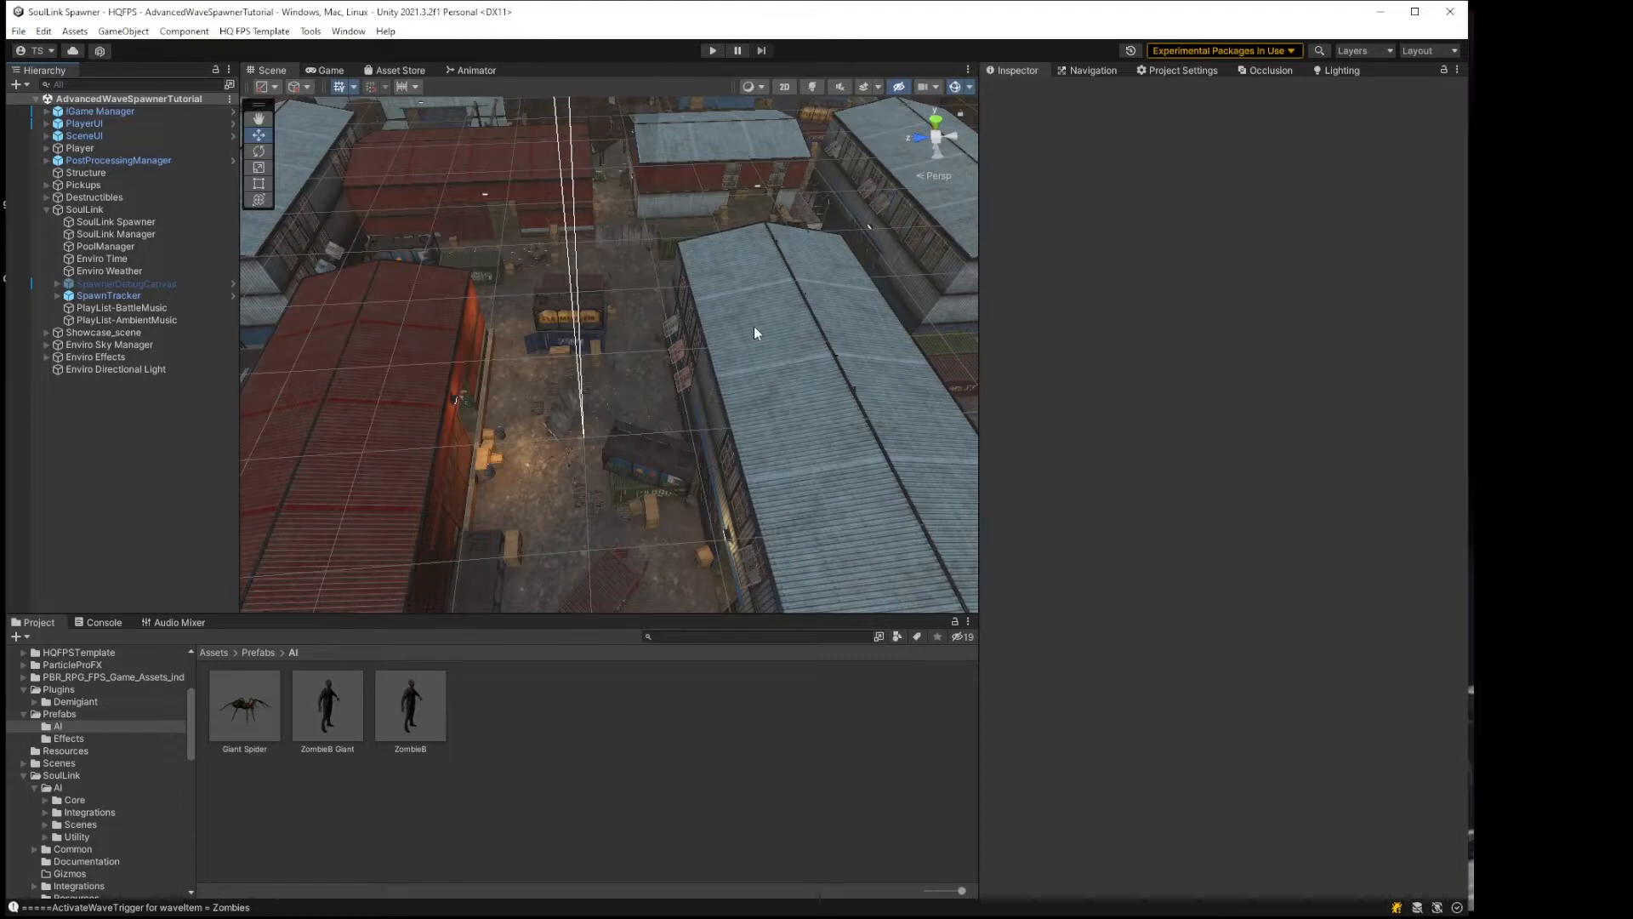
mouse_move(529, 316)
middle_down()
mouse_move(535, 360)
mouse_move(545, 328)
middle_up()
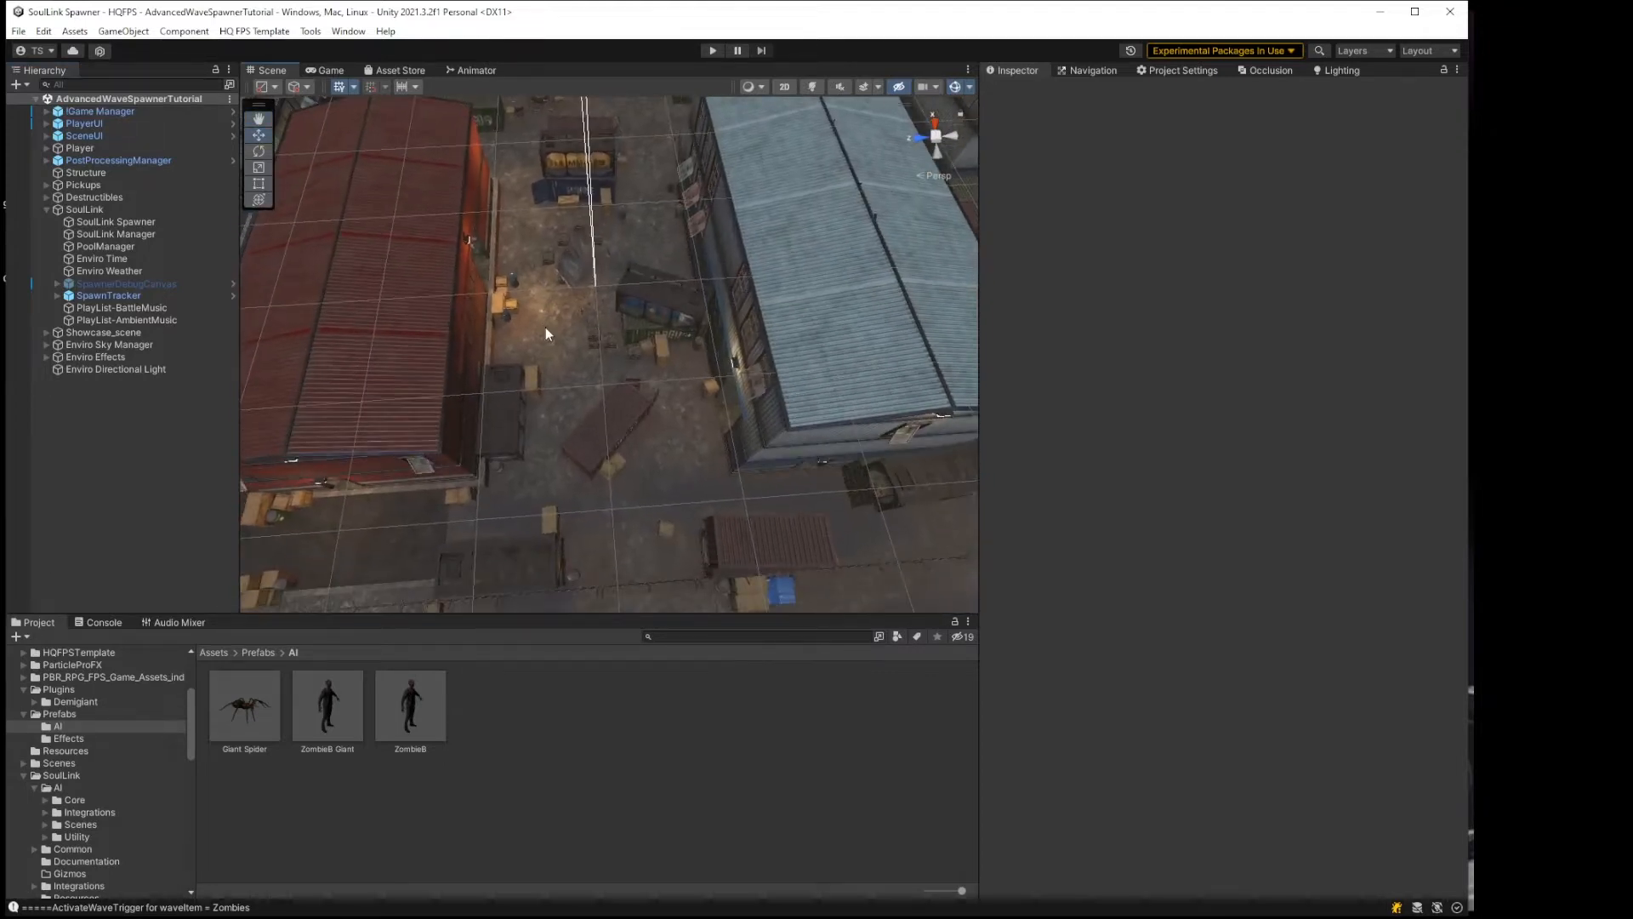
right_drag(545, 329, 554, 309)
middle_drag(566, 372, 573, 323)
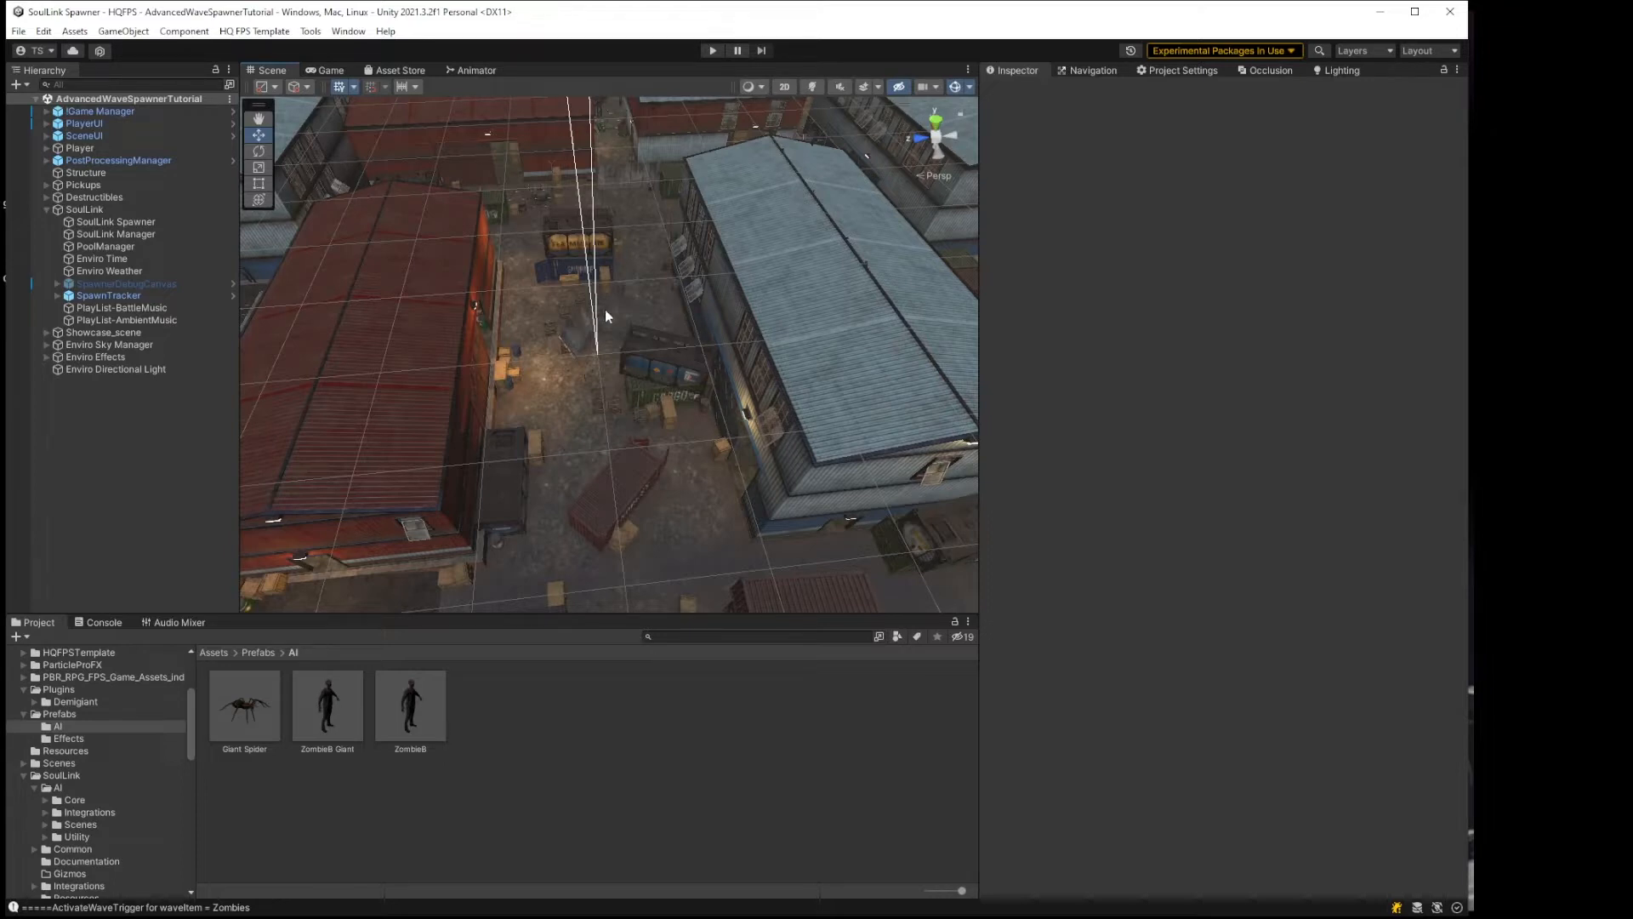
right_drag(592, 317, 600, 400)
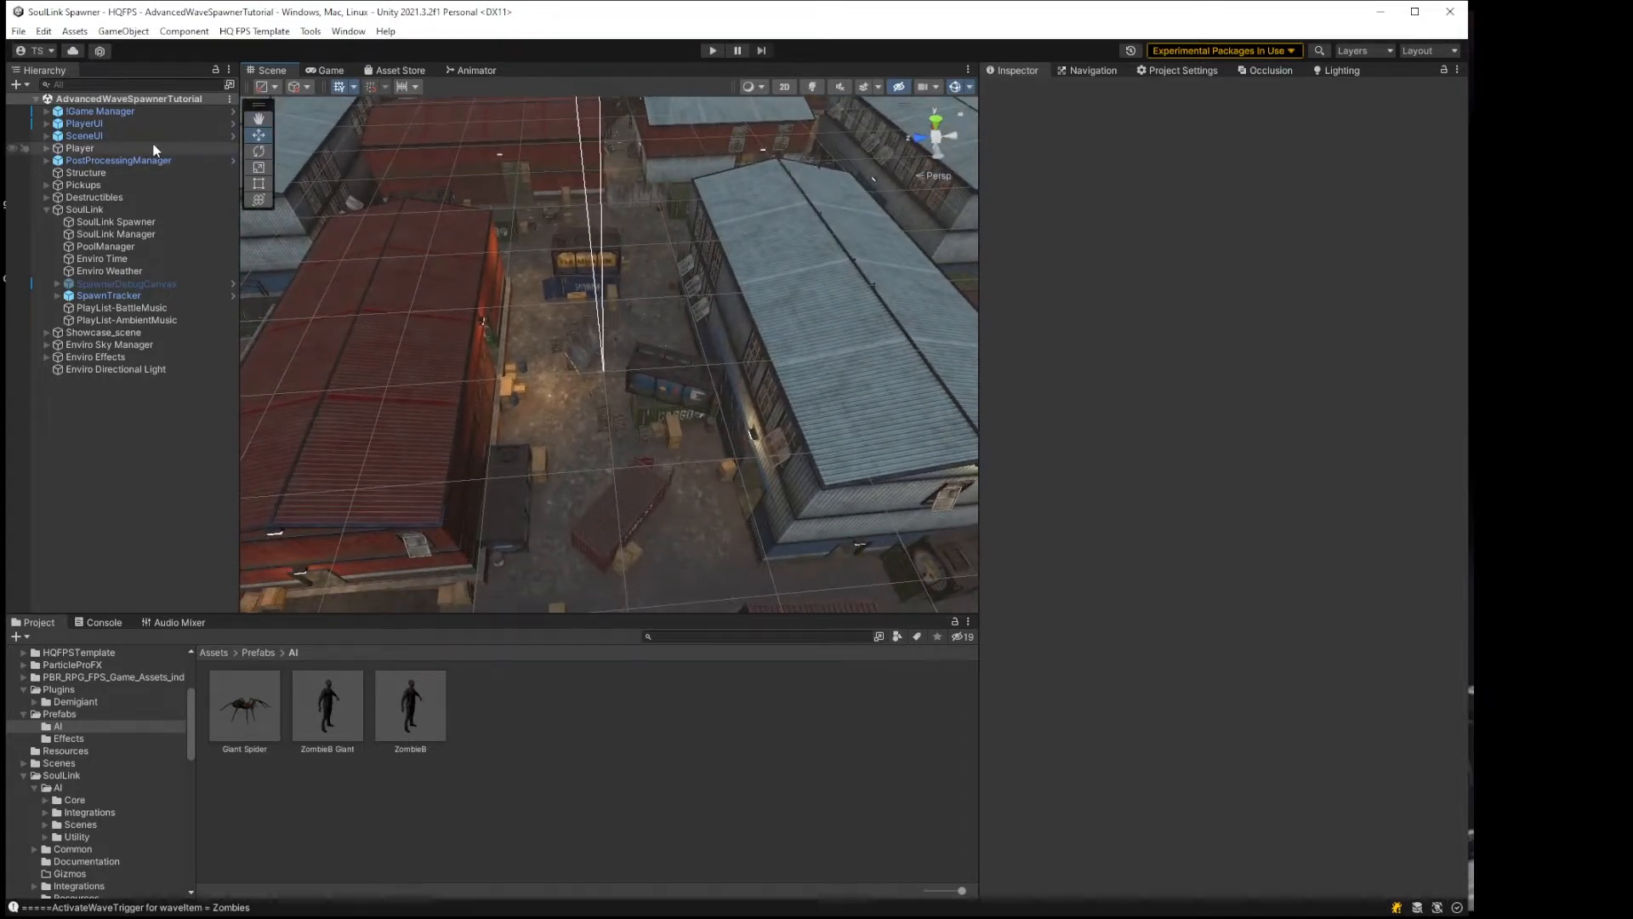
Step: Frame the Player object in the scene and examine the area around it
click(114, 147)
key(f)
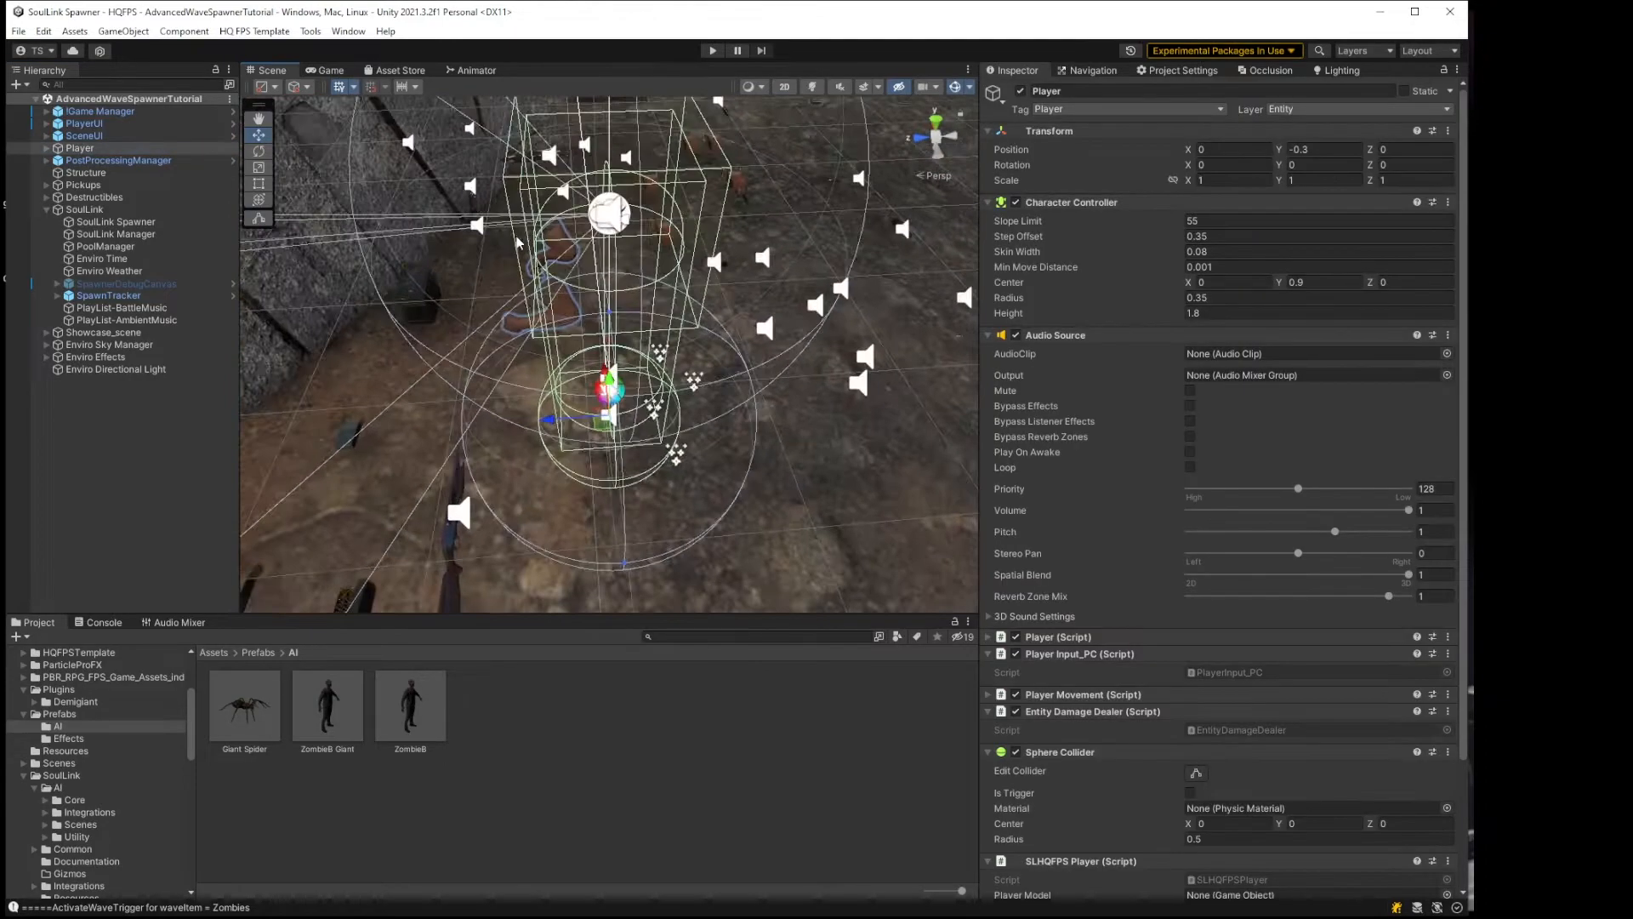
alt+drag(517, 243, 584, 261)
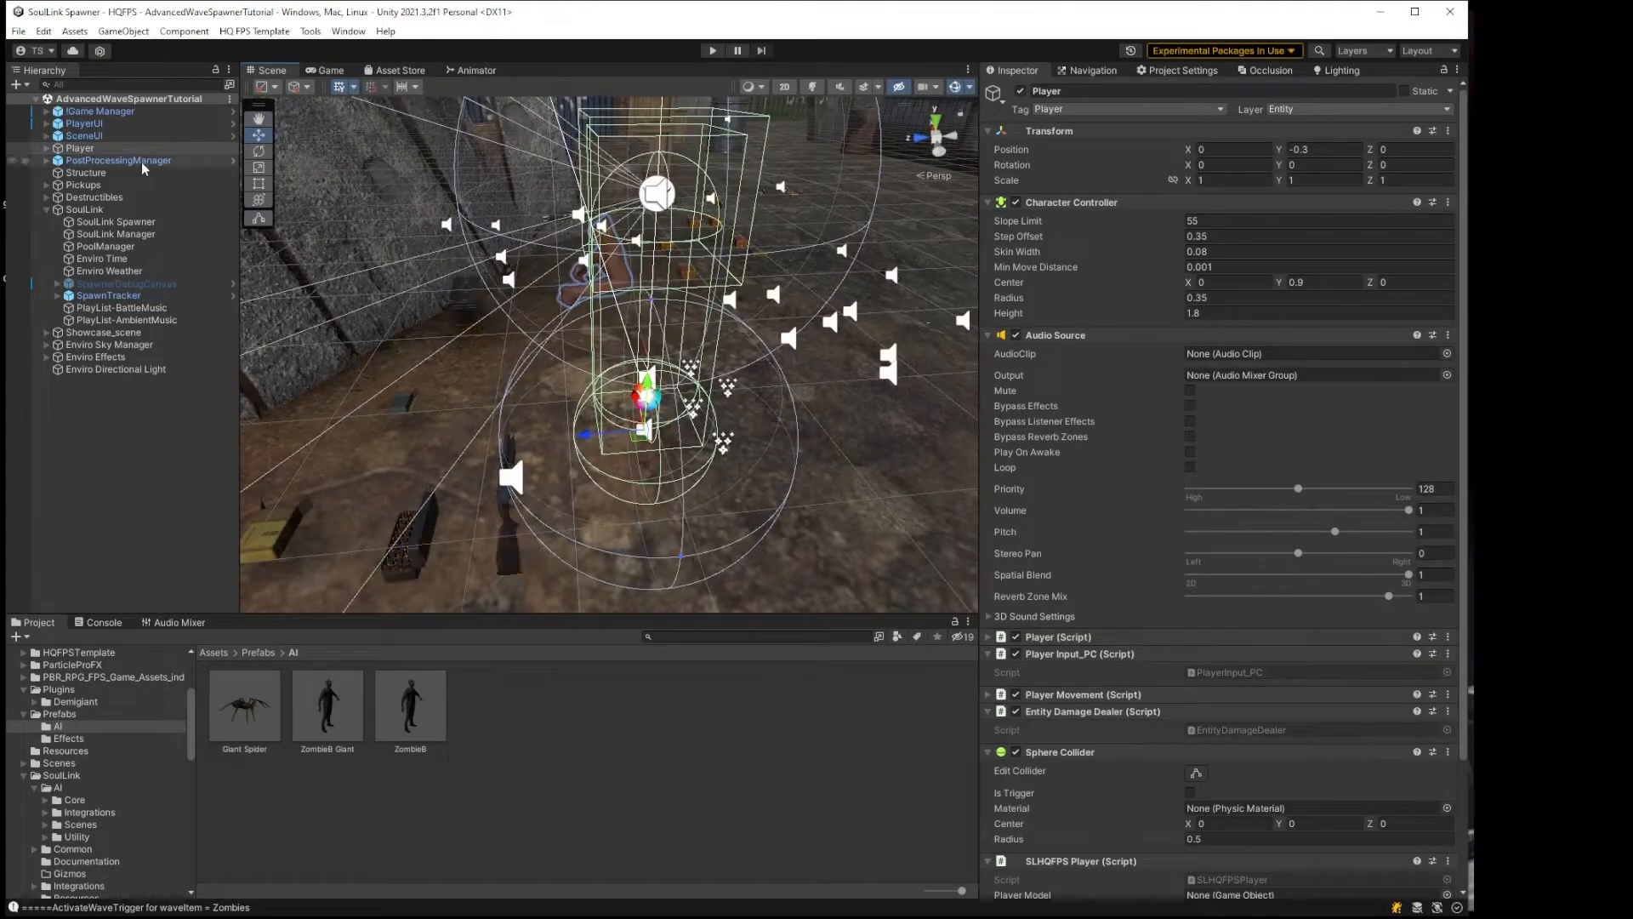
Step: Inspect the SpawnTracker object in the scene and locate its prefab in the SoulLink/Spawner/Bonus/Prefabs folder
click(128, 260)
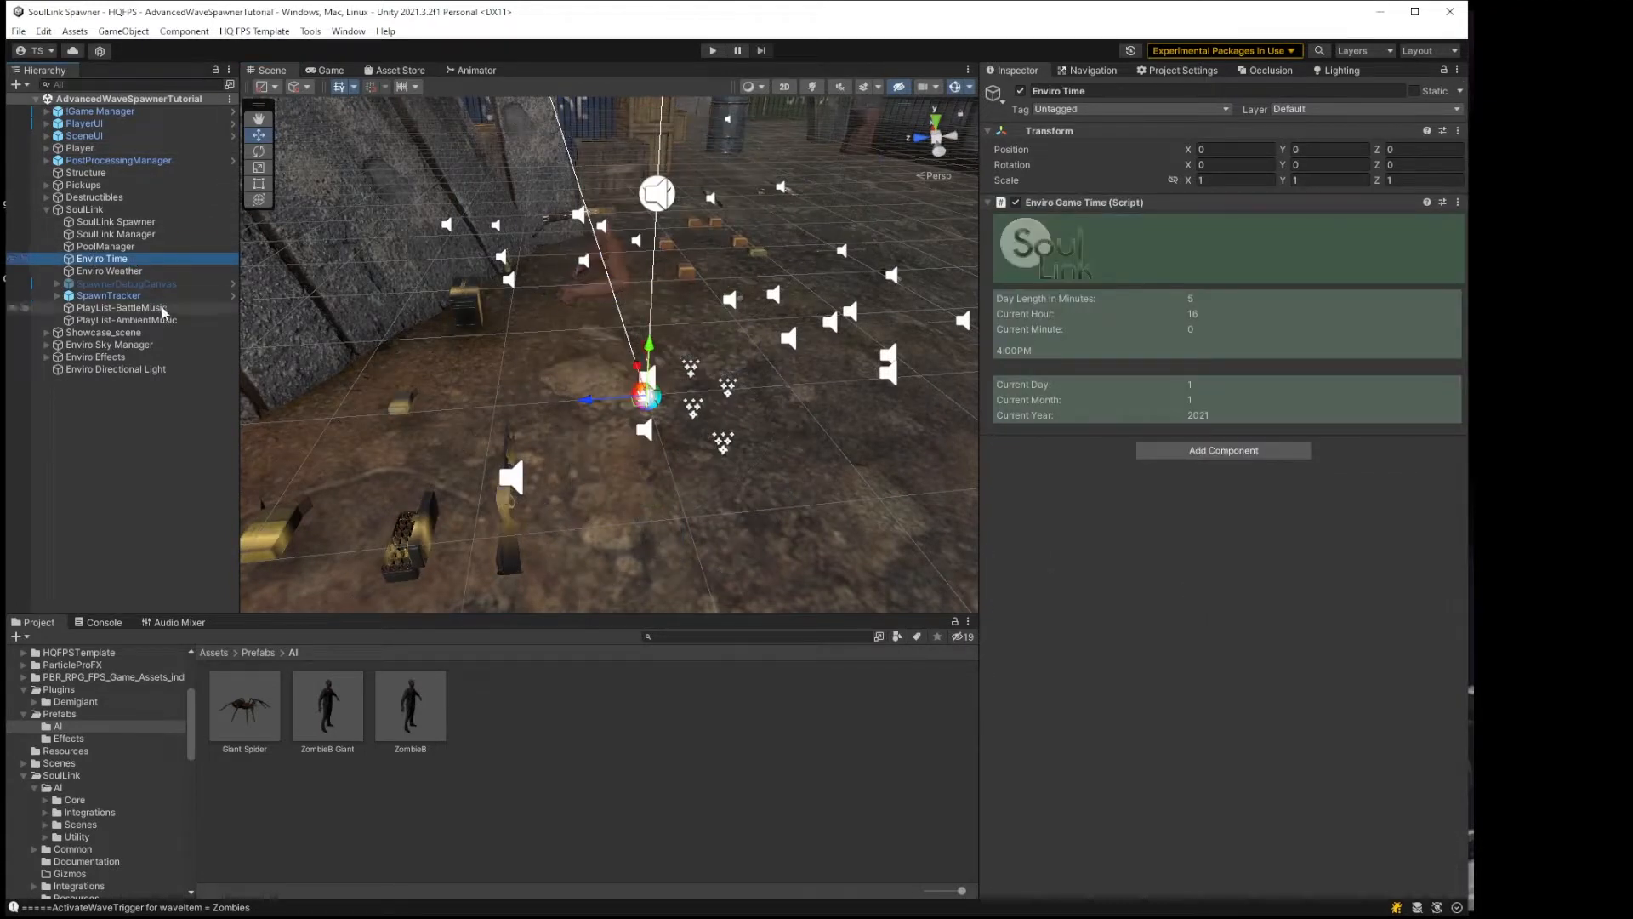
click(109, 296)
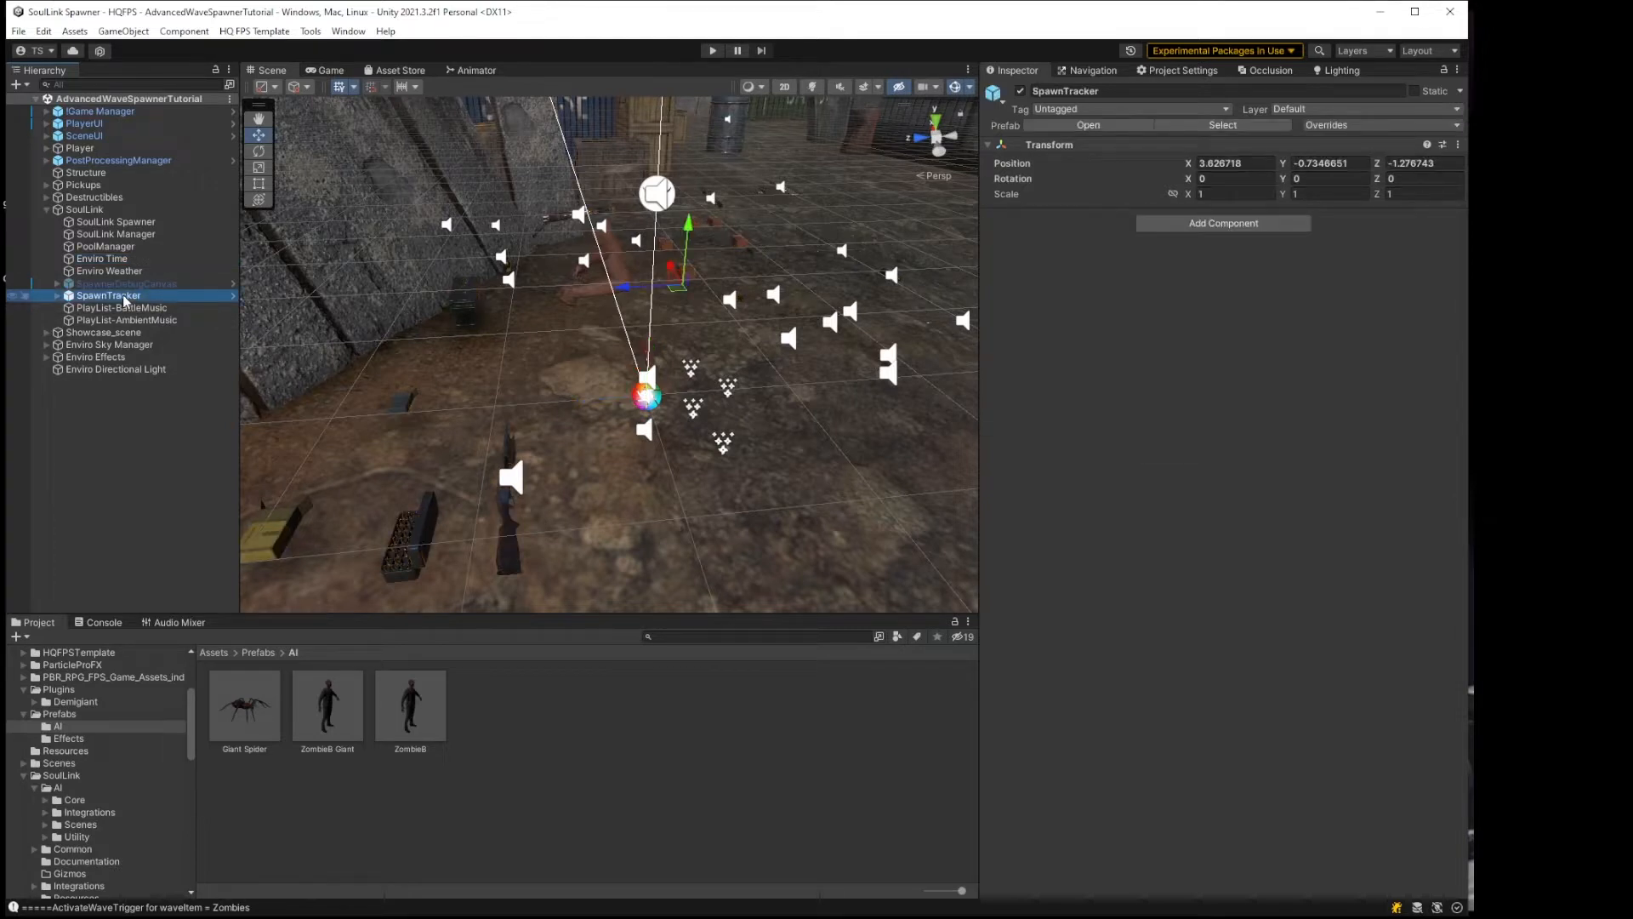
scroll(135, 774, down, 3)
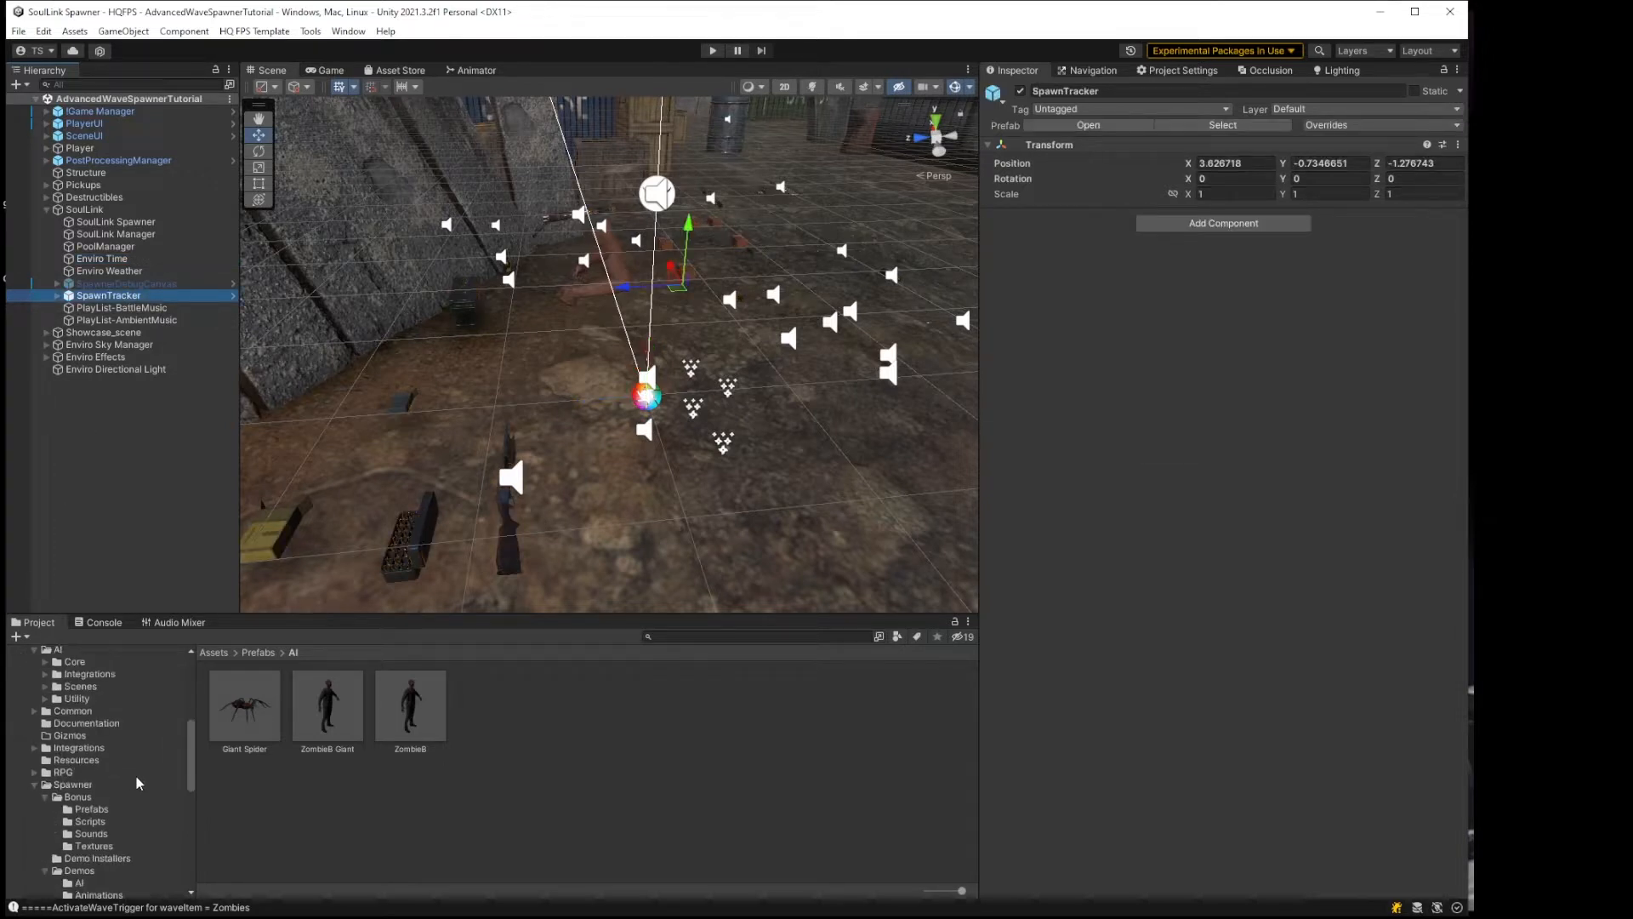
click(102, 785)
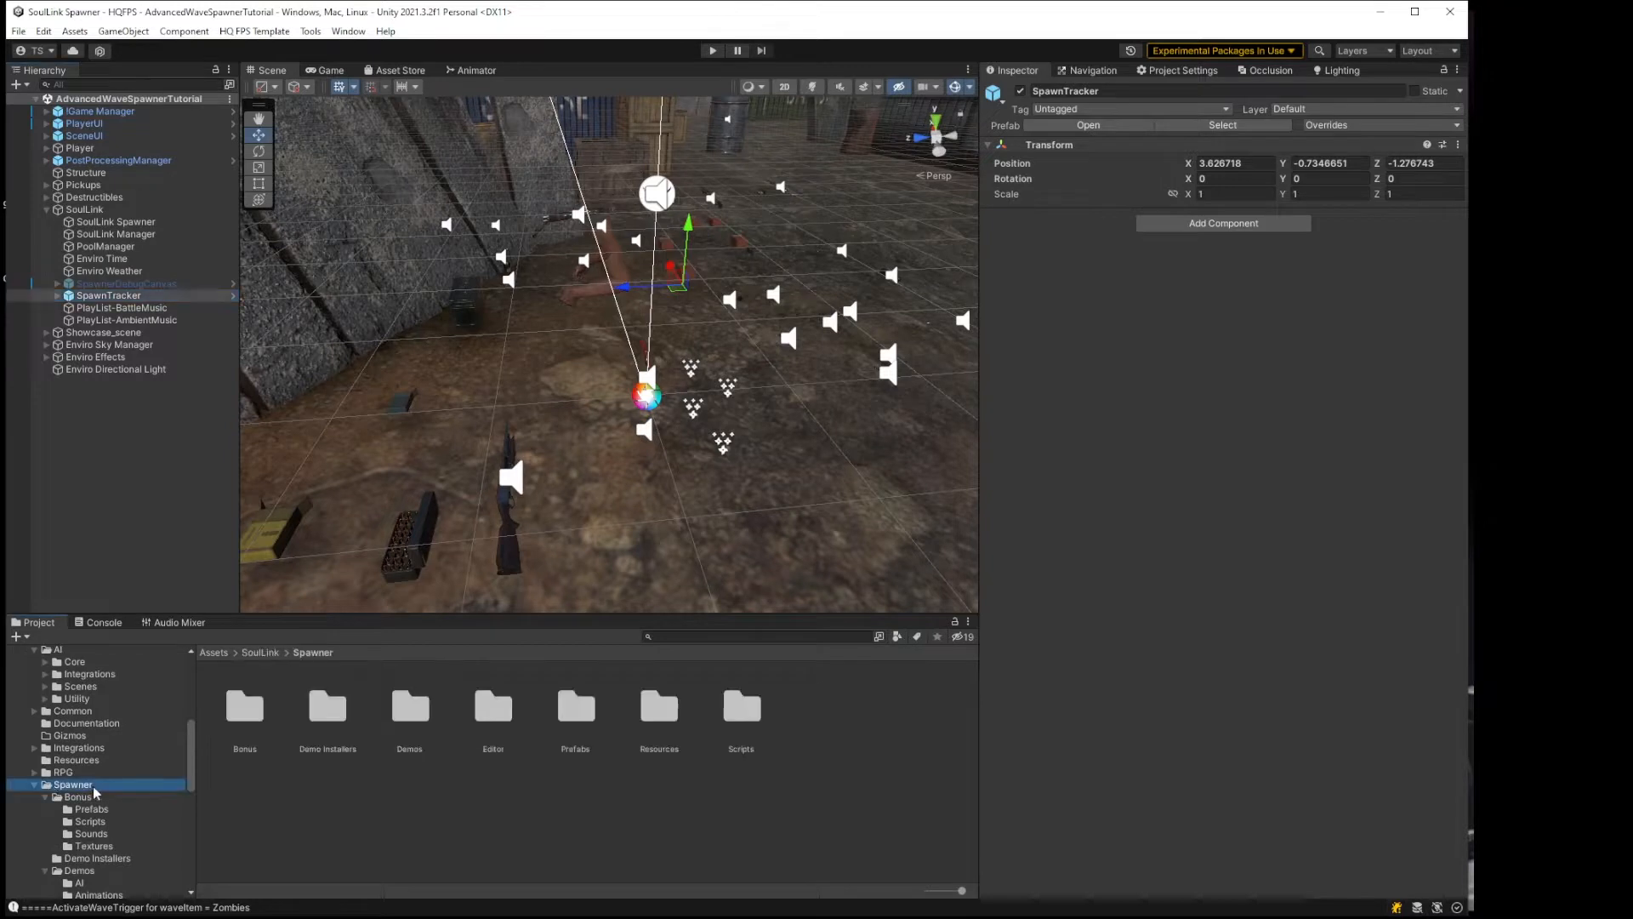
click(86, 797)
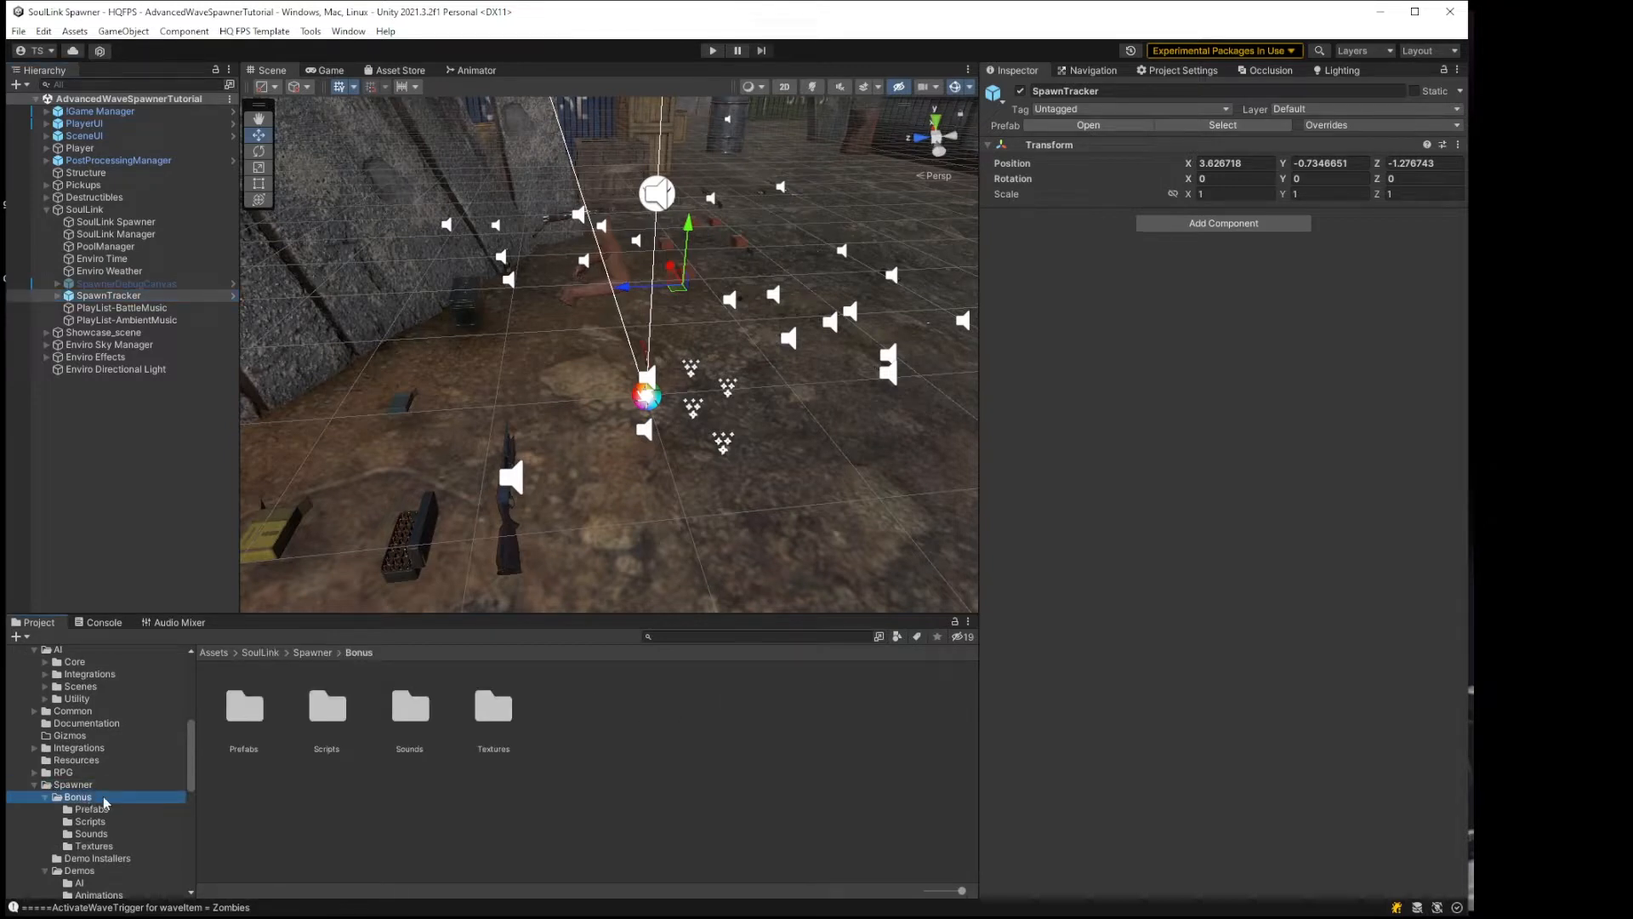
click(94, 811)
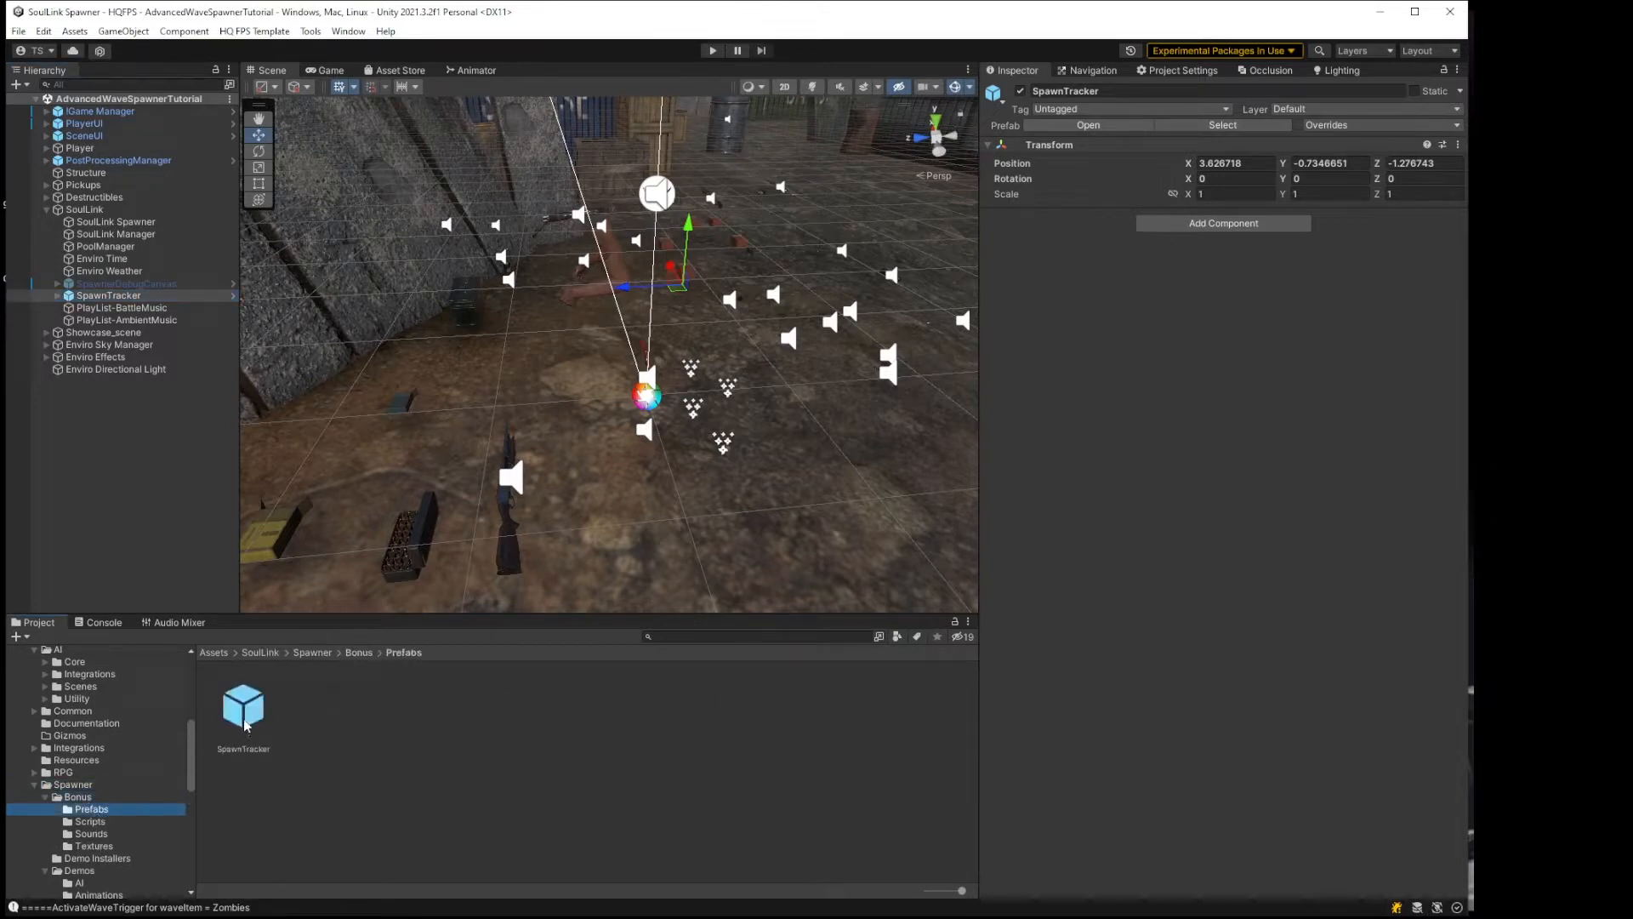
click(119, 296)
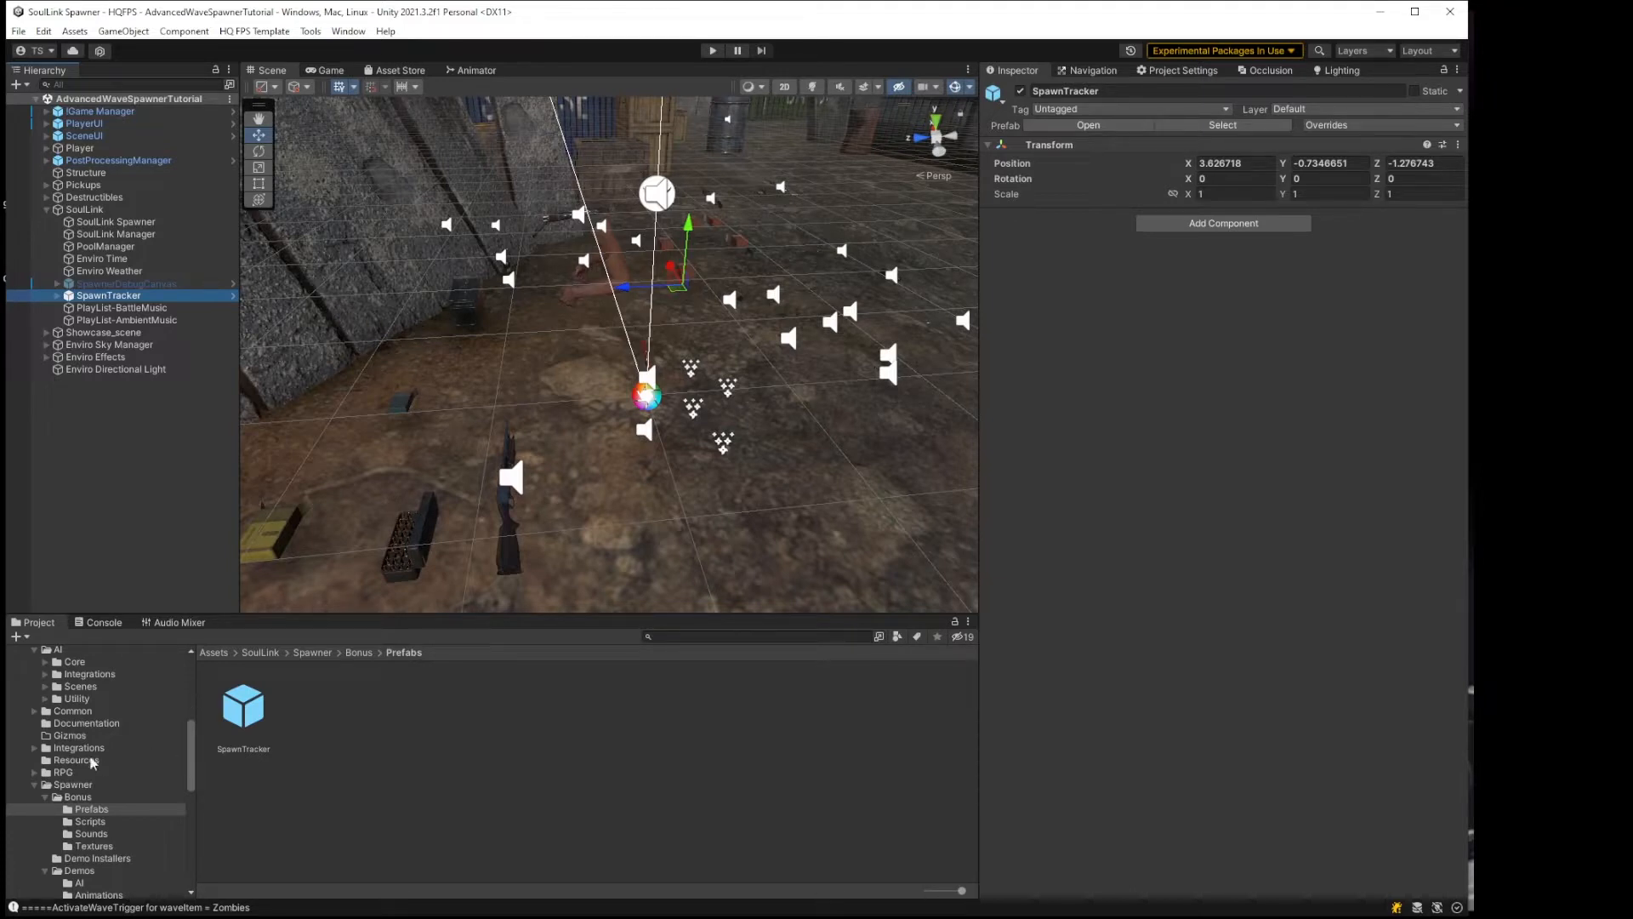
Step: Review the enemy prefabs in Prefabs/AI, examining the Giant Spider's On Death event handler and Spawn Tracker script
scroll(92, 762, up, 4)
click(75, 728)
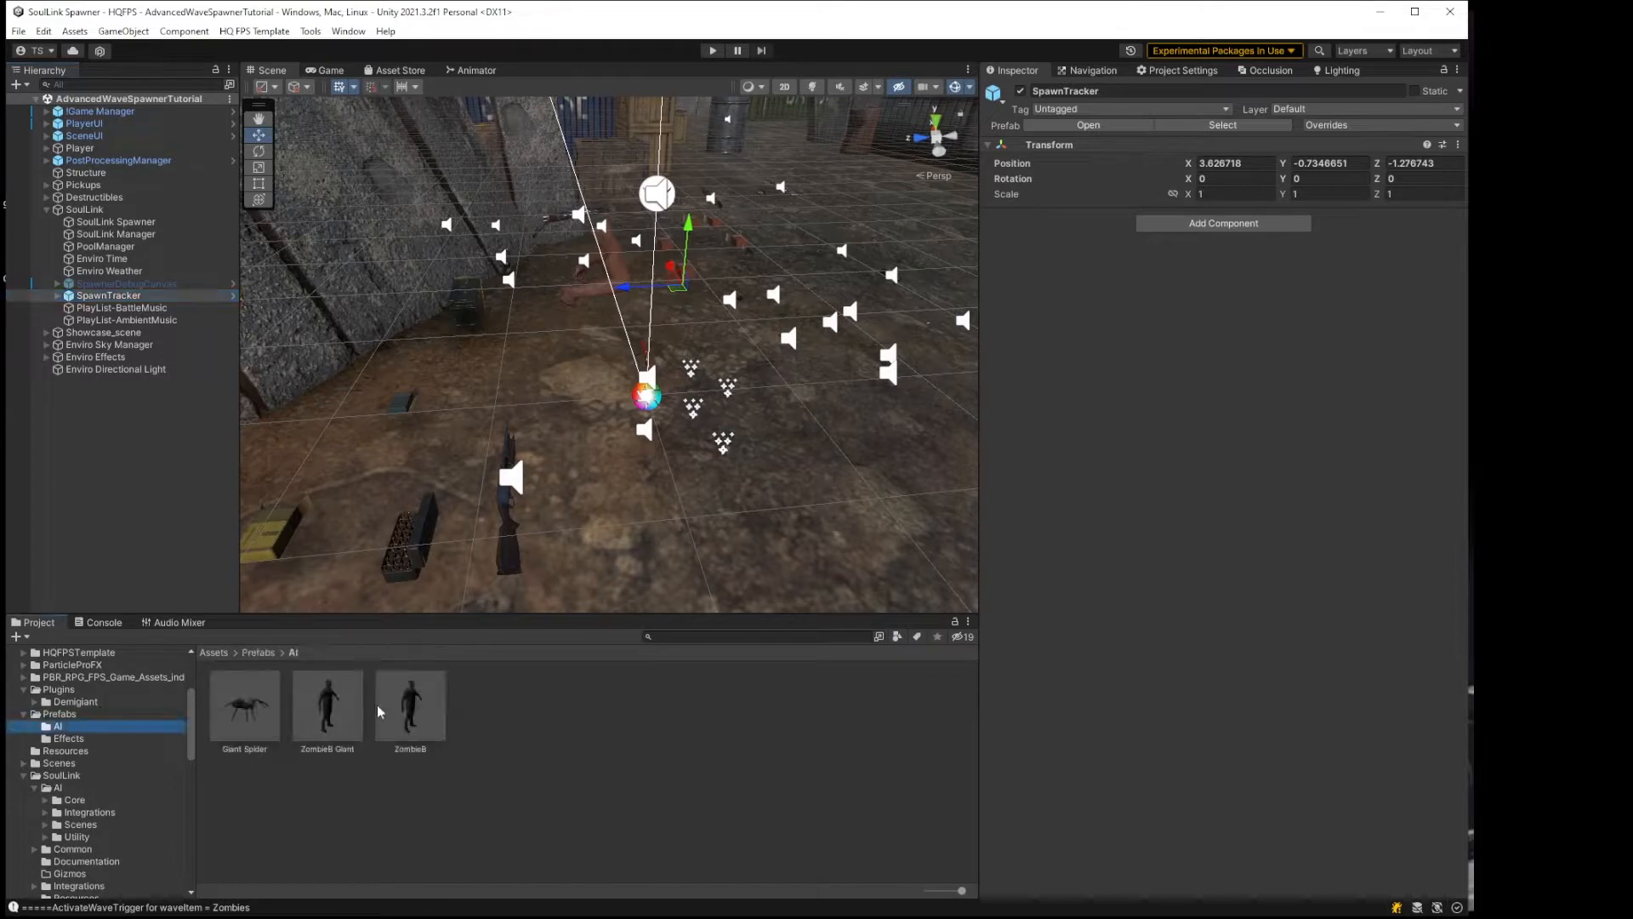
click(430, 704)
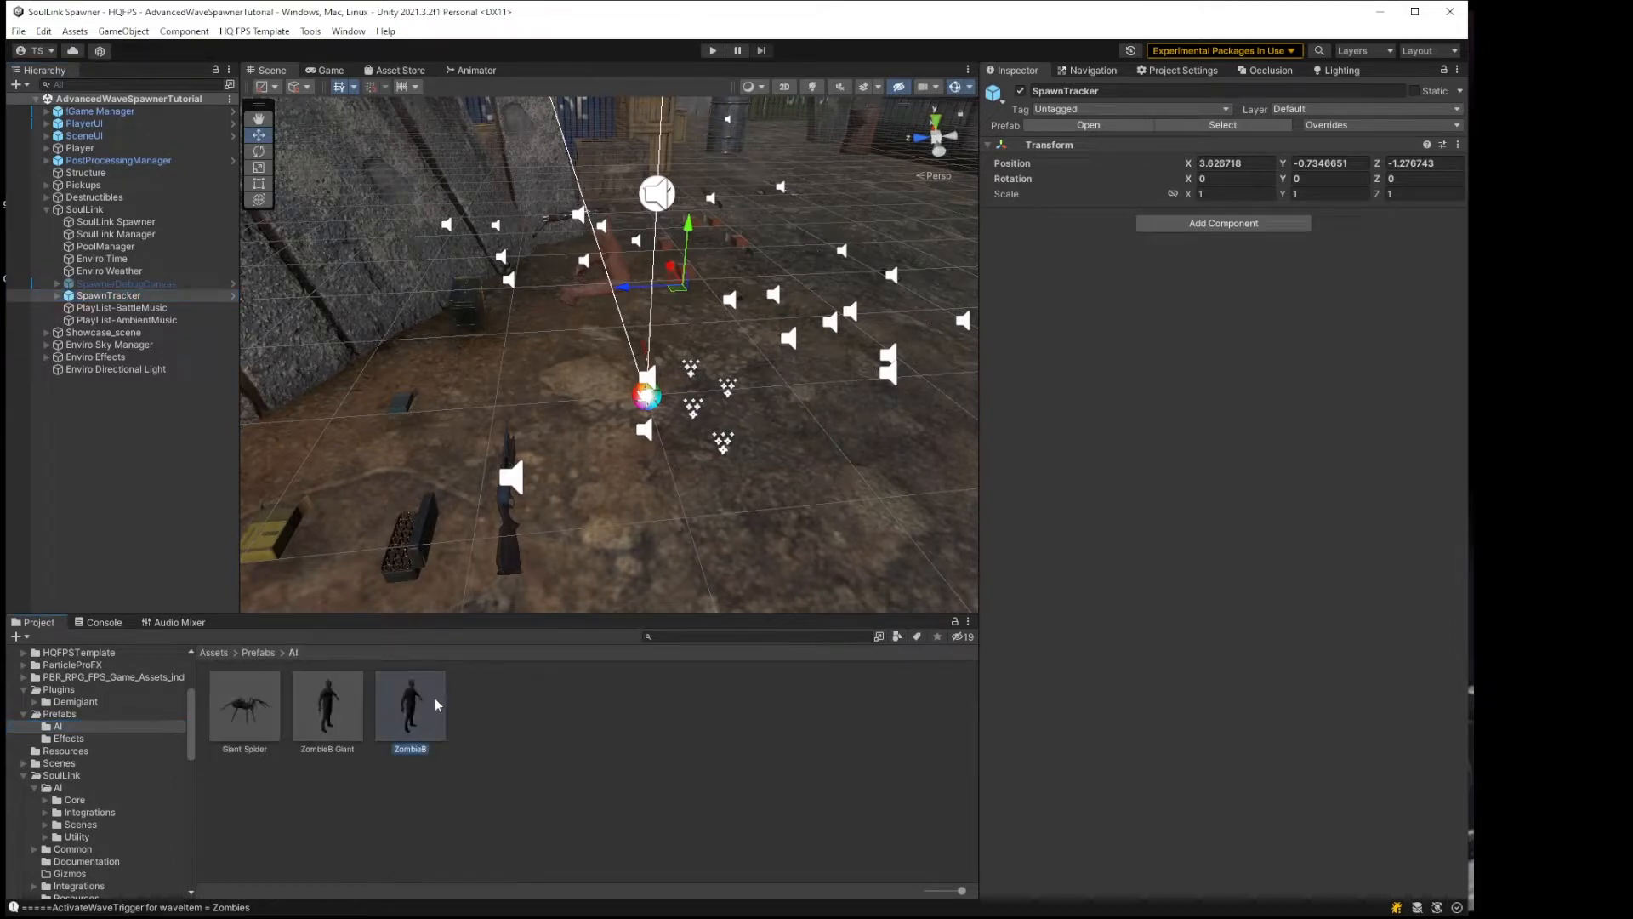
click(333, 717)
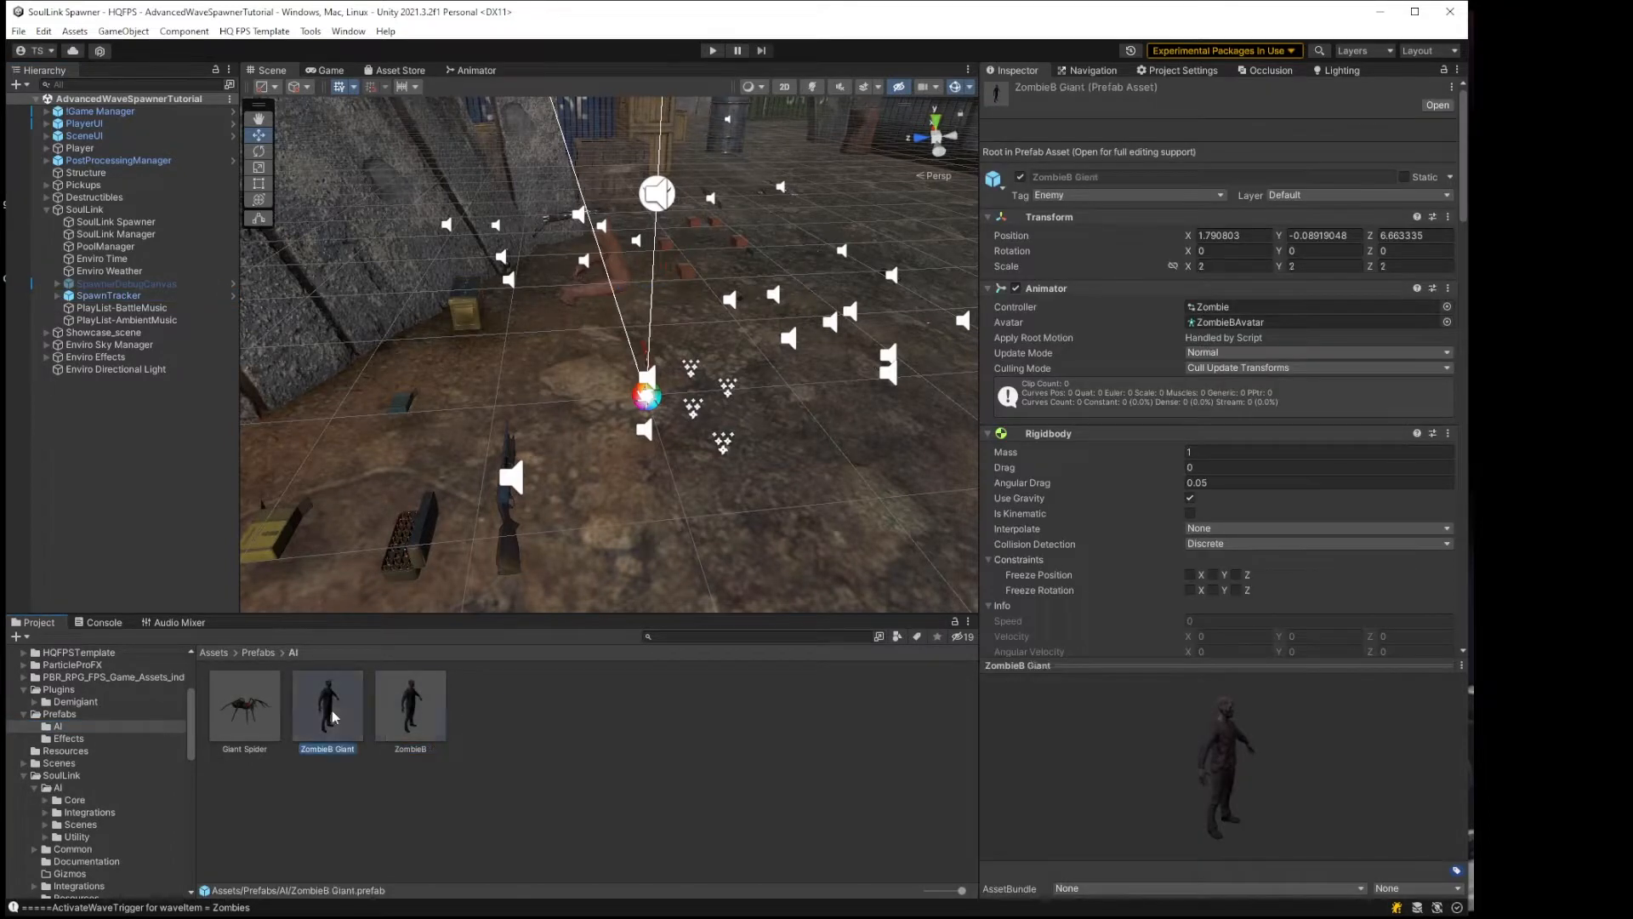
click(250, 712)
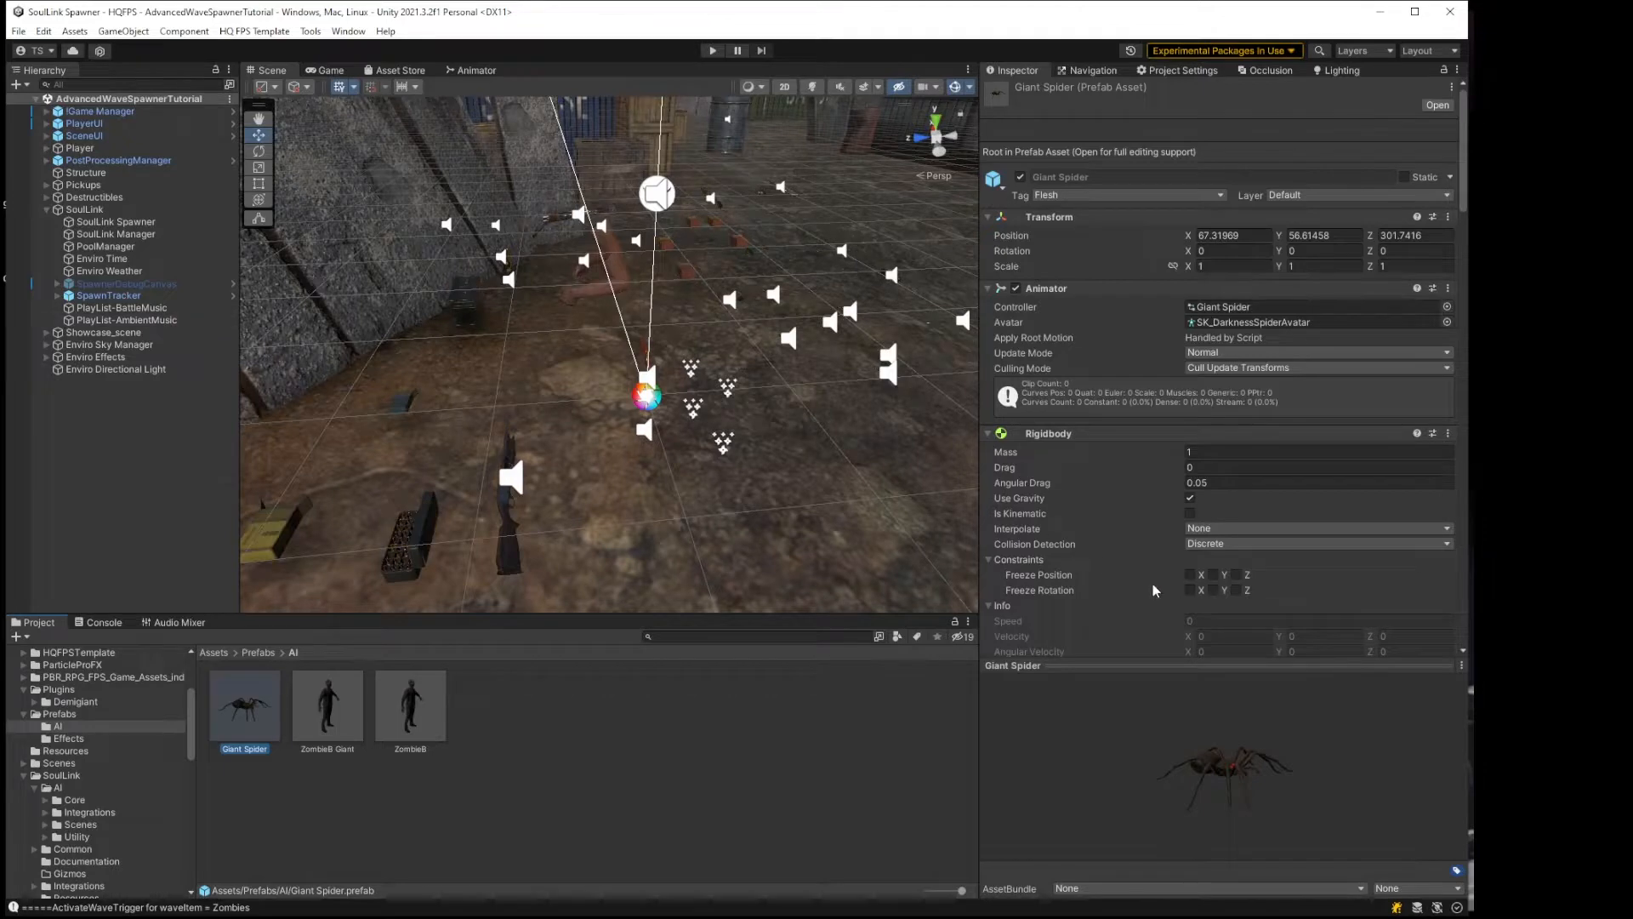
scroll(1152, 587, down, 20)
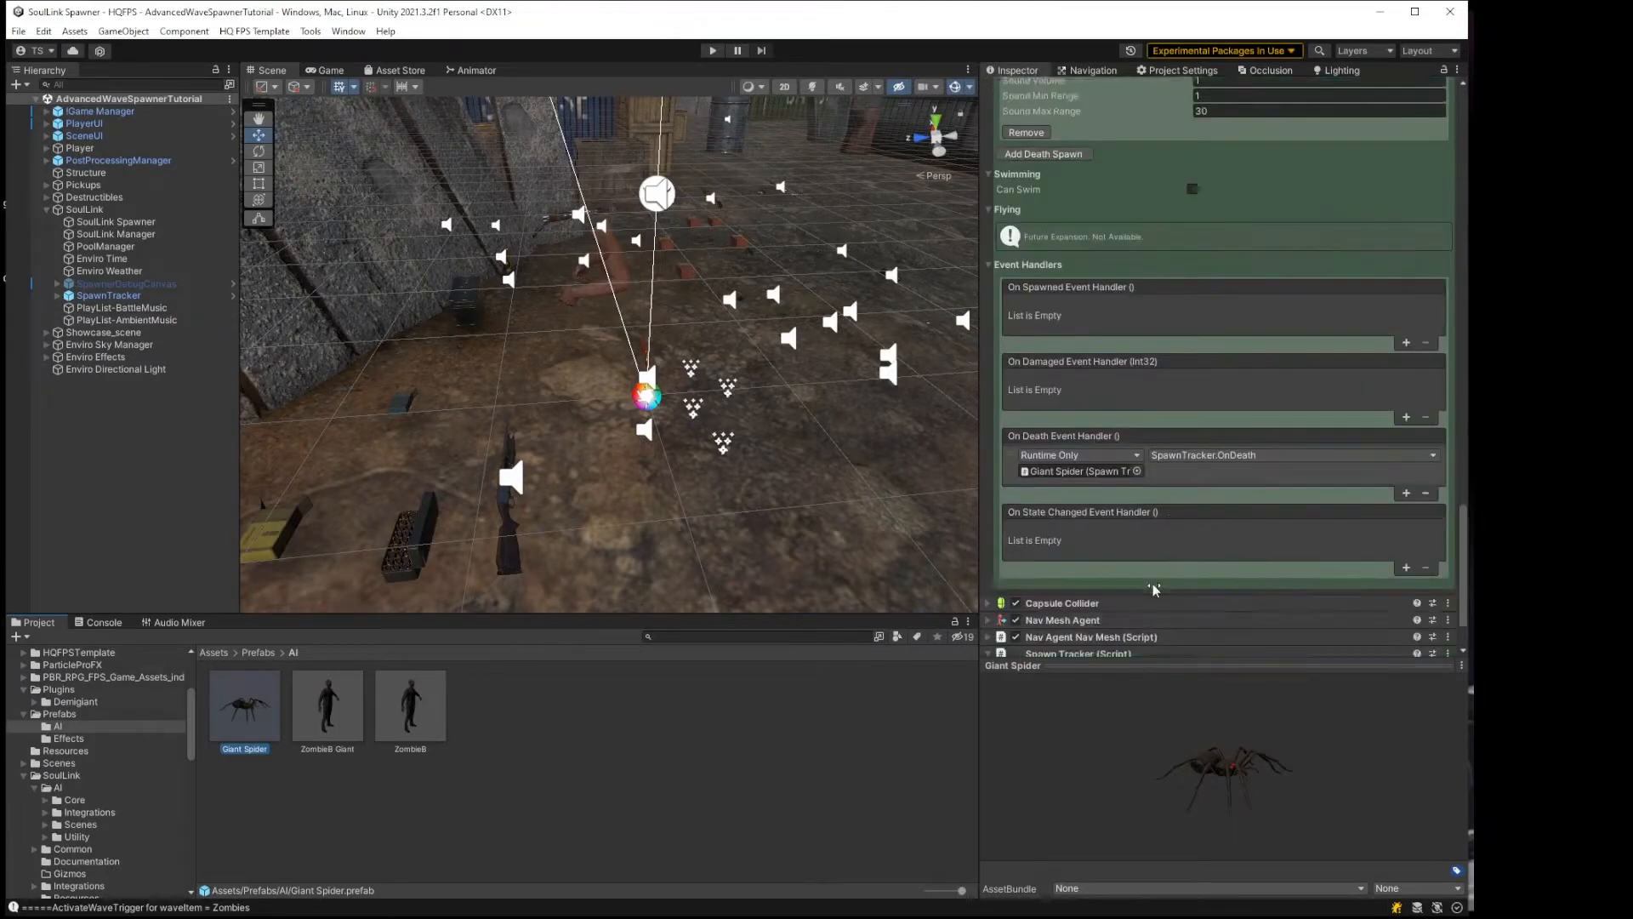
scroll(1152, 584, down, 3)
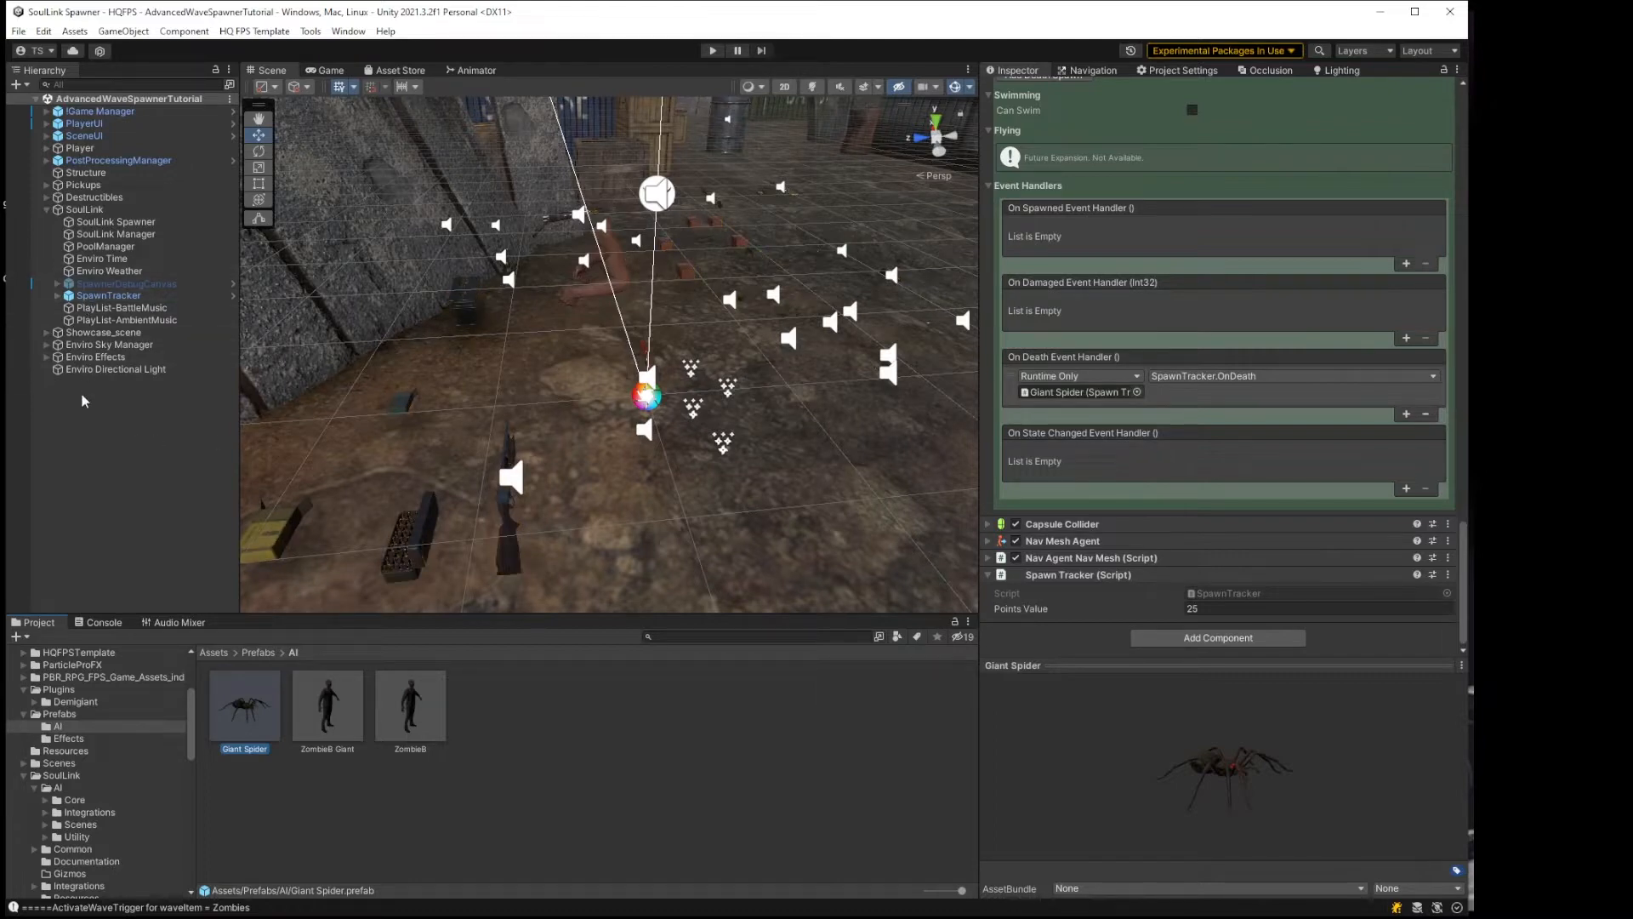
right_drag(541, 380, 437, 420)
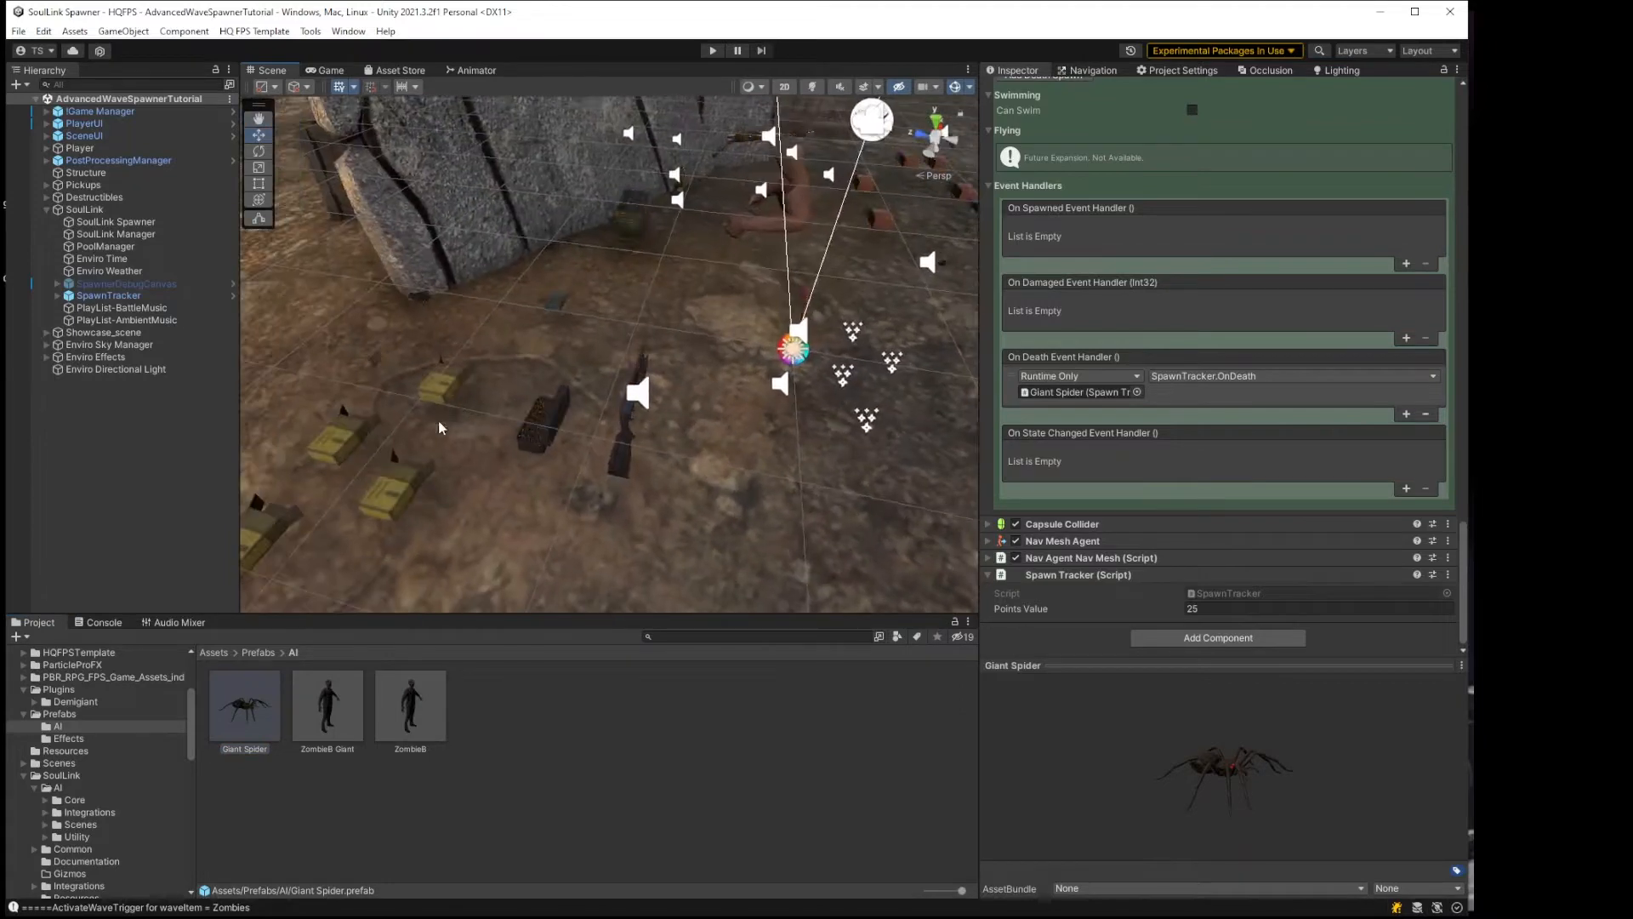
right_drag(538, 446, 742, 293)
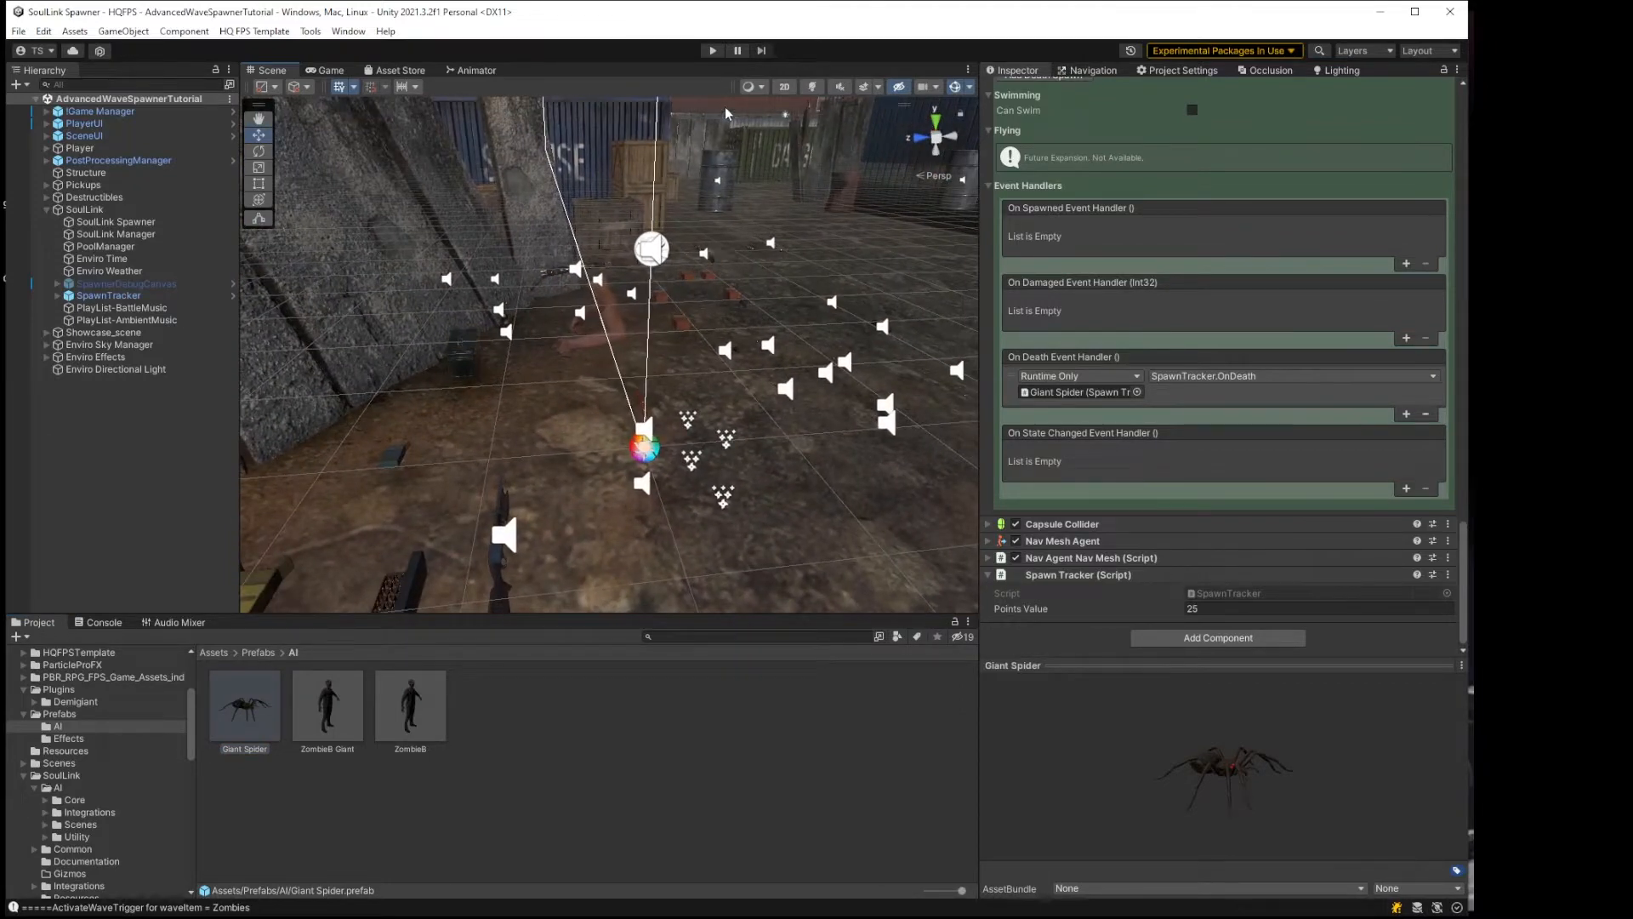
Step: Run the scene in Play mode and pick up the weapons and ammo lying near the player's start
click(713, 50)
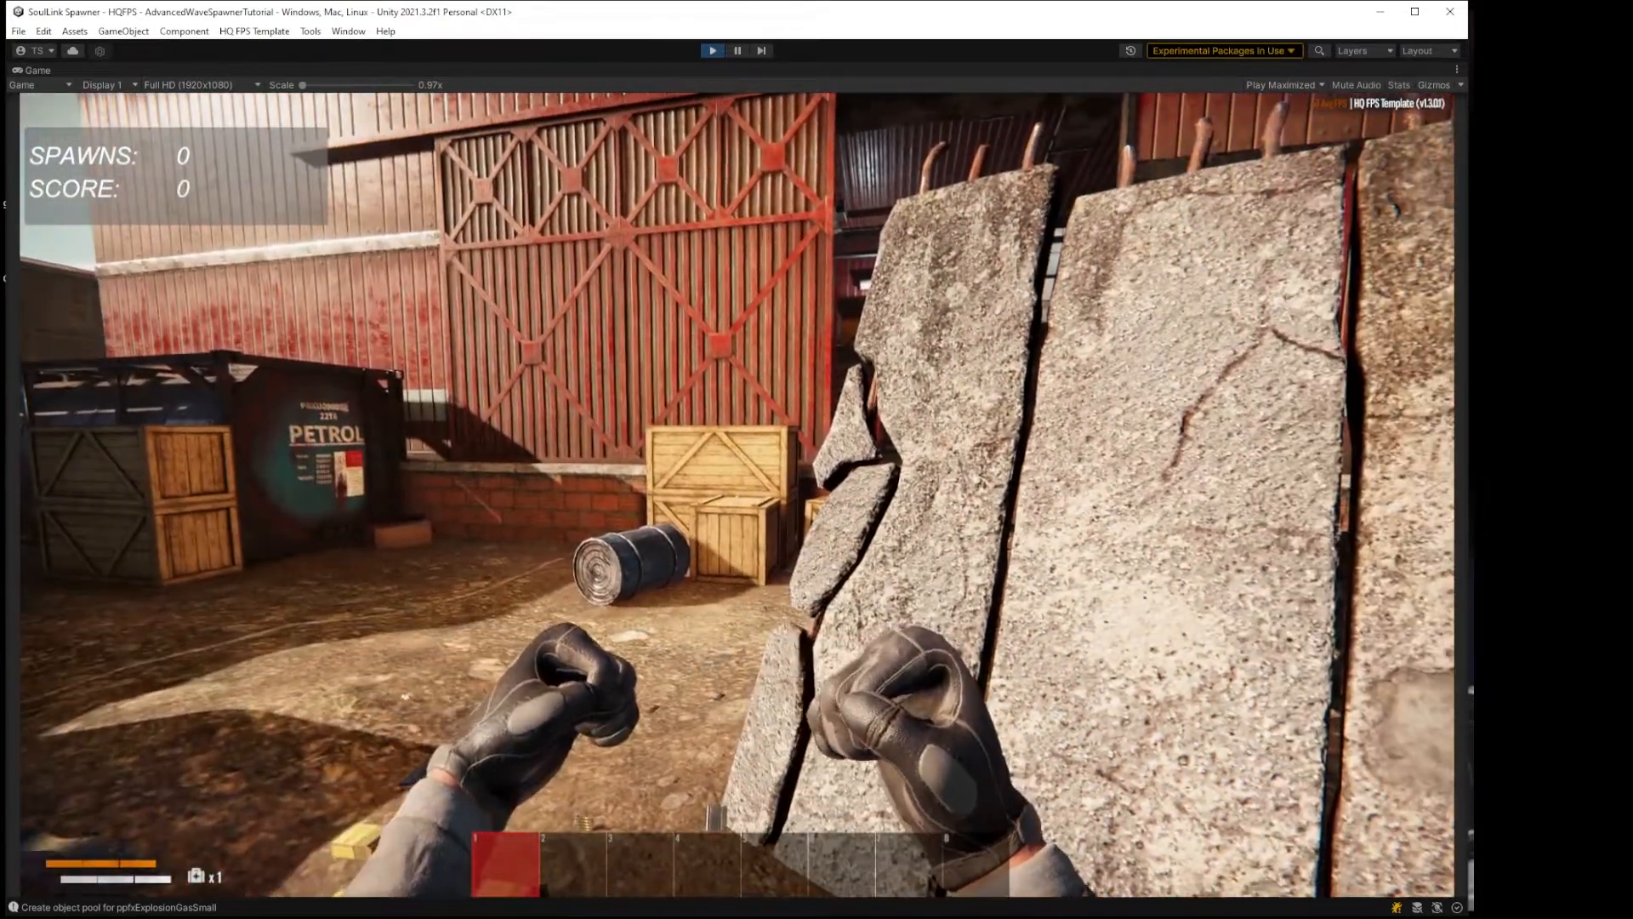
key(w)
key(e)
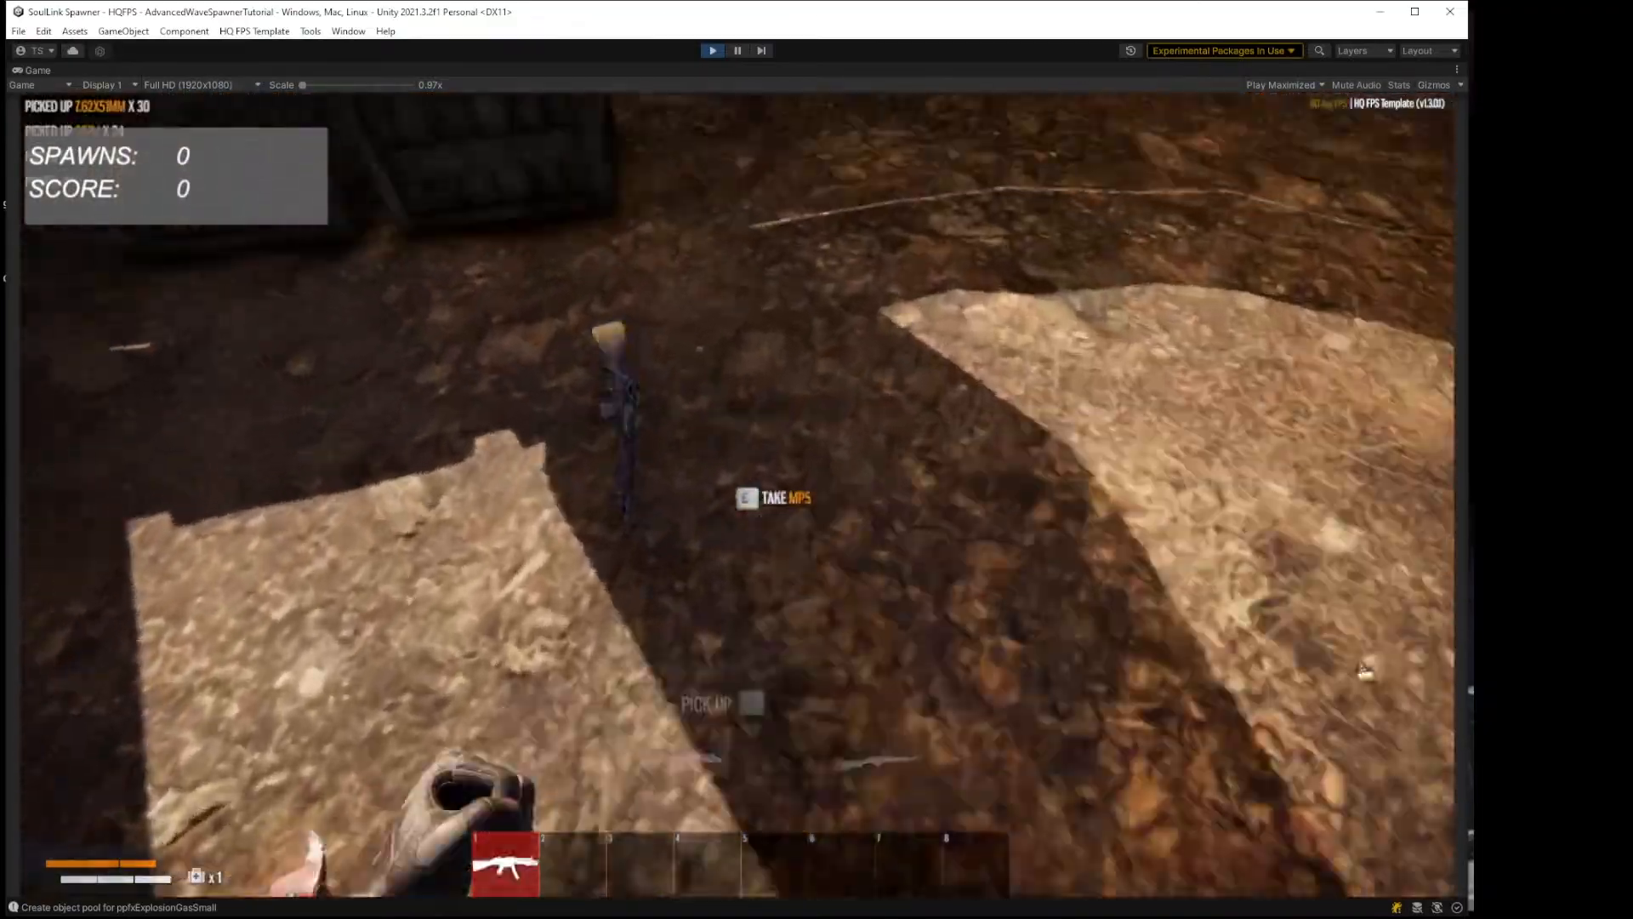
key(e)
key(w)
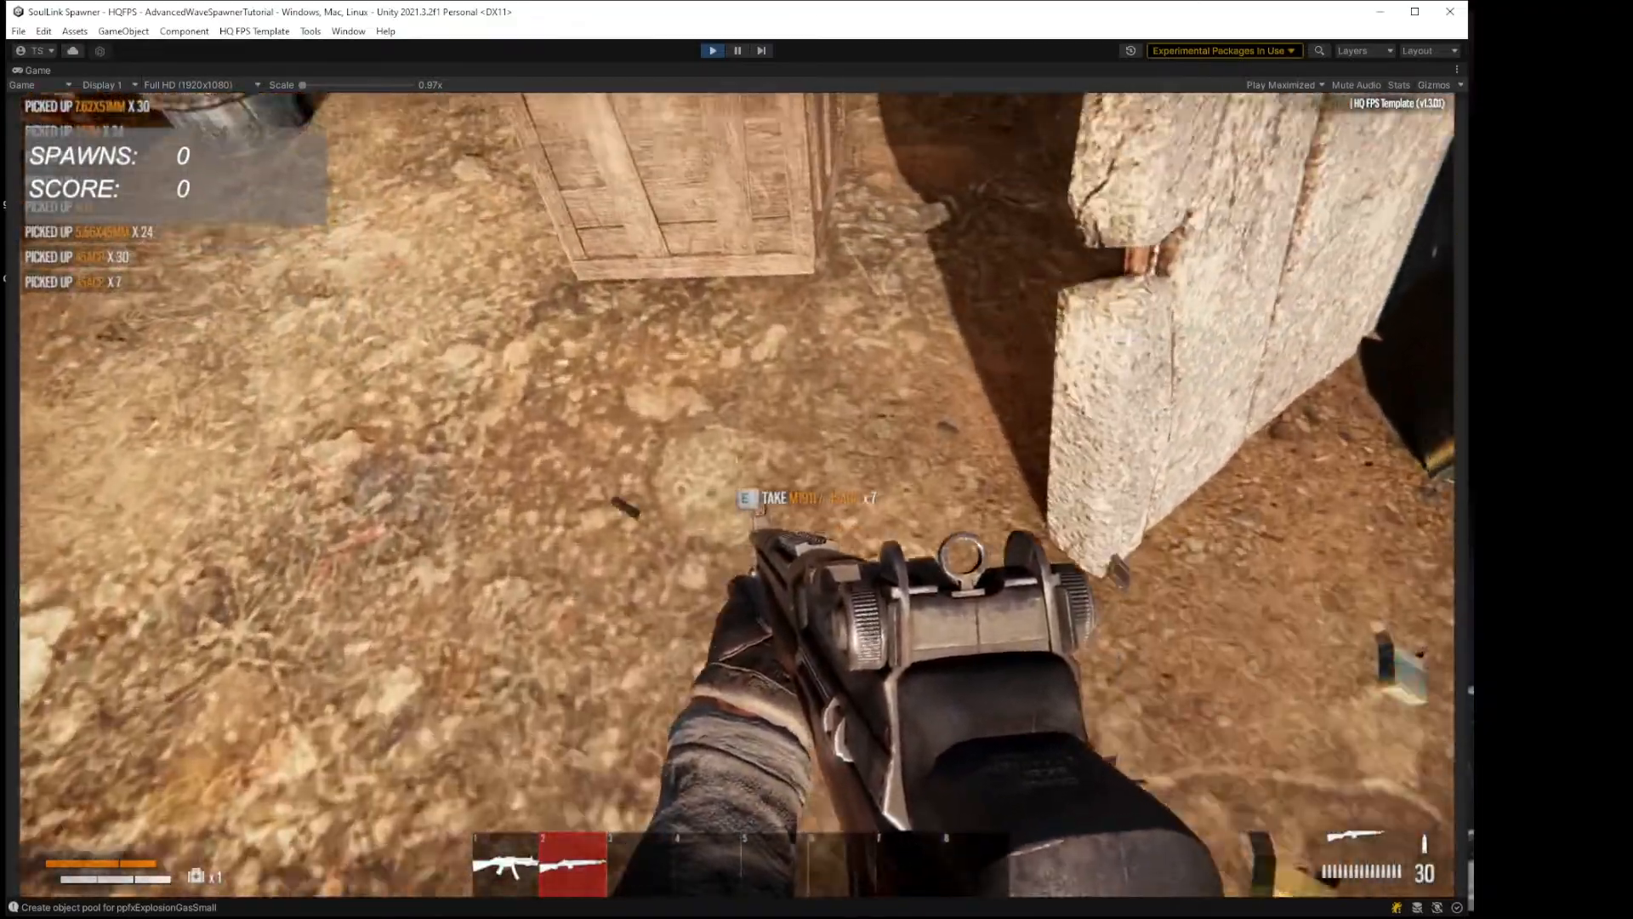
key(e)
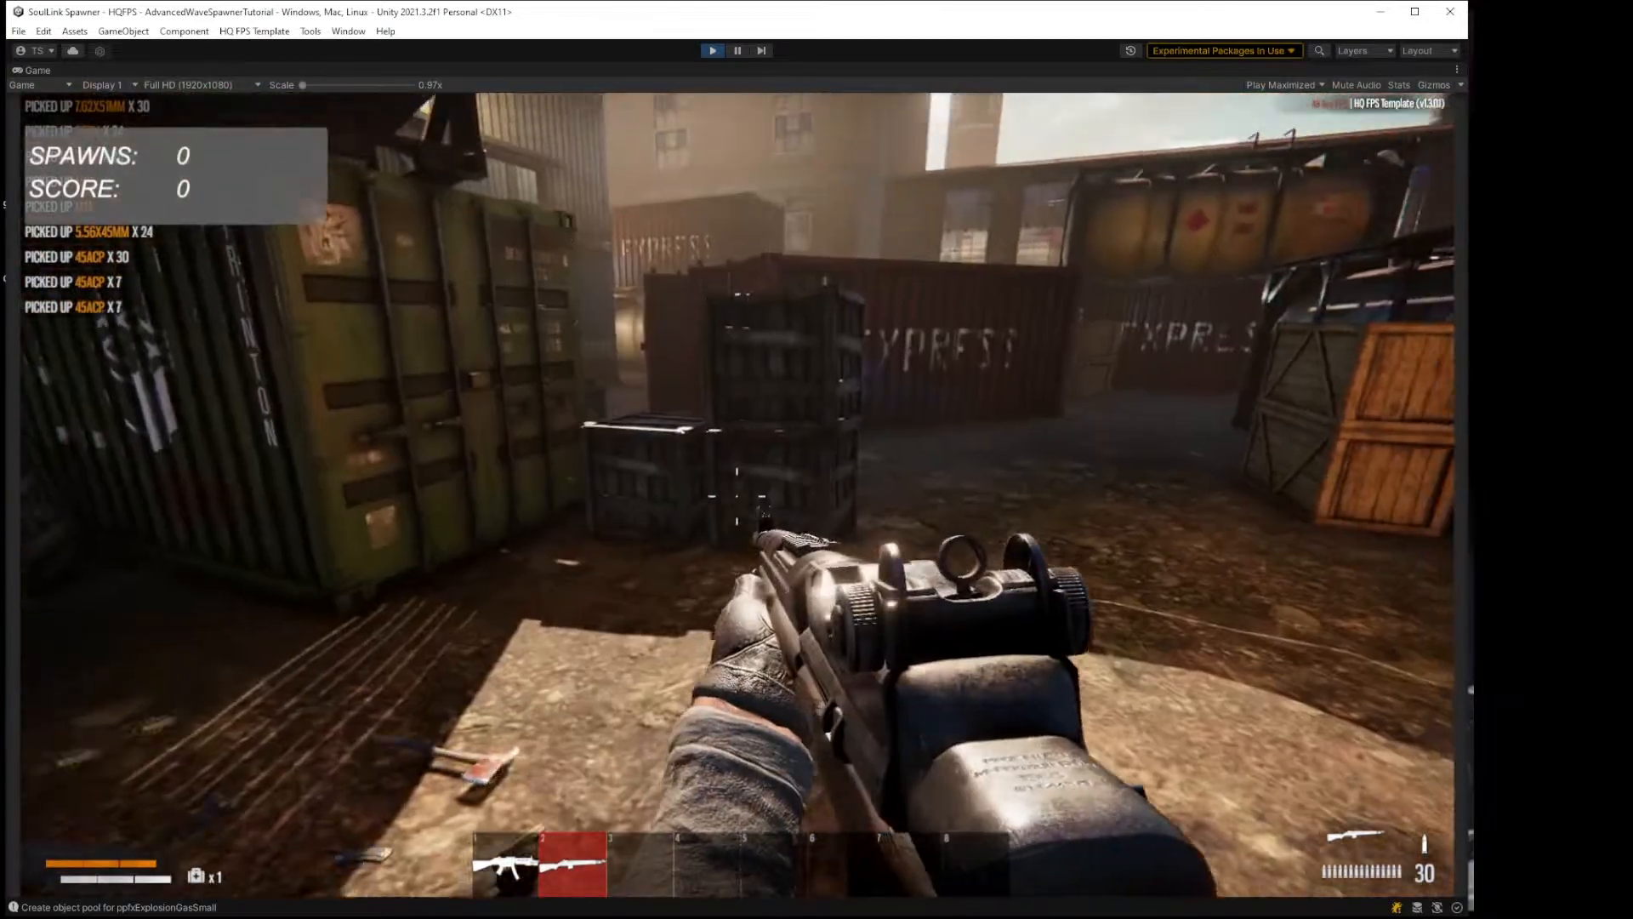
Step: Test the rifle on the stacked crates, walk around the yard, and stop Play mode
click(737, 496)
click(737, 496)
click(737, 496)
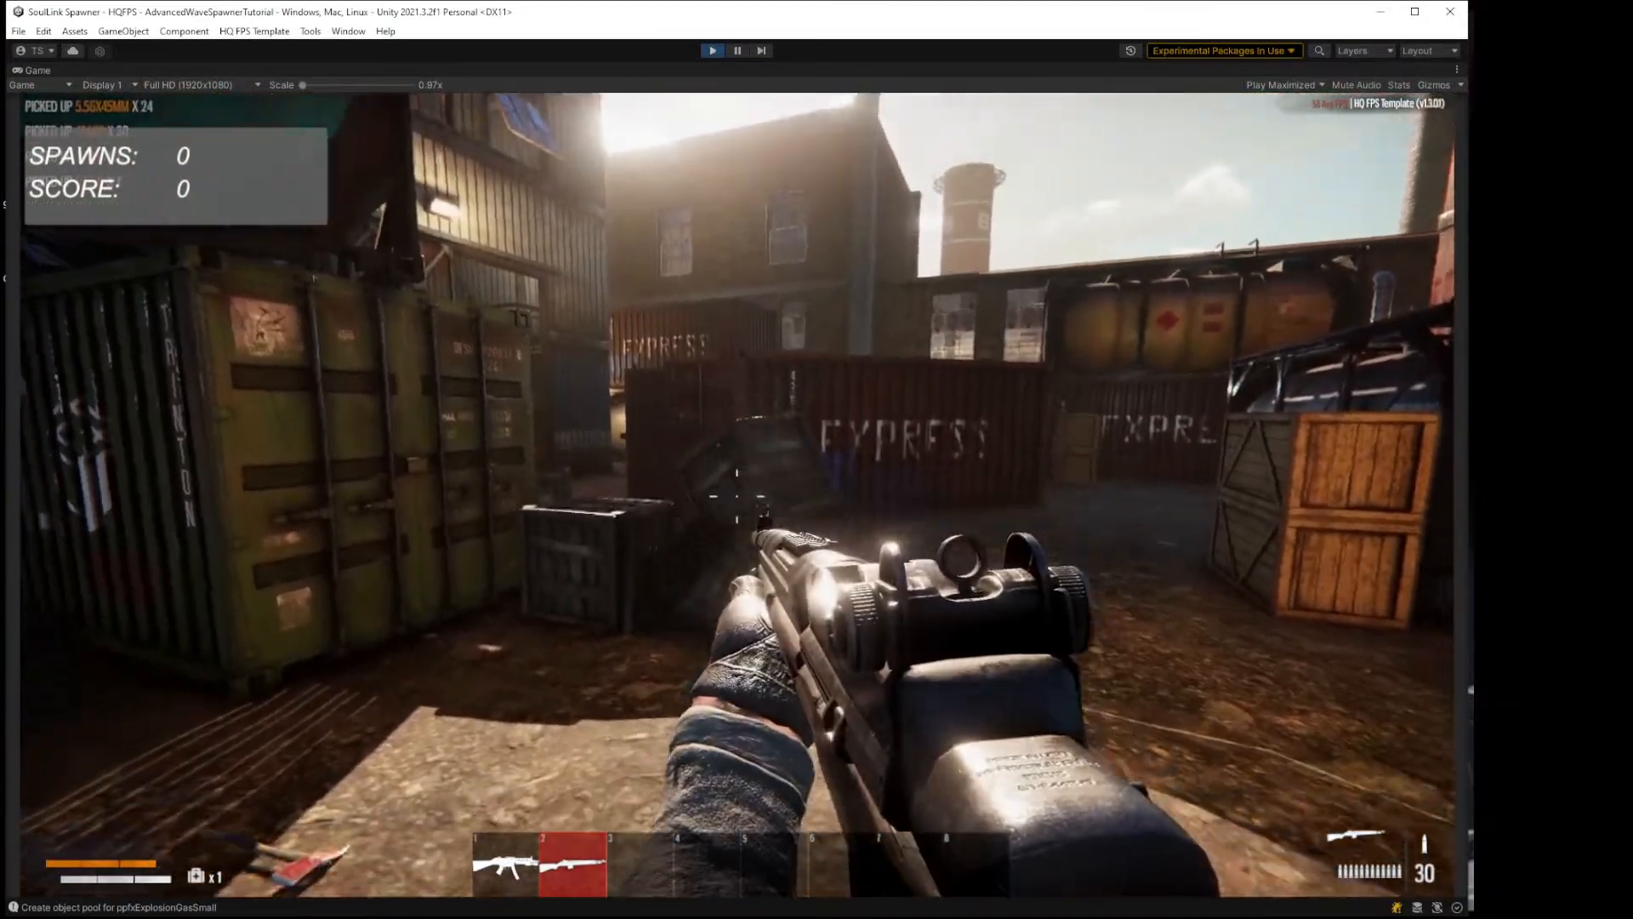
key(w)
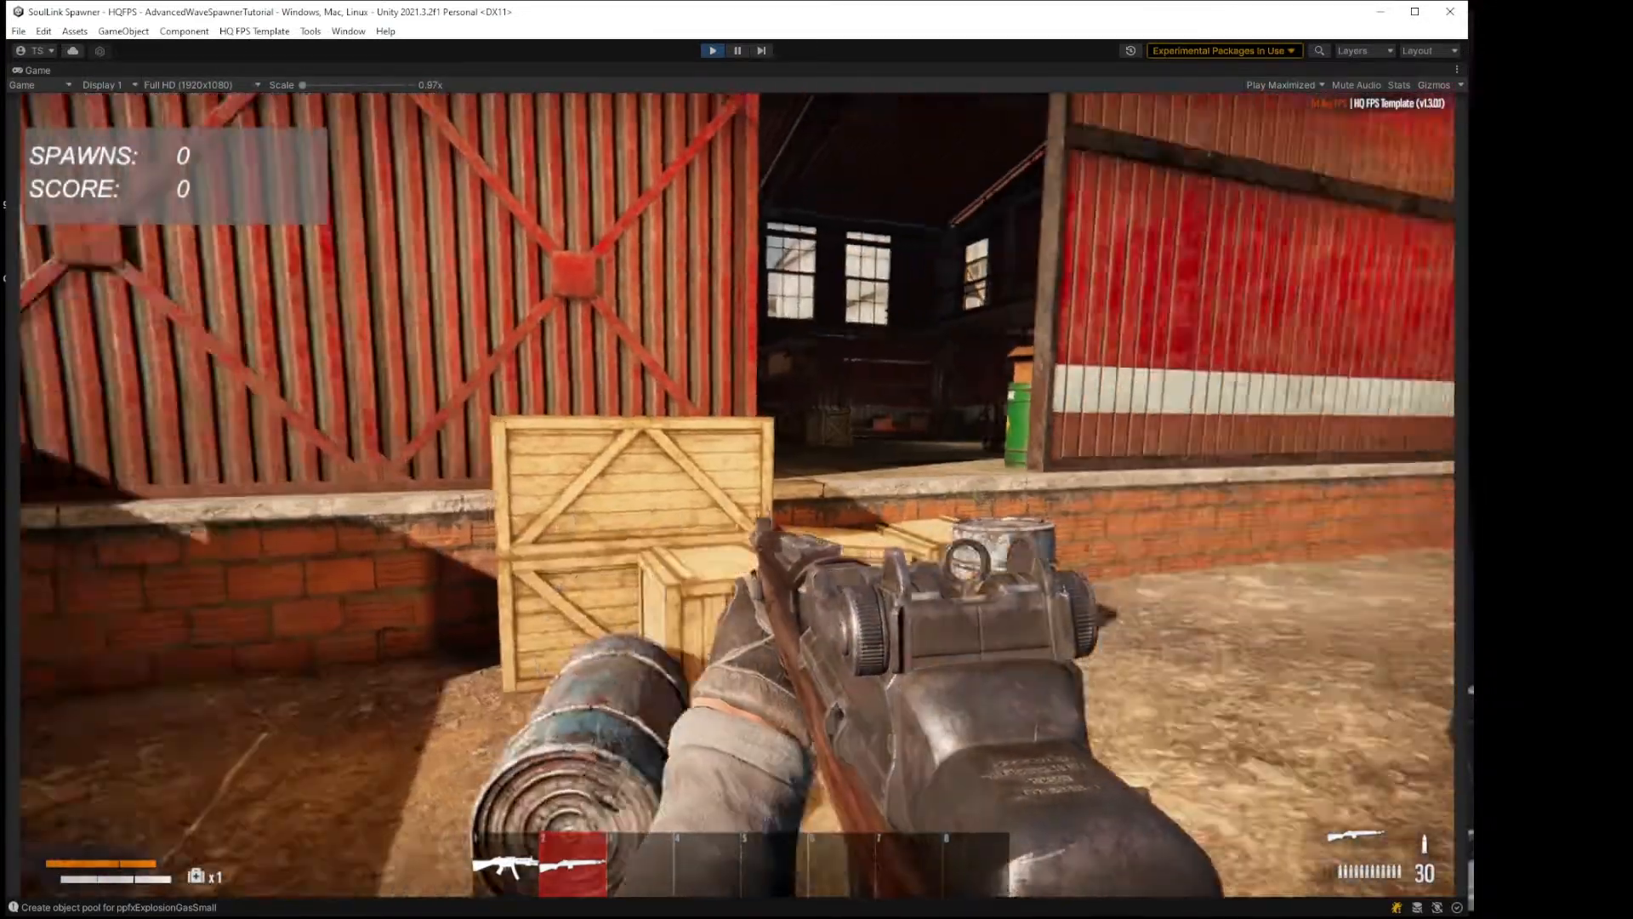
key(w)
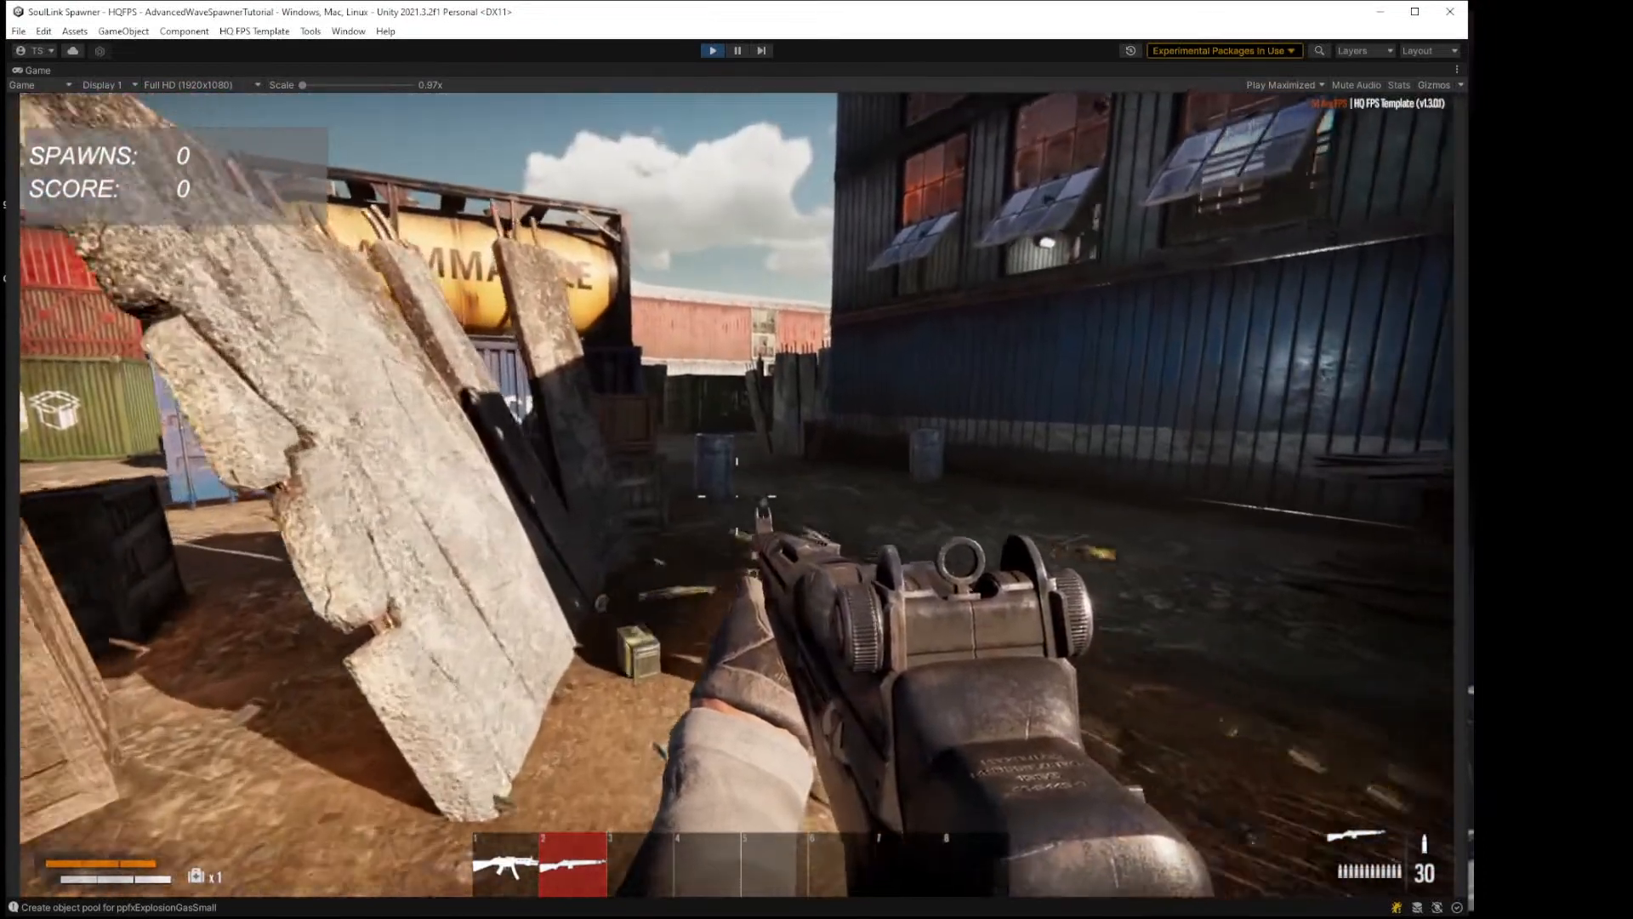
key(Escape)
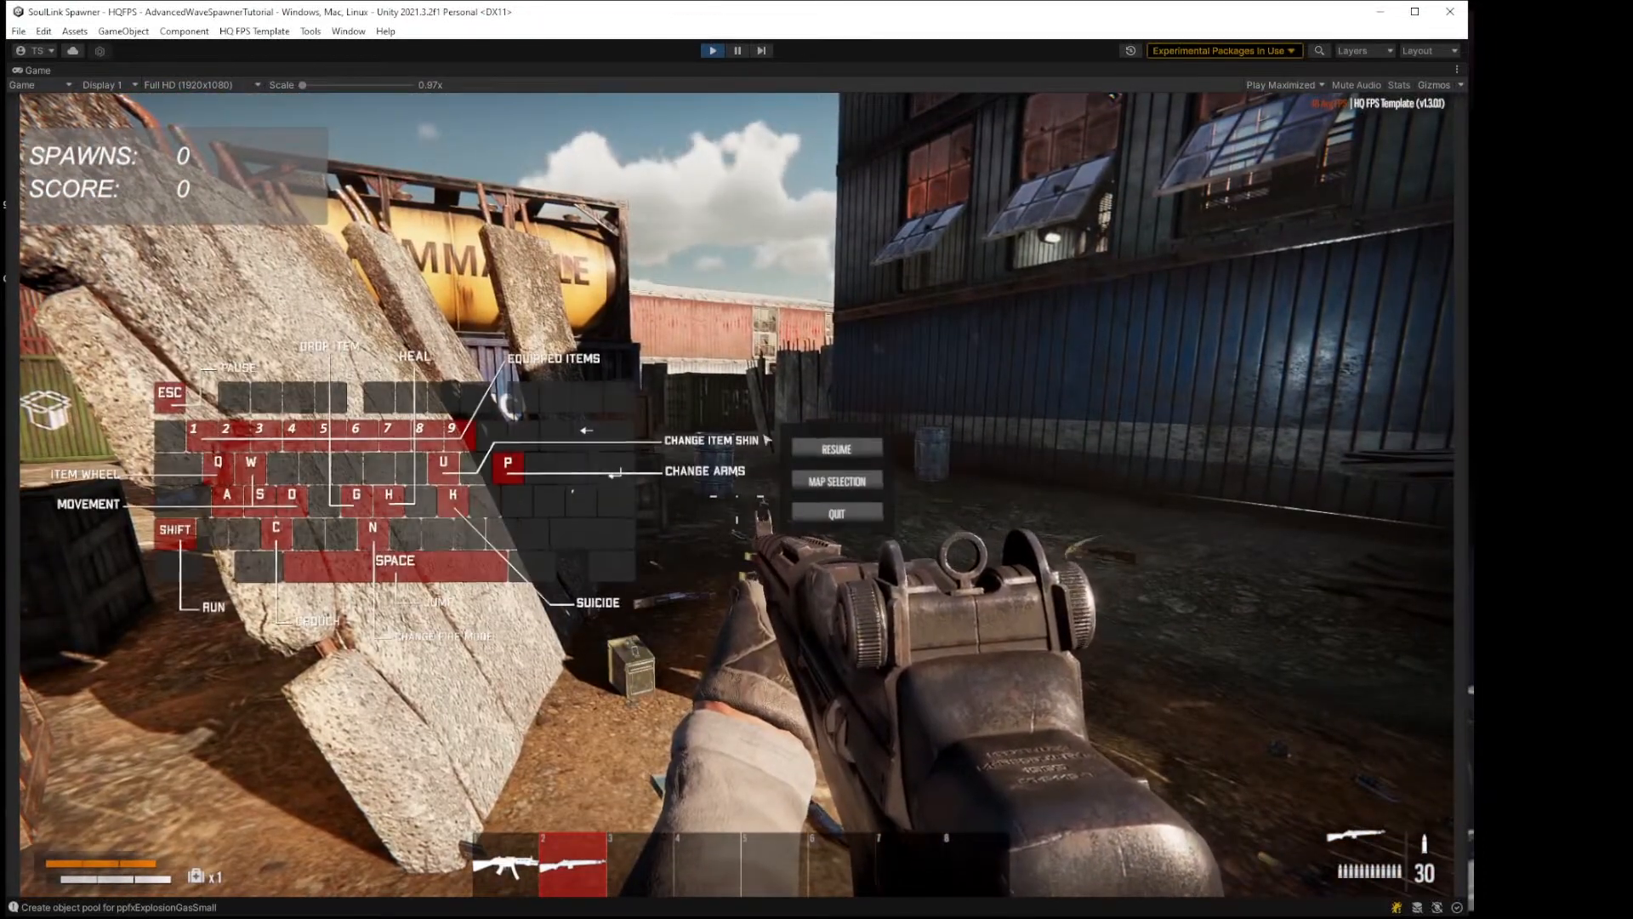
click(715, 51)
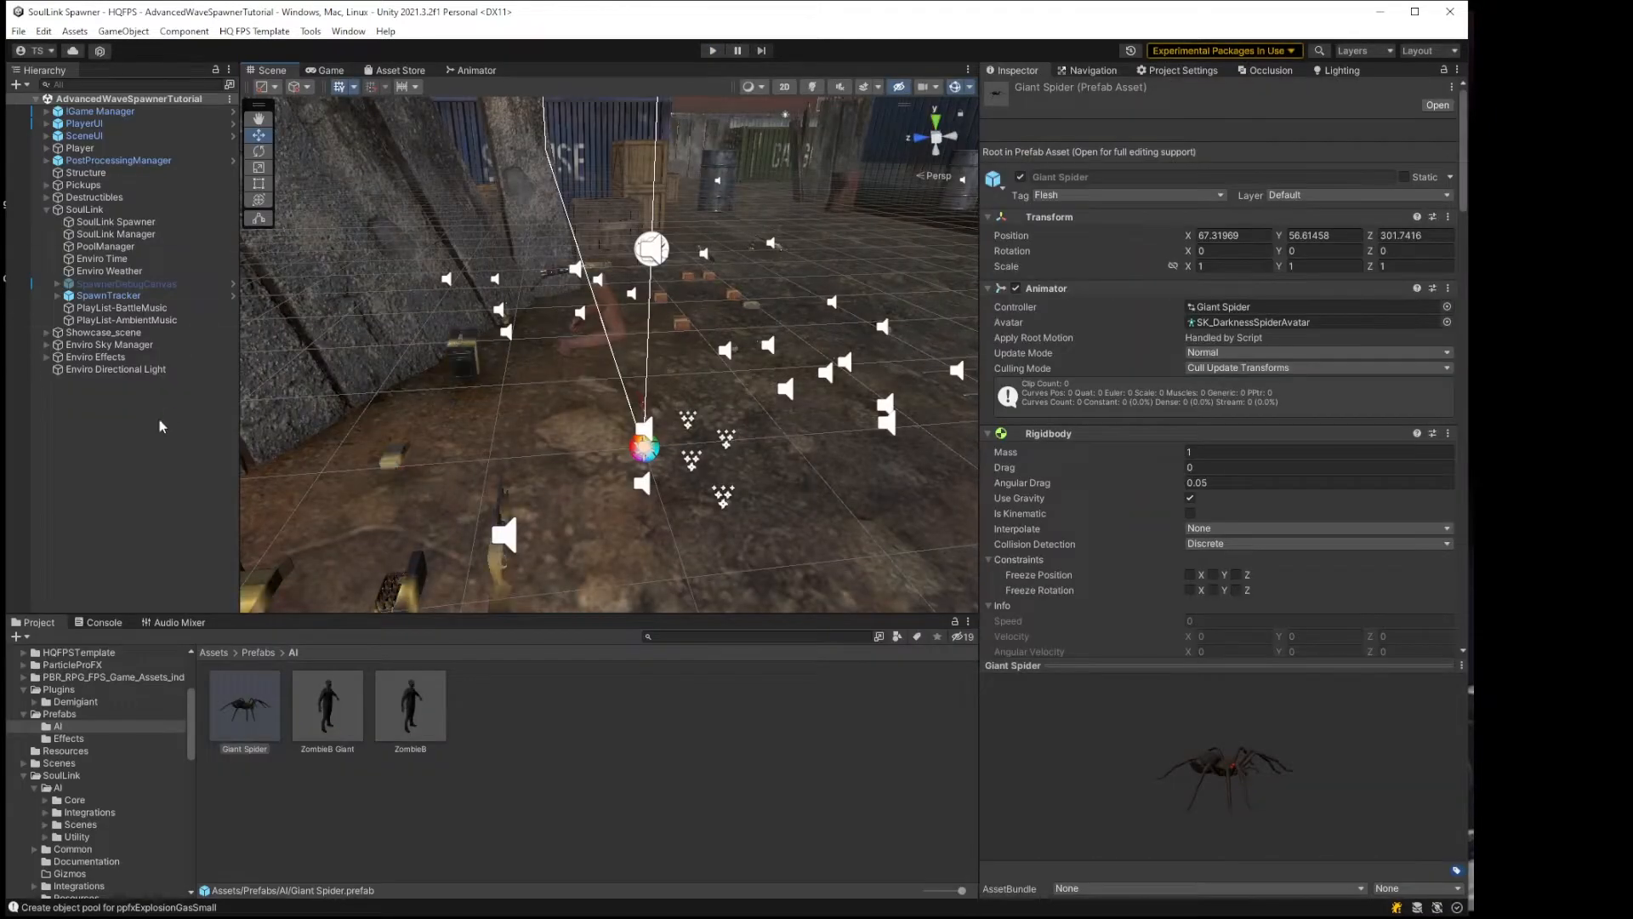
Step: Create an empty game object named WaveManager and add the Wave Manager component to it
click(146, 31)
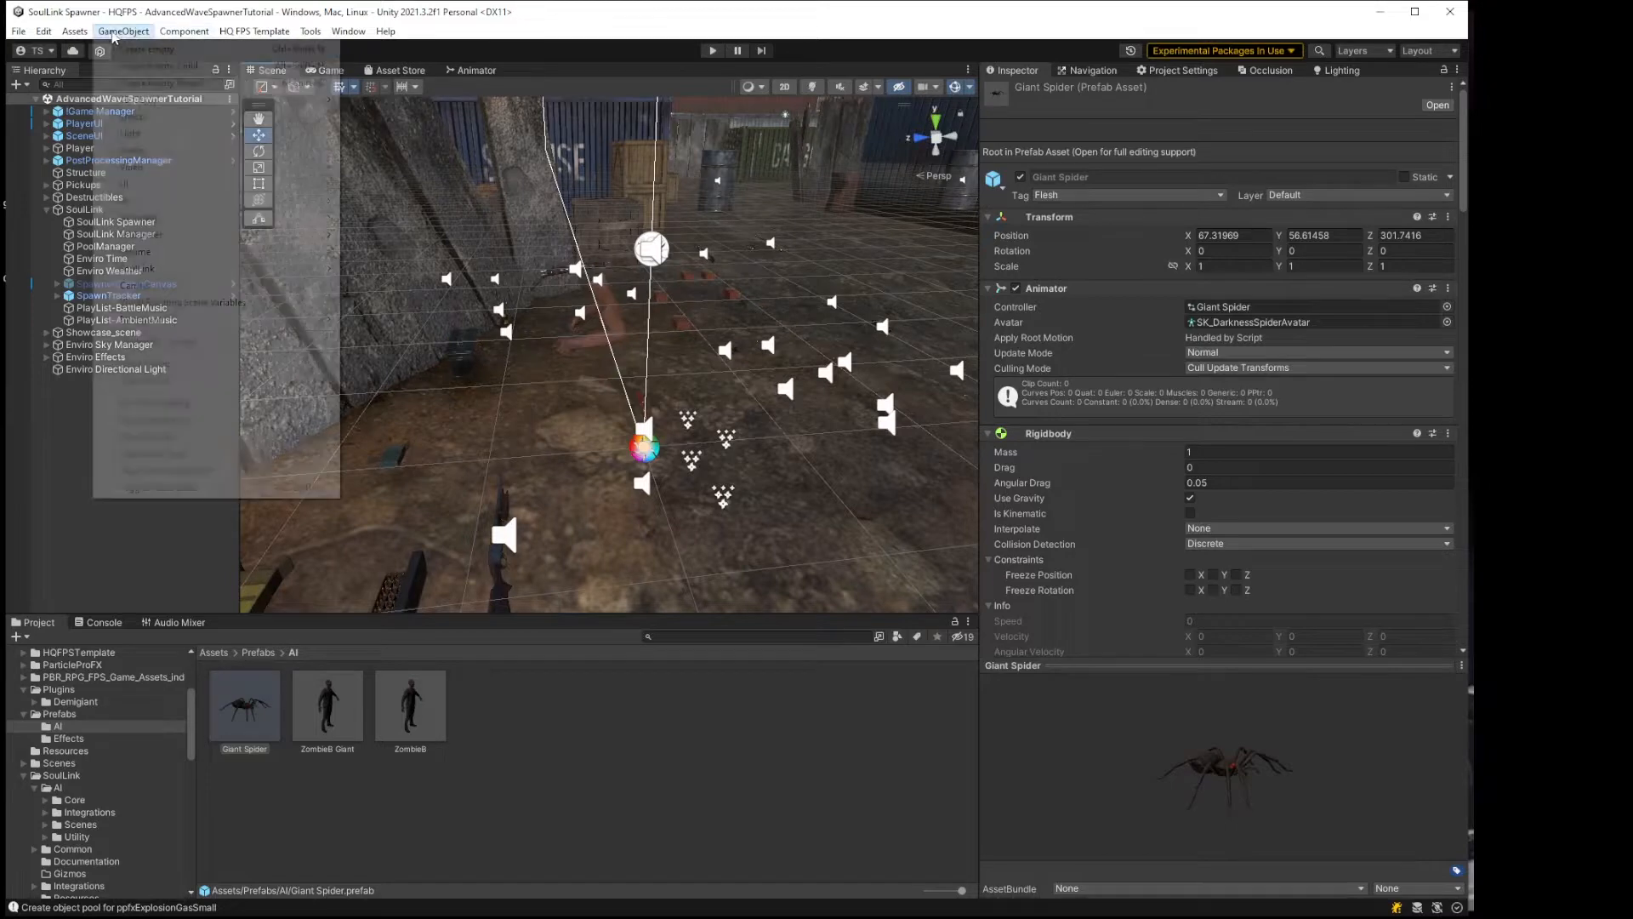
click(136, 48)
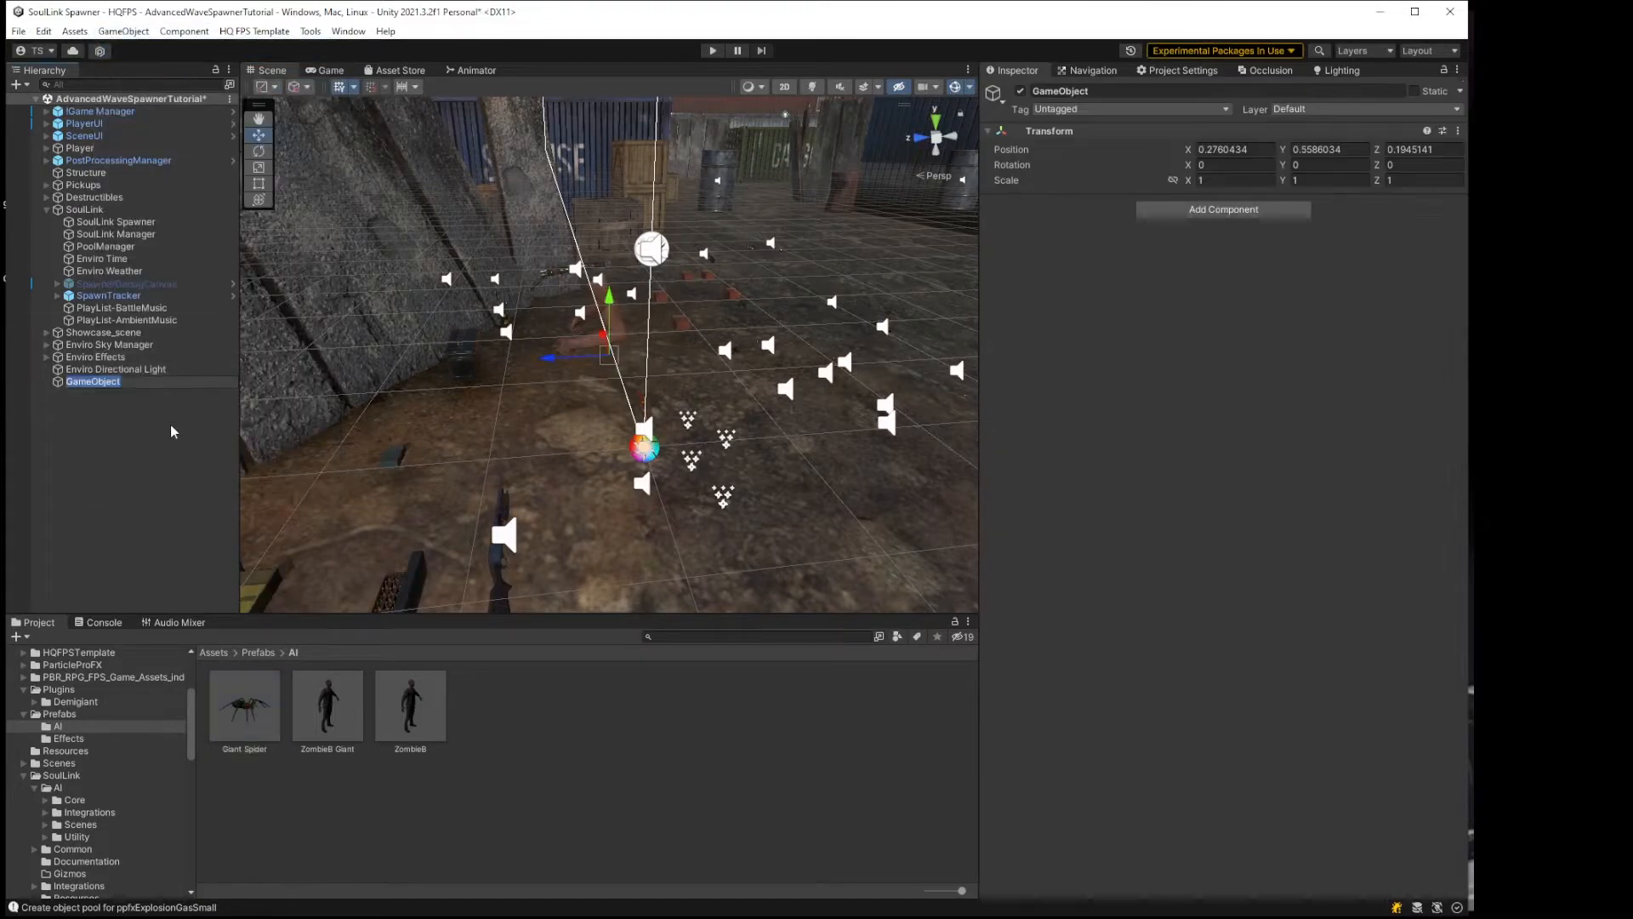
text(WaveManager)
key(Return)
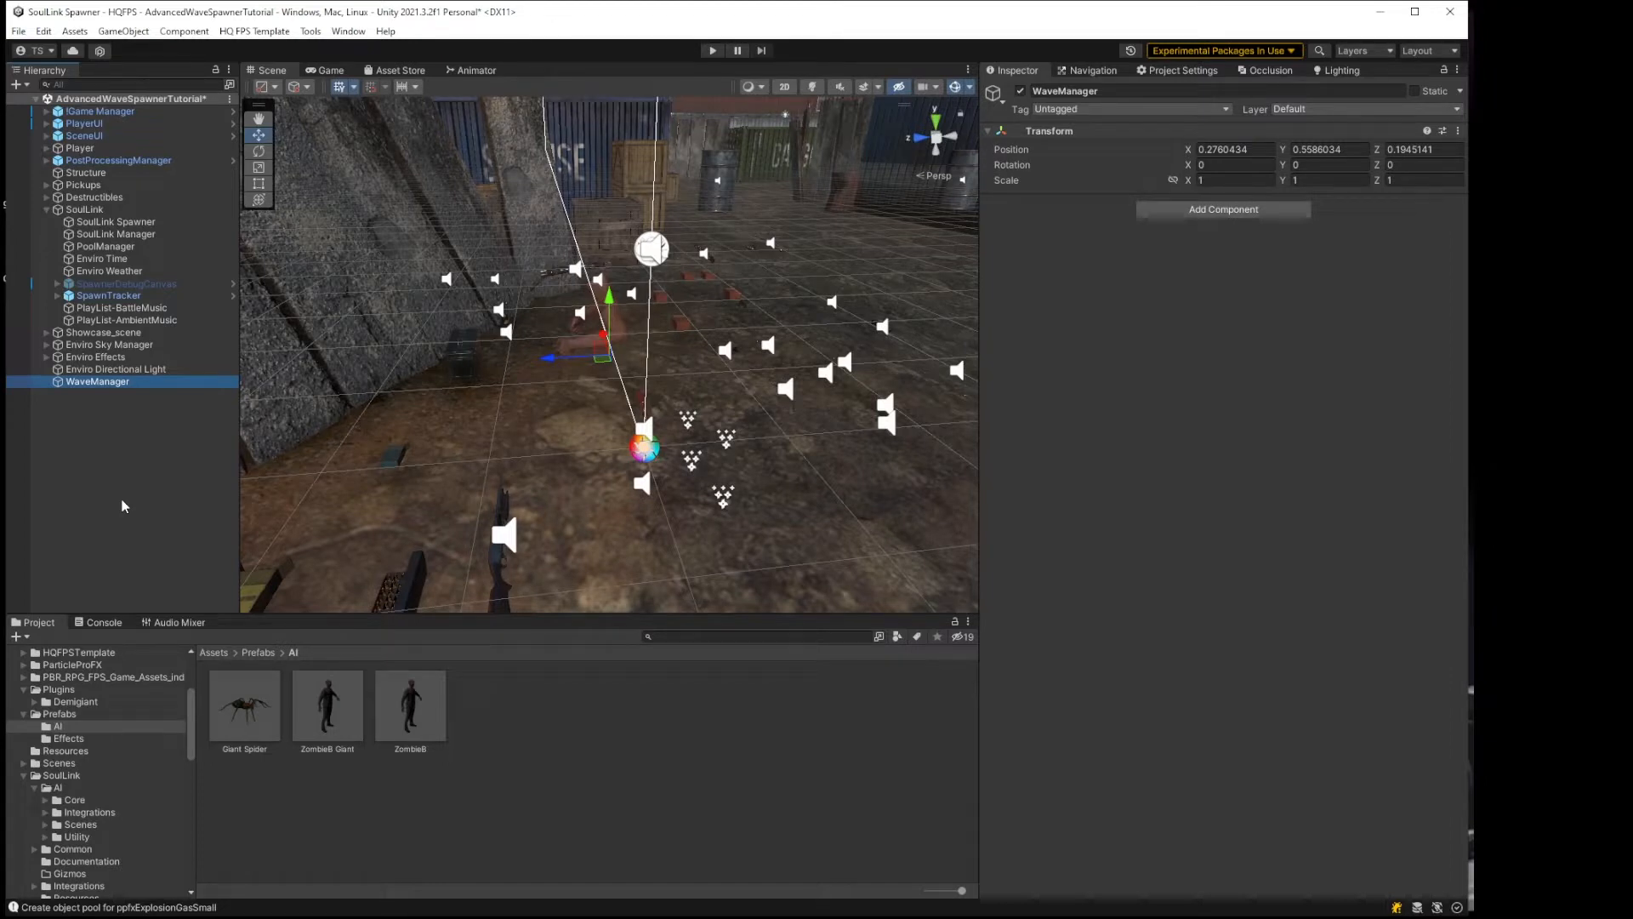
click(1184, 211)
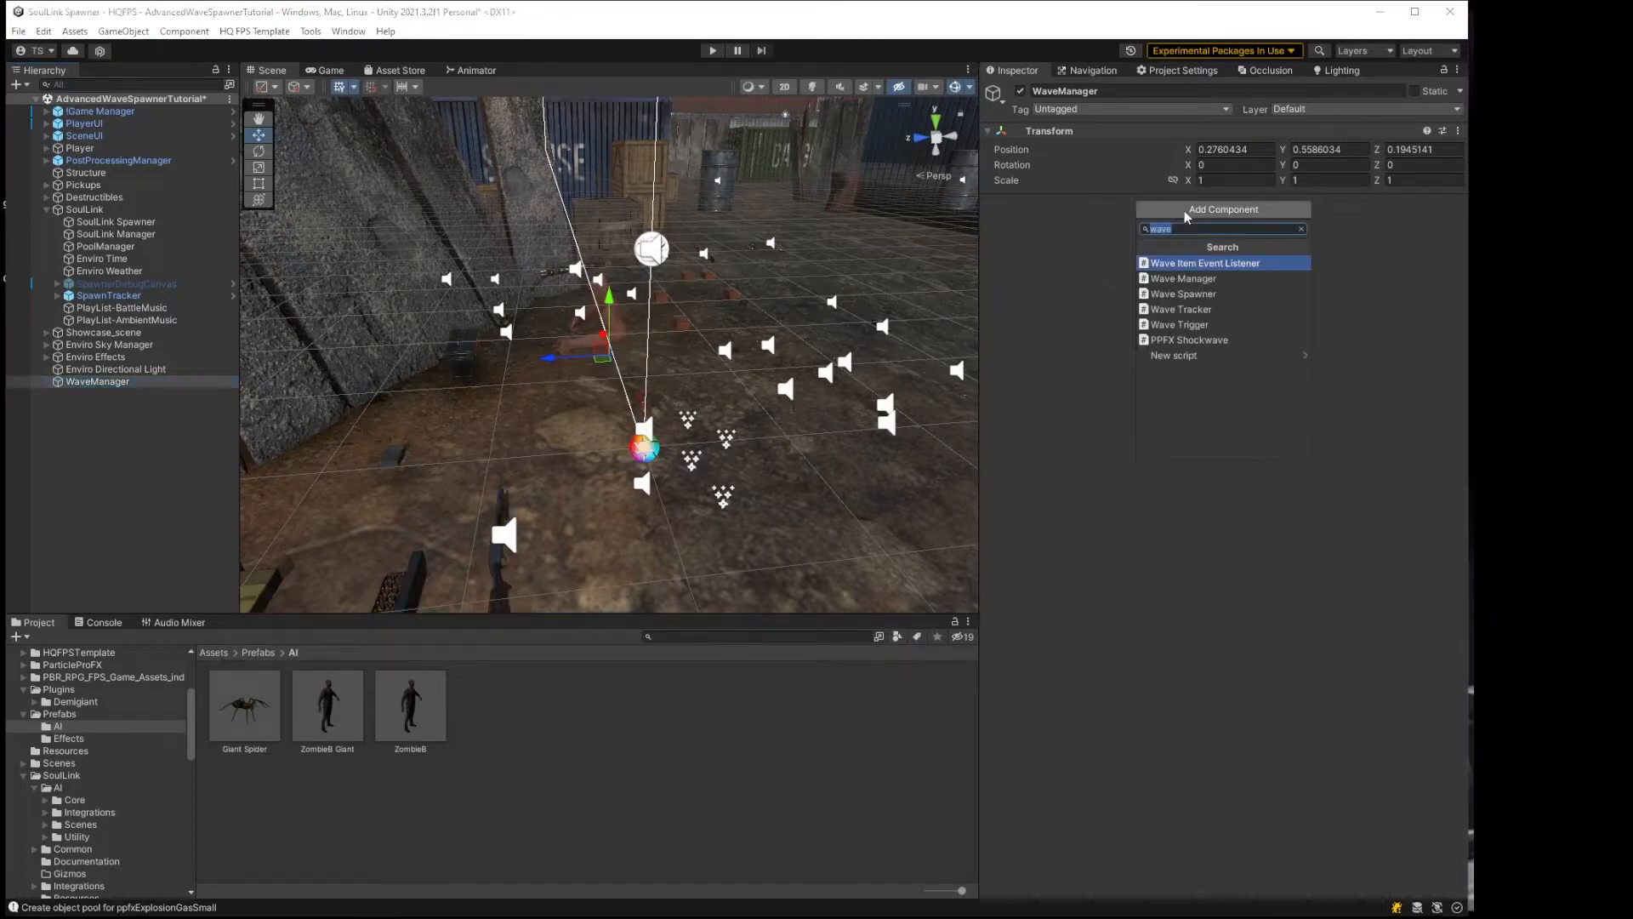
click(1199, 280)
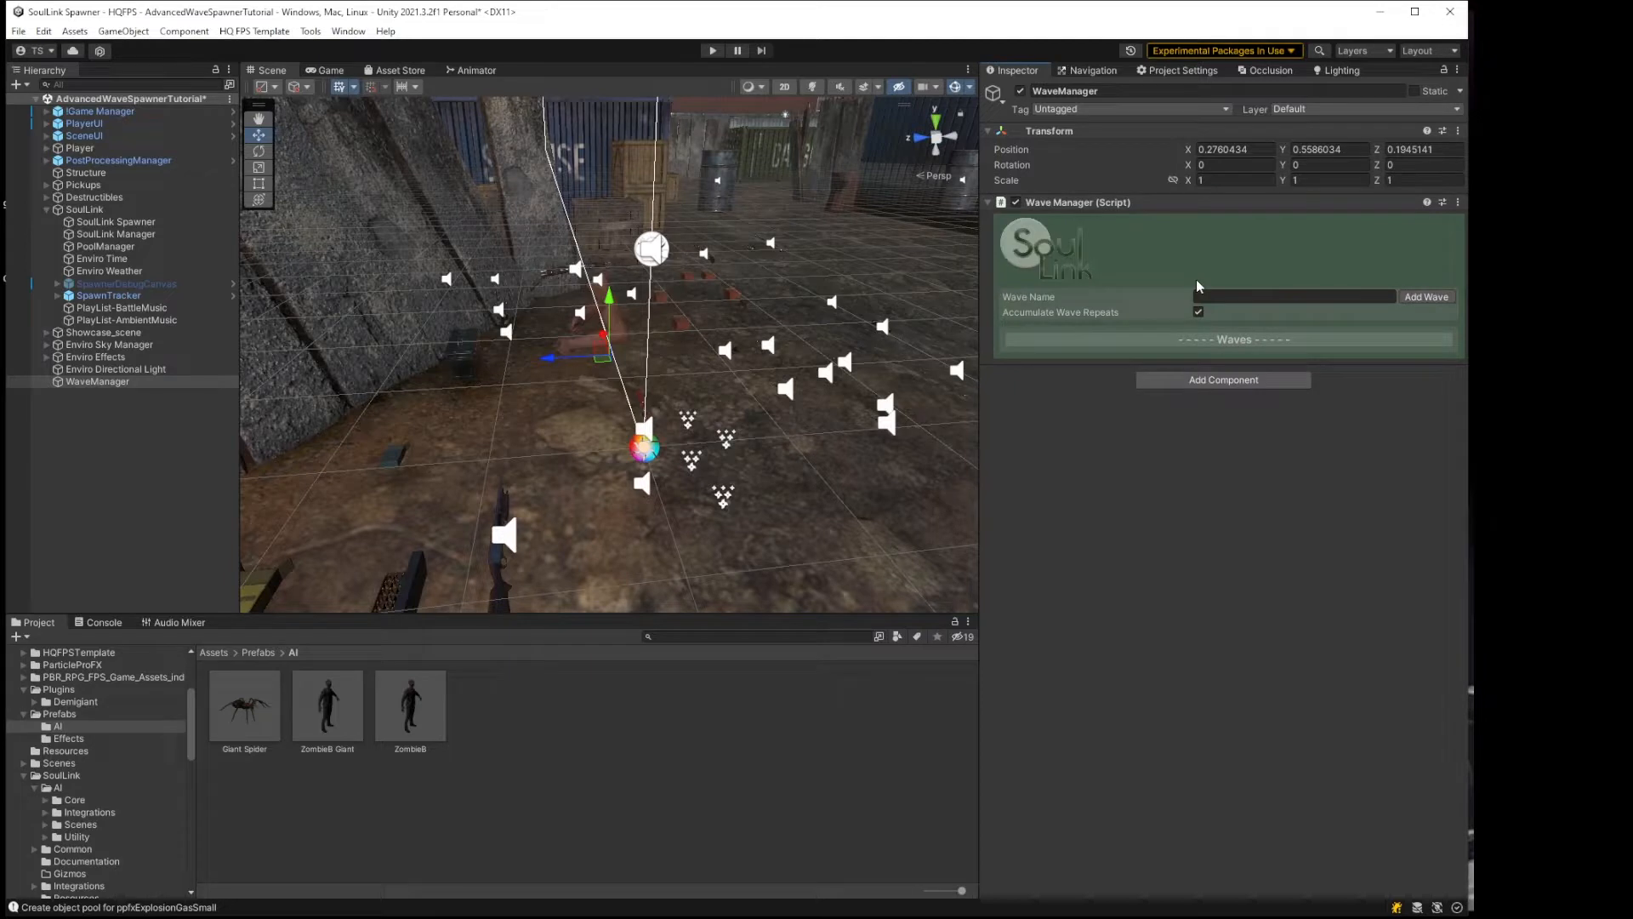
Step: Add a wave named "Wave 1" to the Wave Manager component
click(1219, 294)
text(Wave 1)
click(1417, 298)
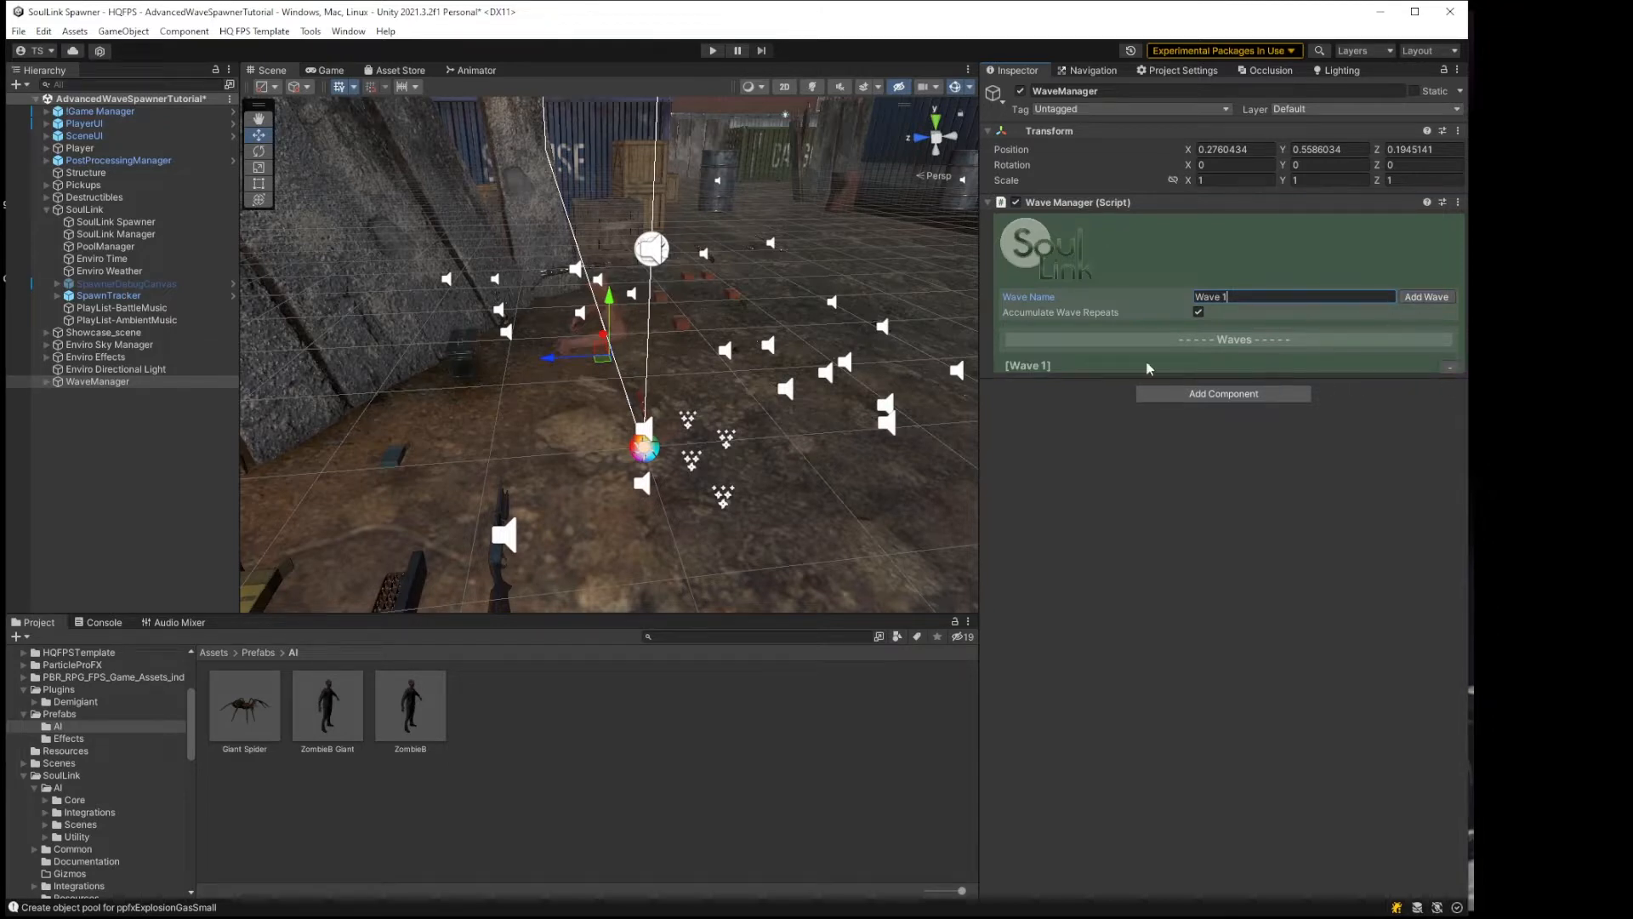
Step: Set Delay Spawns to 15 on the WaveSpawner - Wave 1 object under WaveManager, keeping Time of Day at Anytime
click(47, 382)
click(125, 396)
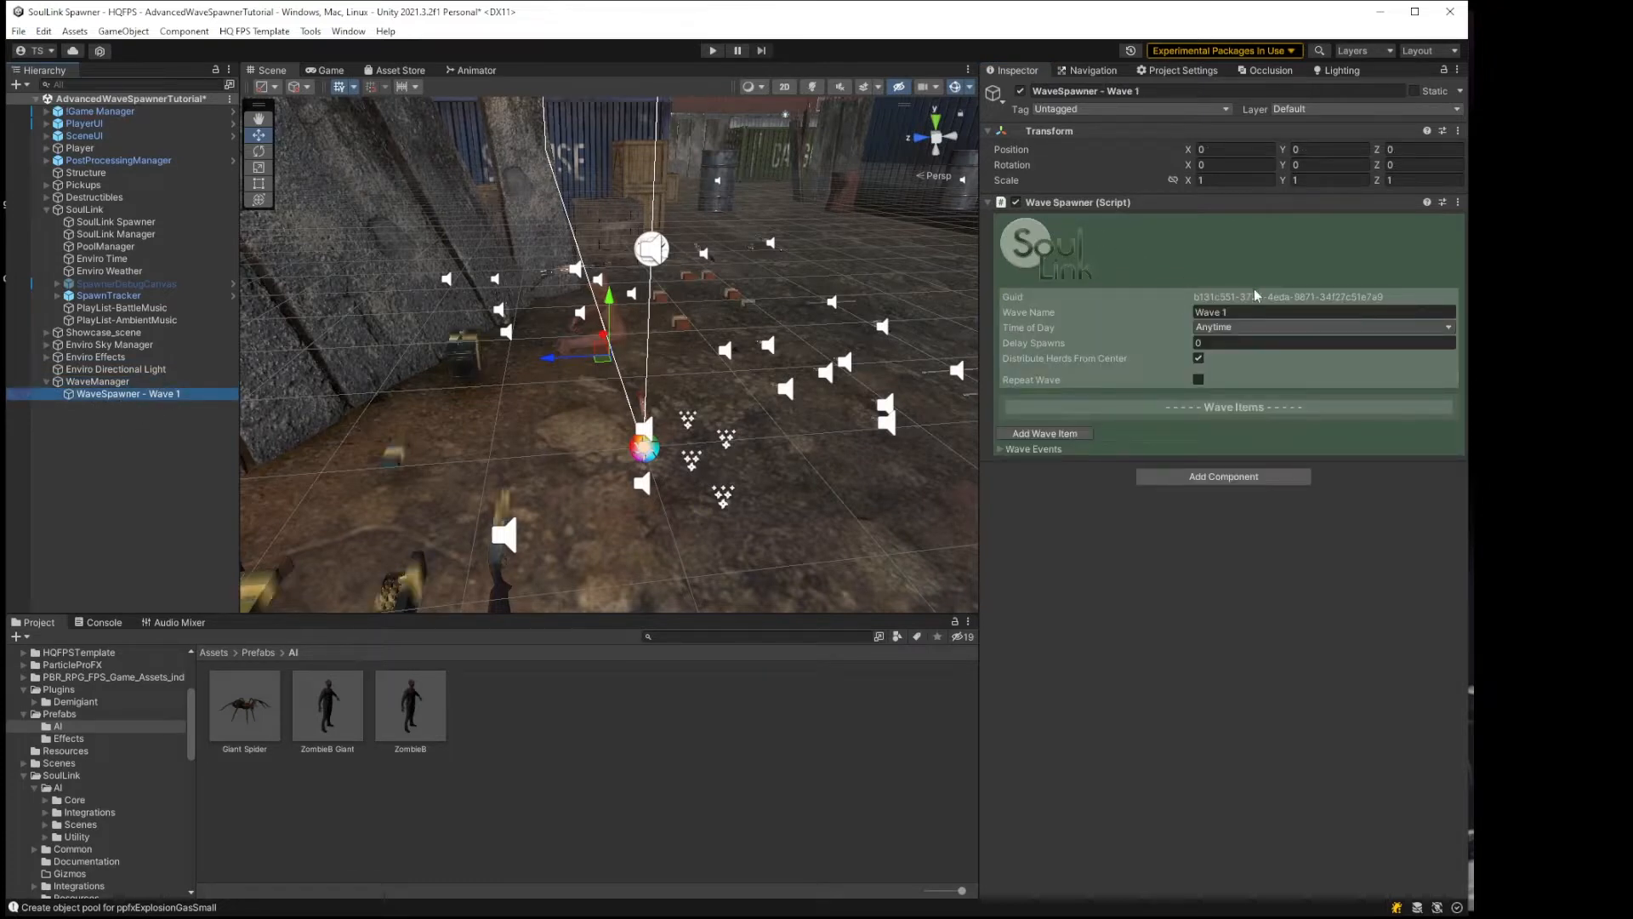
click(1259, 326)
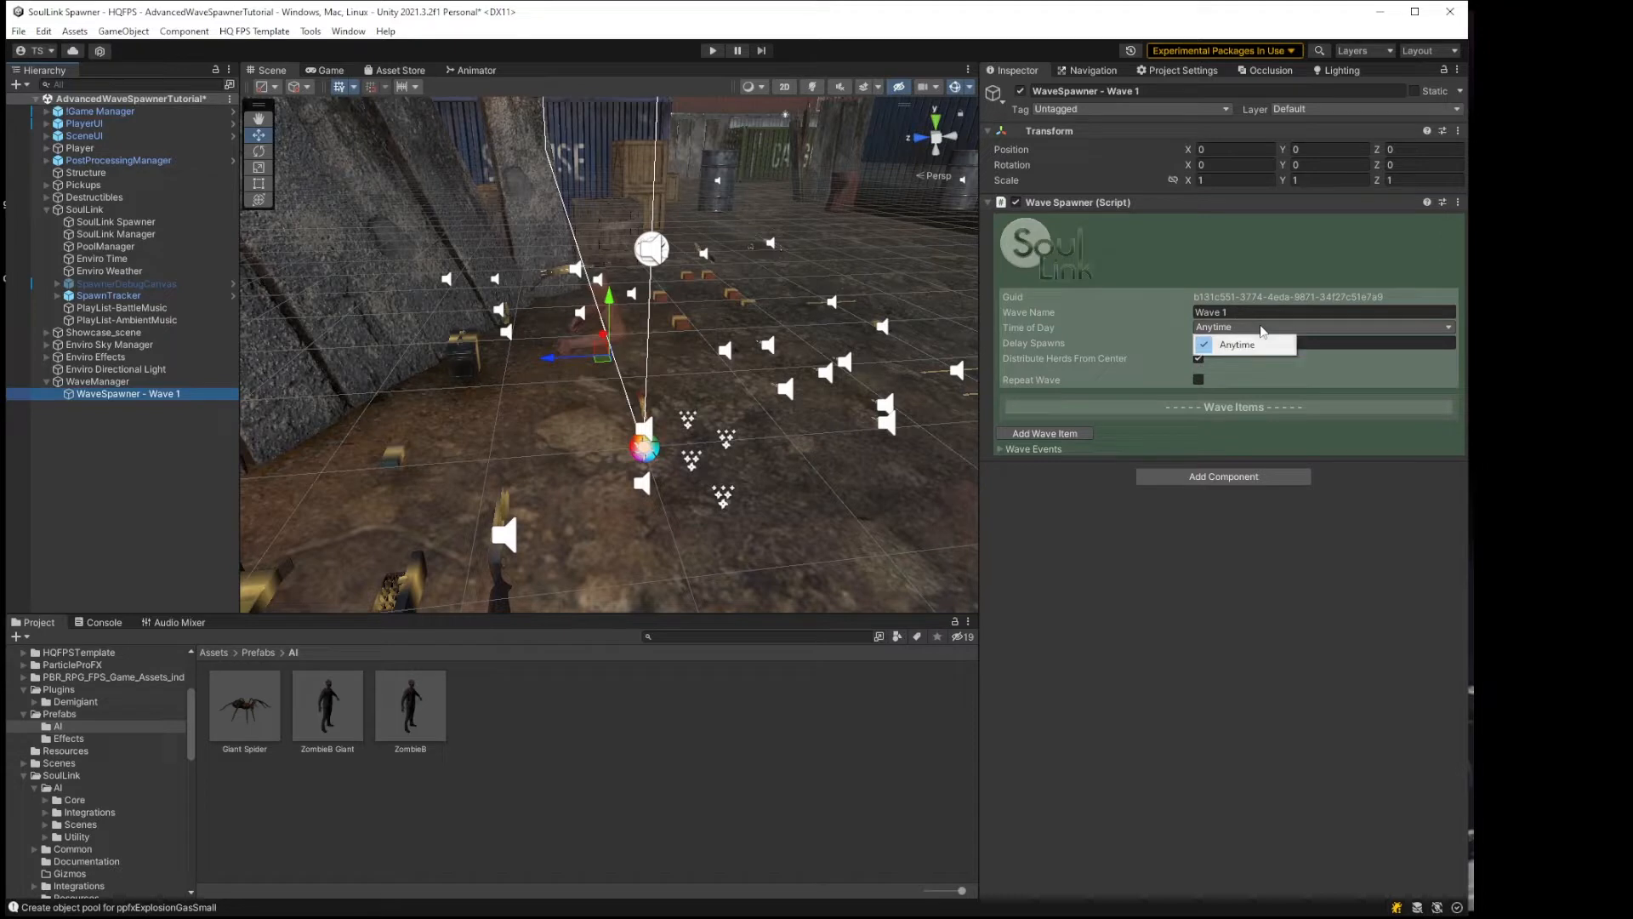
click(1103, 613)
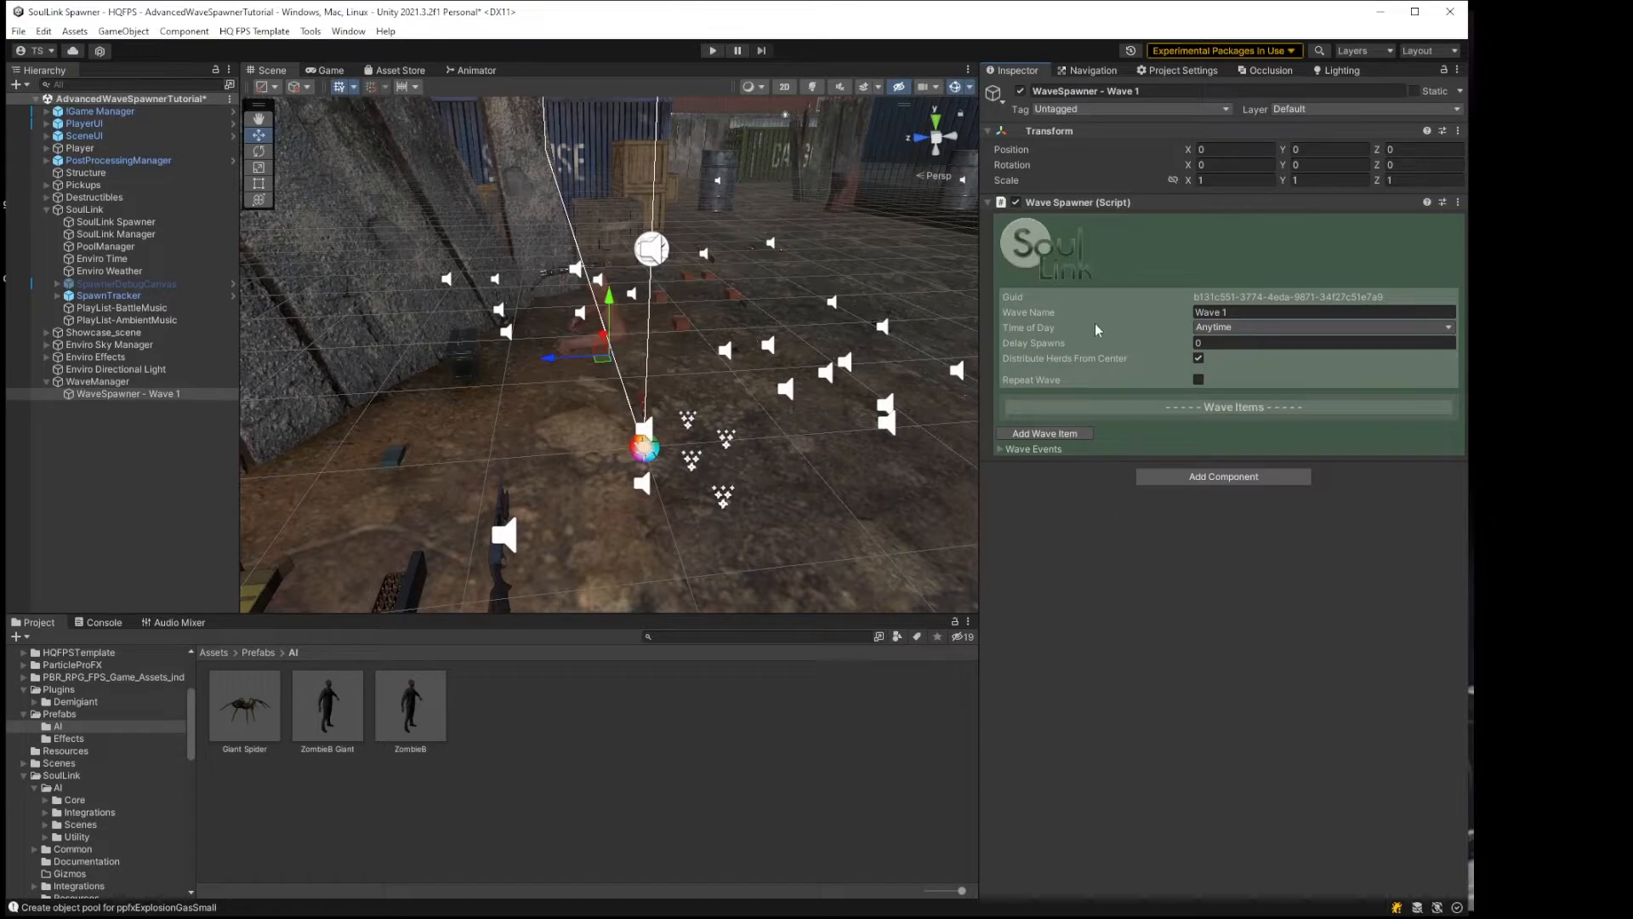
click(1161, 343)
text(15)
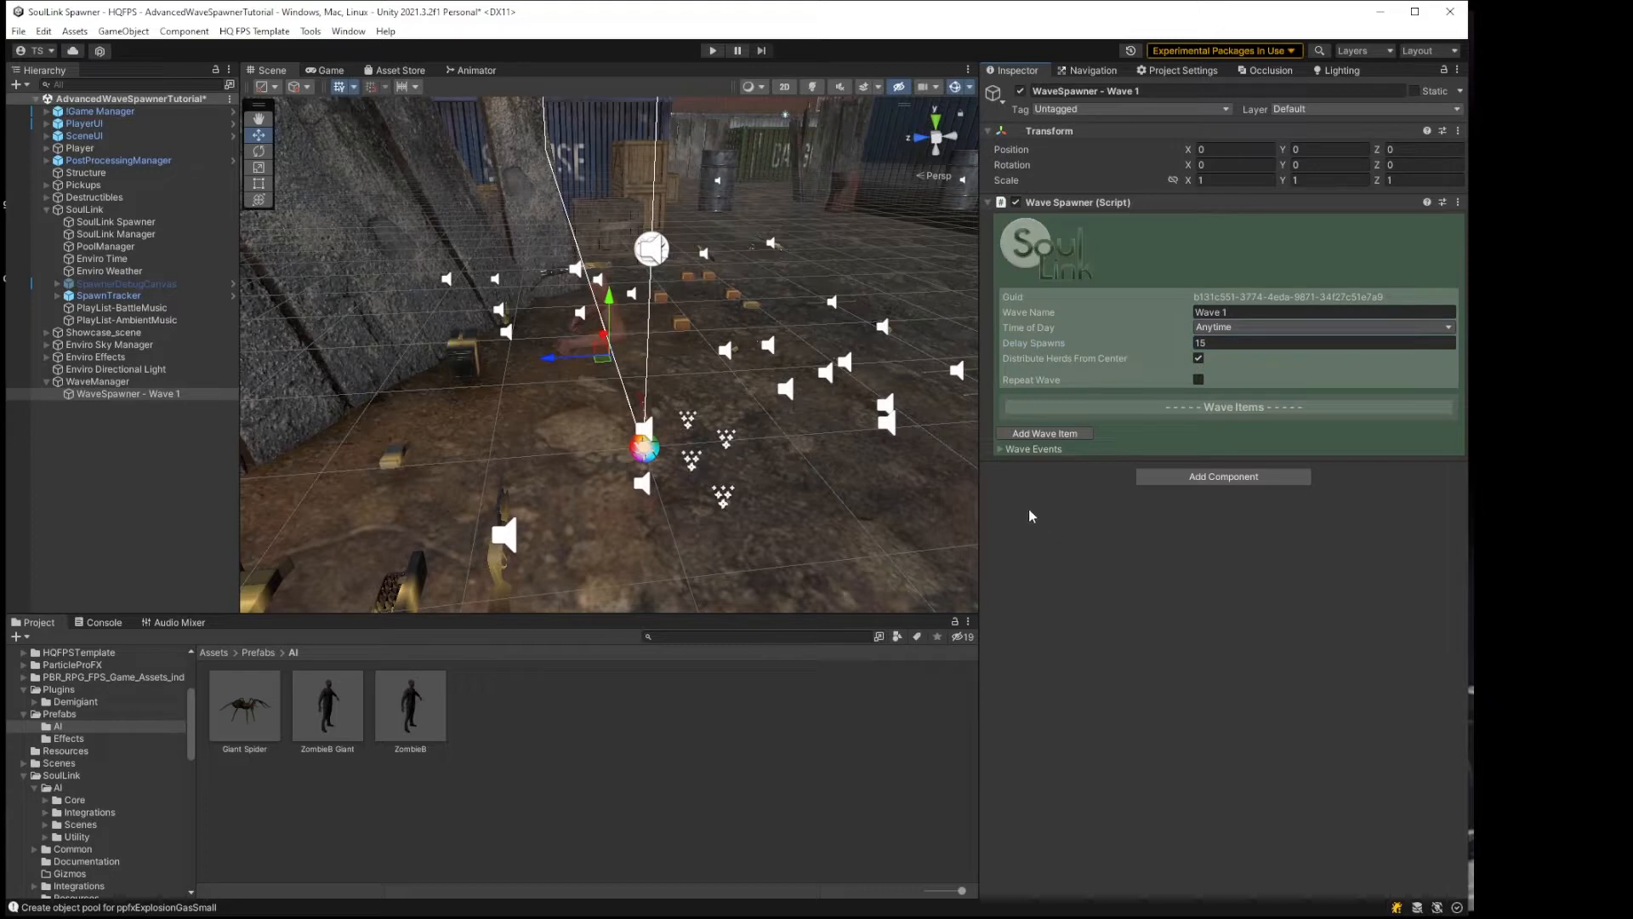
Step: Add the Wave Tracker component to the WaveManager object
click(98, 383)
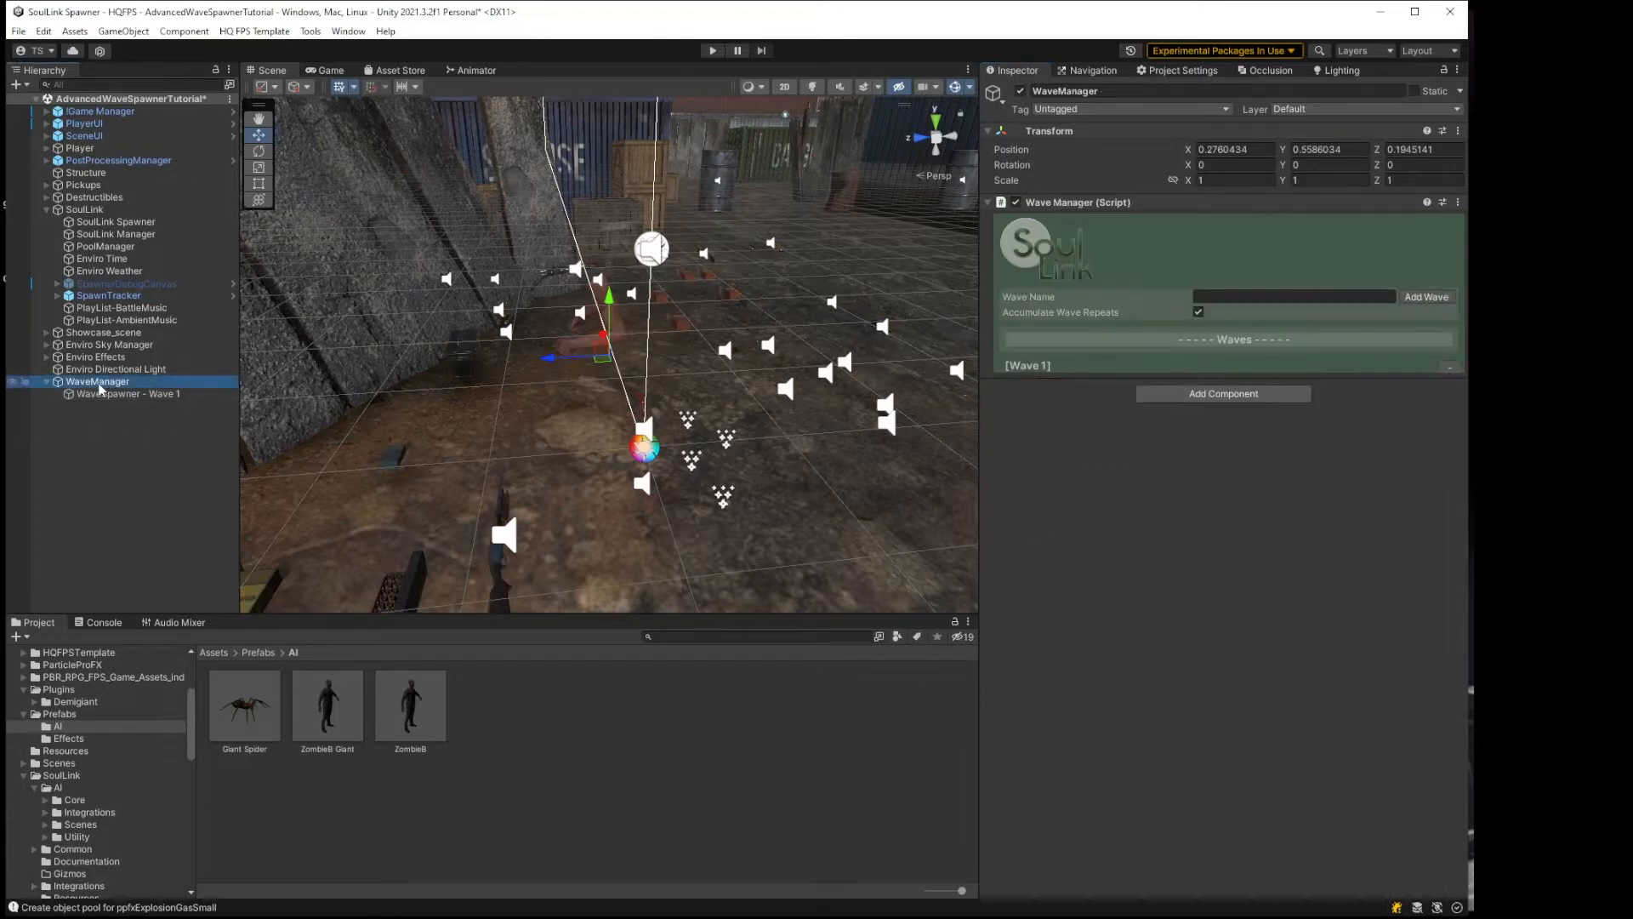
click(1211, 395)
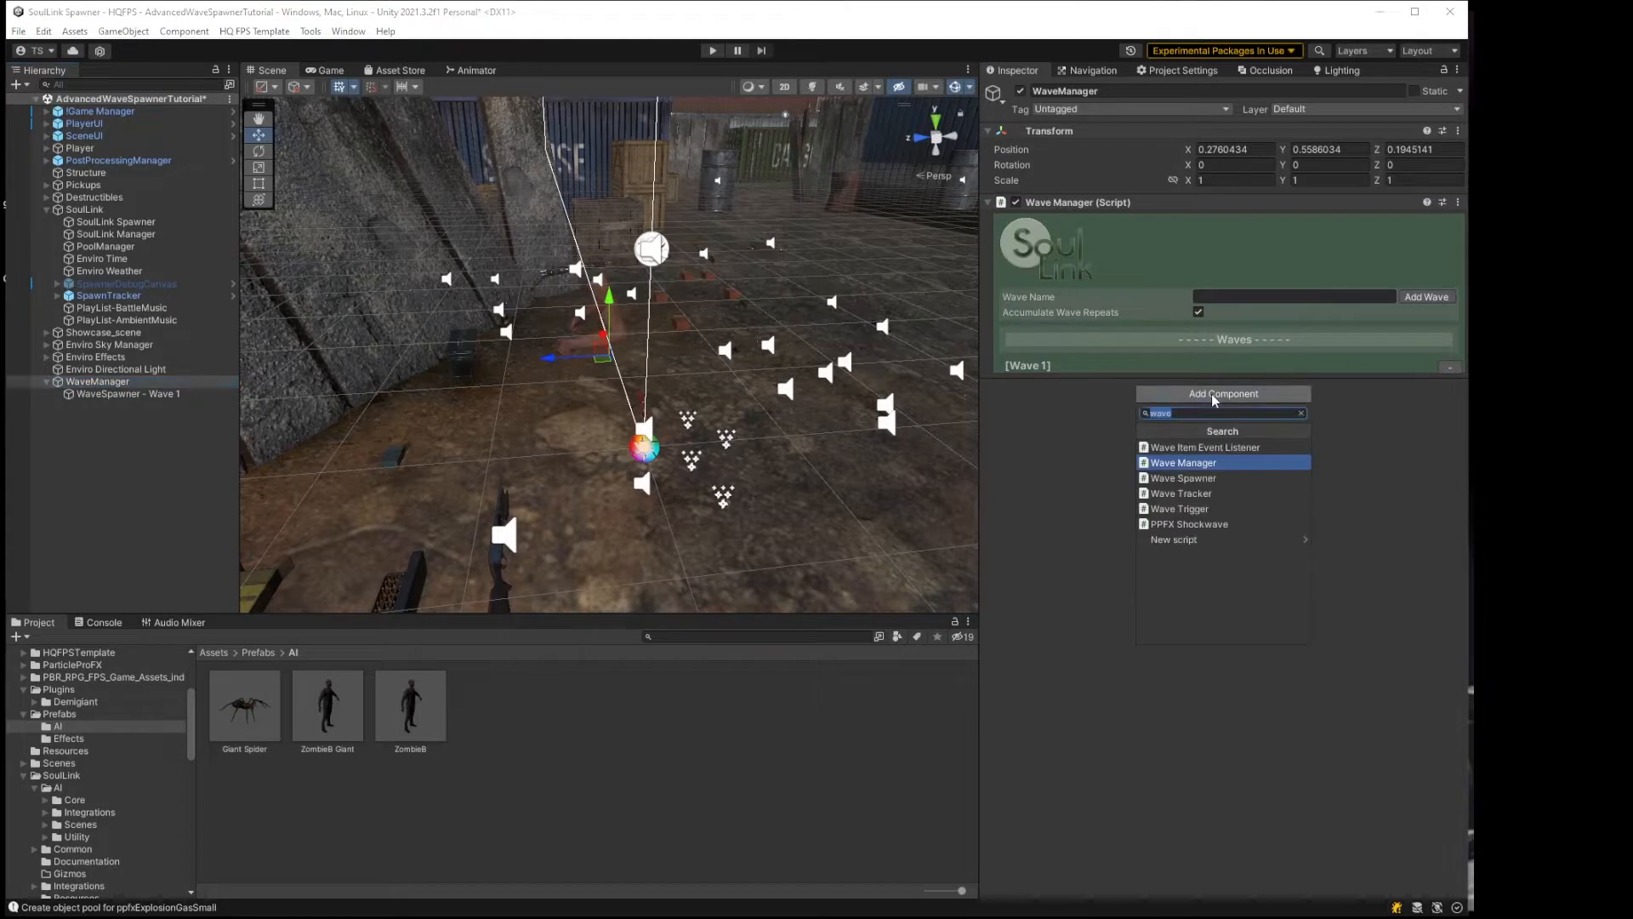
click(1211, 494)
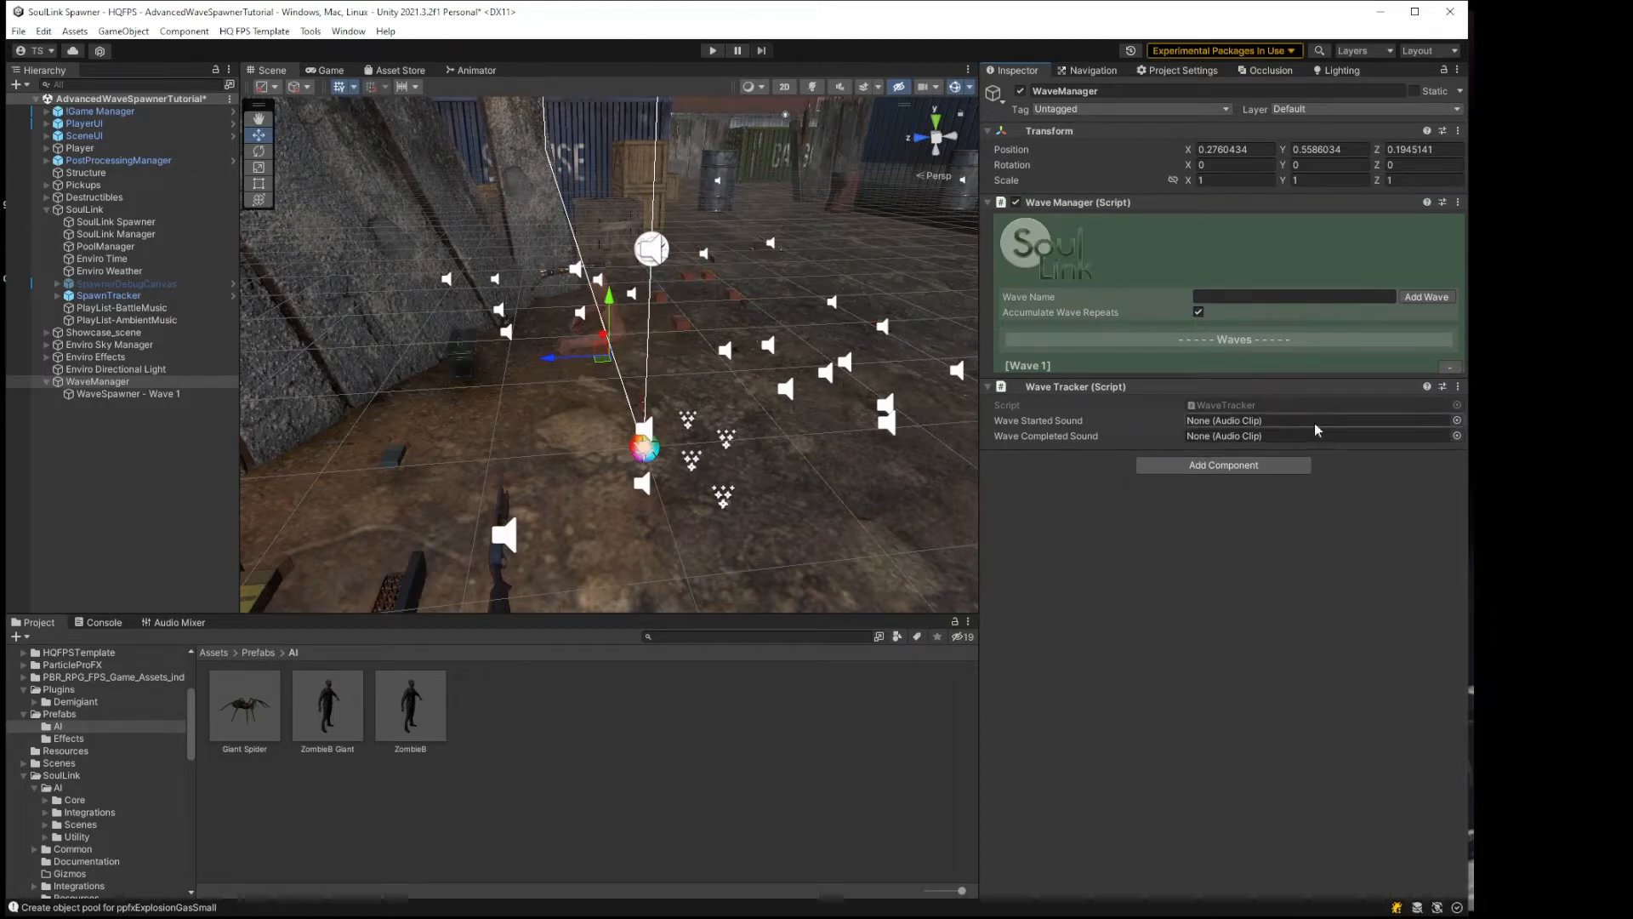
Step: Assign WaveStartSound as the Wave Tracker's wave started sound and WaveCompletedSound as its wave completed sound
click(1457, 421)
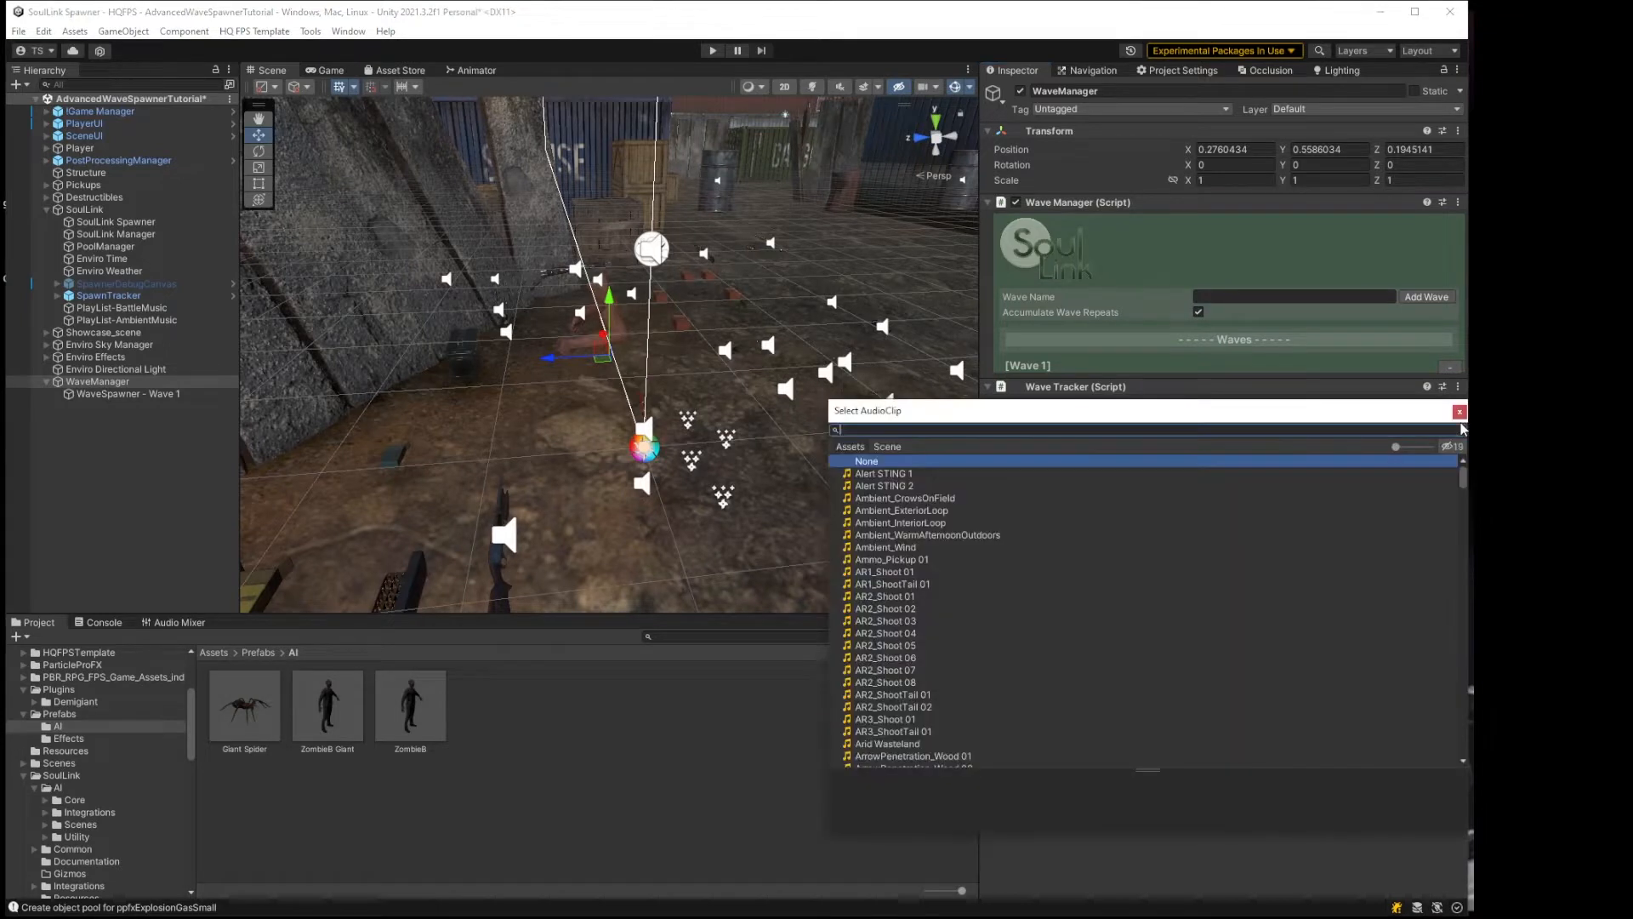
text(wavest)
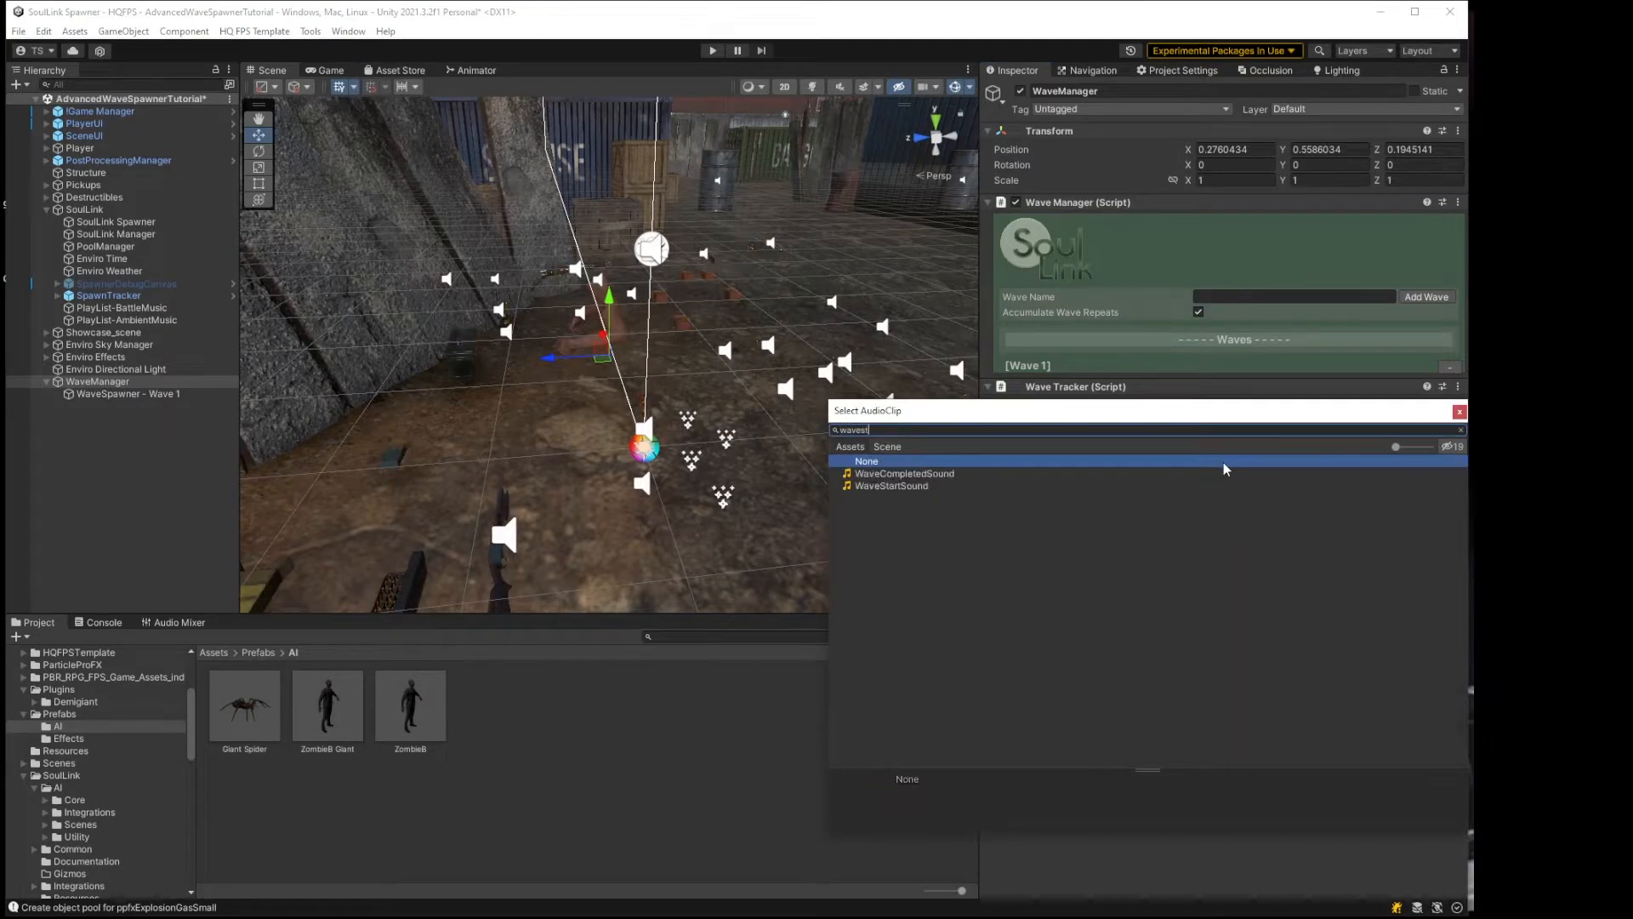
double_click(946, 473)
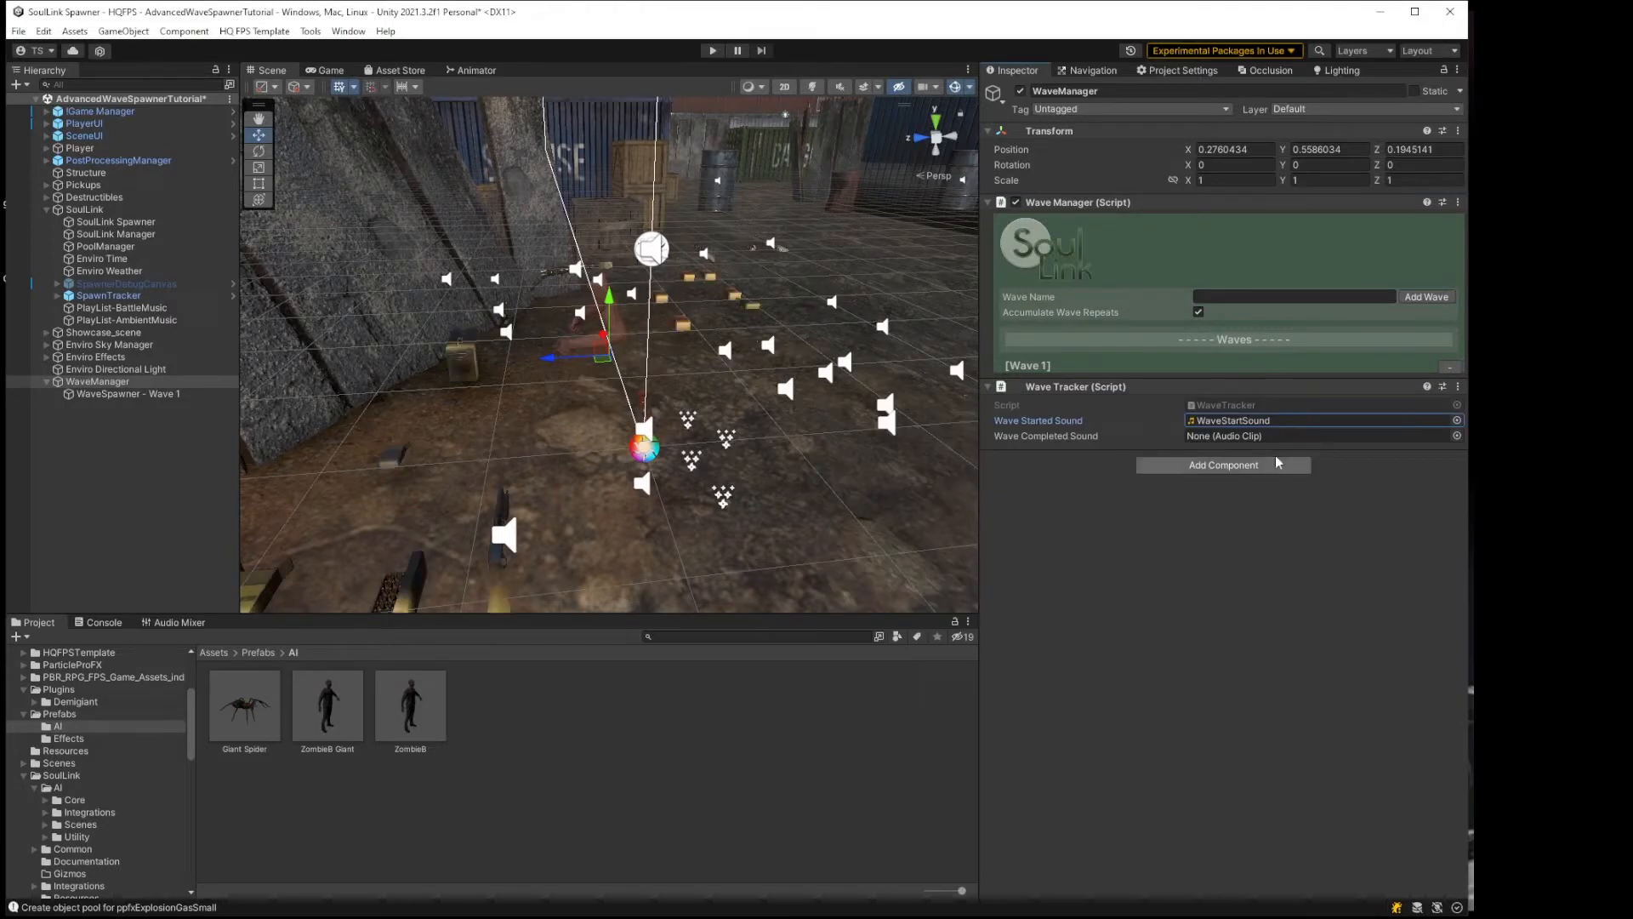
click(1457, 439)
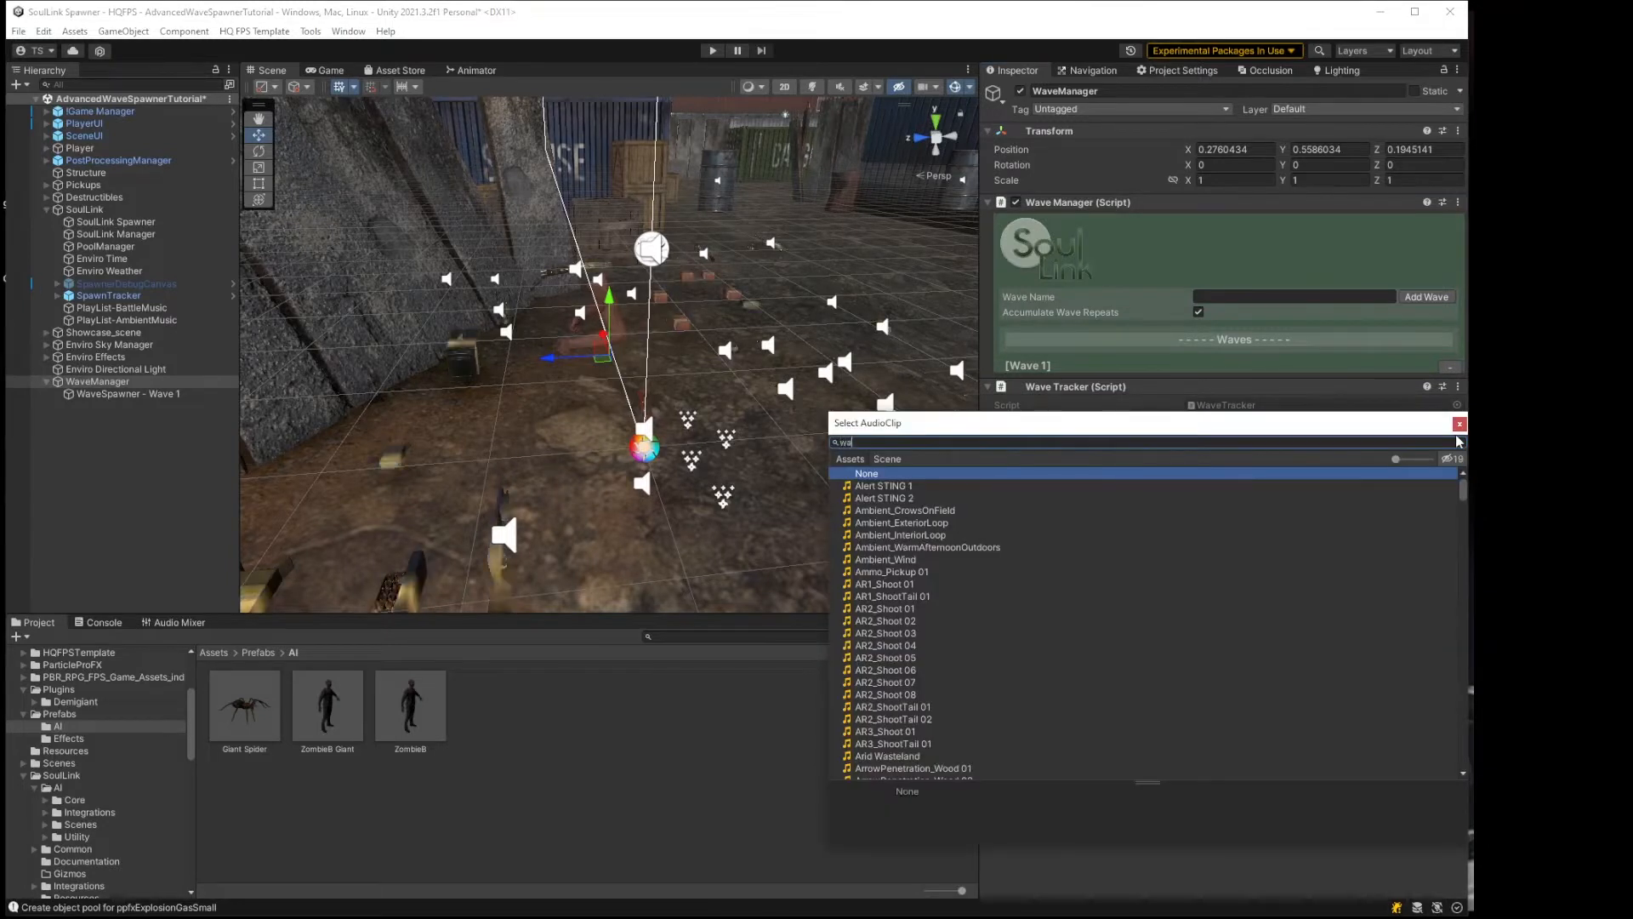
text(wave)
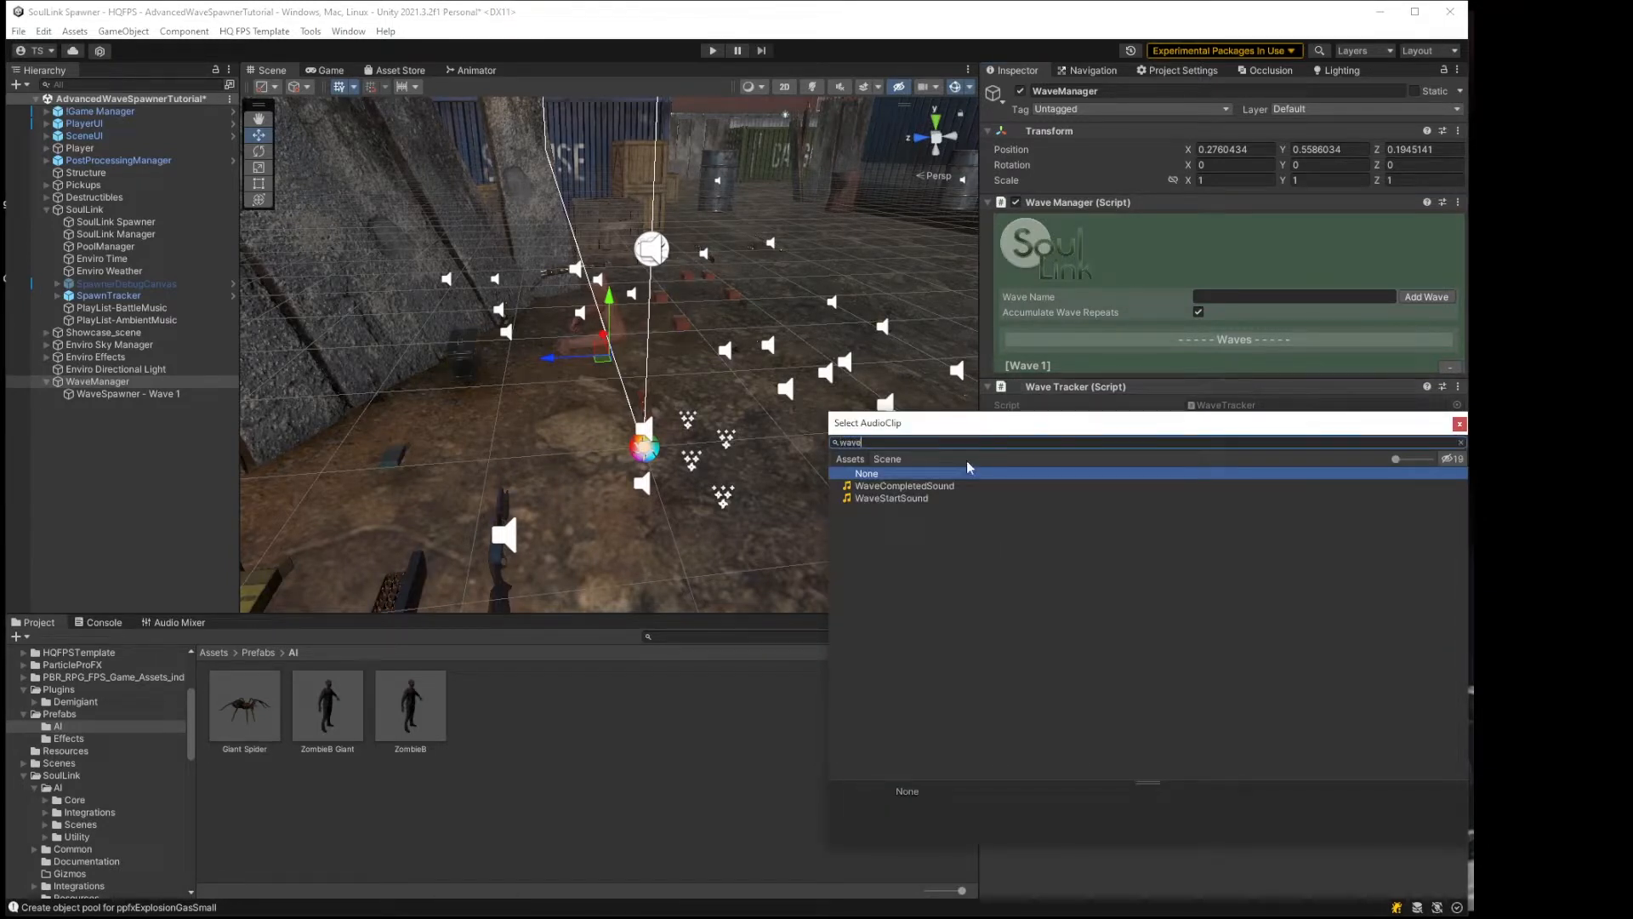
double_click(948, 488)
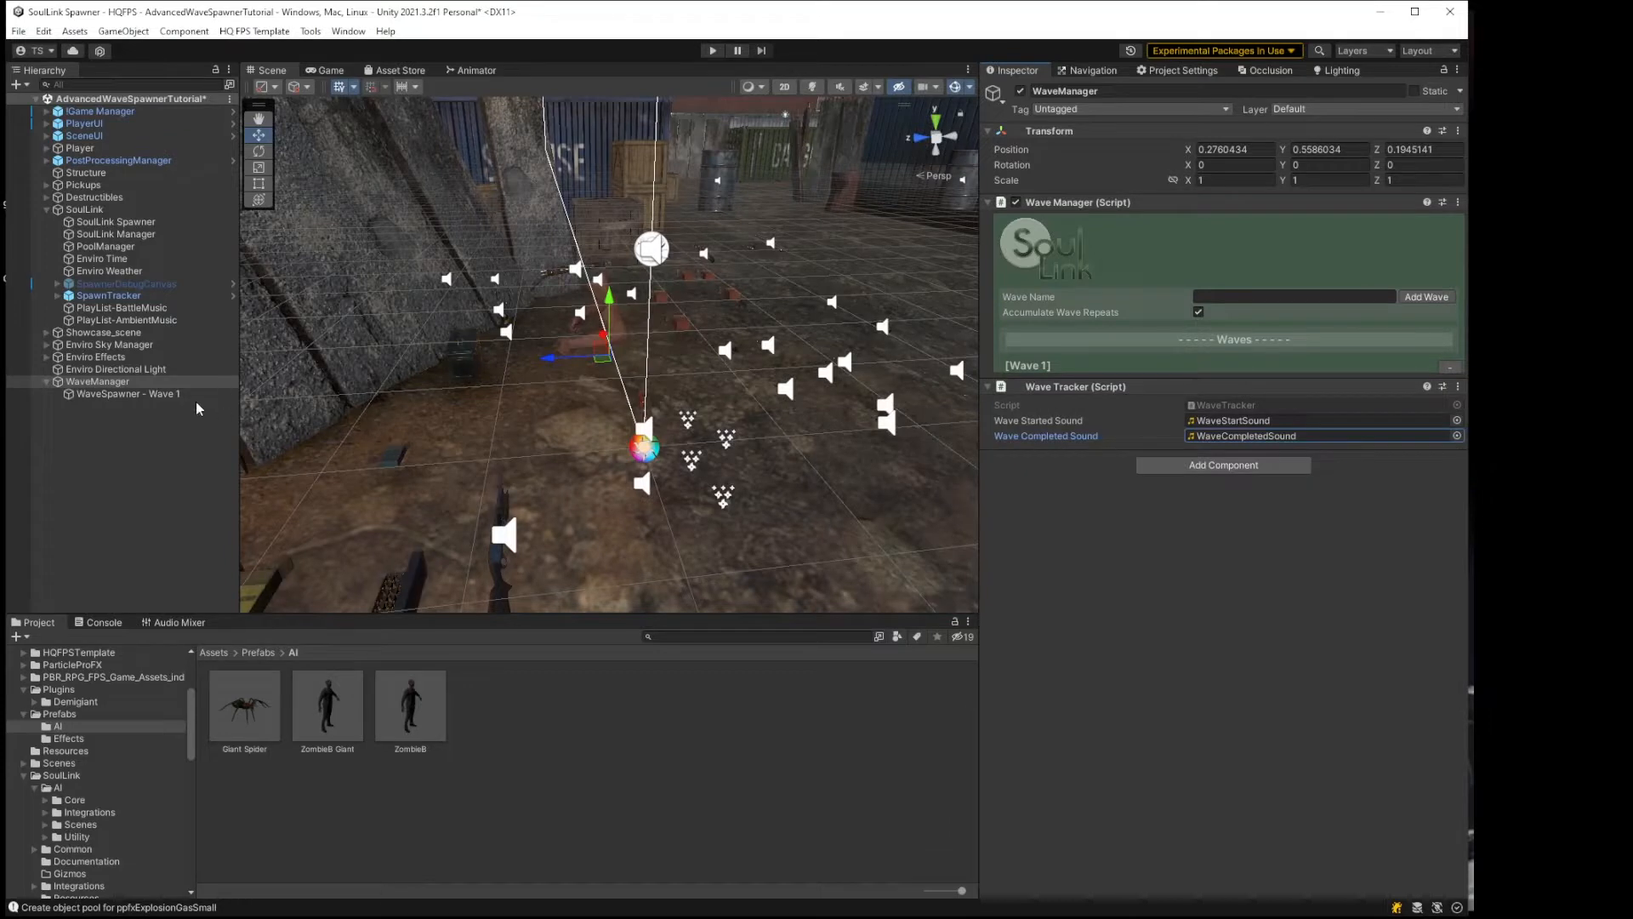
Step: Add an On Wave Started event to WaveSpawner - Wave 1 that calls WaveTracker.OnWaveStarted on the WaveManager object
click(169, 395)
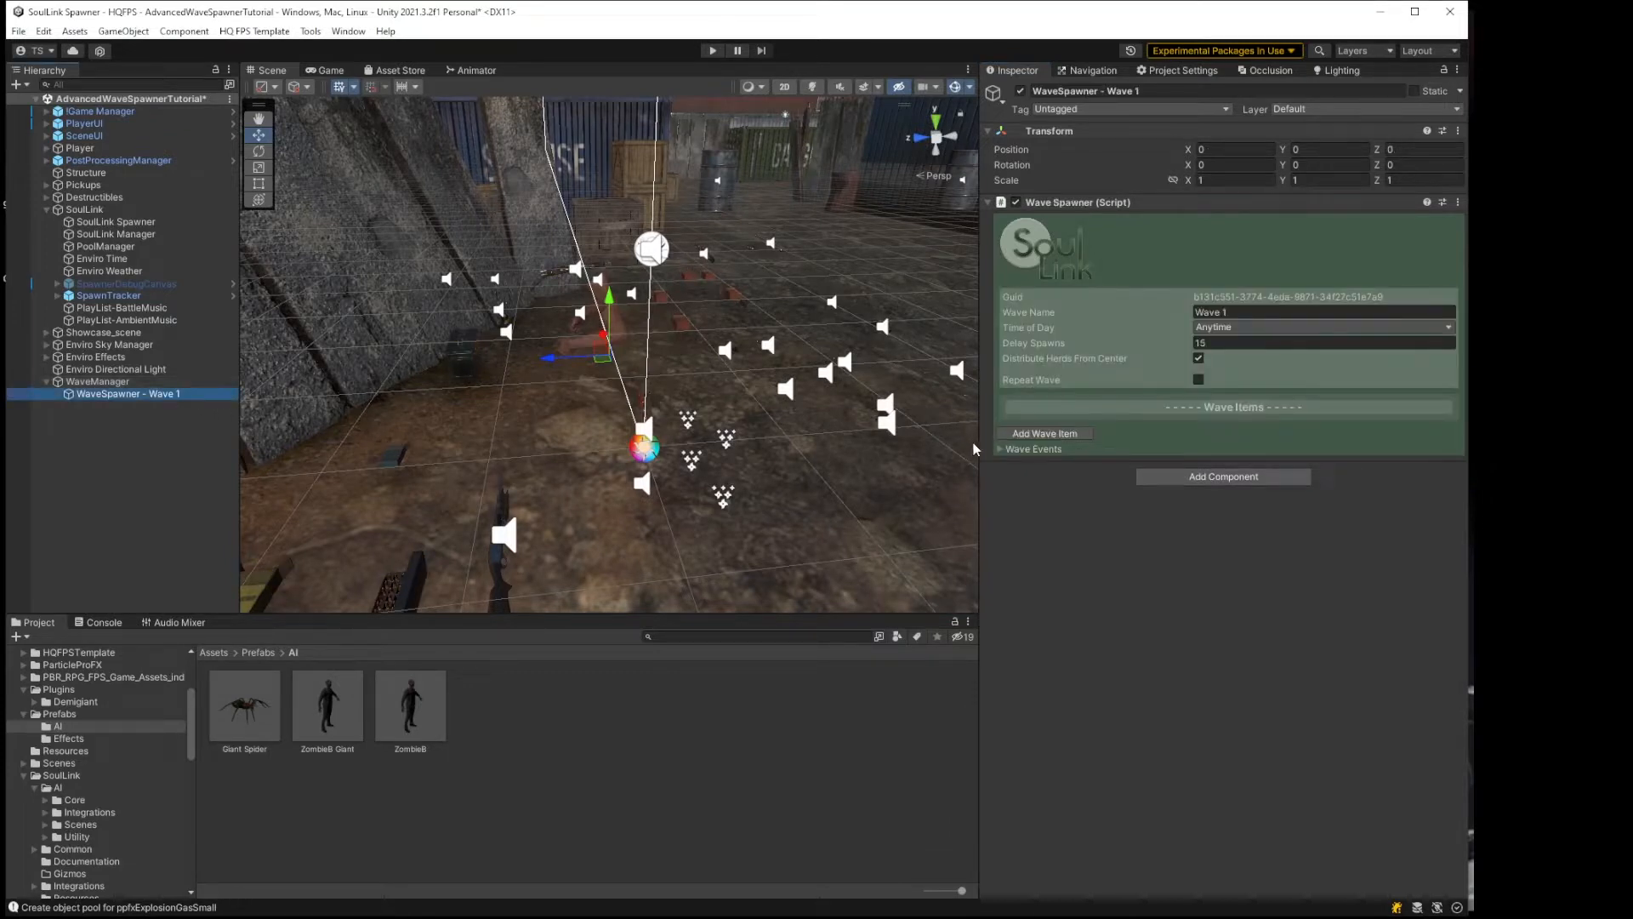
click(1001, 449)
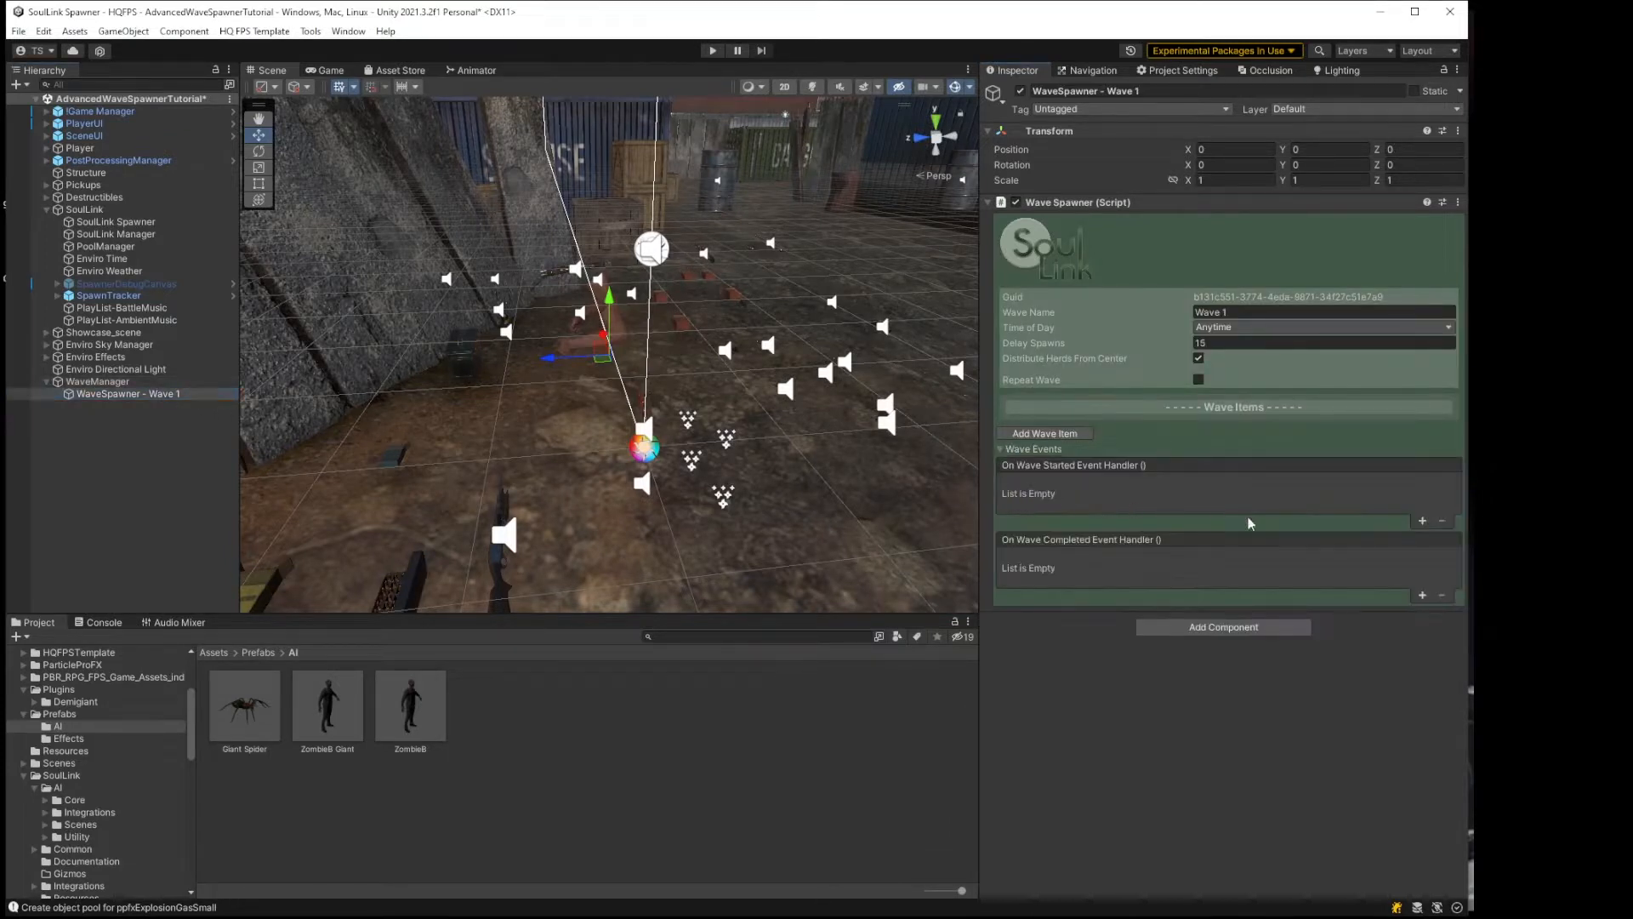
click(1423, 521)
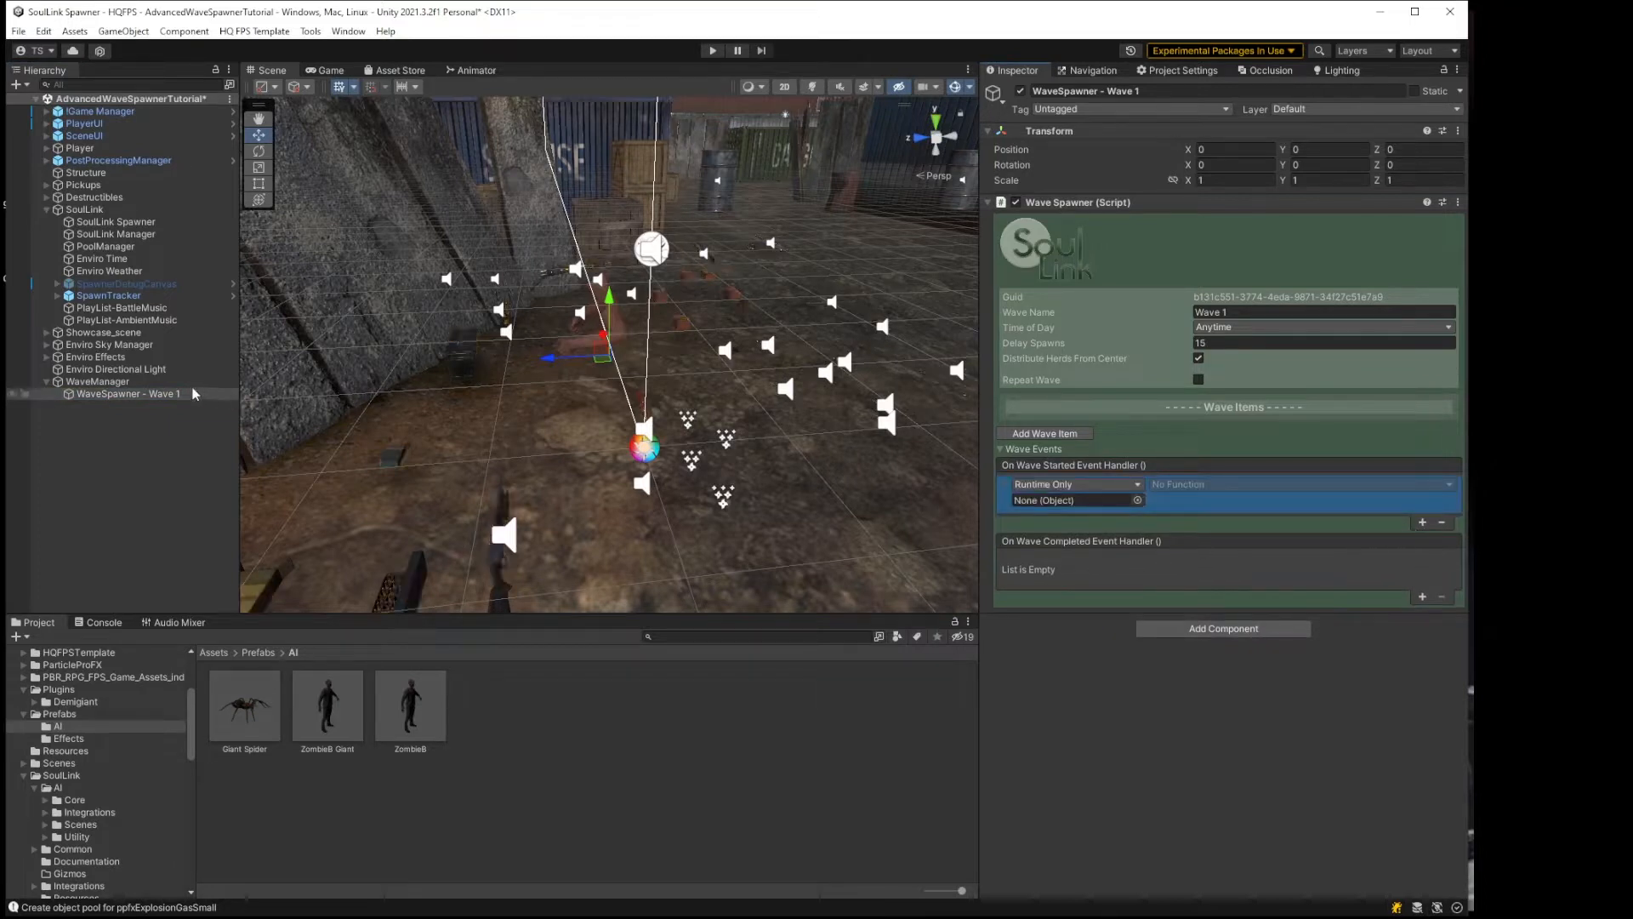
drag(192, 393, 1032, 507)
click(1191, 485)
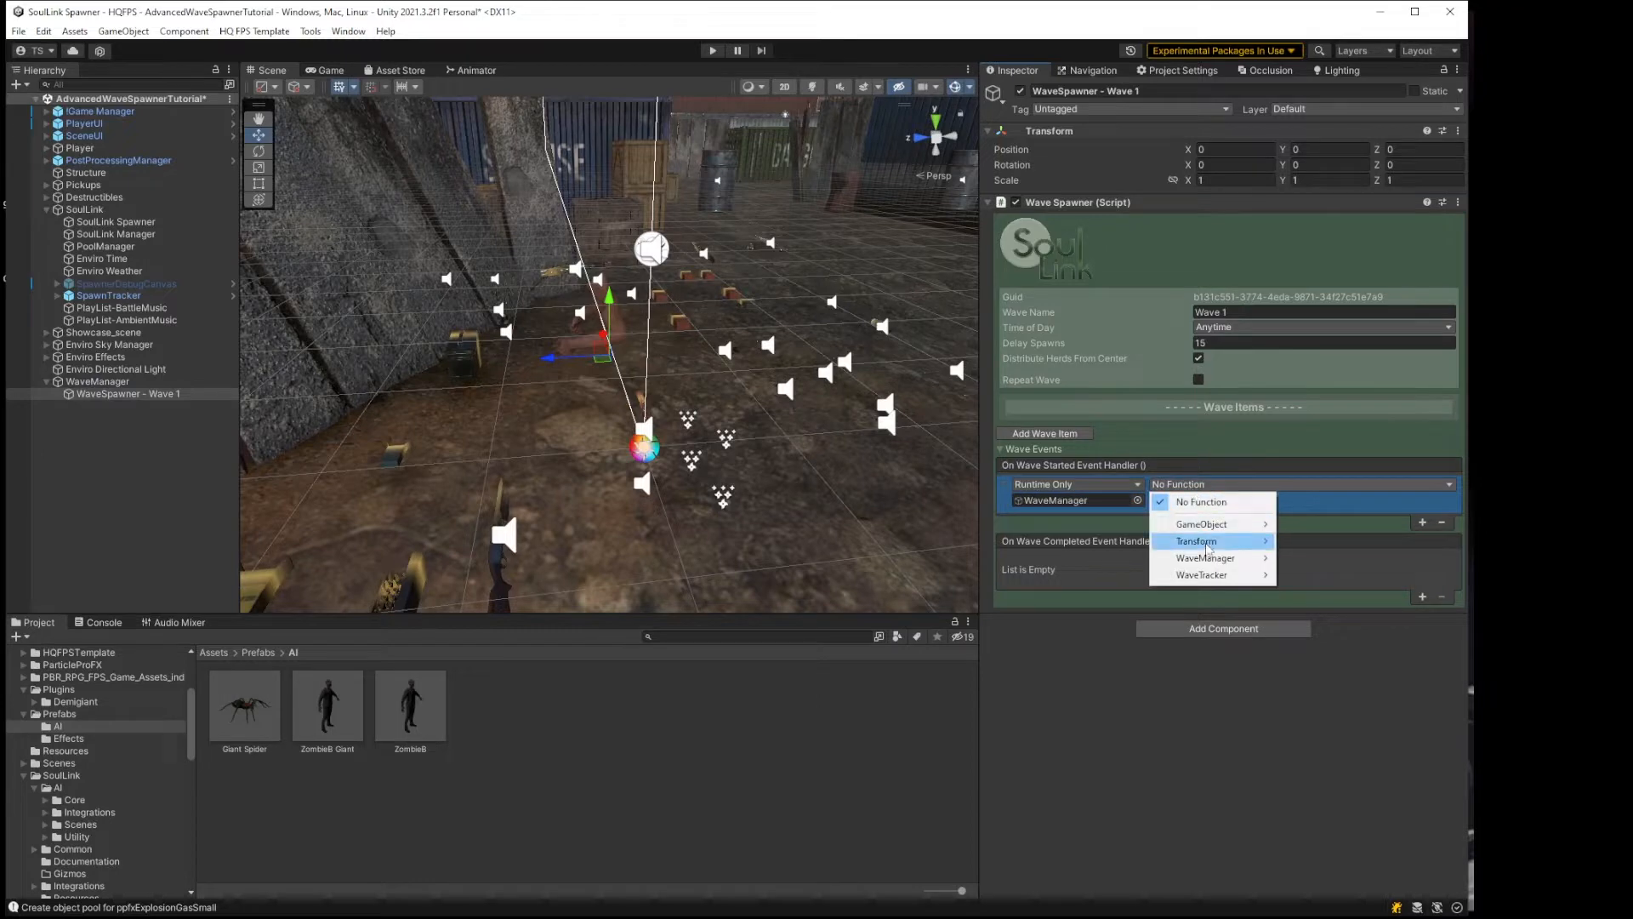
mouse_move(1208, 575)
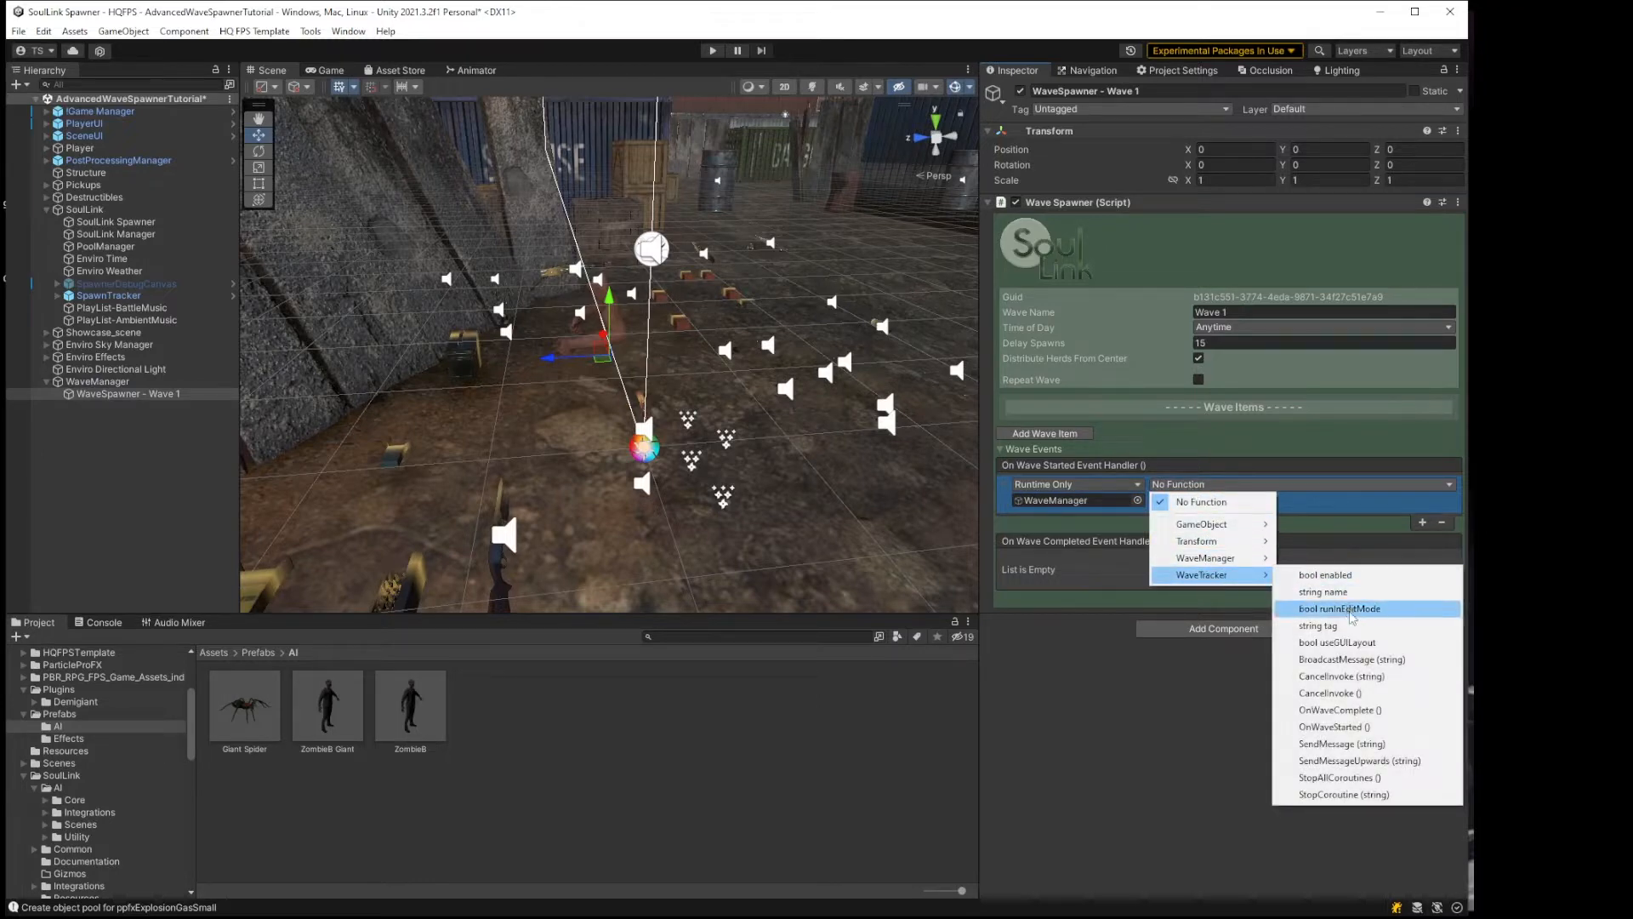
click(1340, 725)
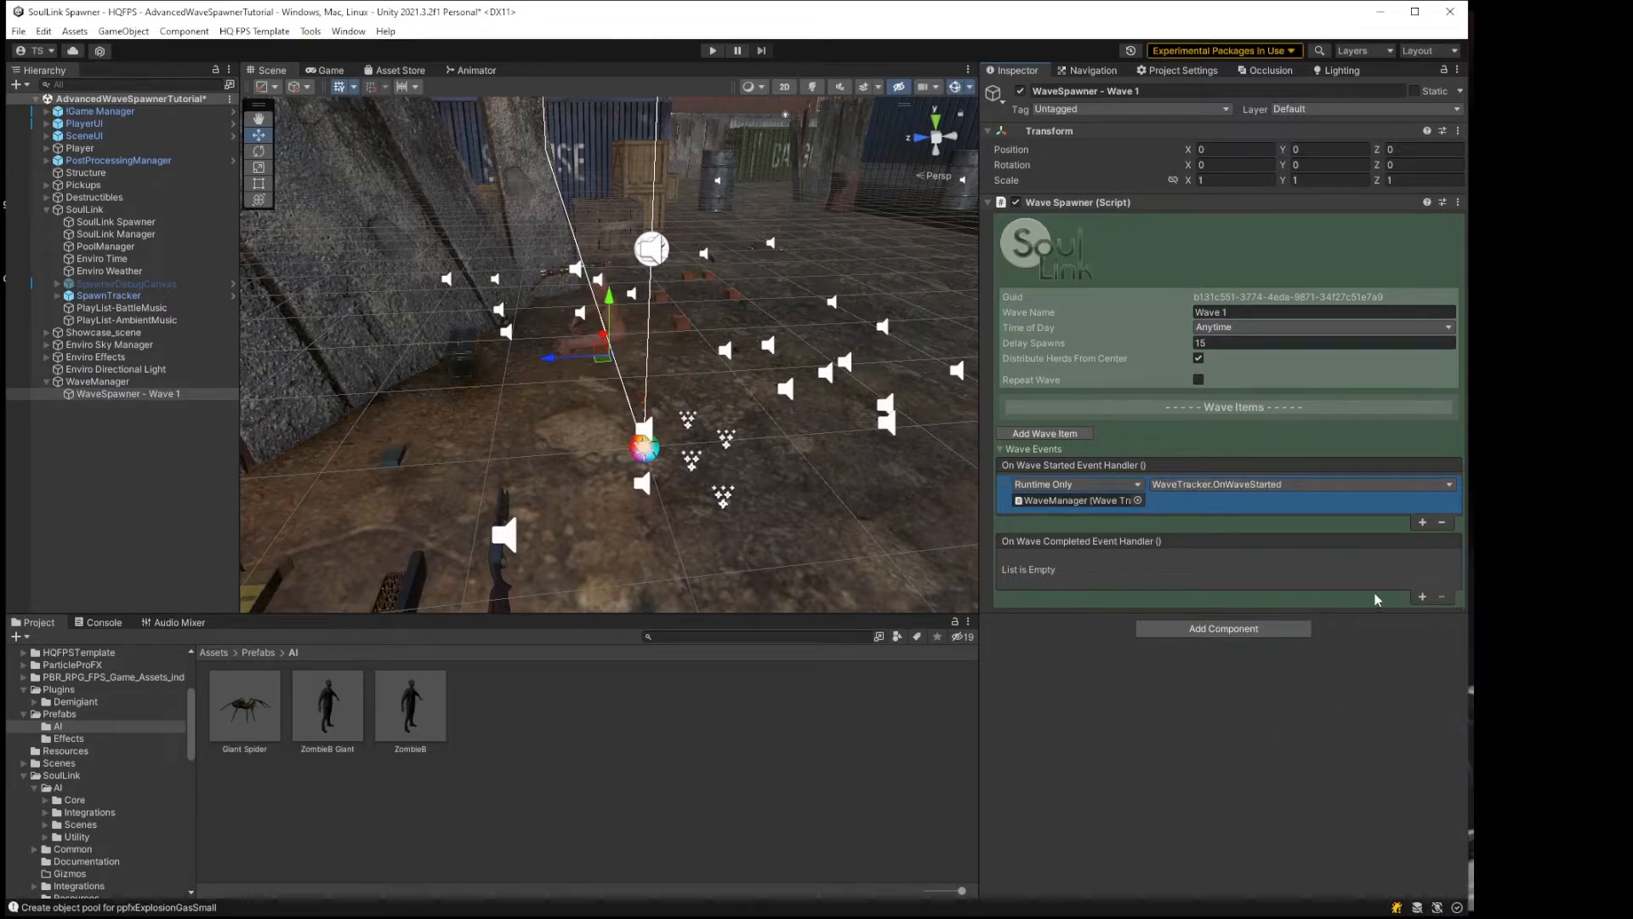
Step: Add an On Wave Completed event that calls WaveTracker.OnWaveComplete on the WaveManager object
click(1422, 598)
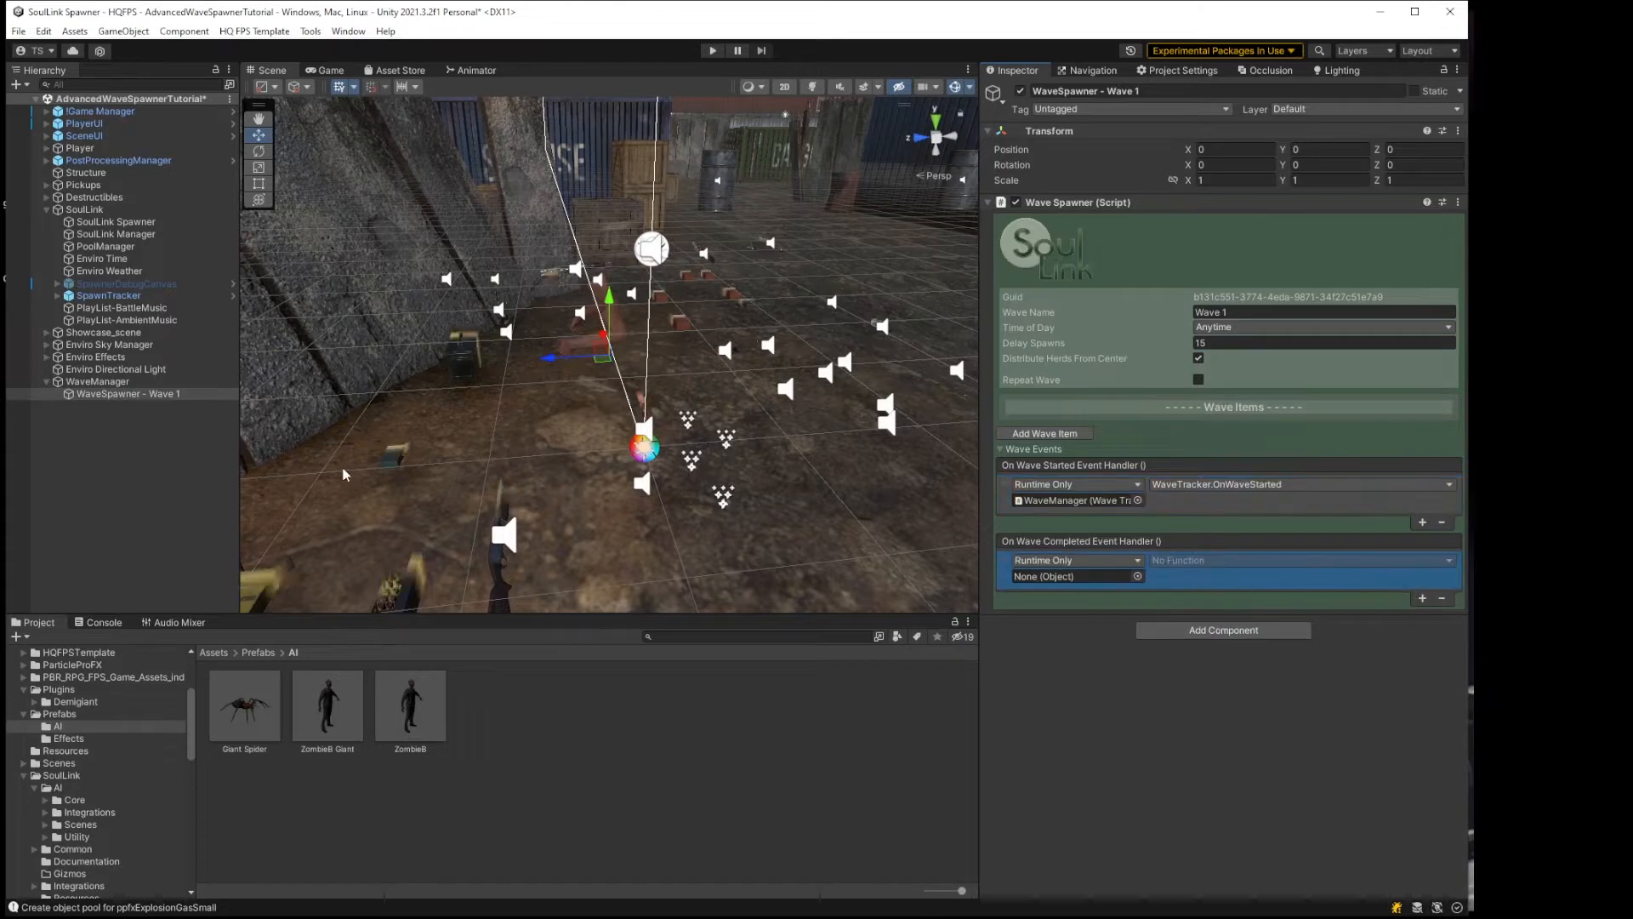
drag(90, 385, 1036, 587)
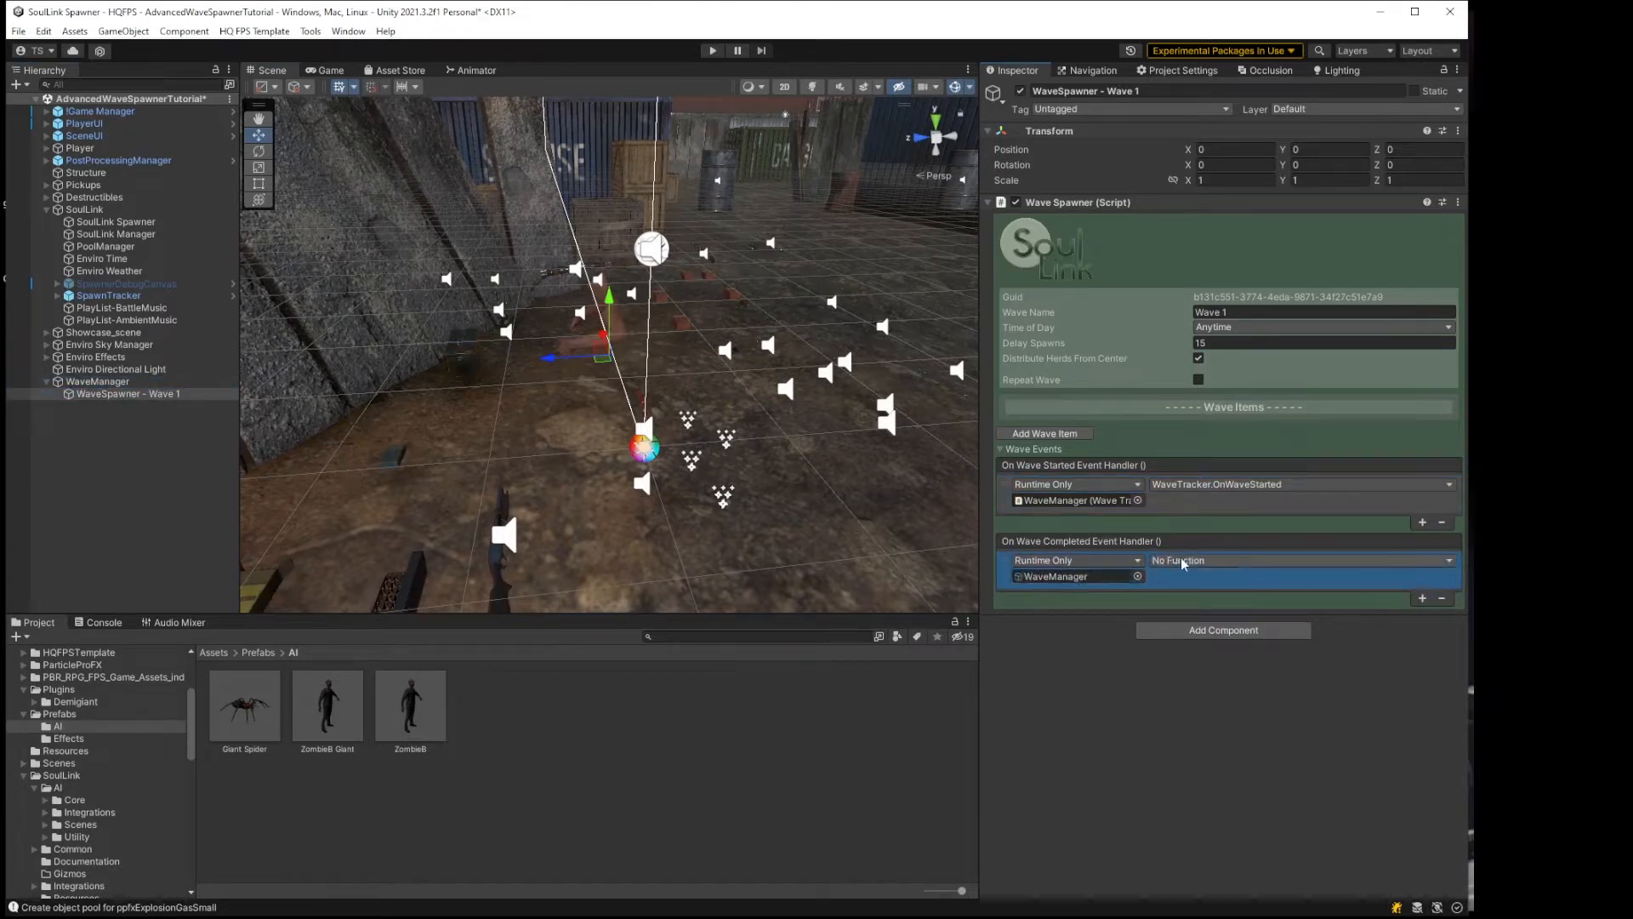
click(1180, 558)
mouse_move(1208, 651)
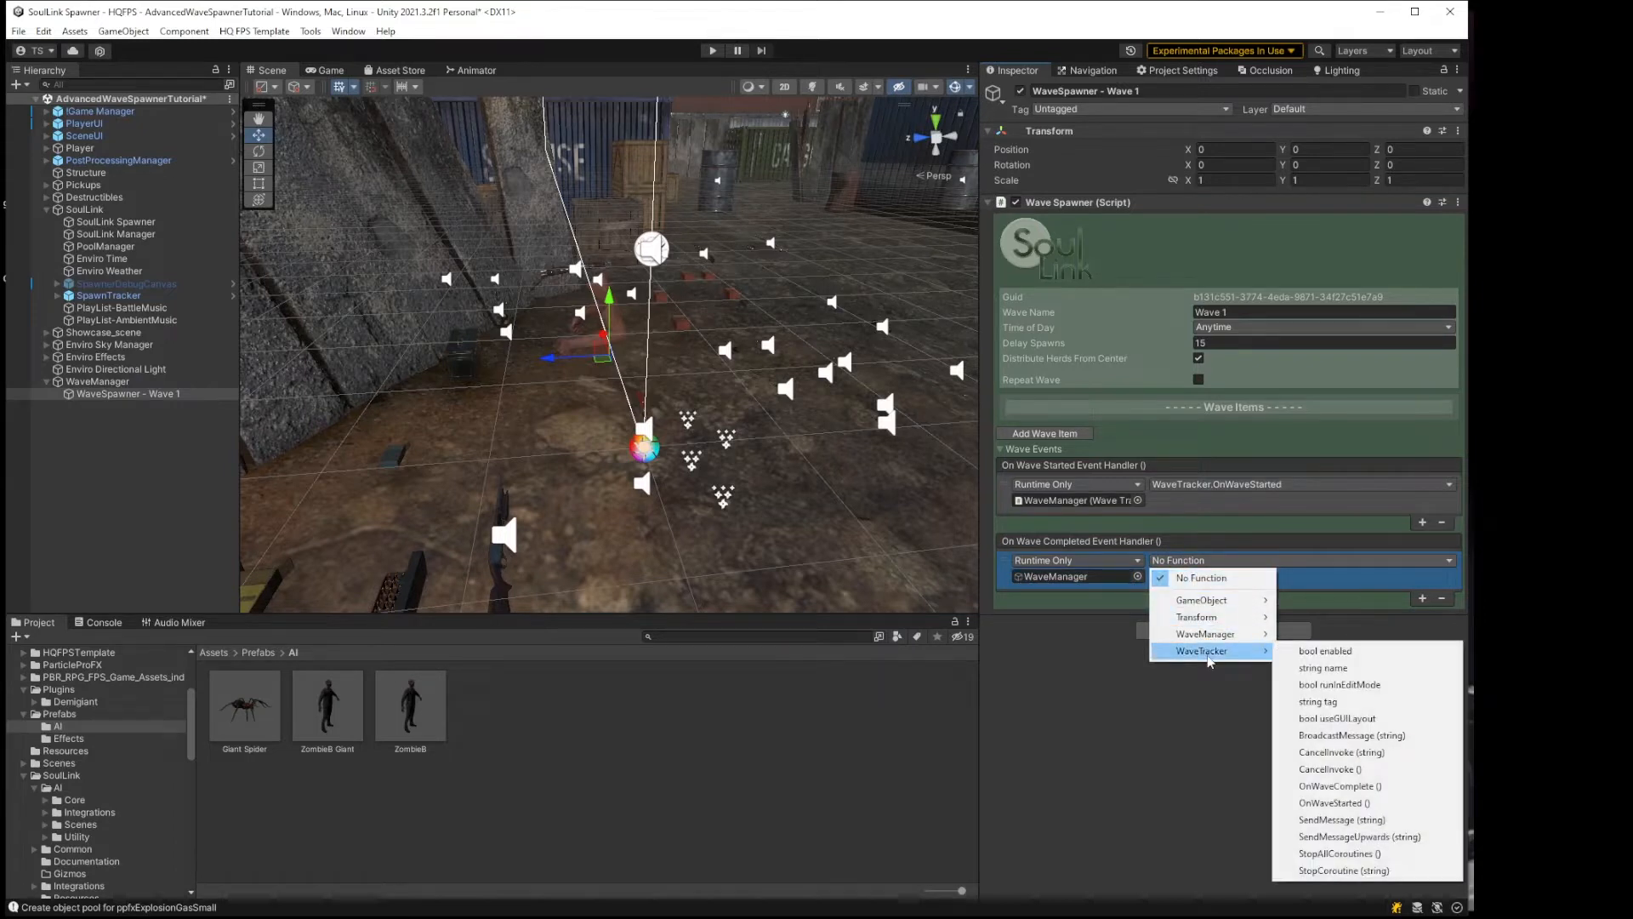
click(1341, 786)
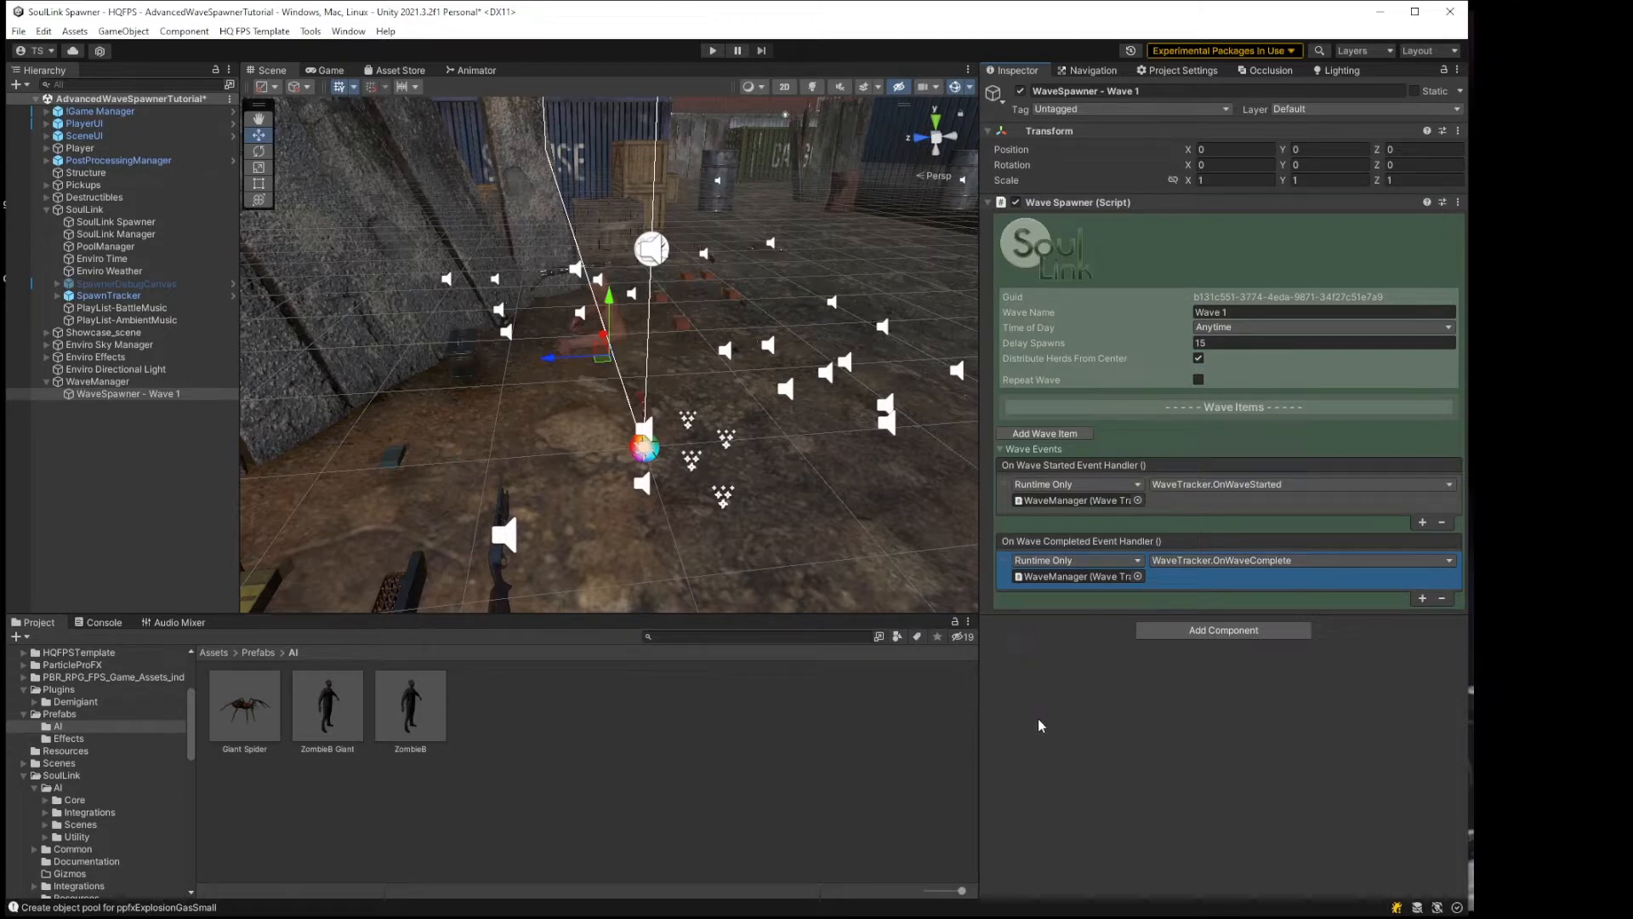
Step: Collapse the wave events of WaveSpawner - Wave 1 and add a wave item named "Zombies"
click(97, 382)
click(116, 392)
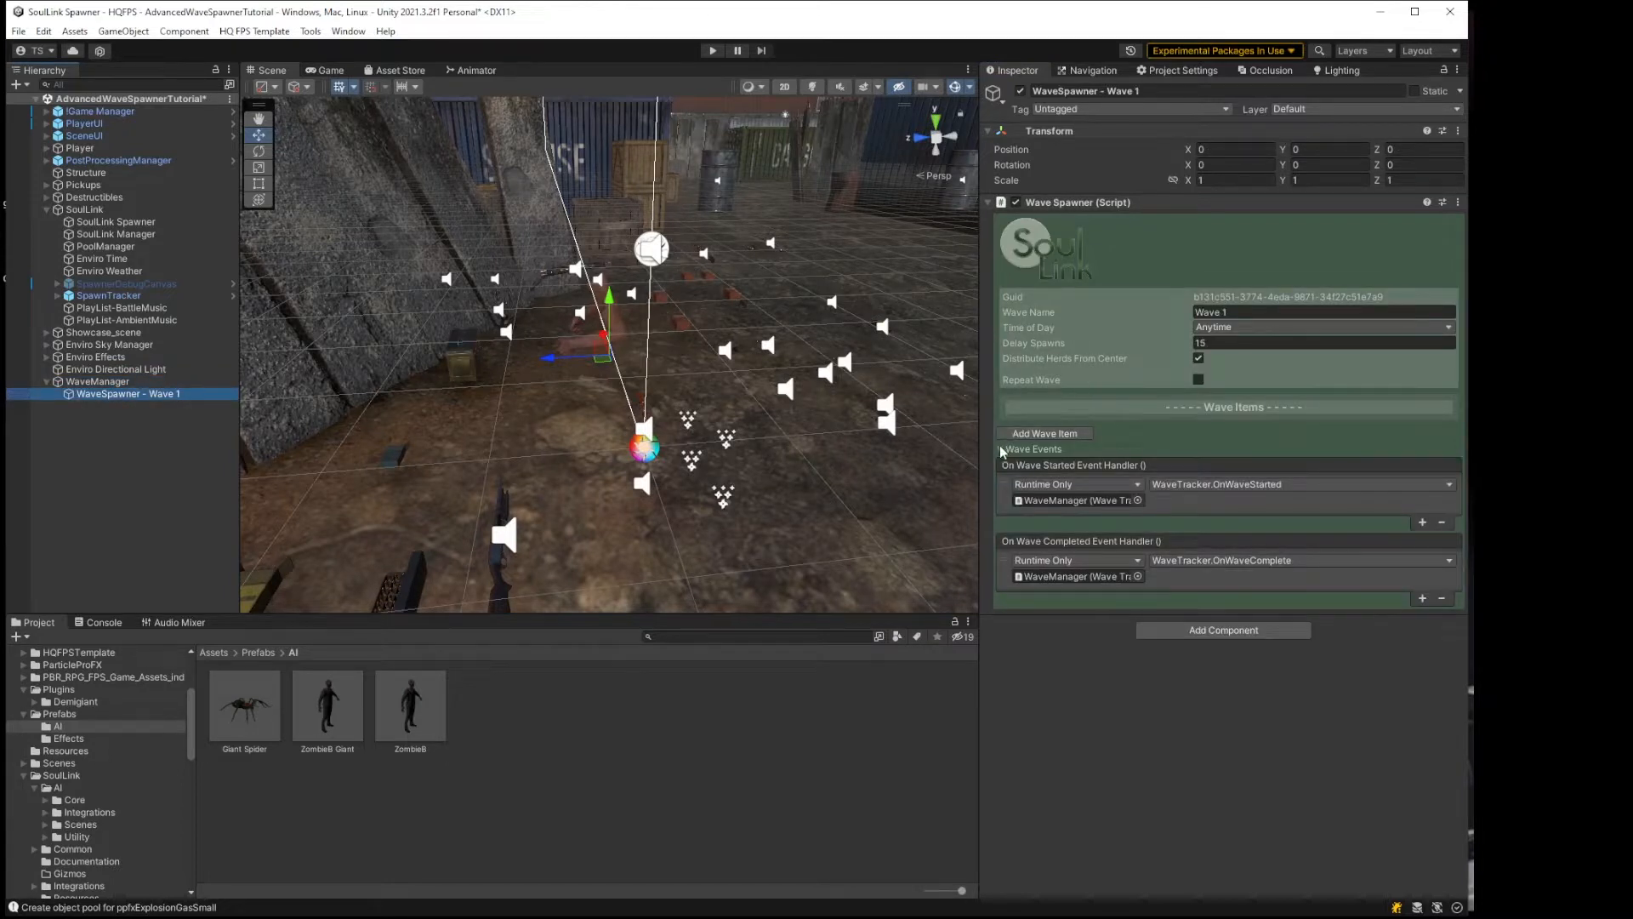
click(1002, 449)
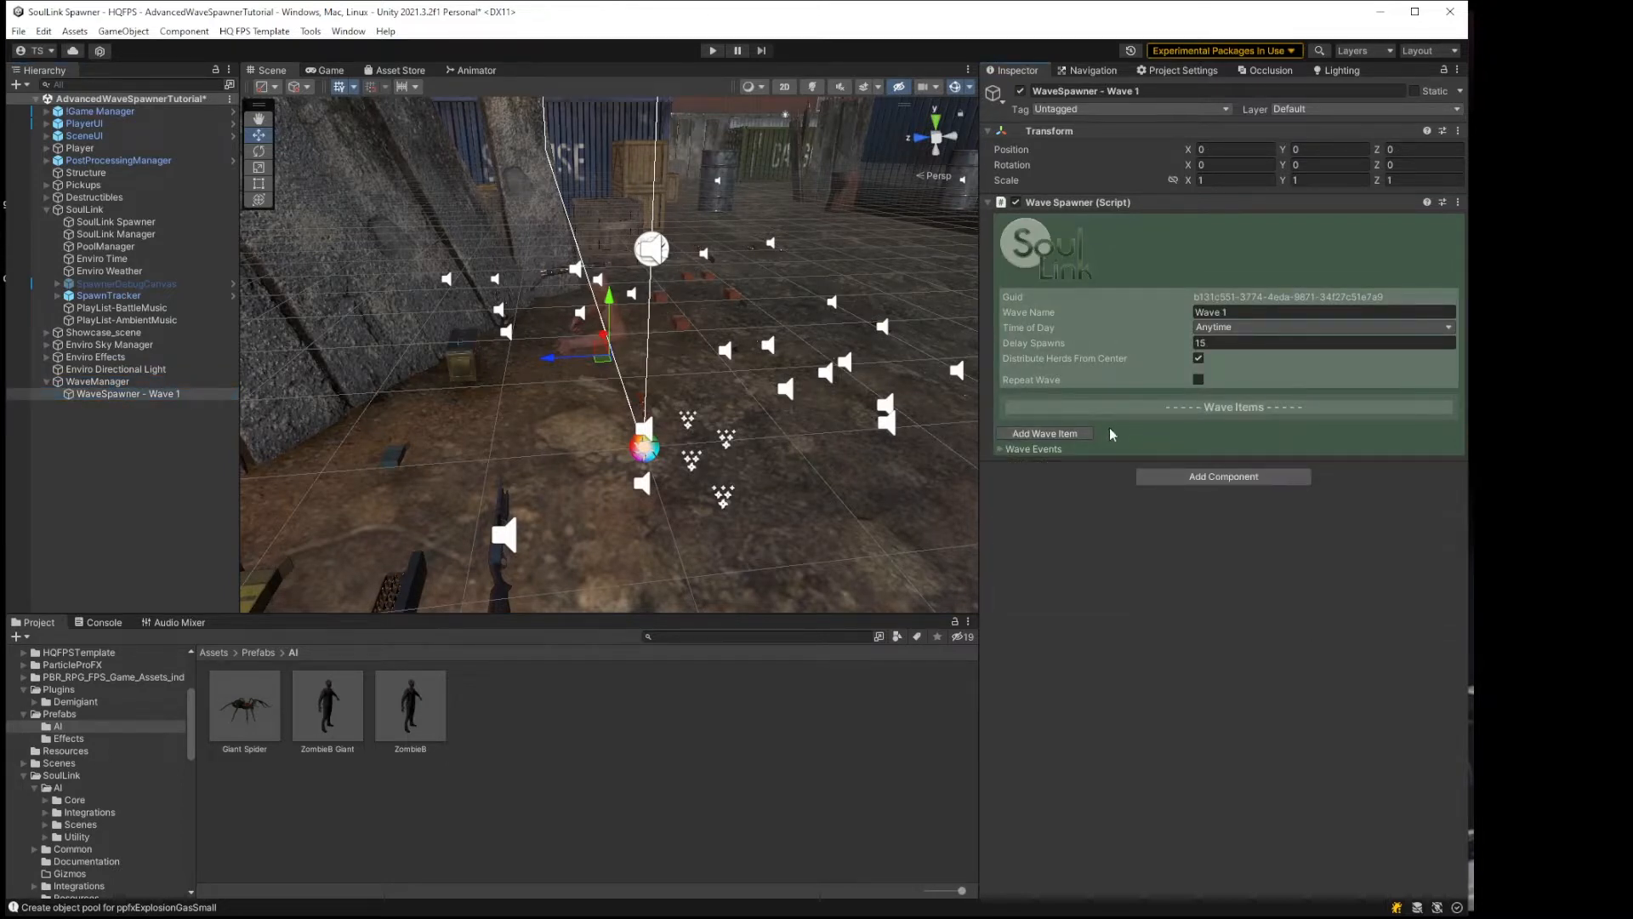
click(1046, 433)
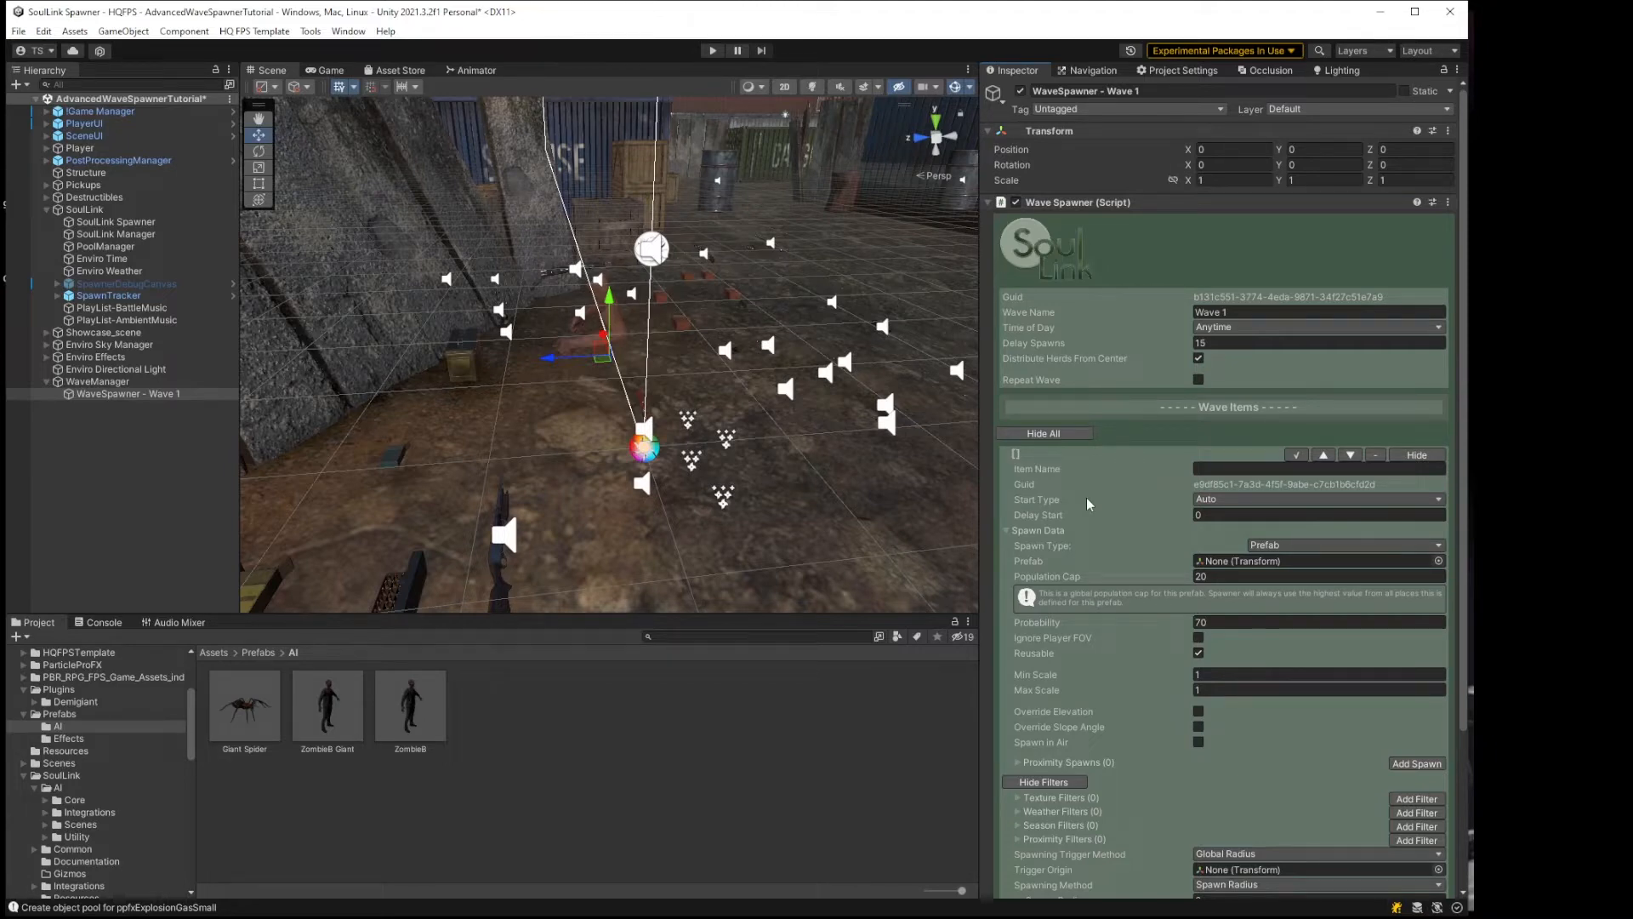
click(1218, 468)
text(Z)
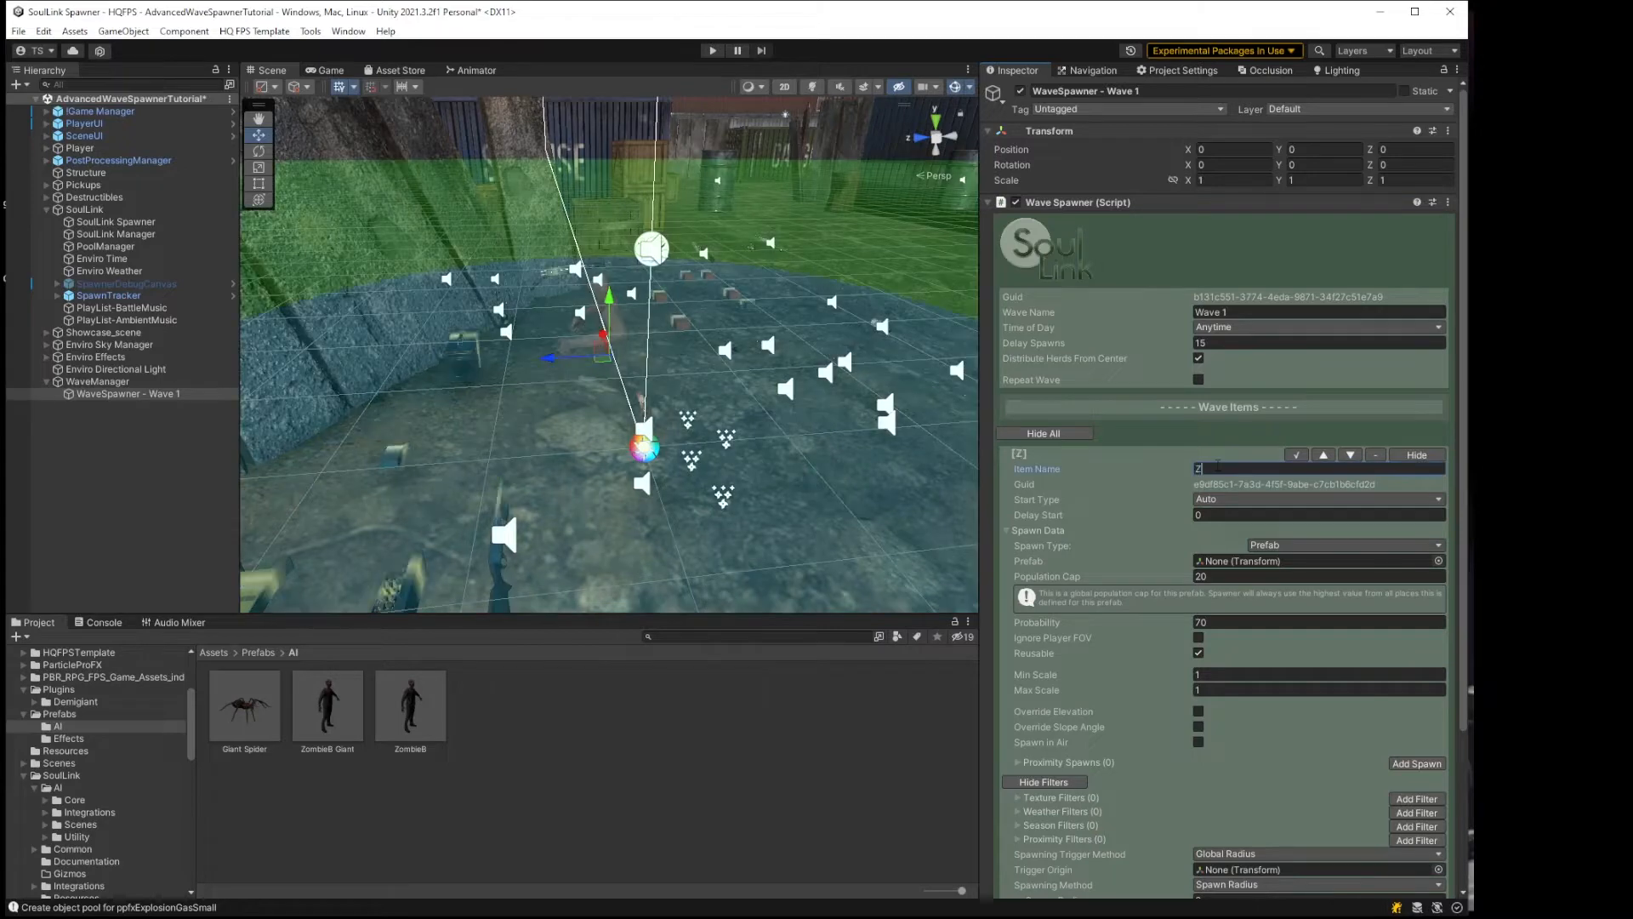
text(ombies)
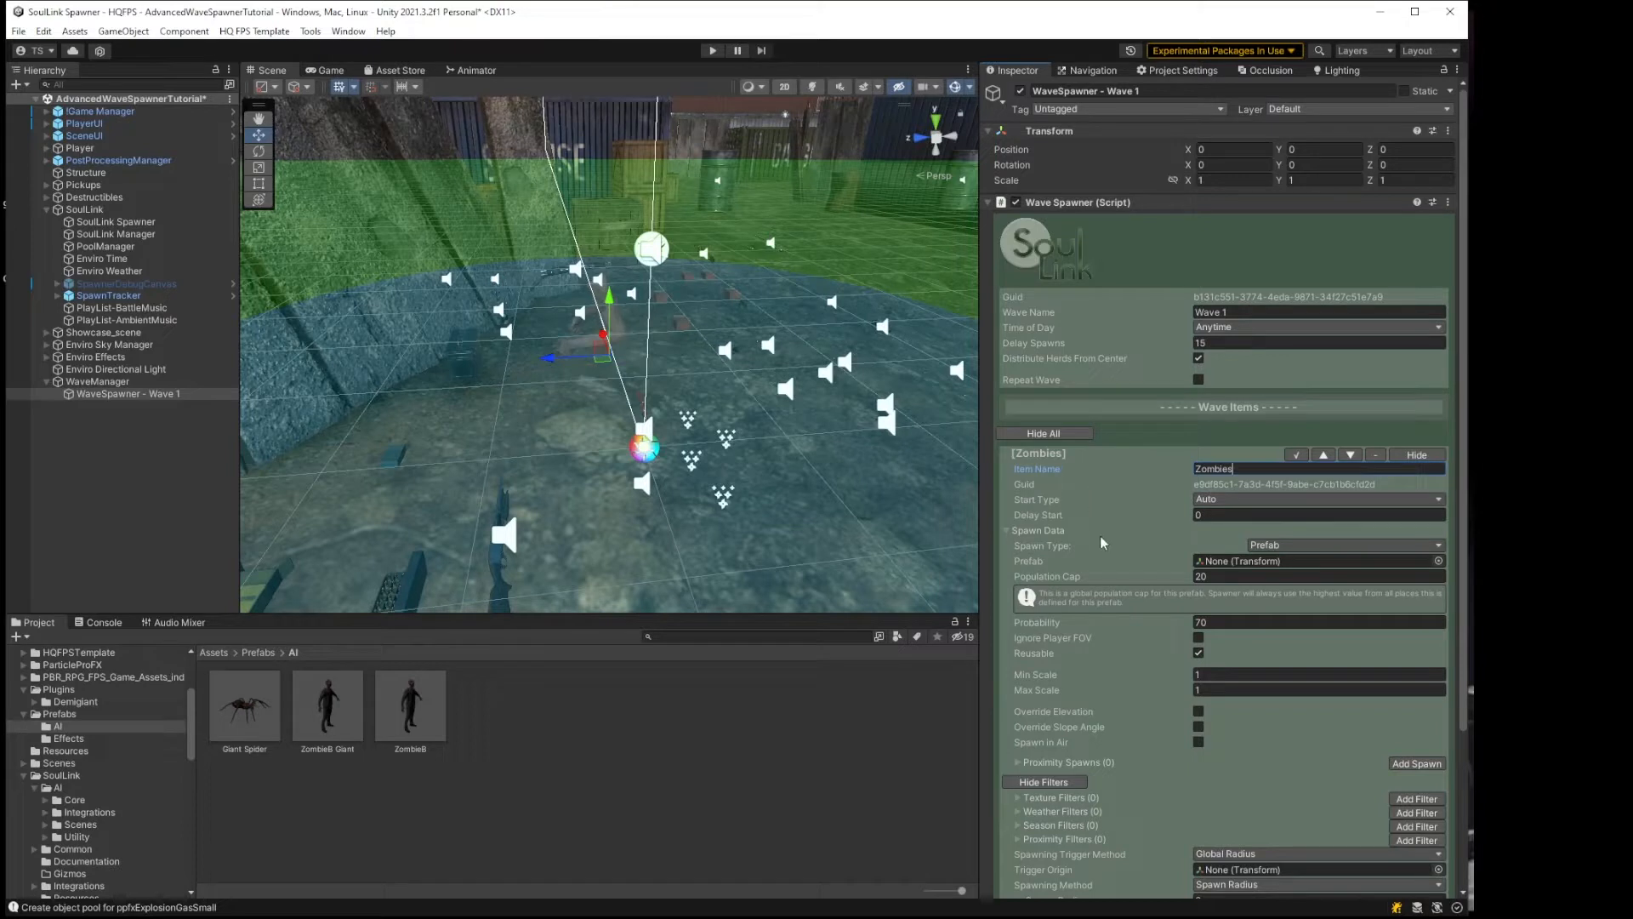
Step: Assign the ZombieB prefab to the Zombies wave item and set its probability to 100
drag(408, 706, 1236, 570)
click(1208, 623)
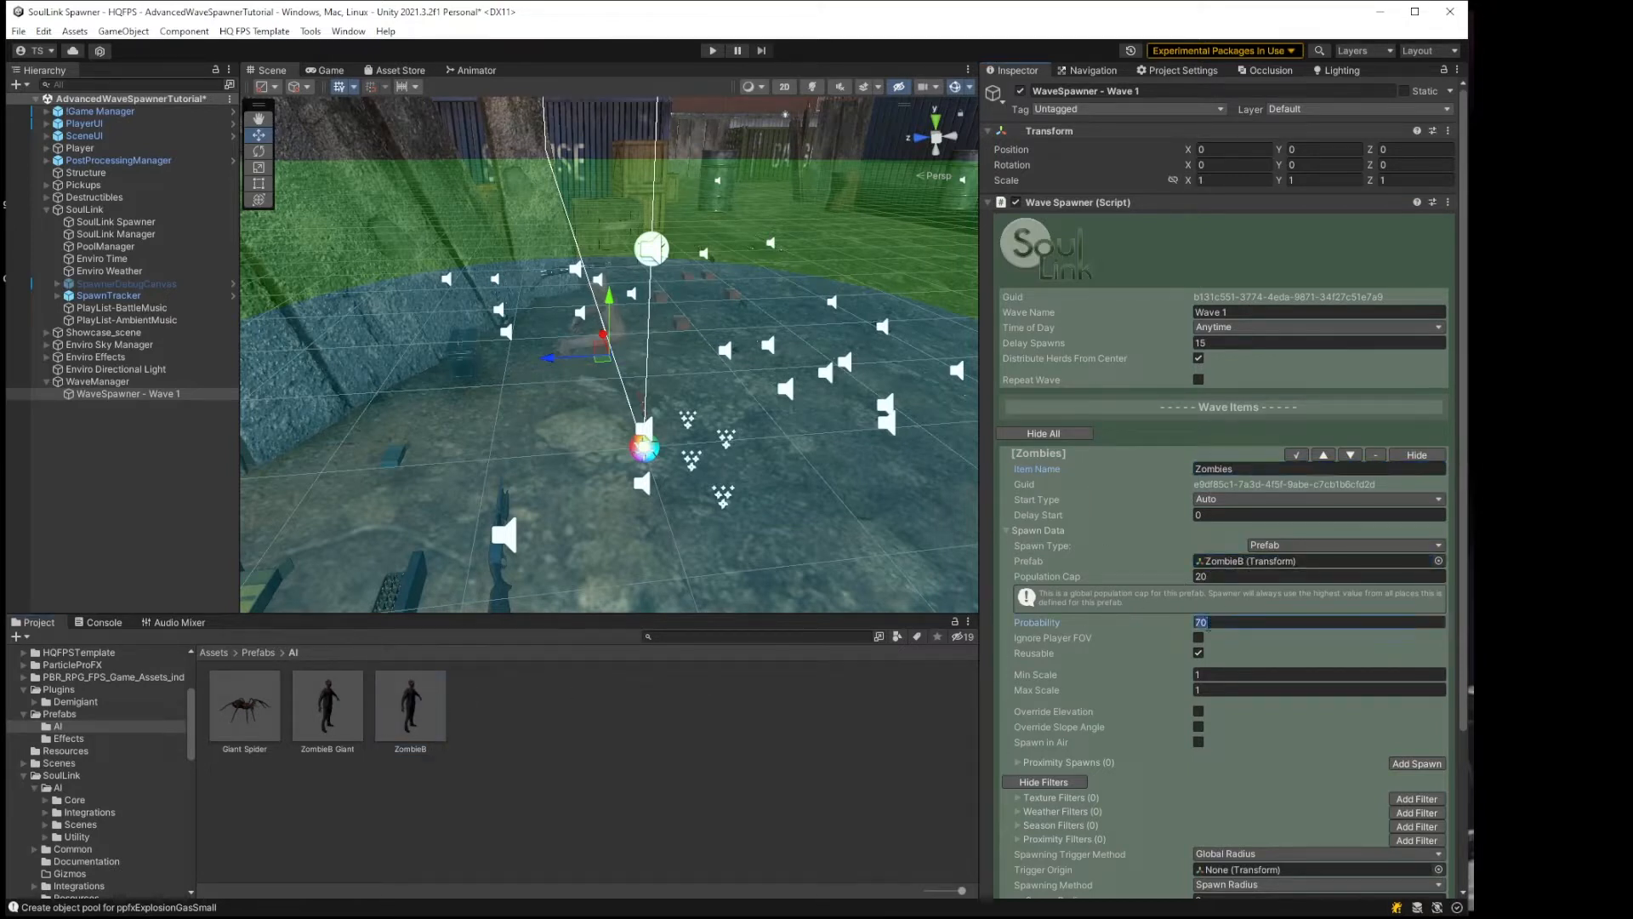
text(100)
key(Tab)
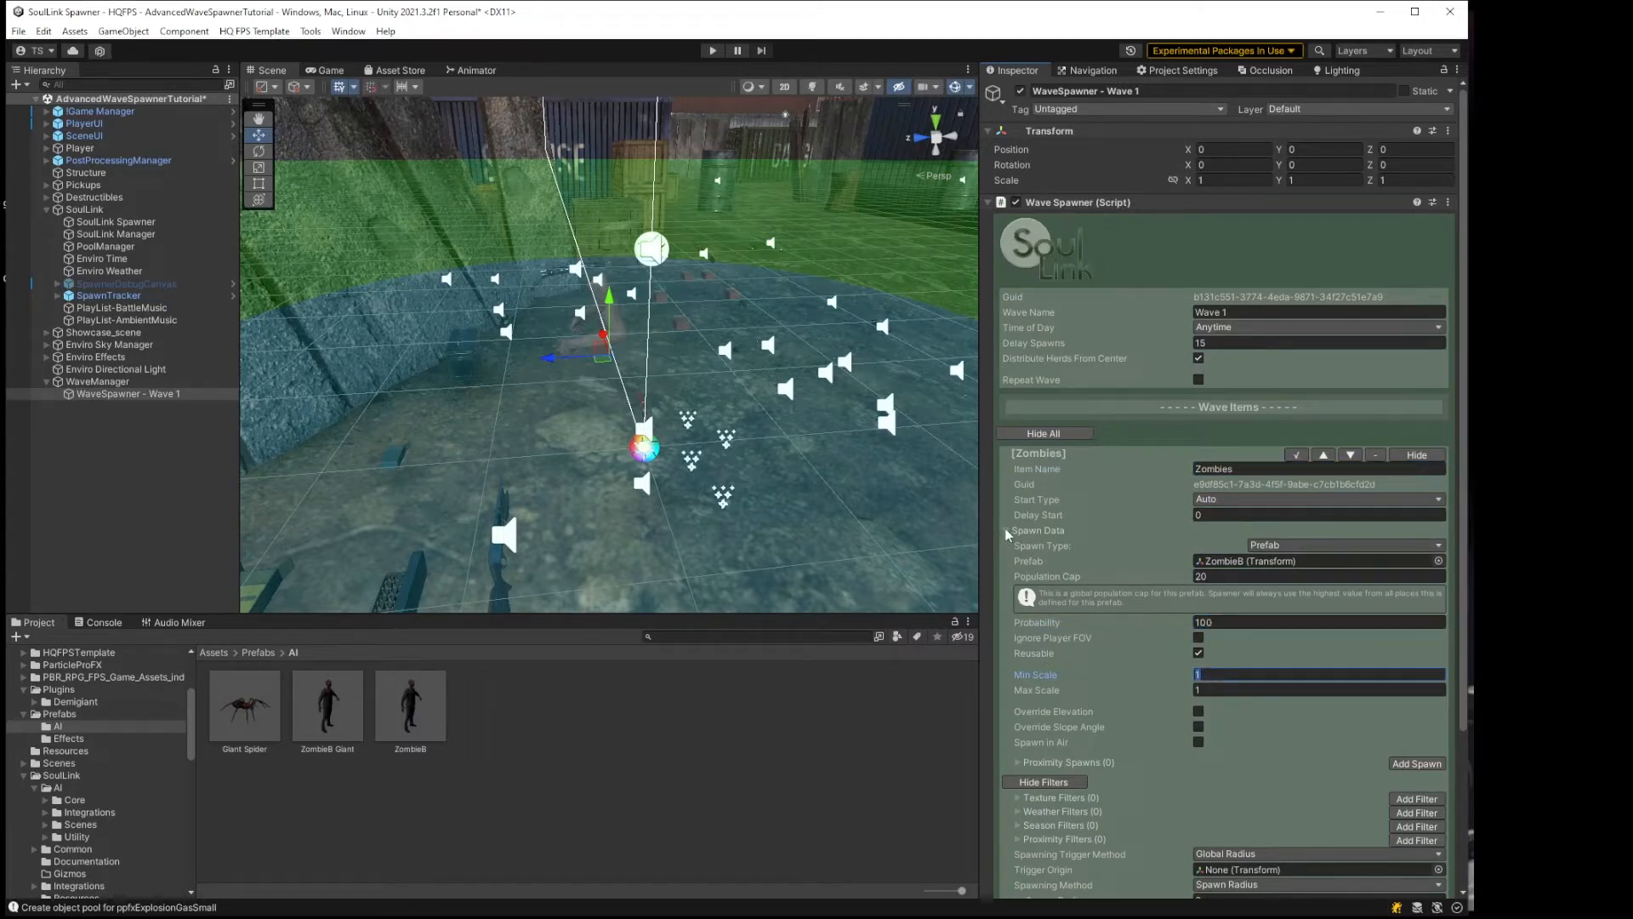
Step: Collapse the Zombies item's spawn data and examine its spawn area within the whole yard in the scene
scroll(1036, 663, down, 3)
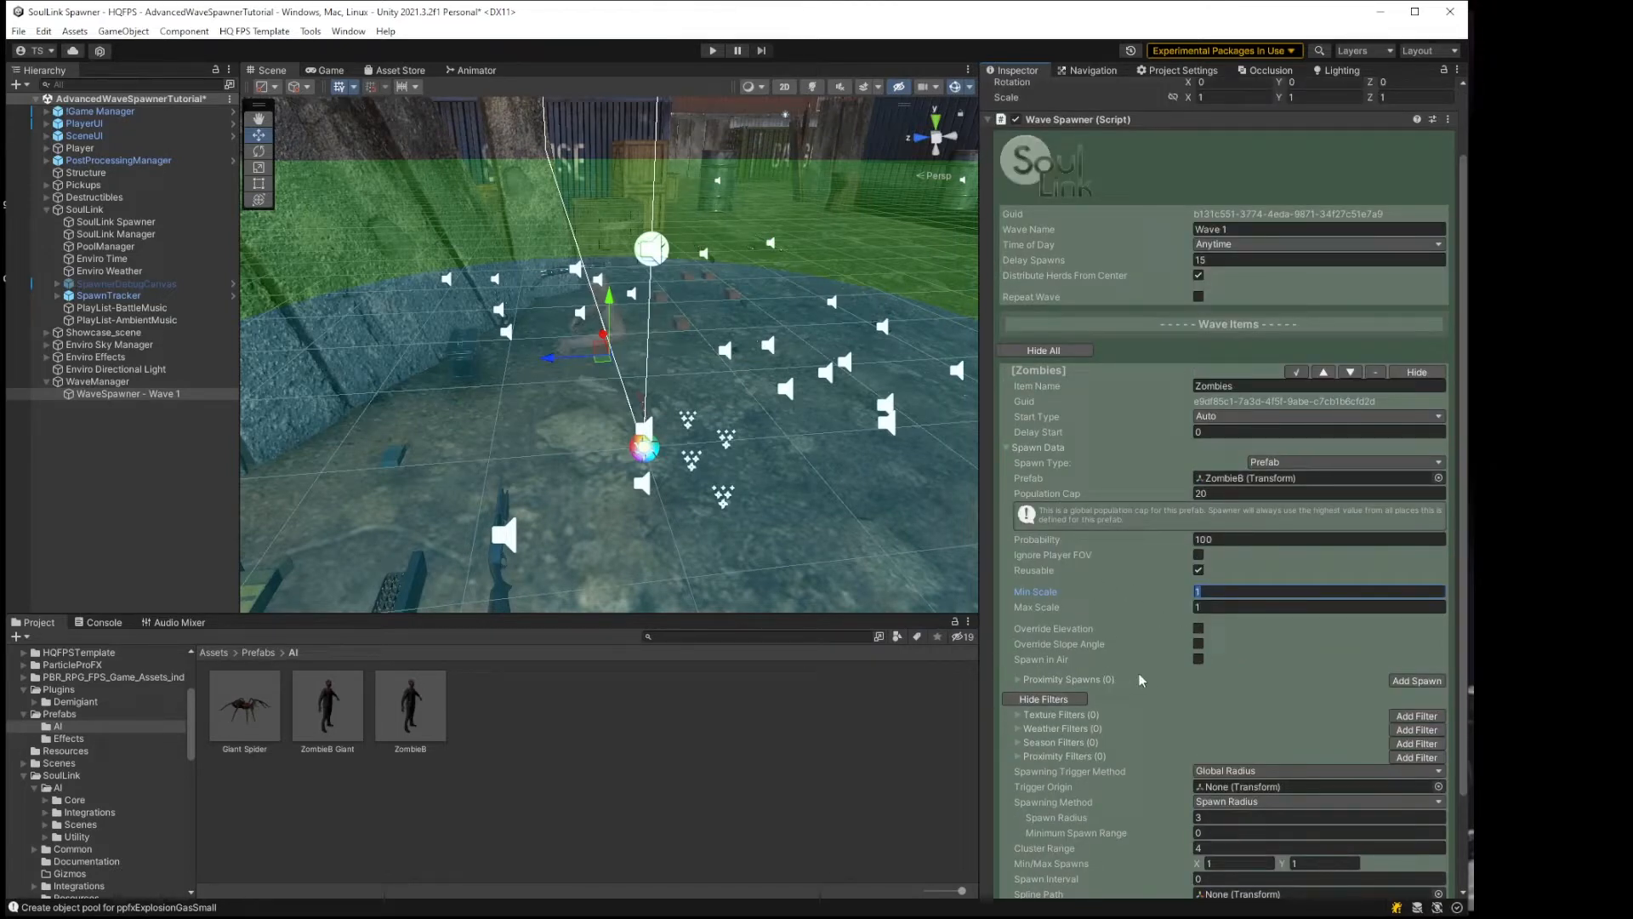
click(1006, 448)
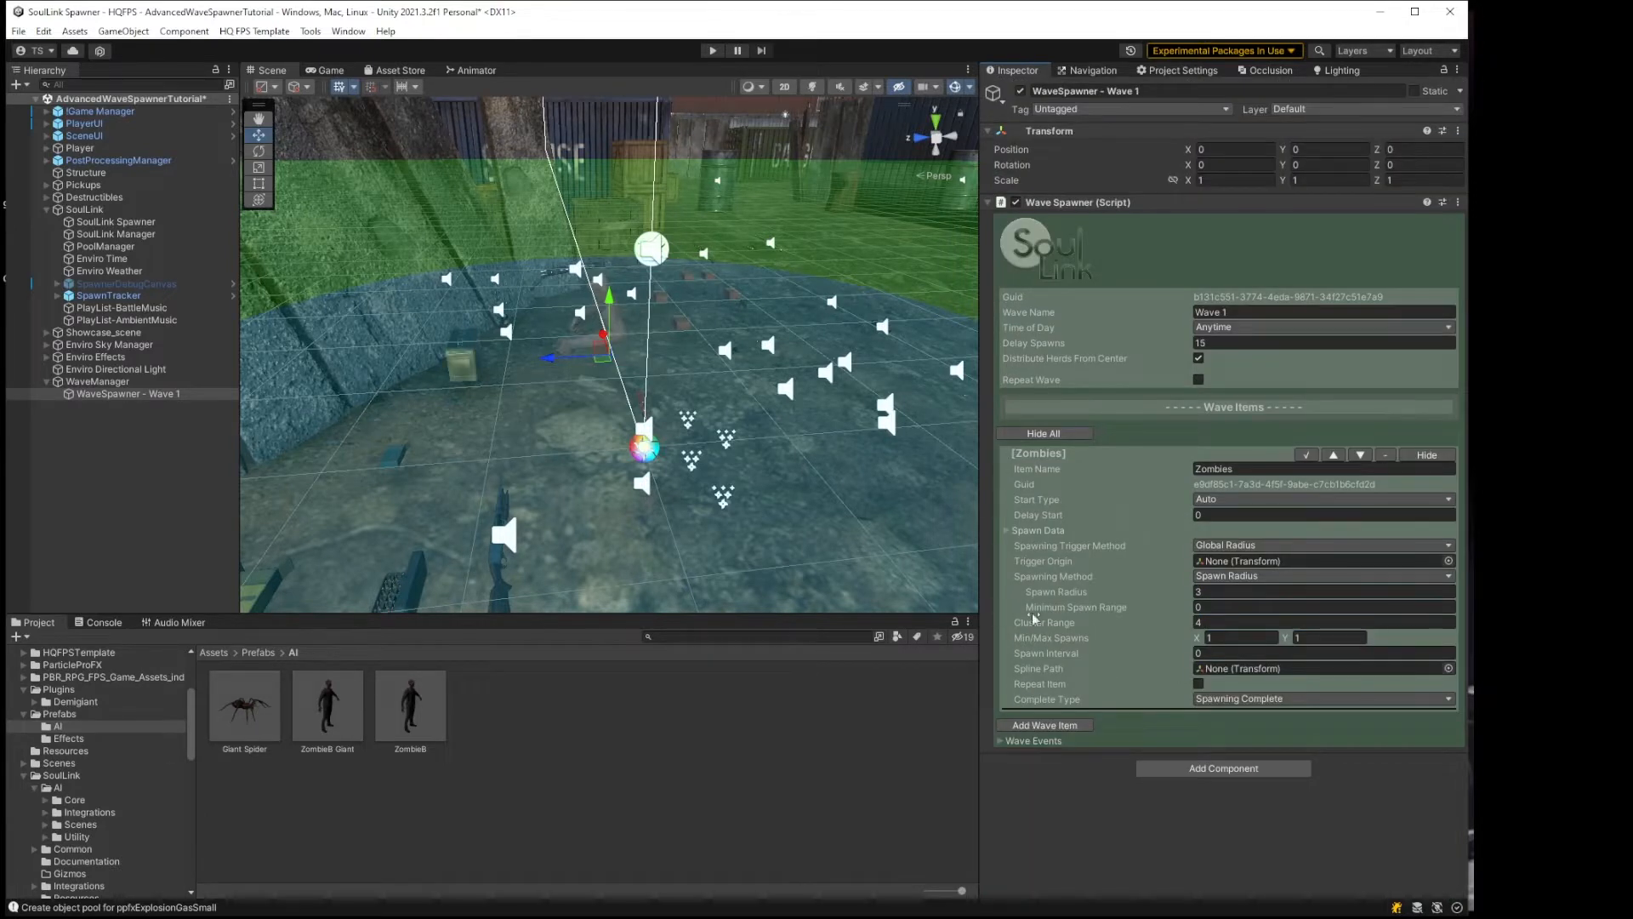
scroll(642, 343, down, 10)
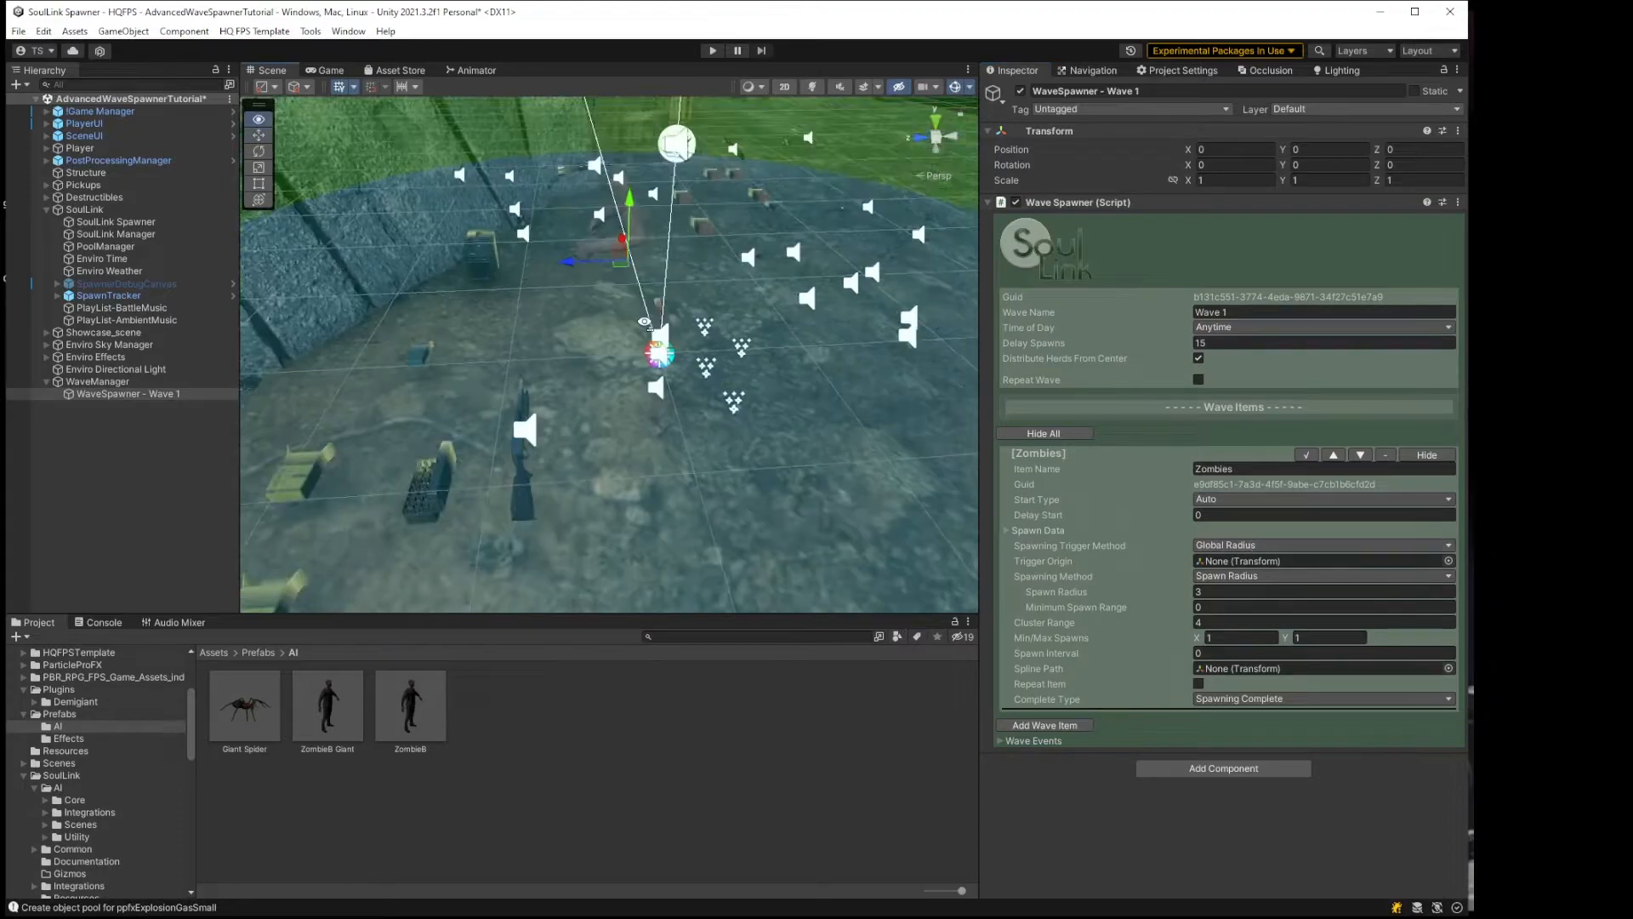
scroll(641, 344, down, 10)
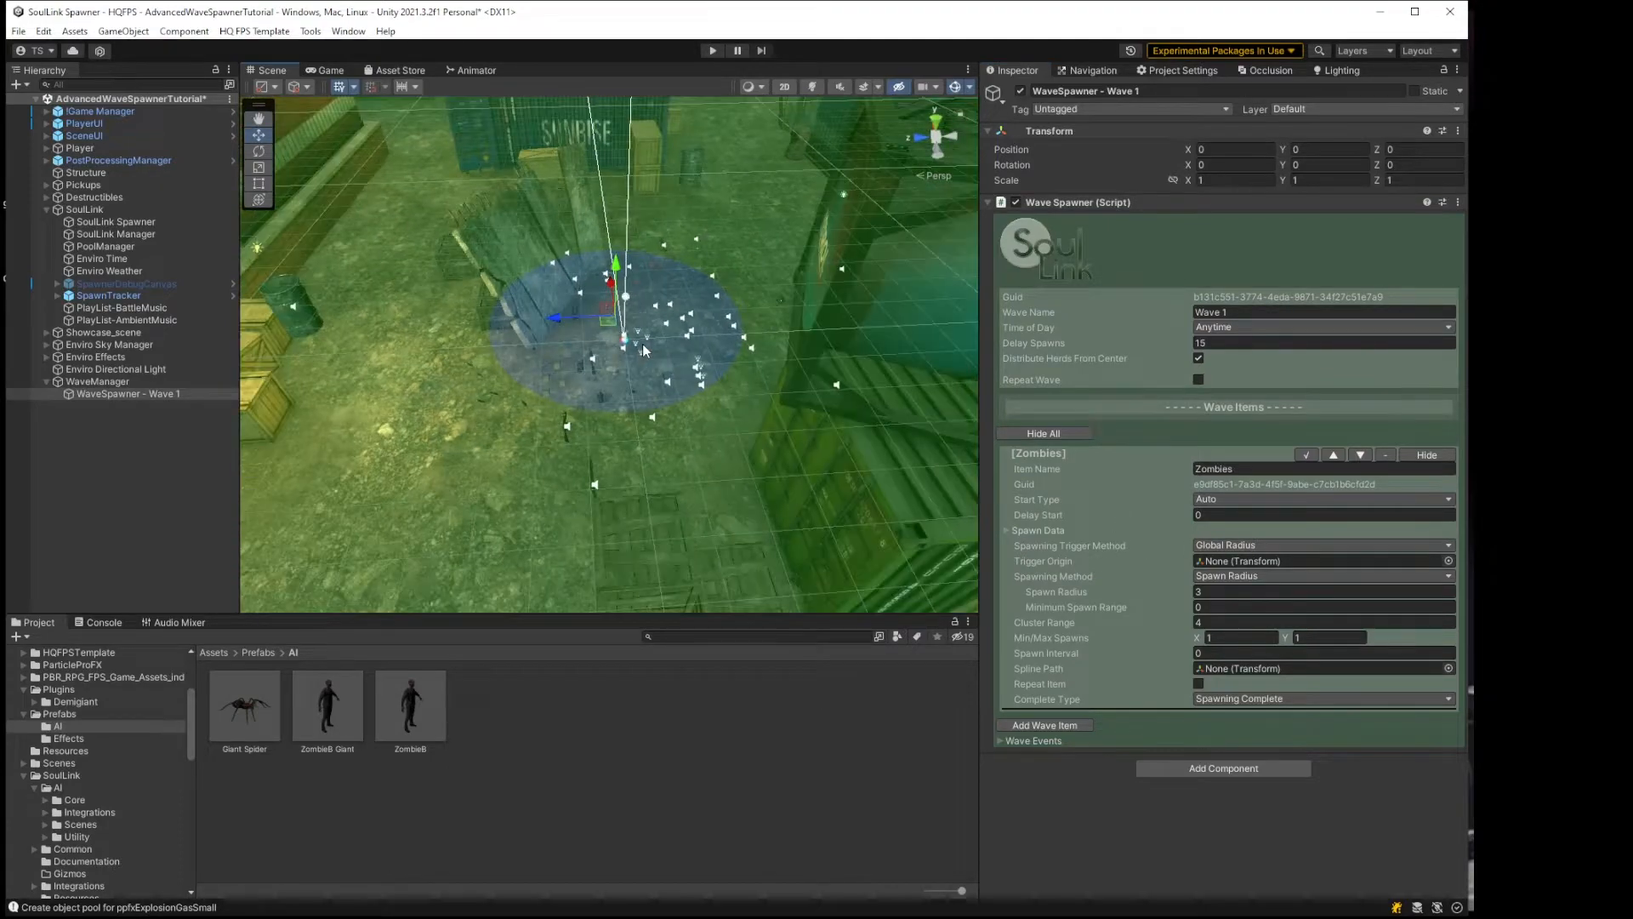
scroll(687, 380, down, 10)
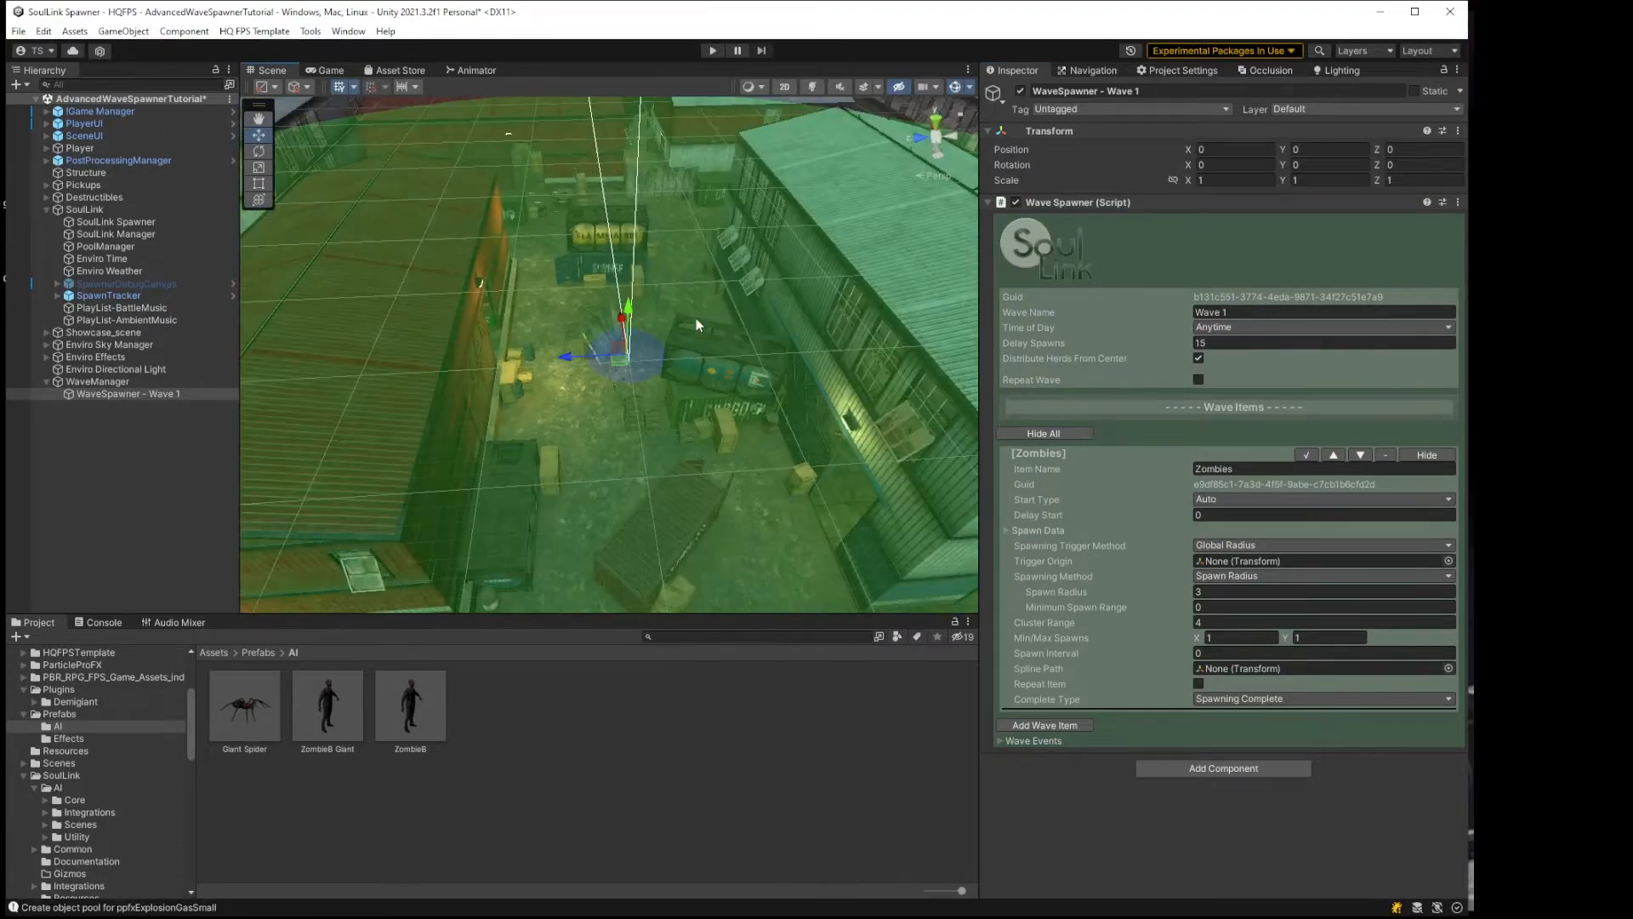
Step: Set the Spawn Radius of the Zombies wave item to 10, judging its coverage of the yard in the scene
scroll(675, 364, down, 3)
right_drag(672, 286, 656, 338)
scroll(660, 308, down, 2)
scroll(660, 303, down, 8)
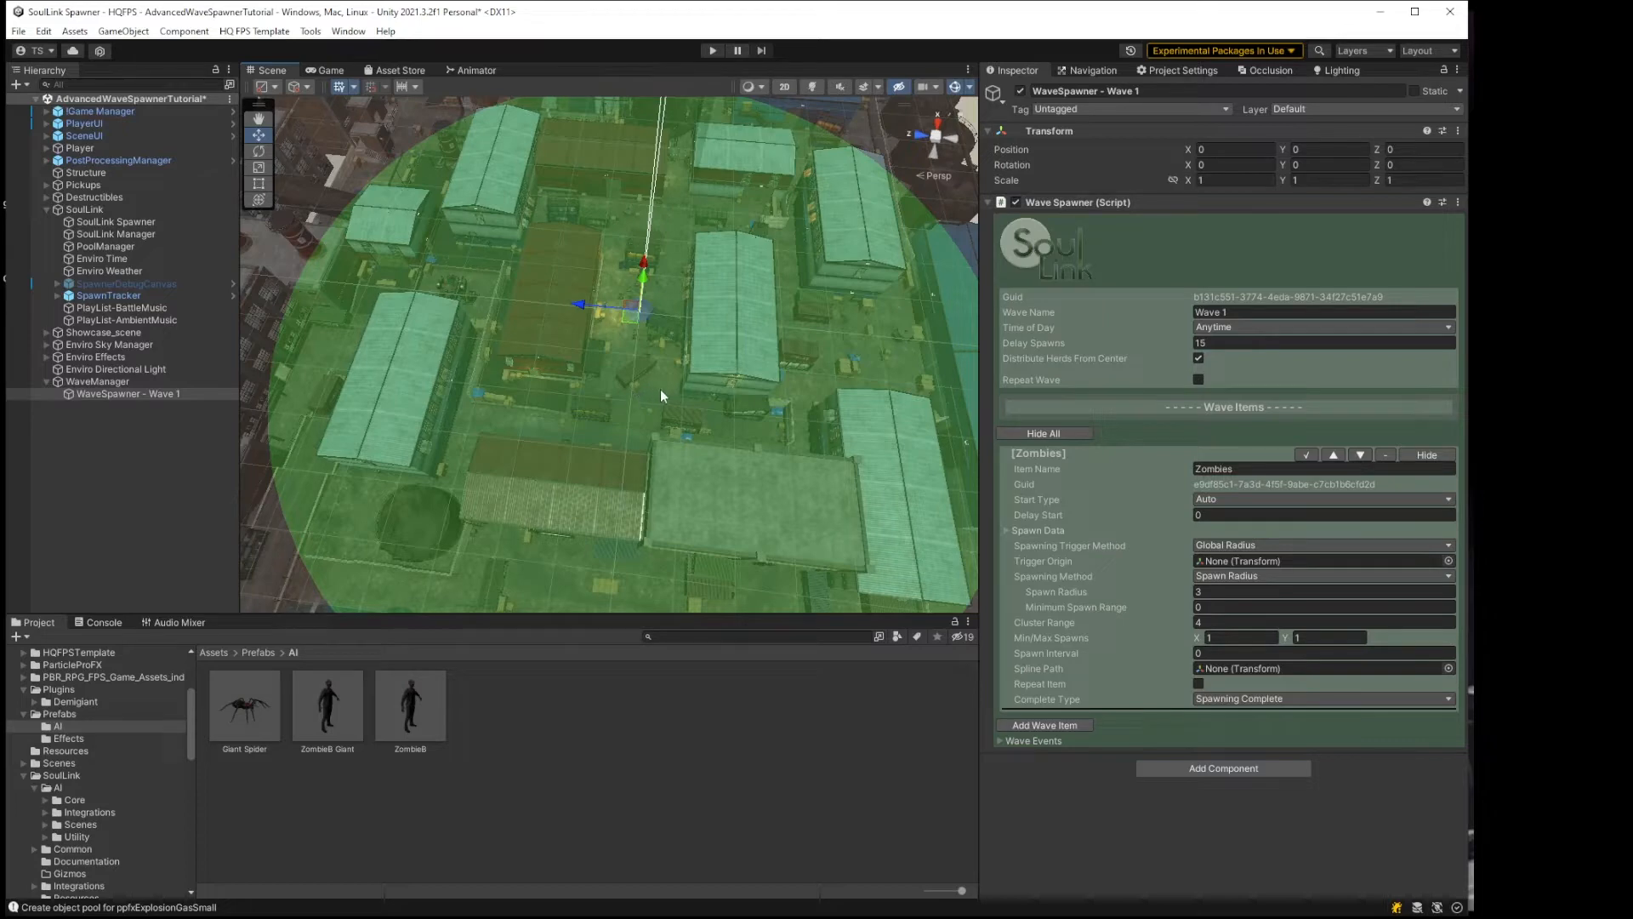
scroll(660, 390, up, 10)
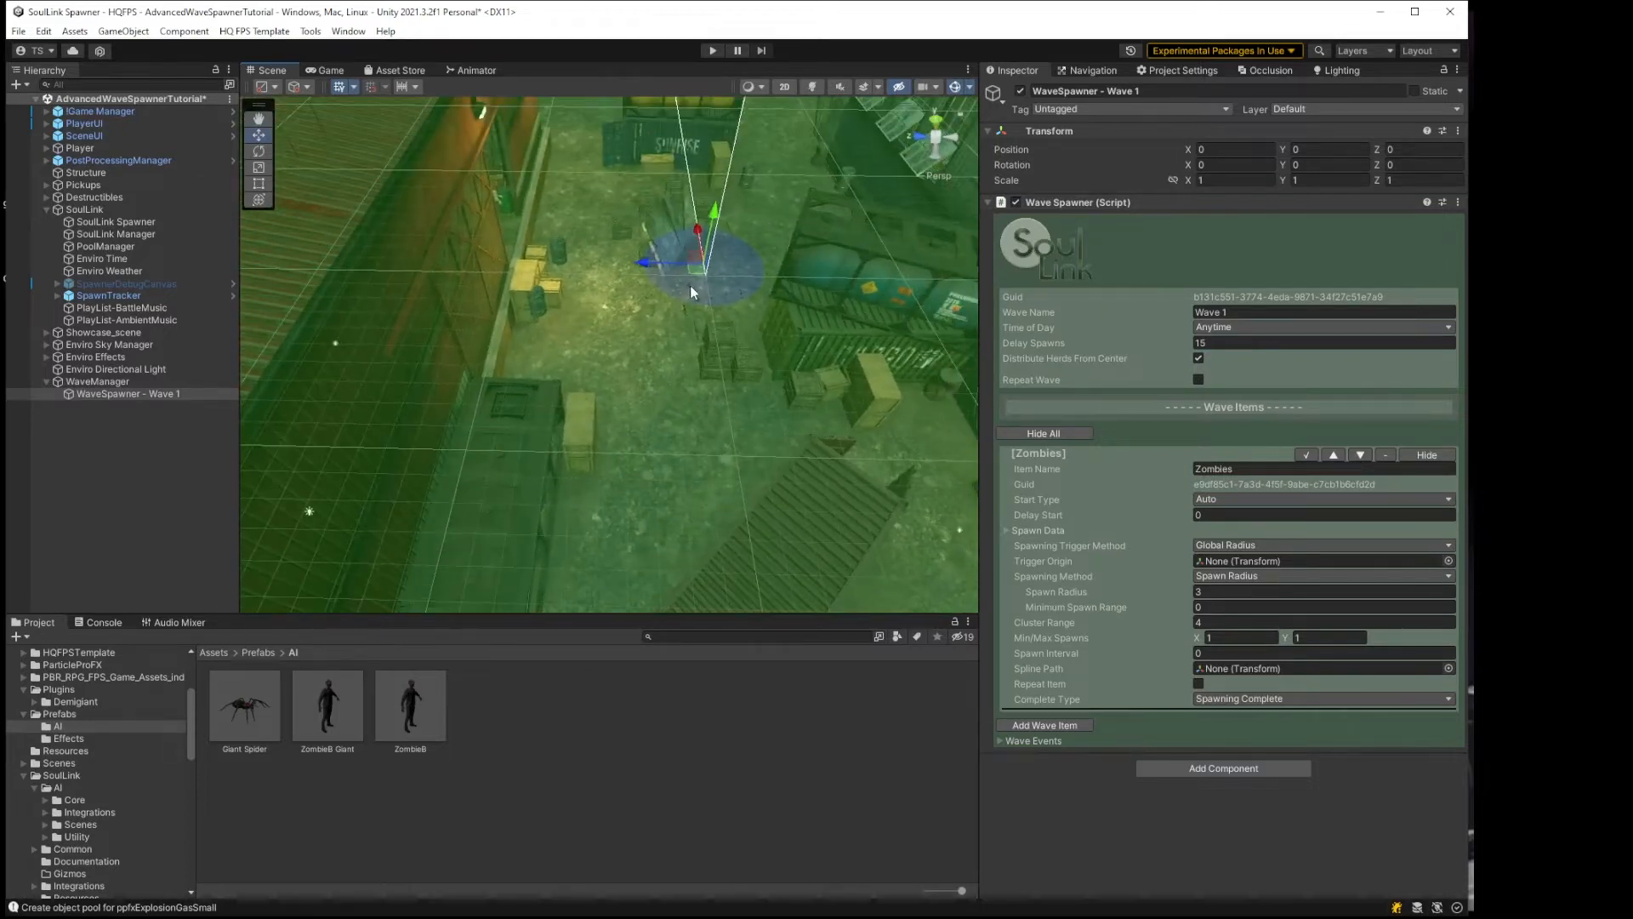
scroll(690, 284, up, 5)
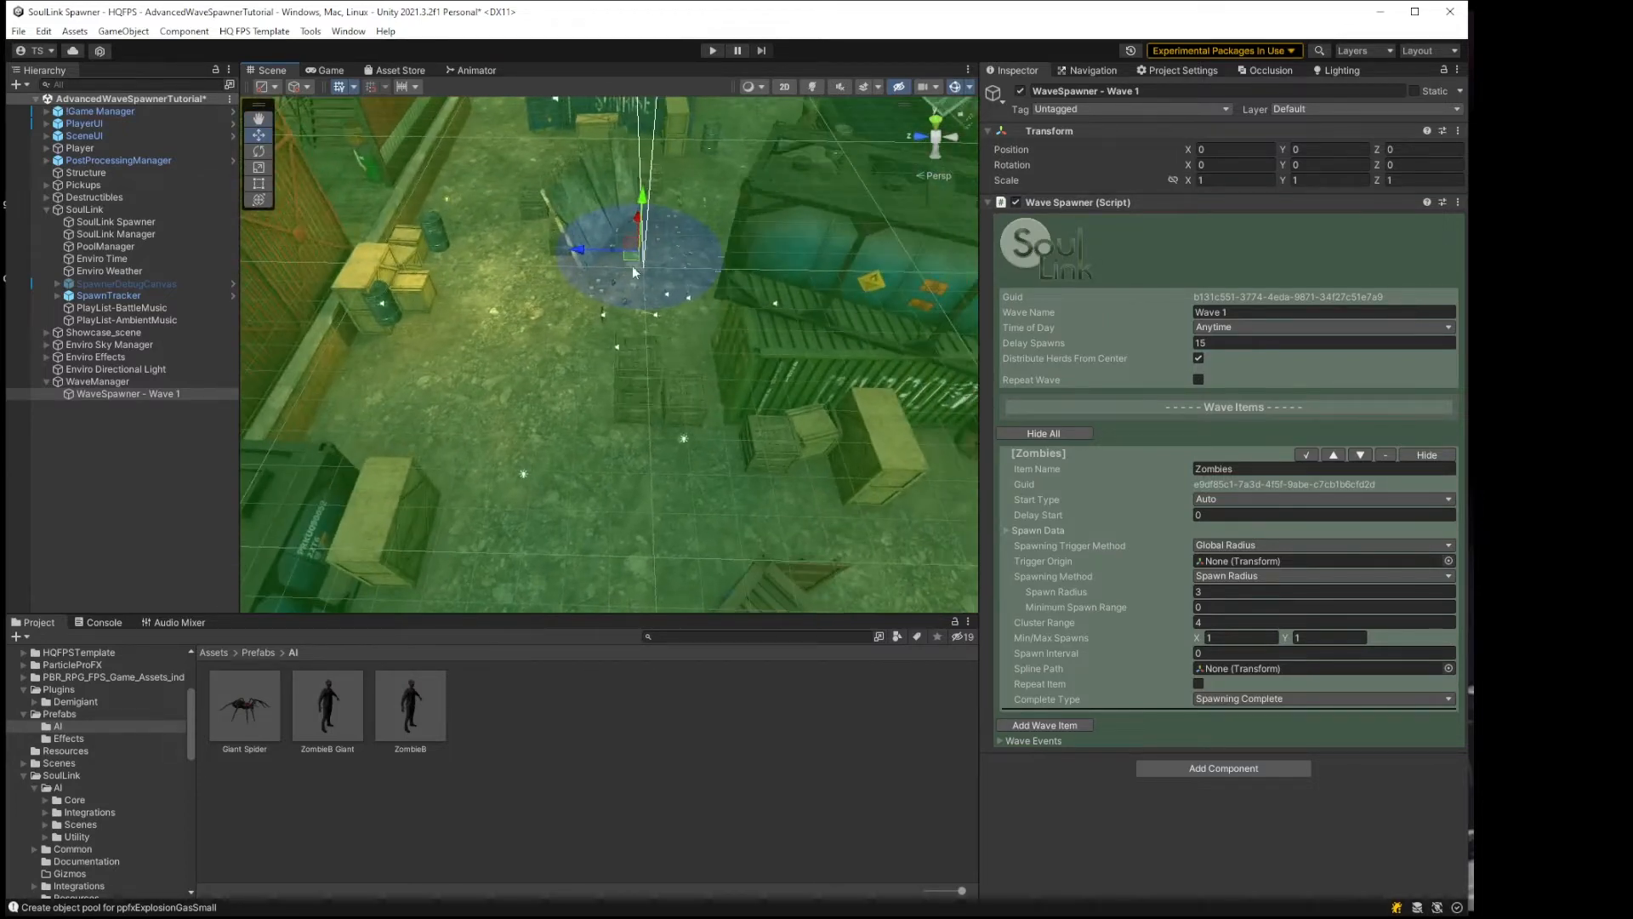
click(1222, 592)
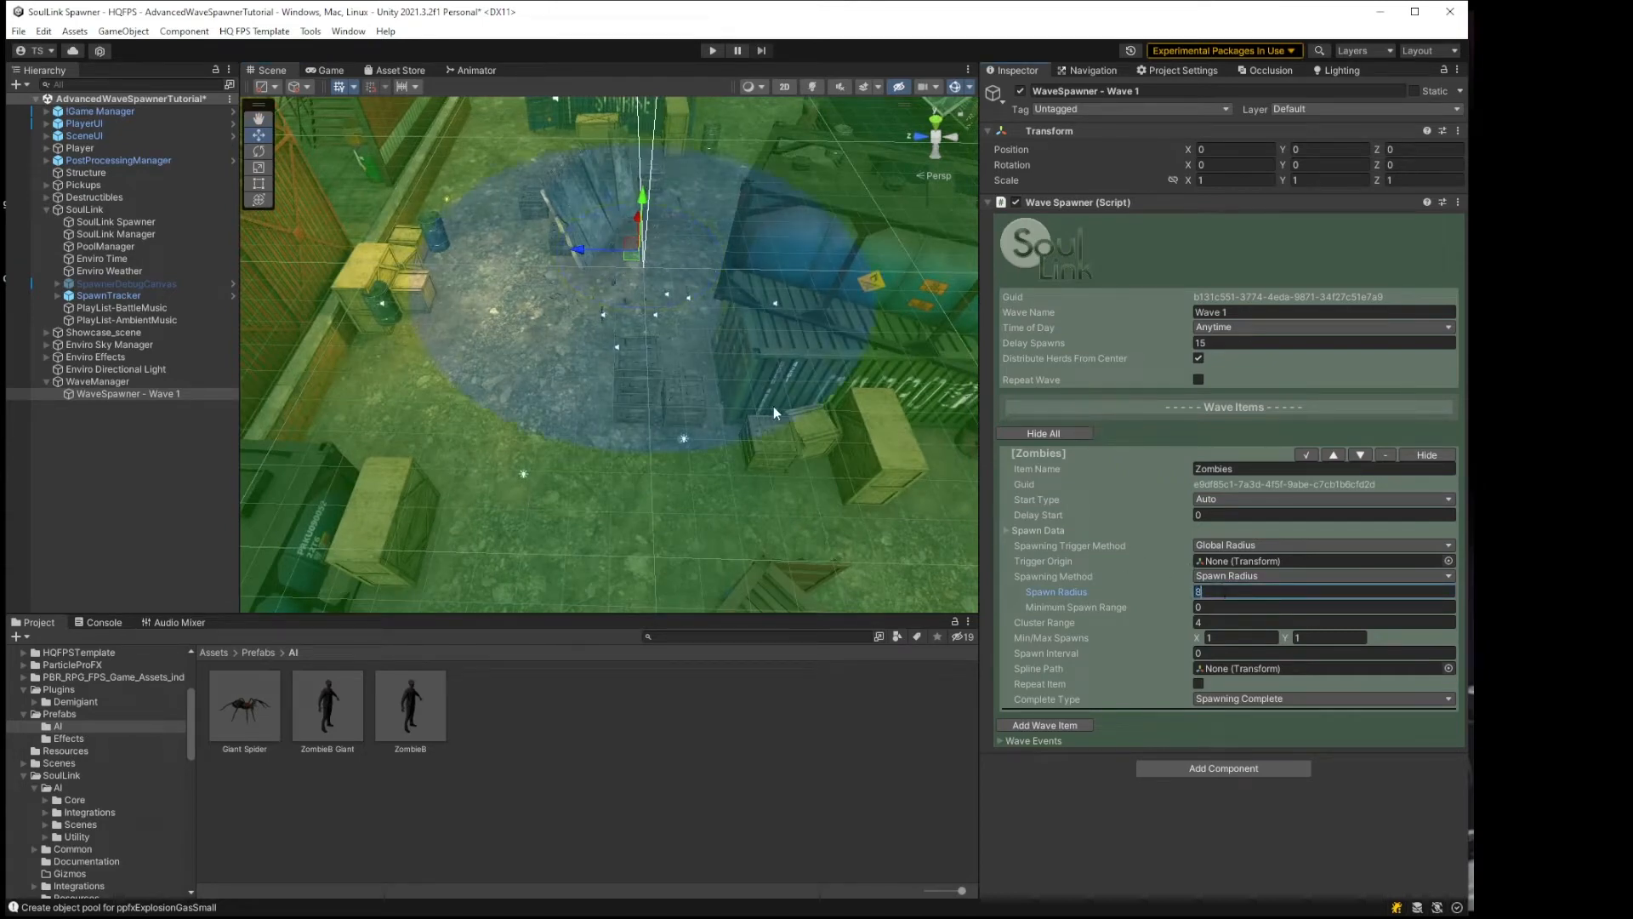
text(10)
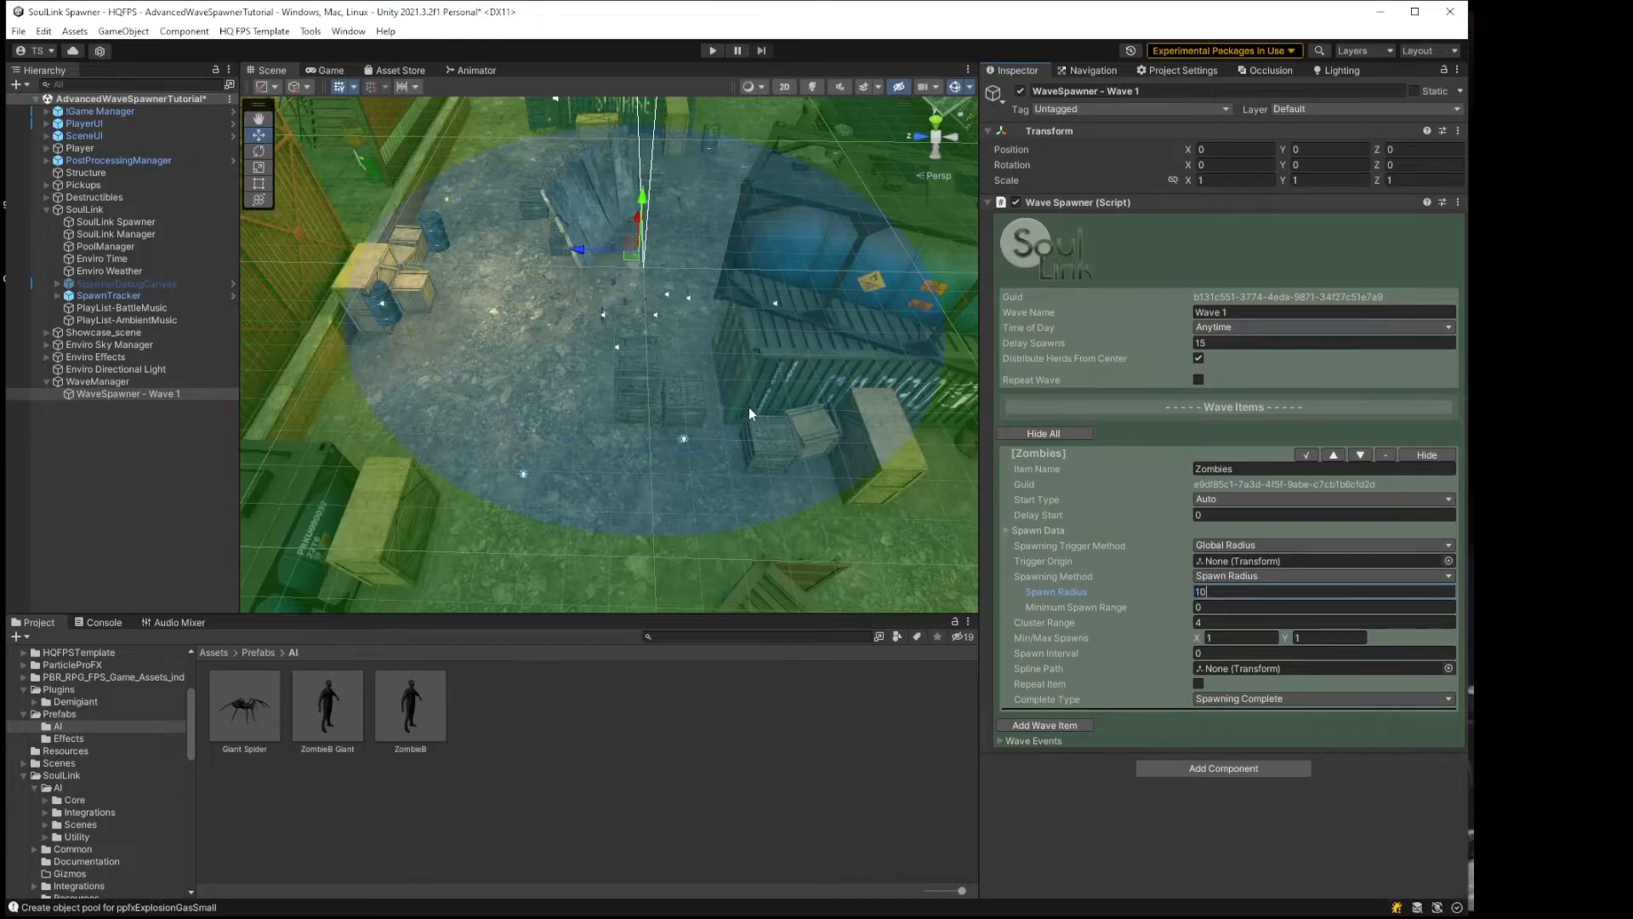
scroll(747, 402, down, 3)
middle_drag(767, 316, 748, 394)
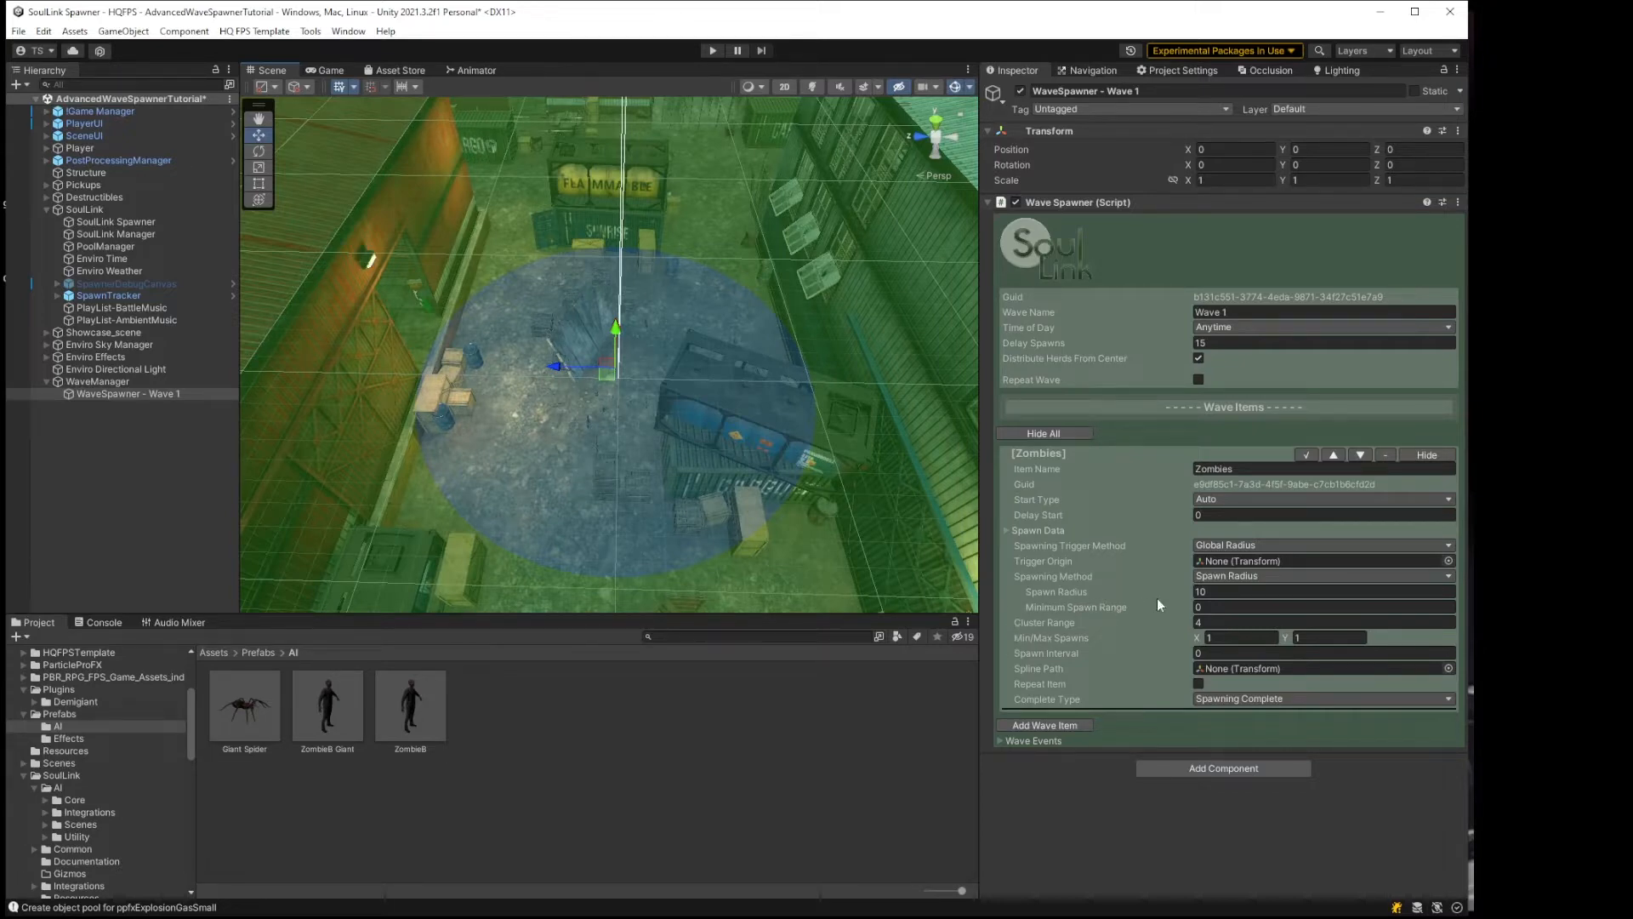
Step: Set both the minimum and maximum spawns of the Zombies wave item to 3
click(1222, 637)
text(3)
key(Tab)
text(3)
click(1231, 653)
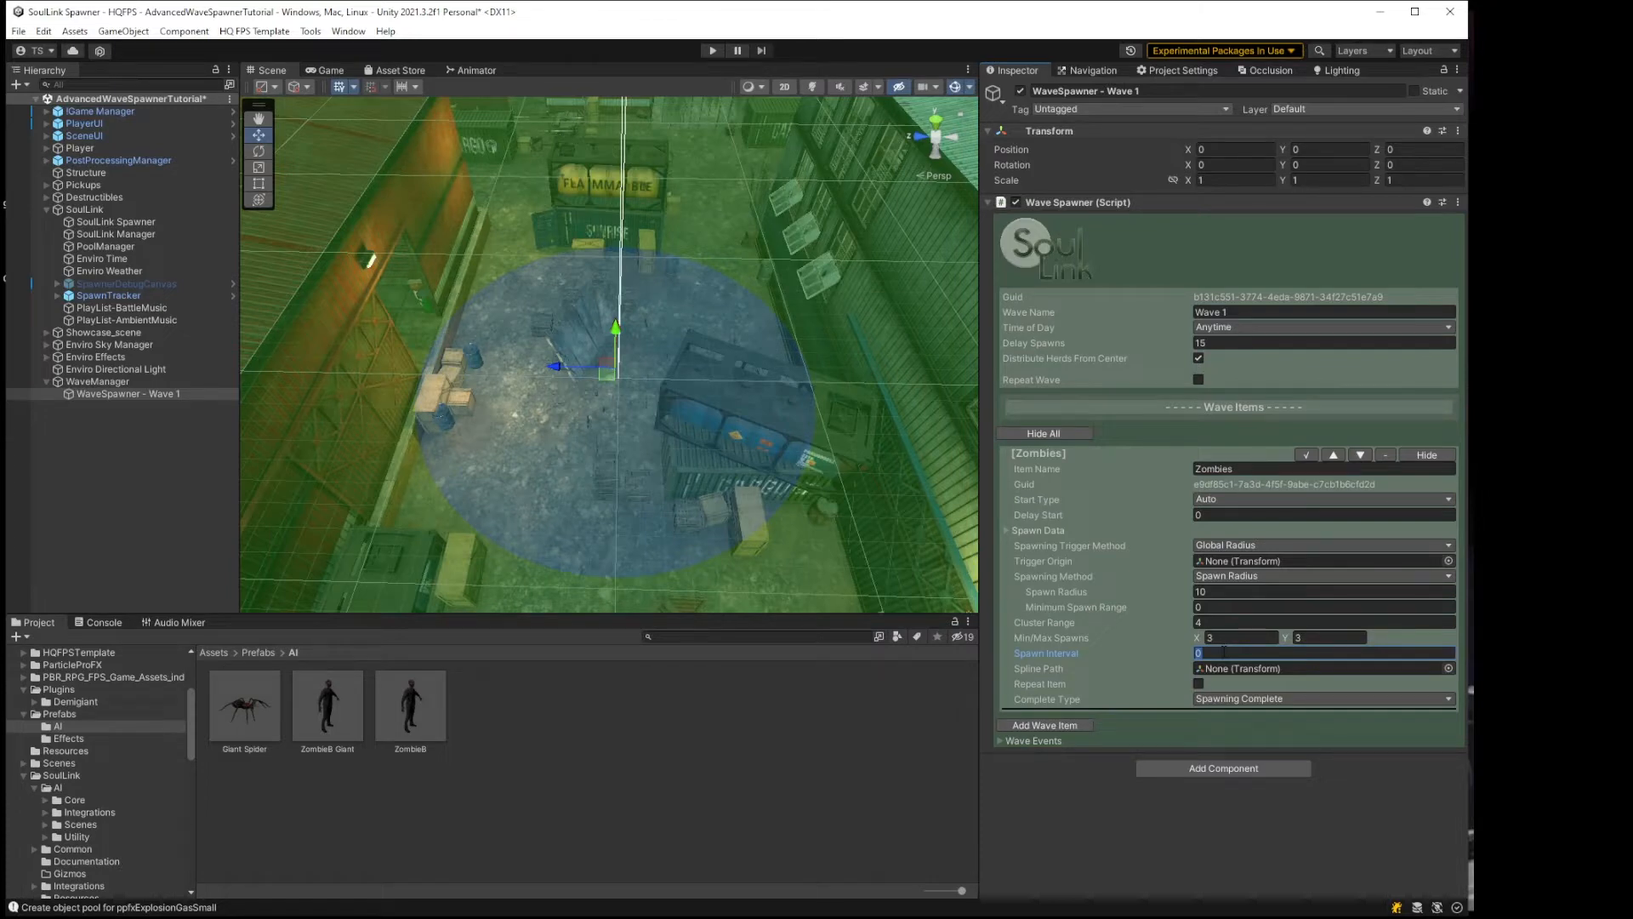
text(1)
key(BackSpace)
text(0)
key(shift+Tab)
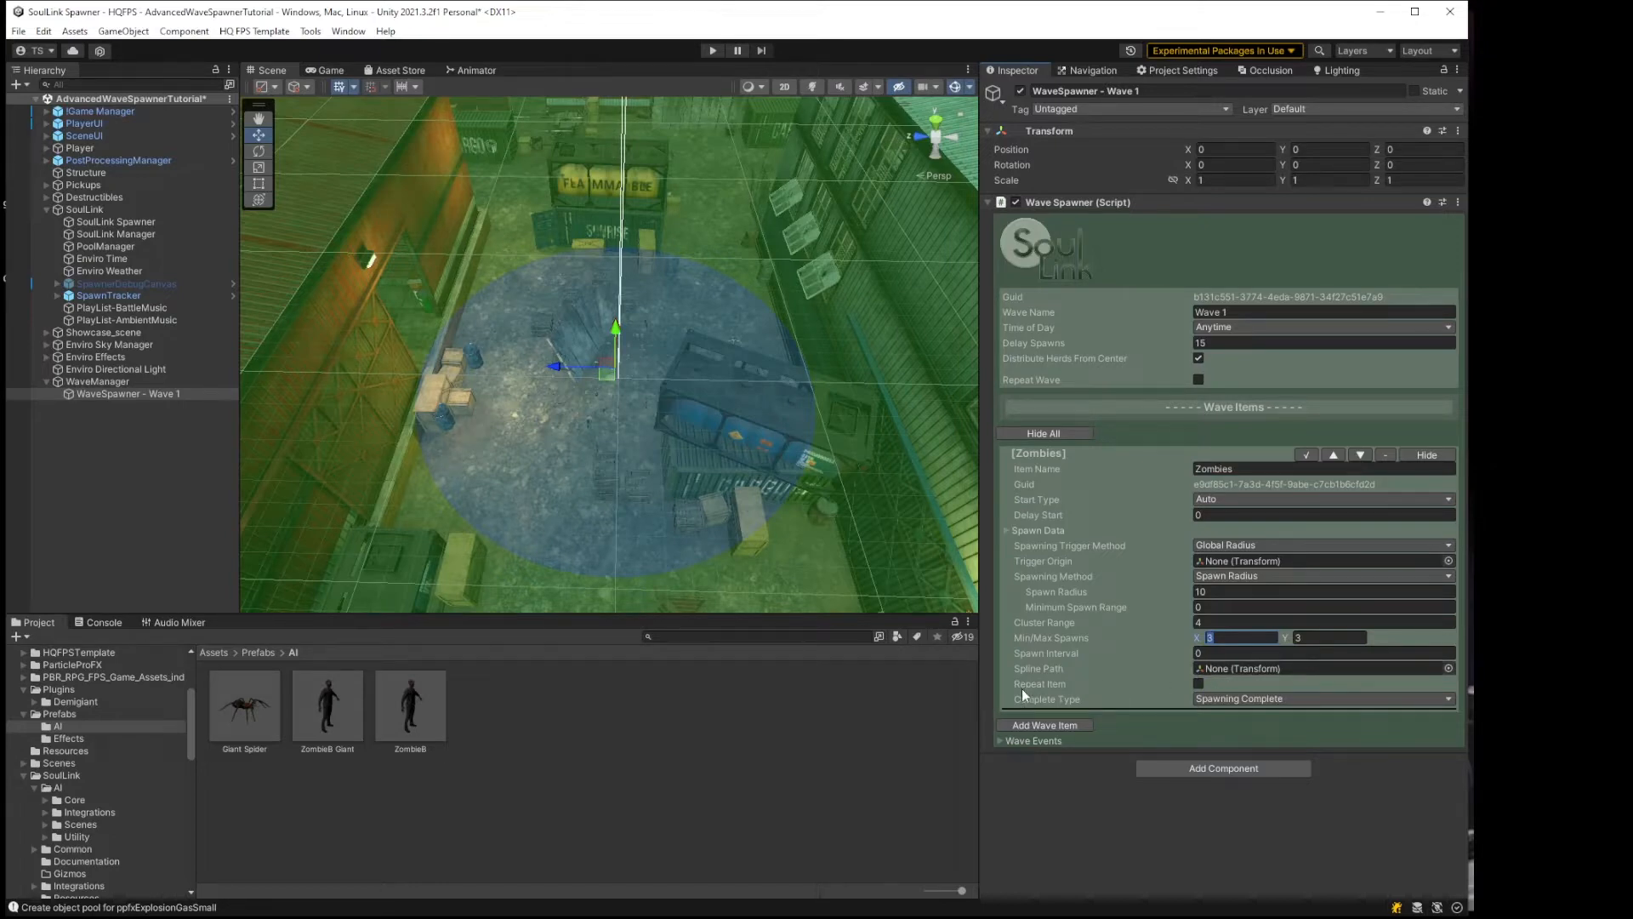
Step: Set the Complete Type of the Zombies wave item to Elimination Kill and save the scene
click(1223, 699)
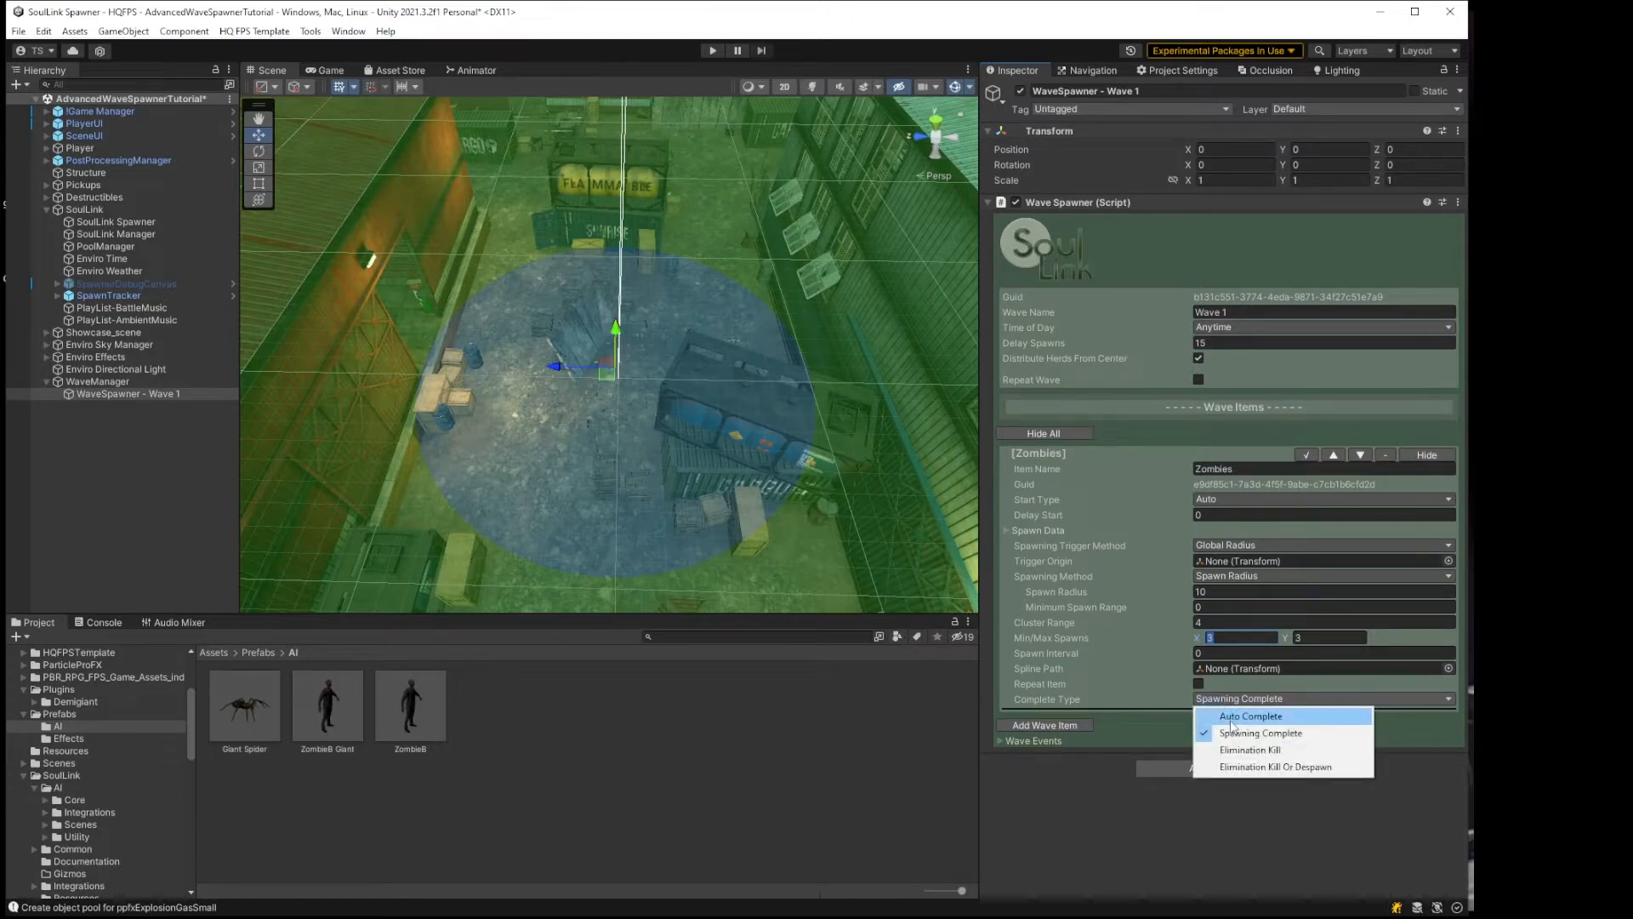
click(1230, 717)
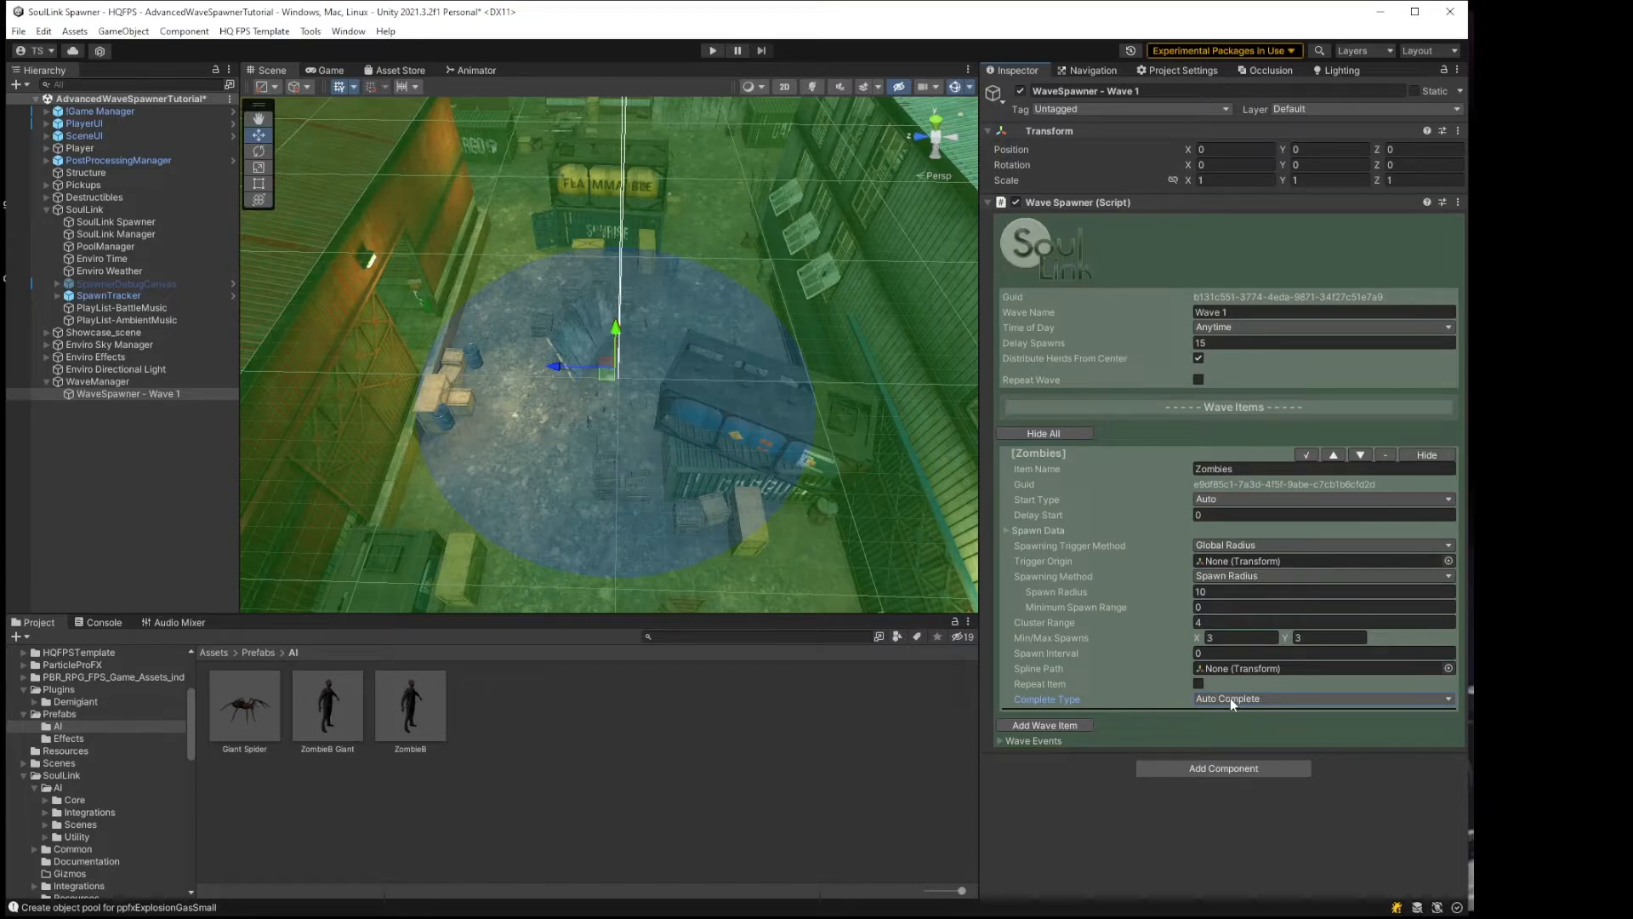
click(1230, 699)
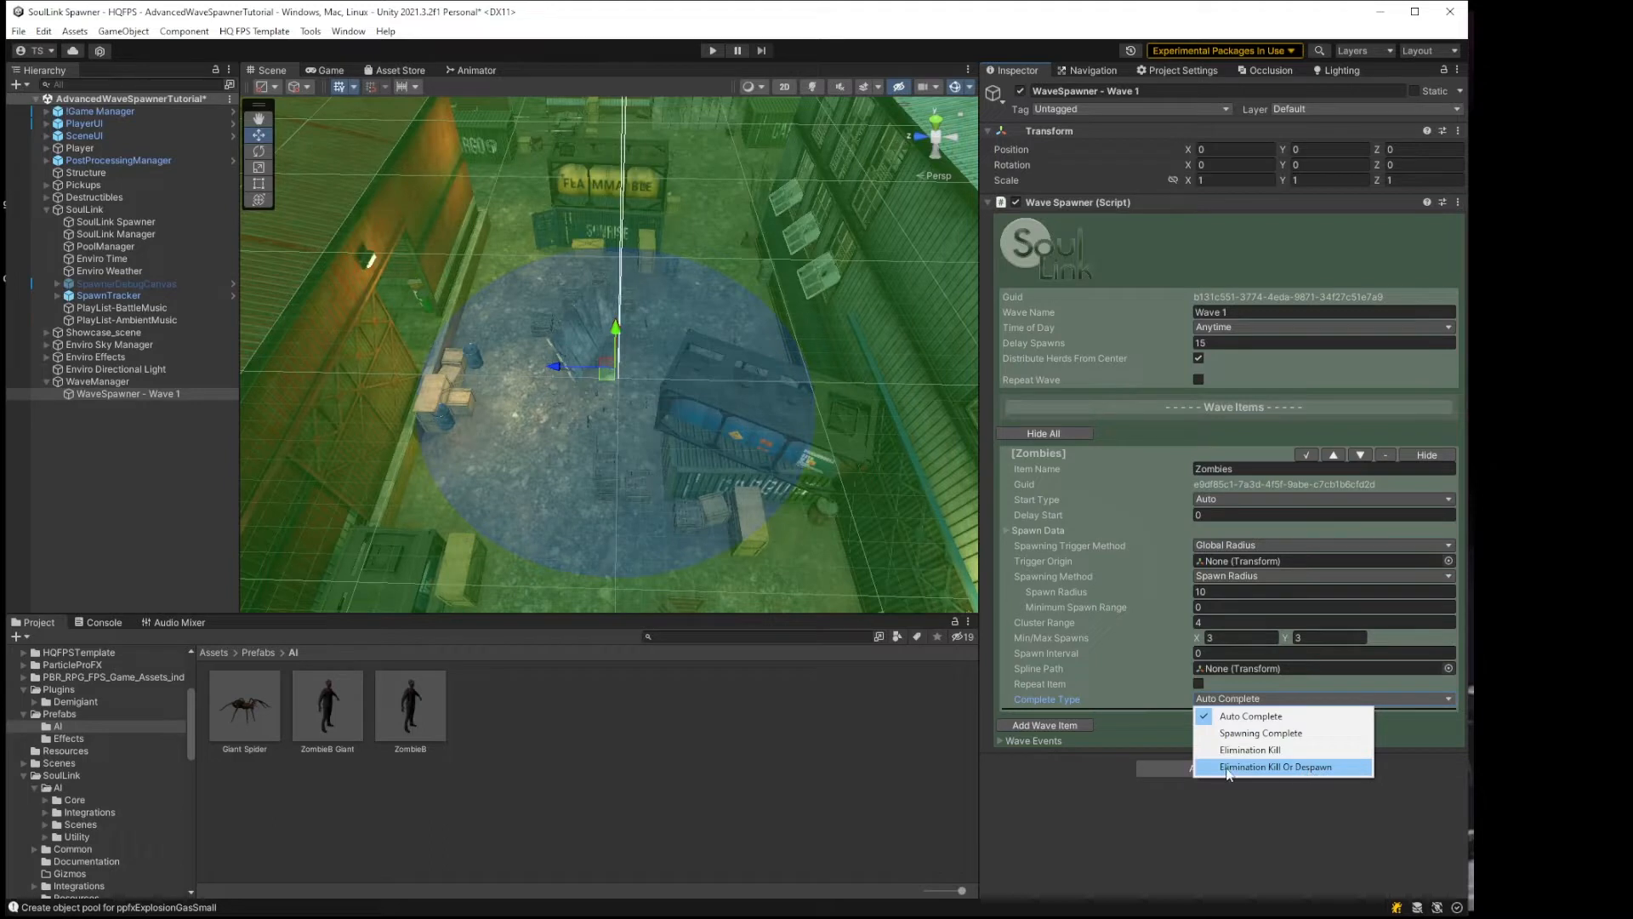
click(1281, 749)
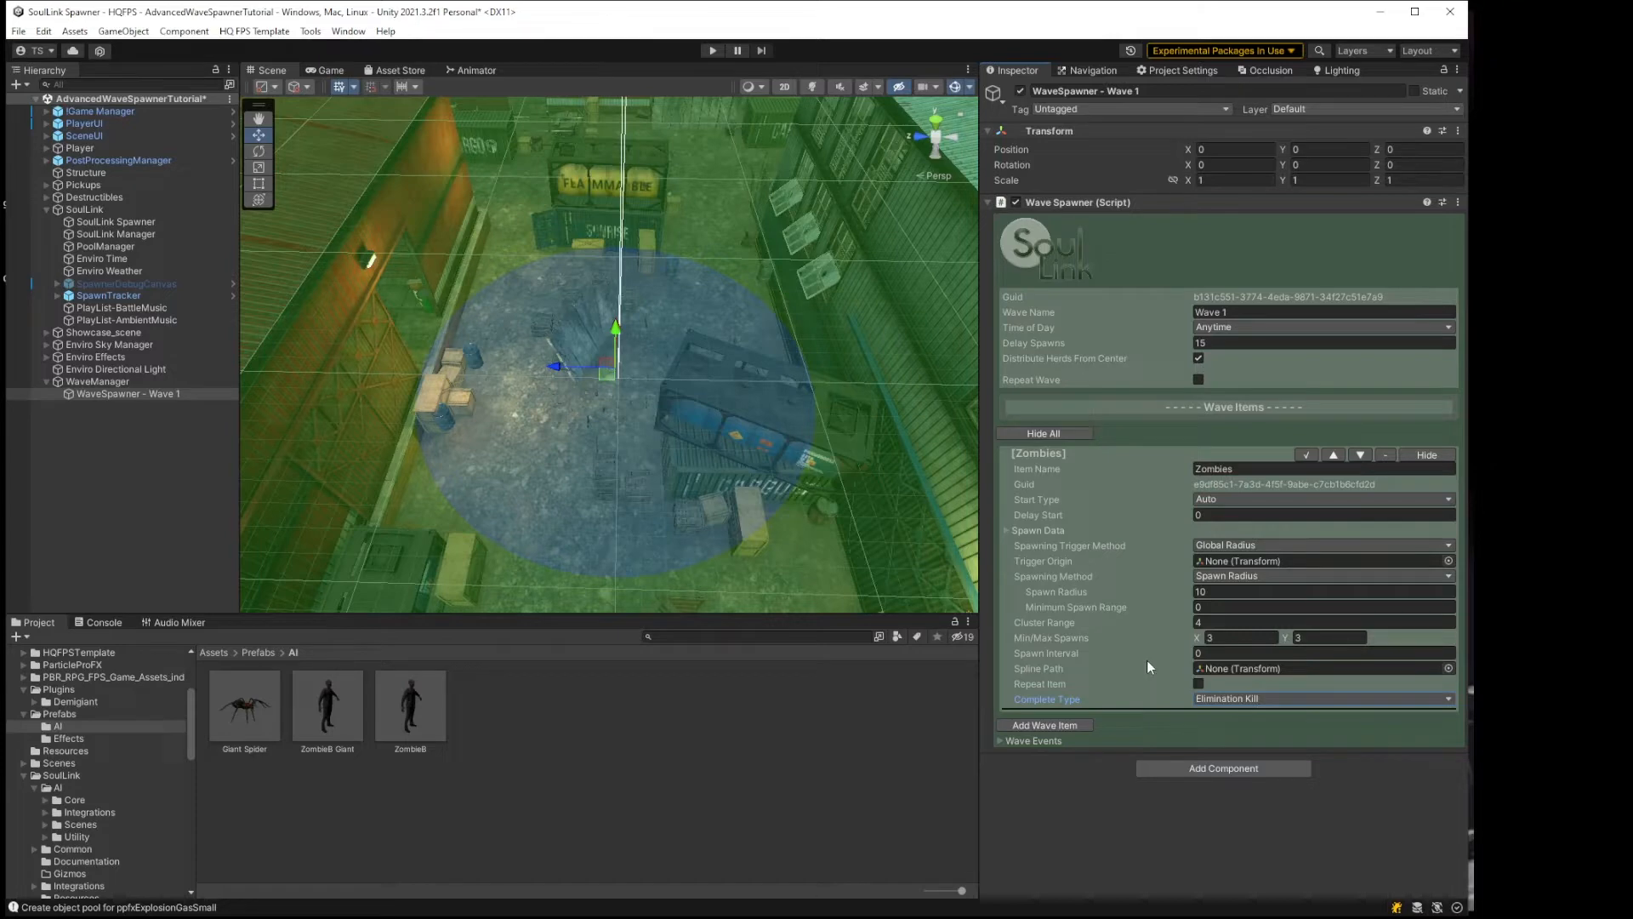
click(19, 32)
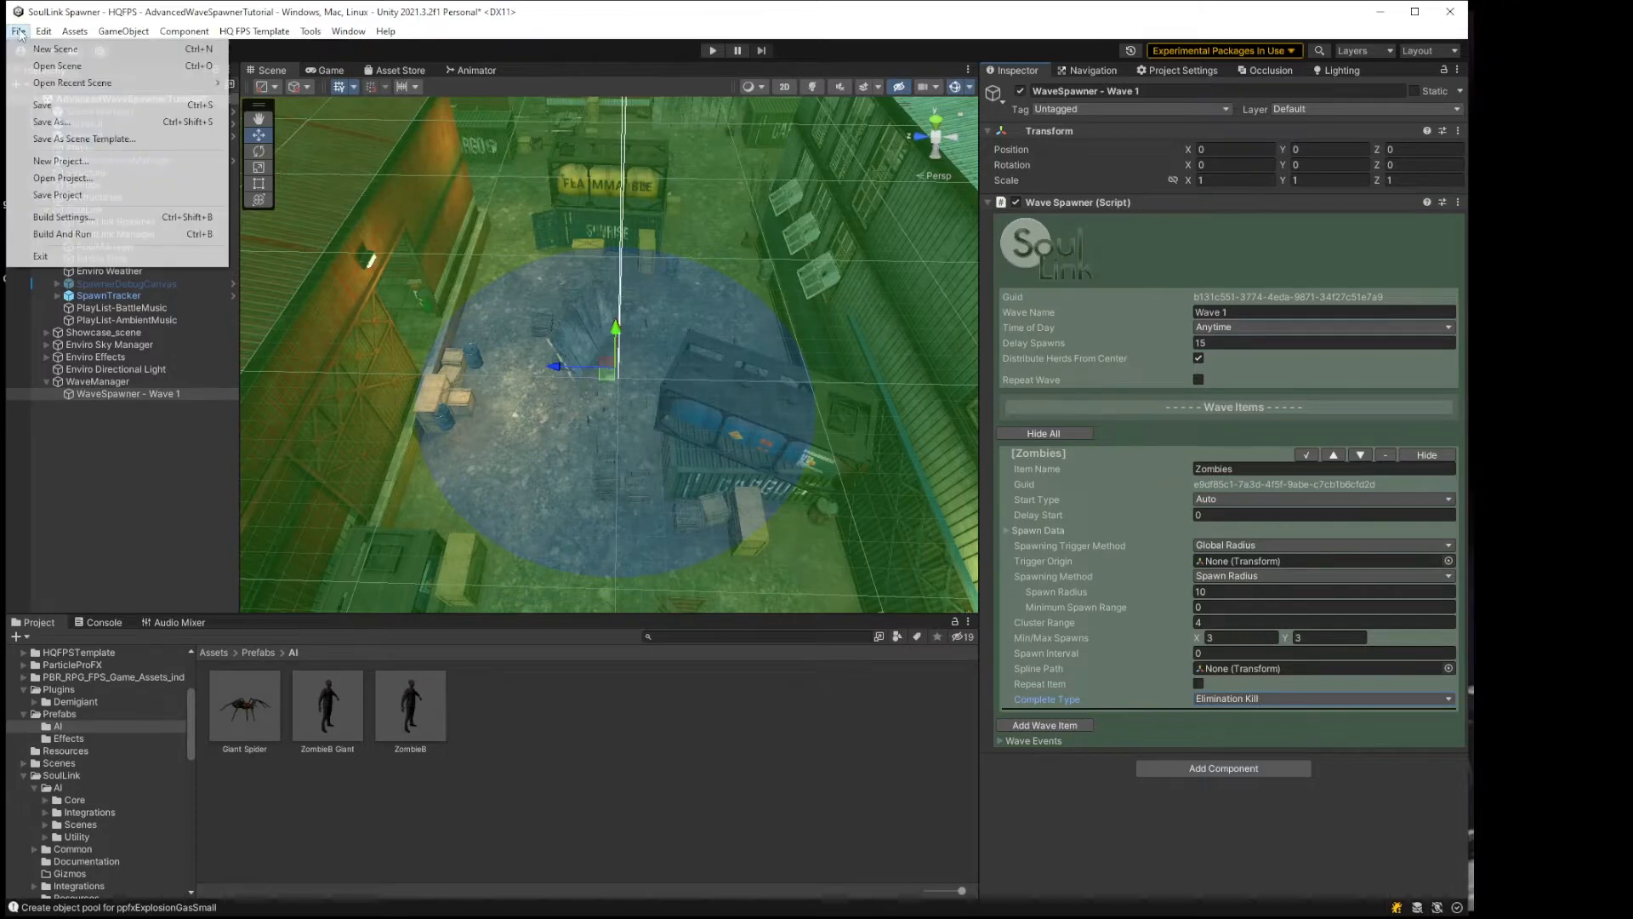
click(43, 104)
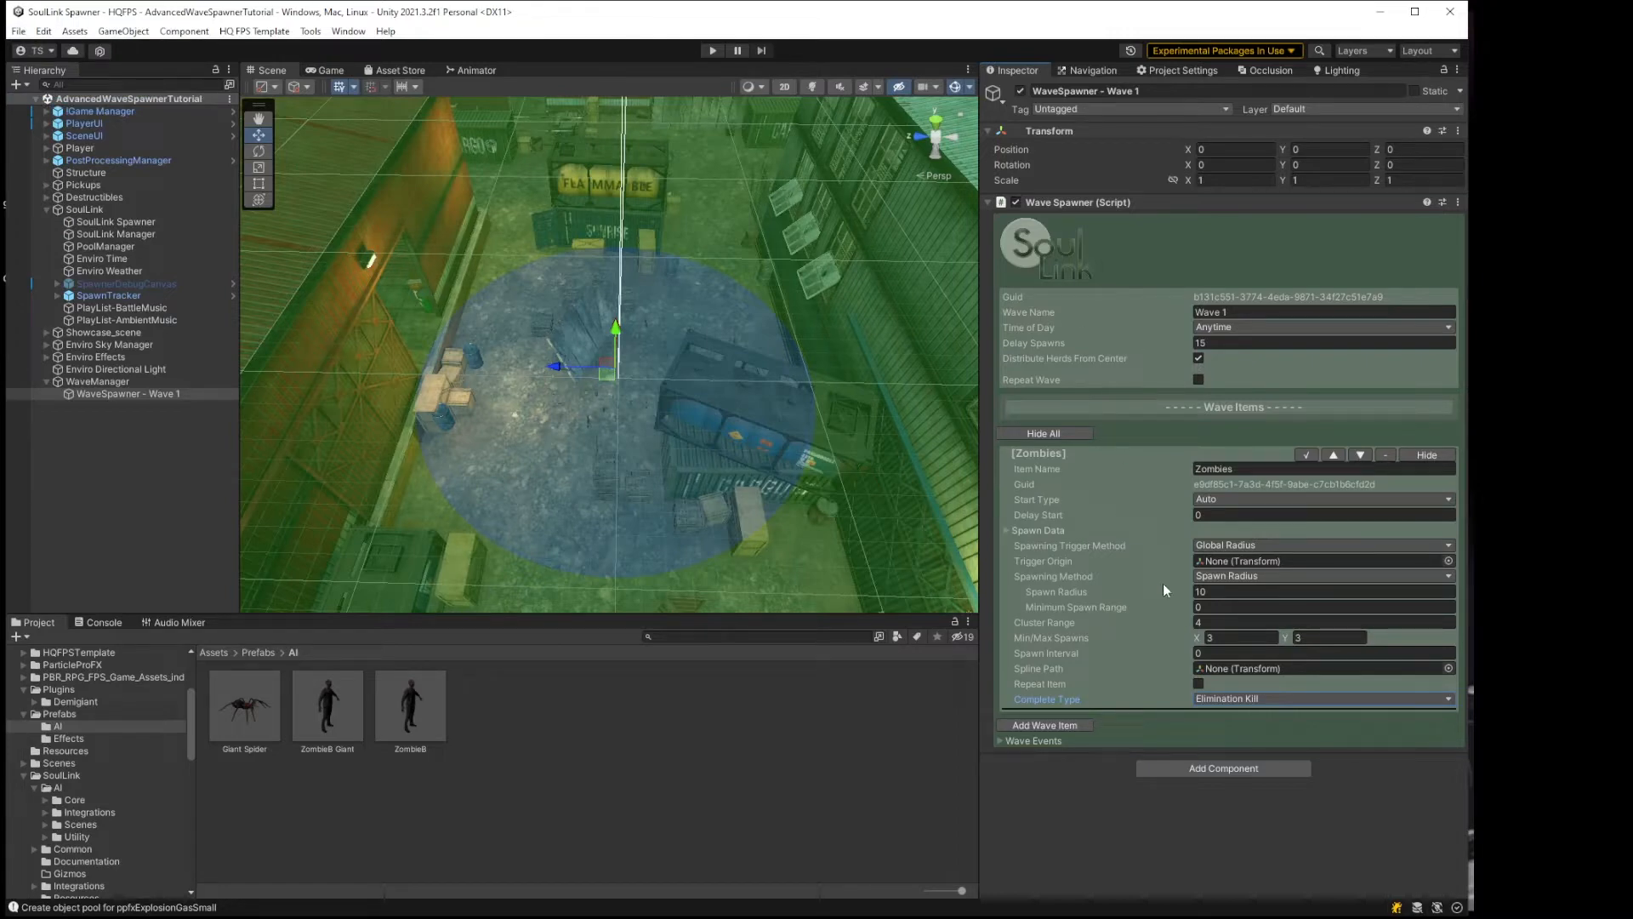
Step: Run the scene in play mode and collect the weapons, ammunition and syringes lying around the player's starting point
click(711, 52)
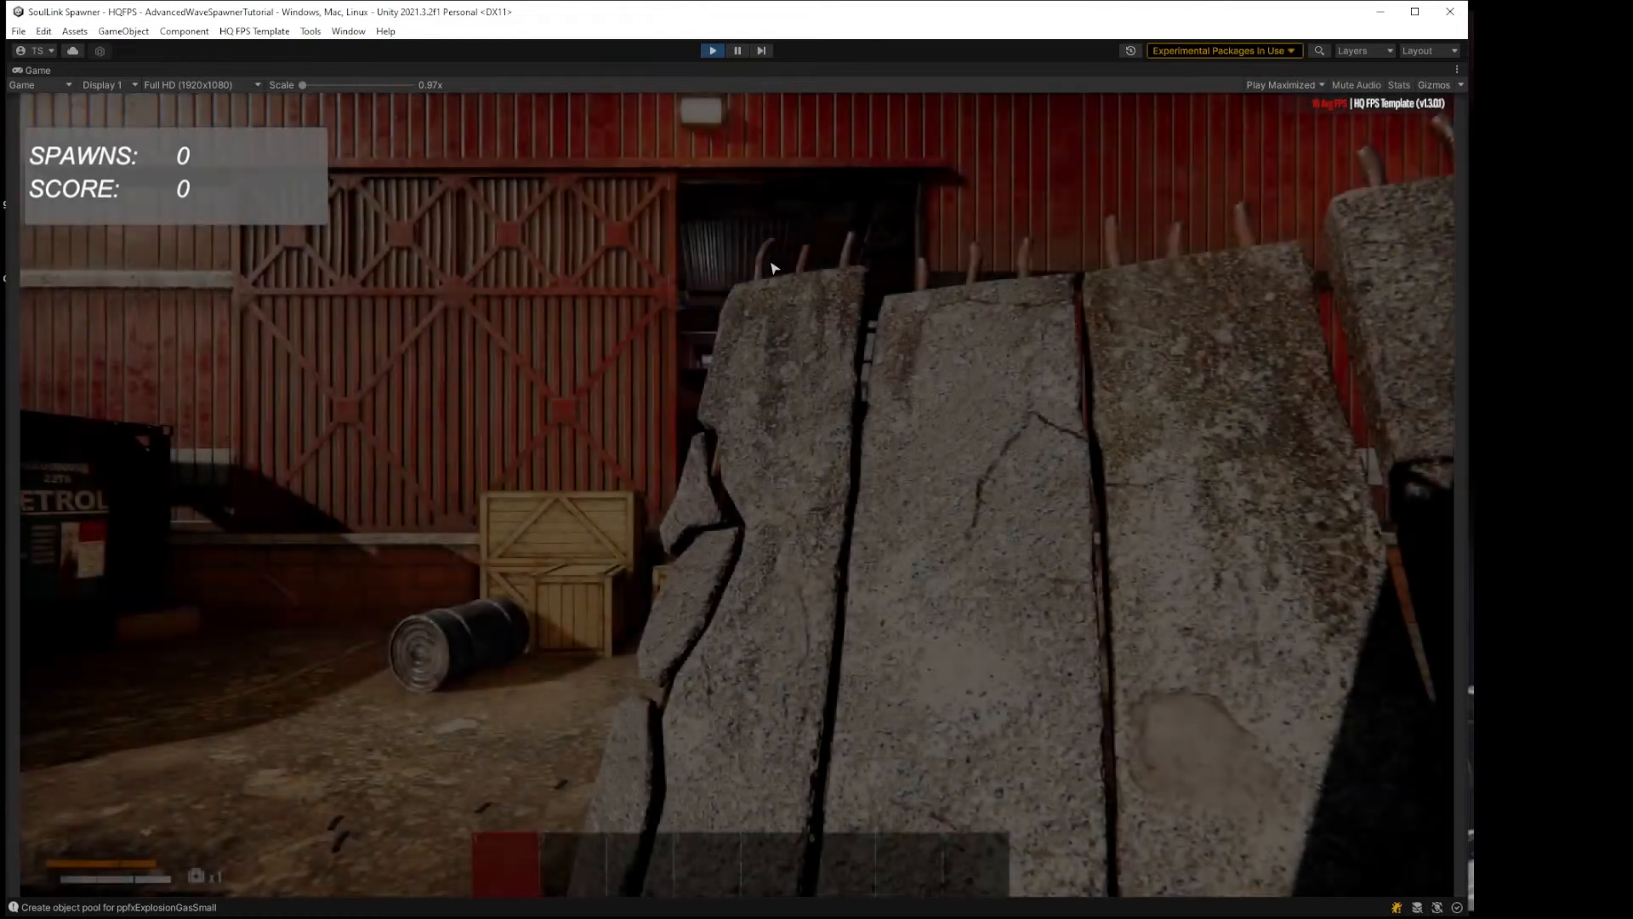
key(w)
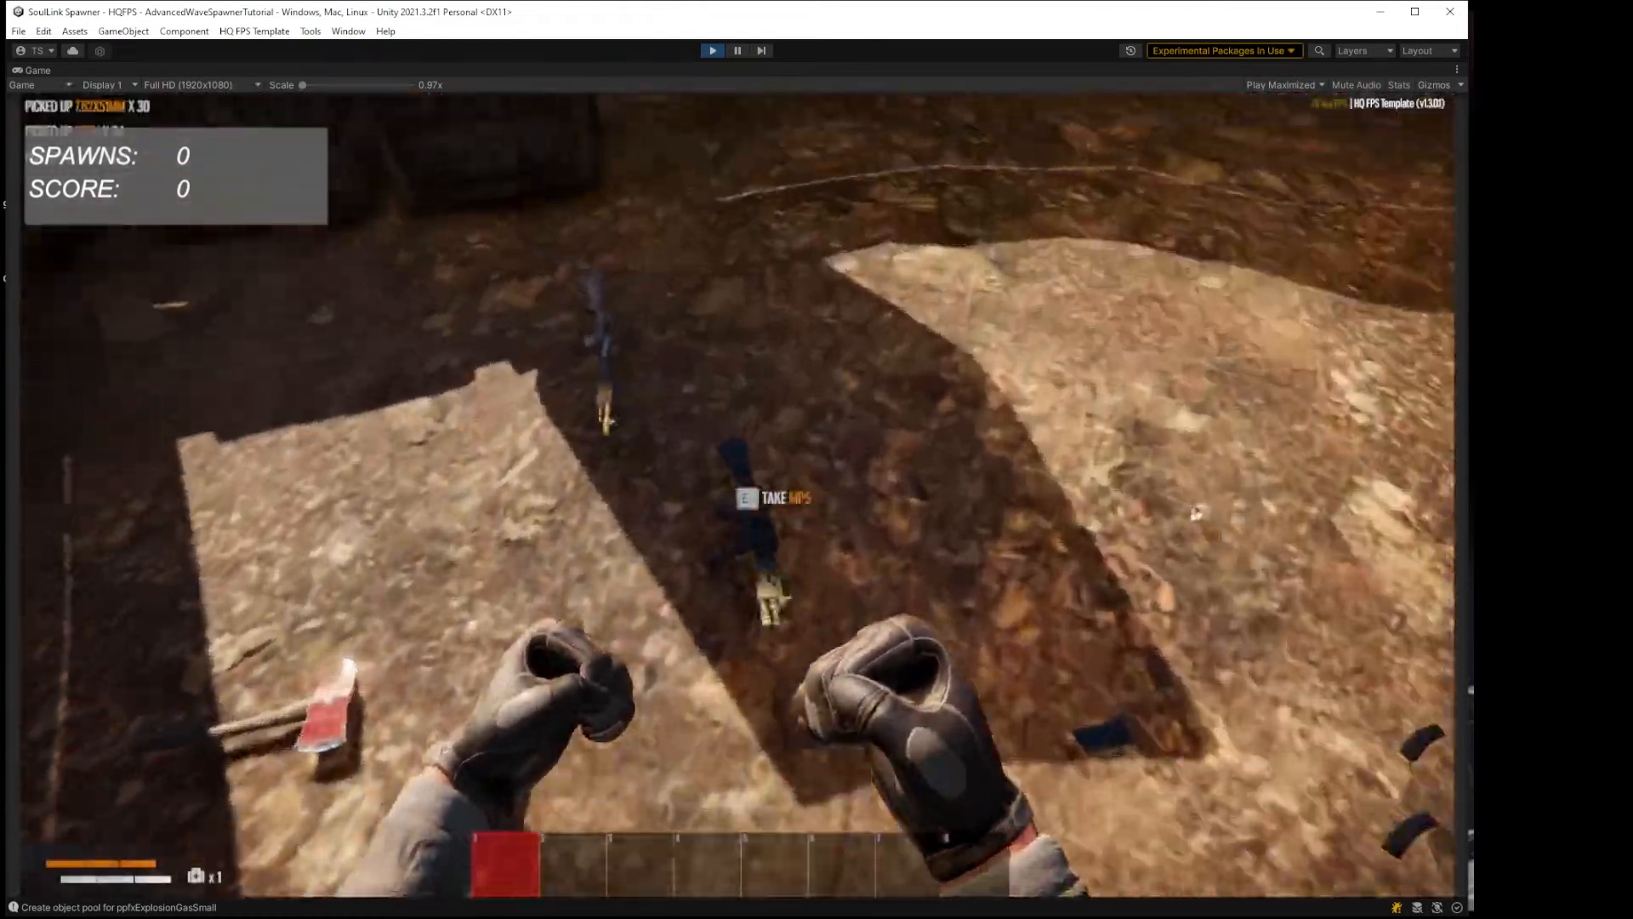
key(f)
key(f)
key(w)
key(e)
key(e)
key(e)
key(e)
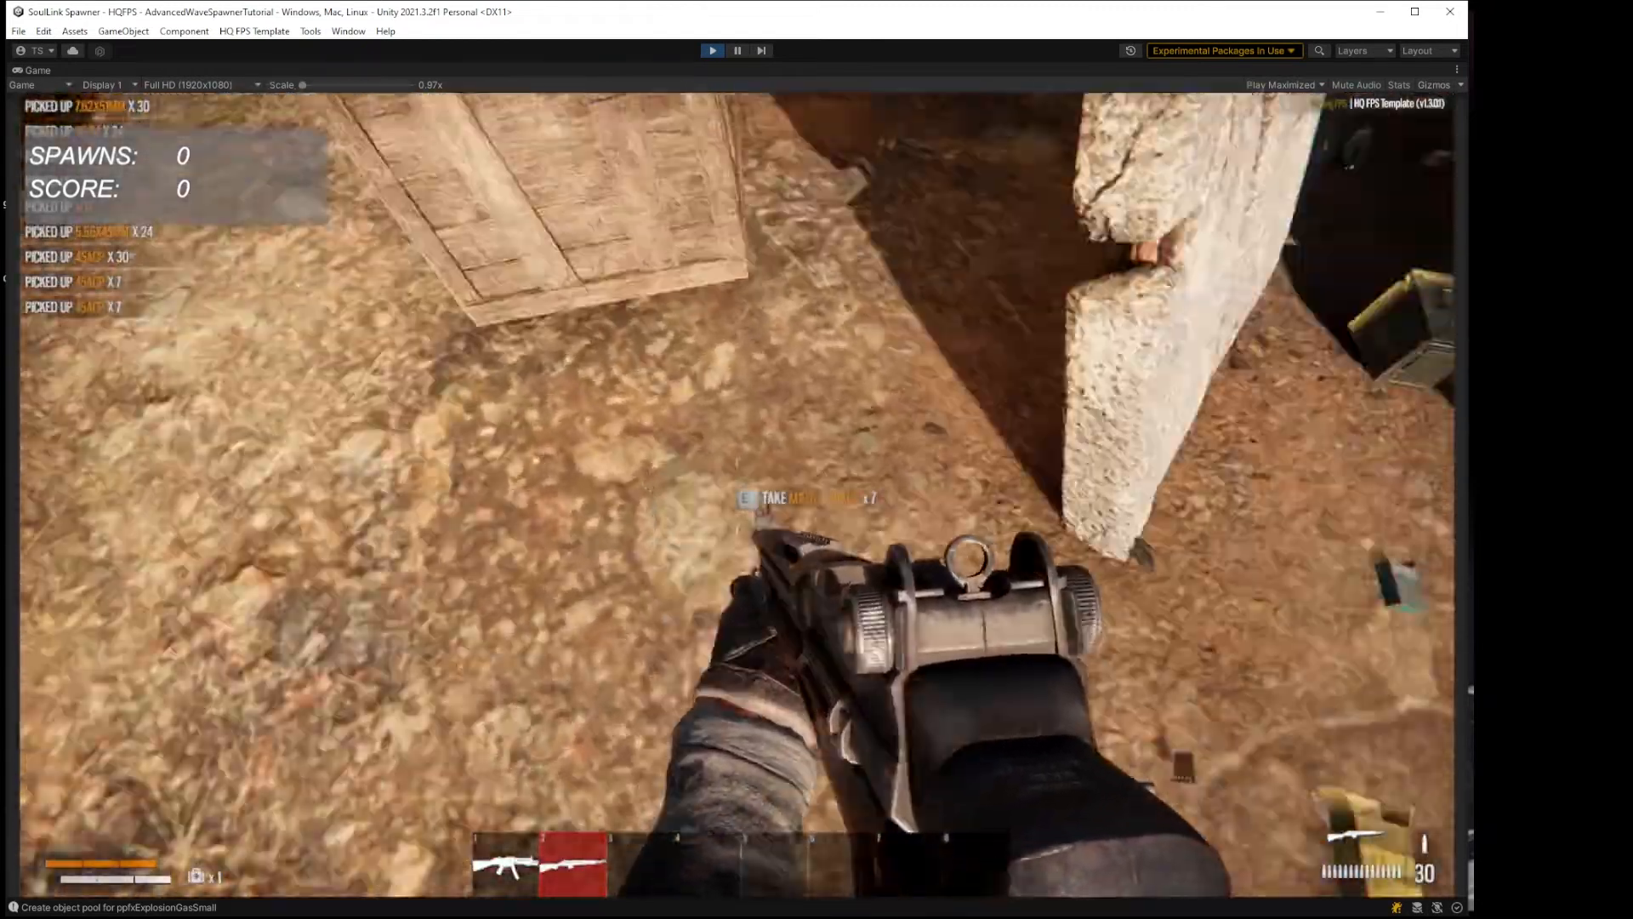
key(w)
key(e)
key(e)
key(e)
key(e)
key(e)
key(e)
key(e)
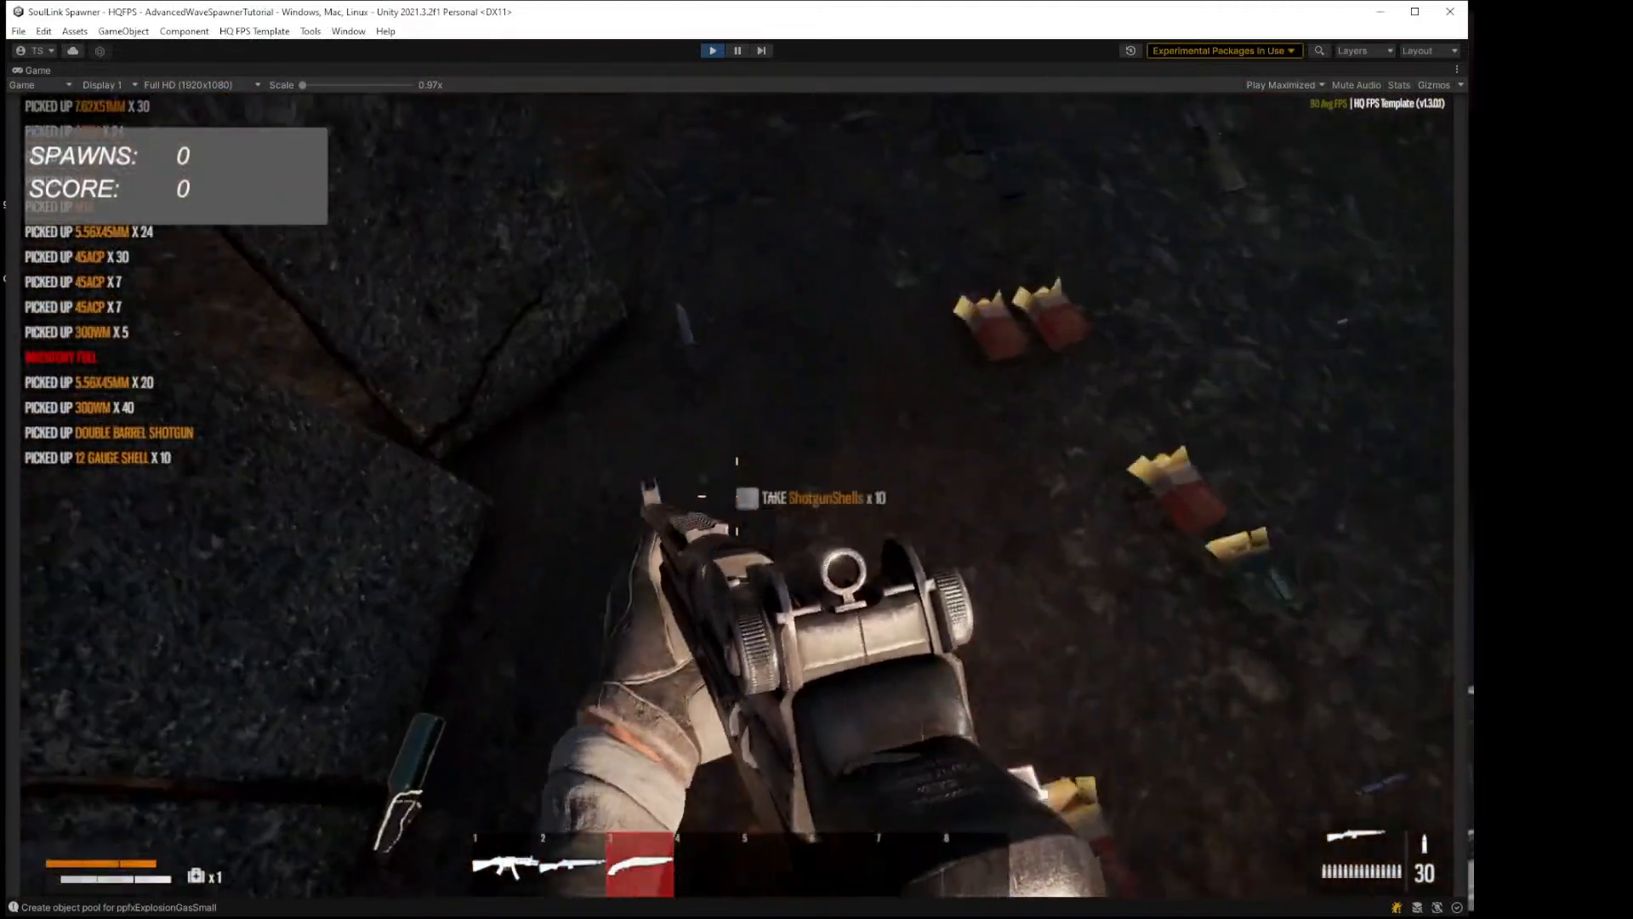
key(w)
key(e)
key(e)
key(e)
key(e)
key(e)
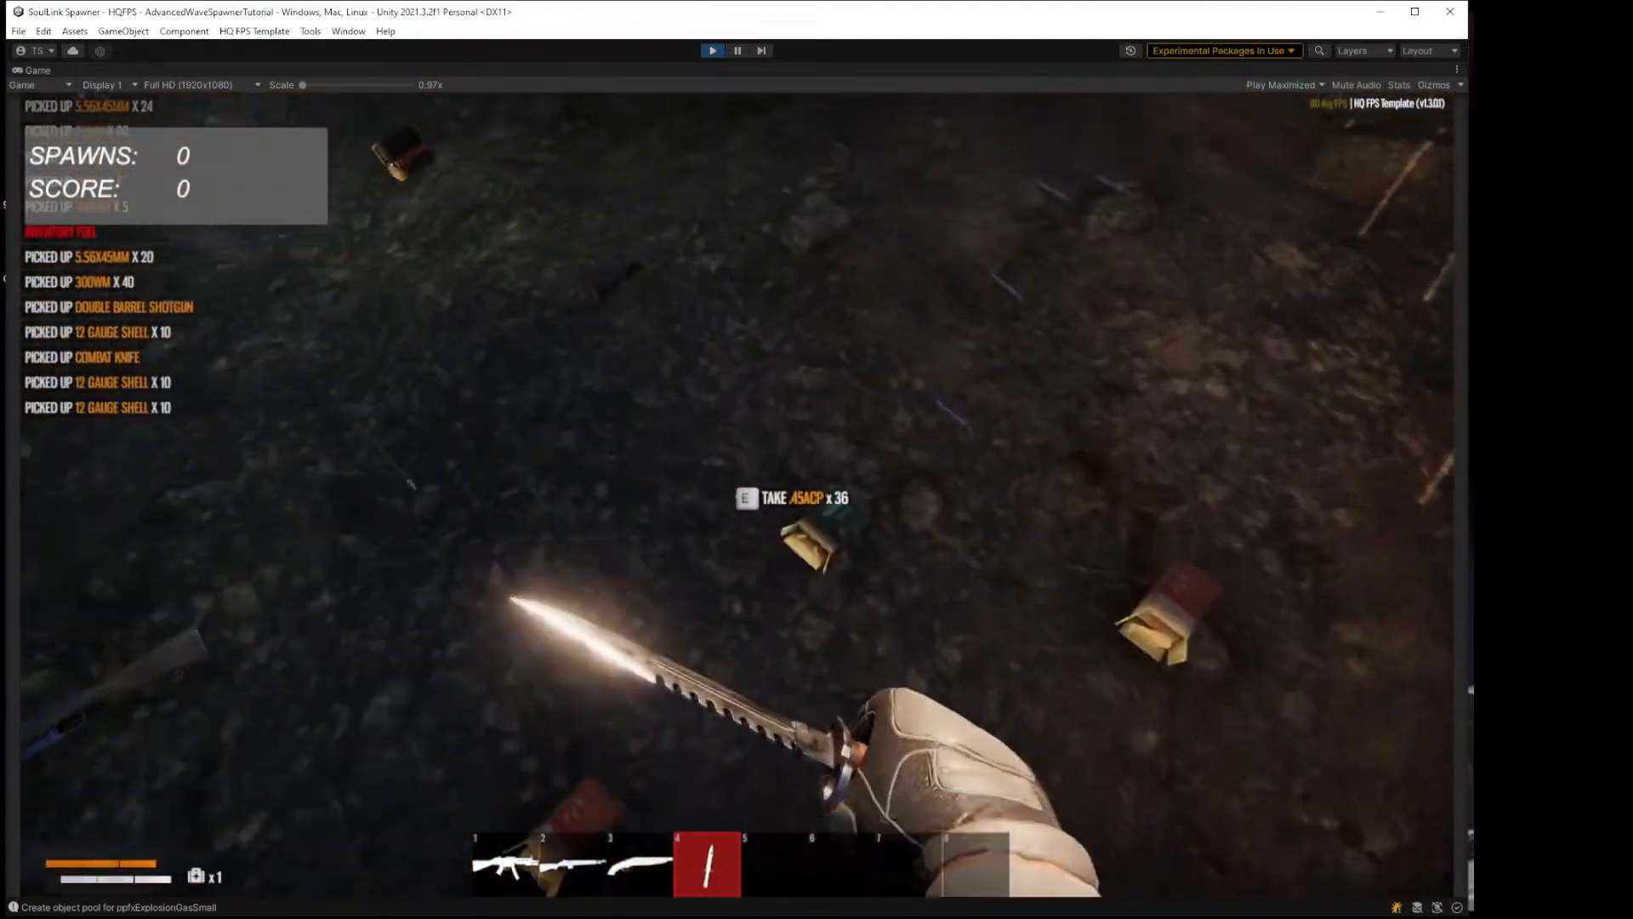
key(e)
key(2)
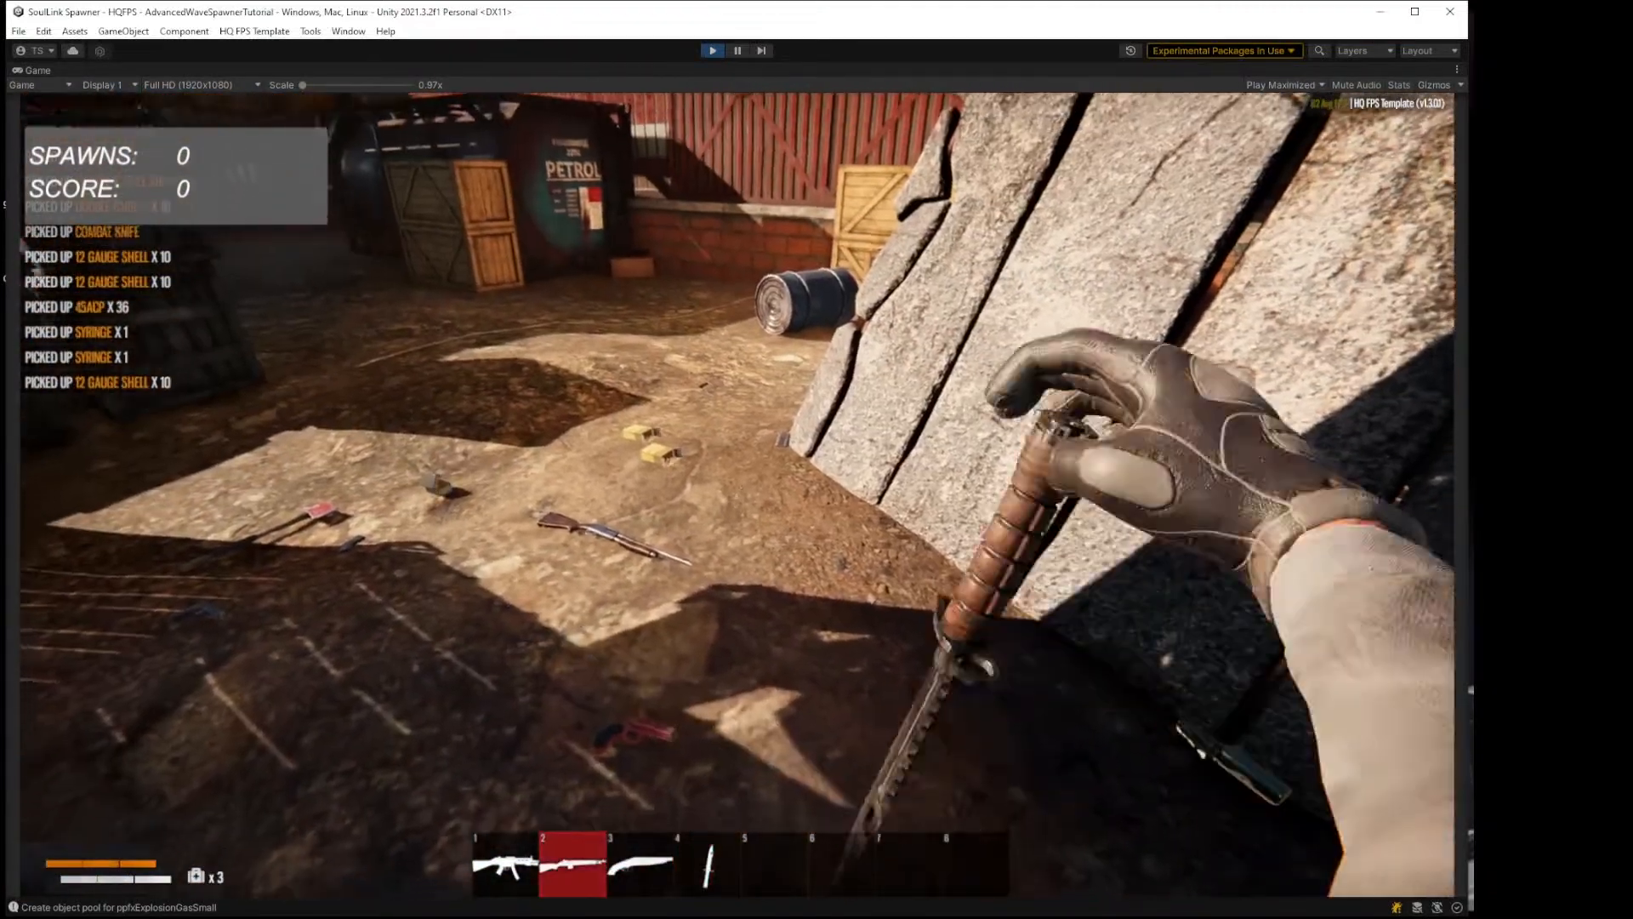
Step: Test the first wave by equipping the gun in the first item slot and shooting the spawned zombies
key(w)
key(3)
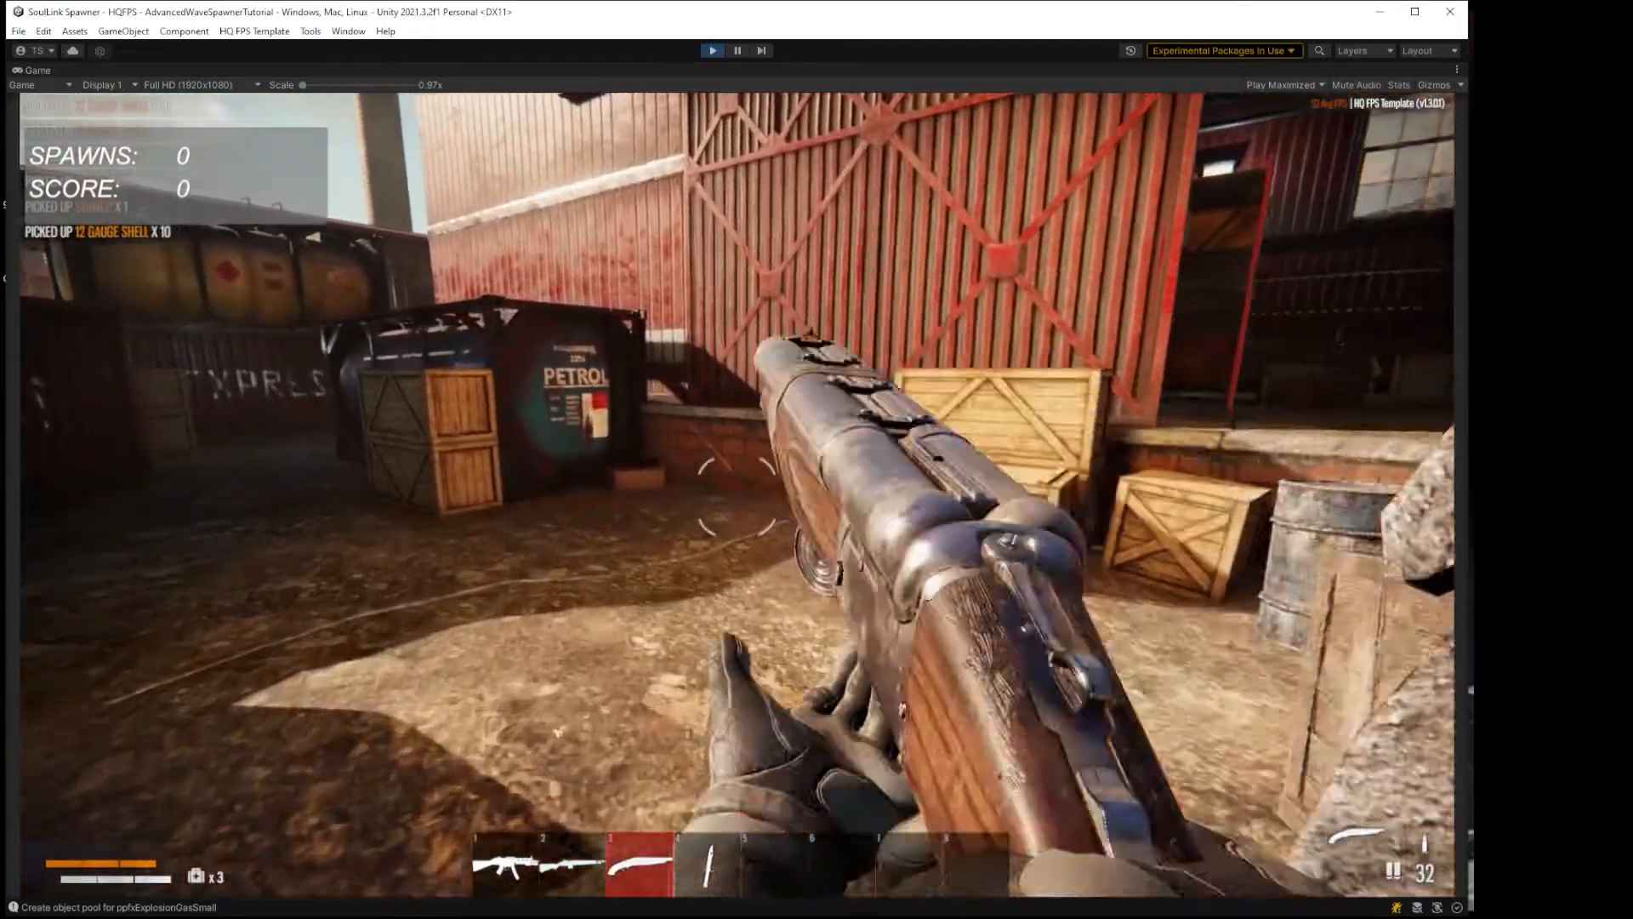
key(2)
key(w)
key(1)
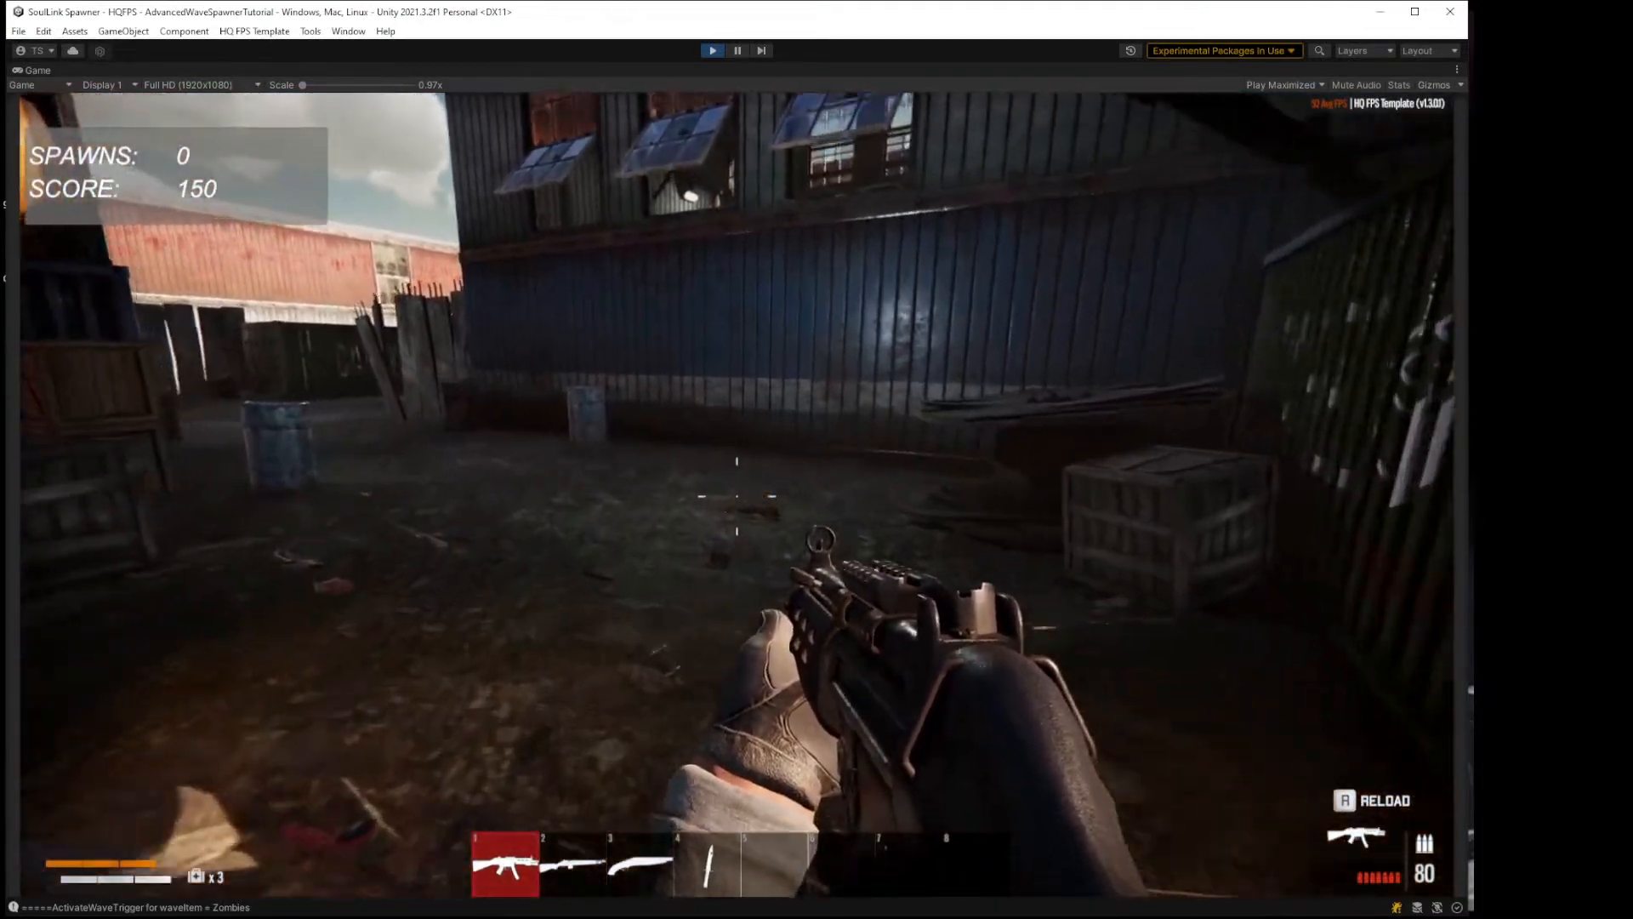
Step: Look around the yard to check for further zombie spawns after the wave, and stop play mode
key(w)
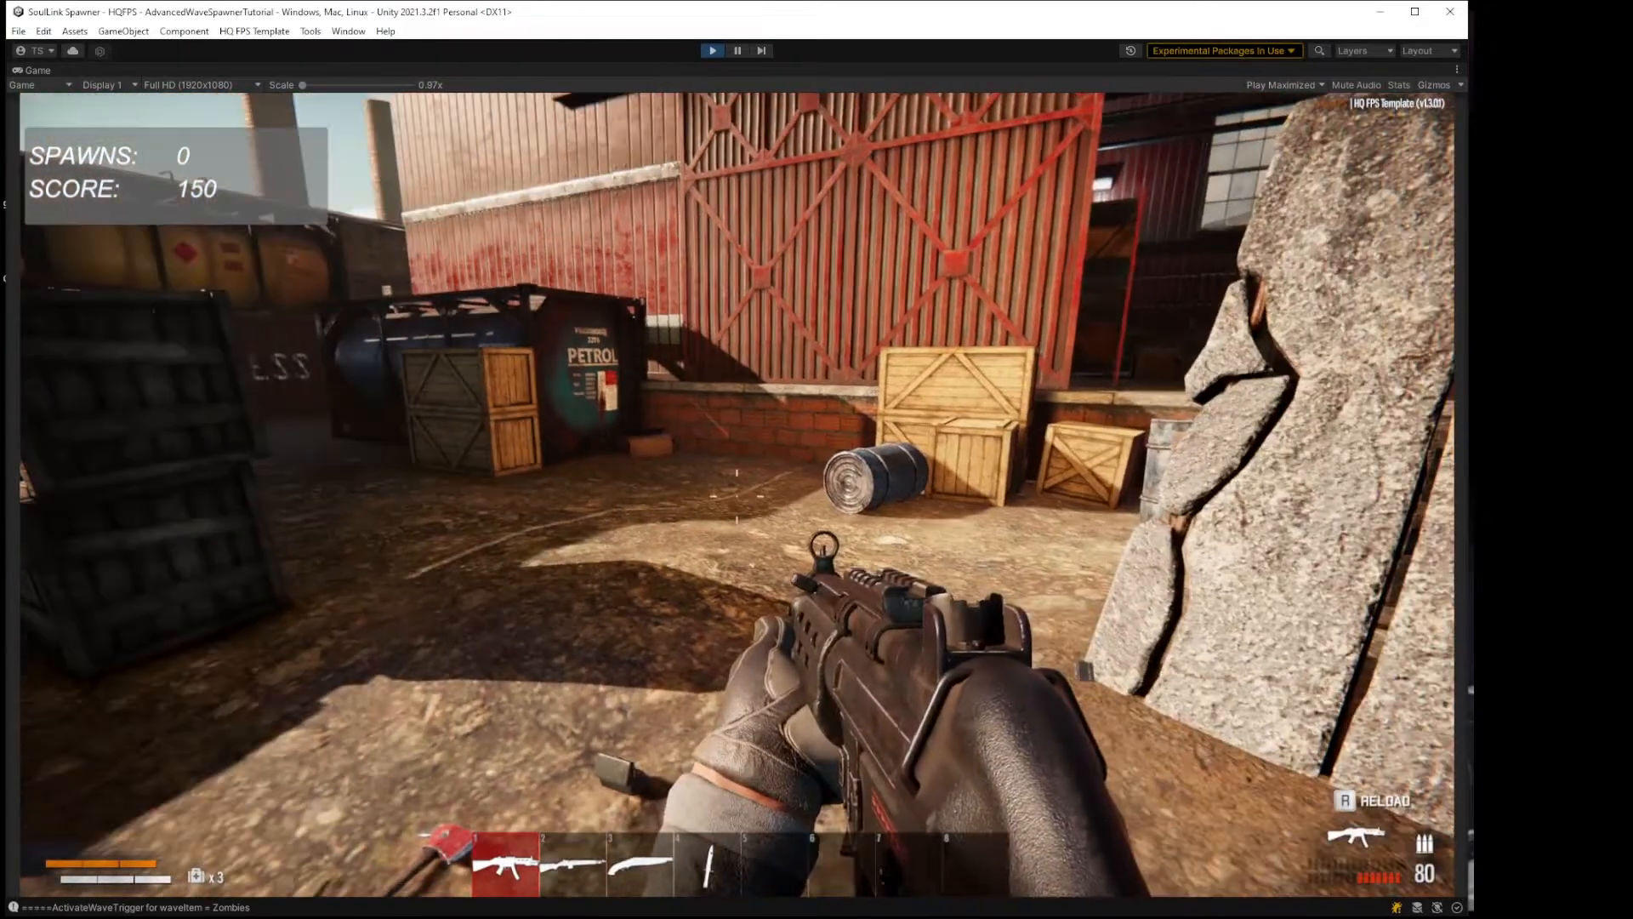
key(a)
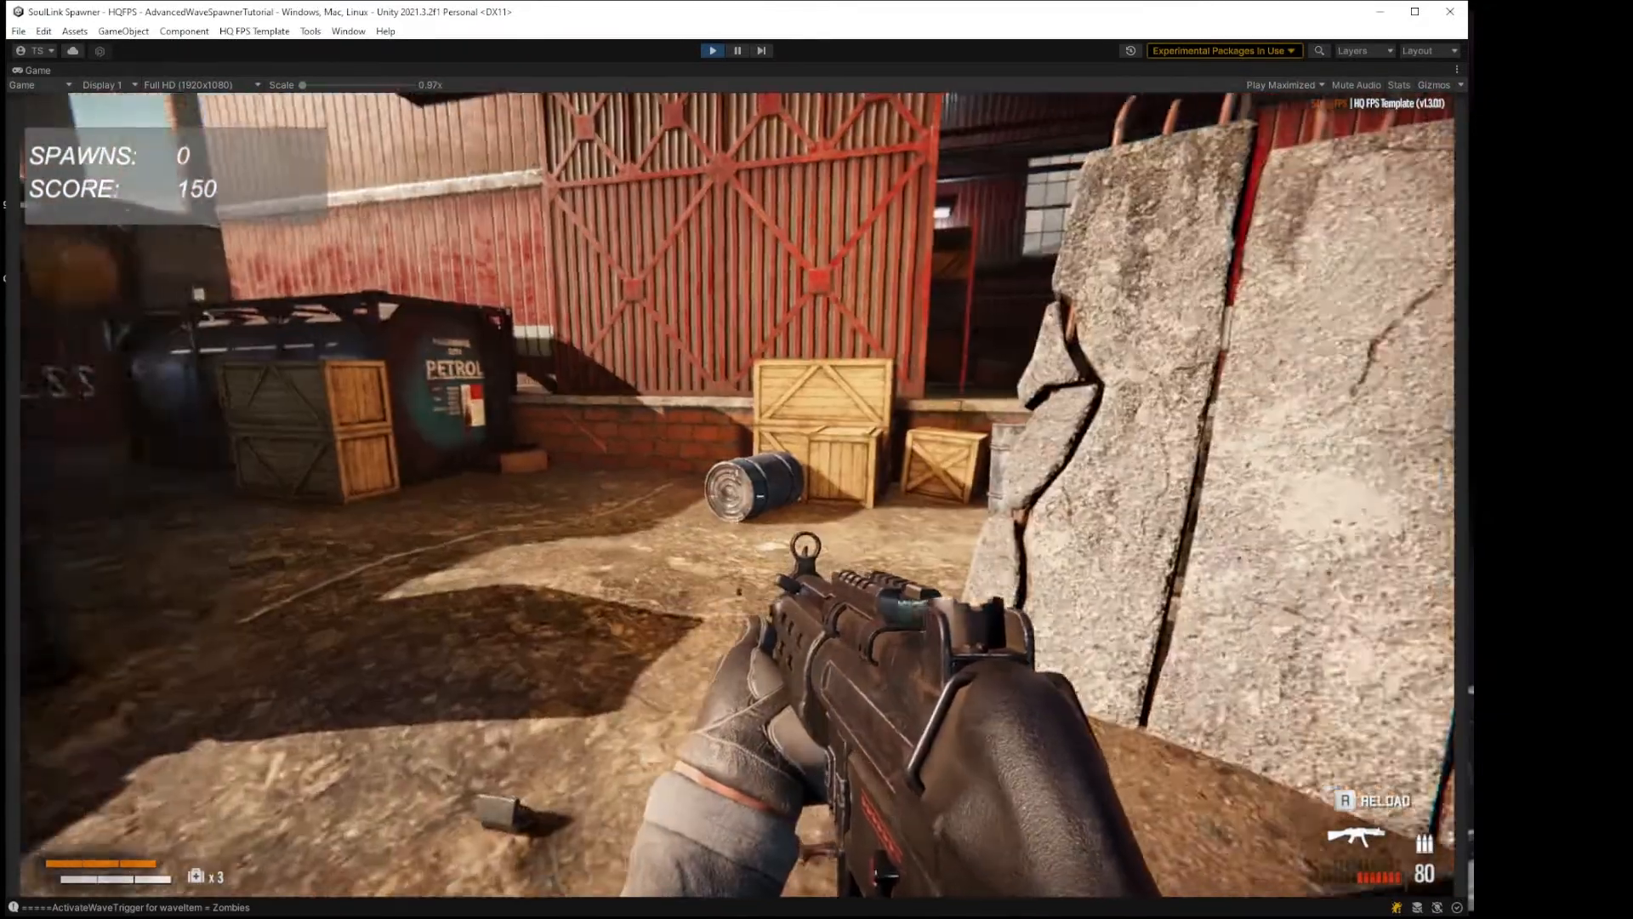
key(w)
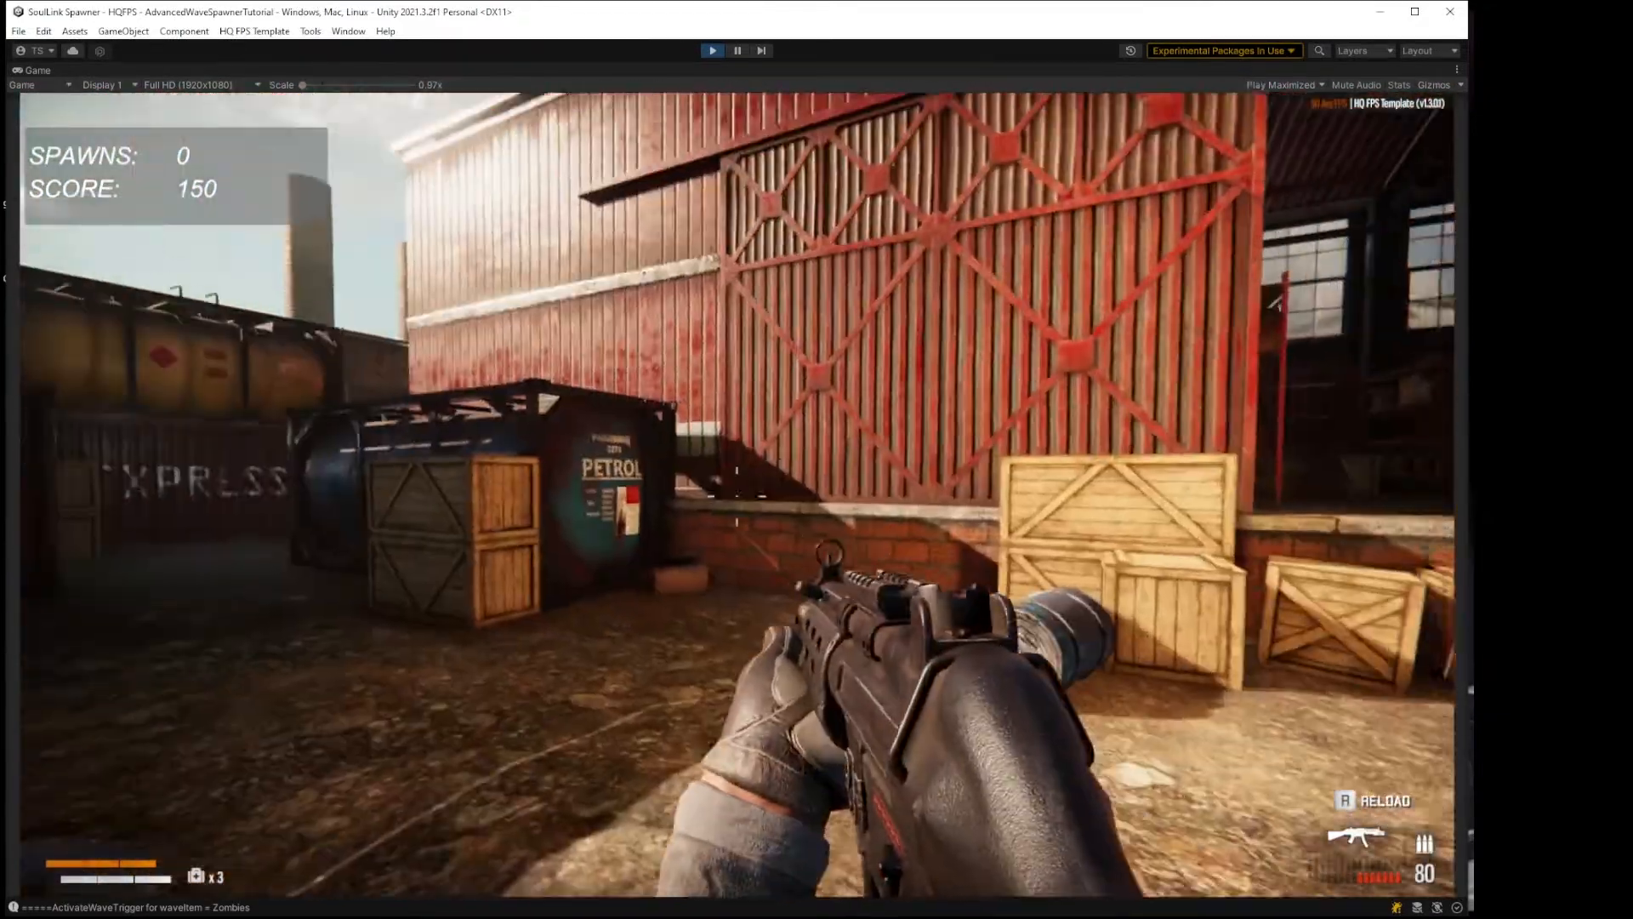
key(w)
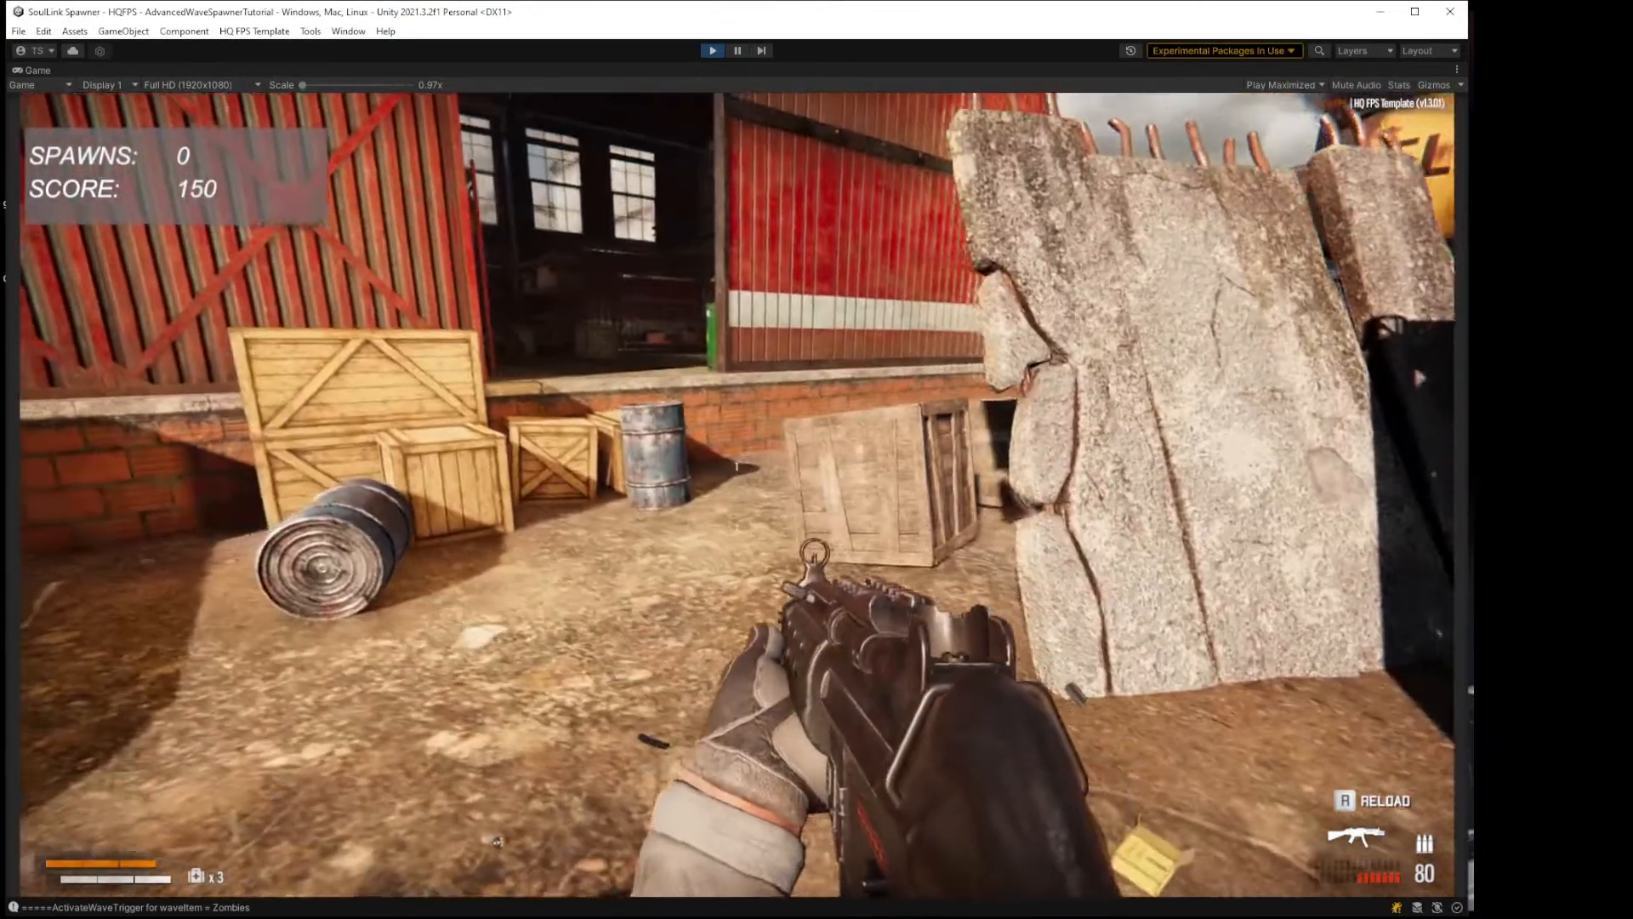
key(w)
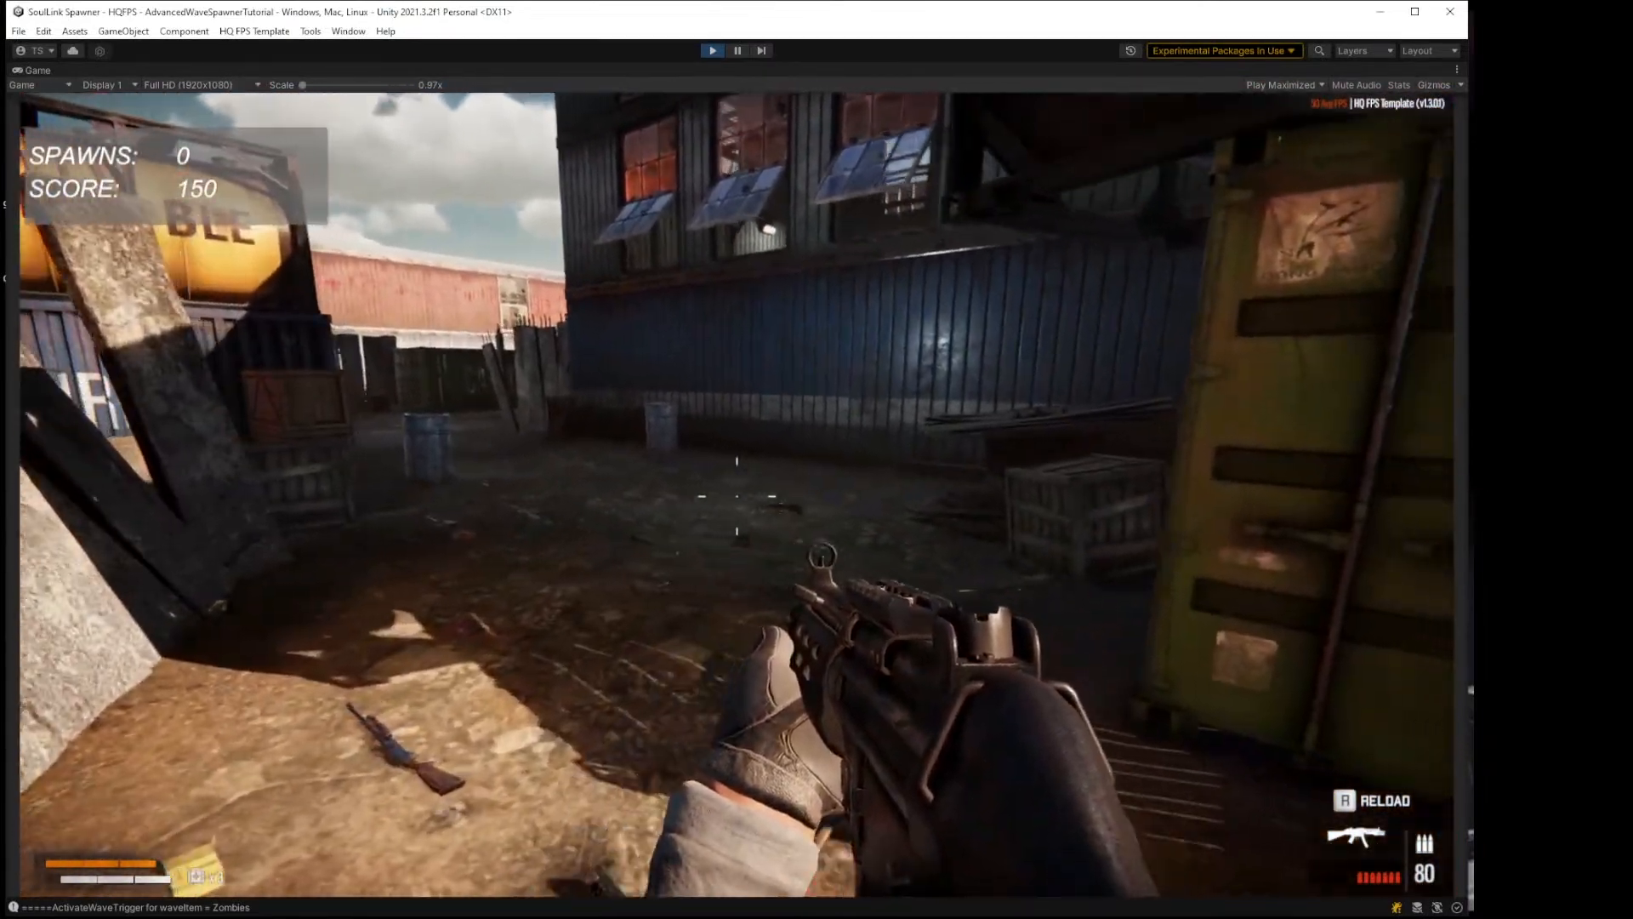
key(s)
key(w)
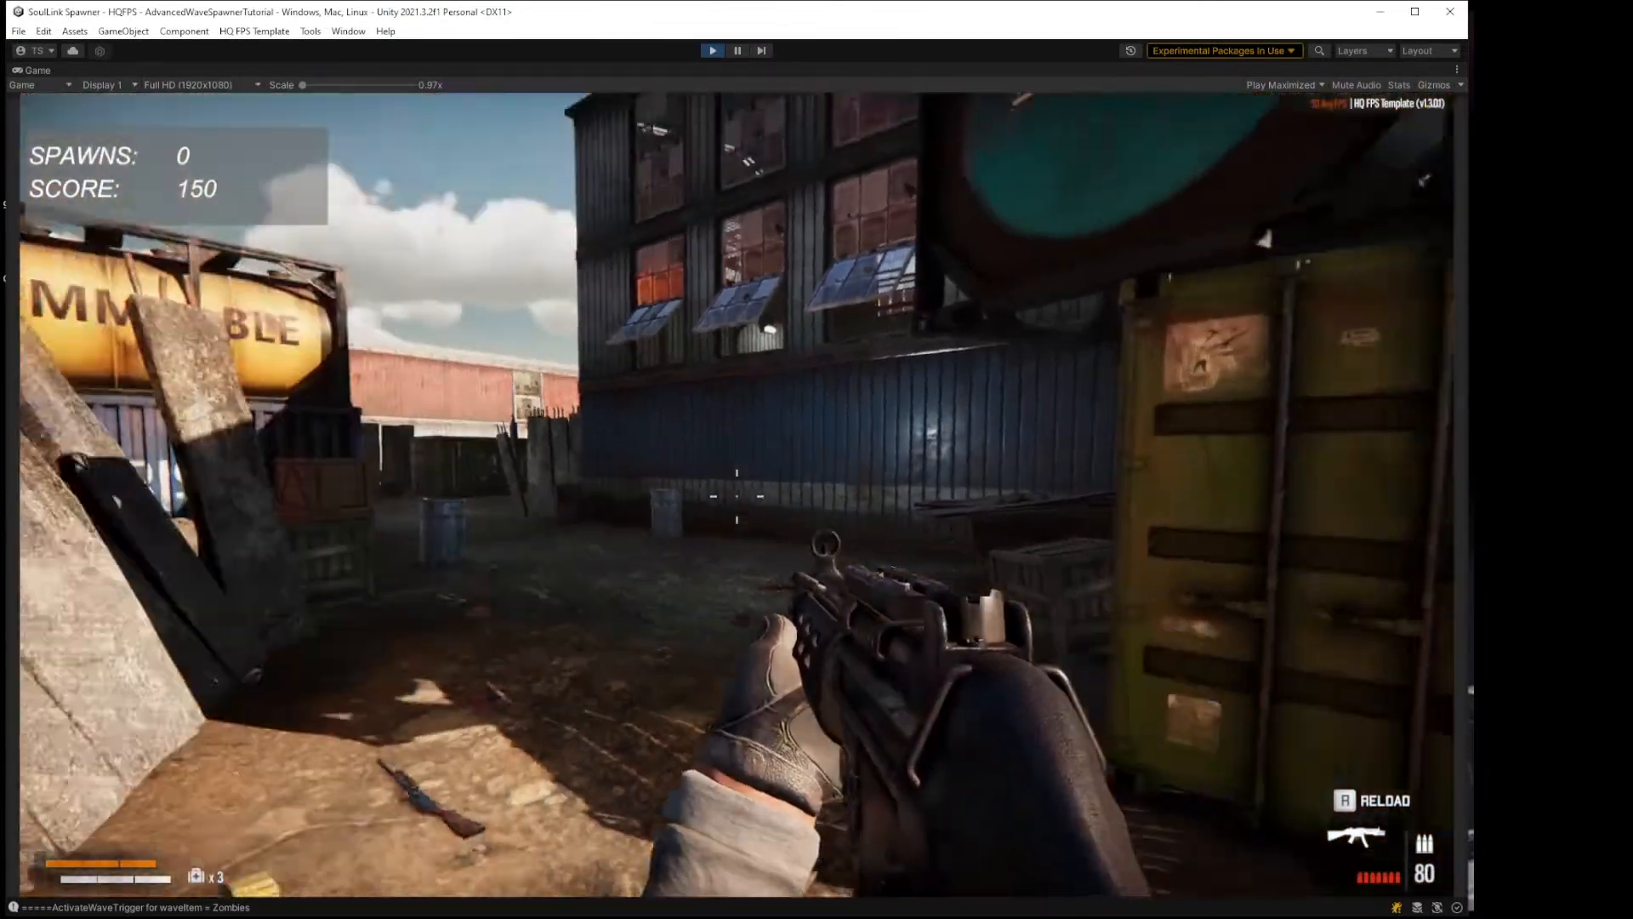
key(w)
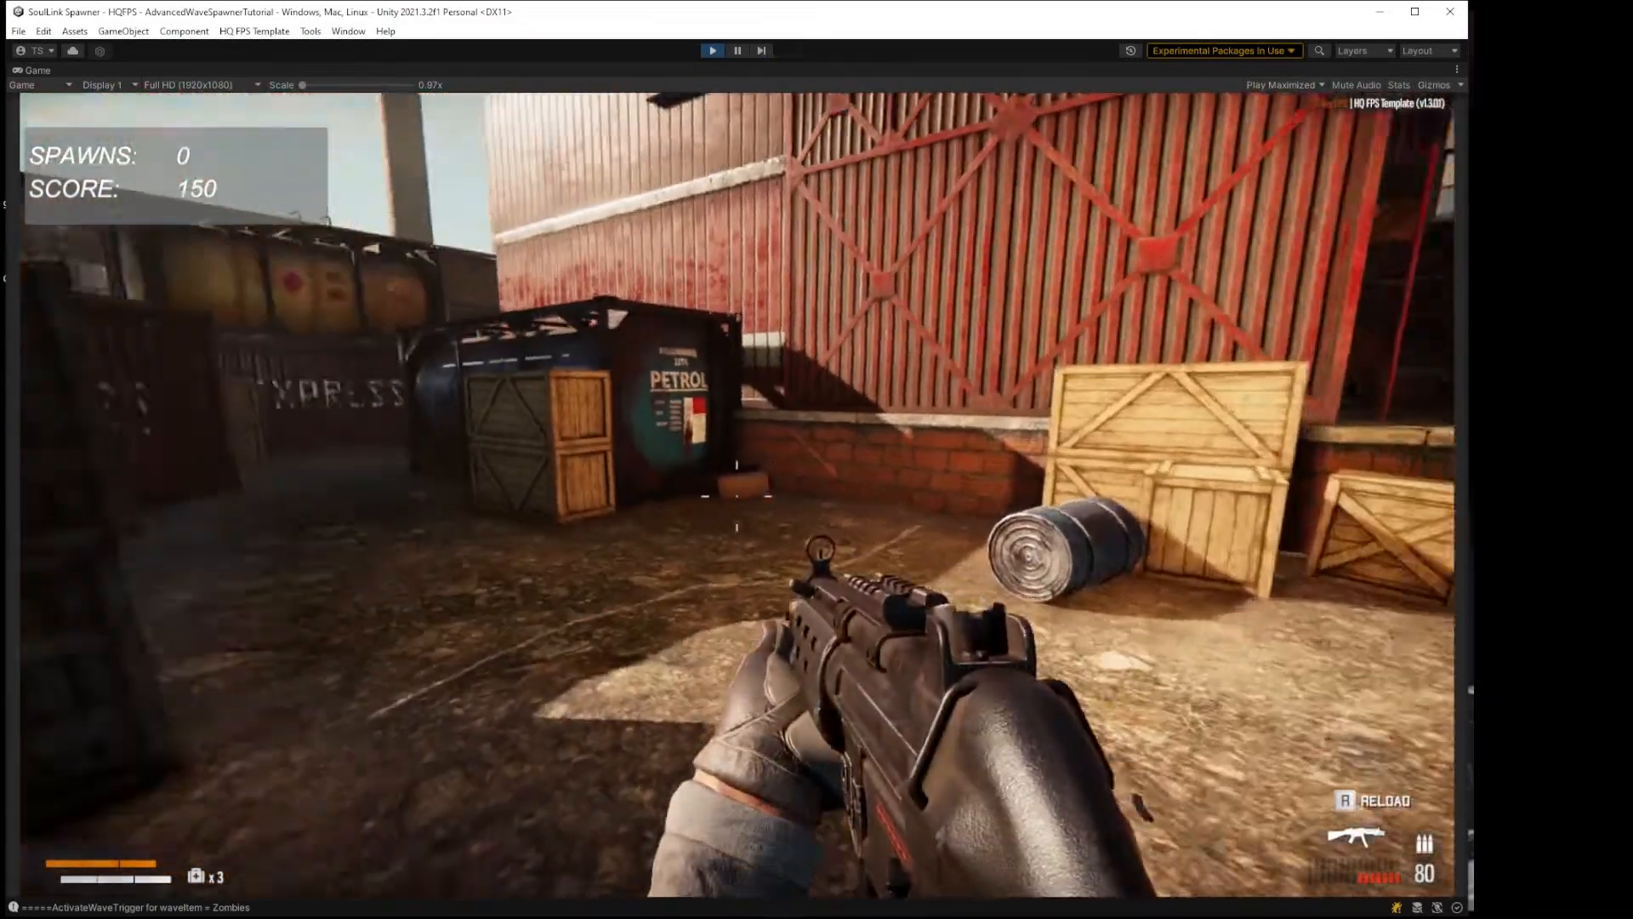
key(Escape)
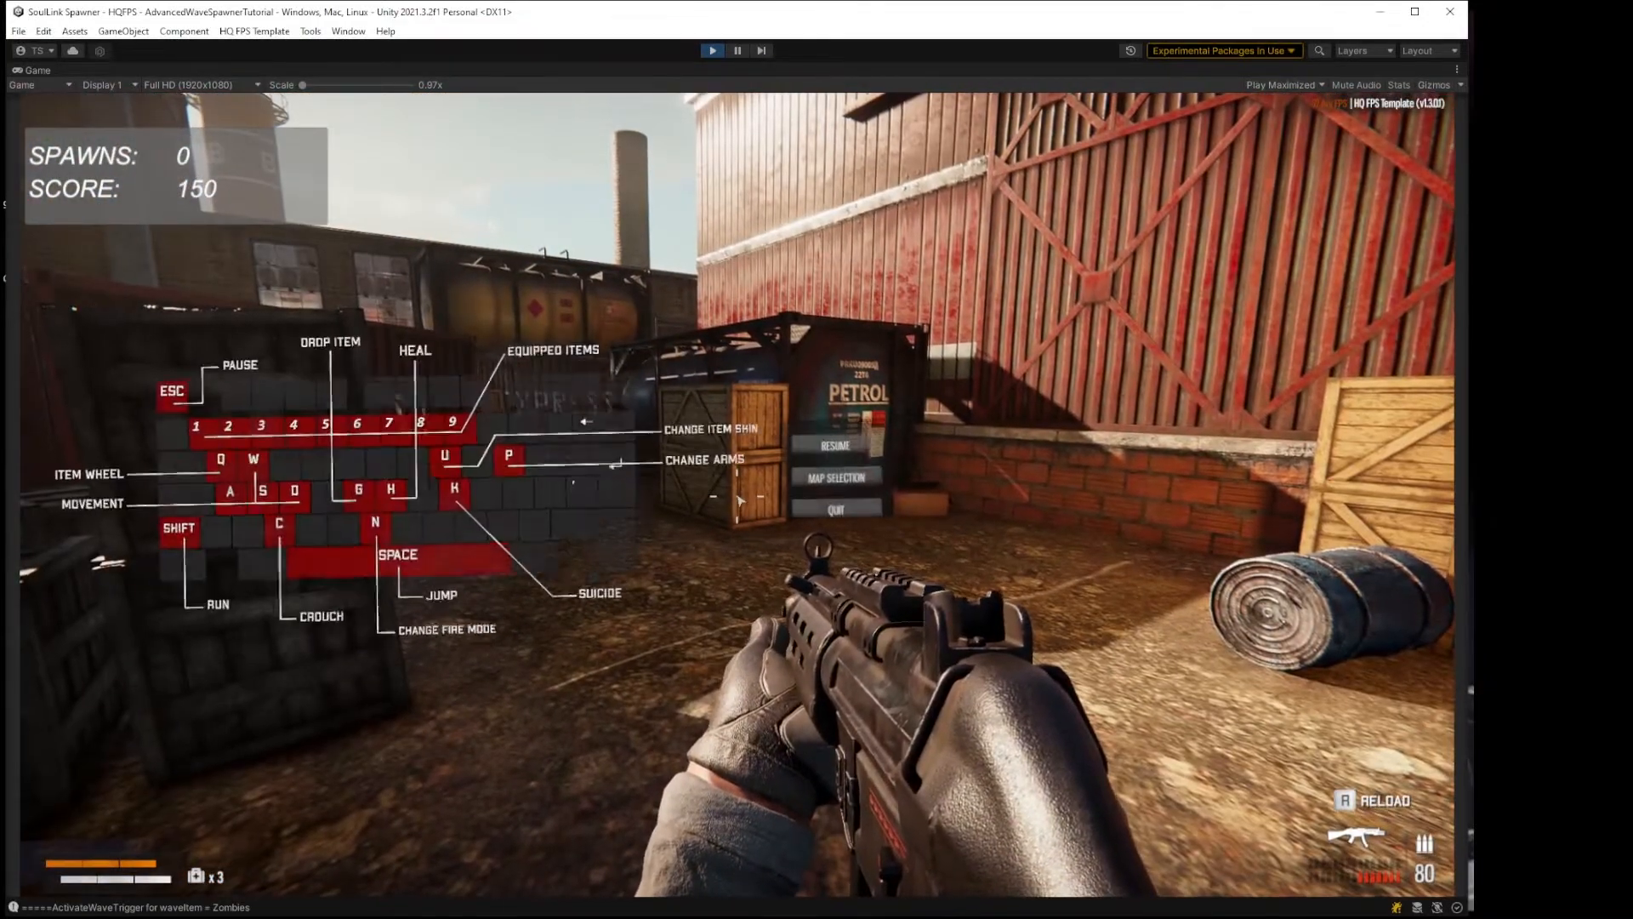
click(713, 50)
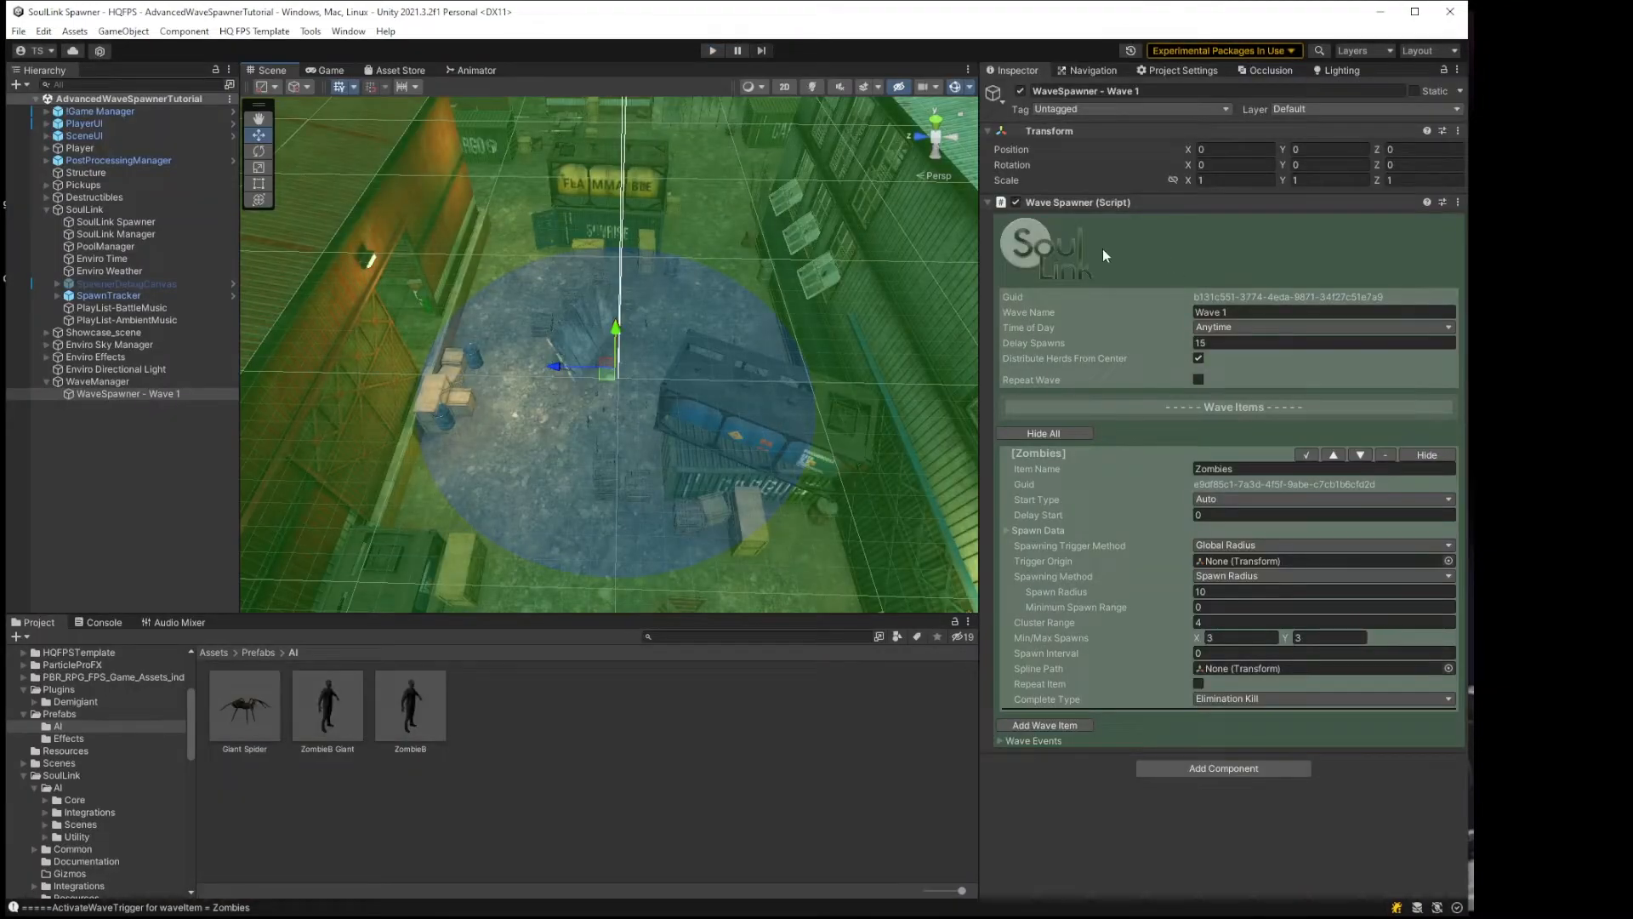
Step: Enable Repeat Wave on Wave 1 with the User Defined repeat type and 1 repeat, and save the scene
click(1199, 380)
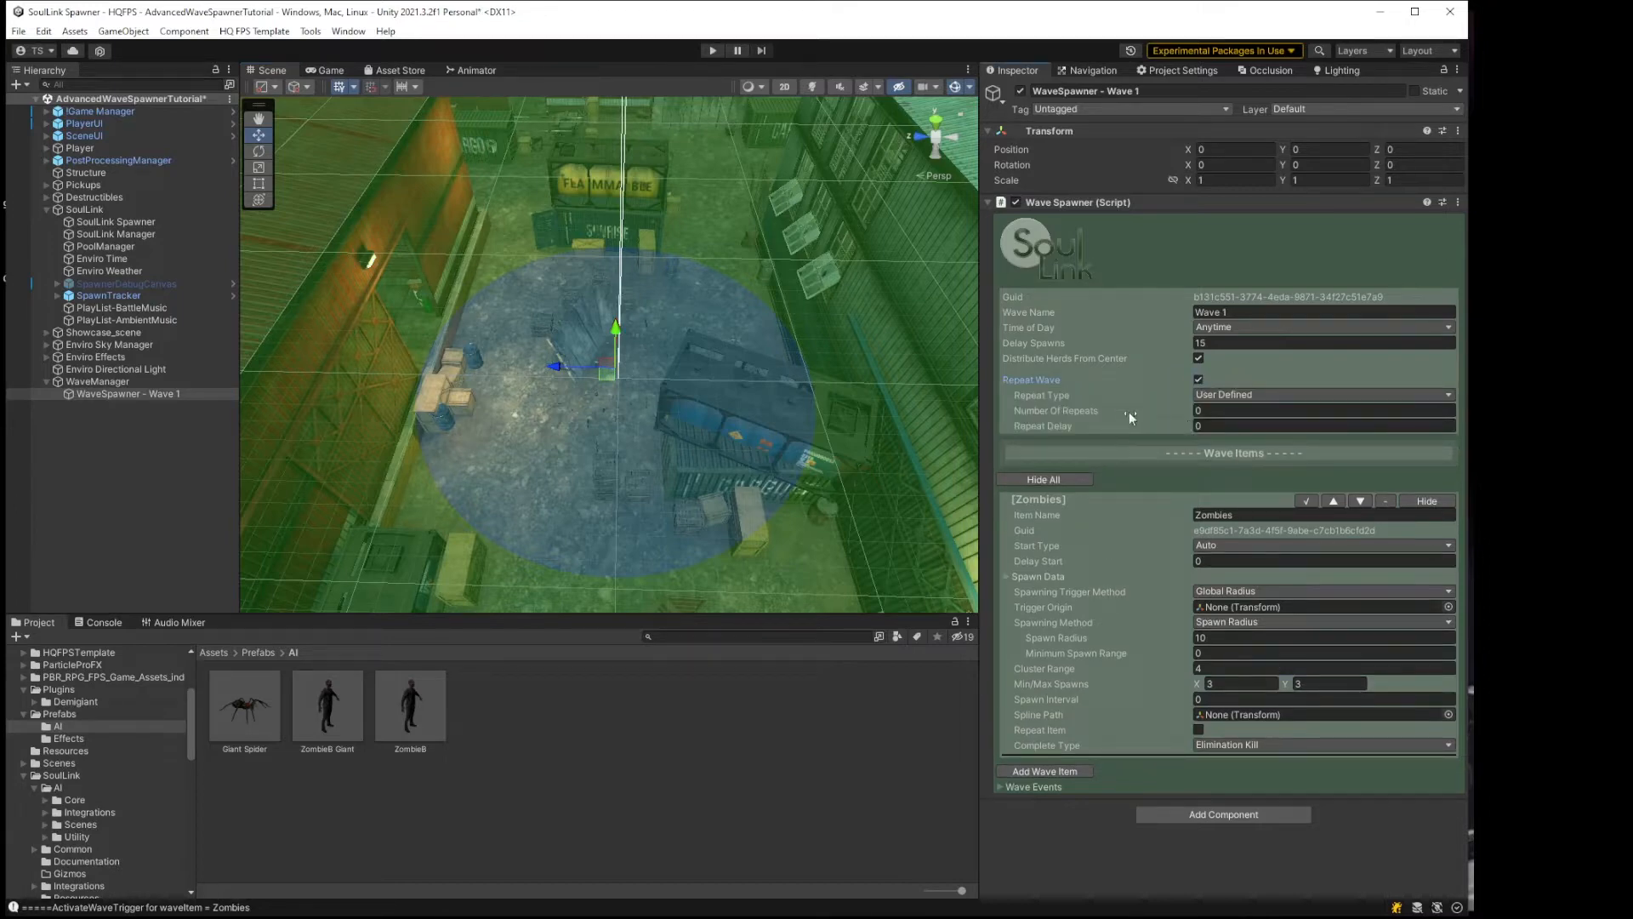
click(1248, 396)
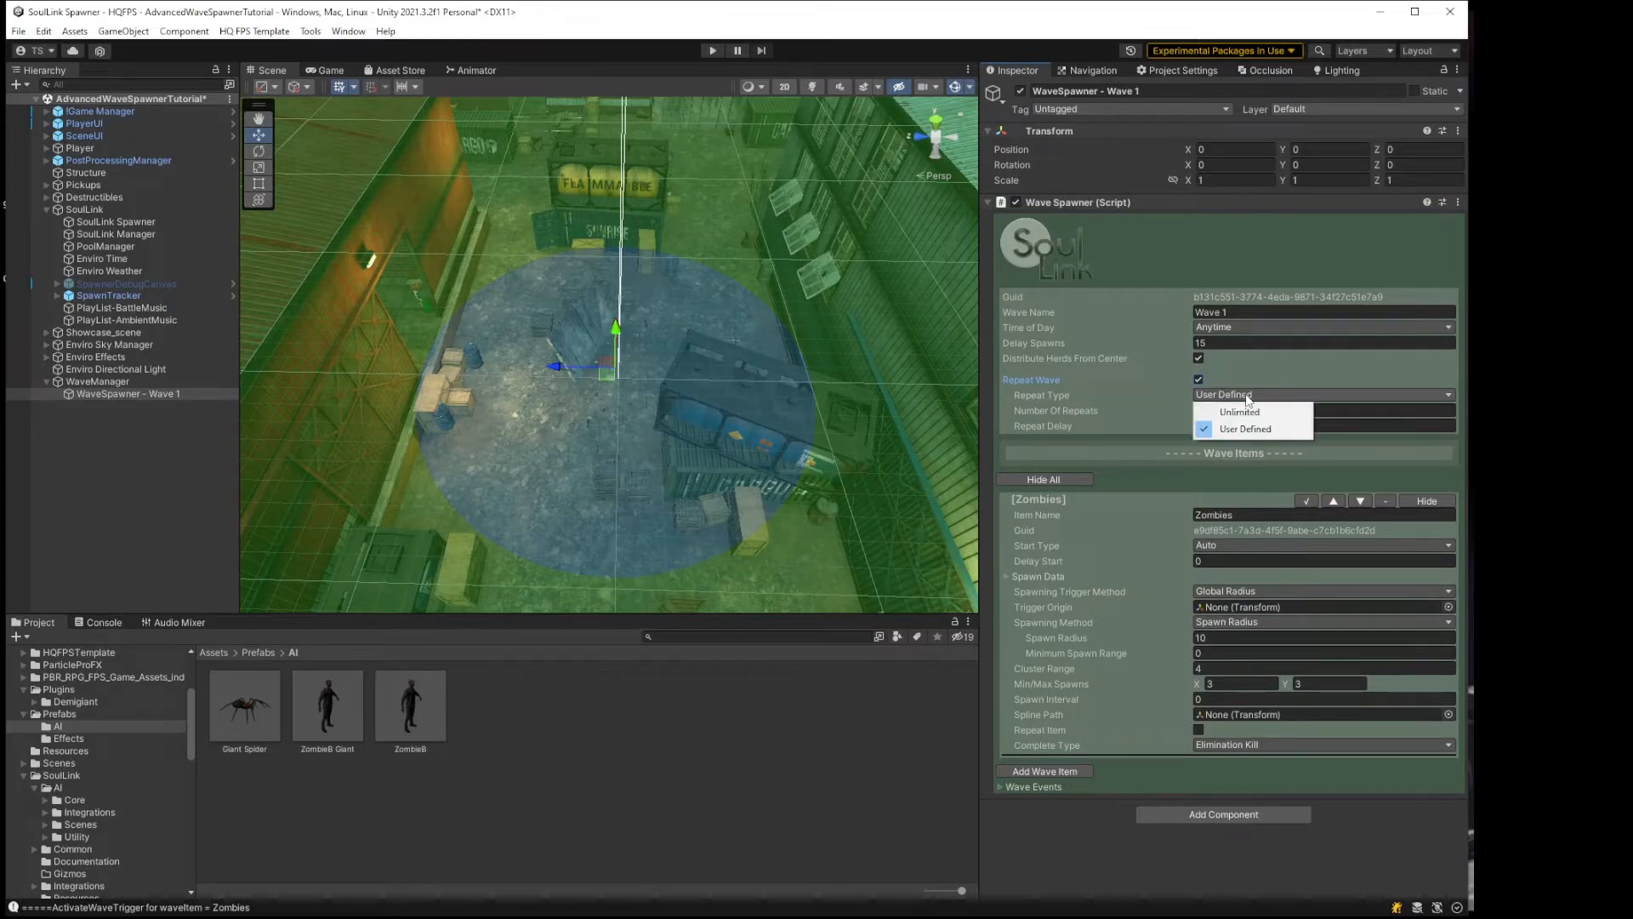
click(1240, 429)
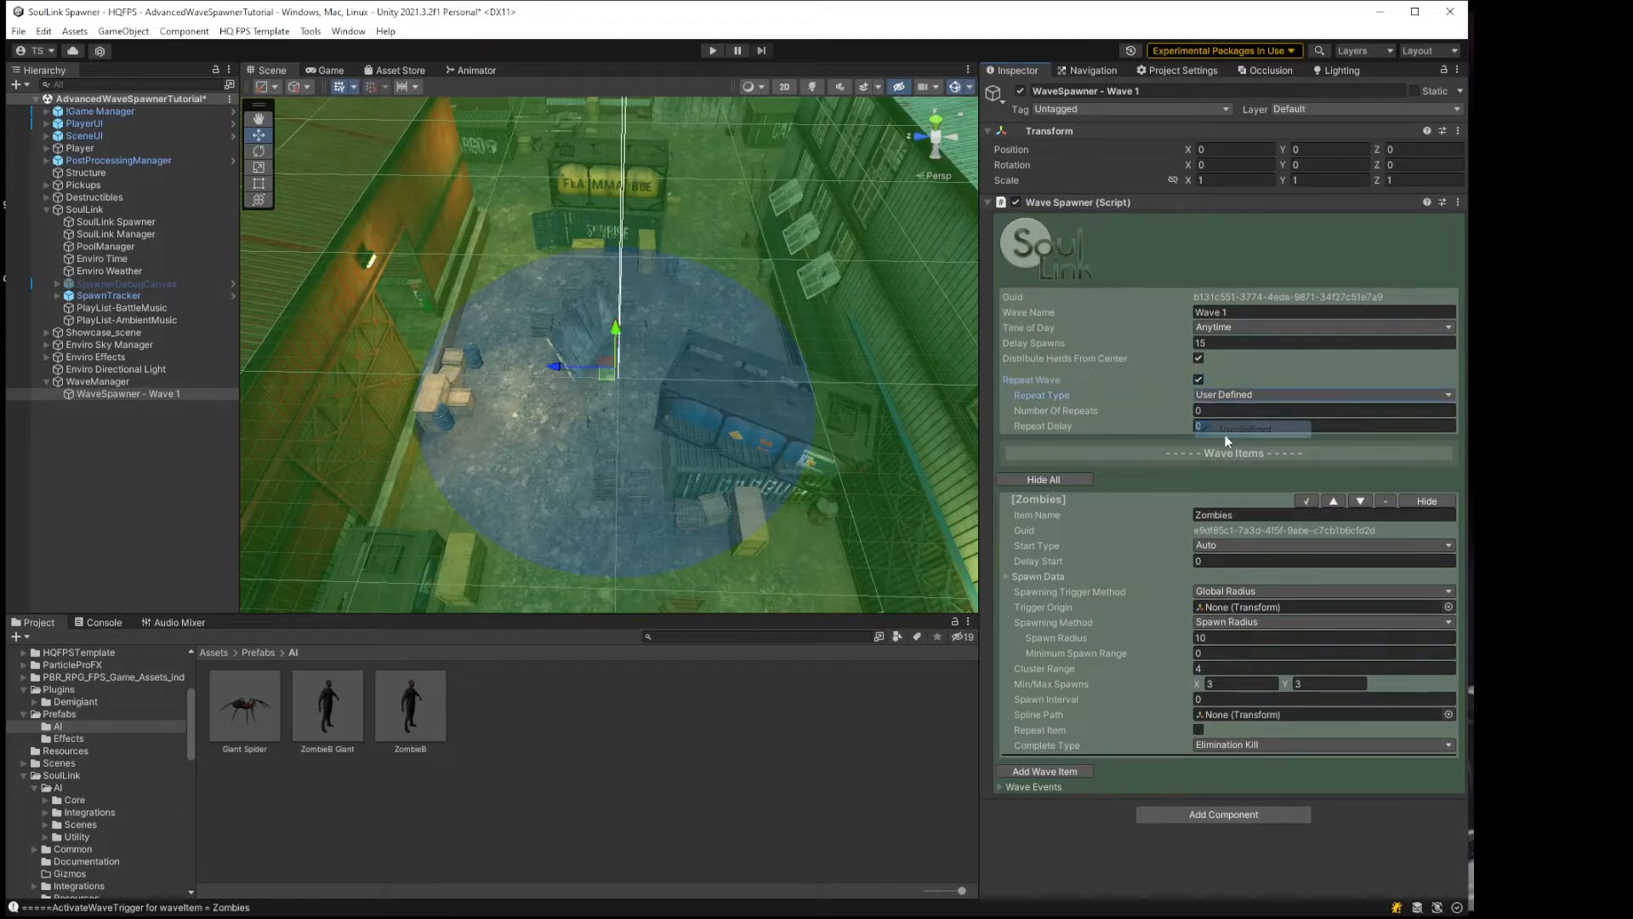
click(1217, 413)
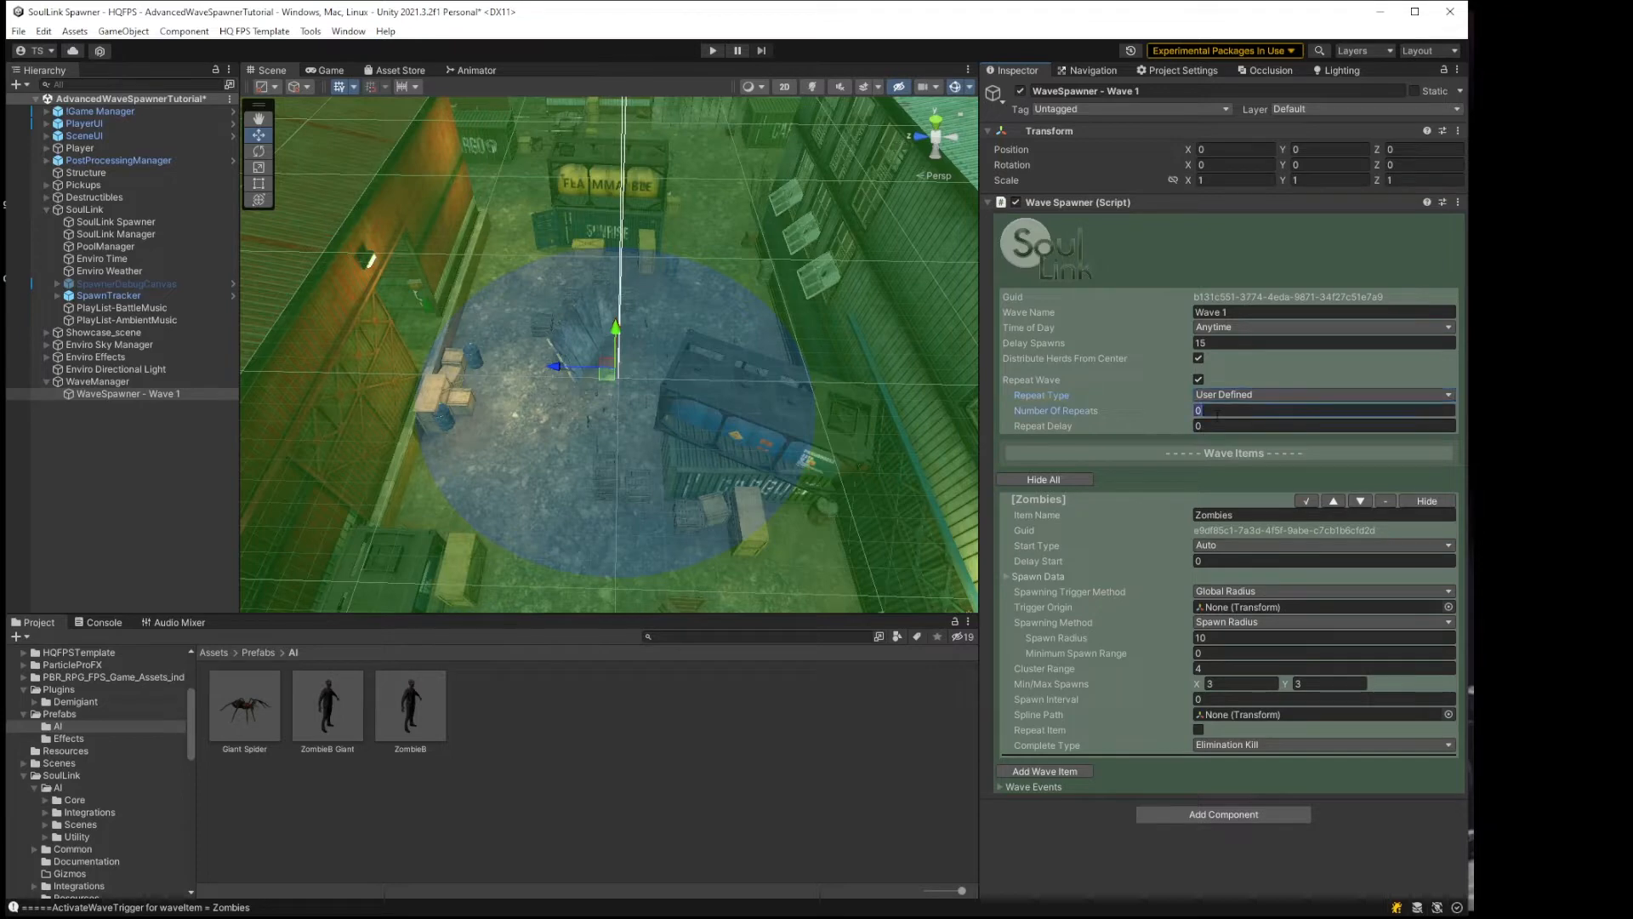
text(1)
key(Tab)
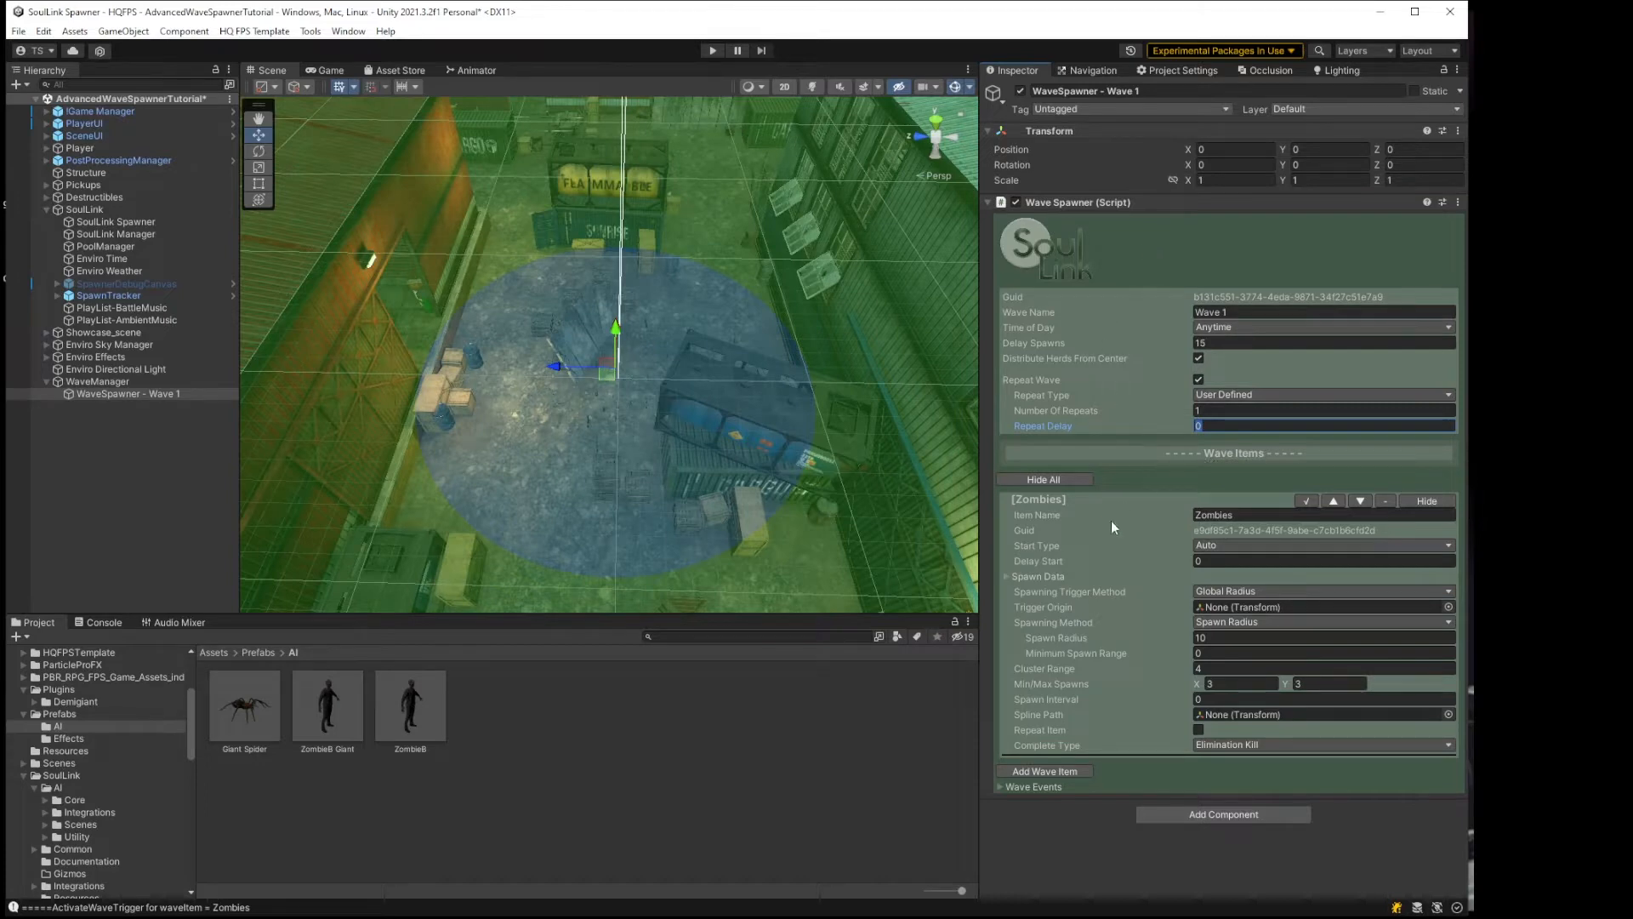
key(ctrl+s)
Step: Start play mode and gather the guns, combat knife, ammunition and syringe scattered around the starting area
click(712, 50)
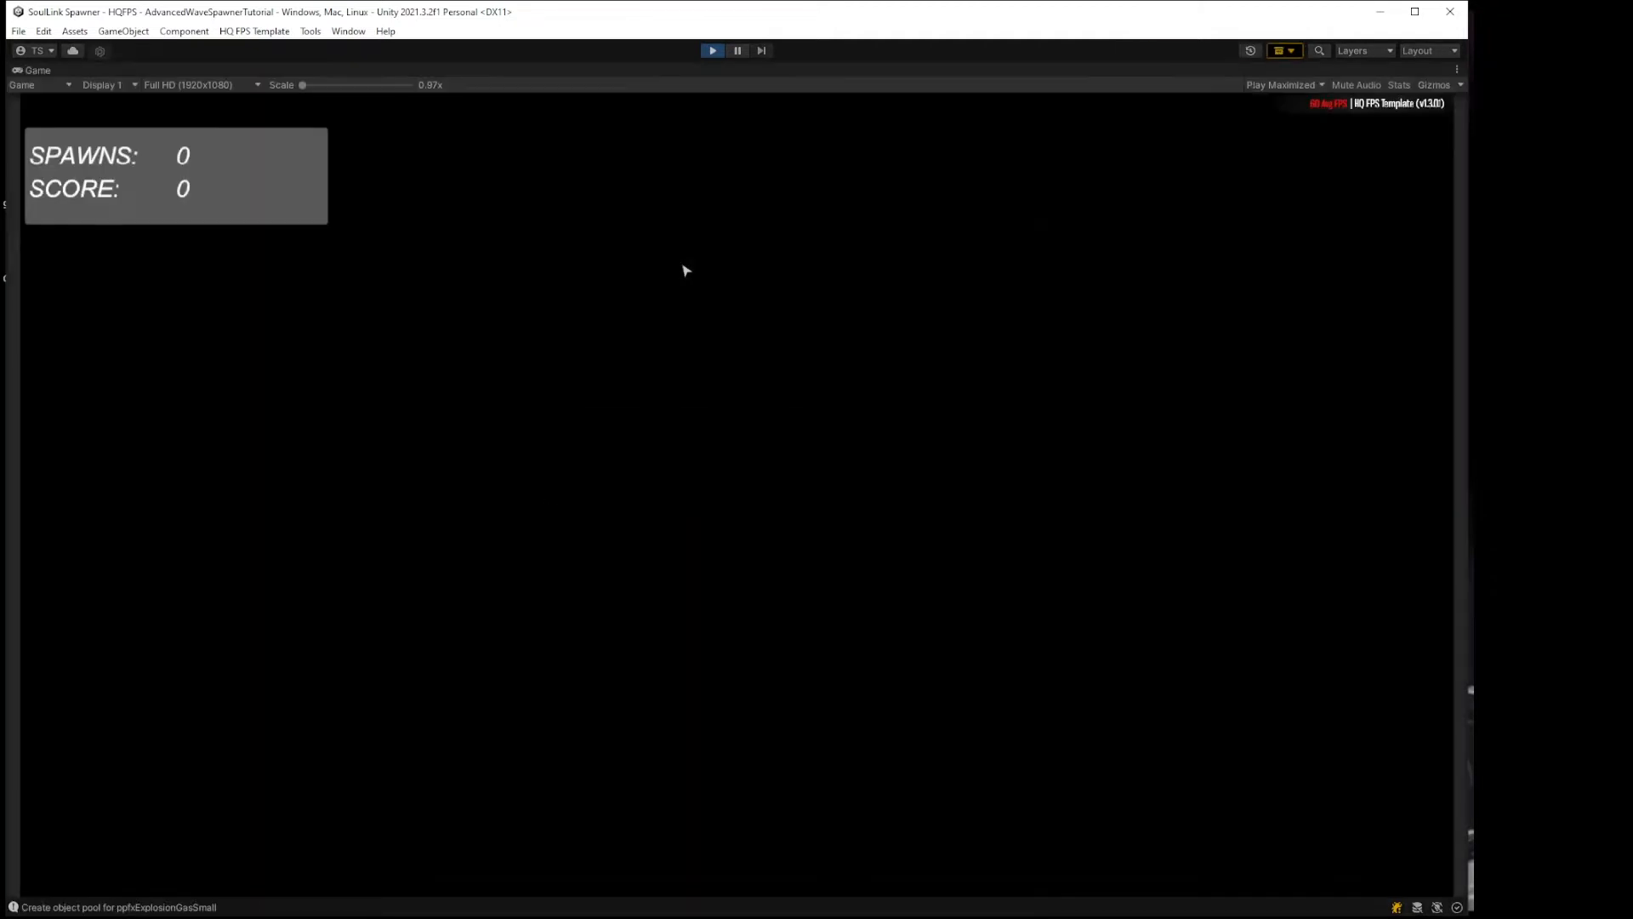
key(w)
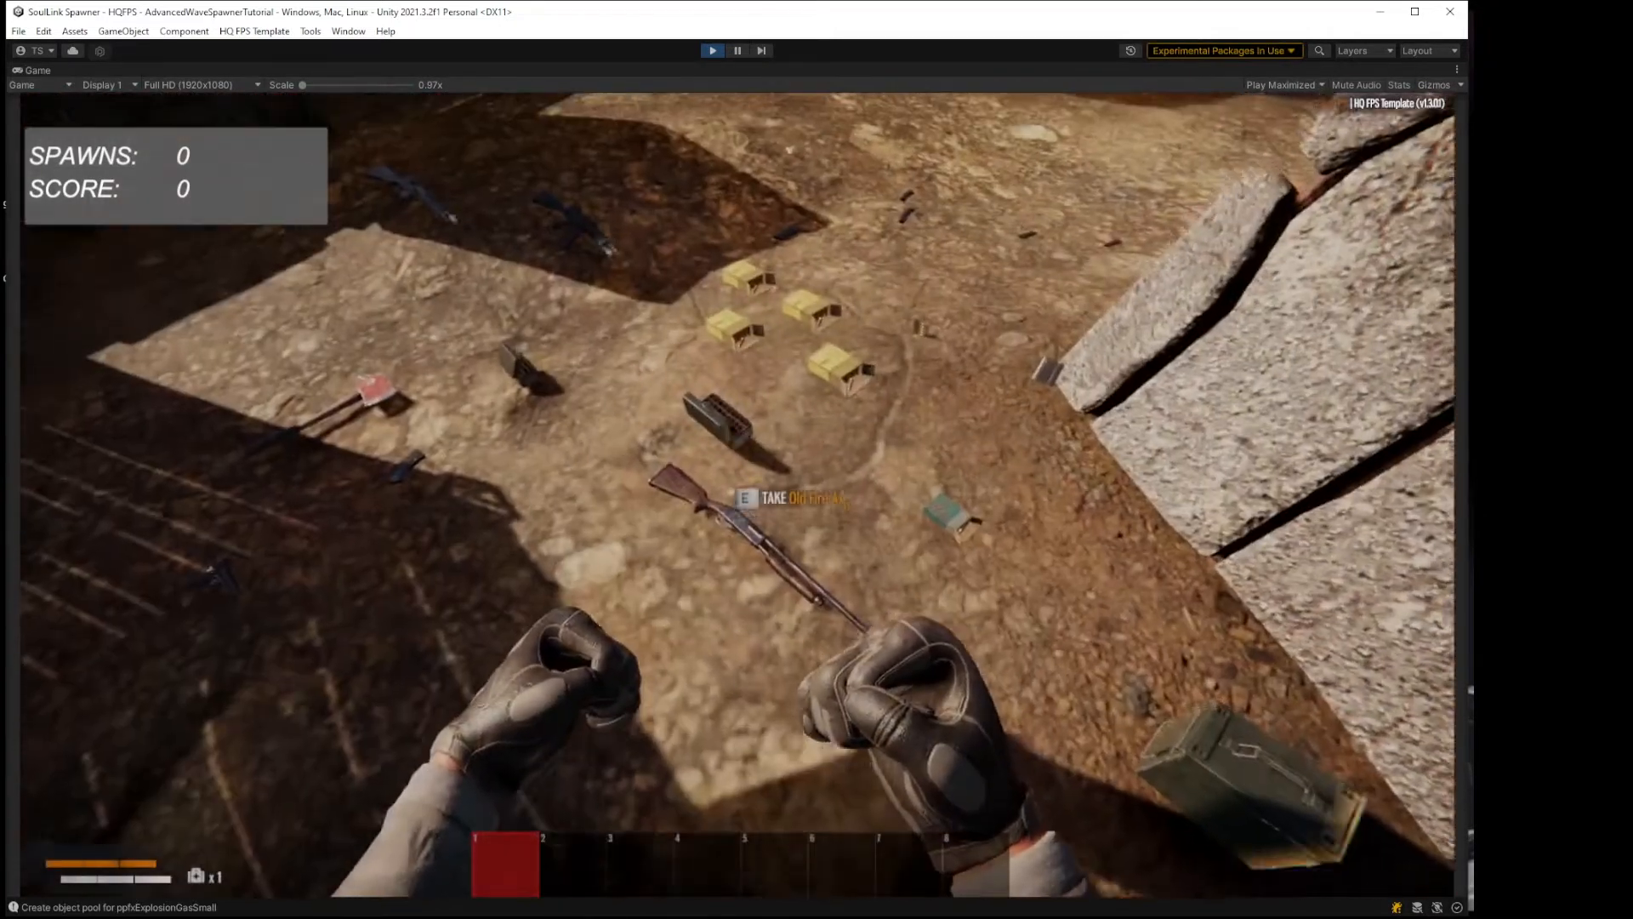
key(e)
key(e)
key(e)
key(w)
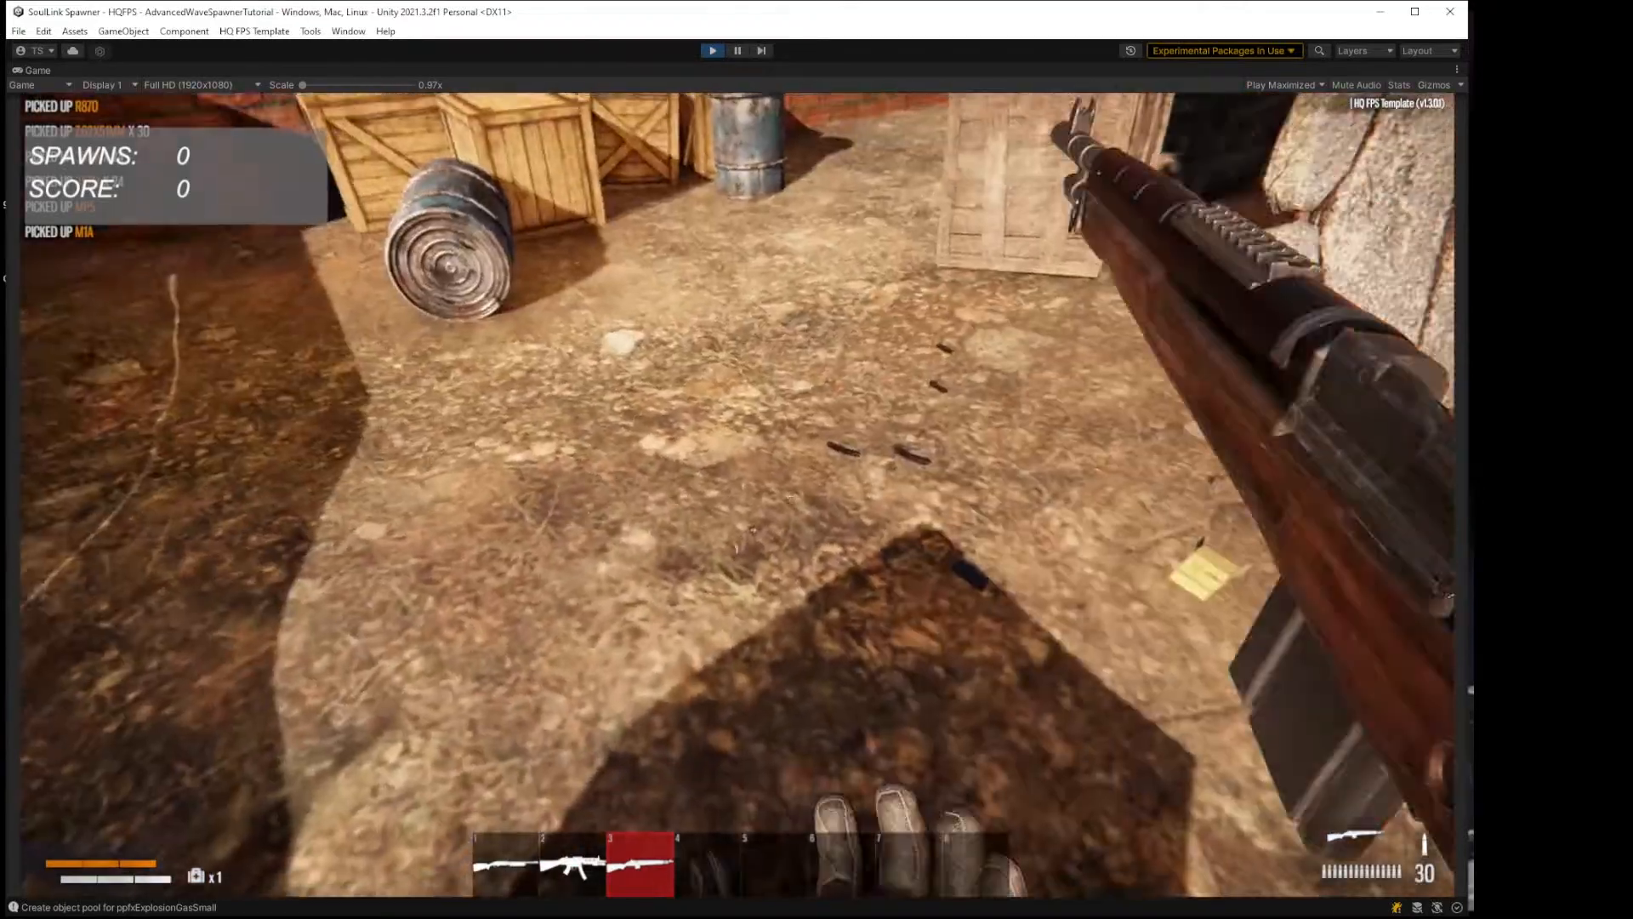
key(e)
key(e)
key(e)
key(e)
key(w)
key(e)
key(e)
key(e)
key(e)
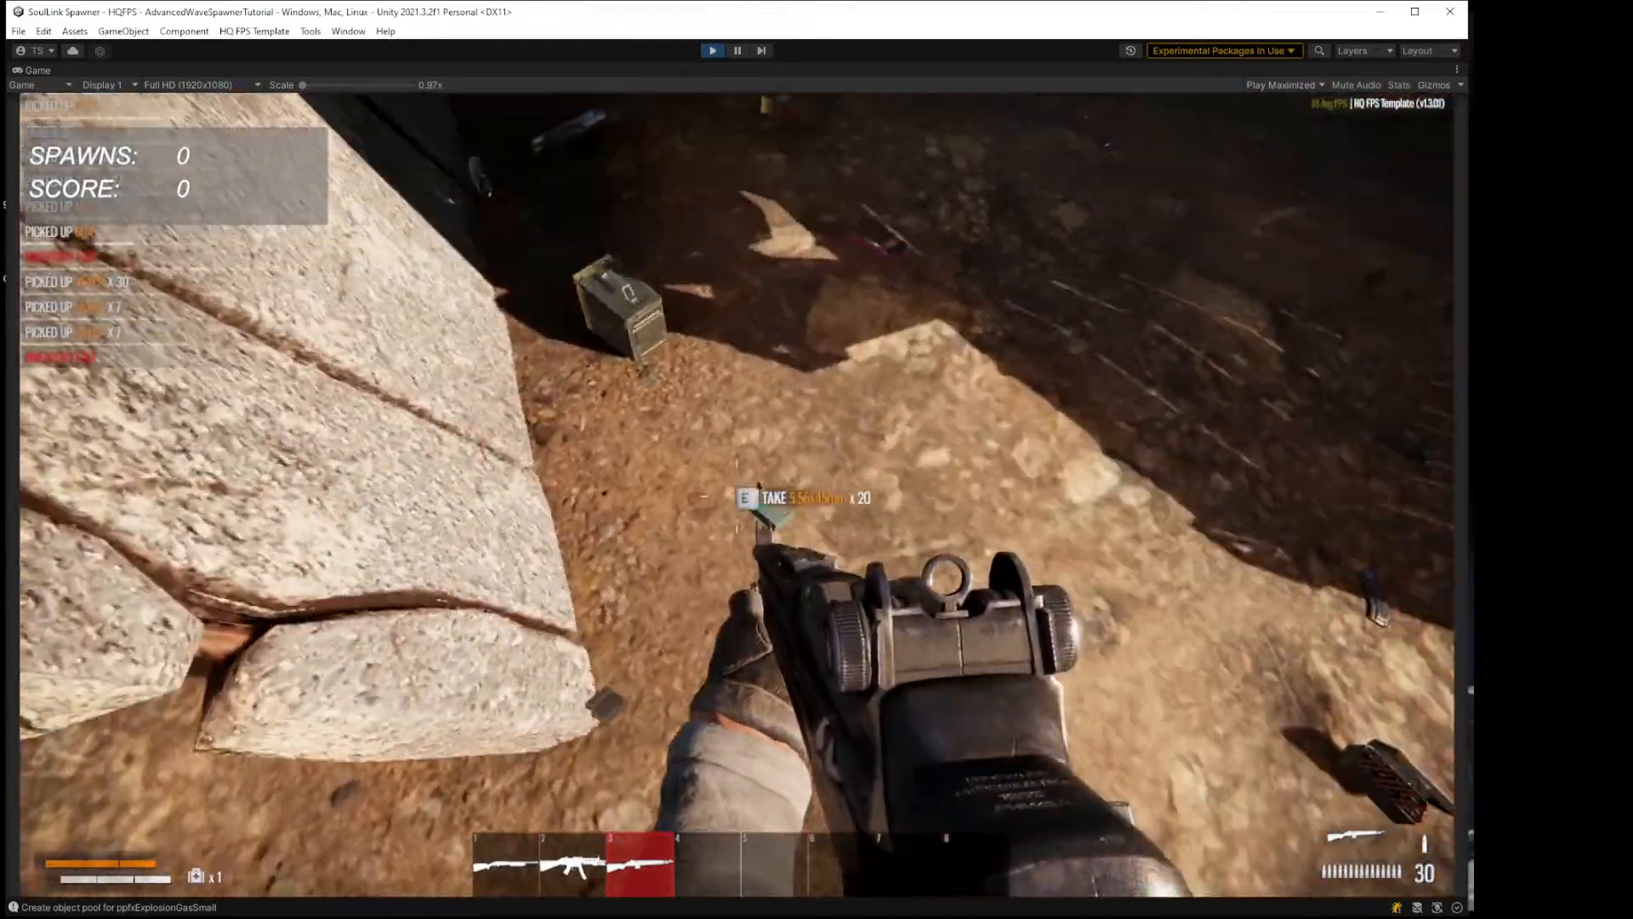
key(e)
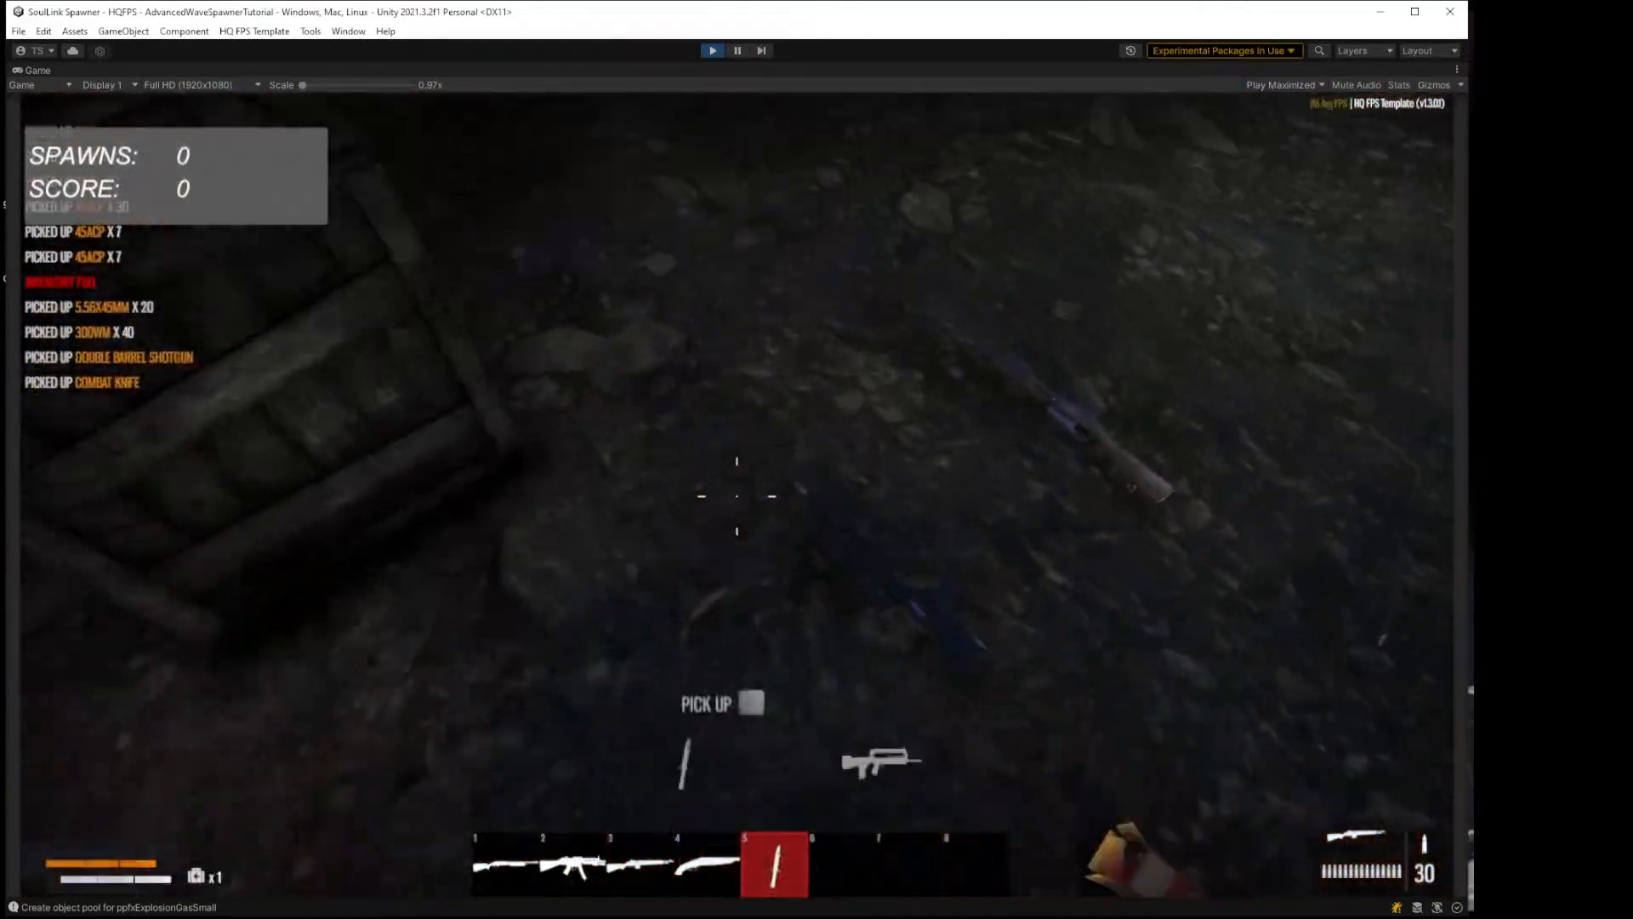
key(e)
key(e)
key(e)
key(e)
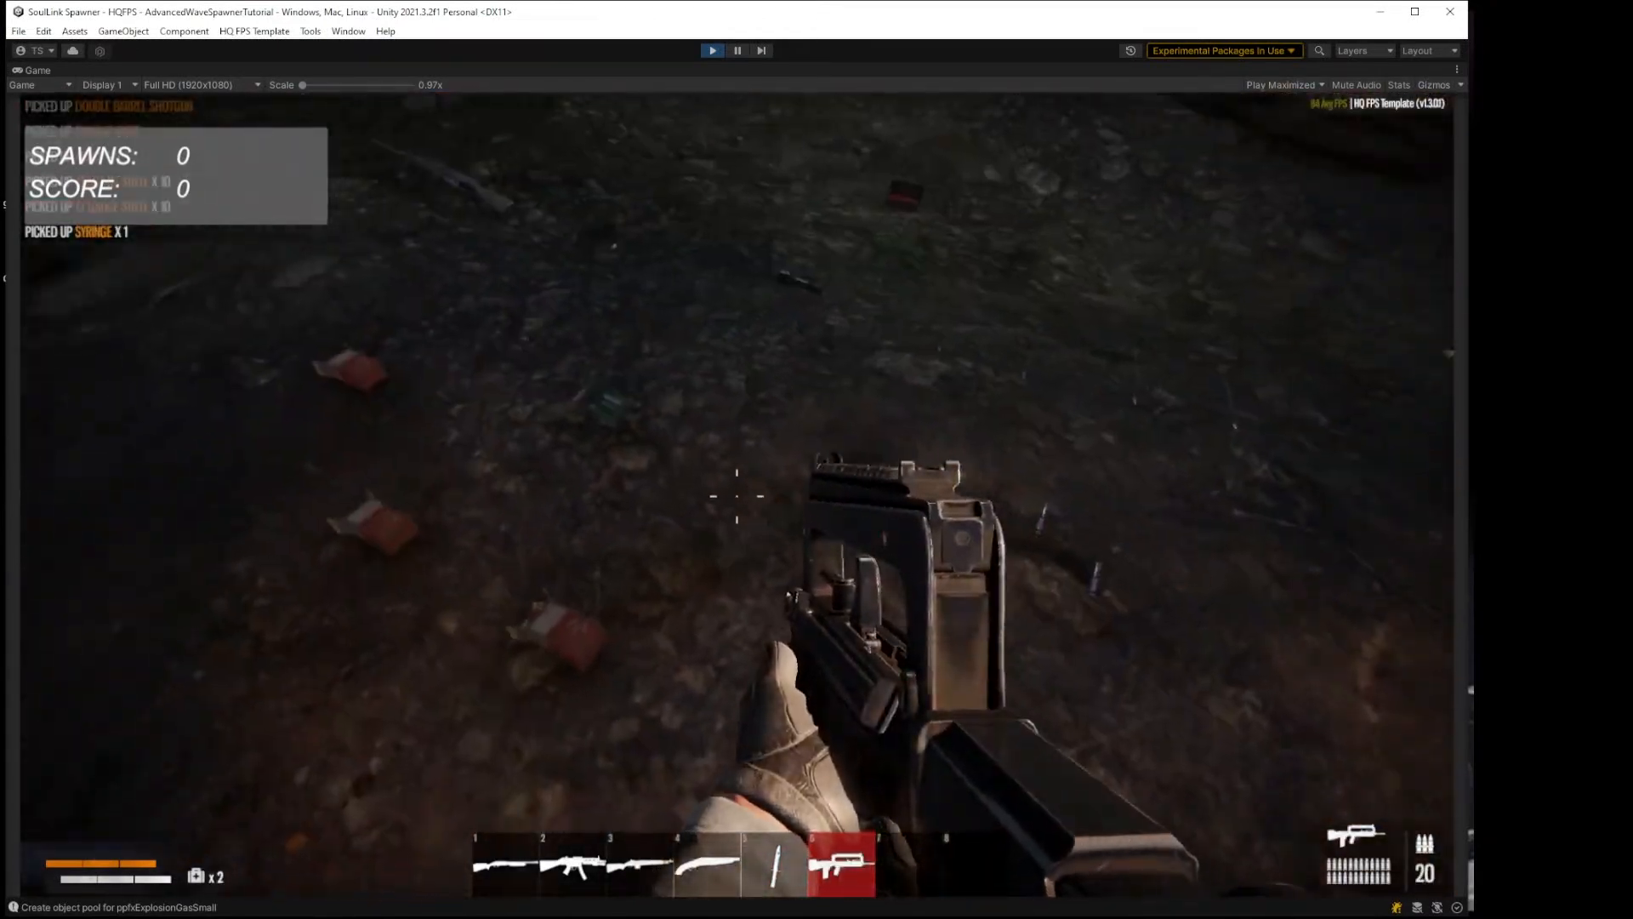
key(e)
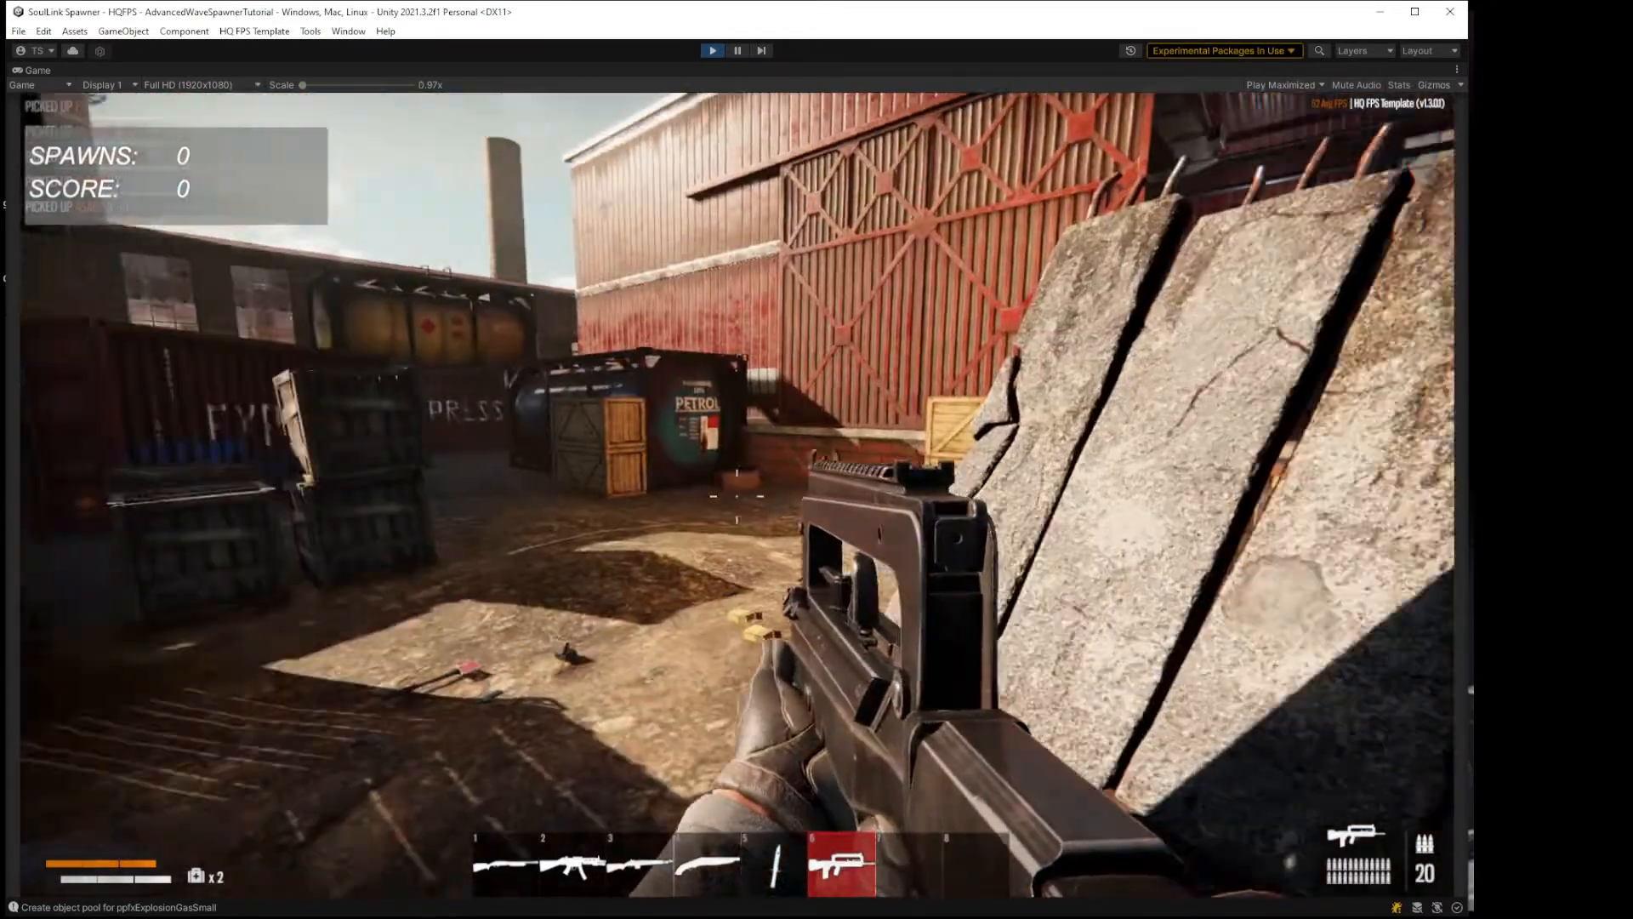
Step: Test the repeated wave by reloading the rifle and shooting the zombie approaching through the yard
key(s)
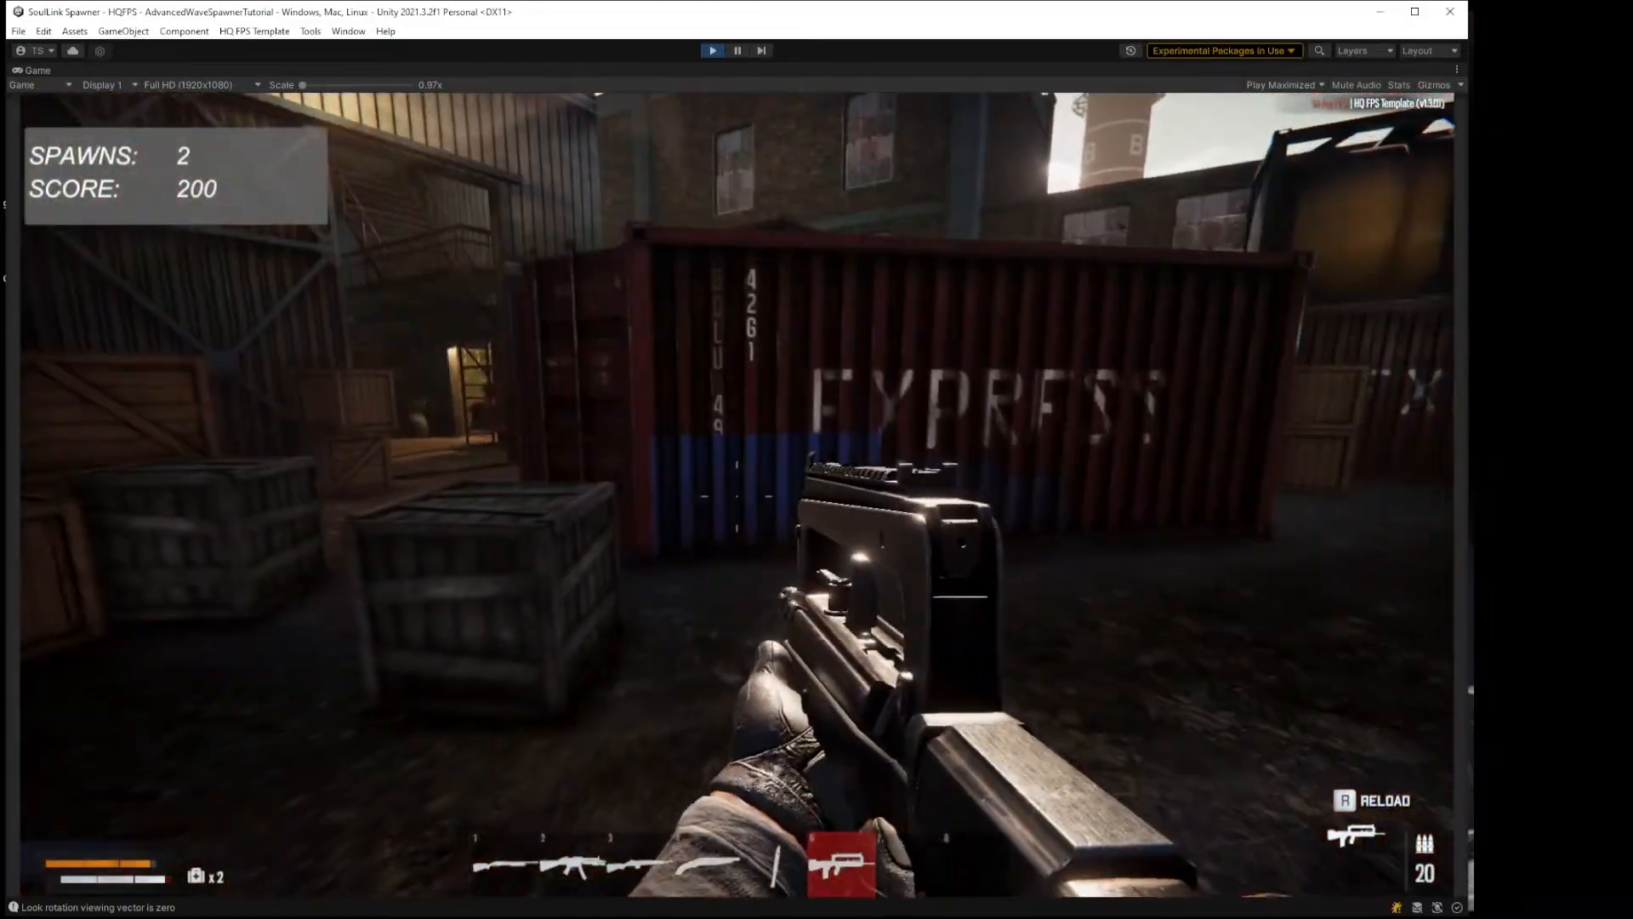
key(w)
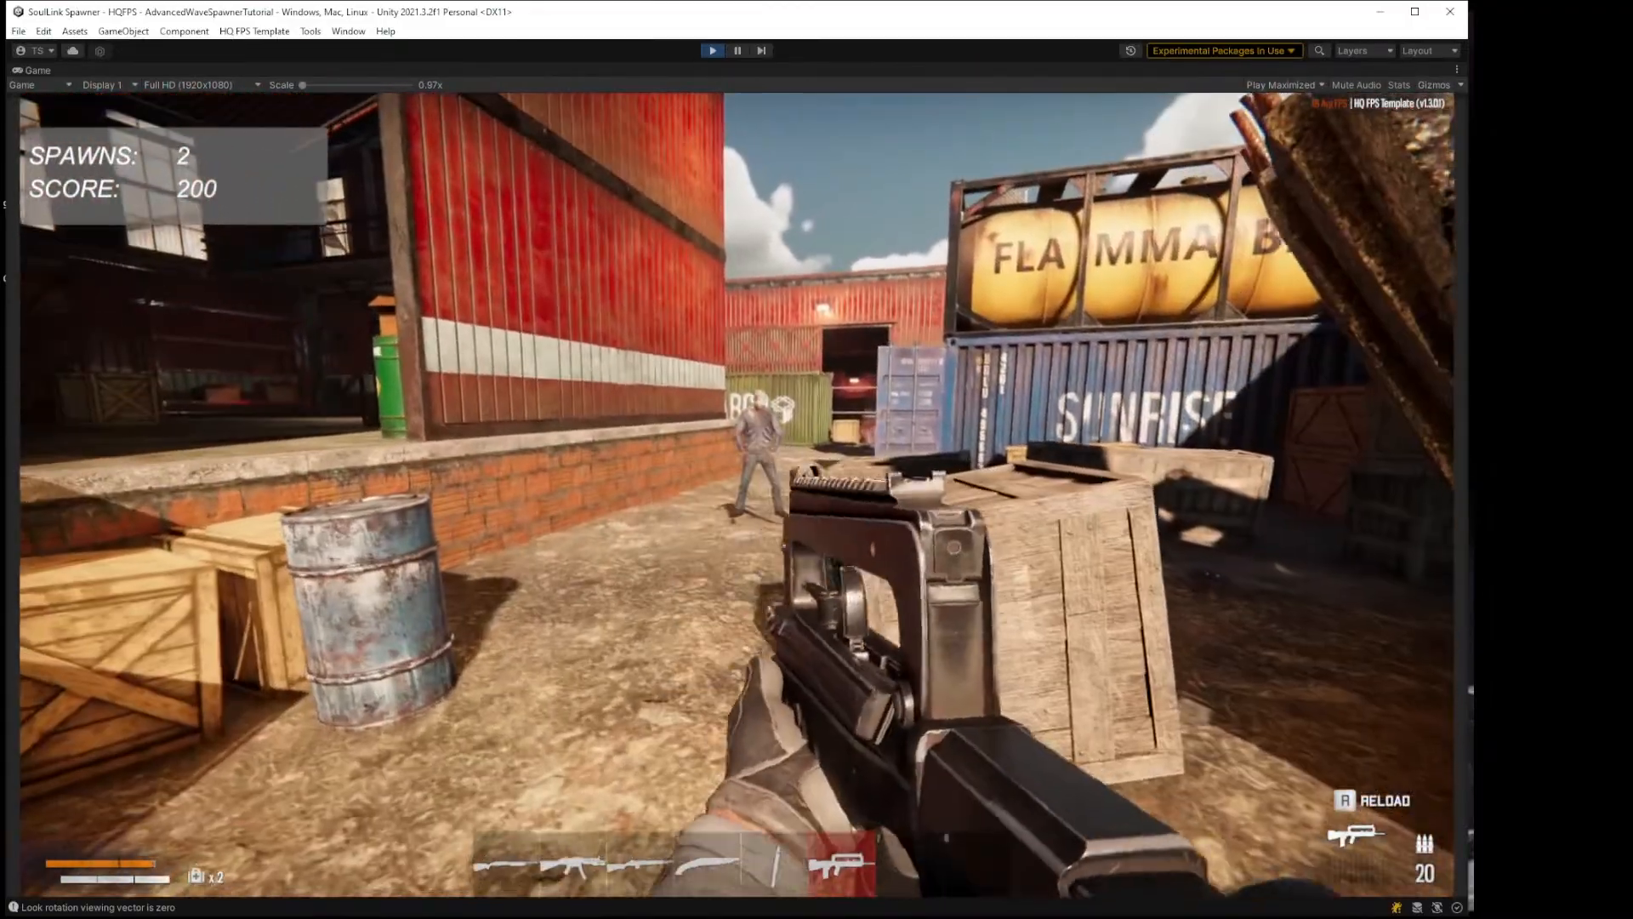
key(r)
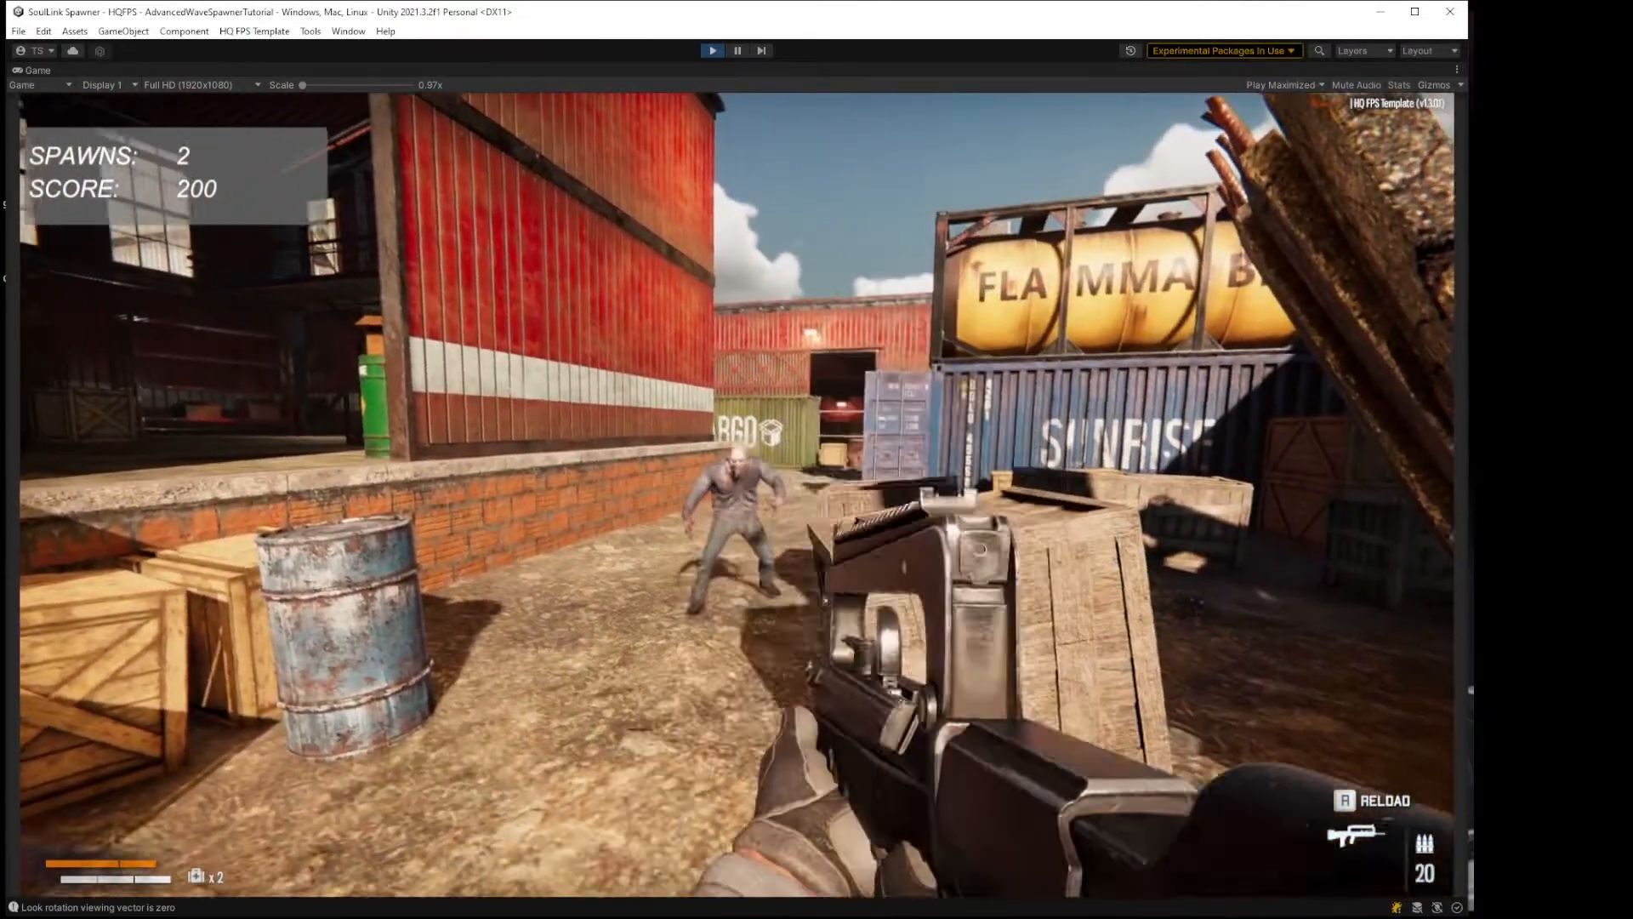
key(w)
click(736, 495)
click(737, 495)
key(s)
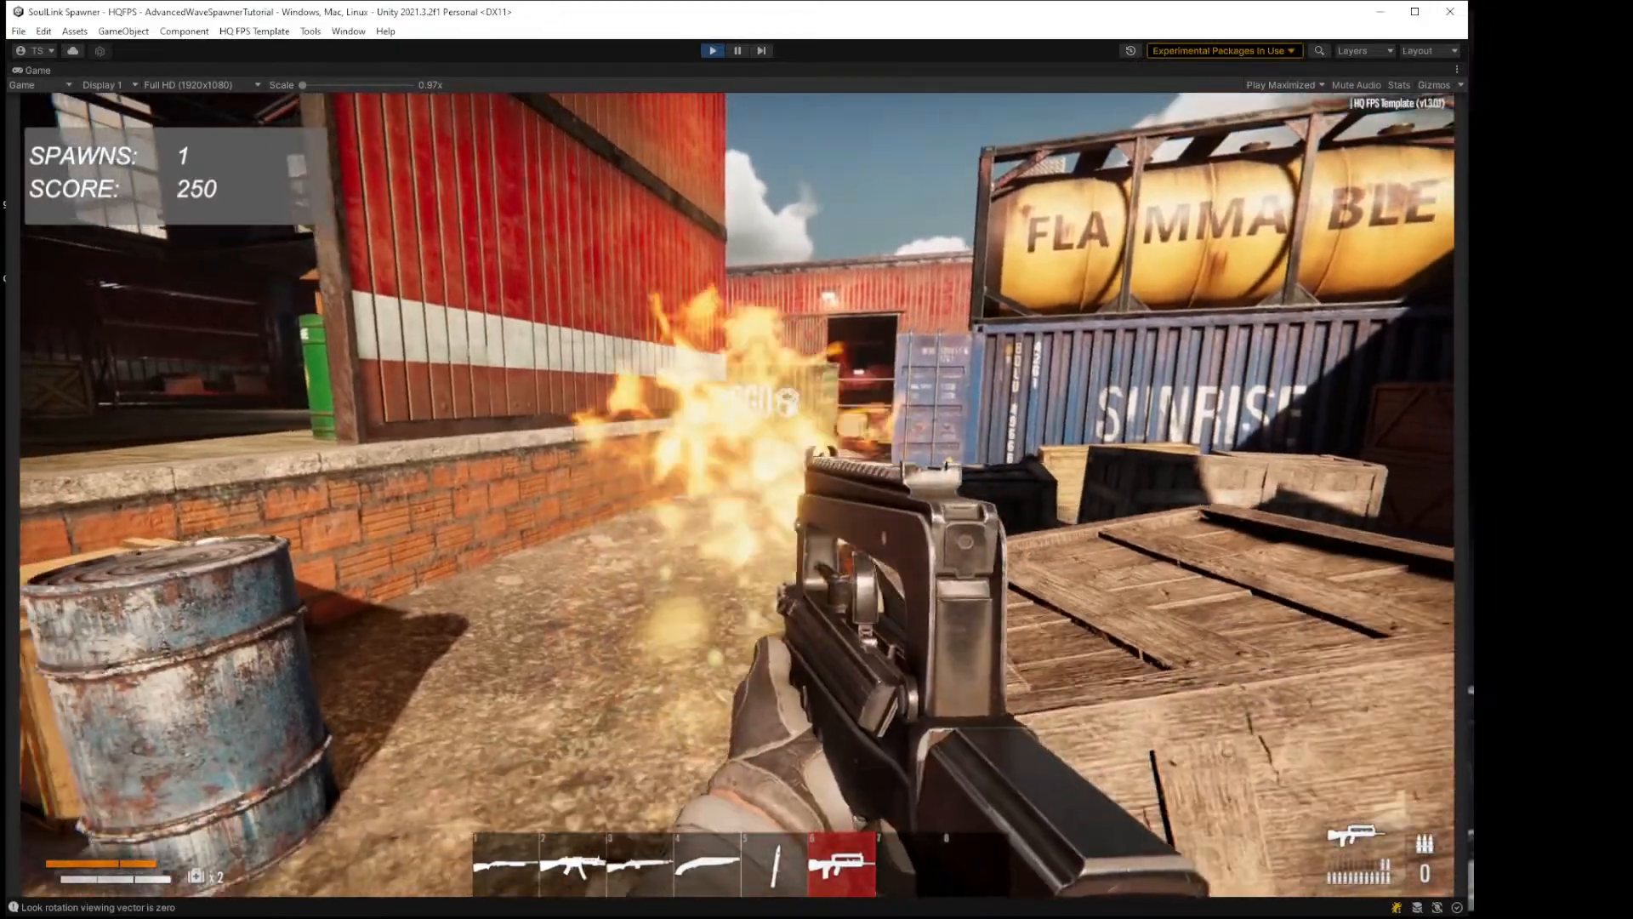
Step: Search the red warehouse for the remaining zombie of the repeated wave and shoot it
key(w)
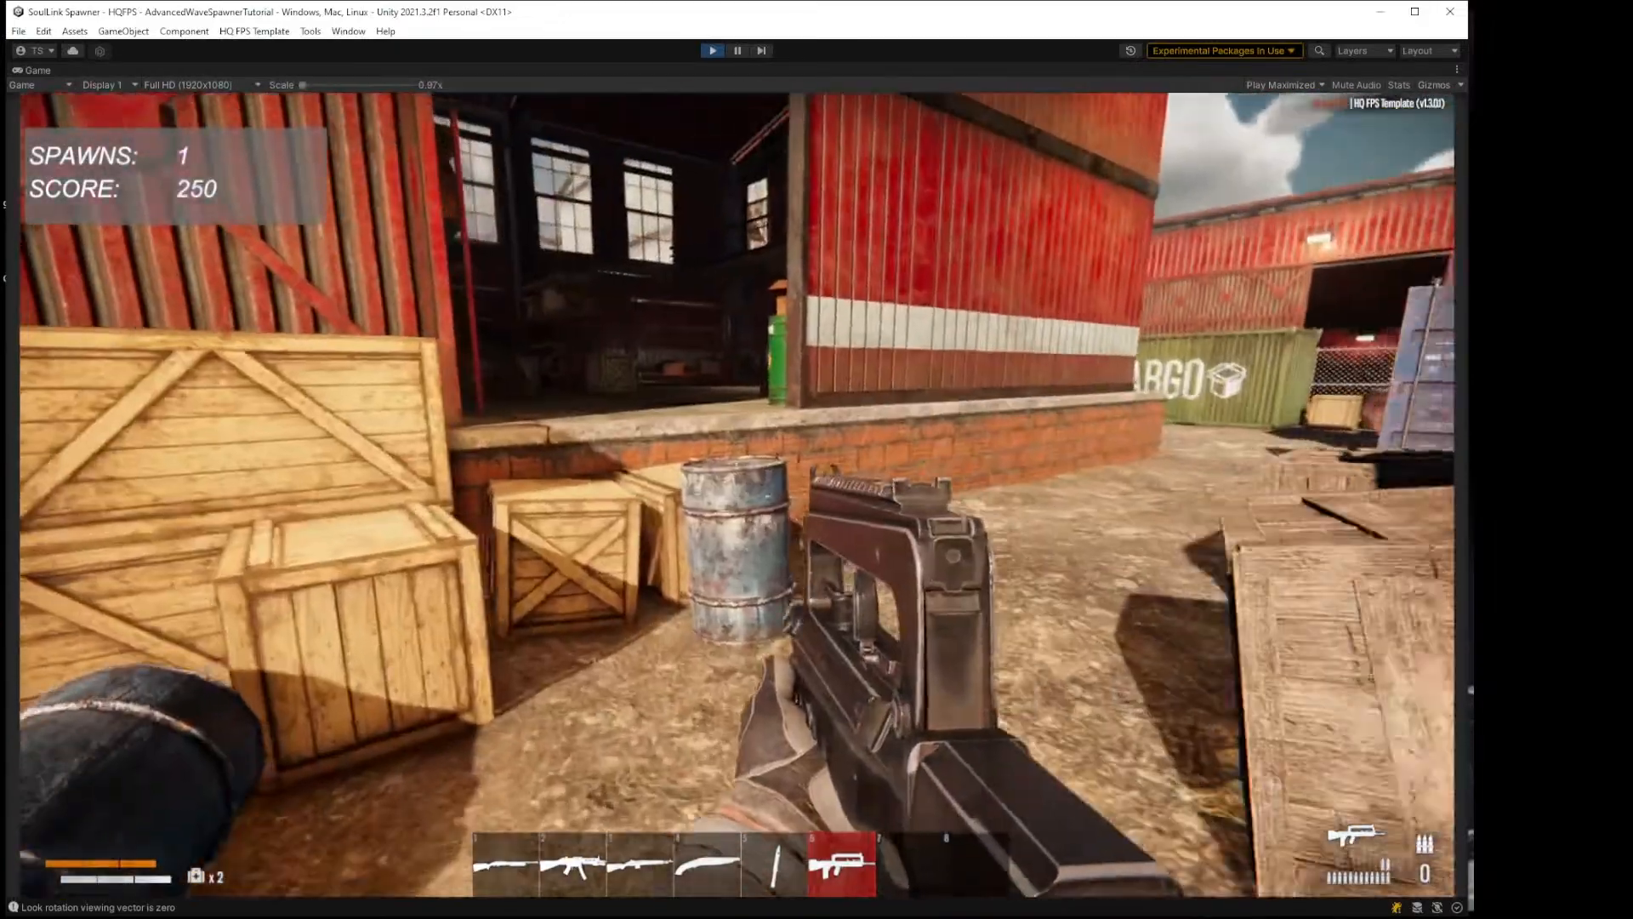
key(space)
key(w)
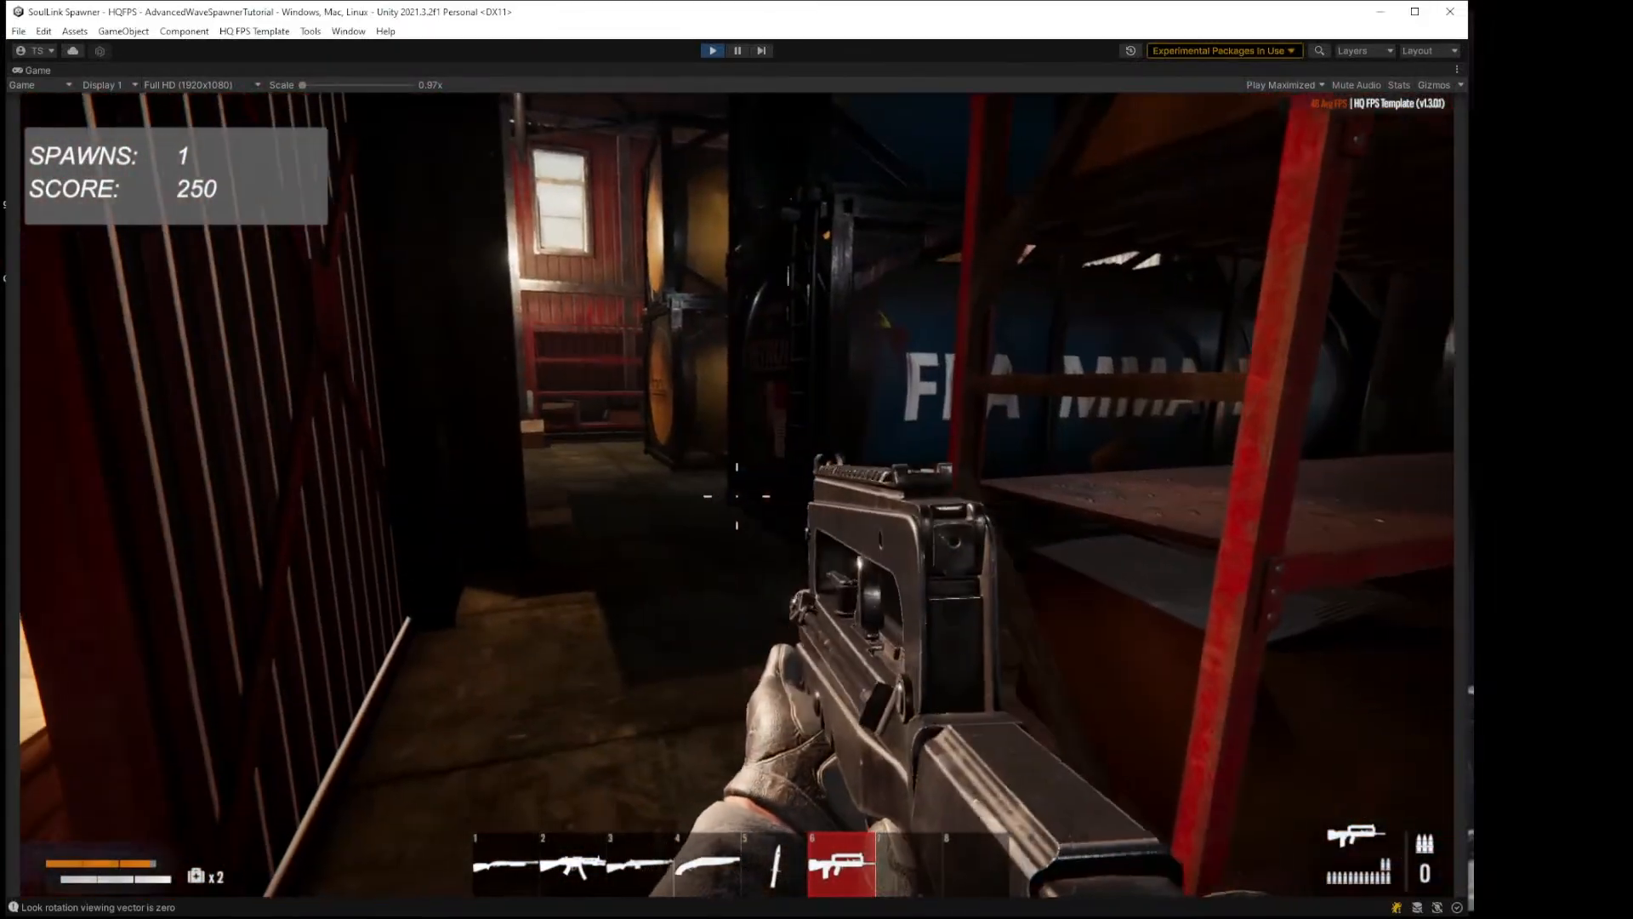
key(w)
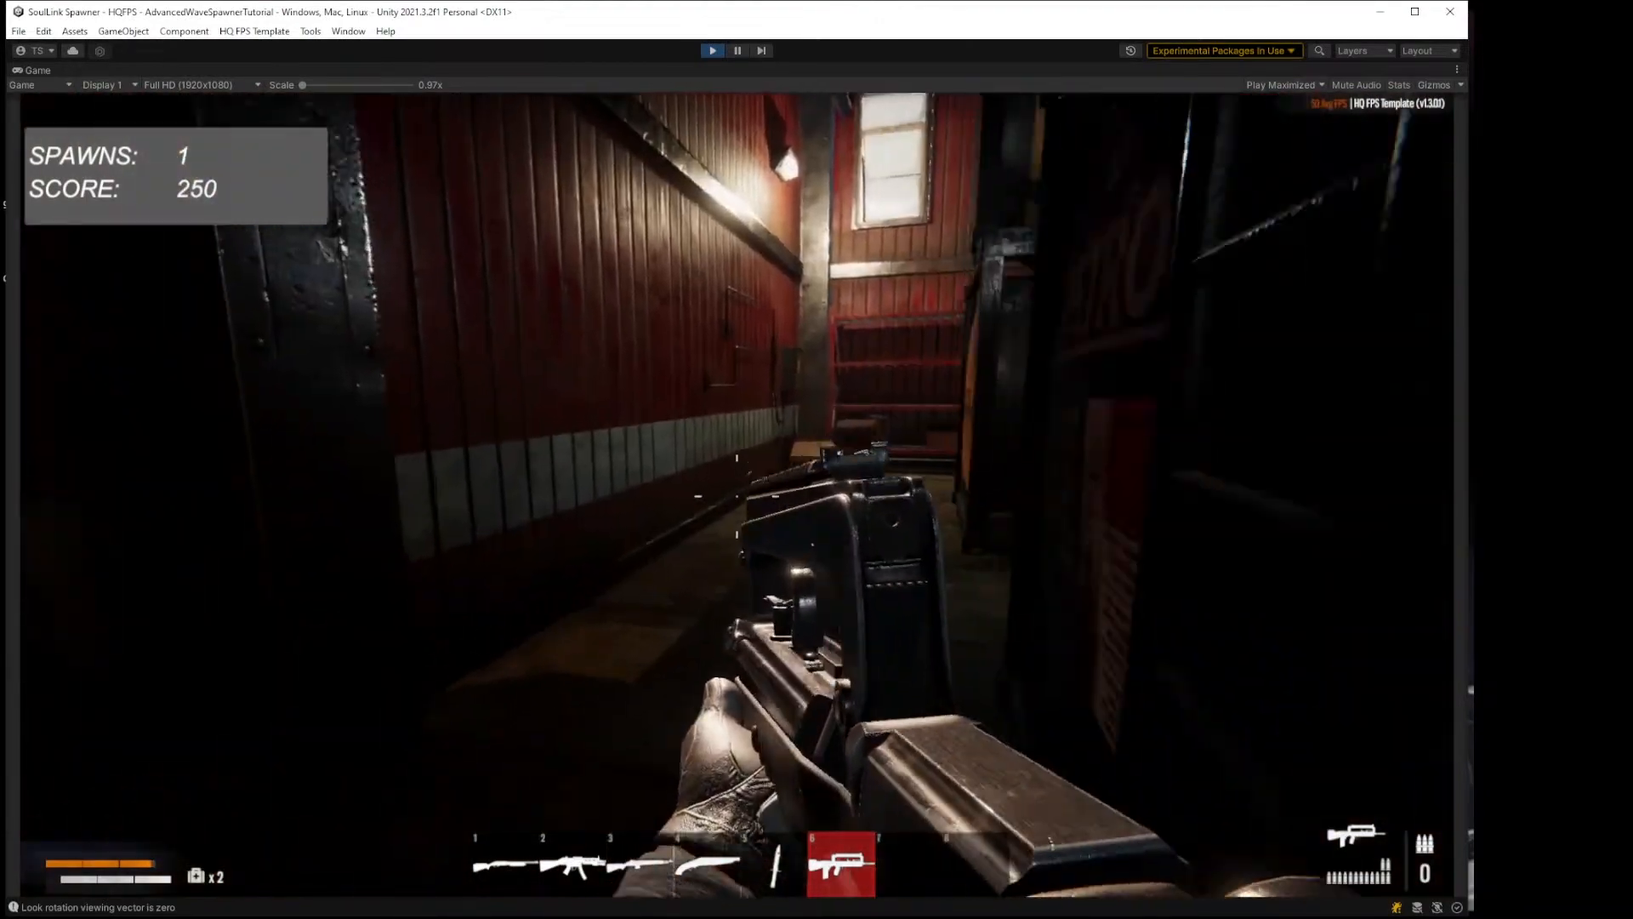
key(w)
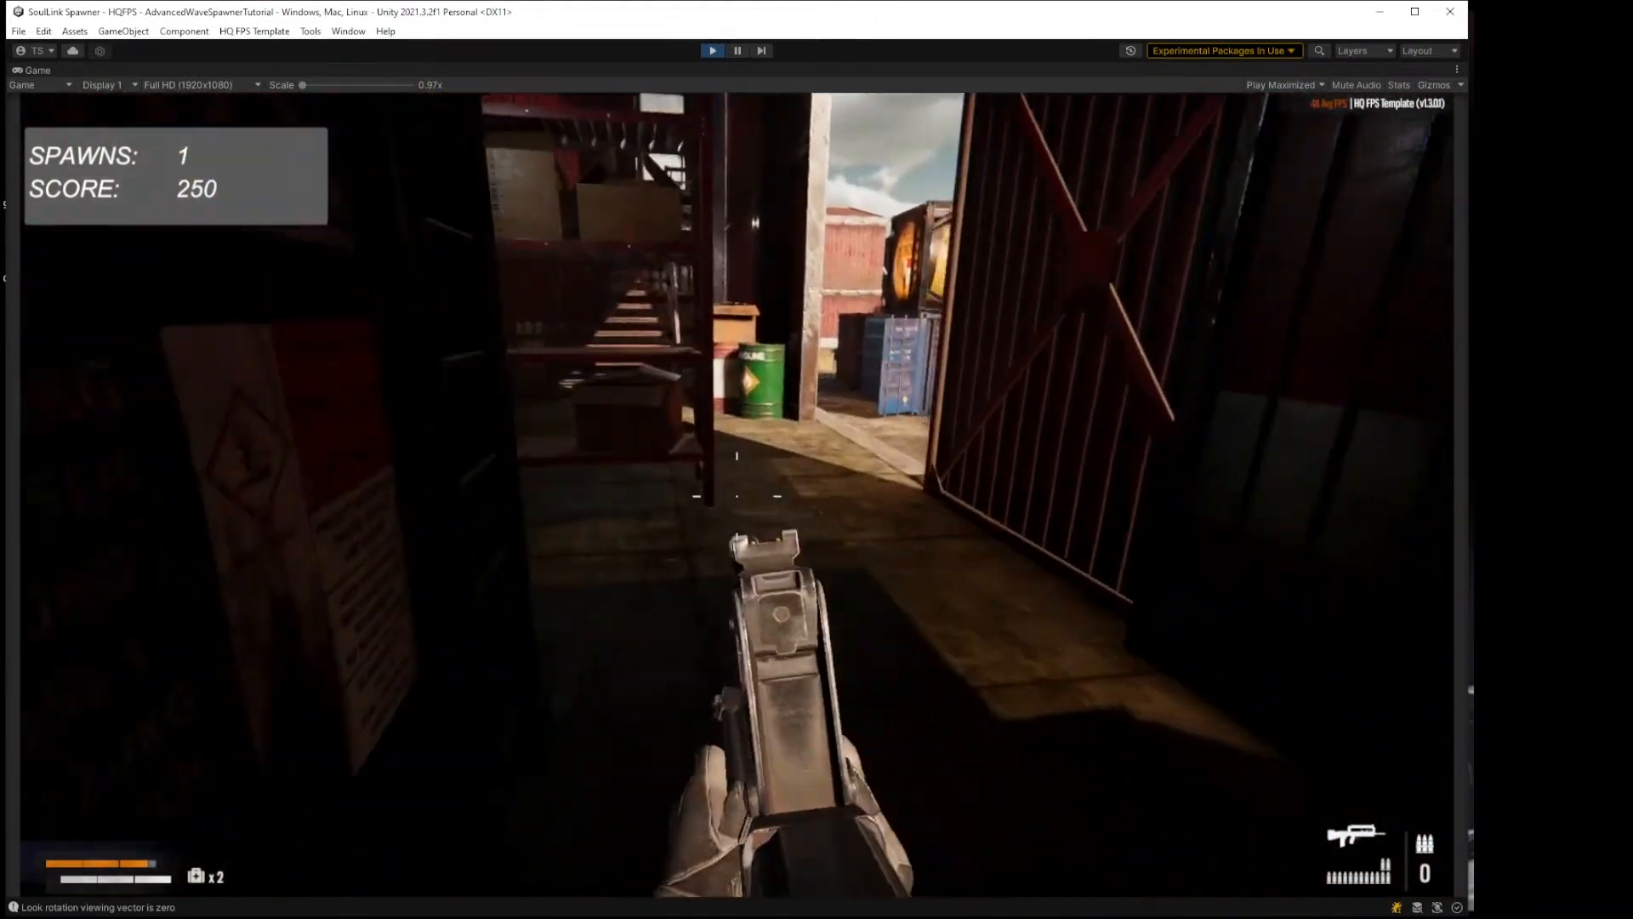
key(w)
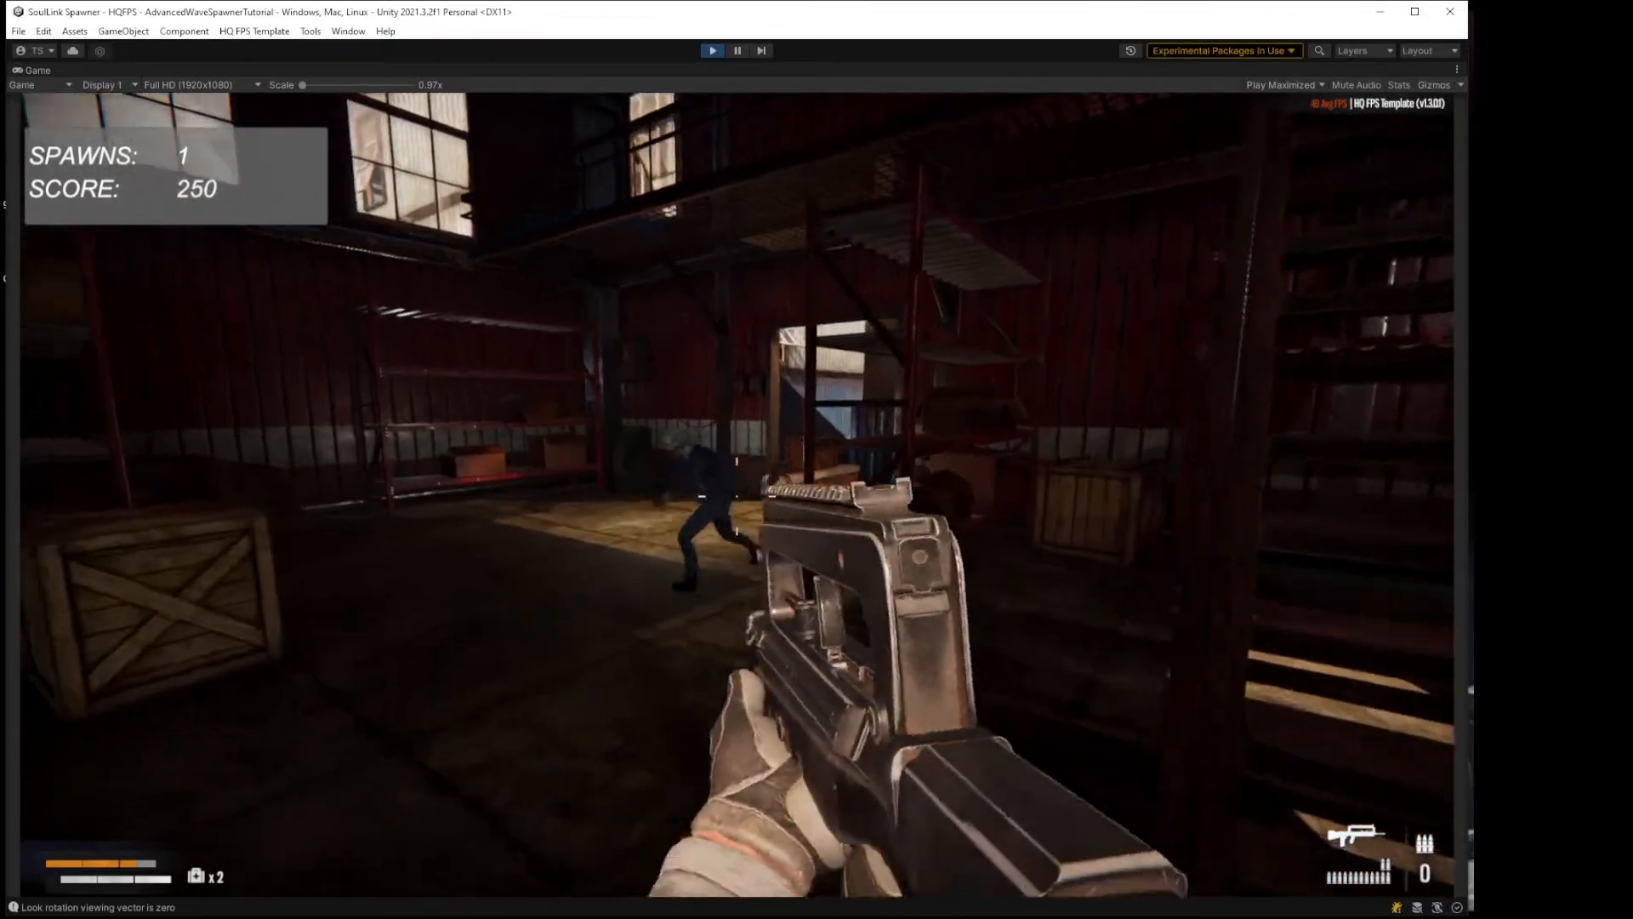
click(736, 496)
click(737, 496)
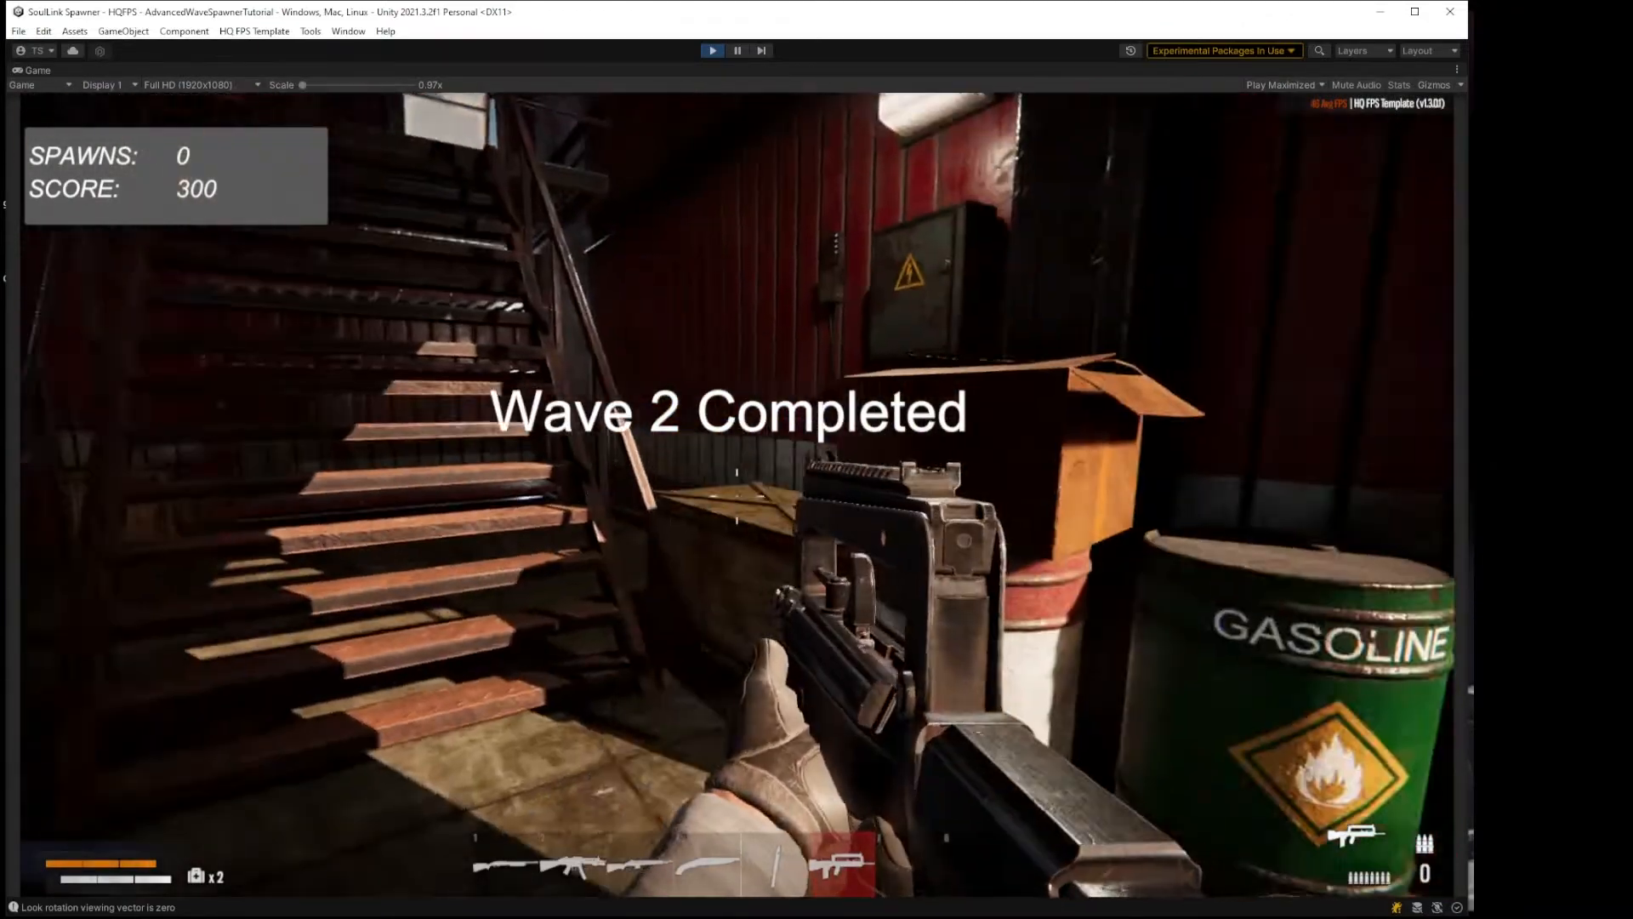
Step: Walk back through the yard to check for spawns after the repeated wave, and stop play mode
key(w)
key(w)
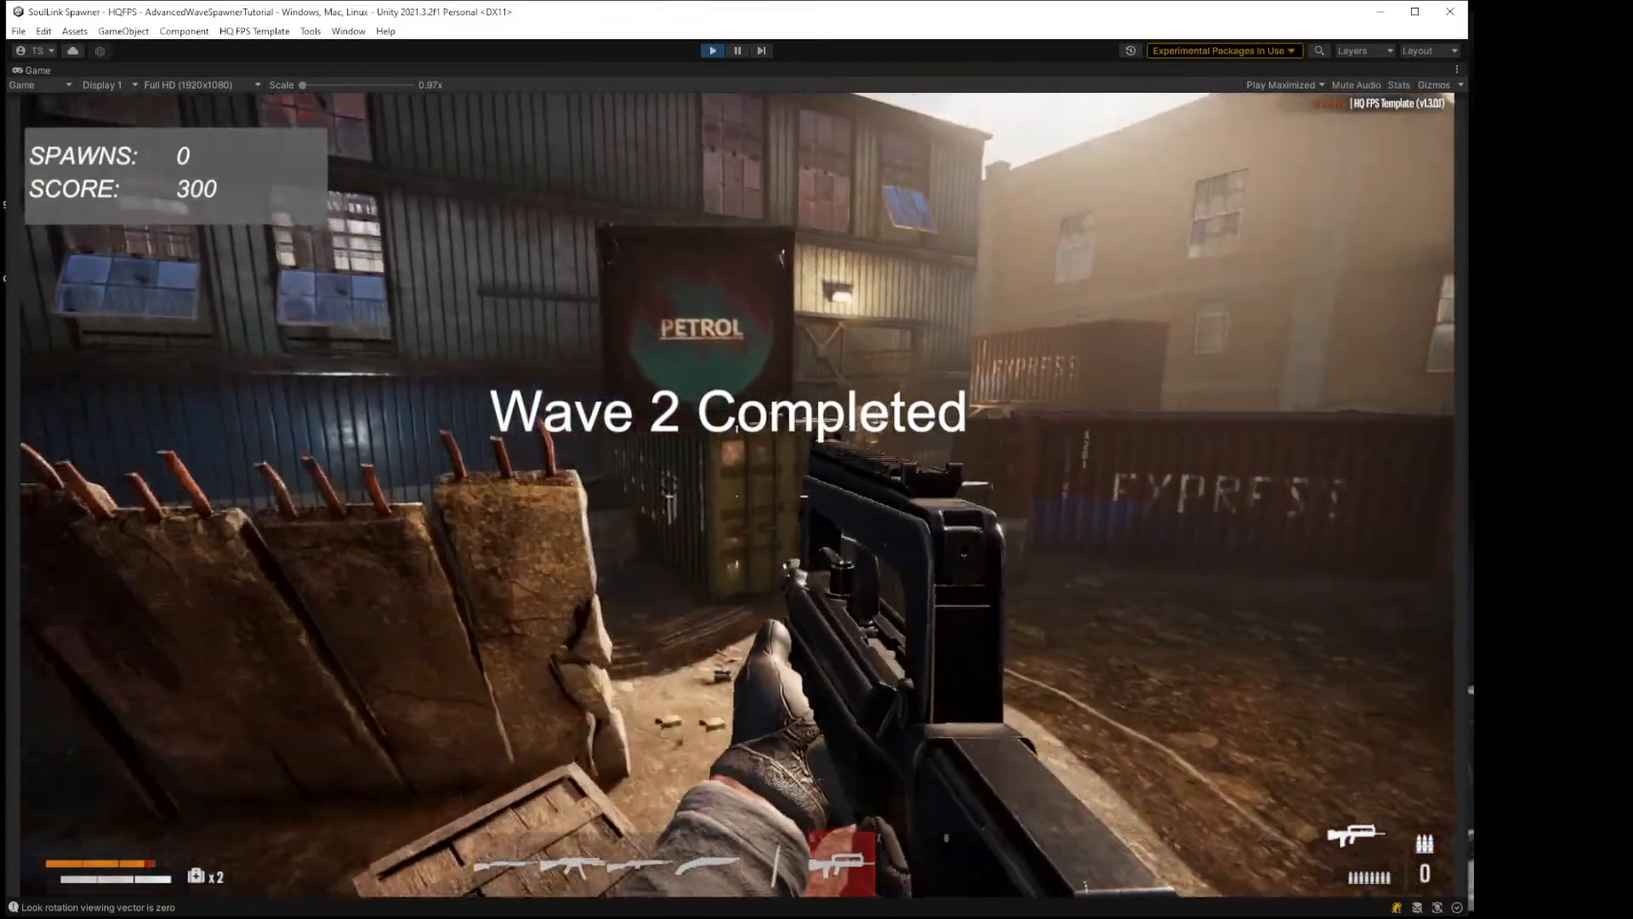
key(w)
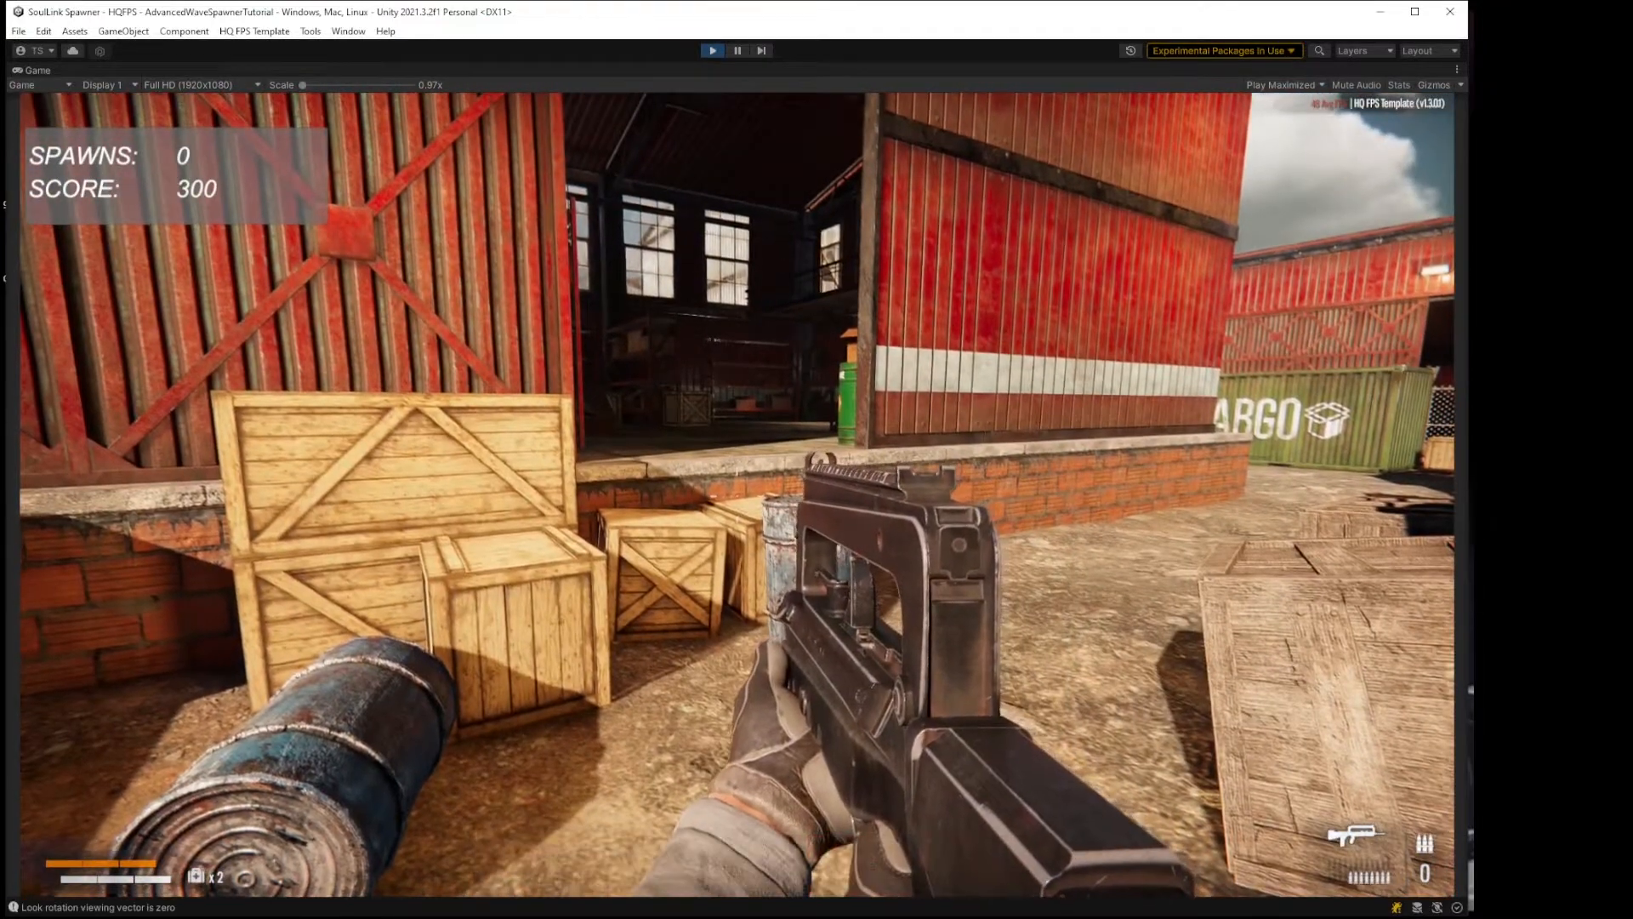
key(Escape)
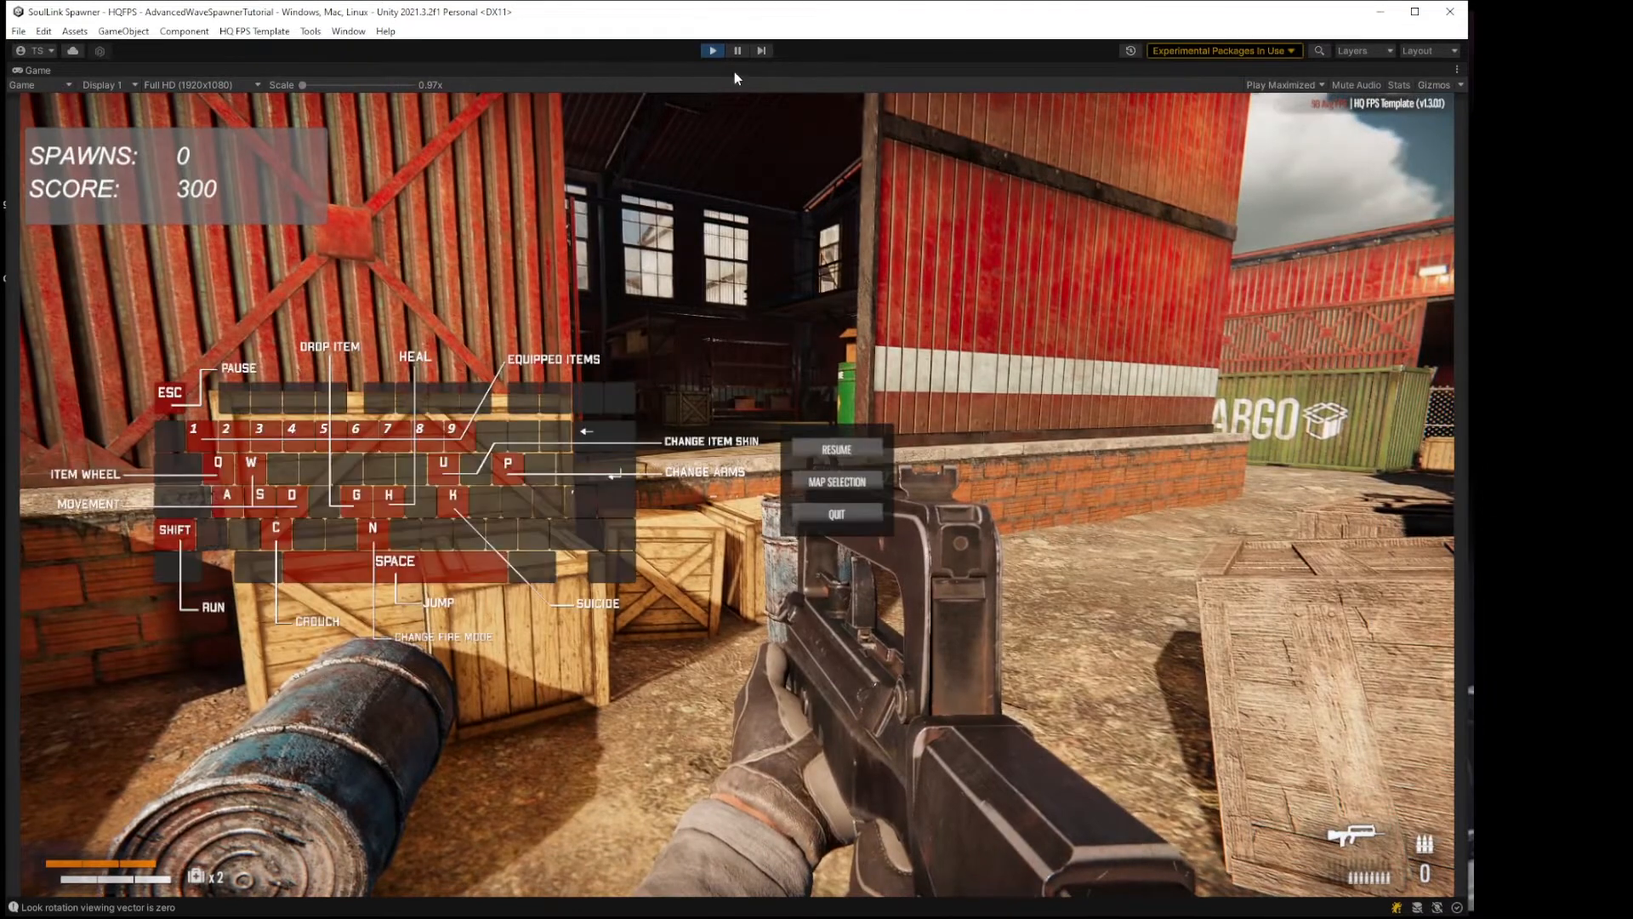
click(713, 52)
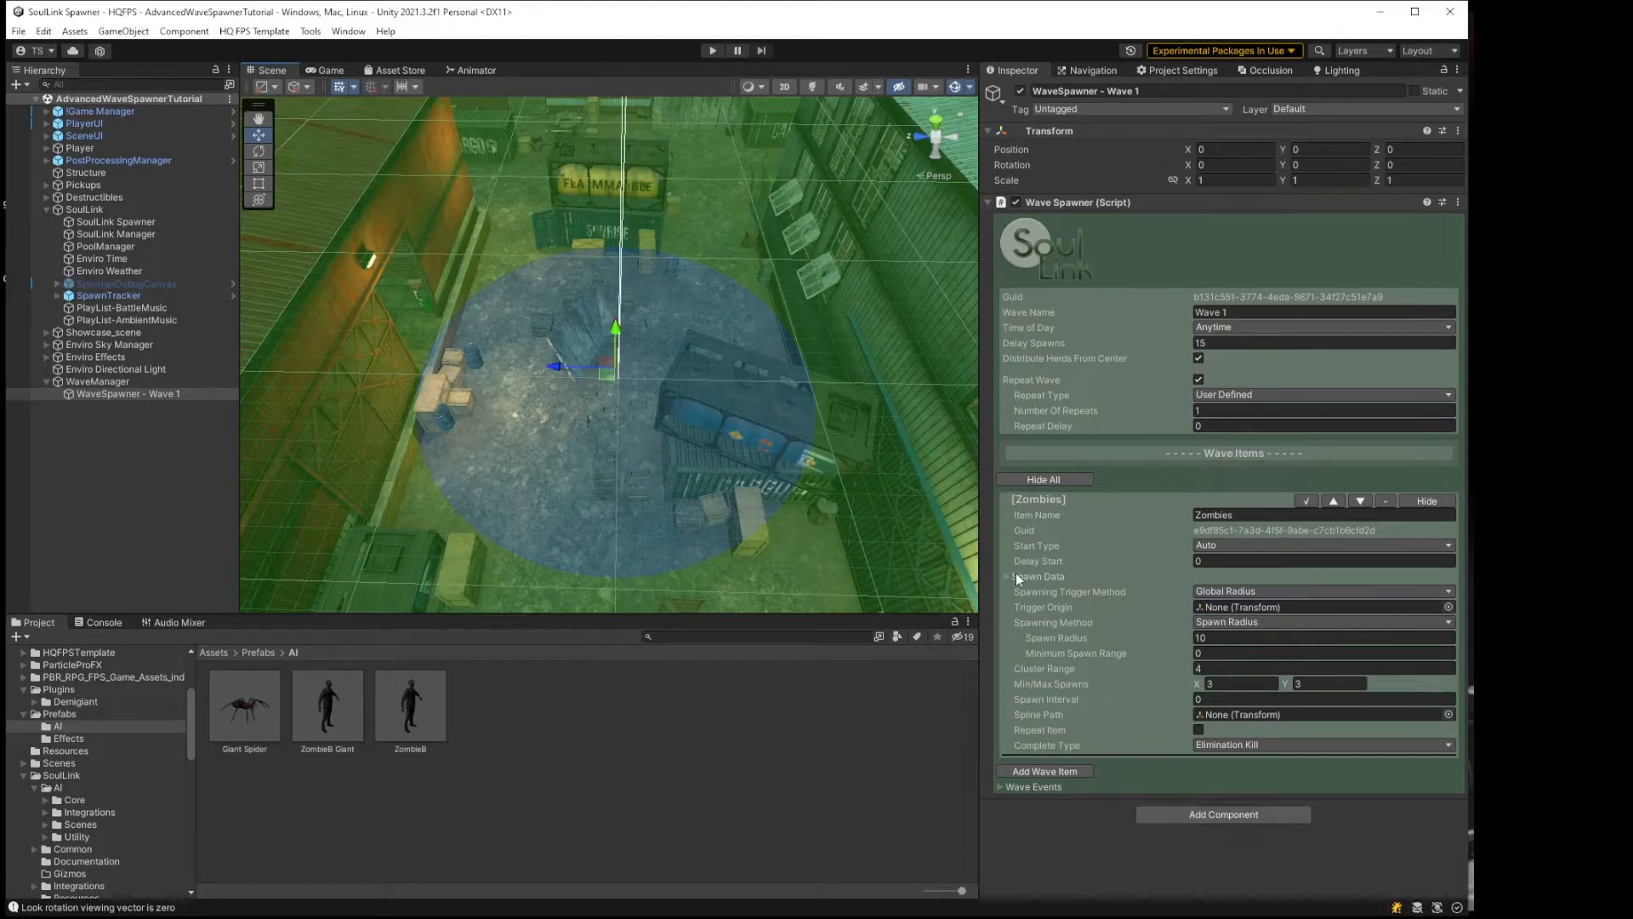
Step: Add a second wave item to Wave 1, assign the Giant Spider prefab and name the item Spiders
click(1044, 770)
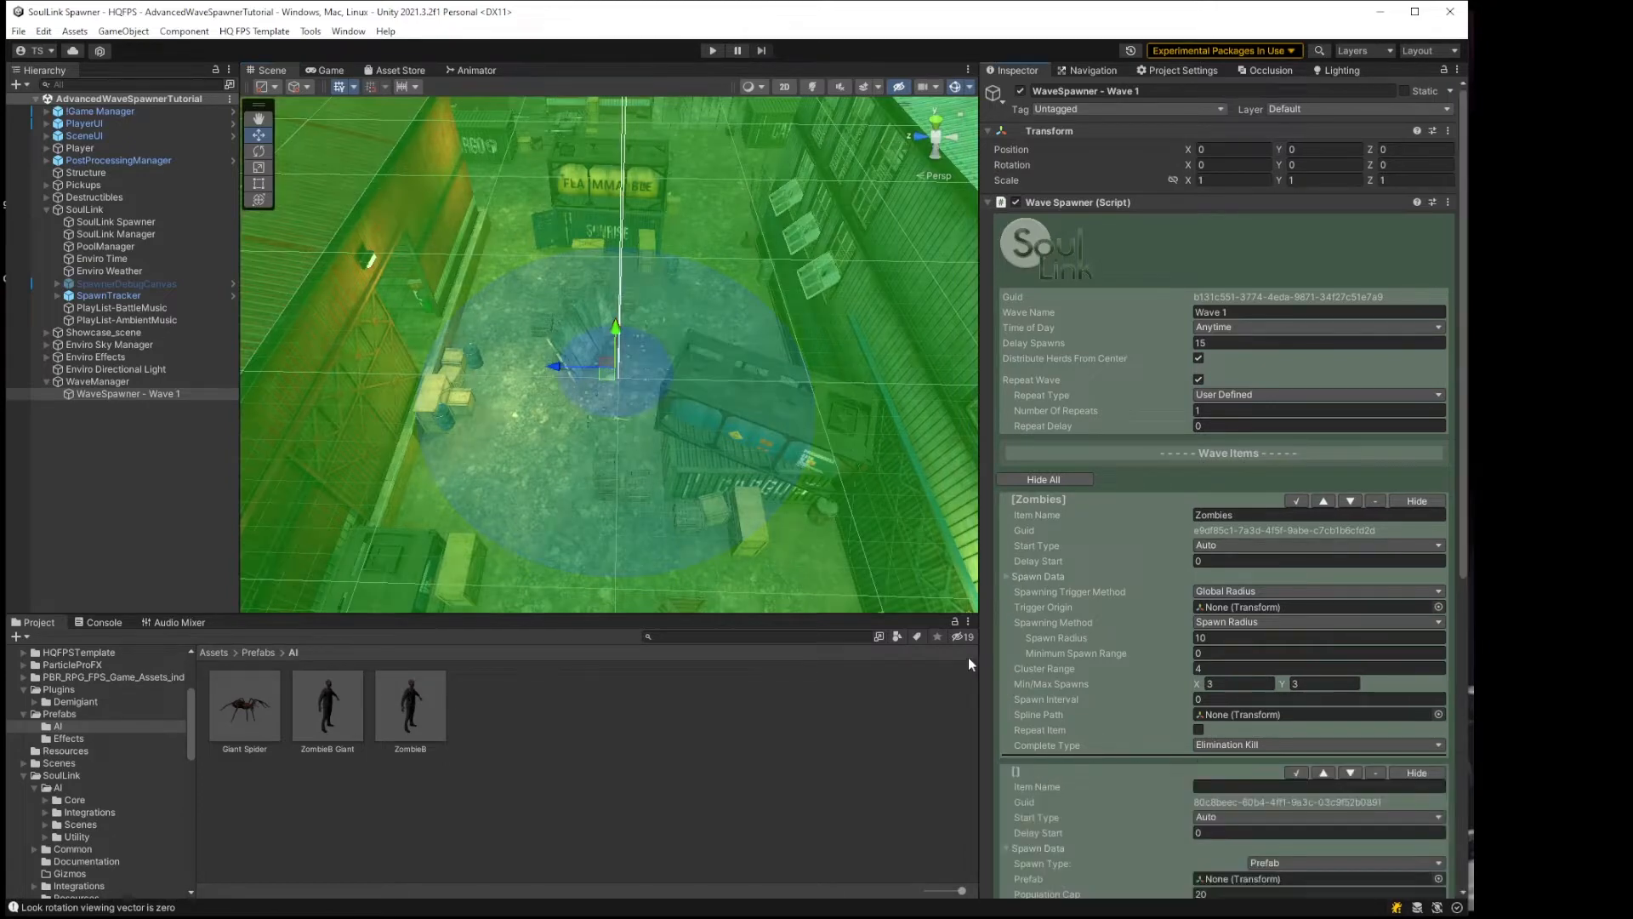
scroll(992, 632, down, 3)
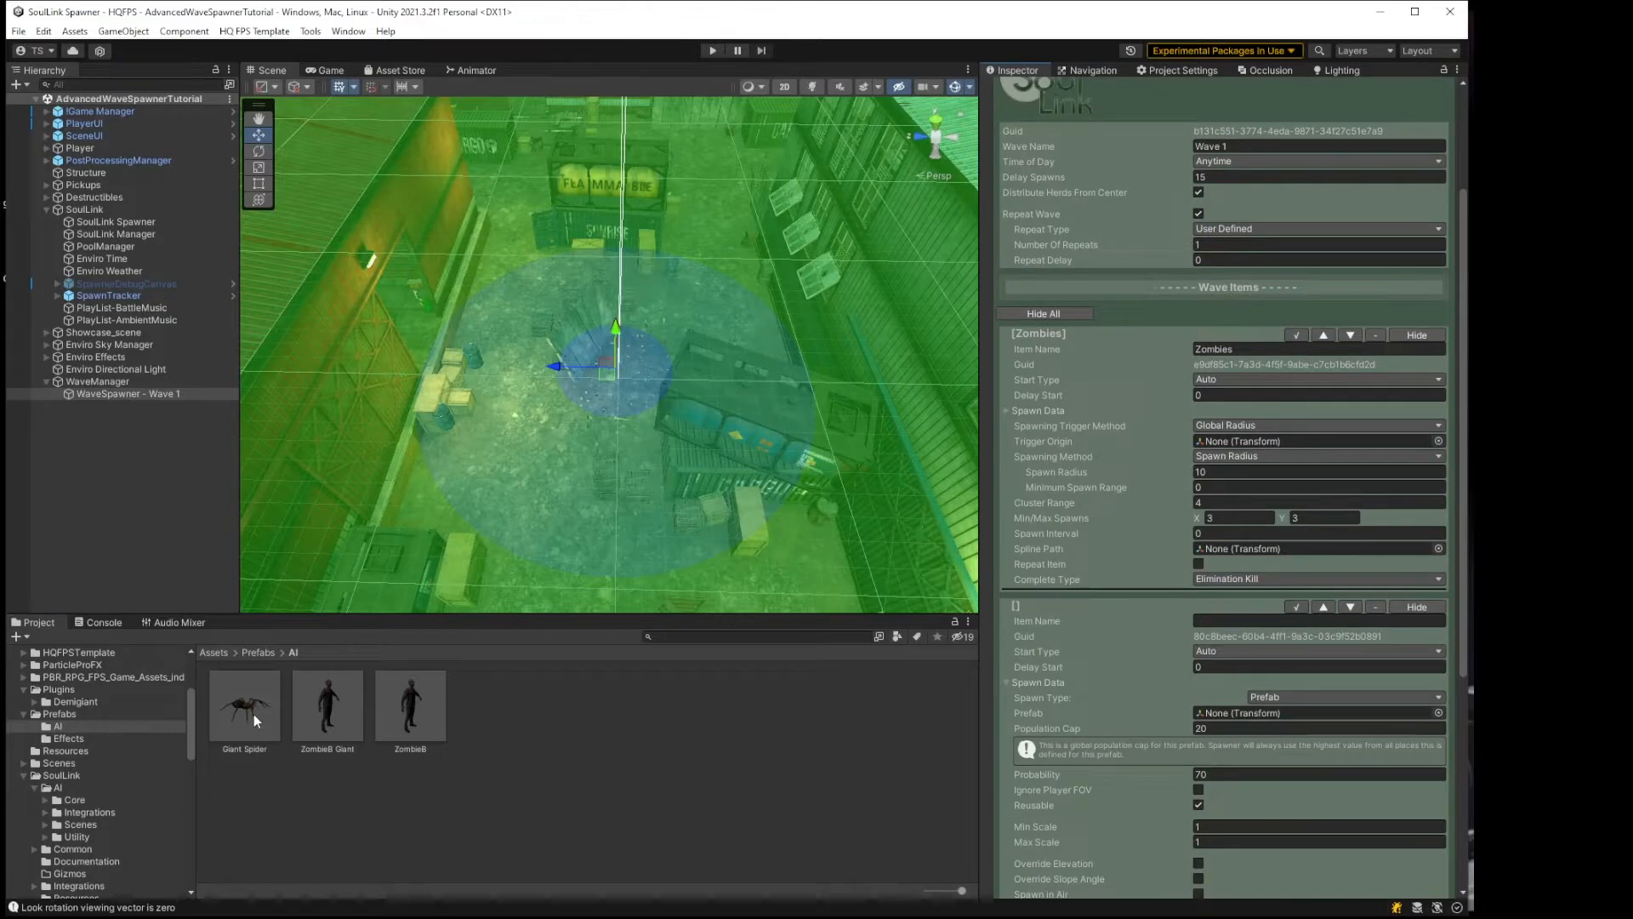
drag(253, 715, 1229, 713)
click(1238, 622)
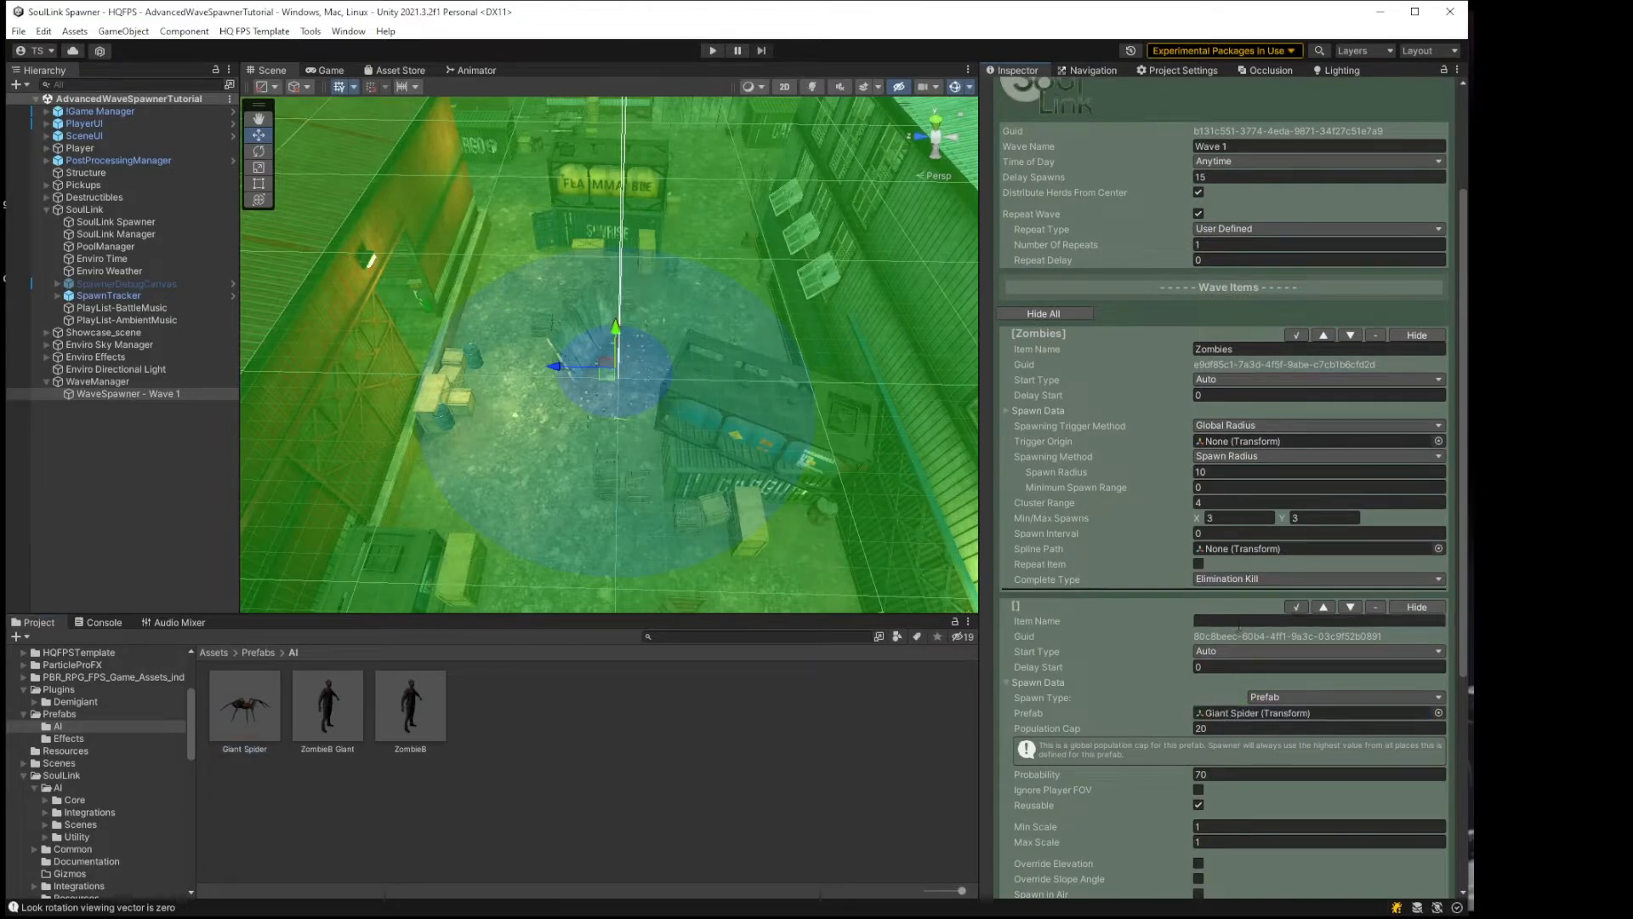
text(Spiders)
Step: Set the Spiders item's spawn Probability to 100 and its Max Scale to 1.5
scroll(1153, 657, down, 2)
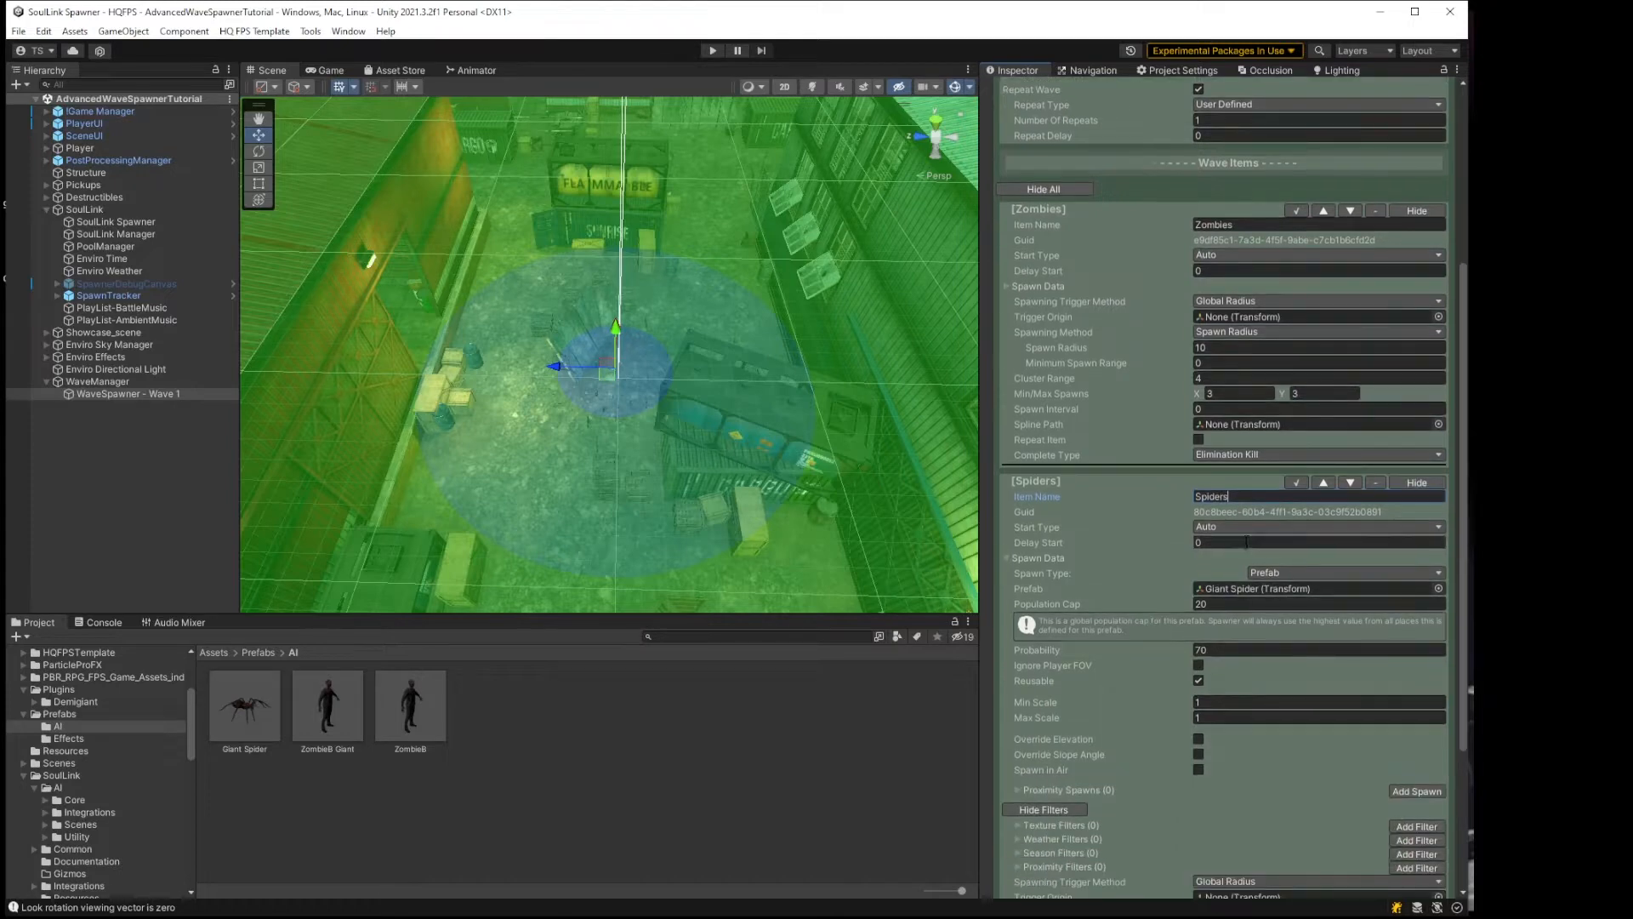
scroll(1139, 555, down, 1)
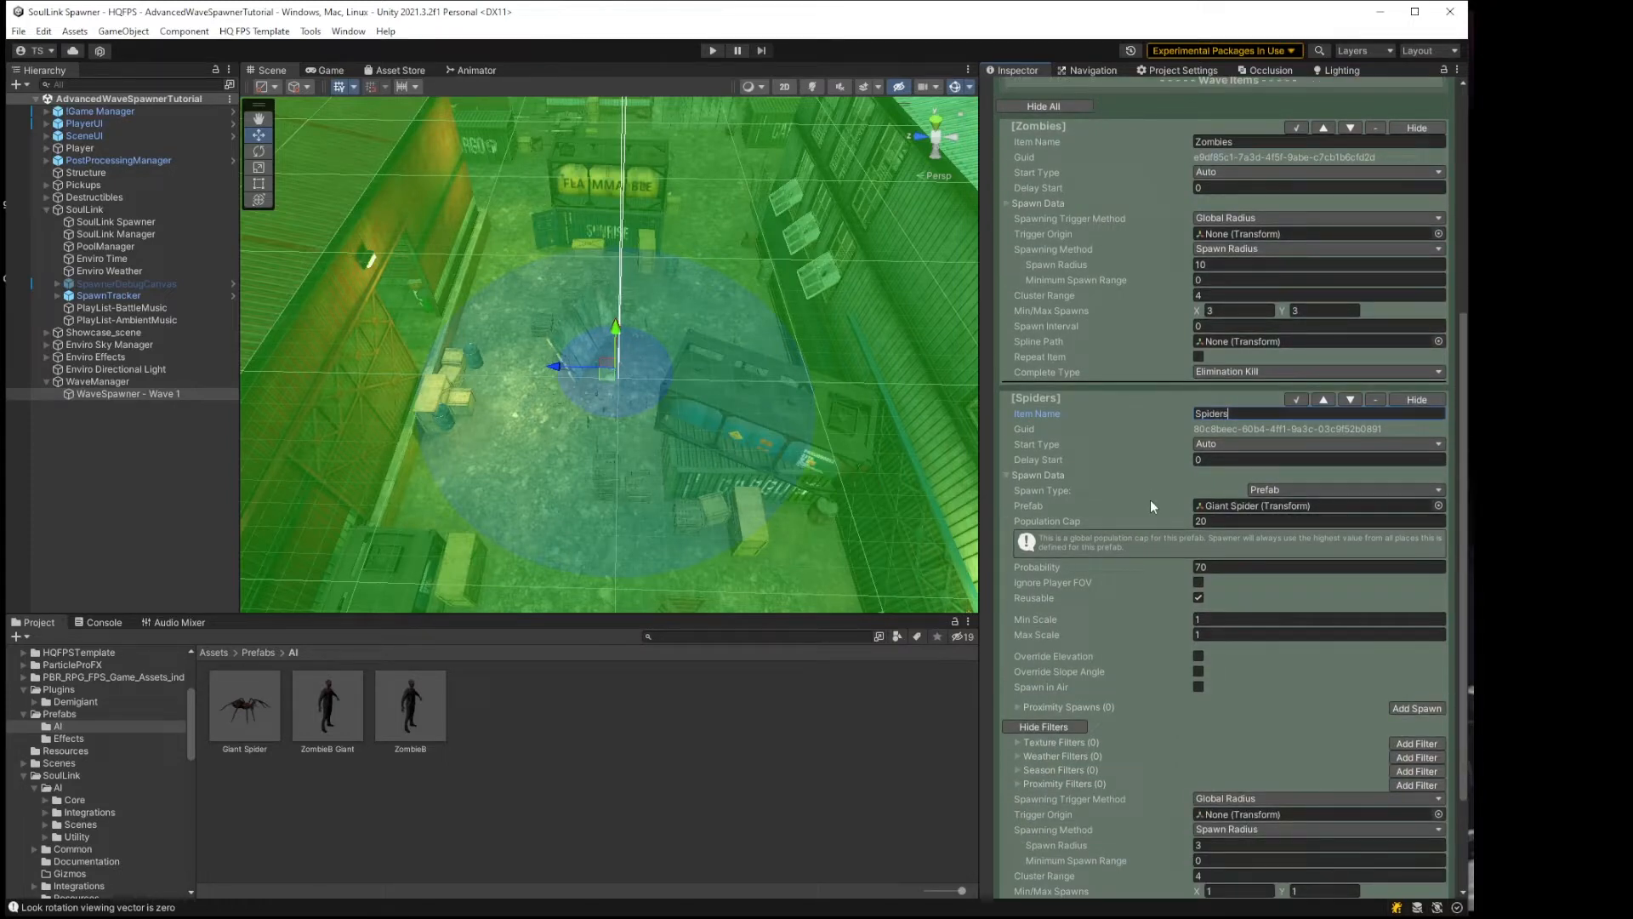
click(1208, 567)
text(1)
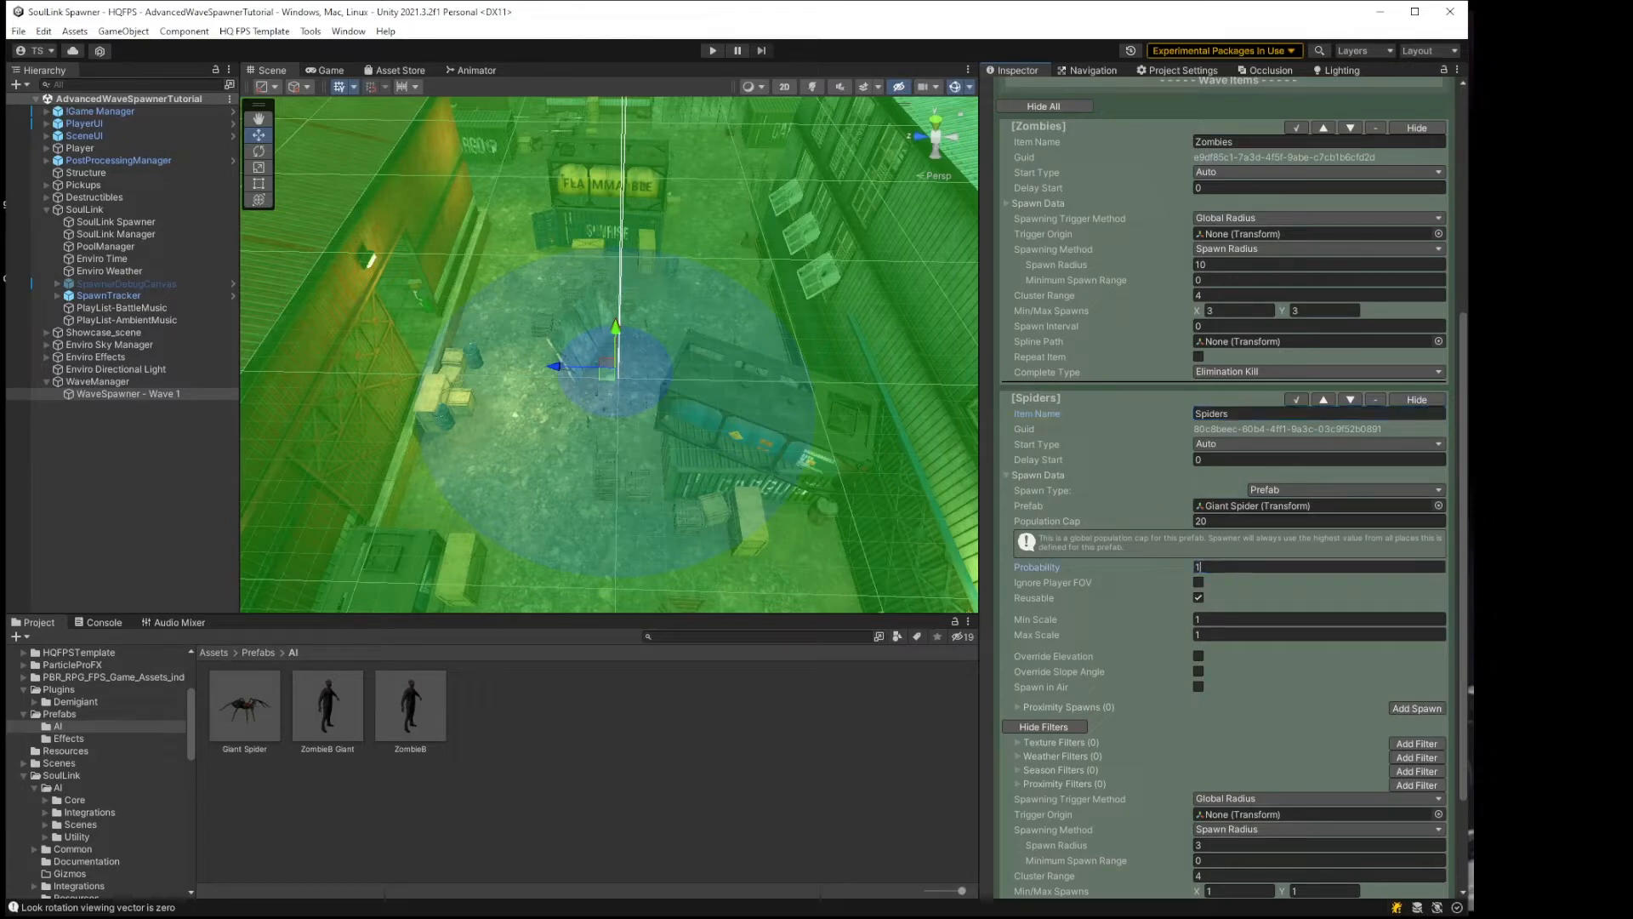
text(00)
click(1217, 618)
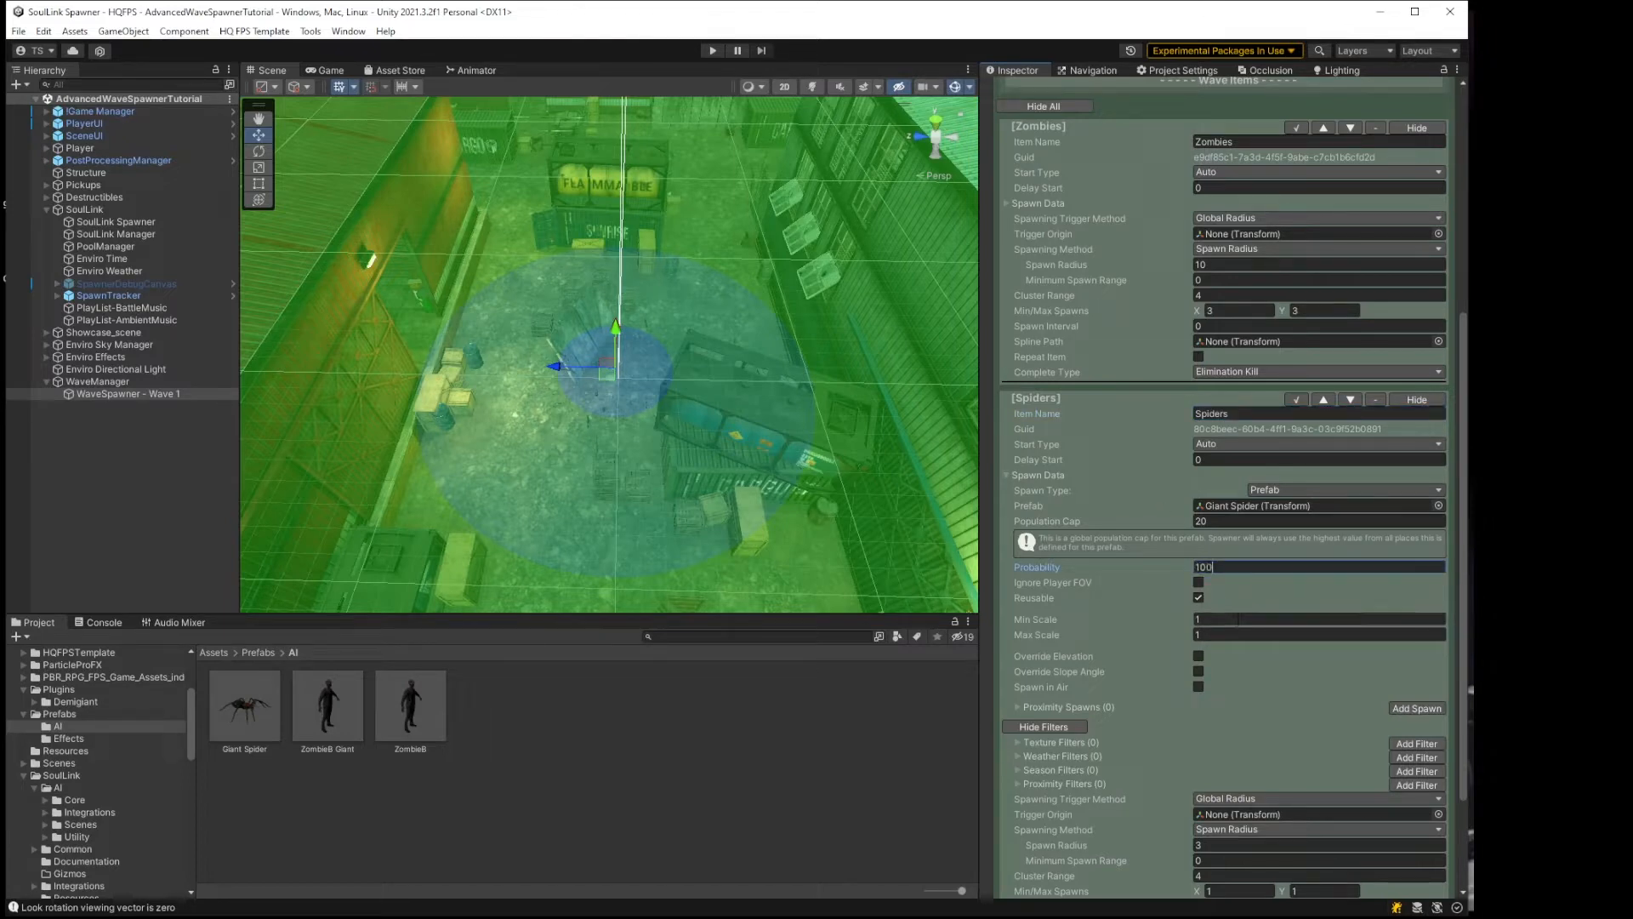
click(1229, 634)
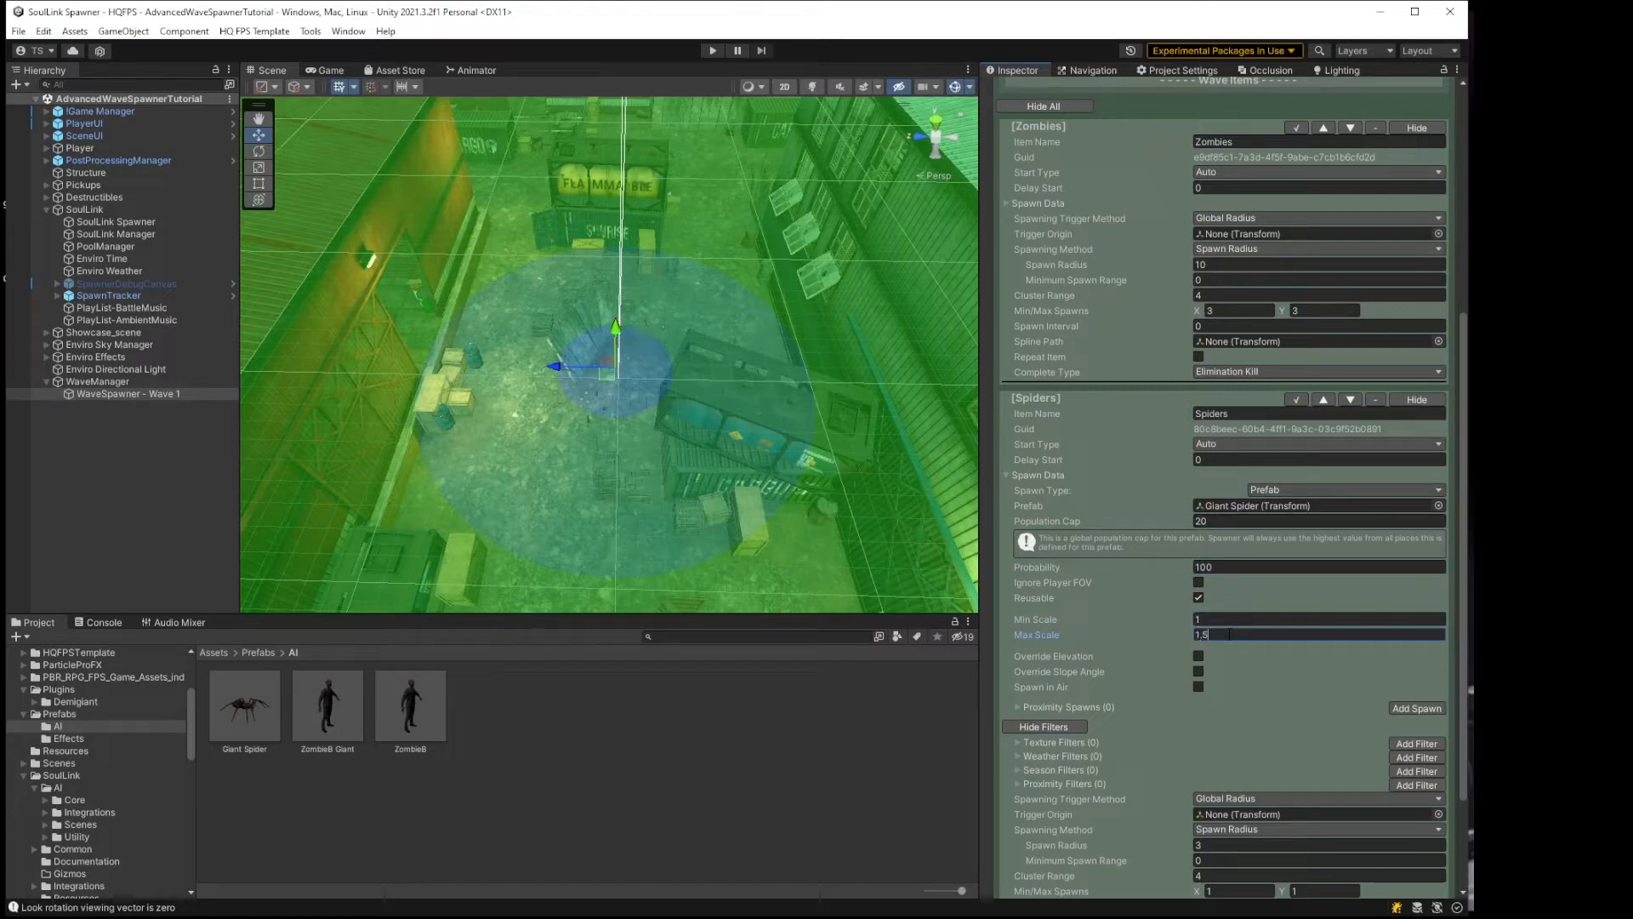
click(1225, 620)
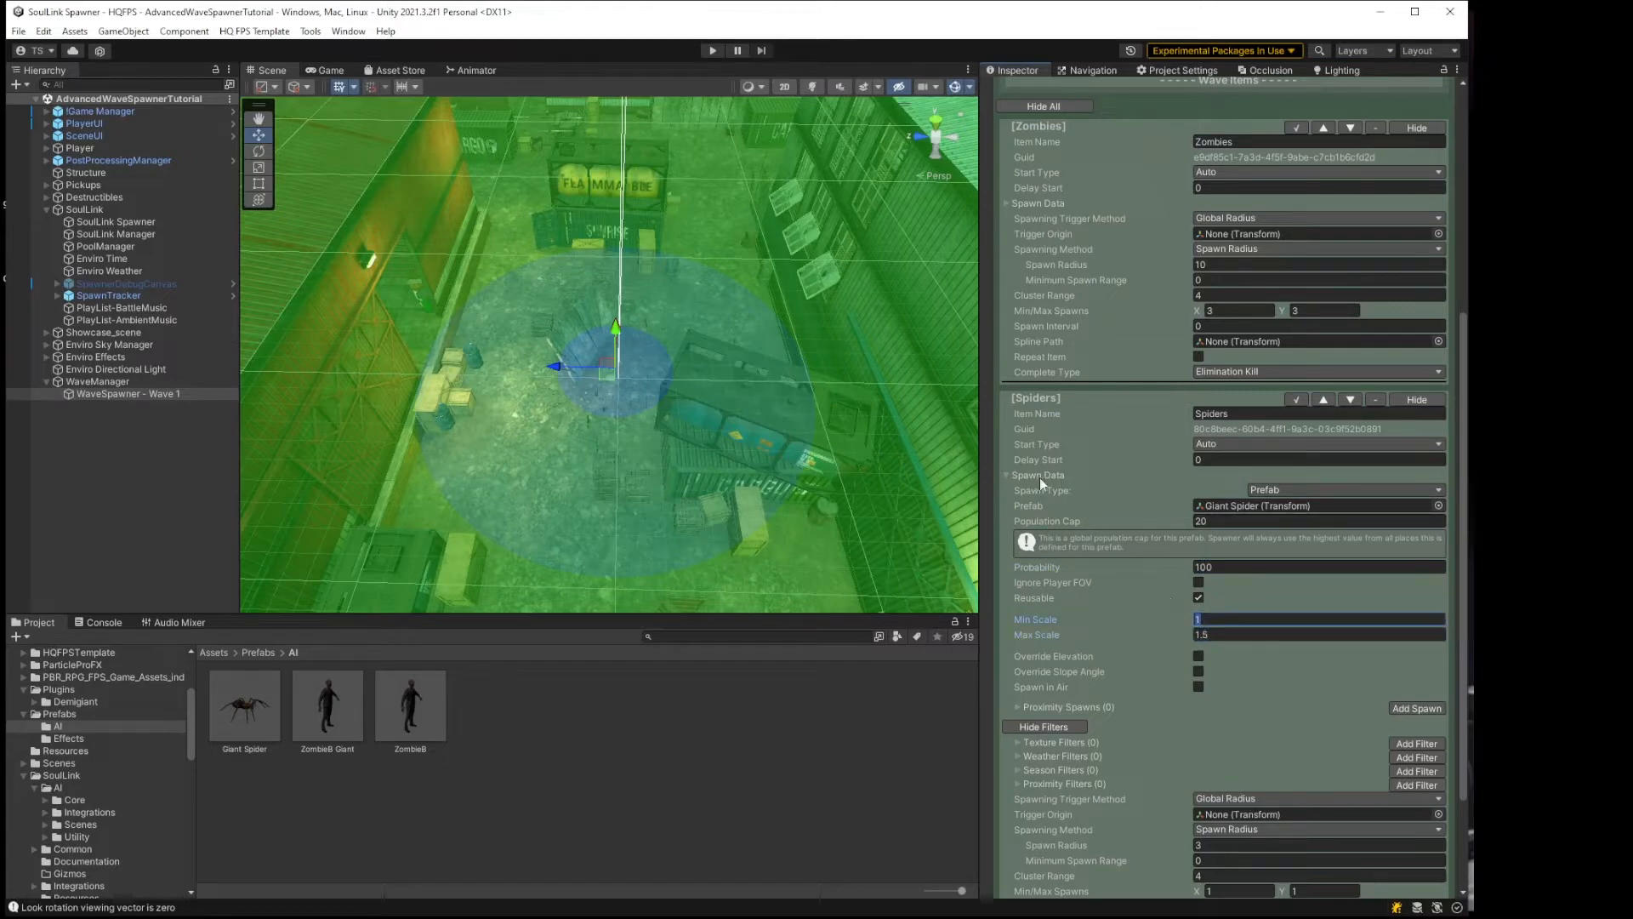
Step: Collapse the Spiders item's Spawn Data, then set its Spawn Radius to 8 and both Min and Max Spawns to 6
click(1009, 476)
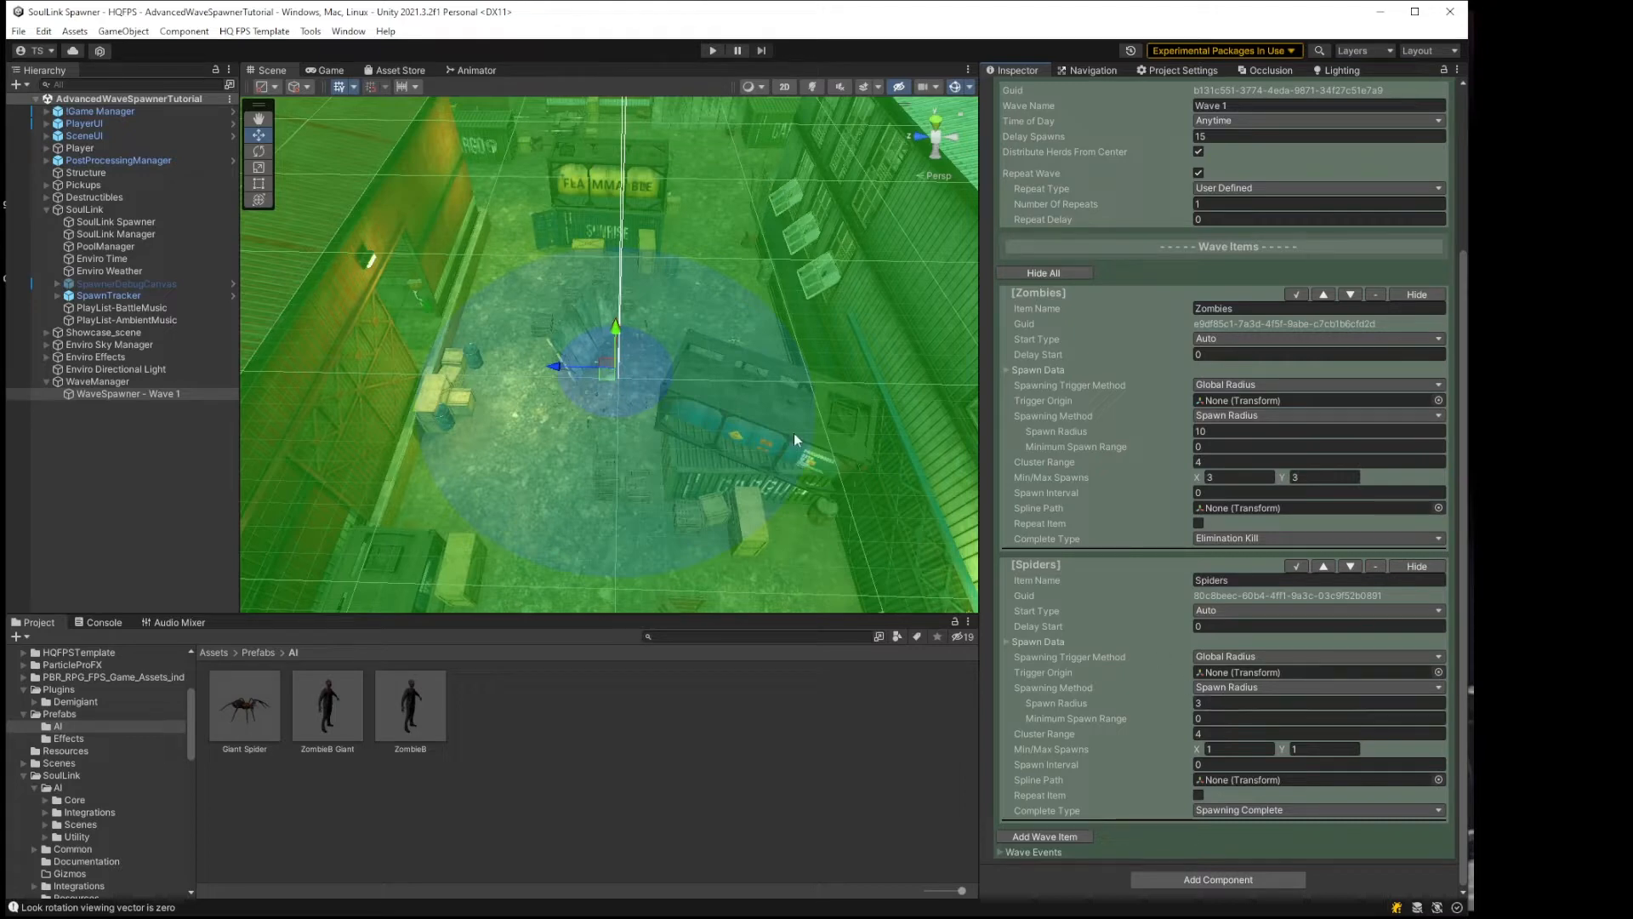
click(1233, 703)
text(8)
key(Tab)
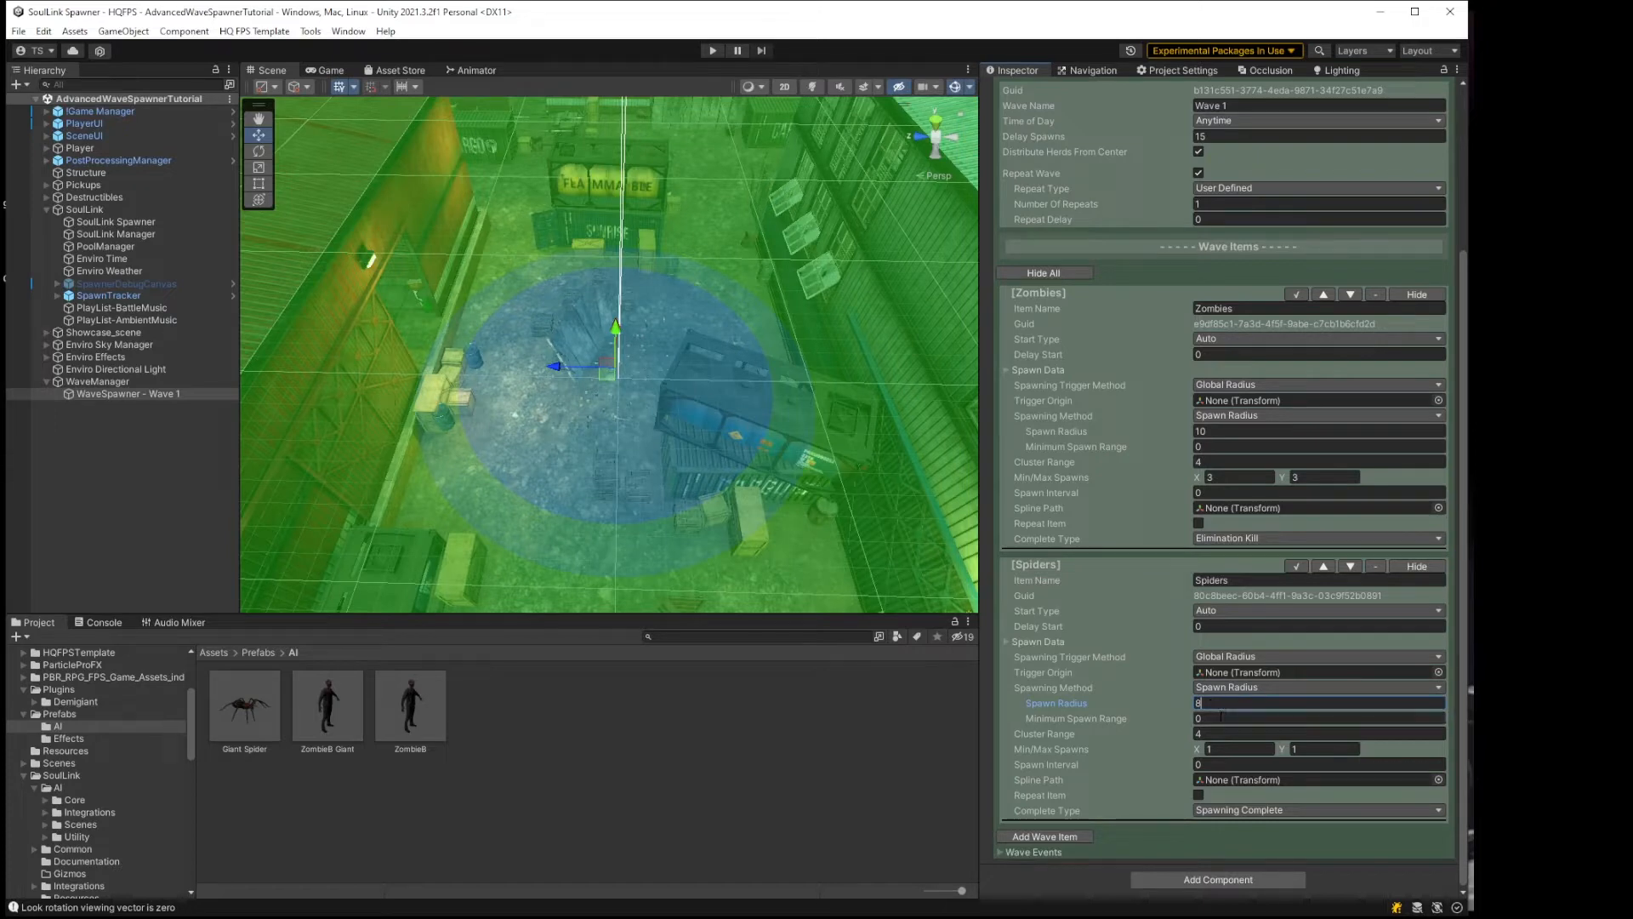
click(1228, 751)
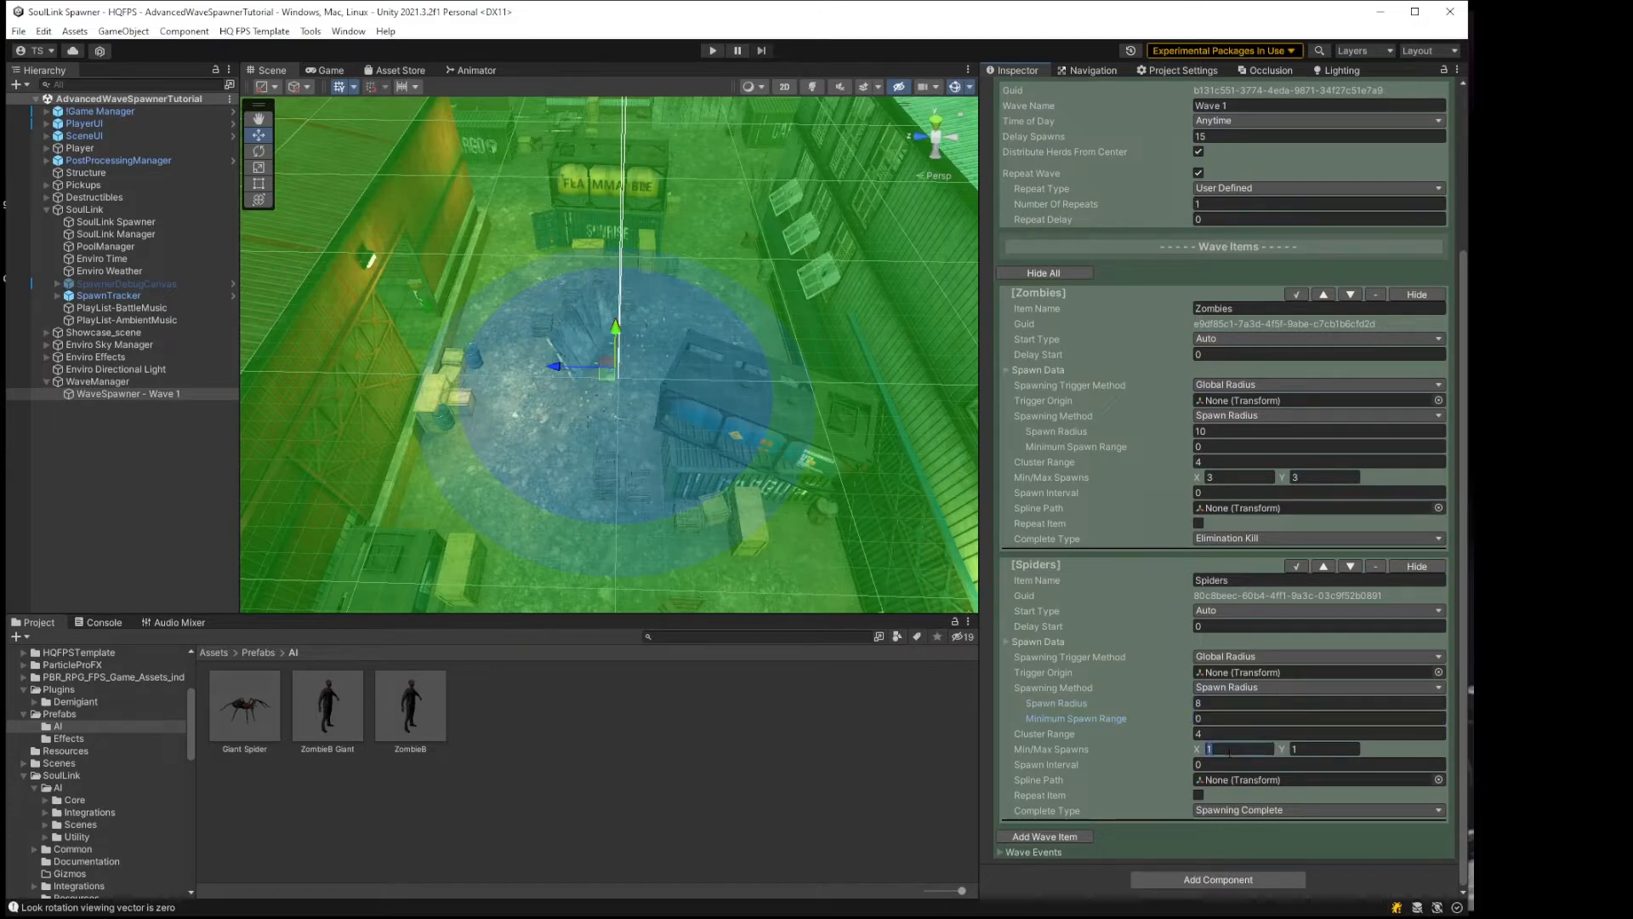
text(6)
key(Tab)
text(6)
click(1276, 733)
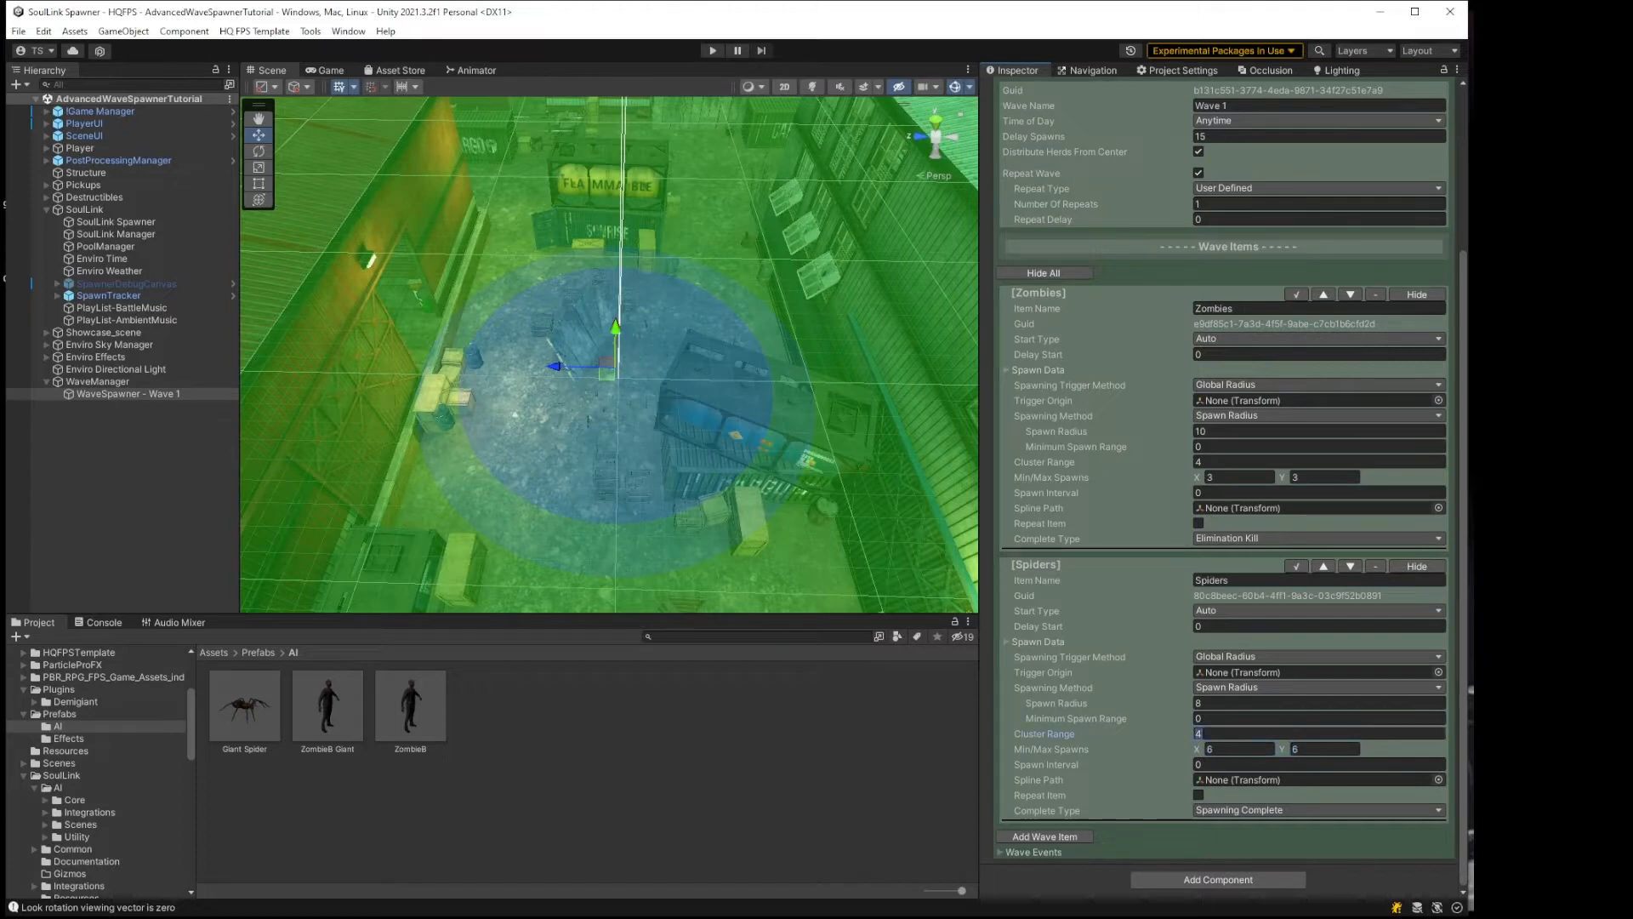
Step: Set the Spiders item's Spawn Interval to 1 and its Complete Type to Elimination Kill
click(1240, 764)
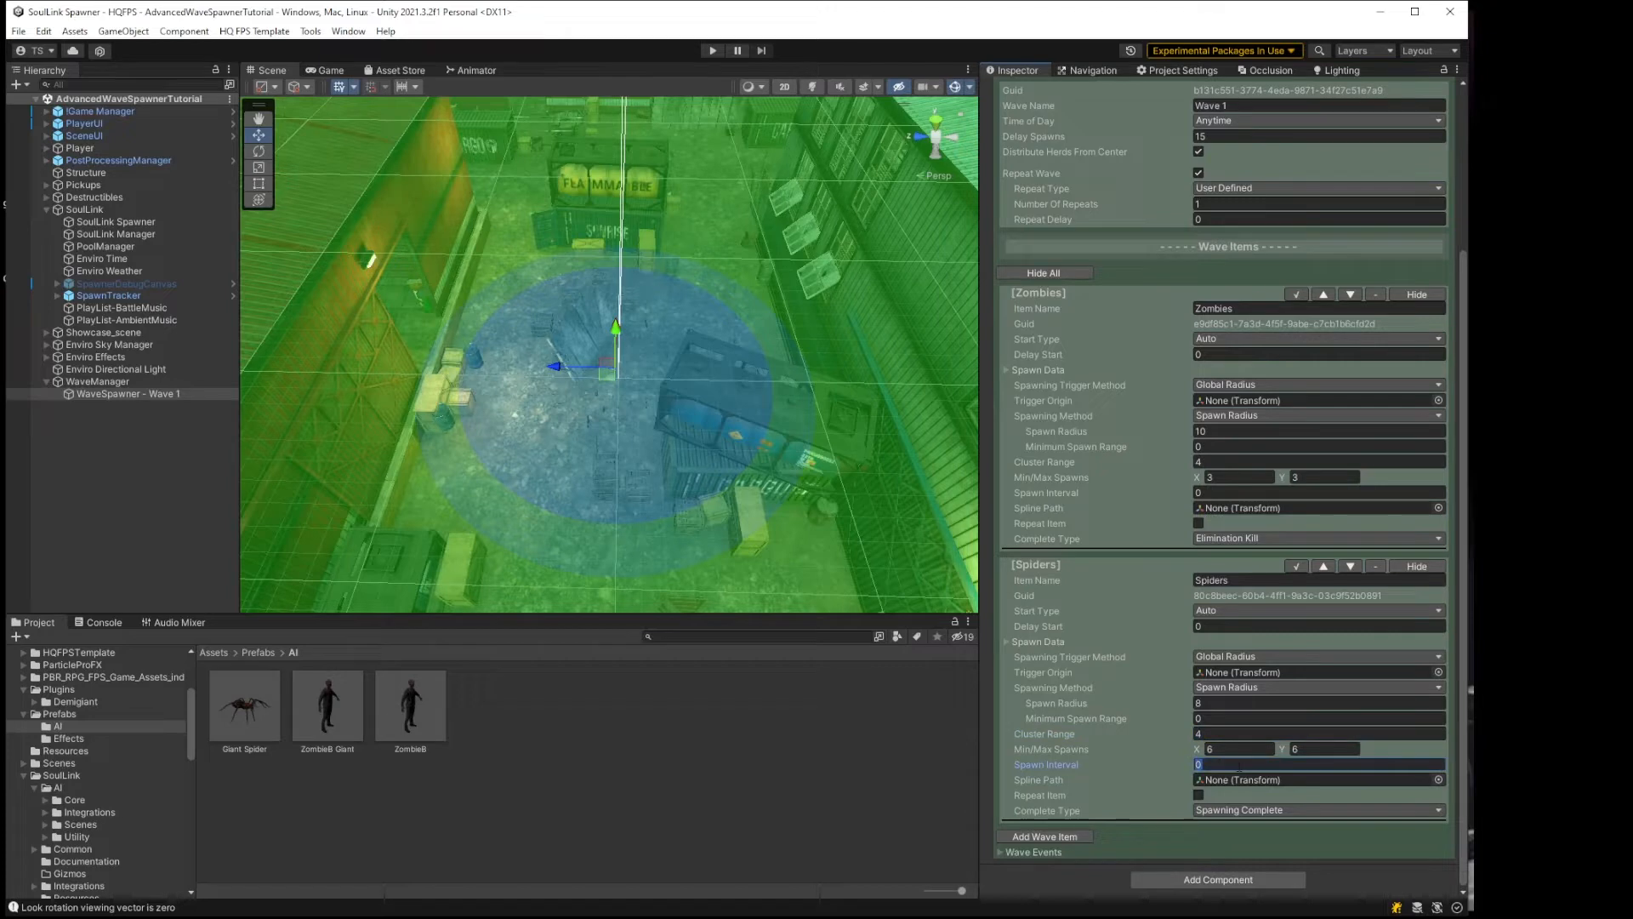
text(1)
click(1236, 734)
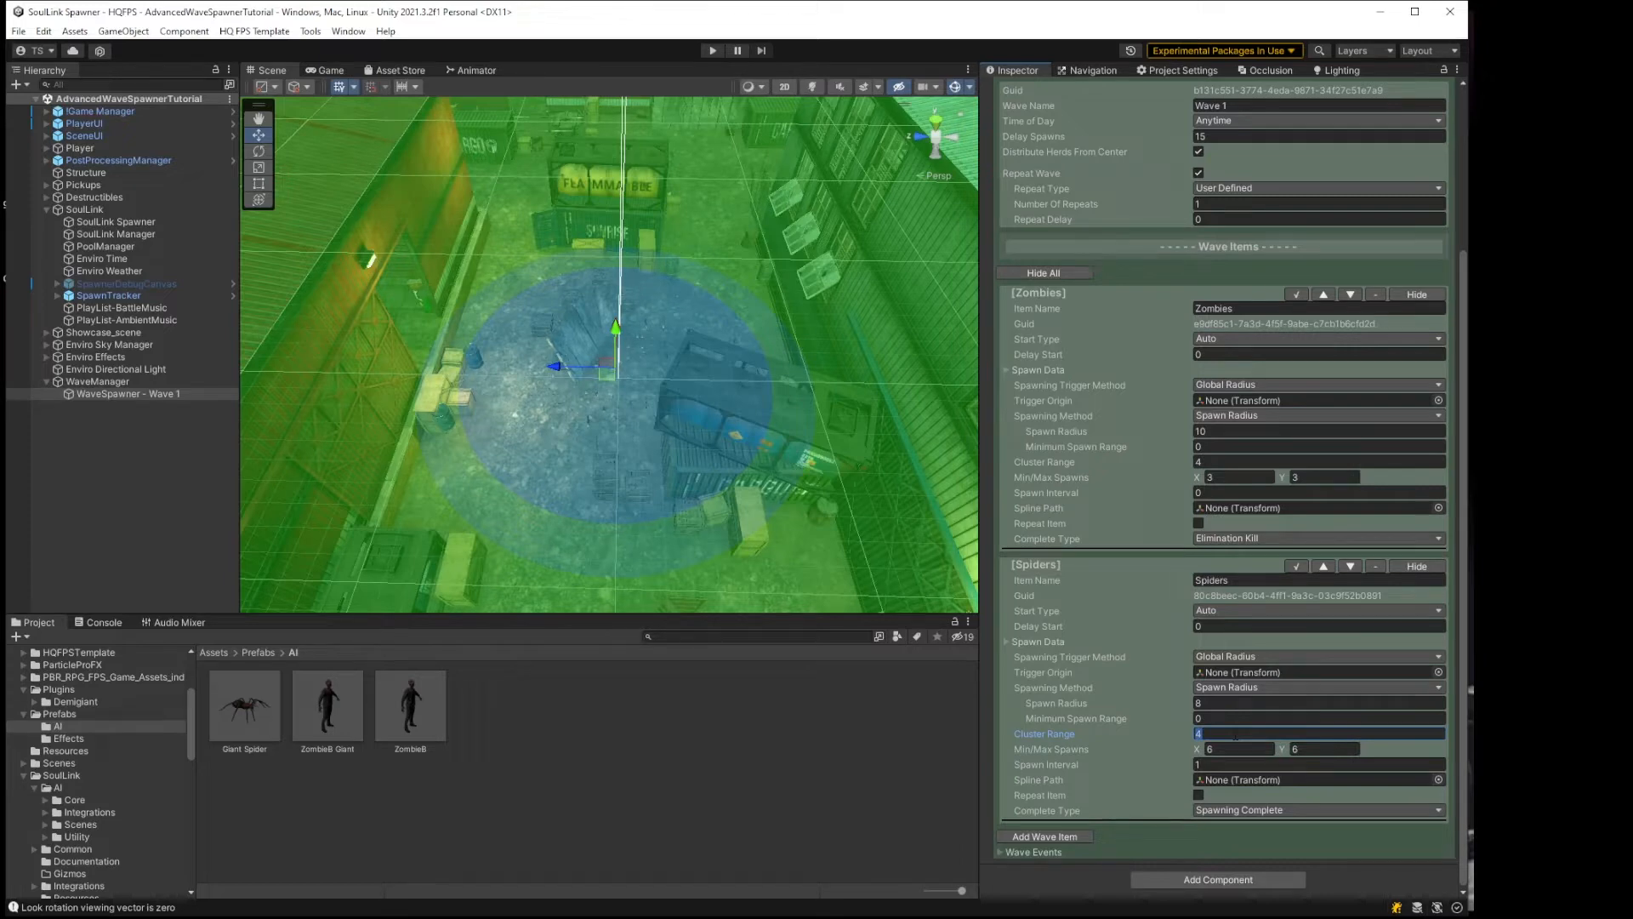
click(1237, 808)
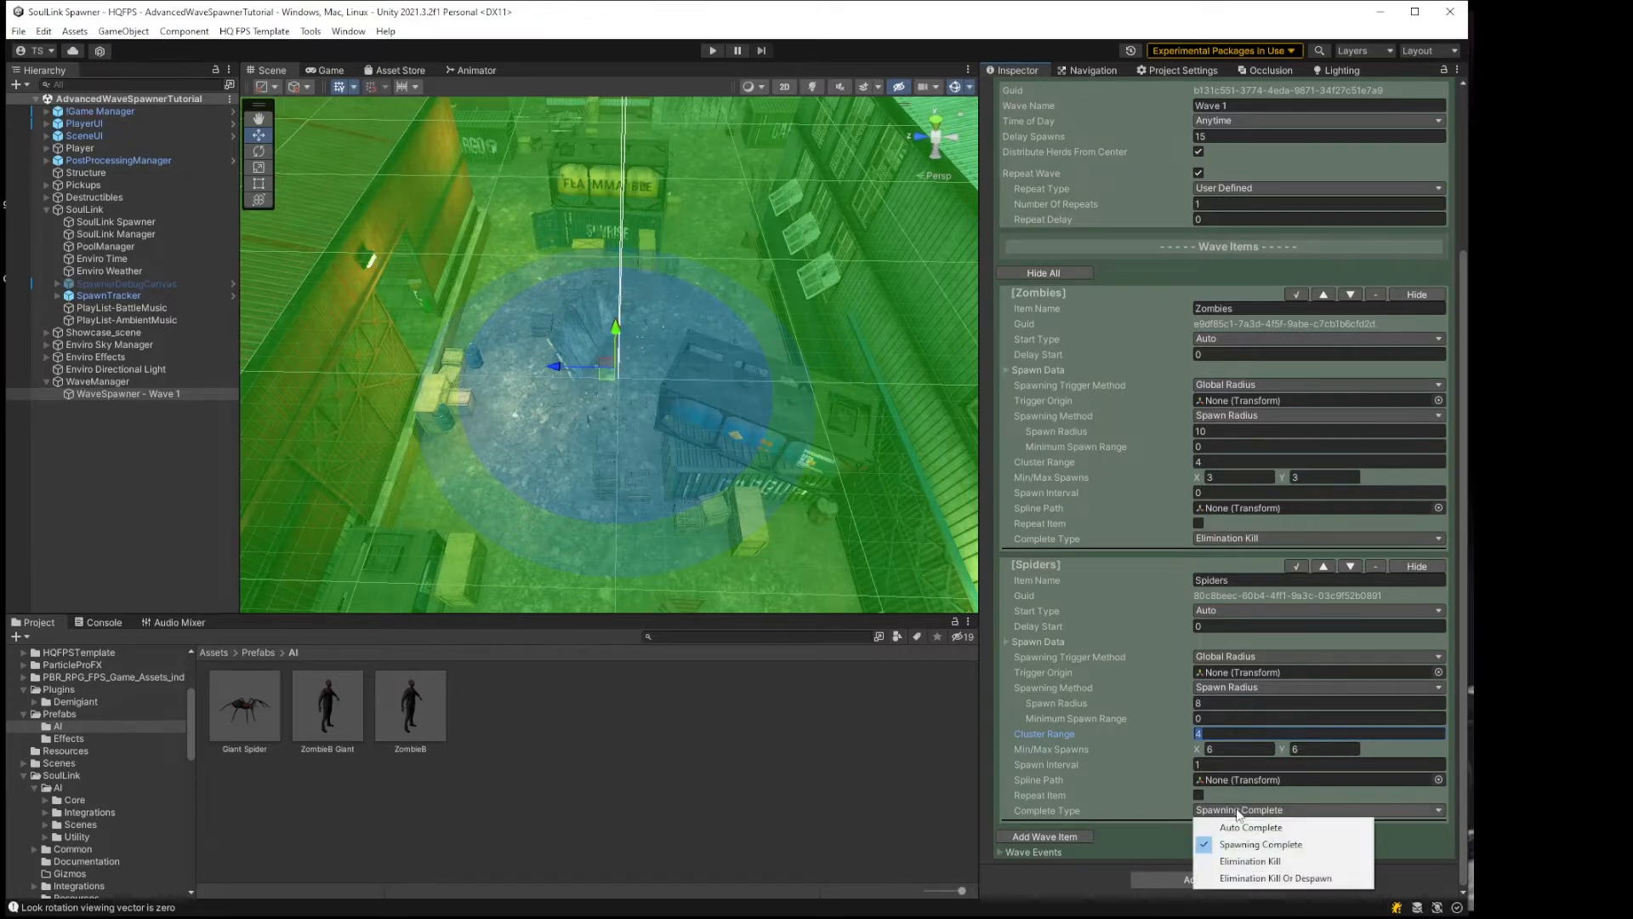
click(1234, 860)
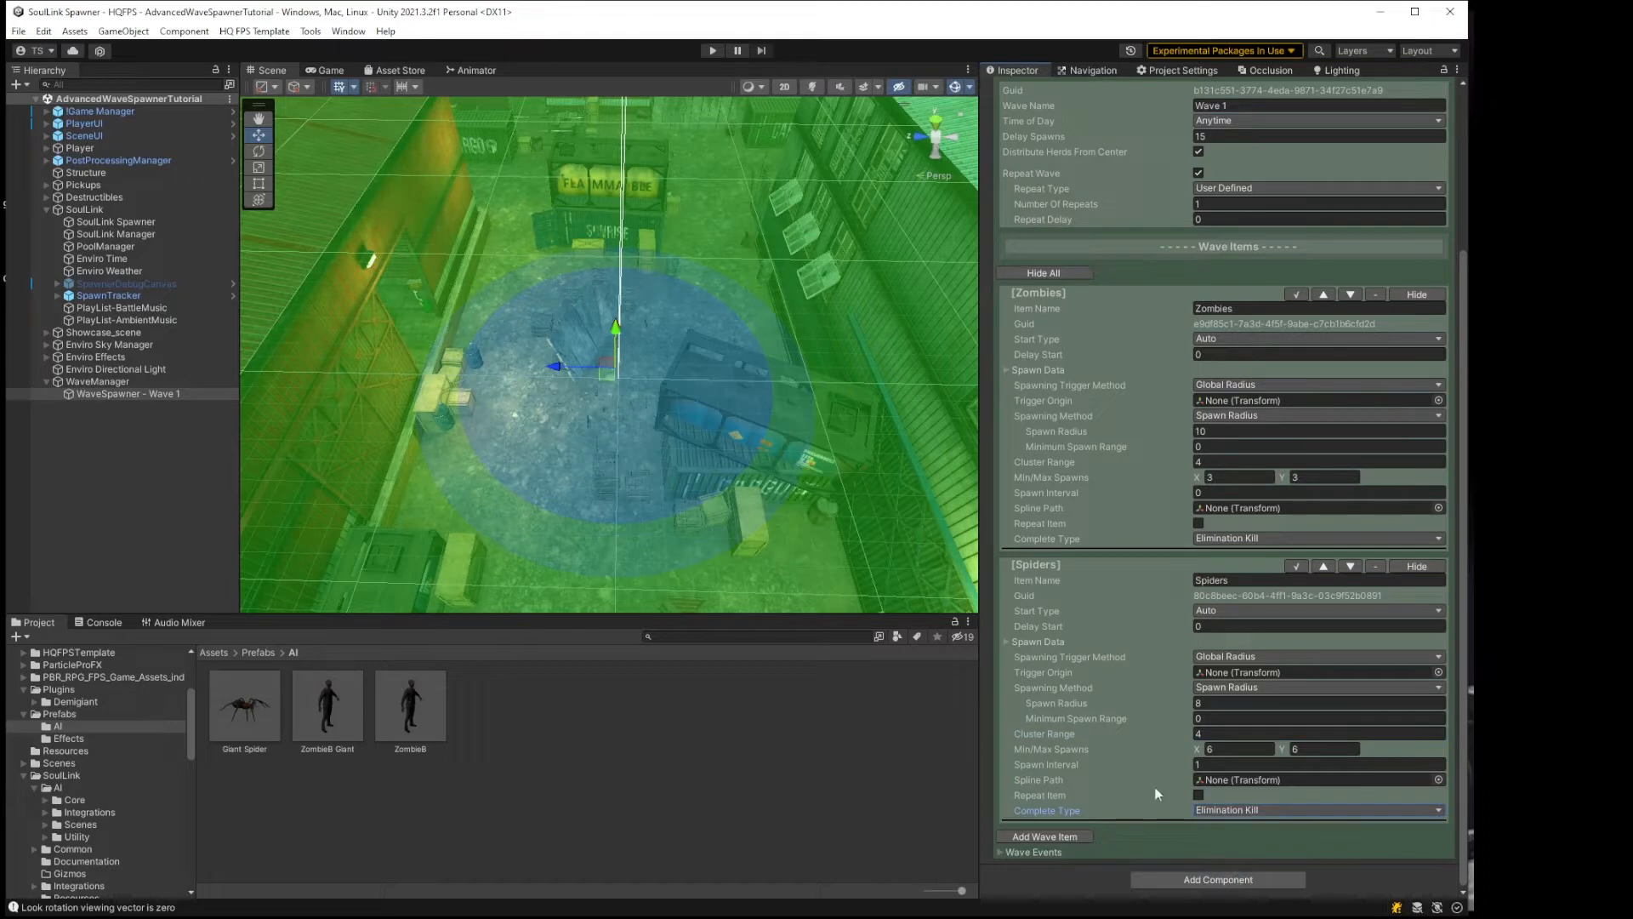
Step: Save the scene and start play mode to test the wave with both zombies and spiders
click(18, 31)
click(41, 105)
click(711, 50)
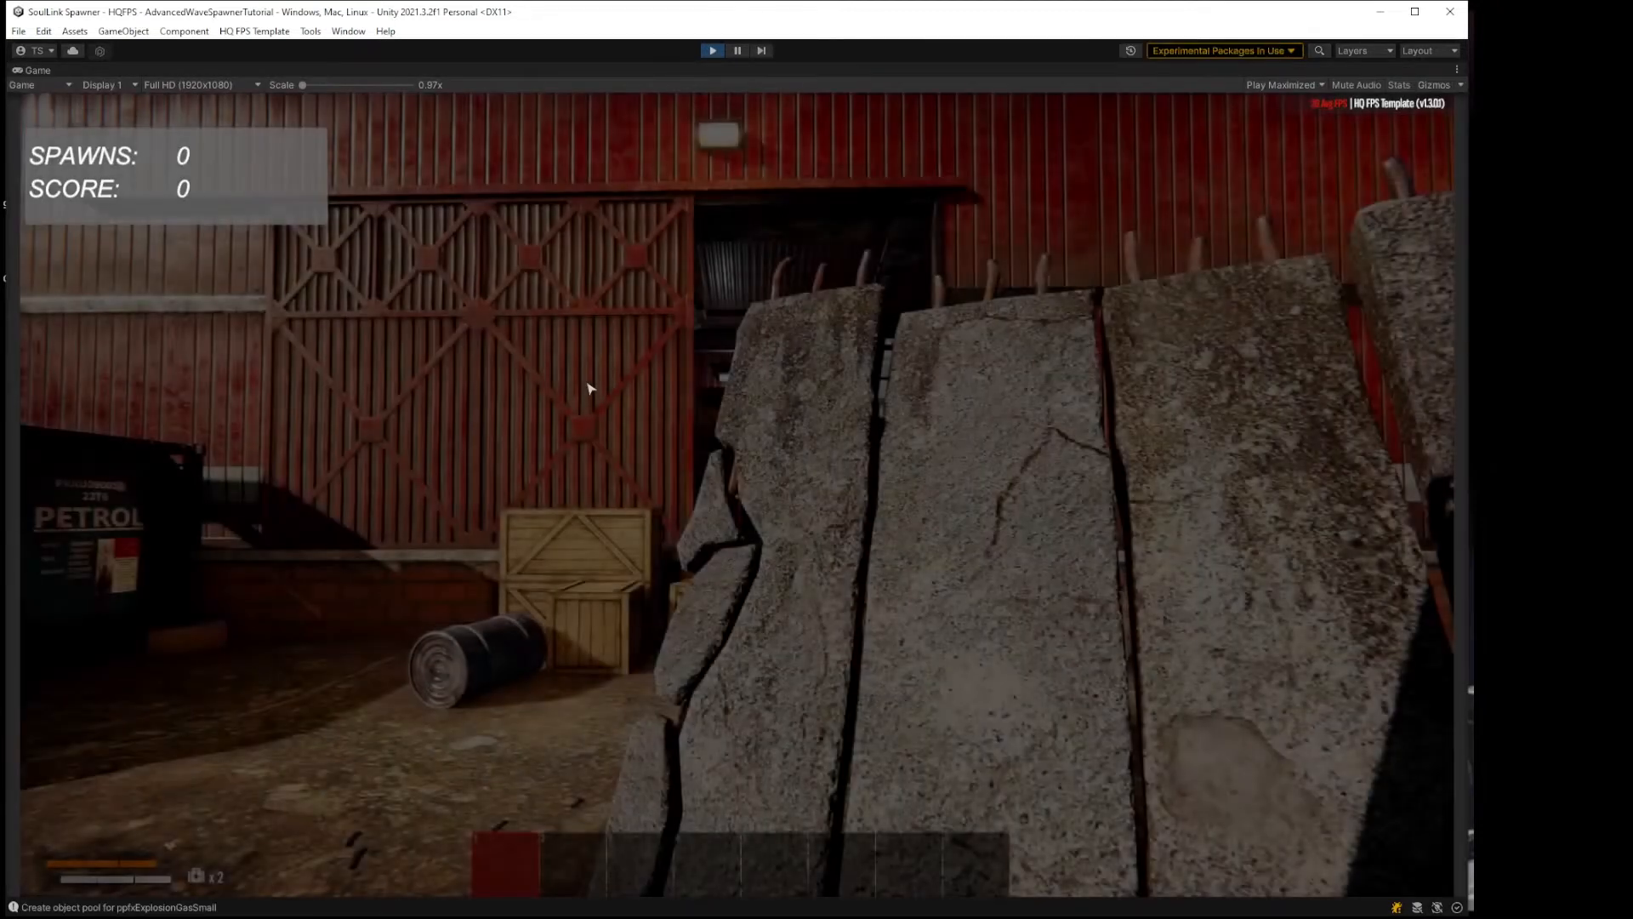
Step: Collect the weapons and ammunition lying on the ground around the player's starting area
key(e)
key(e)
key(e)
key(e)
key(e)
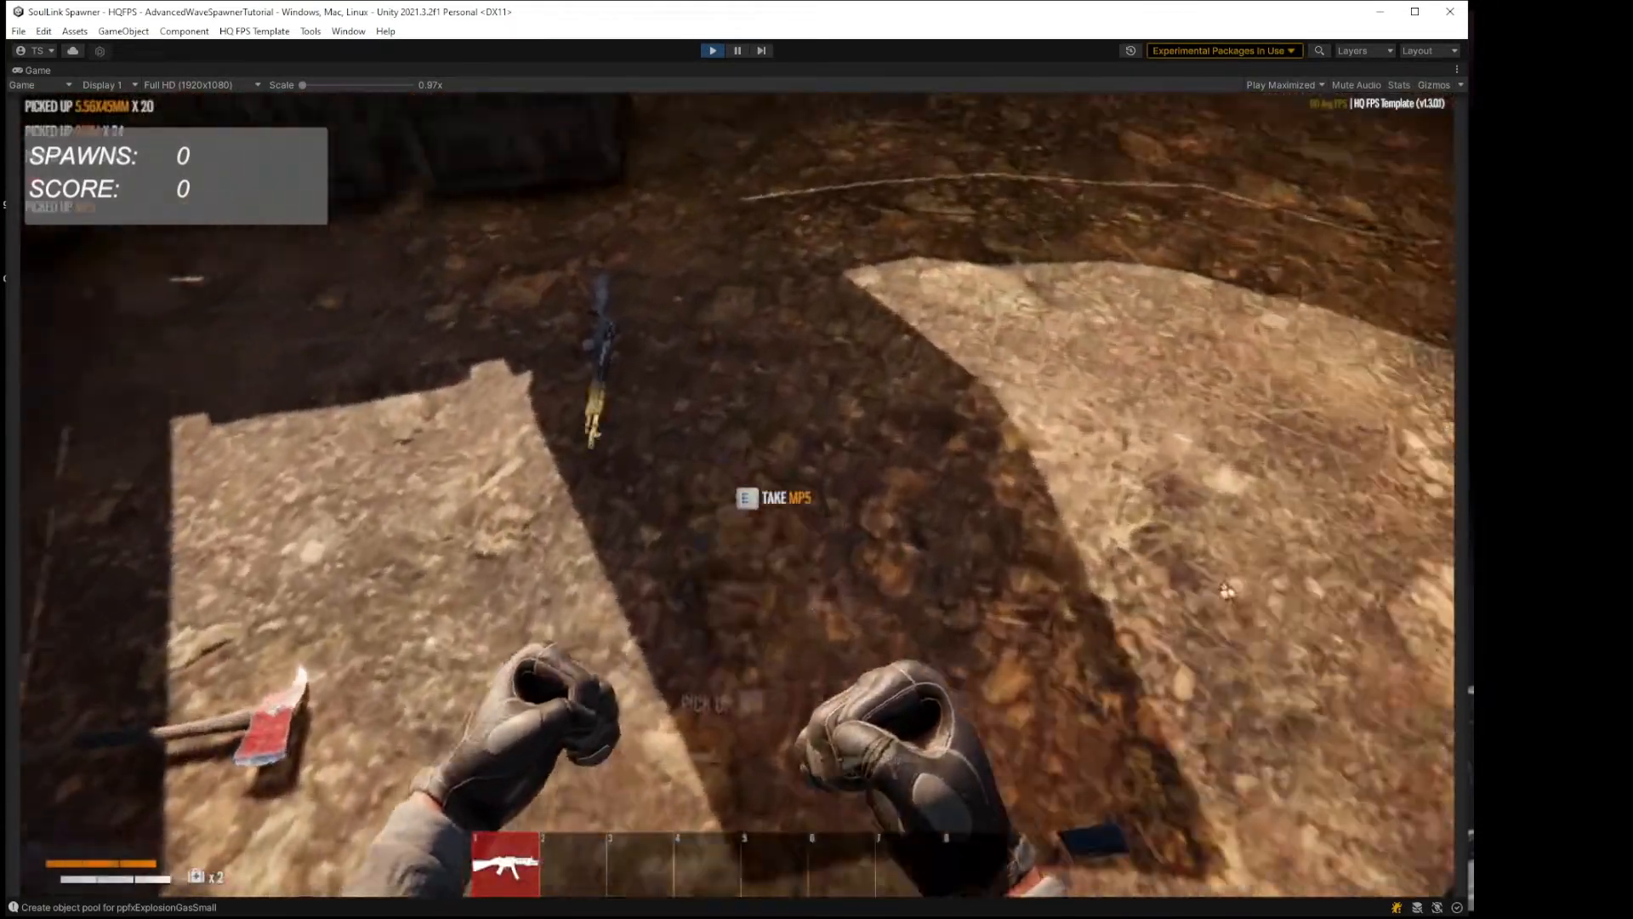
key(e)
key(e)
key(e)
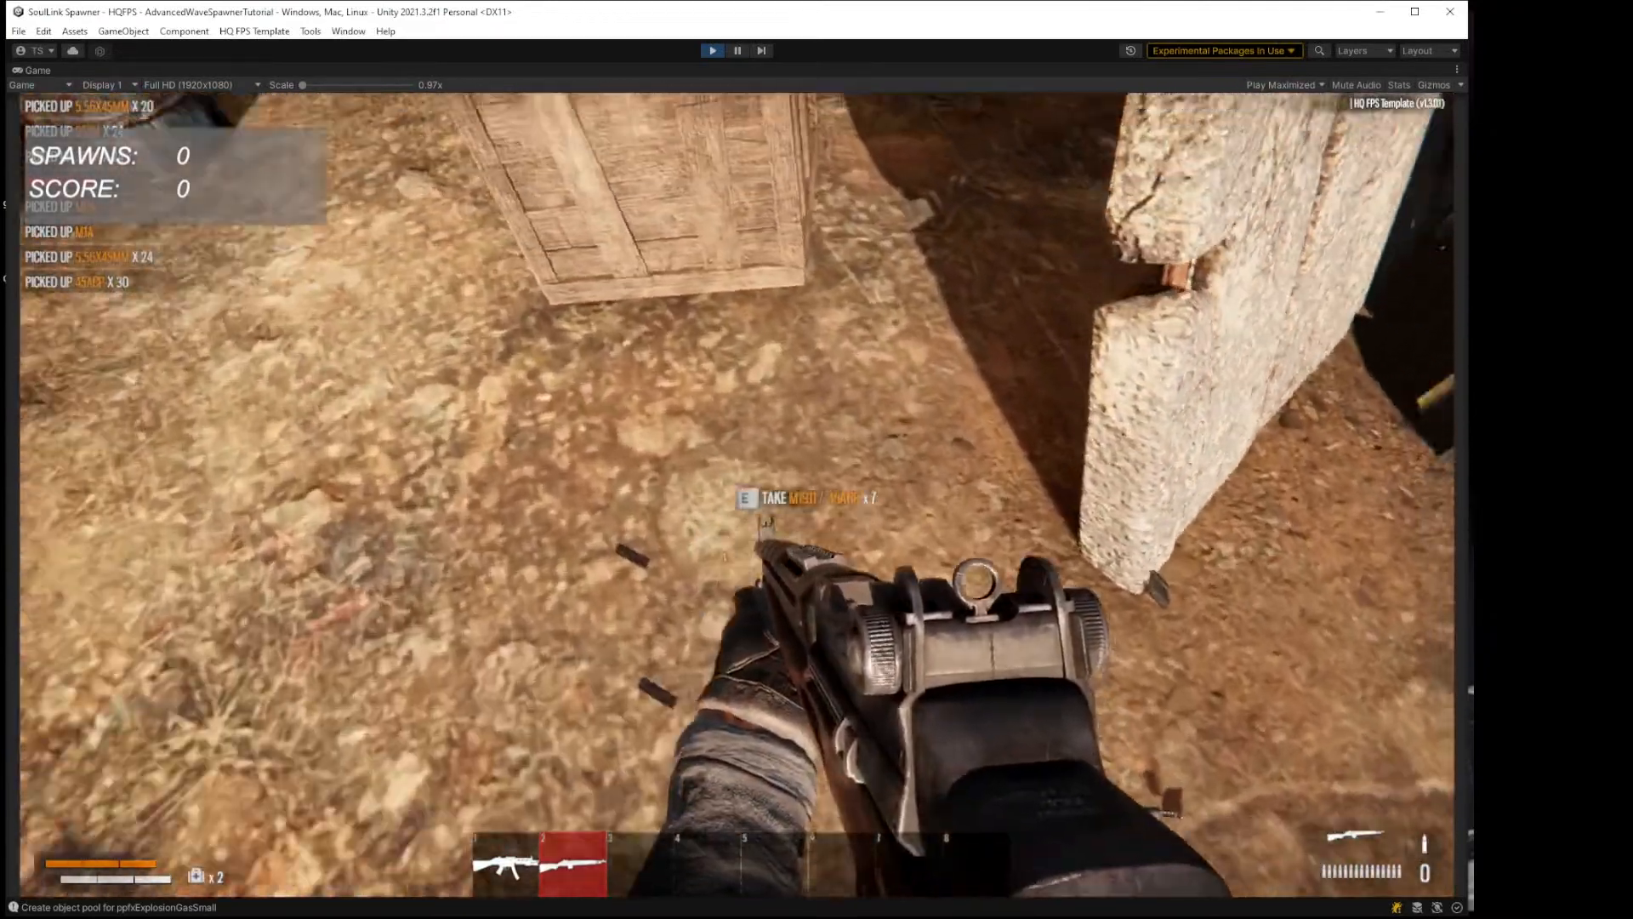
key(e)
key(e)
key(e)
key(e)
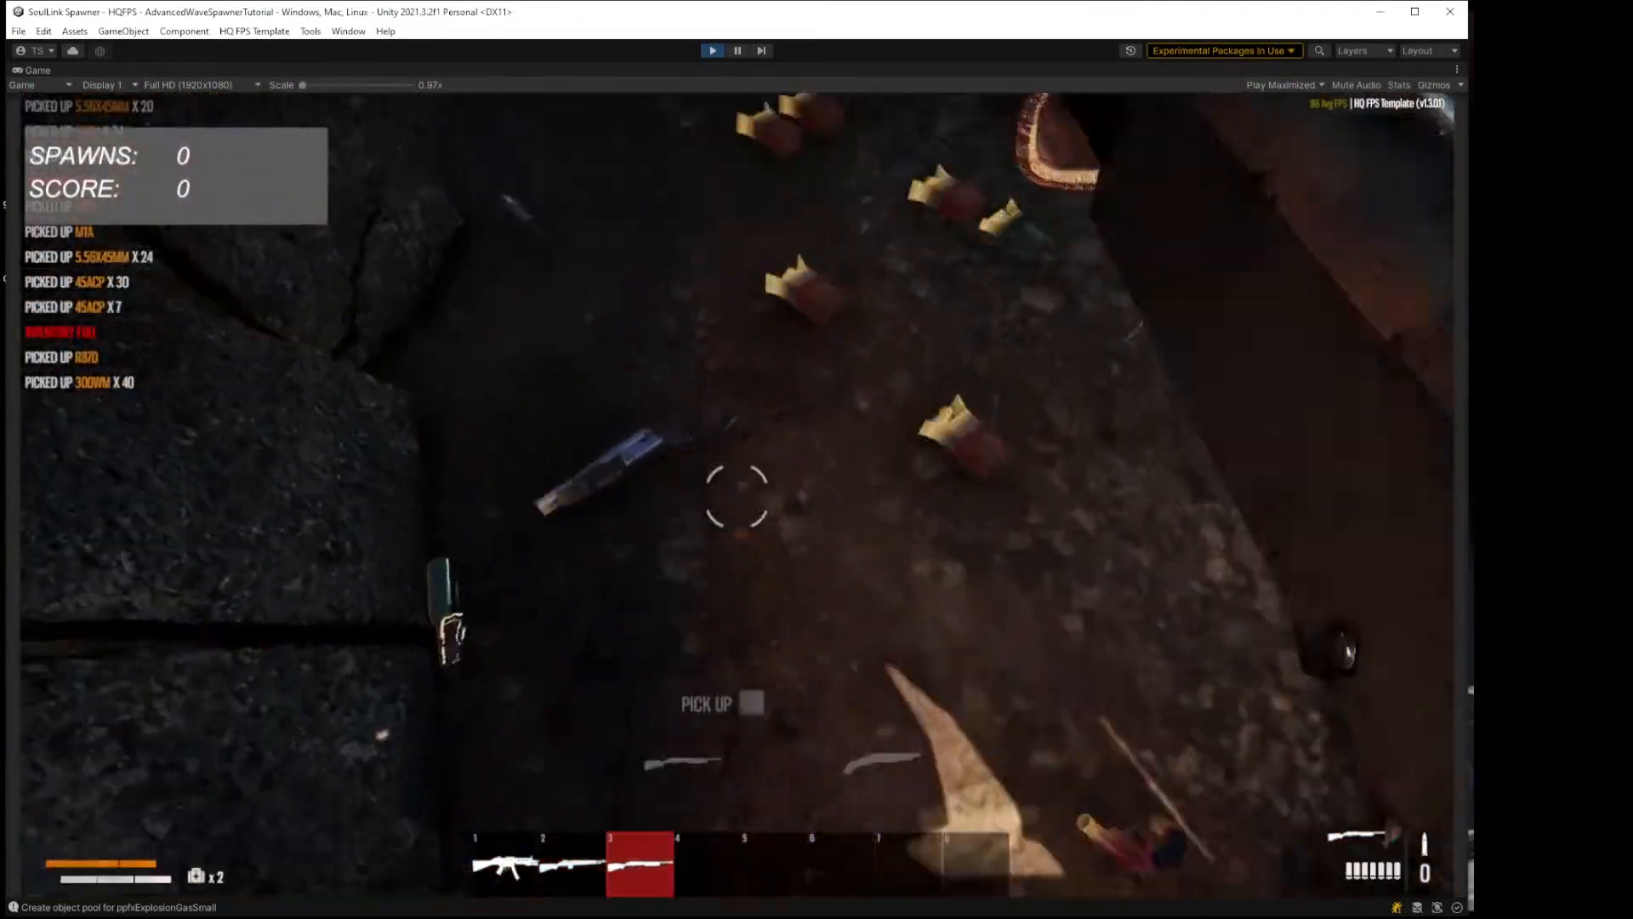
key(e)
key(e)
key(e)
key(e)
key(e)
key(e)
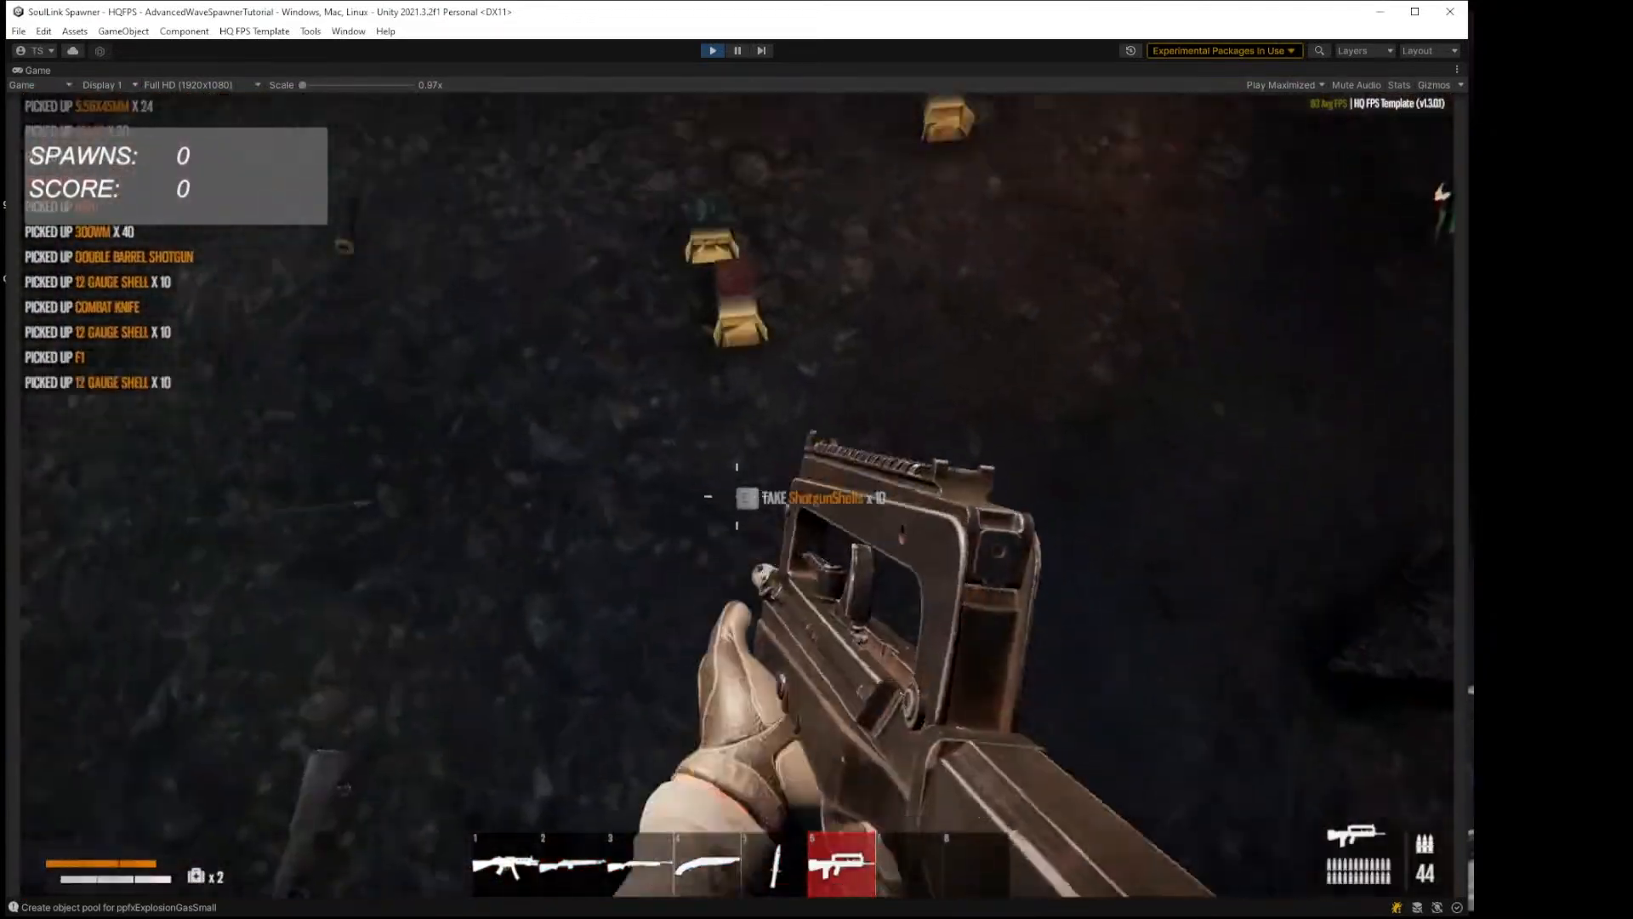
key(e)
key(e)
key(e)
key(e)
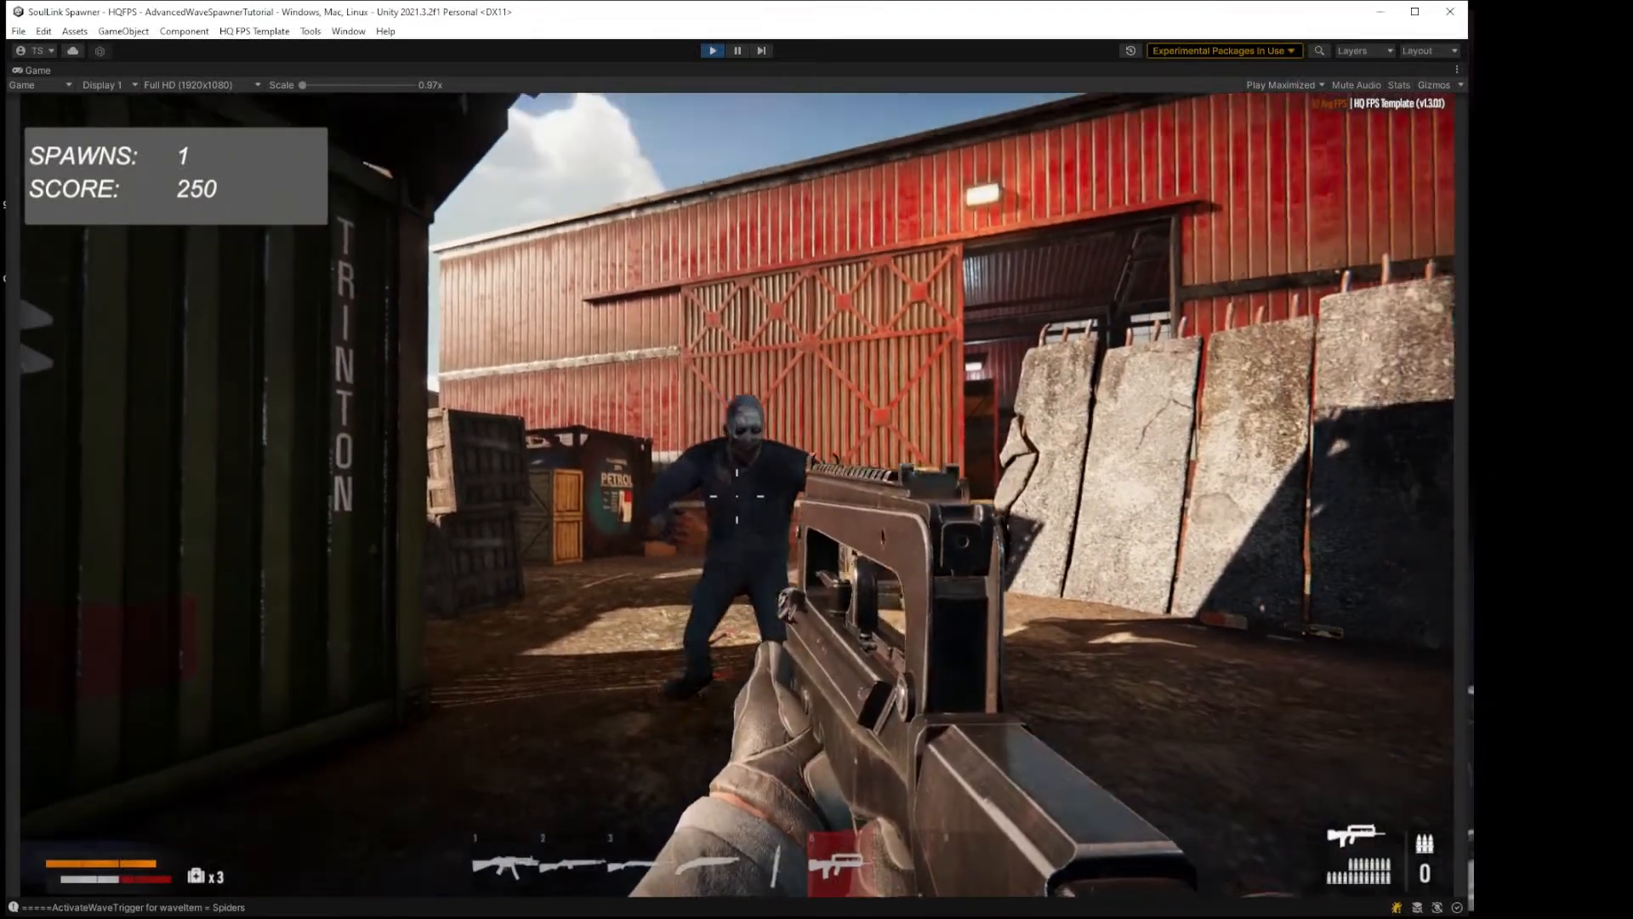
Step: Shoot the last zombie of the first wave, wait for the repeated wave and equip the weapon in slot 1
click(737, 495)
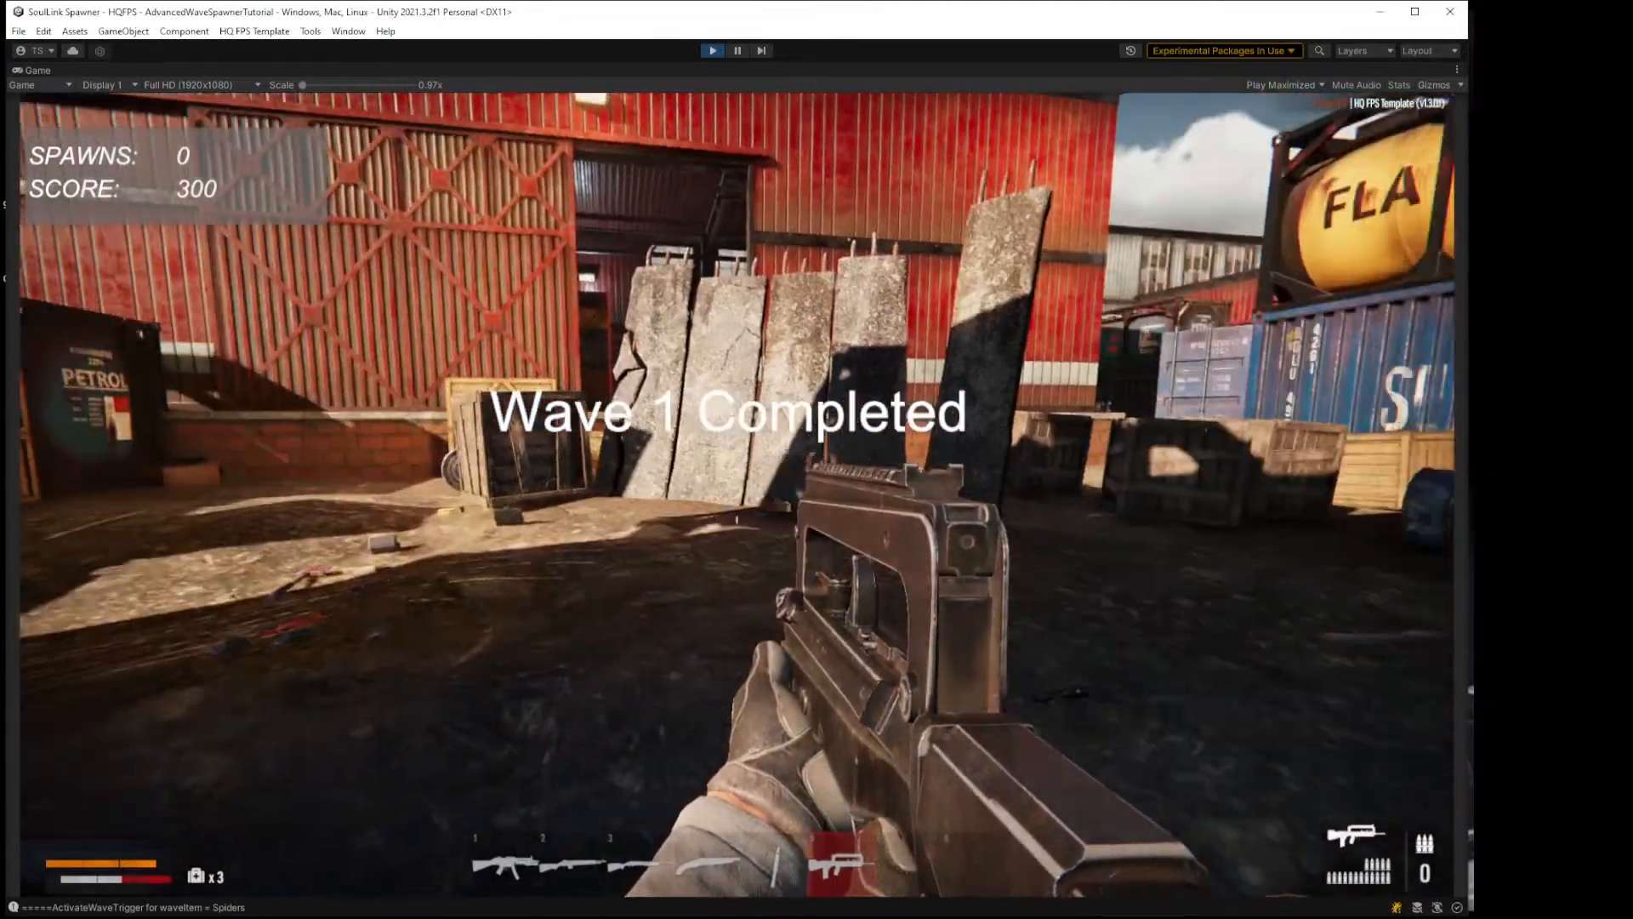
key(w)
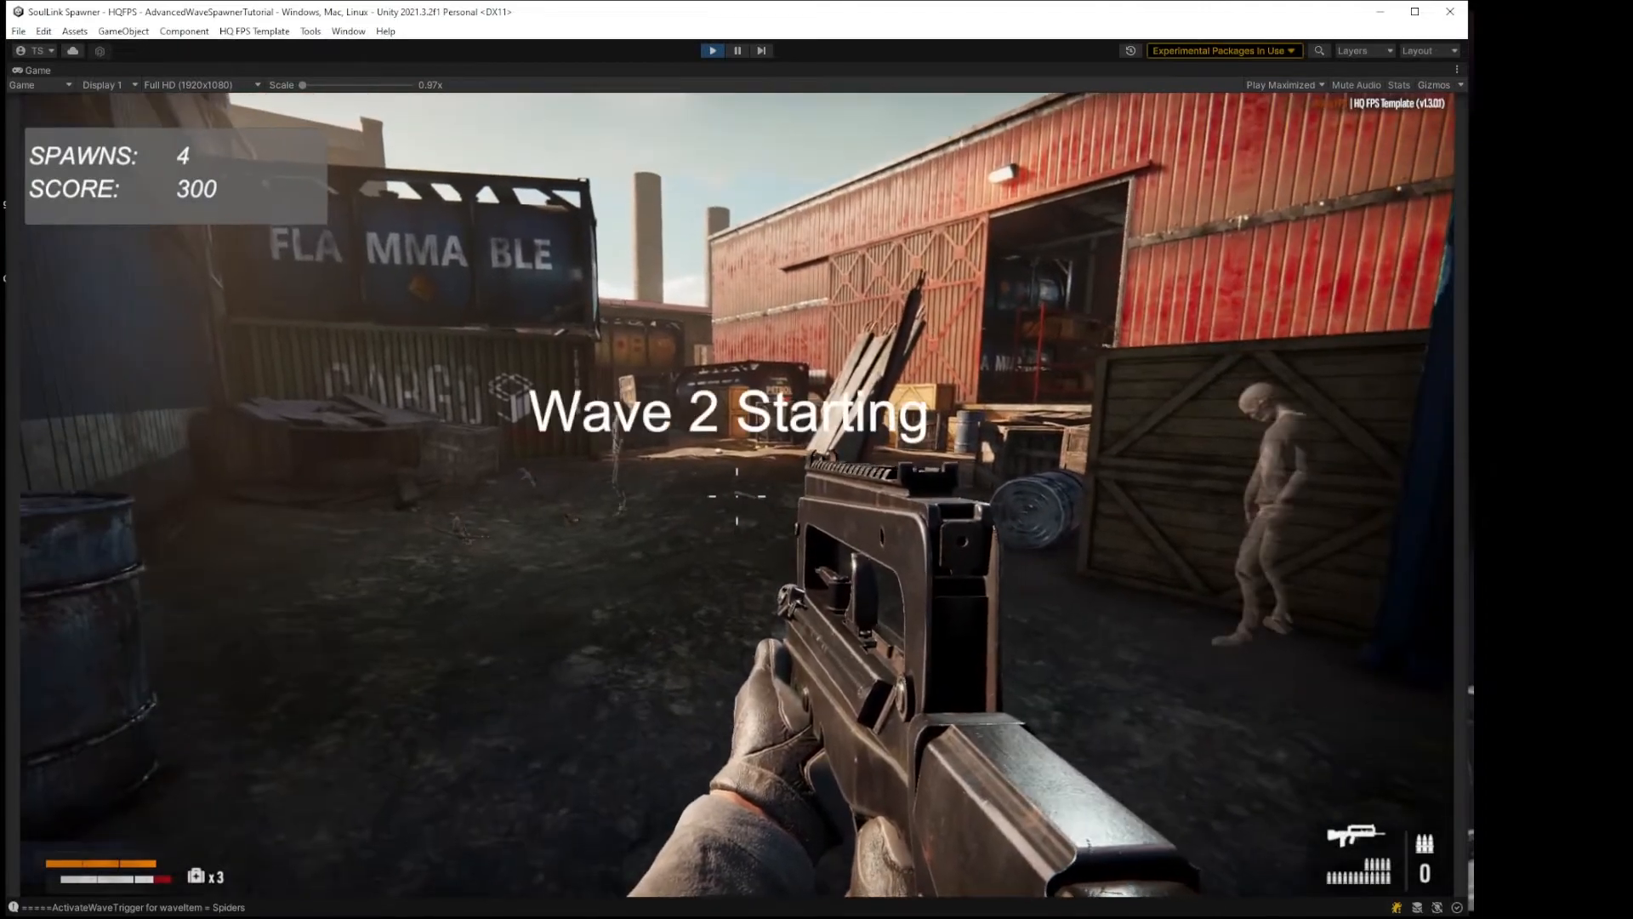
key(2)
key(1)
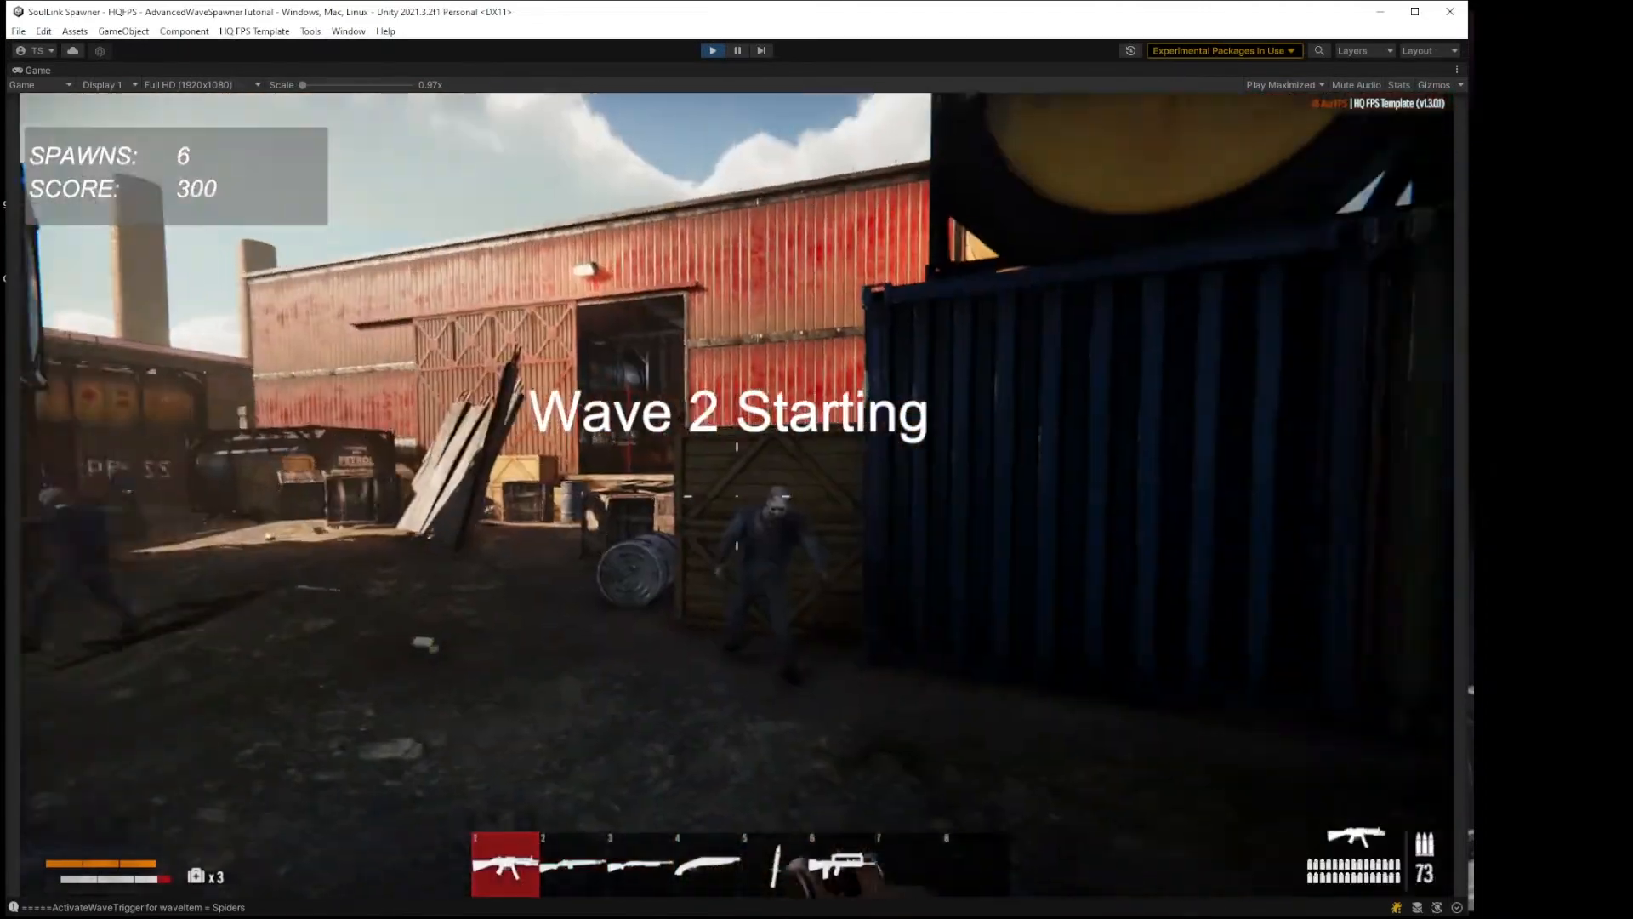
Step: Shoot the zombies and giant spiders of the repeated wave as they attack across the yard
click(737, 496)
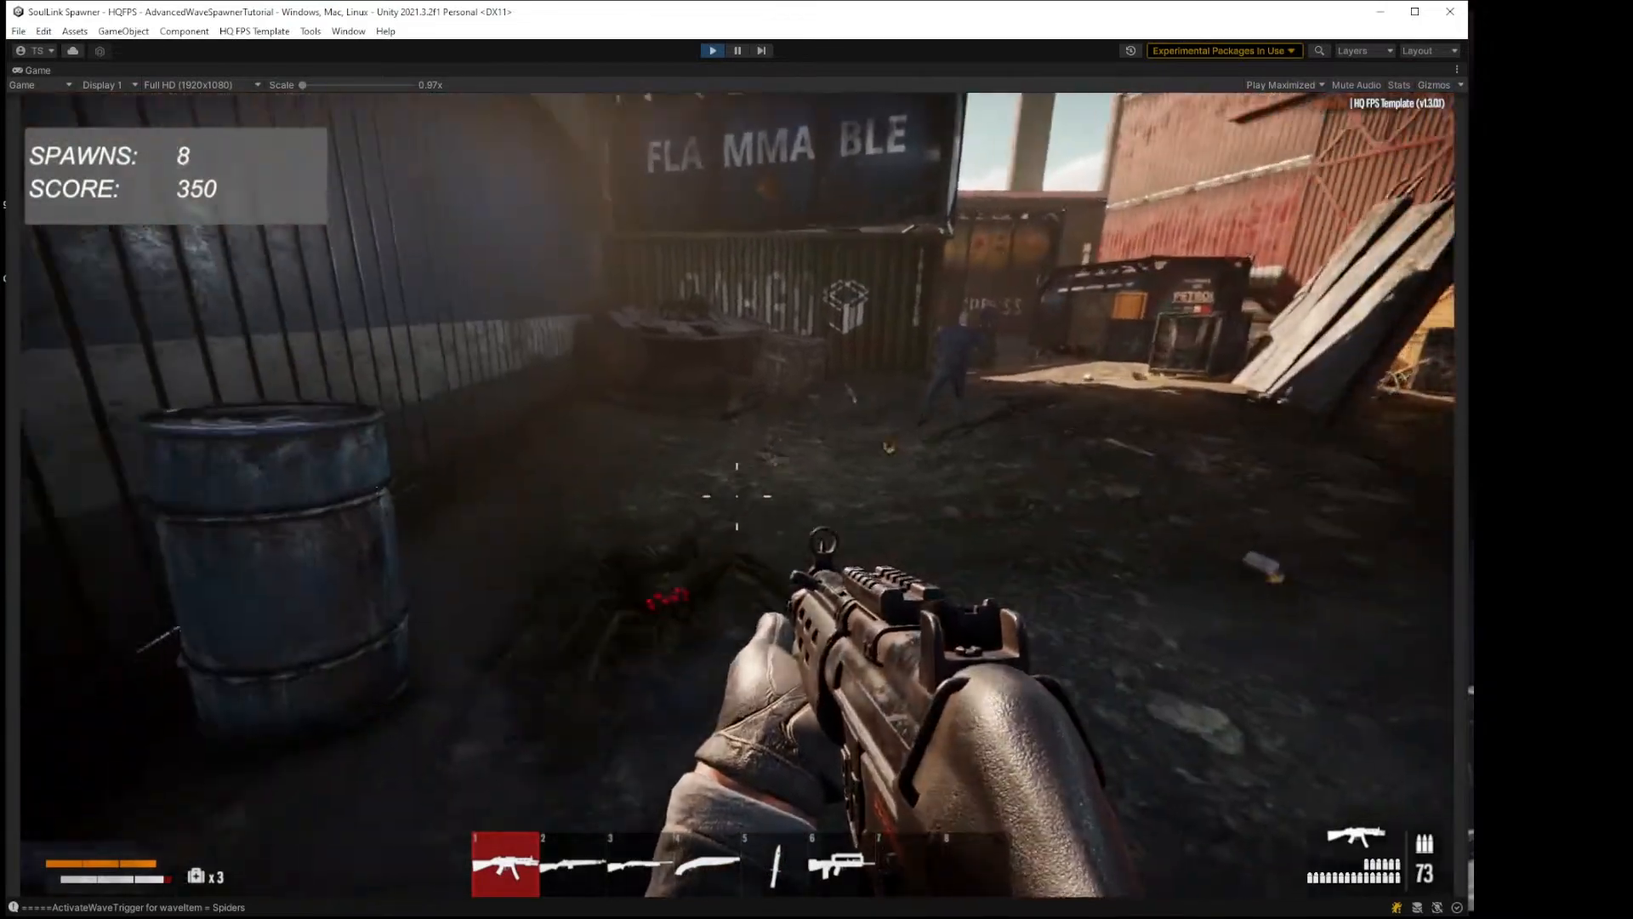
click(737, 496)
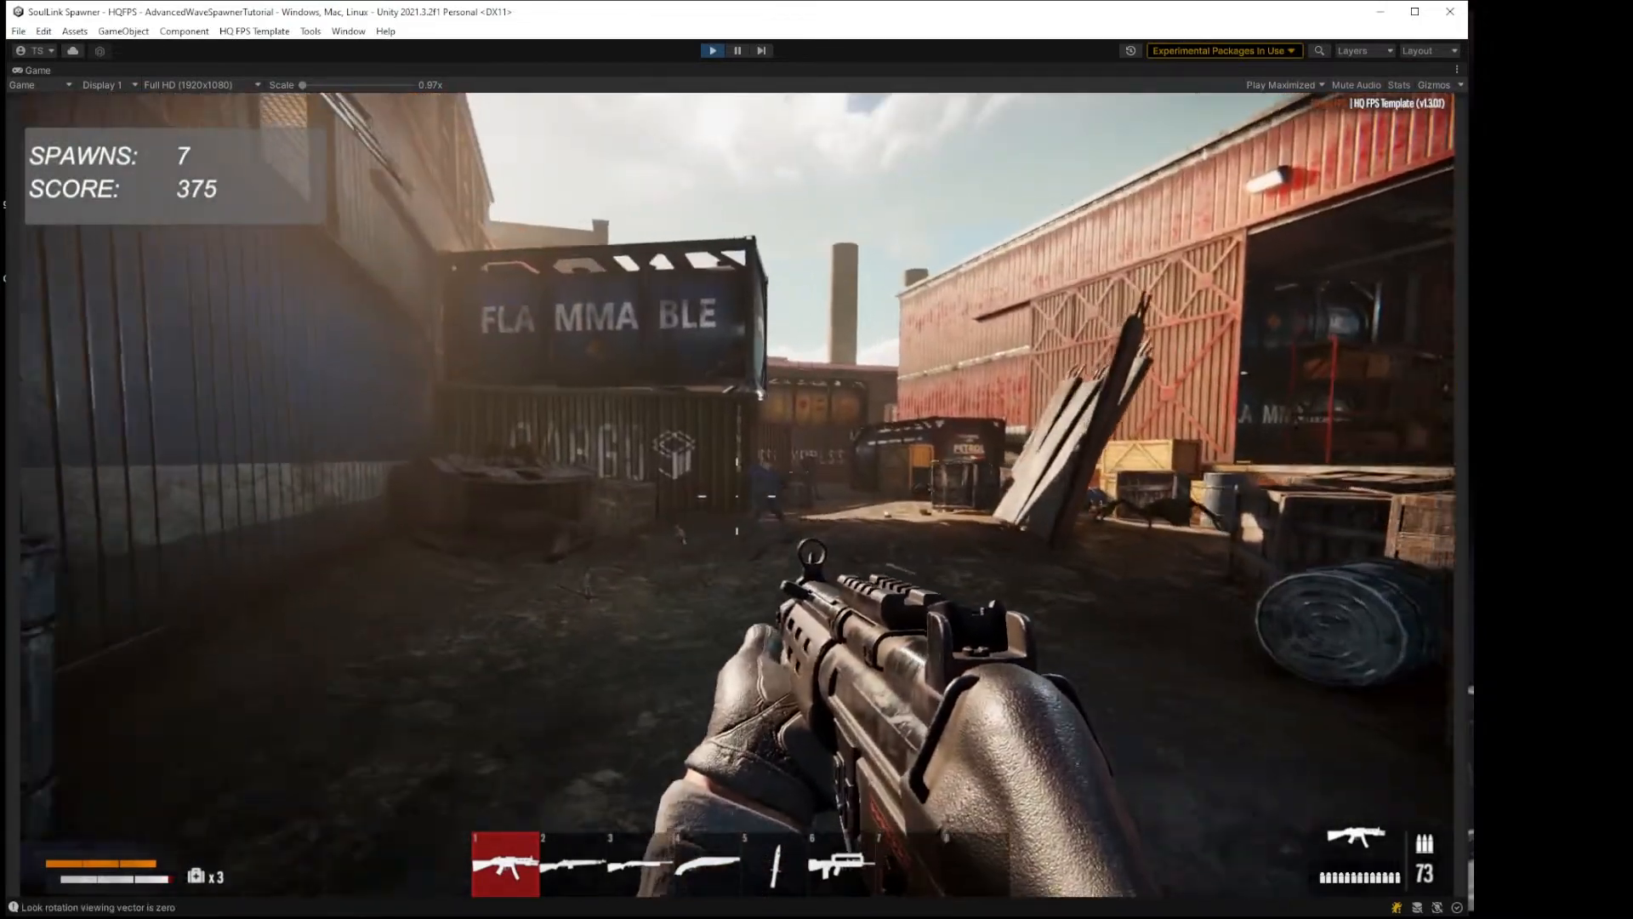
click(736, 495)
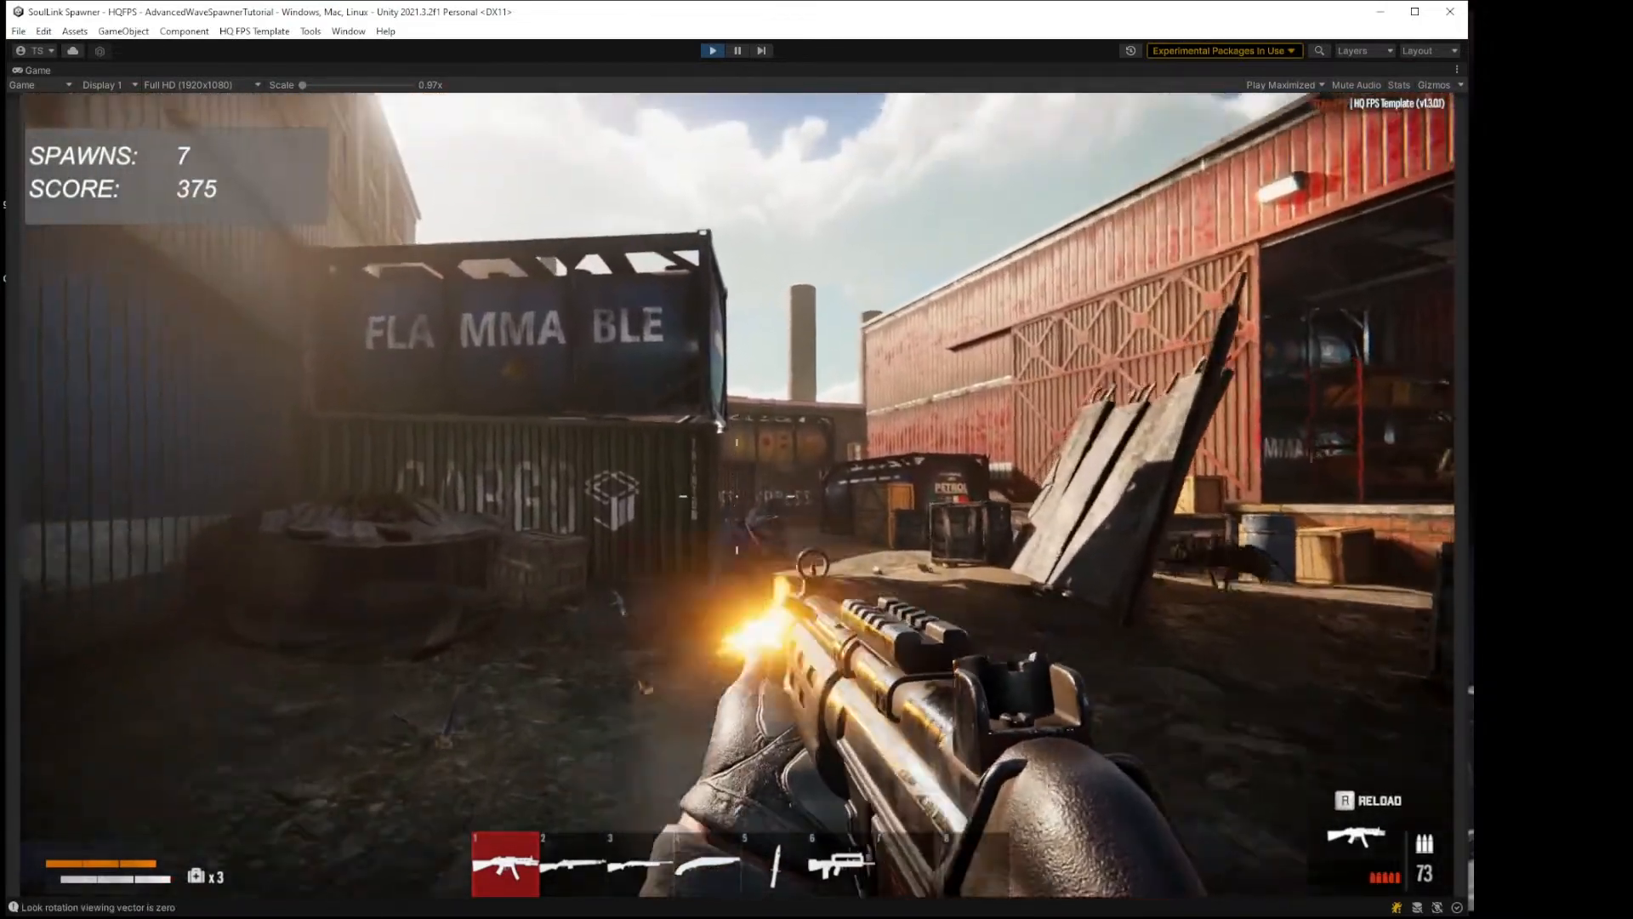
click(737, 496)
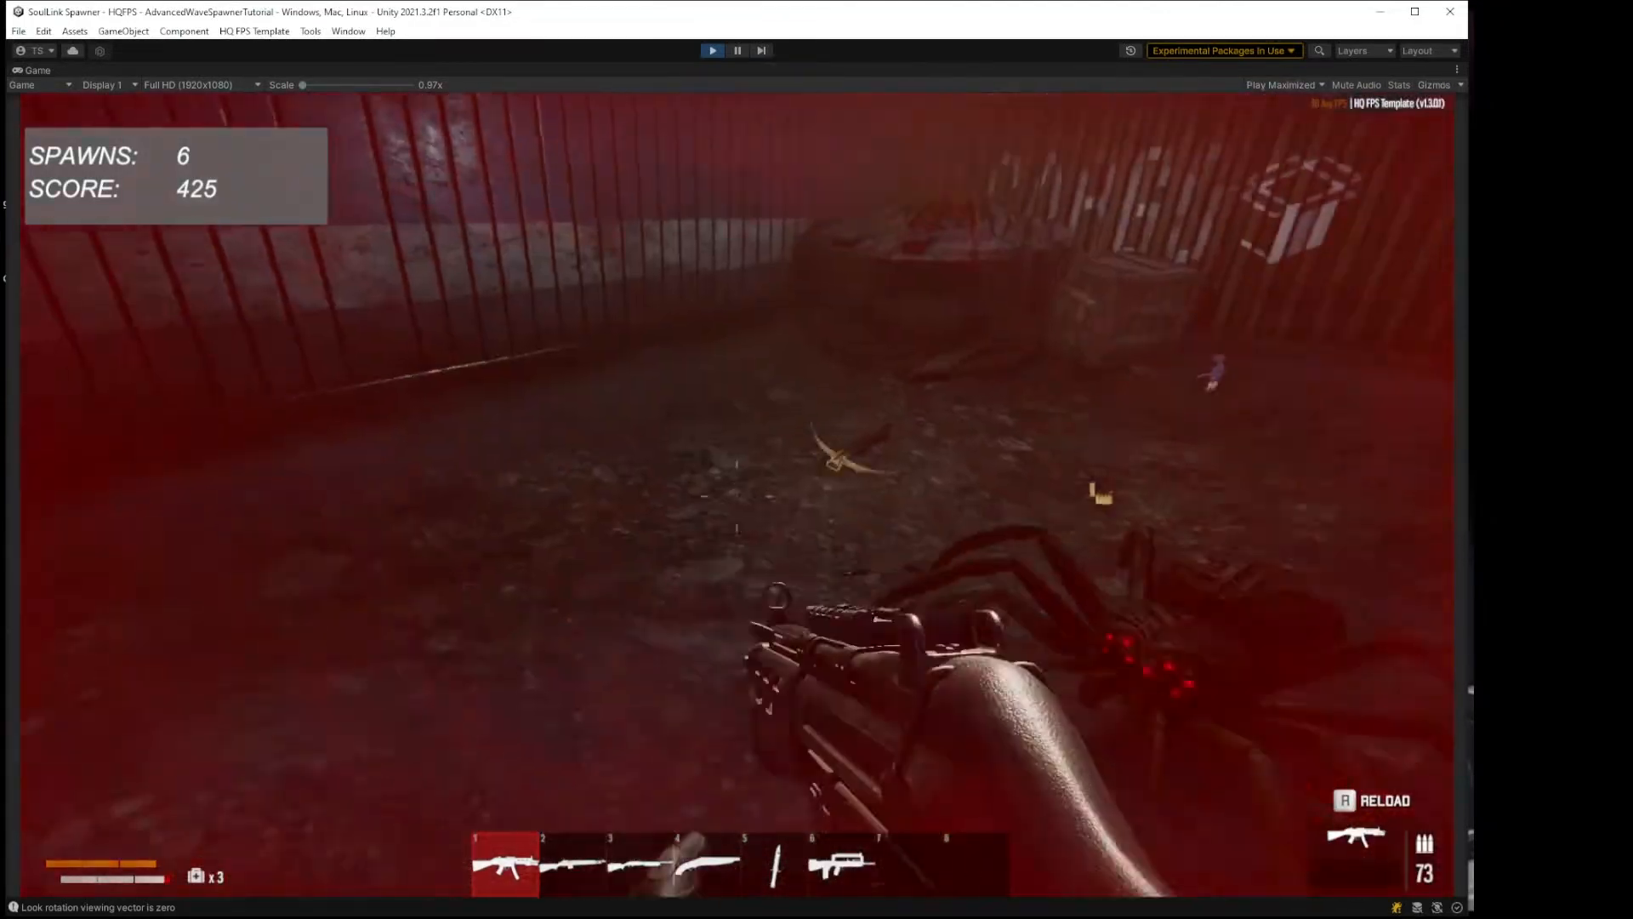
click(736, 496)
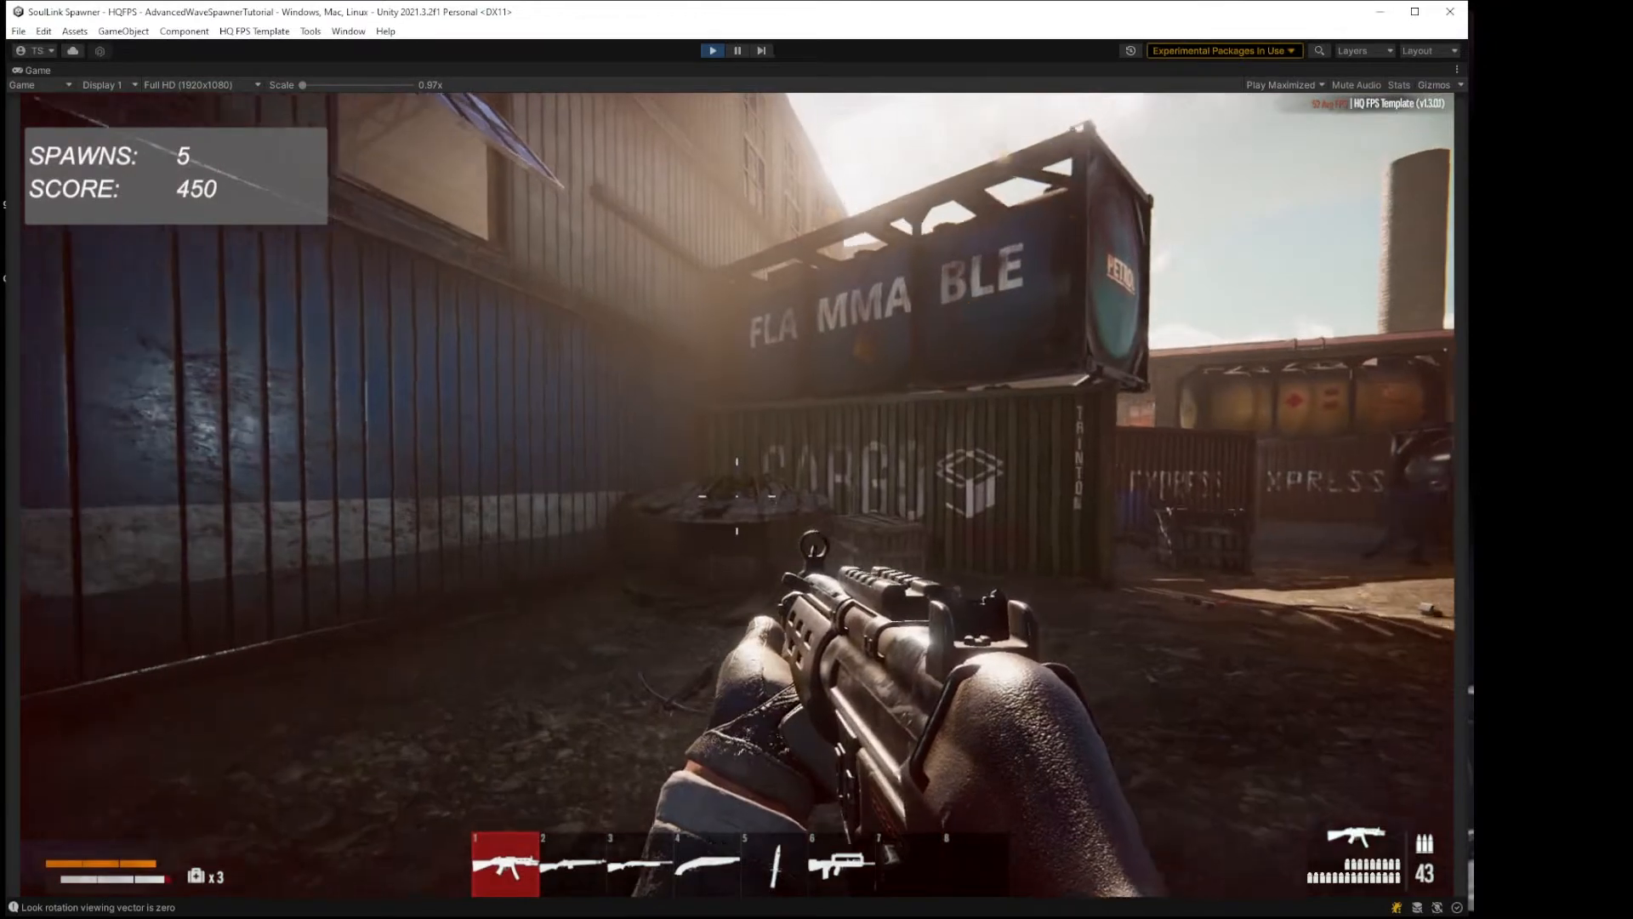
click(736, 496)
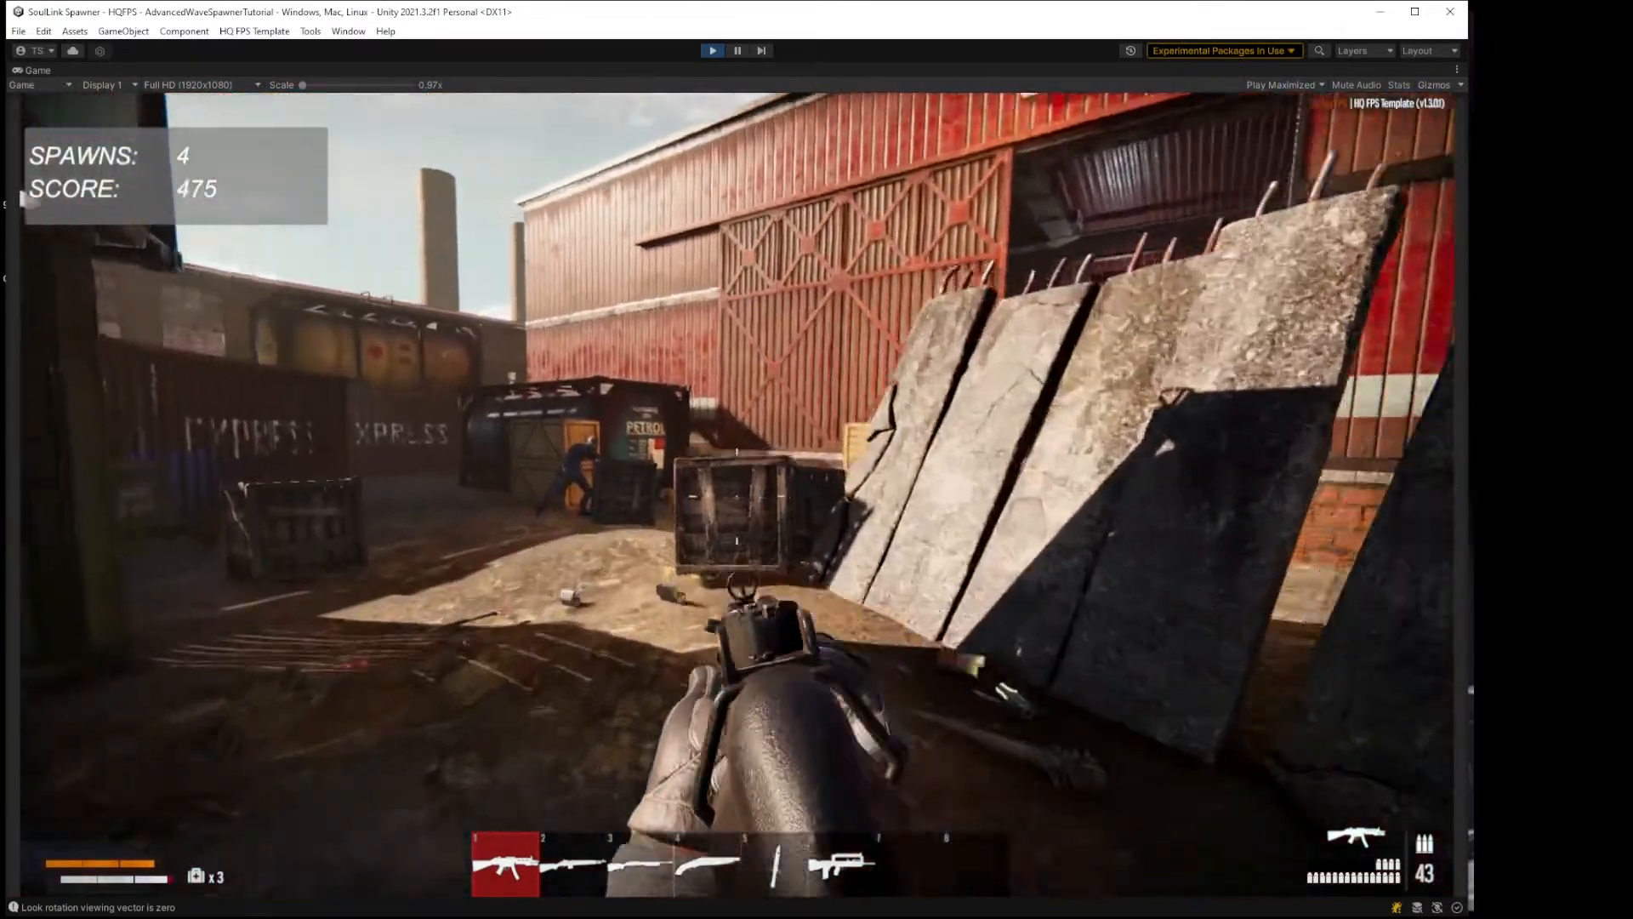
click(736, 496)
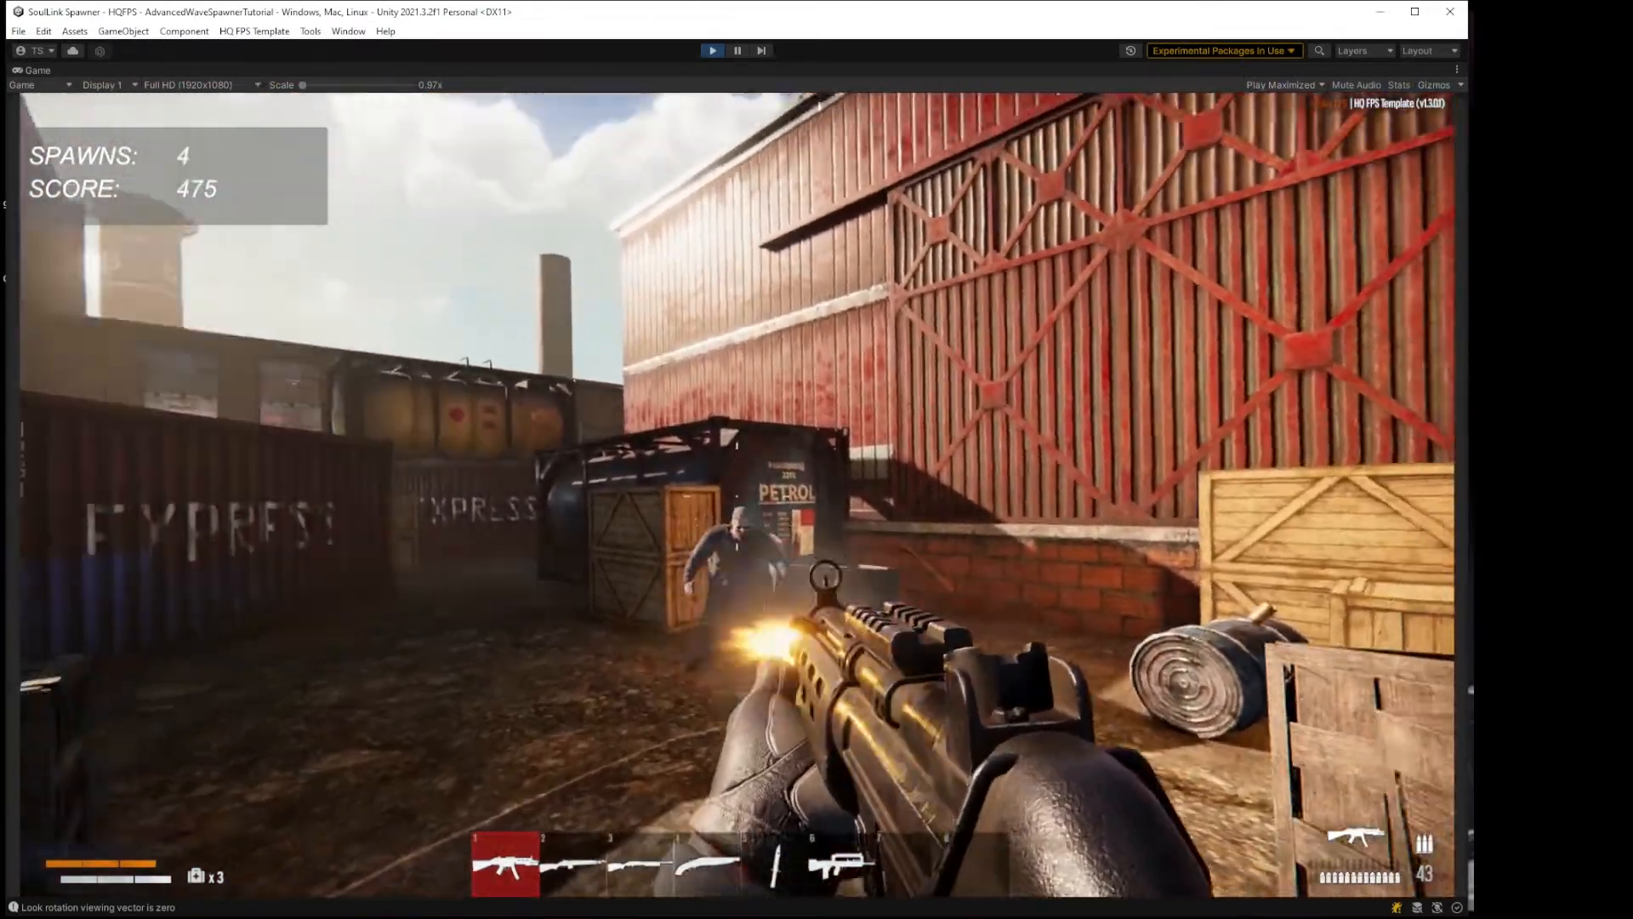
click(737, 496)
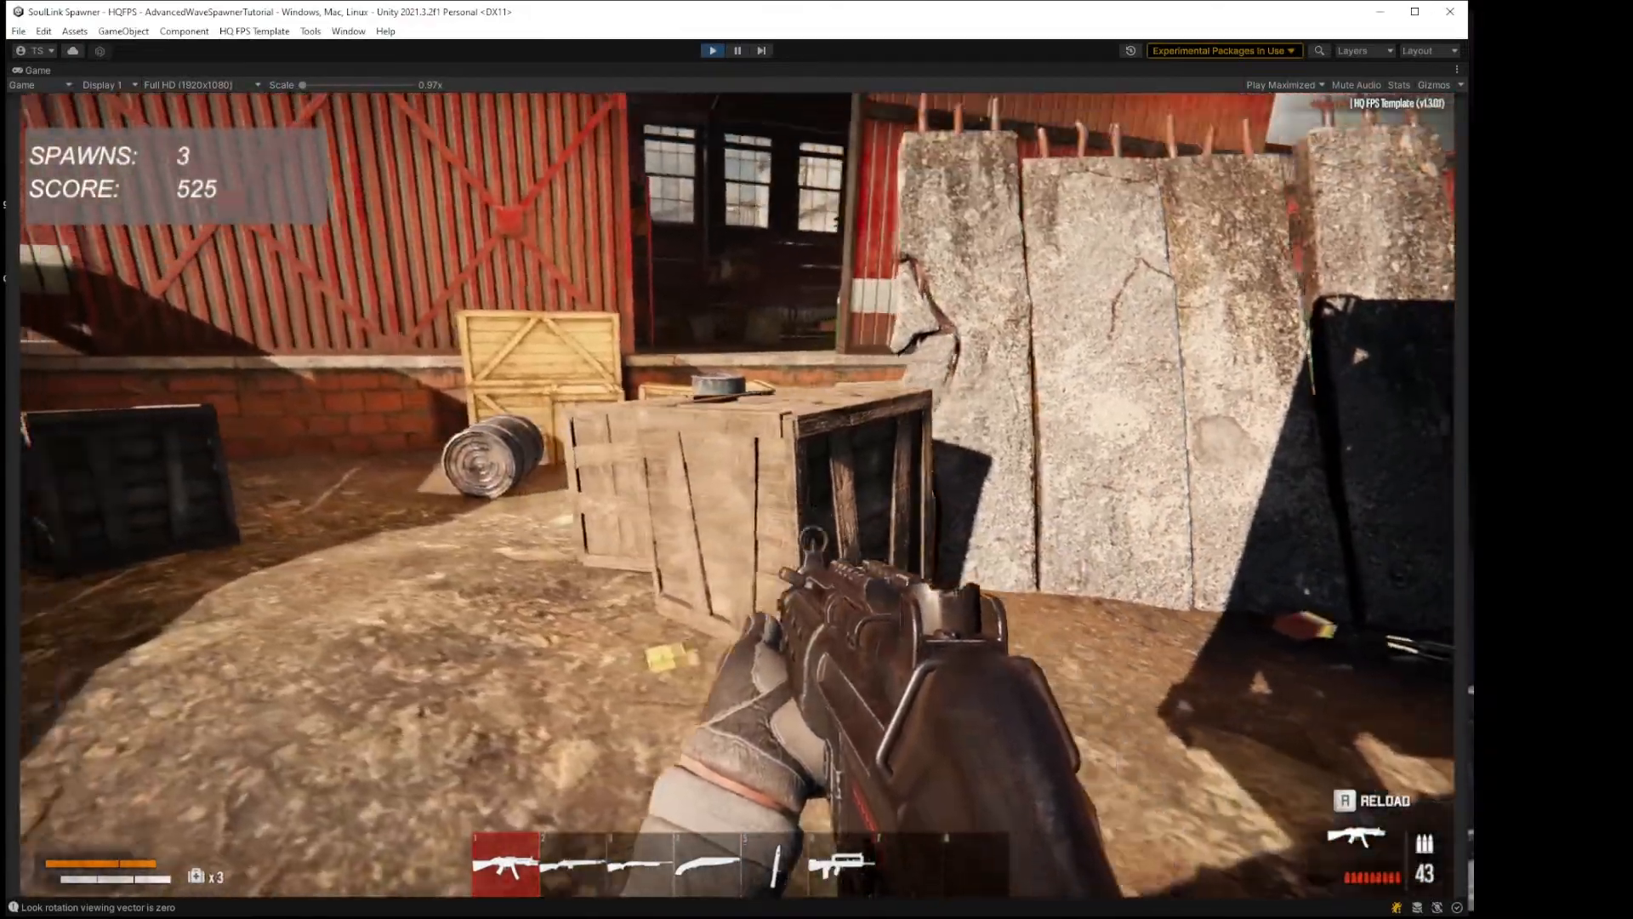
Step: Back away from the remaining giant spiders, reload the weapon and shoot them to finish the repeated wave
key(w)
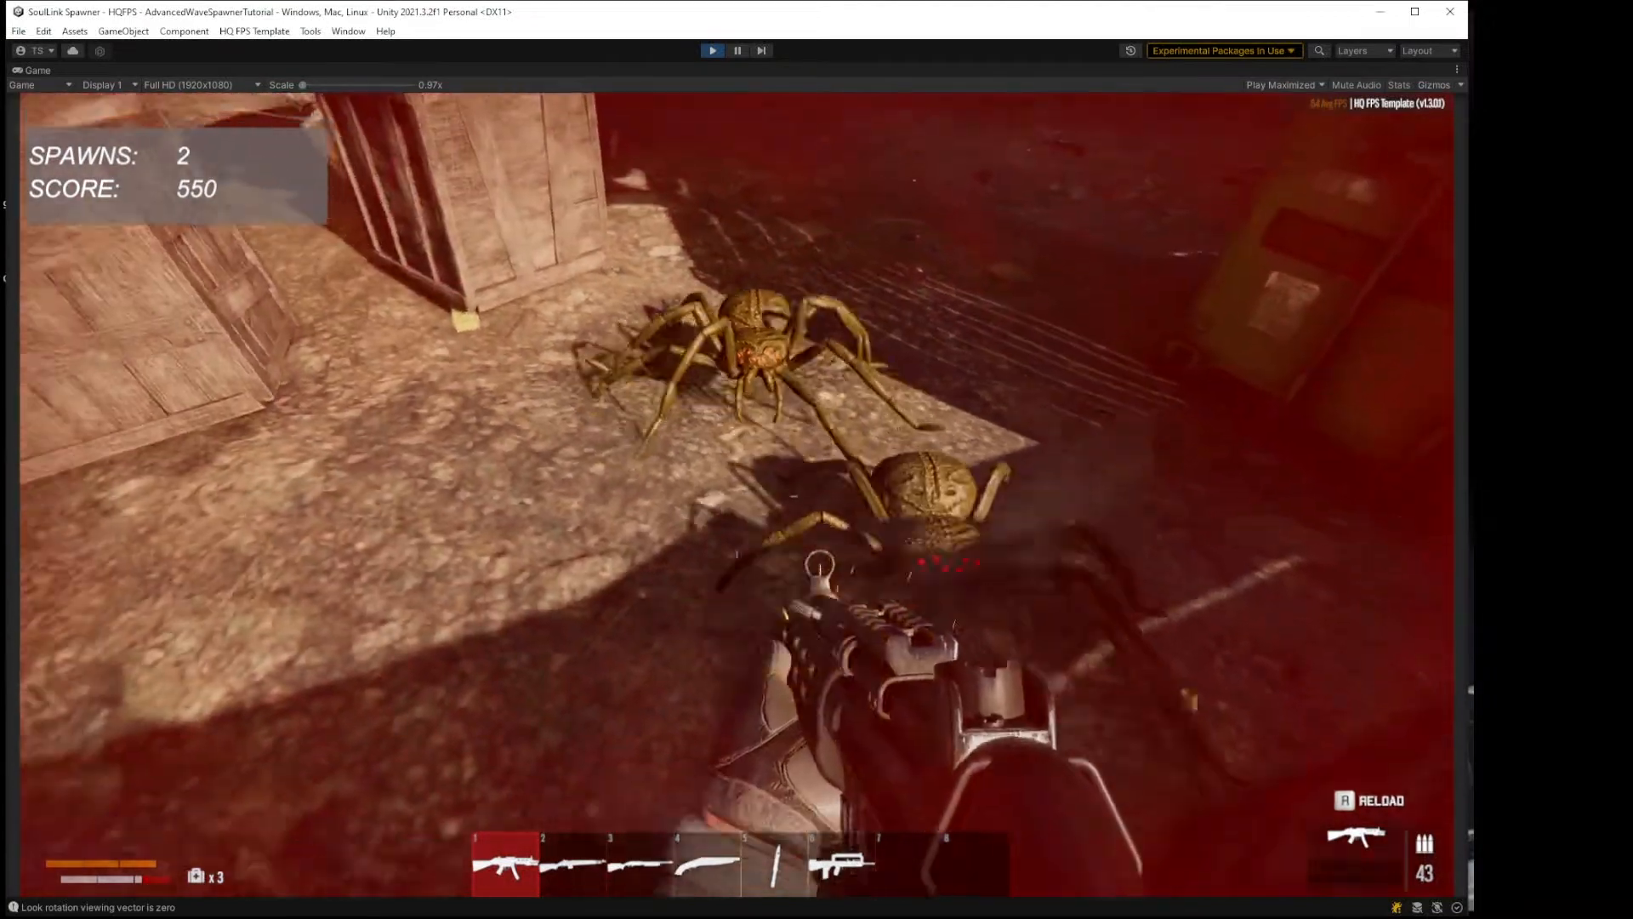
key(r)
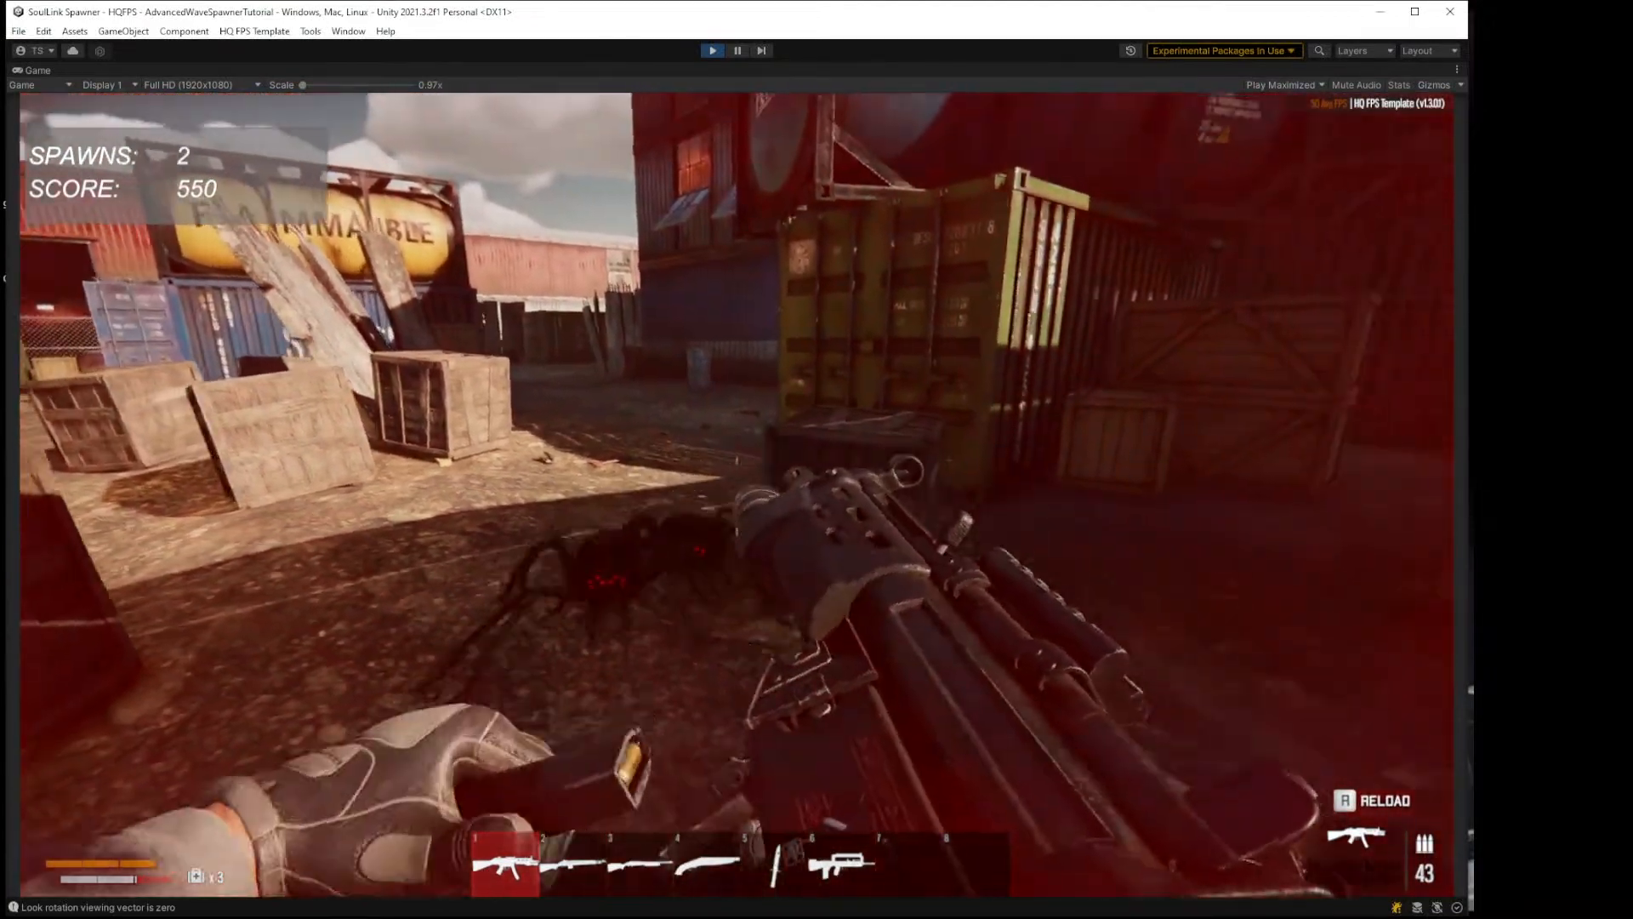
click(737, 496)
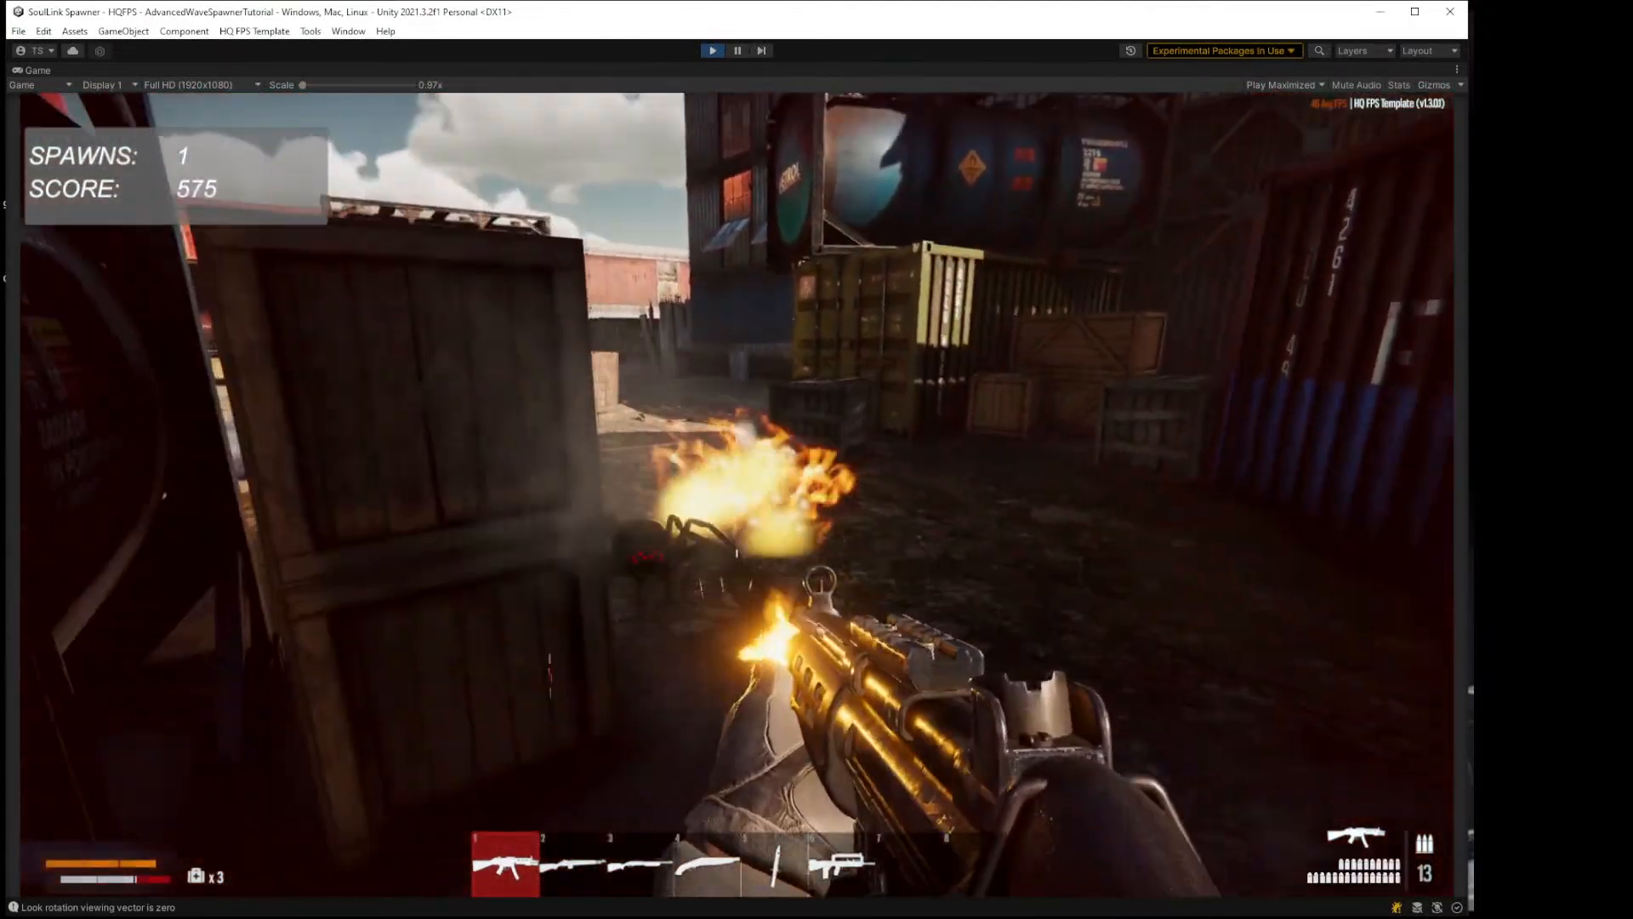
click(737, 496)
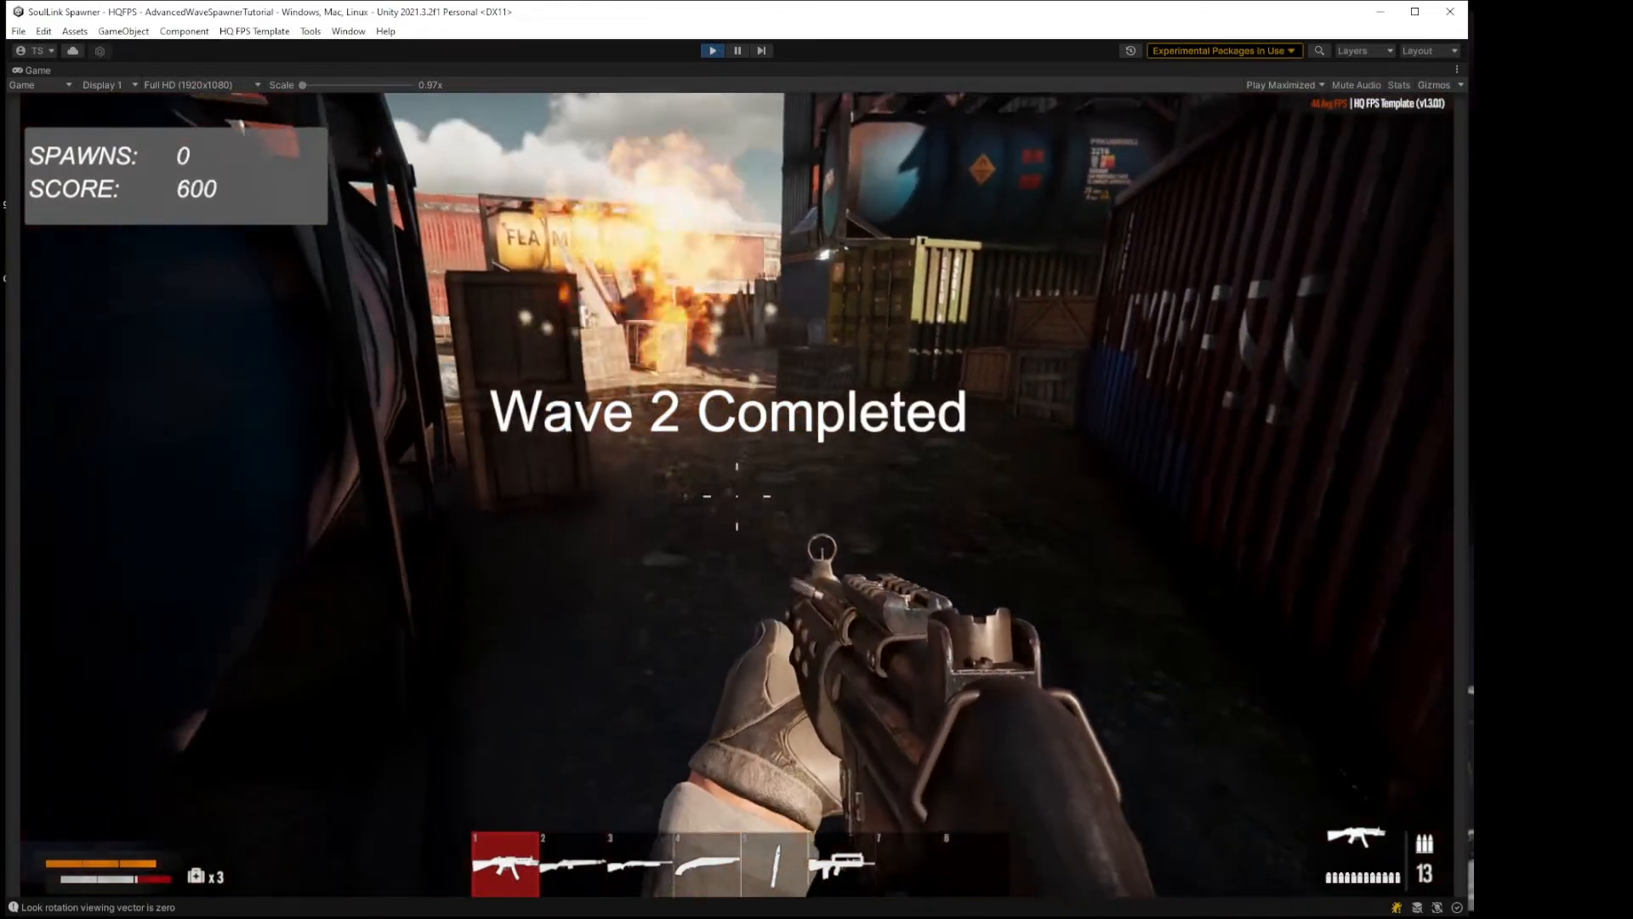
Step: Walk through the yard to check for further spawns after the repeated wave, and exit play mode
key(w)
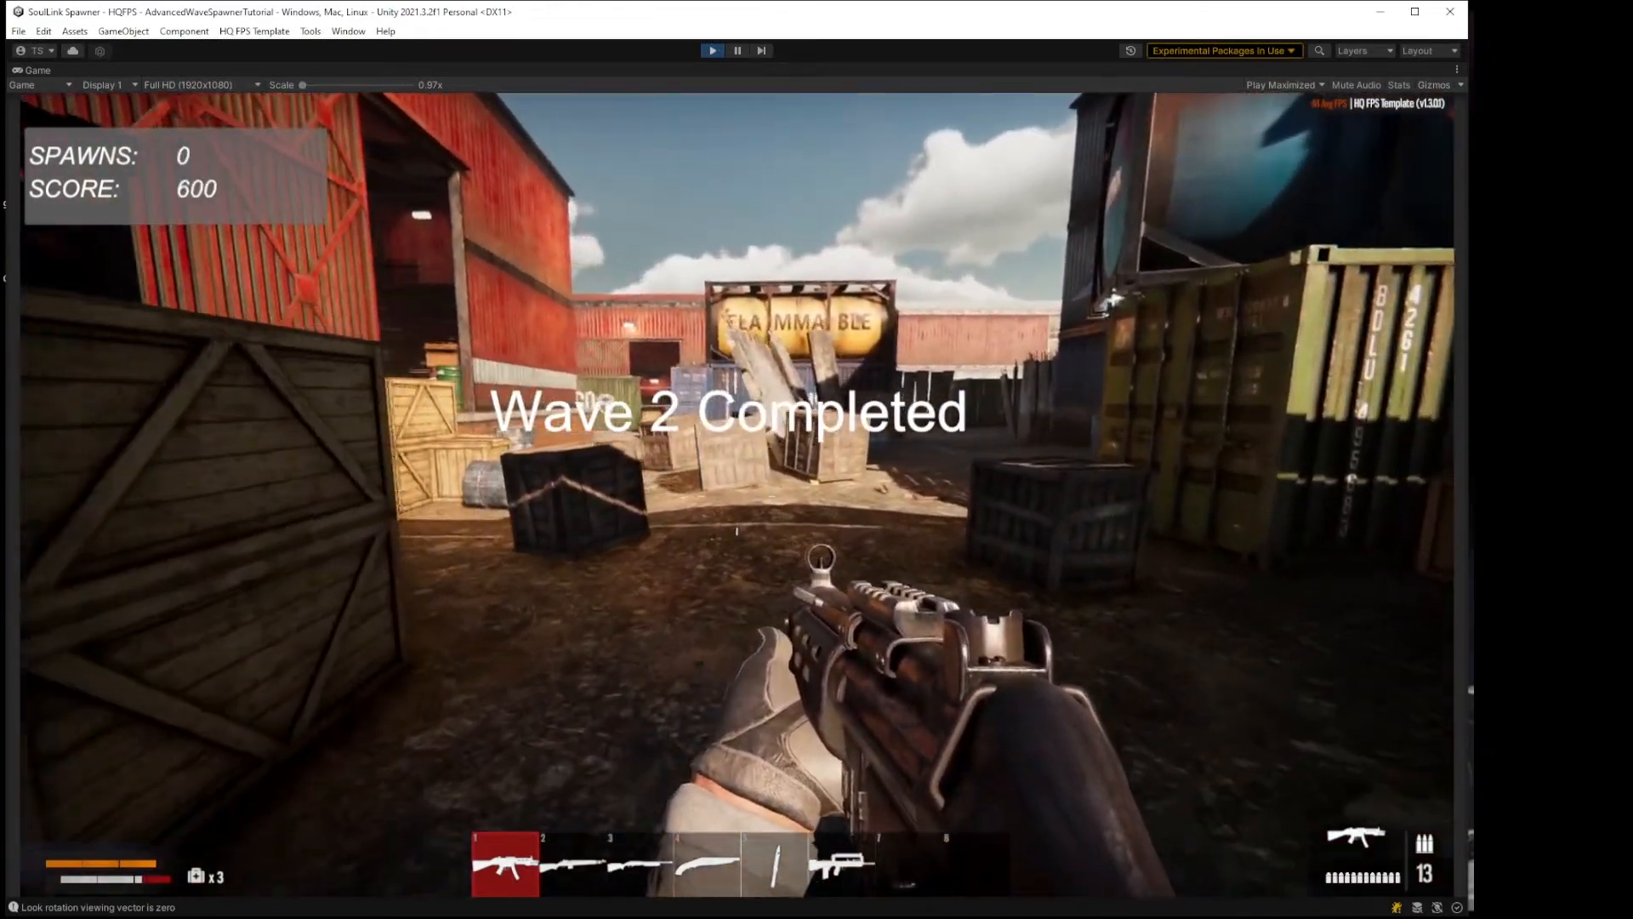
key(w)
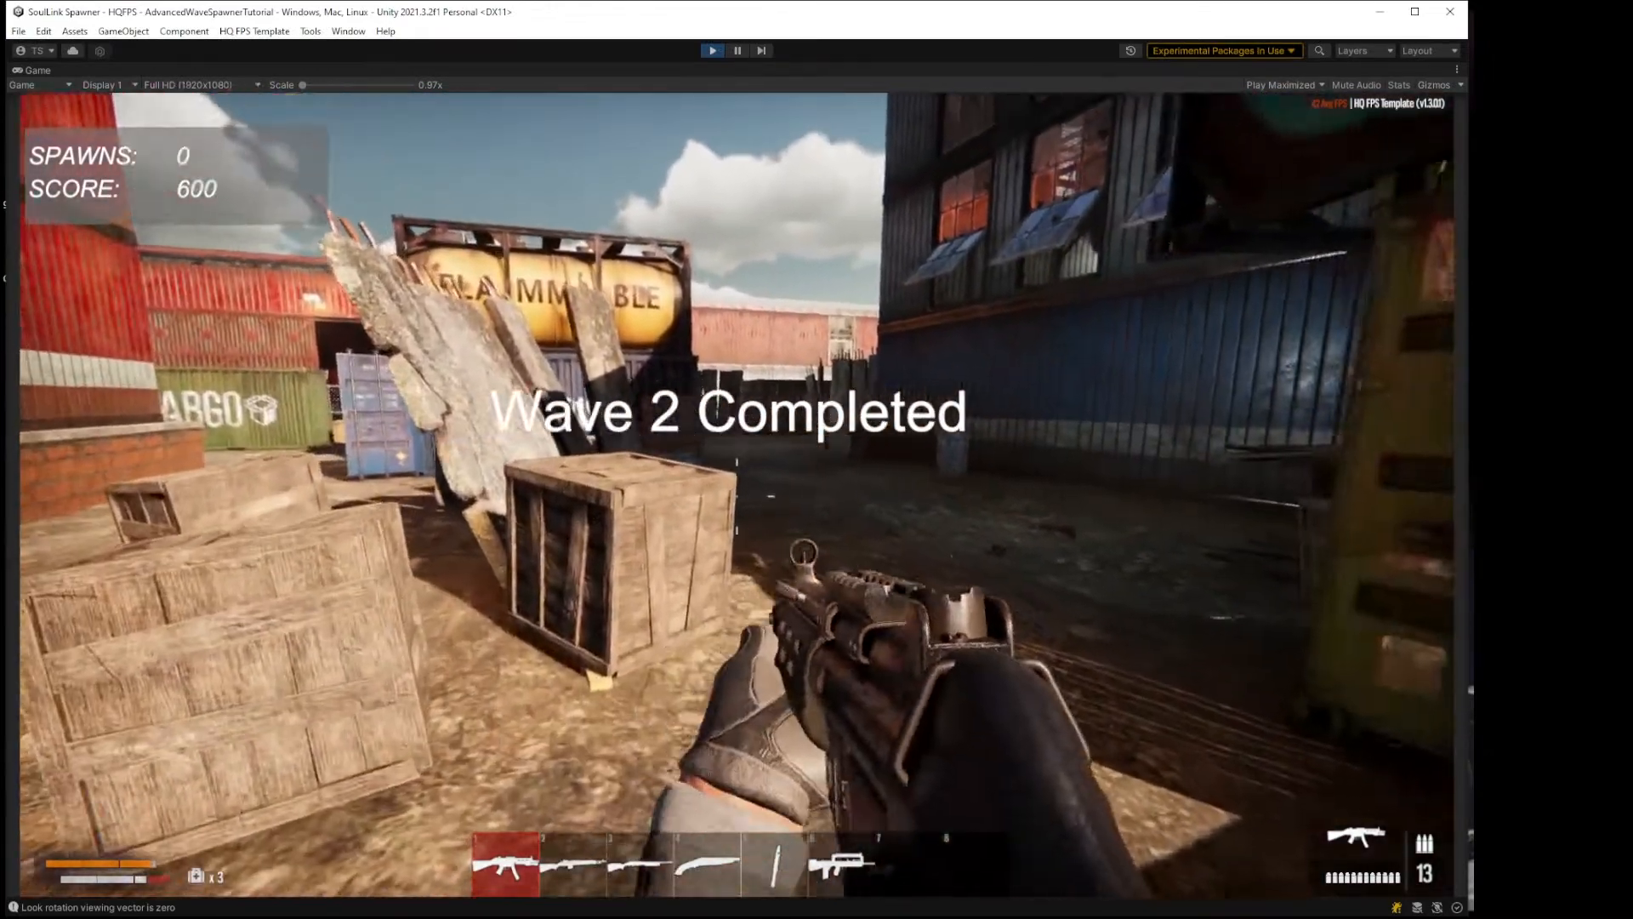
click(737, 496)
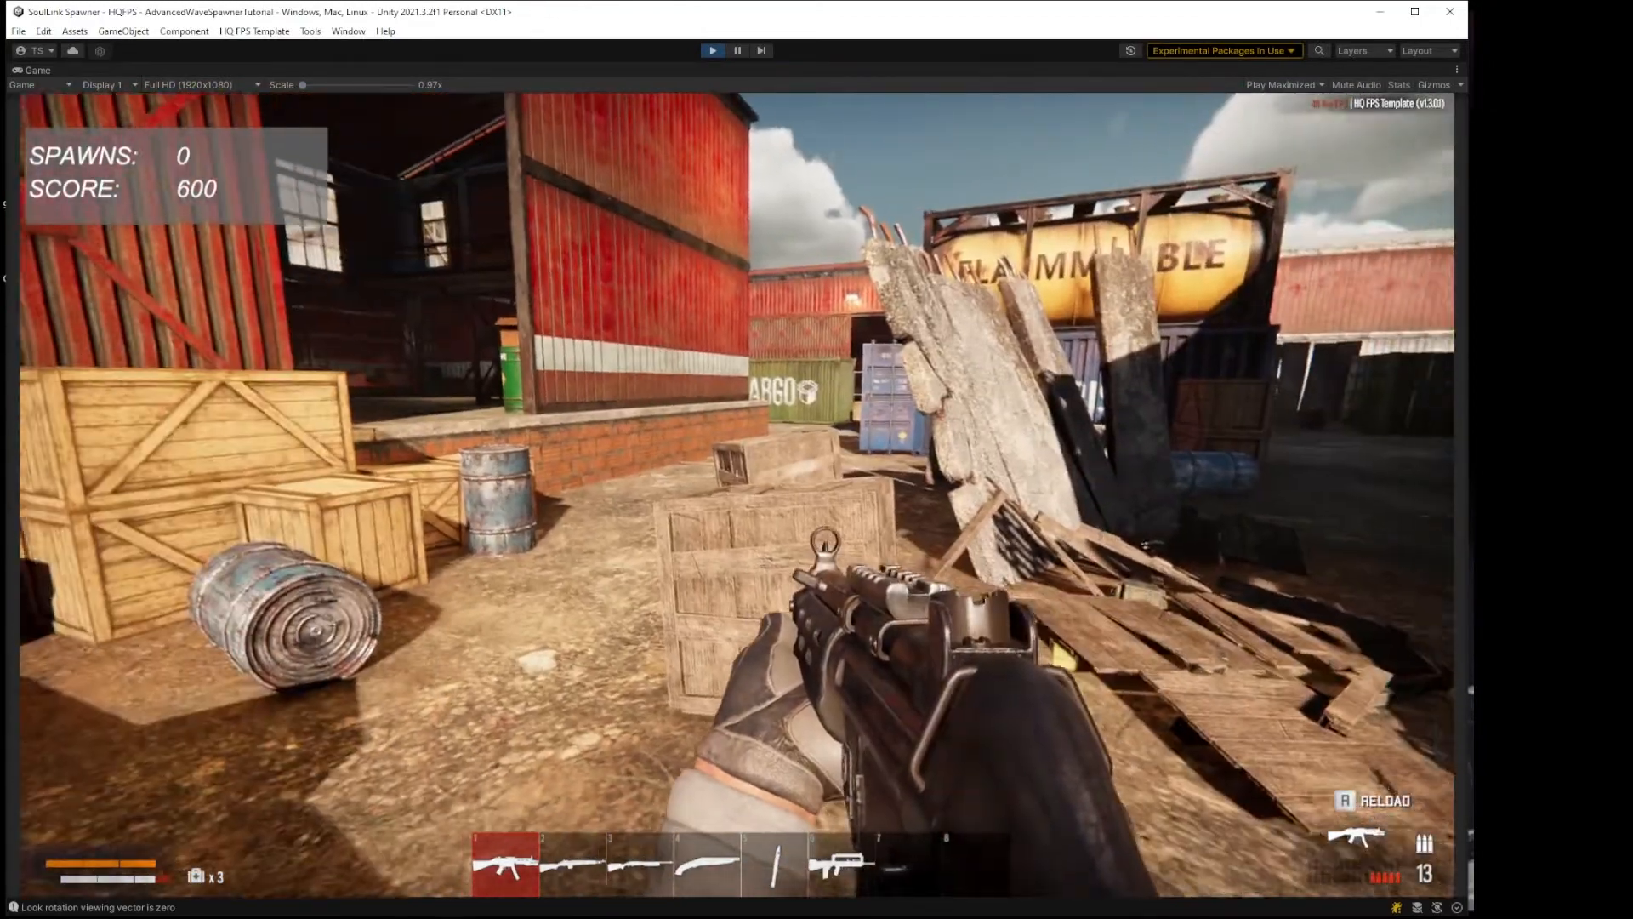
key(Escape)
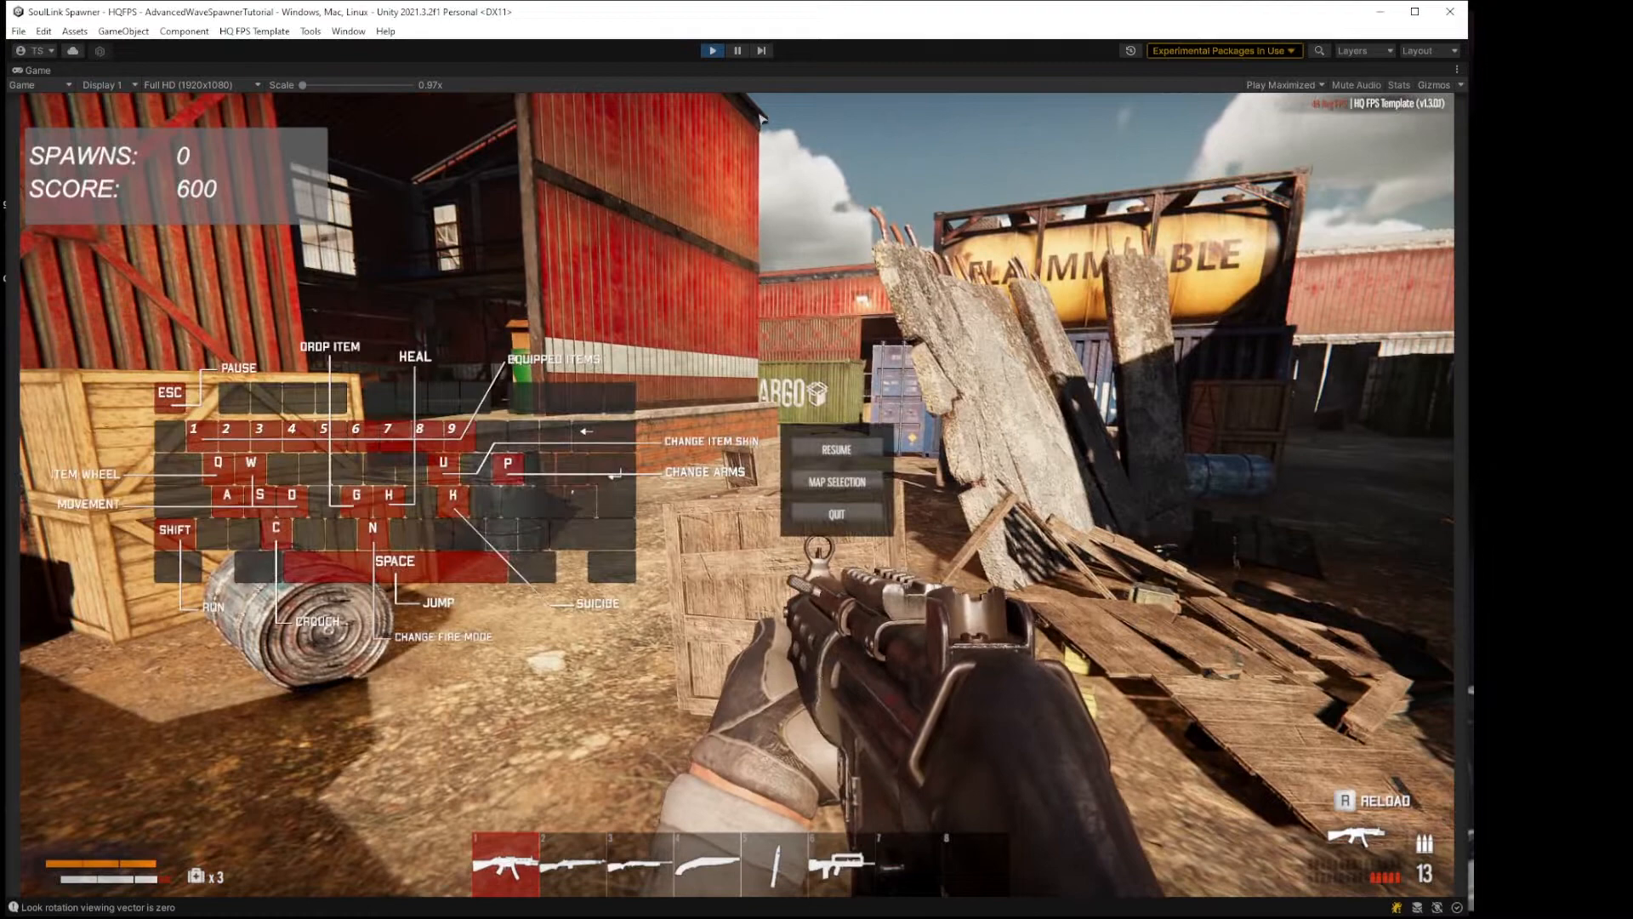
click(714, 51)
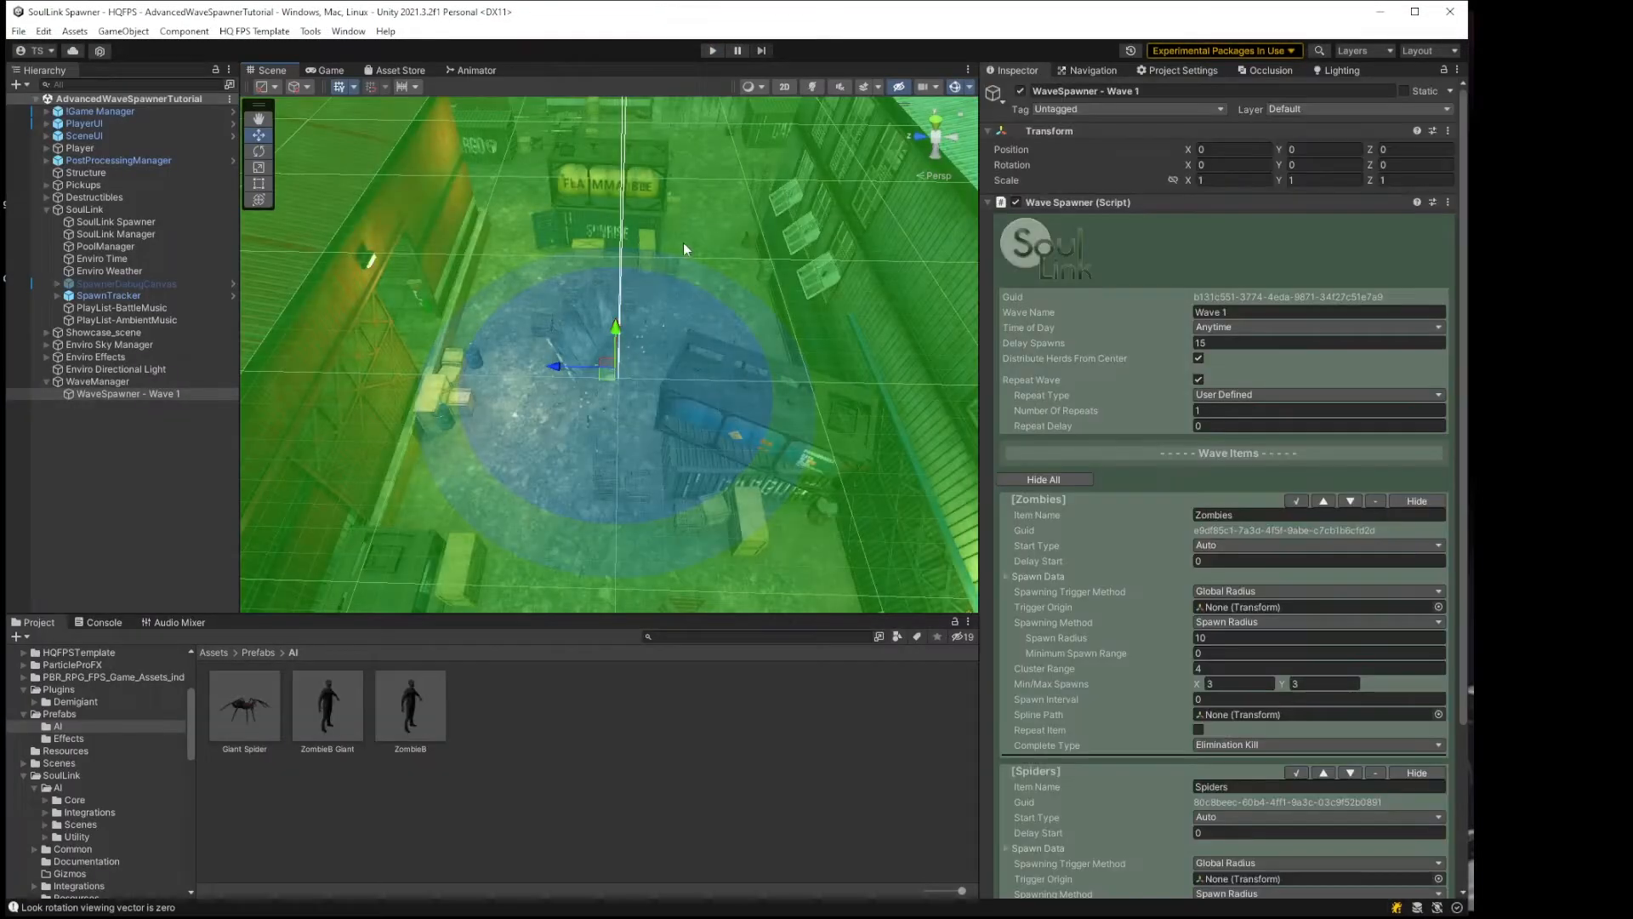
Step: Examine how far the Wave 1 spawner's global trigger radius extends over the yard and the surrounding buildings
key(s)
right_drag(632, 275, 698, 269)
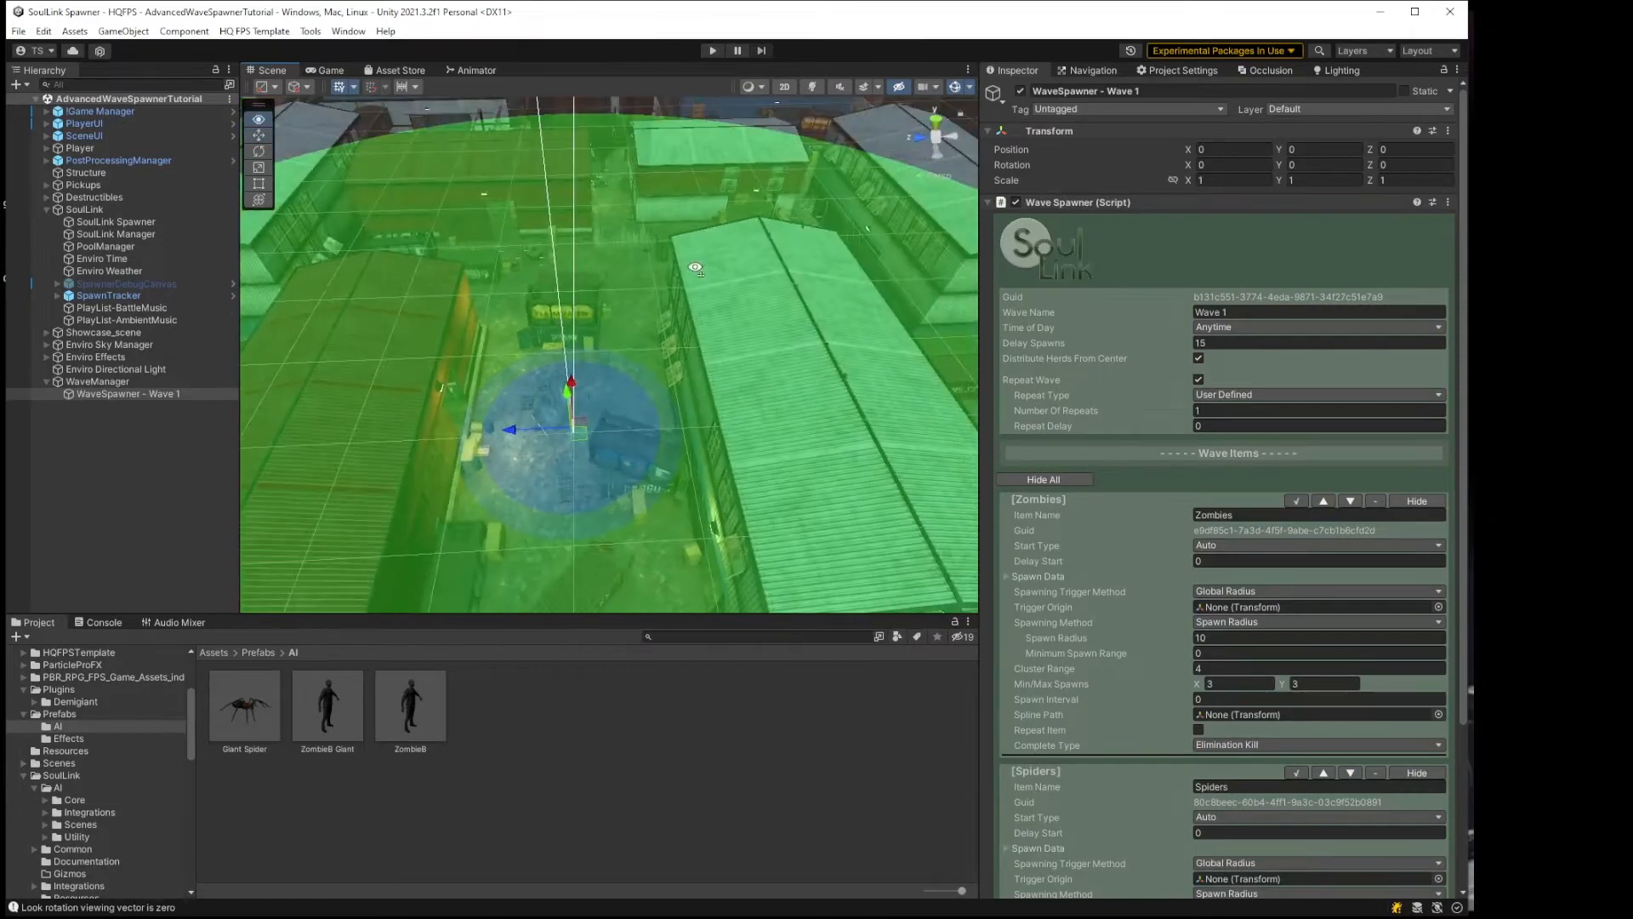
middle_drag(698, 269, 641, 305)
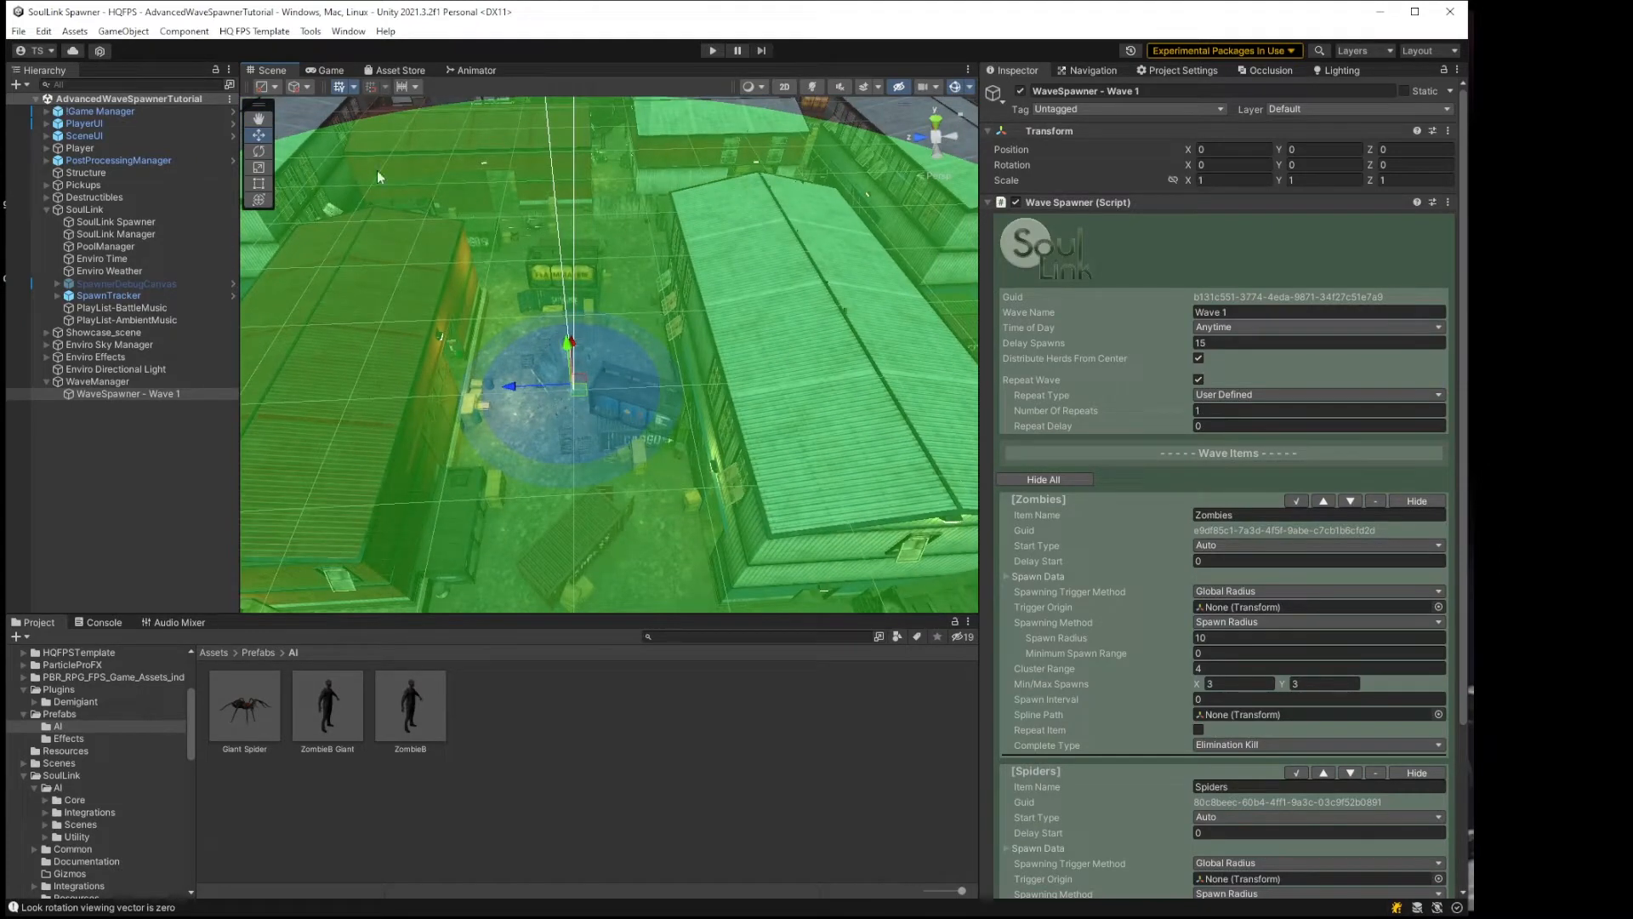
right_drag(703, 314, 622, 312)
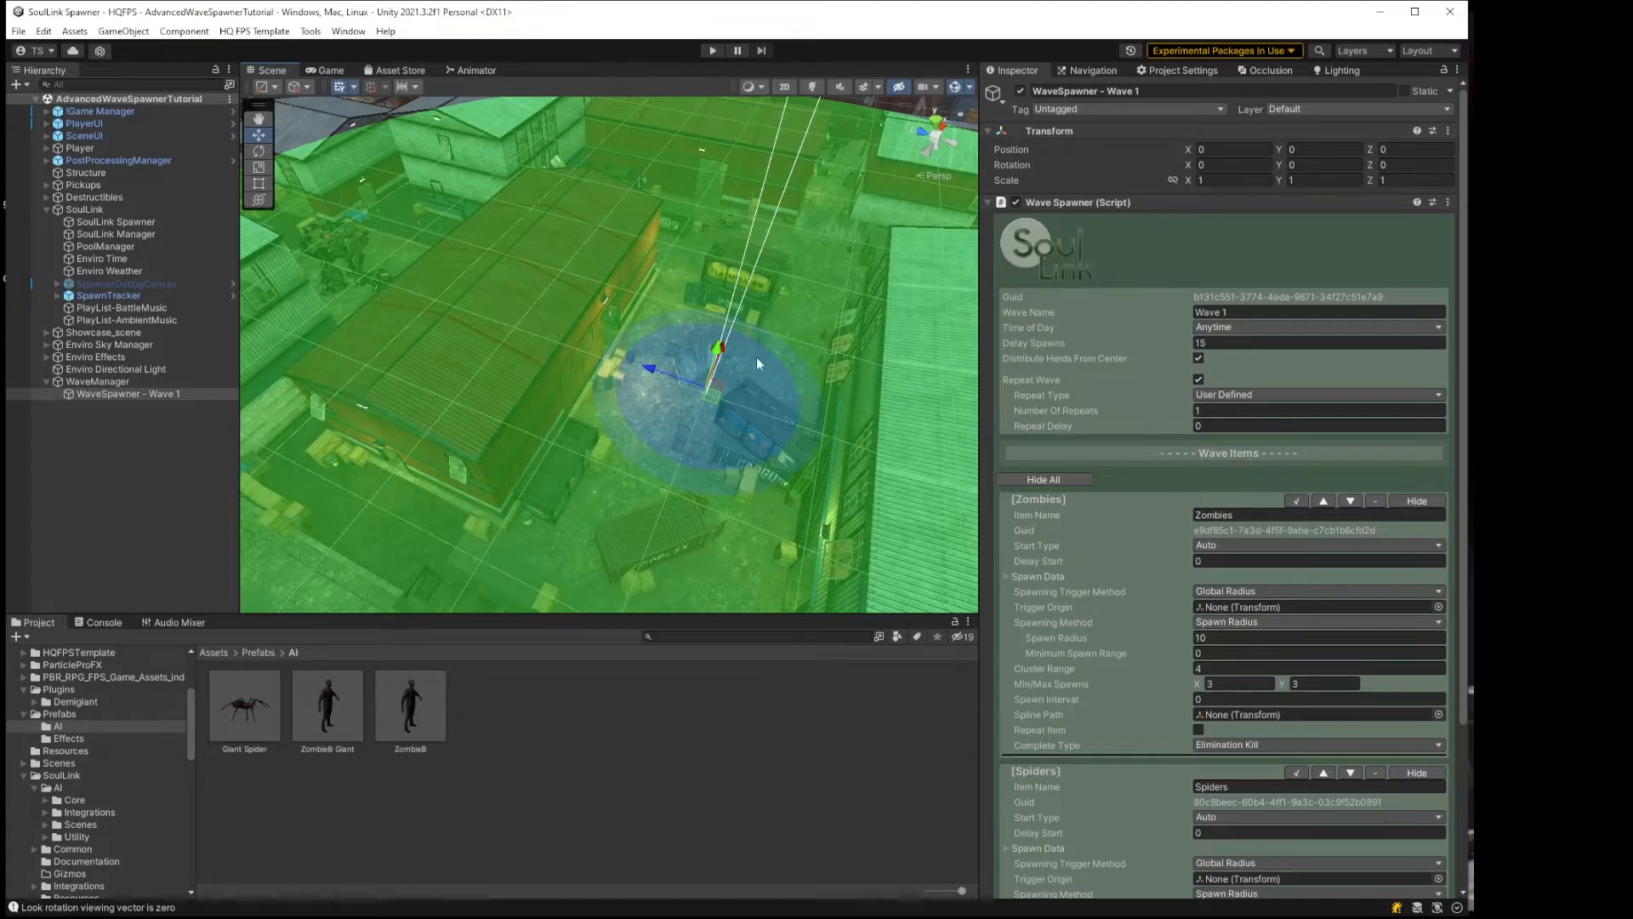
alt+drag(757, 355, 655, 361)
middle_drag(713, 305, 564, 291)
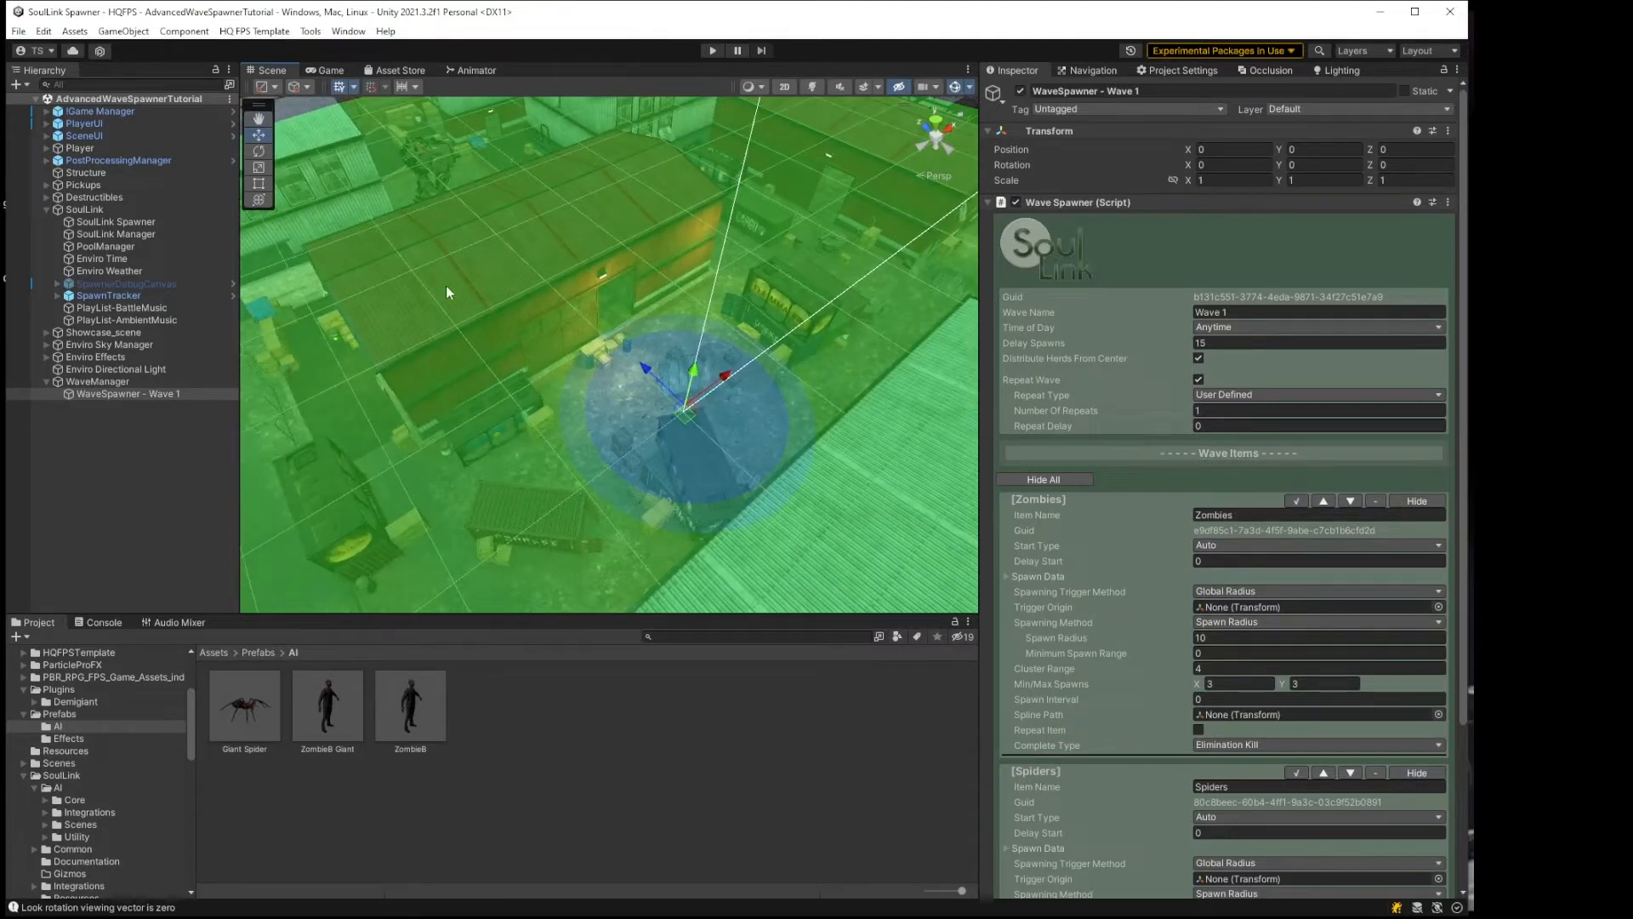
alt+drag(691, 279, 640, 278)
middle_drag(670, 279, 734, 271)
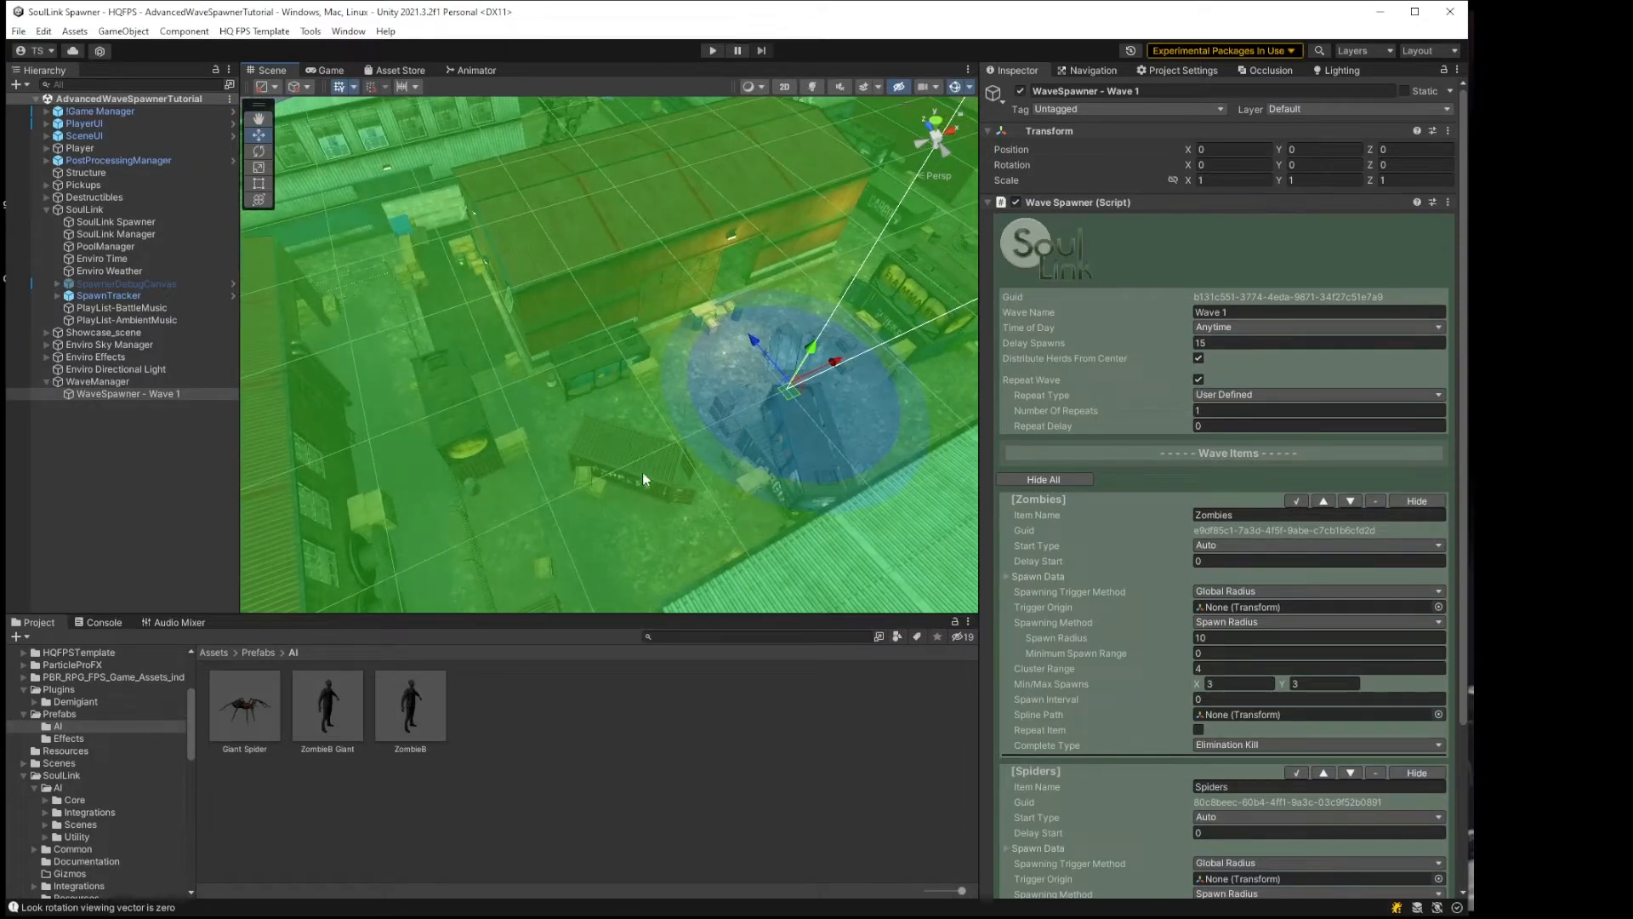
Step: Set the Spawning Trigger Method to Override Radius for both the Zombies and the Spiders wave items
scroll(1099, 541, down, 3)
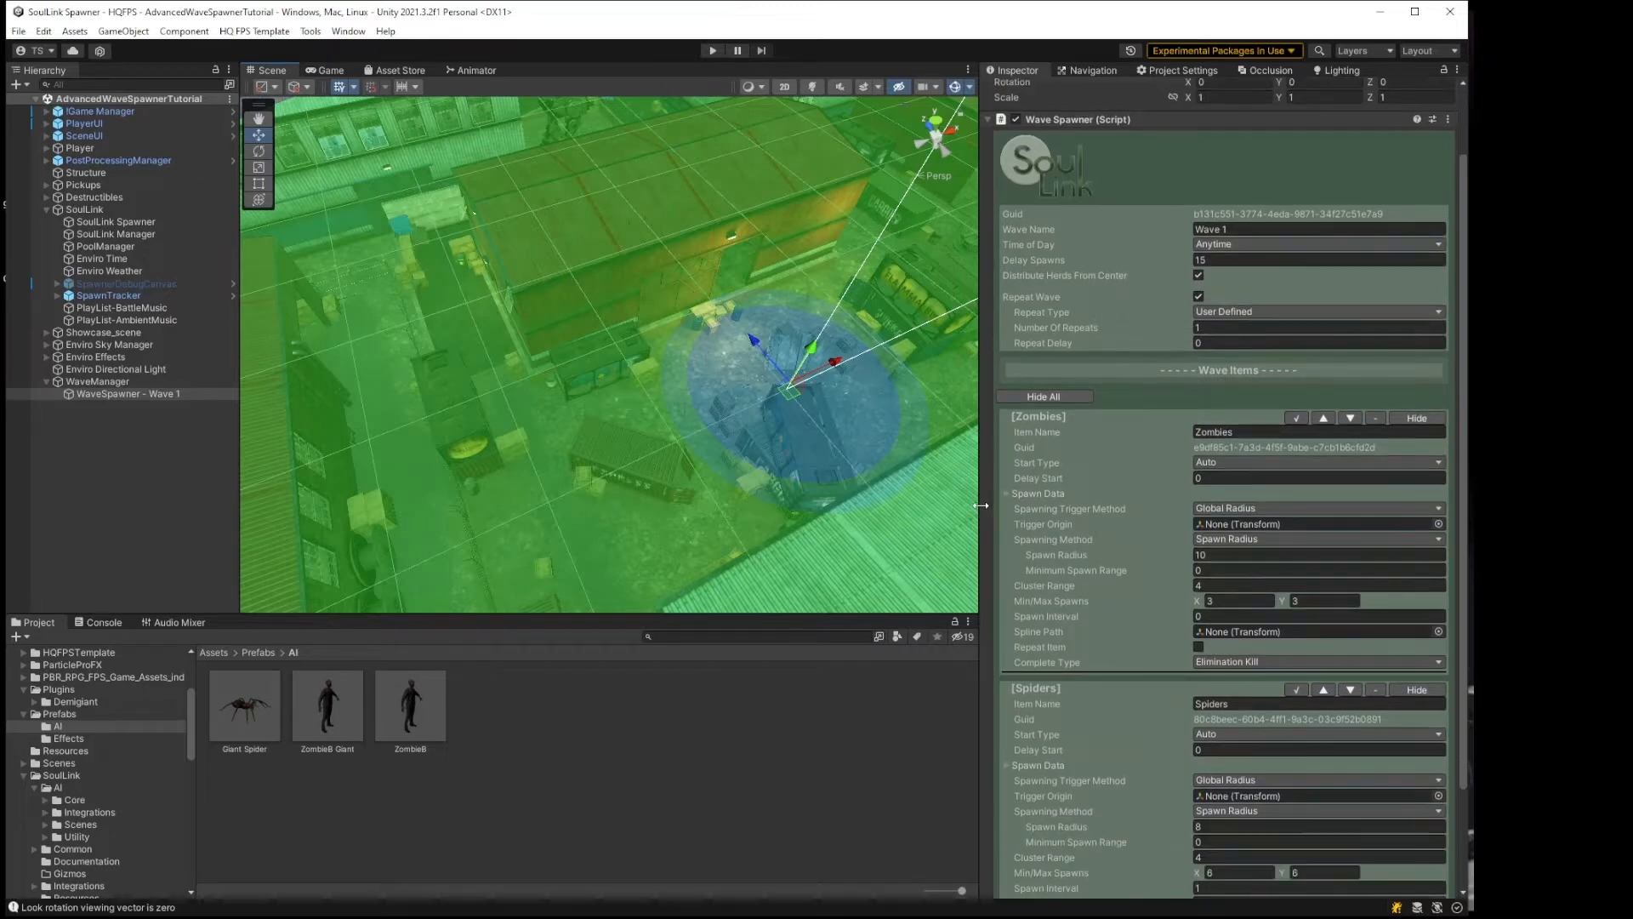
click(1235, 509)
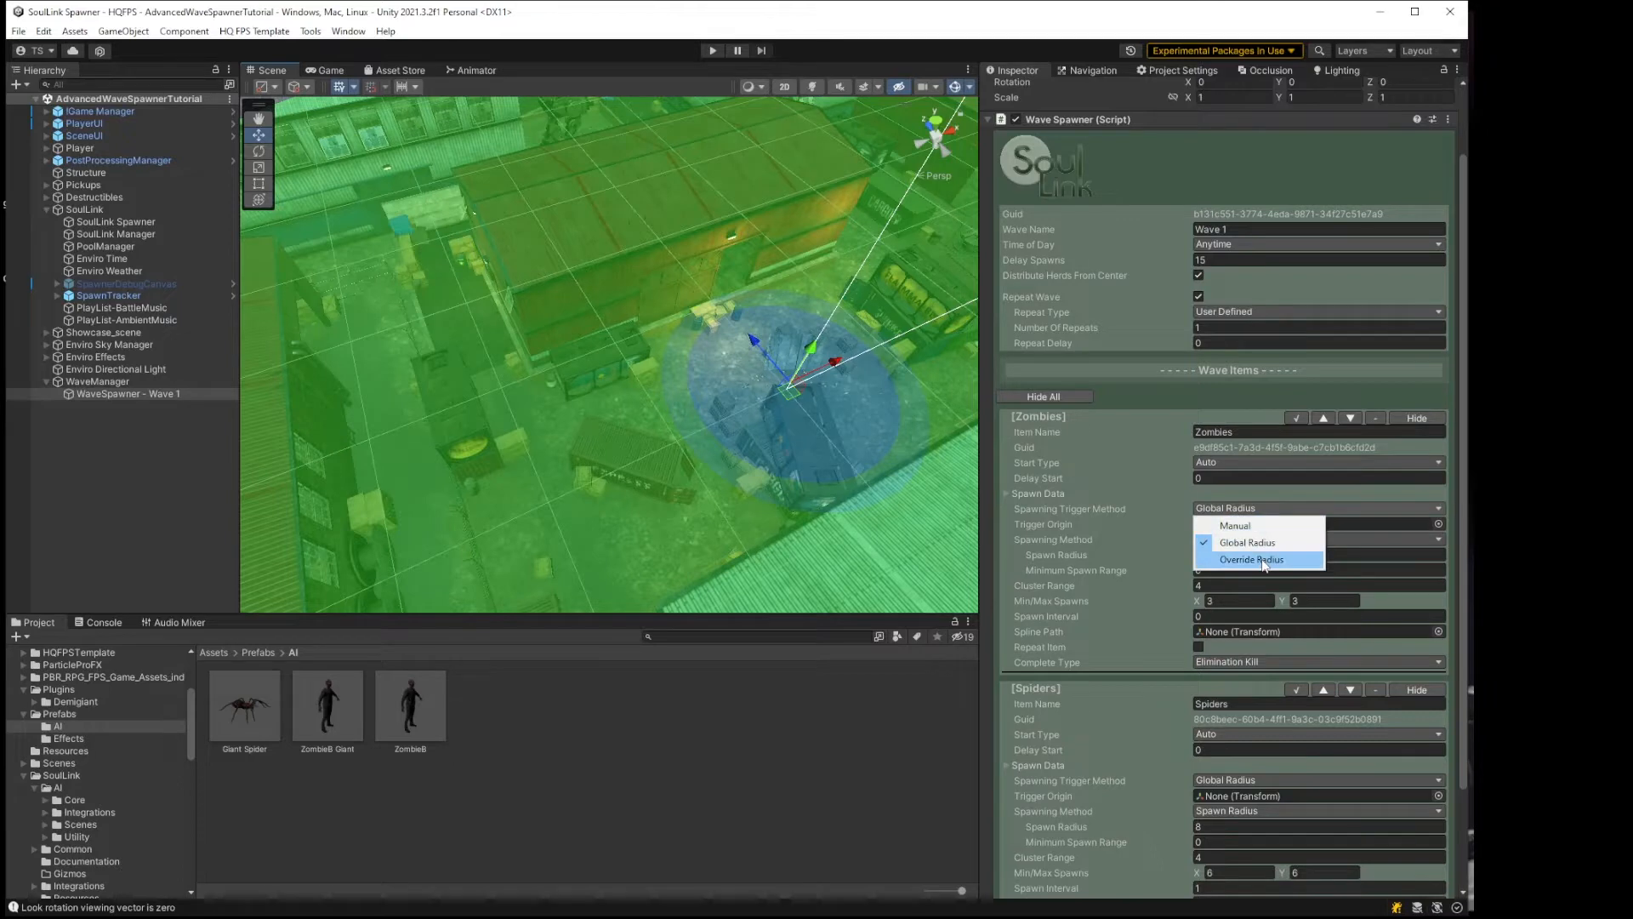
click(1225, 558)
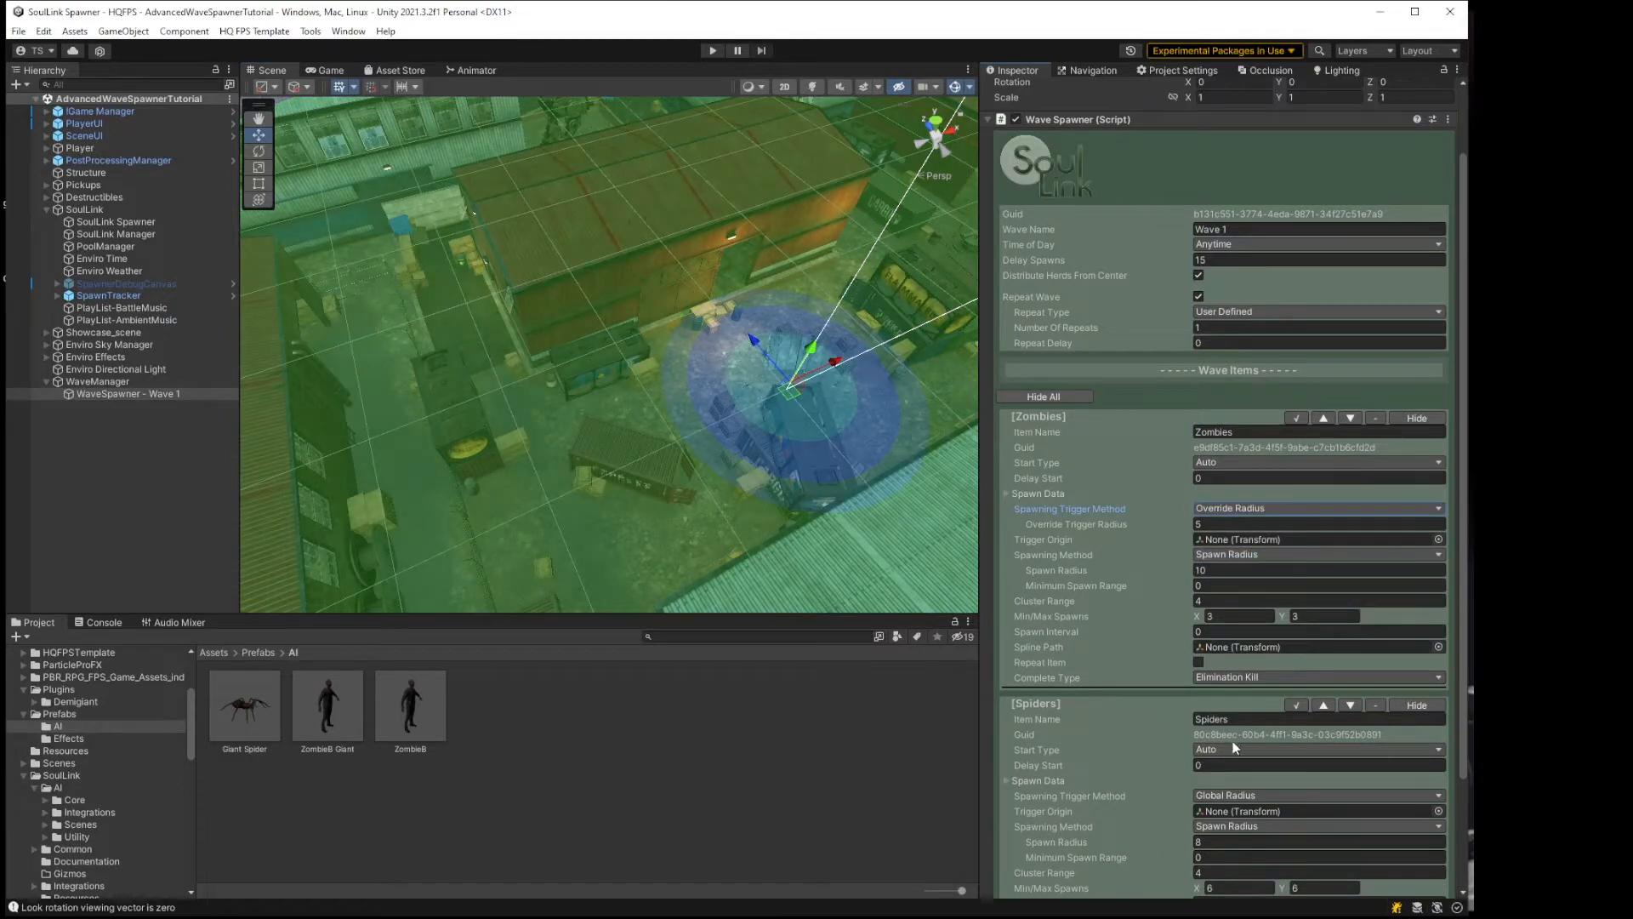
click(1218, 794)
click(1242, 848)
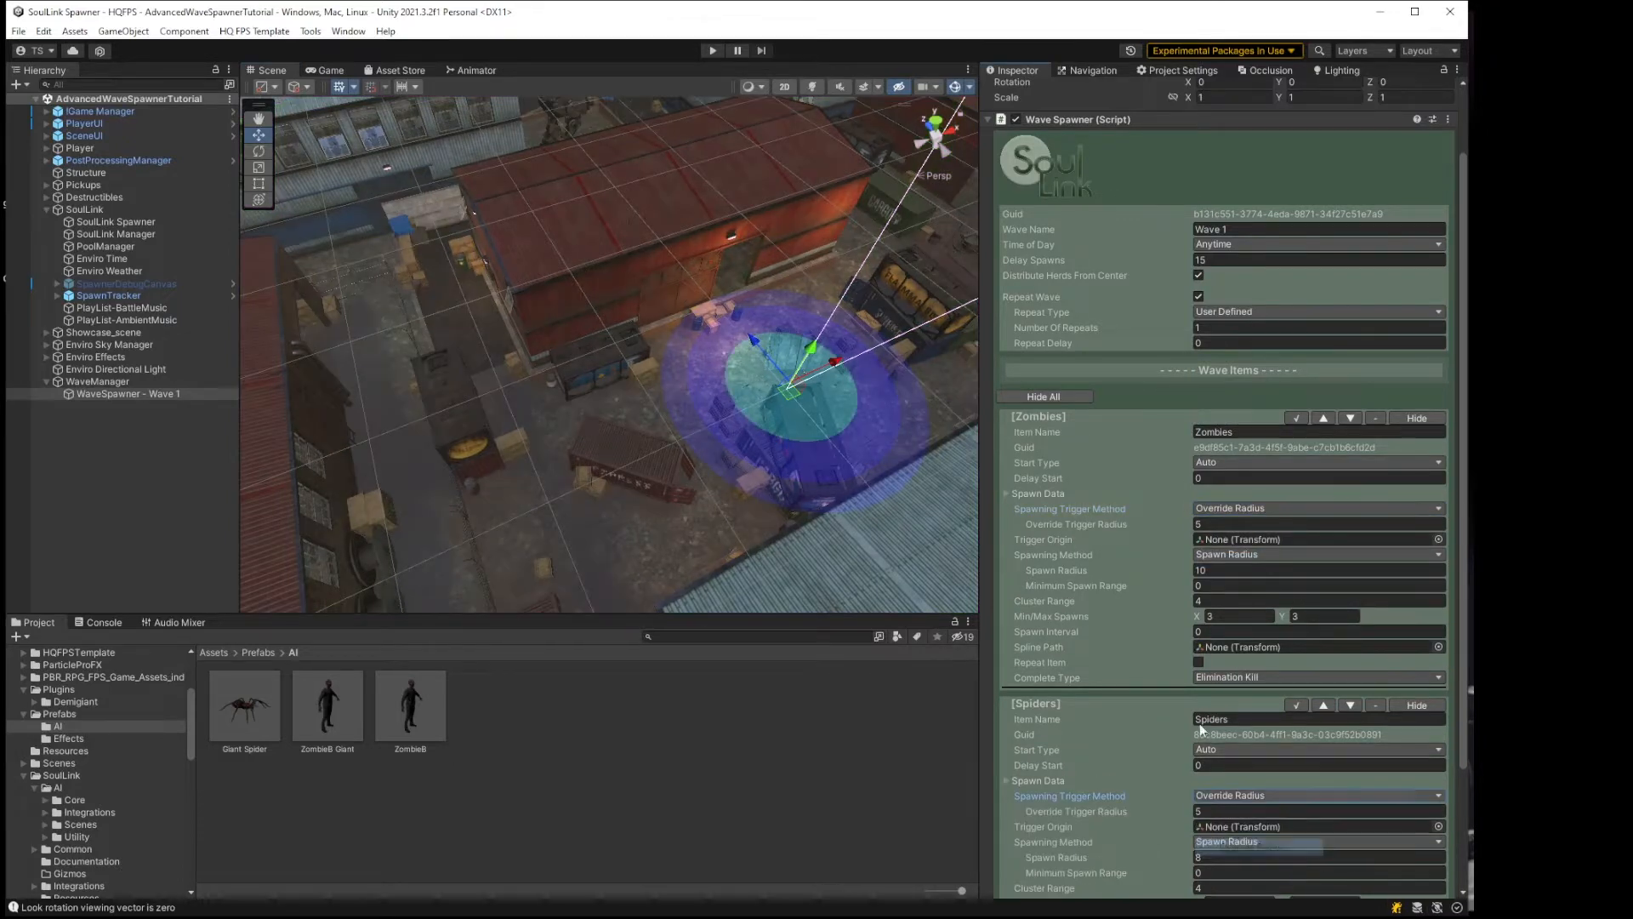
Step: Create an empty child object under WaveSpawner - Wave 1 and name it WaveItem1_Trigger
right_drag(626, 390, 820, 365)
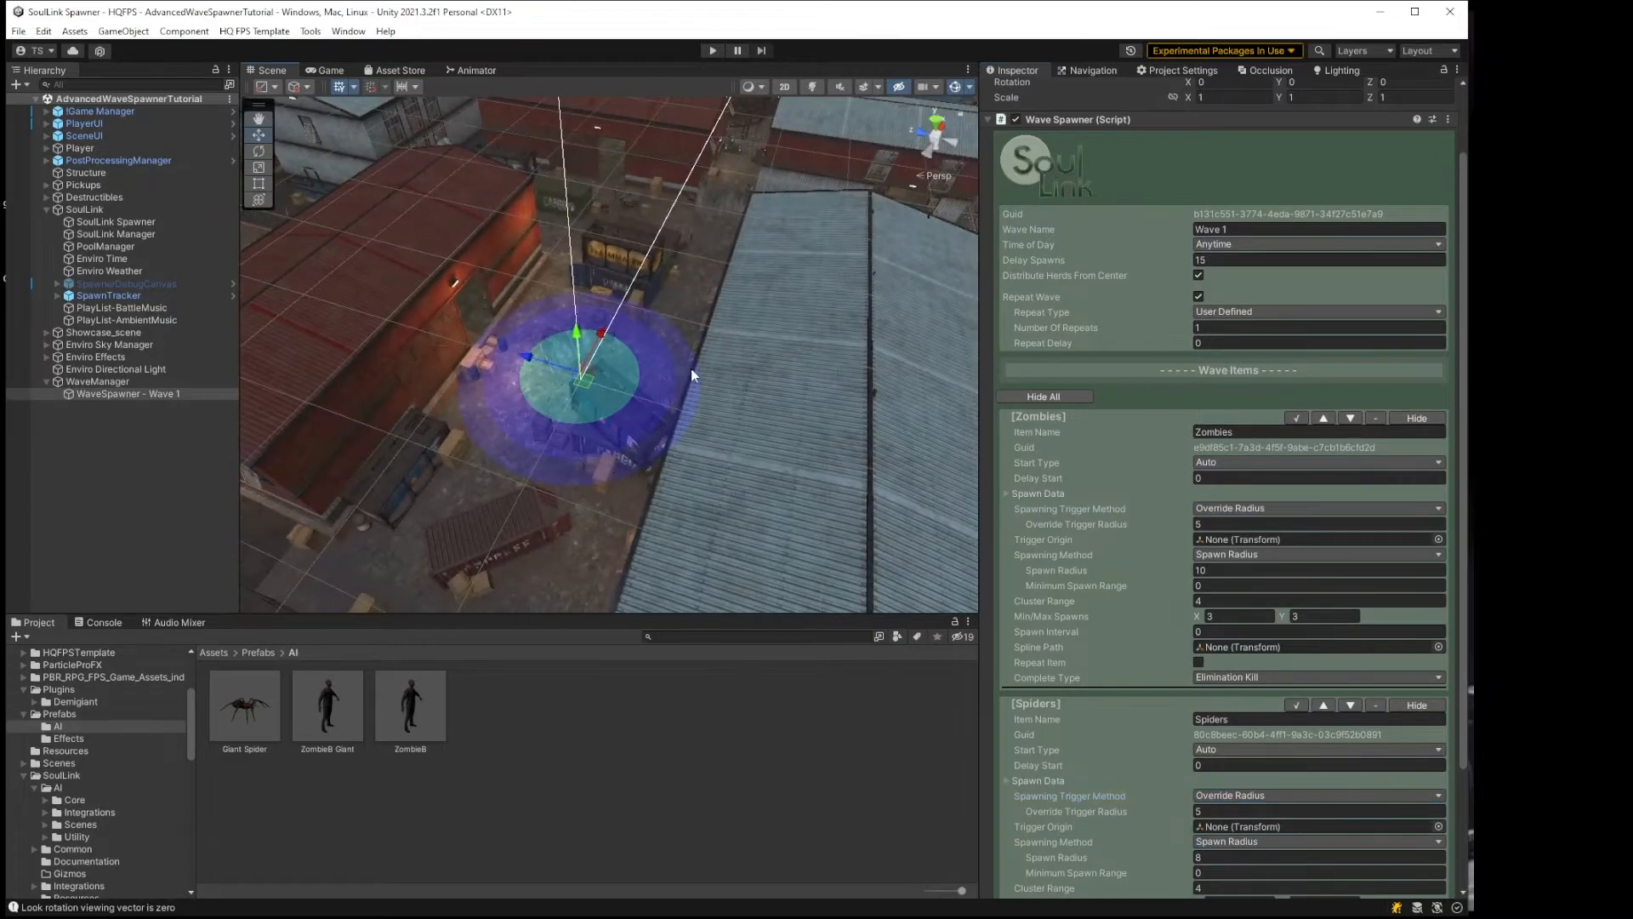
middle_drag(691, 369, 763, 338)
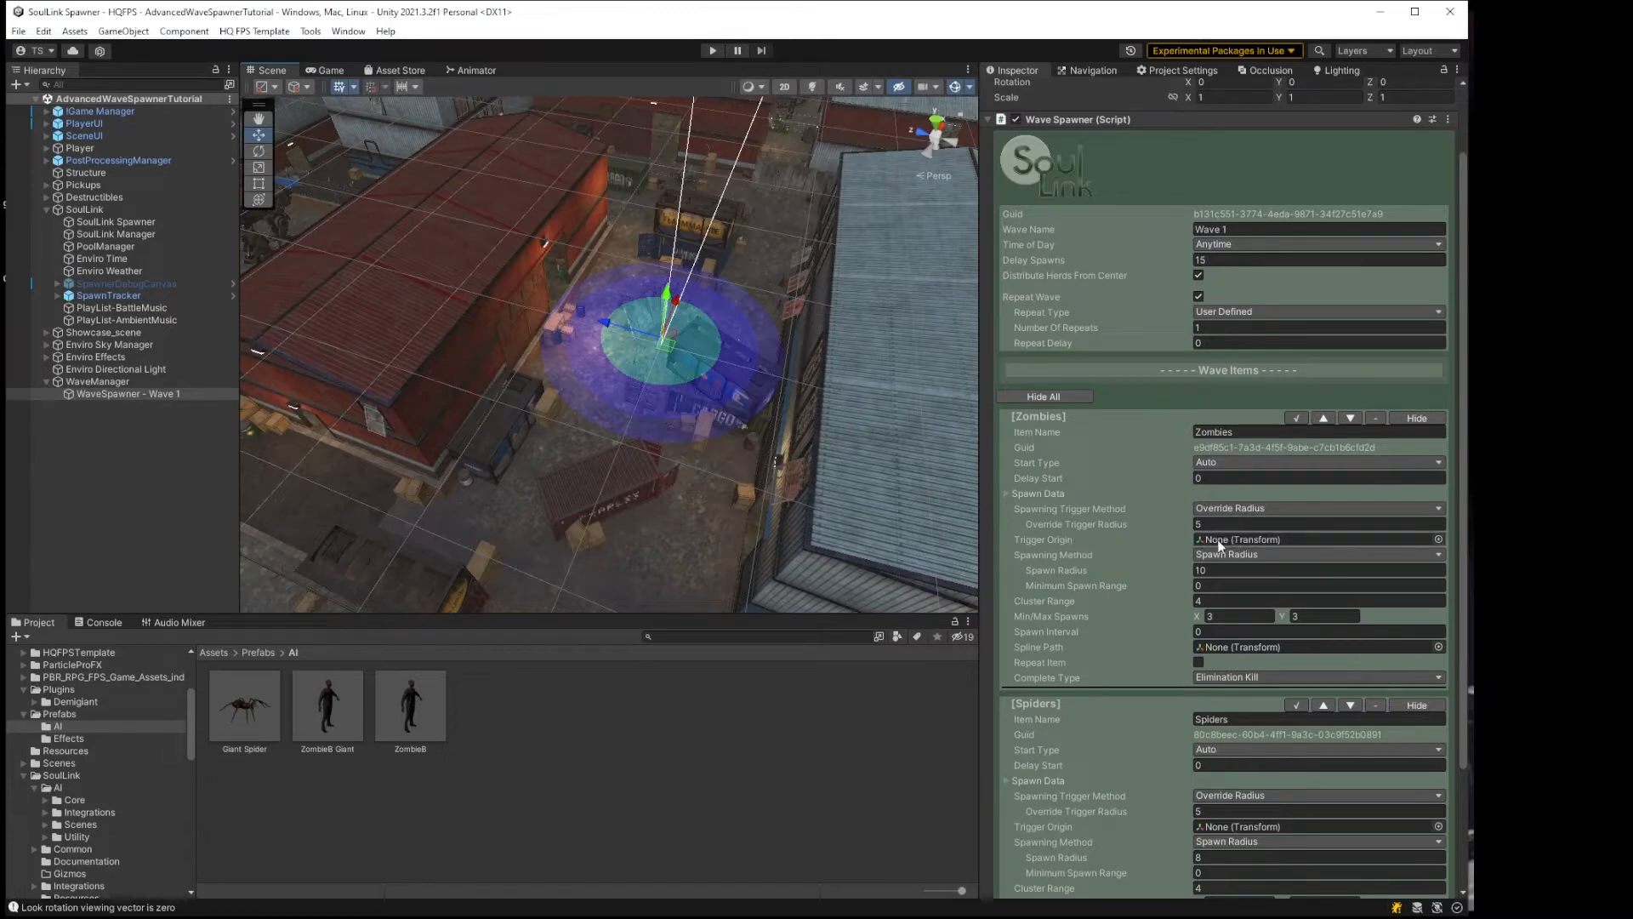
click(137, 393)
click(123, 30)
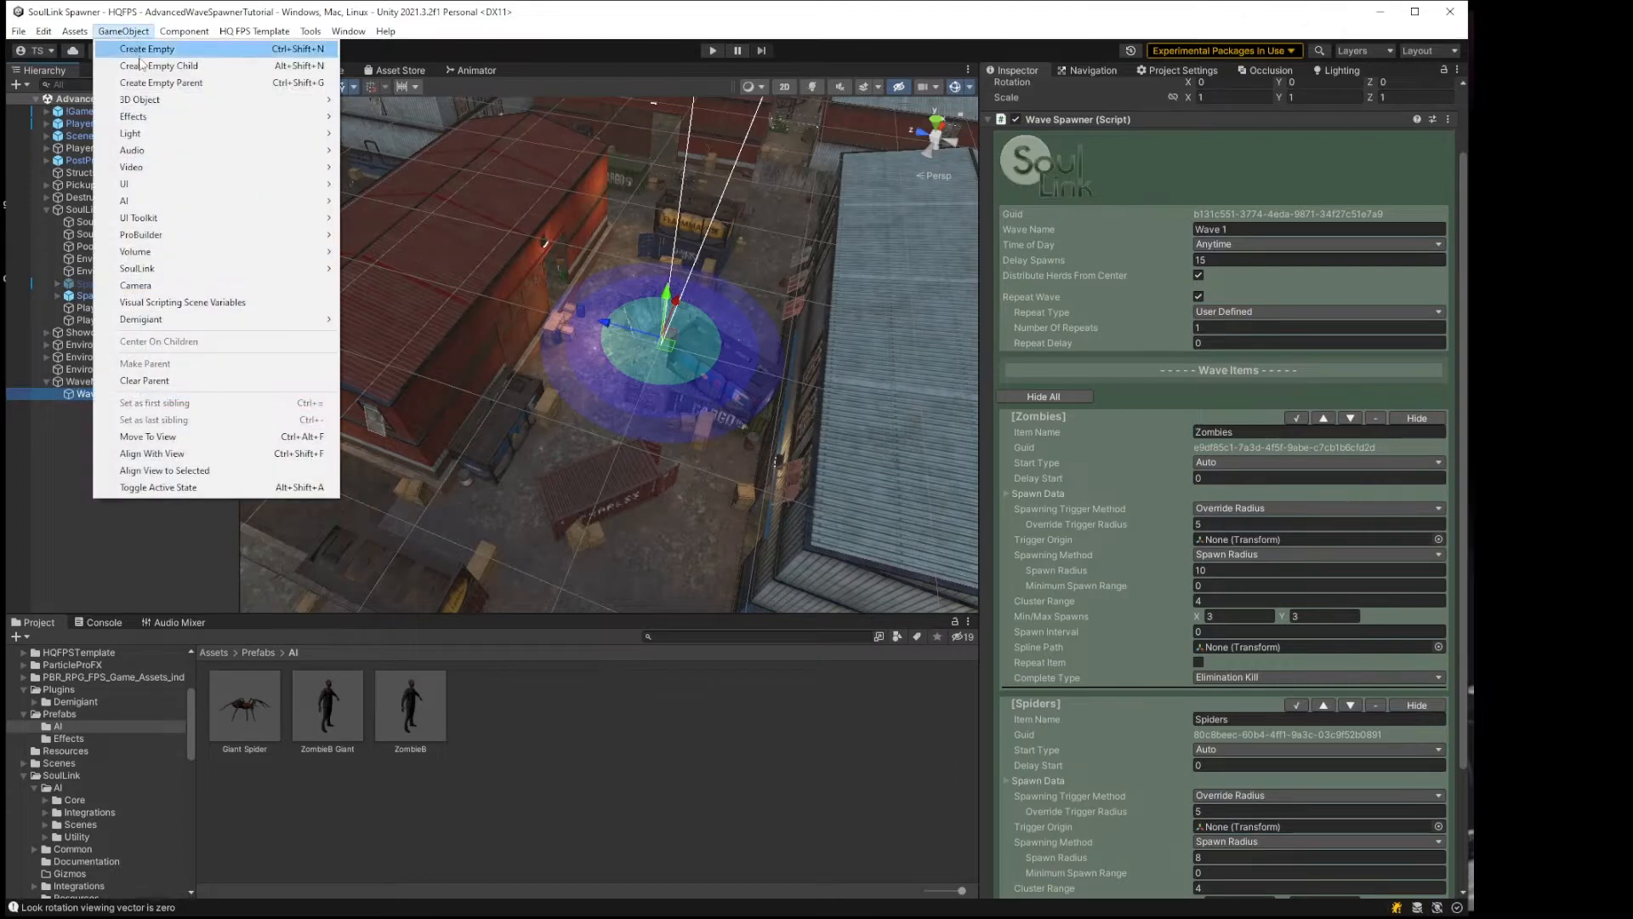
click(143, 65)
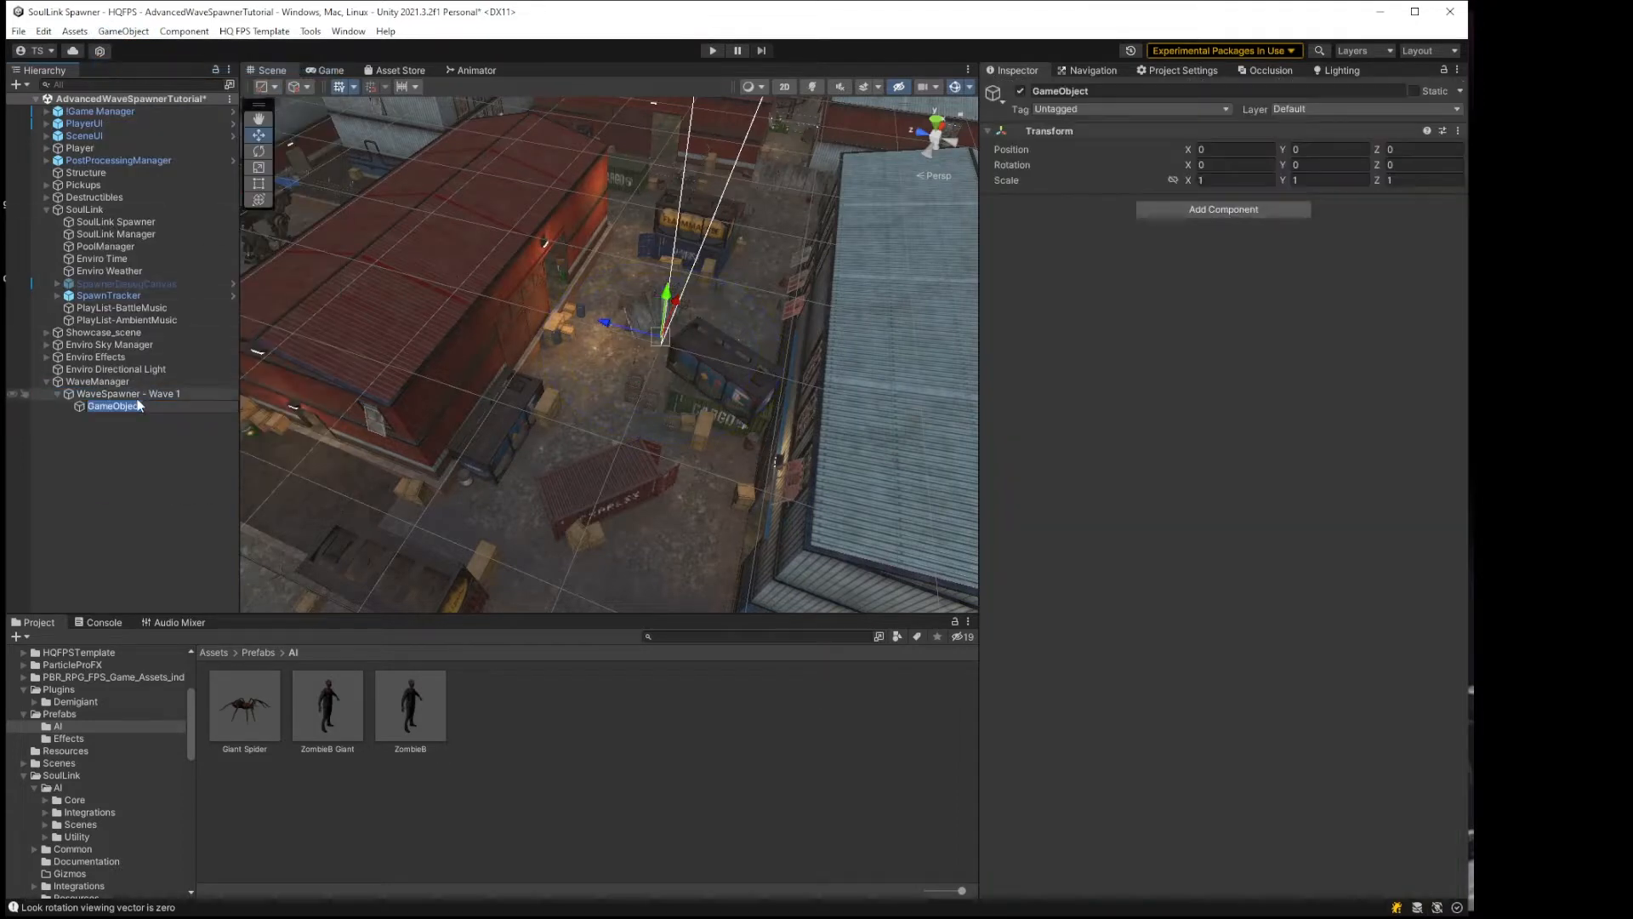
text(WaveItem)
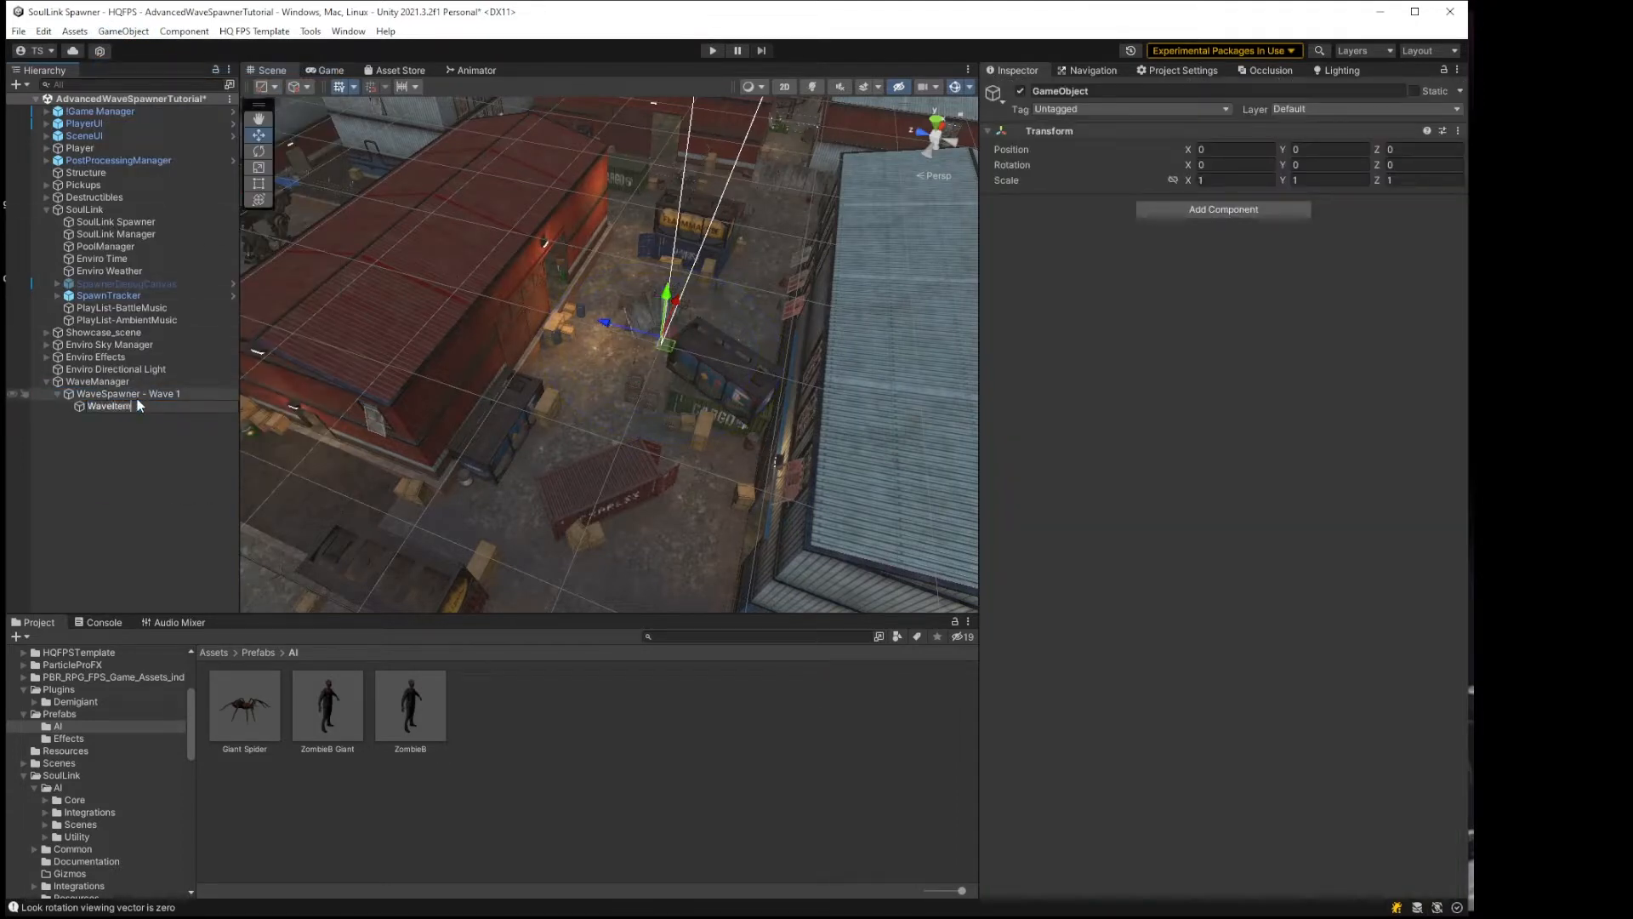
text(1_Trigger)
key(Return)
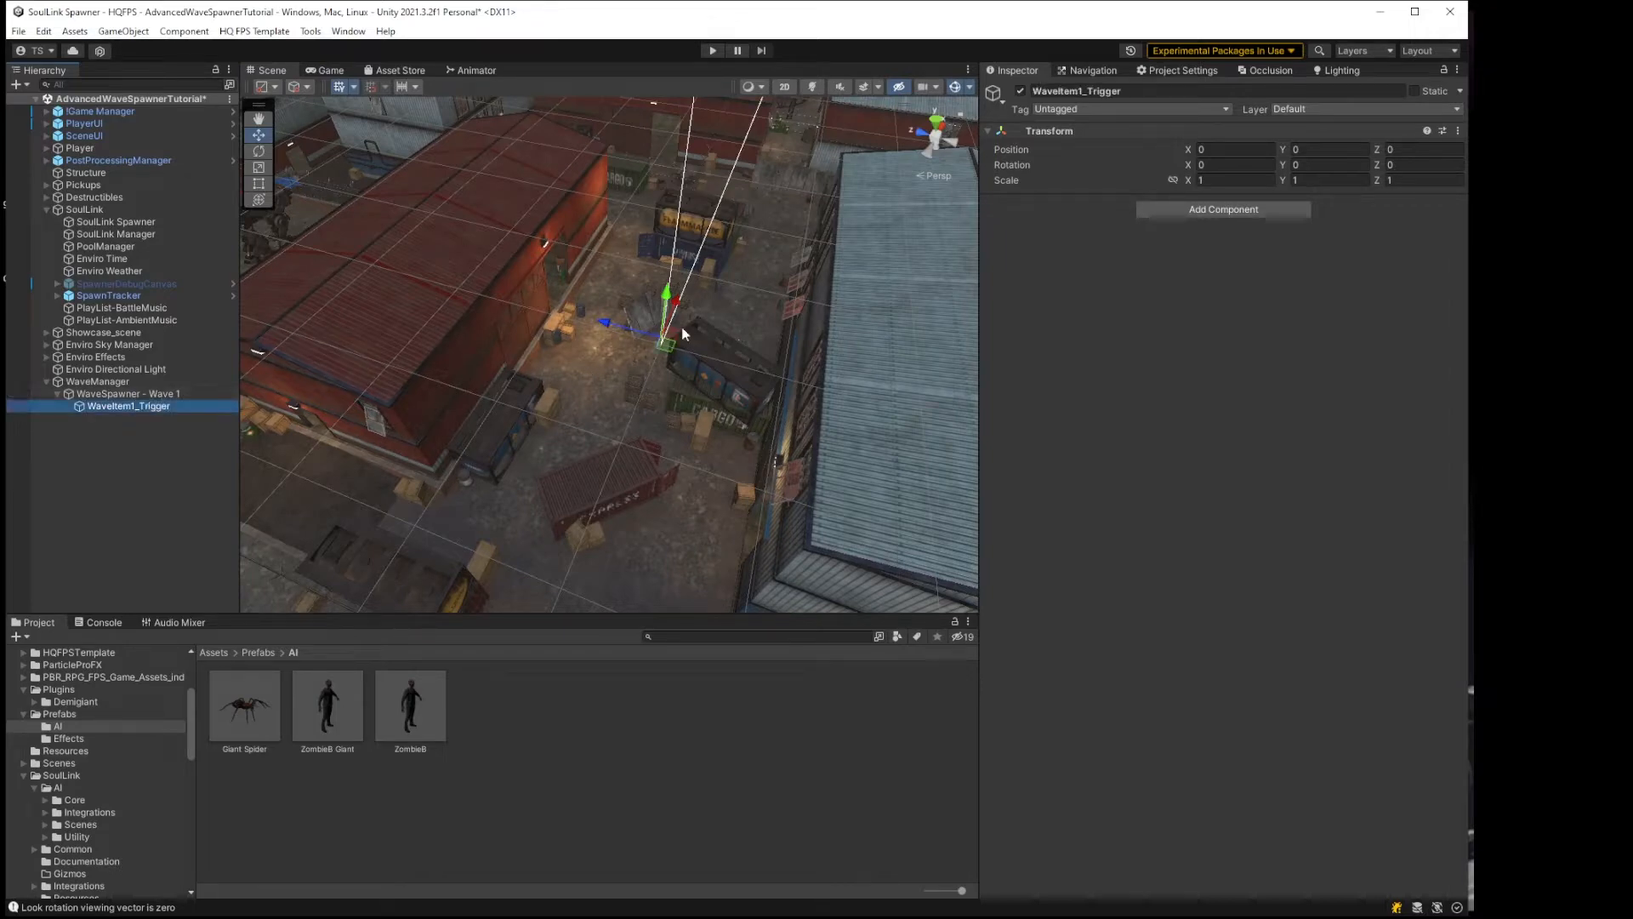
Step: Move WaveItem1_Trigger along X to about -16.5 beside the shipping container, and assign it as the Zombies item's Trigger Origin
right_drag(684, 334, 667, 309)
middle_drag(667, 310, 580, 345)
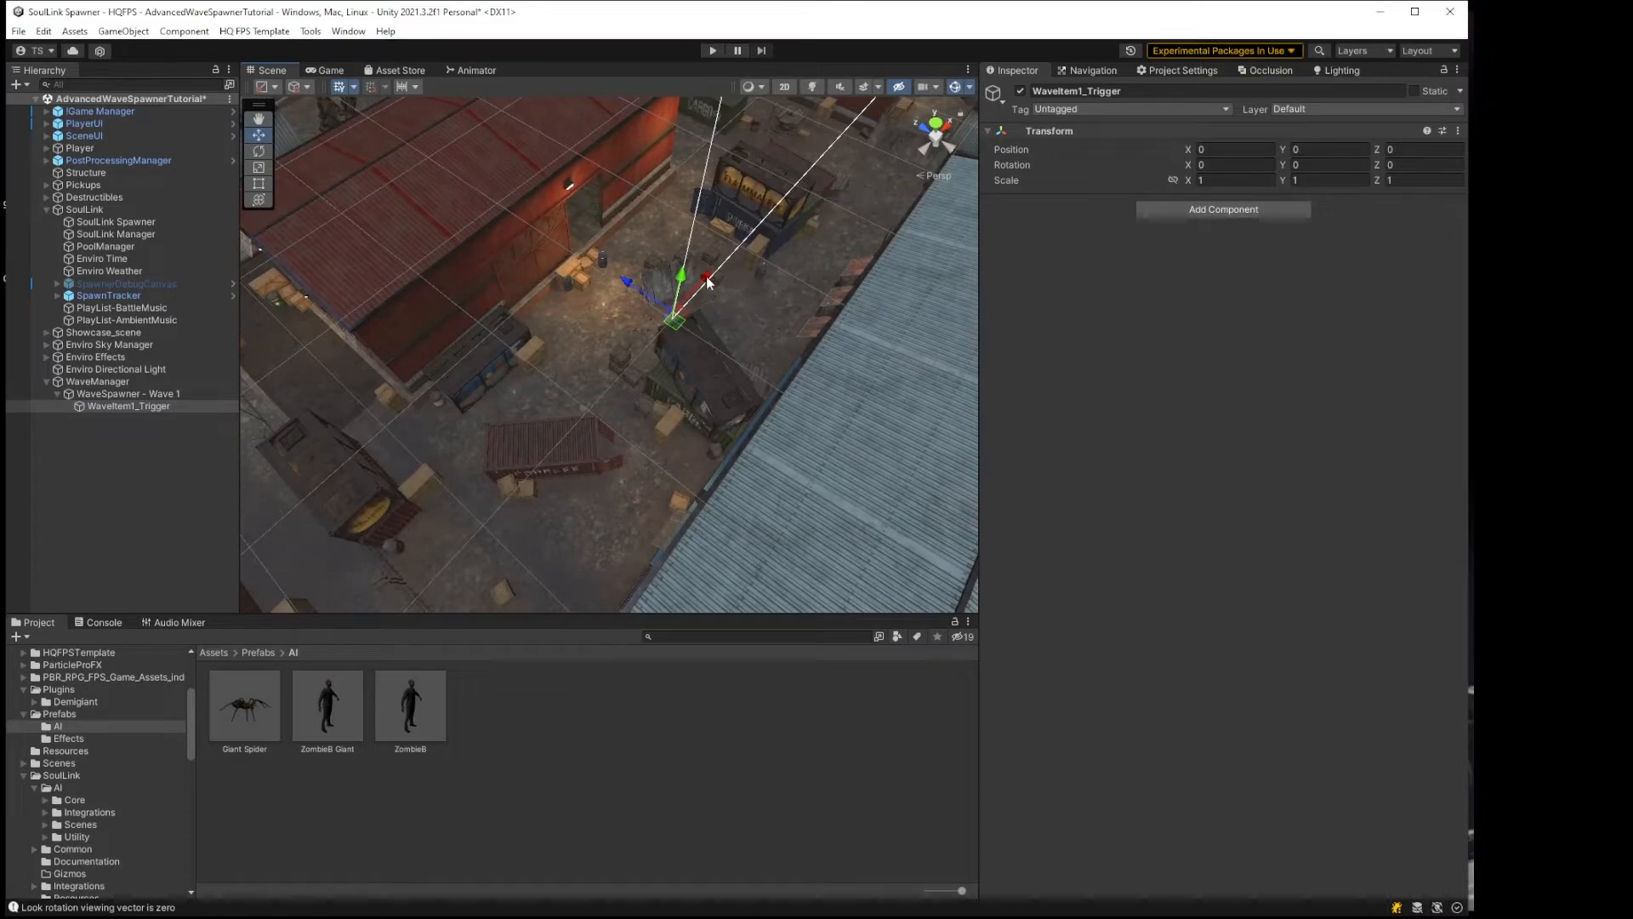
drag(708, 282, 526, 399)
click(151, 393)
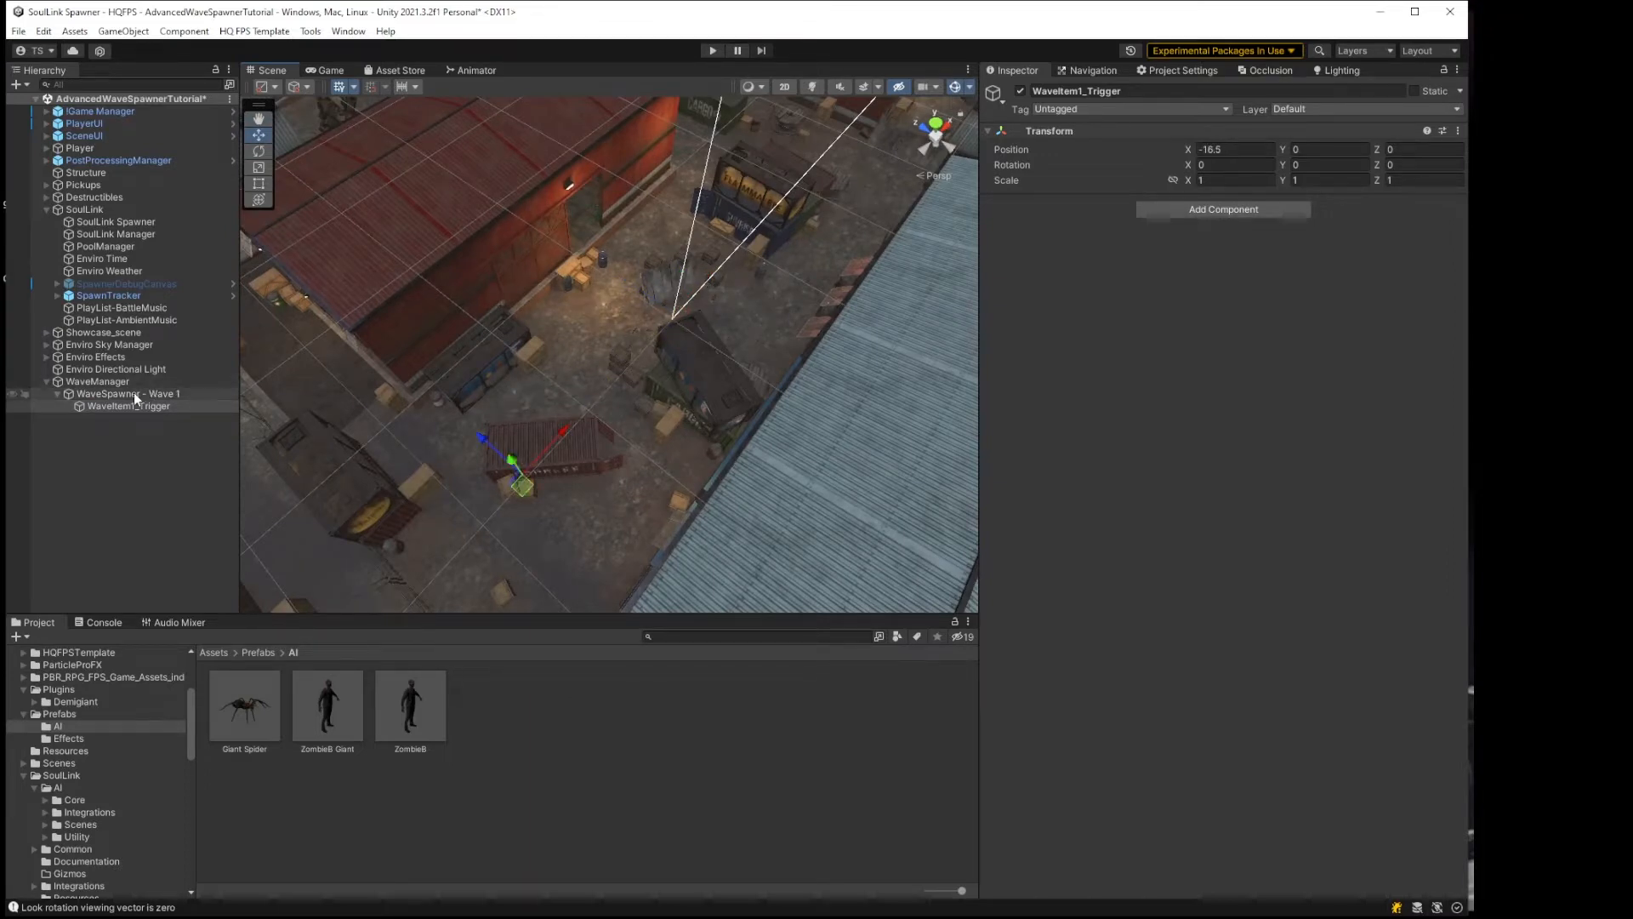
drag(148, 405, 1226, 622)
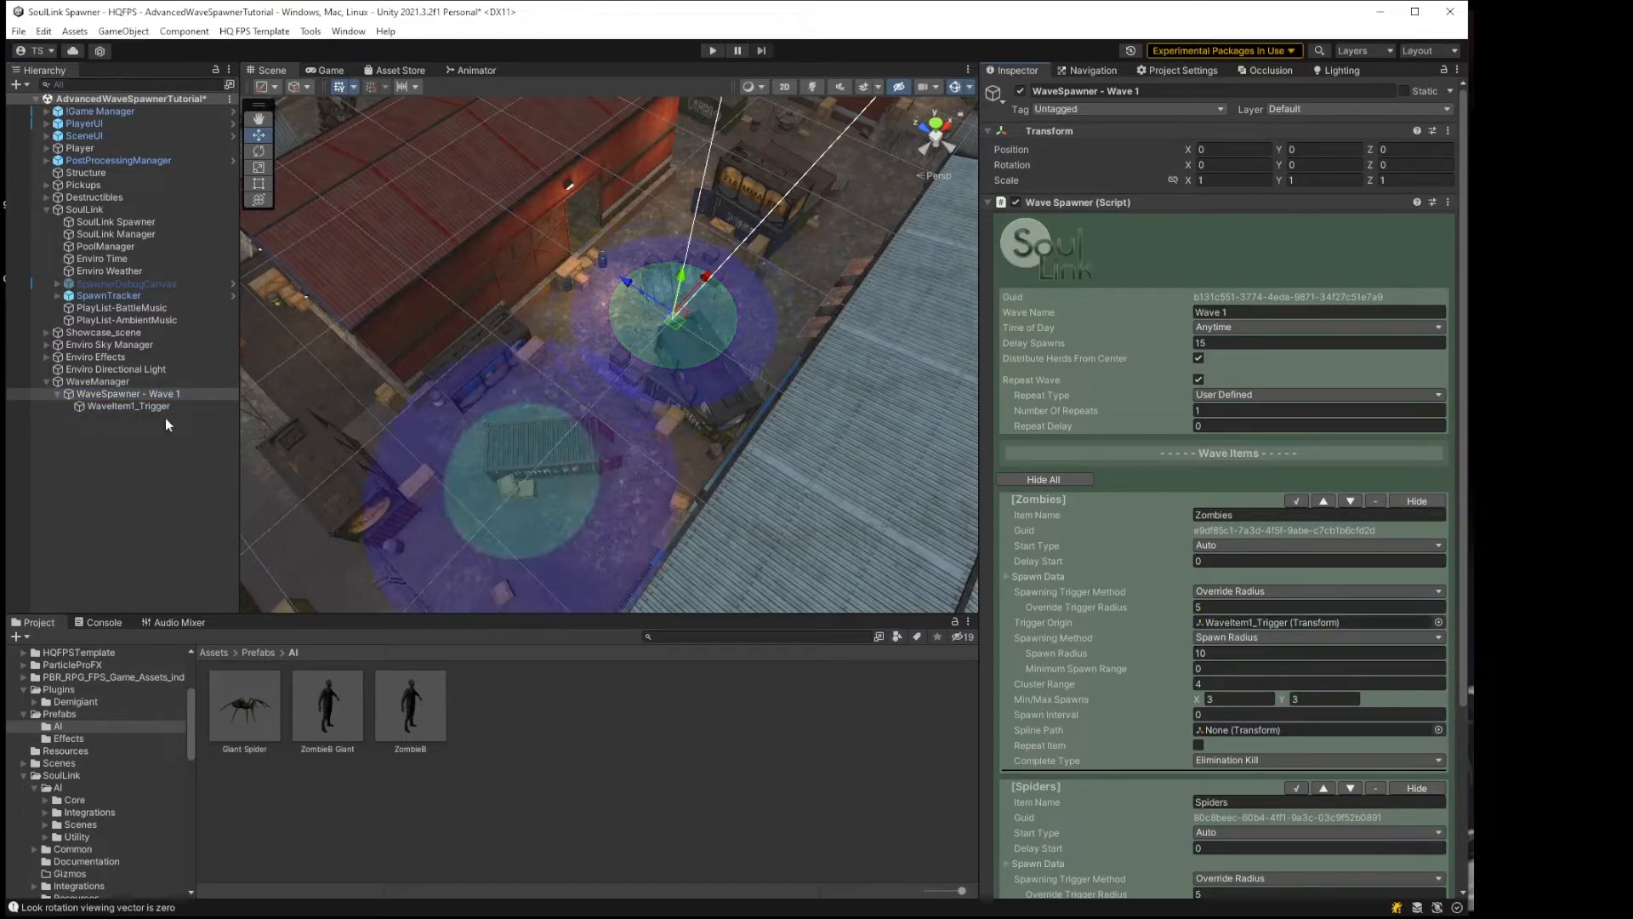
Step: Set the Zombies item's Override Trigger Radius to 10 and its Spawn Radius to 7
right_drag(660, 338, 587, 361)
middle_drag(587, 361, 664, 369)
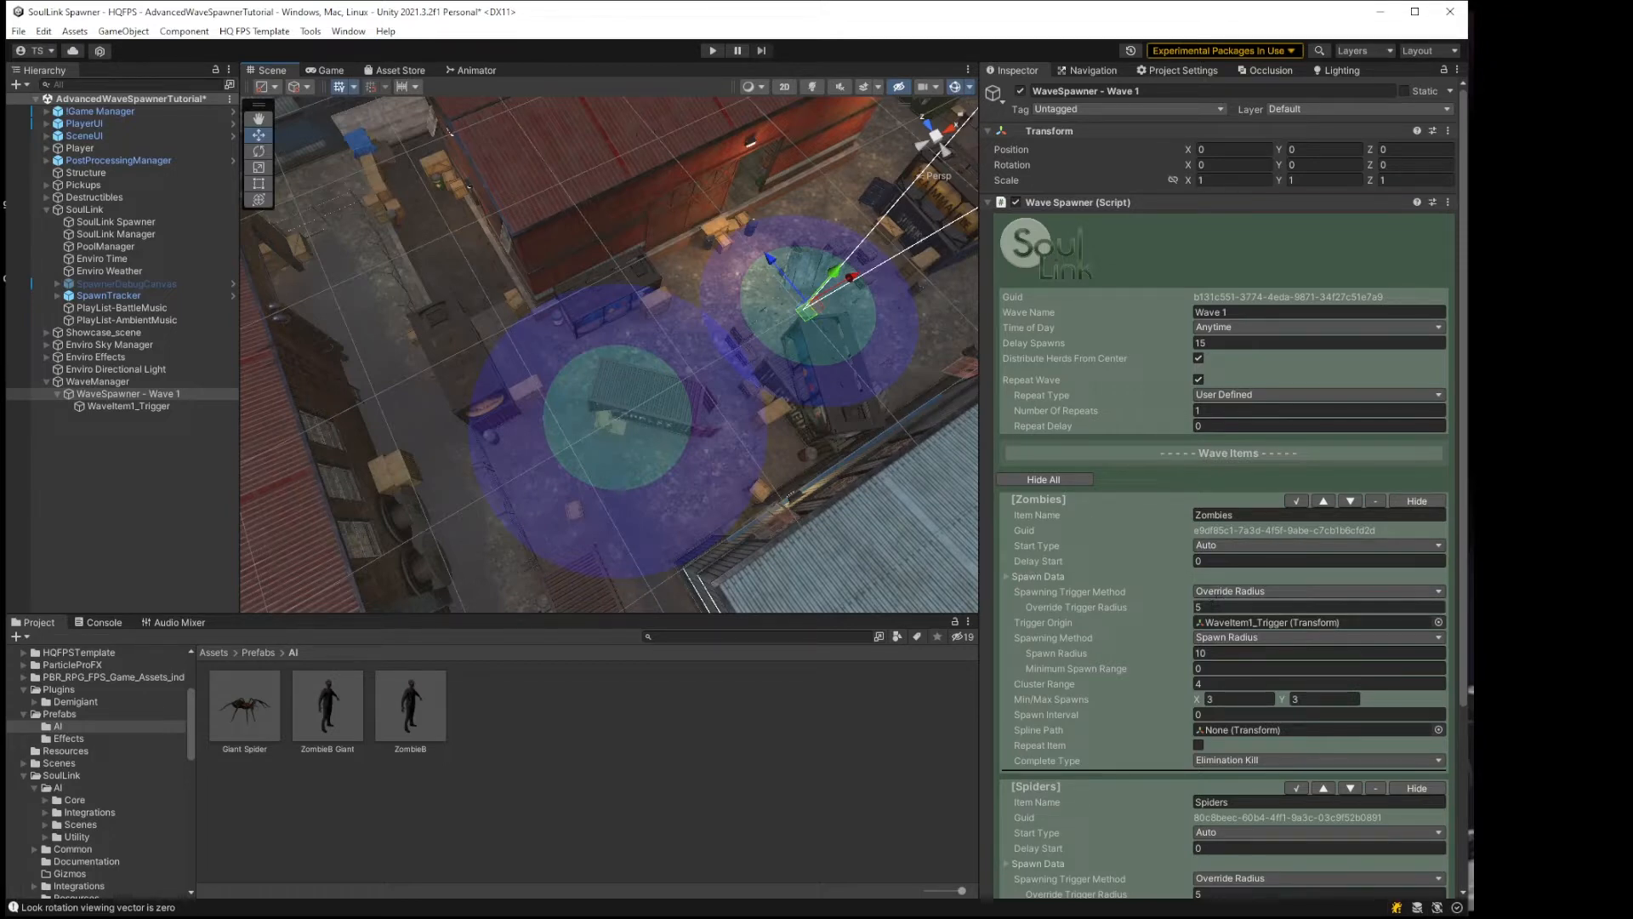
click(1233, 608)
text(10)
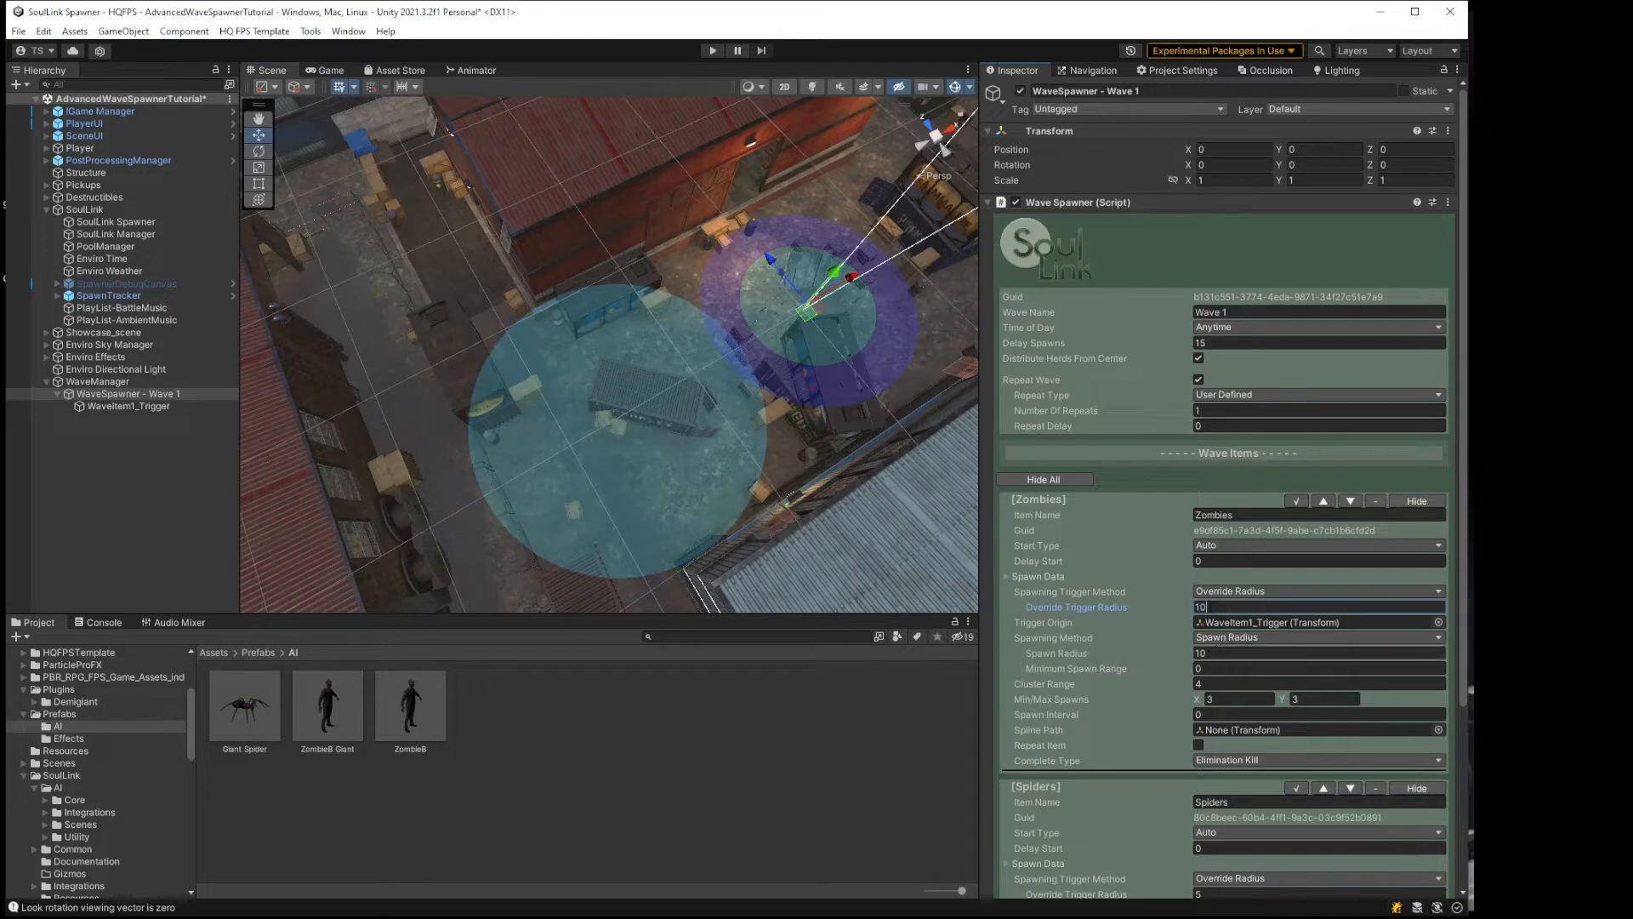
click(1224, 653)
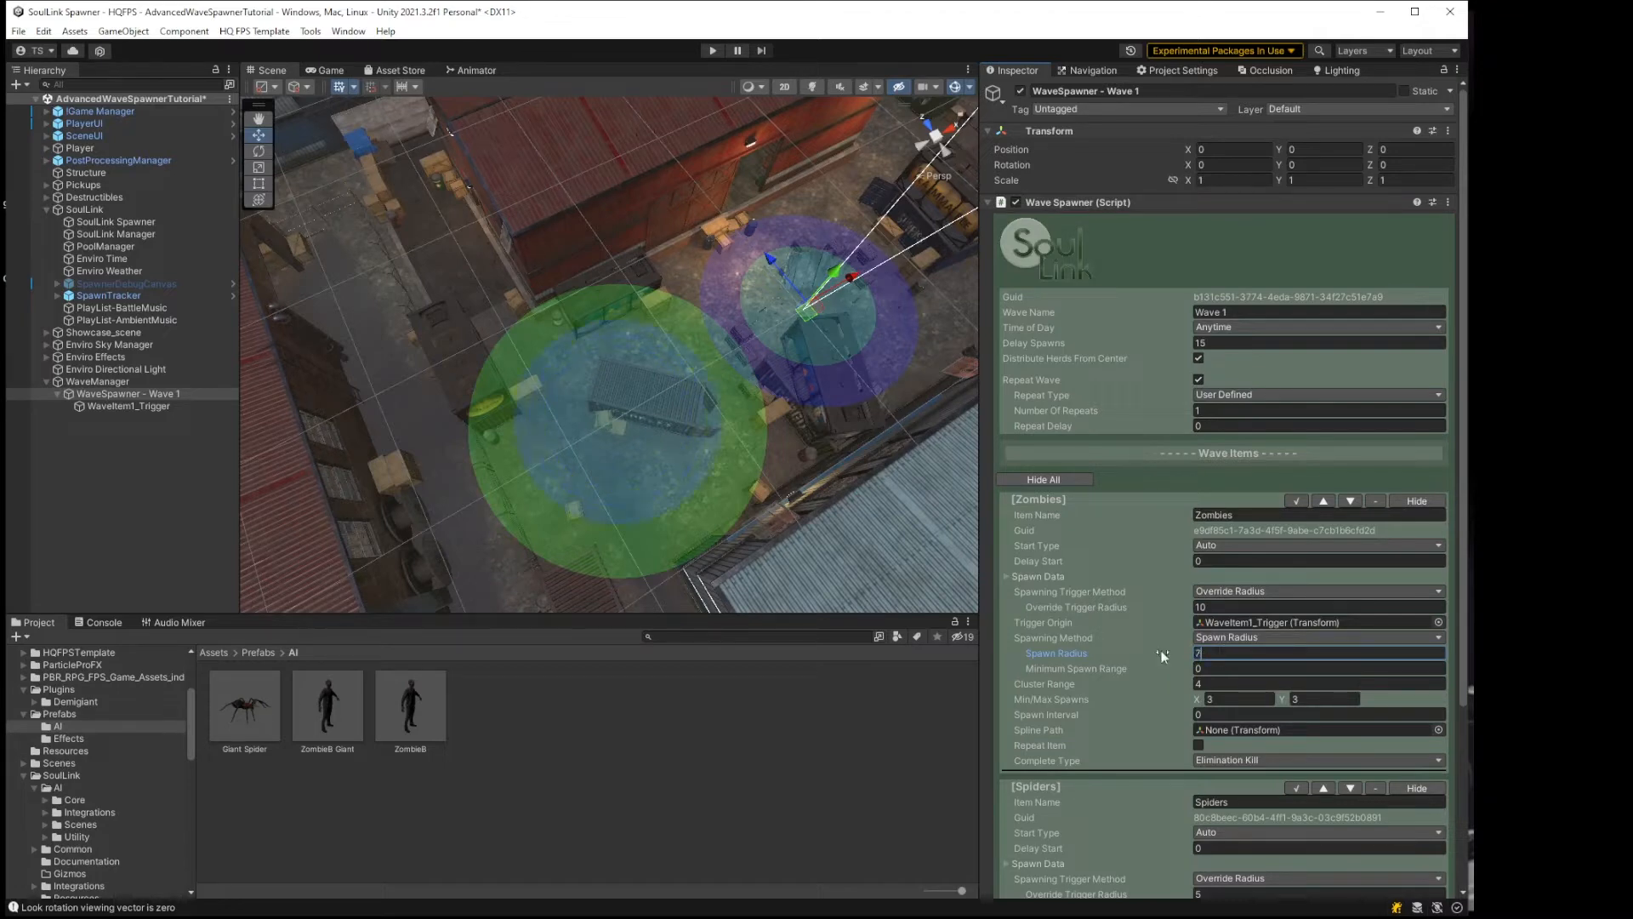
Step: Duplicate WaveItem1_Trigger and rename the copy WaveItem2_Trigger
right_drag(779, 563, 706, 365)
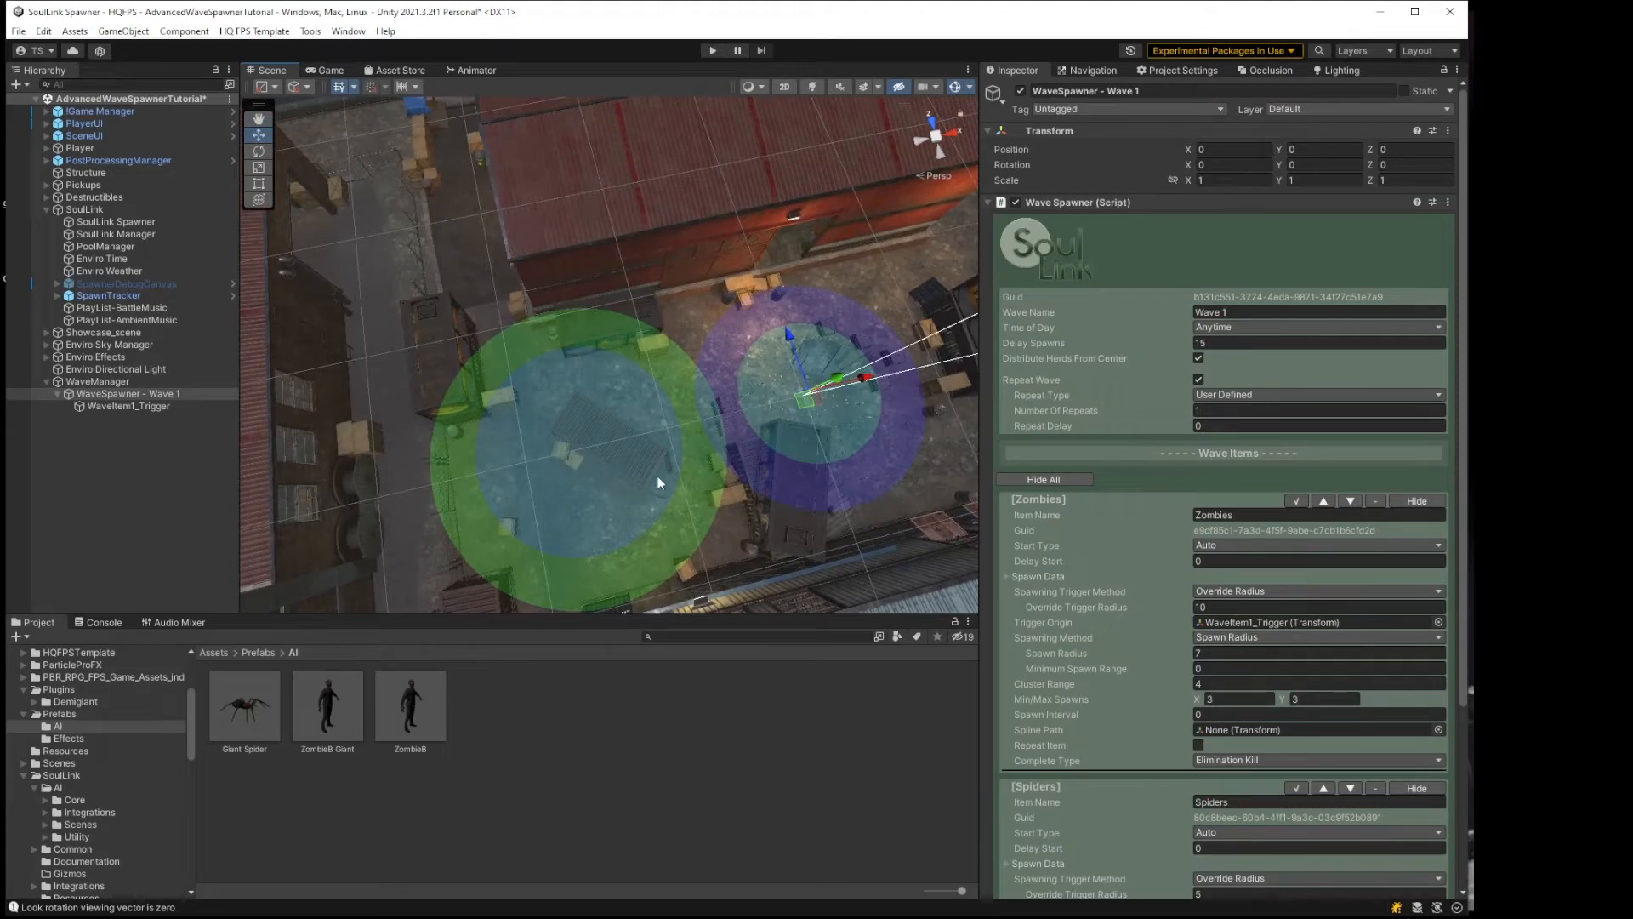
middle_drag(726, 416, 692, 419)
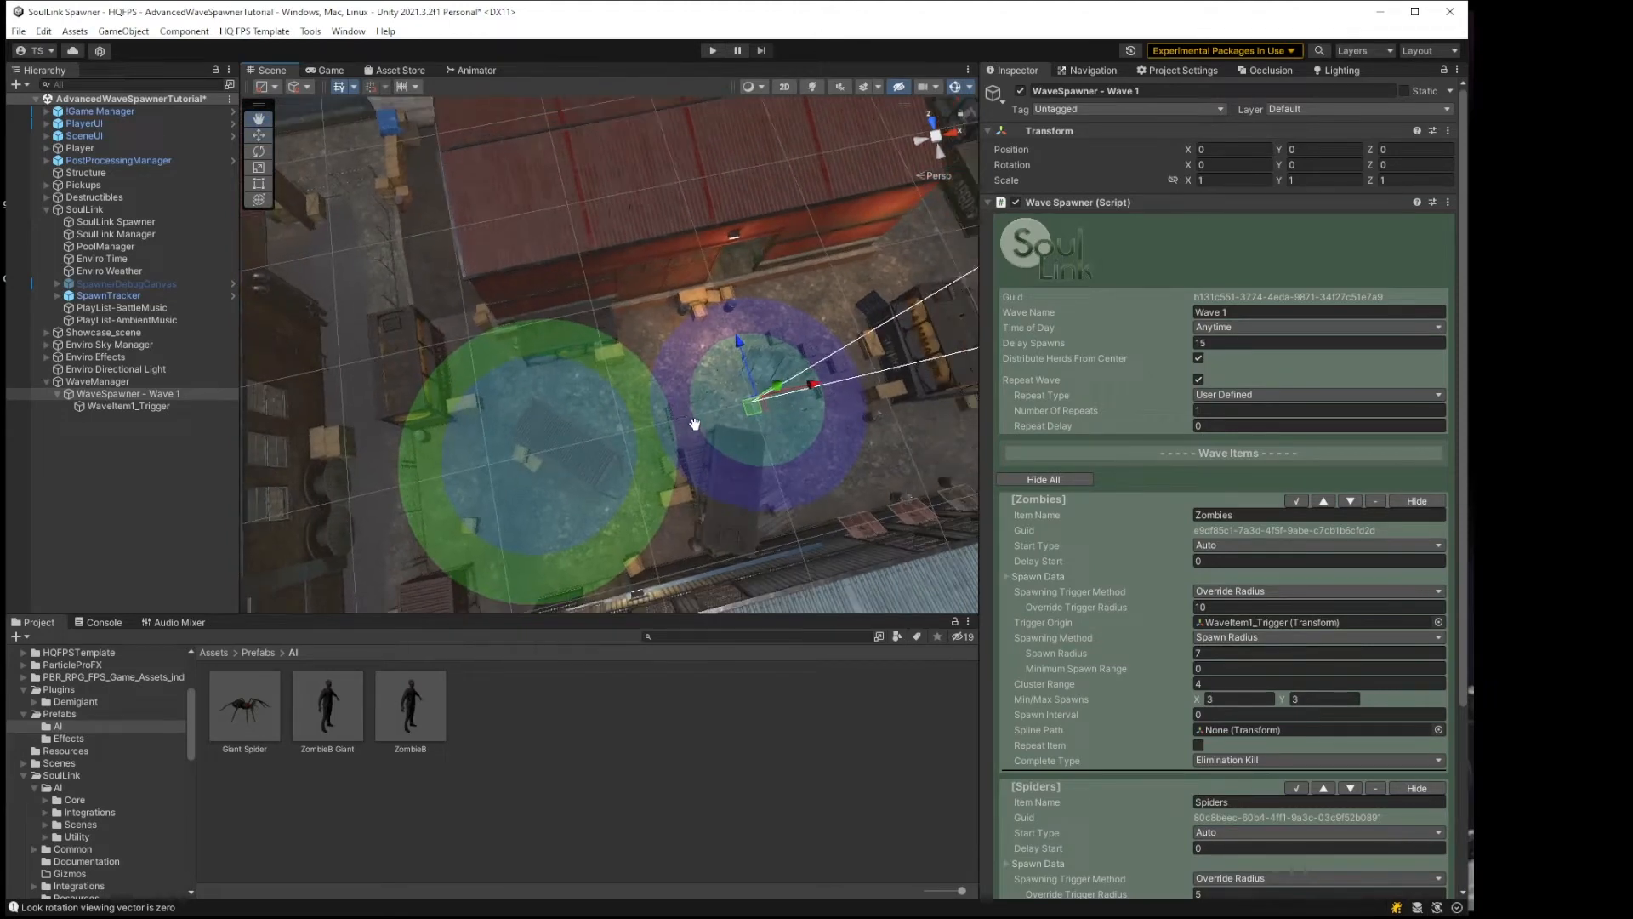
click(132, 407)
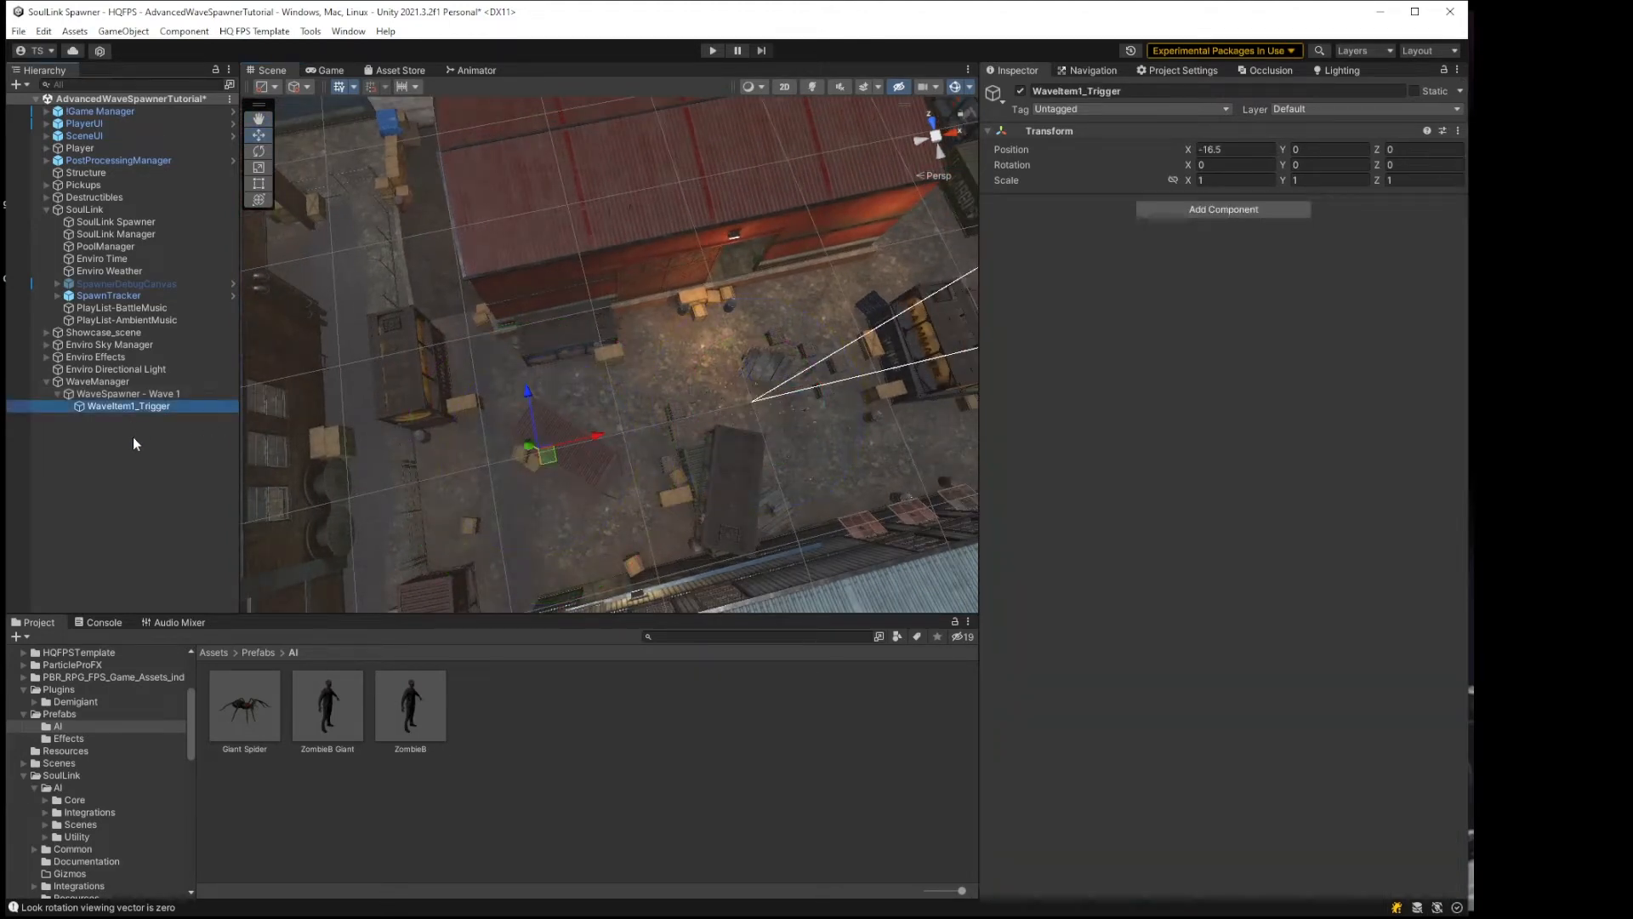
key(ctrl+d)
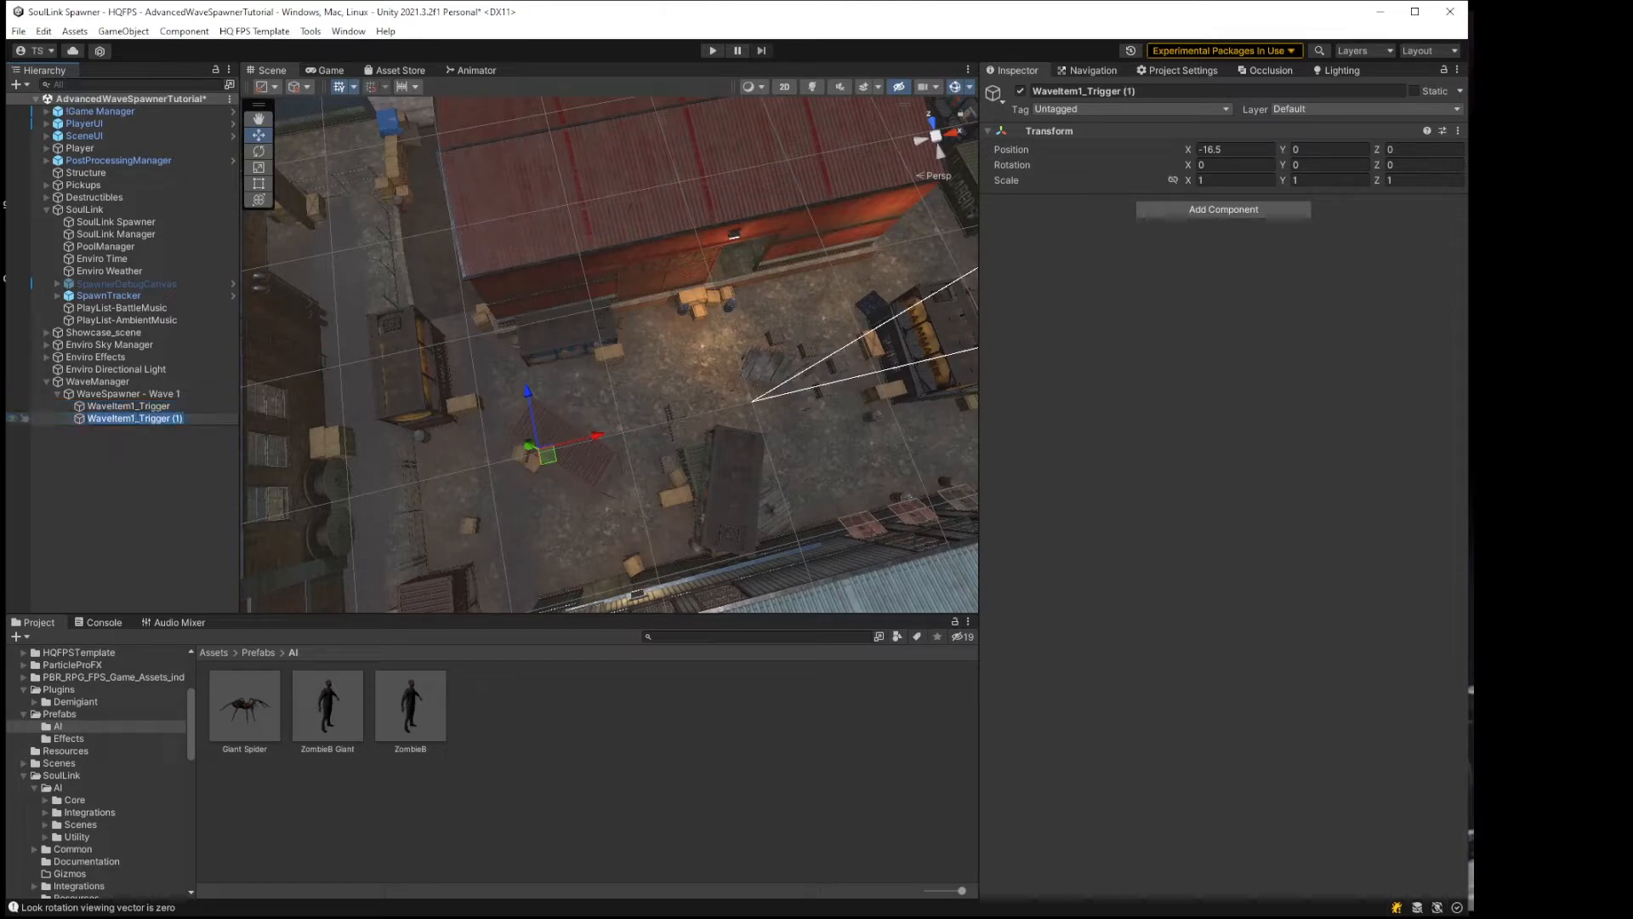
click(136, 418)
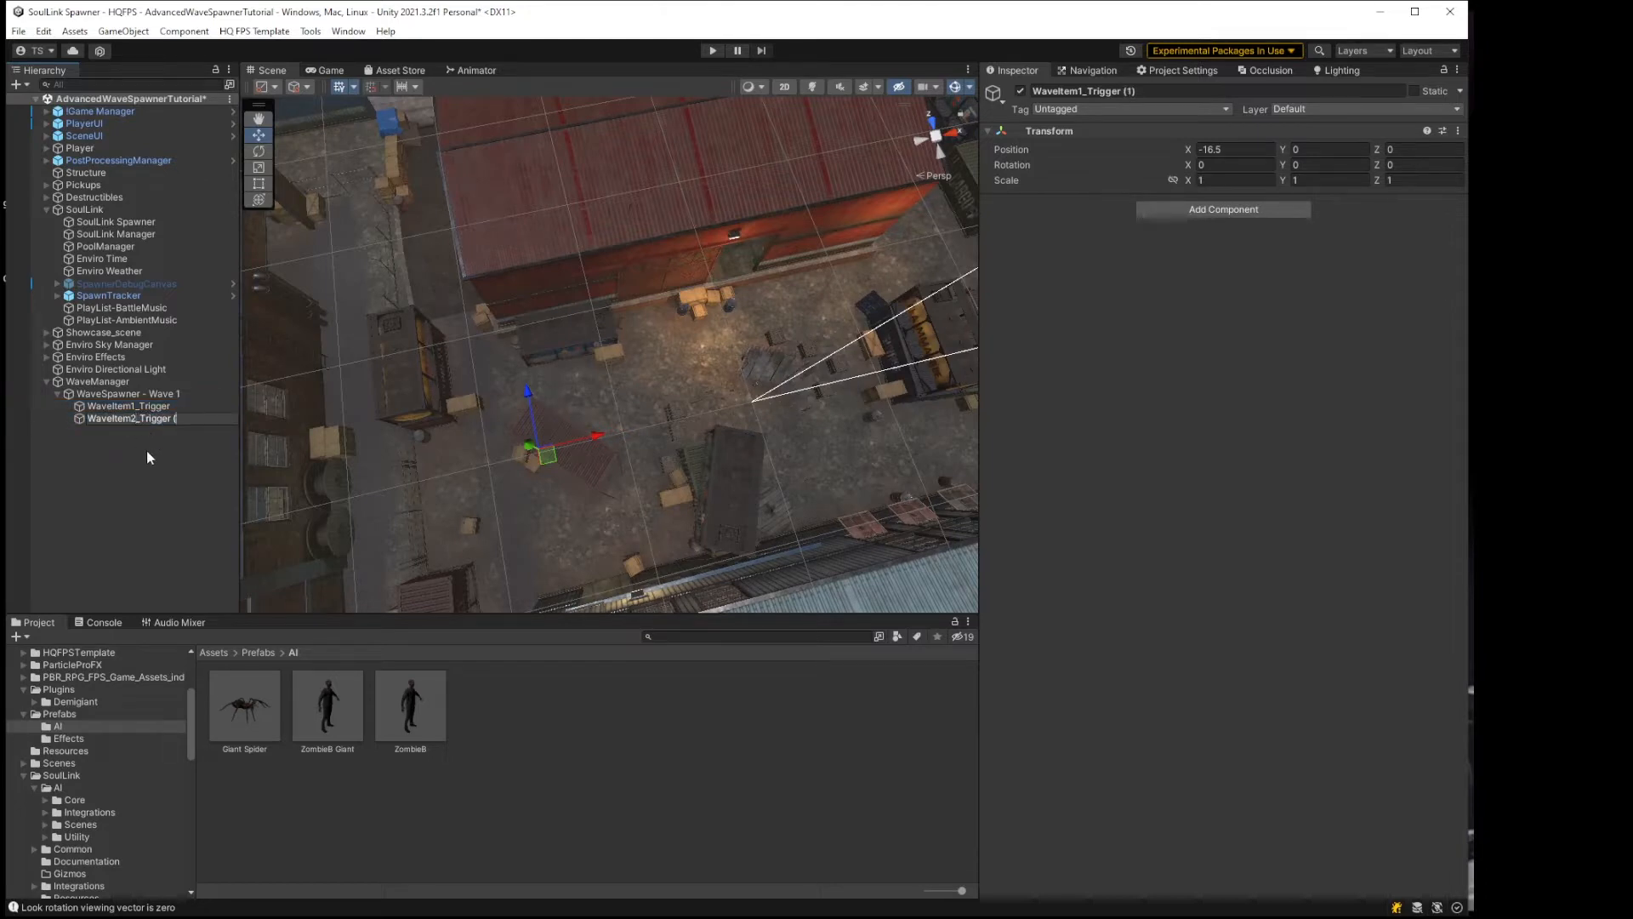
key(Return)
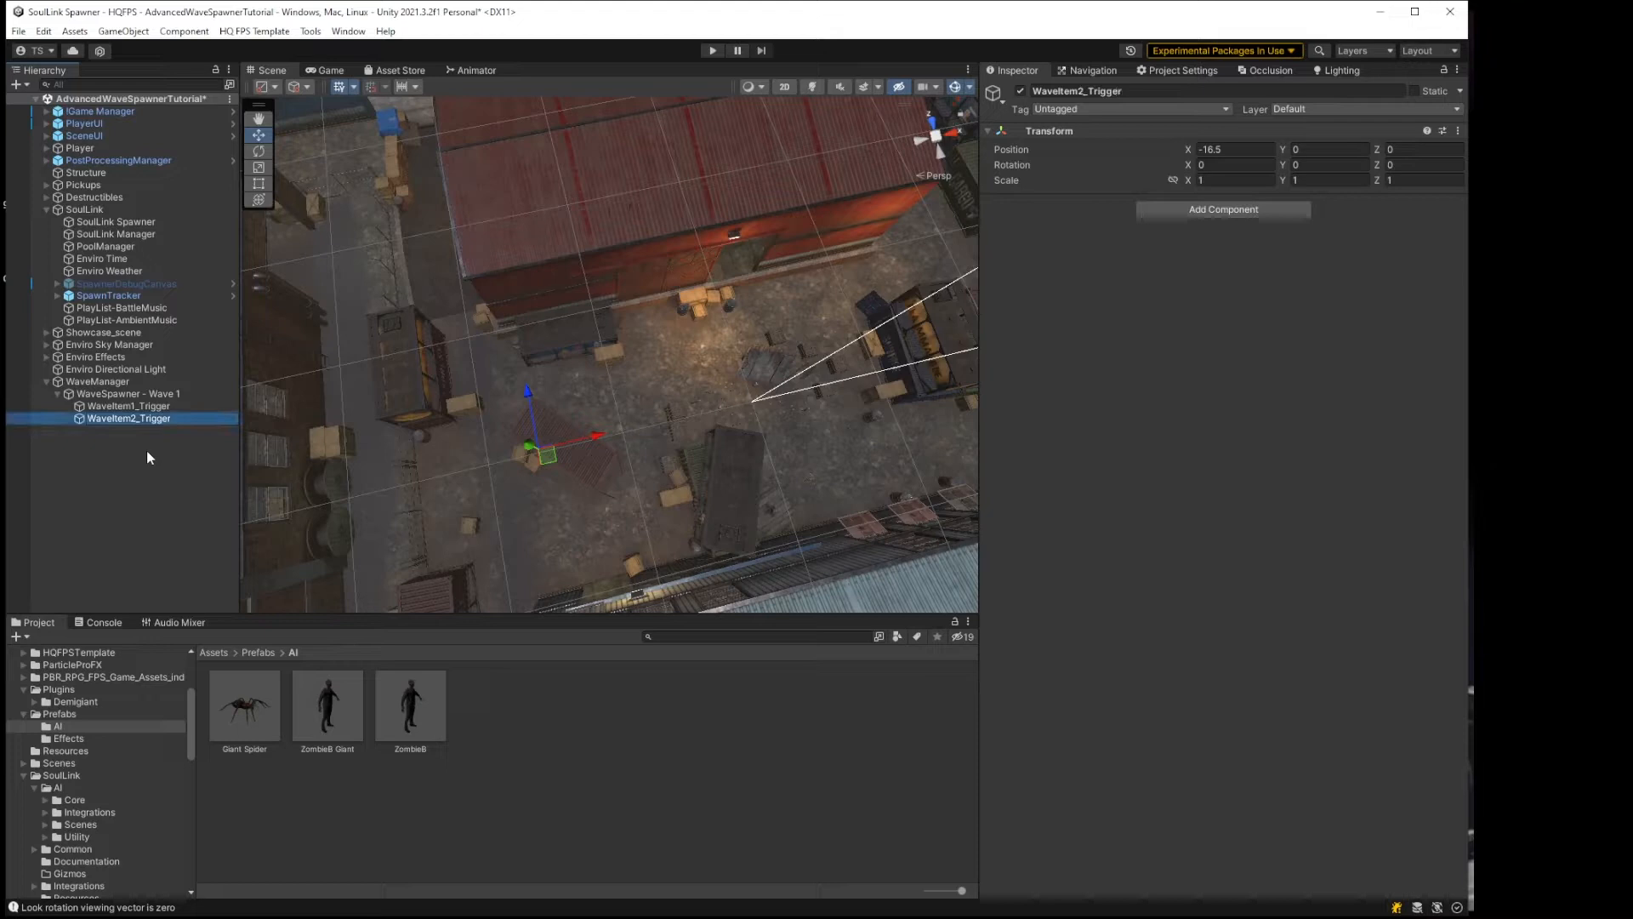
Step: Assign WaveItem2_Trigger as the Trigger Origin of the Spiders item in WaveSpawner - Wave 1
click(161, 394)
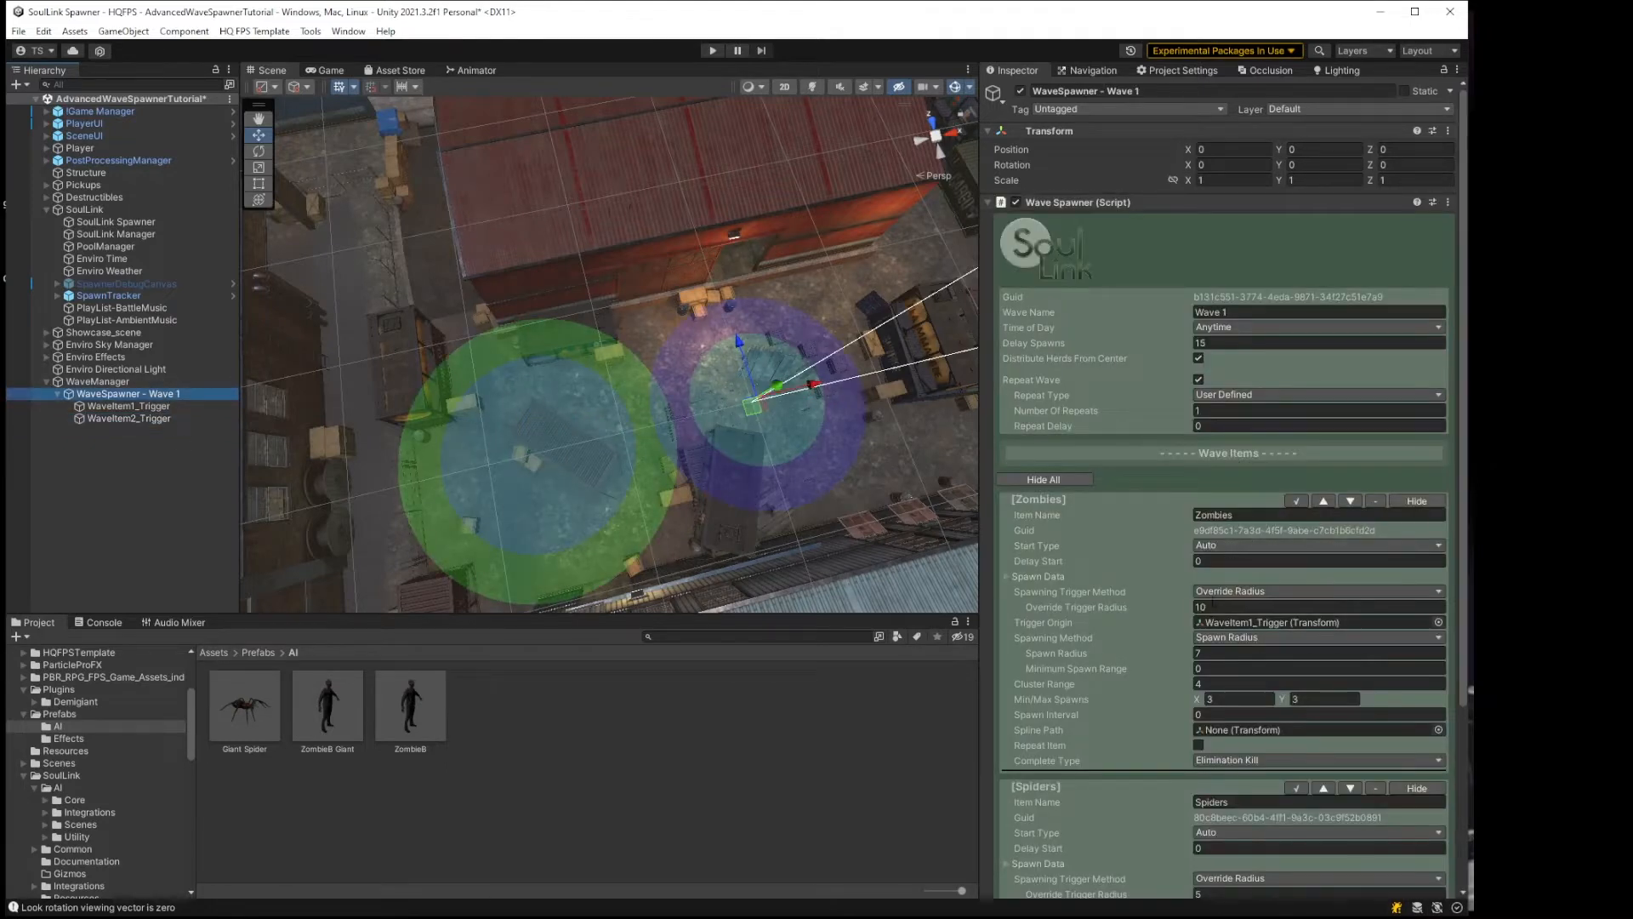
scroll(1221, 510, down, 5)
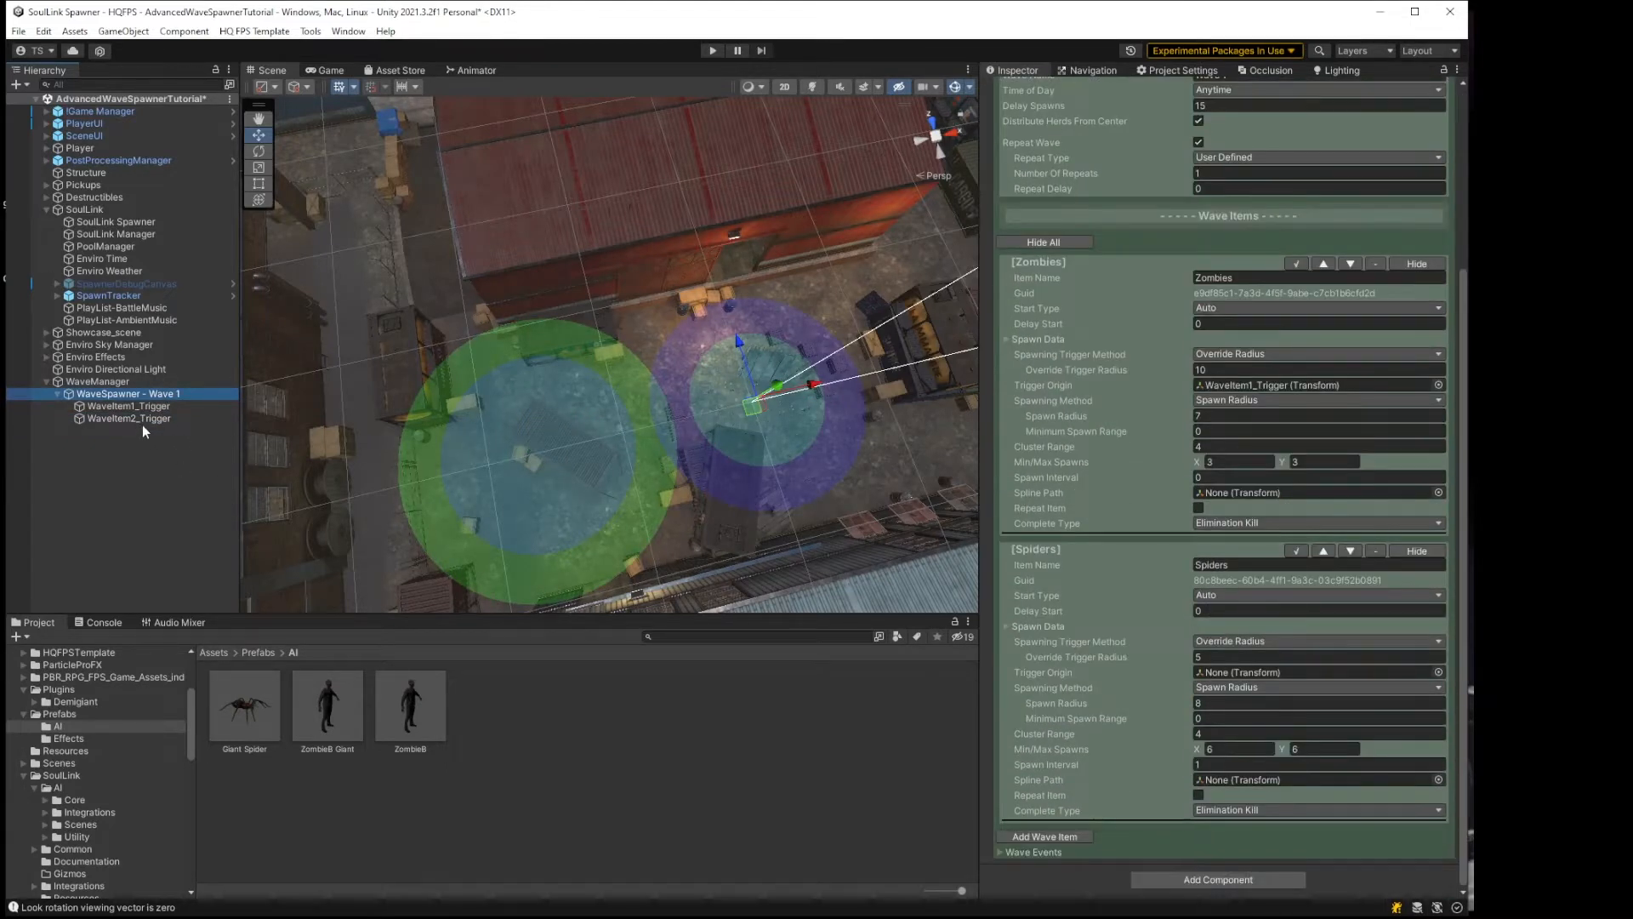
drag(140, 422, 1268, 676)
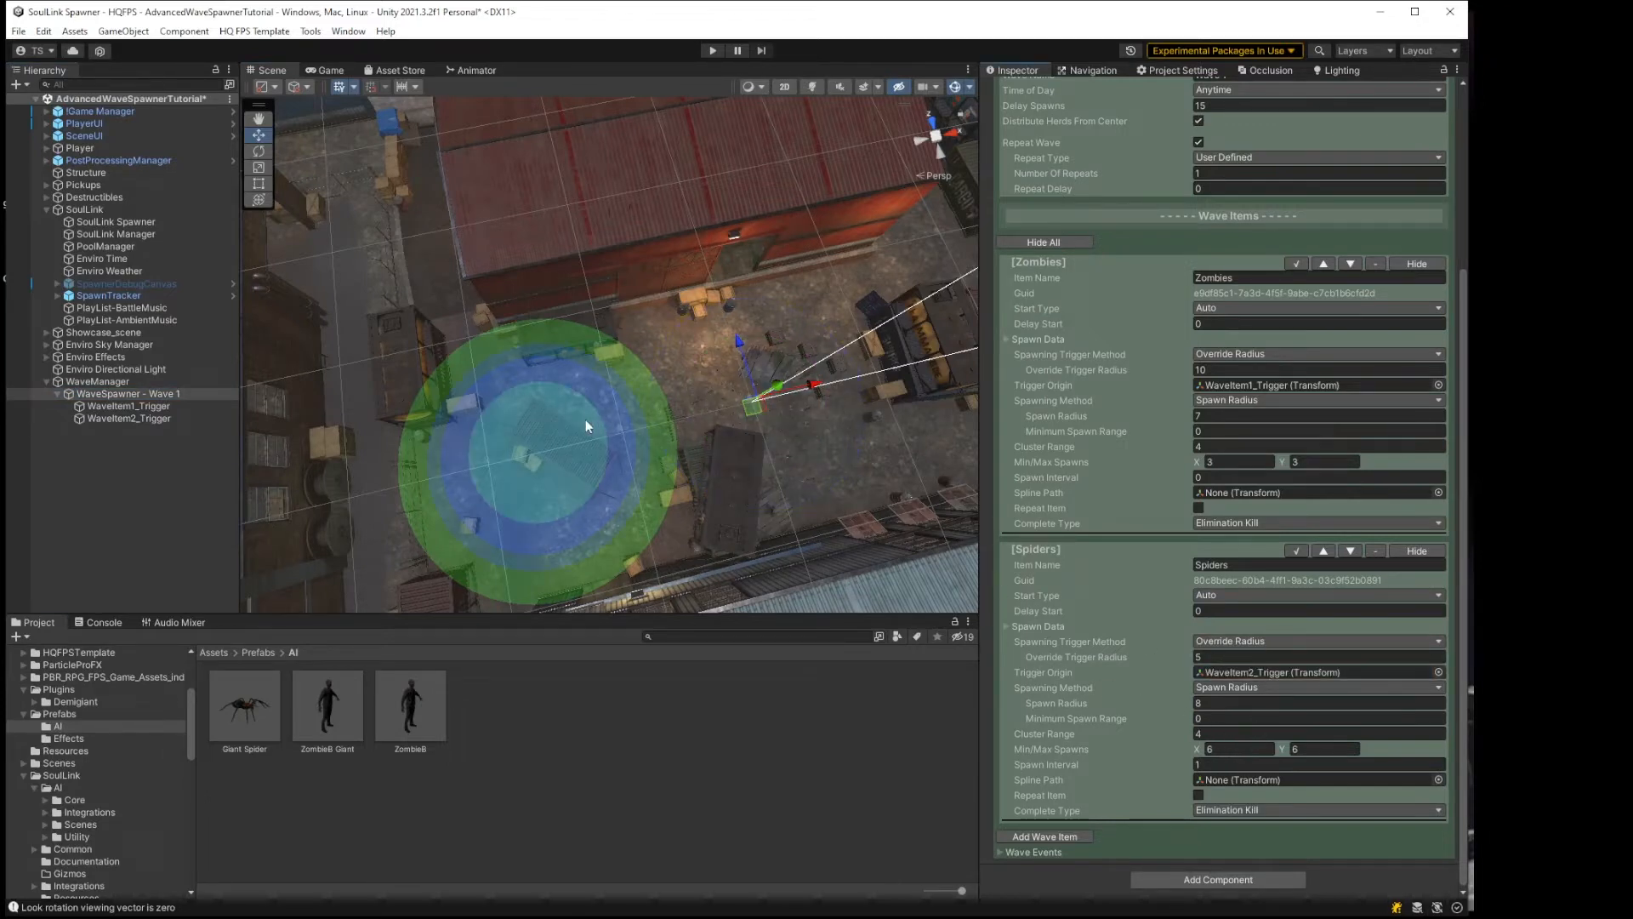
Step: Move WaveItem2_Trigger to the red building's doorway at about X -1.81, Y 1.12, Z 14.94, and reselect WaveSpawner - Wave 1
click(132, 418)
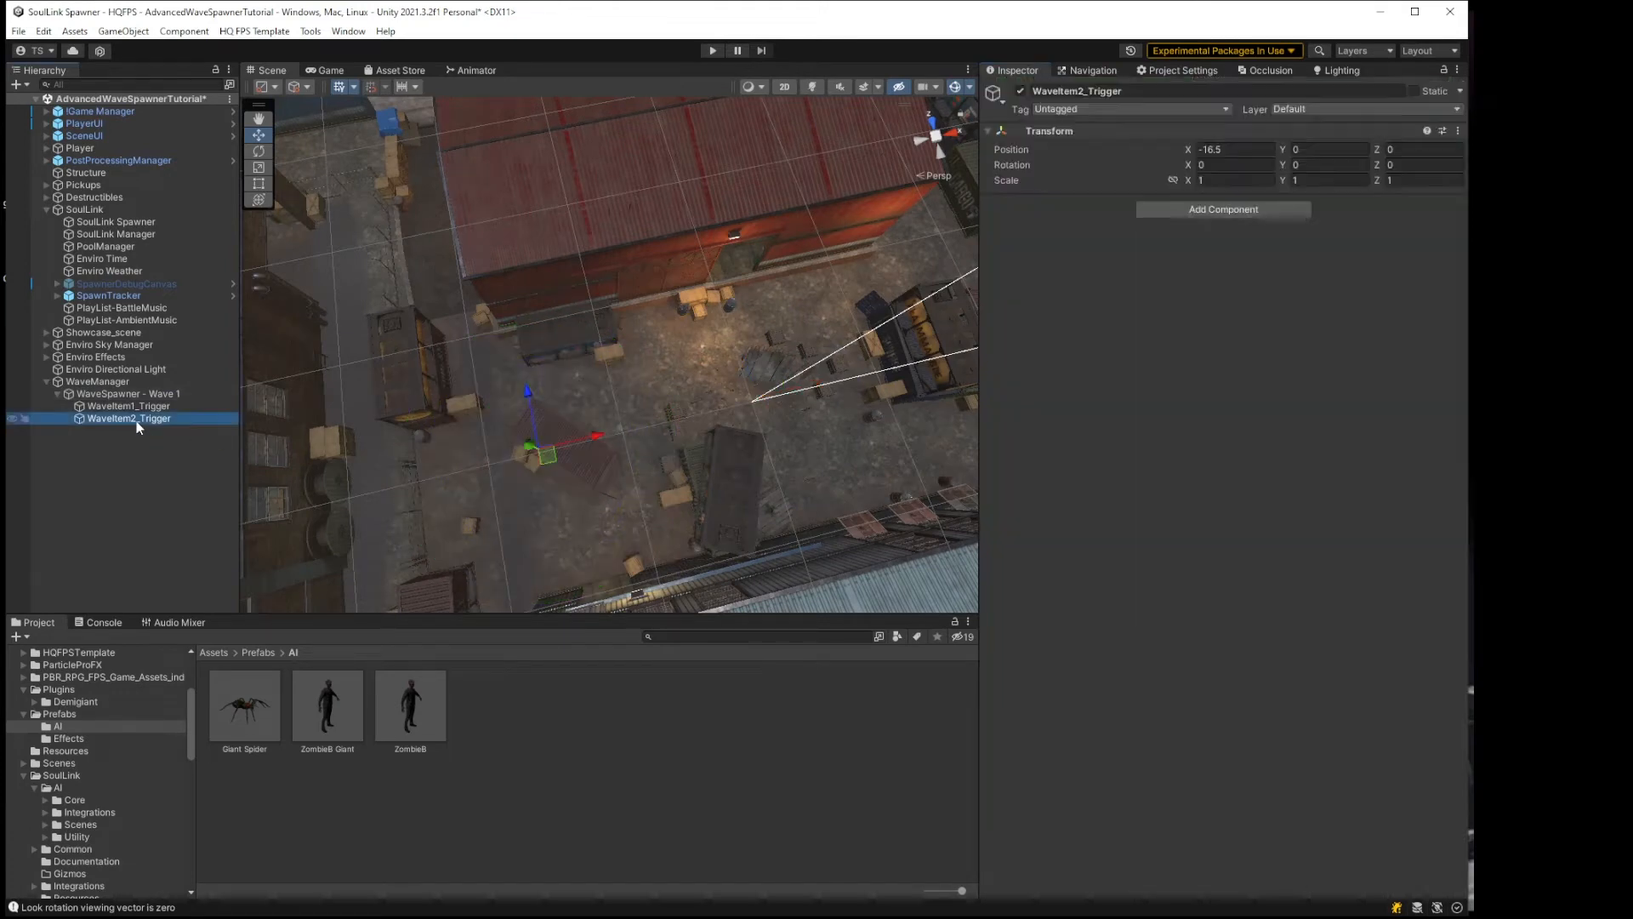
drag(588, 438, 671, 269)
key(f)
right_drag(654, 528, 645, 409)
middle_drag(645, 408, 645, 190)
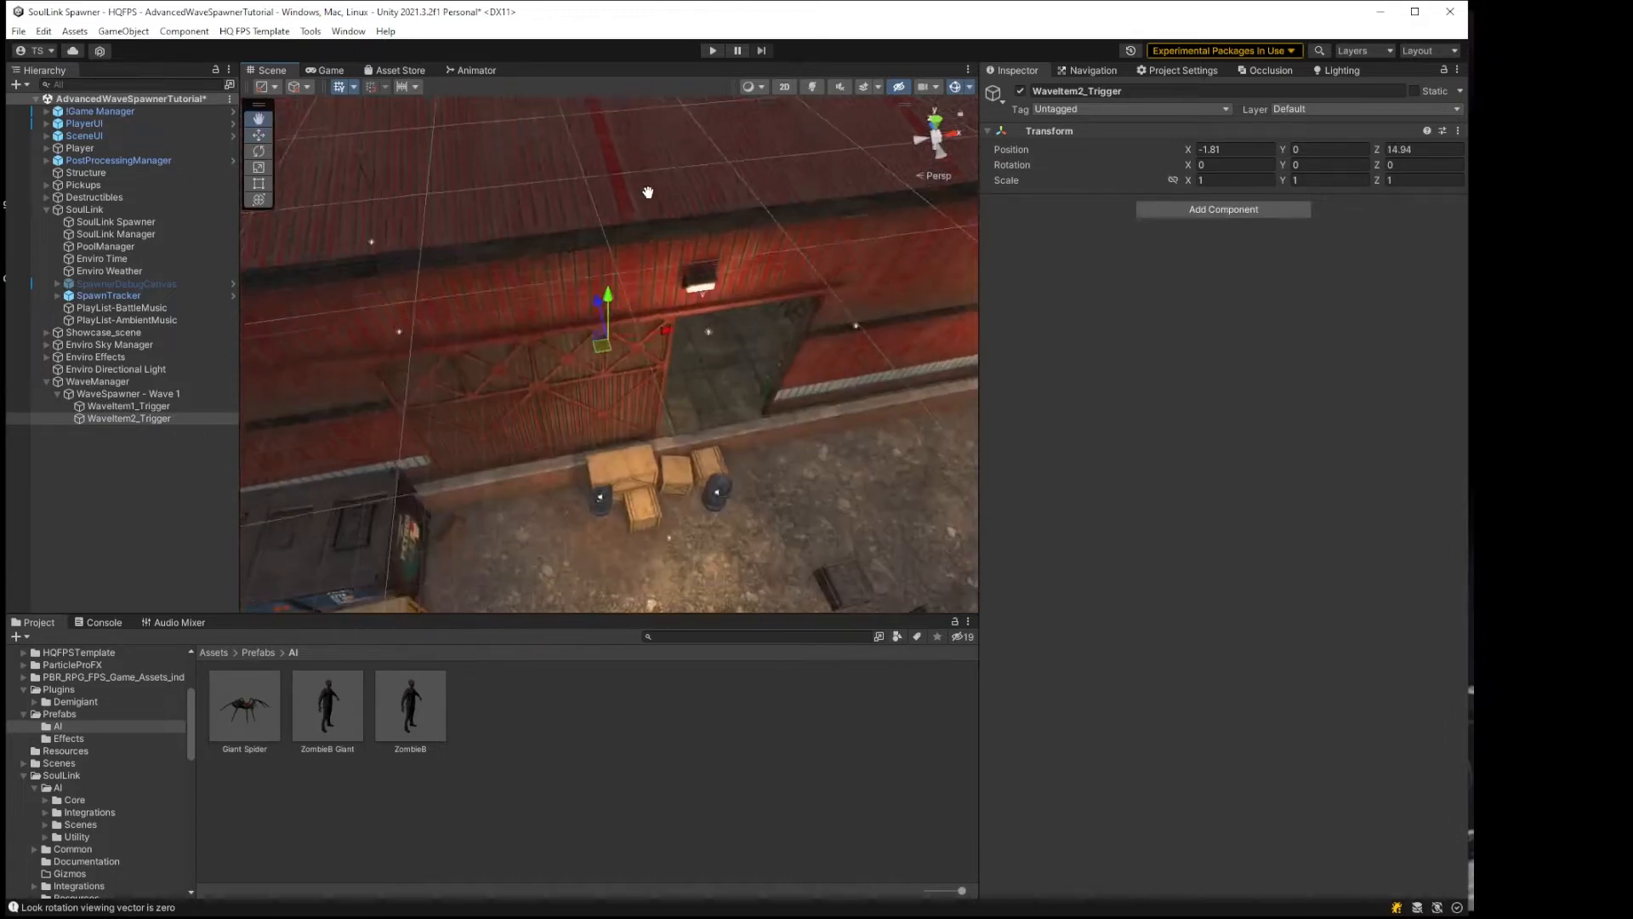
right_drag(681, 447, 693, 348)
middle_drag(697, 348, 537, 208)
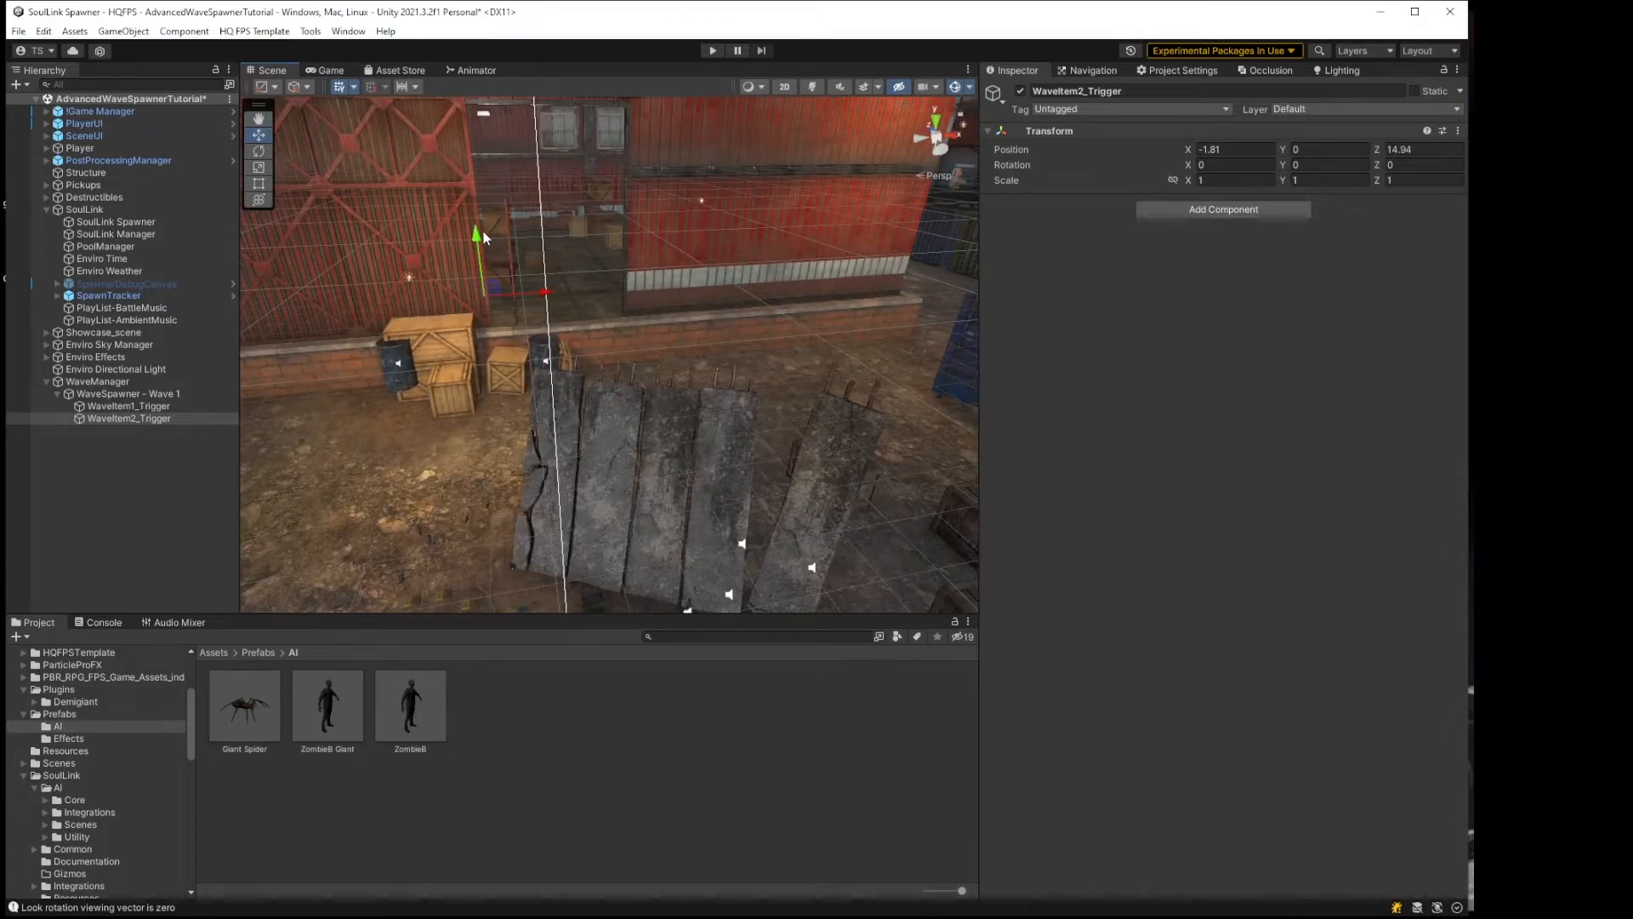
mouse_move(482, 240)
mouse_down()
mouse_move(477, 206)
mouse_move(507, 221)
mouse_up()
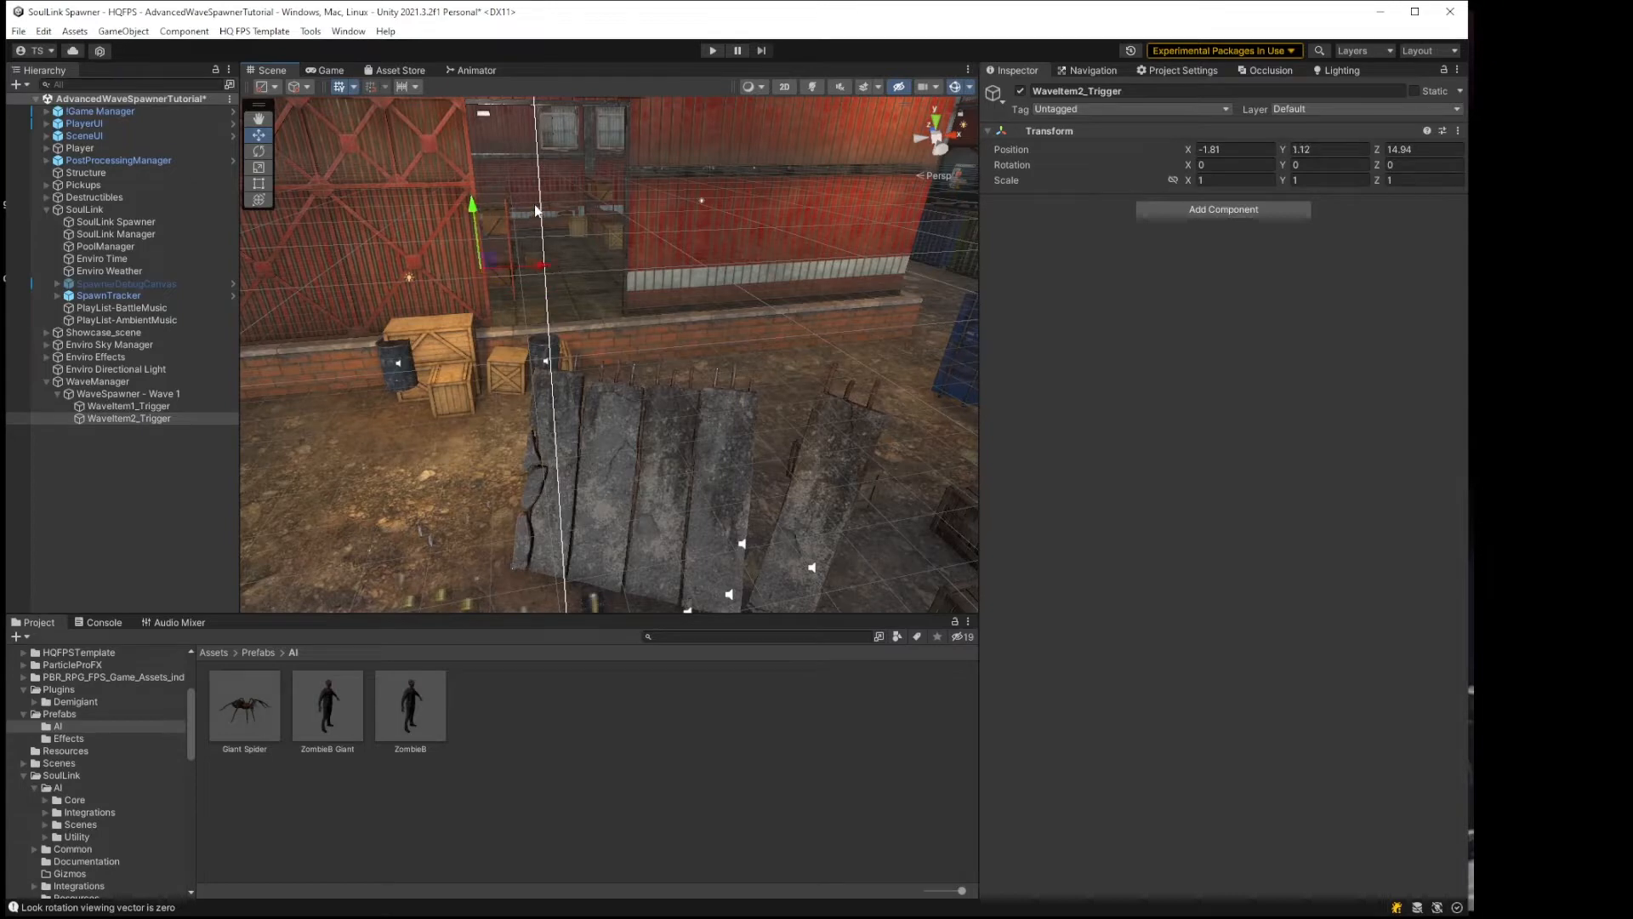
click(119, 394)
middle_drag(611, 353, 683, 183)
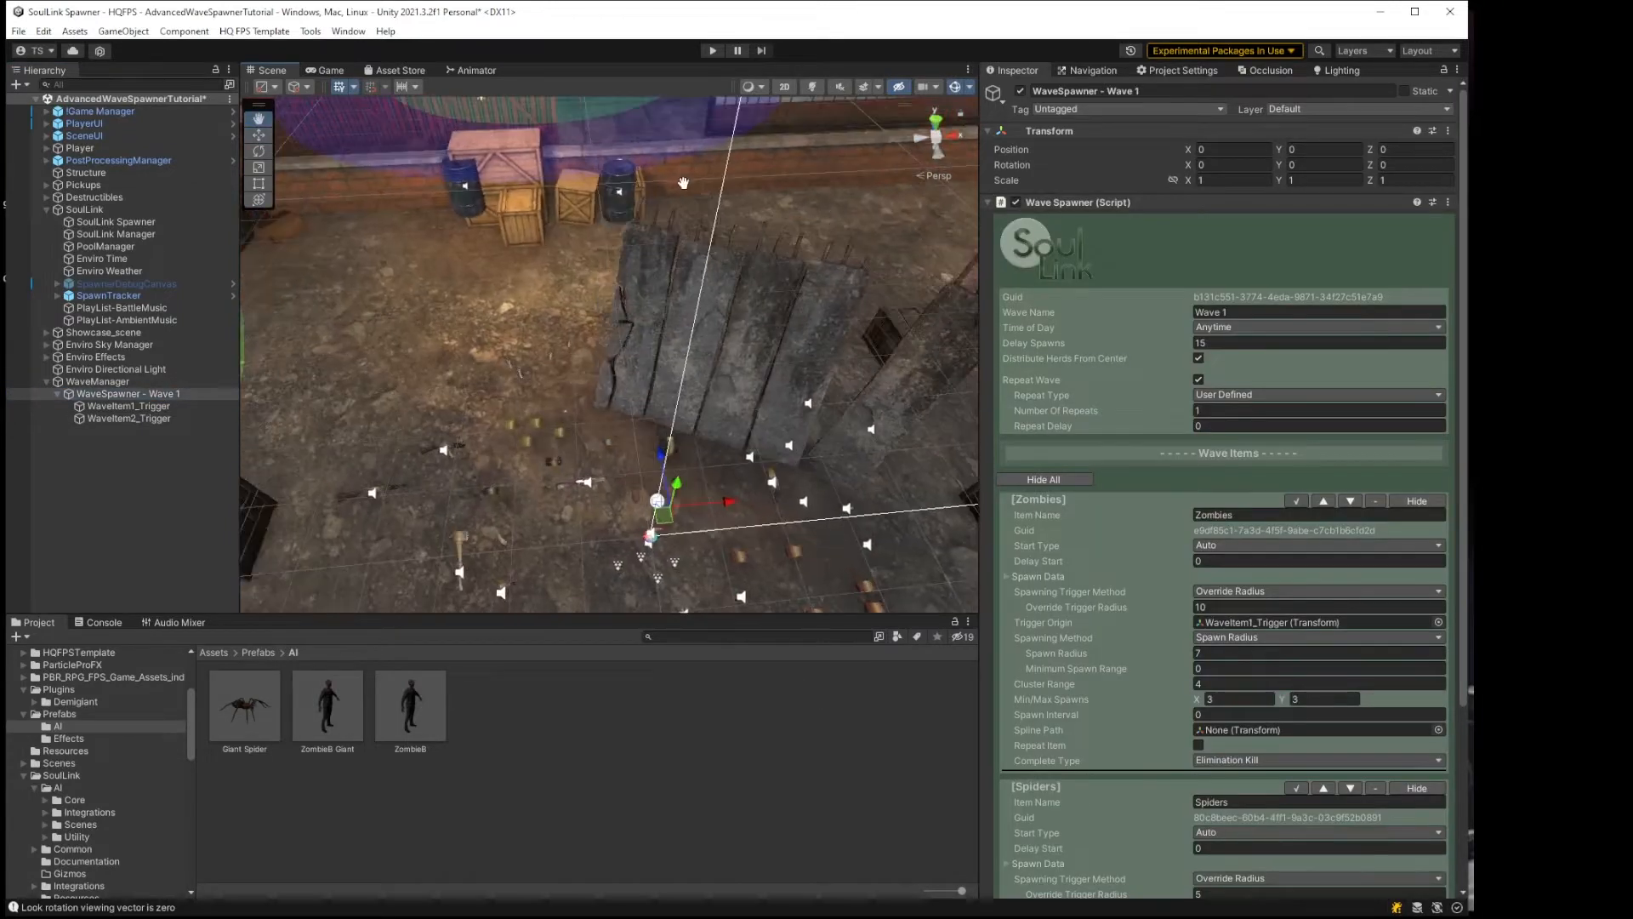
Step: Set the Spiders item's Override Trigger Radius to 8
key(f)
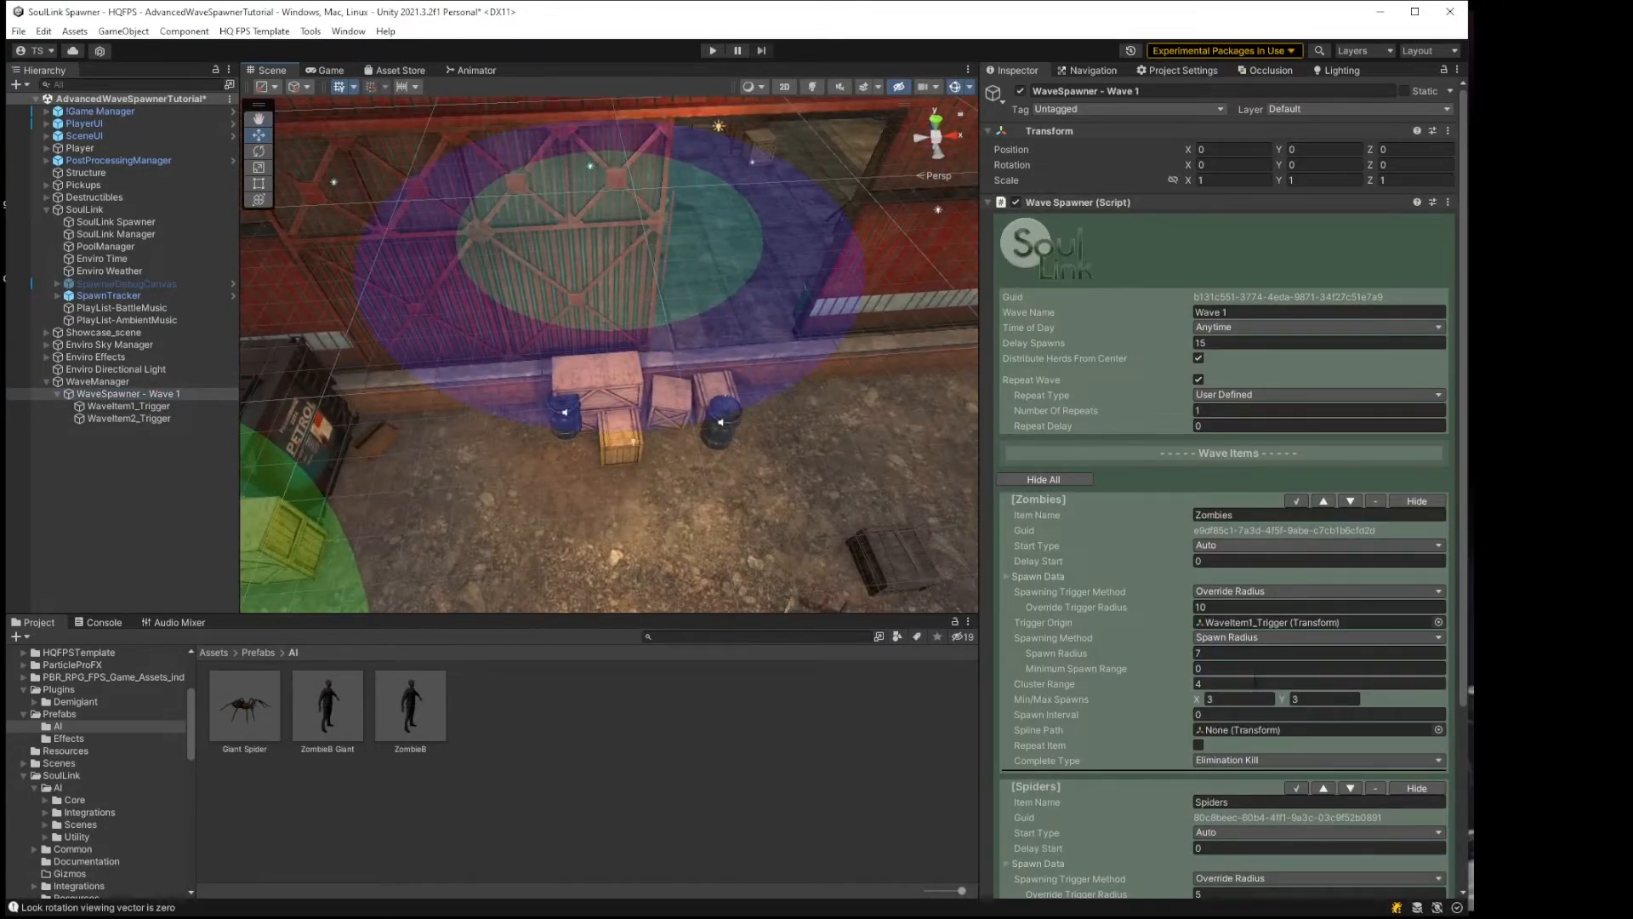
scroll(1231, 738, down, 5)
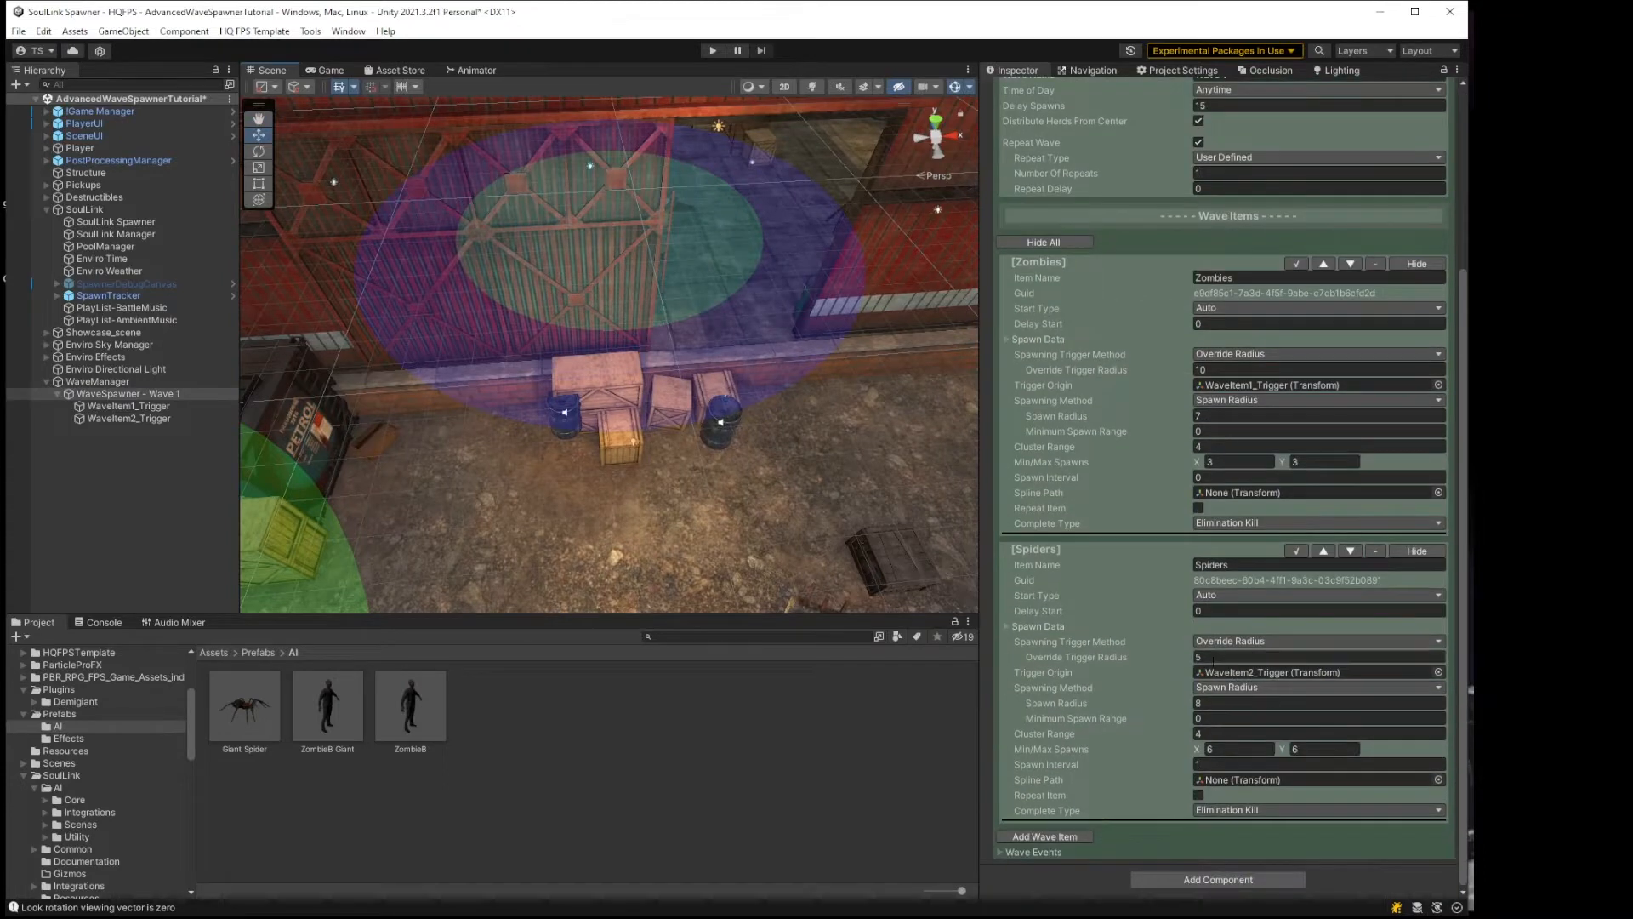
click(1213, 658)
text(10)
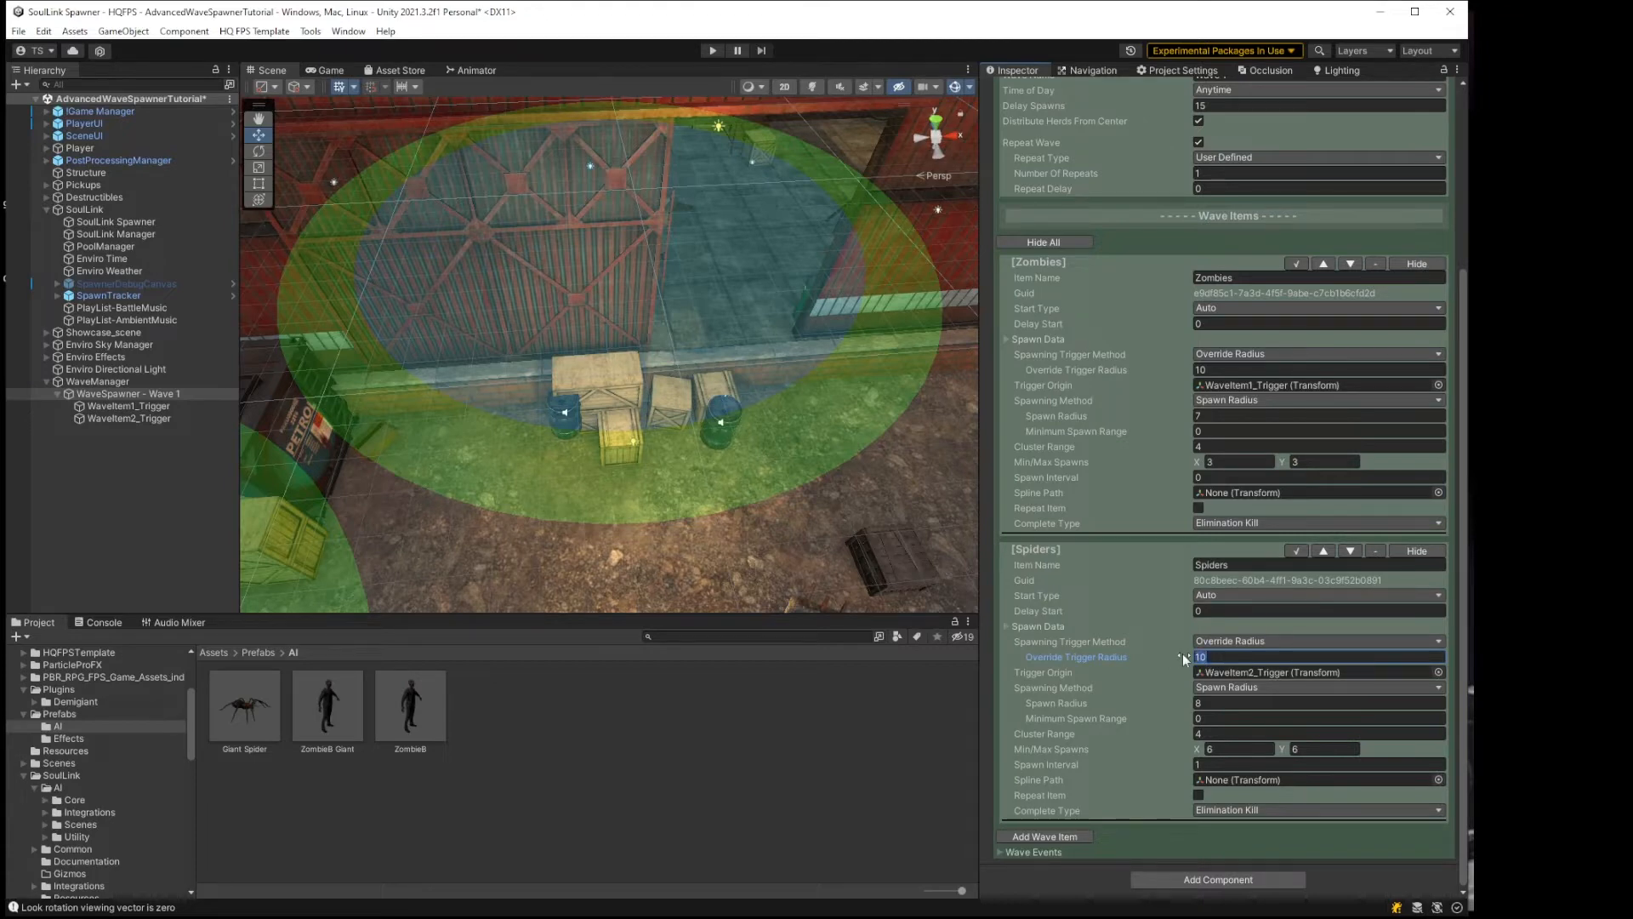
text(8)
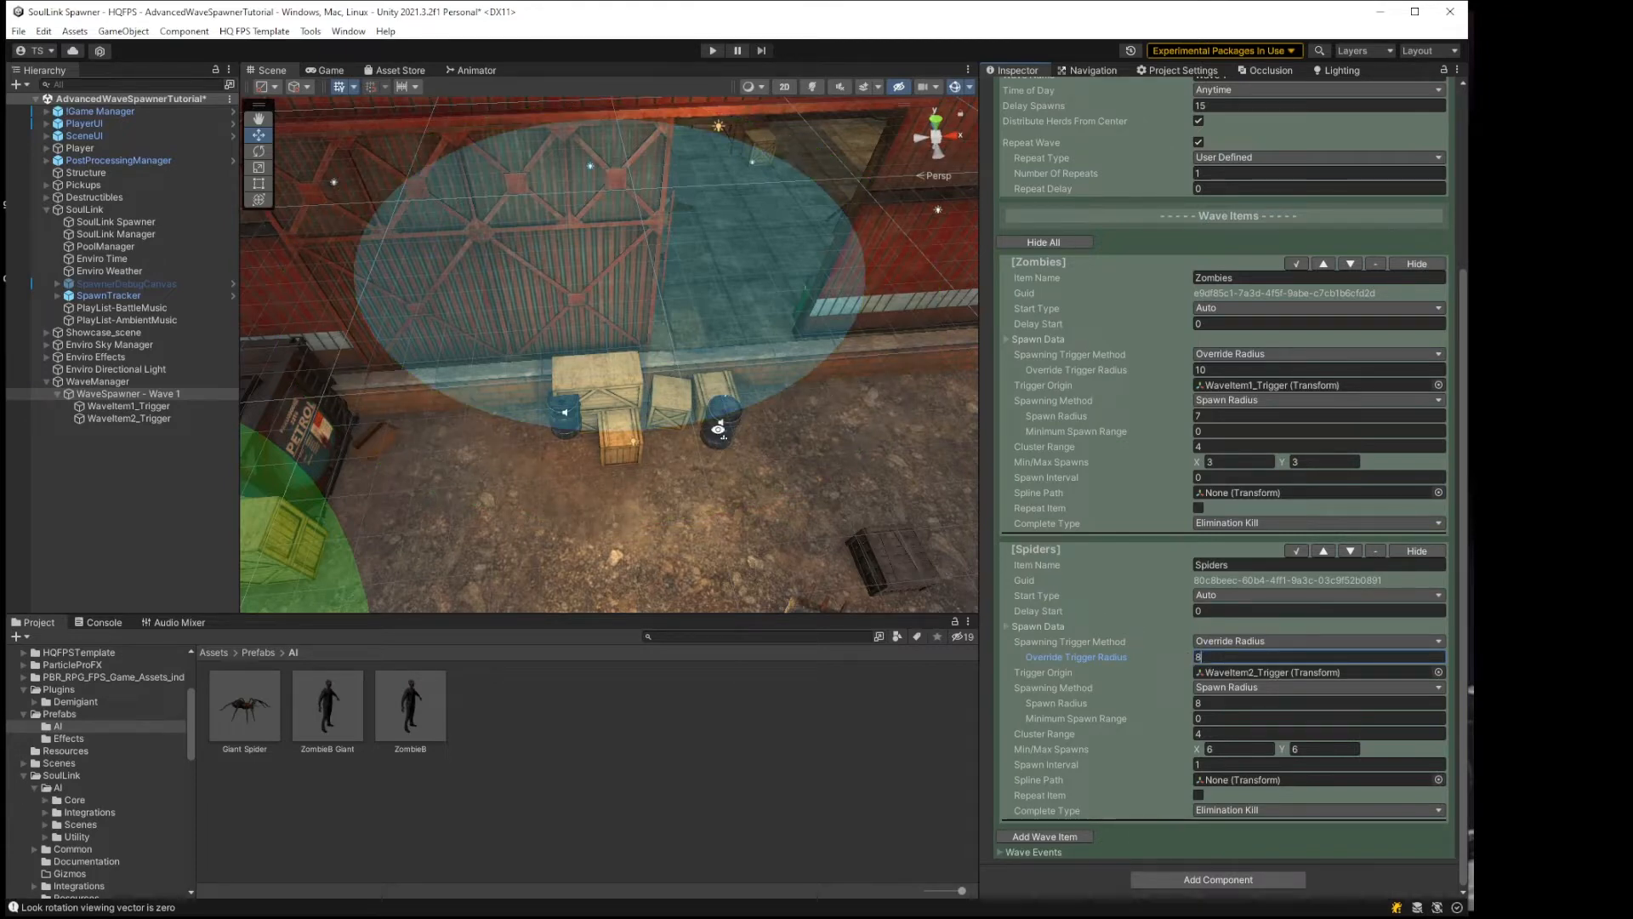
alt+drag(719, 429, 697, 399)
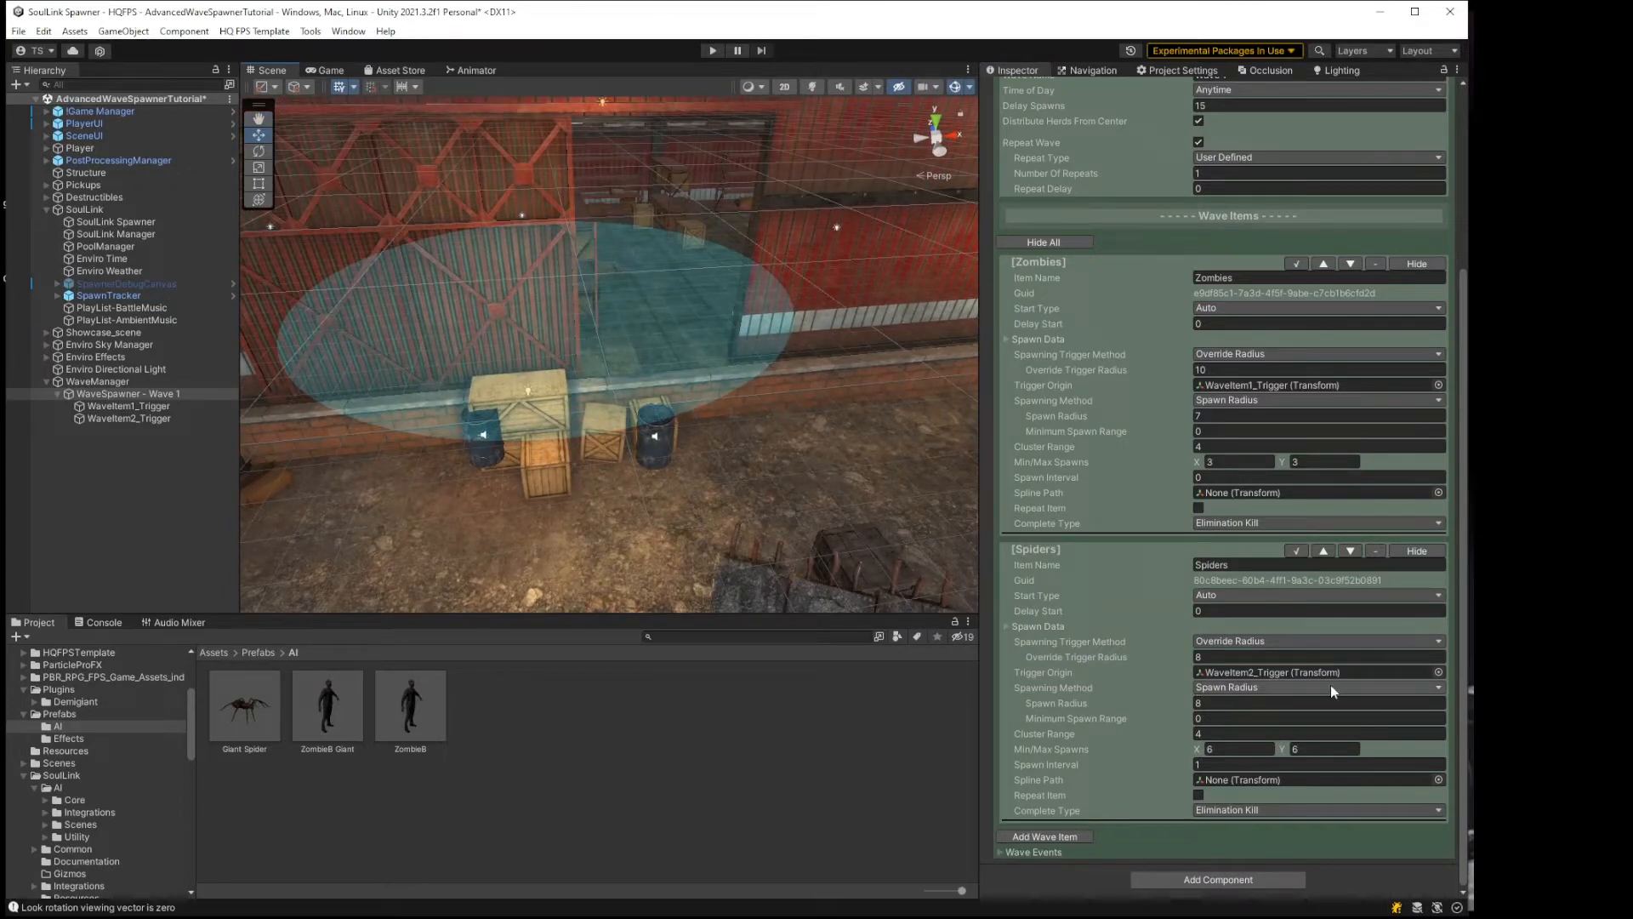
Step: Switch the Spiders item's Spawning Method to Spawn Bounds and add one bounds object to it
click(1251, 687)
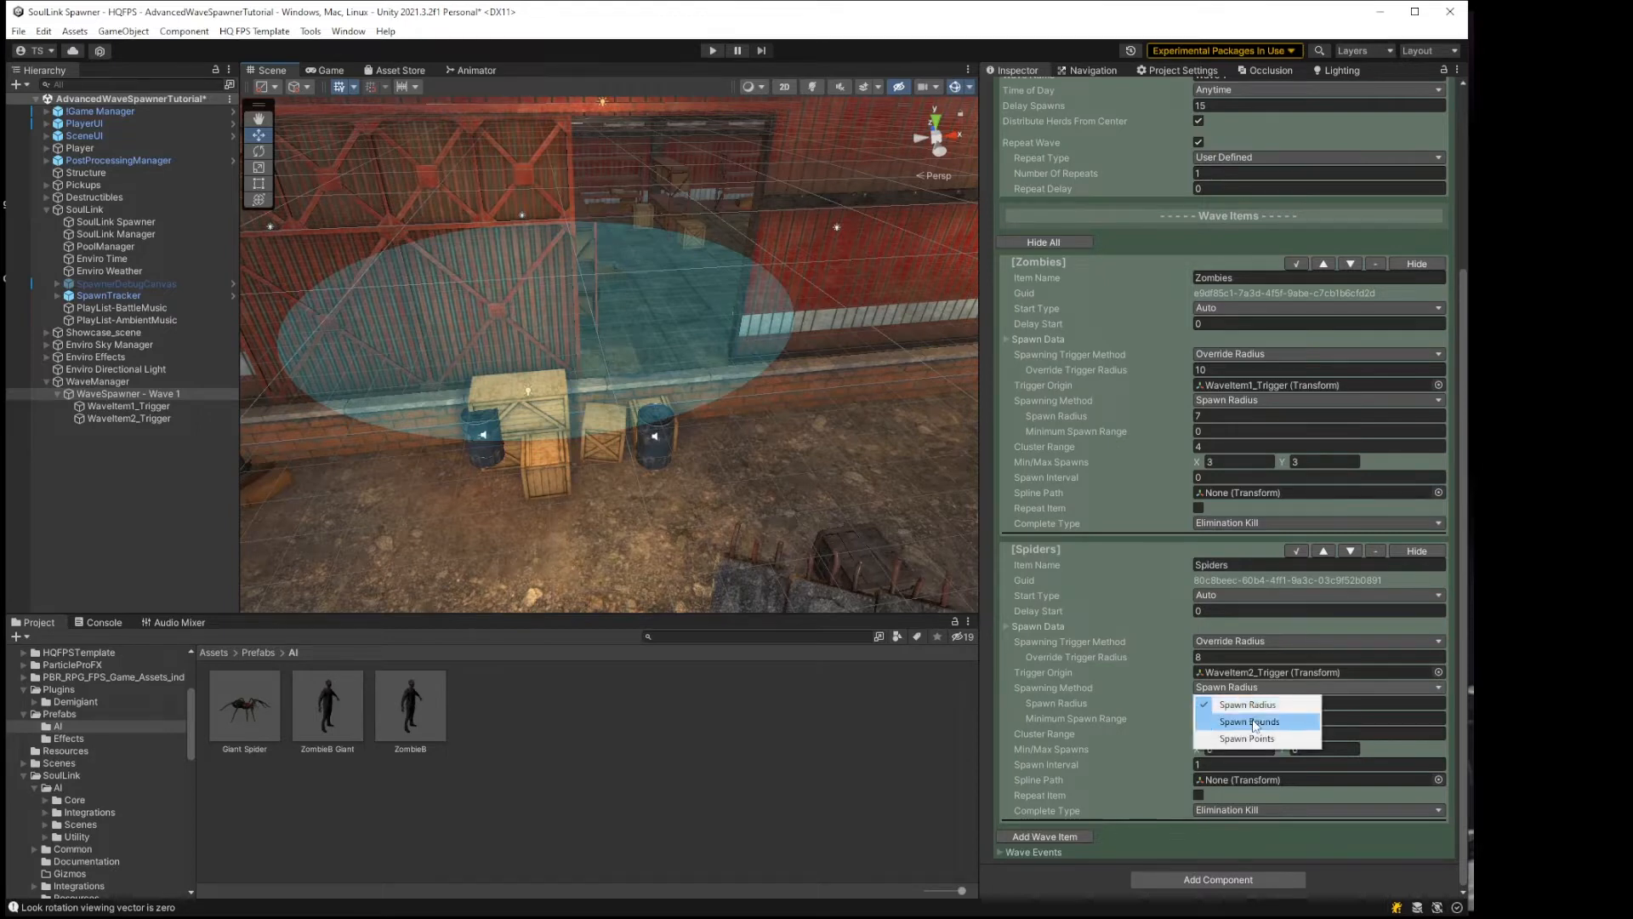
click(1253, 722)
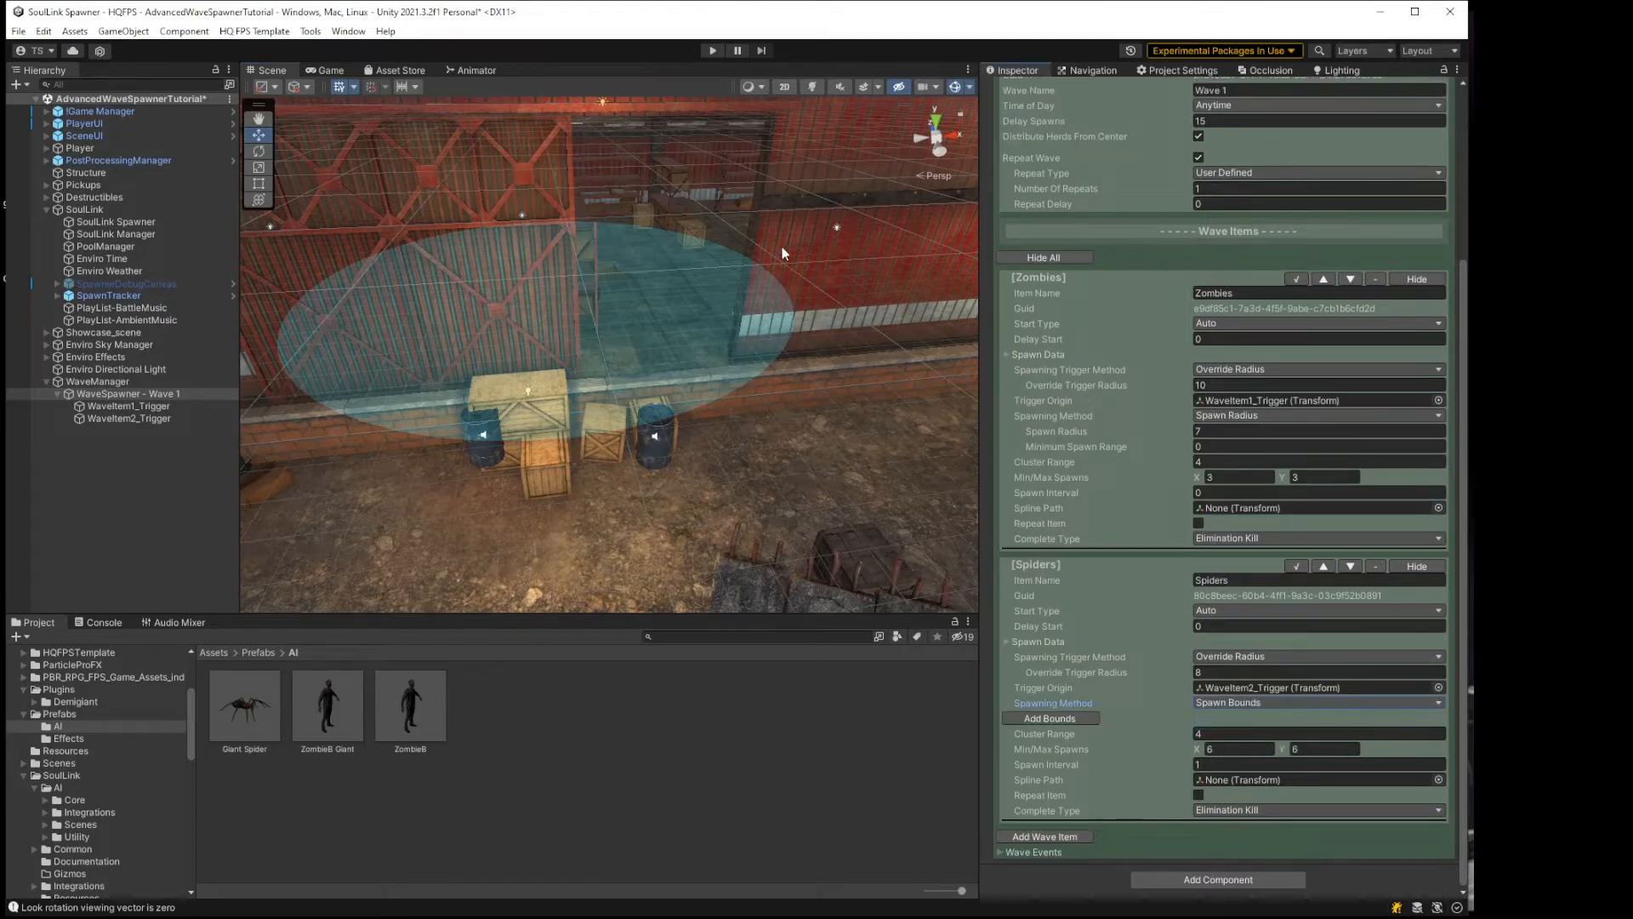
right_drag(821, 225, 787, 190)
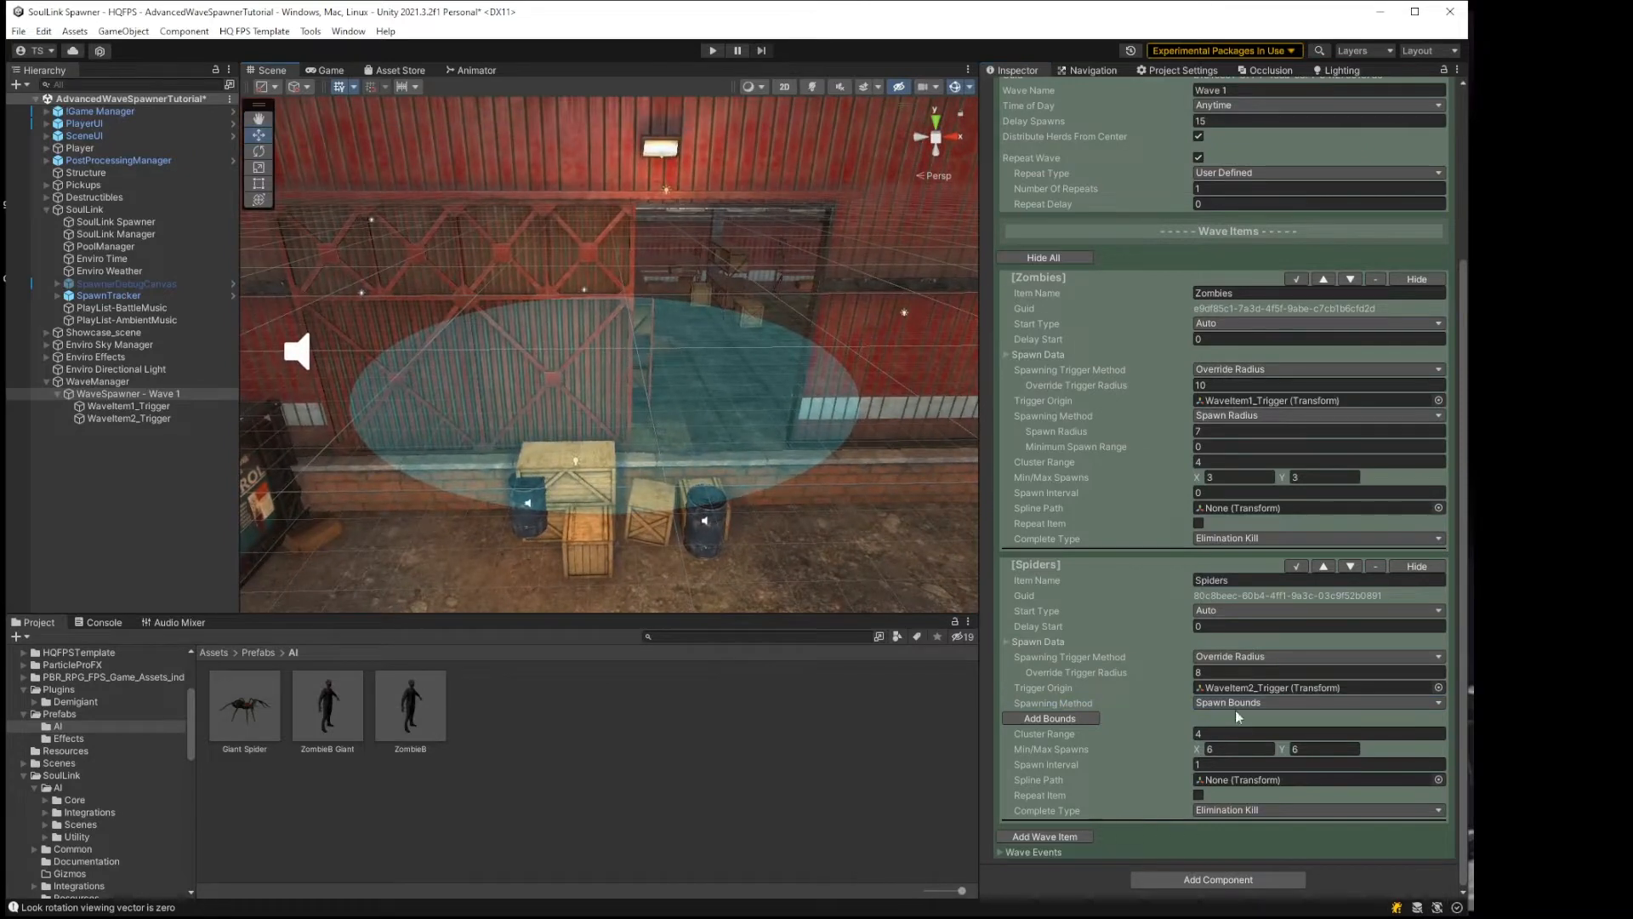
click(1081, 718)
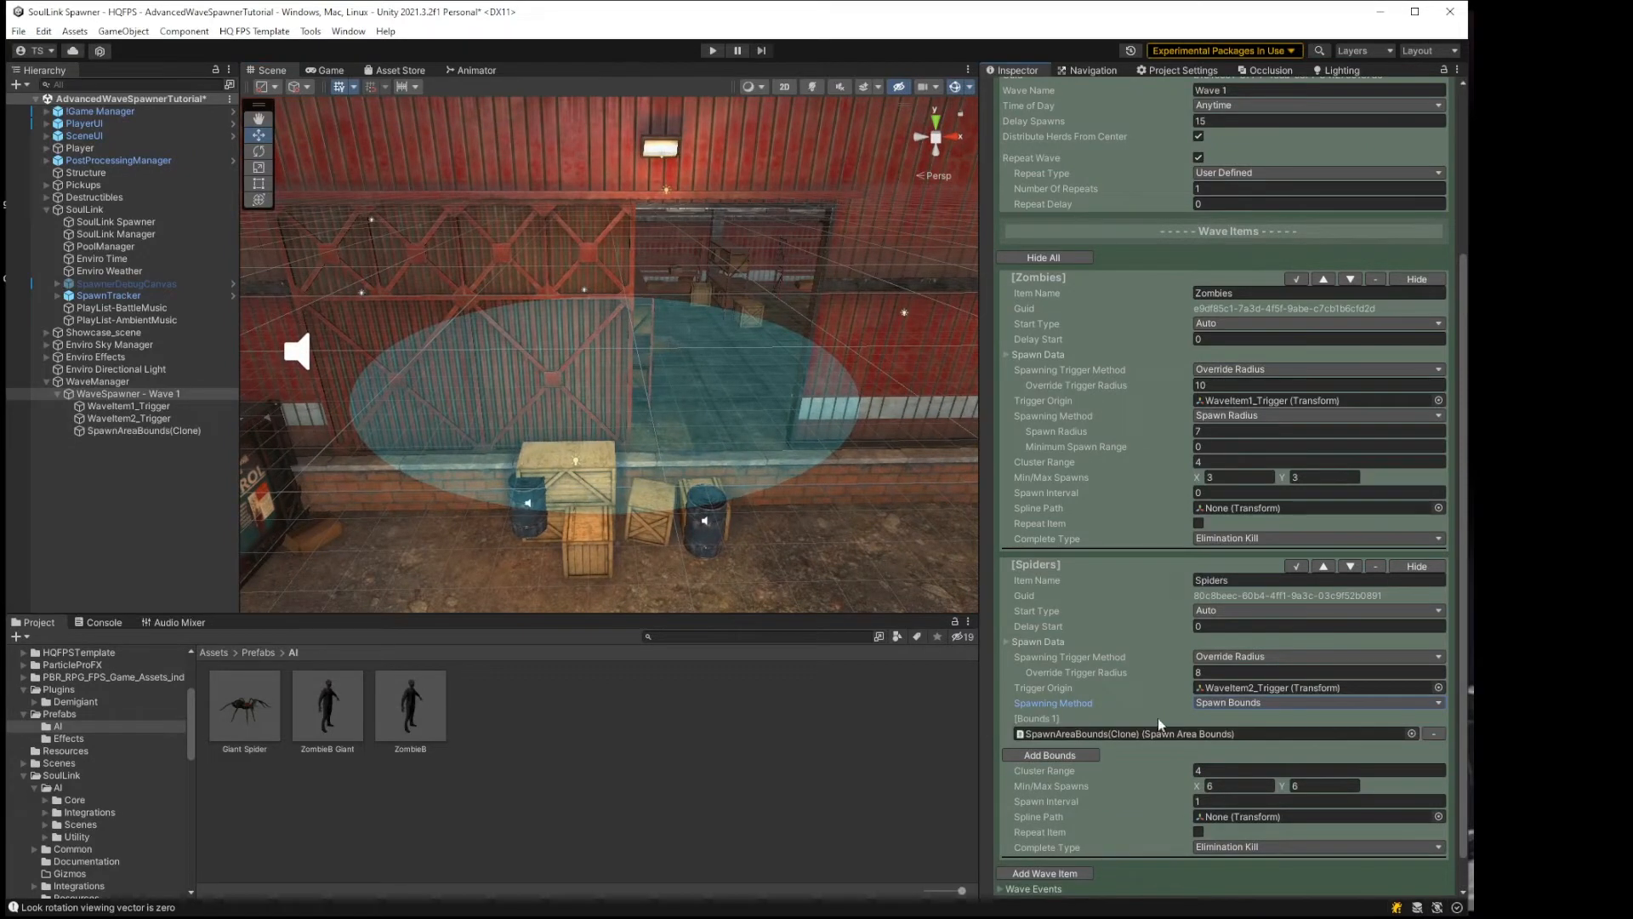
Step: Move SpawnAreaBounds(Clone) along Z into the red building, to about Z 17.07
click(128, 431)
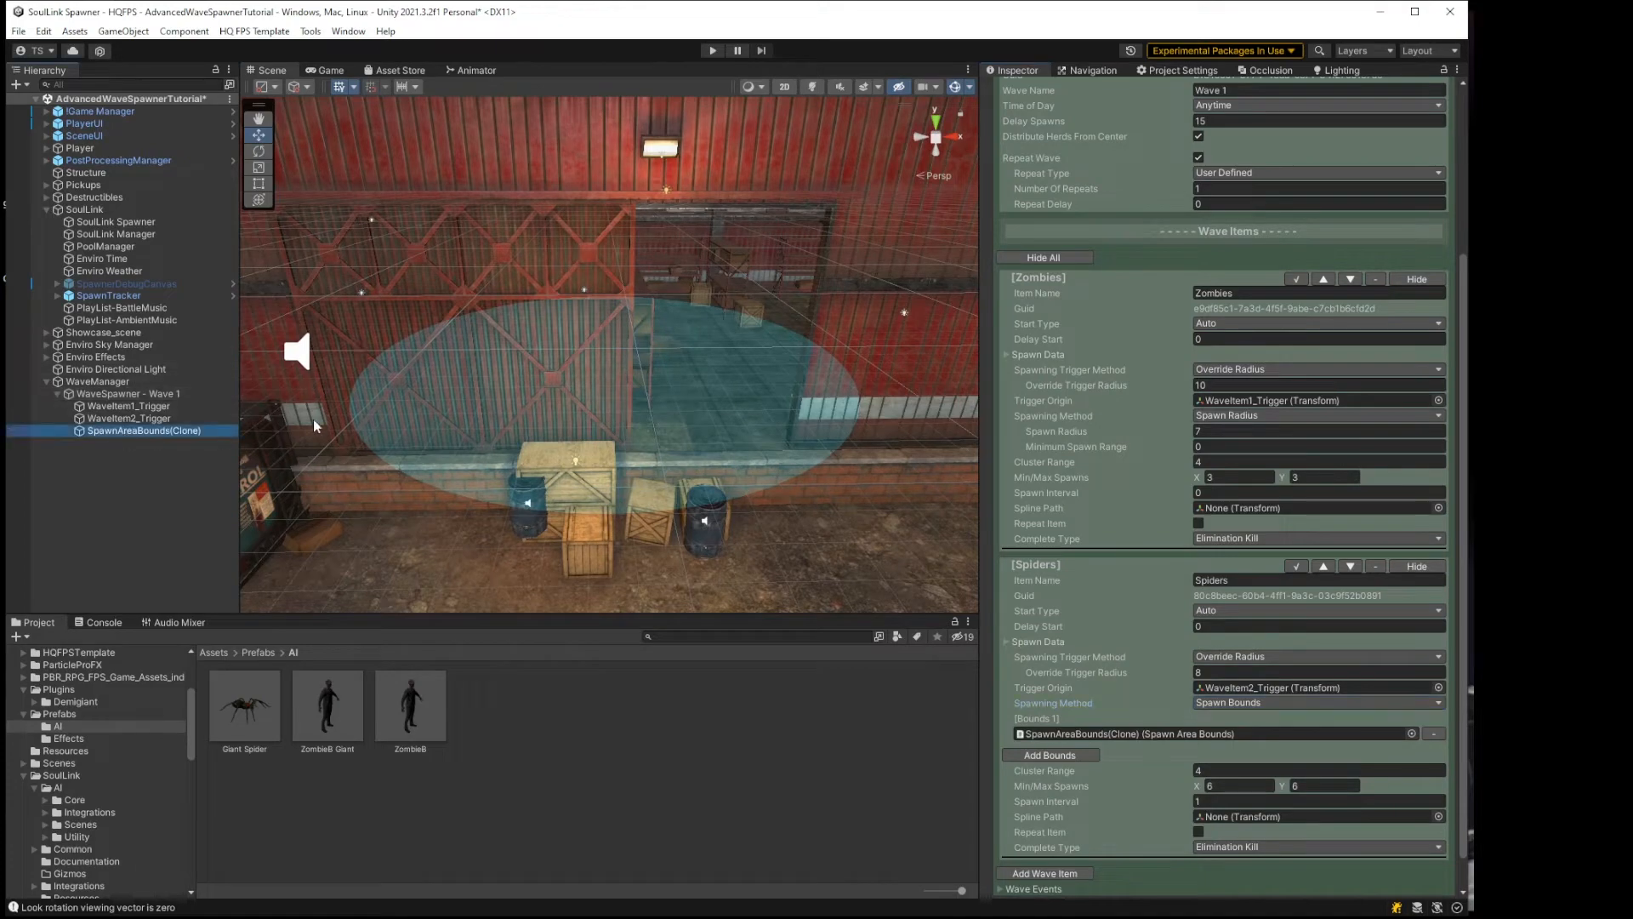
key(f)
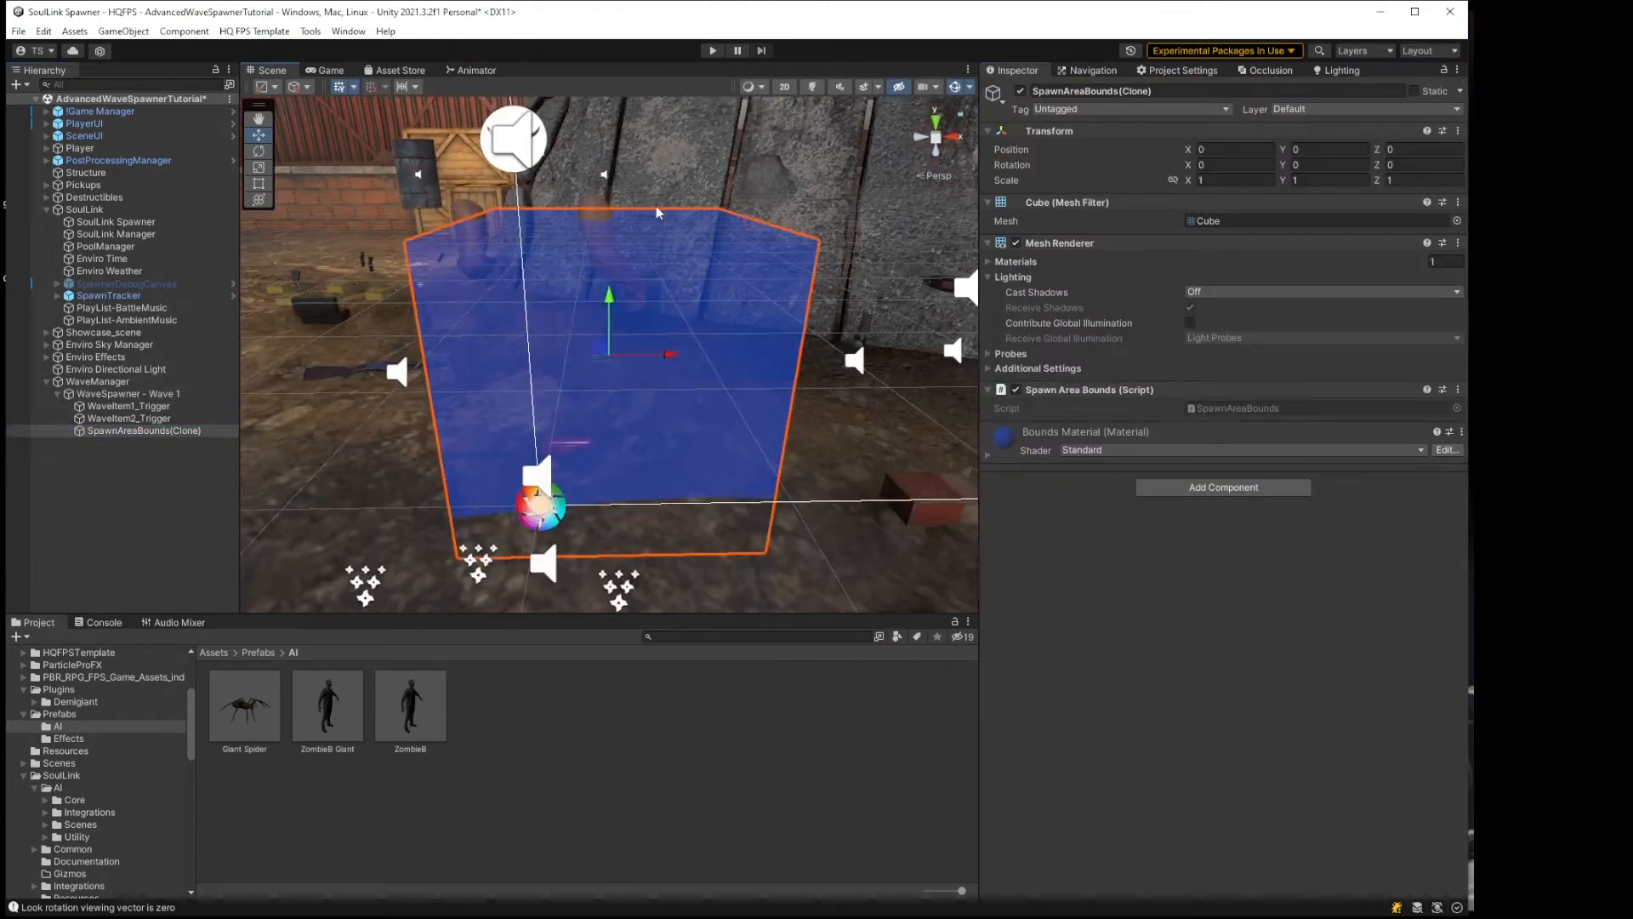
right_drag(658, 210, 573, 274)
scroll(575, 273, down, 15)
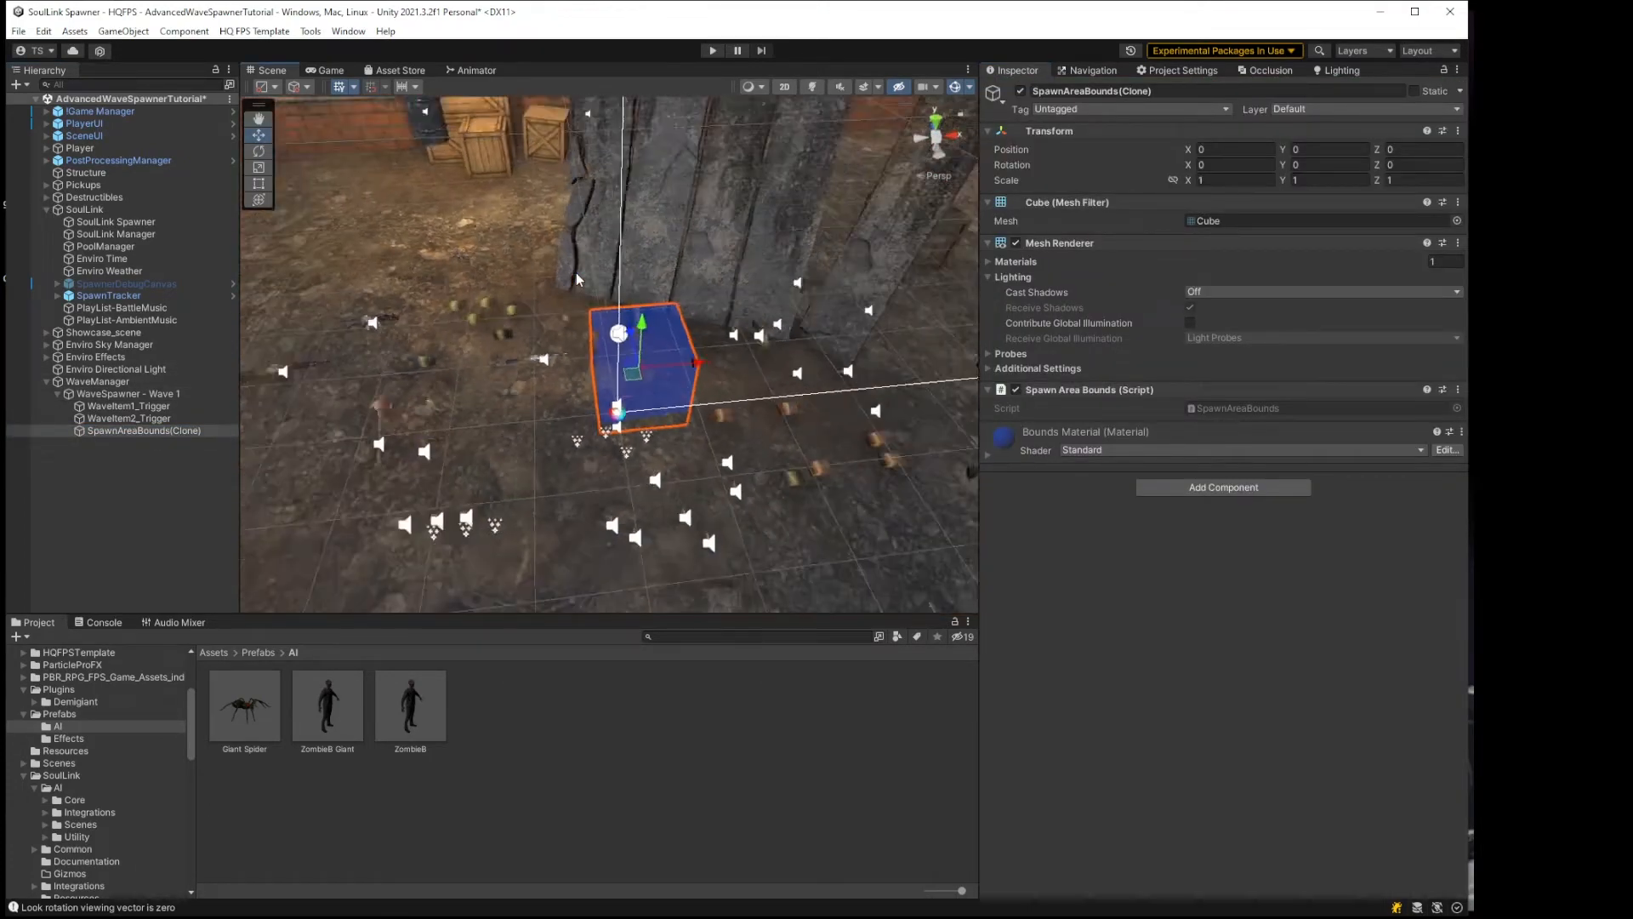
middle_drag(523, 177, 636, 364)
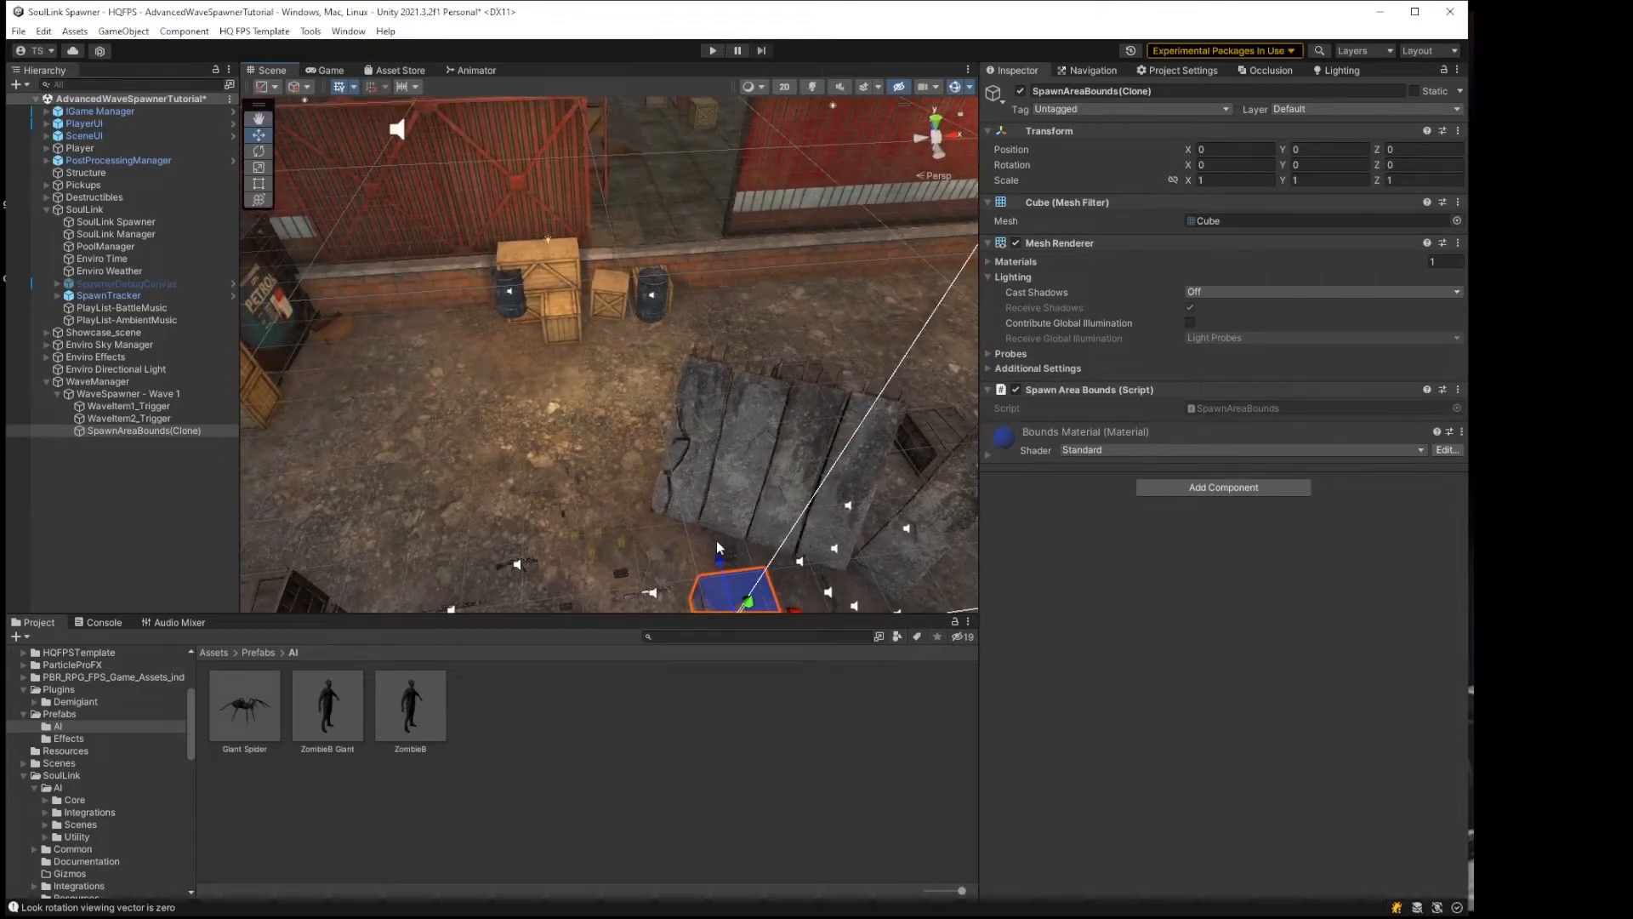
drag(719, 546, 620, 136)
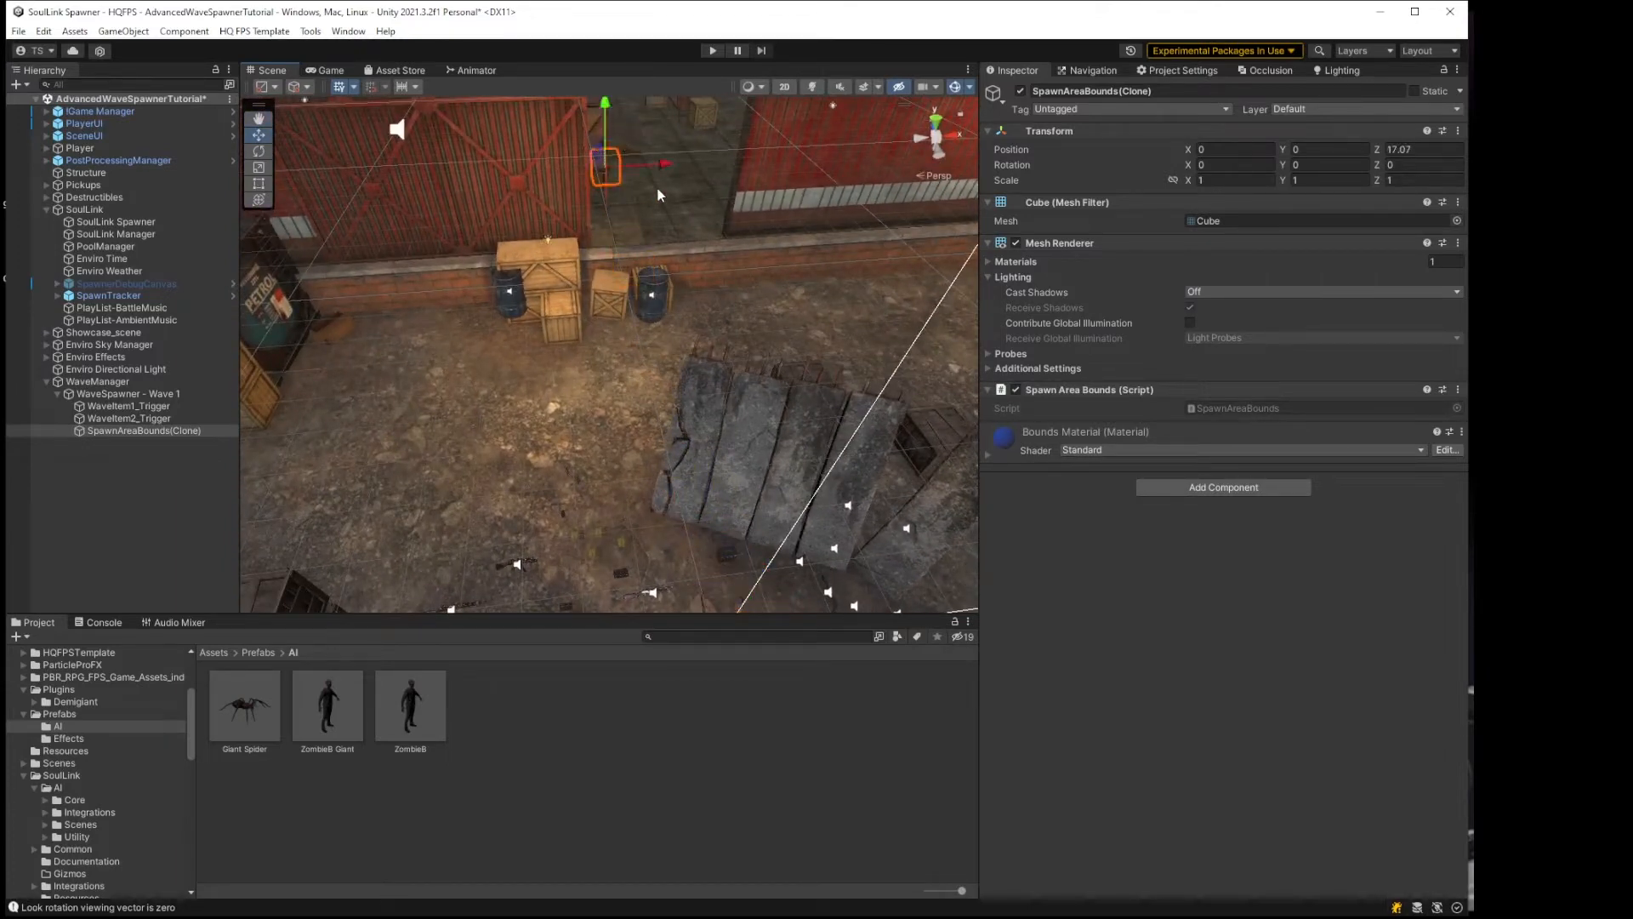
Step: Raise SpawnAreaBounds(Clone) above the red building's floor, to about Y 1.25
click(929, 120)
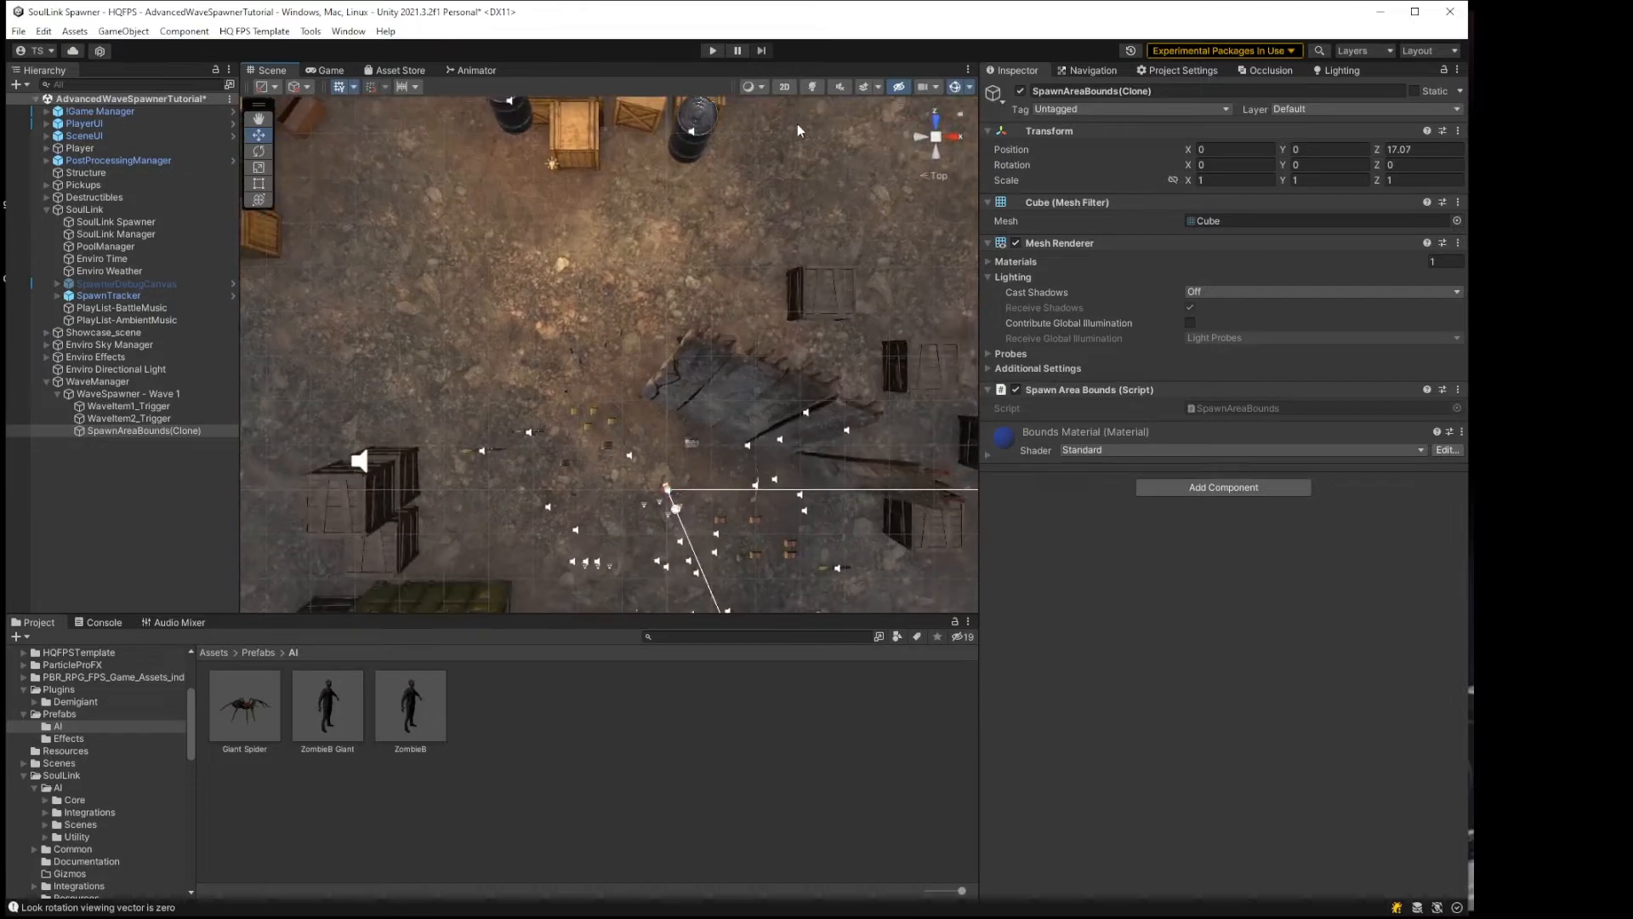
scroll(722, 155, up, 10)
scroll(722, 154, down, 5)
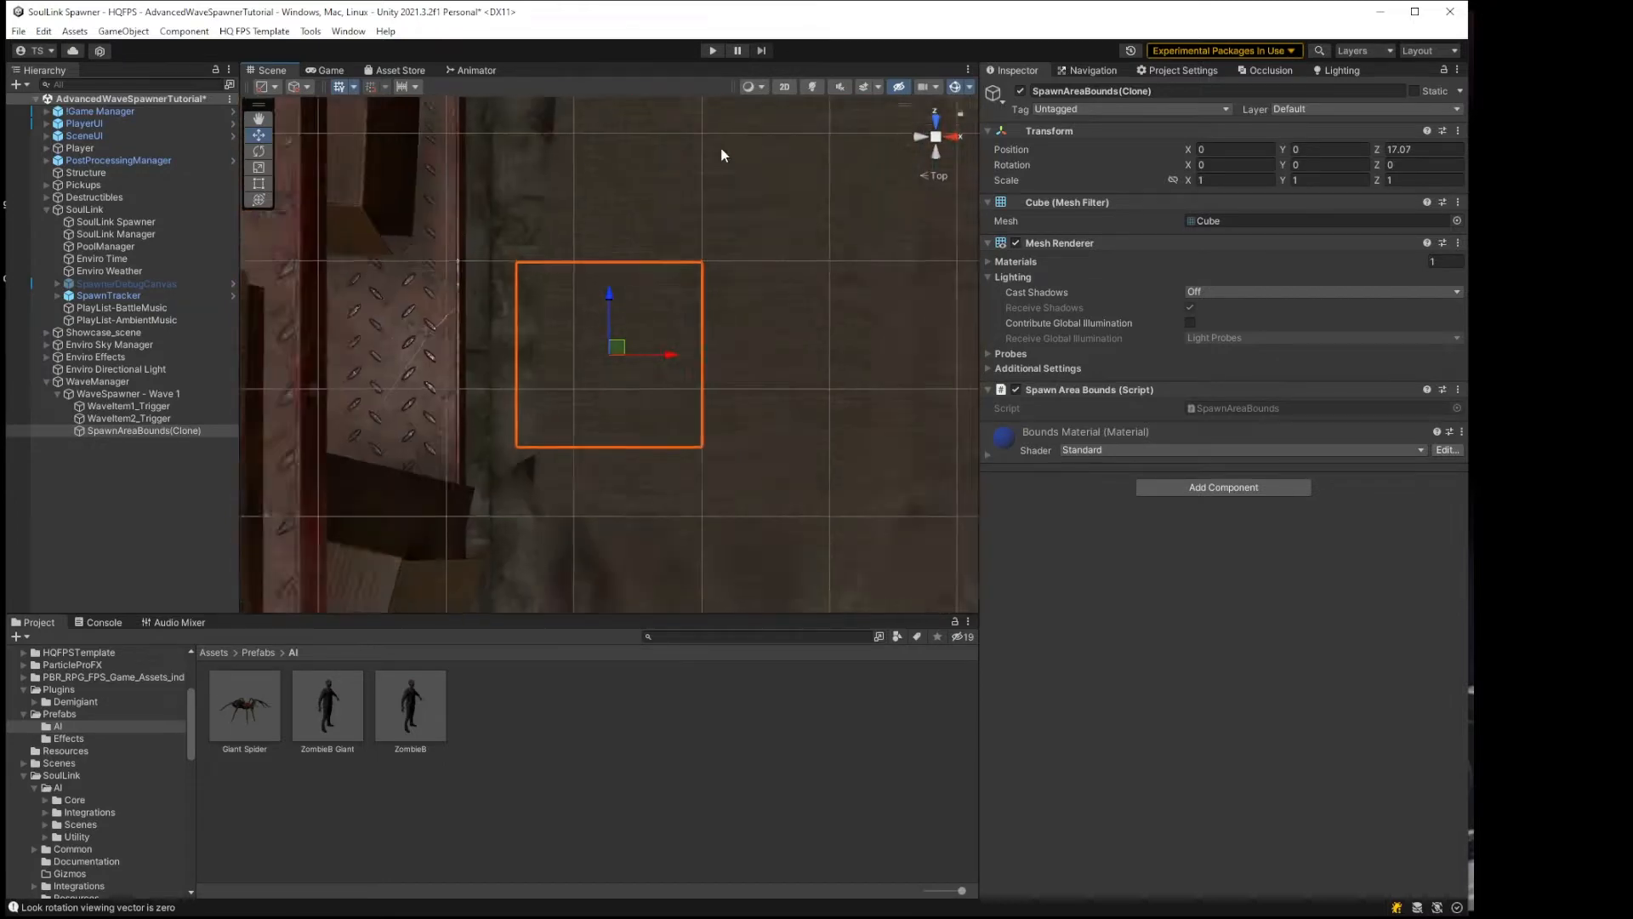
right_drag(667, 276, 645, 135)
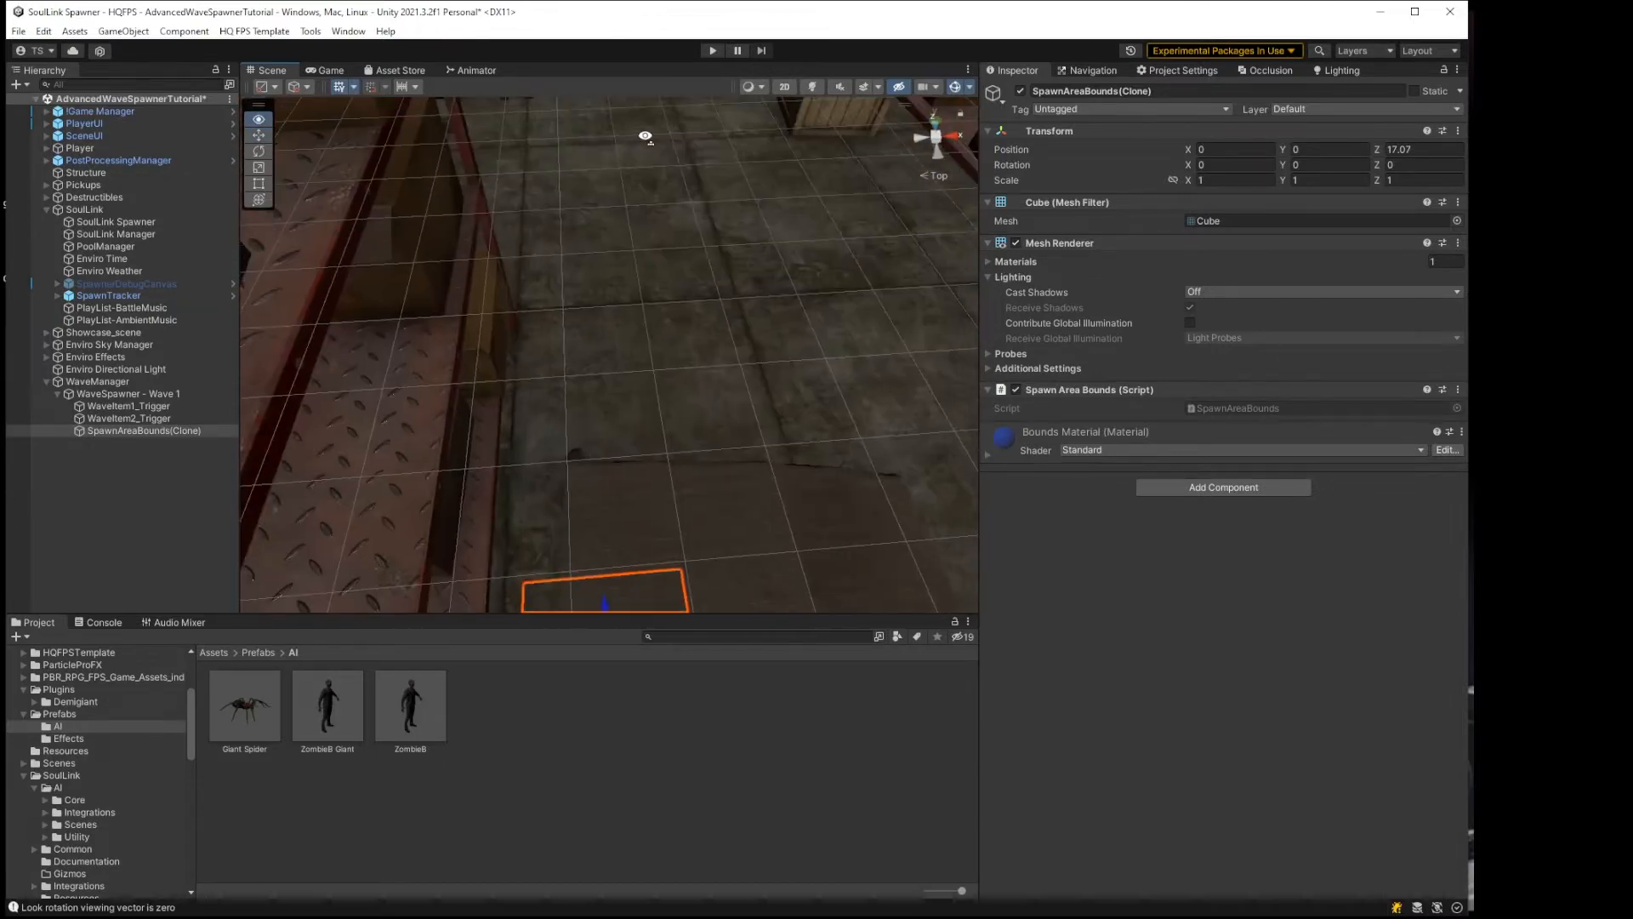
middle_drag(615, 297, 596, 119)
right_drag(595, 357, 590, 191)
middle_drag(591, 326, 583, 136)
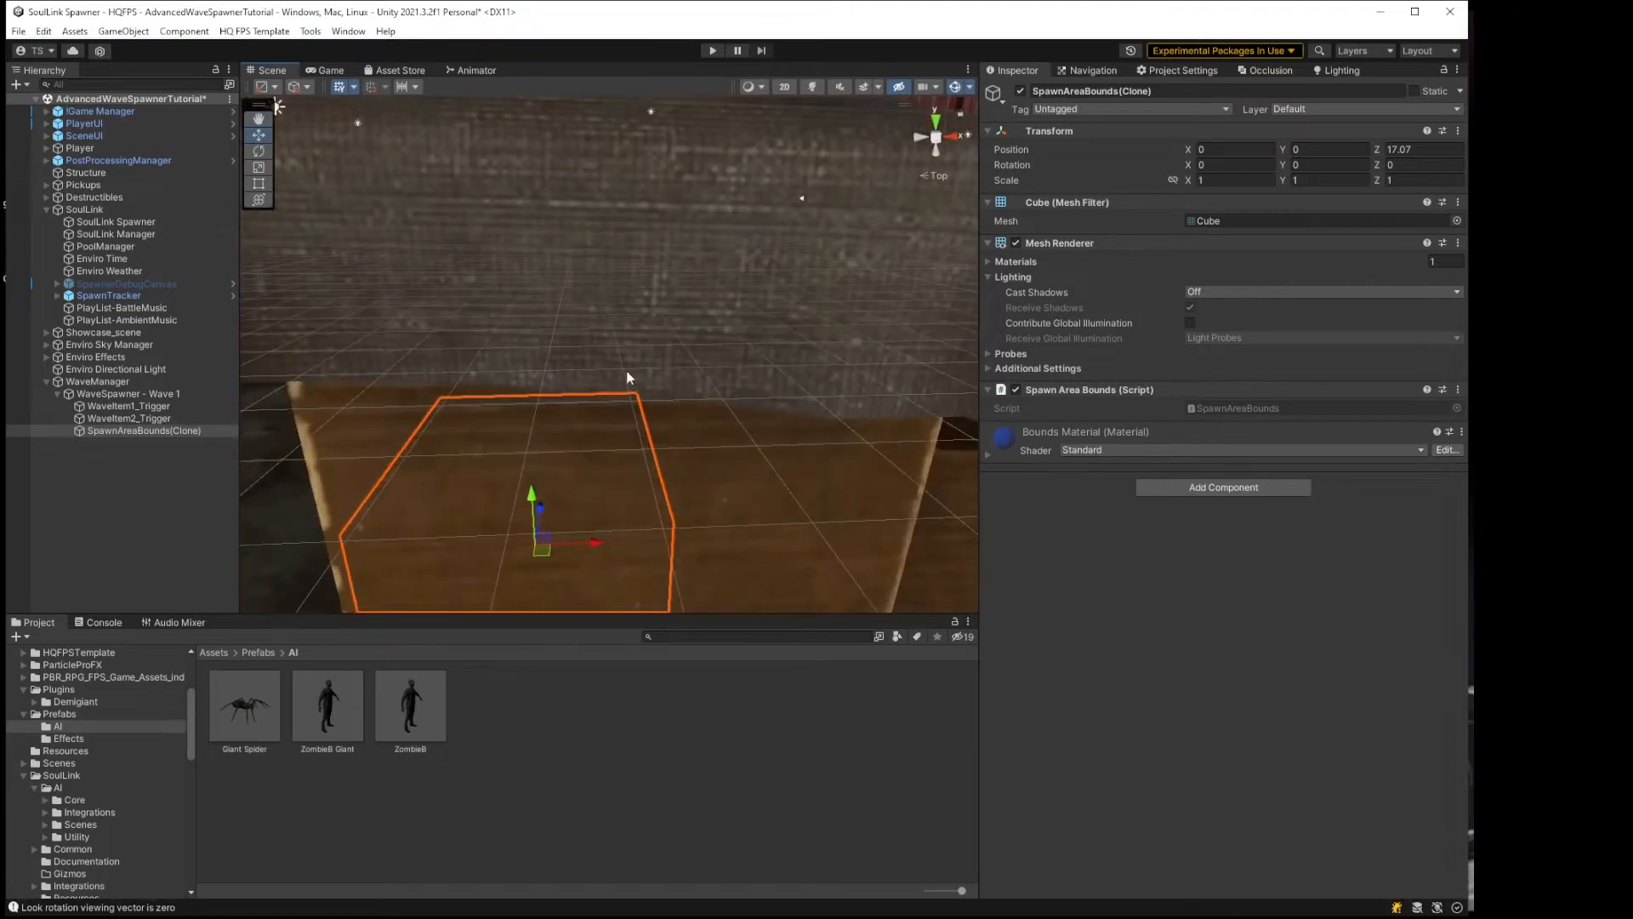
drag(533, 479, 524, 304)
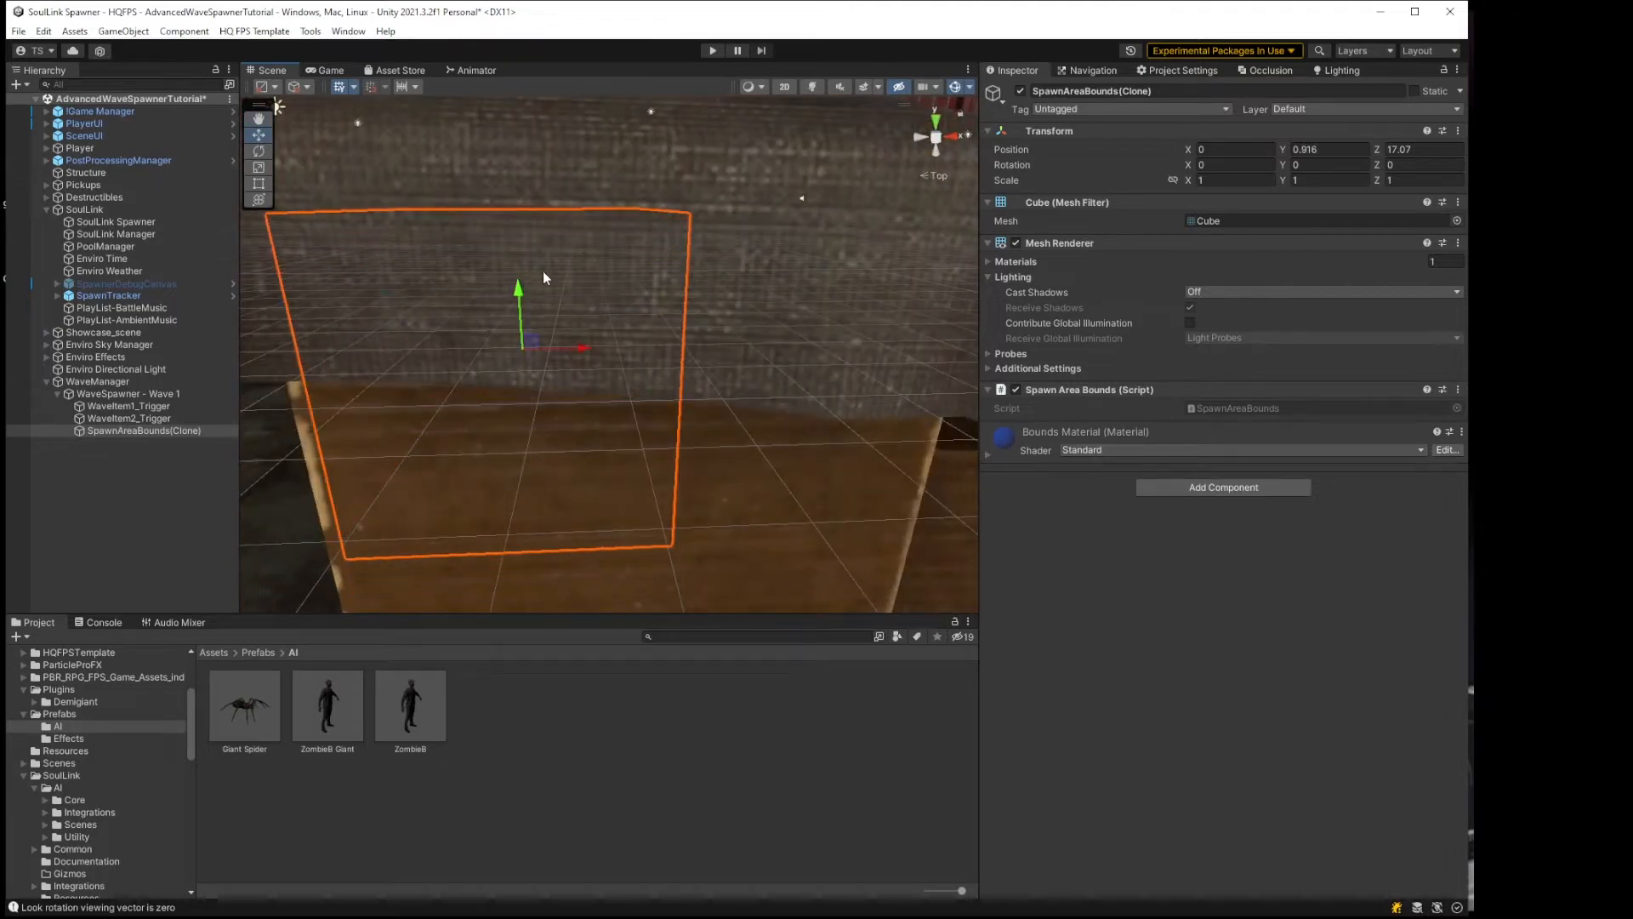
right_drag(543, 270, 588, 309)
middle_drag(588, 310, 684, 335)
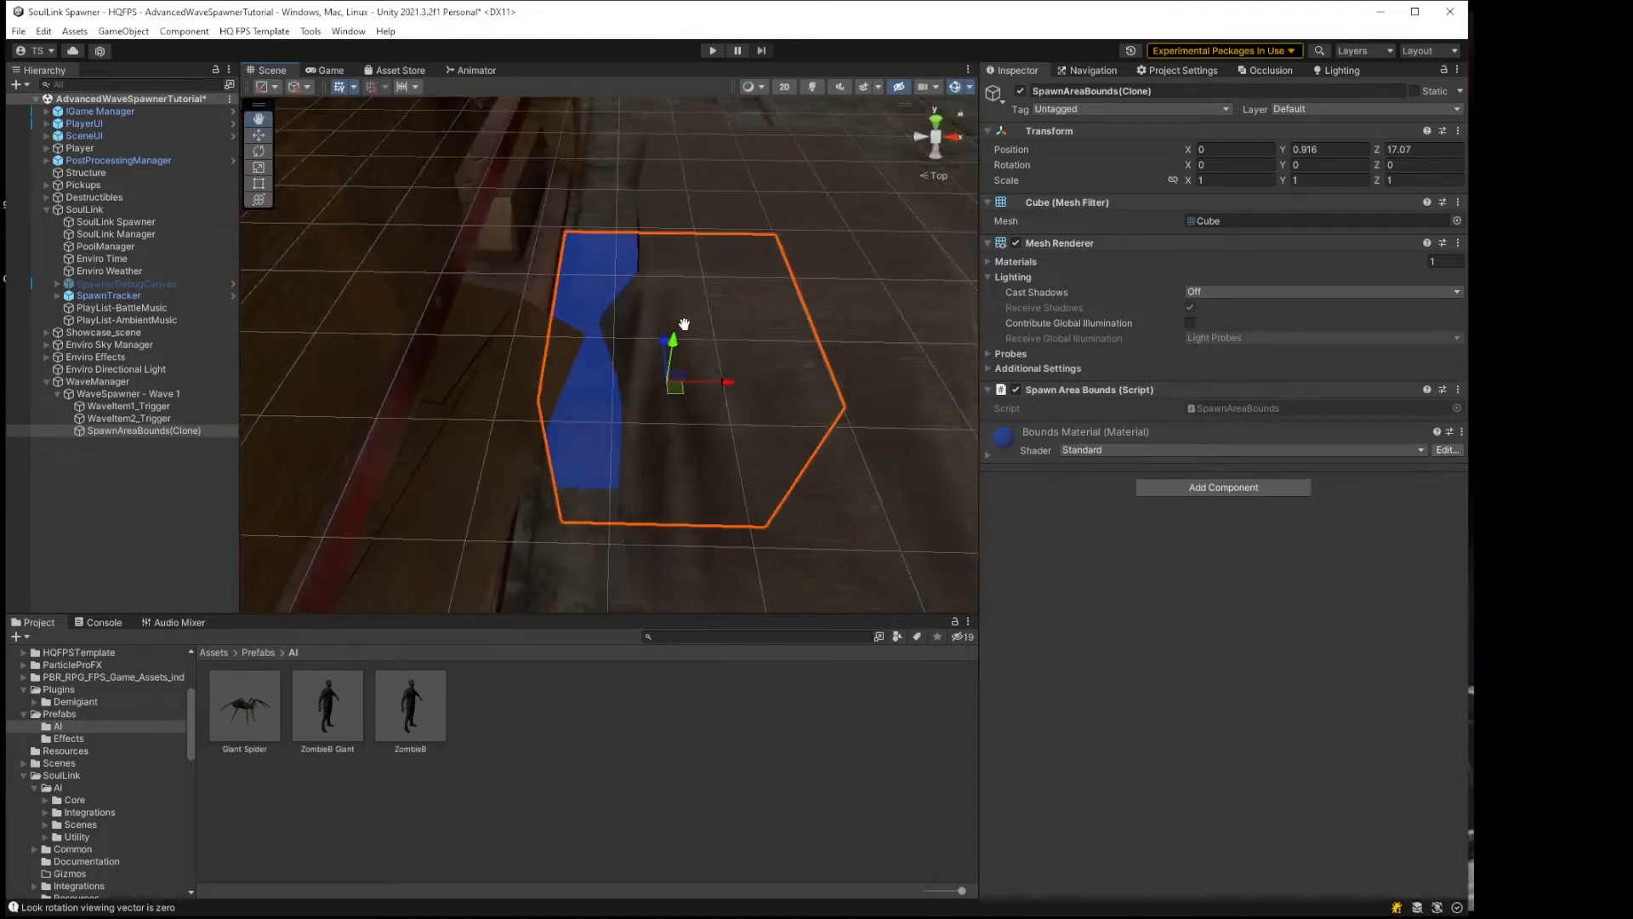
drag(677, 340, 678, 285)
Step: Shift SpawnAreaBounds(Clone) to about X -3.19 and scale it to about 26.46 in X and 13.49 in Z, within the red building's outline
click(936, 126)
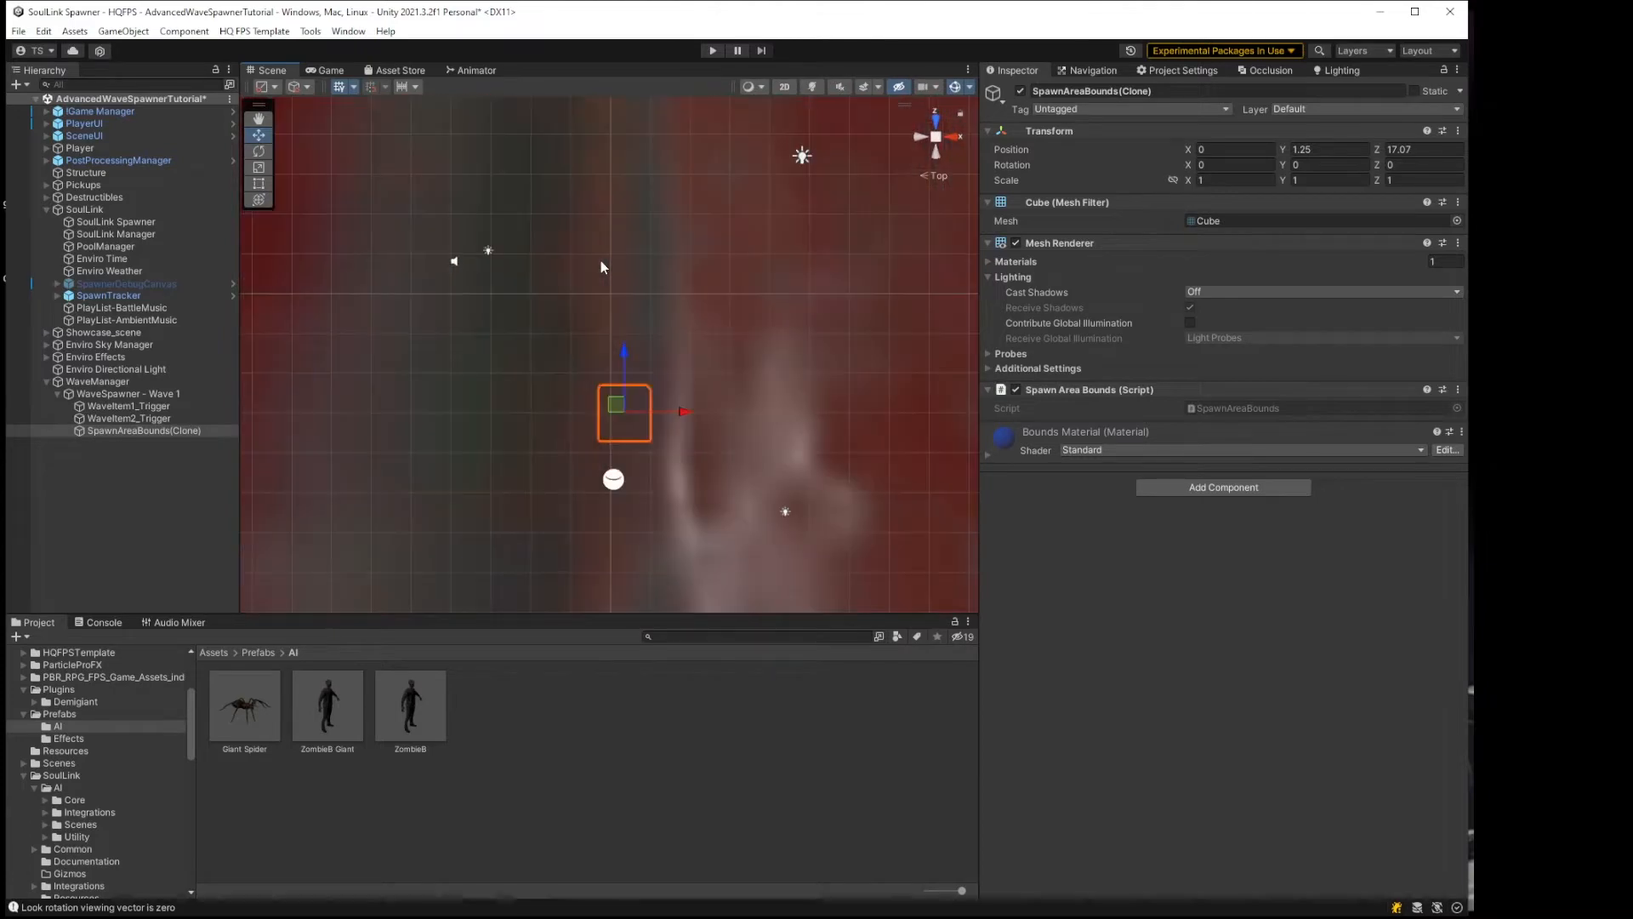
click(931, 144)
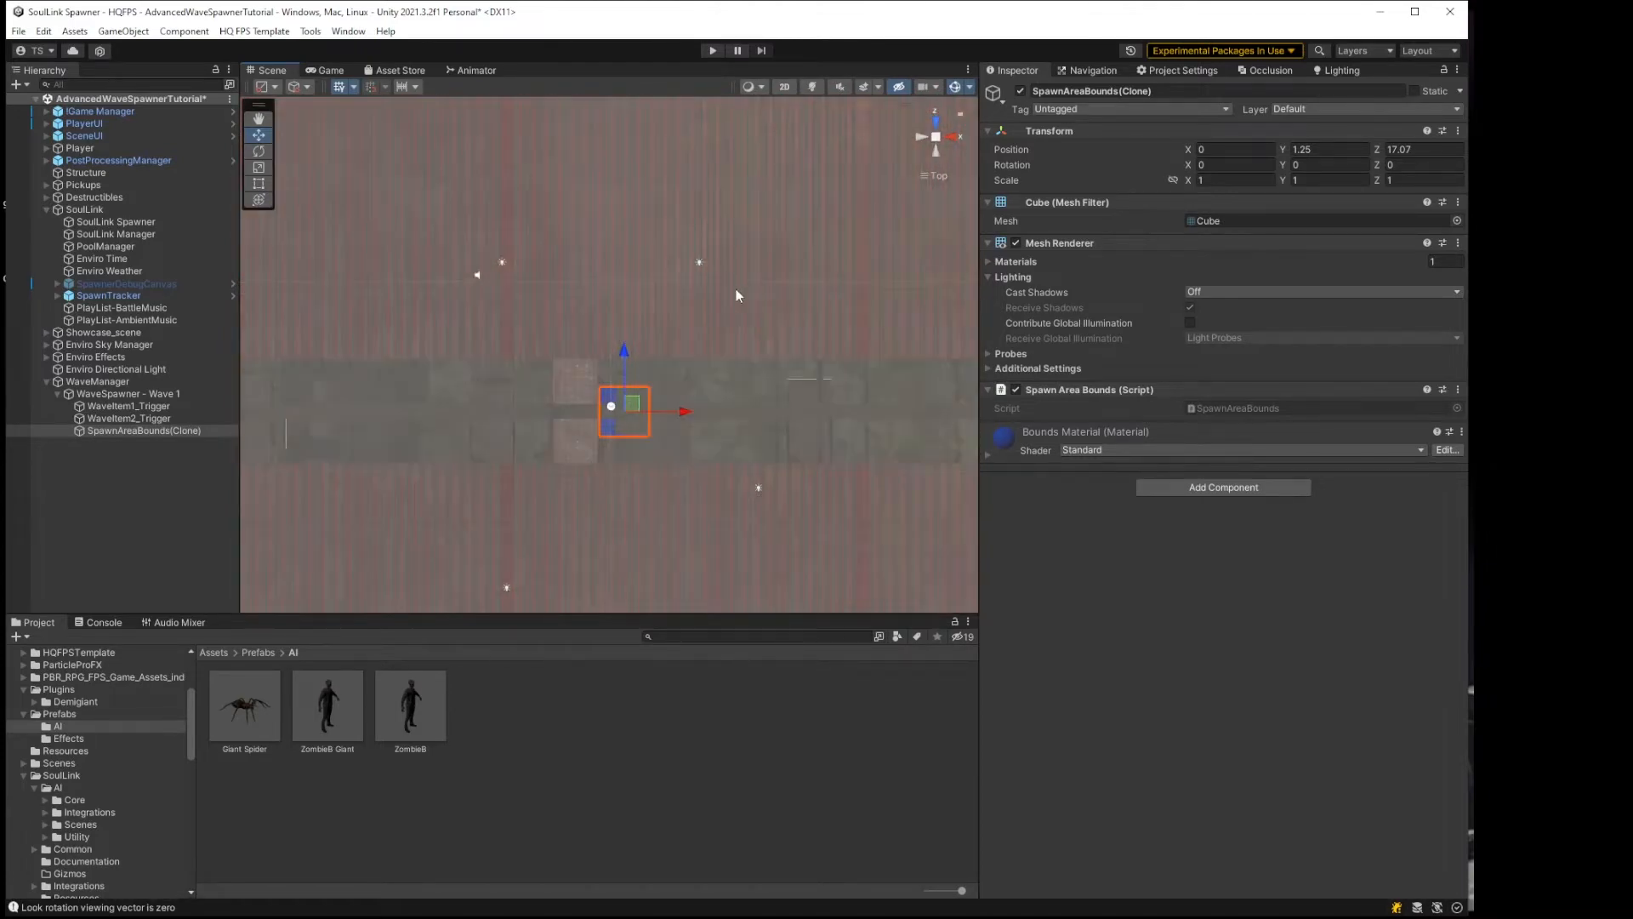
scroll(701, 355, down, 5)
scroll(701, 355, down, 1)
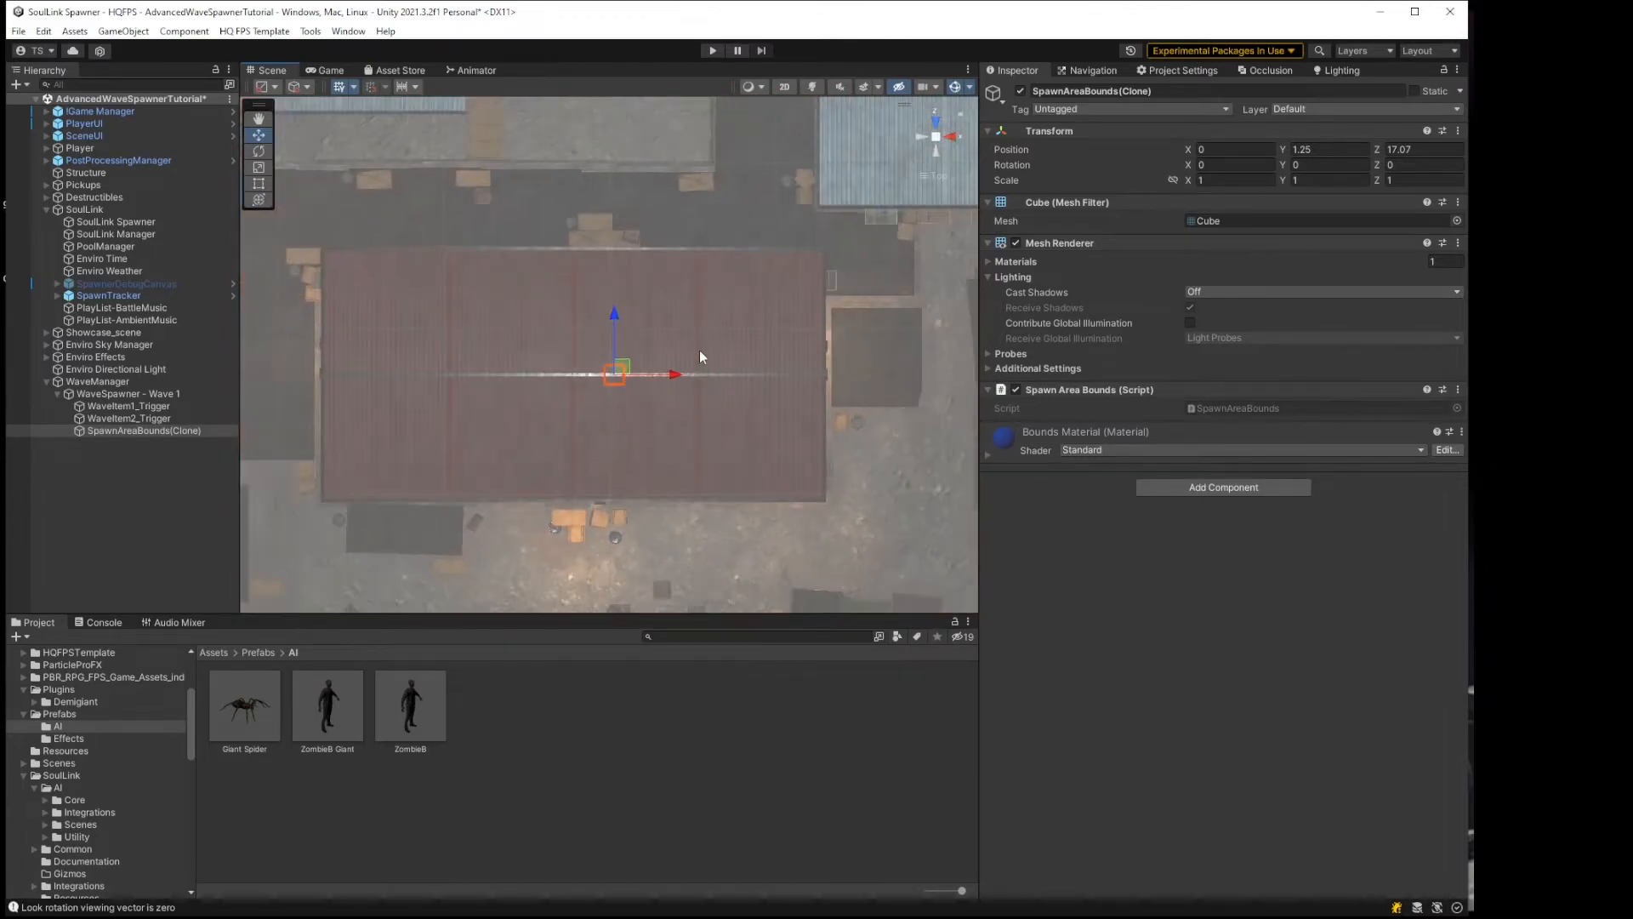
mouse_move(674, 376)
mouse_down()
mouse_move(621, 380)
mouse_move(854, 360)
mouse_move(620, 375)
mouse_move(794, 375)
mouse_move(644, 371)
mouse_up()
key(r)
drag(561, 313, 570, 195)
drag(563, 313, 557, 187)
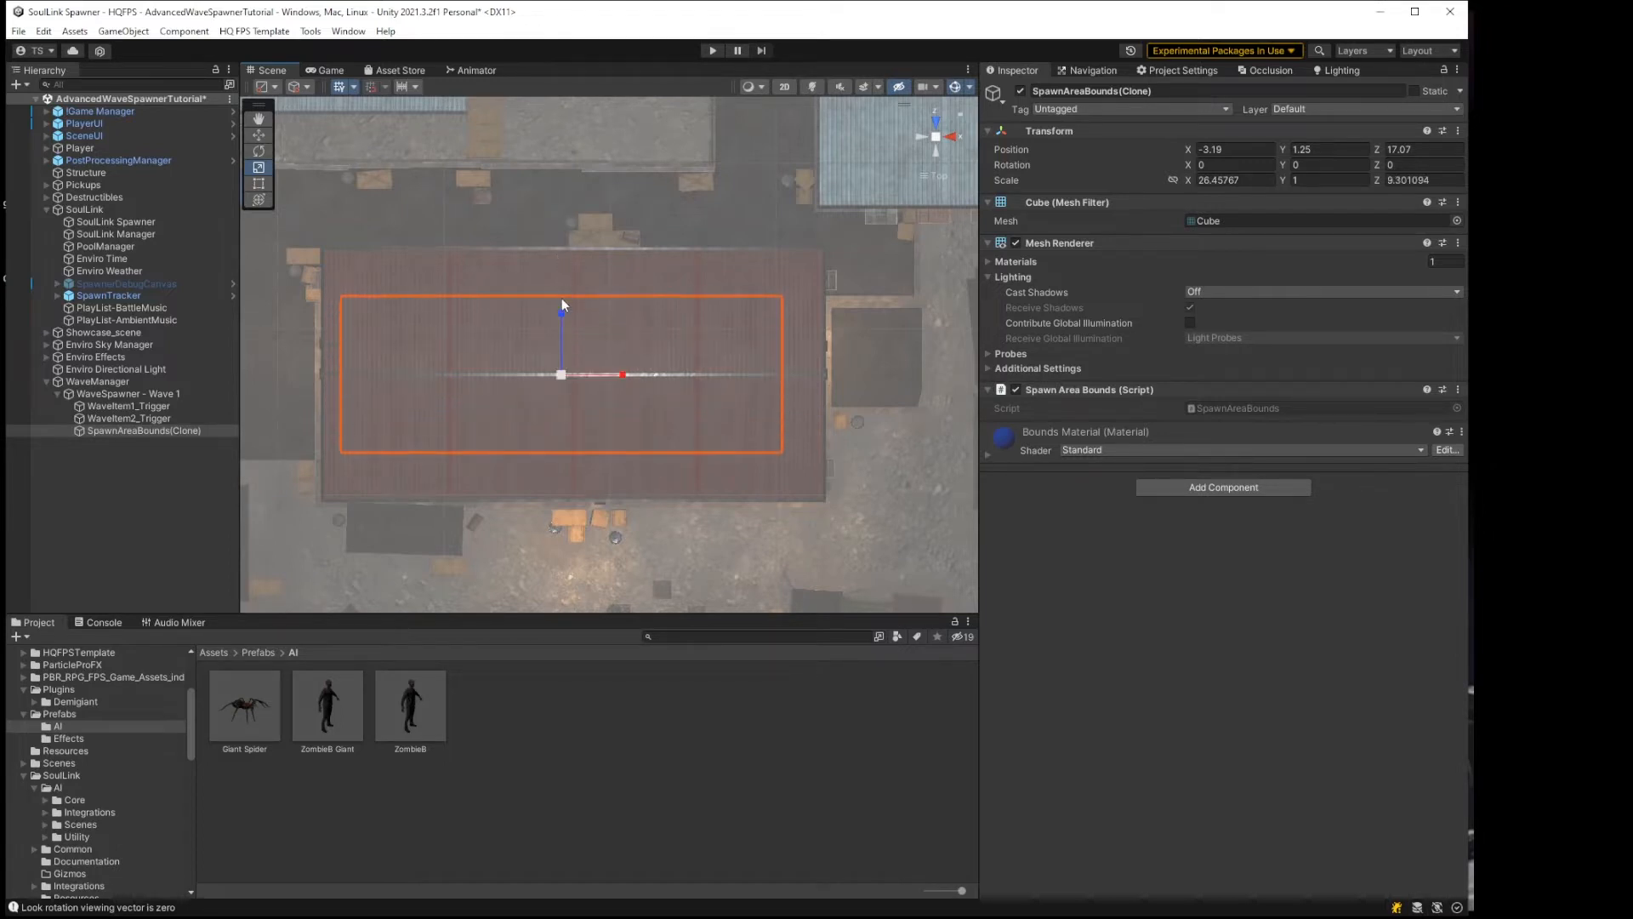
drag(562, 310, 558, 282)
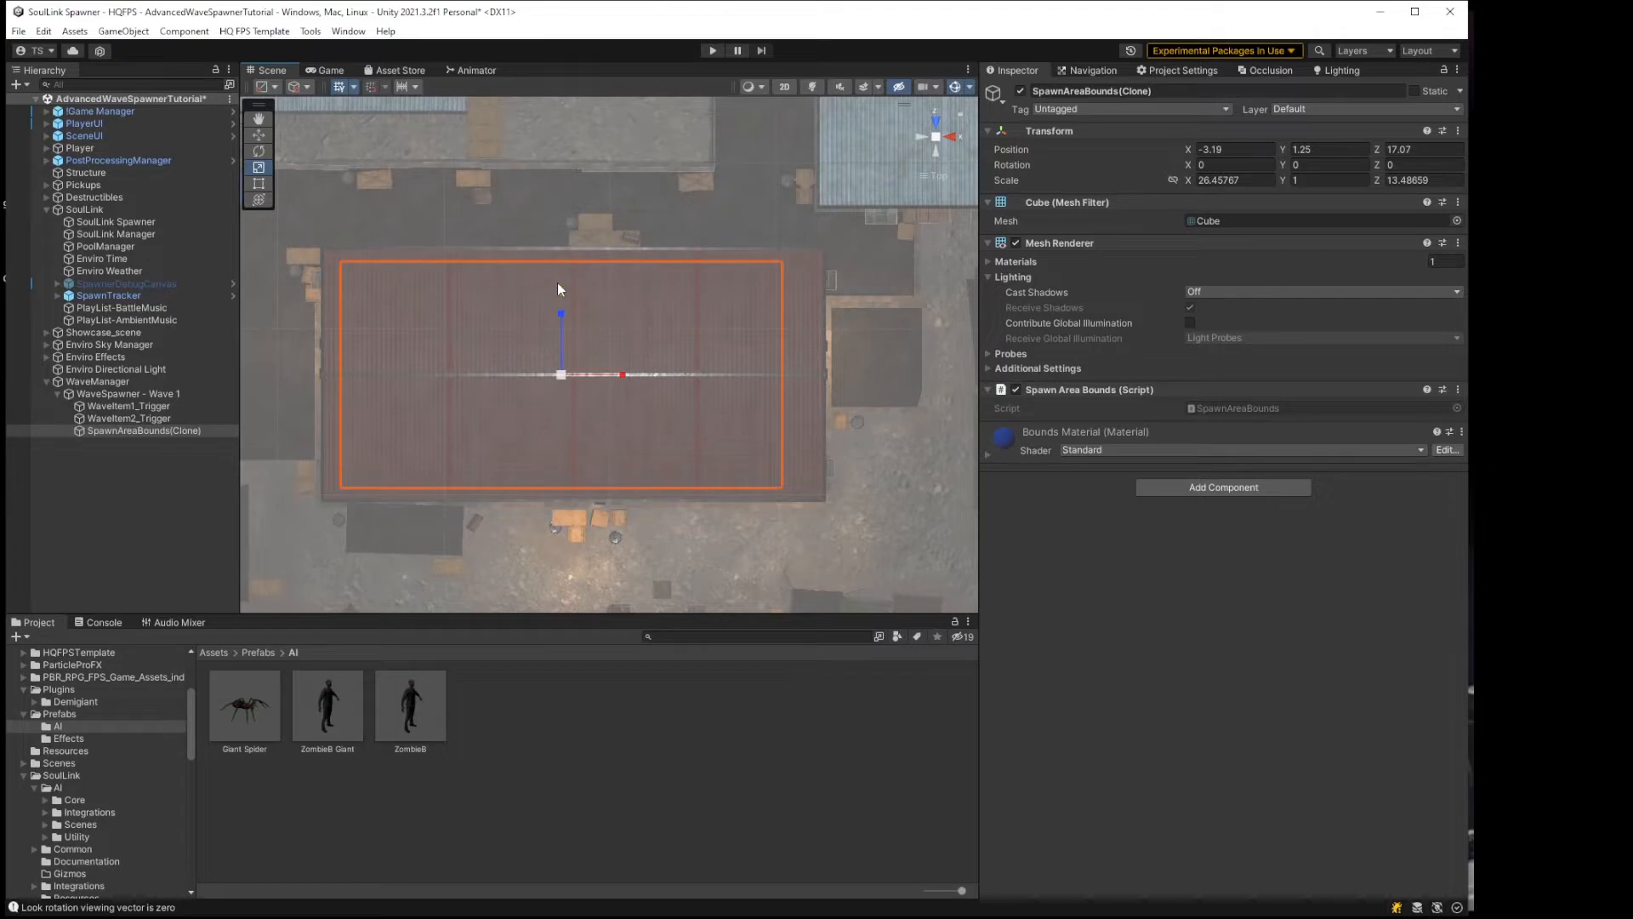
Step: Examine the height and fit of SpawnAreaBounds(Clone) in the red building from the side, front and inside
click(920, 134)
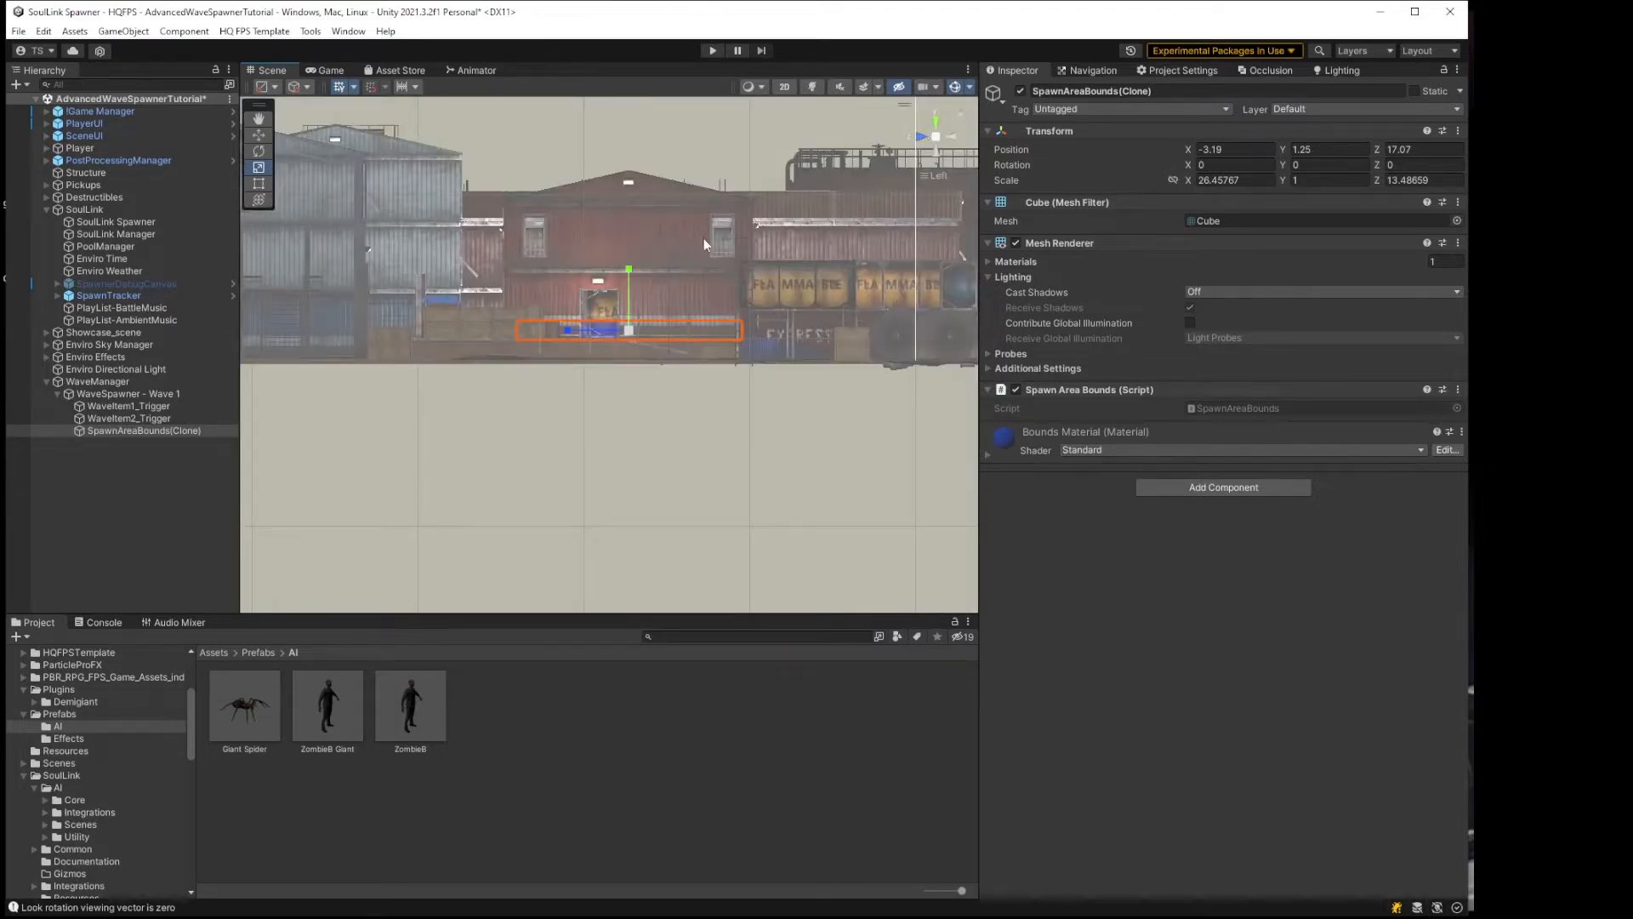
click(919, 136)
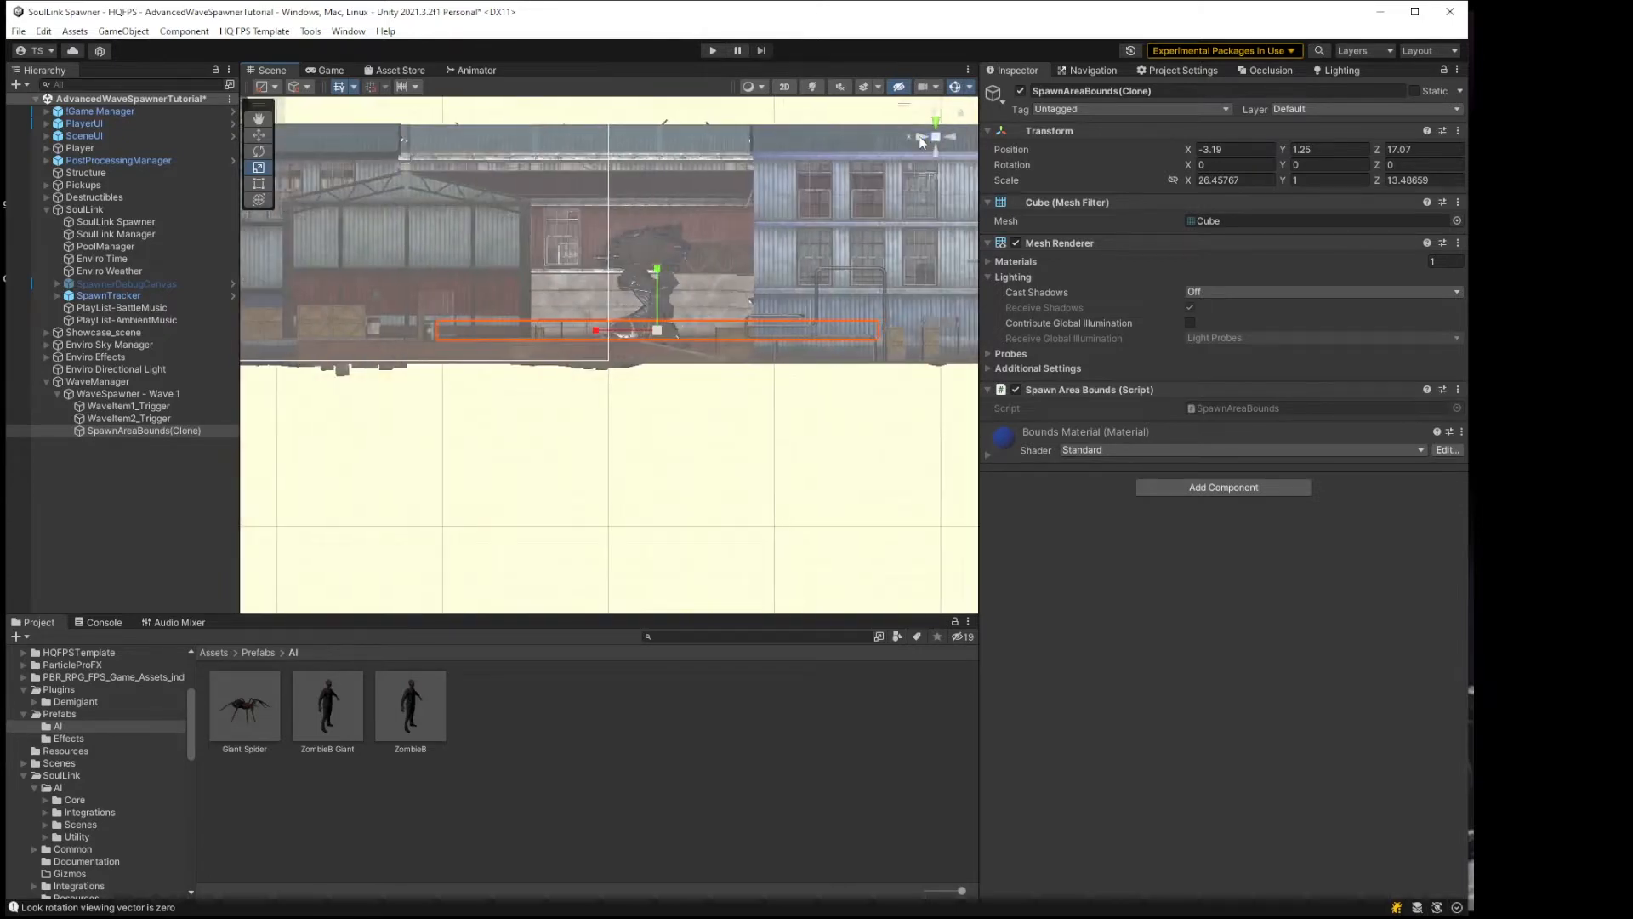
click(935, 137)
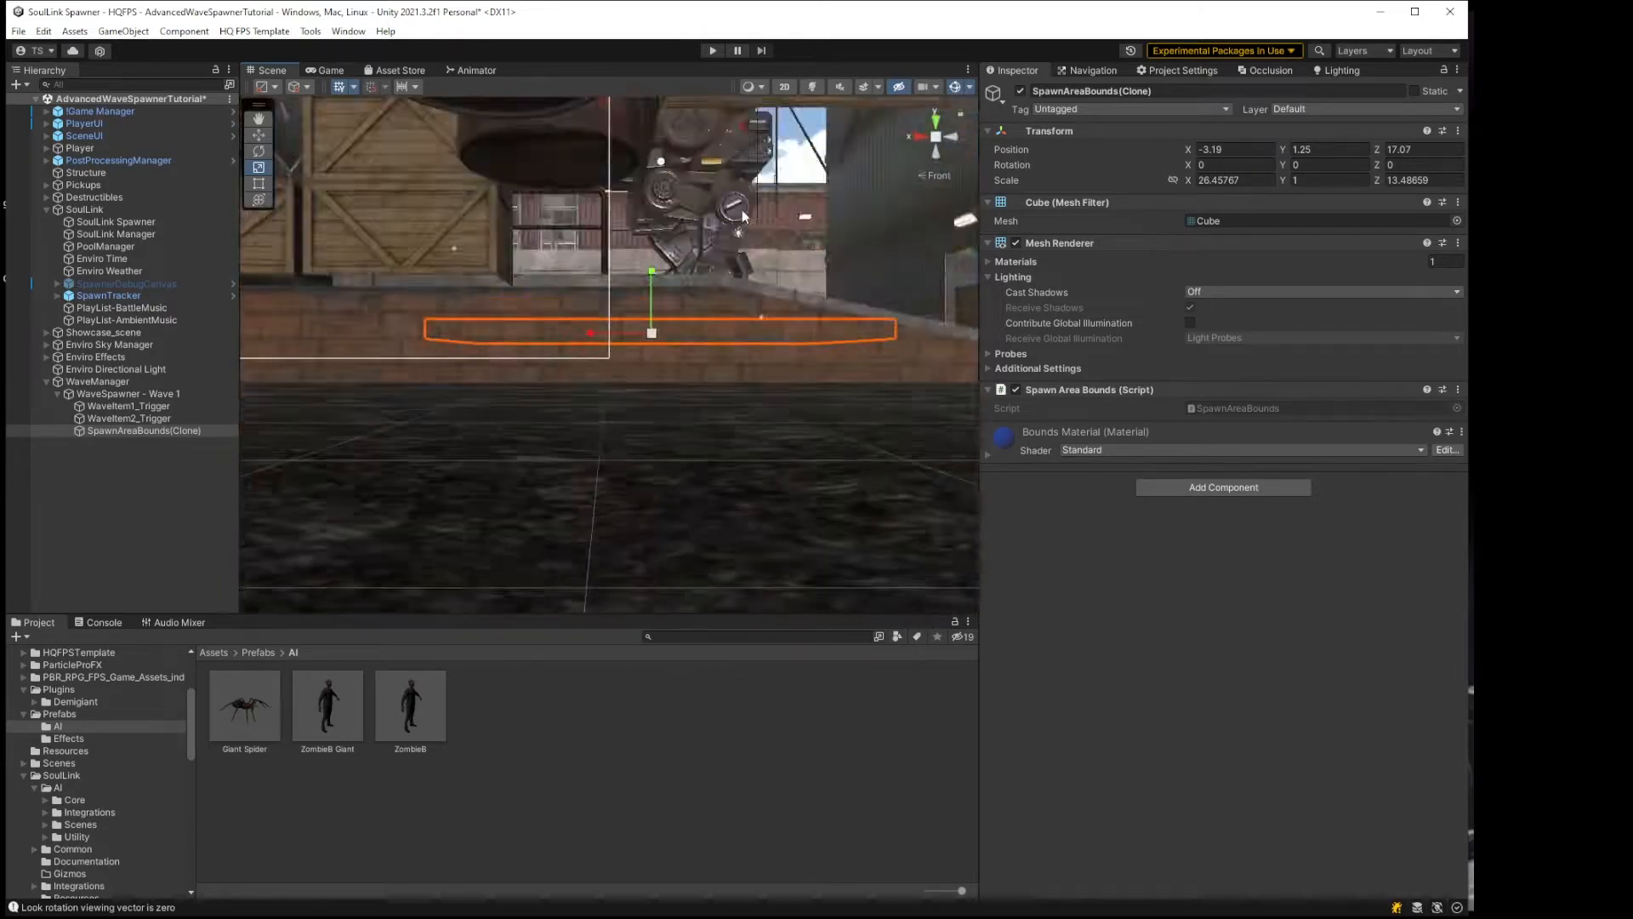
right_drag(709, 222, 680, 349)
middle_drag(707, 213, 649, 433)
key(w)
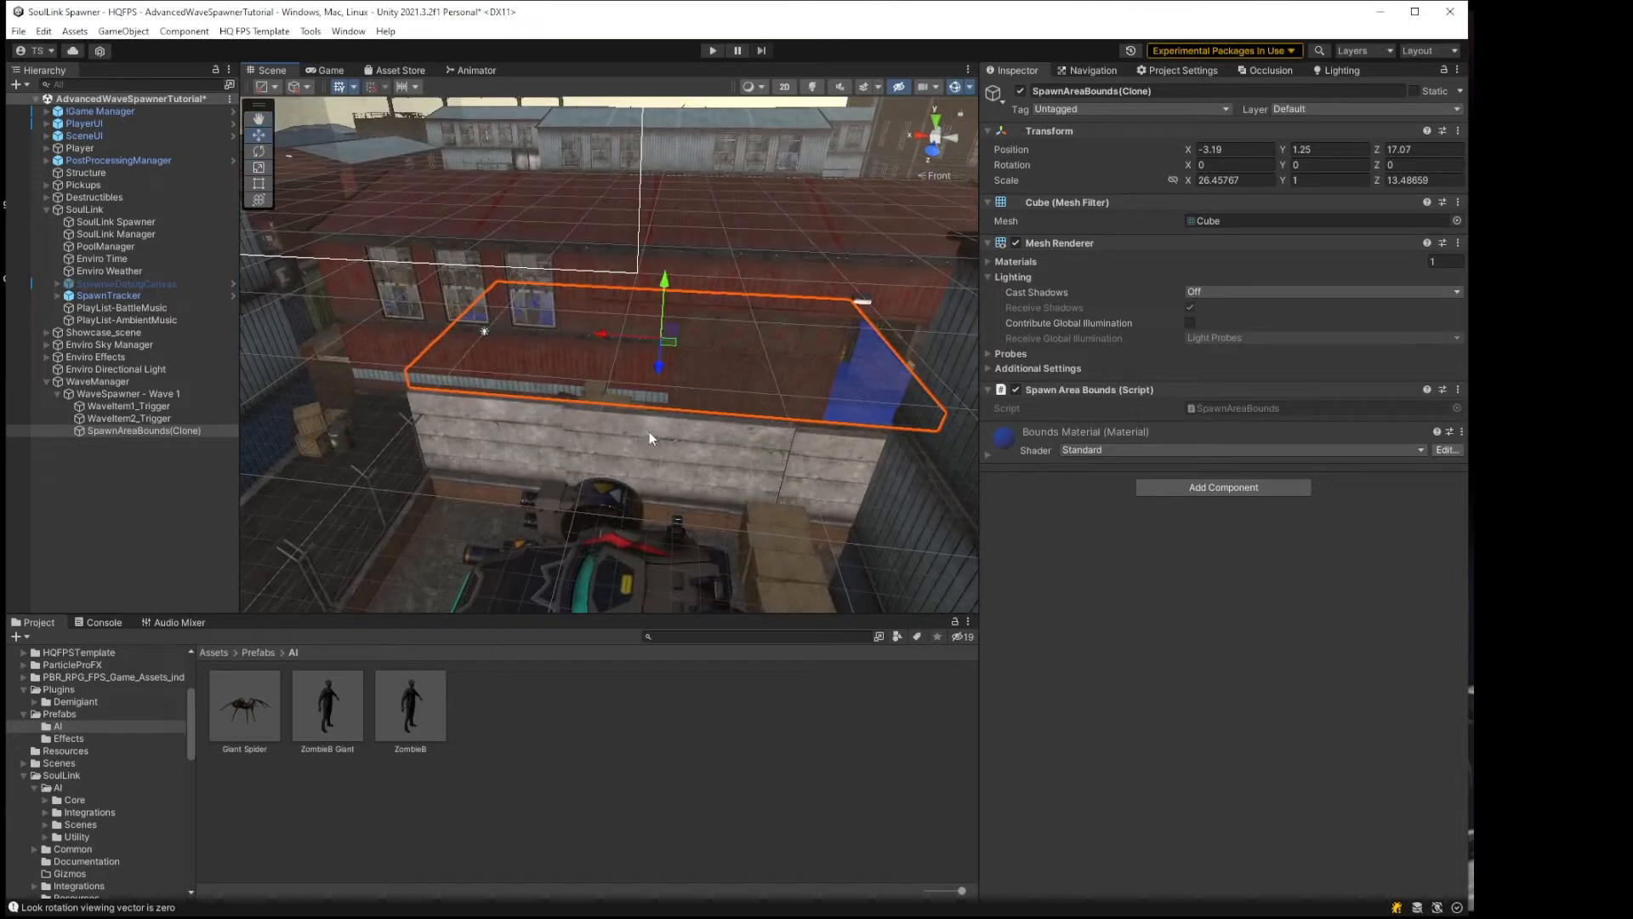
scroll(648, 434, up, 5)
scroll(648, 434, up, 6)
middle_drag(737, 373, 639, 355)
right_drag(639, 355, 602, 304)
middle_drag(602, 304, 668, 270)
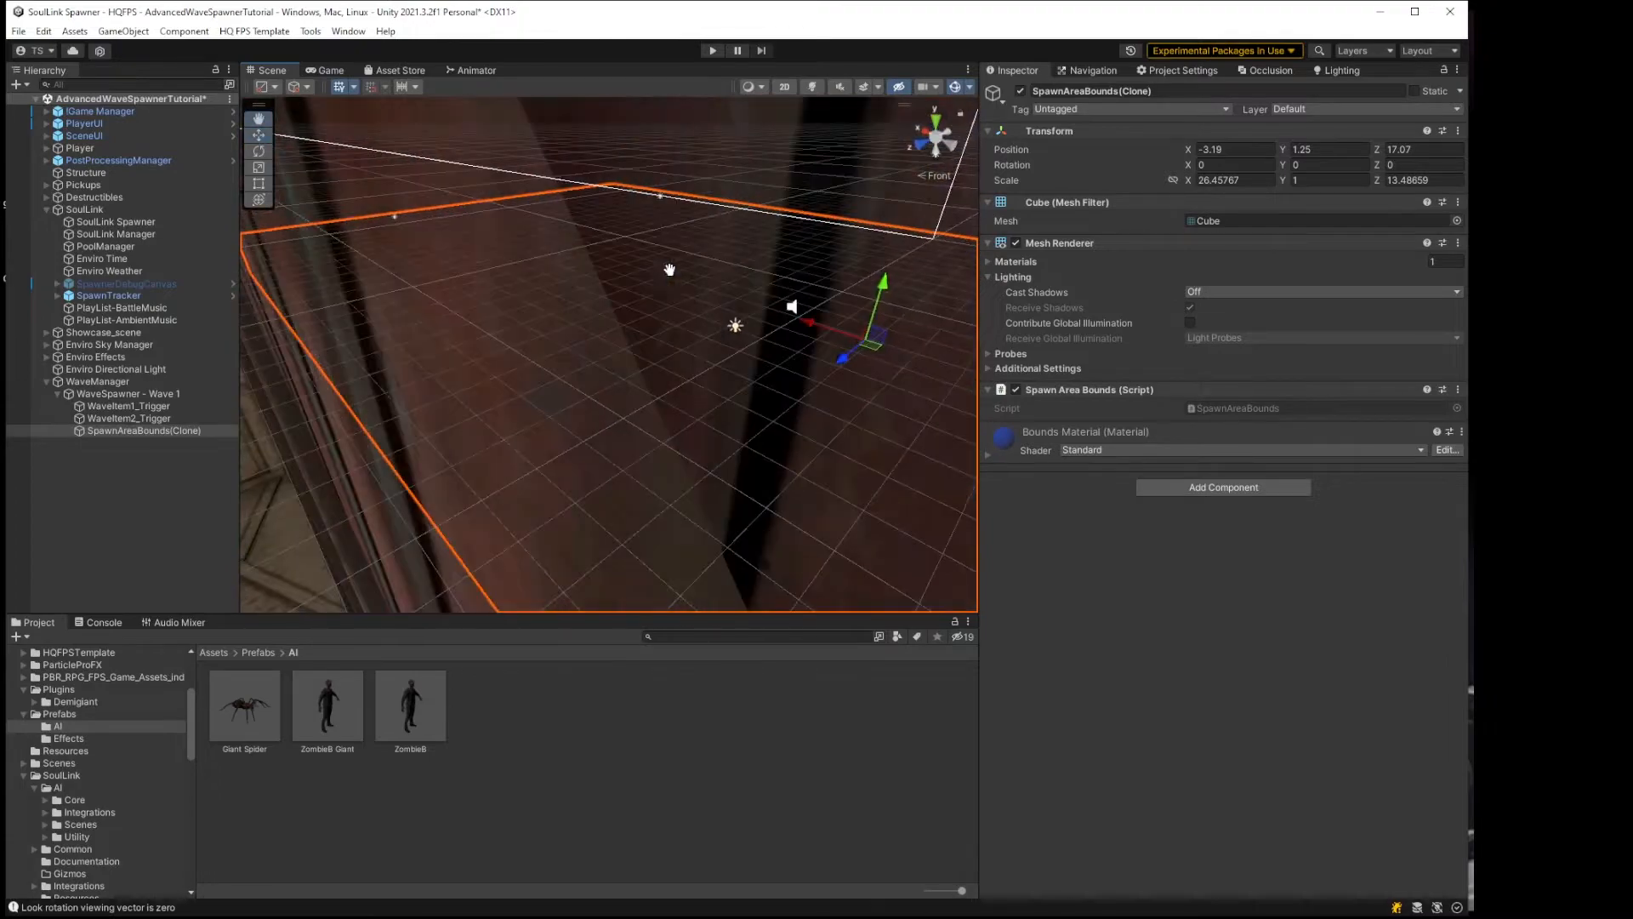
right_drag(667, 270, 718, 289)
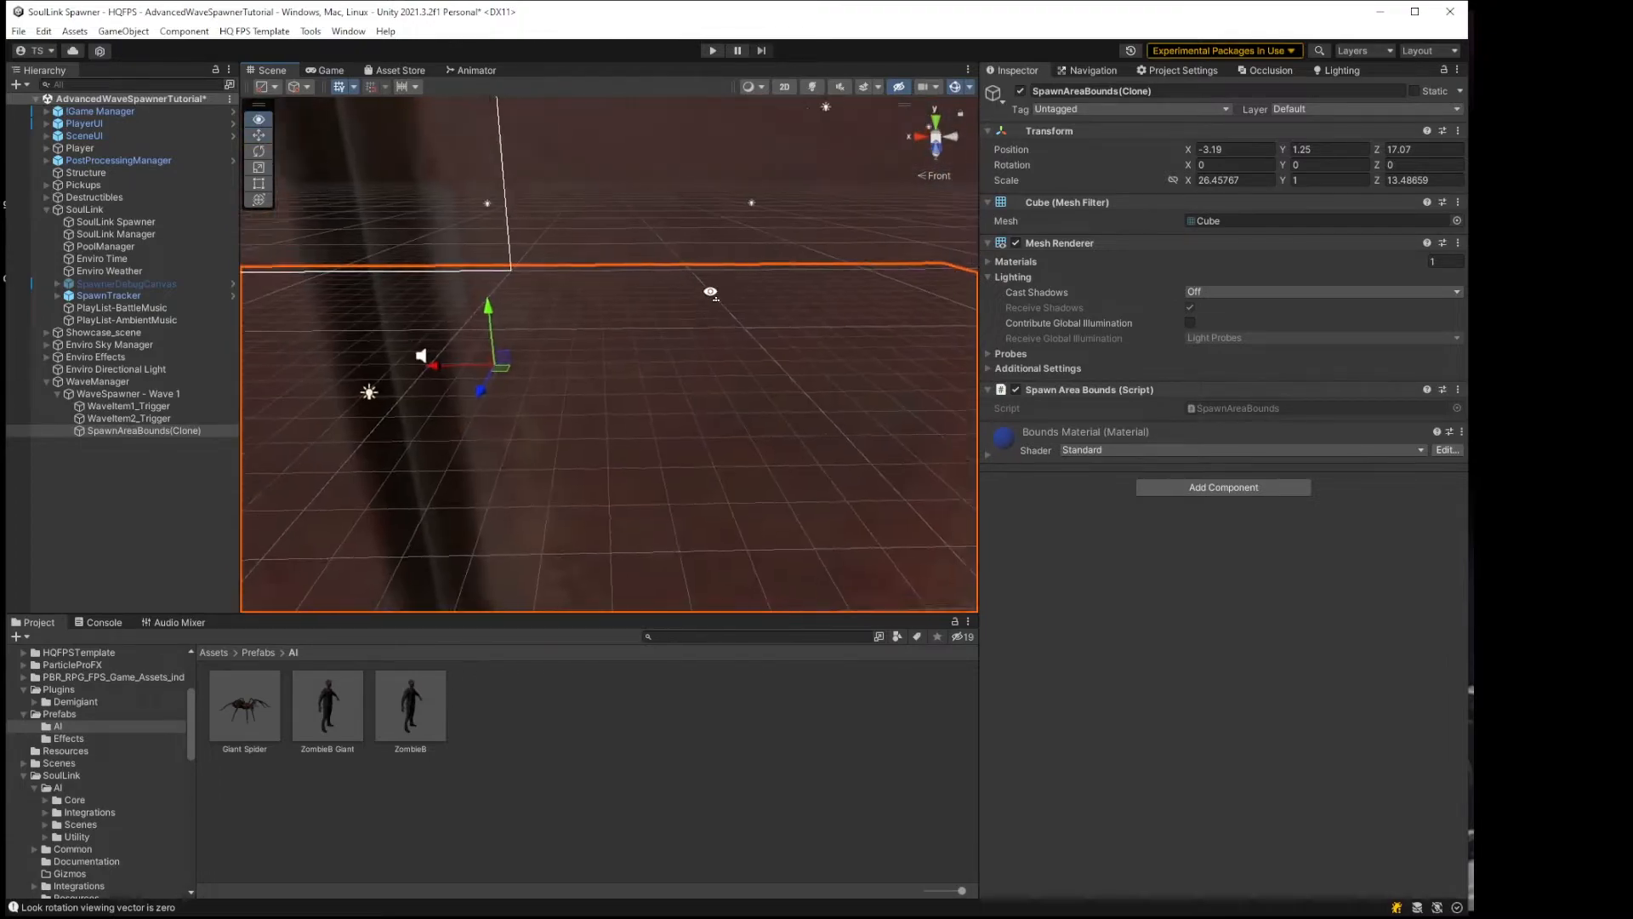
scroll(718, 289, down, 8)
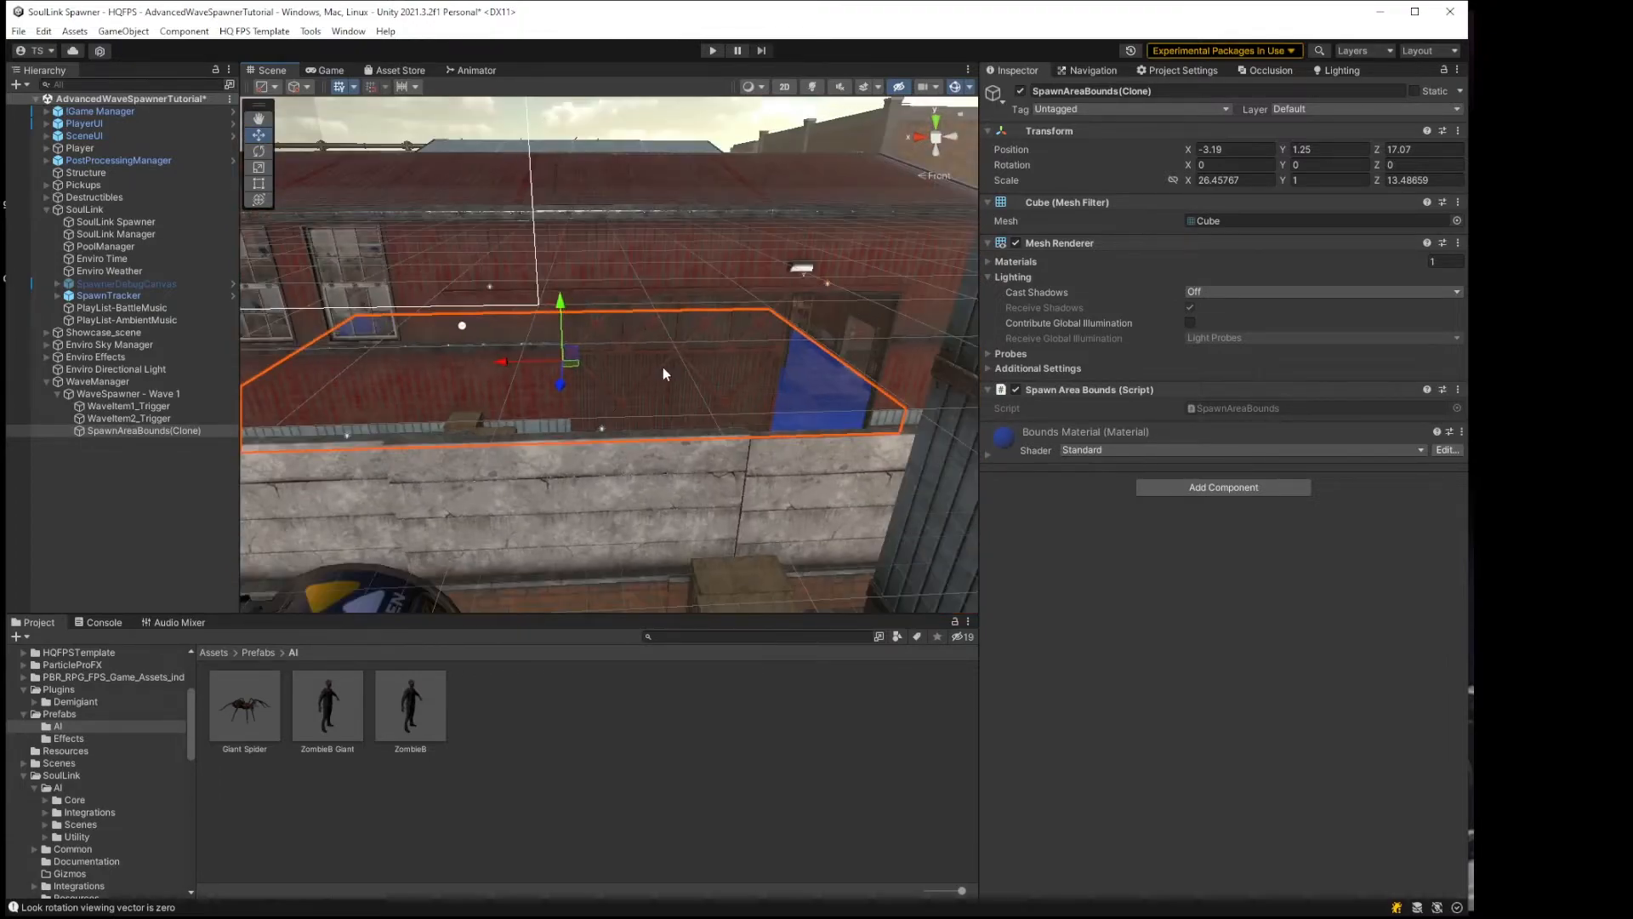
middle_drag(661, 366, 715, 350)
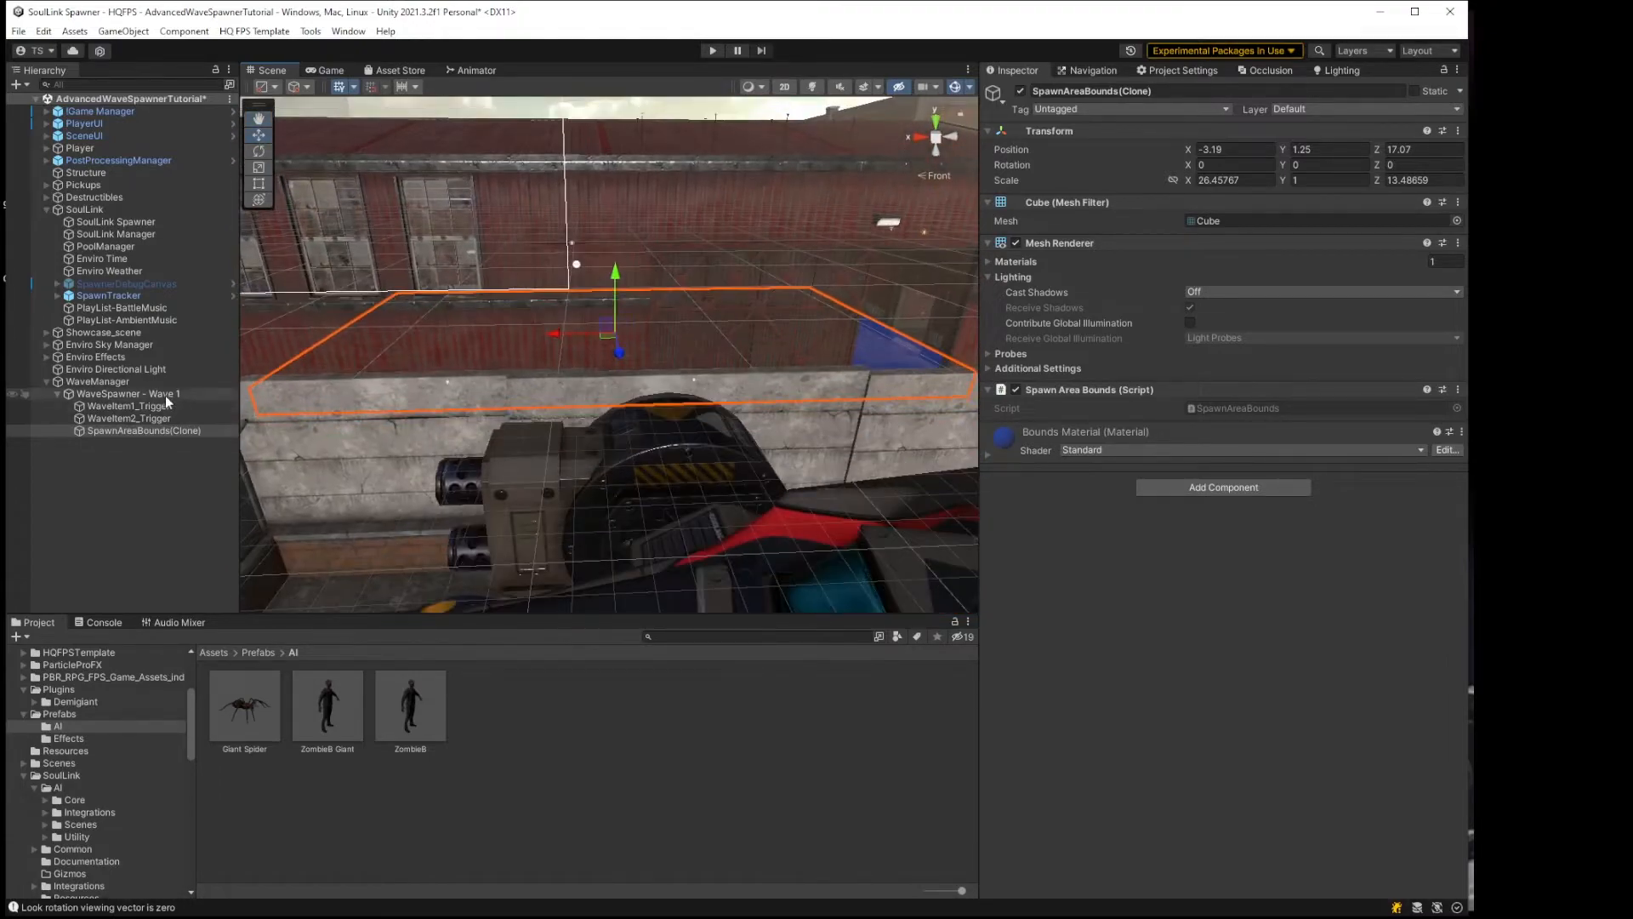
Step: Select WaveSpawner - Wave 1 and examine the zombie and spider trigger circles together with the spawn bounds from above
click(131, 393)
middle_drag(738, 246, 726, 478)
middle_drag(711, 320, 725, 445)
right_drag(680, 378, 817, 357)
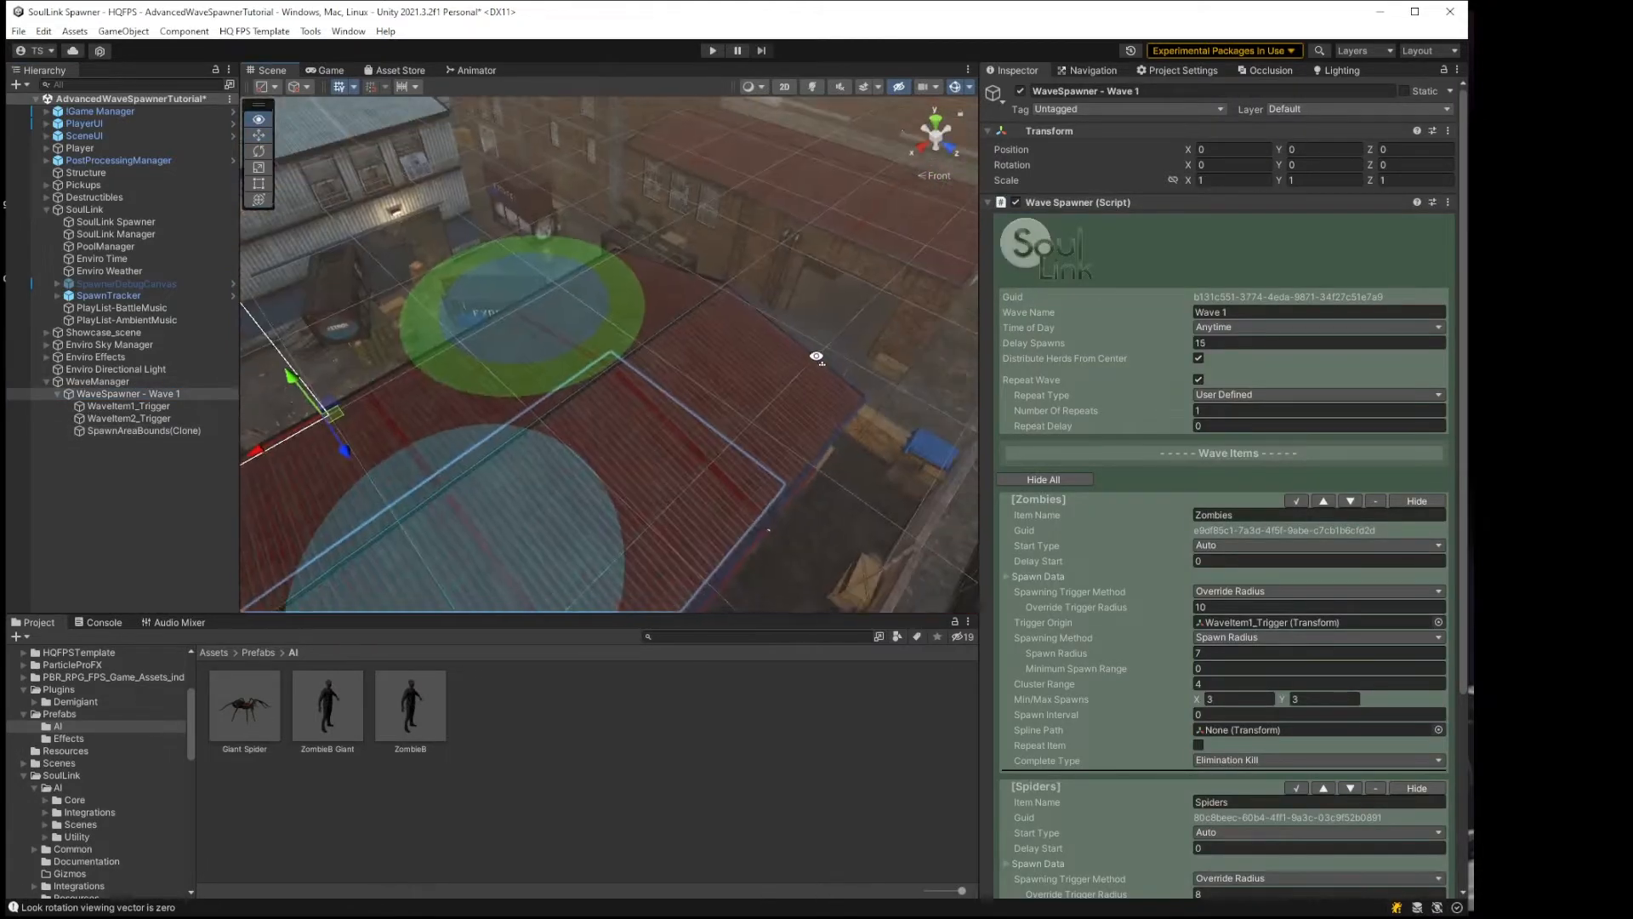
middle_drag(672, 349, 858, 326)
right_drag(857, 327, 838, 324)
alt+drag(863, 313, 796, 356)
mouse_move(797, 356)
middle_down()
mouse_move(789, 333)
mouse_move(796, 362)
middle_up()
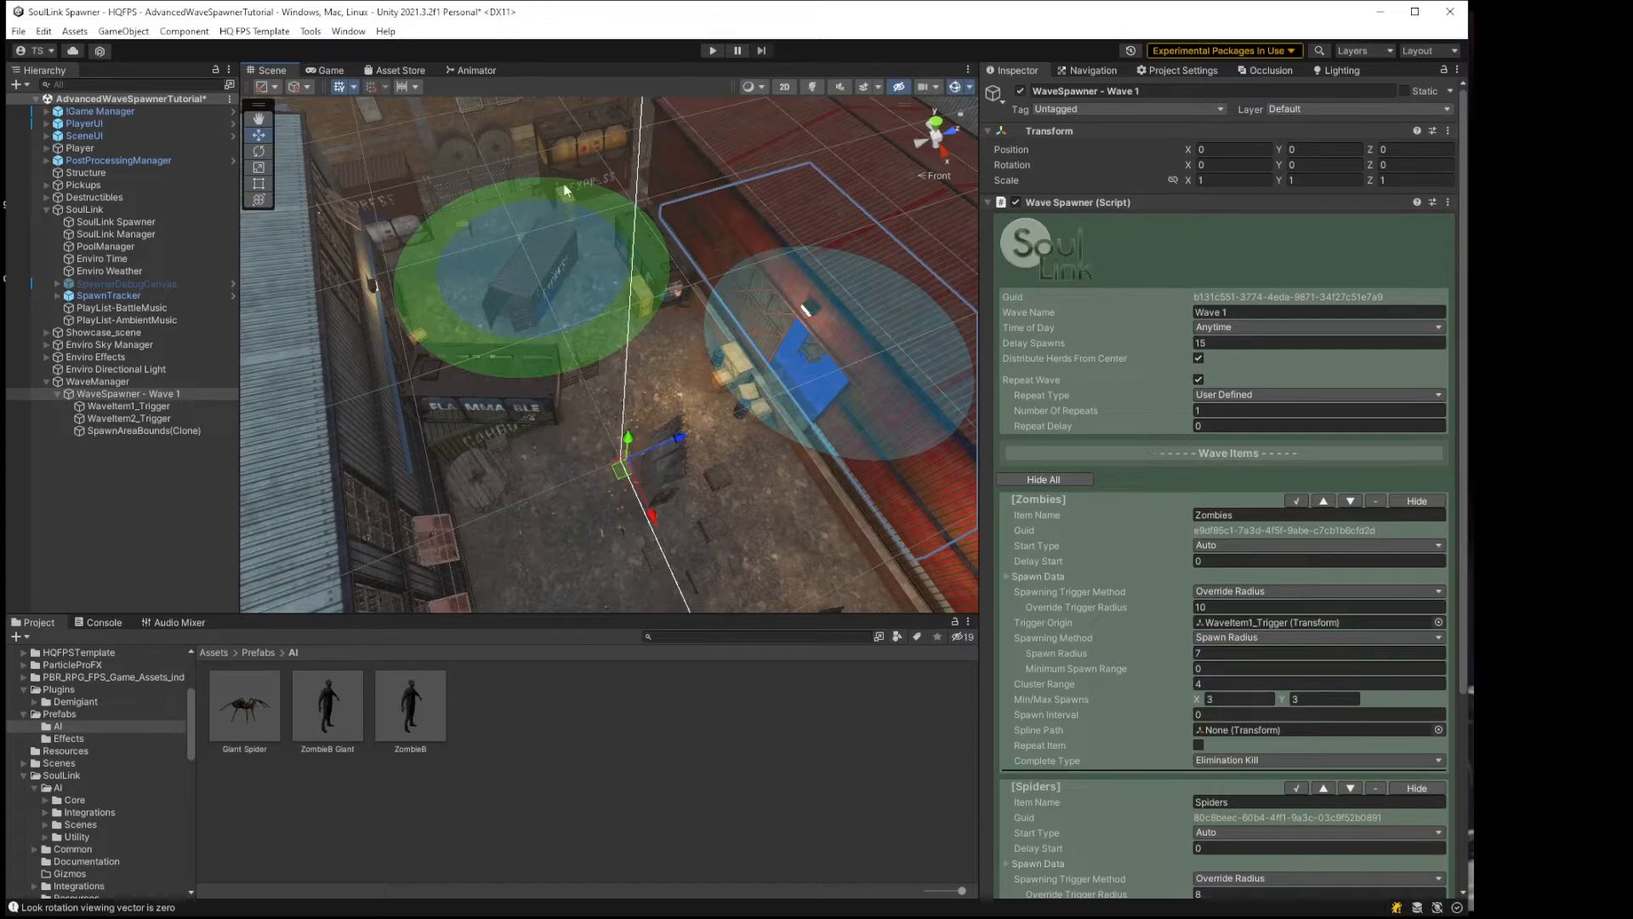
Step: Save the scene with the Zombies and Spiders wave items configured and run the game in play mode
right_drag(591, 381, 738, 369)
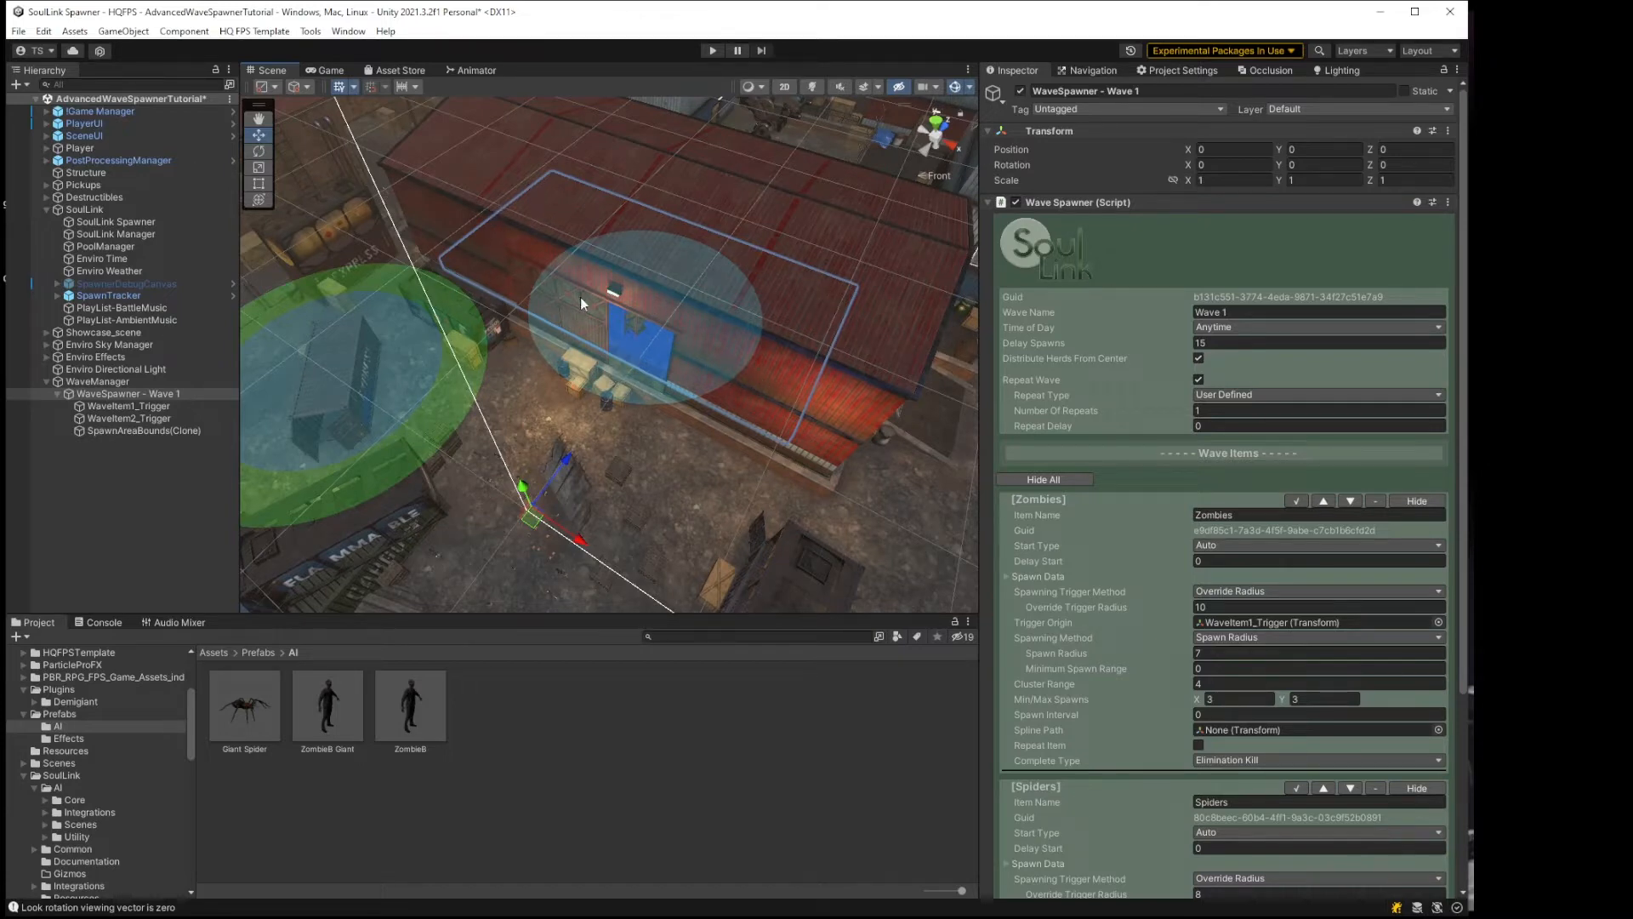
scroll(1018, 619, down, 6)
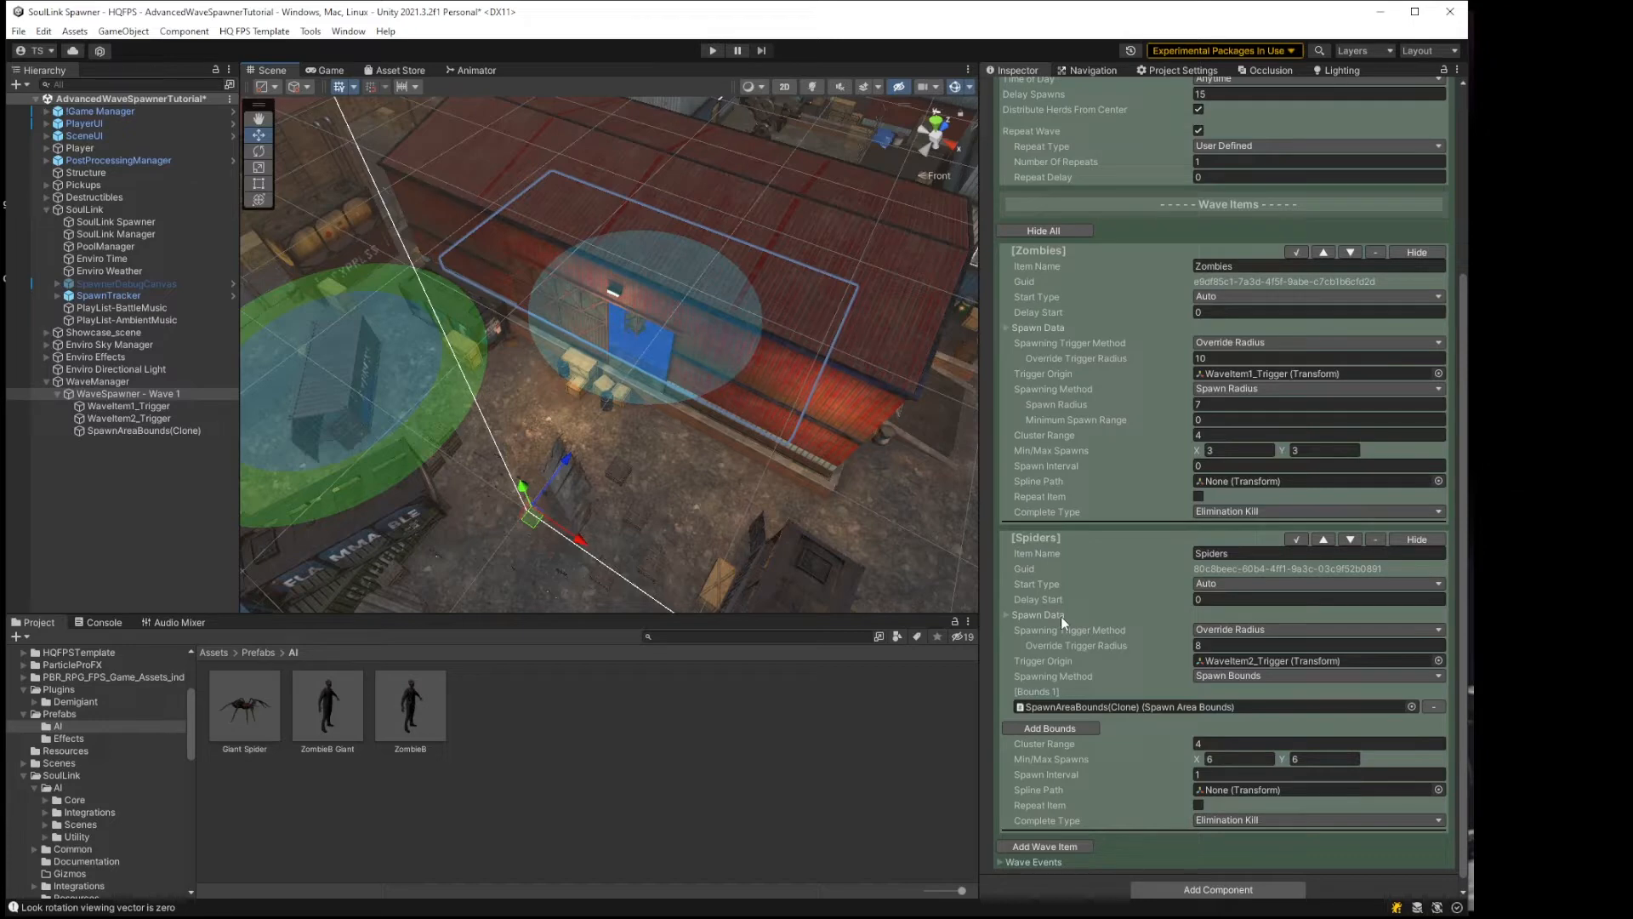
key(ctrl+s)
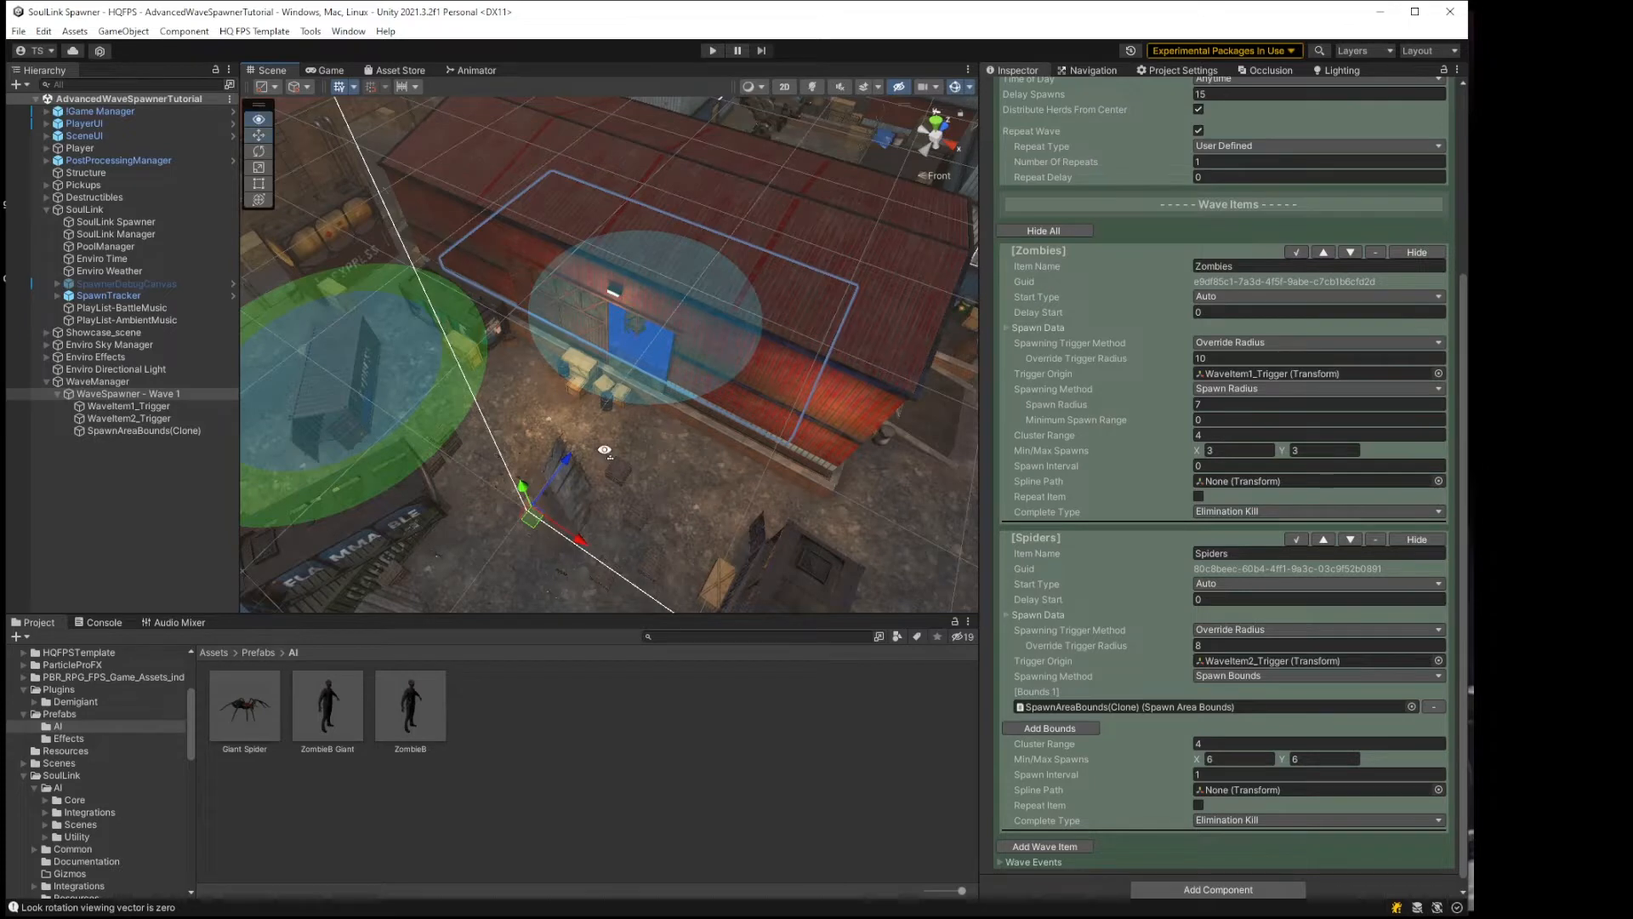
right_drag(650, 446, 562, 487)
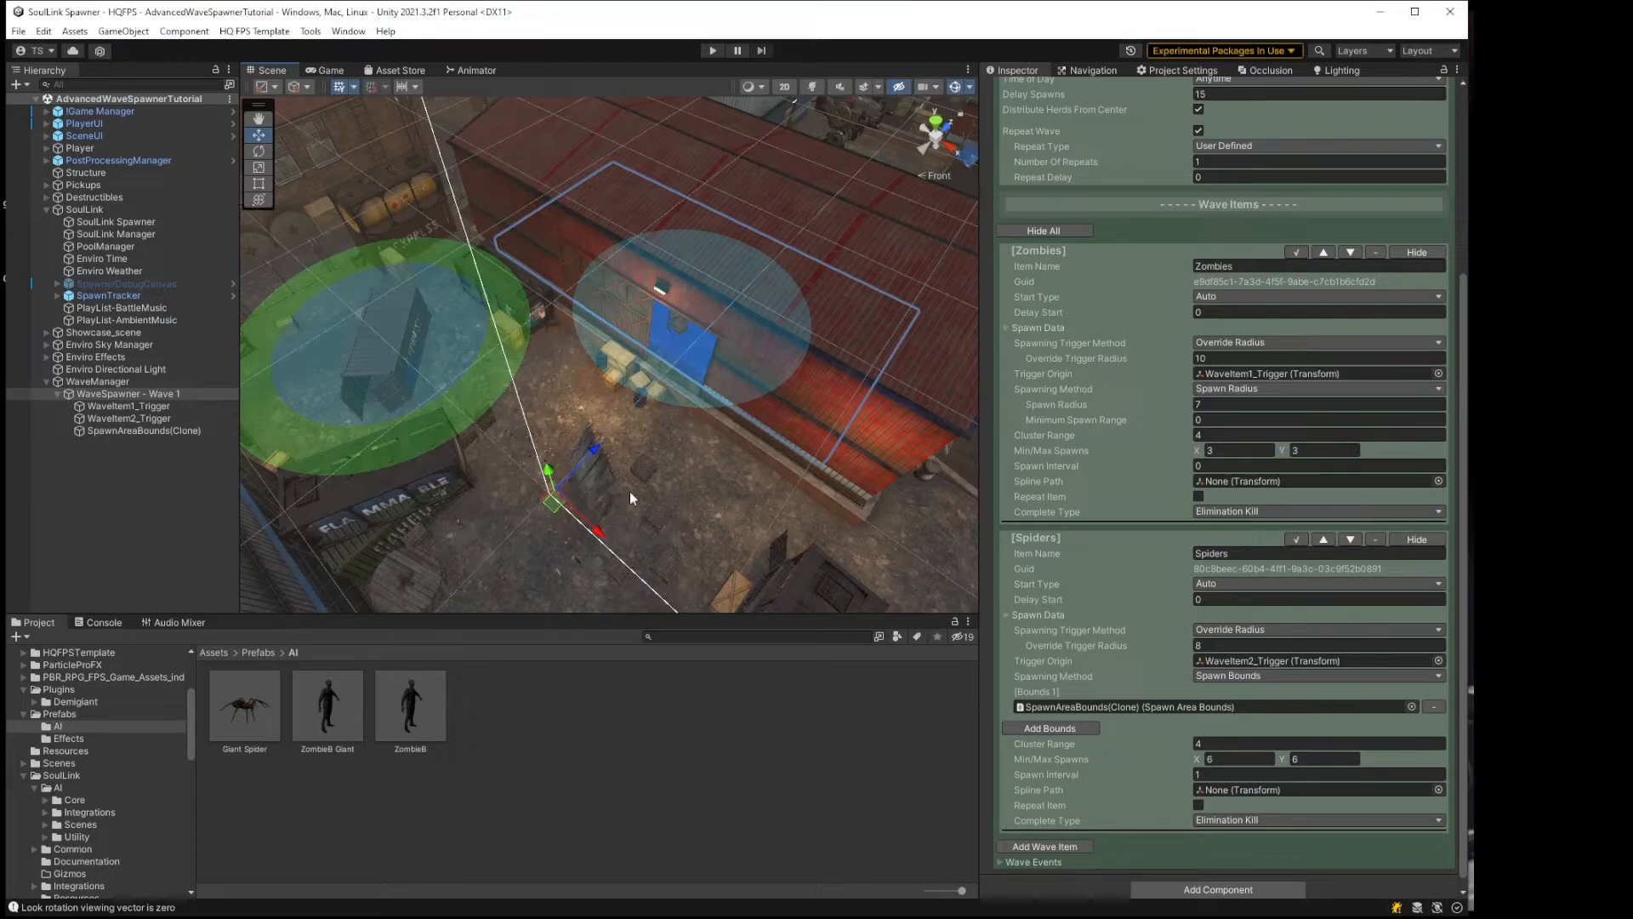
click(713, 51)
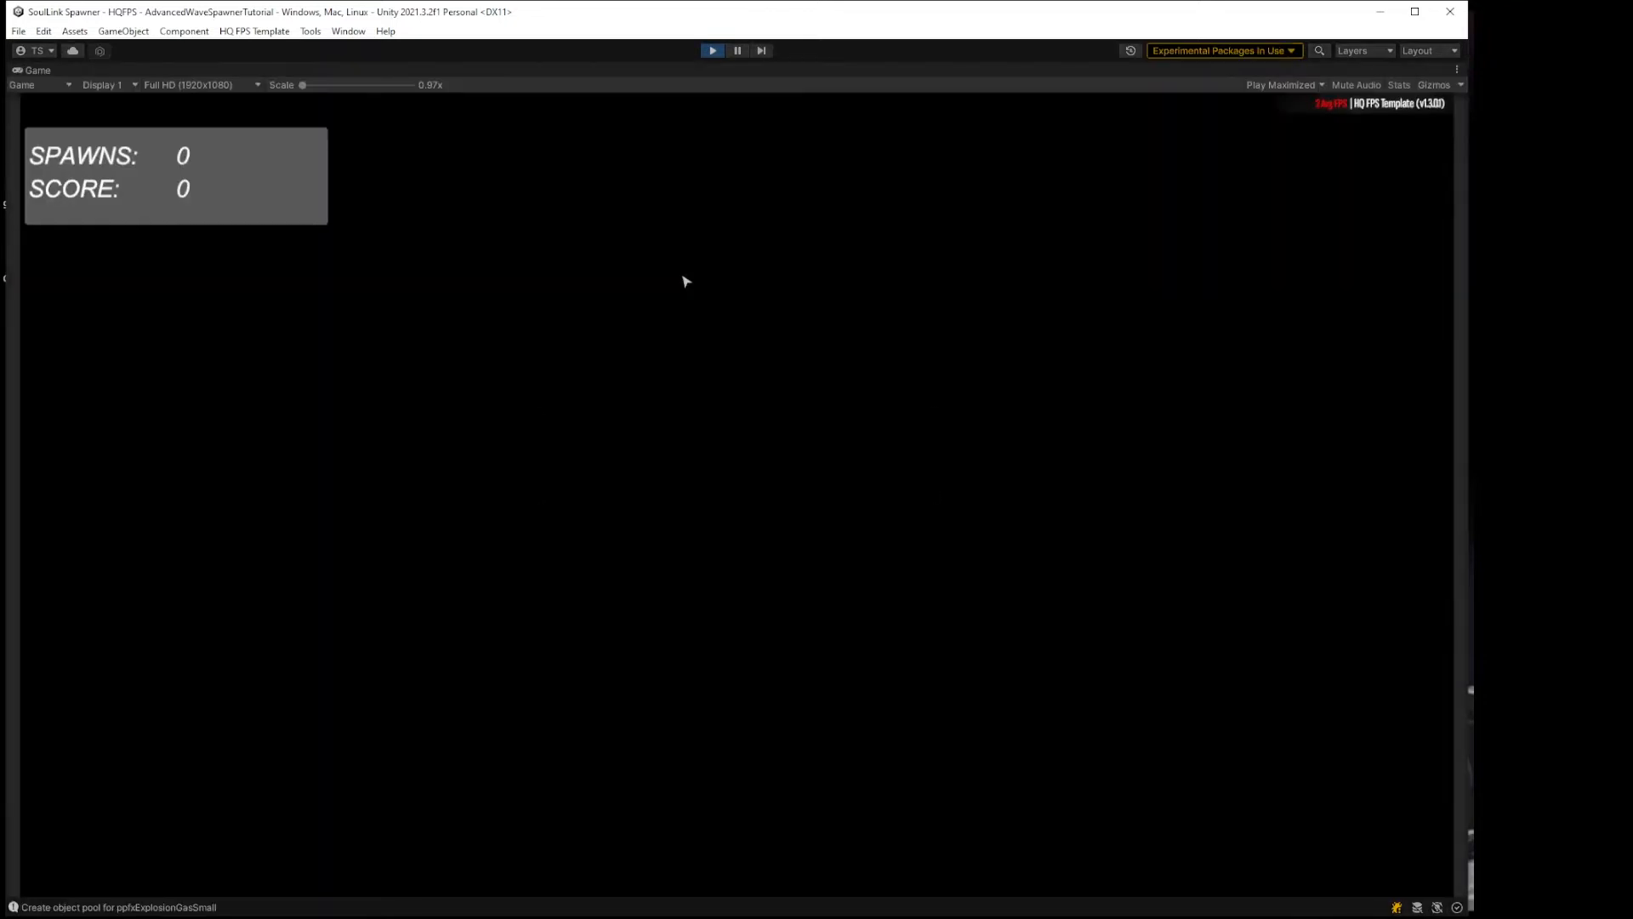
Step: Collect the first weapons and ammunition around the player's starting point, including the M1A rifle and 45ACP rounds
key(w)
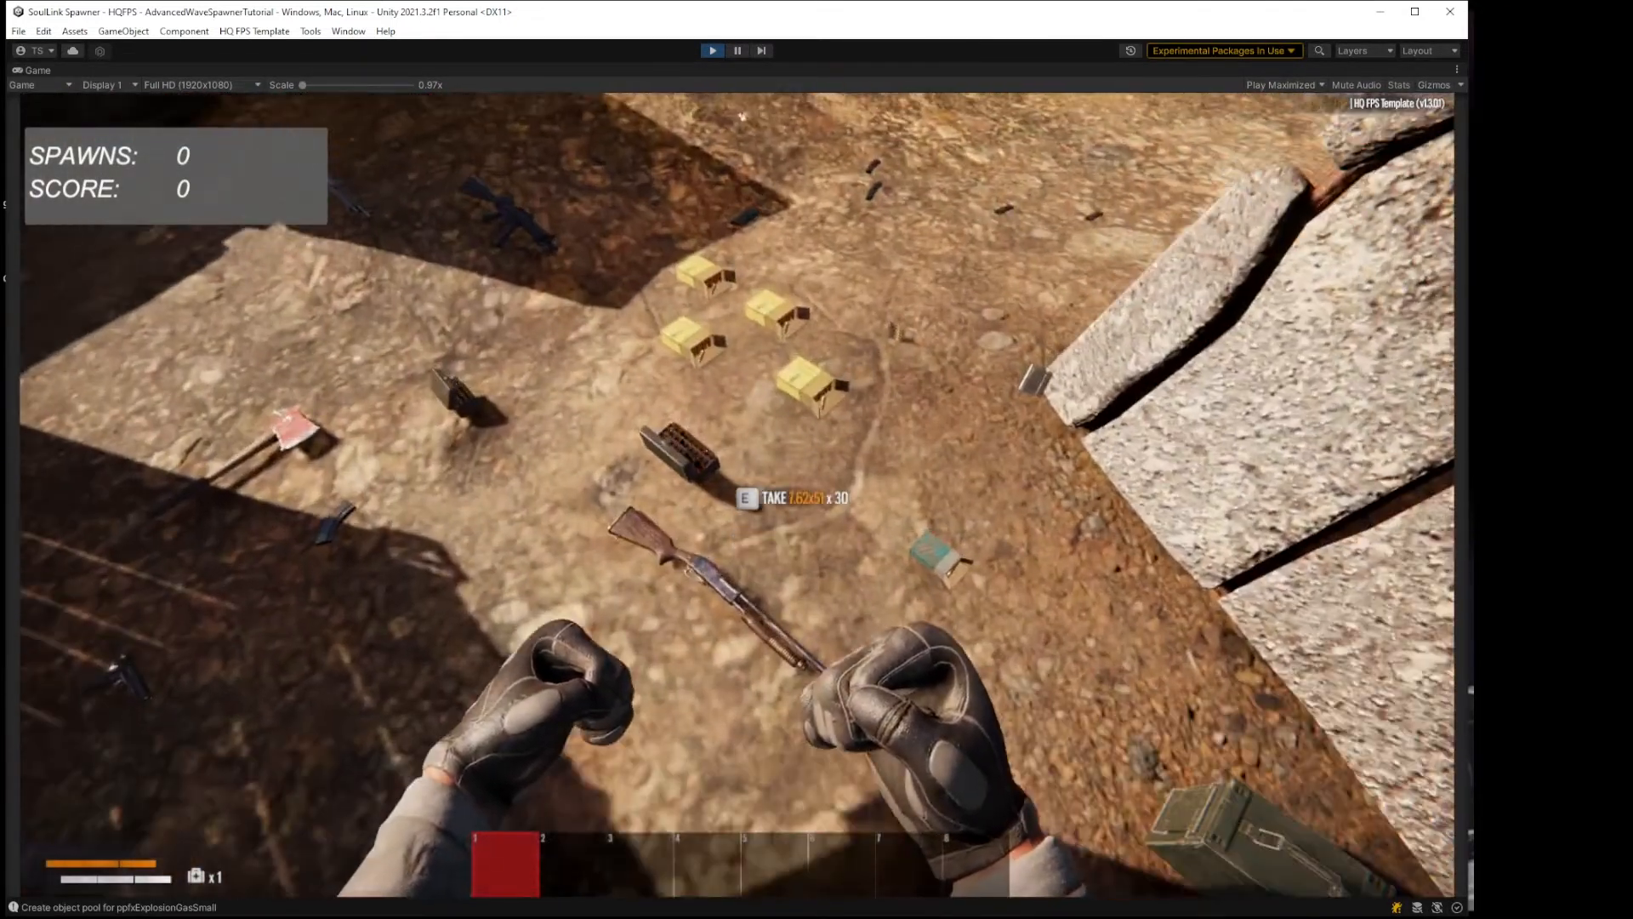
key(f)
key(f)
key(f)
key(f)
key(f)
key(f)
key(w)
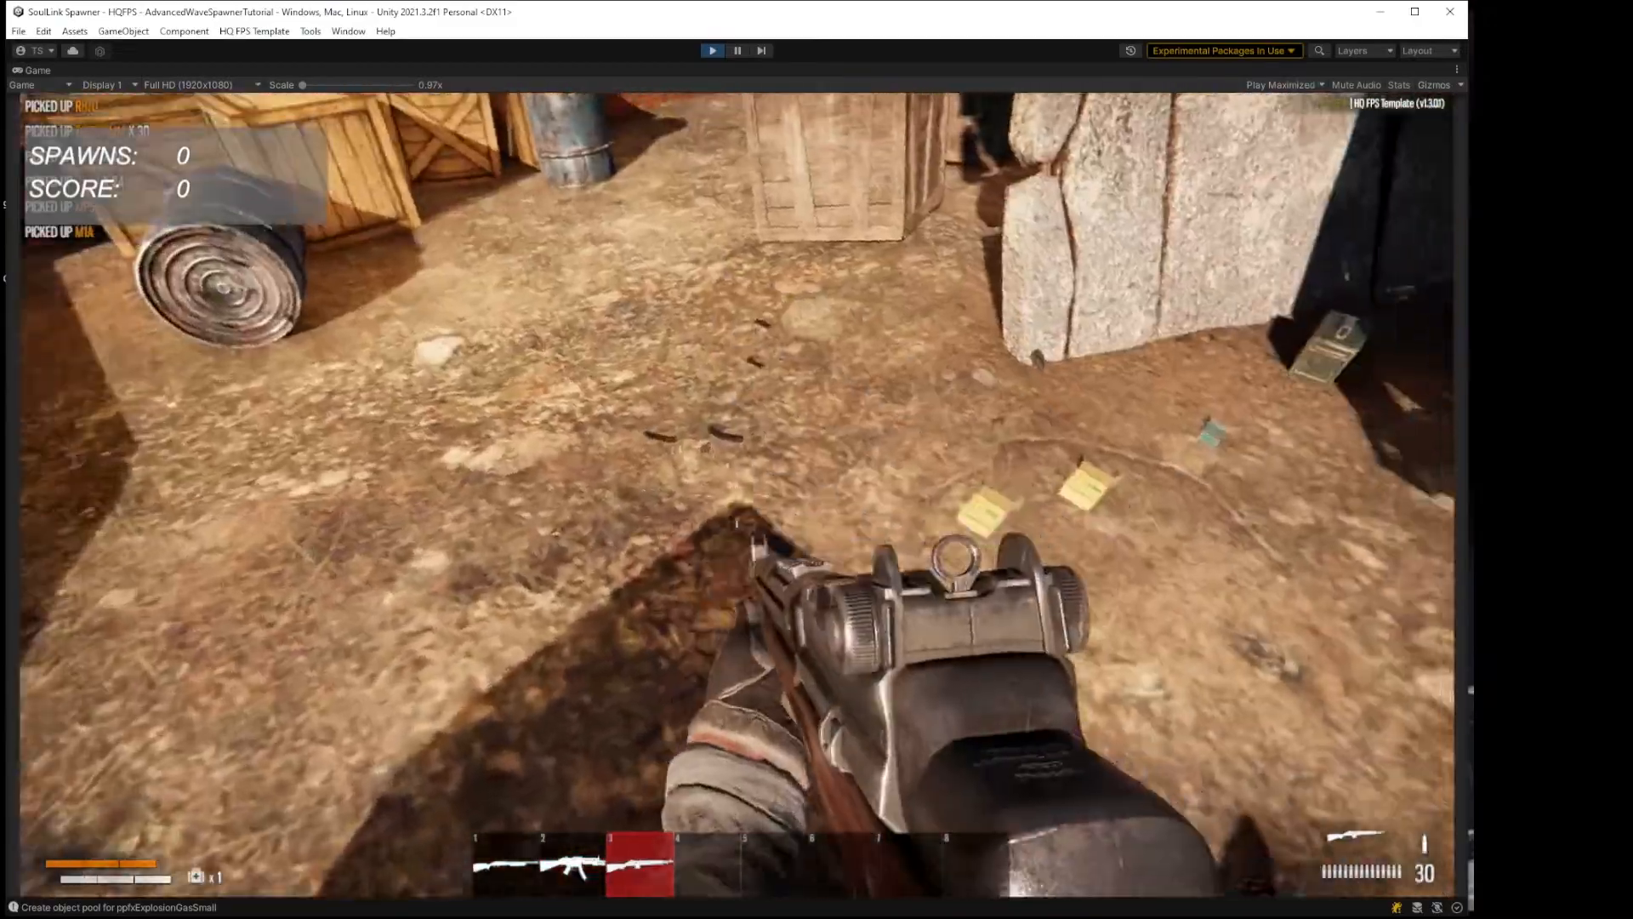
key(e)
key(e)
key(e)
key(w)
key(e)
key(e)
key(e)
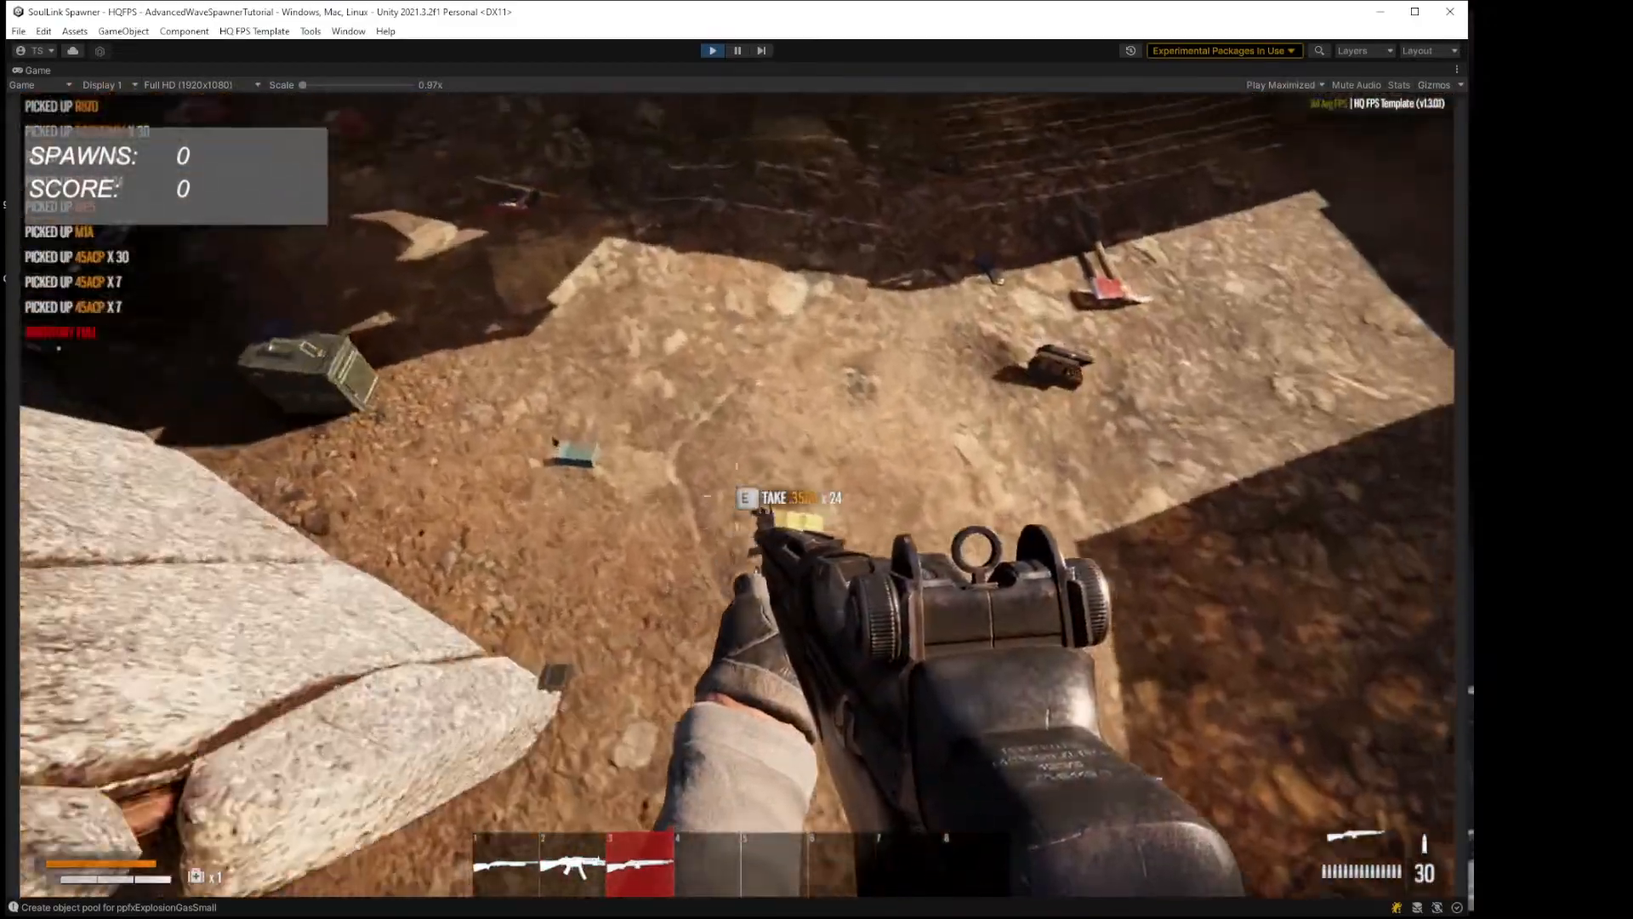
Step: Pick up the remaining starting gear, including the double barrel shotgun, combat knife, F1 and 12 gauge shells
key(w)
key(e)
key(e)
key(e)
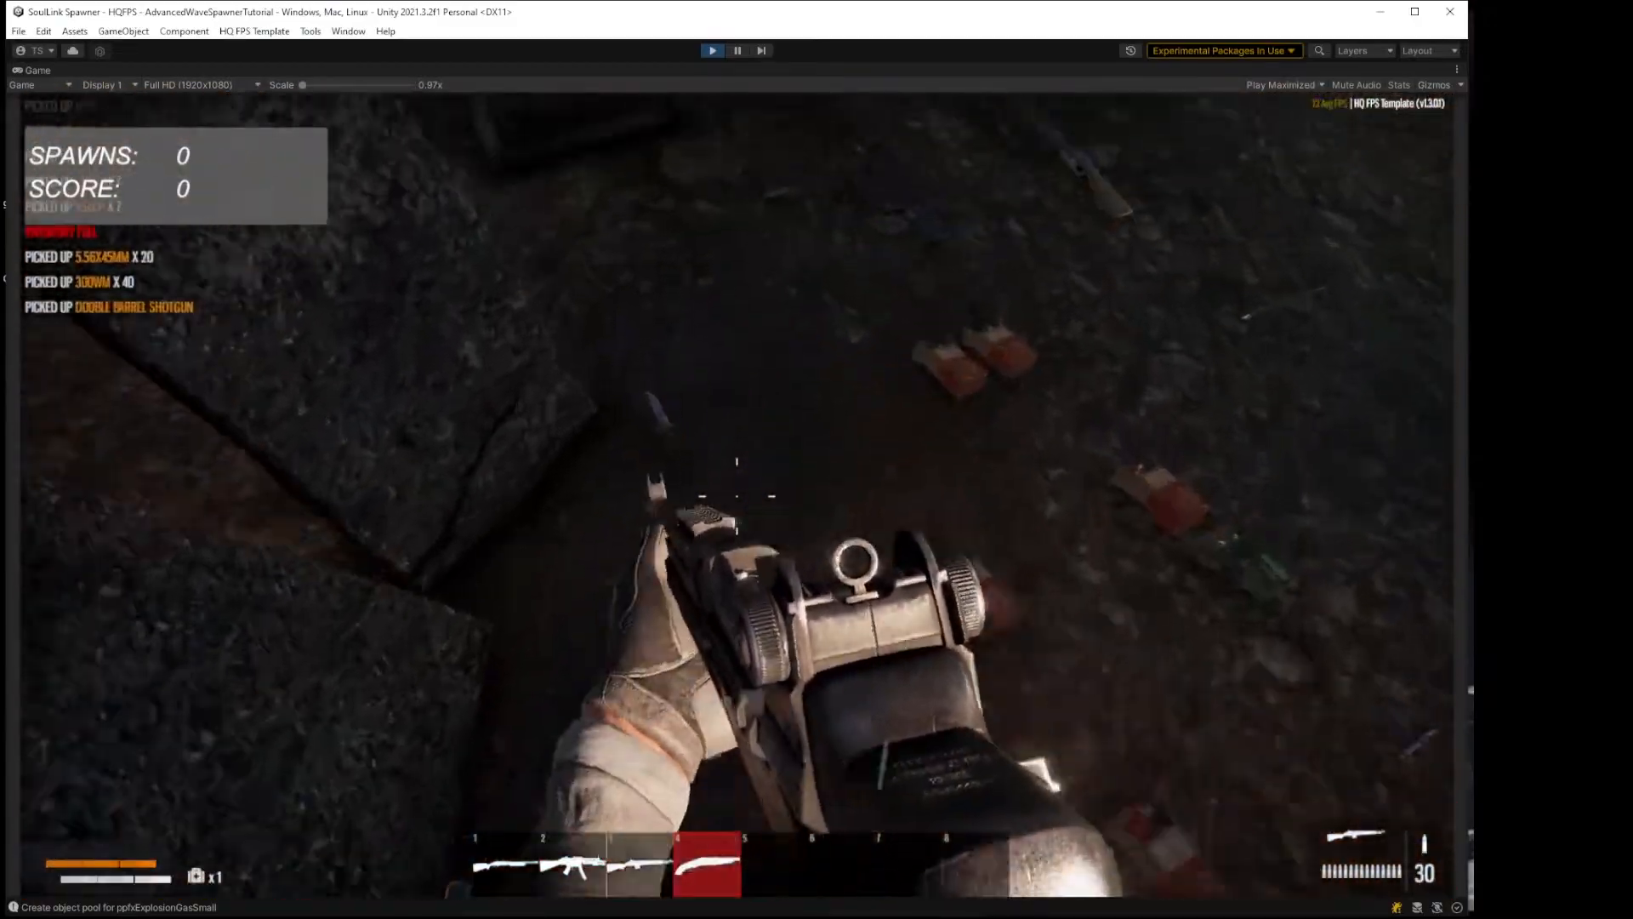
key(w)
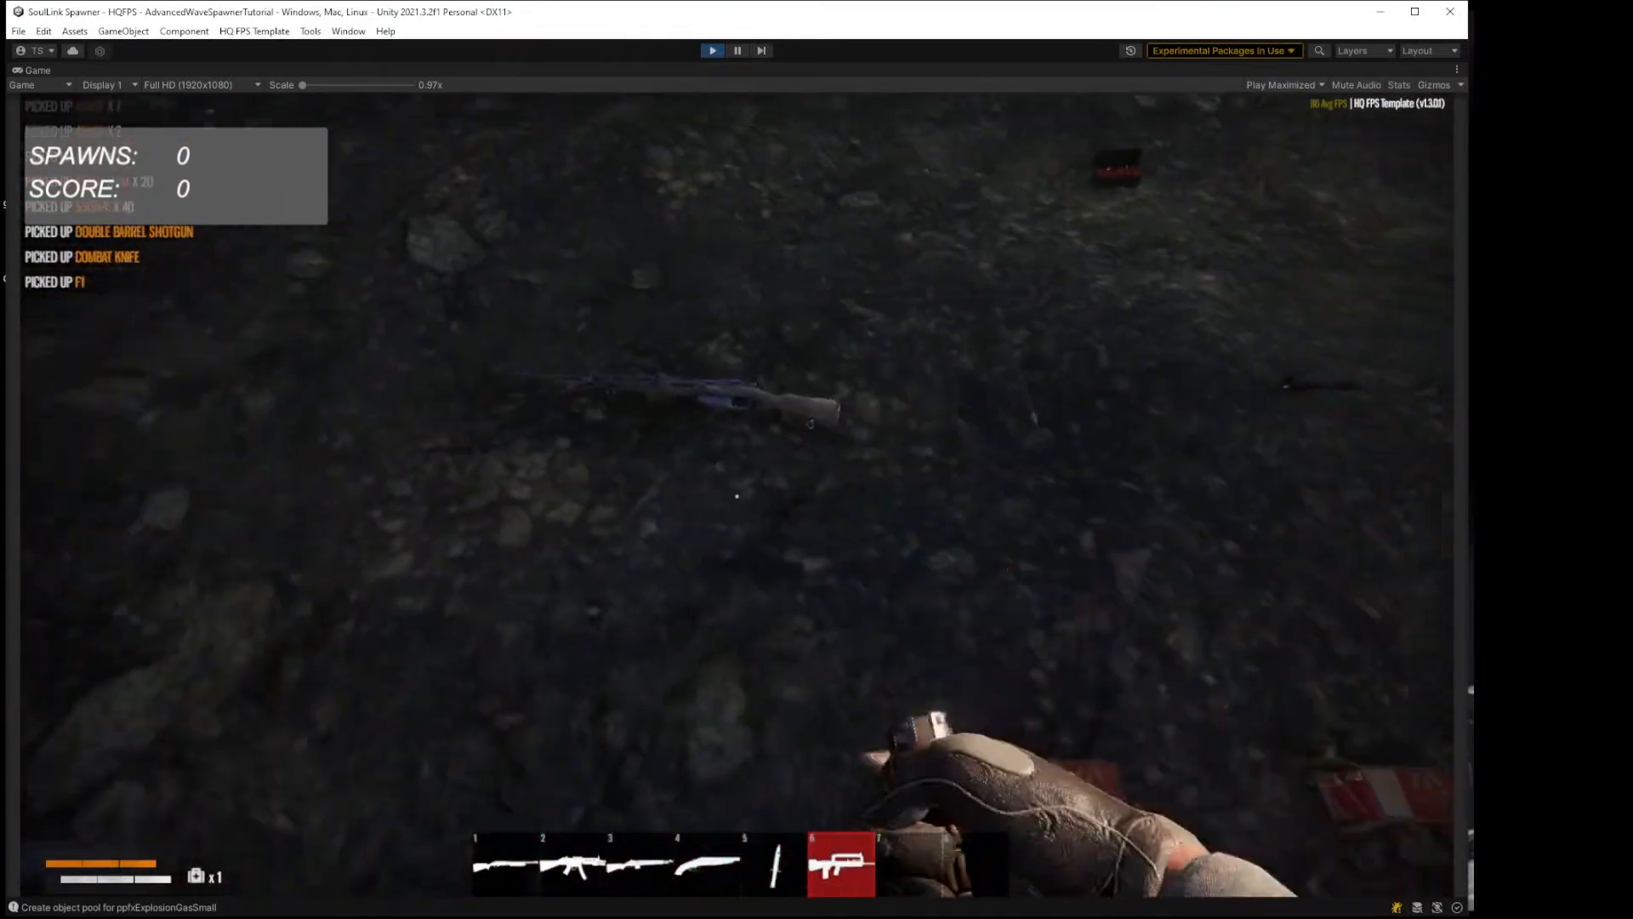
key(e)
key(e)
key(e)
key(e)
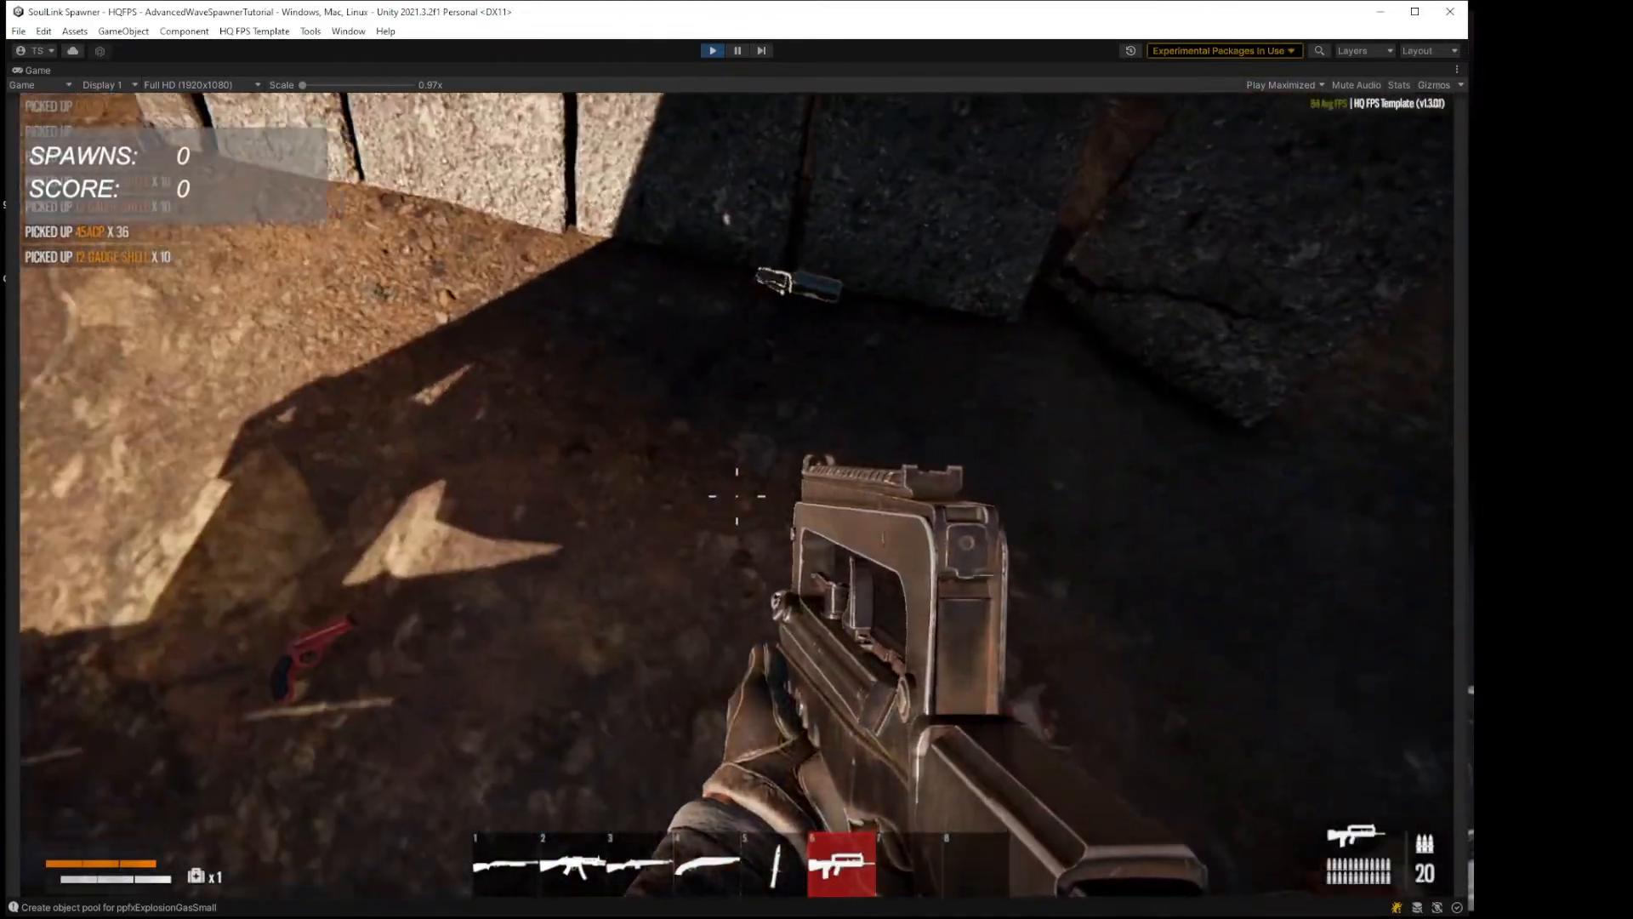
key(w)
key(w)
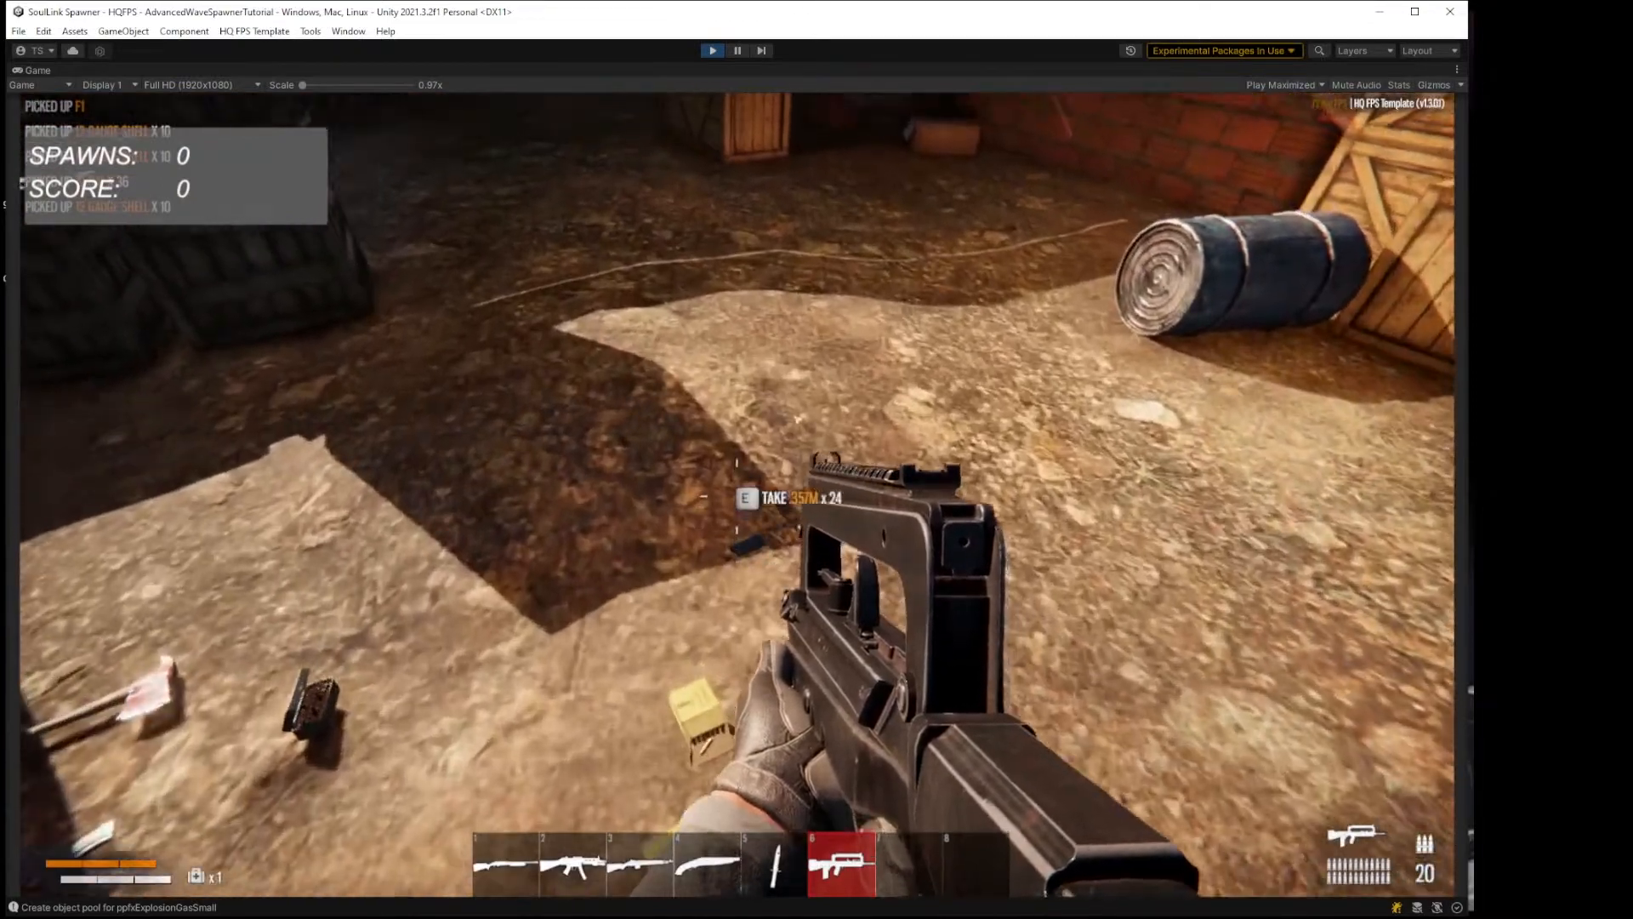
Step: Equip the M1A rifle and advance through the container yard to test the wave 1 zombie trigger
scroll(737, 495, down, 5)
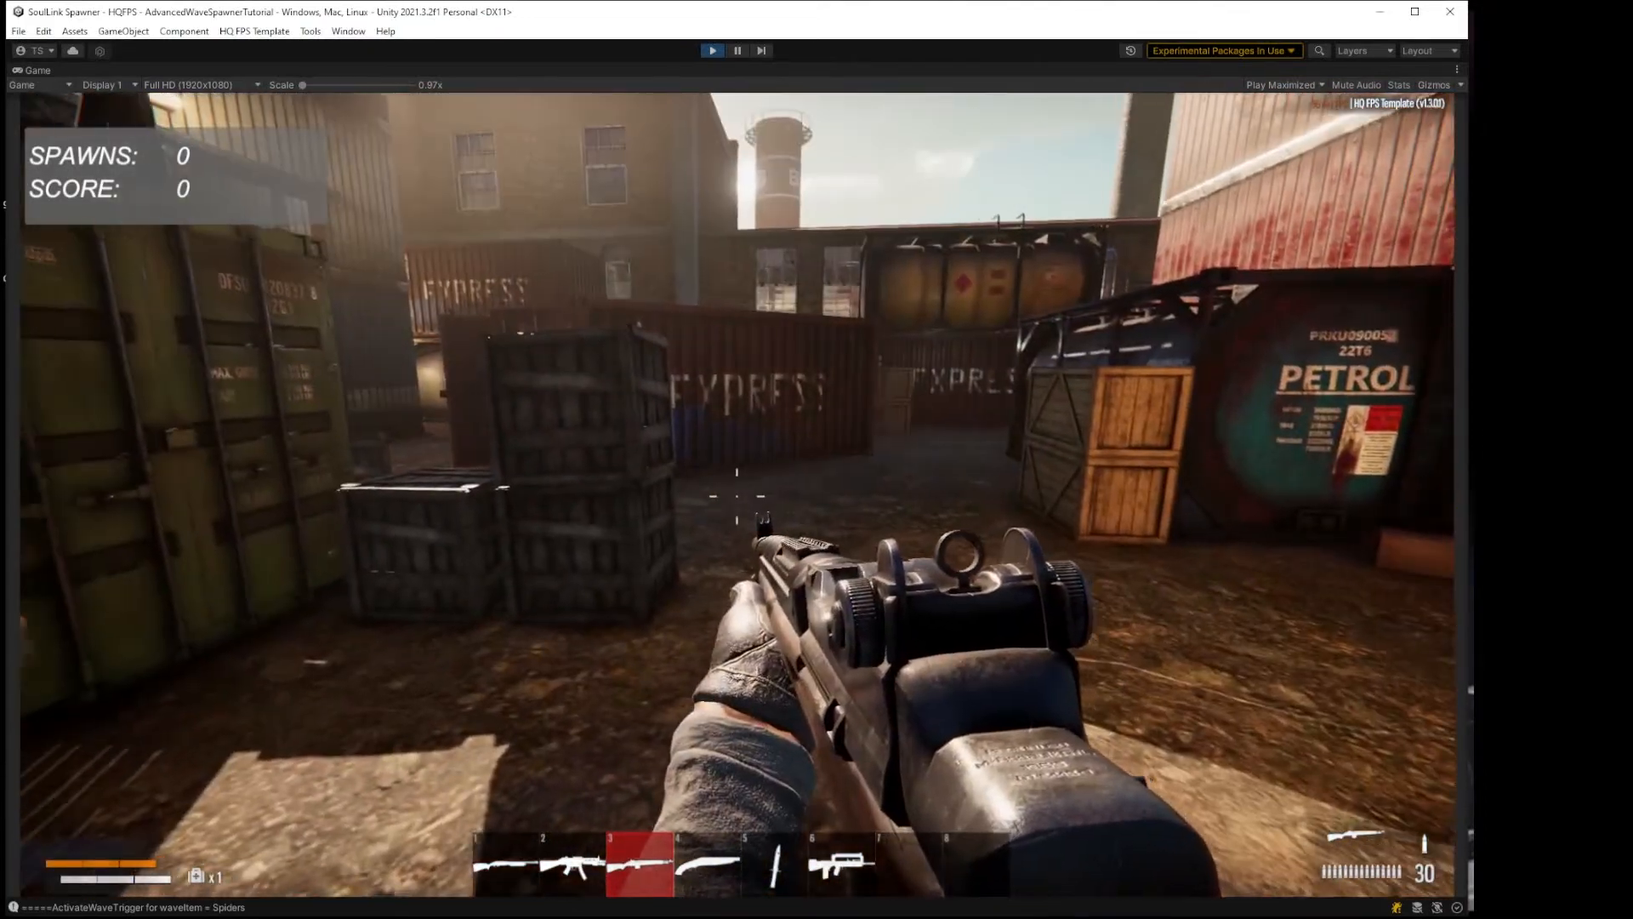
key(w)
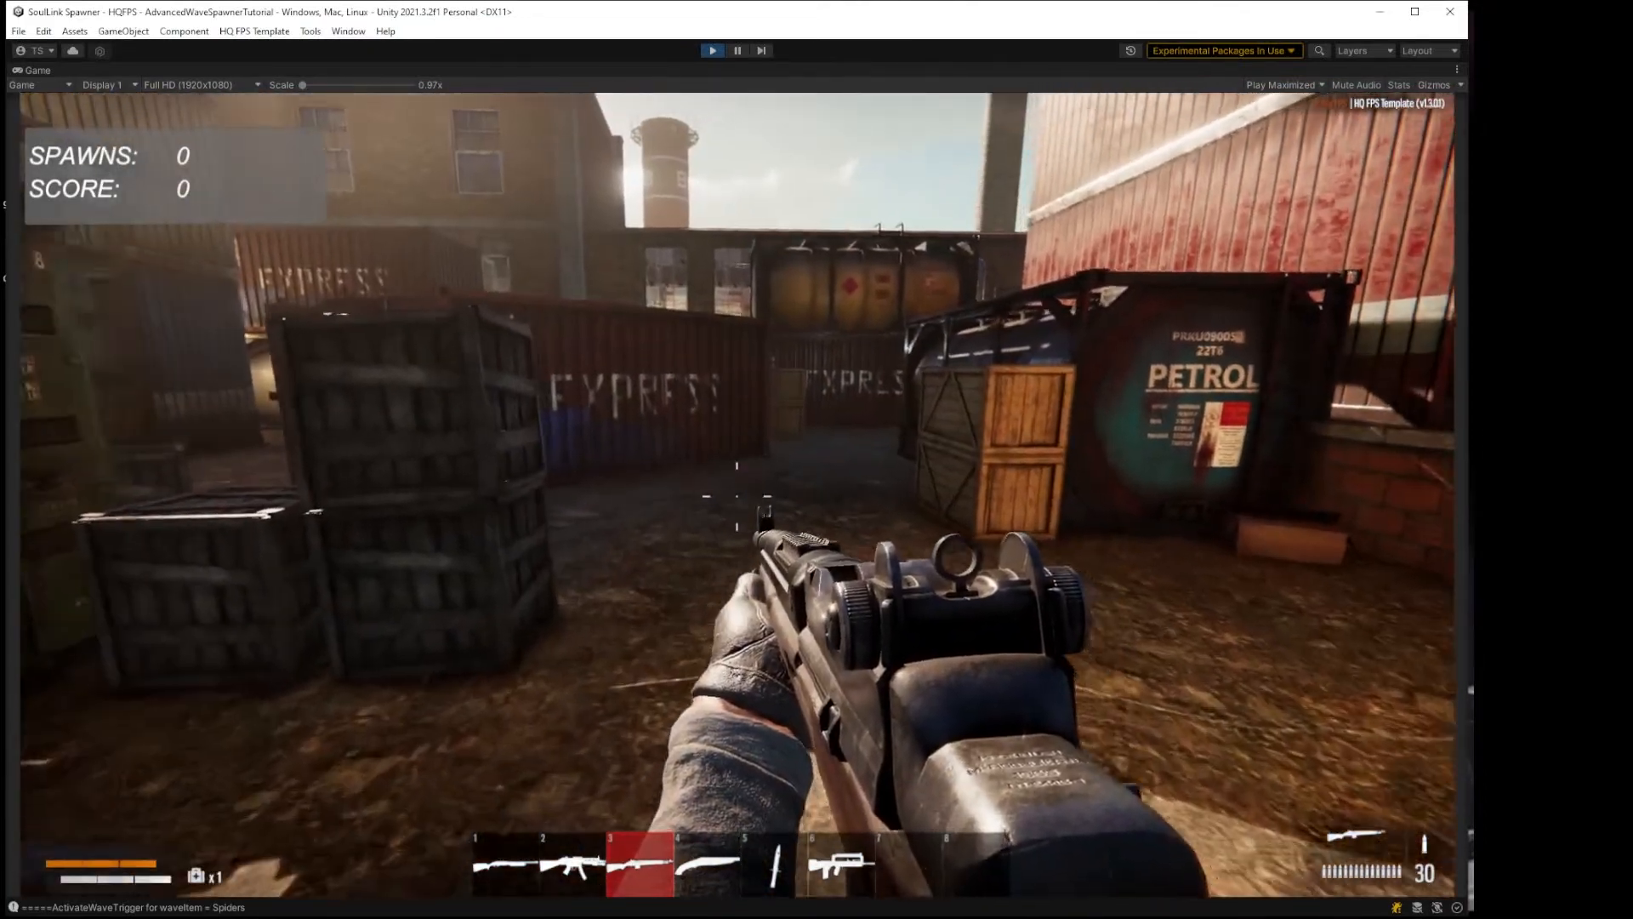
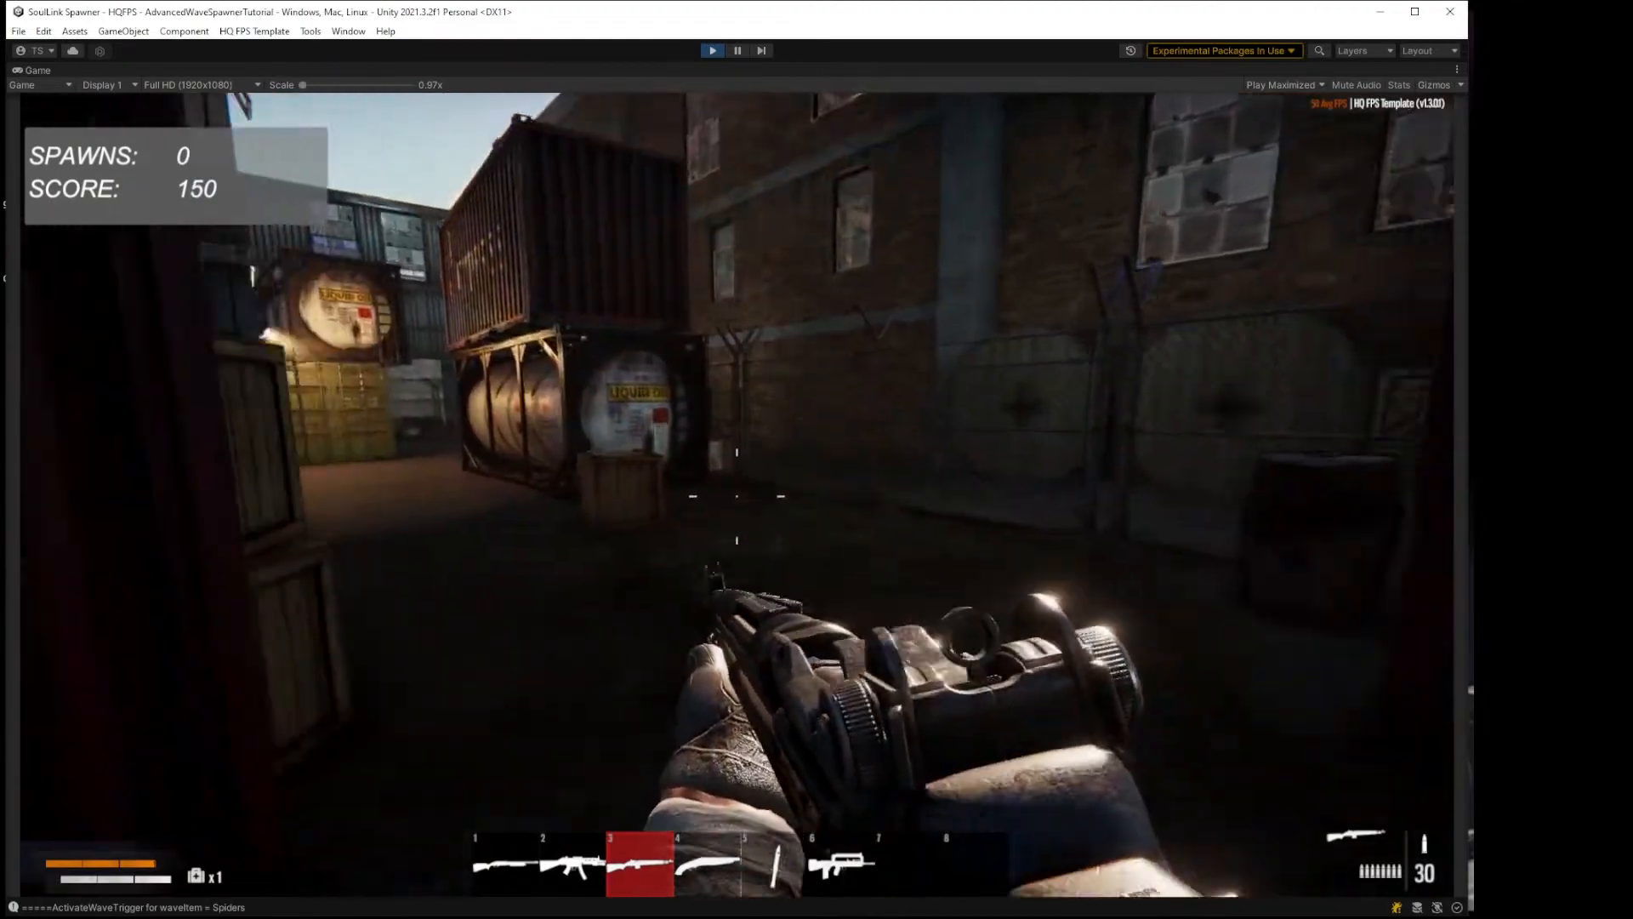
key(w)
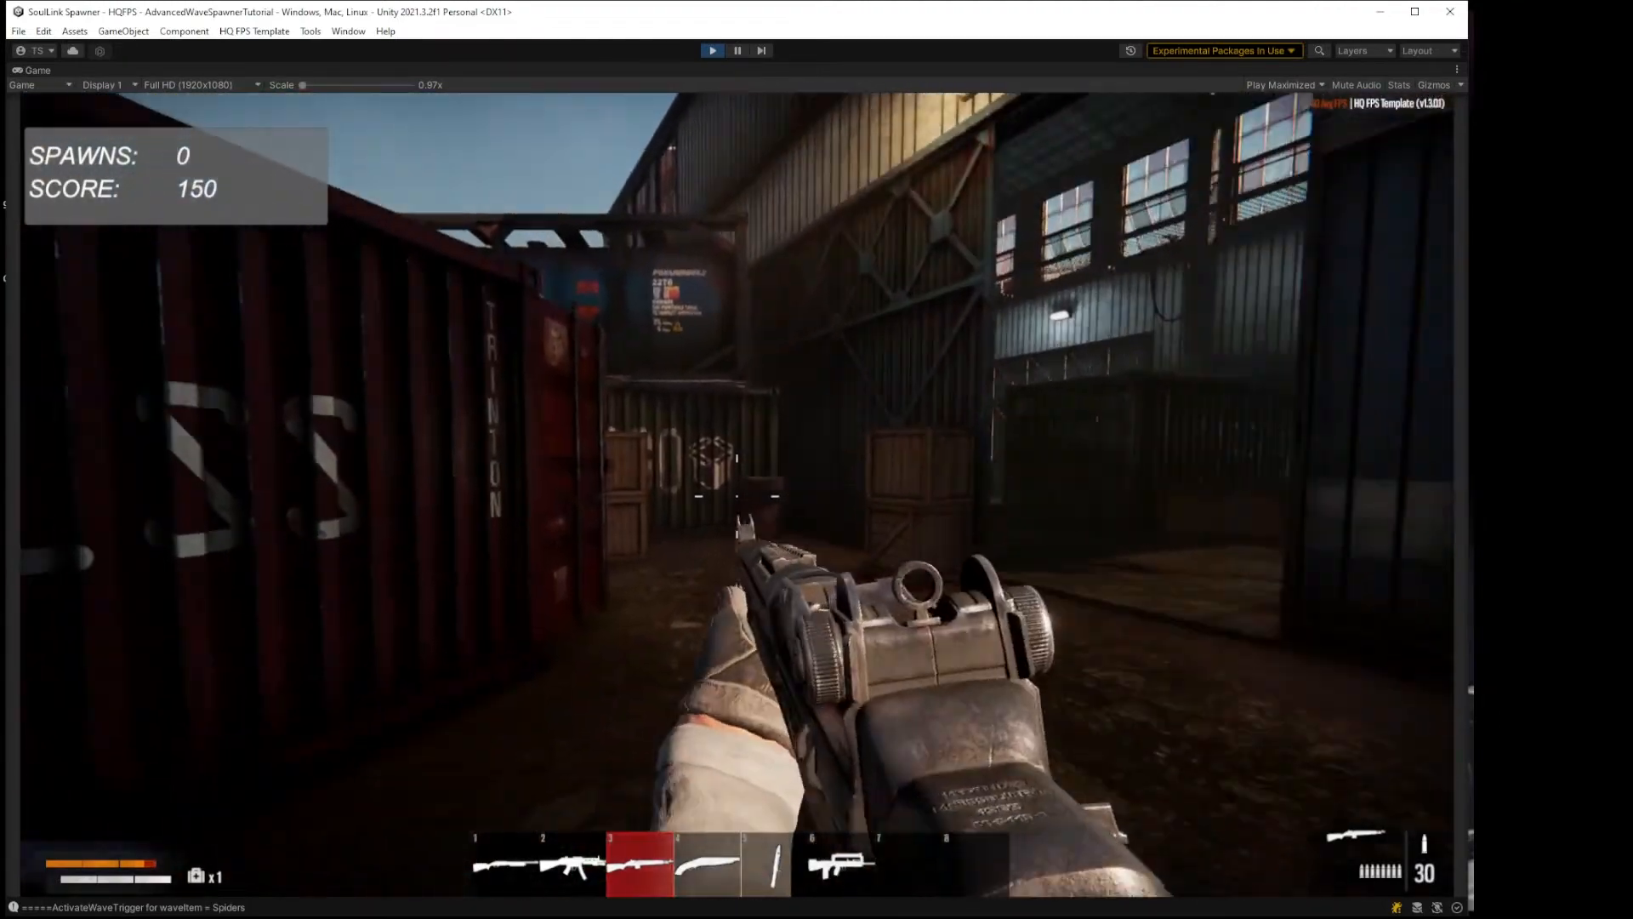
key(w)
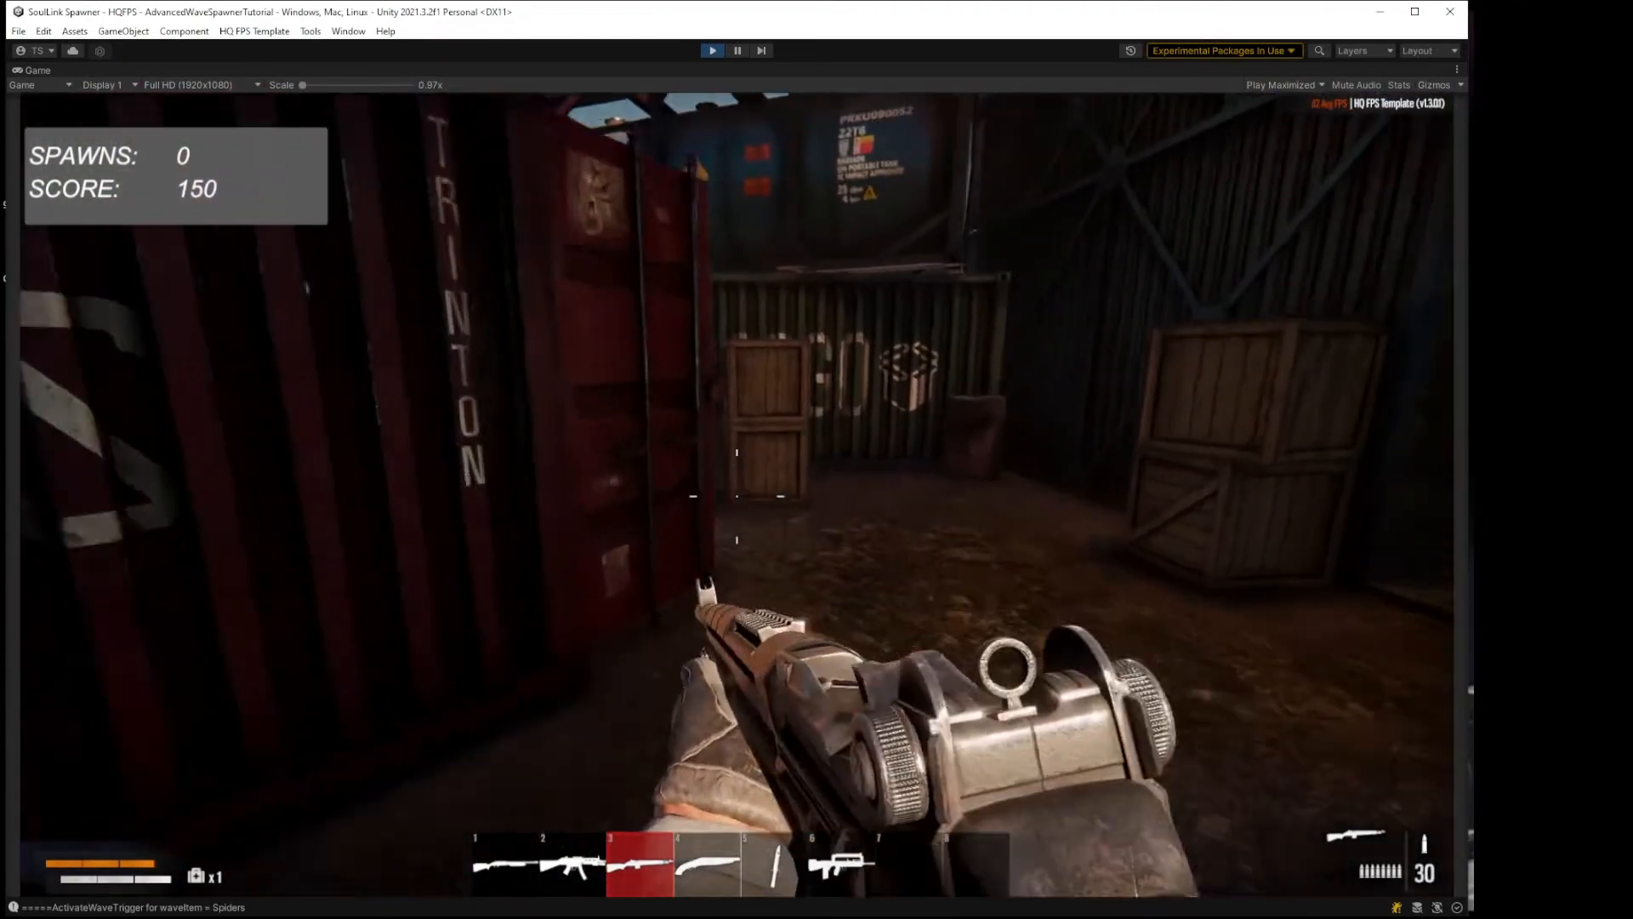
Step: Run back across the yard and enter the red building to test the giant spider trigger
key(shift+w)
key(w)
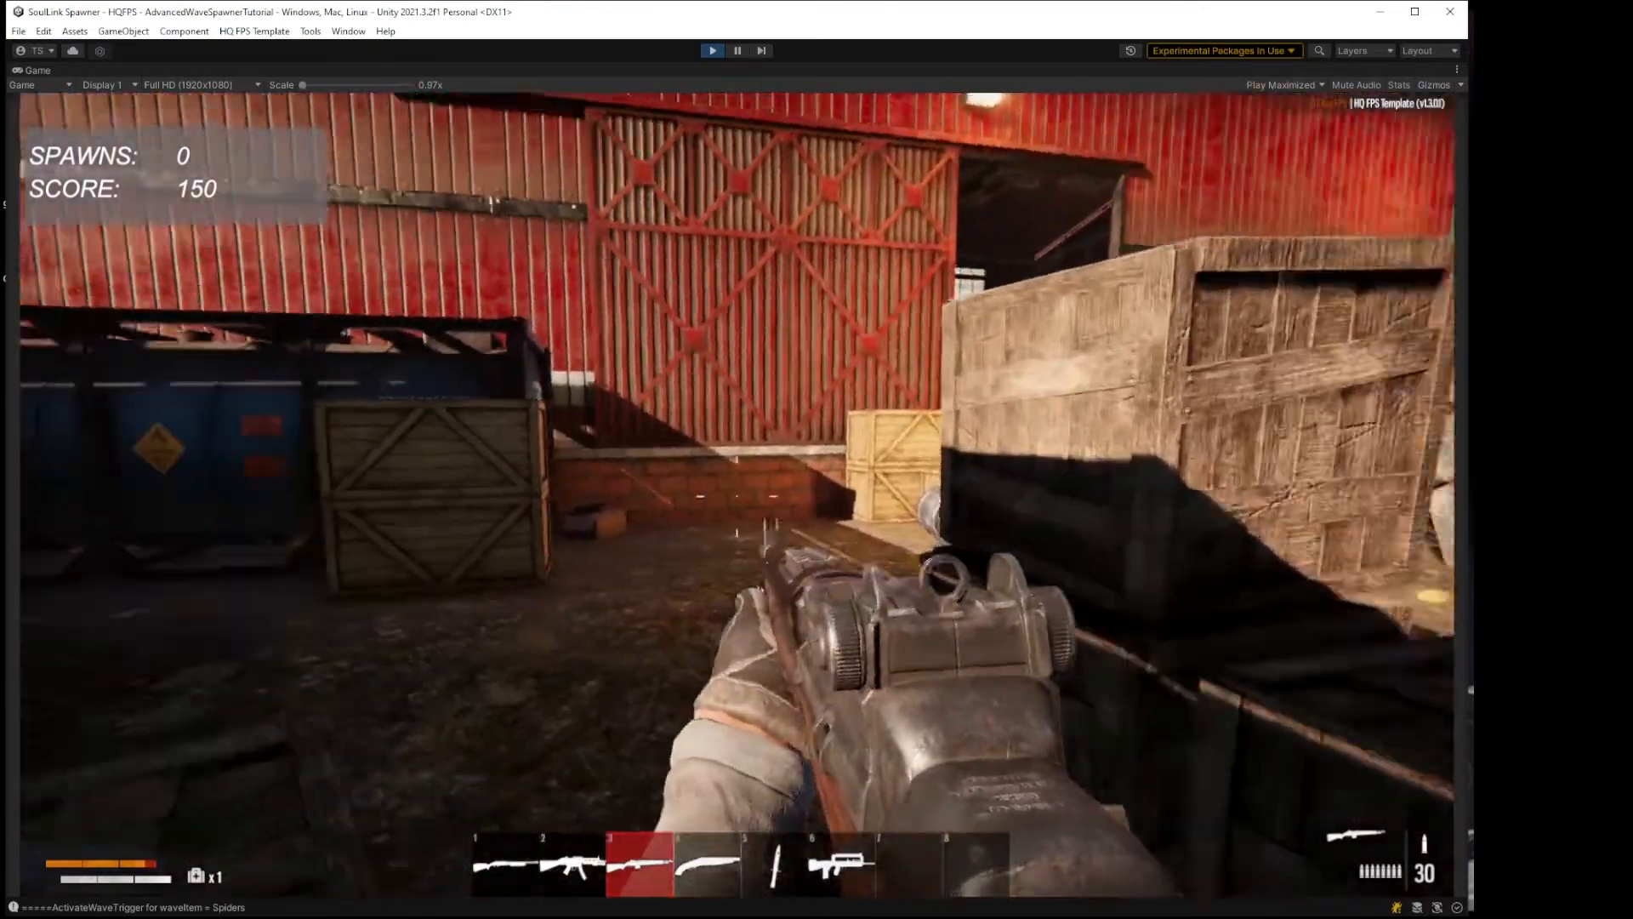
key(w)
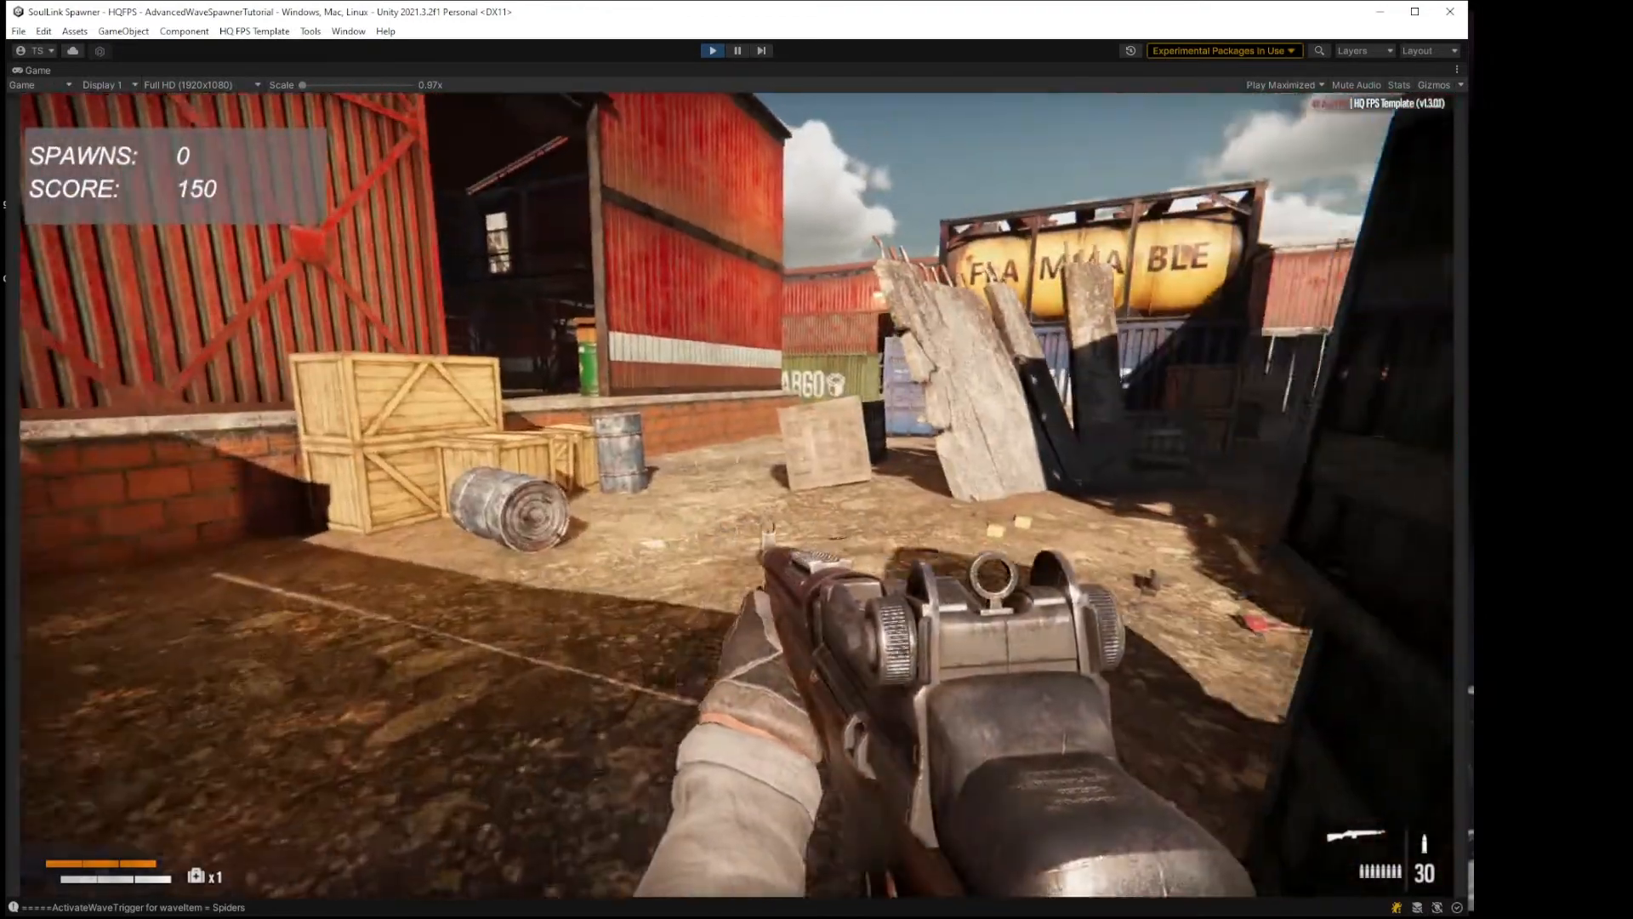
key(shift+w)
key(w)
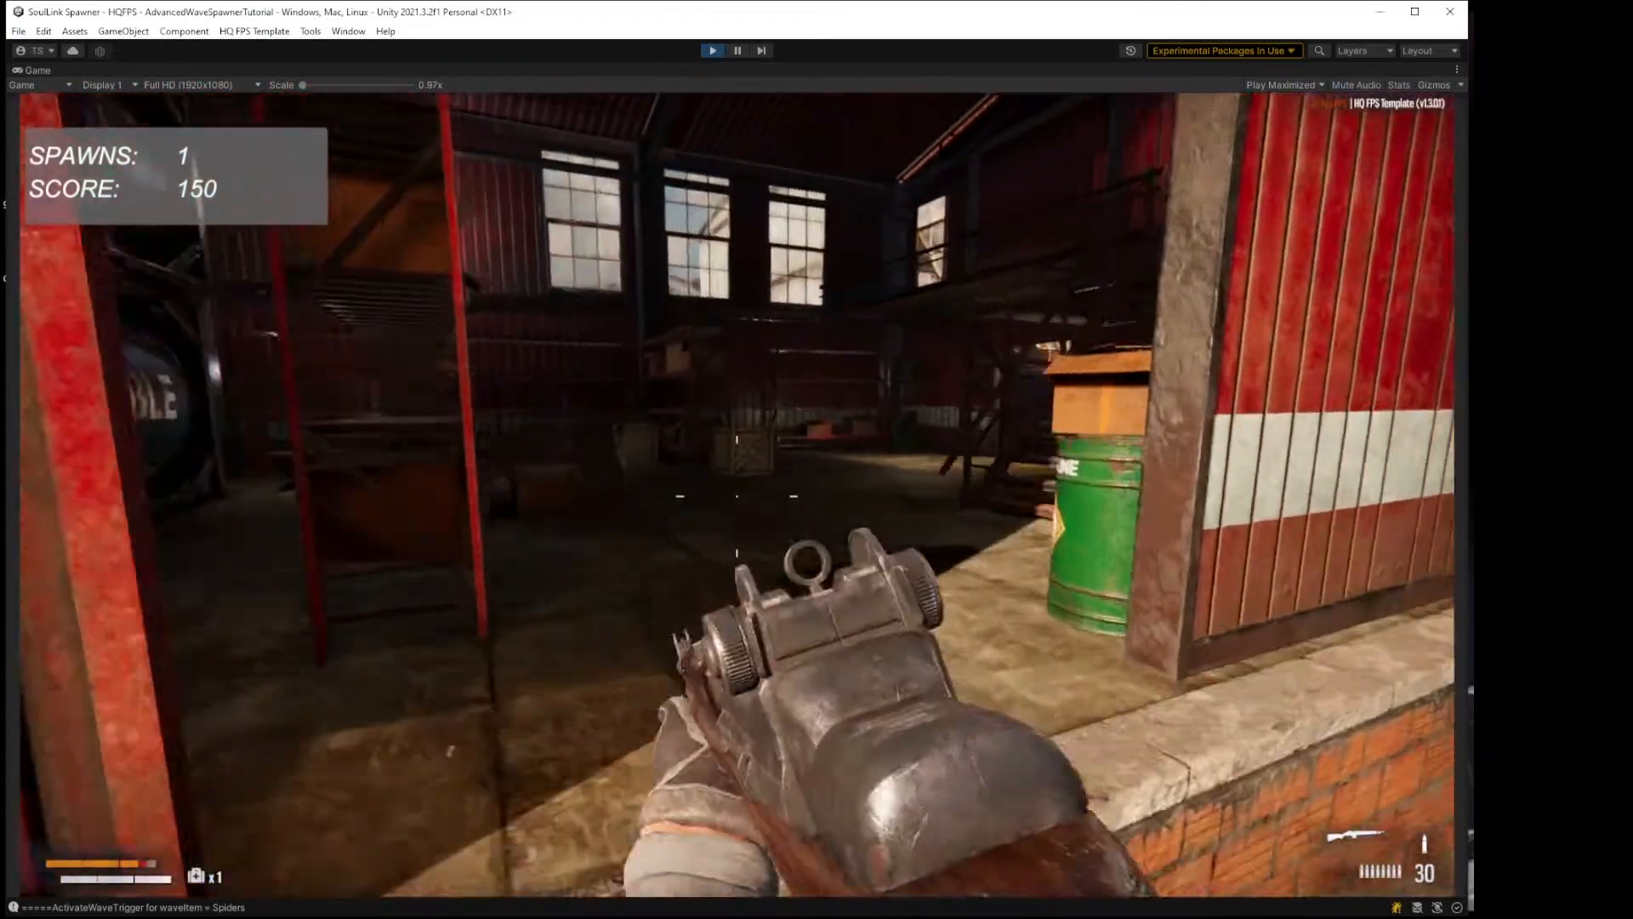
key(w)
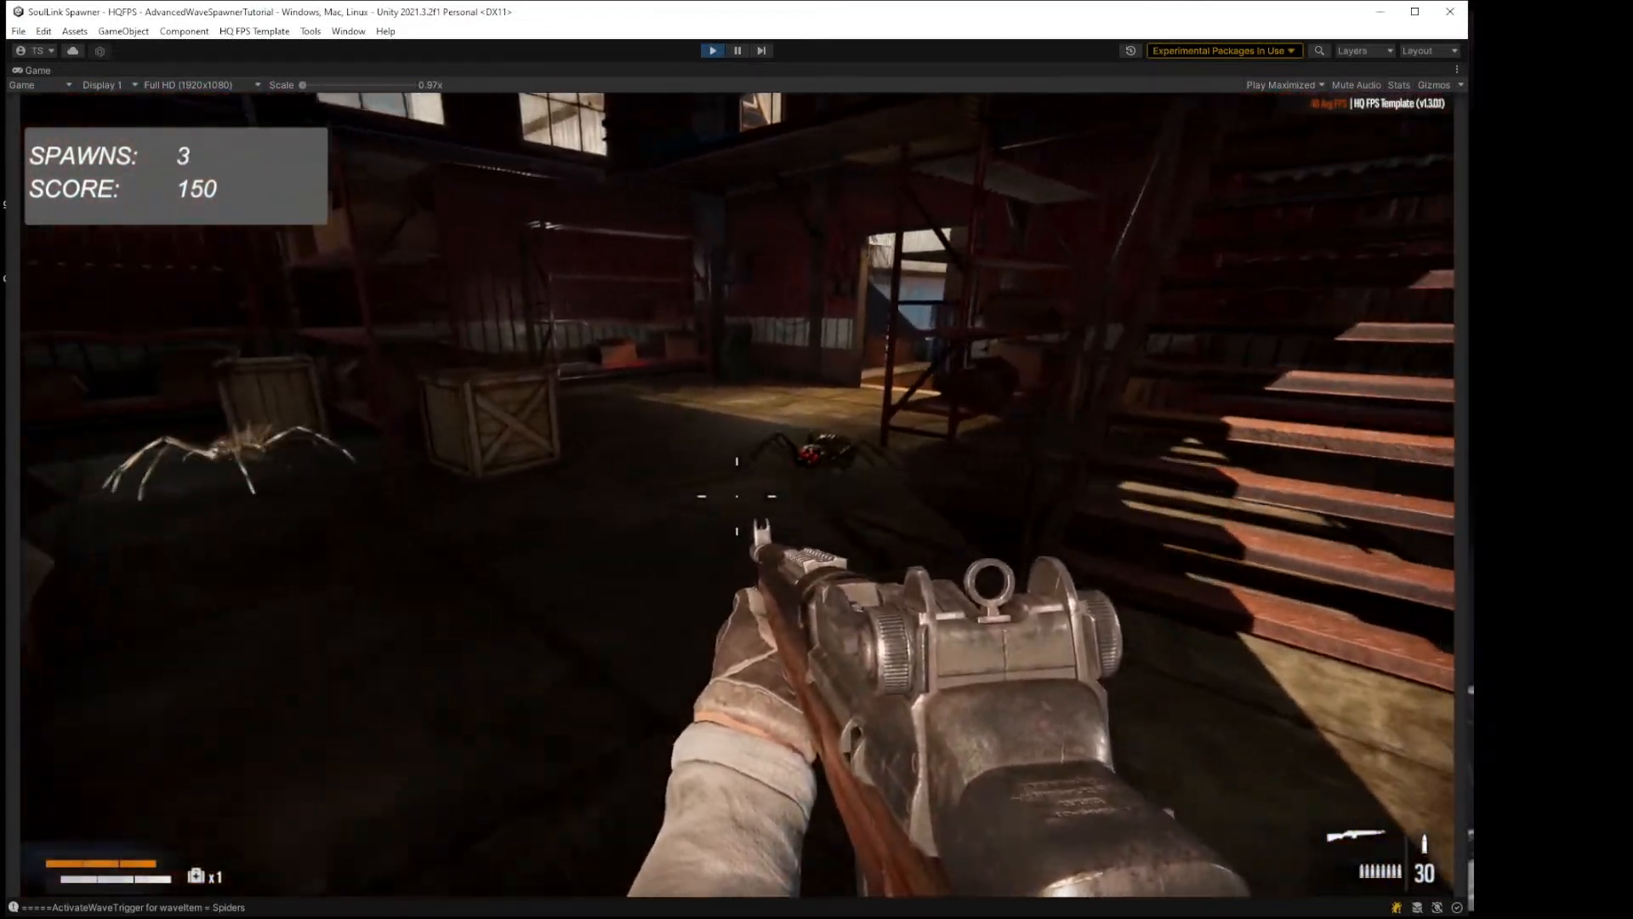
Step: Shoot all the giant spiders spawned inside the red building to complete wave 1
click(736, 496)
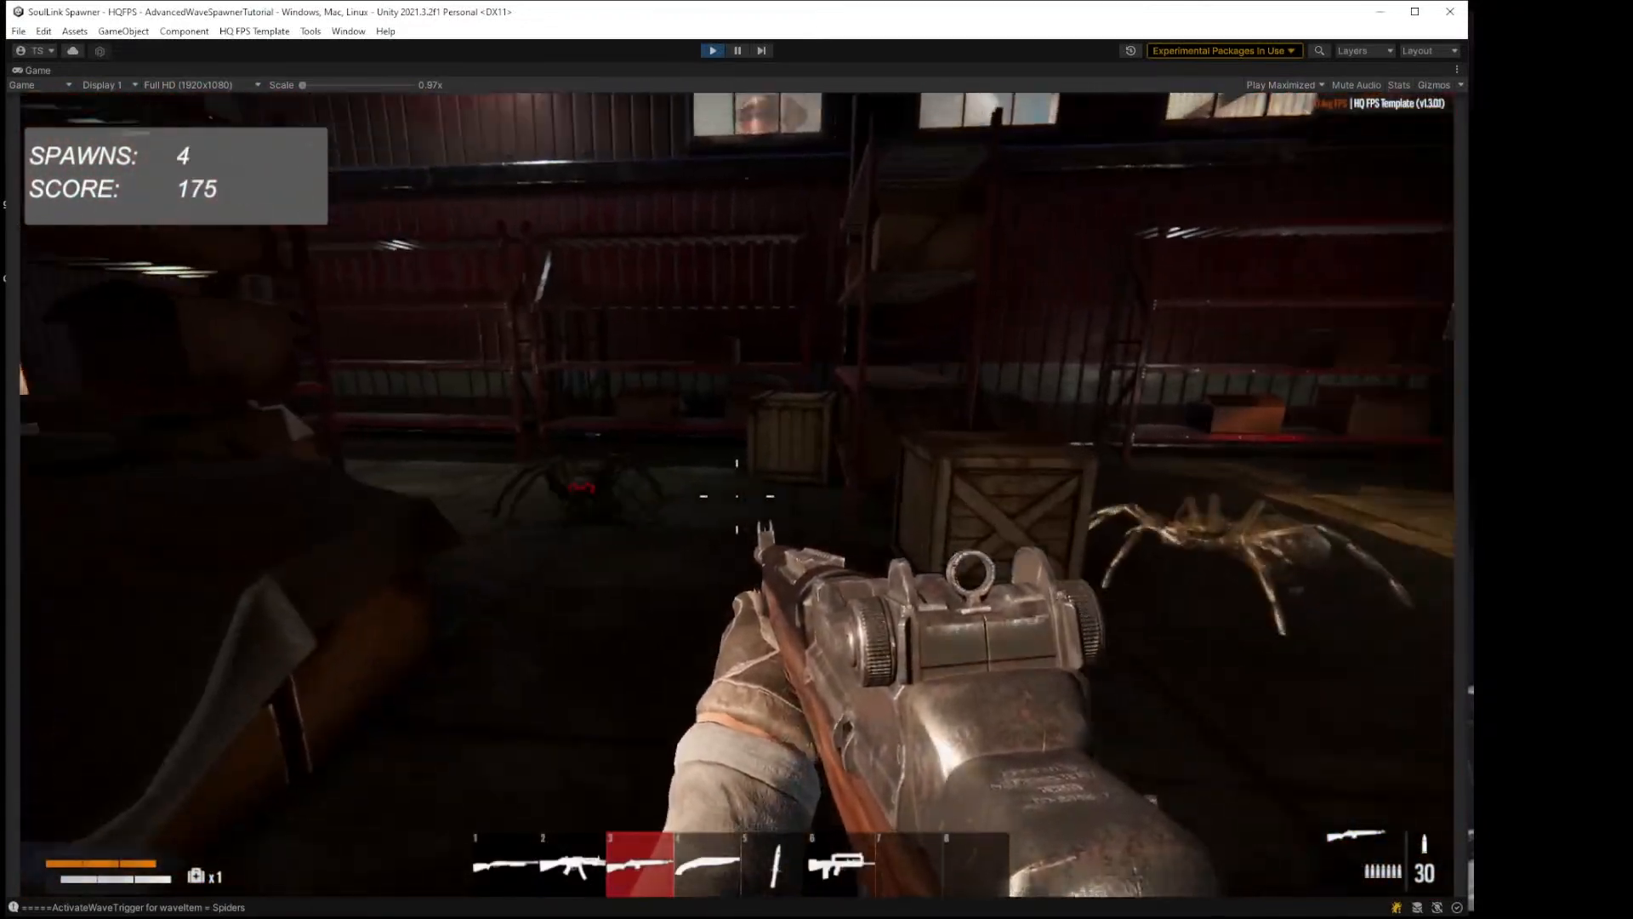
click(737, 496)
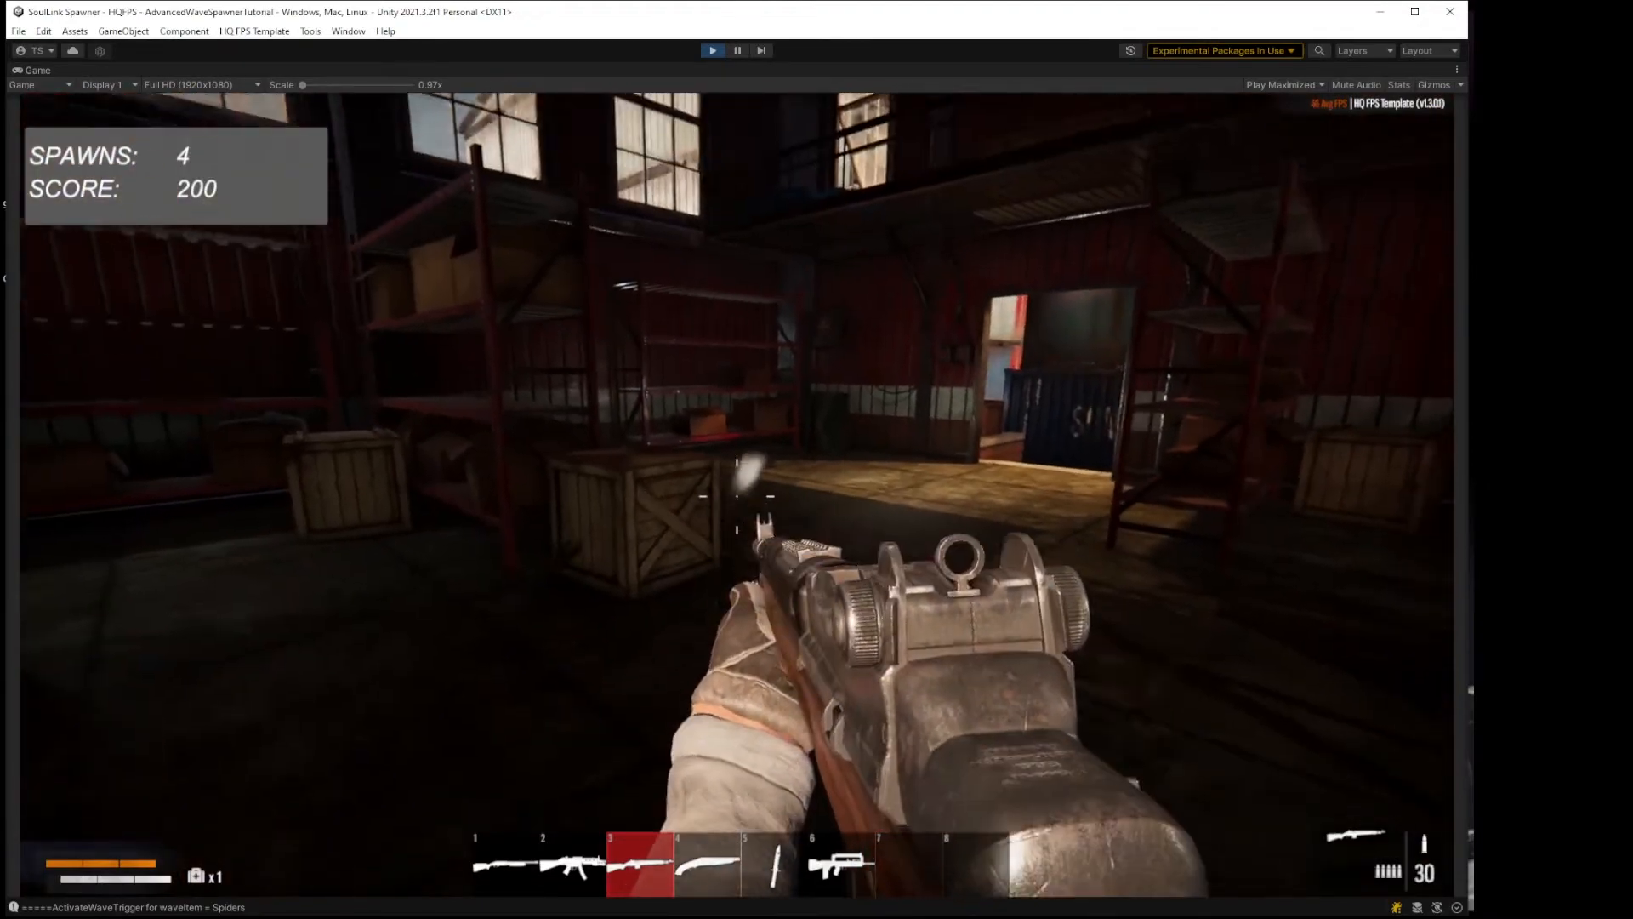
click(736, 496)
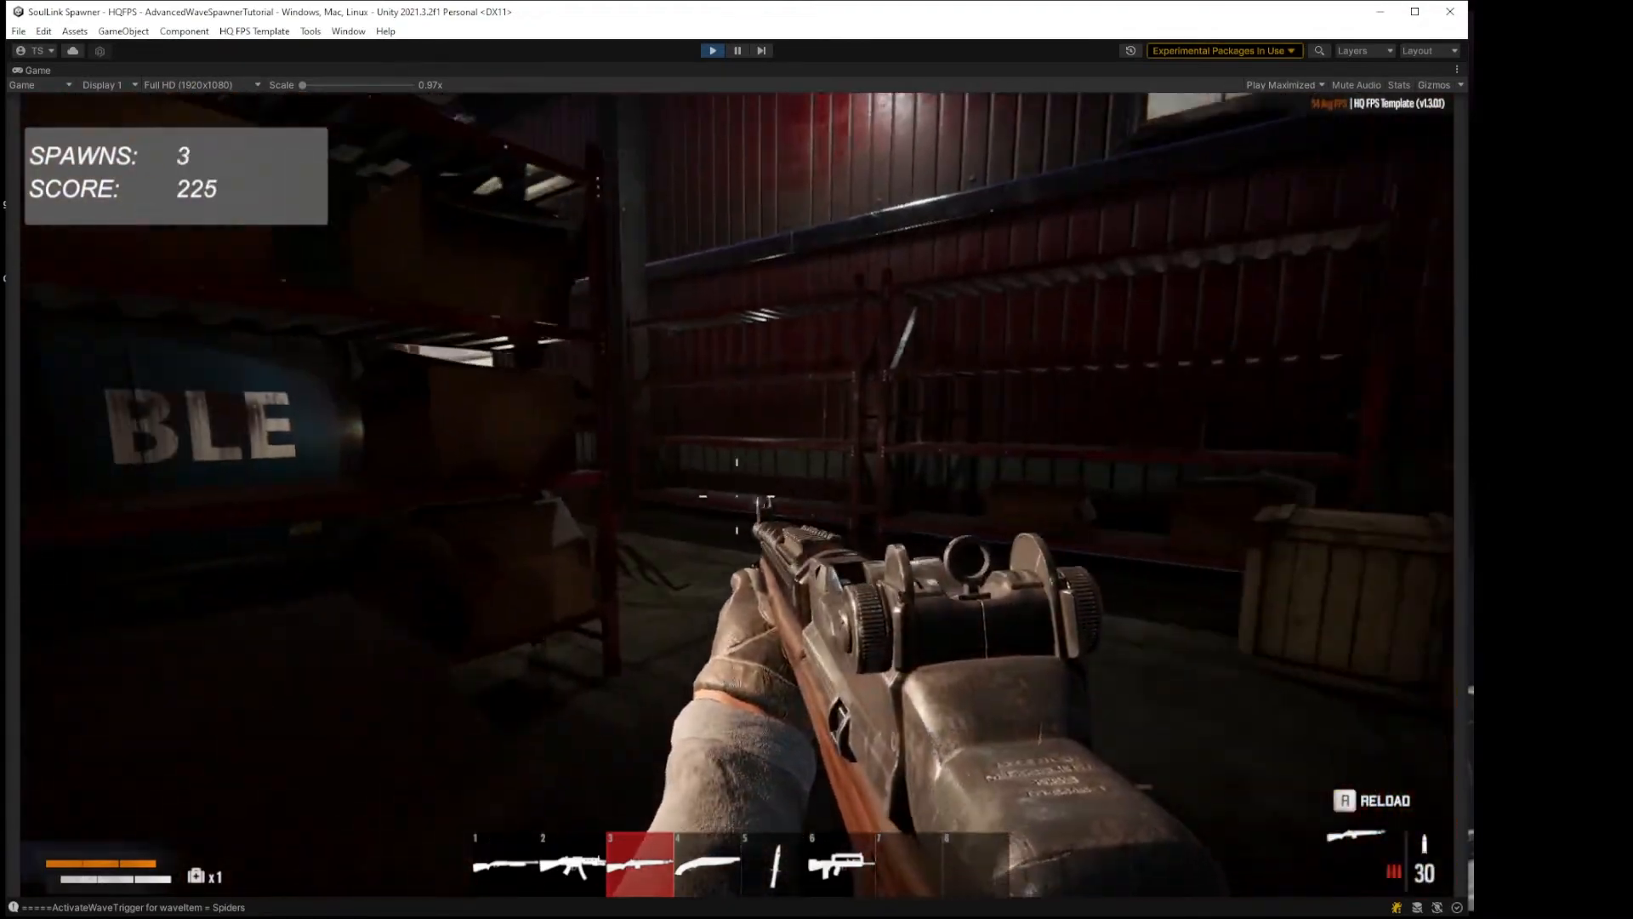
click(737, 496)
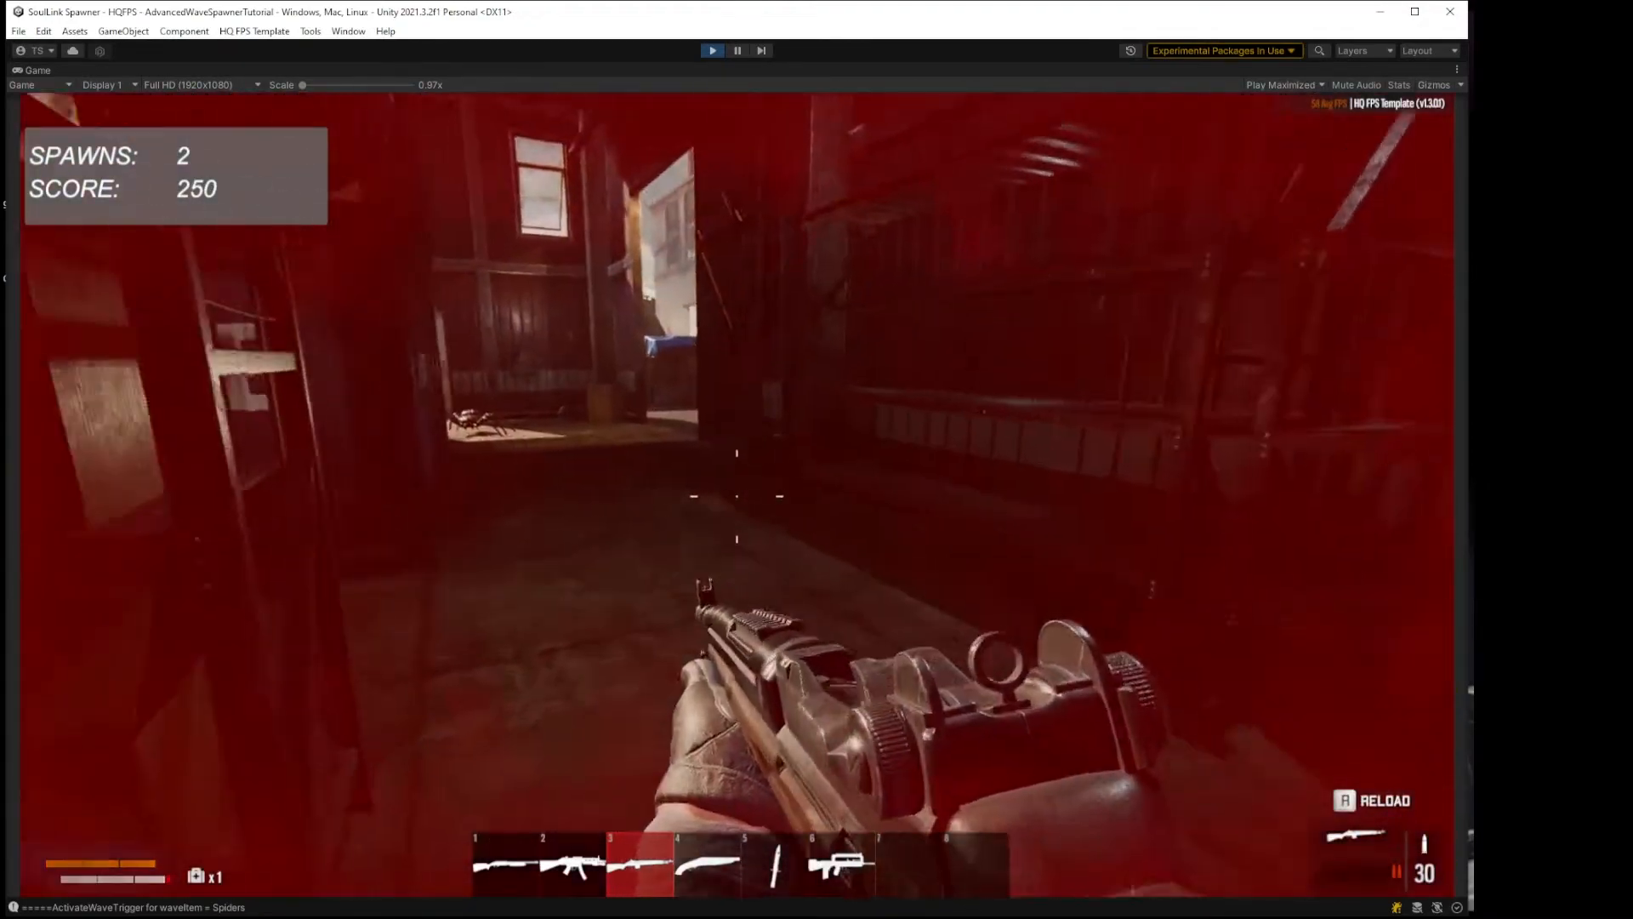
click(737, 496)
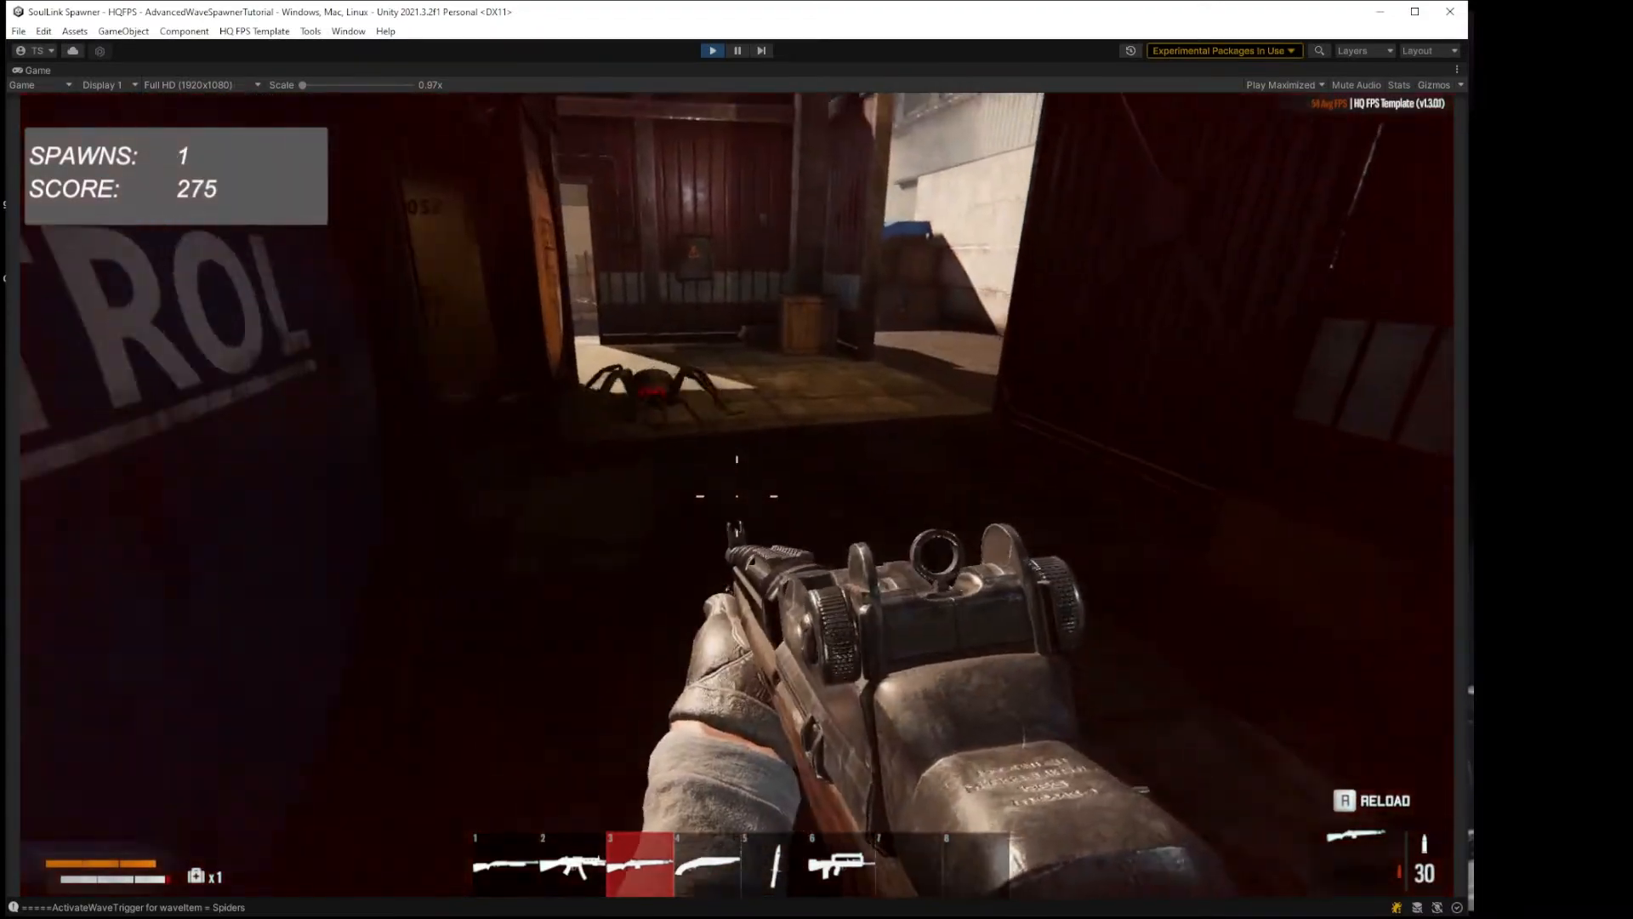
click(736, 496)
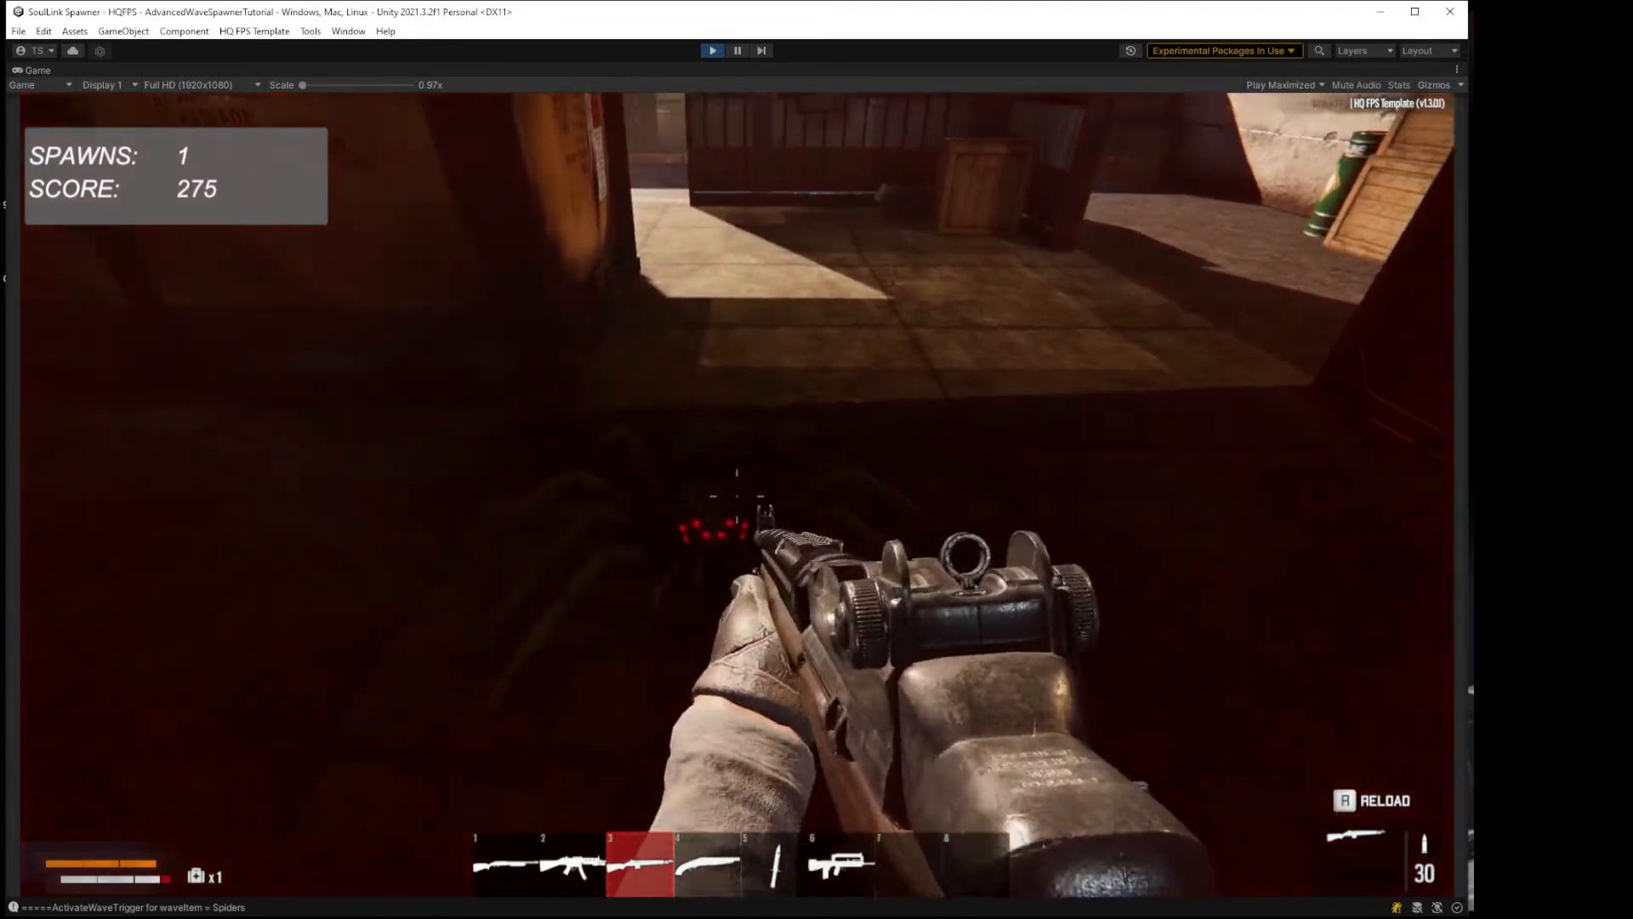
click(737, 496)
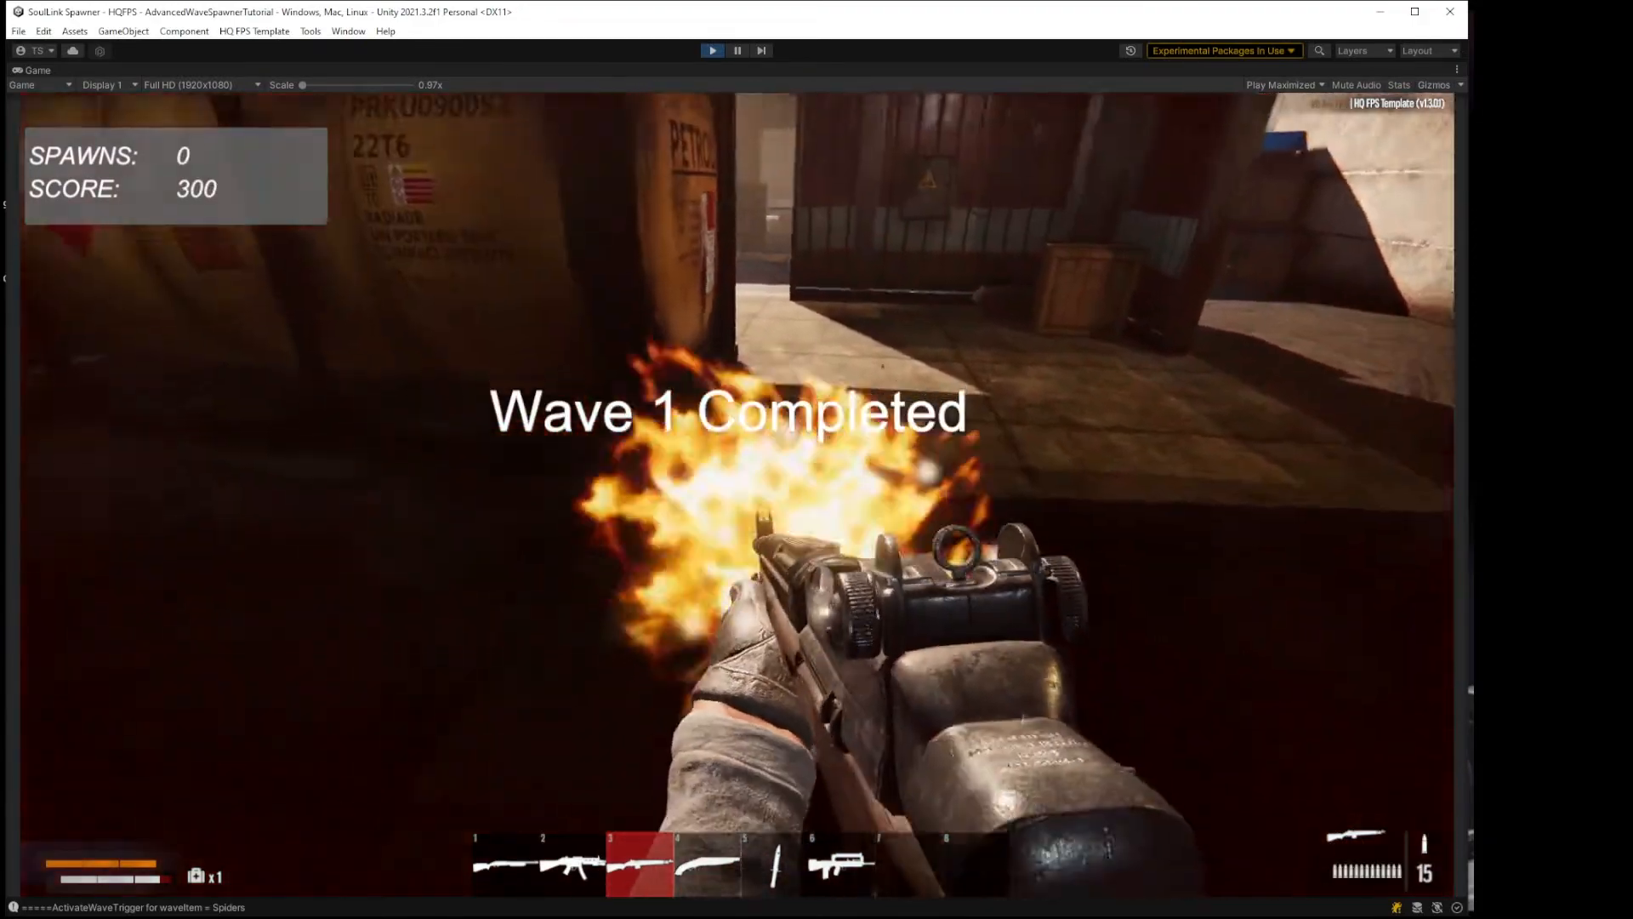
Step: Leave the red building for the start of wave 2 and return to its open entrance
key(w)
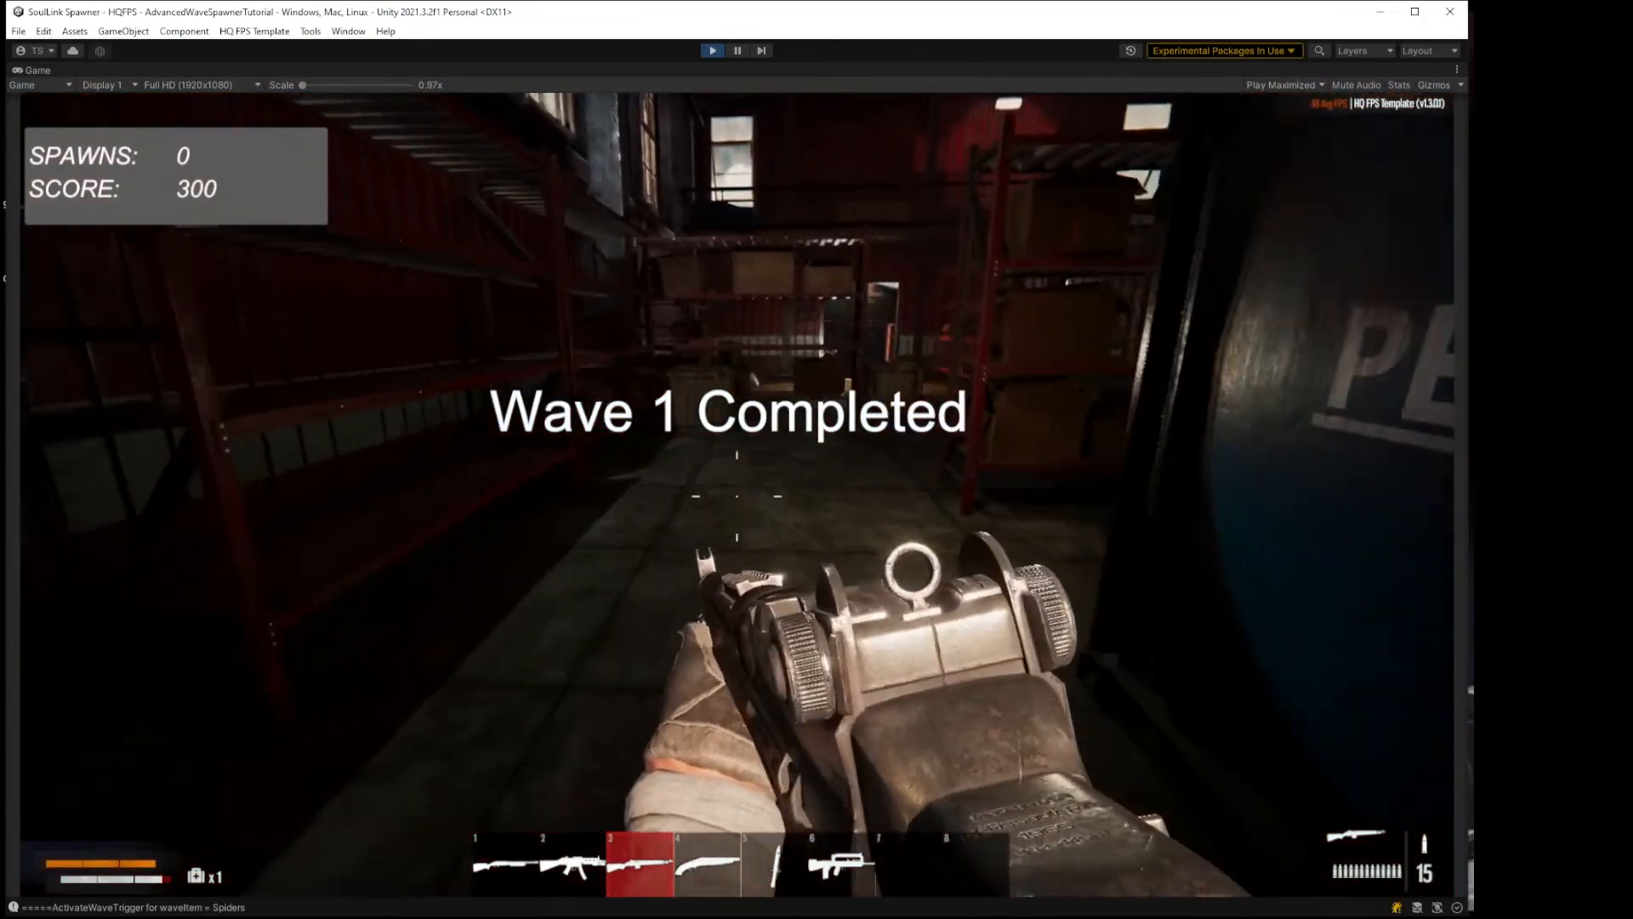
key(shift)
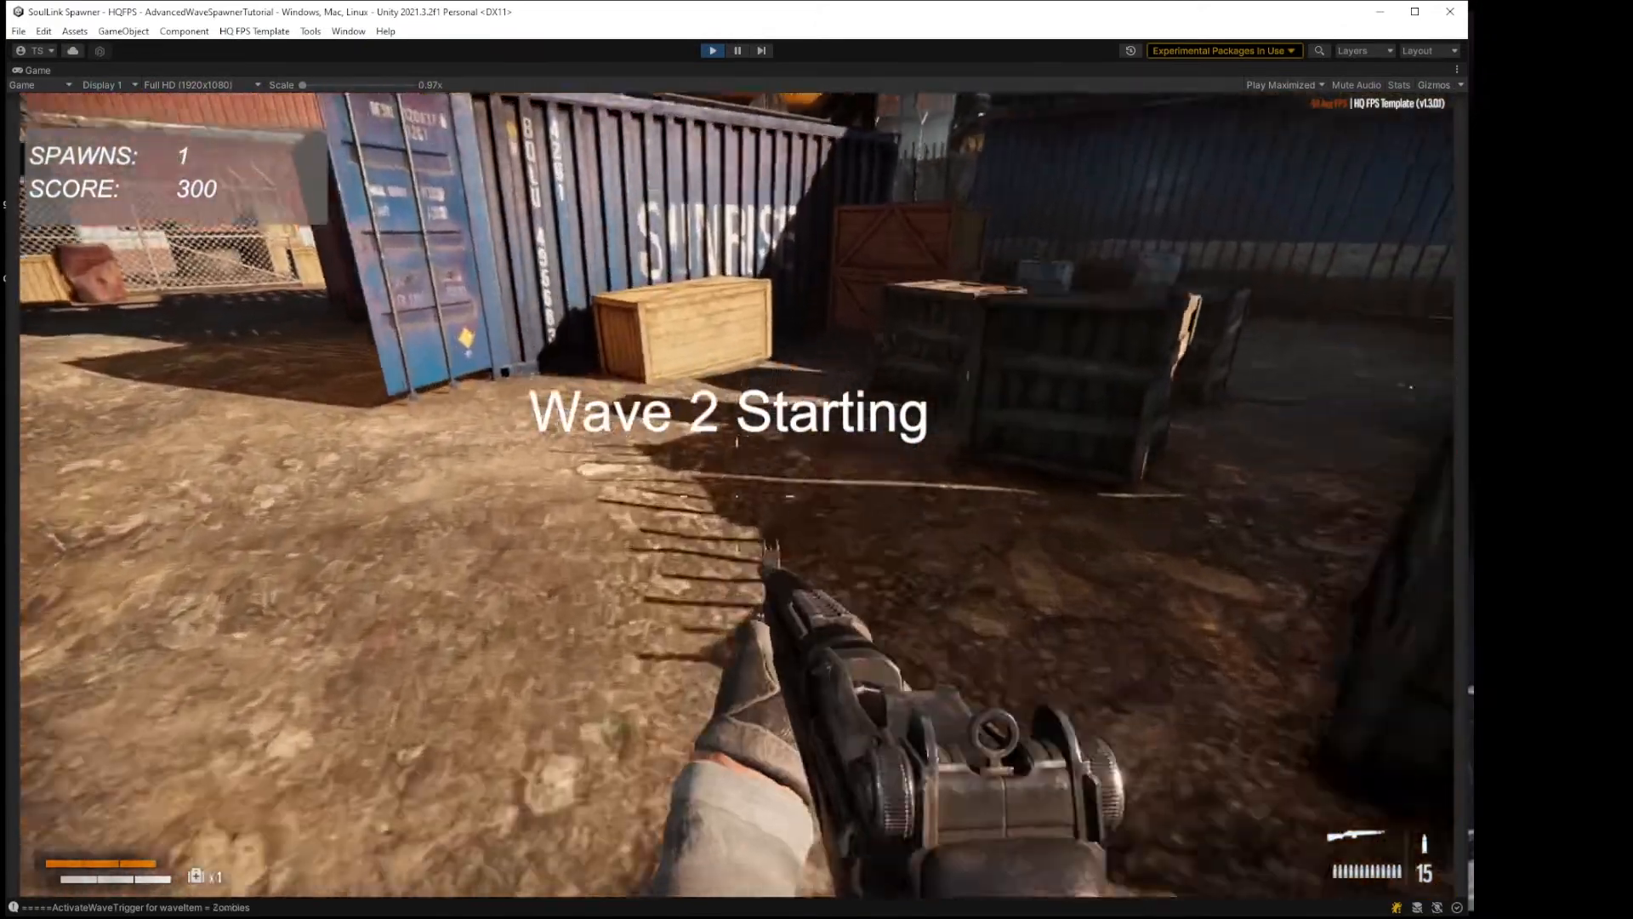
key(w)
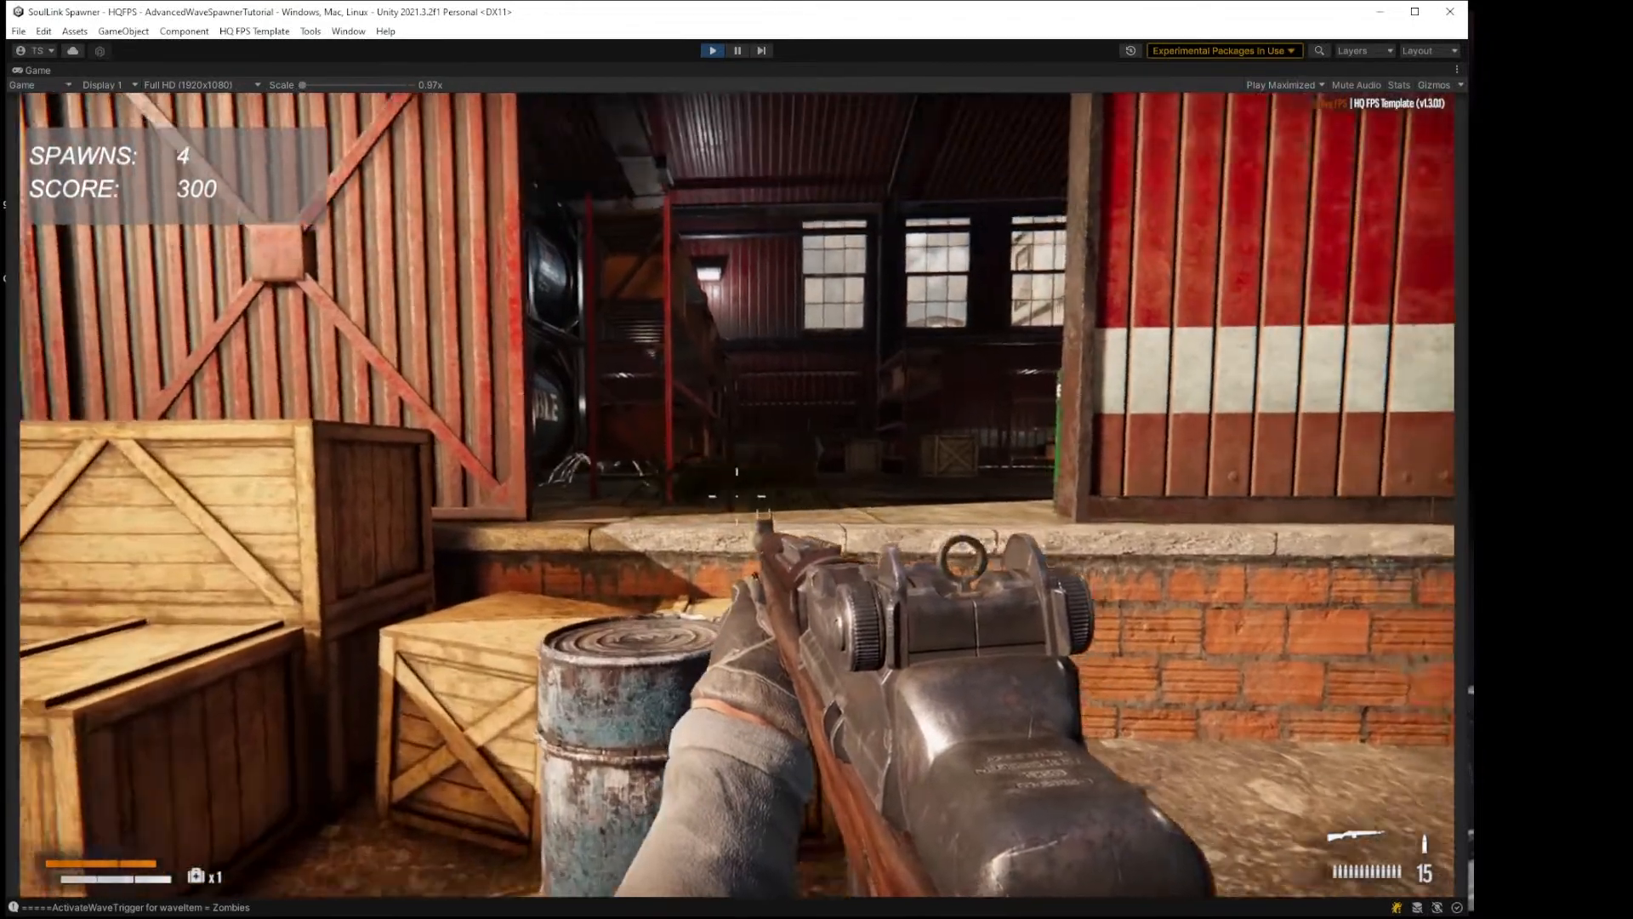
key(w)
Step: Eliminate the wave 2 giant spiders from the entrance and inside the red building
click(737, 496)
click(736, 496)
click(736, 496)
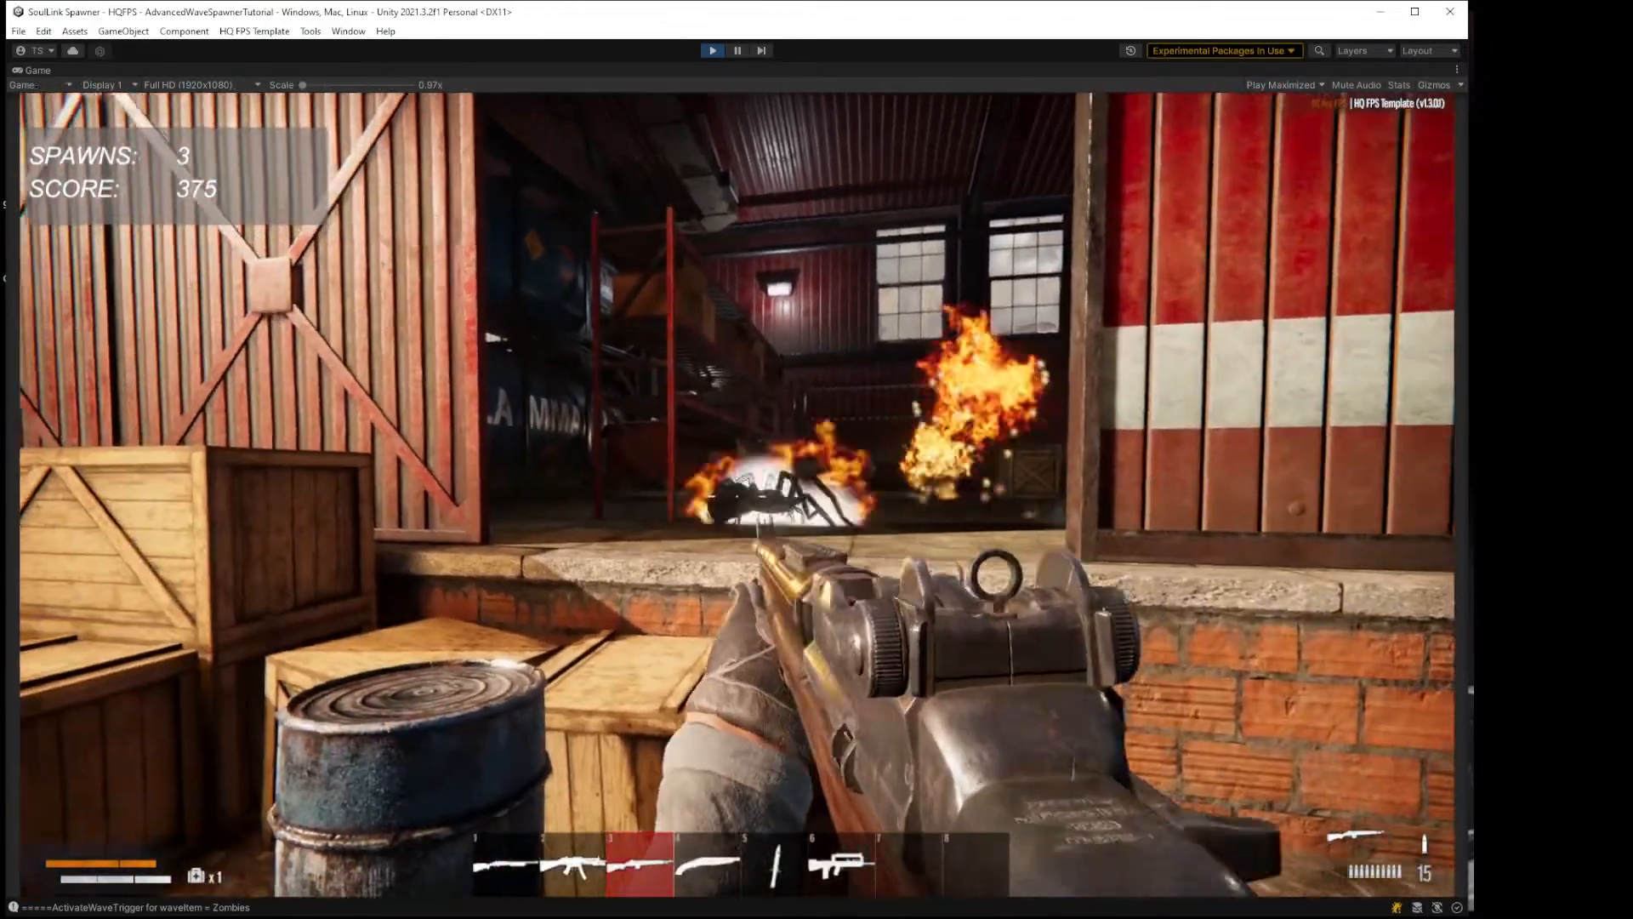
key(w)
key(space)
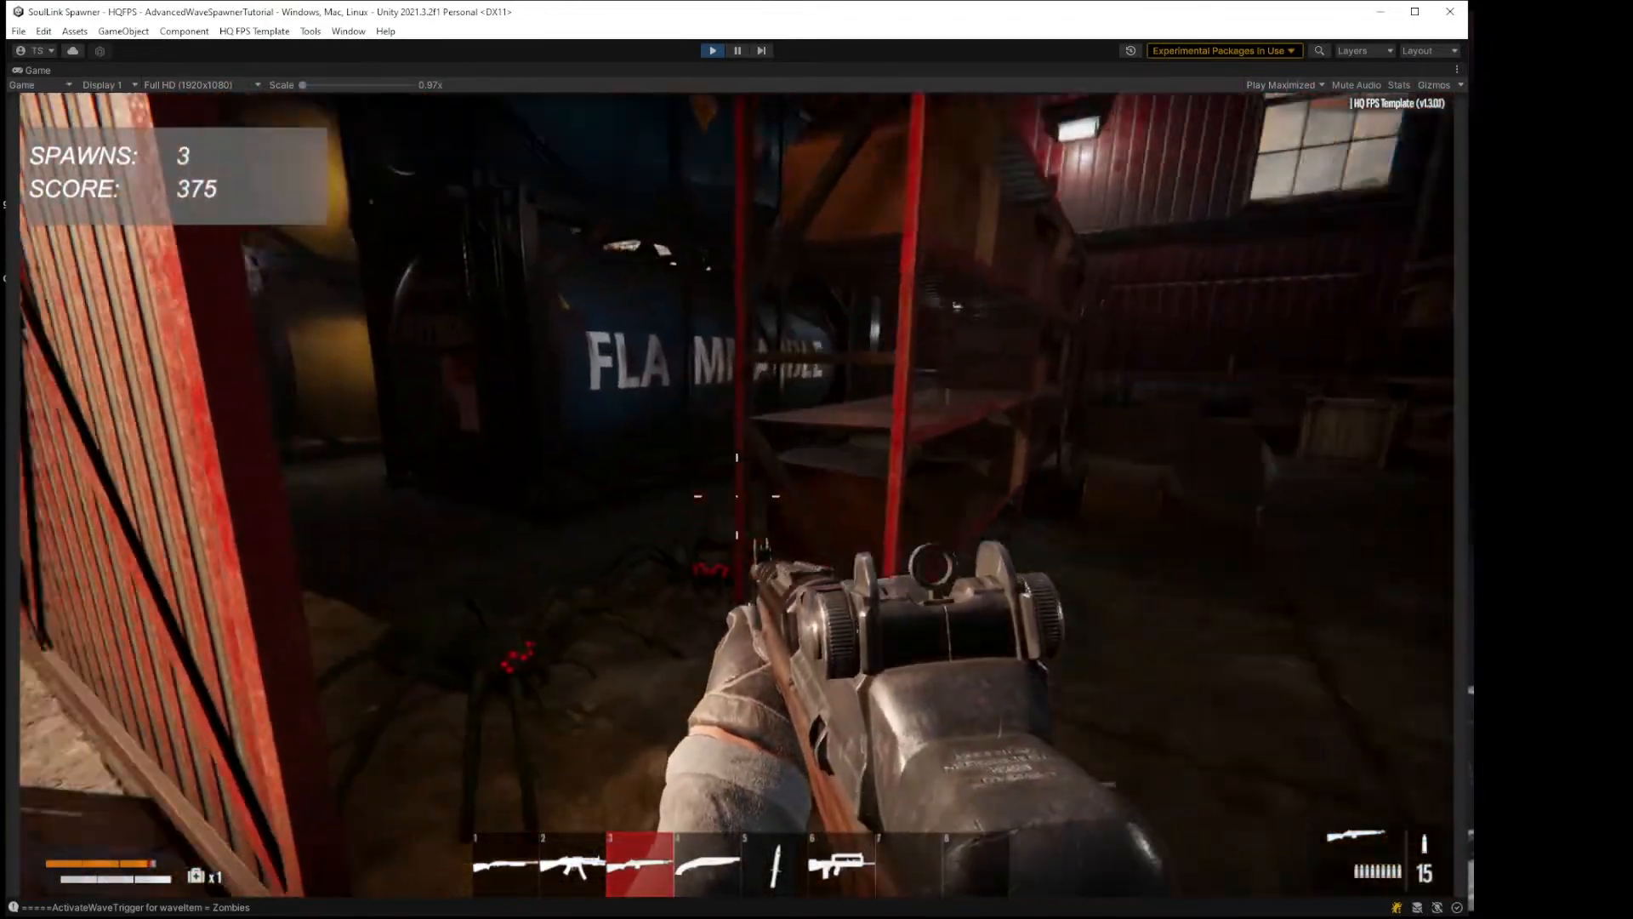
click(737, 496)
click(736, 496)
key(w)
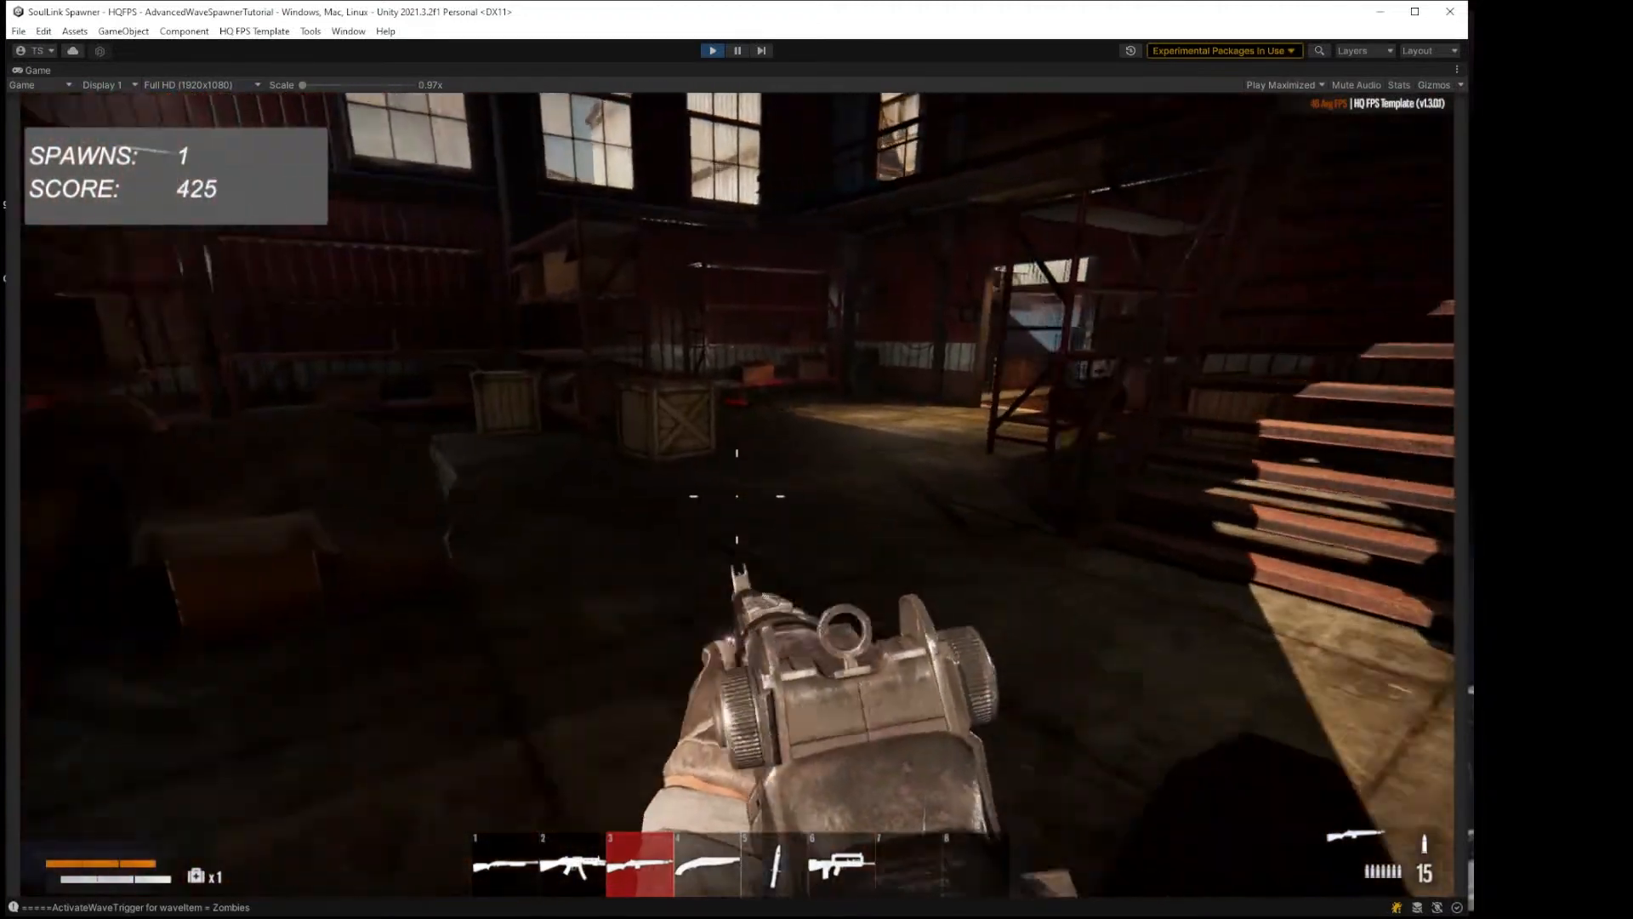
click(736, 496)
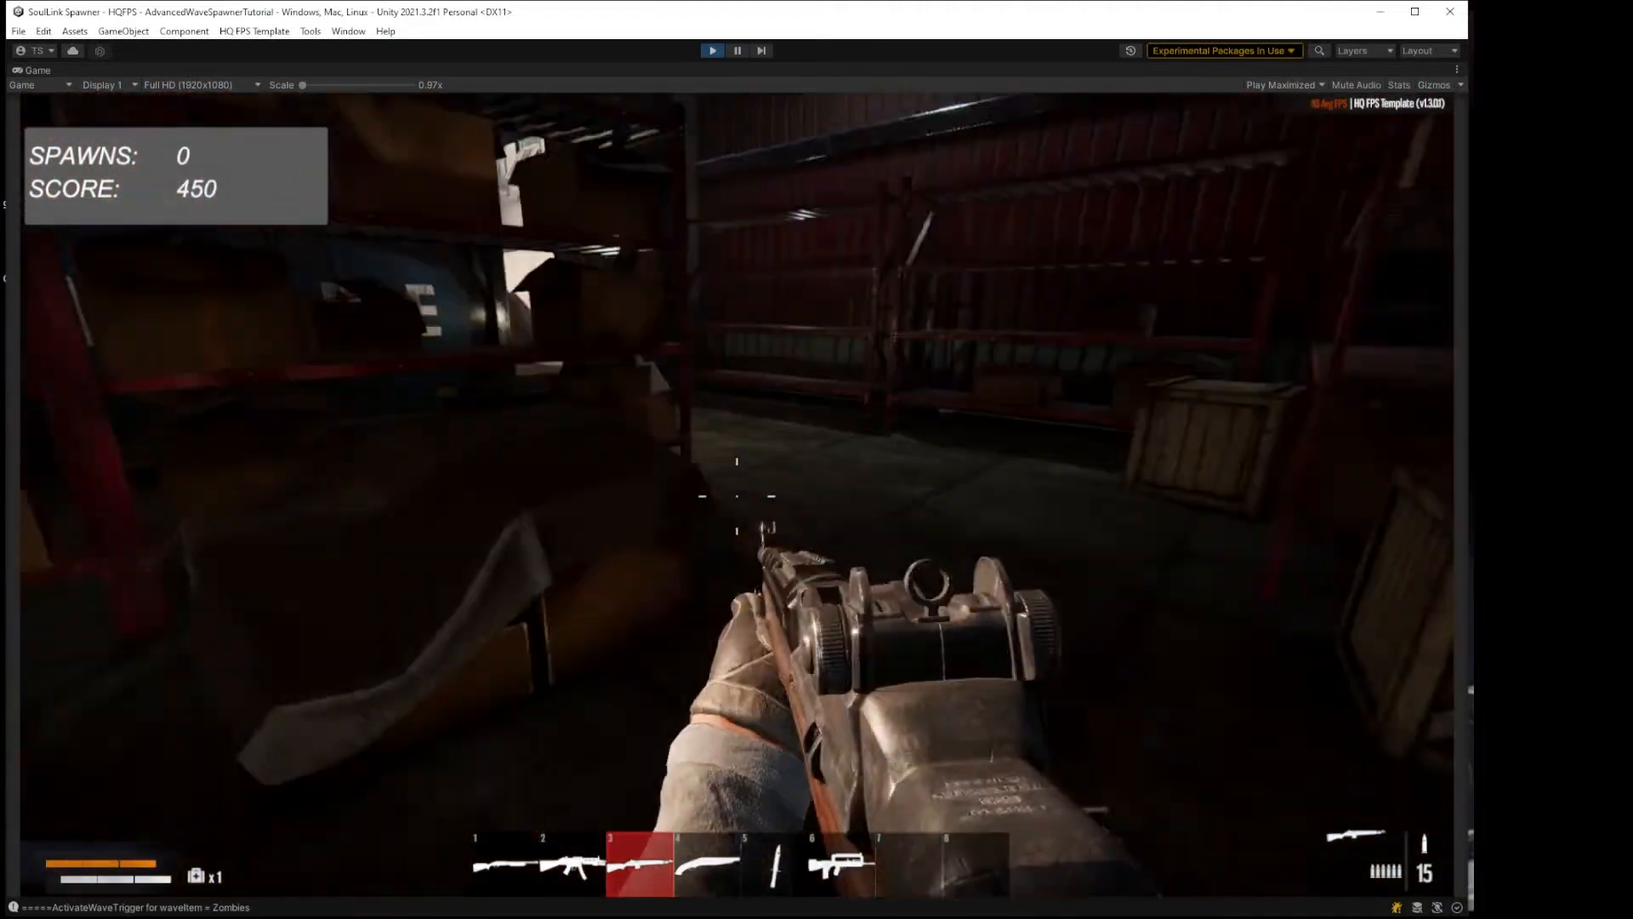
Step: Leave the red building, cross the yard to the Express containers, and shoot the first two wave 2 zombies
key(w)
key(w)
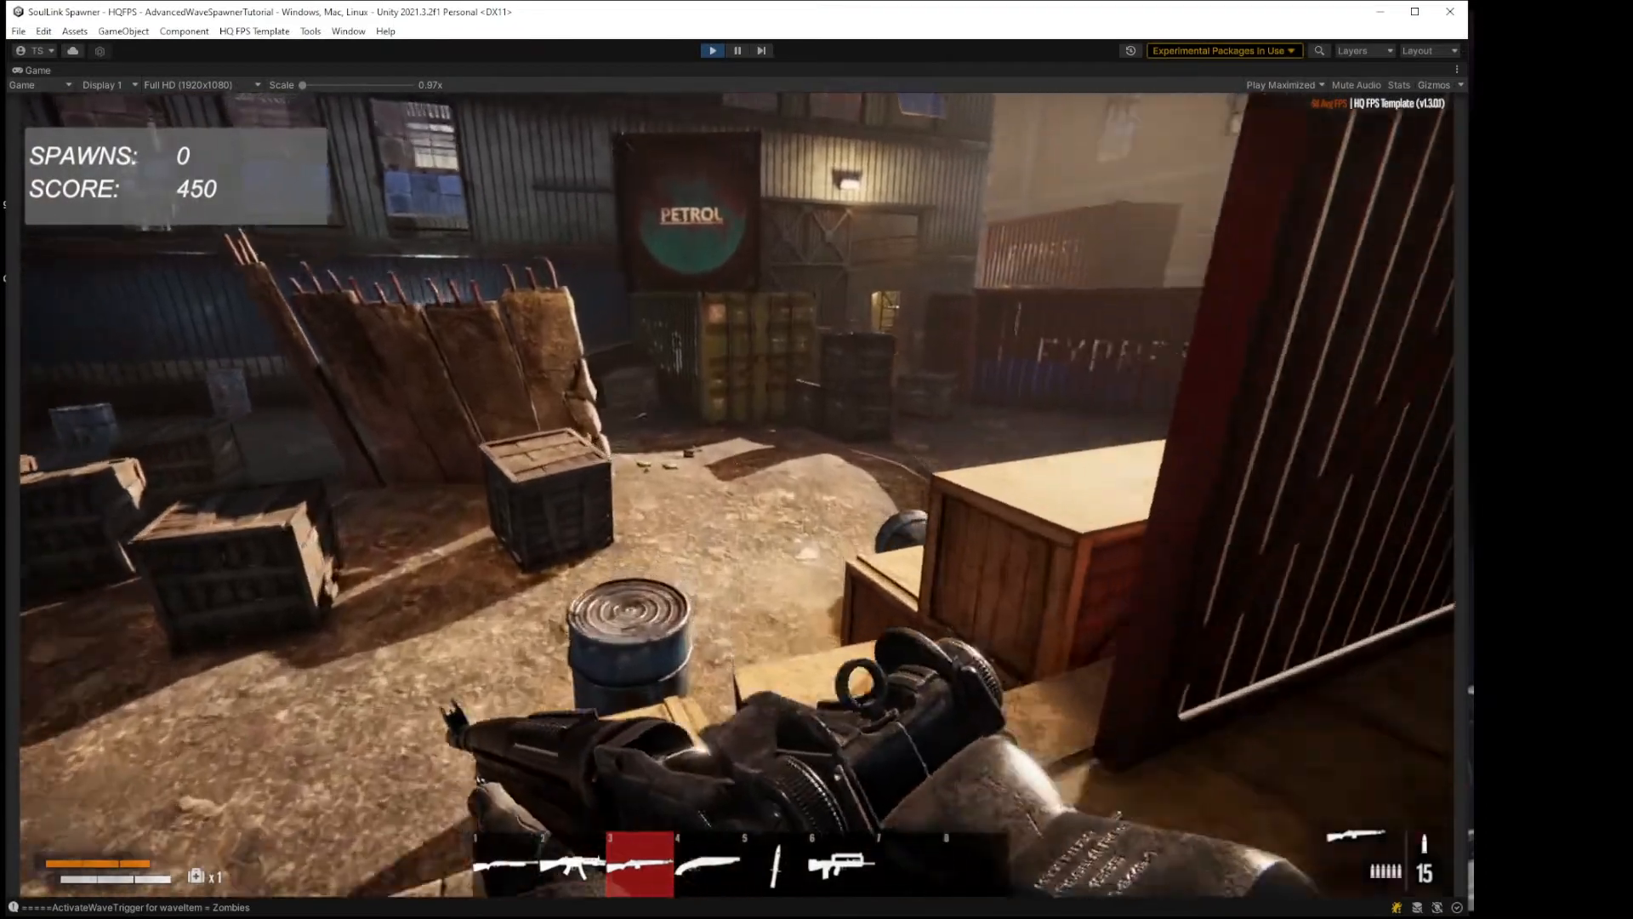
key(w)
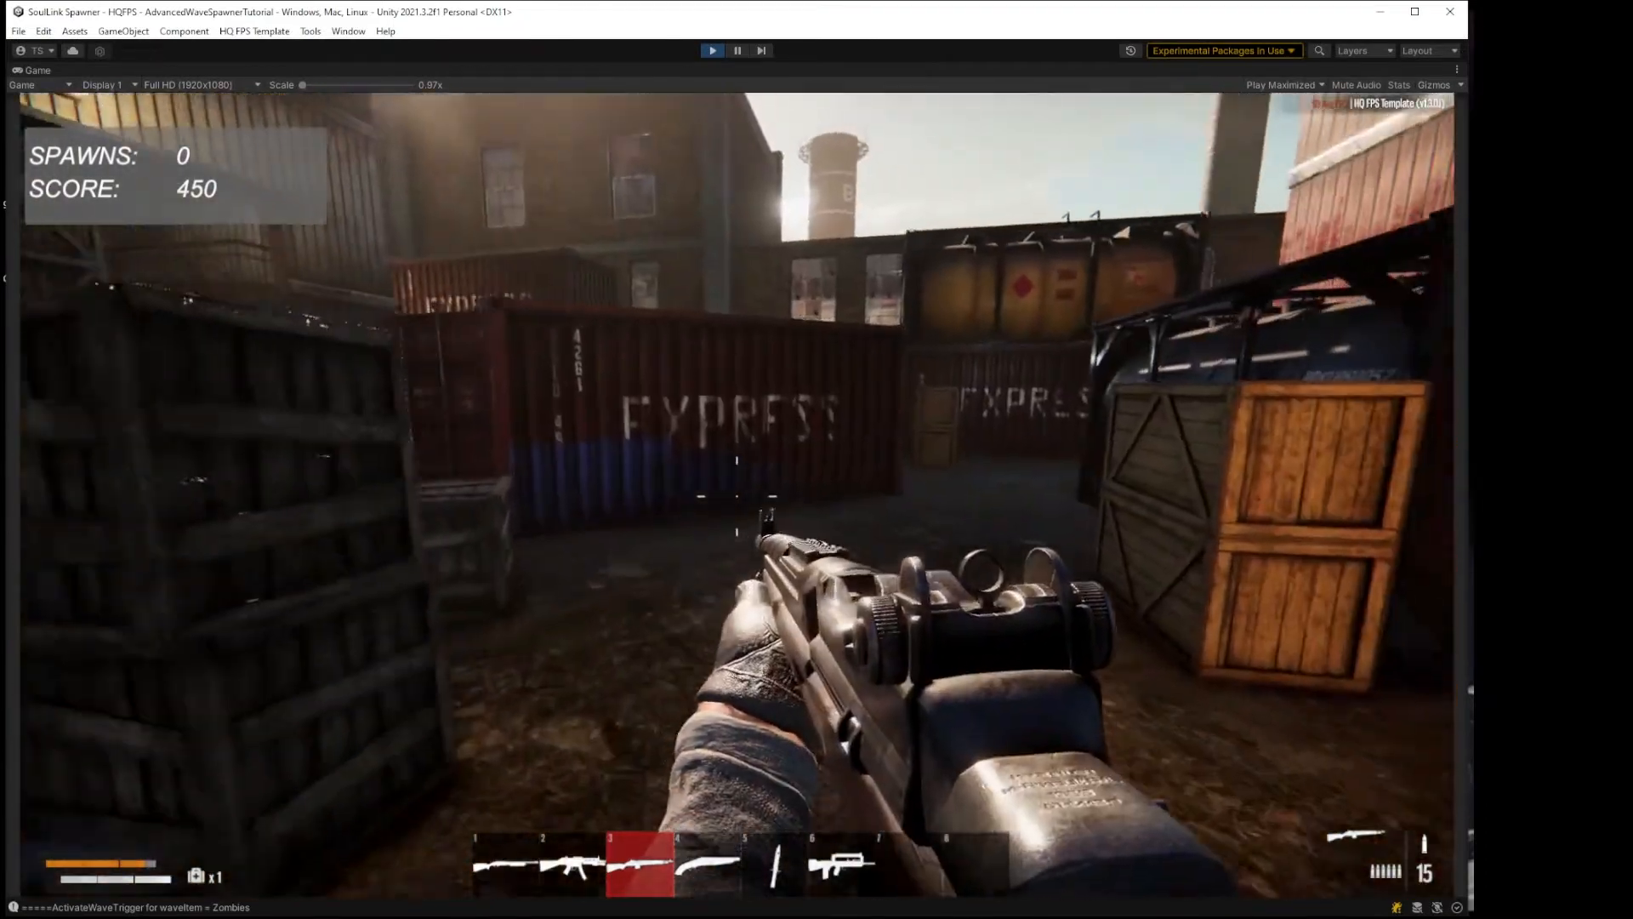
key(w)
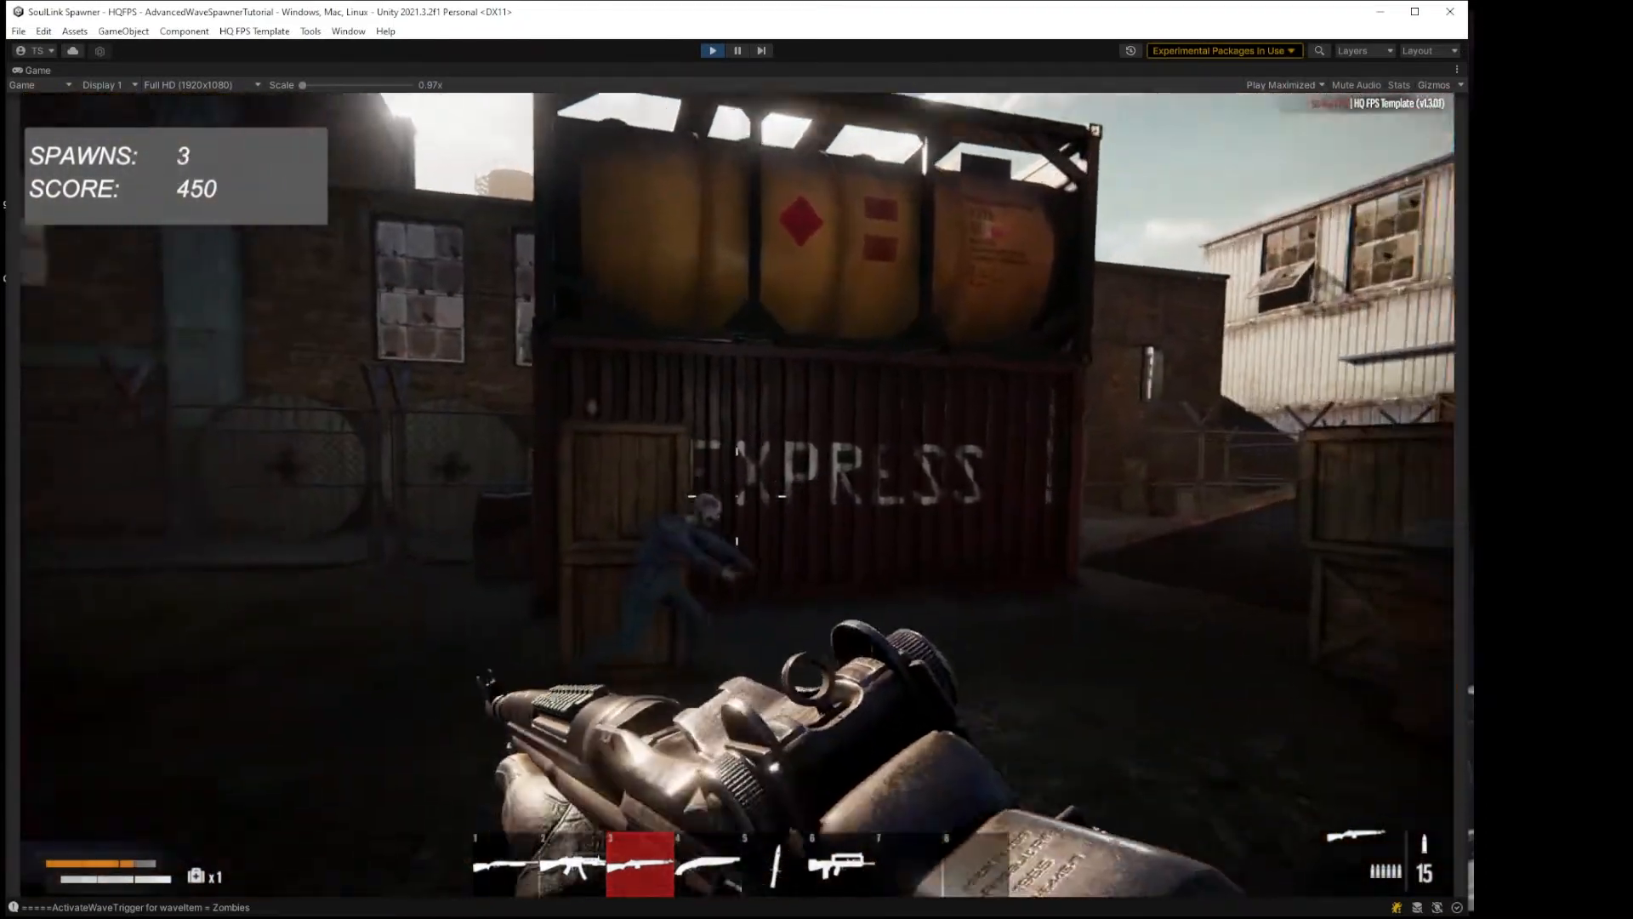
click(736, 496)
click(736, 496)
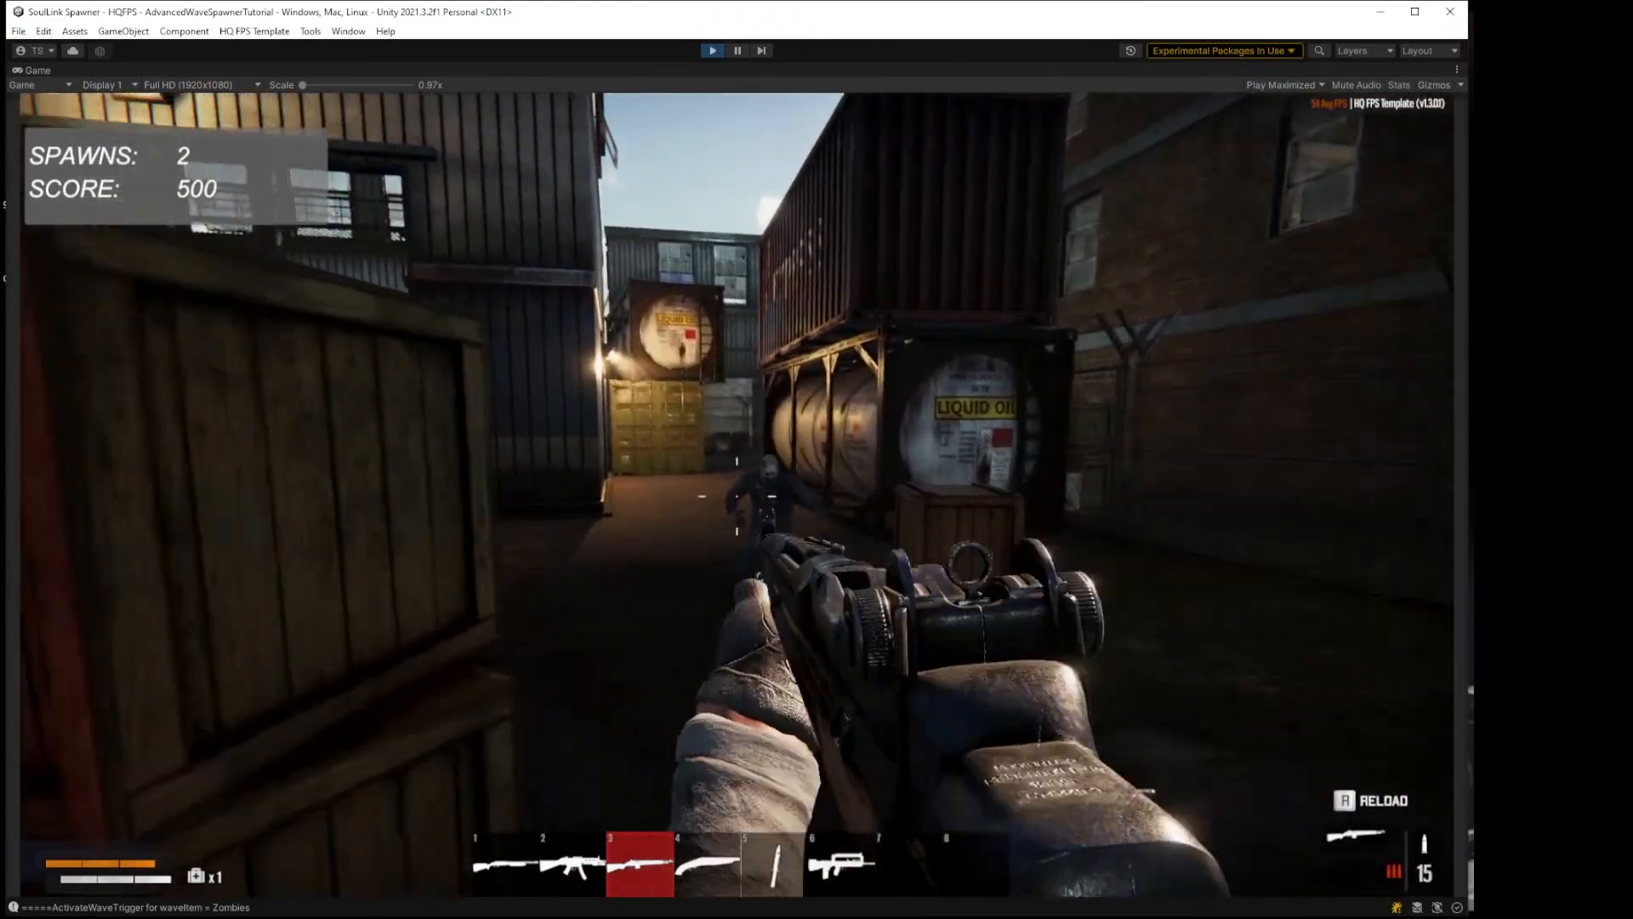
click(737, 496)
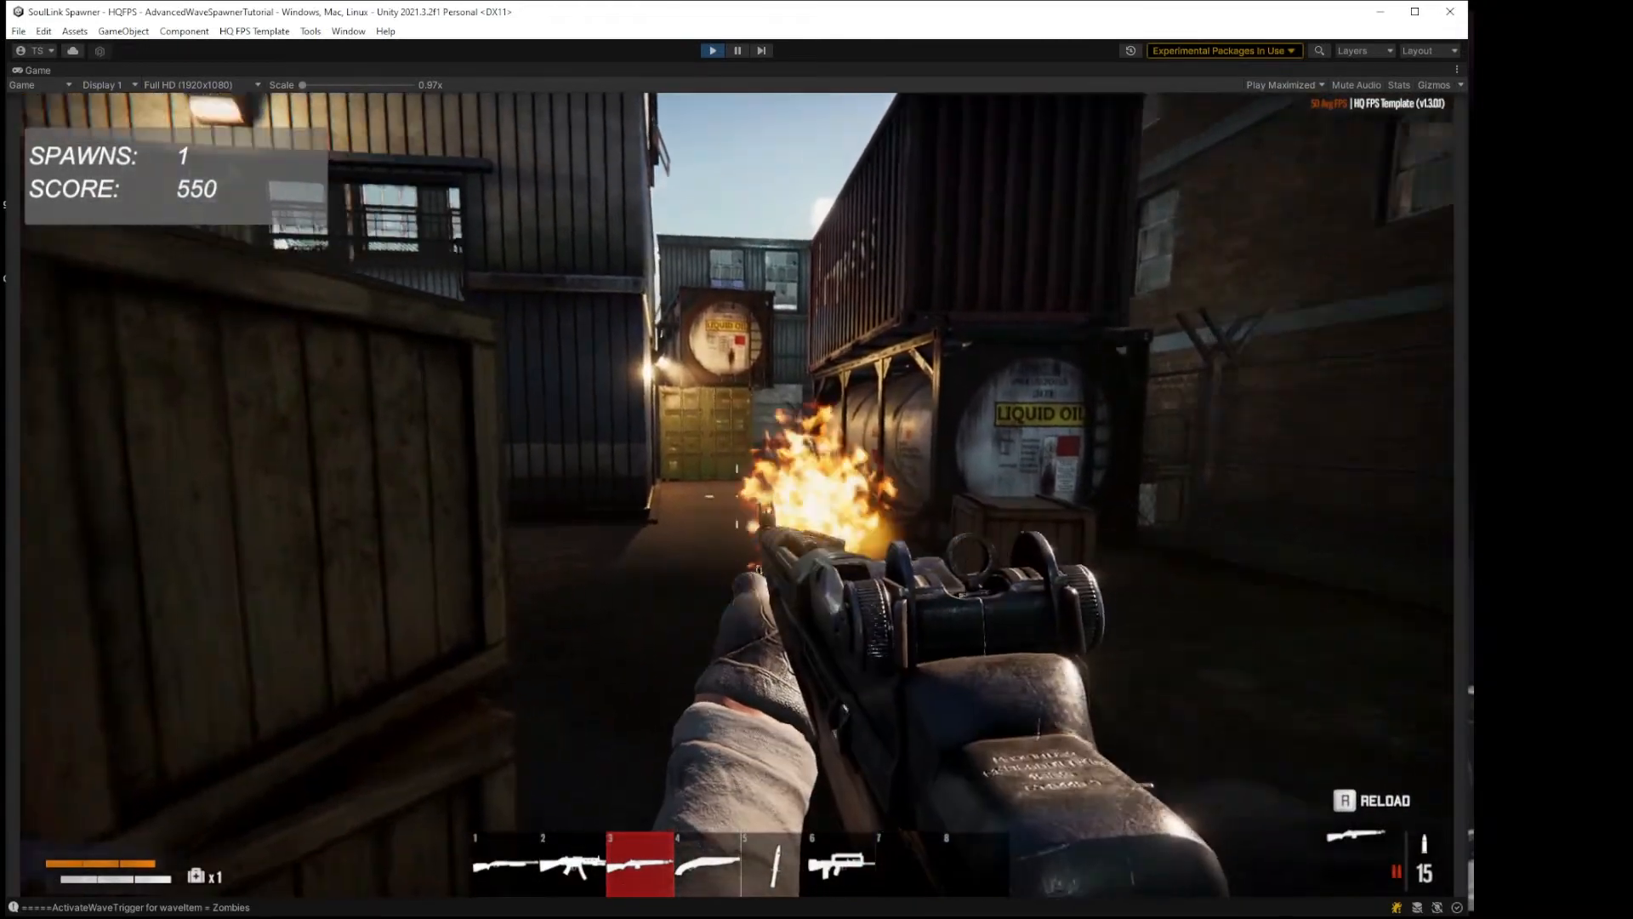
Step: Track down the last wave 2 zombie among the containers and kill it, reloading and switching weapons as needed
key(w)
key(w)
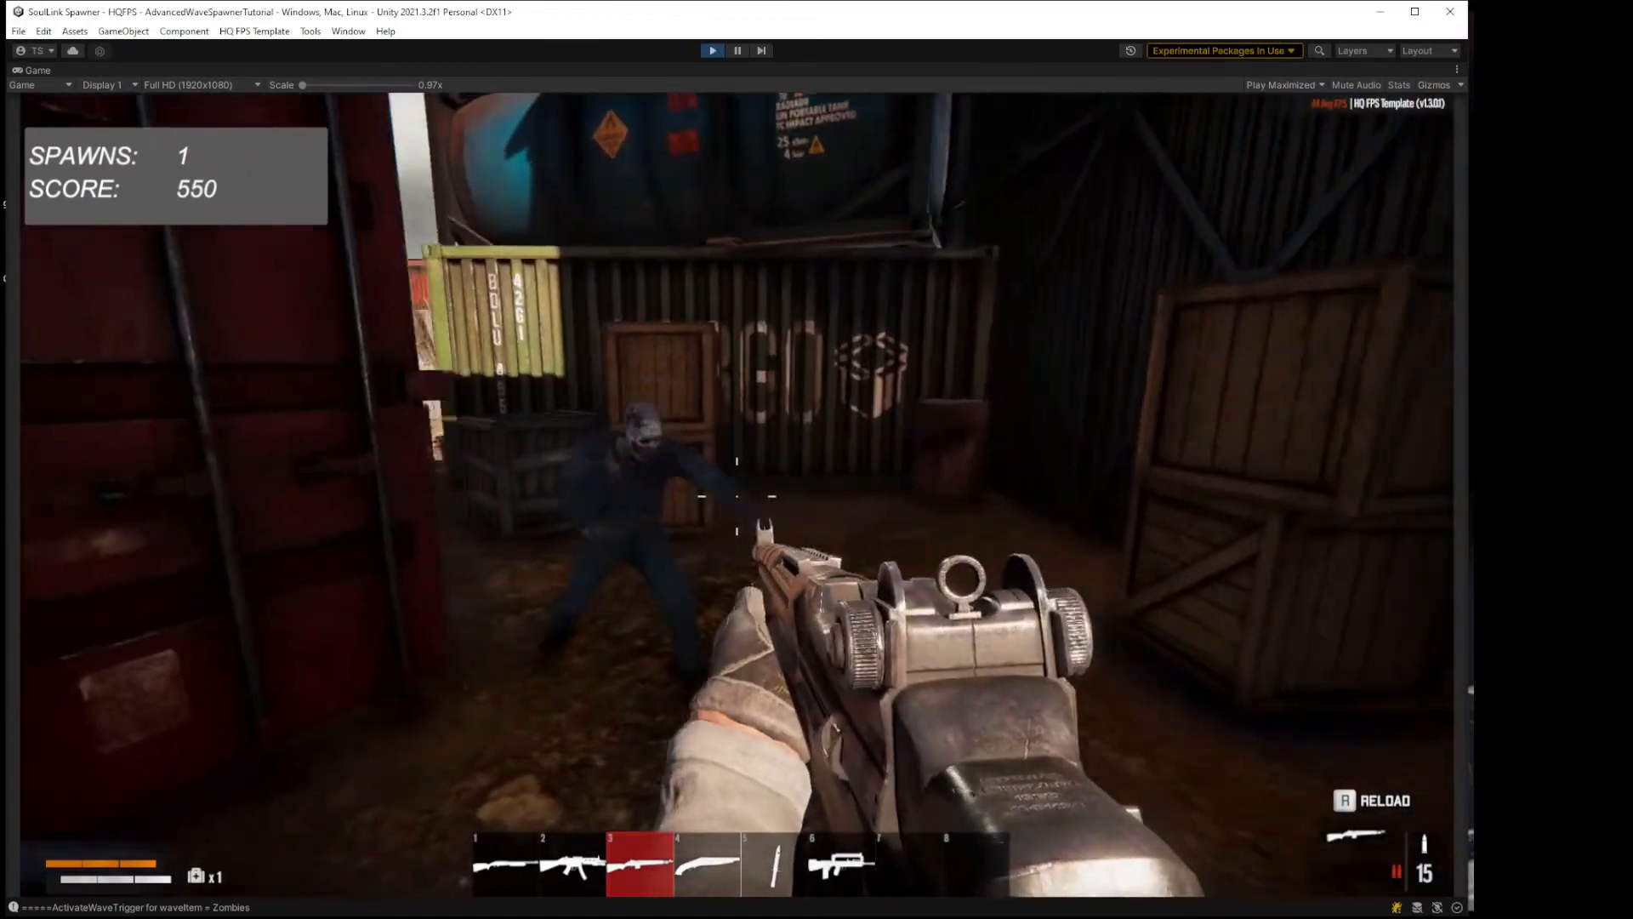
click(737, 496)
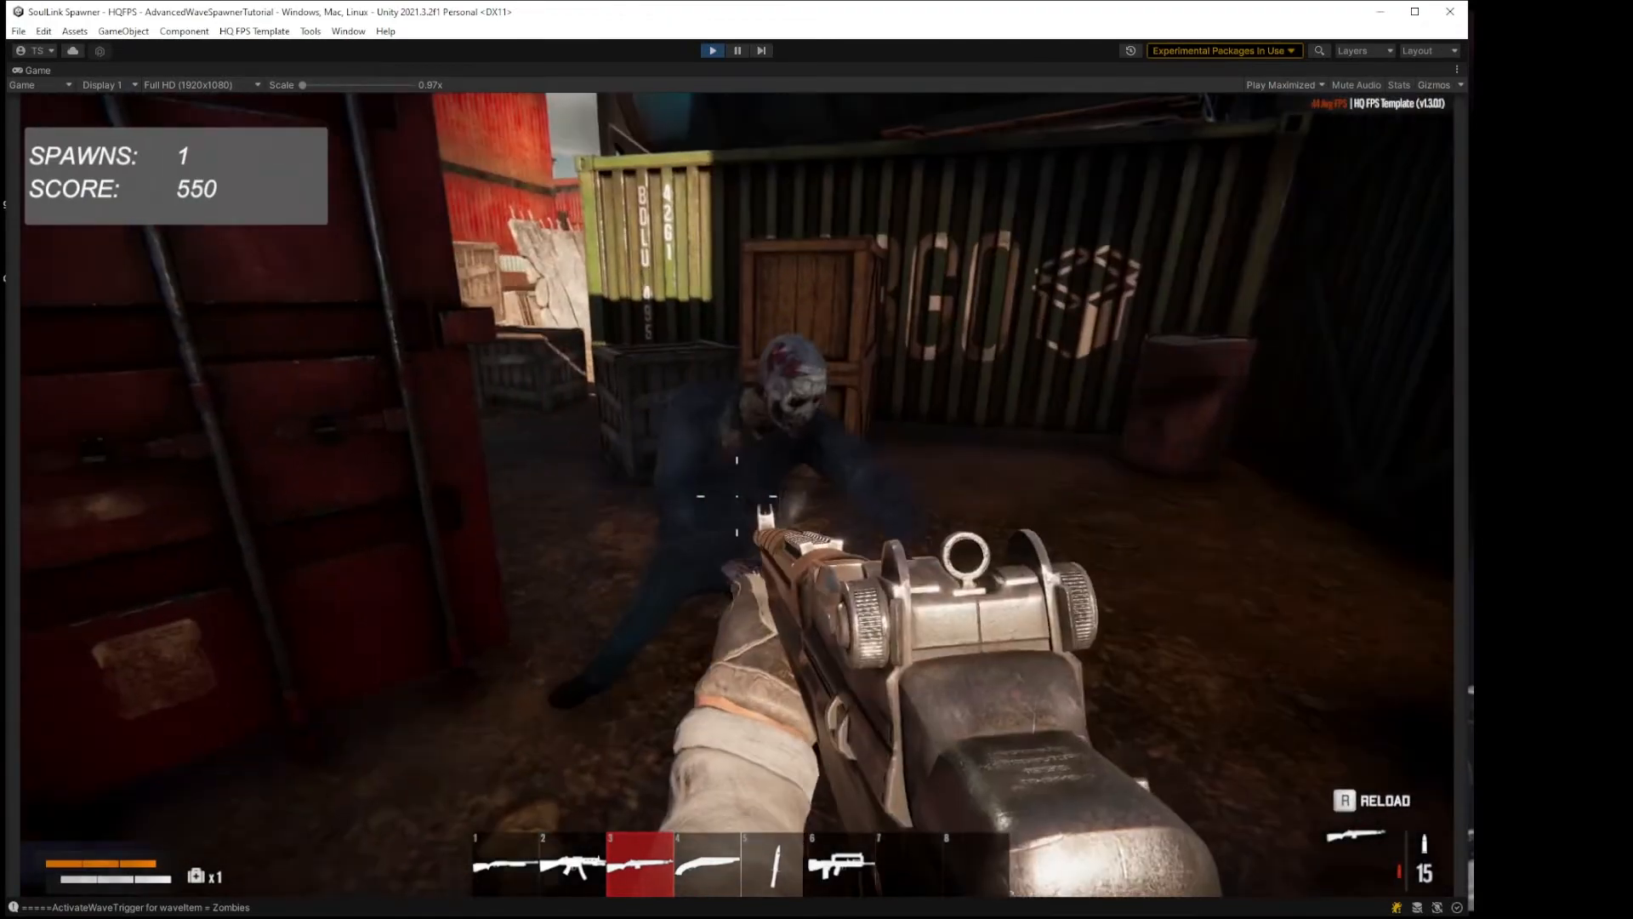
click(737, 496)
key(r)
key(s)
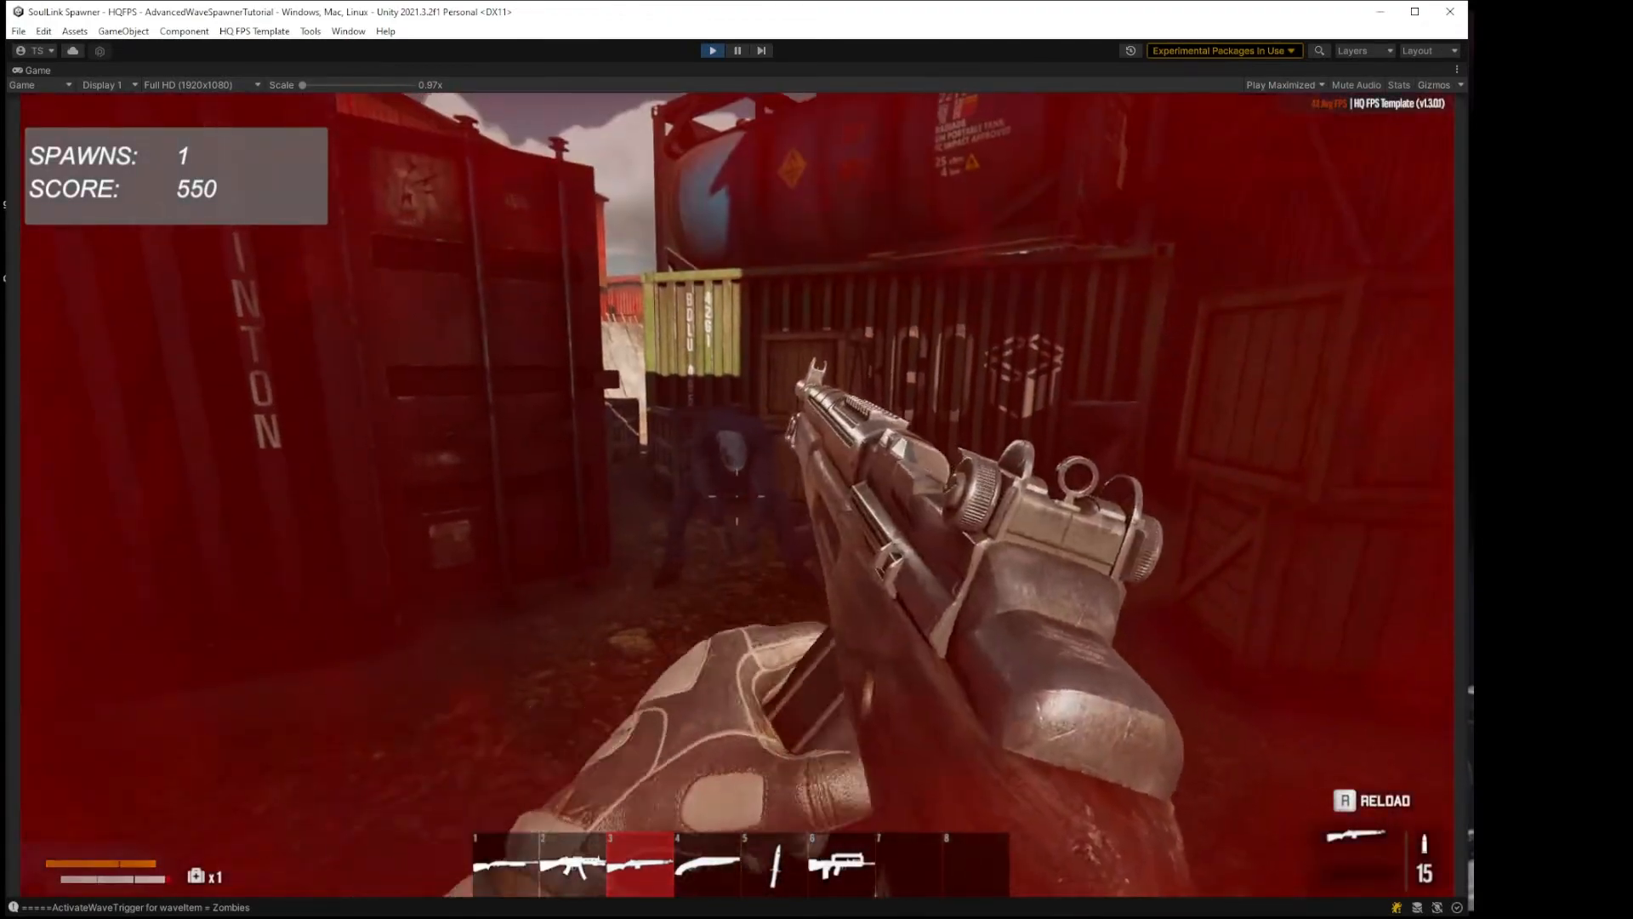
scroll(737, 496, up, 2)
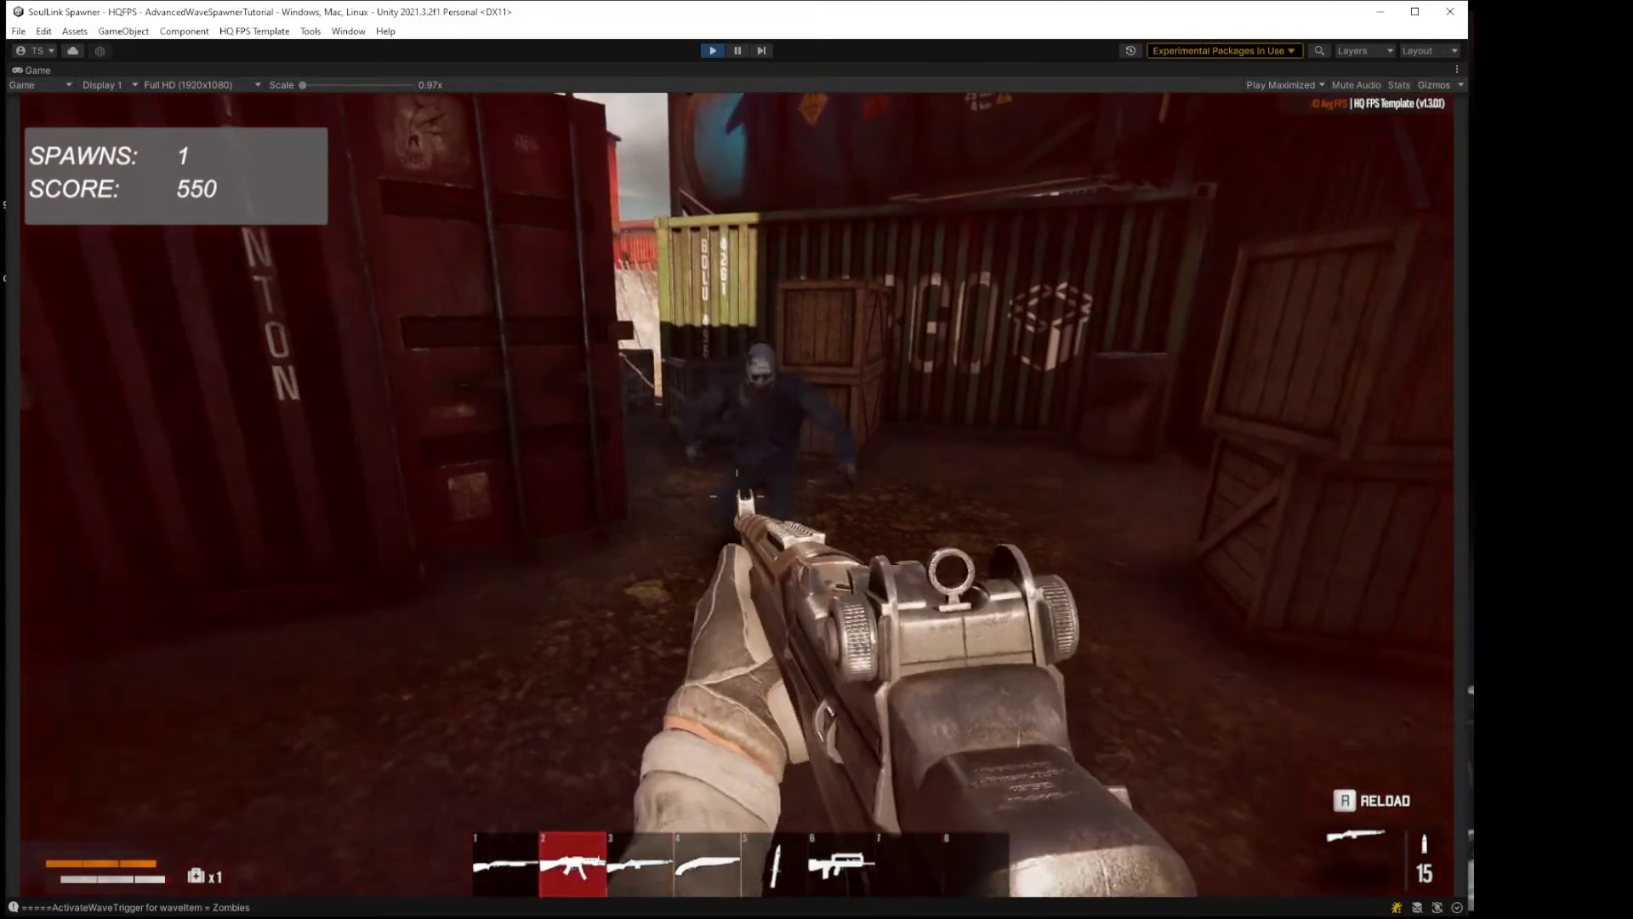
click(736, 496)
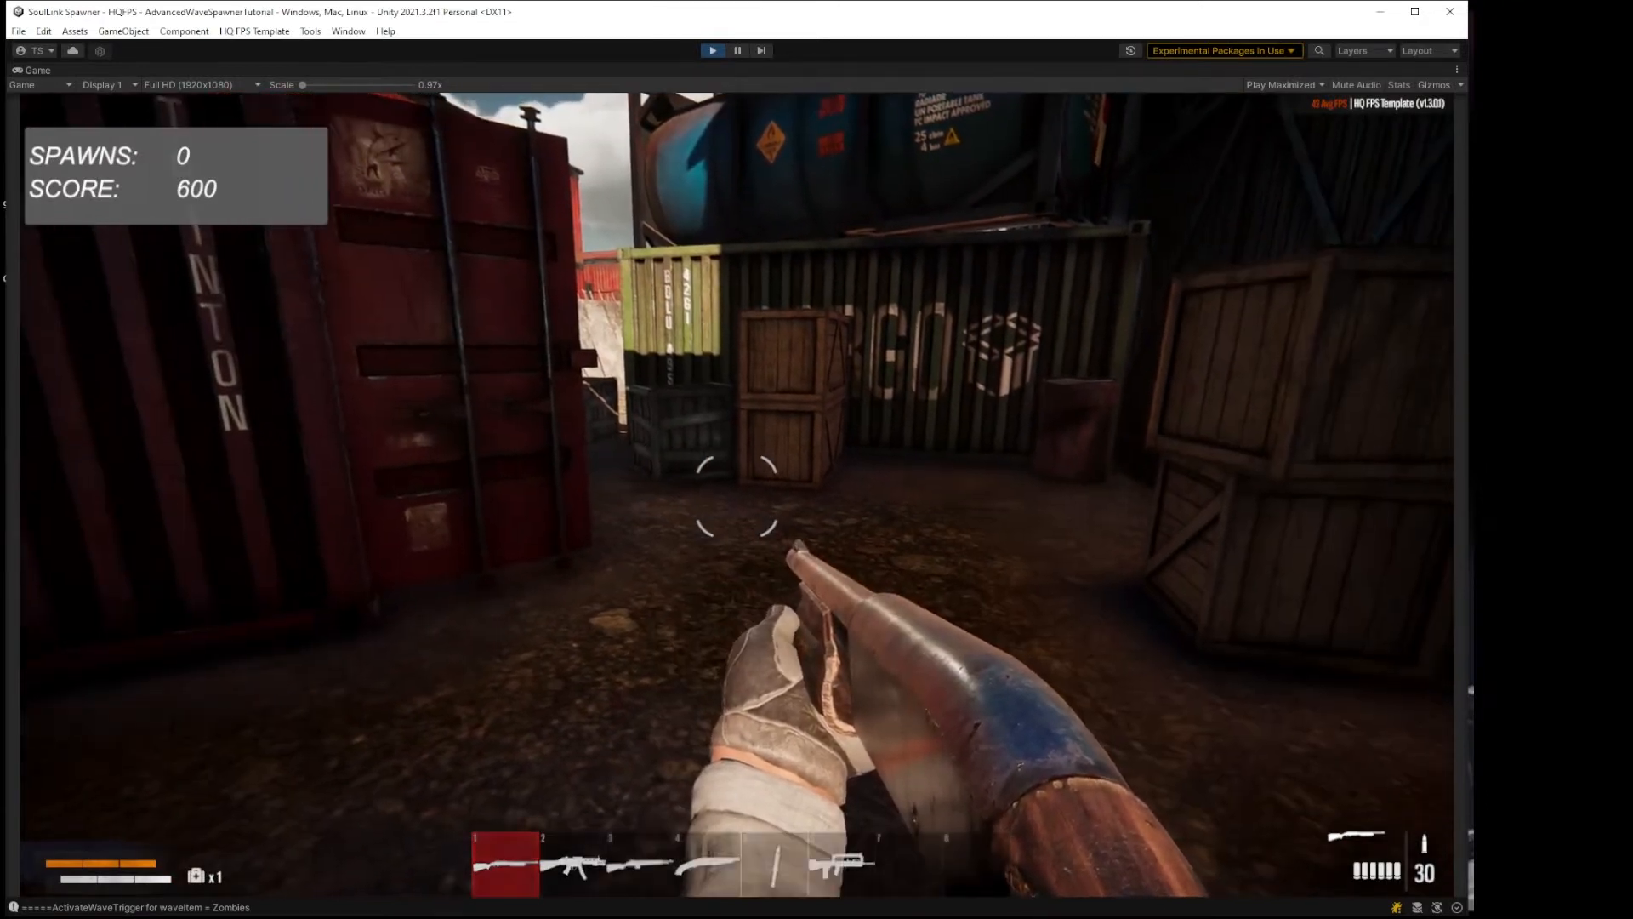
Step: Stop the play test and review the zombie and spider trigger areas around the red building in the scene
key(Escape)
click(715, 51)
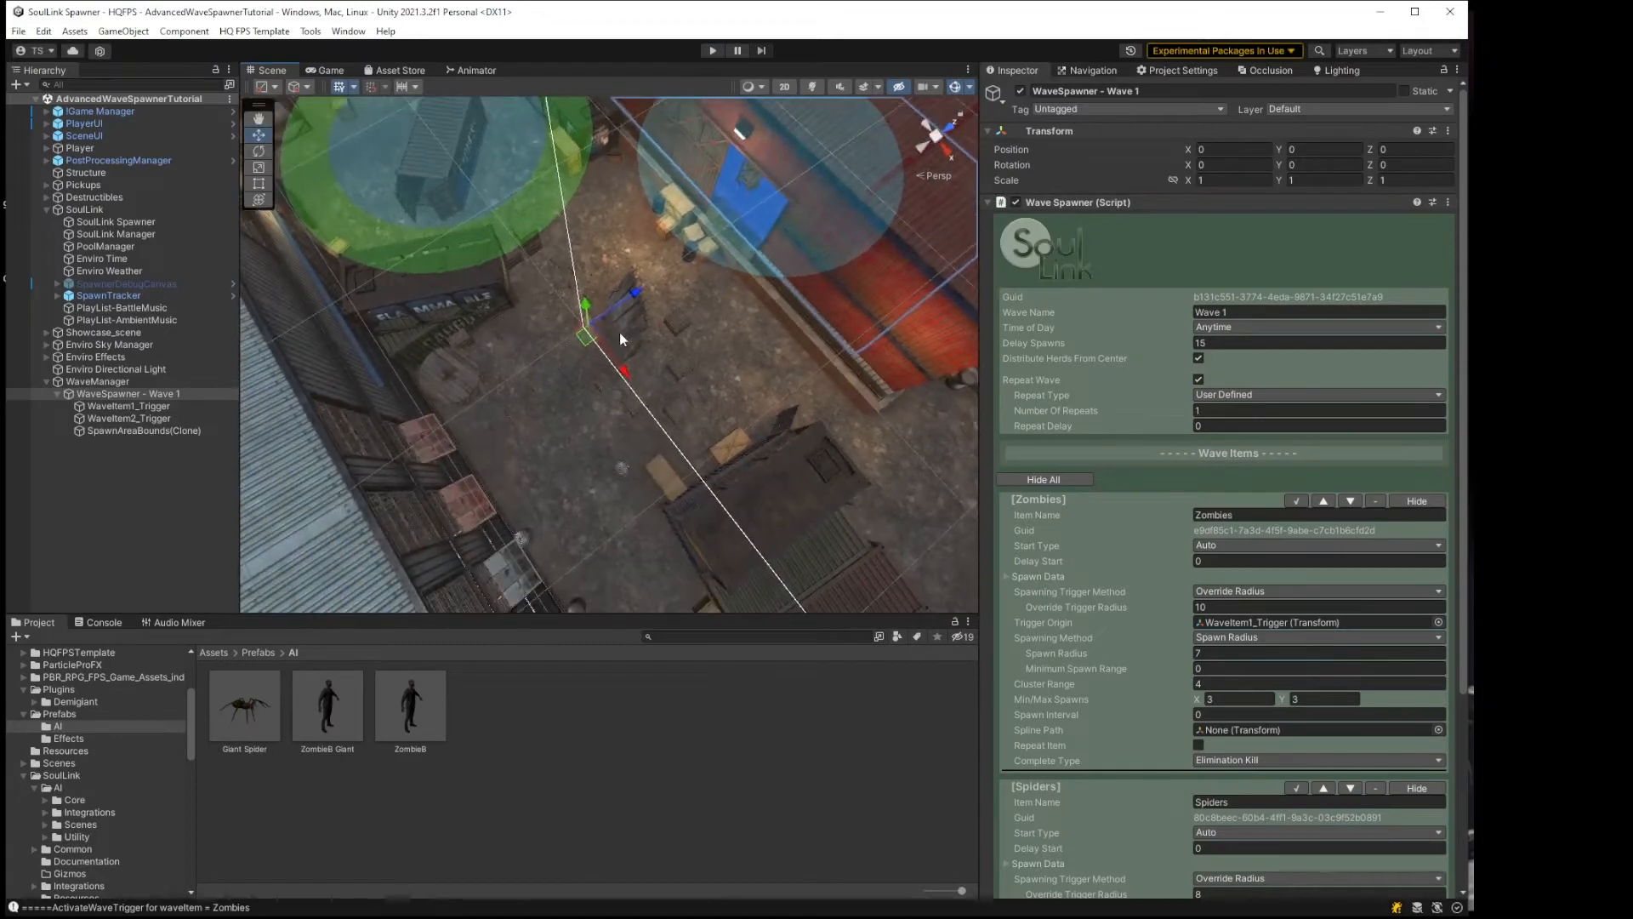
right_drag(620, 333, 697, 340)
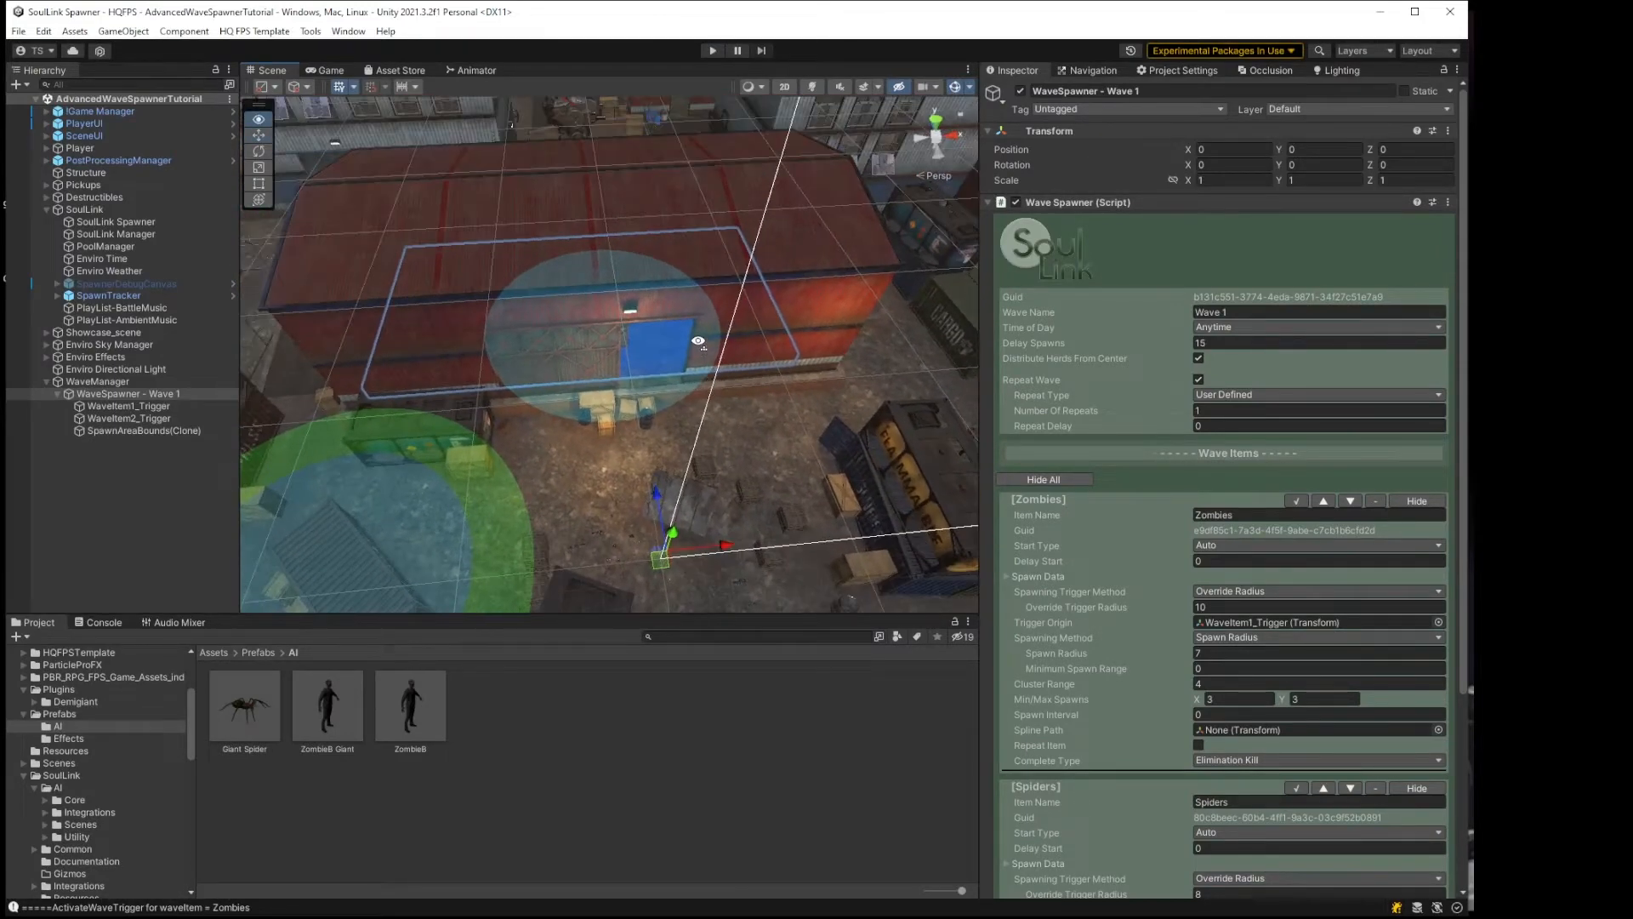
middle_drag(698, 340, 718, 317)
scroll(712, 357, up, 5)
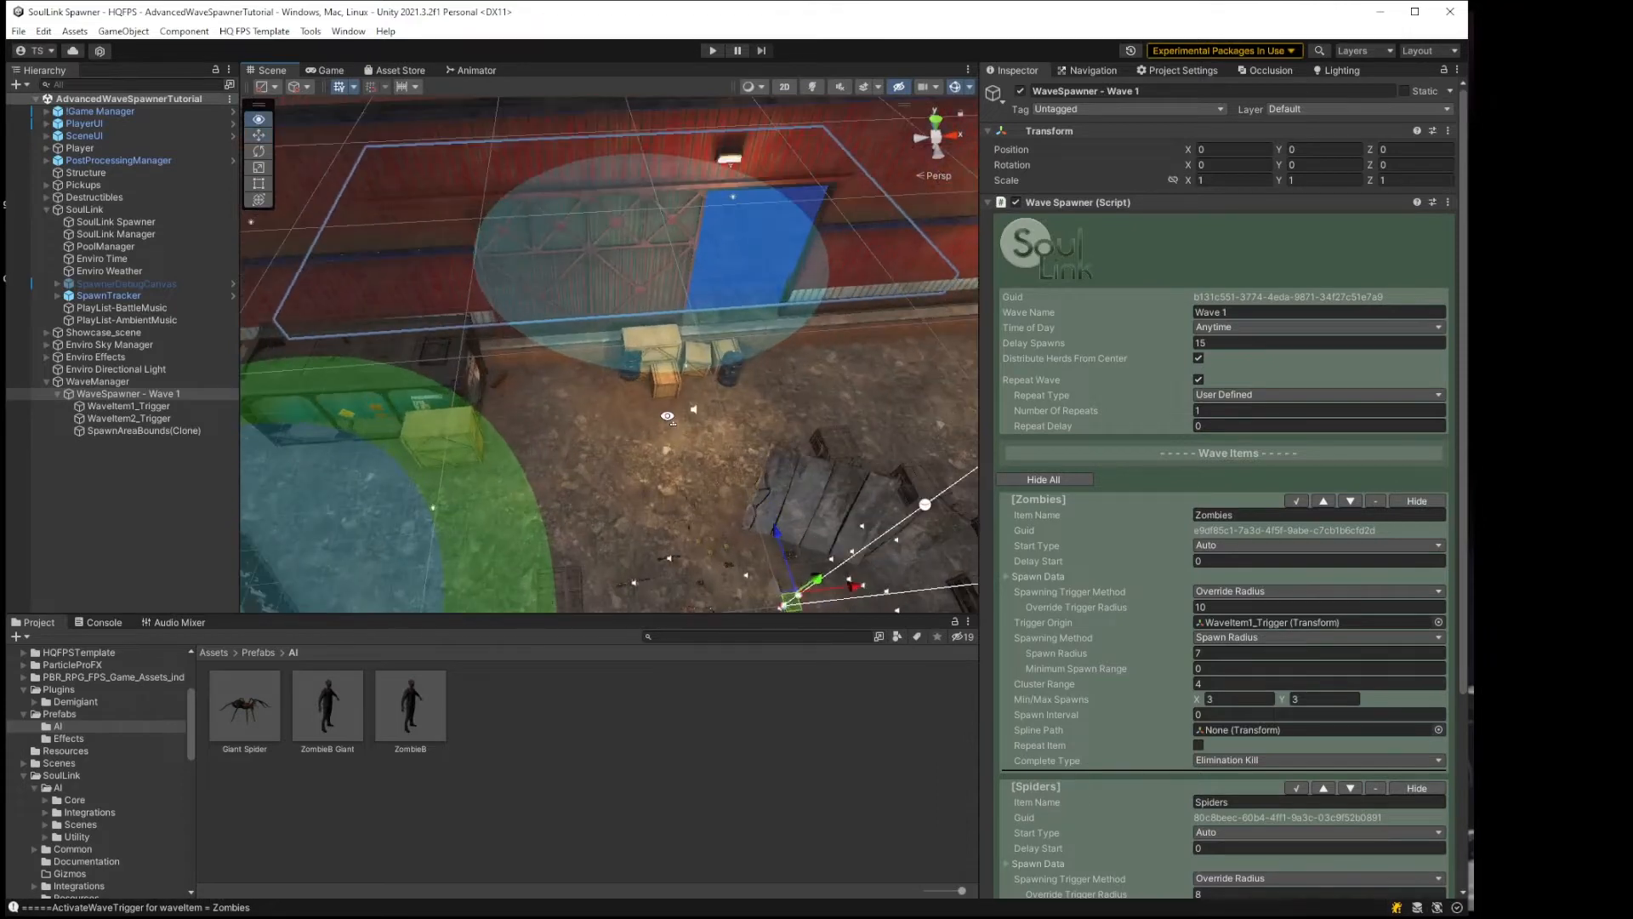
right_drag(668, 417, 668, 385)
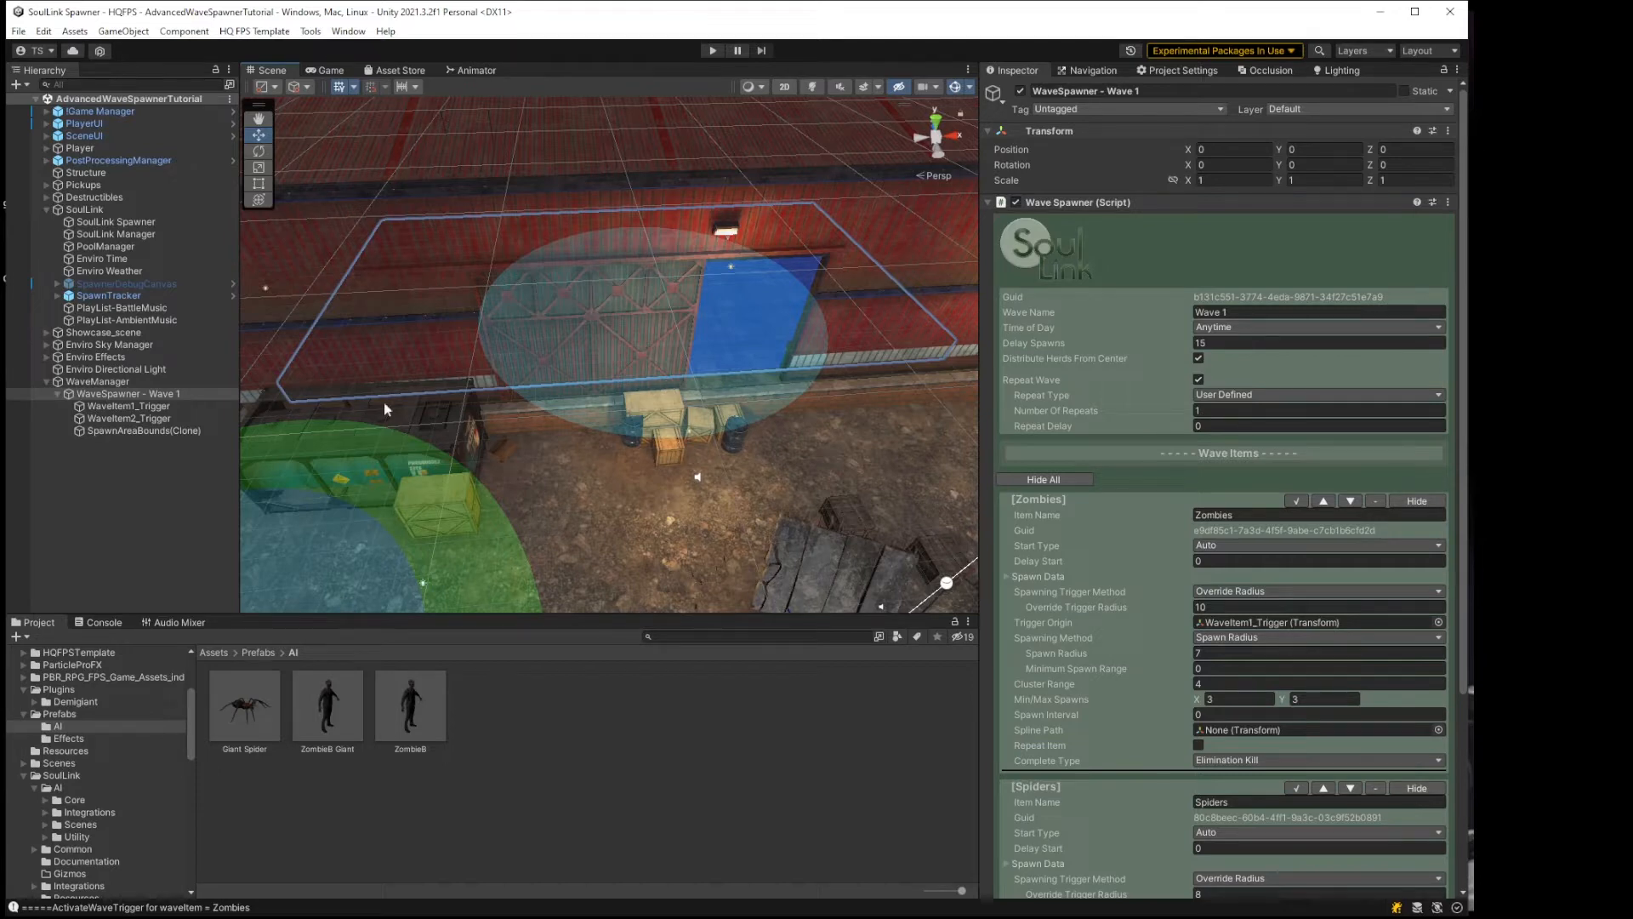
right_drag(526, 431, 641, 442)
middle_drag(631, 458, 580, 389)
right_drag(580, 390, 783, 386)
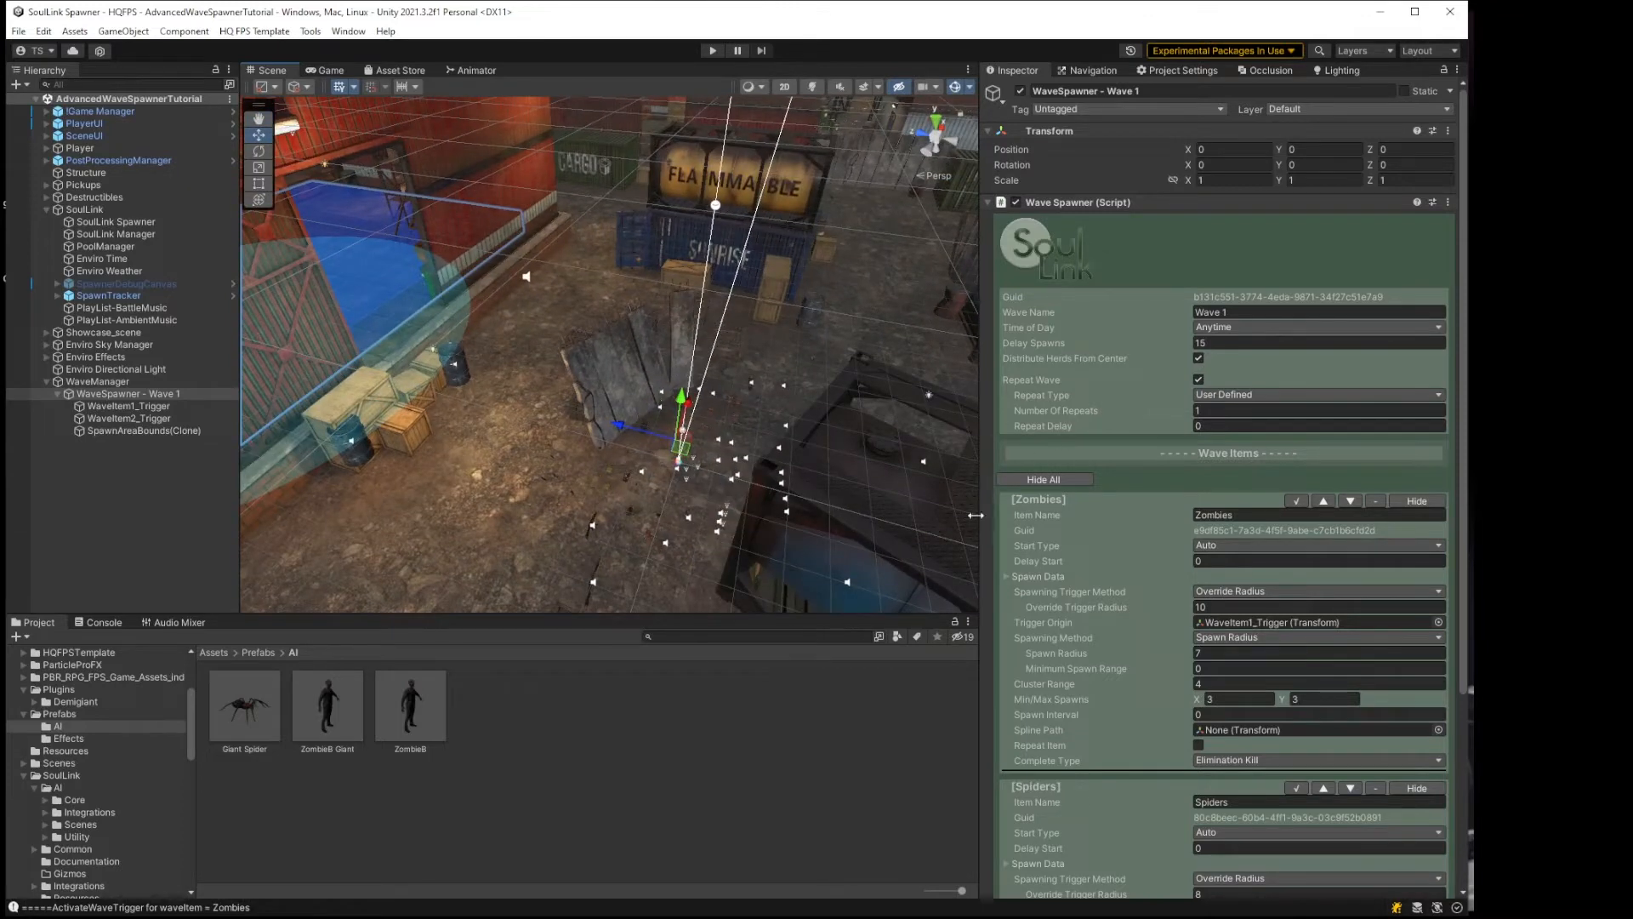
Step: Turn off Repeat Wave for the Wave 1 spawner
scroll(1003, 514, down, 1)
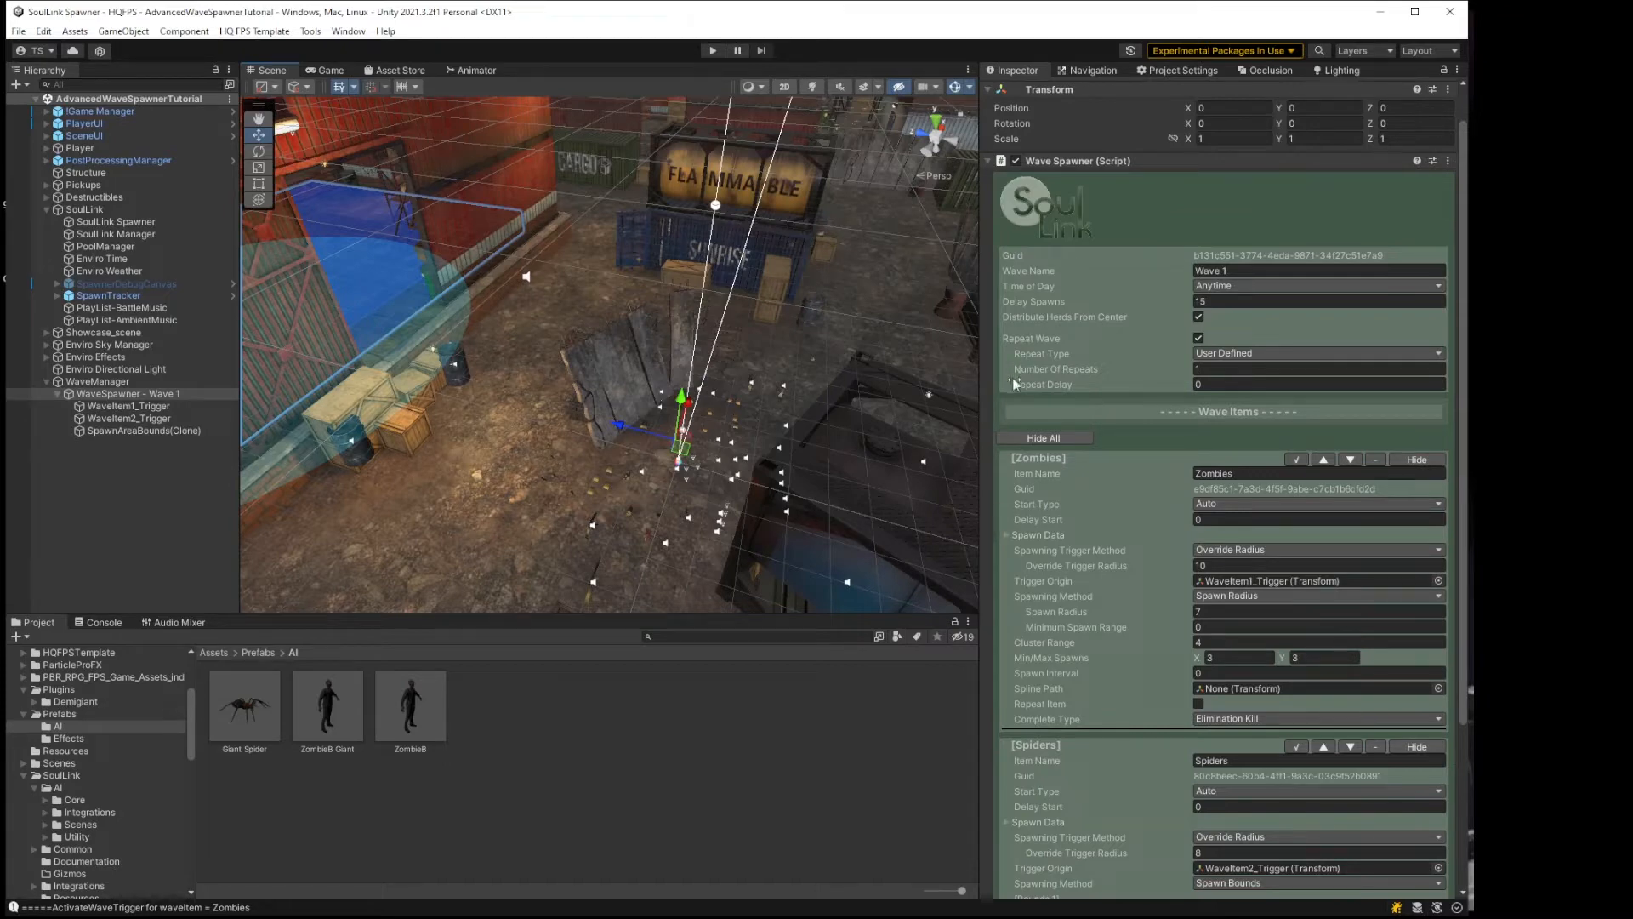
click(1197, 338)
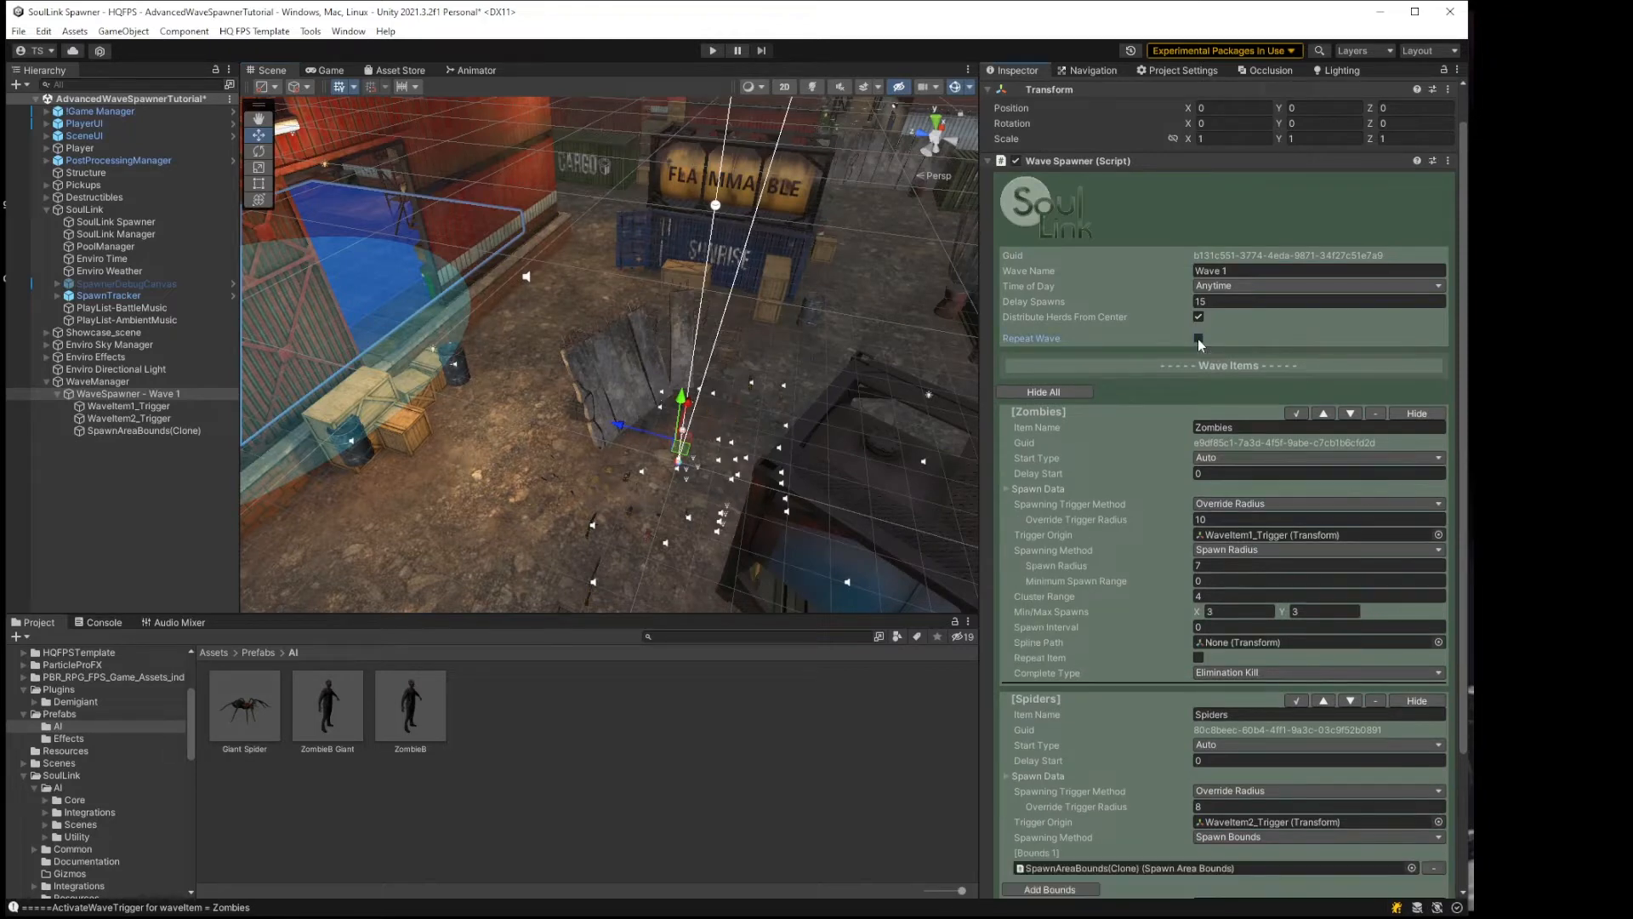
click(1198, 339)
click(1197, 338)
scroll(1019, 490, down, 2)
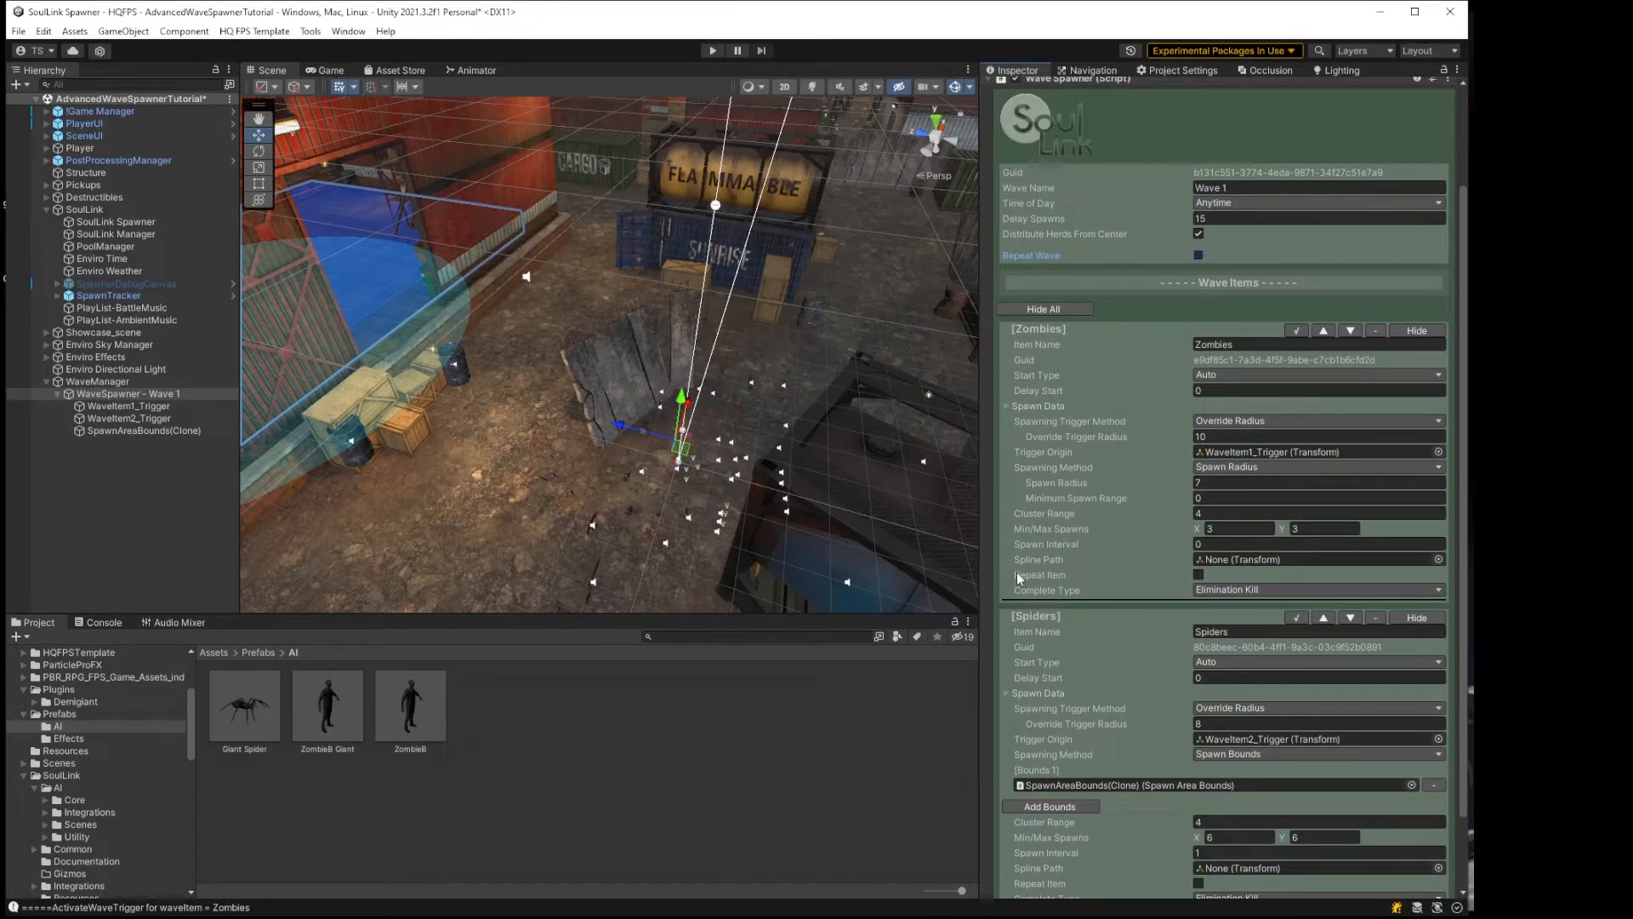
Step: Enable Repeat Item for the Zombies wave item, with 1 repeat and a repeat delay of 15
click(1197, 575)
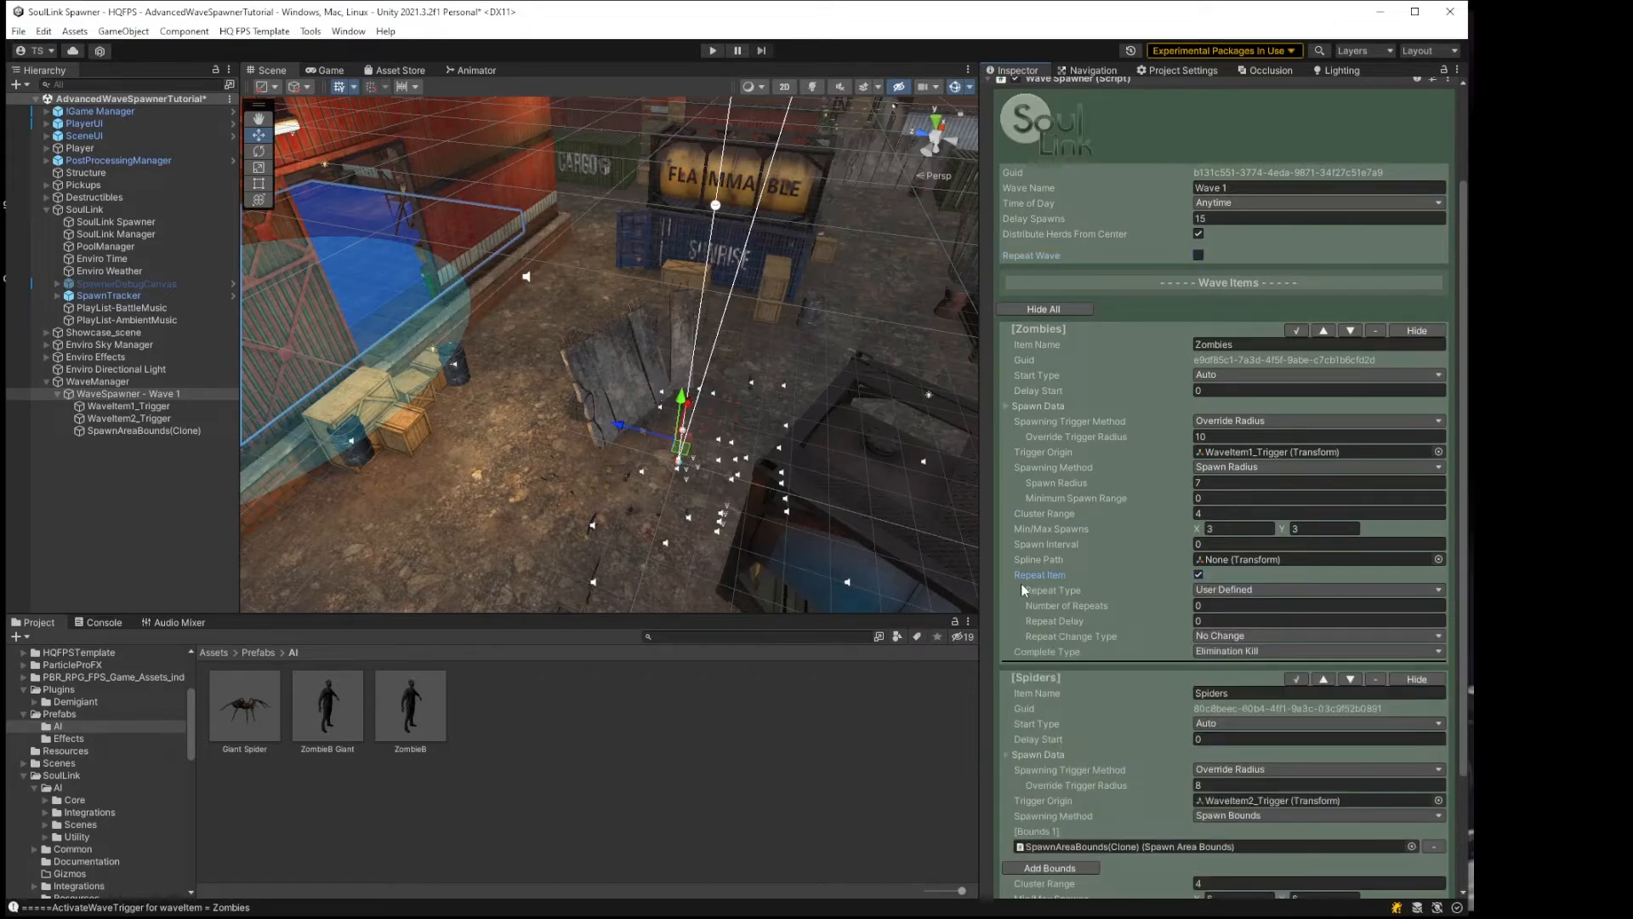
click(1213, 609)
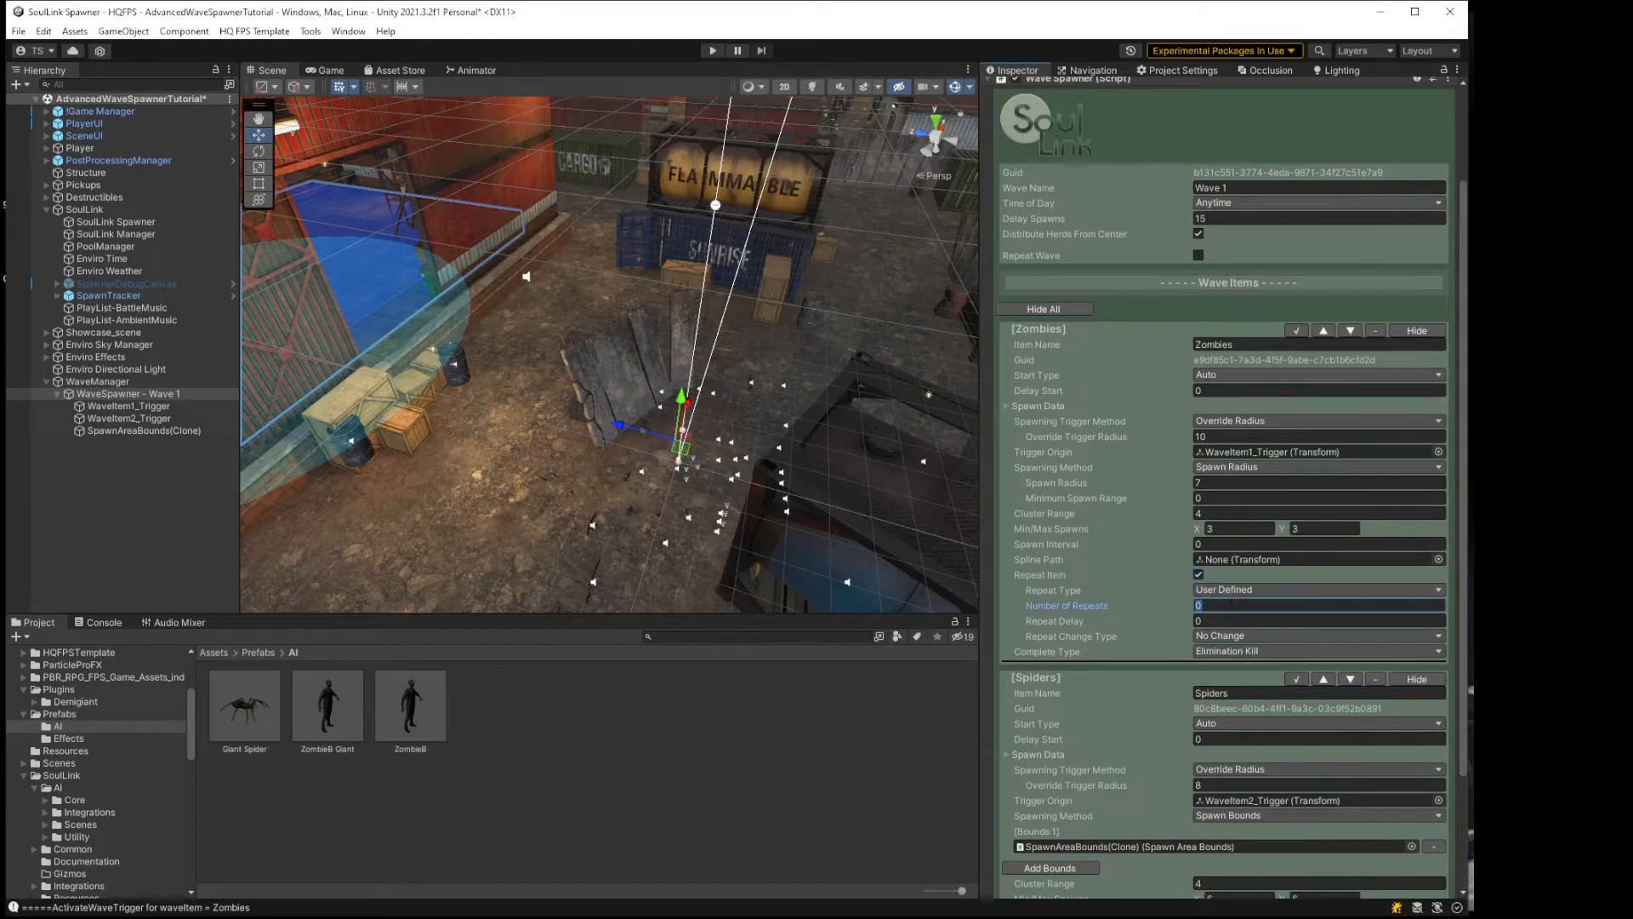
text(1)
click(1221, 623)
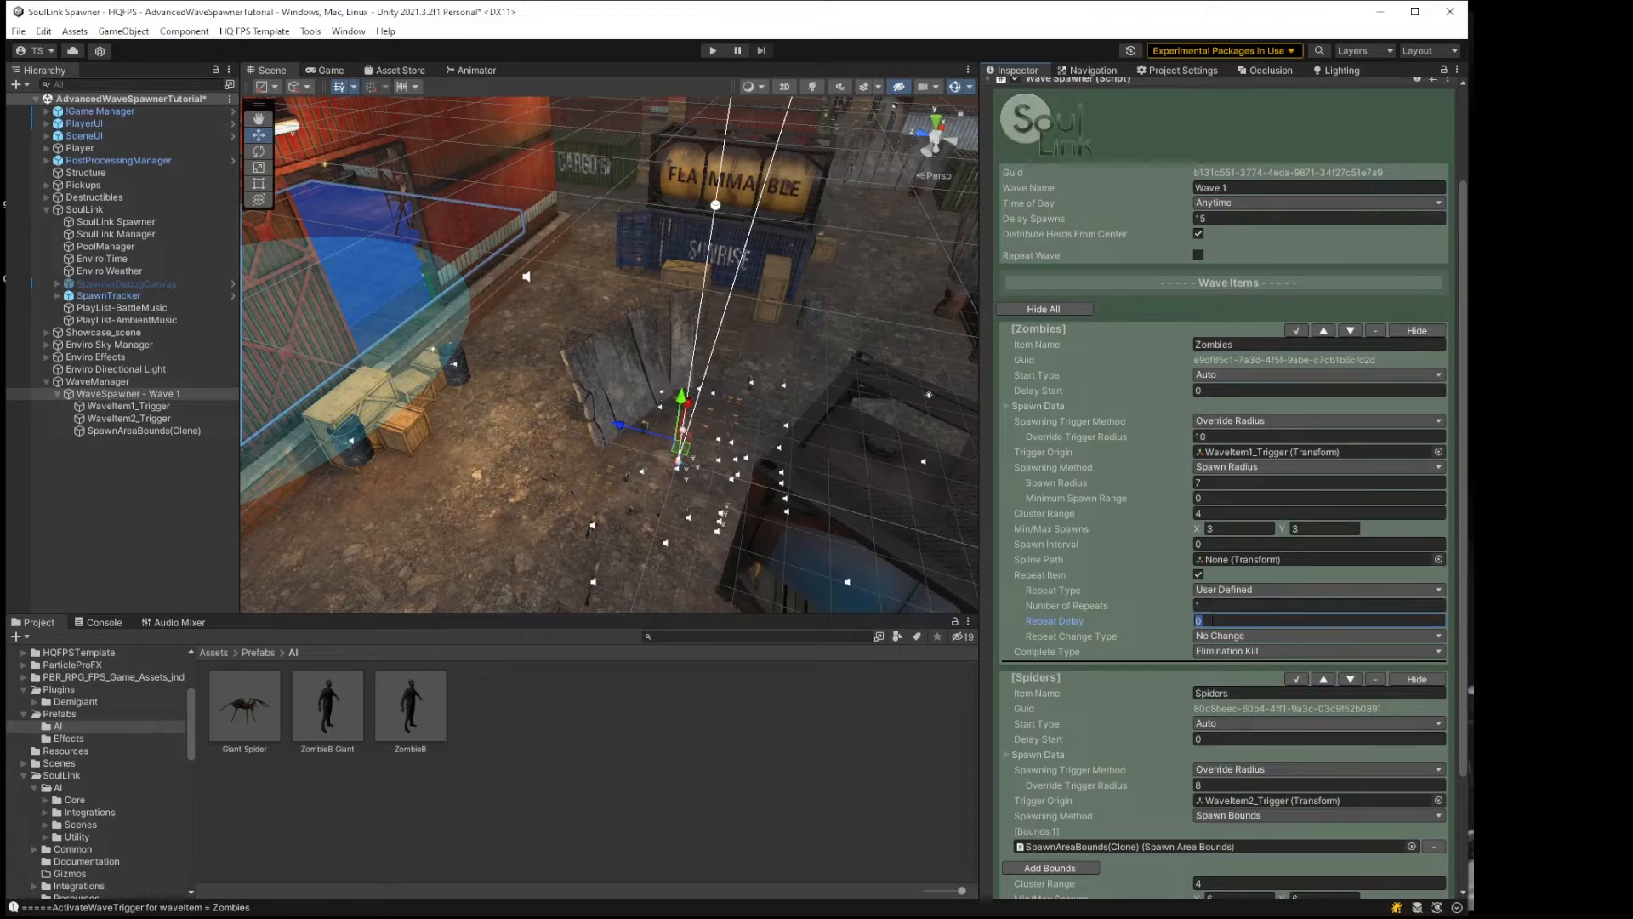
text(15)
click(1218, 606)
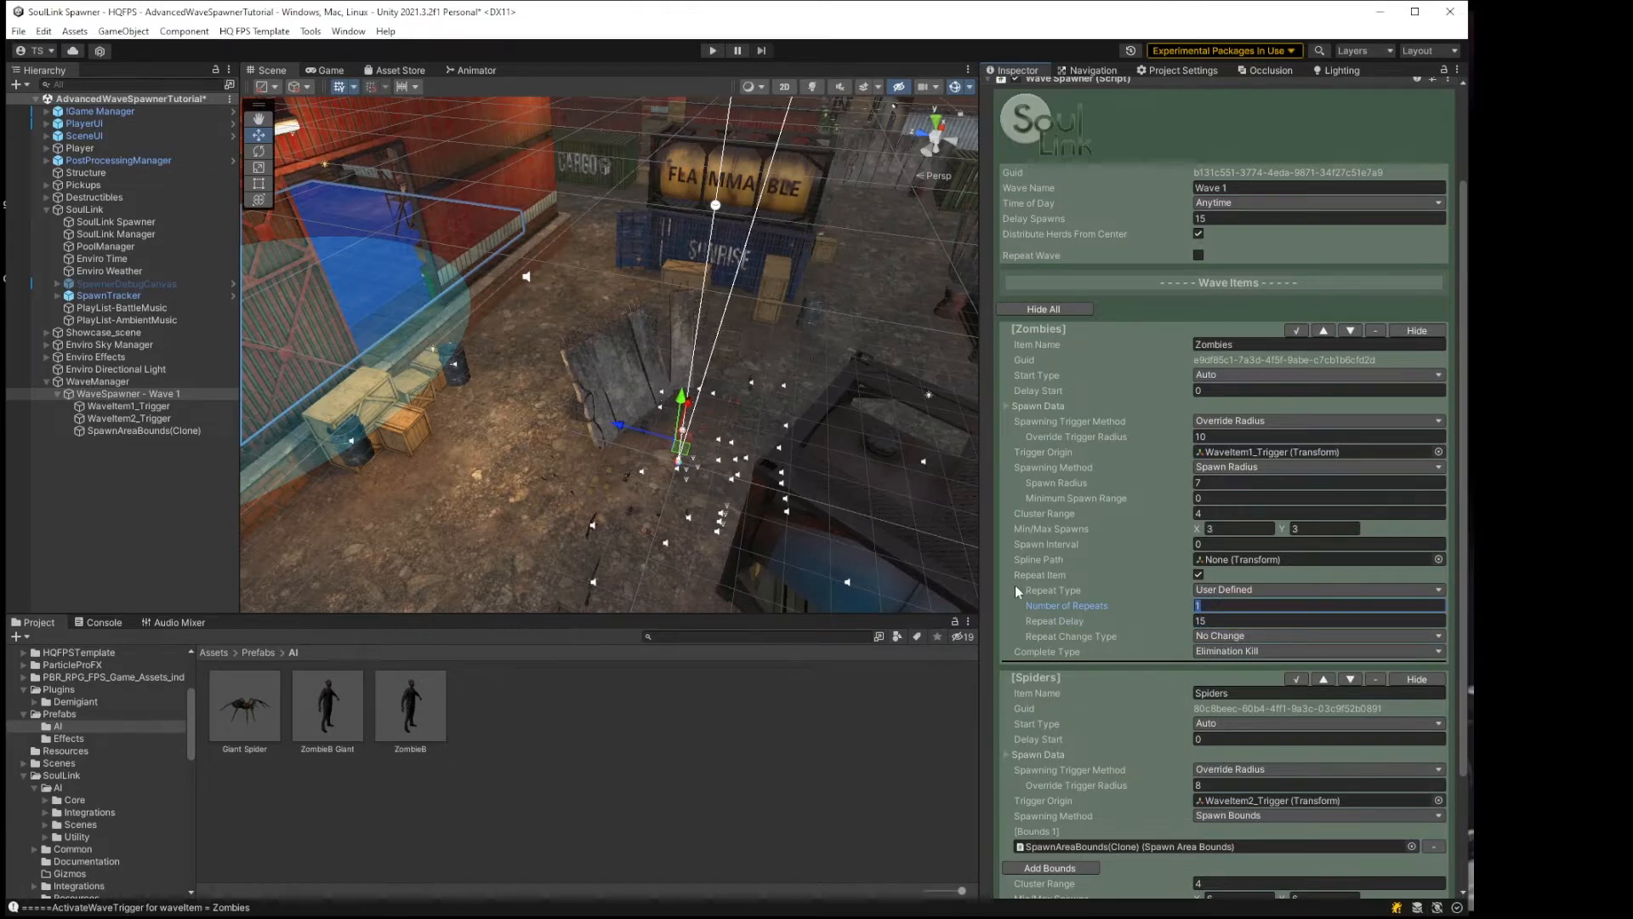
Step: Set the Zombies item's repeat change type to Increase, with a min/max change of 2 and 2
scroll(1038, 562, down, 2)
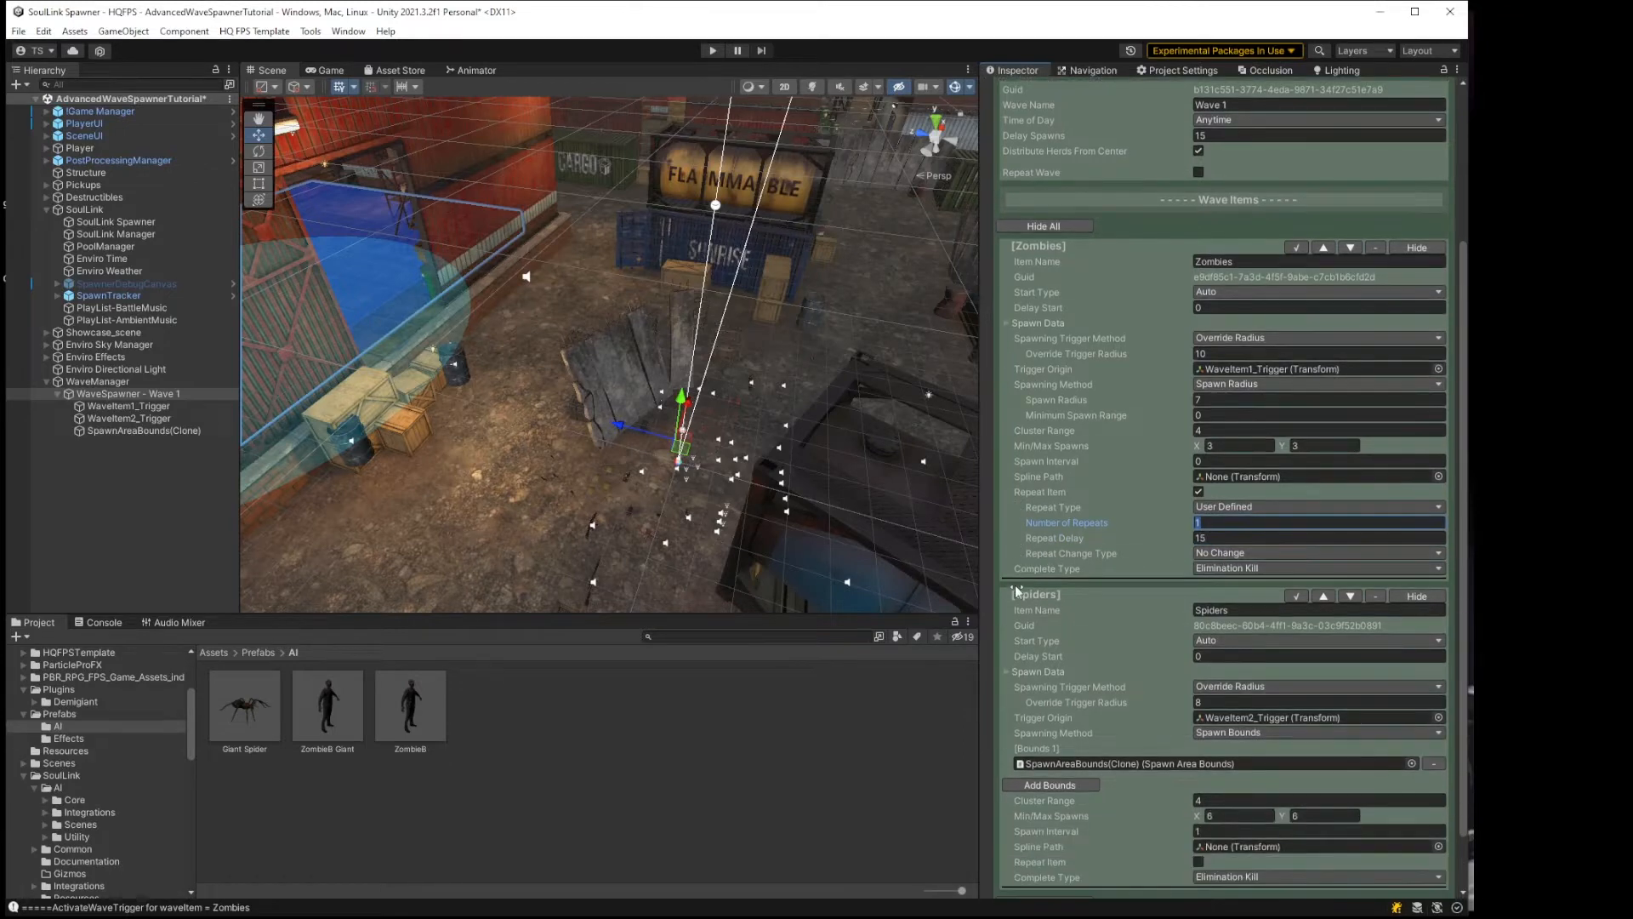
click(1238, 553)
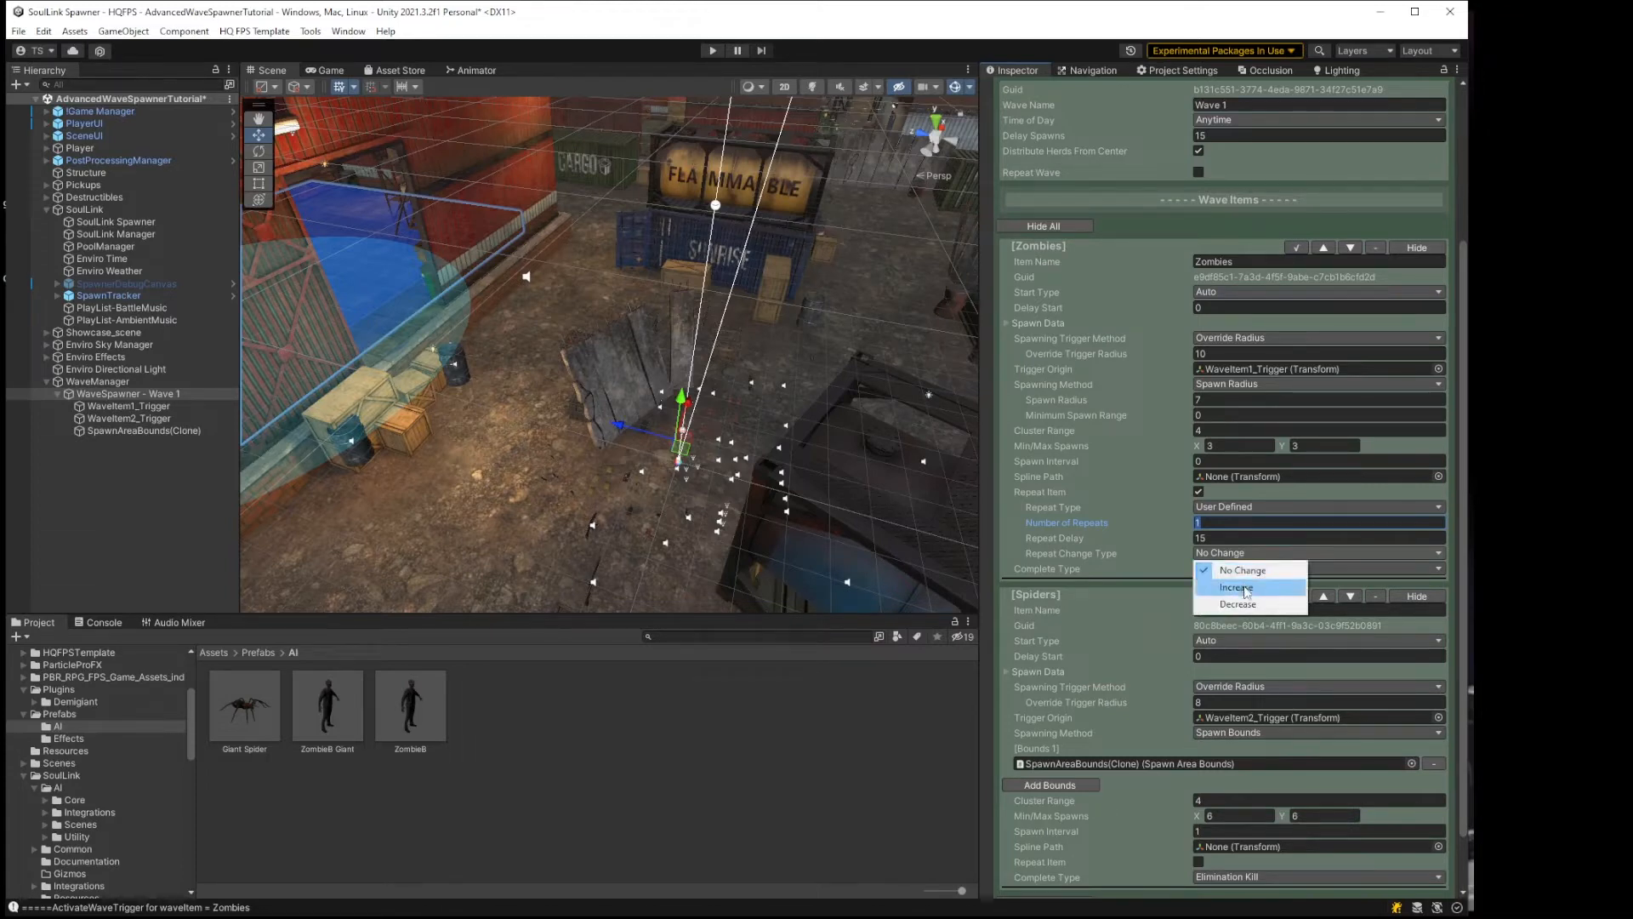
click(1237, 587)
click(1231, 569)
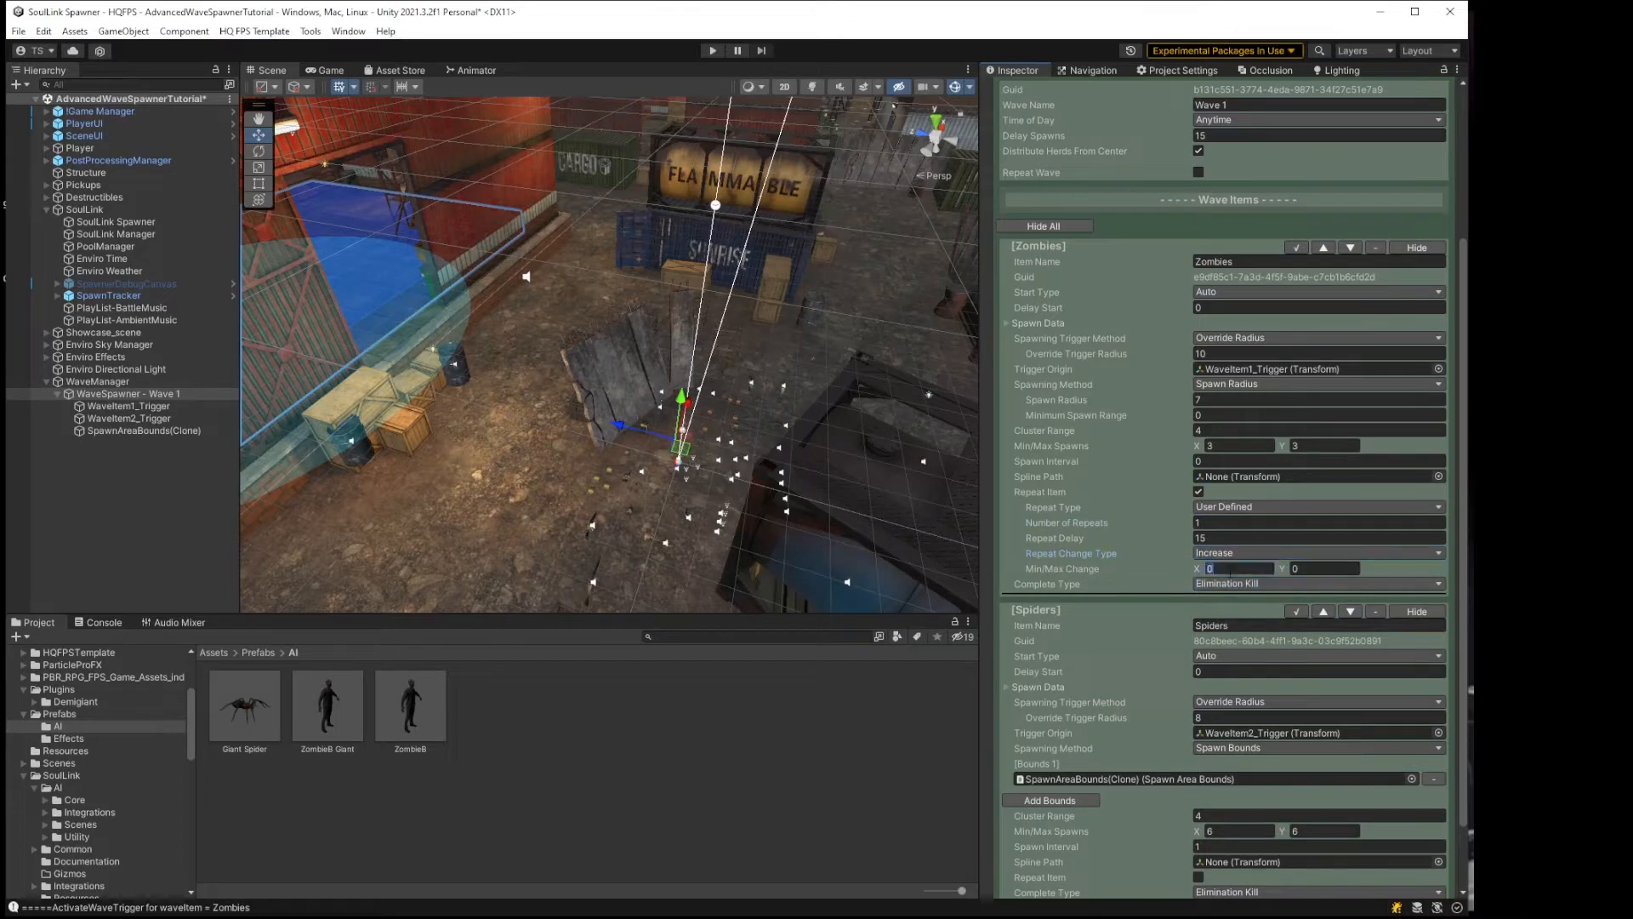
text(1)
drag(1220, 568, 1194, 571)
text(2)
click(1314, 568)
text(2)
click(1225, 569)
Step: Enable Repeat Item for the Spiders wave item and set its number of repeats to 1
scroll(1086, 560, down, 3)
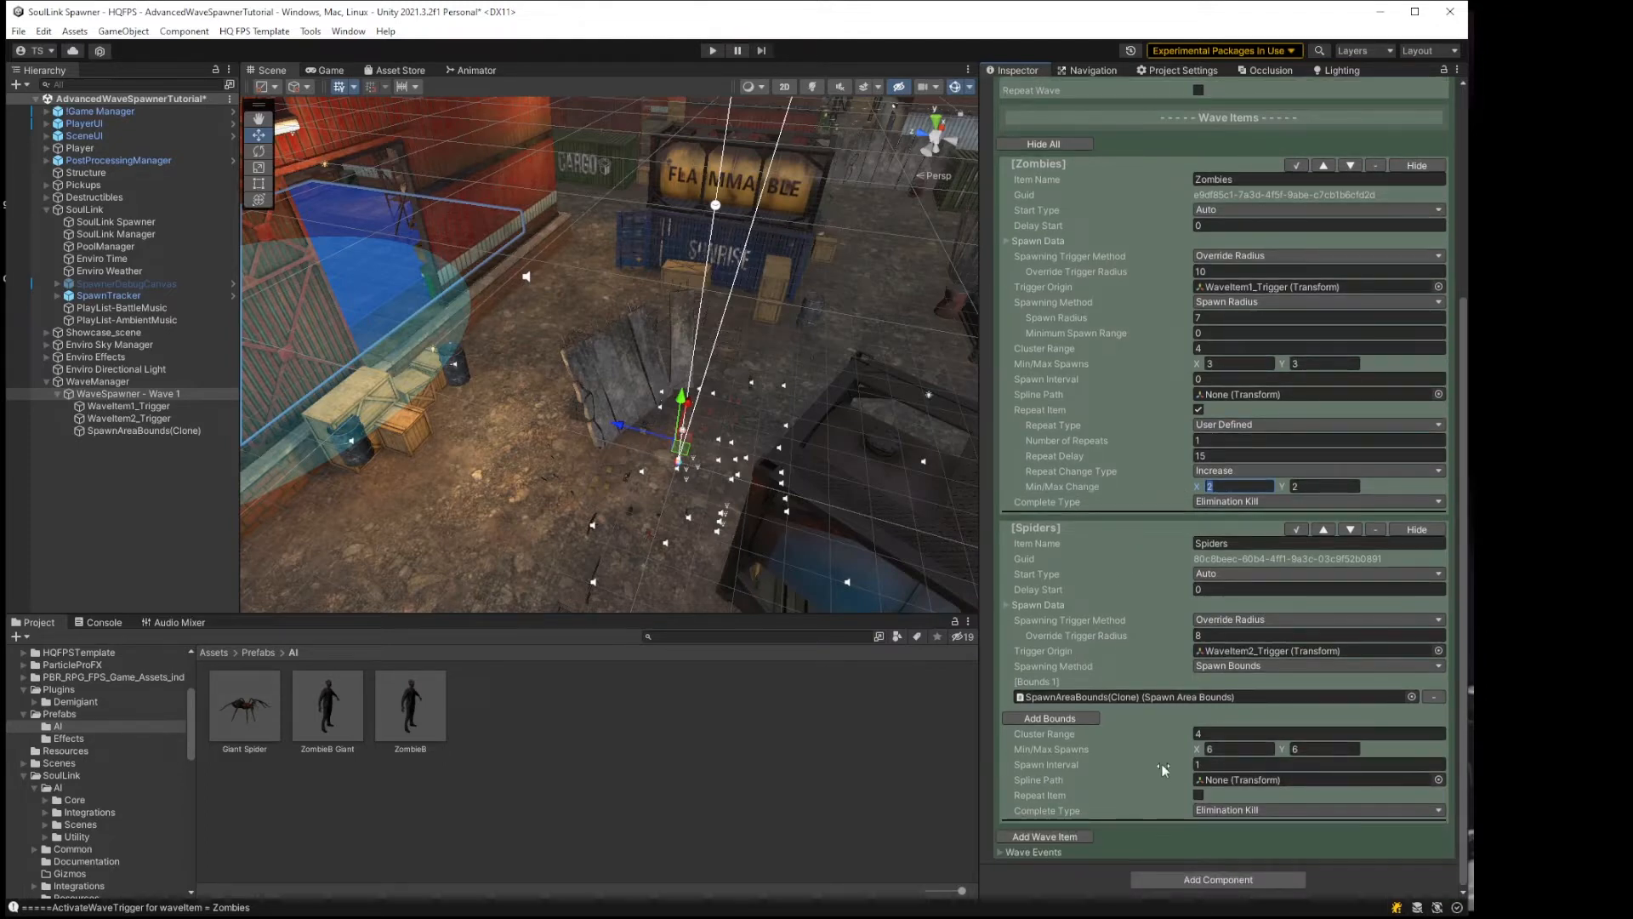
click(1198, 797)
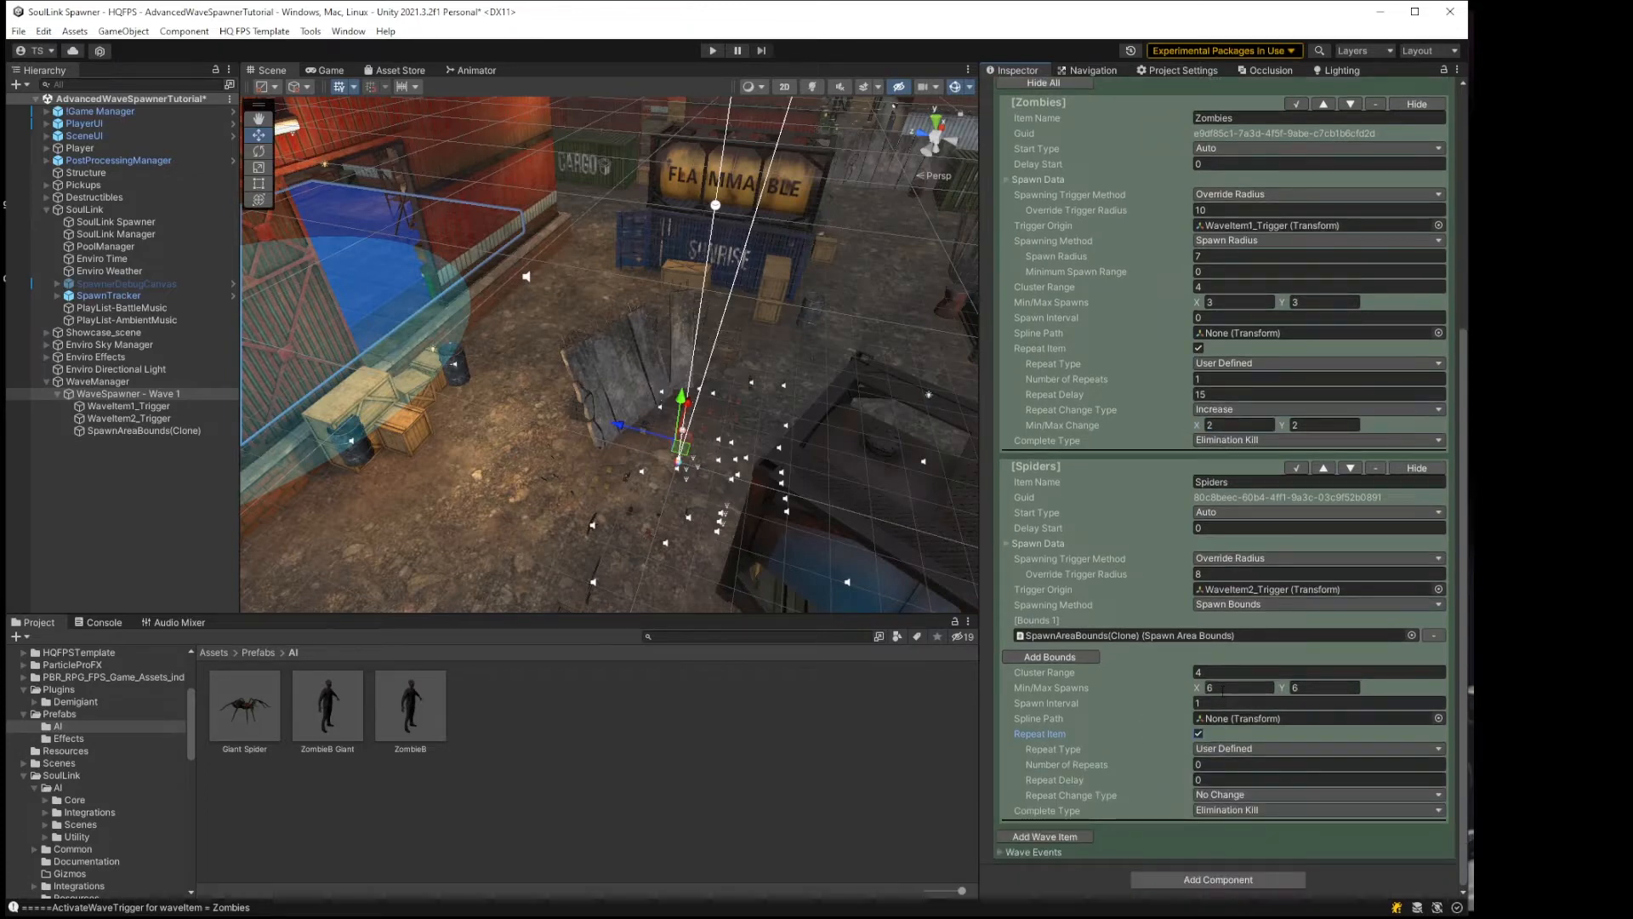
click(1199, 763)
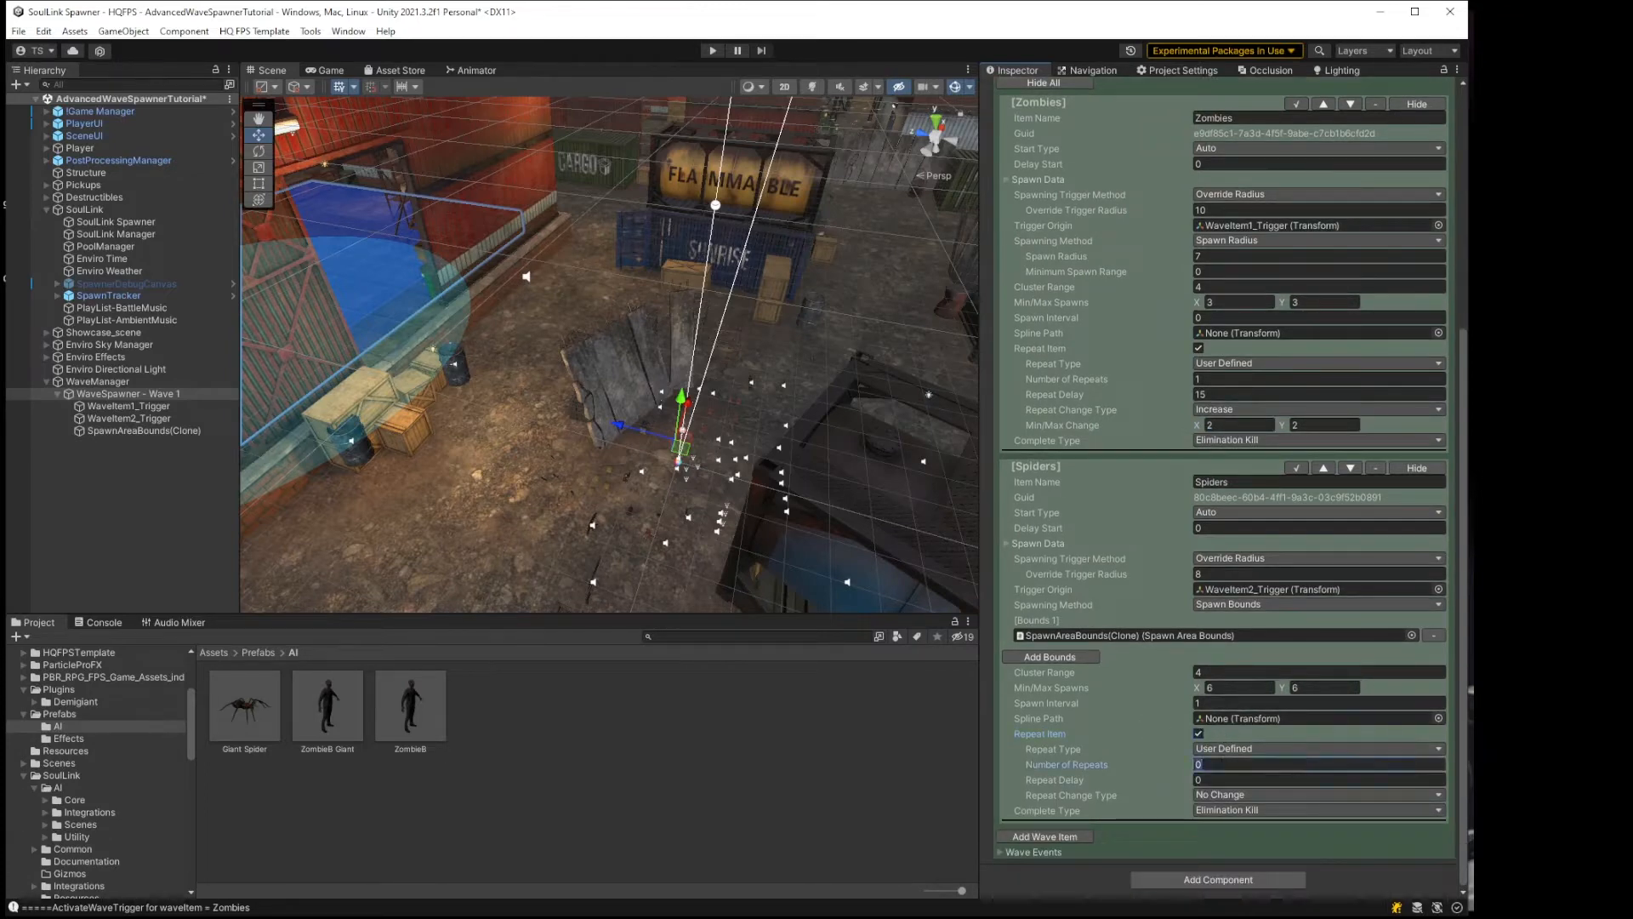
text(1)
Step: Set the Spiders item's repeat change type to Increase, with a min/max change of 3 and 3
click(1233, 794)
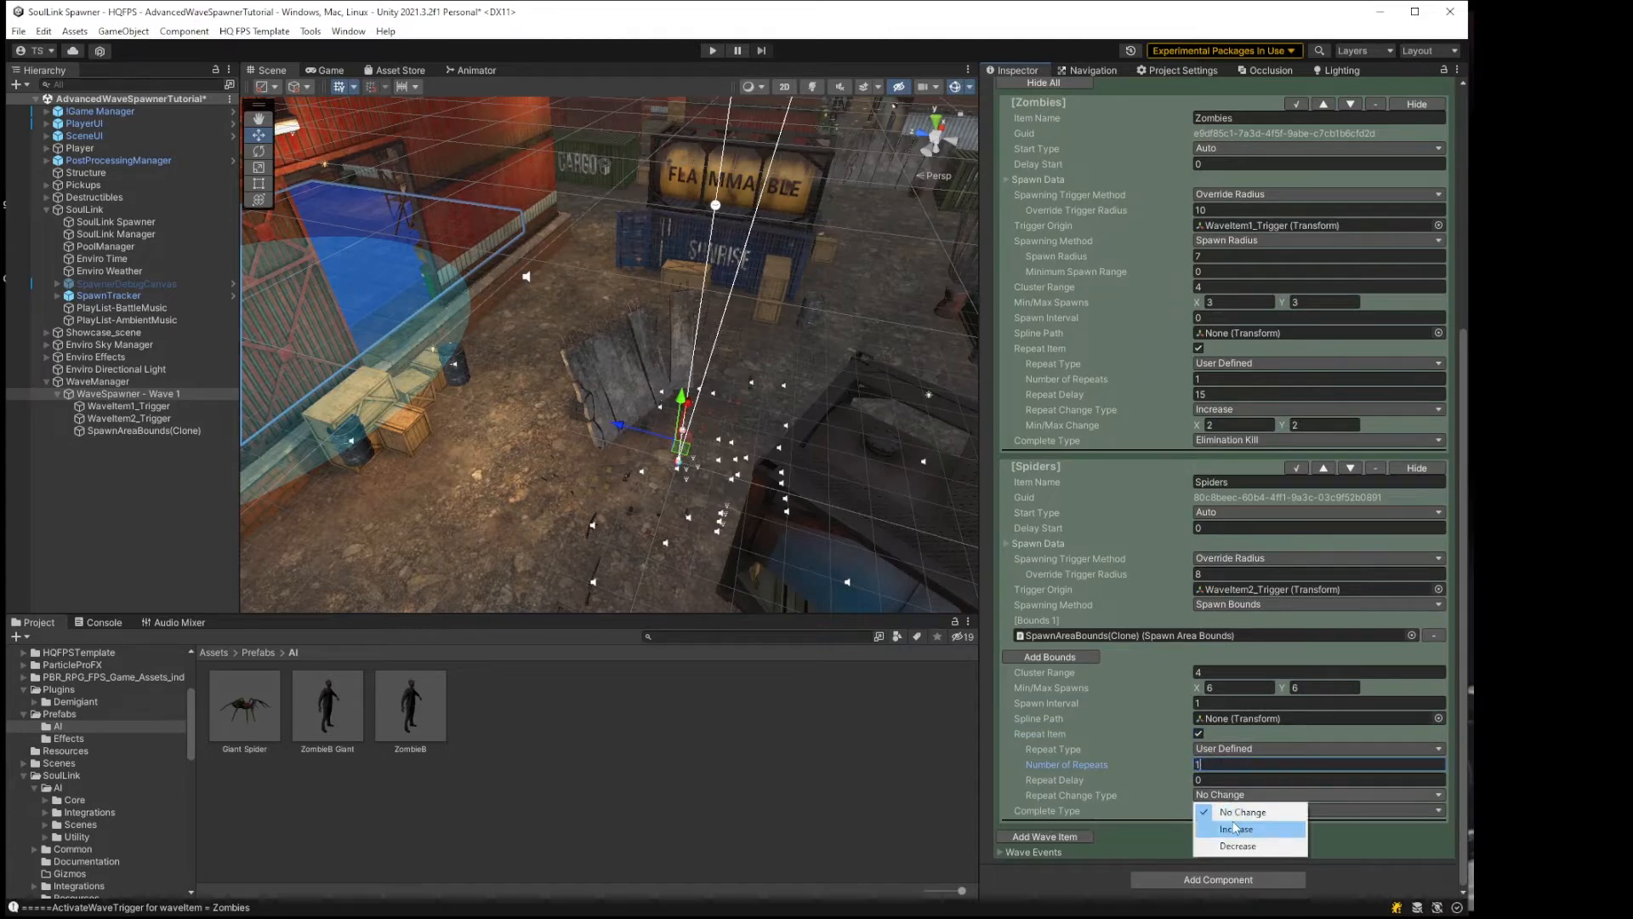
click(1236, 827)
click(1236, 811)
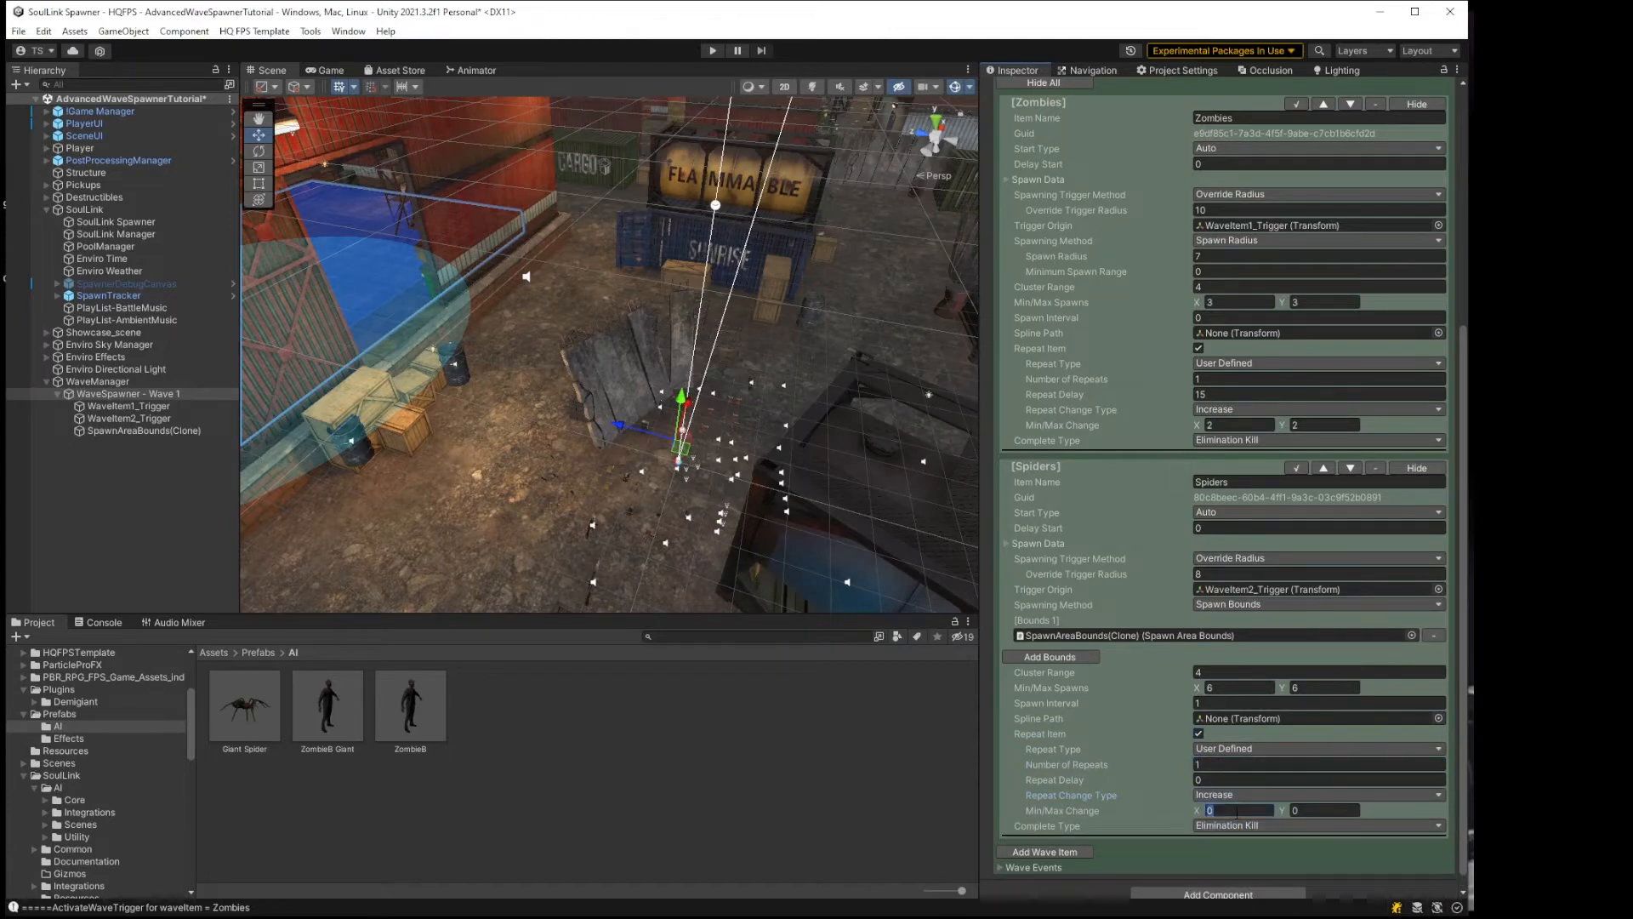
text(3)
key(Tab)
text(3)
click(1277, 780)
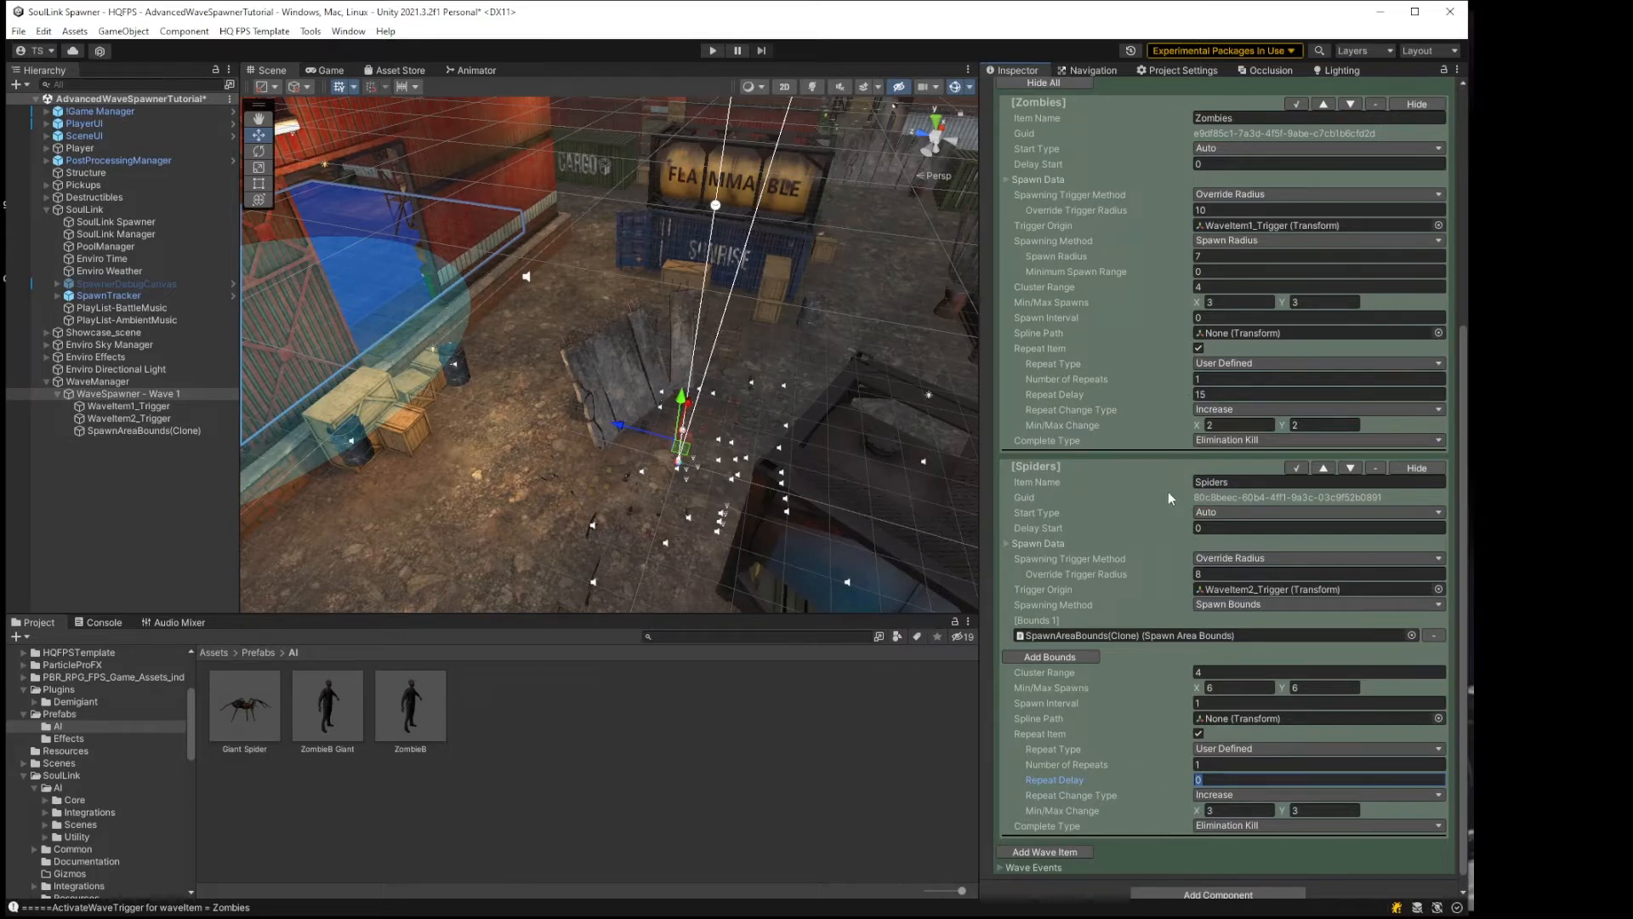
right_drag(738, 374, 618, 340)
right_drag(680, 297, 569, 340)
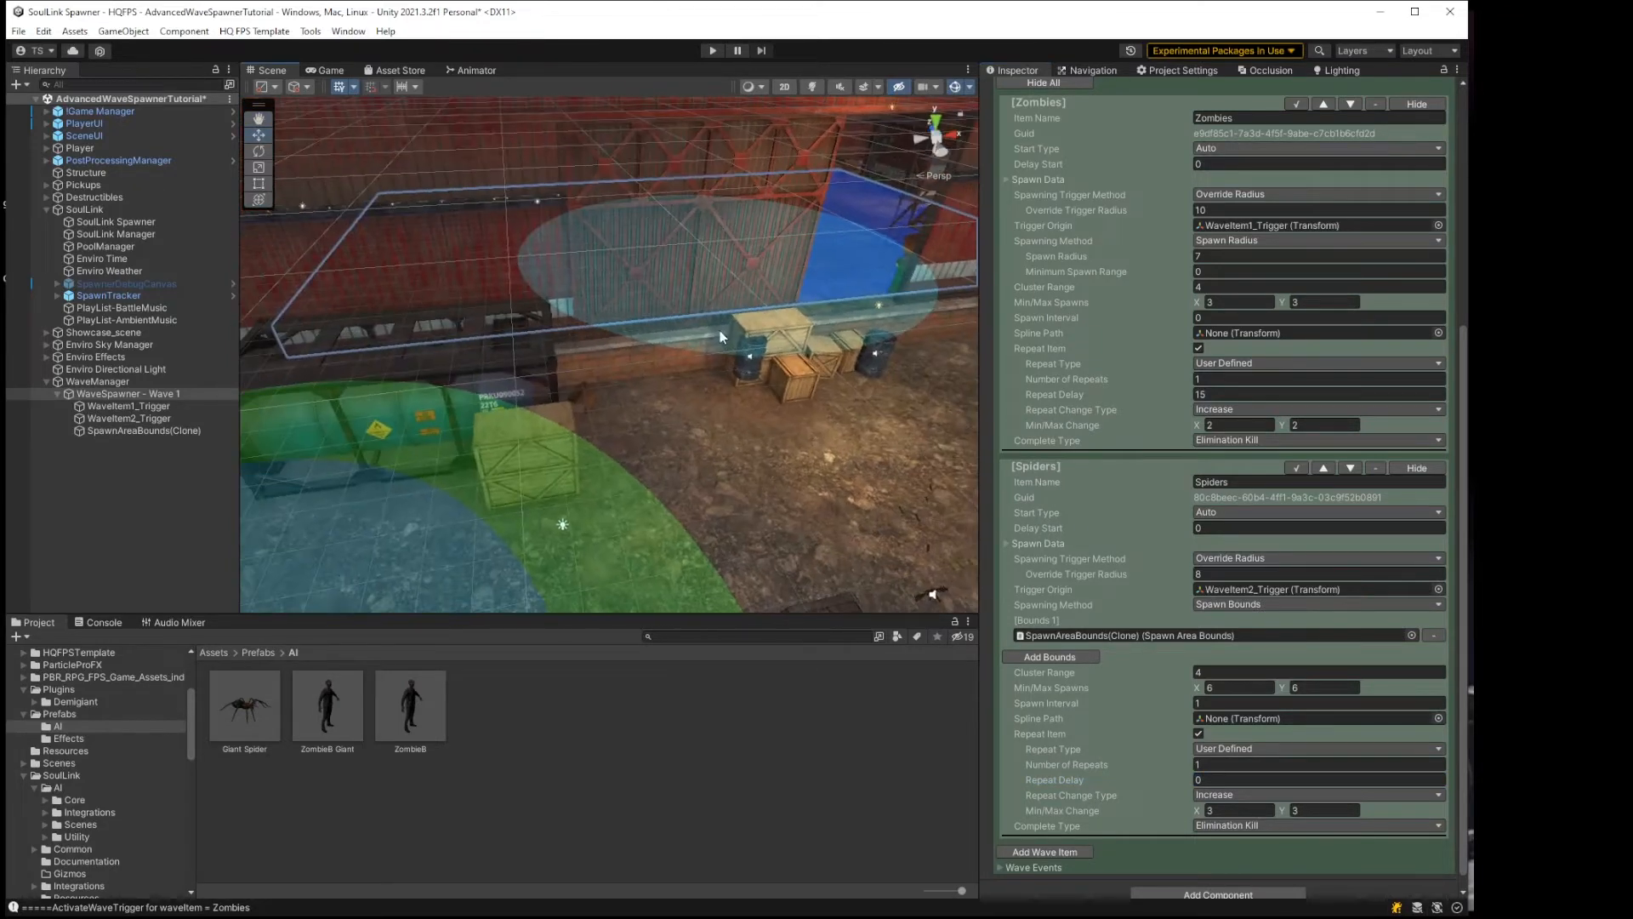
right_drag(719, 330, 631, 412)
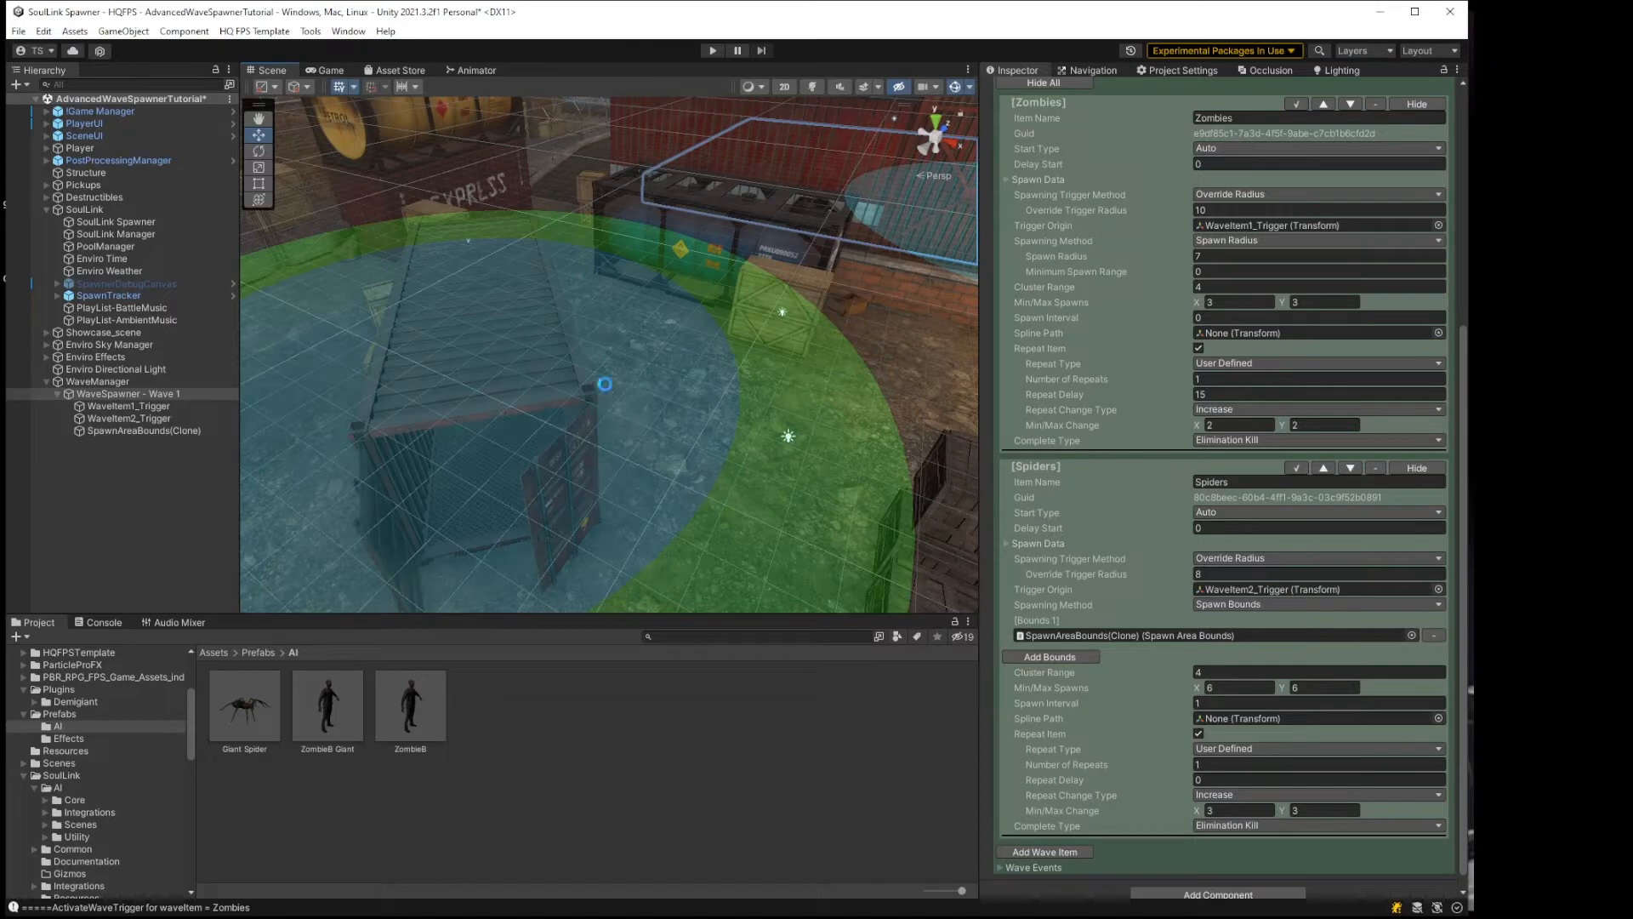
Step: Save the AdvancedWaveSpawnerTutorial scene and run it in Play mode to test the wave spawner
key(ctrl+s)
click(713, 50)
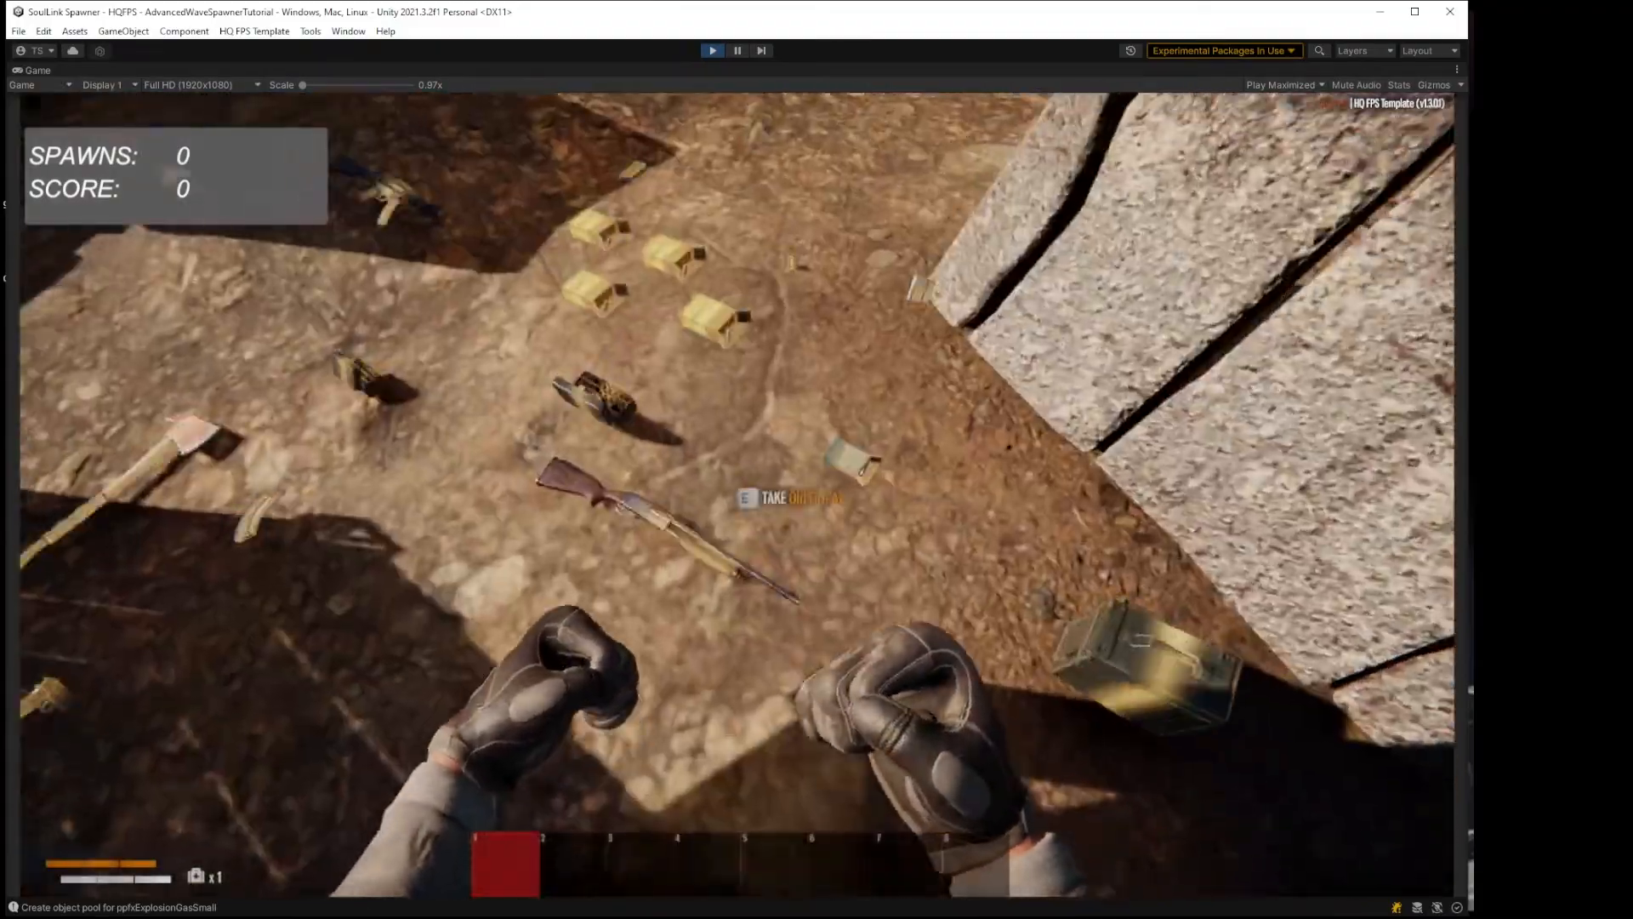
Step: Collect the guns, ammunition and syringe lying on the ground around the player's starting area
key(e)
key(e)
key(e)
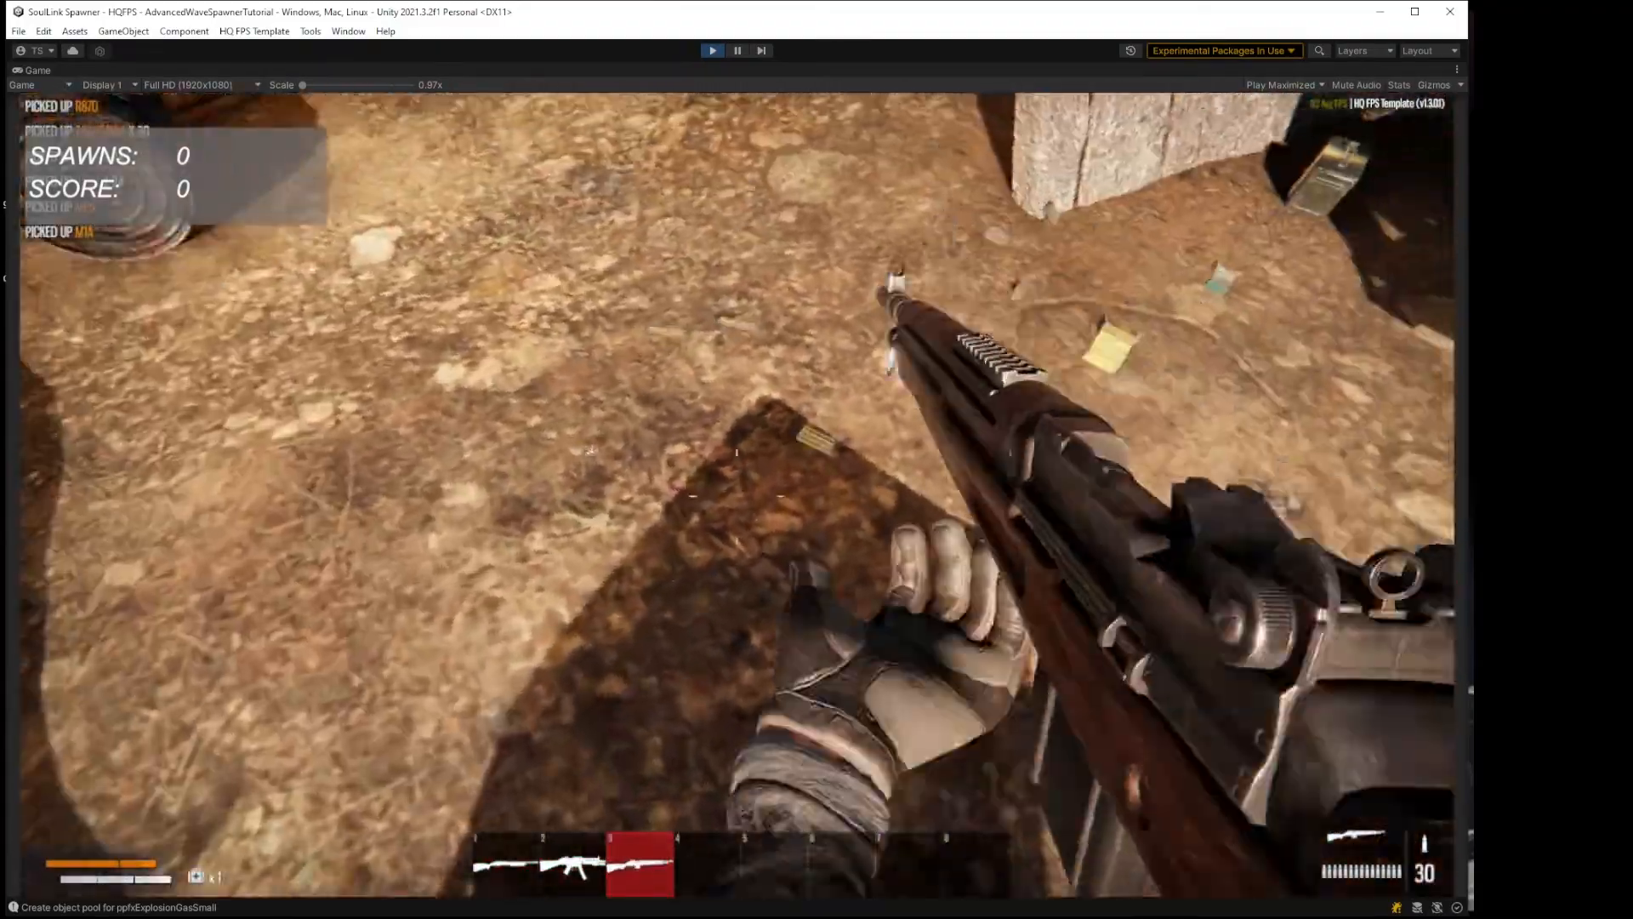
key(e)
key(e)
key(e)
key(e)
key(e)
key(e)
key(e)
key(e)
key(e)
key(e)
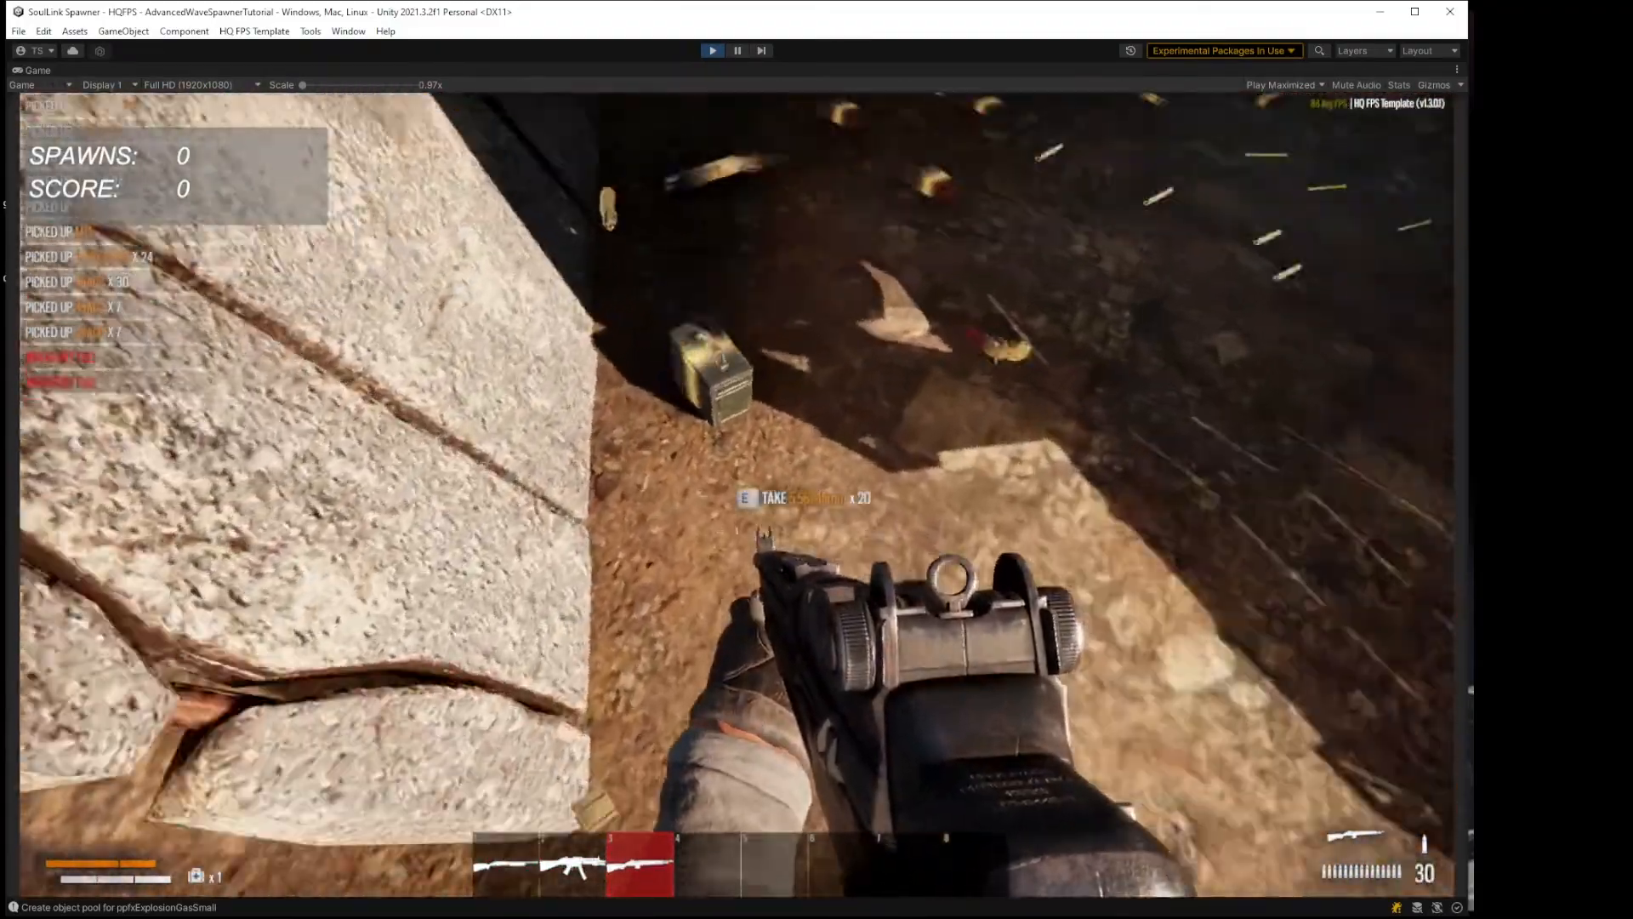
key(e)
key(e)
key(e)
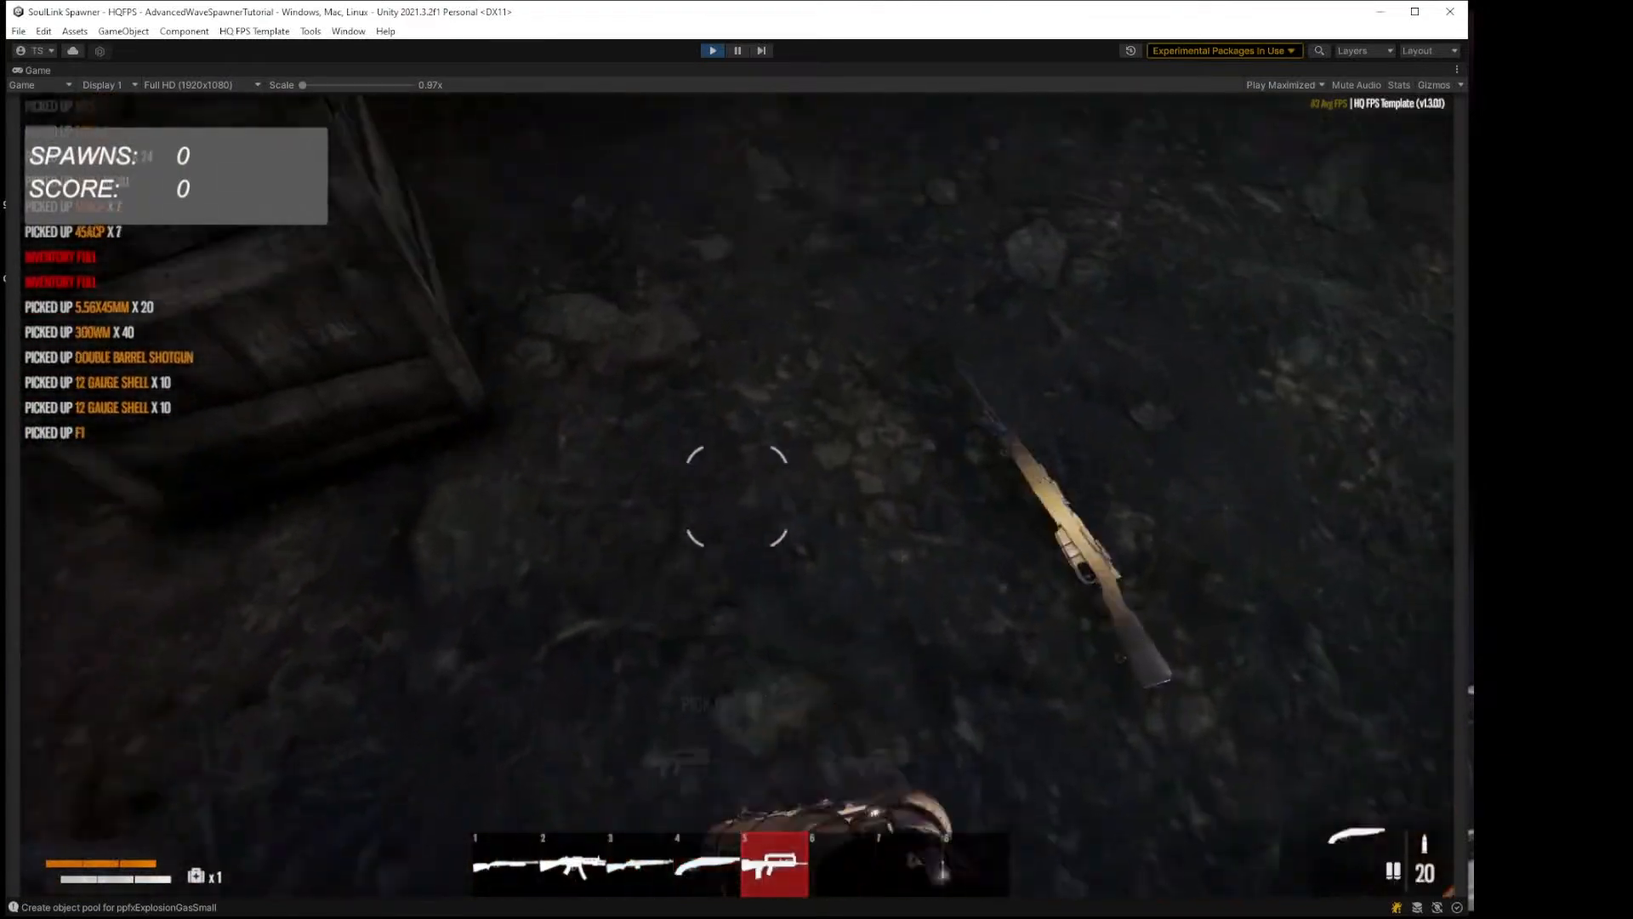
key(e)
key(e)
key(e)
key(e)
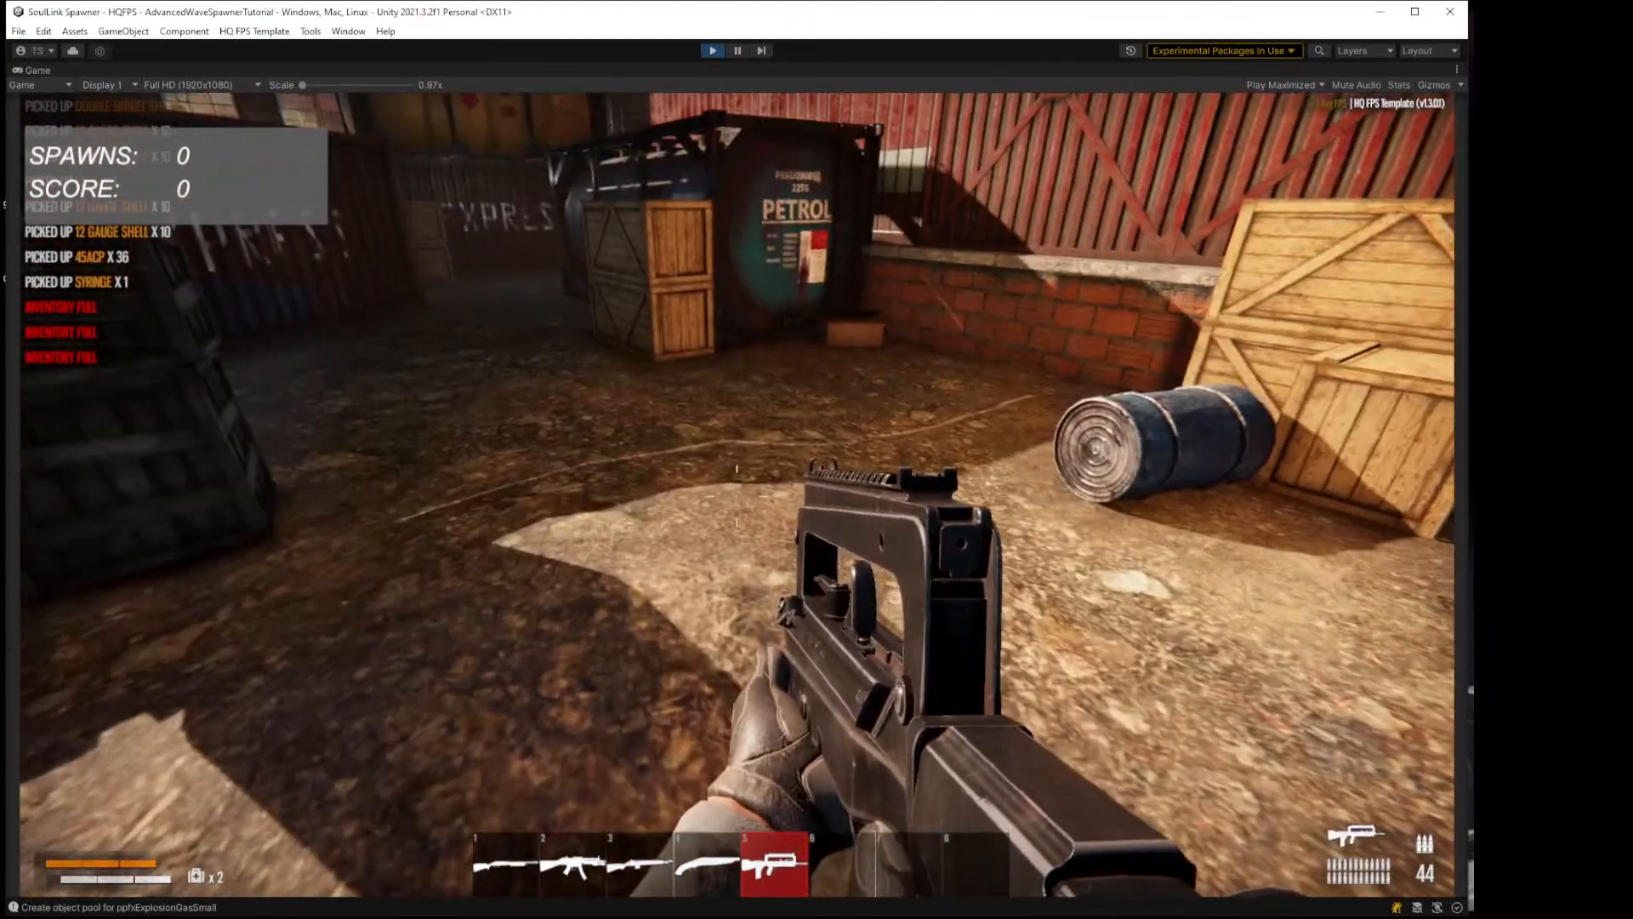
Step: Enter the zombie trigger area between the containers as Wave 1 starts and shoot the spawned zombies
key(w)
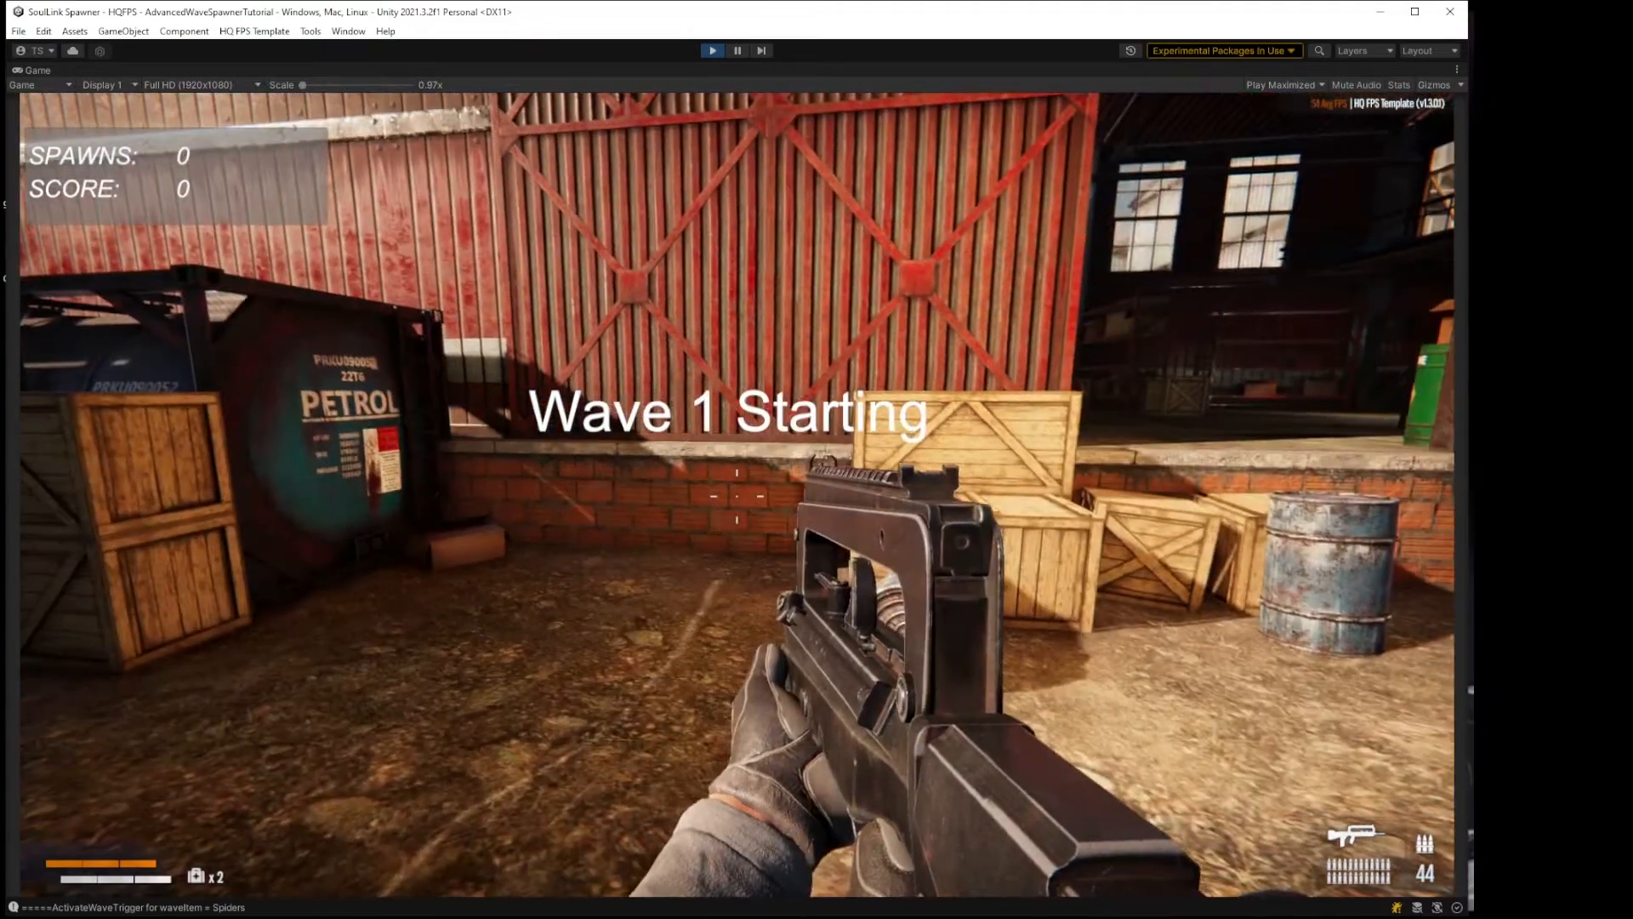
key(shift+w)
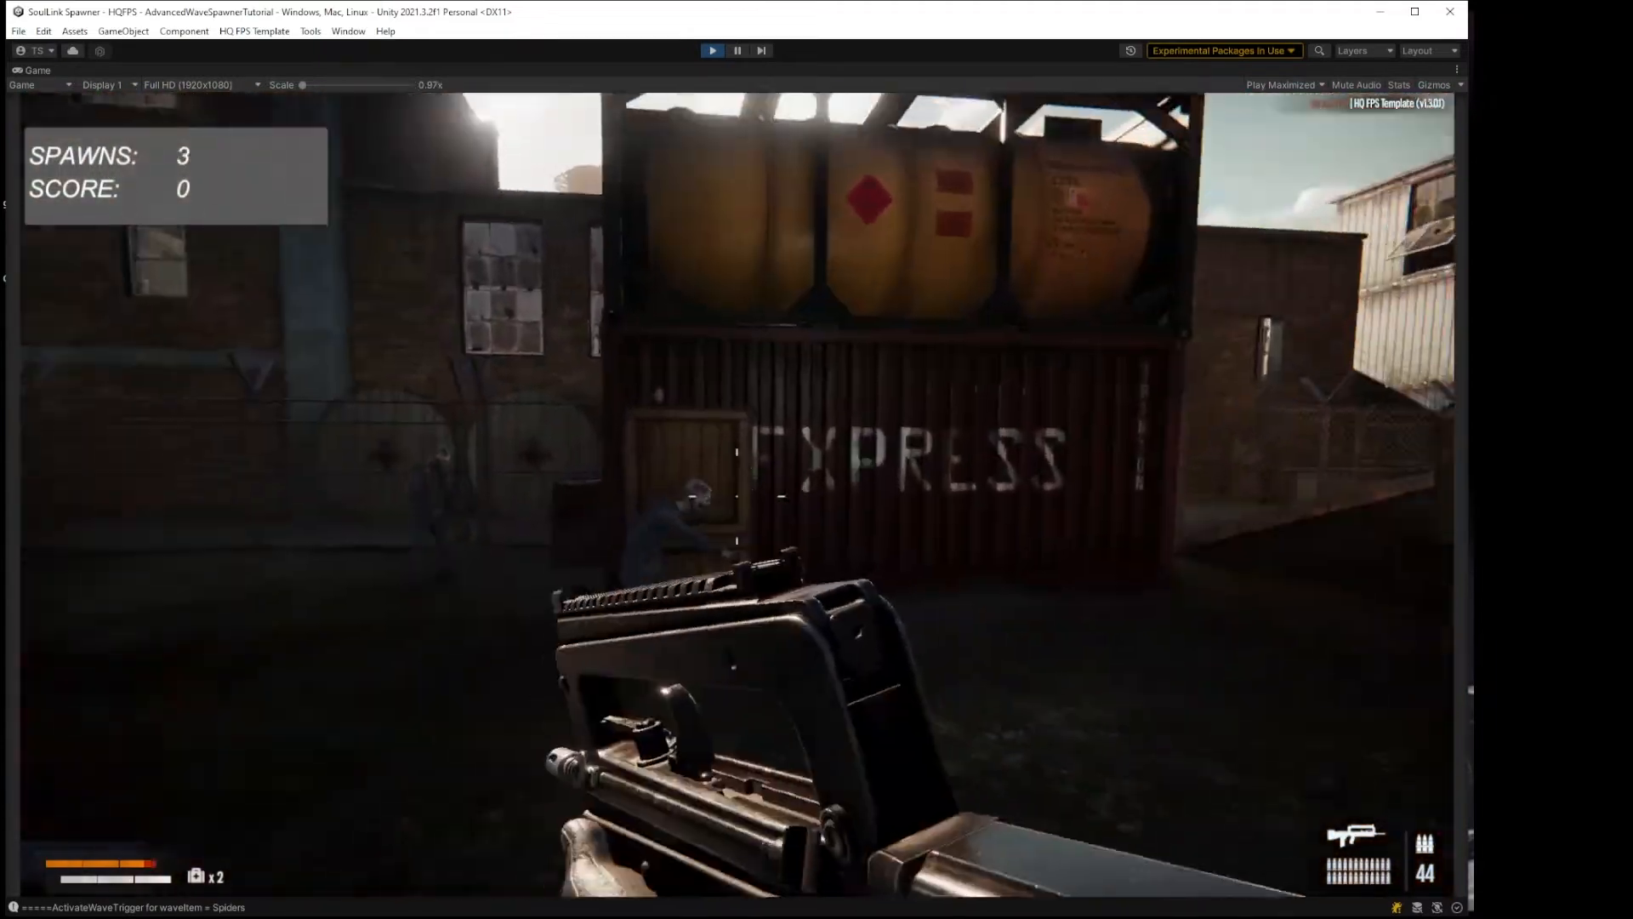
click(736, 496)
click(737, 496)
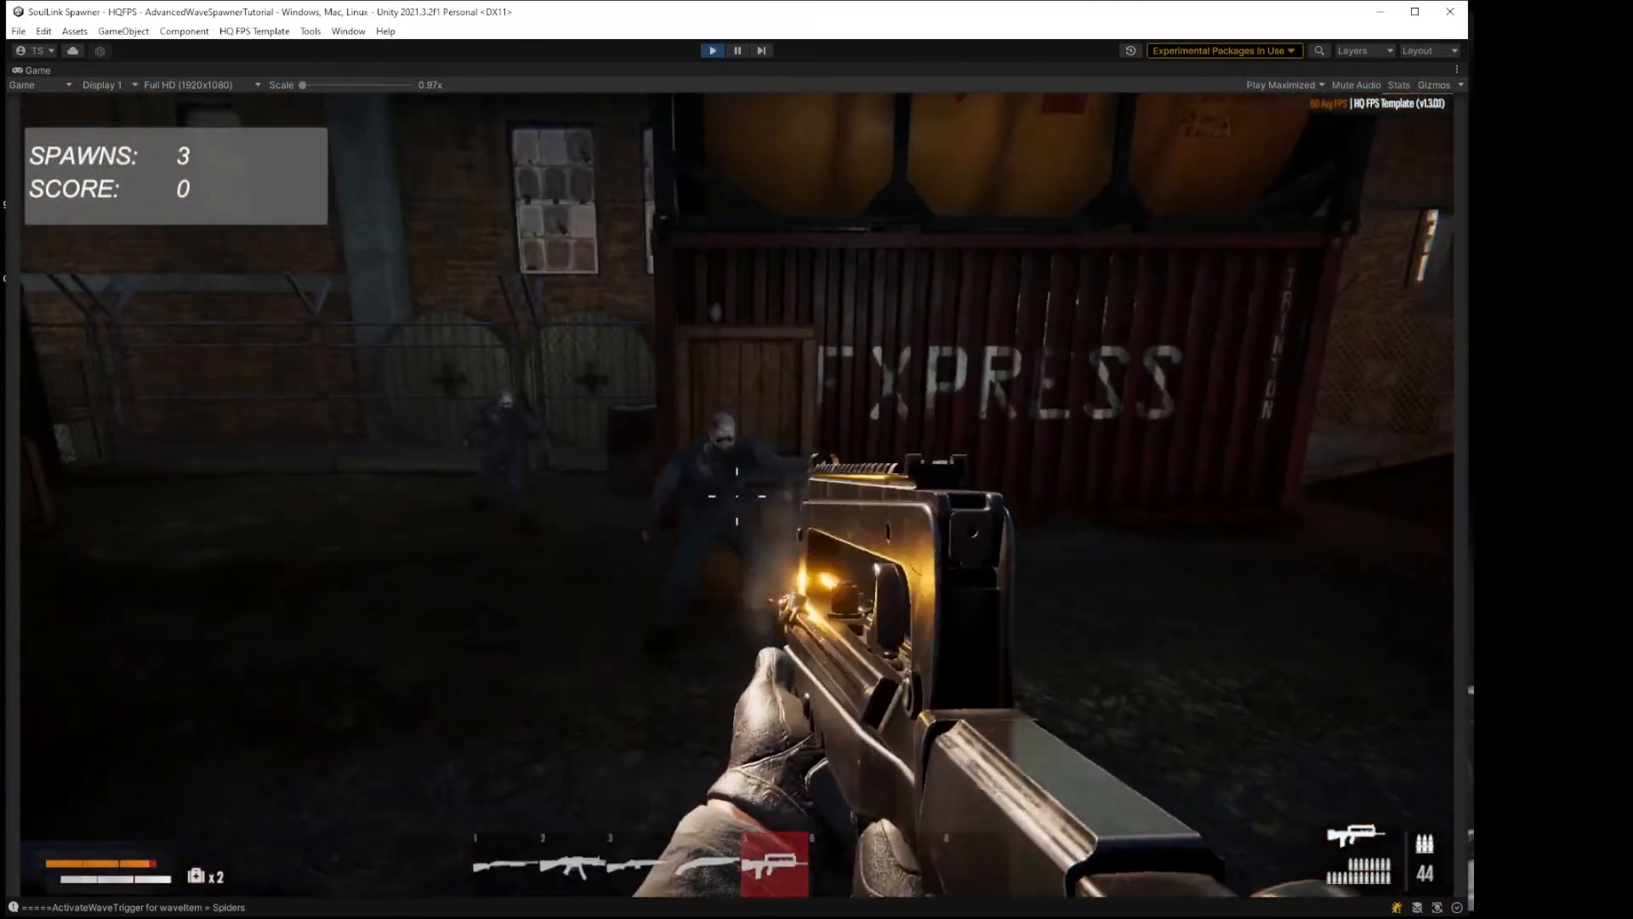
click(737, 496)
click(737, 496)
click(737, 496)
click(737, 496)
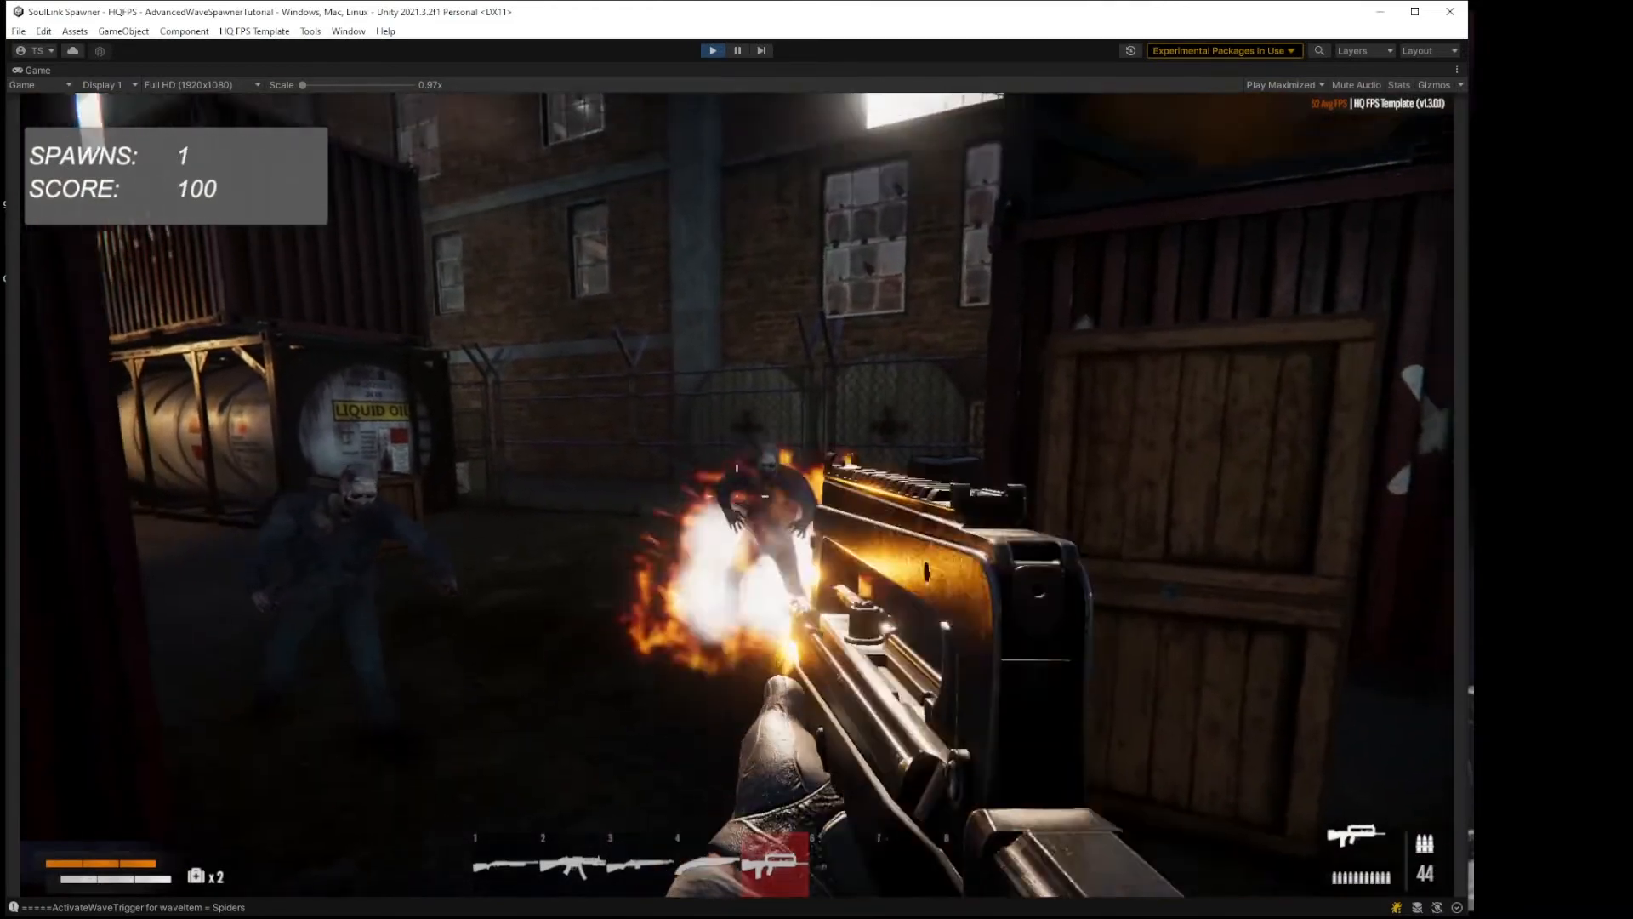
click(736, 496)
click(737, 496)
click(737, 496)
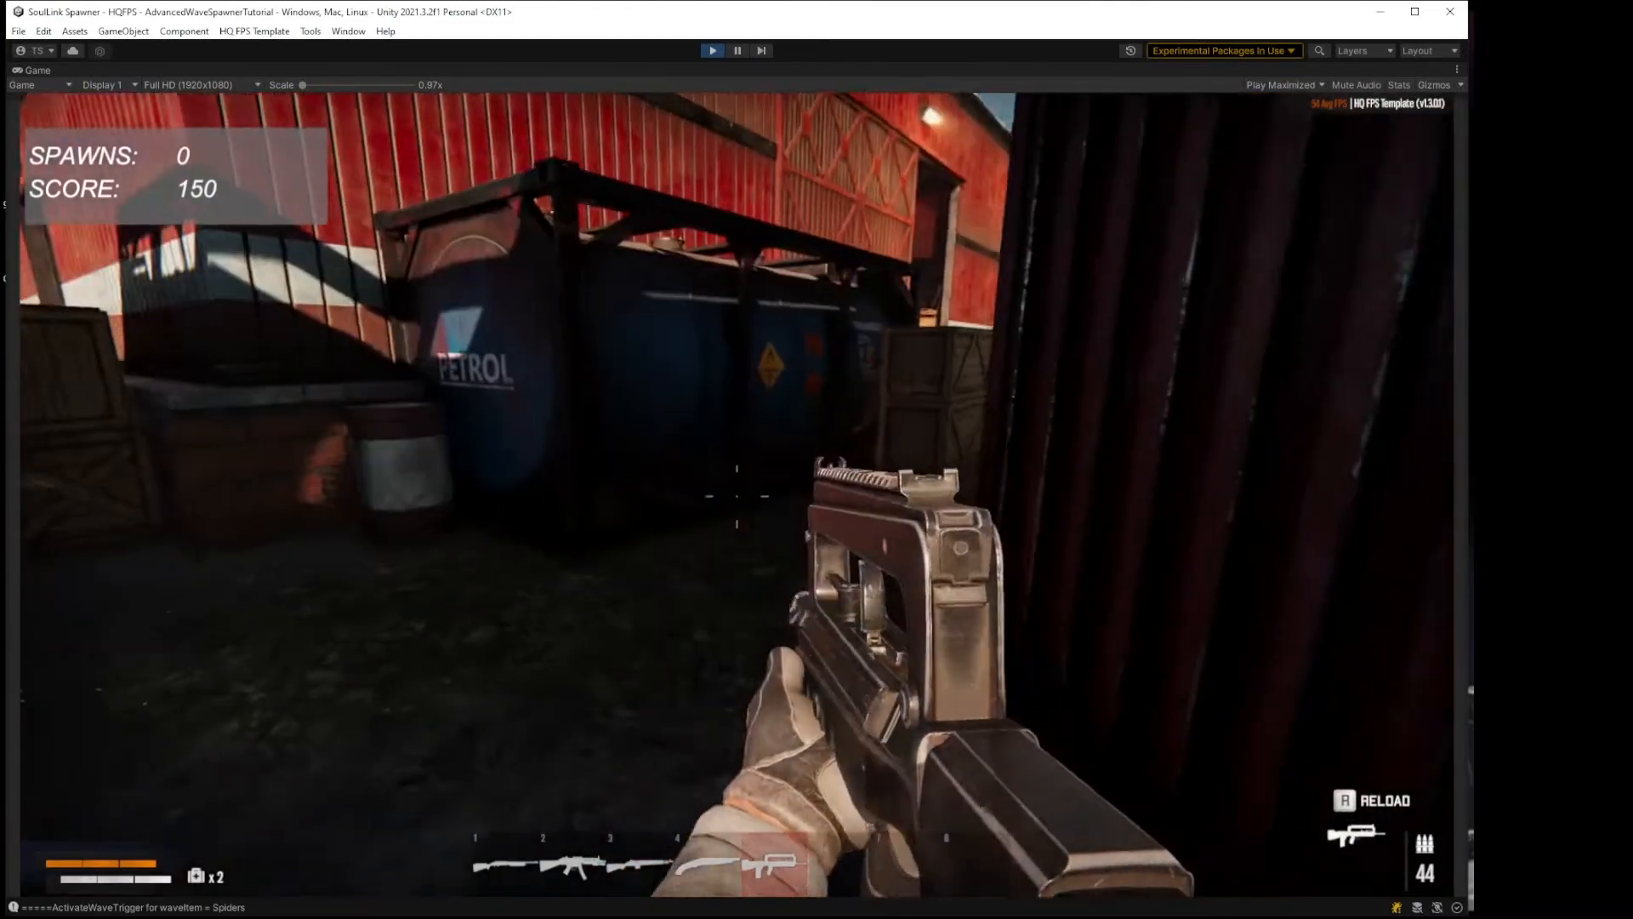
Step: Walk back to the open yard and watch the container area for the repeat zombie spawn
key(w)
key(w)
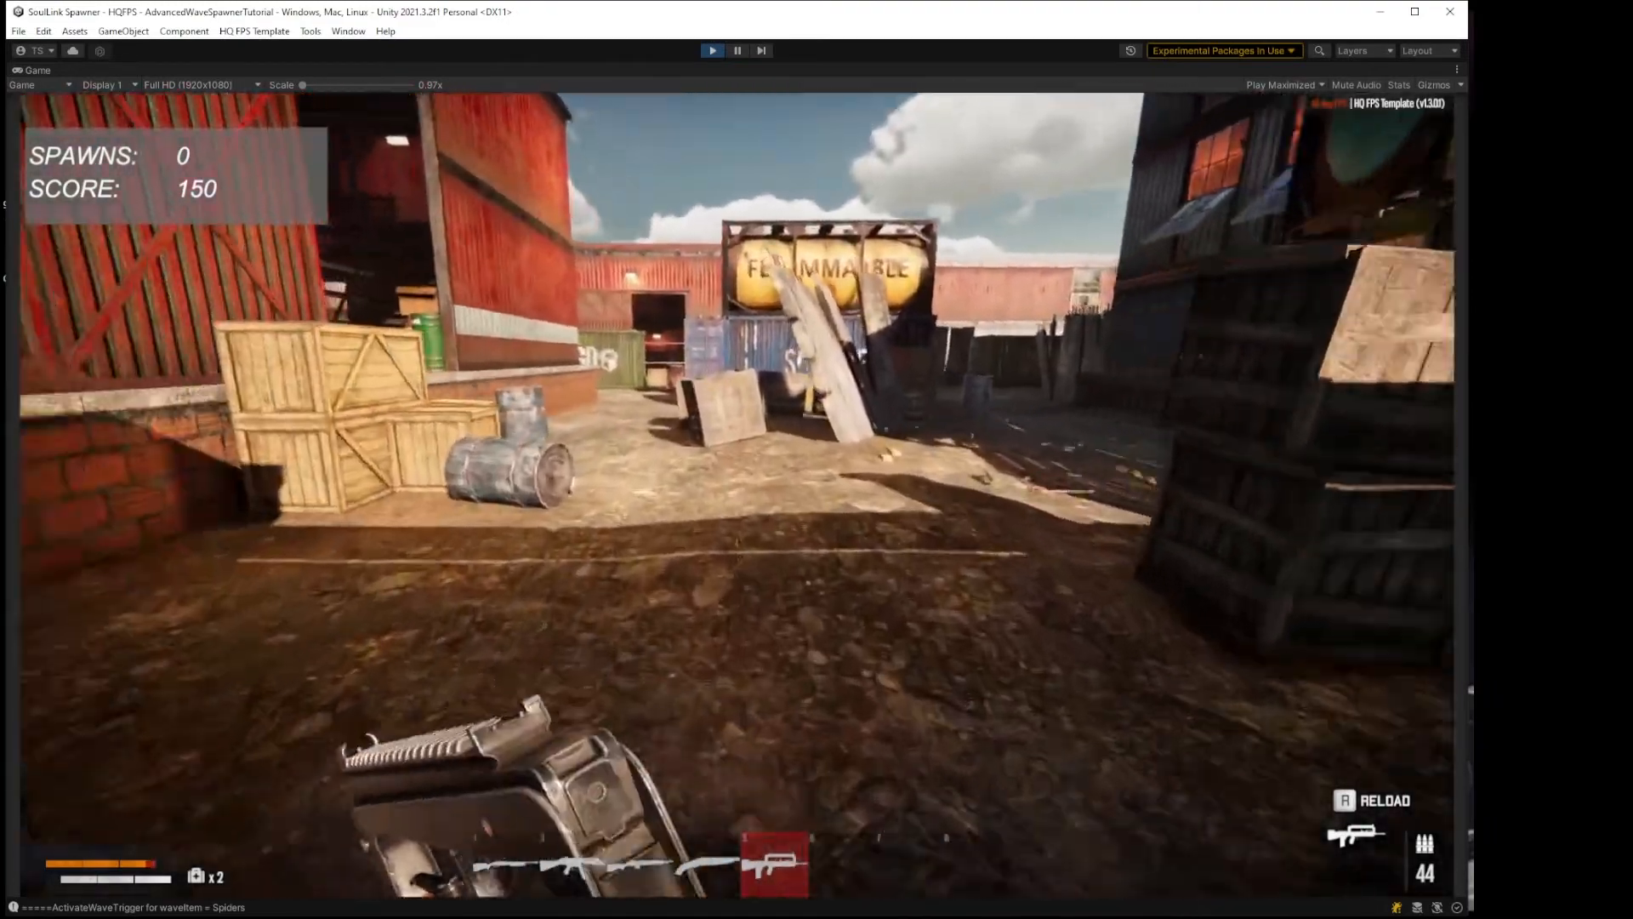
key(w)
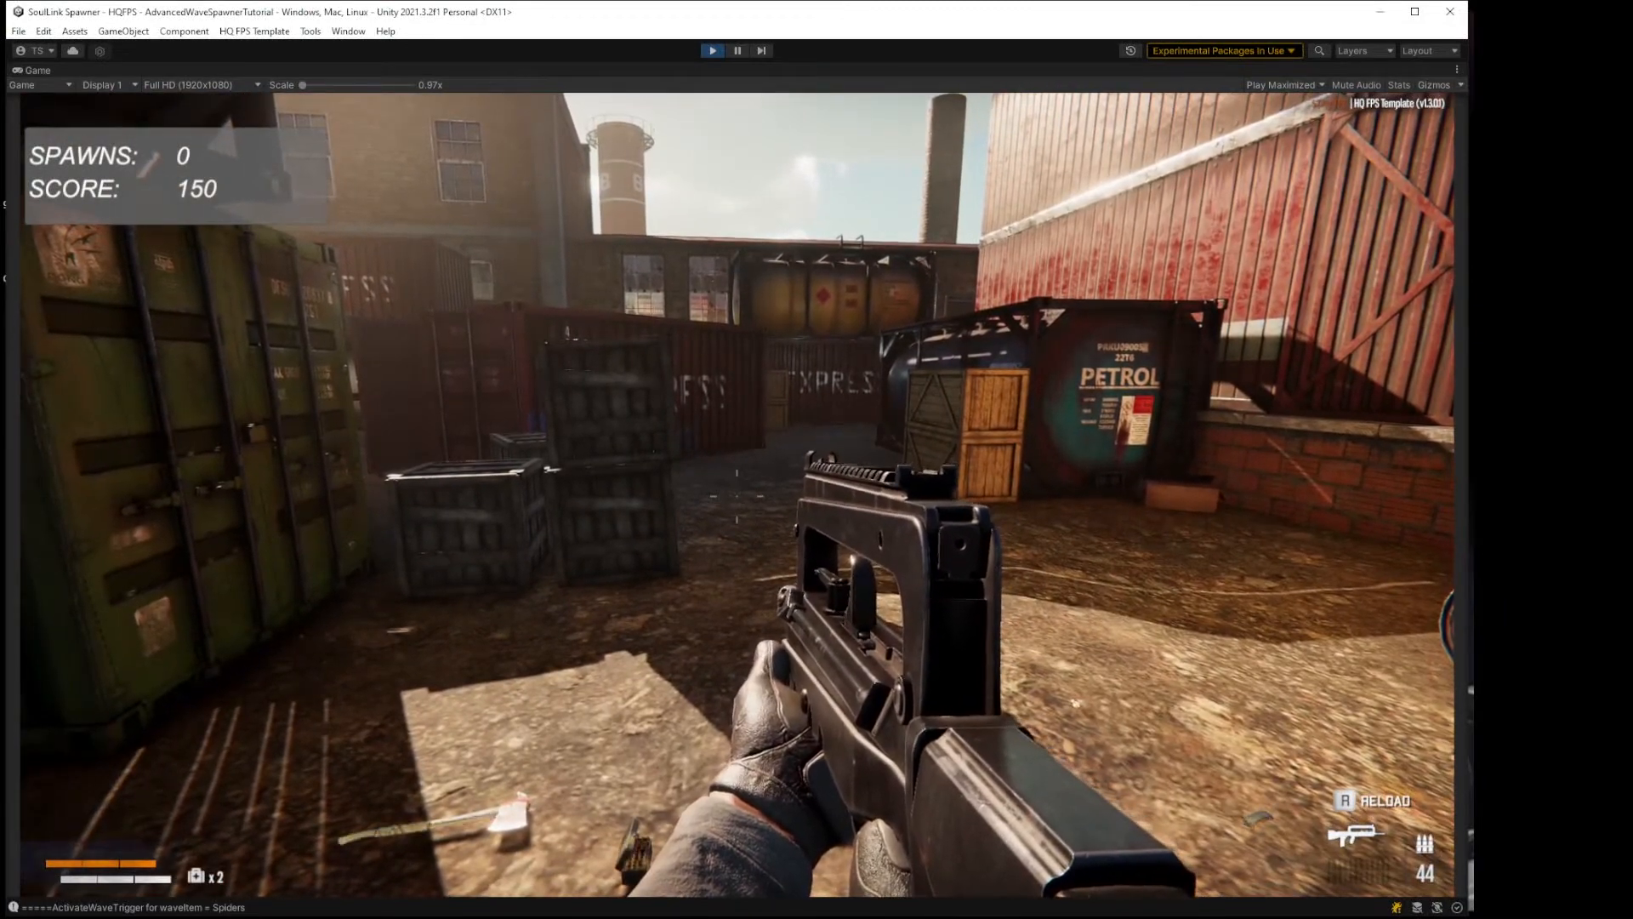
key(d)
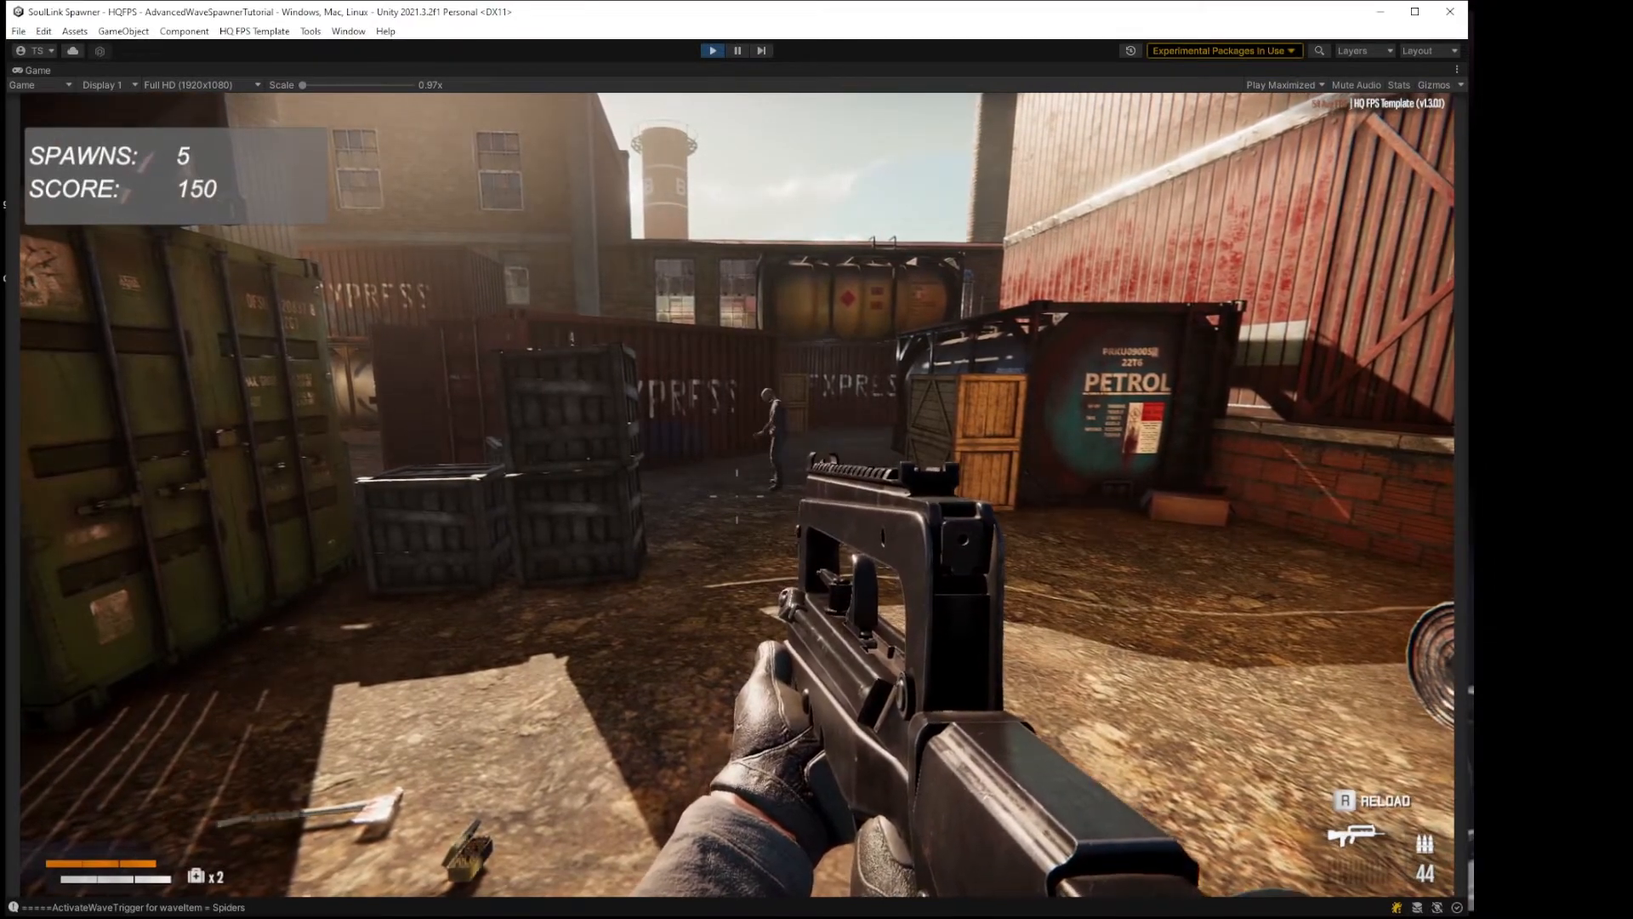
Step: Reload the rifle and eliminate the repeat group of zombies around the EXPRESS containers
key(w)
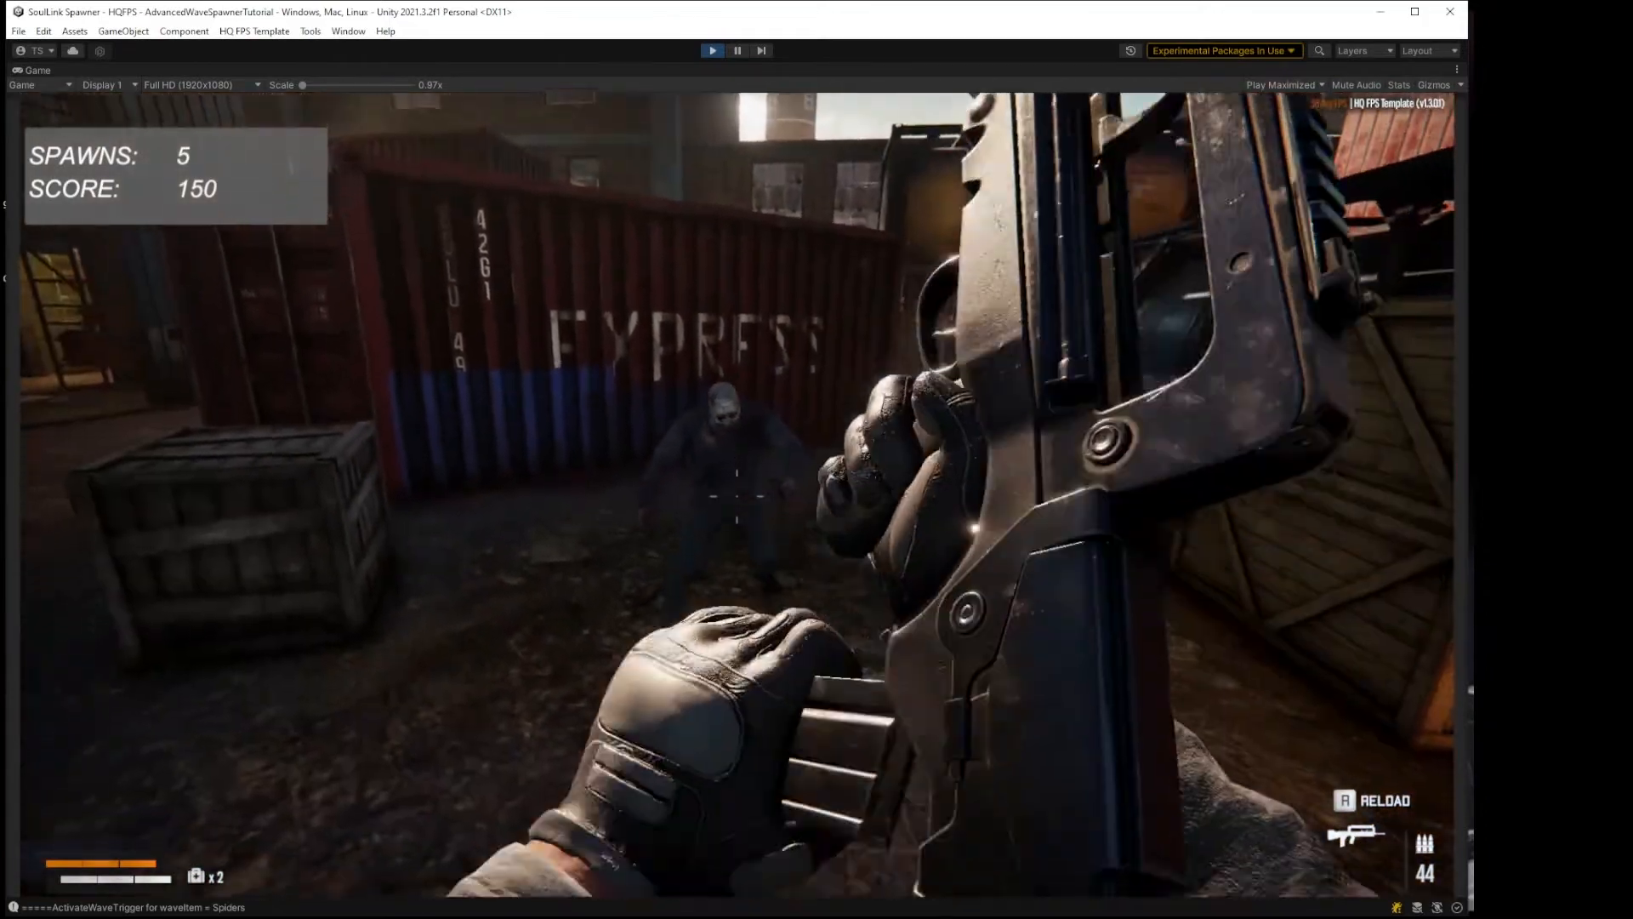
key(s)
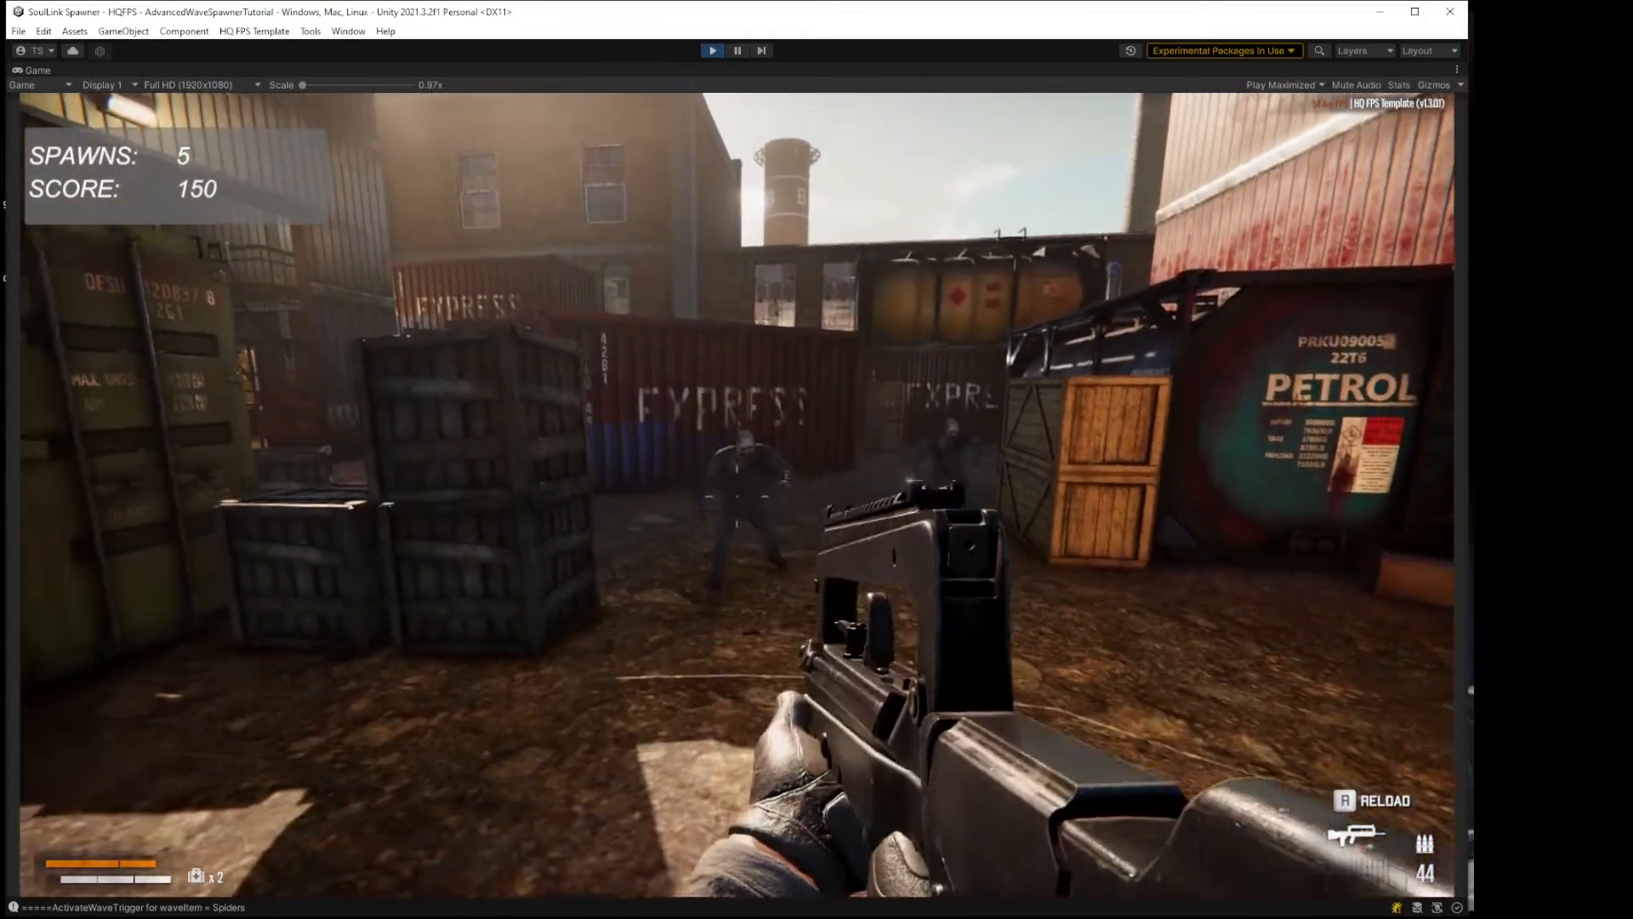
key(w)
click(737, 496)
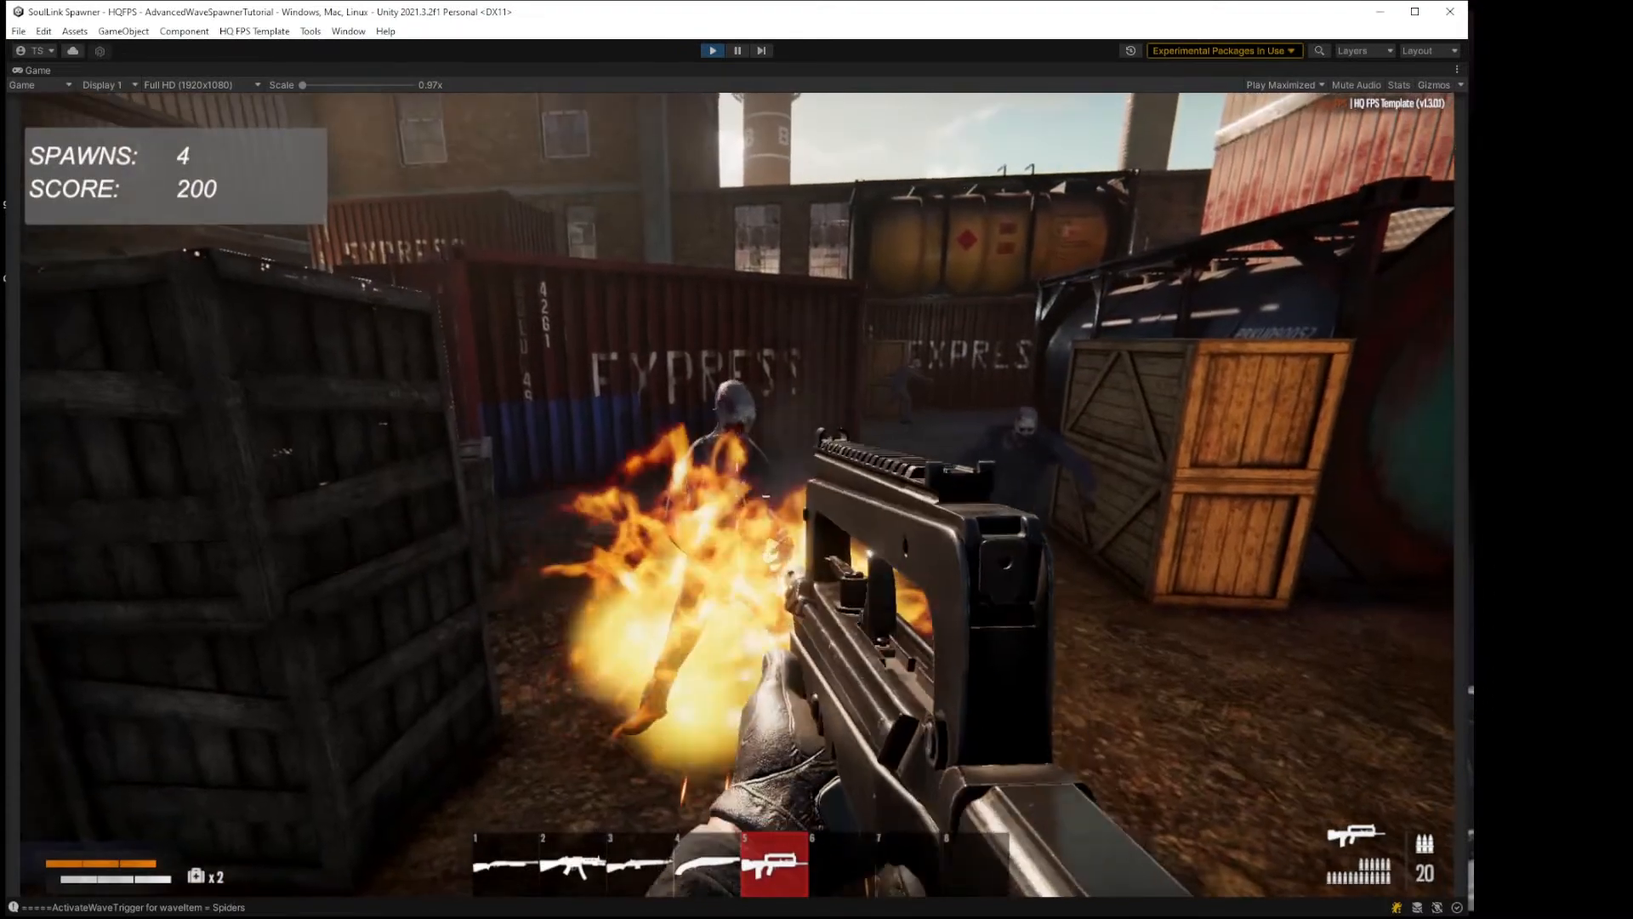
click(737, 496)
key(w)
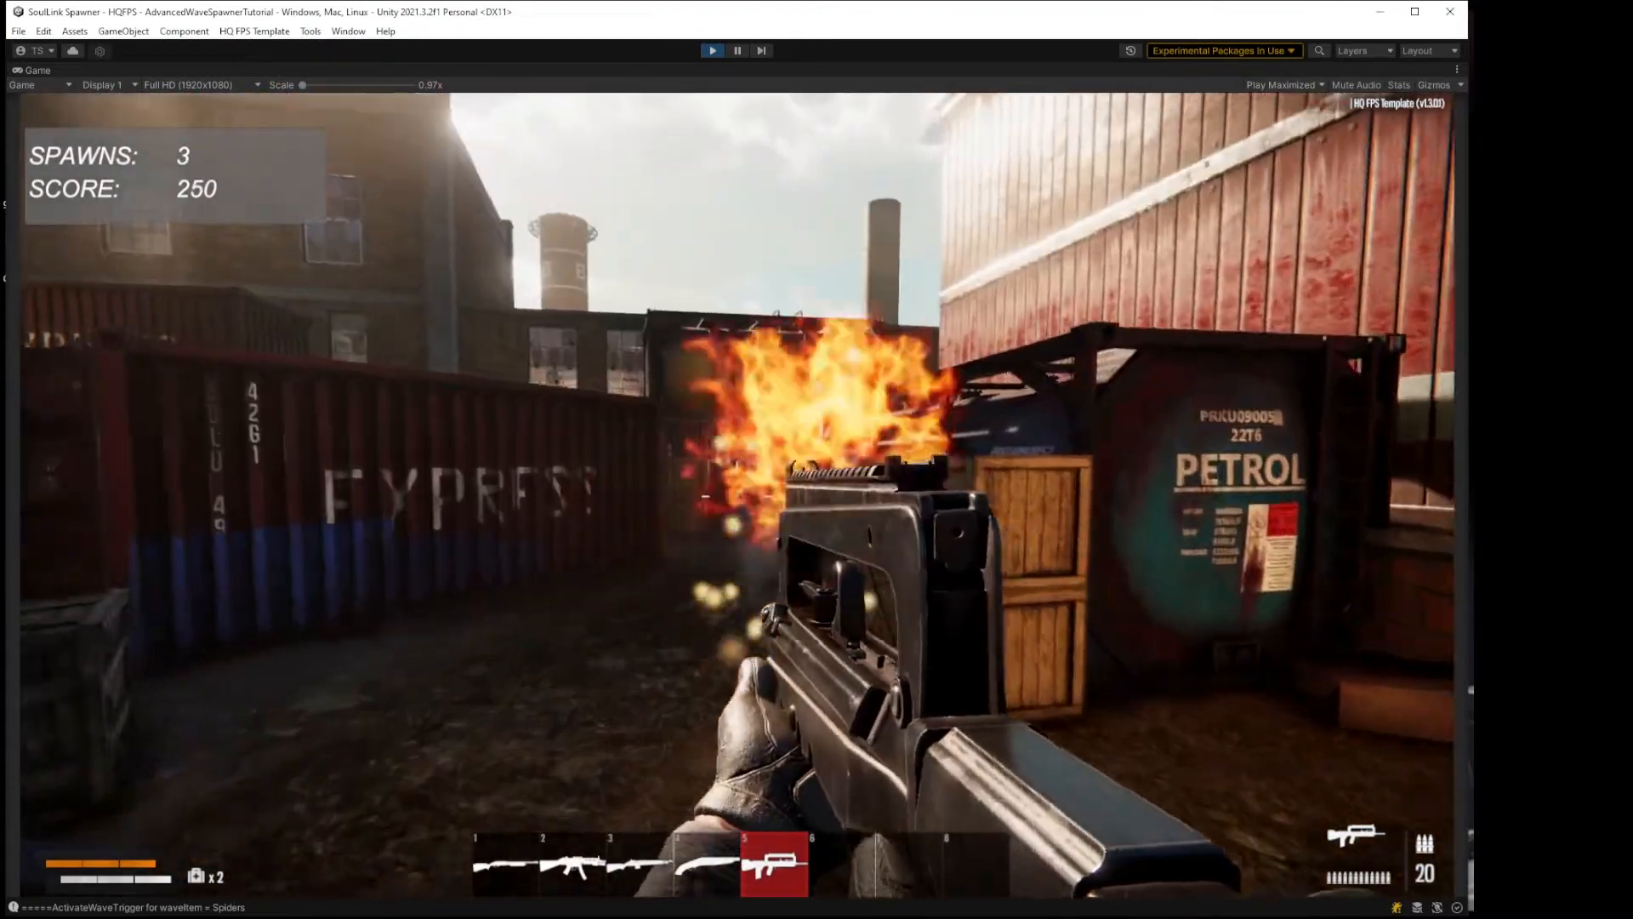
key(w)
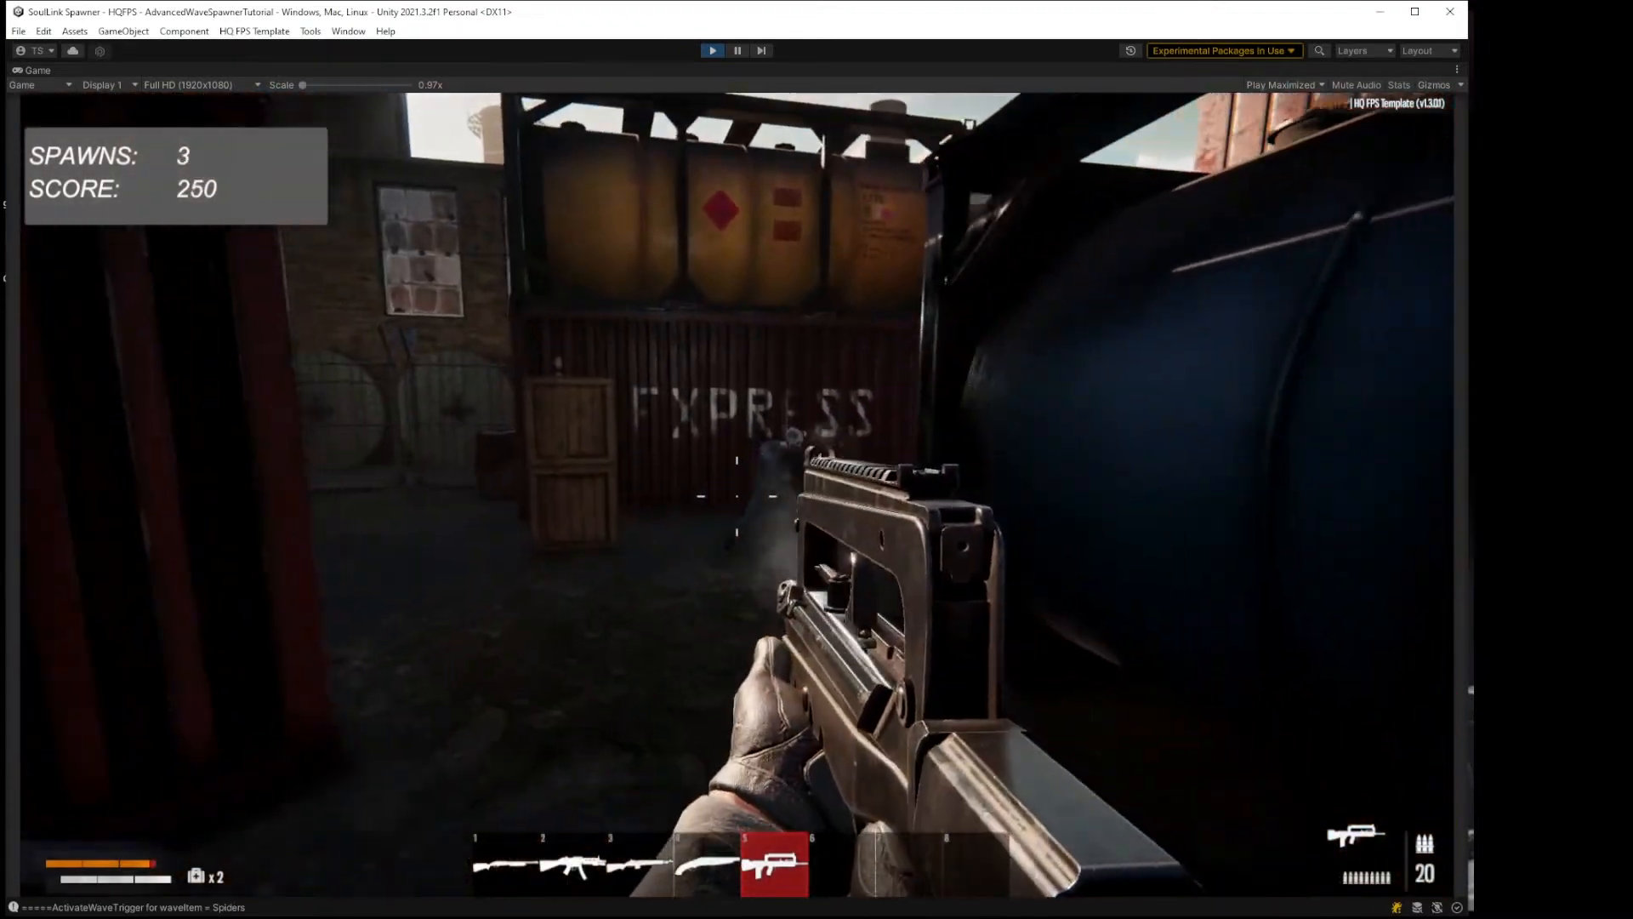
click(737, 495)
key(r)
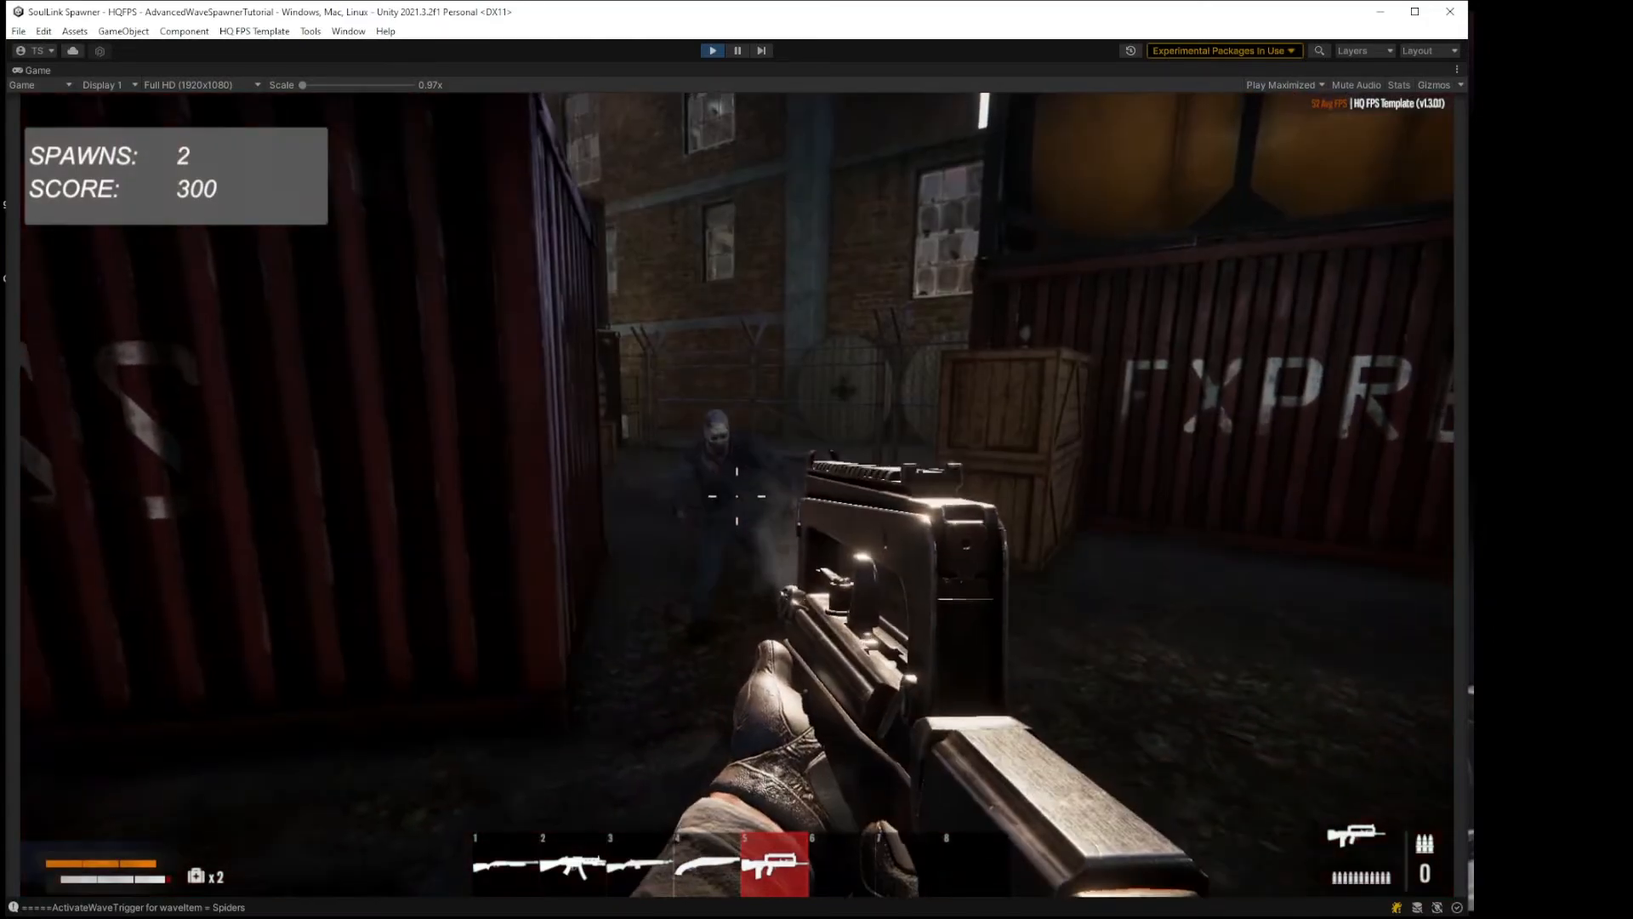
key(w)
key(w)
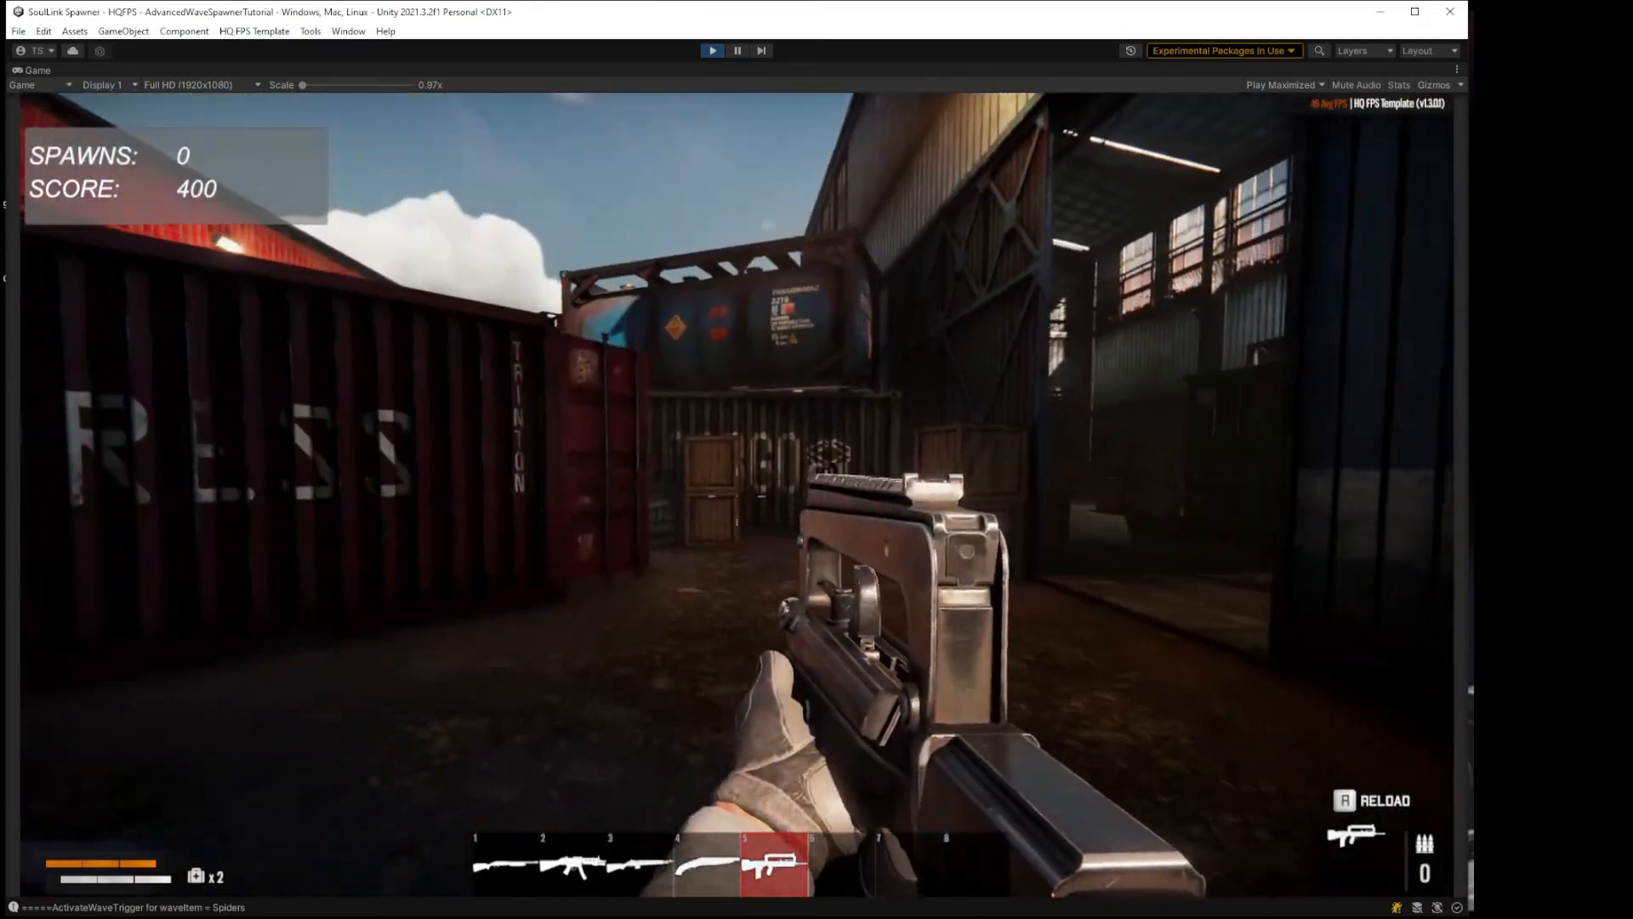
Step: Run past the wooden crates into the red warehouse to set off the Spiders wave item
key(w)
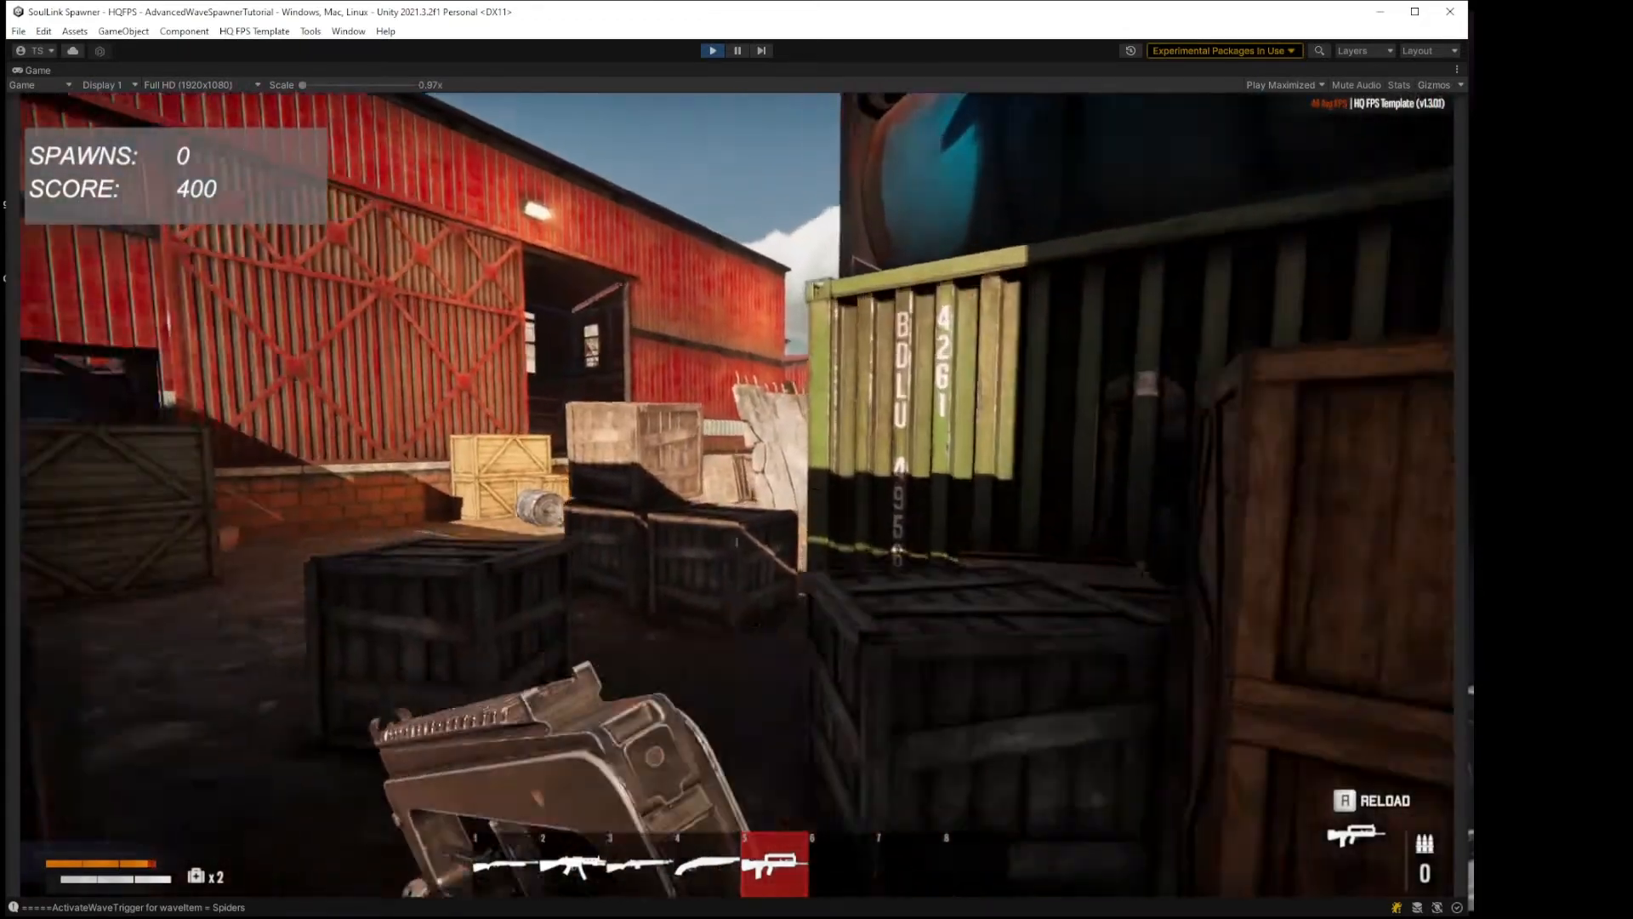
key(w)
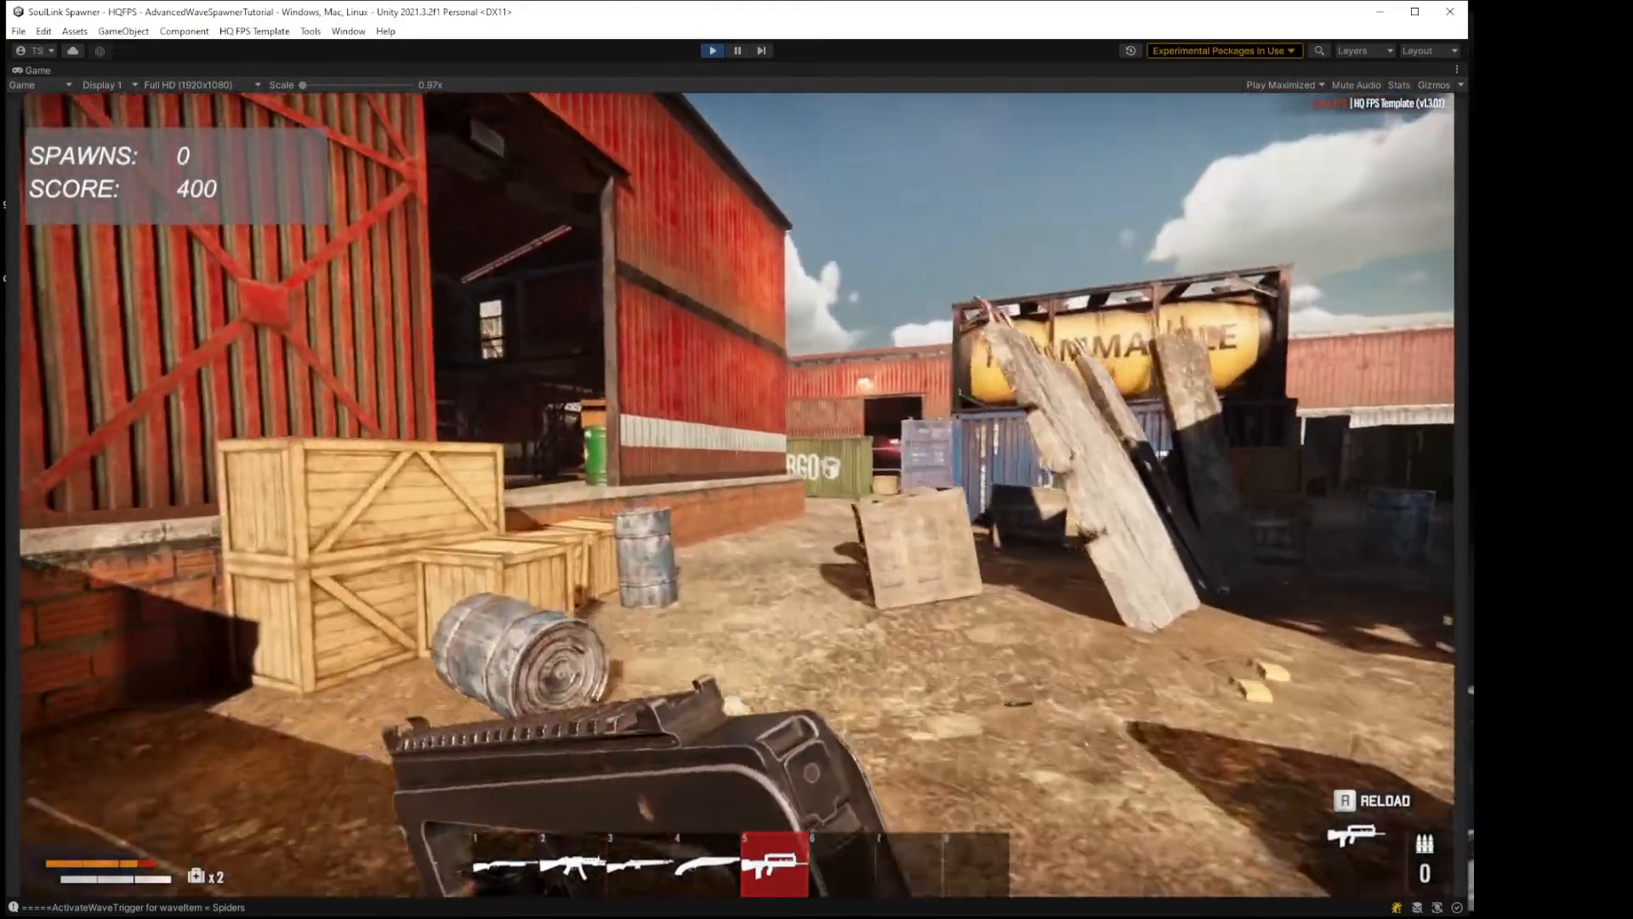
key(w)
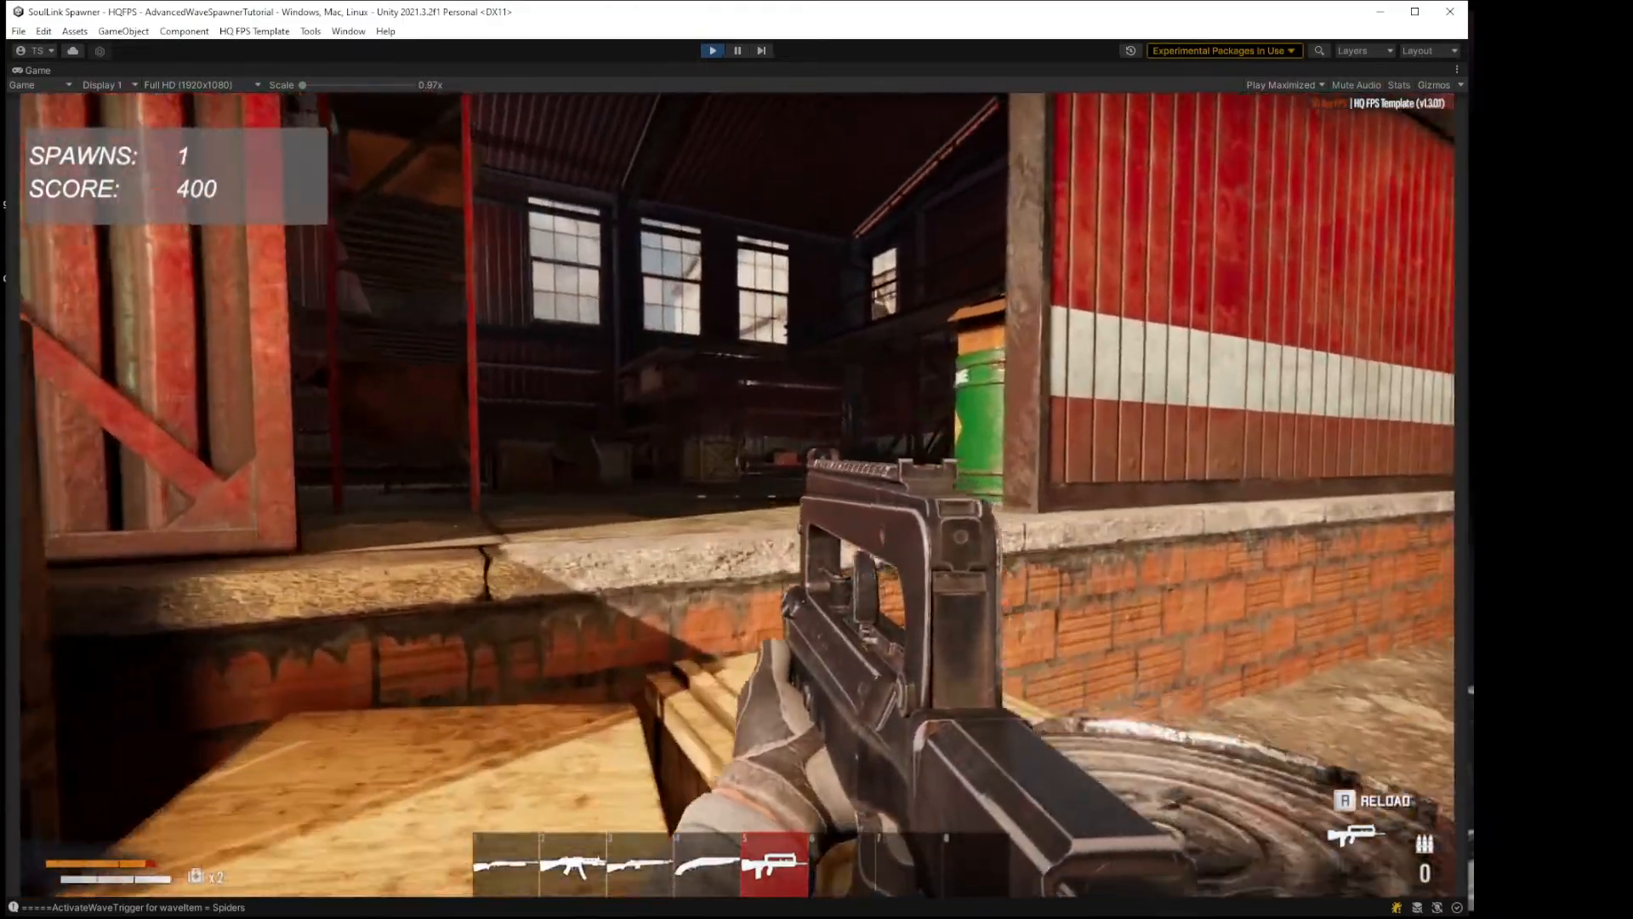
key(w)
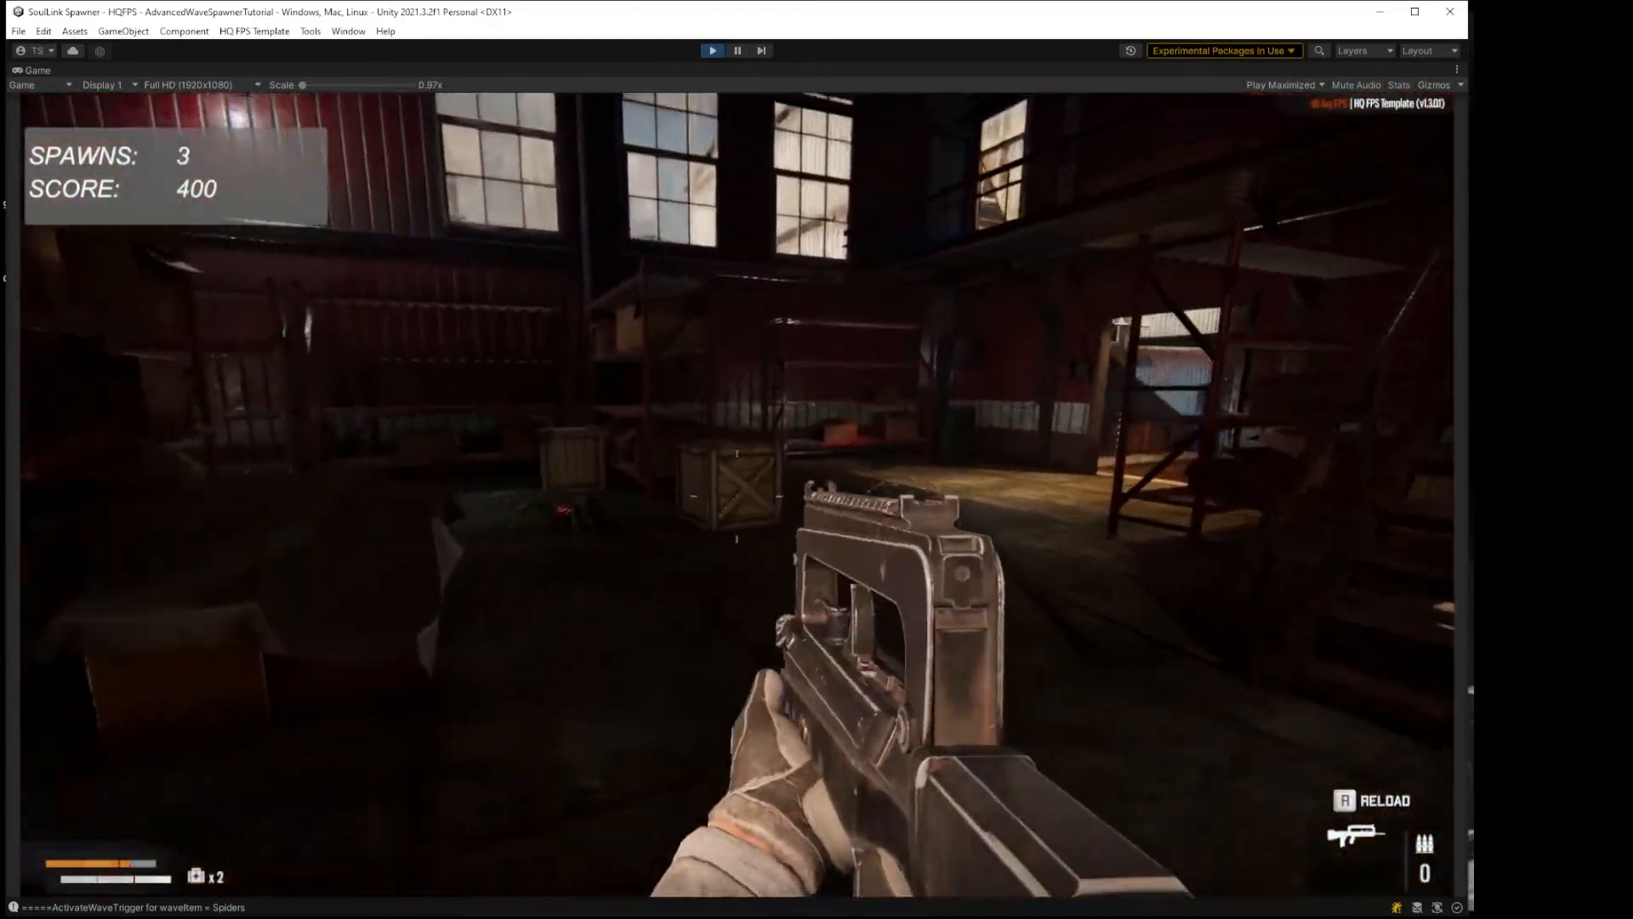
Step: Switch to the double barrel shotgun, shoot an attacking spider in the warehouse and reload
key(8)
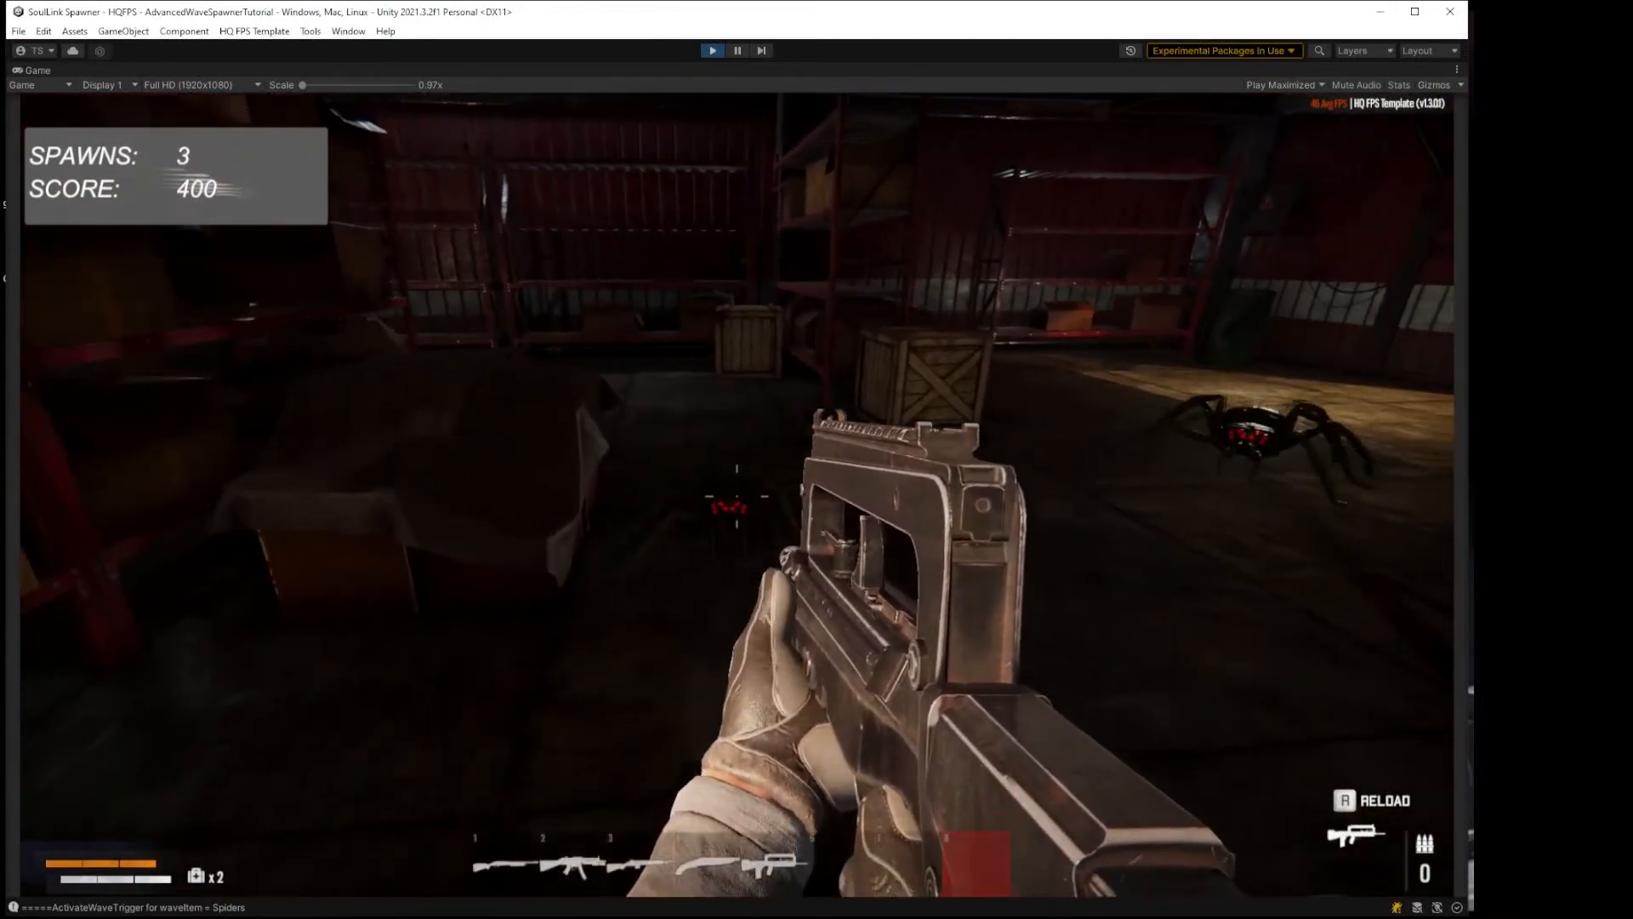
key(7)
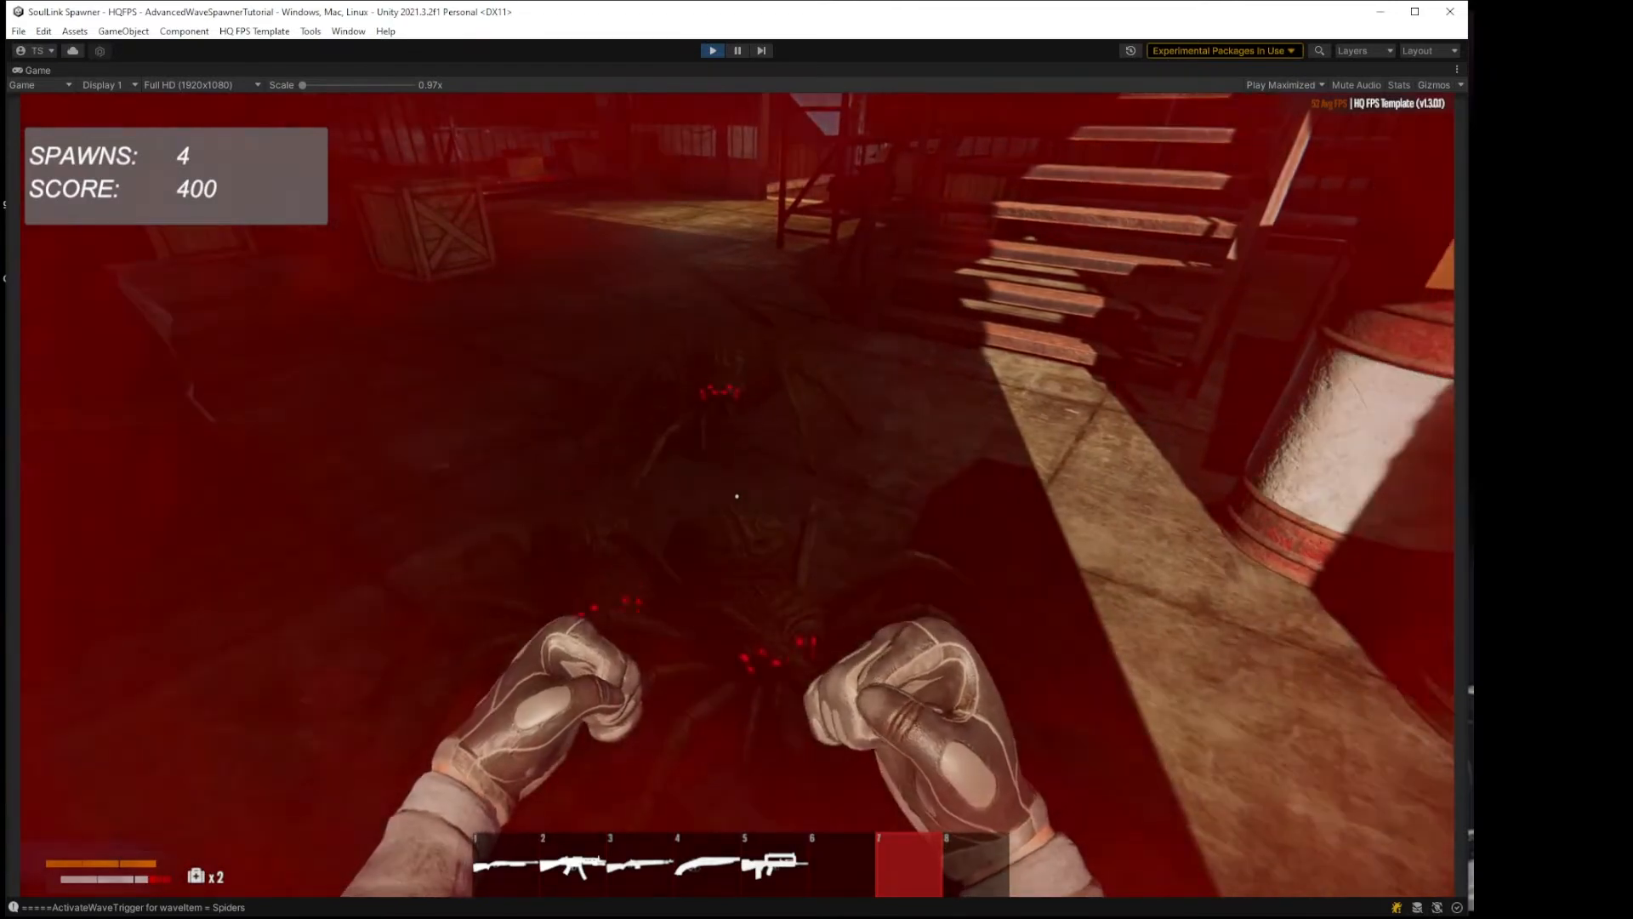
scroll(737, 496, up, 2)
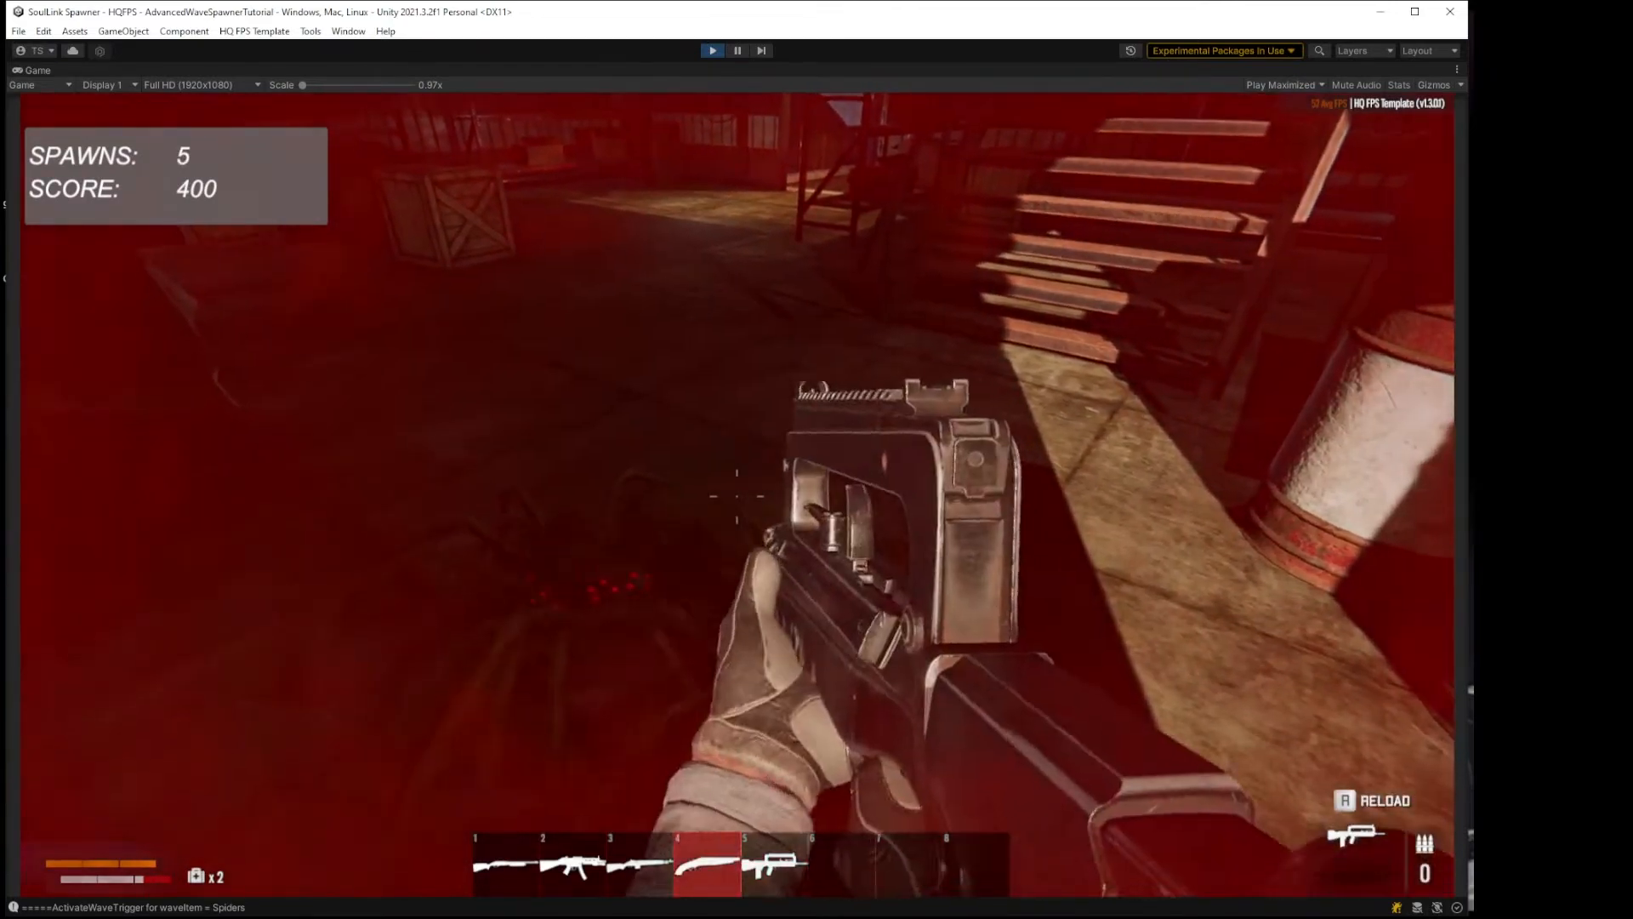
scroll(736, 495, up, 1)
click(736, 496)
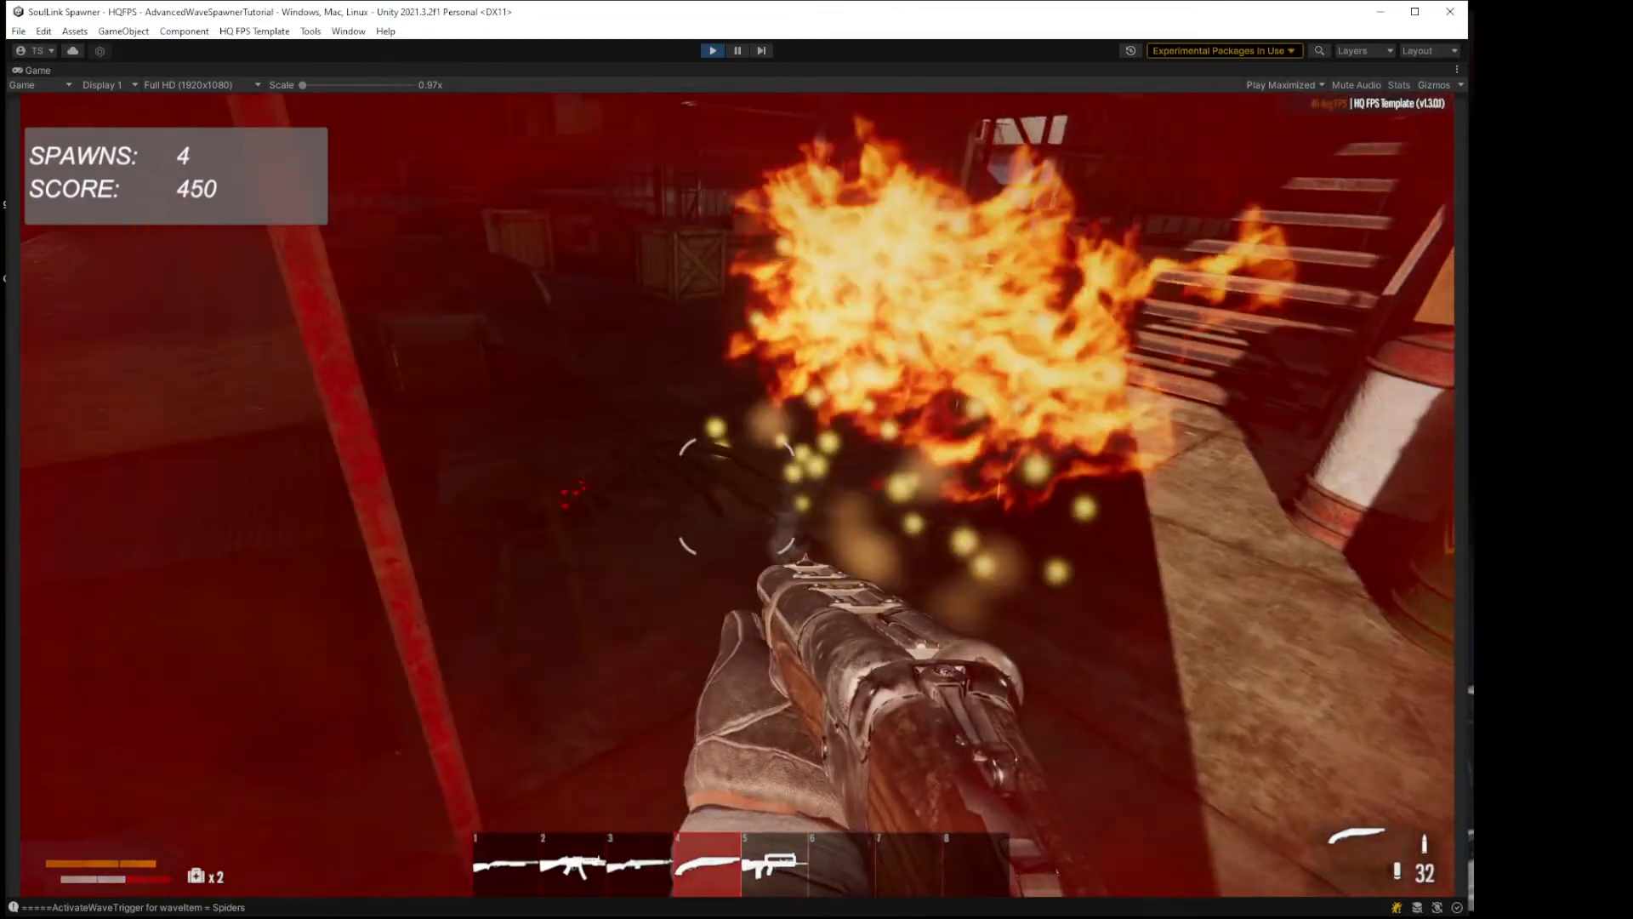
key(r)
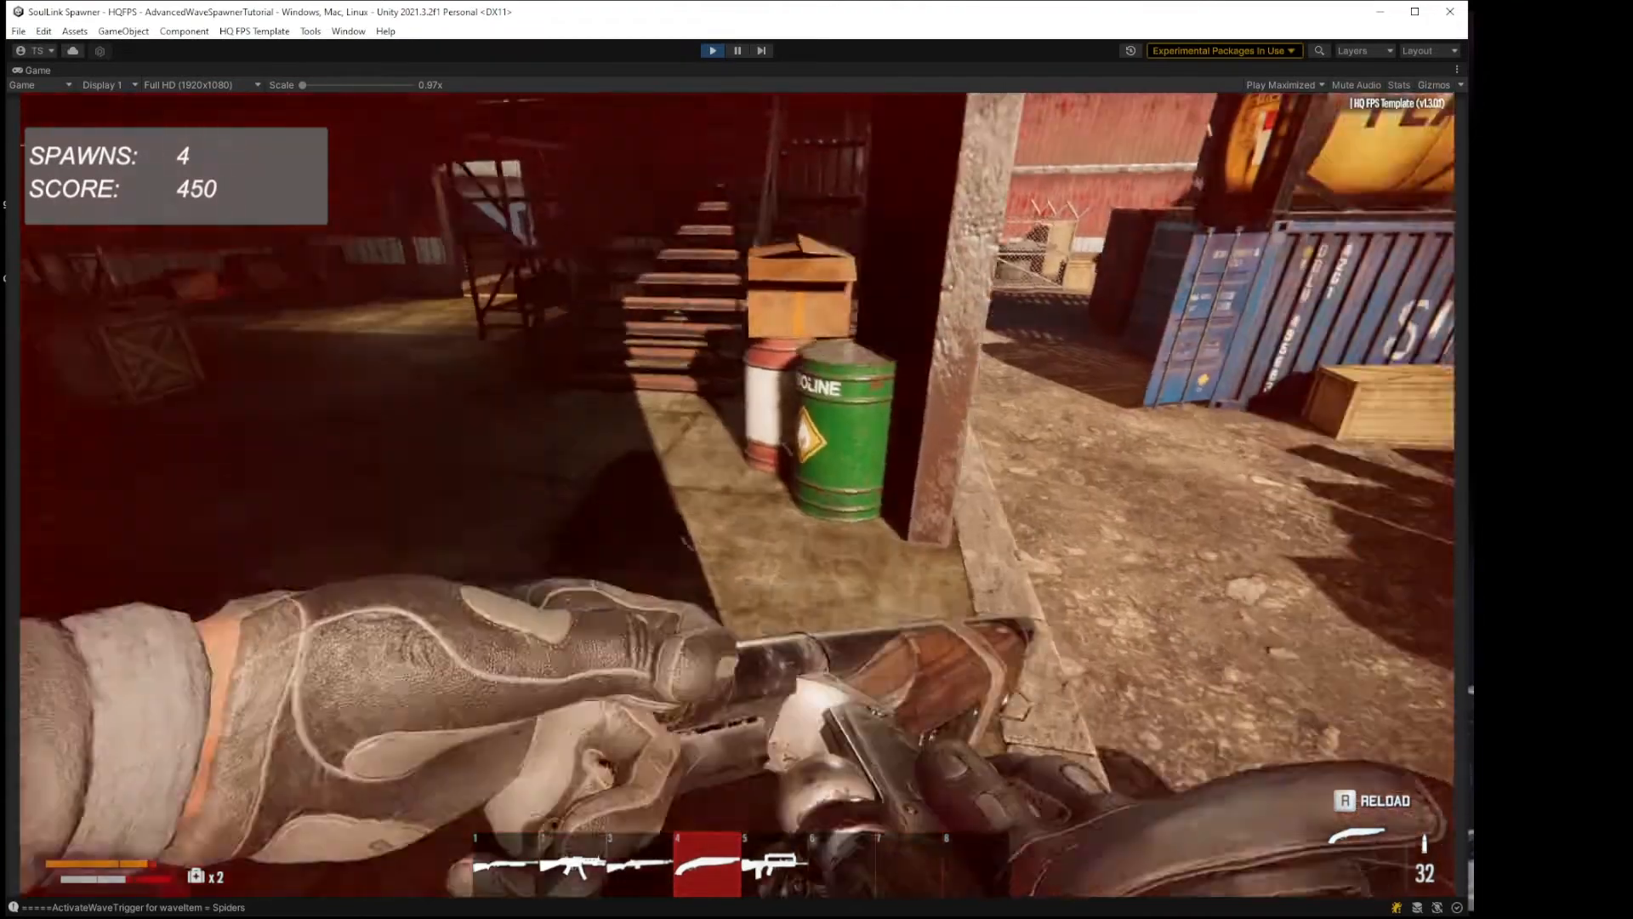
Step: Retreat to the warehouse stairs, fire the shotgun at the pursuing spiders and reload it
key(shift+w)
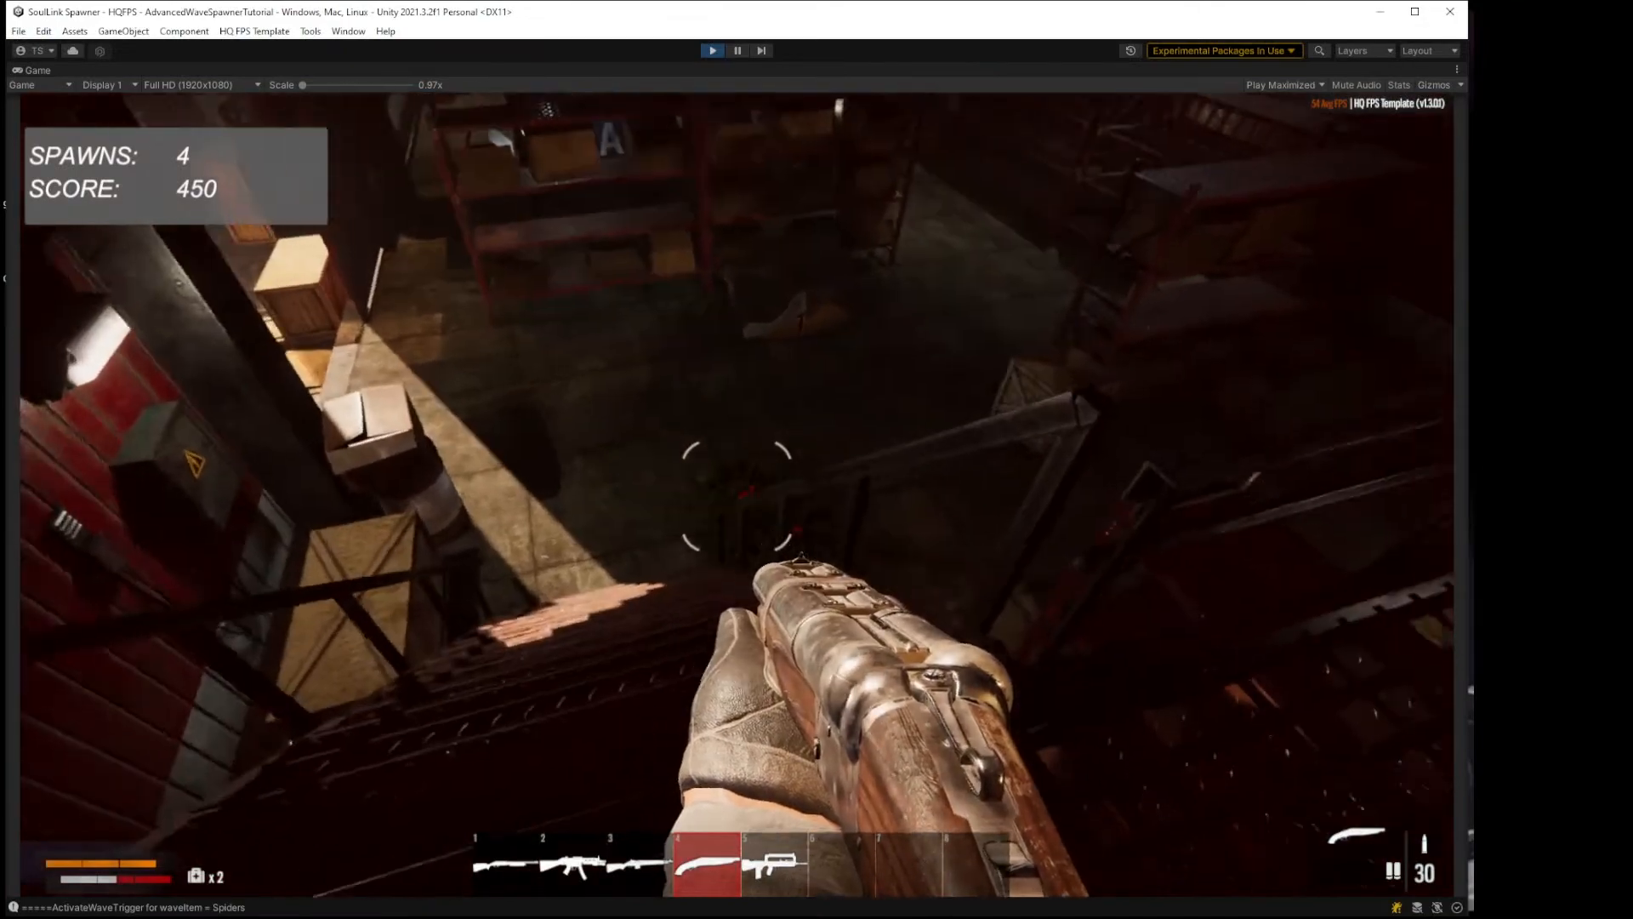
click(736, 496)
key(w)
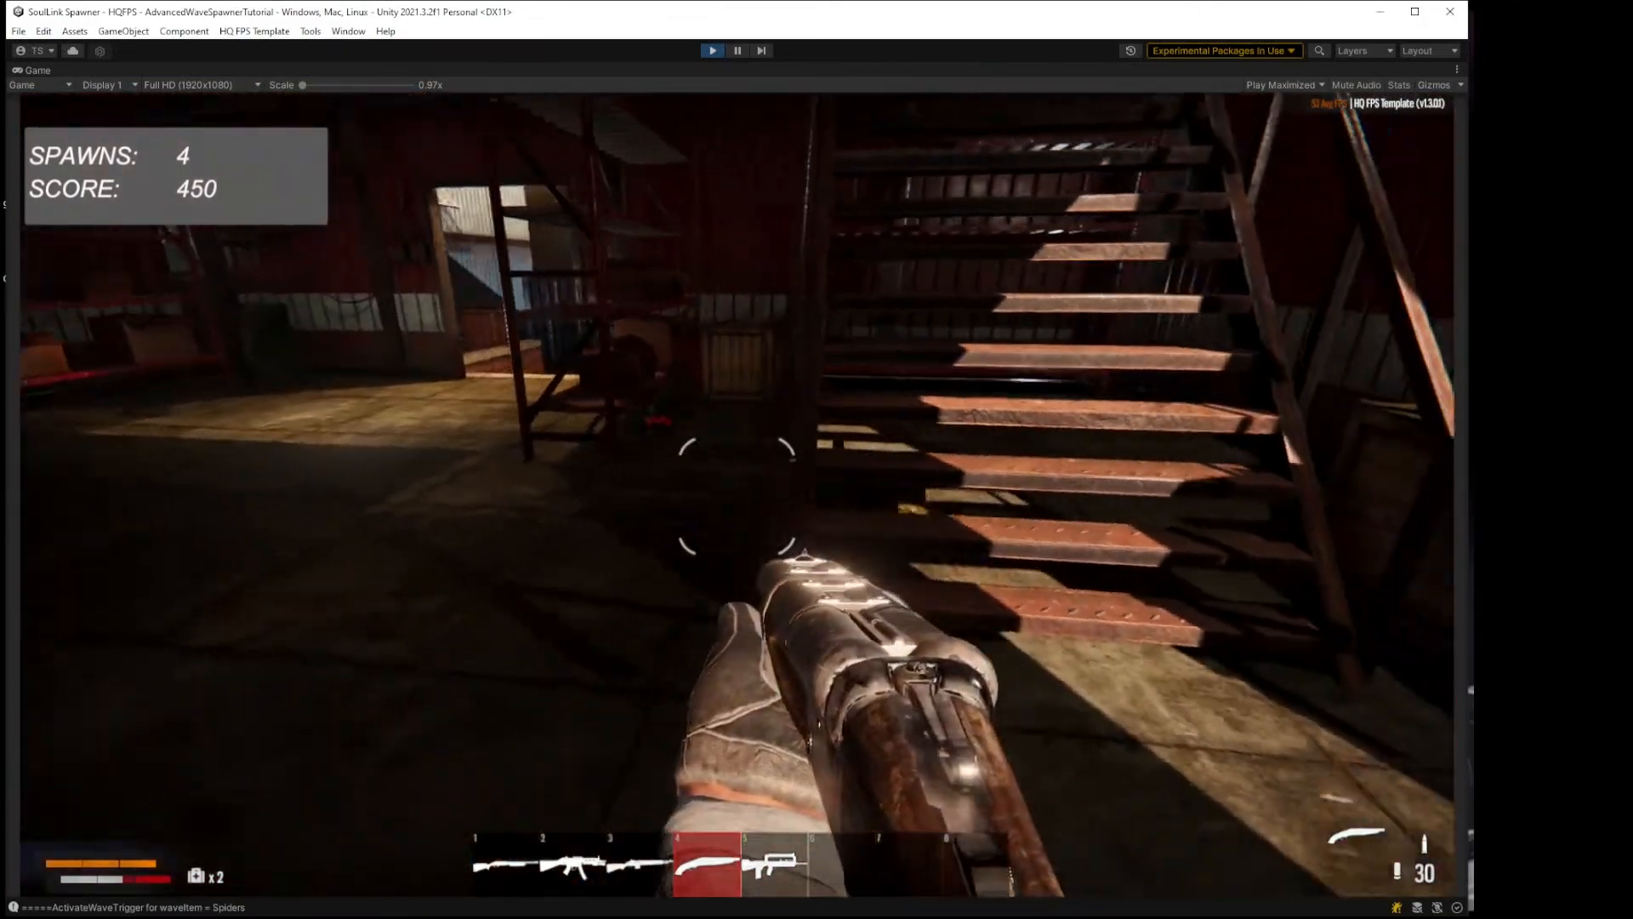
click(736, 496)
key(r)
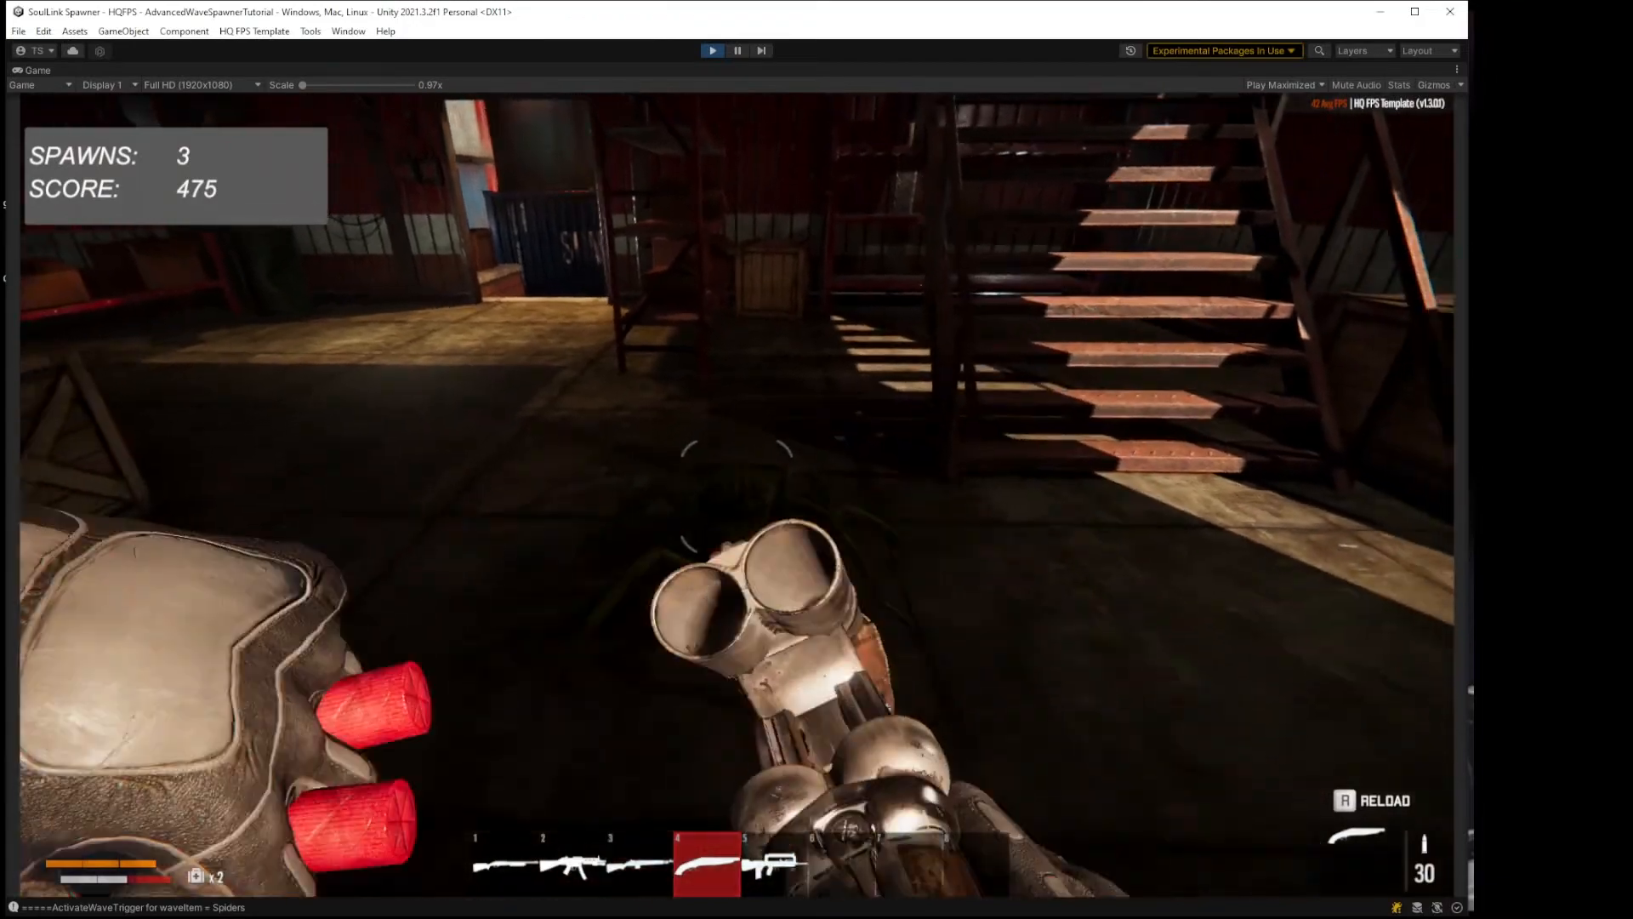
Step: Search the warehouse for the remaining spiders and shoot the one in the open doorway
key(w)
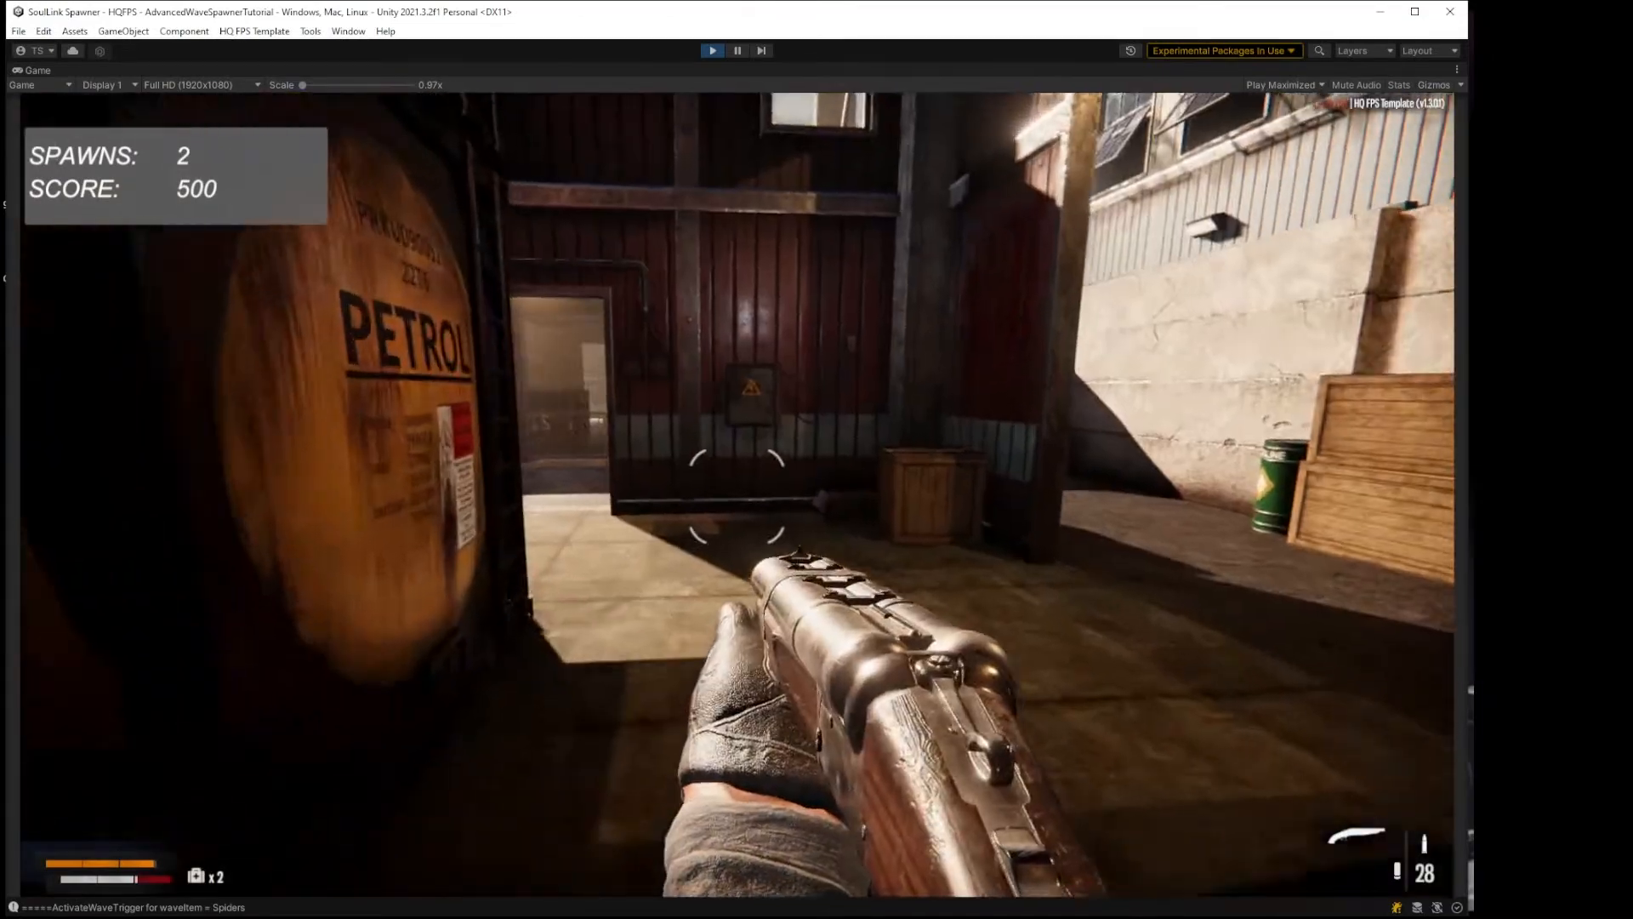
key(w)
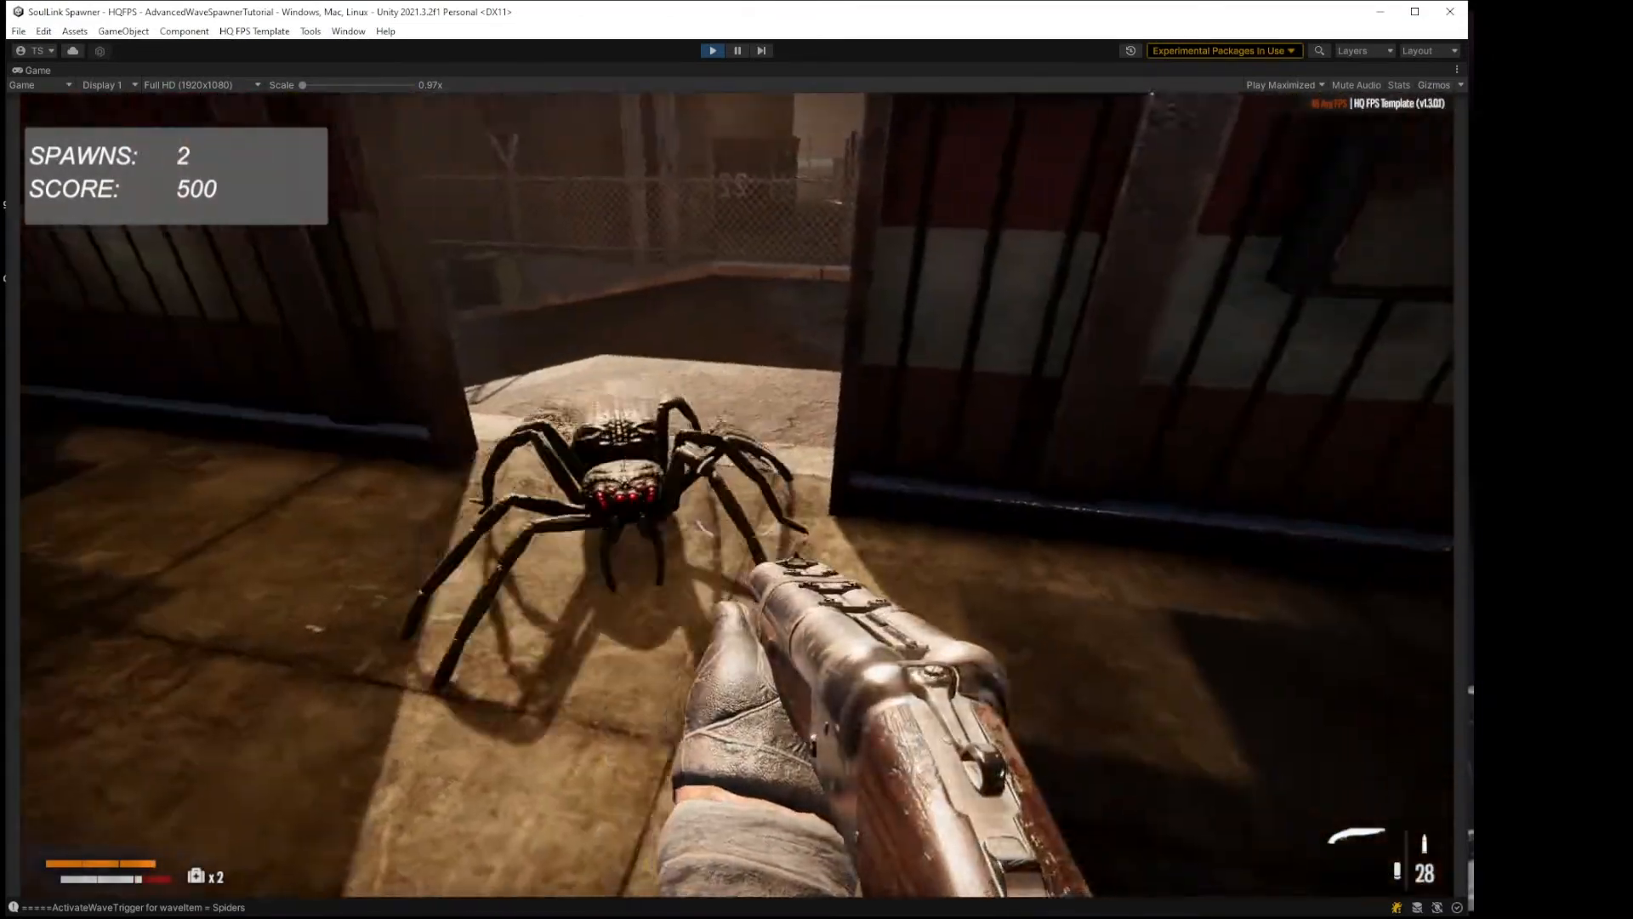
click(737, 496)
key(w)
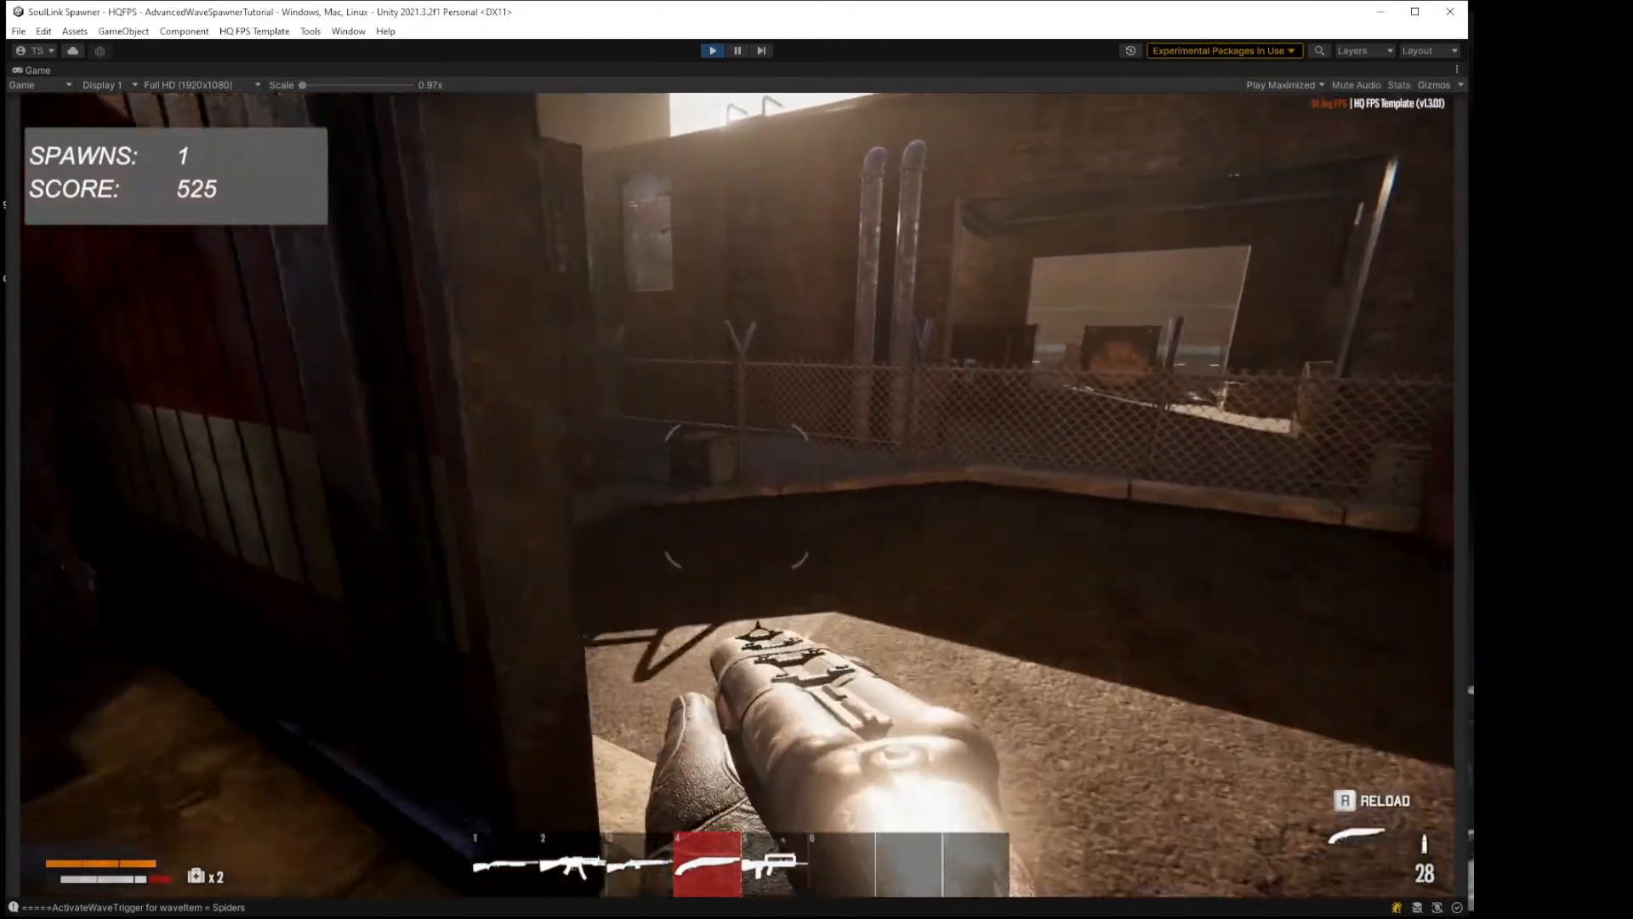
Step: Reload the shotgun, back out of the warehouse doorway and shoot the yellow spider at the threshold
key(w)
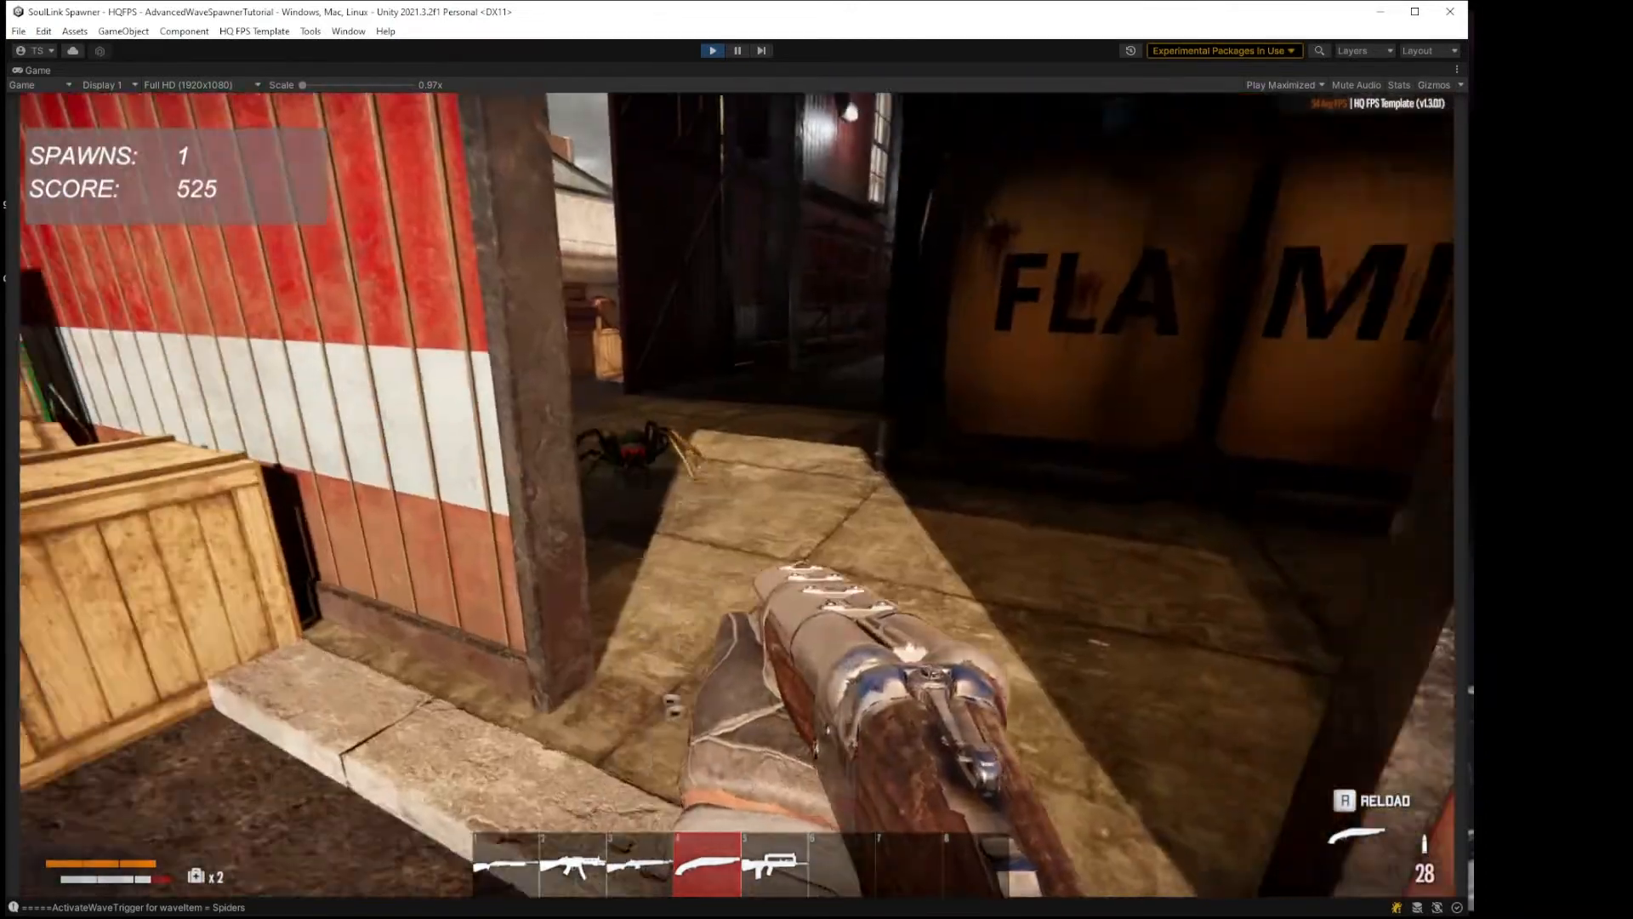
key(w)
key(r)
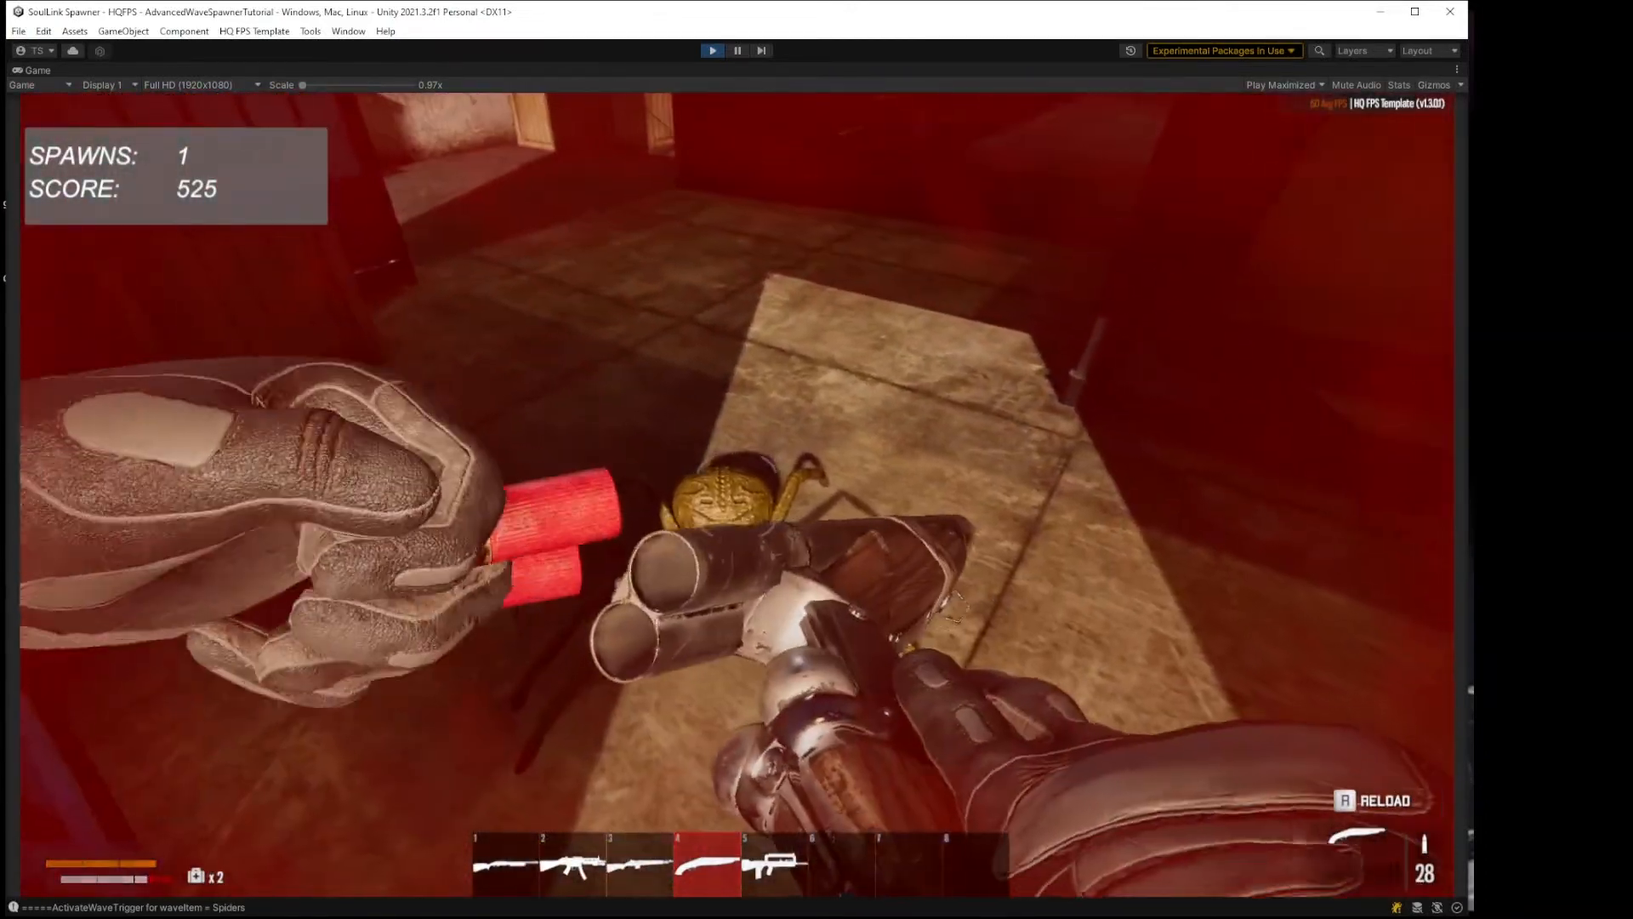
key(s)
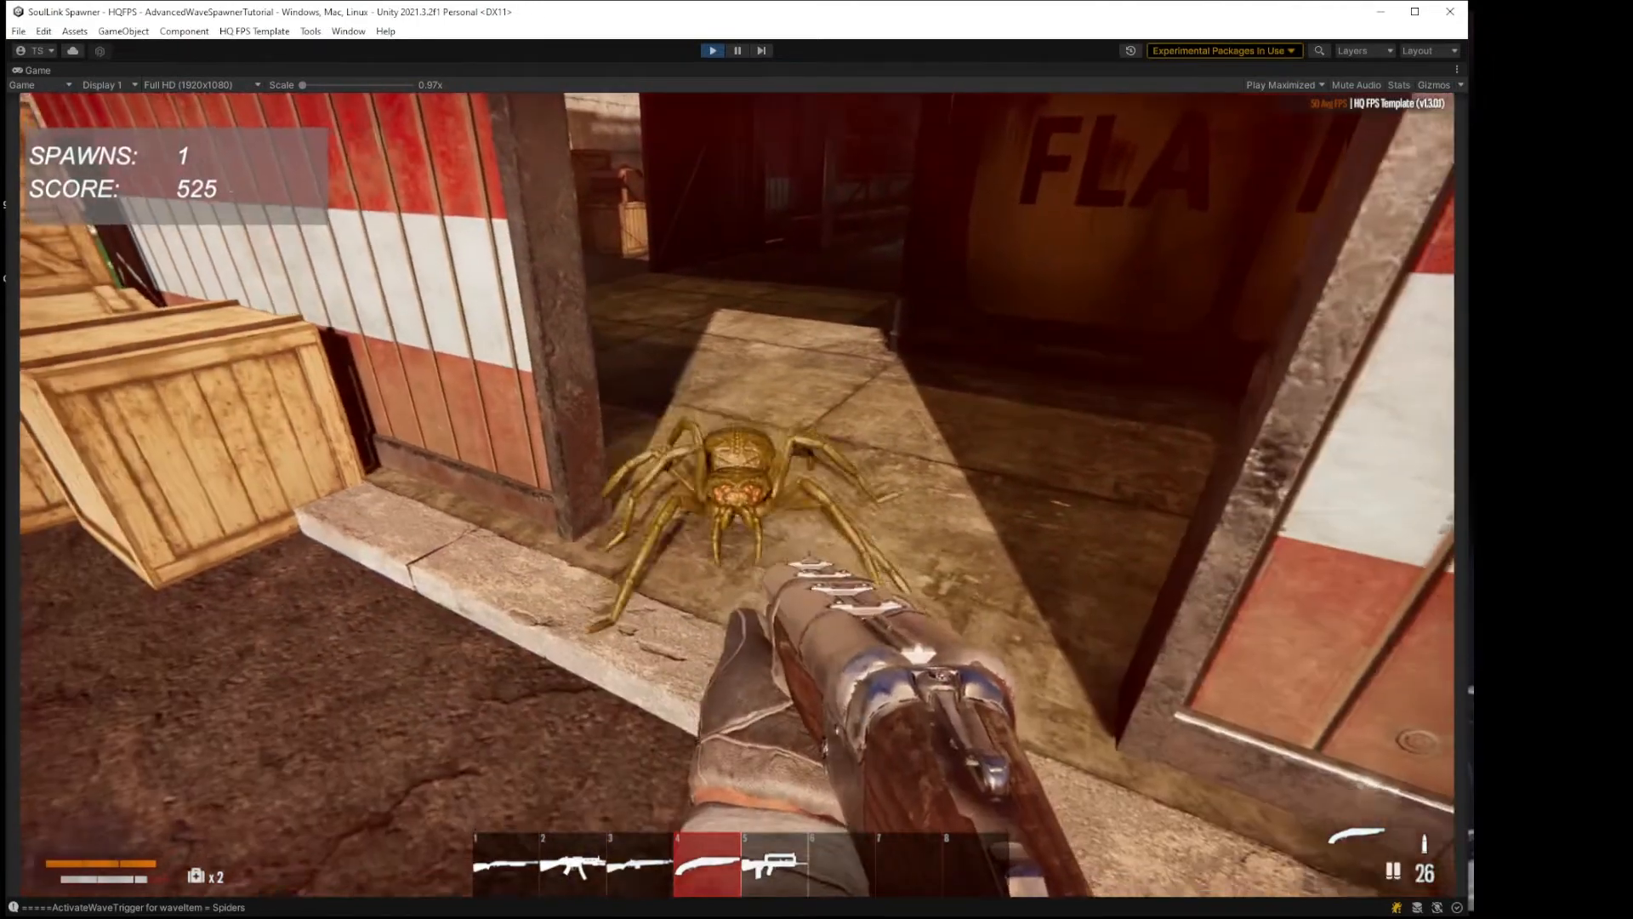
click(737, 496)
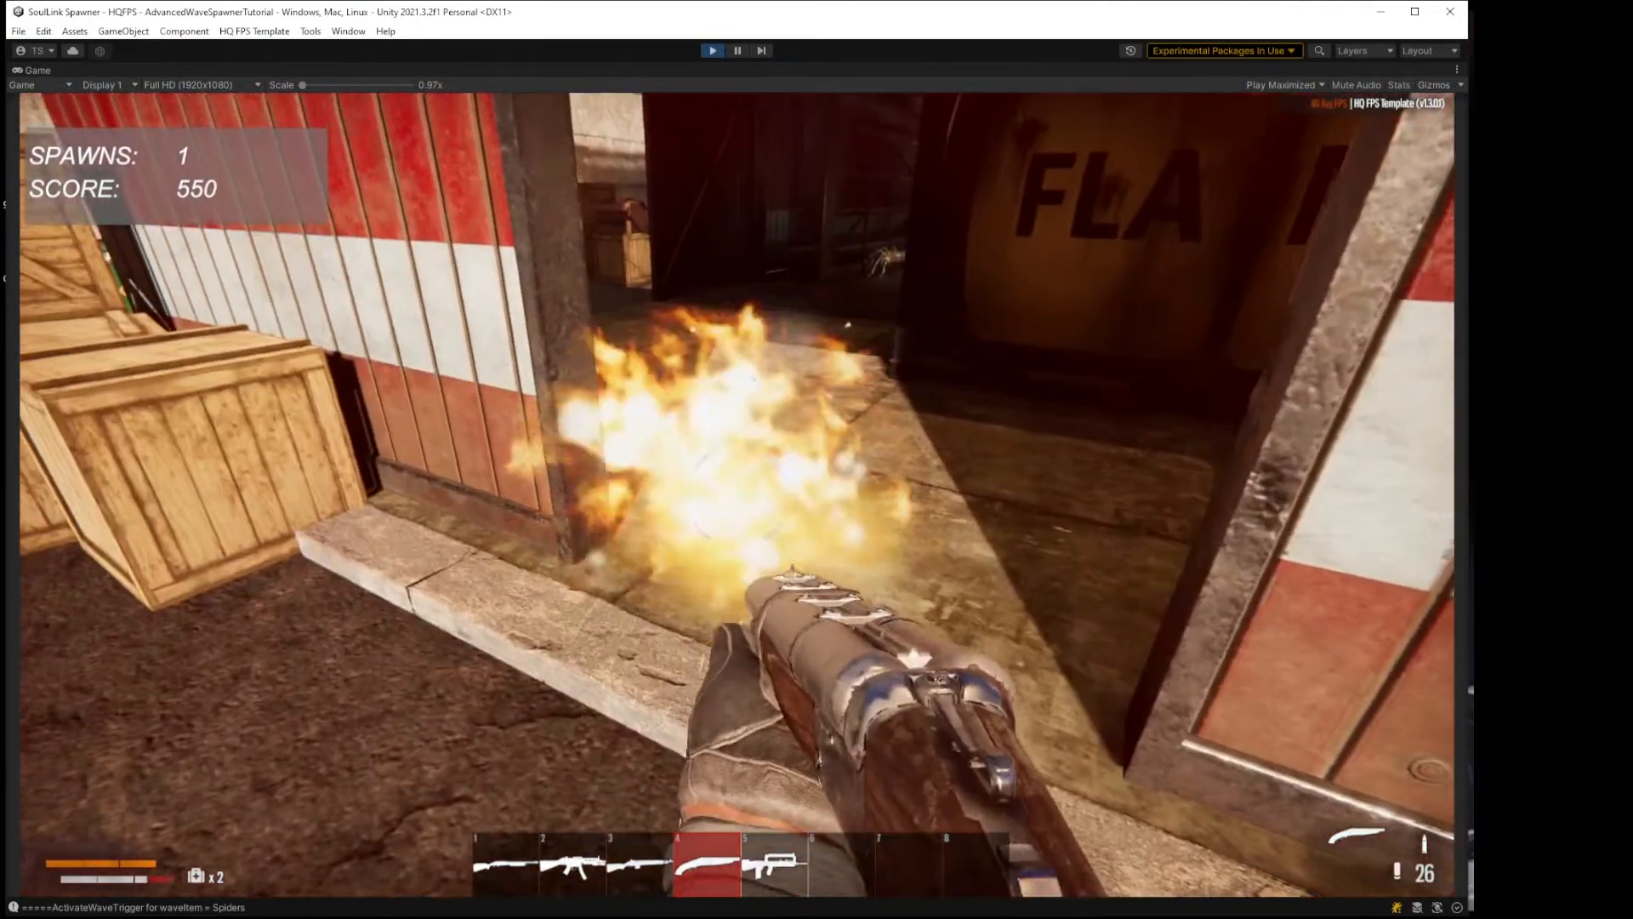
Step: Advance into the dark warehouse aisle and fire the shotgun at the oncoming spiders while backing away
key(w)
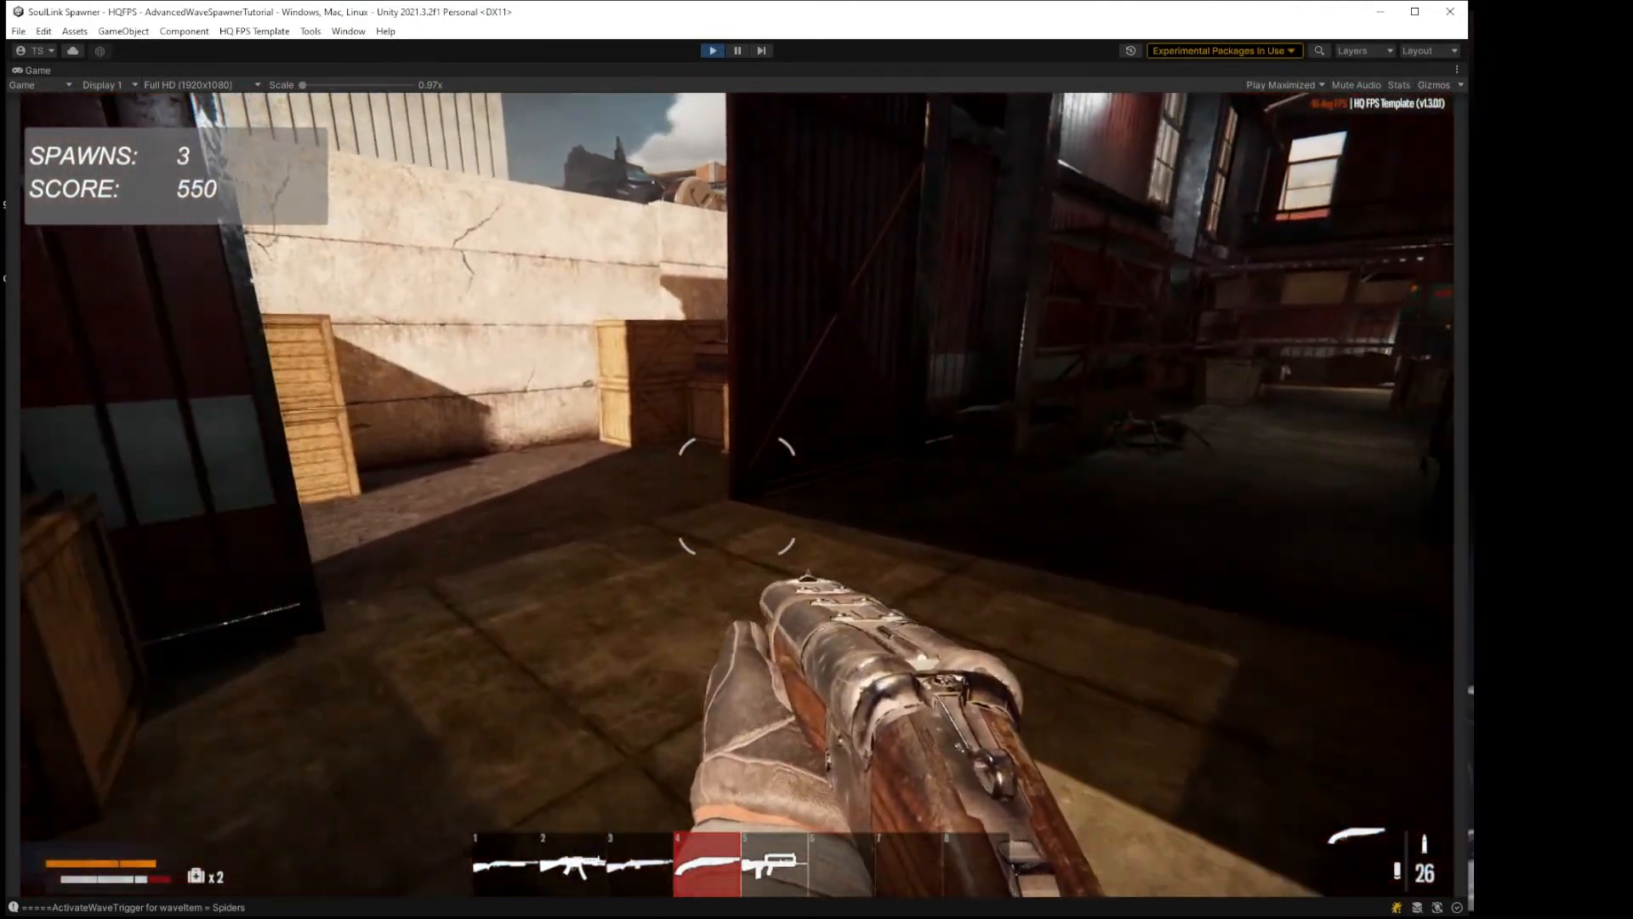
key(w)
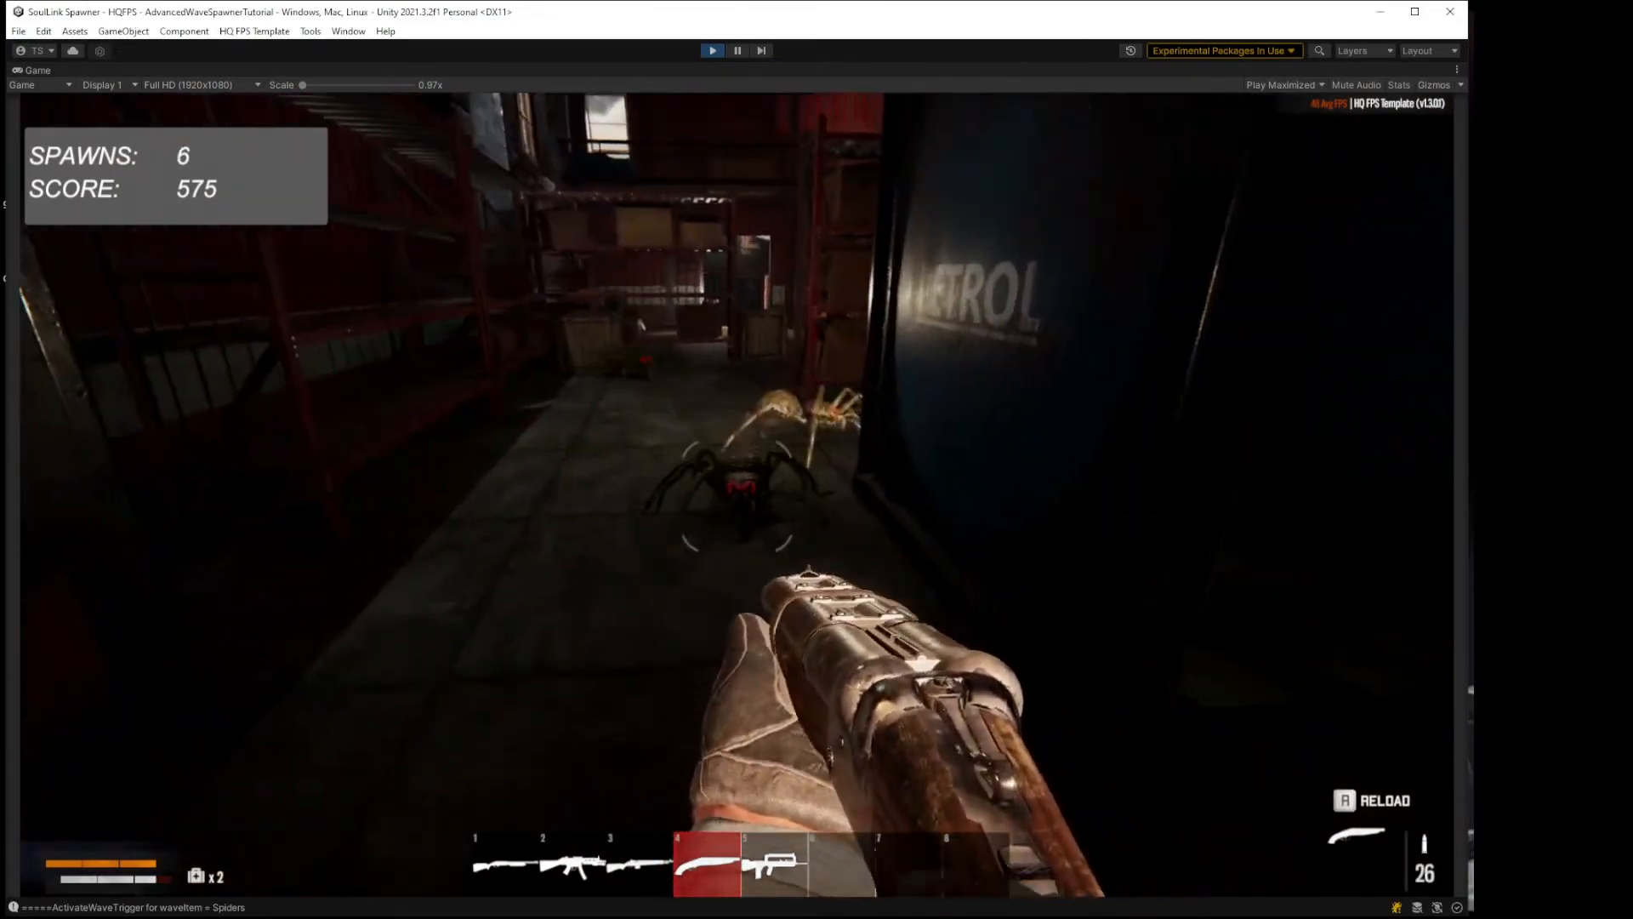
key(s)
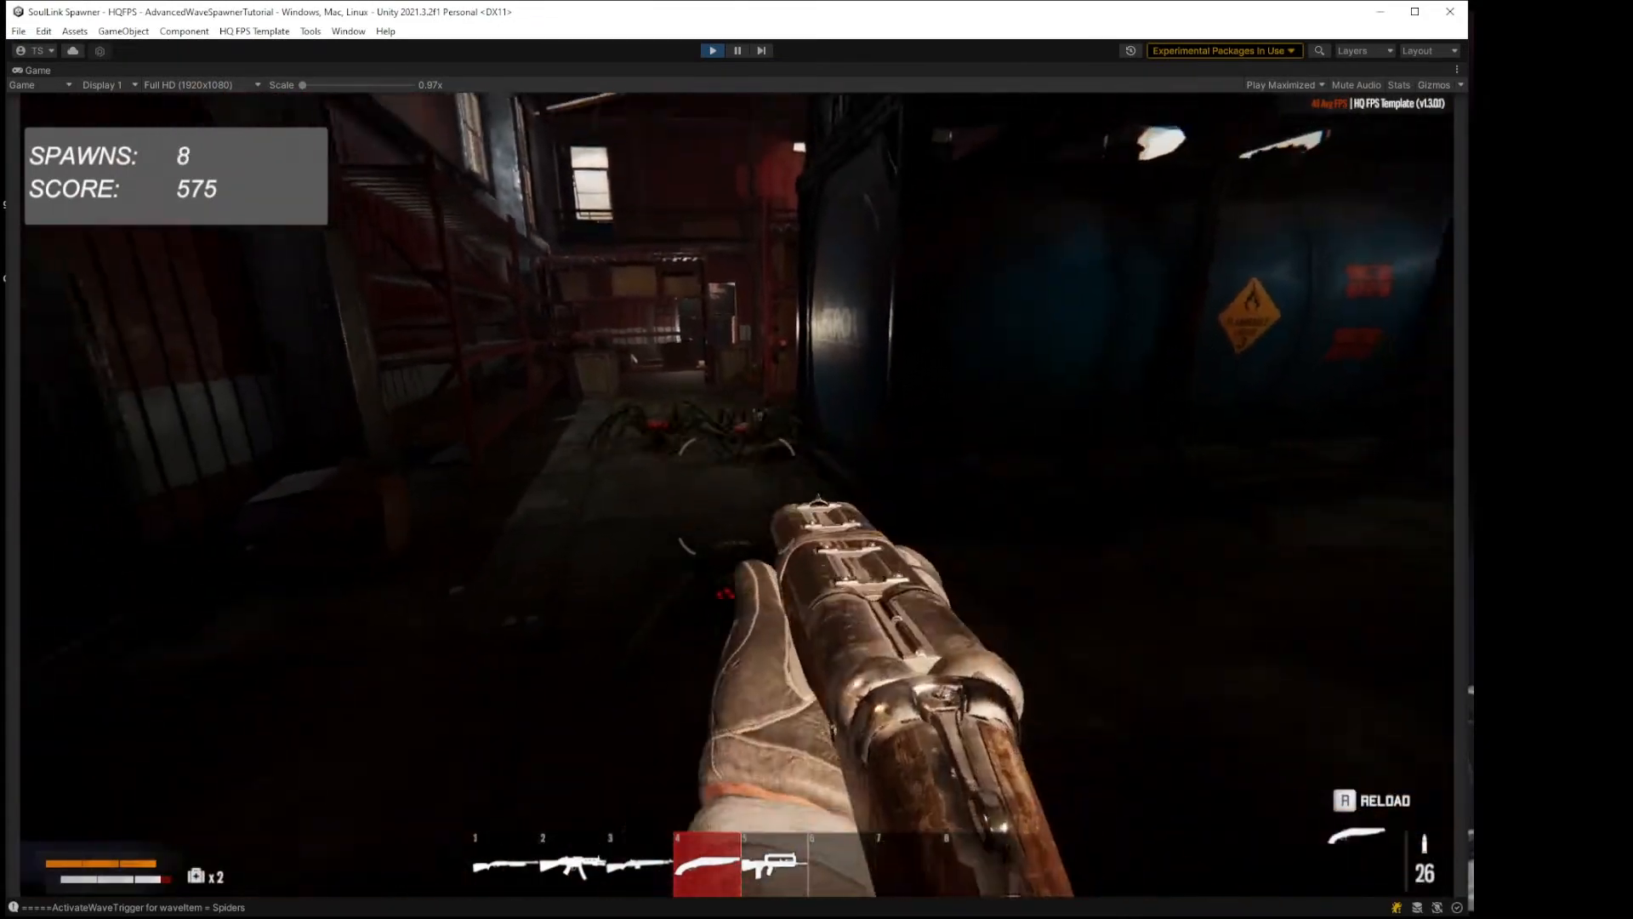
click(737, 449)
click(737, 496)
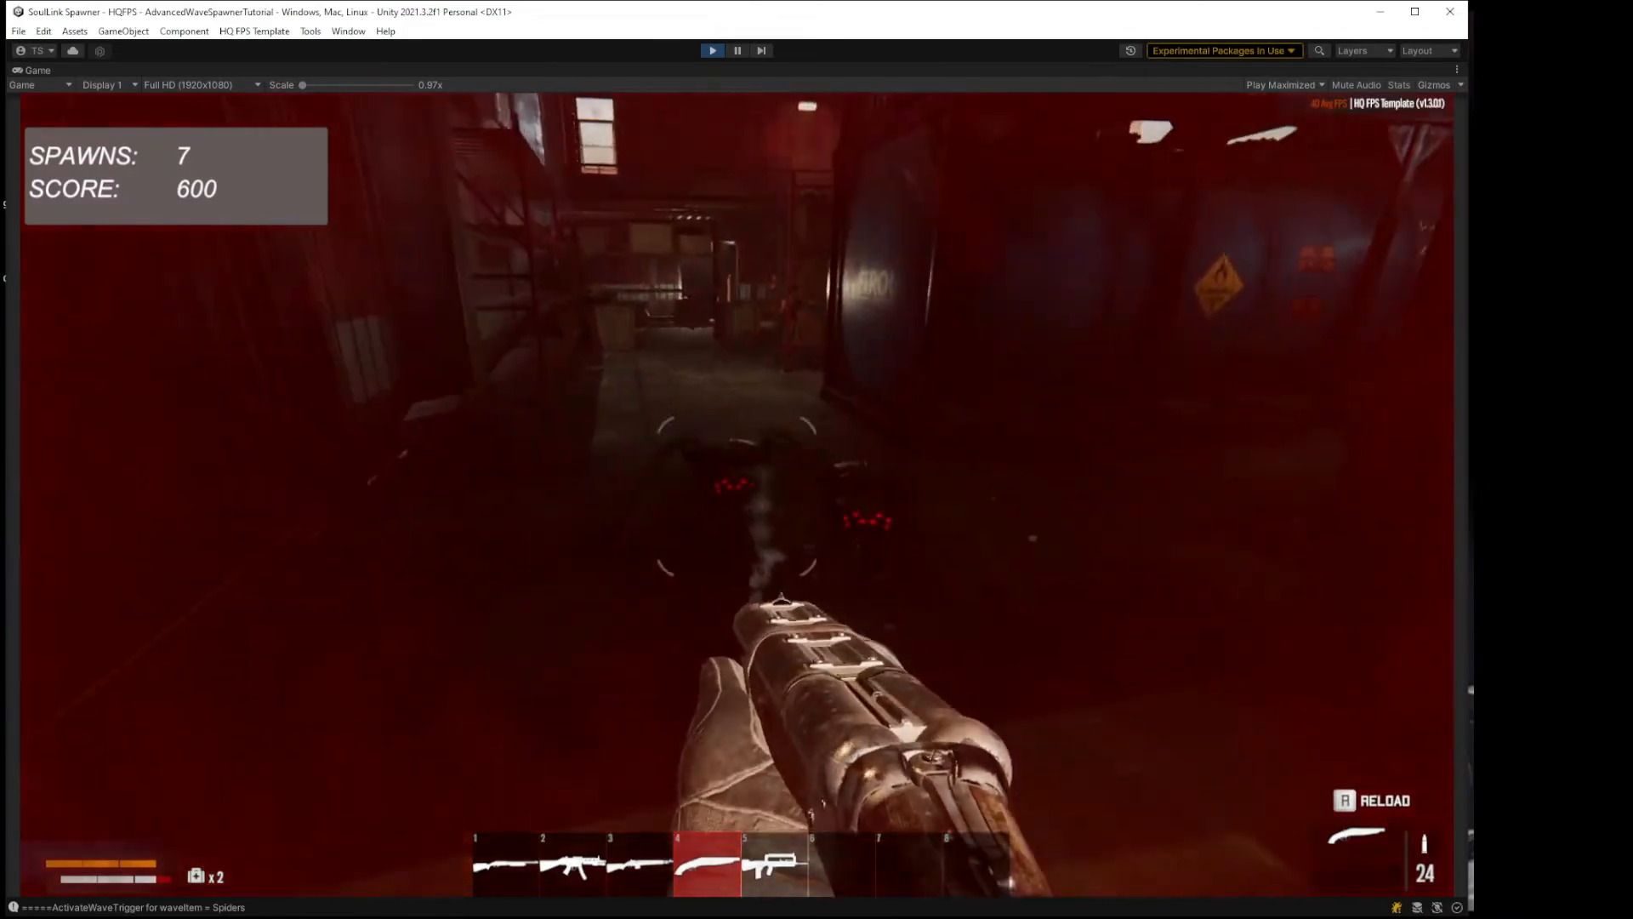
Step: Fight the spiders chasing through the aisle beside the petrol tanks, reloading the shotgun between shots
key(w)
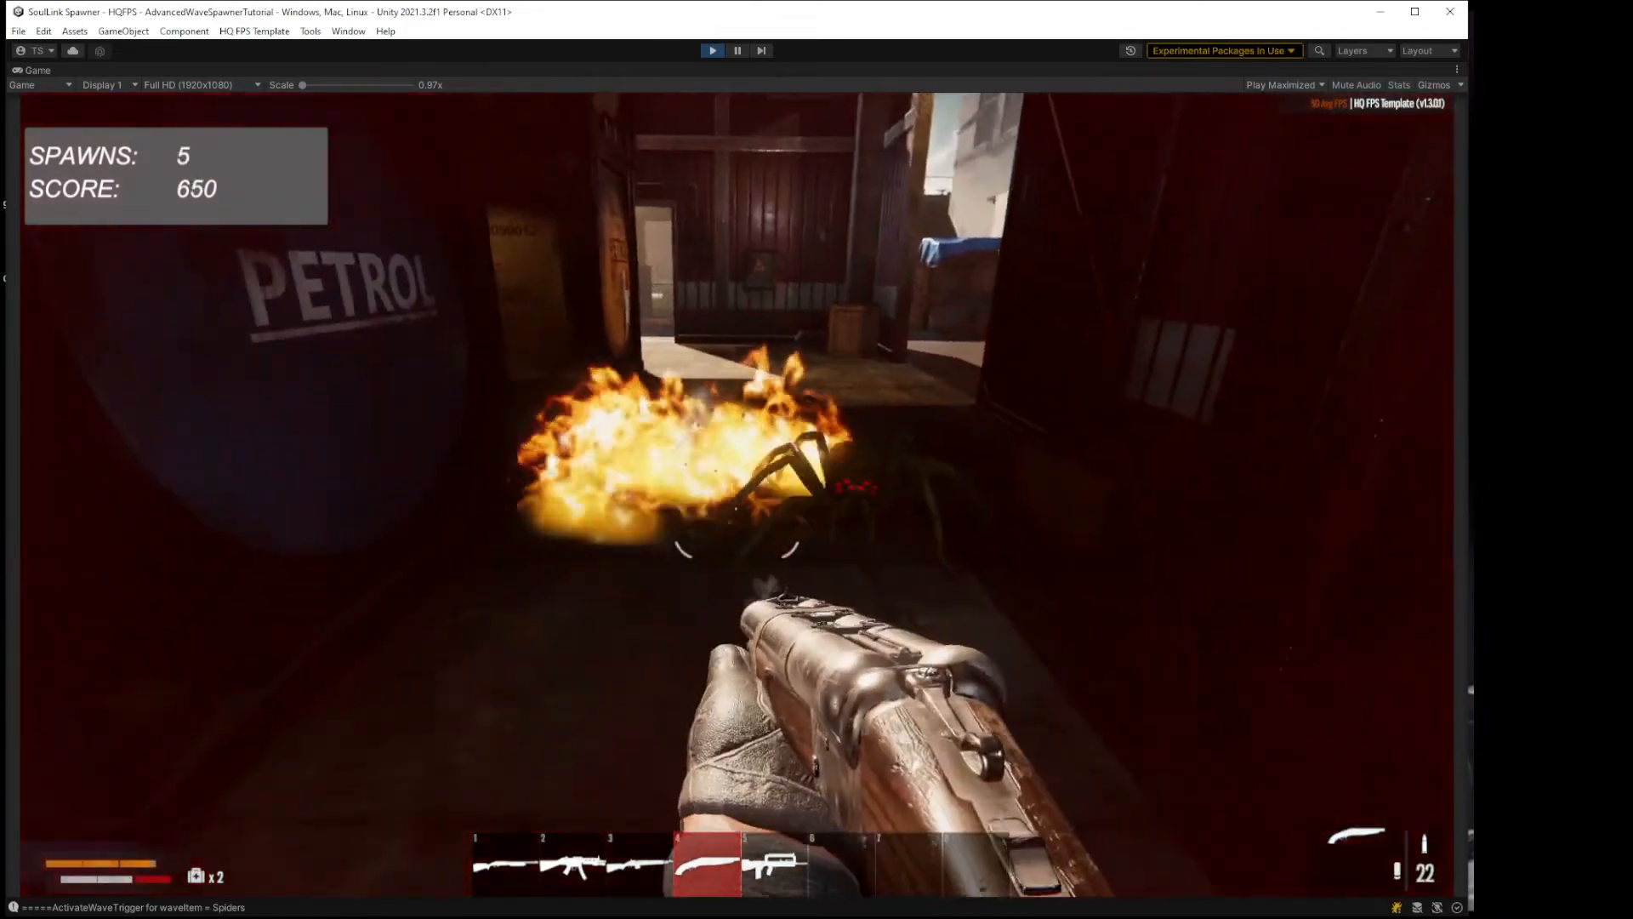
key(s)
key(r)
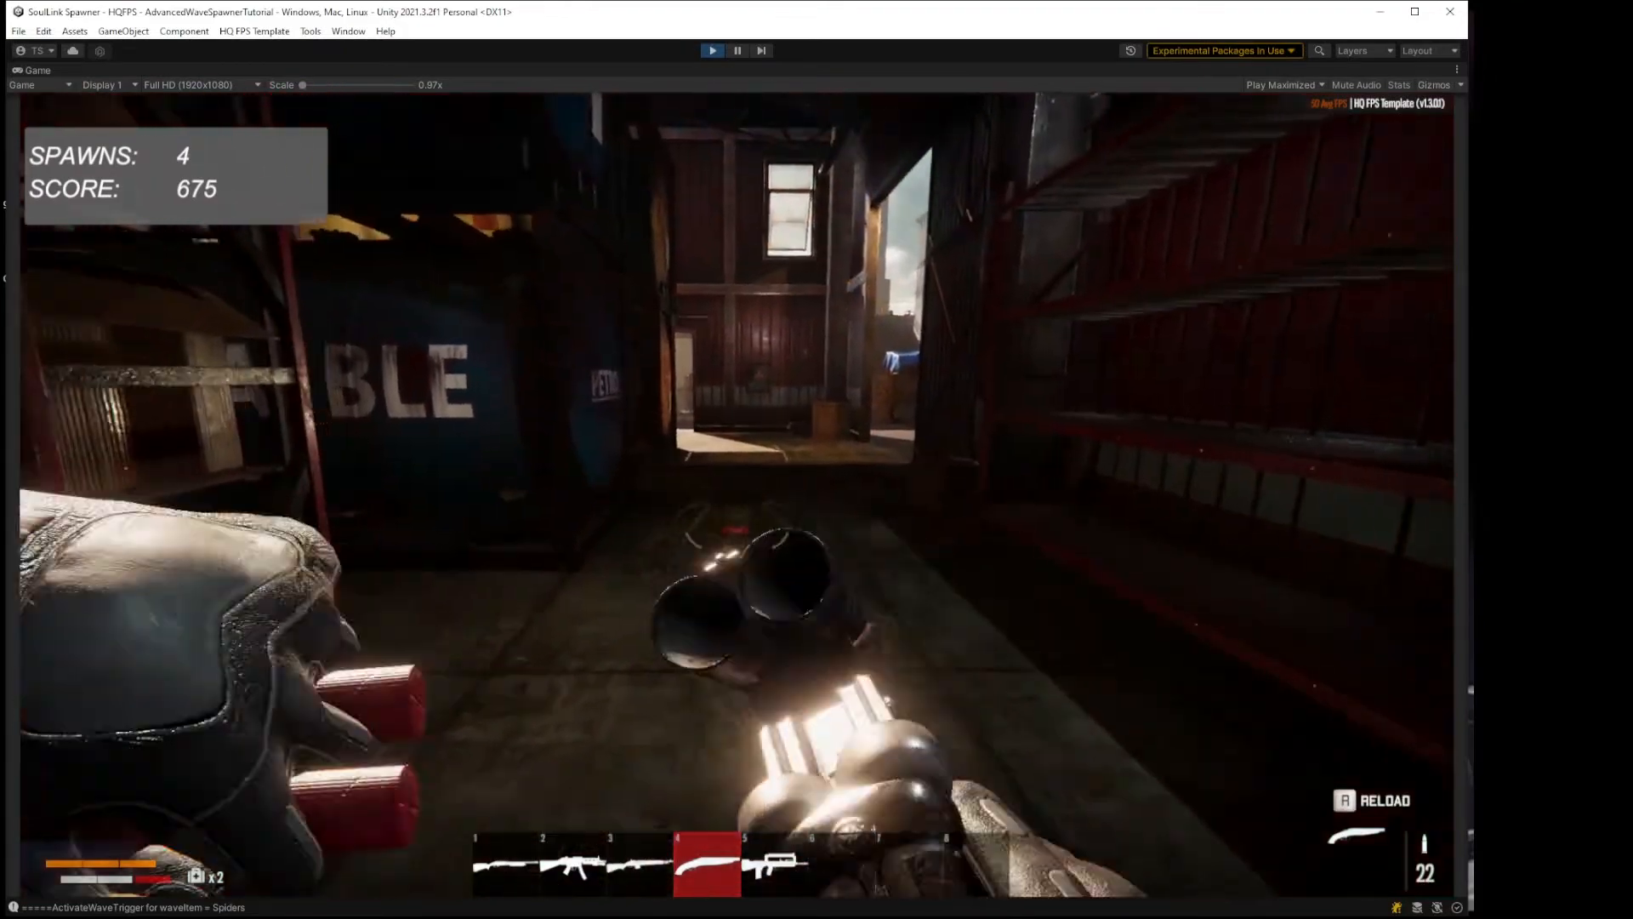
key(w)
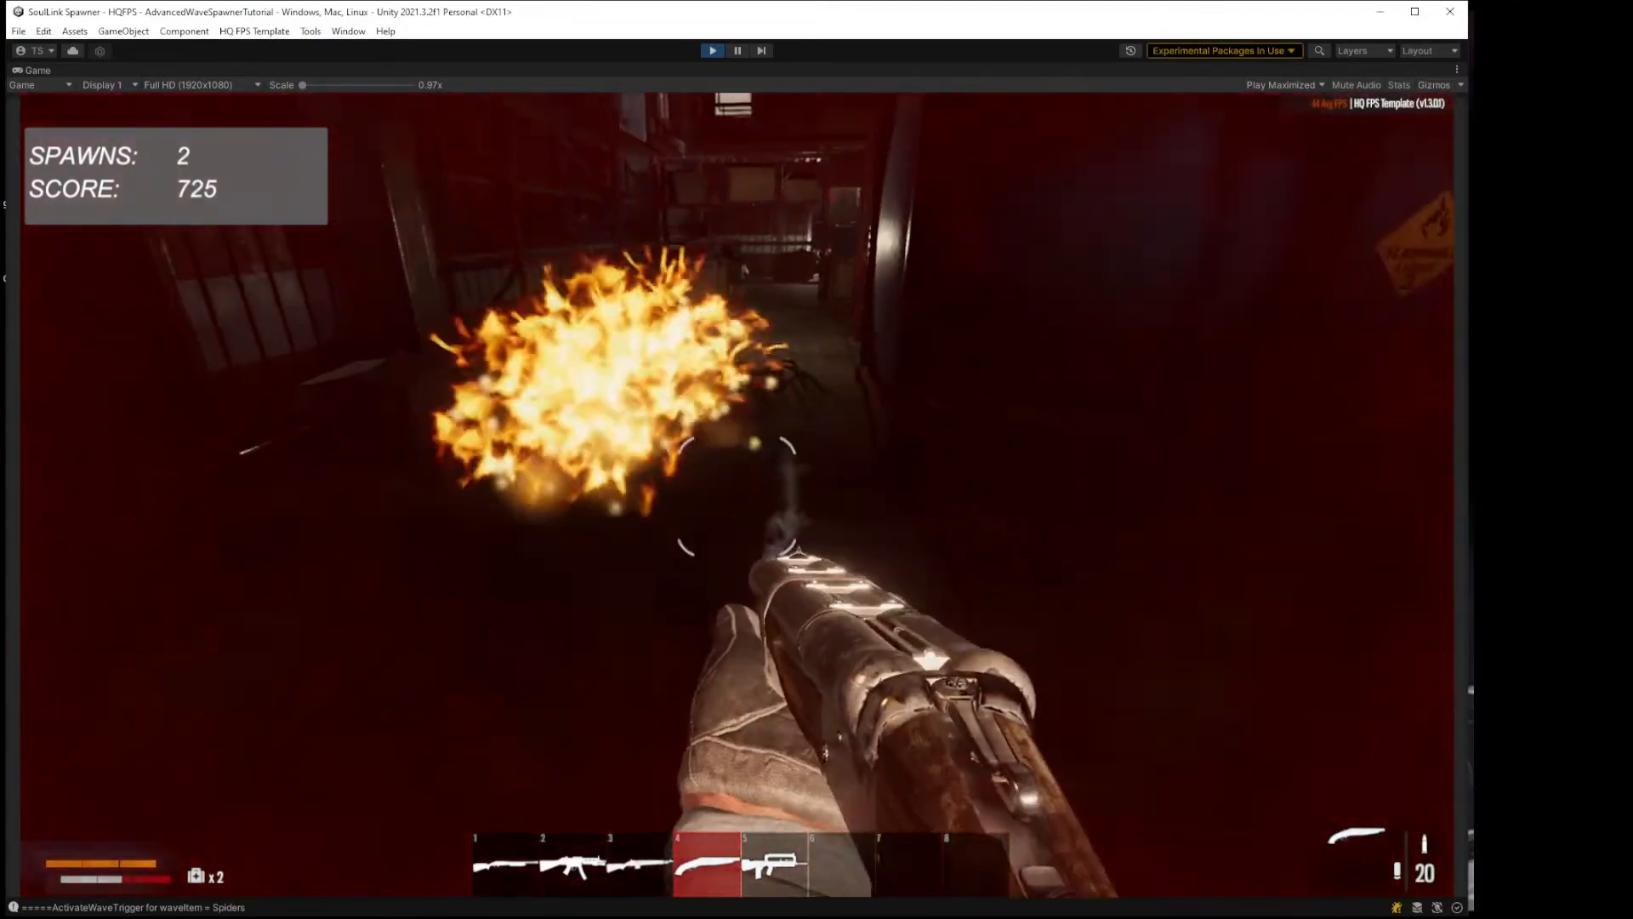
key(r)
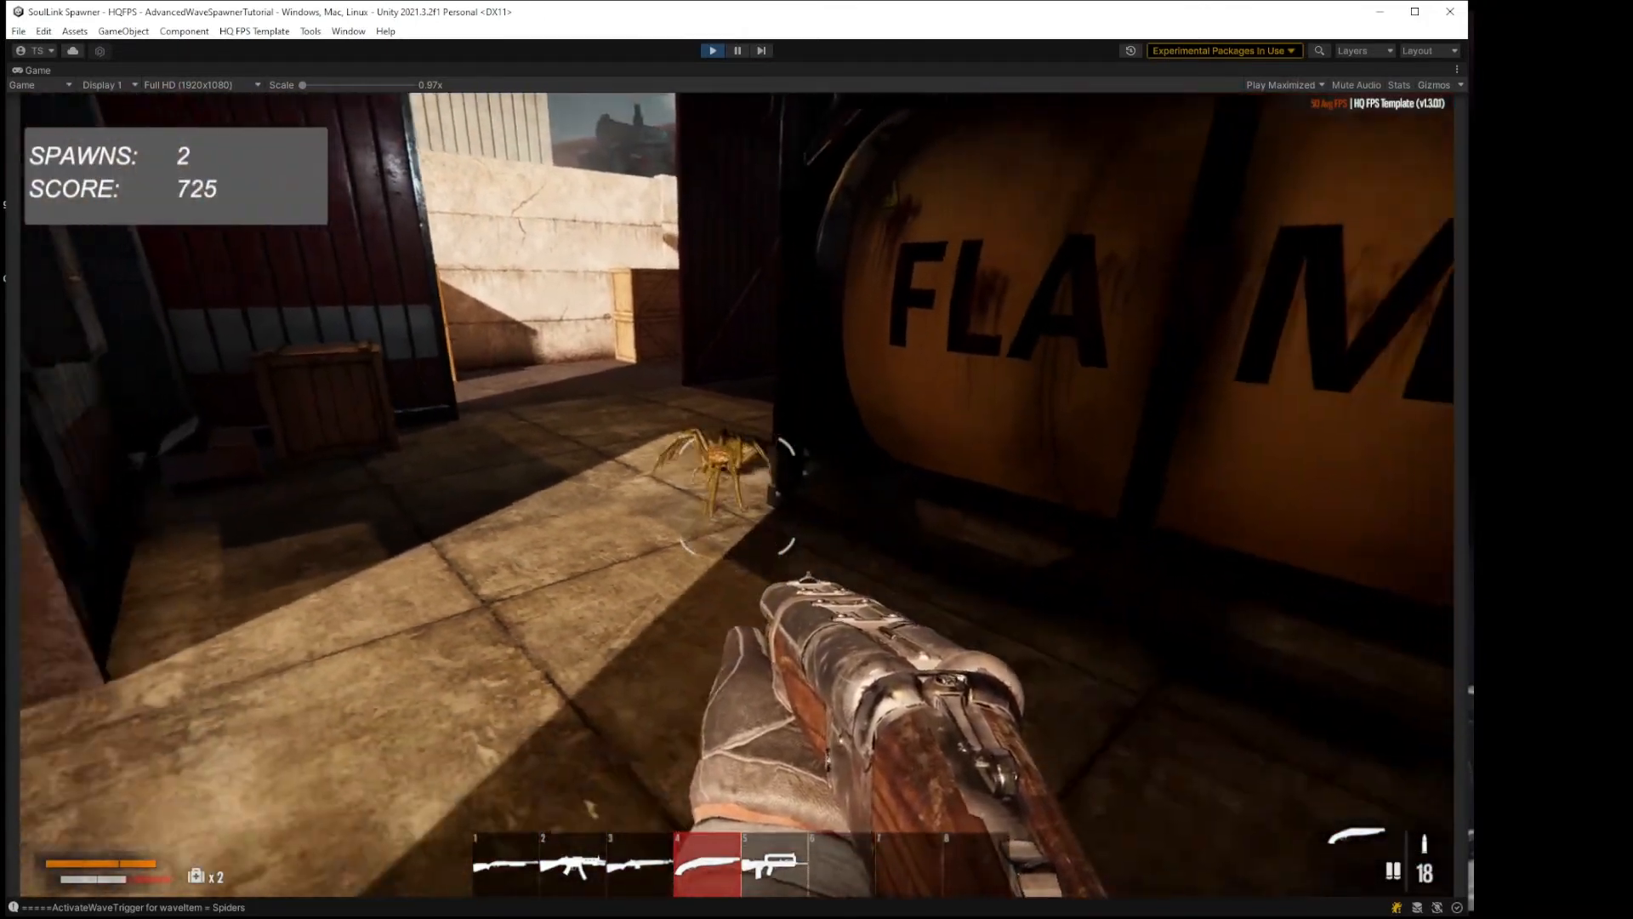
Step: Back away along the yellow flammable tank, reload and shoot the last two spiders to finish Wave 1
key(s)
click(738, 496)
click(738, 496)
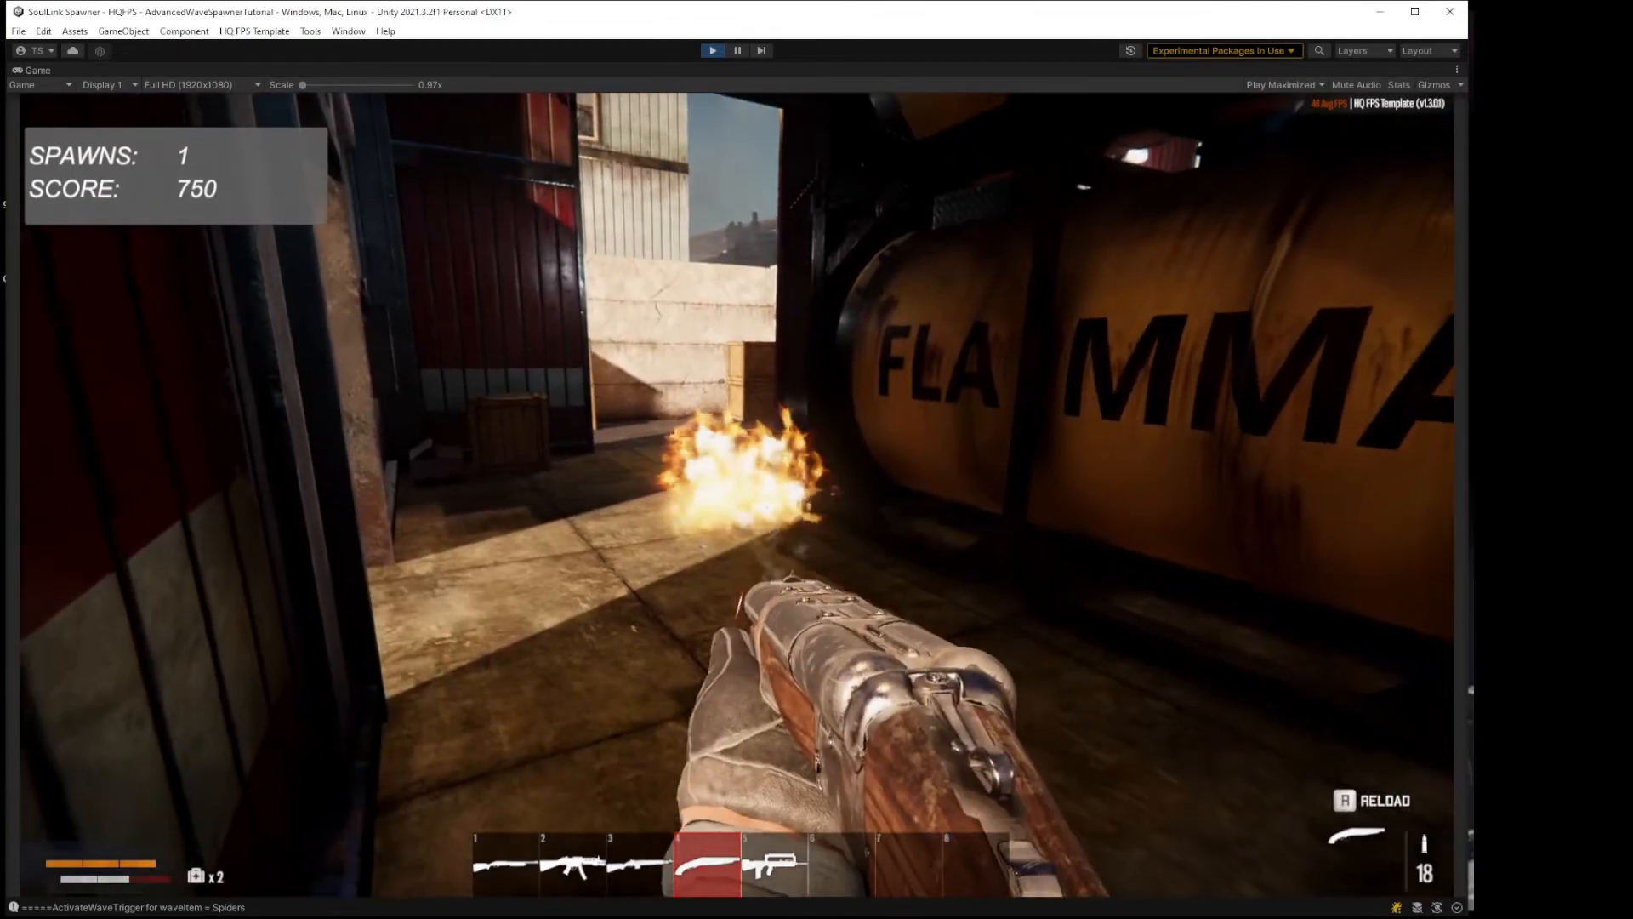
key(w)
key(r)
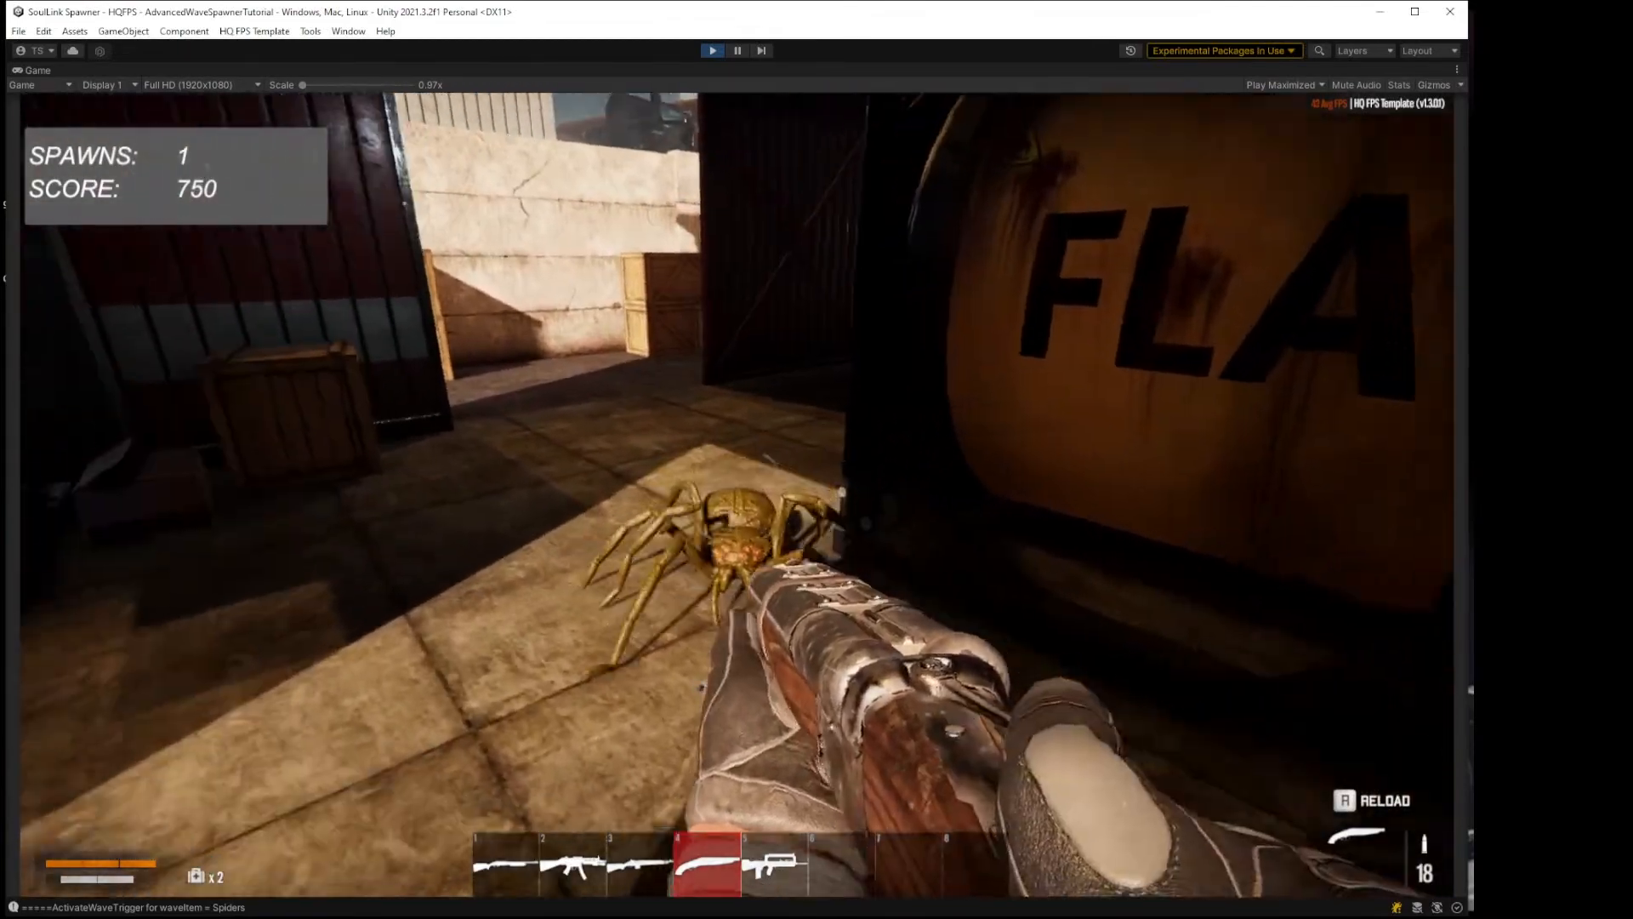
key(s)
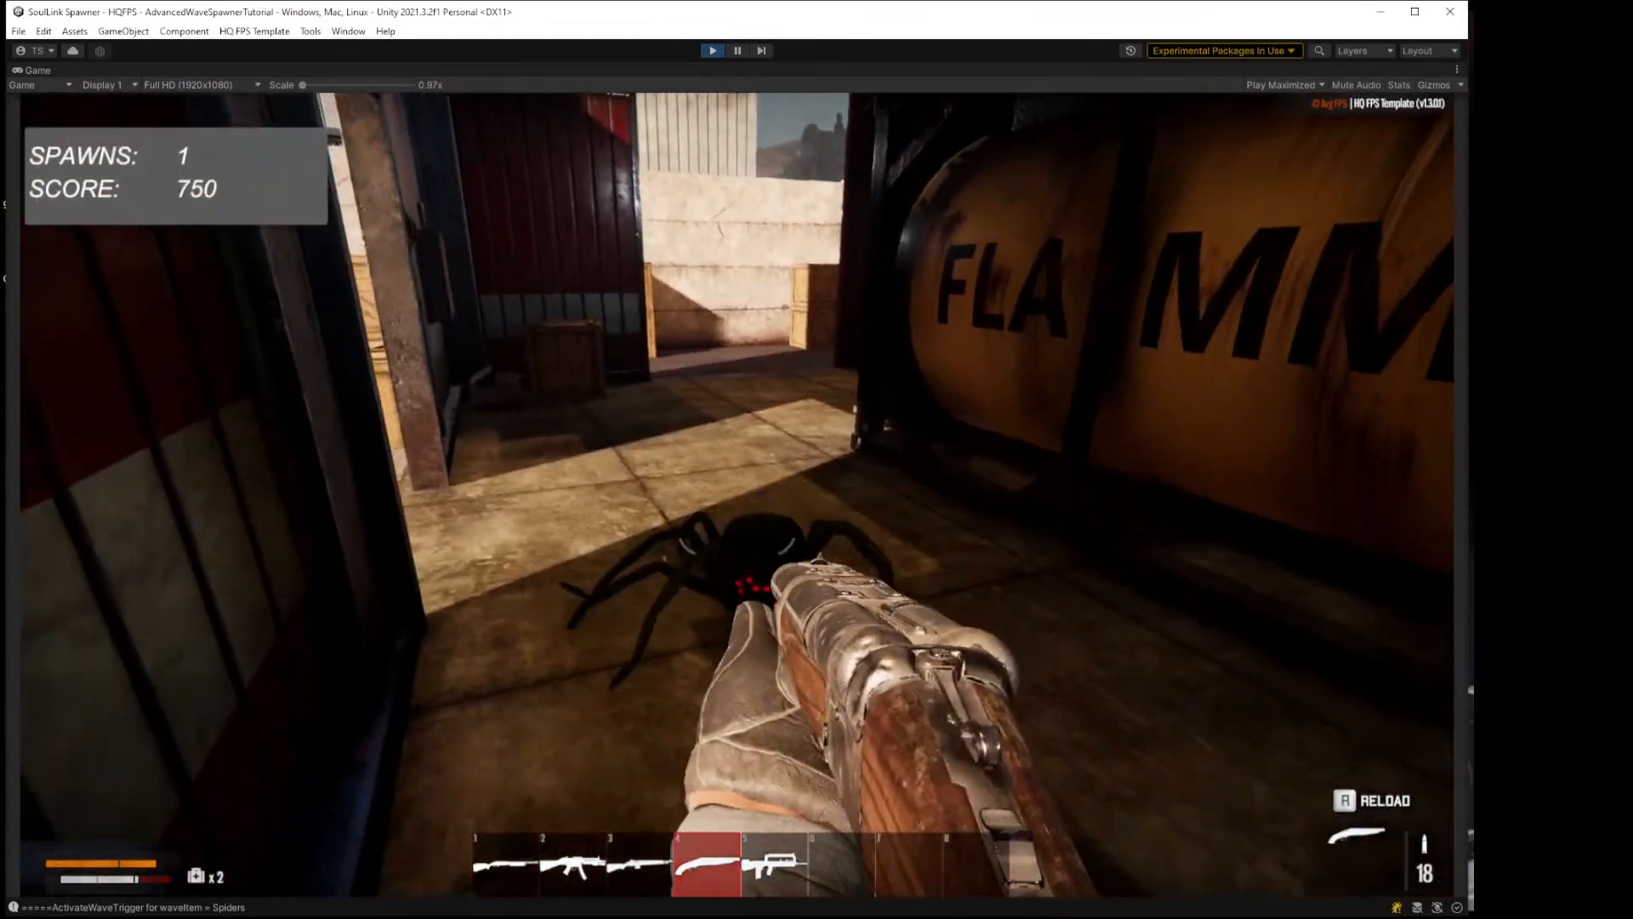
key(d)
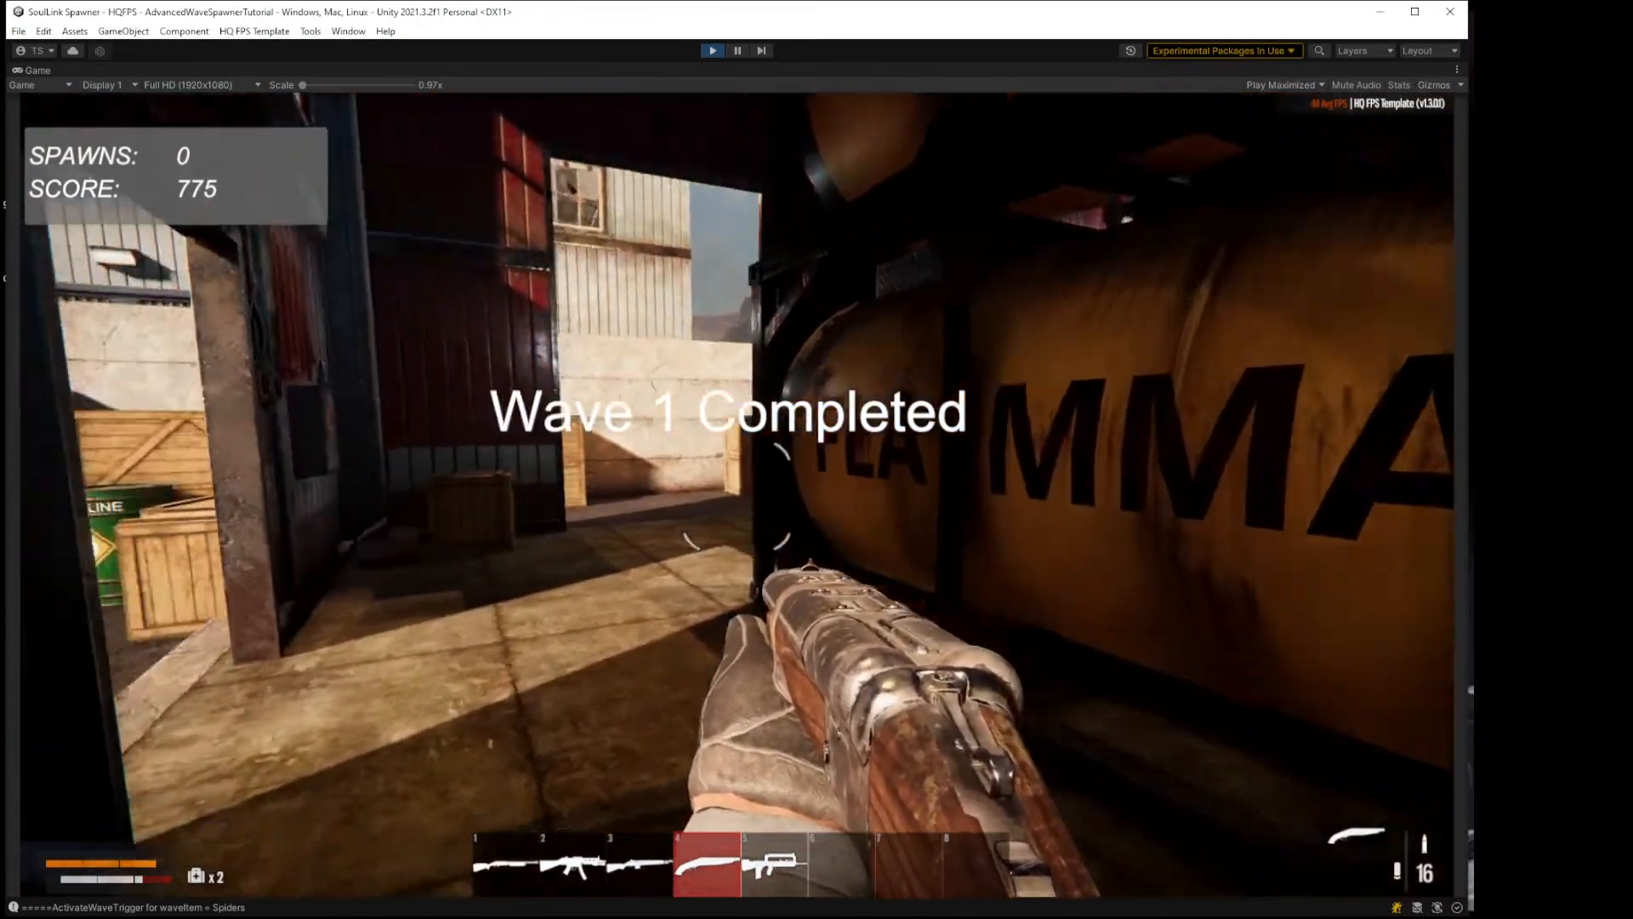
Step: Run past the warehouse stairs and out into the container yard, and stop the playtest there
key(w)
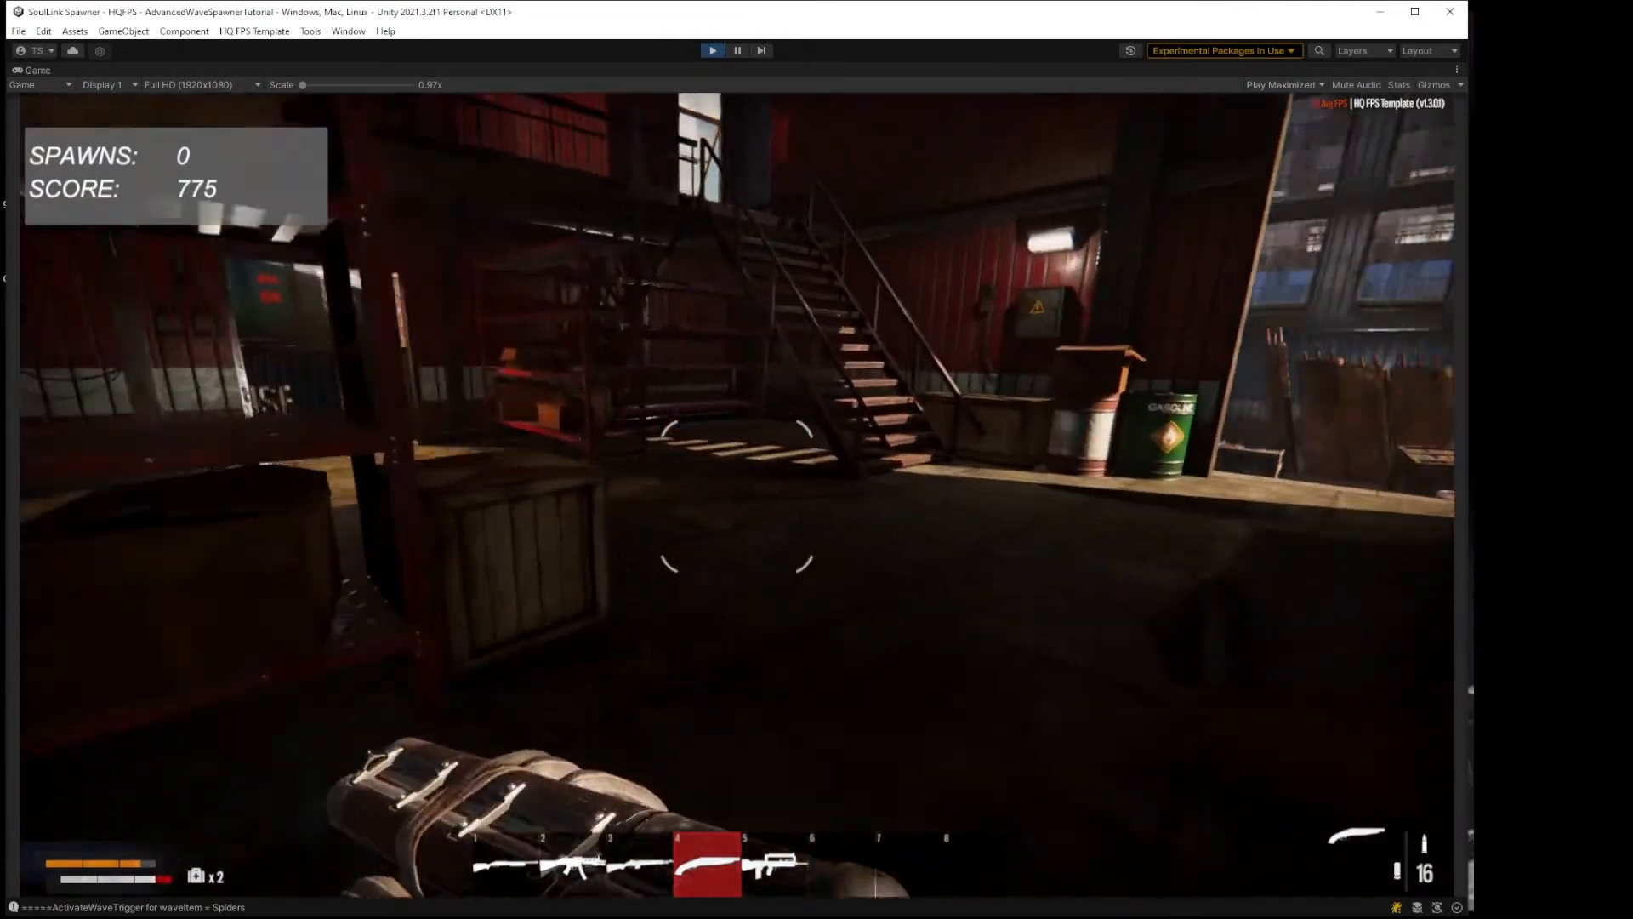
key(w)
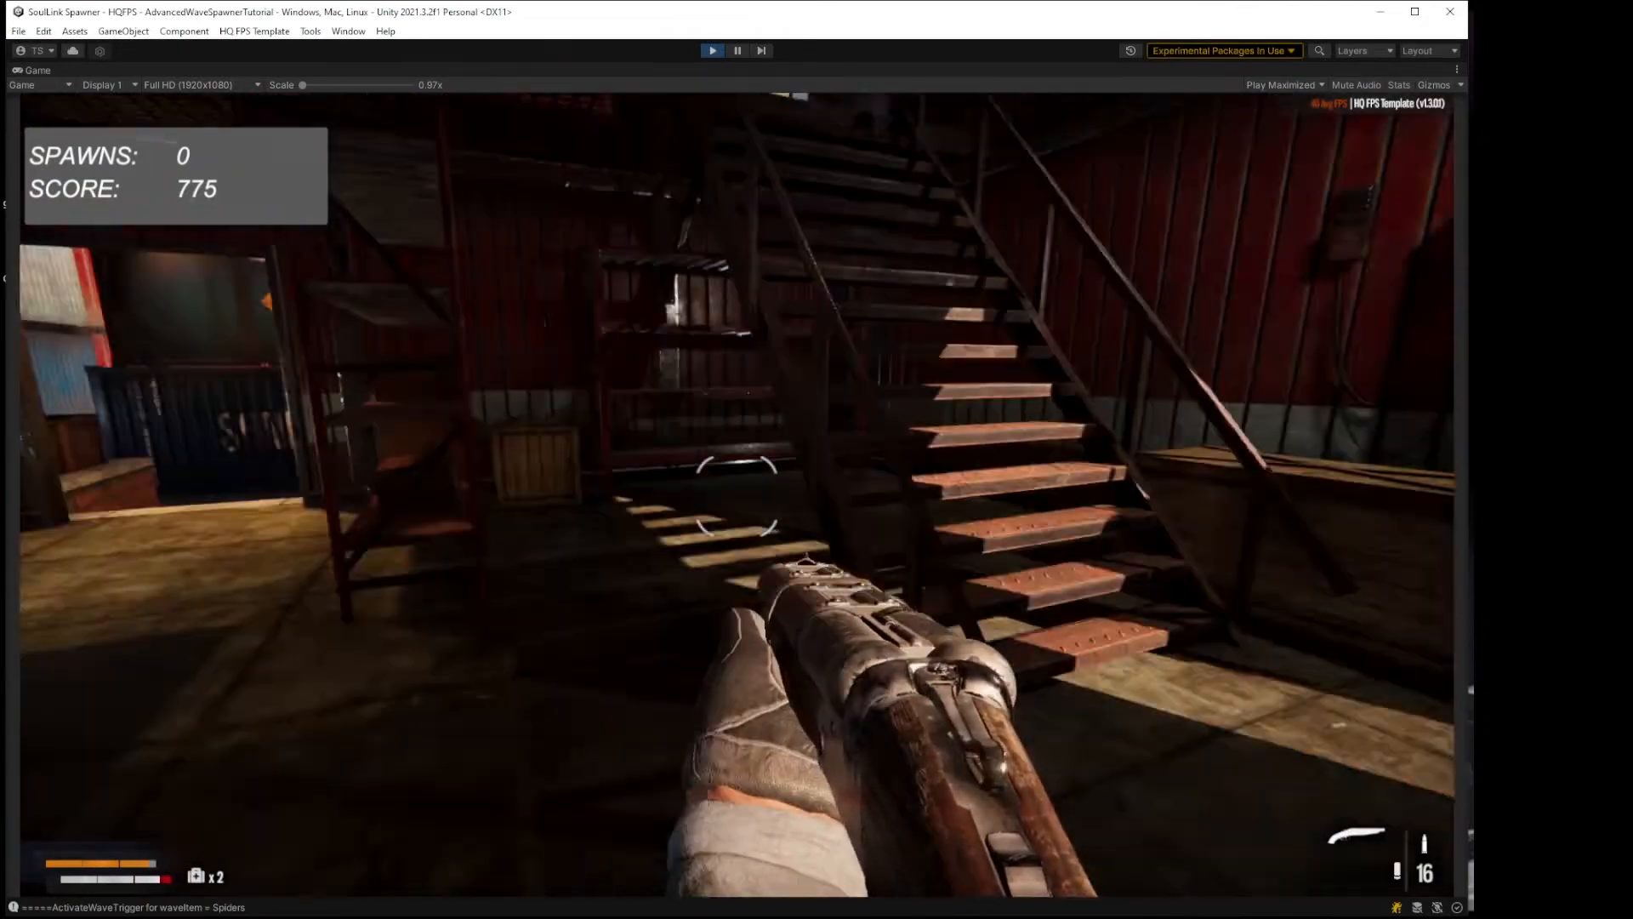
key(w)
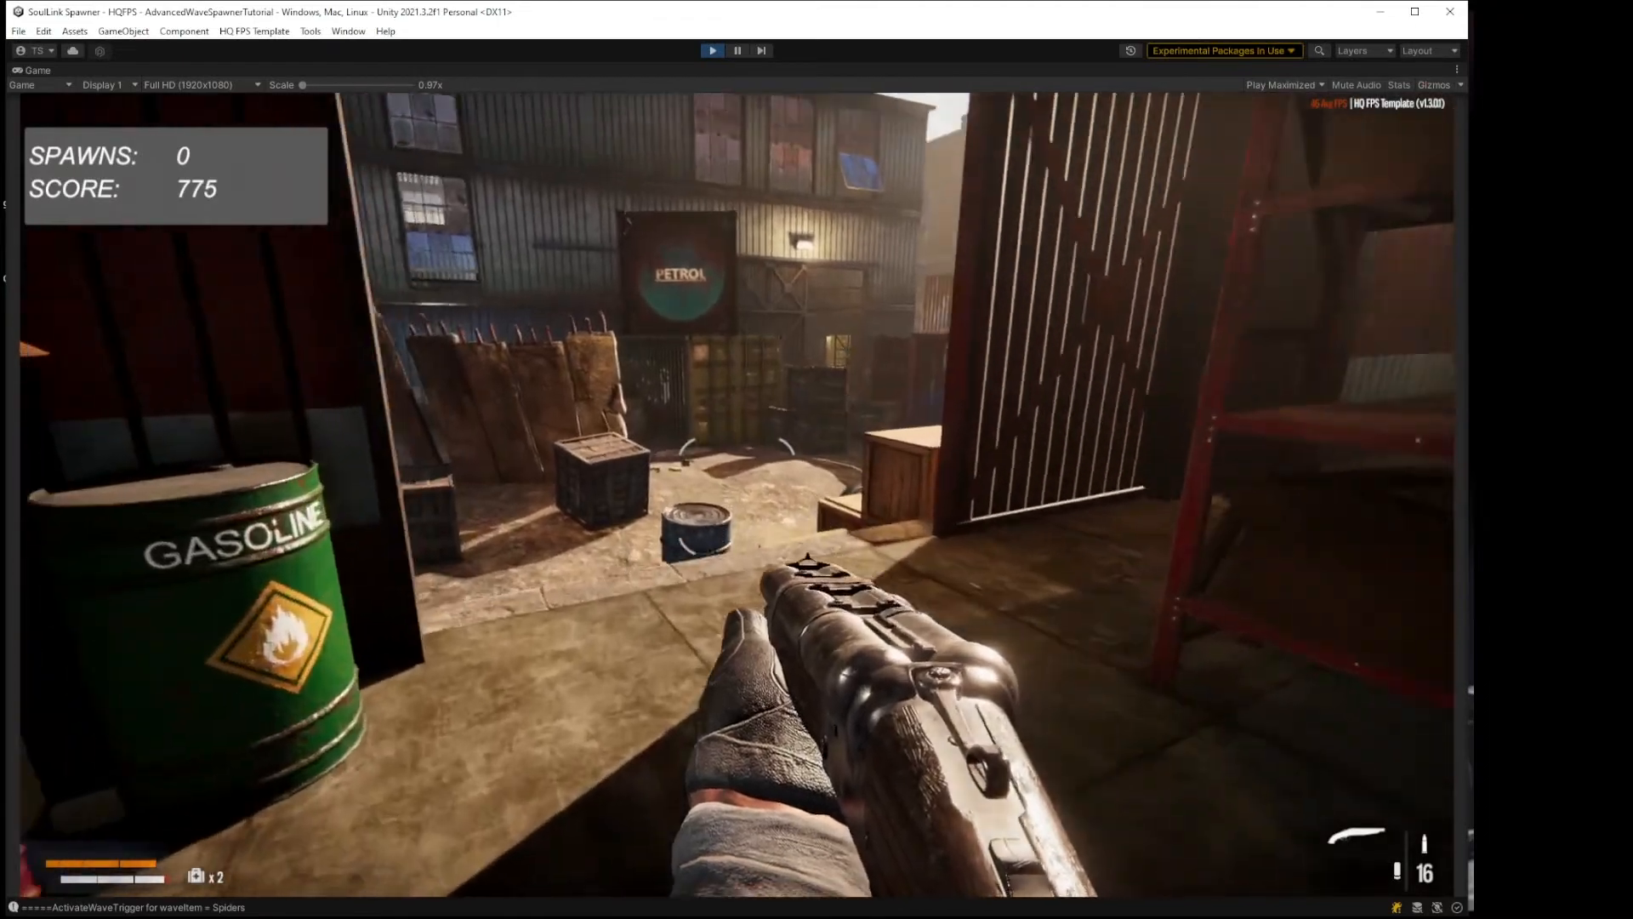
key(w)
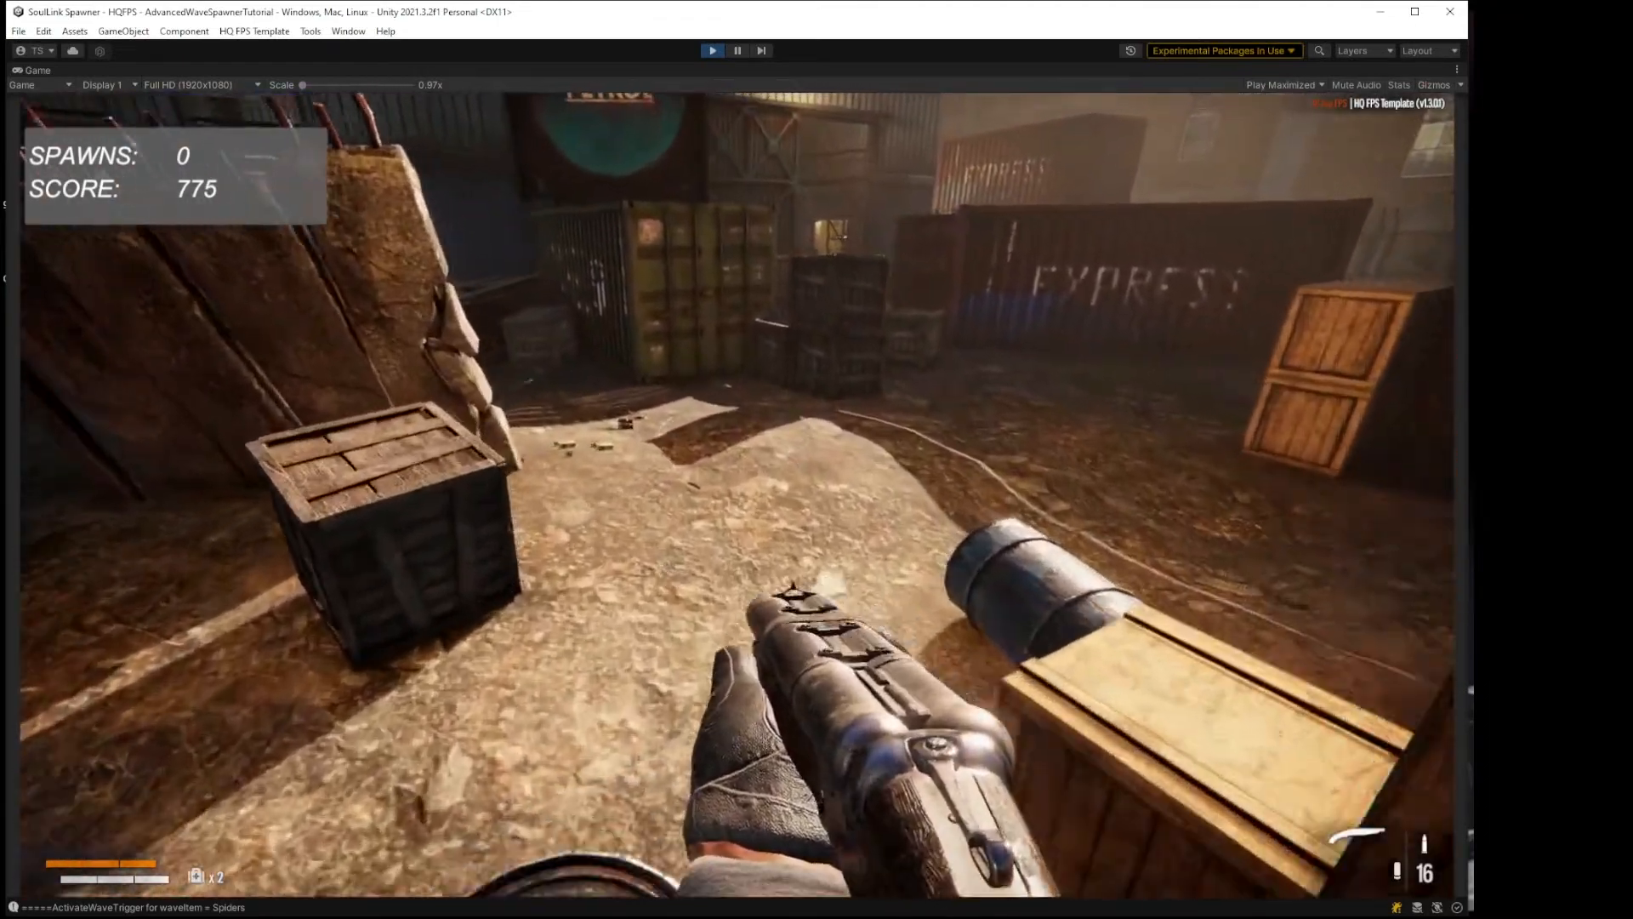
key(w)
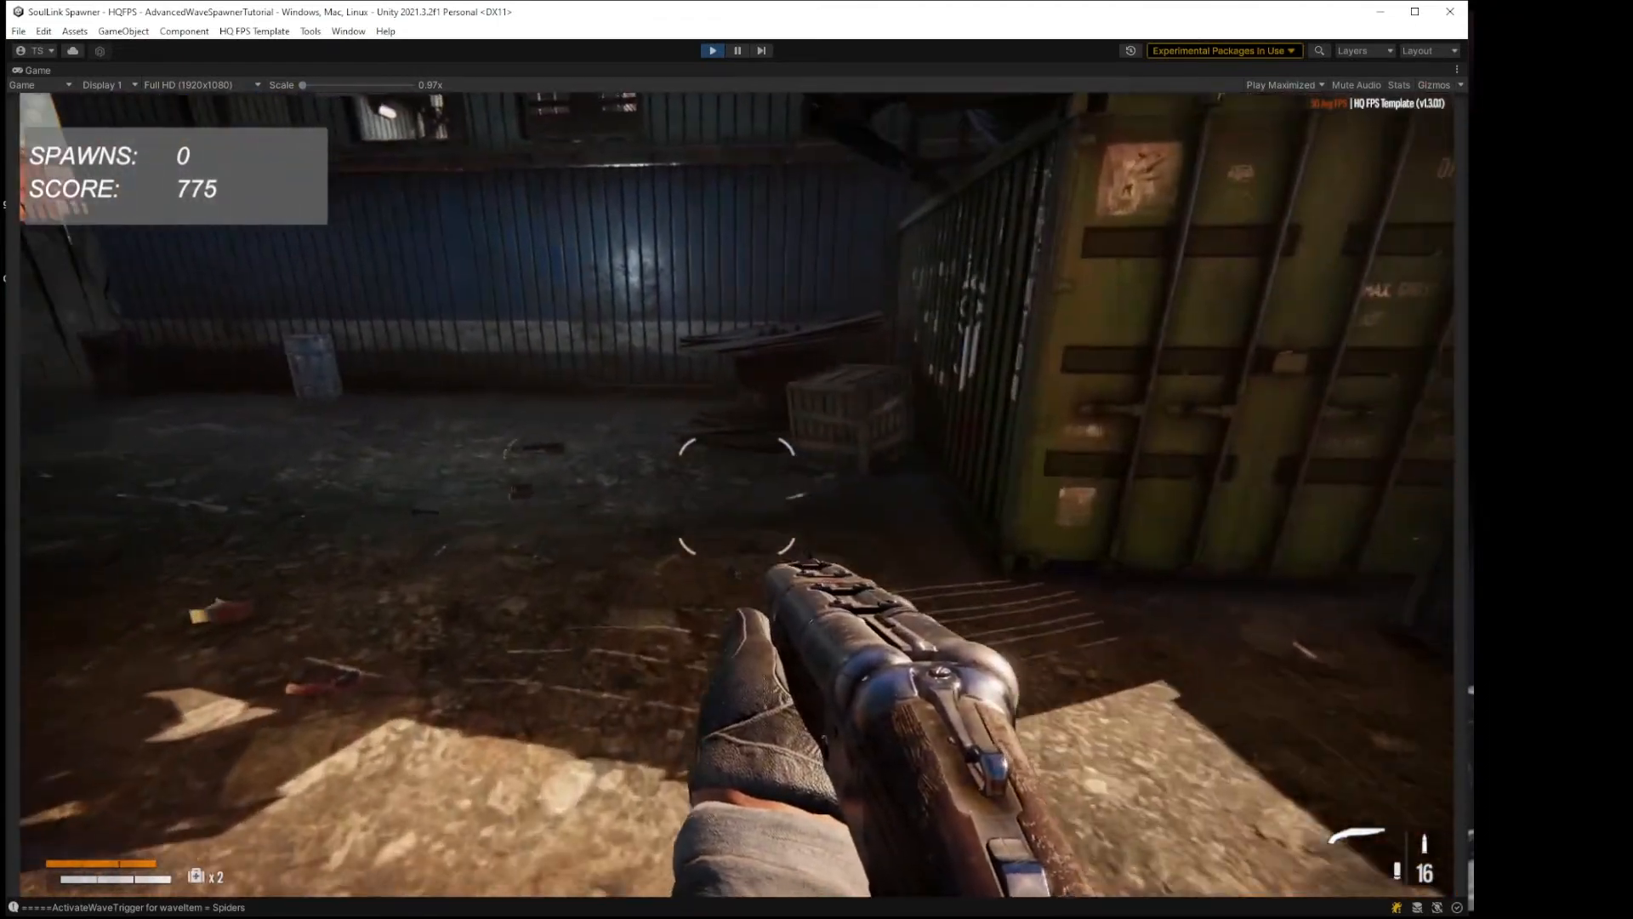
key(w)
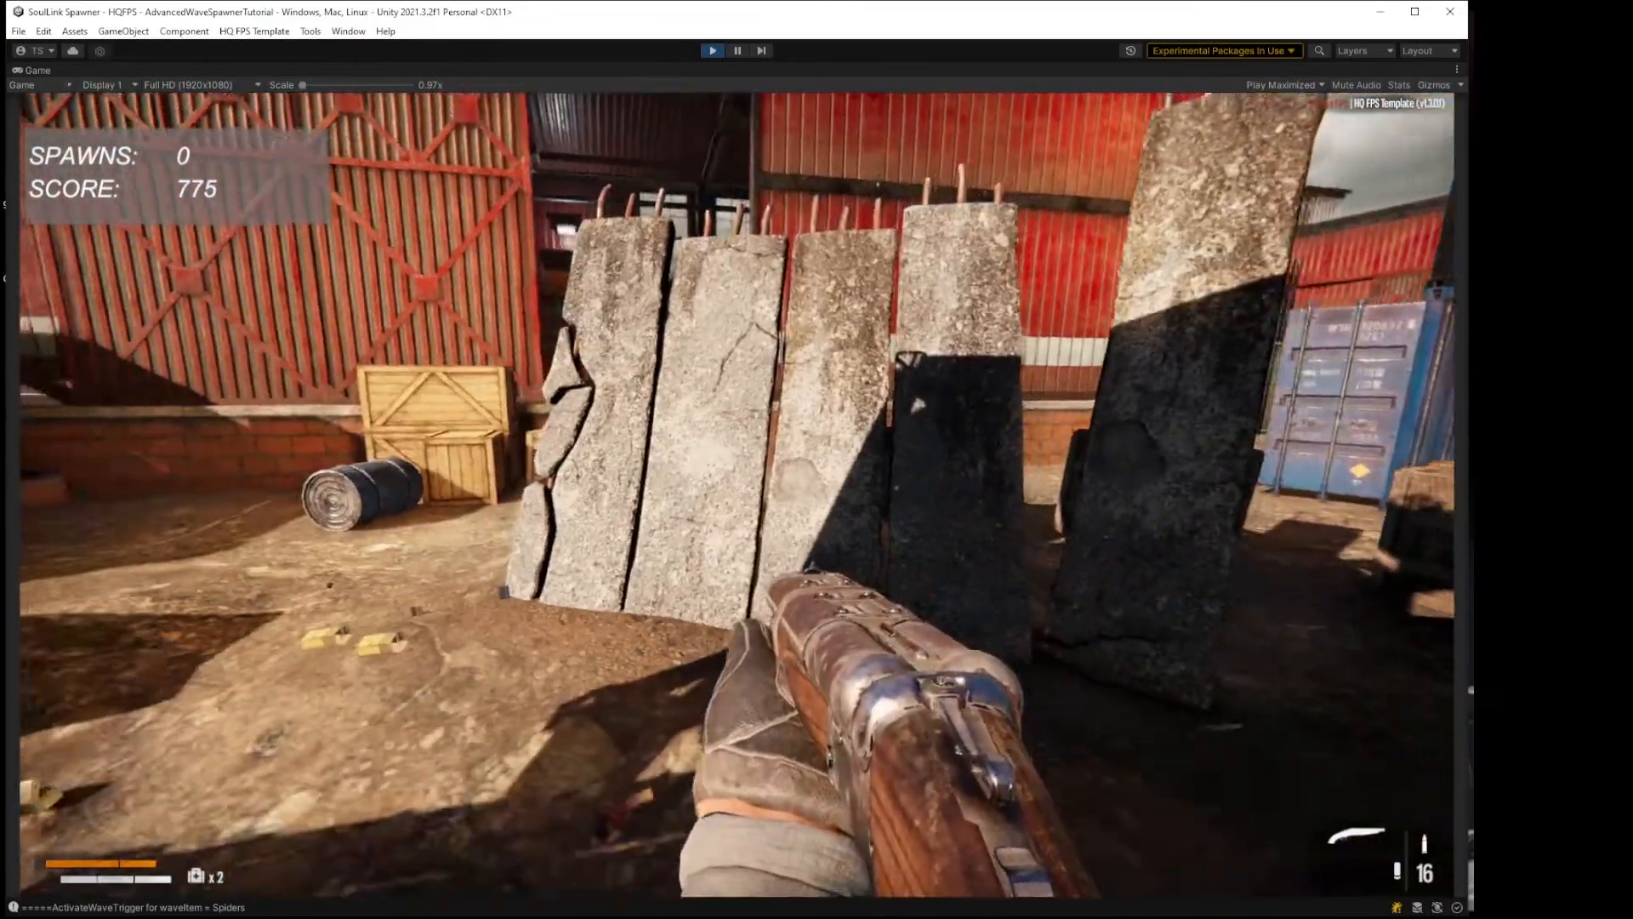
key(a)
key(d)
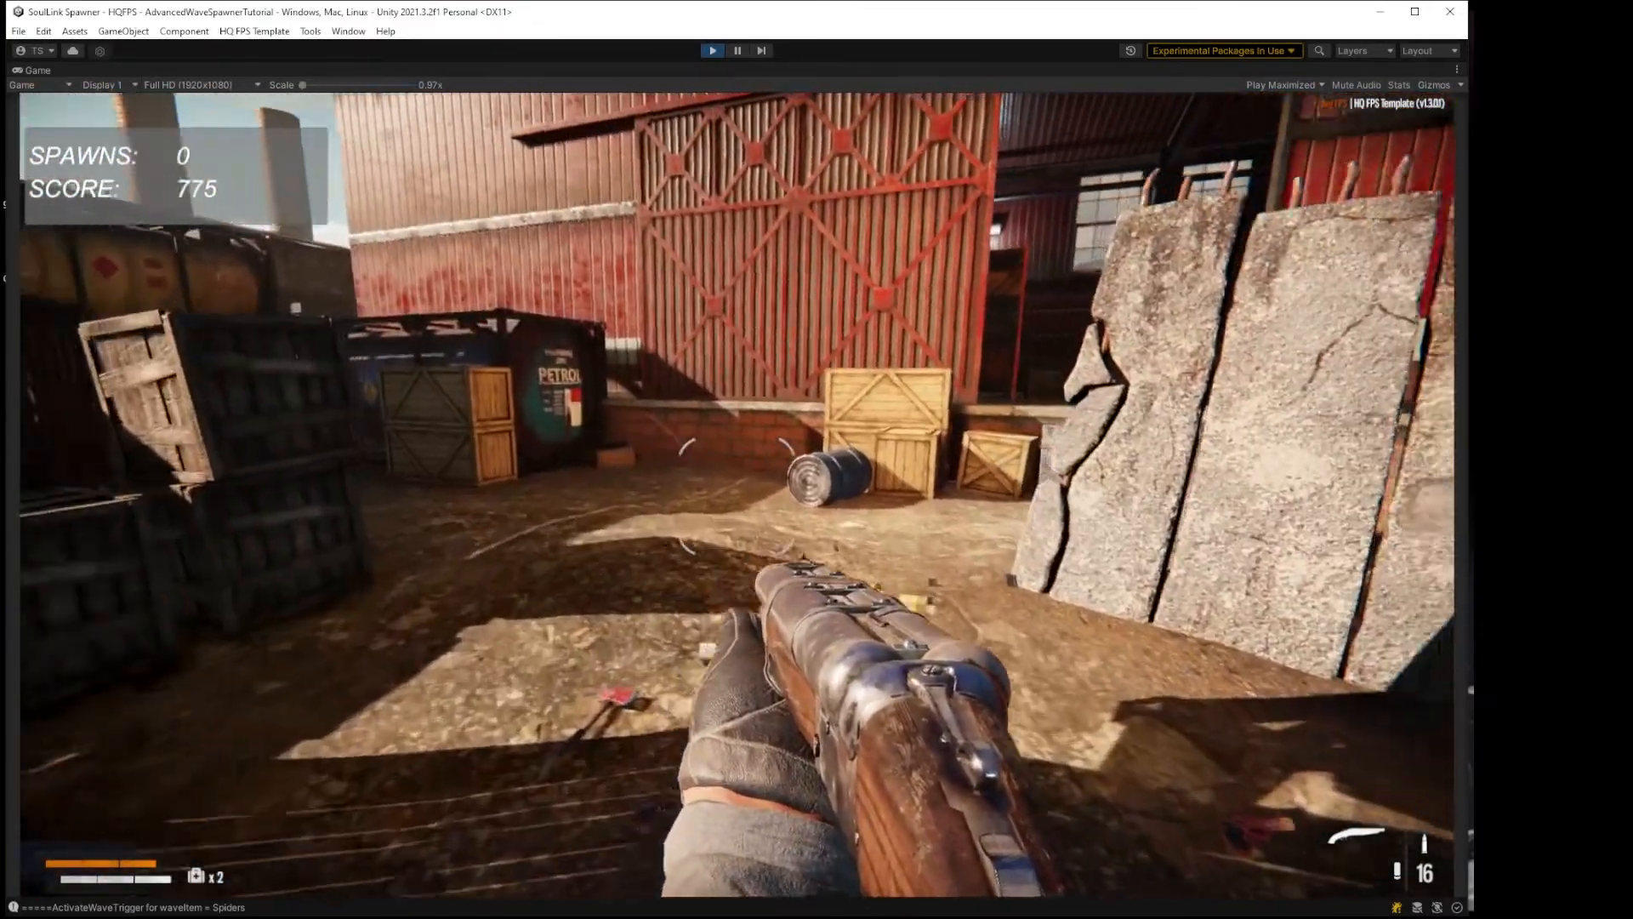
key(w)
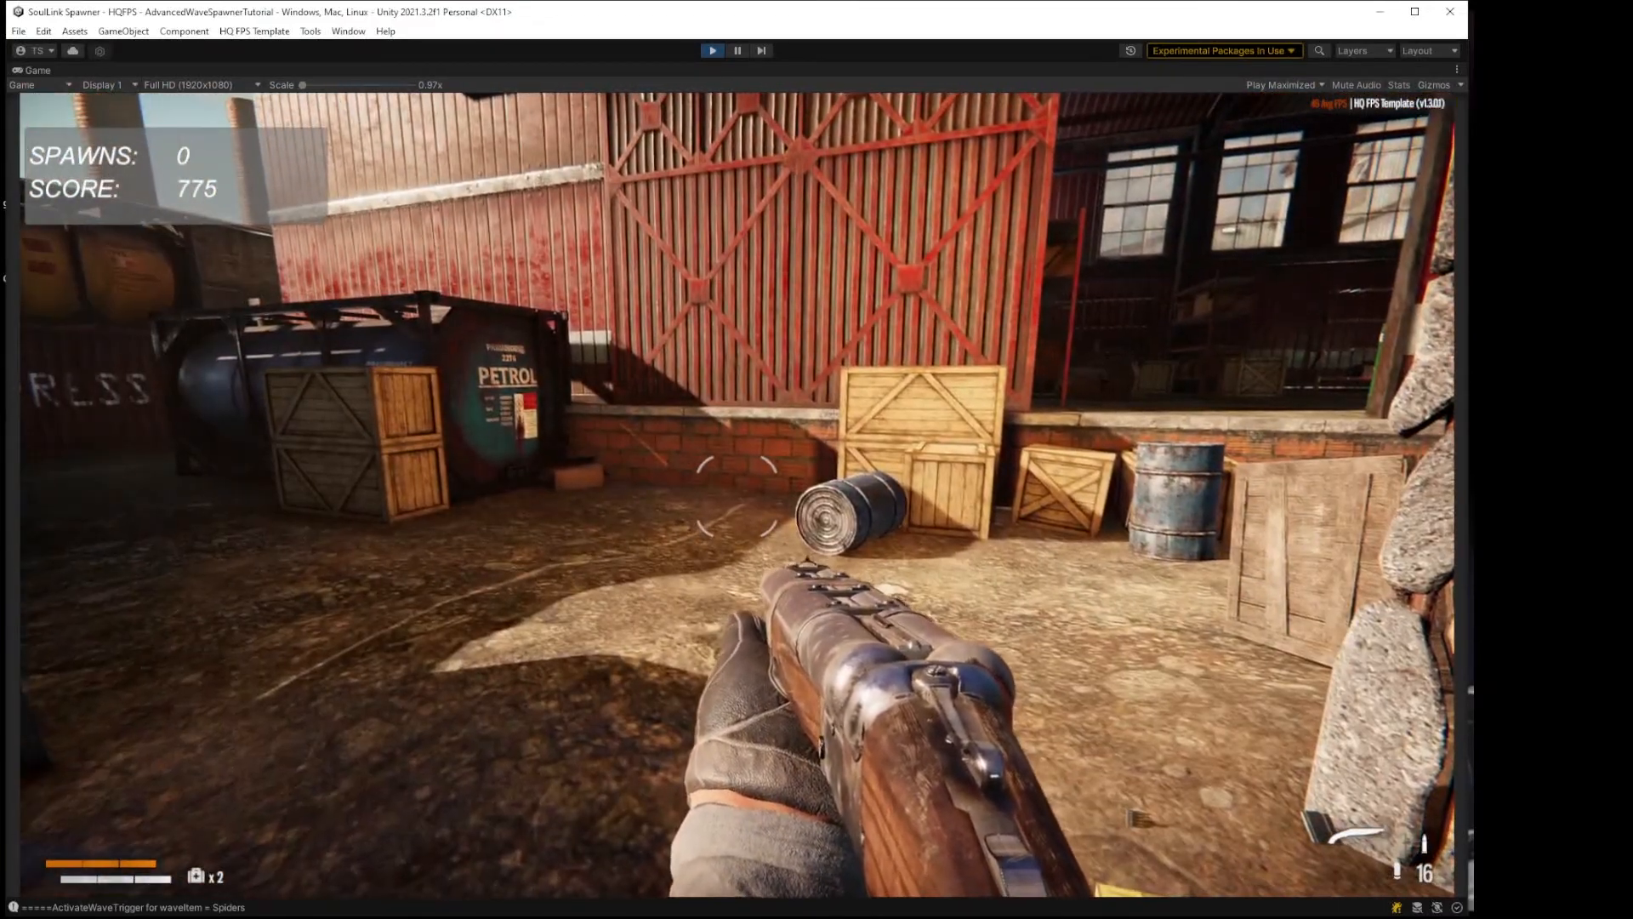
key(Escape)
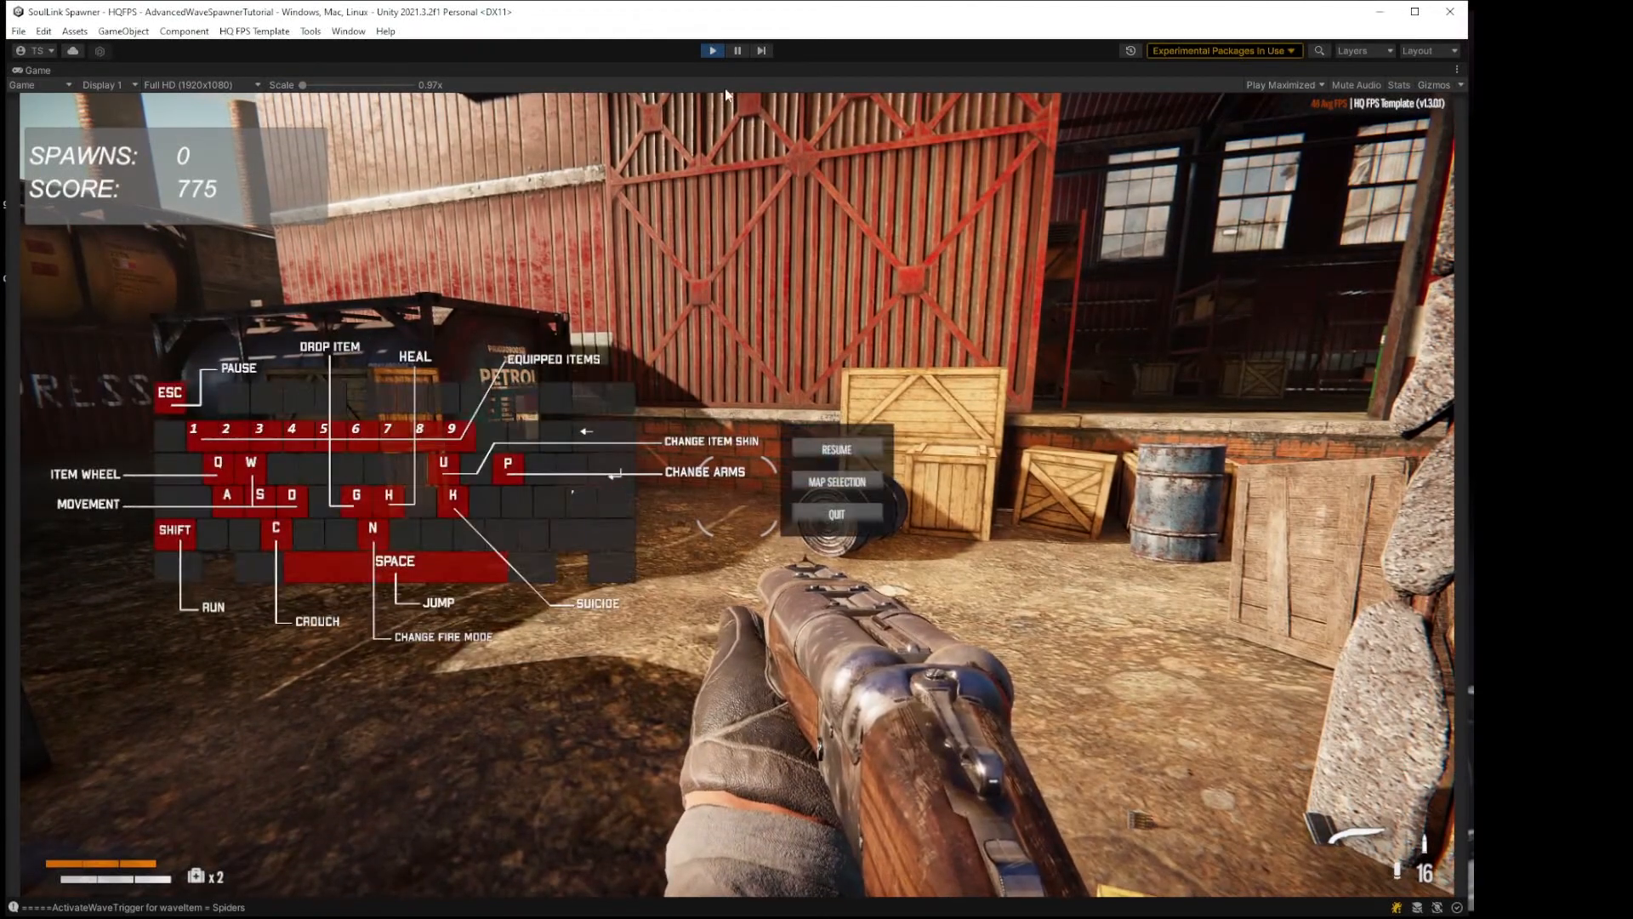
click(713, 51)
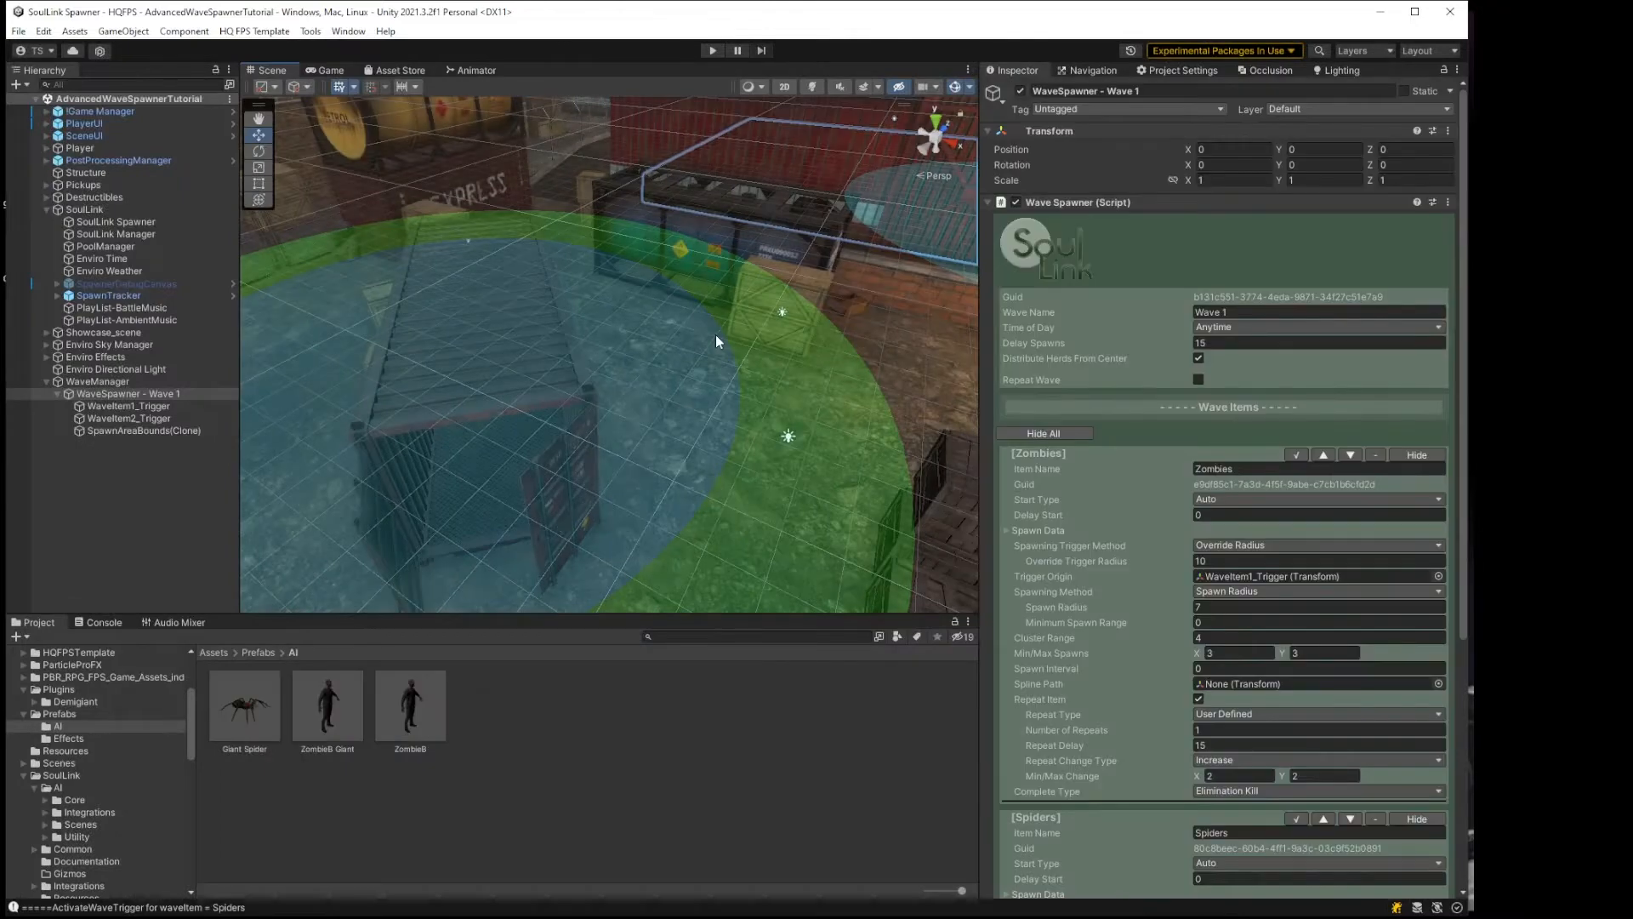
Step: Rename the Spiders wave item of WaveSpawner - Wave 1 to Giant Zombie
alt+drag(839, 309, 760, 358)
middle_drag(760, 358, 626, 366)
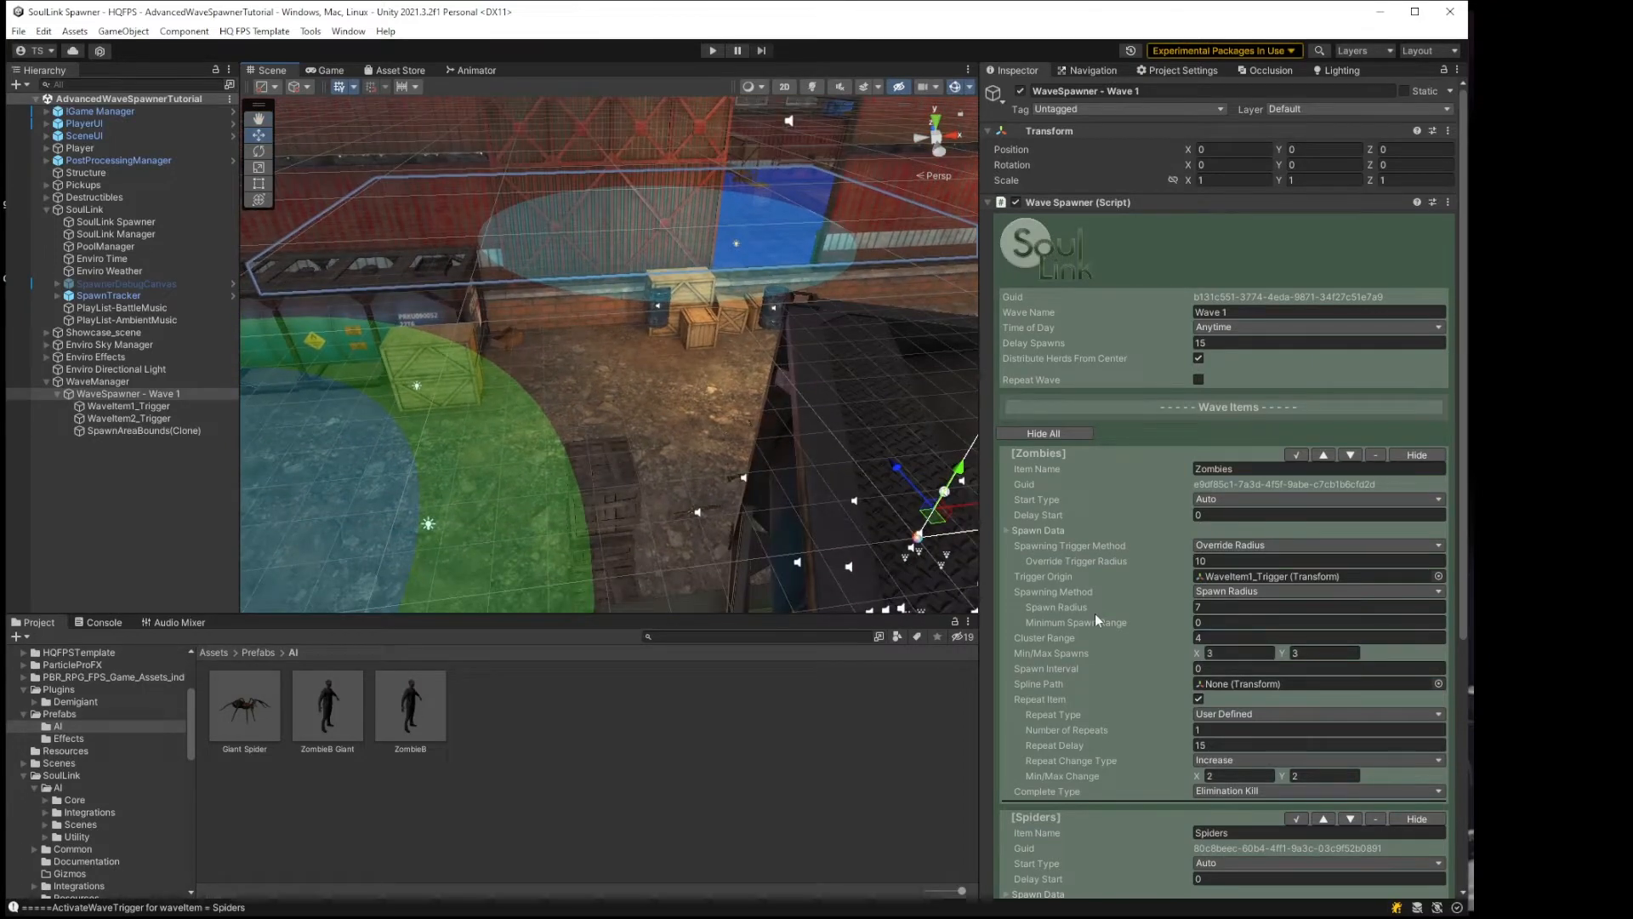
scroll(1094, 614, down, 8)
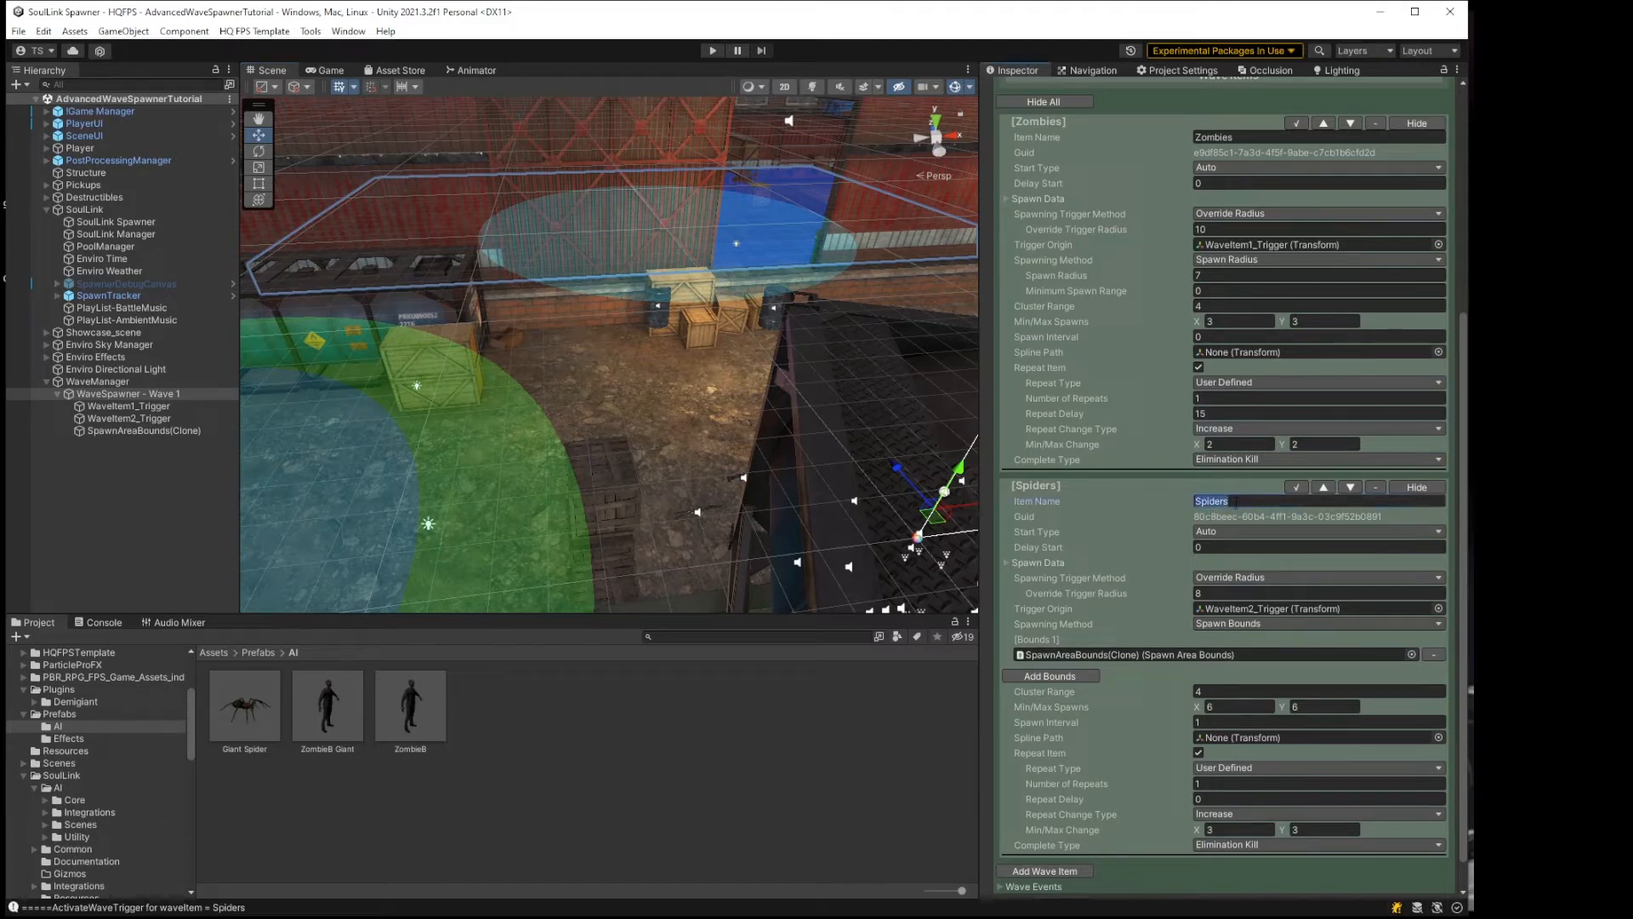
text(Giant Zombie)
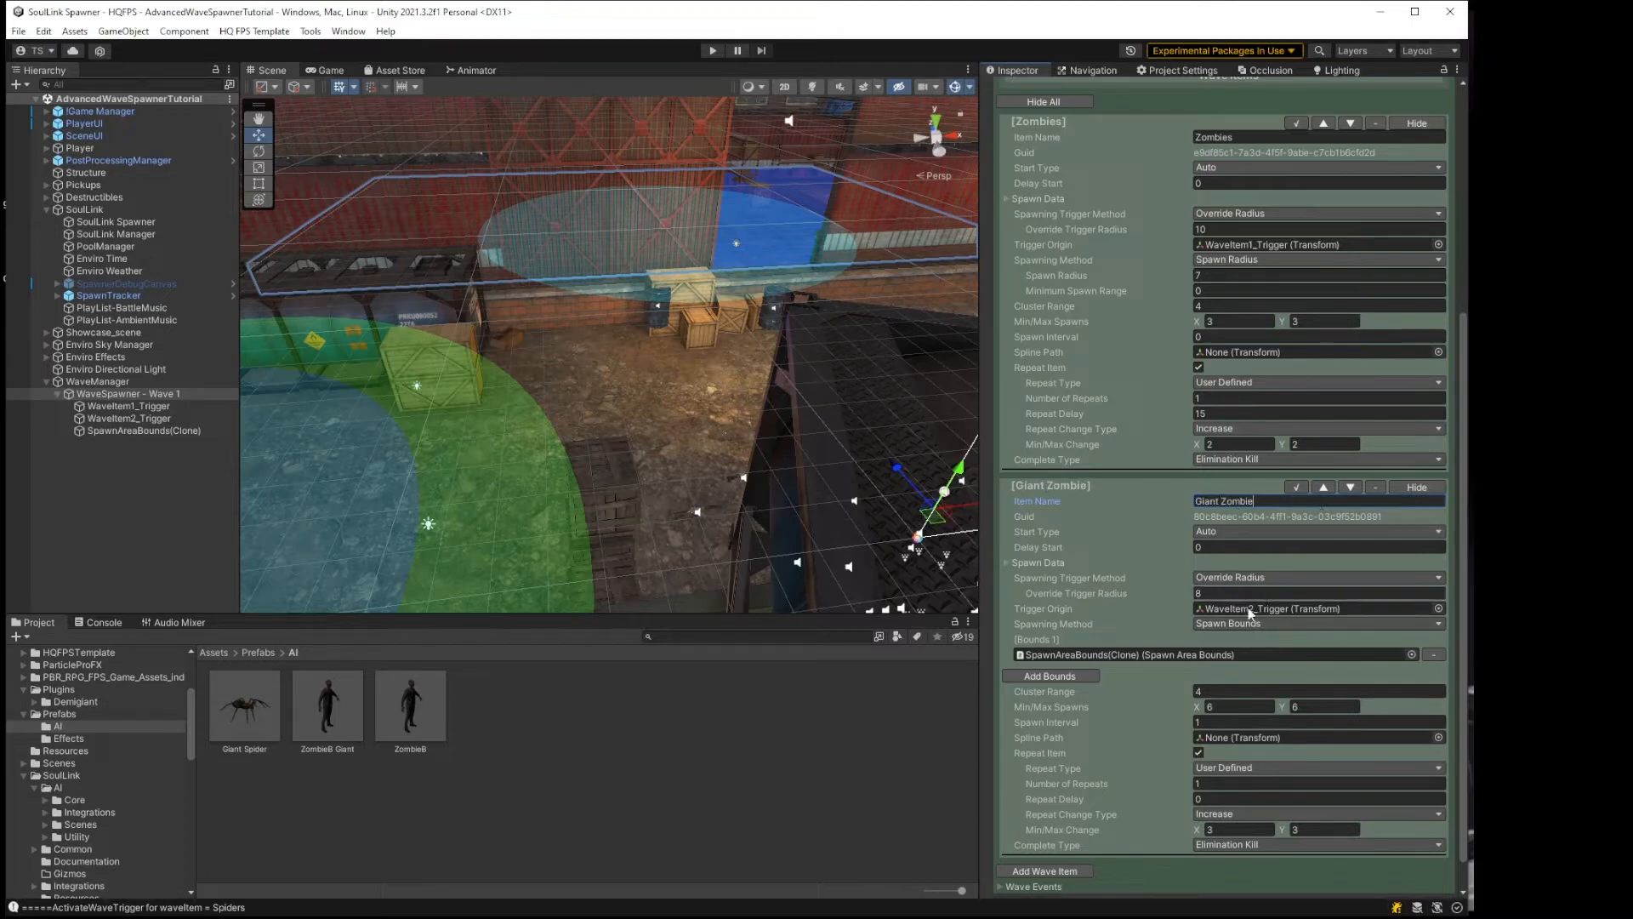
Step: Assign the ZombieB Giant prefab in the Giant Zombie wave item's spawn data
click(339, 700)
drag(966, 662, 1258, 689)
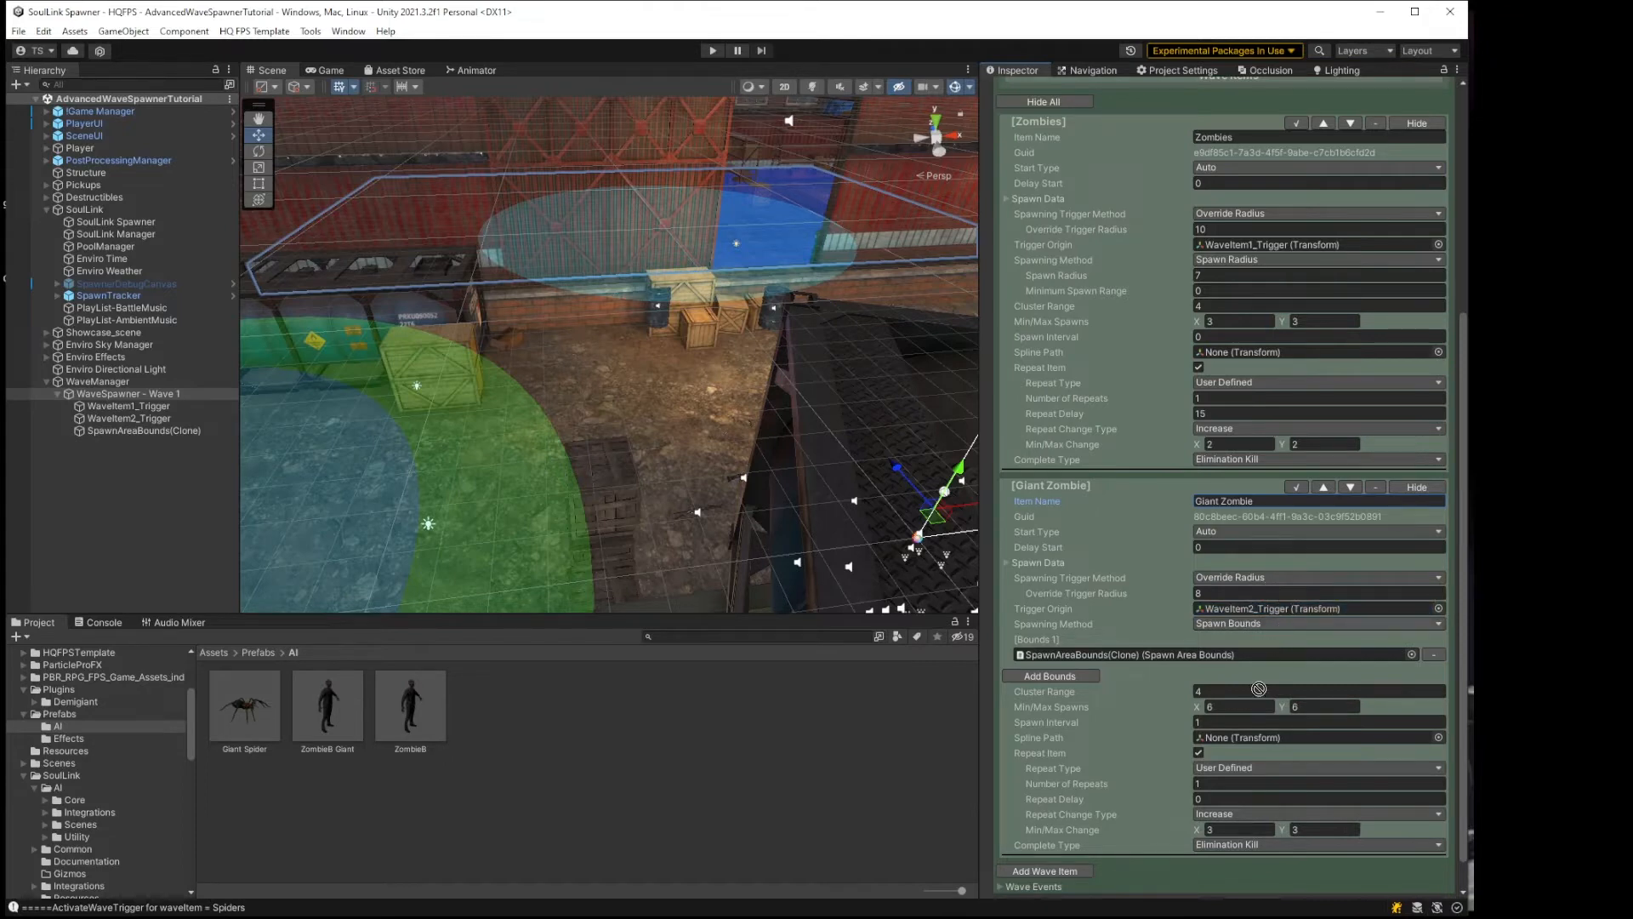
click(1007, 564)
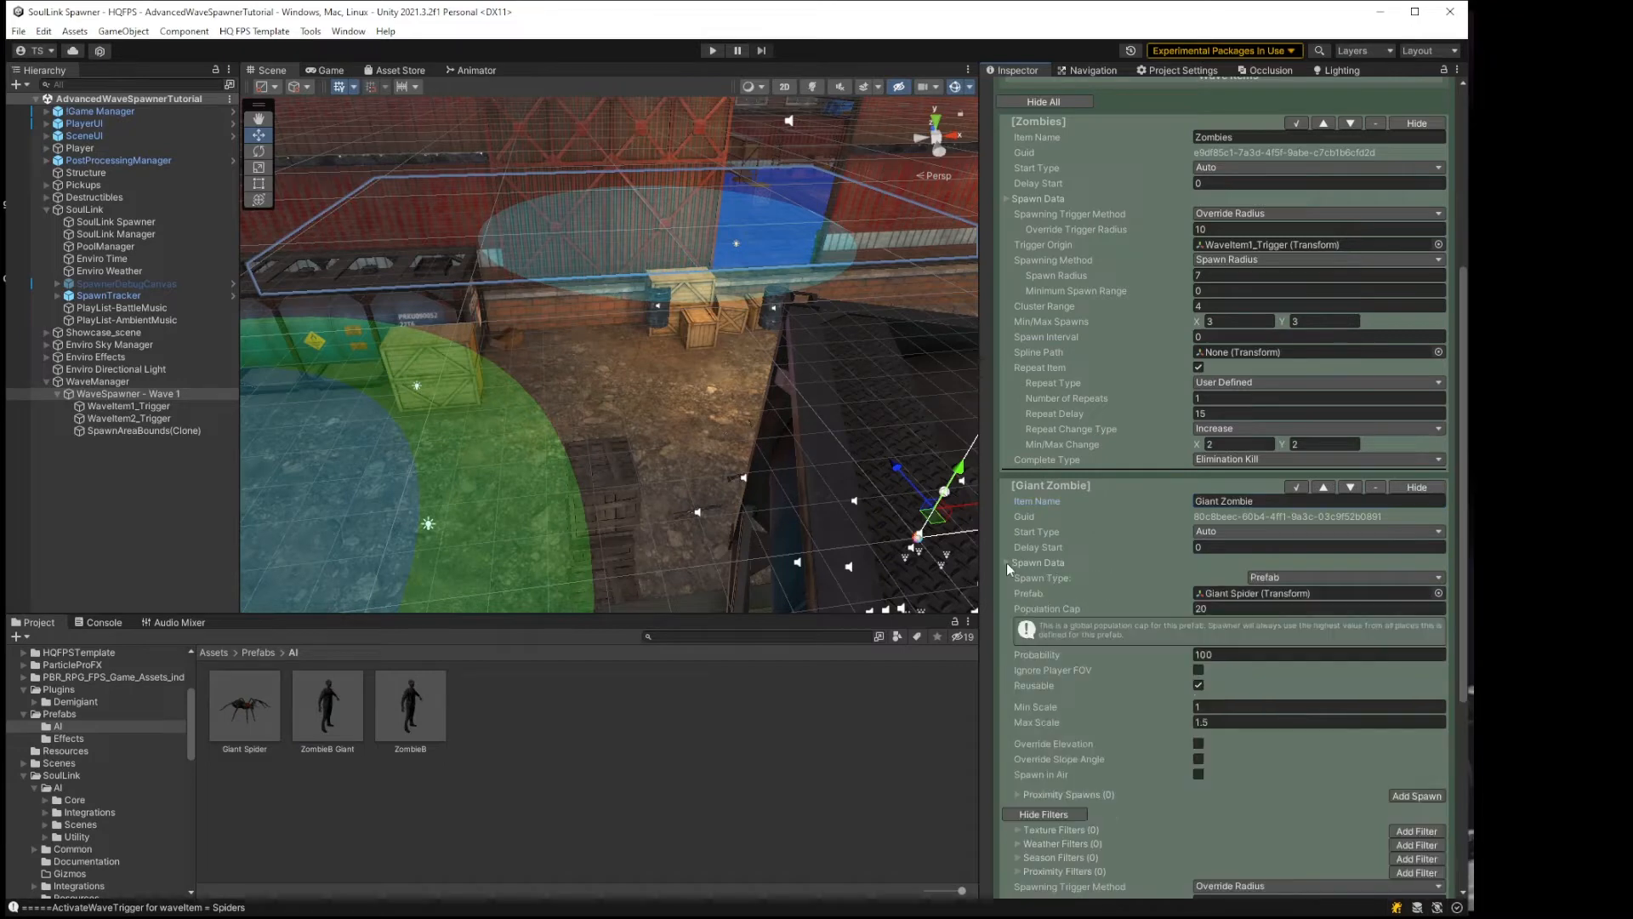
drag(327, 706, 1244, 601)
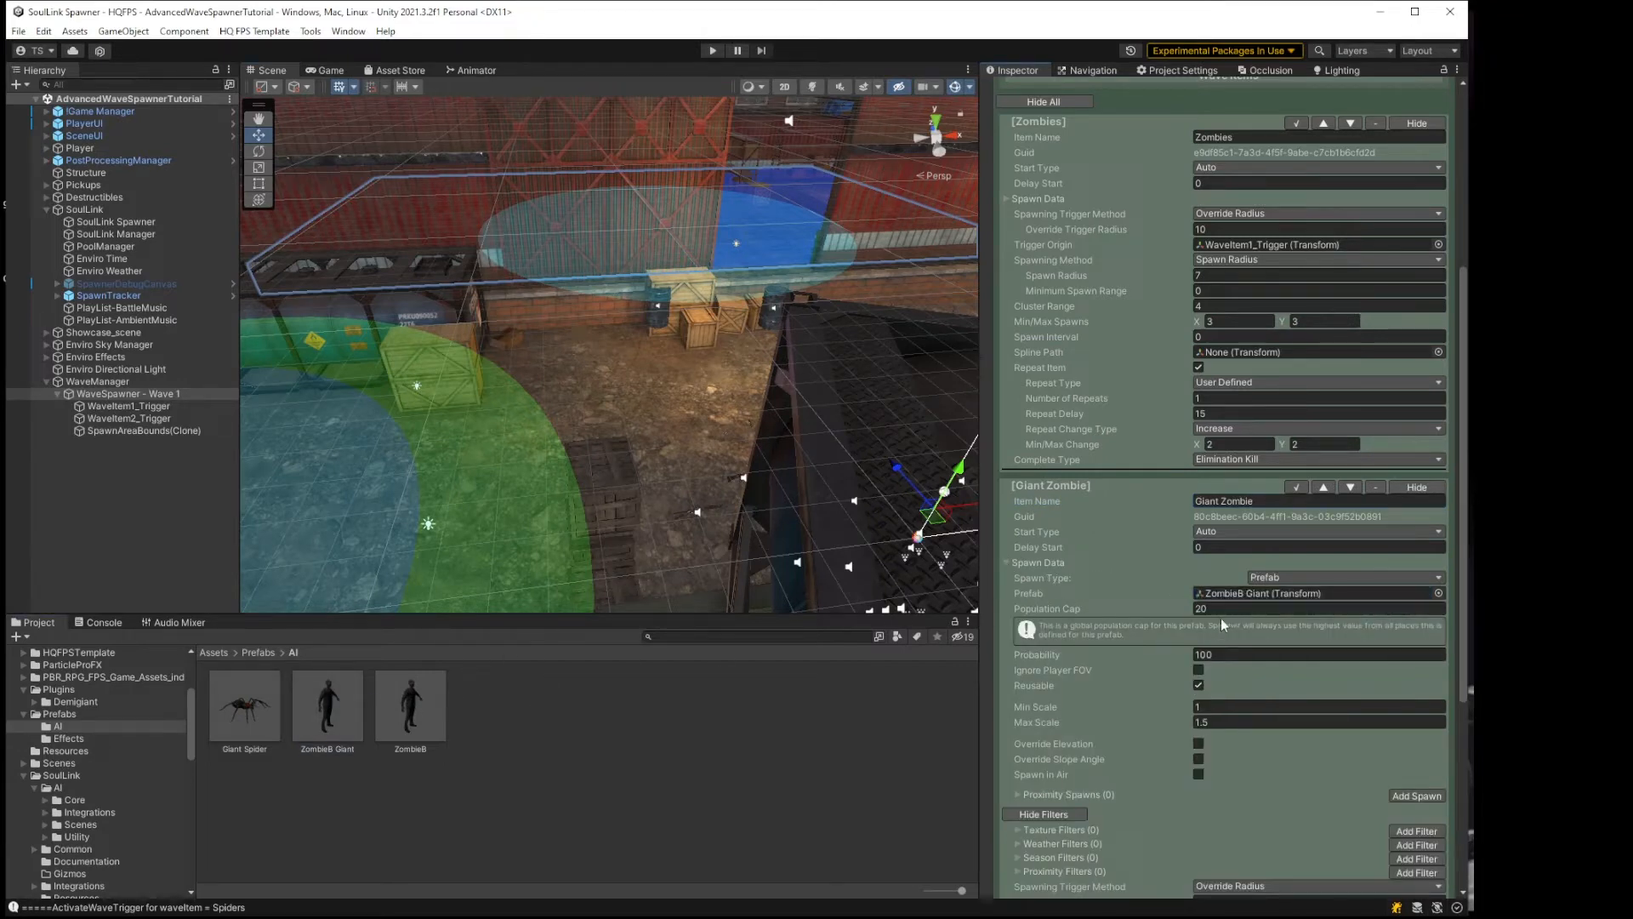
Step: Set the Giant Zombie's population cap, minimum scale and maximum scale to 1, and collapse its spawn data
click(1220, 609)
text(1)
click(1196, 659)
click(1198, 722)
text(1)
click(1225, 708)
text(1)
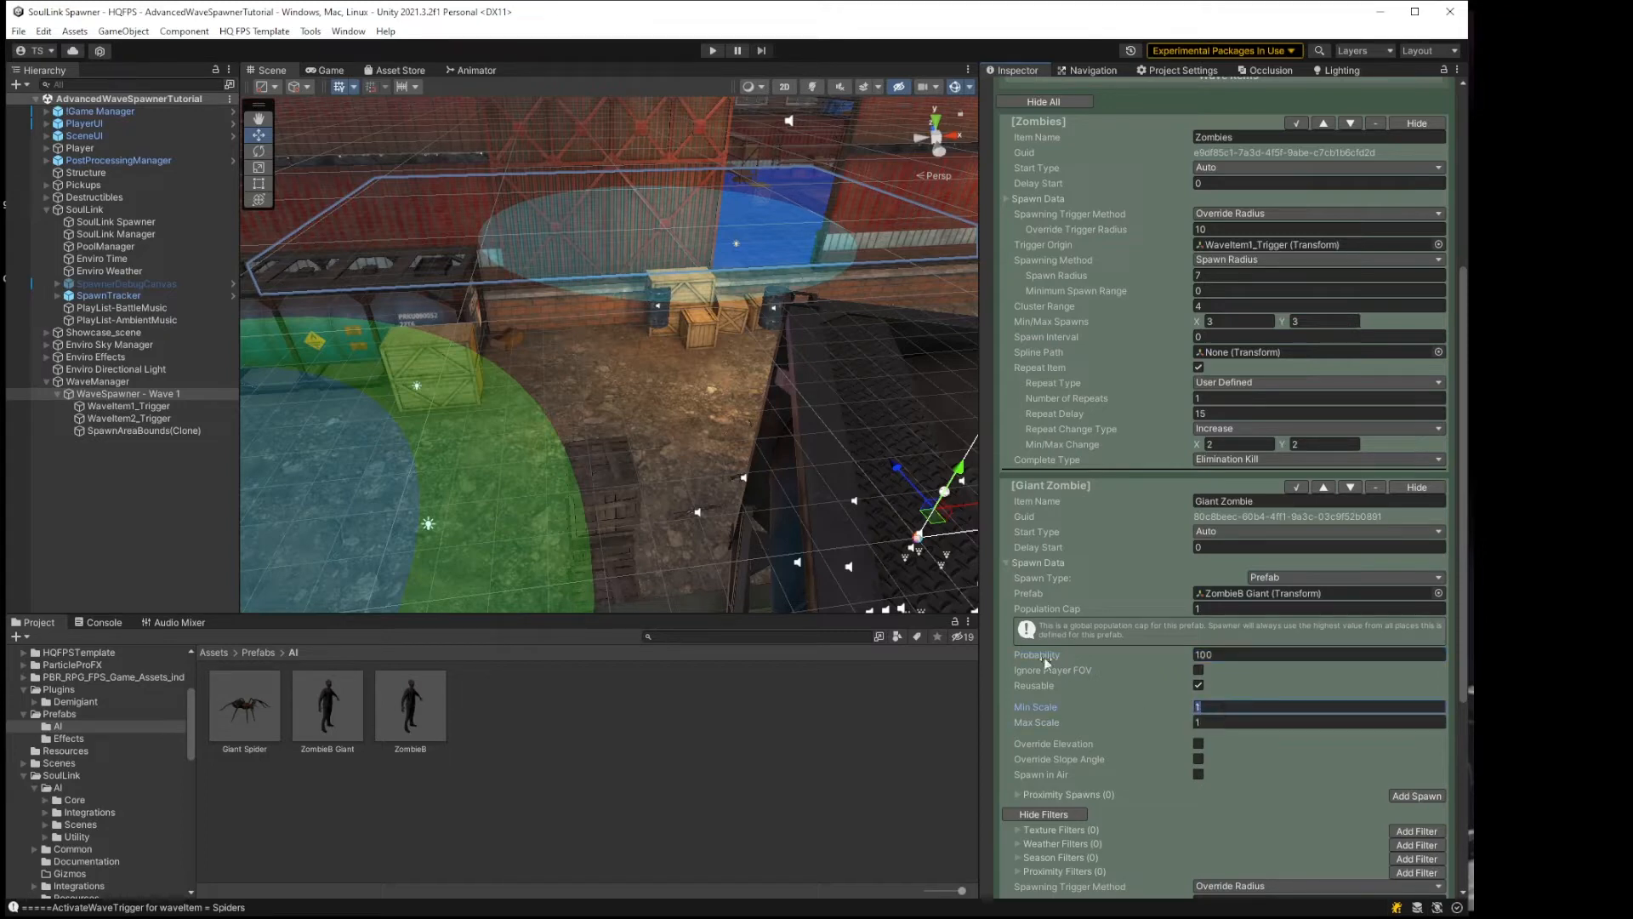
click(1005, 562)
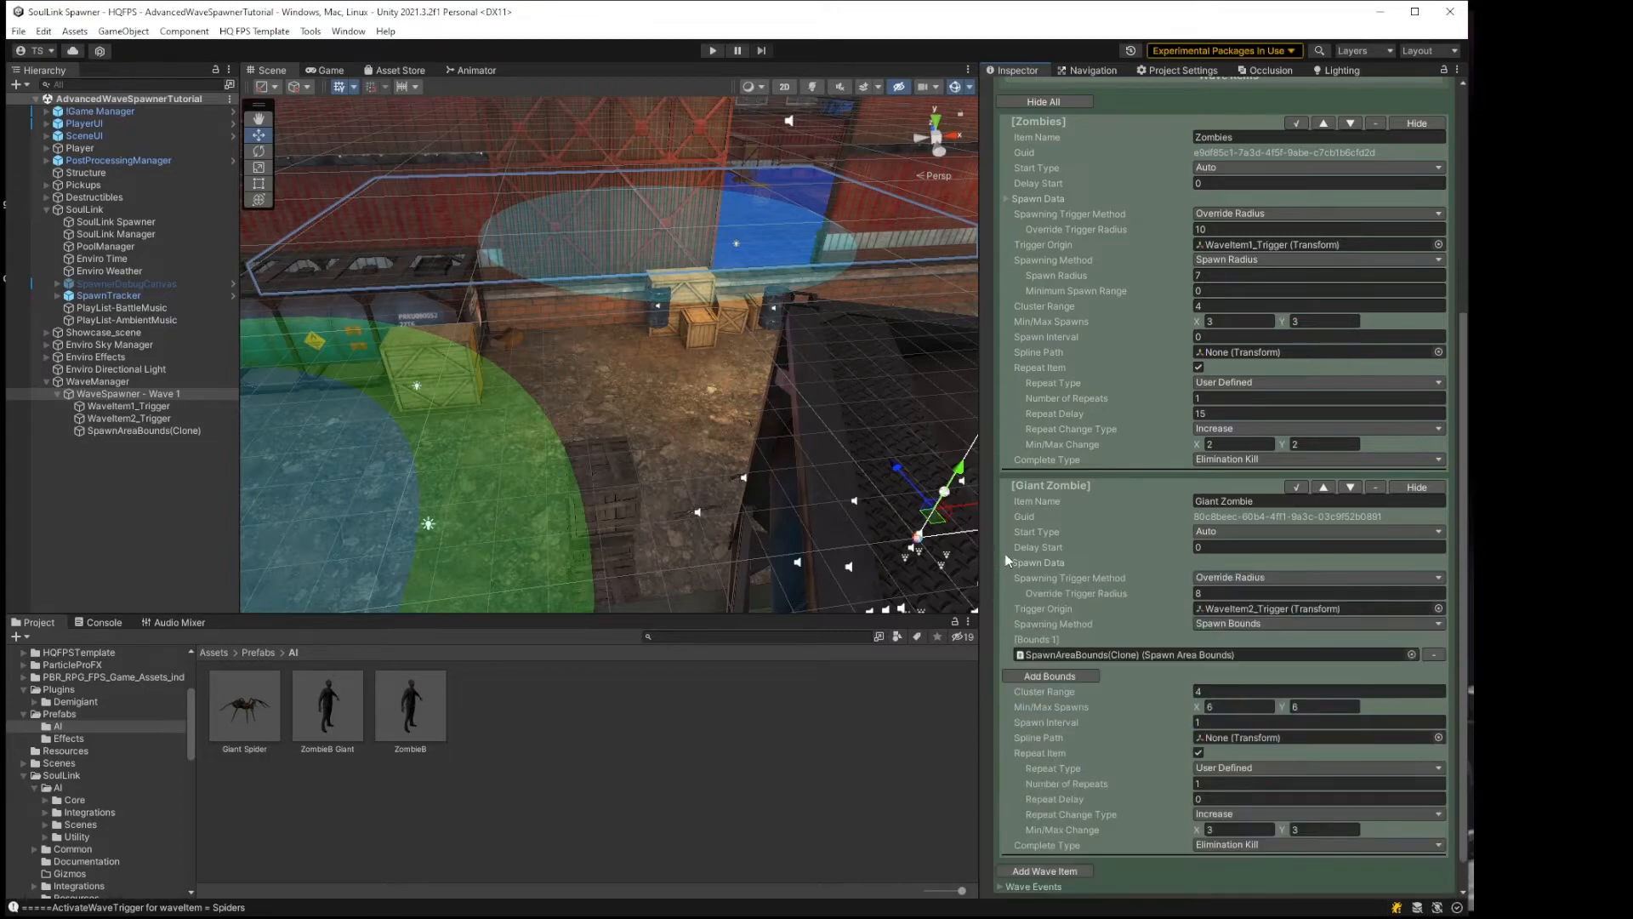
scroll(1005, 561, down, 1)
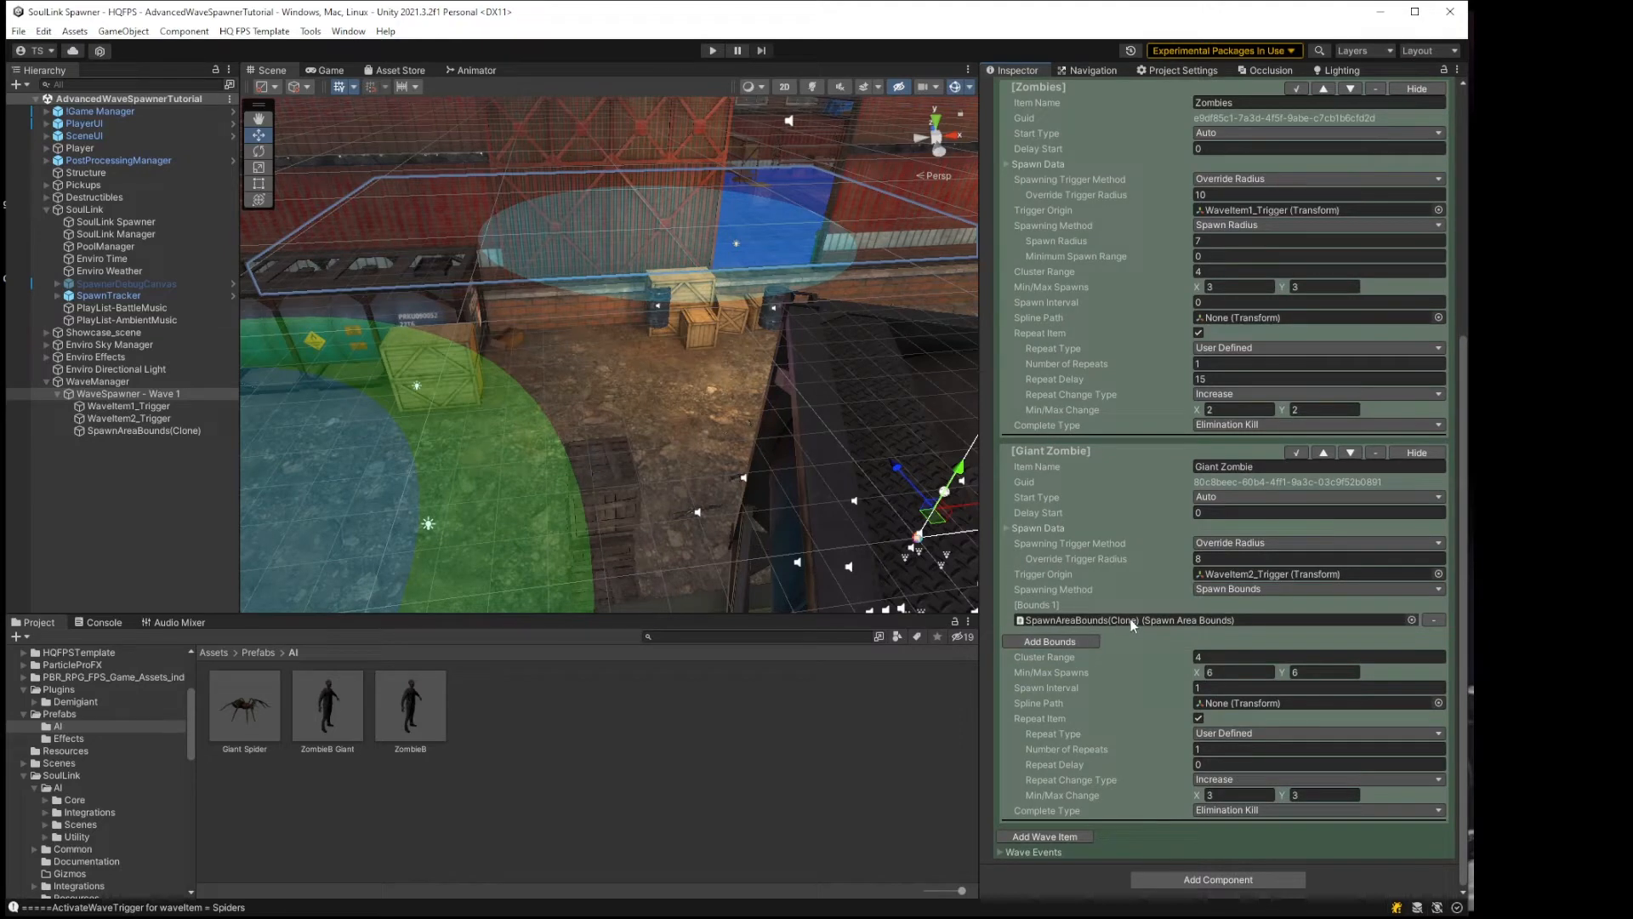
Step: Remove the spawn bounds from the Giant Zombie wave item and switch its spawning method to Spawn Radius
click(1433, 621)
click(1280, 626)
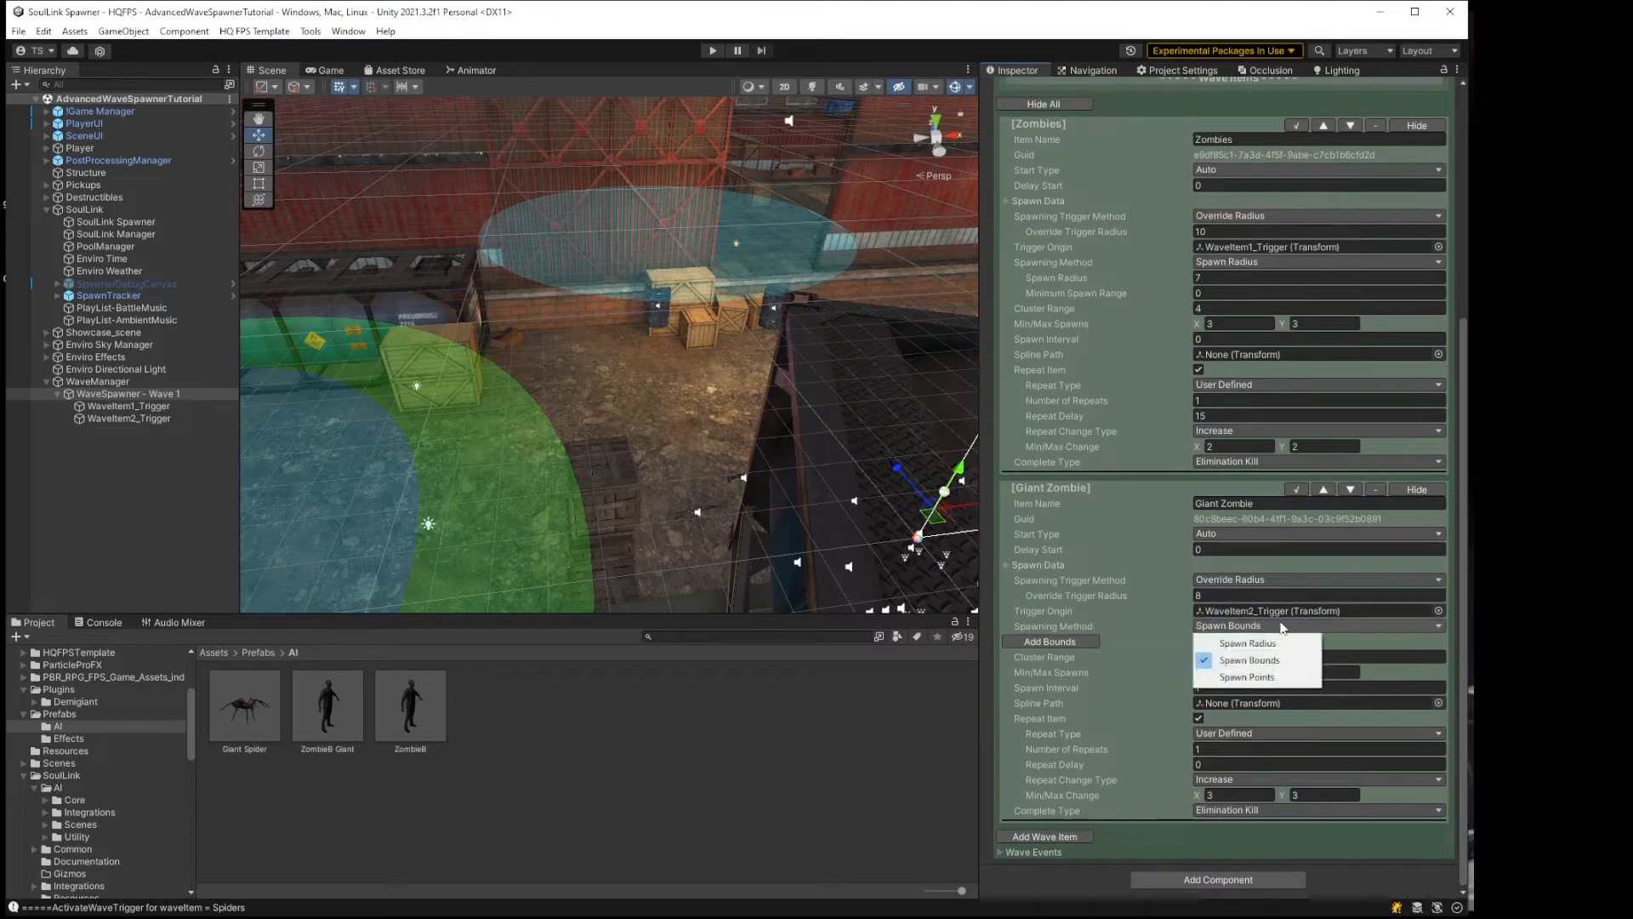
click(1248, 643)
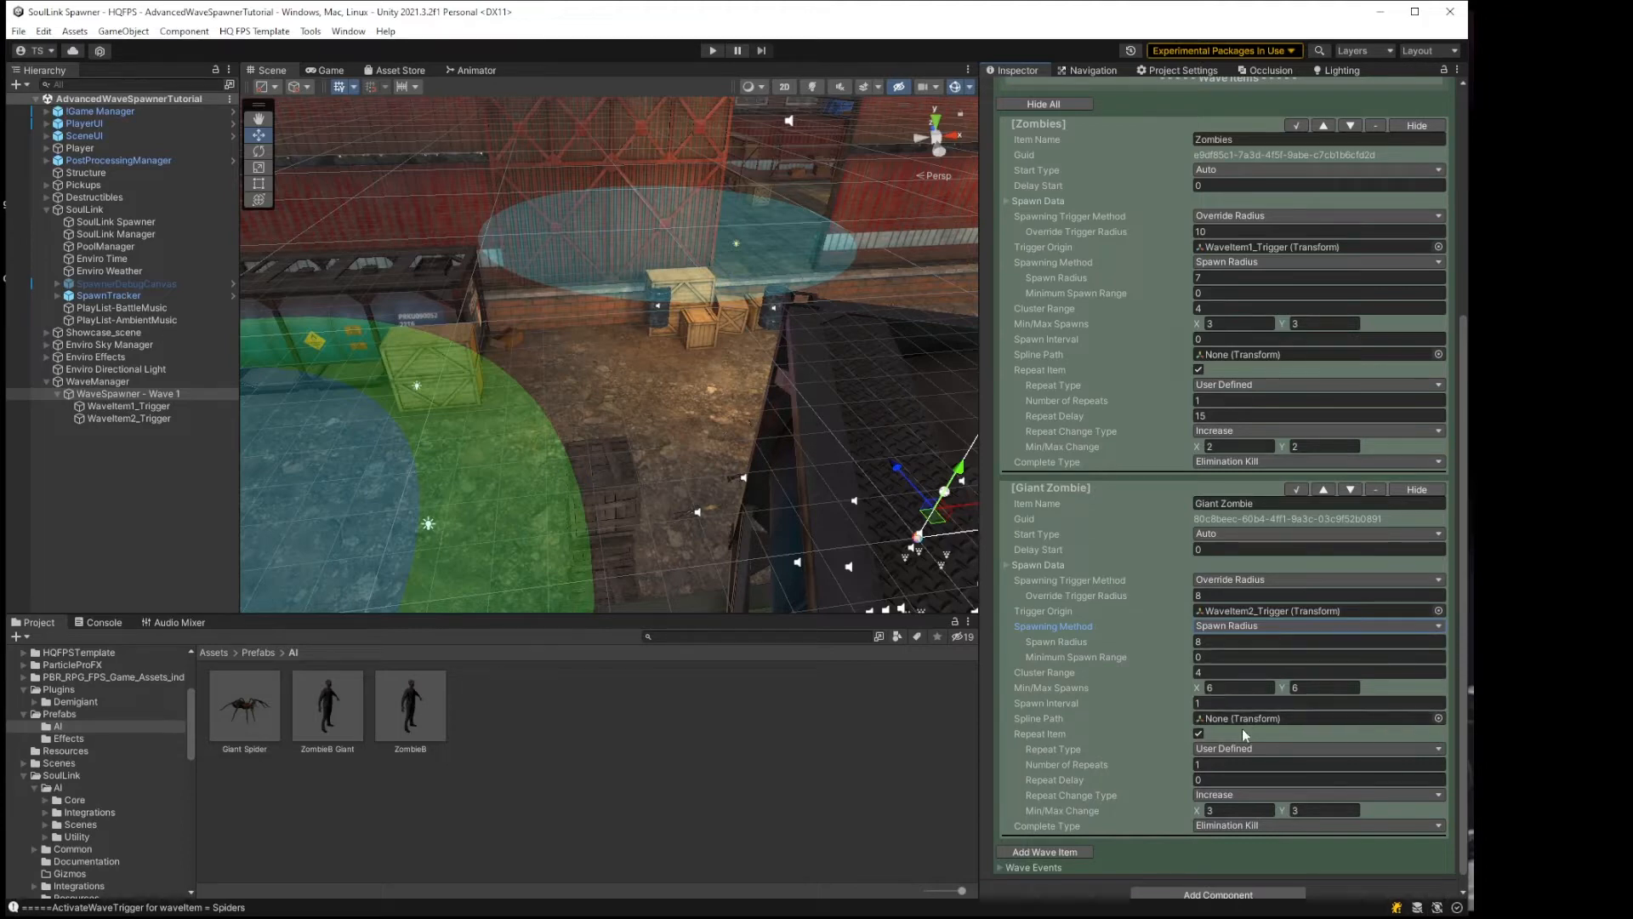
Step: Turn off Repeat Item for the Giant Zombie and keep Override Radius as its spawning trigger method
click(1199, 734)
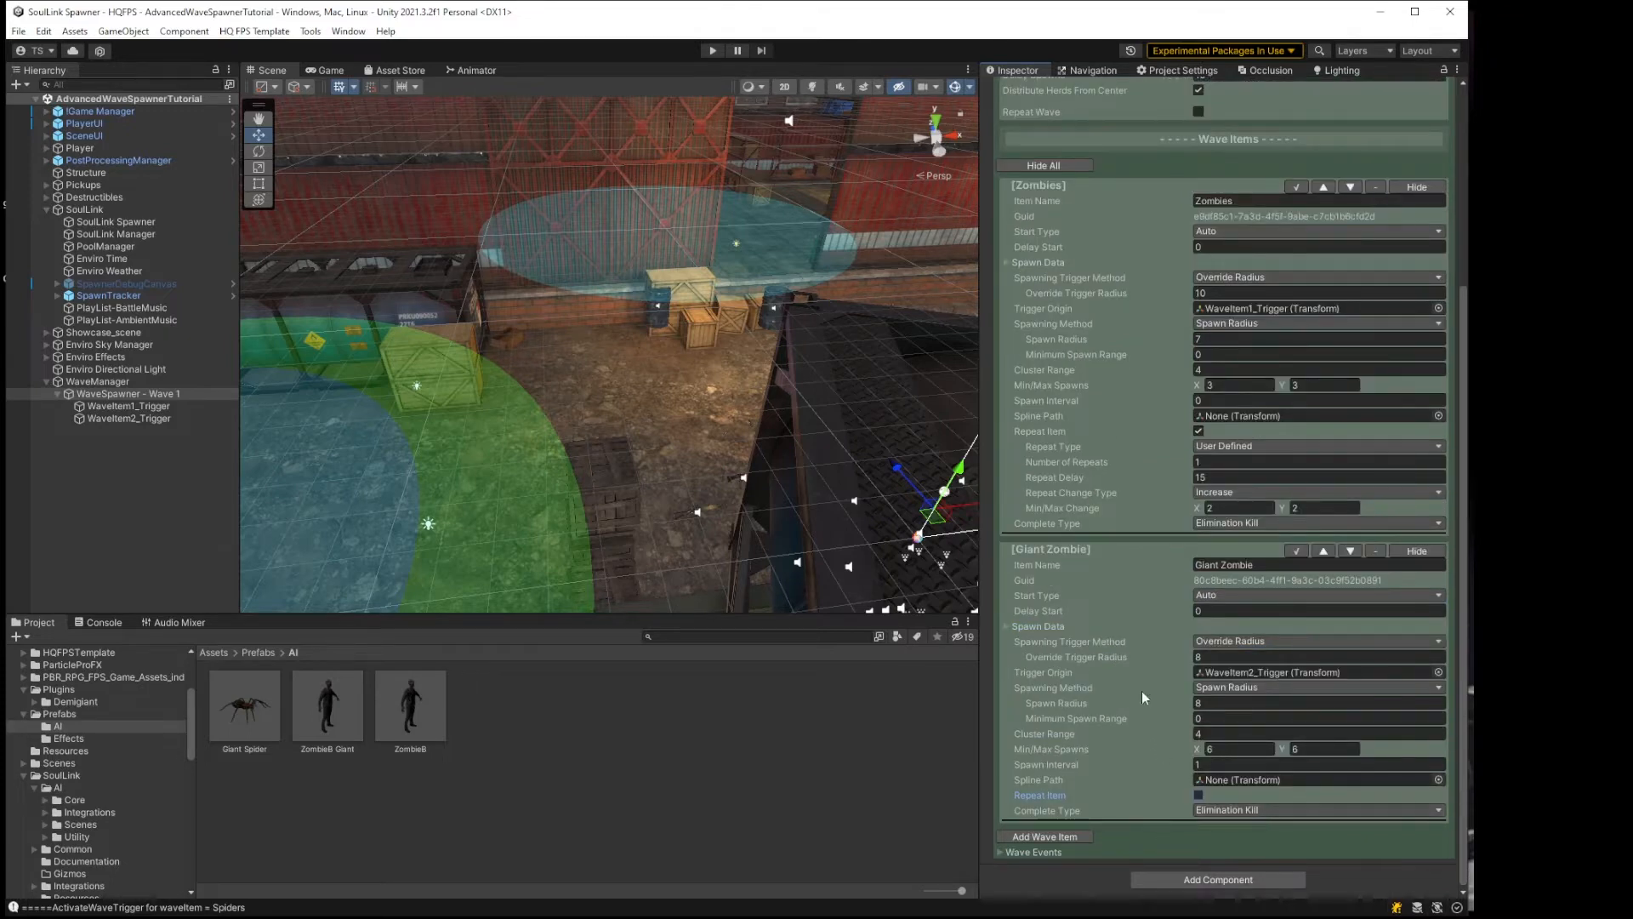
click(1227, 643)
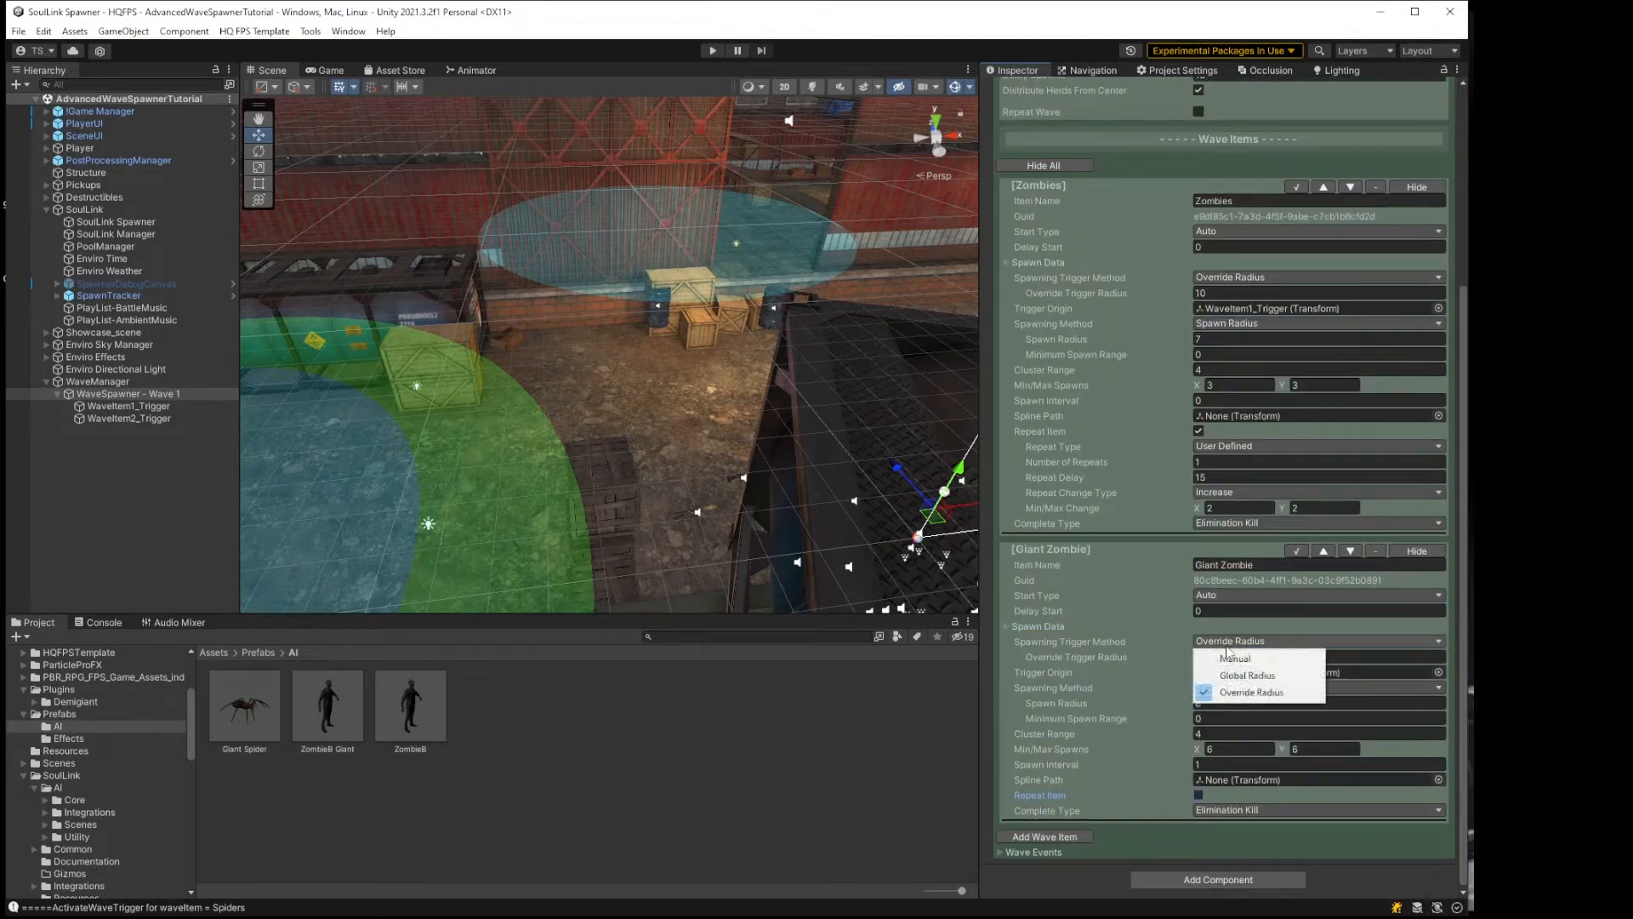
click(1222, 697)
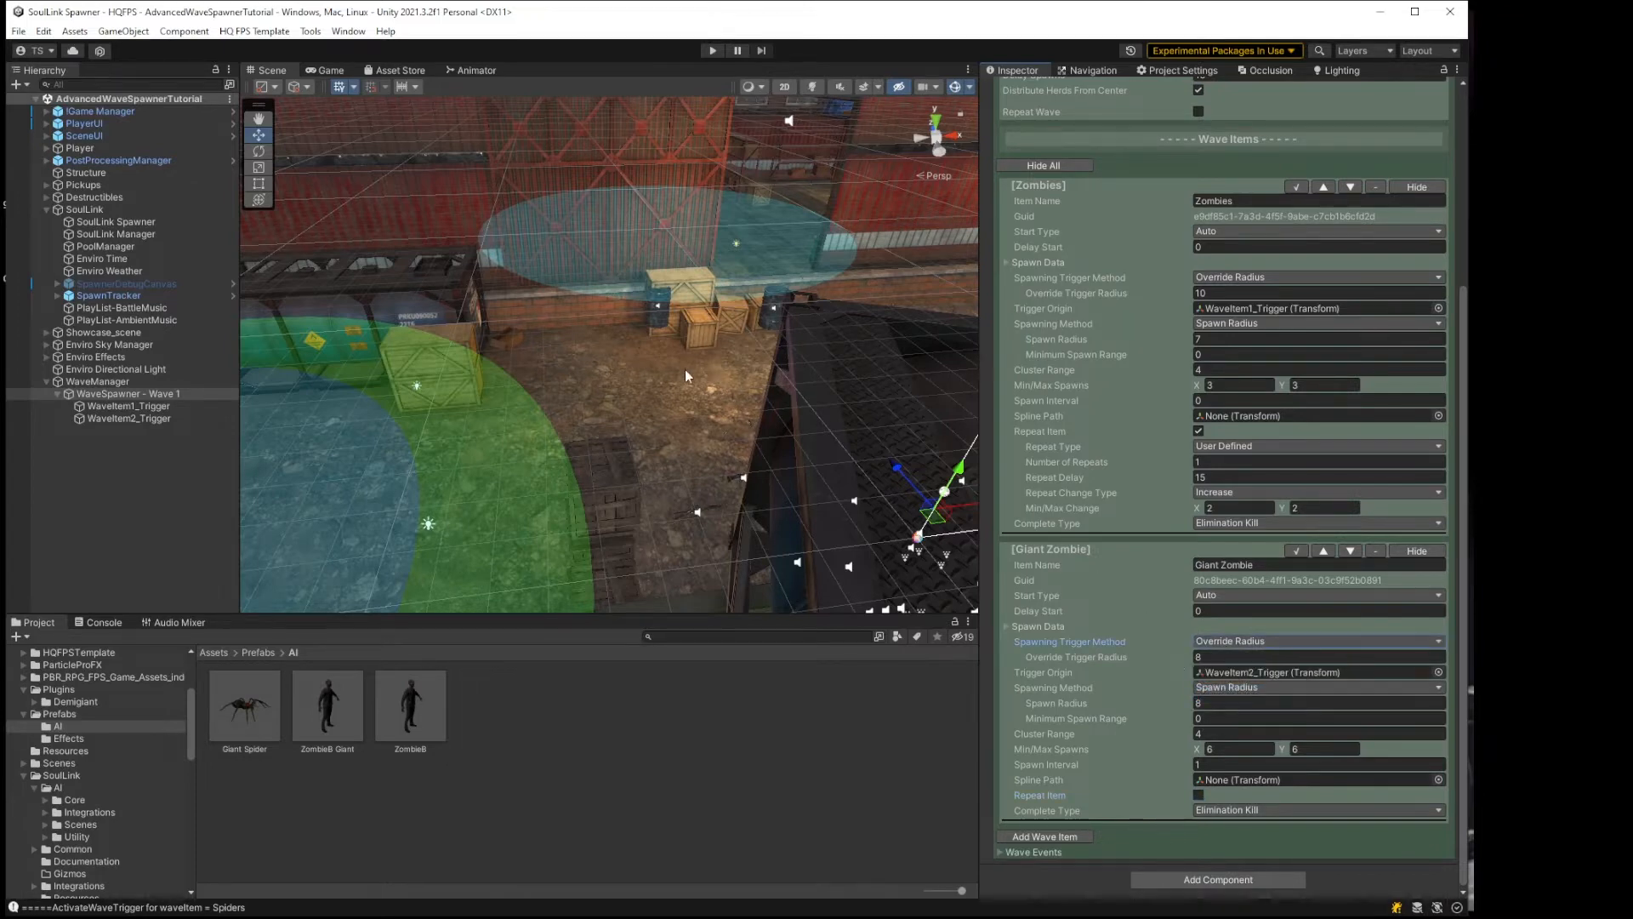
Step: Move WaveItem2_Trigger out of the warehouse into the open container yard, at about X 4.11 and Z -4
right_drag(685, 369, 829, 356)
middle_drag(685, 369, 777, 432)
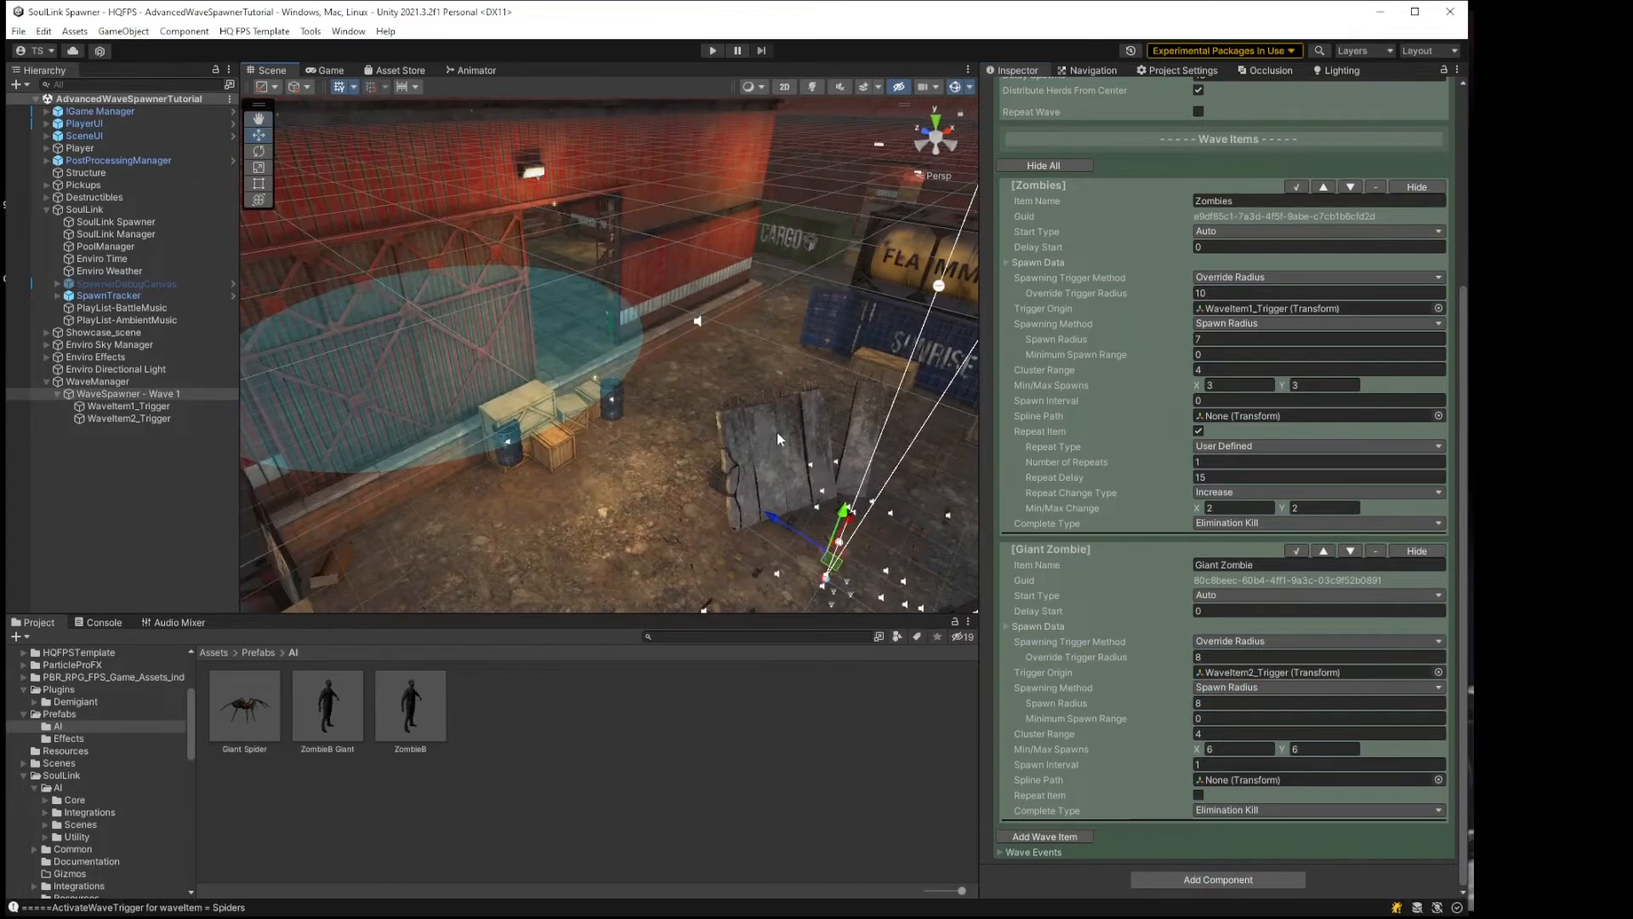
click(161, 418)
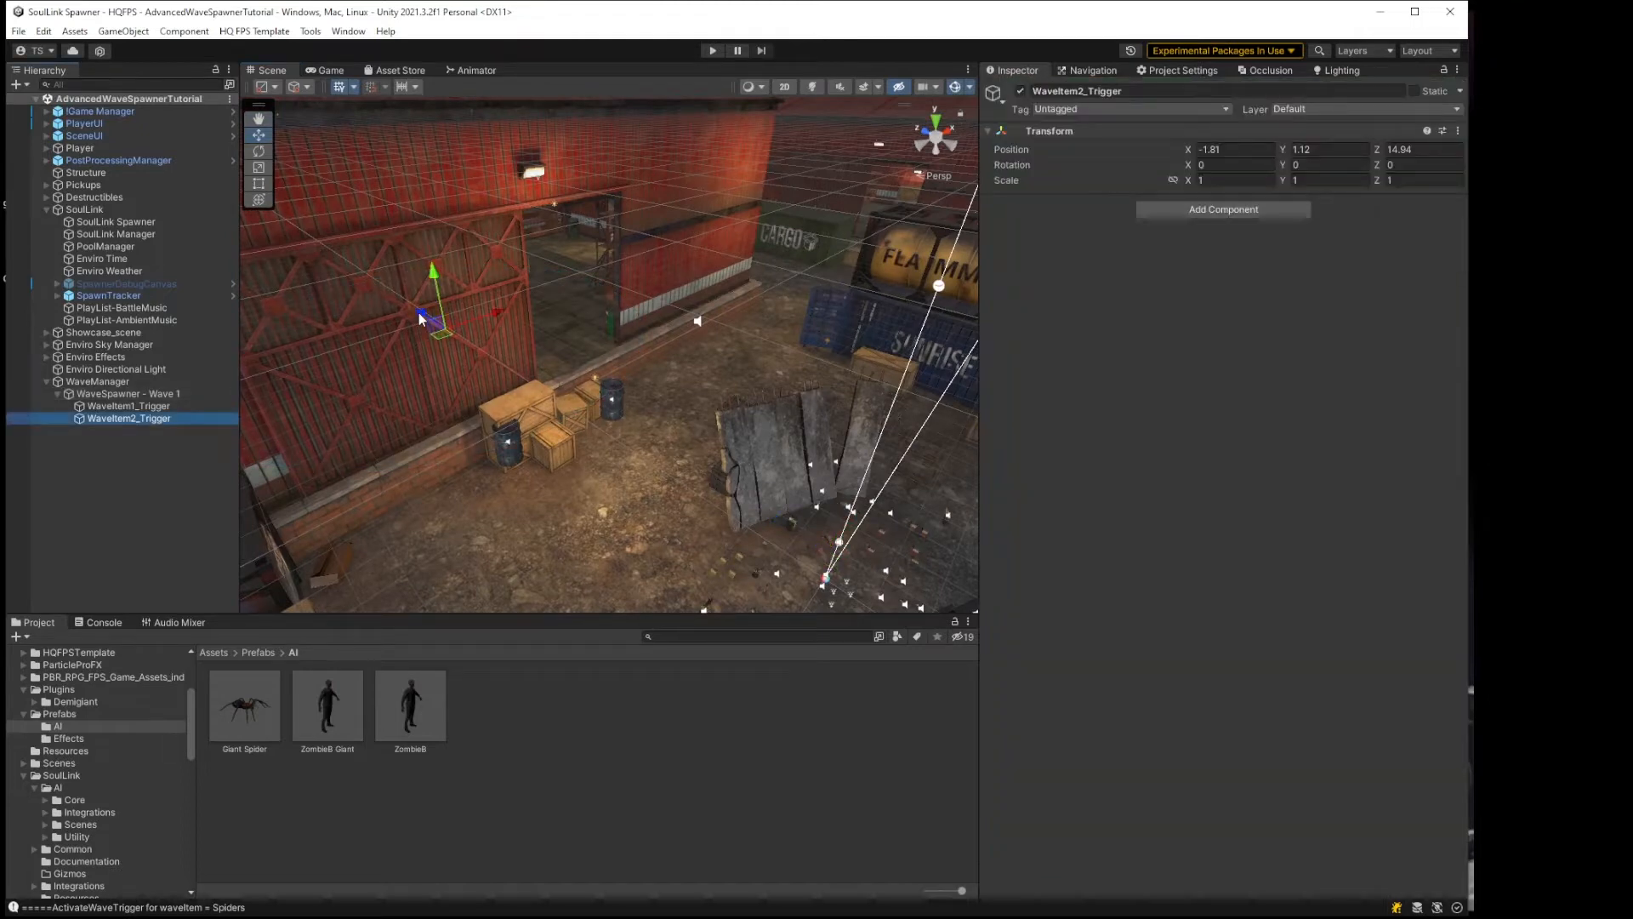
drag(420, 316, 720, 515)
right_drag(696, 466, 630, 510)
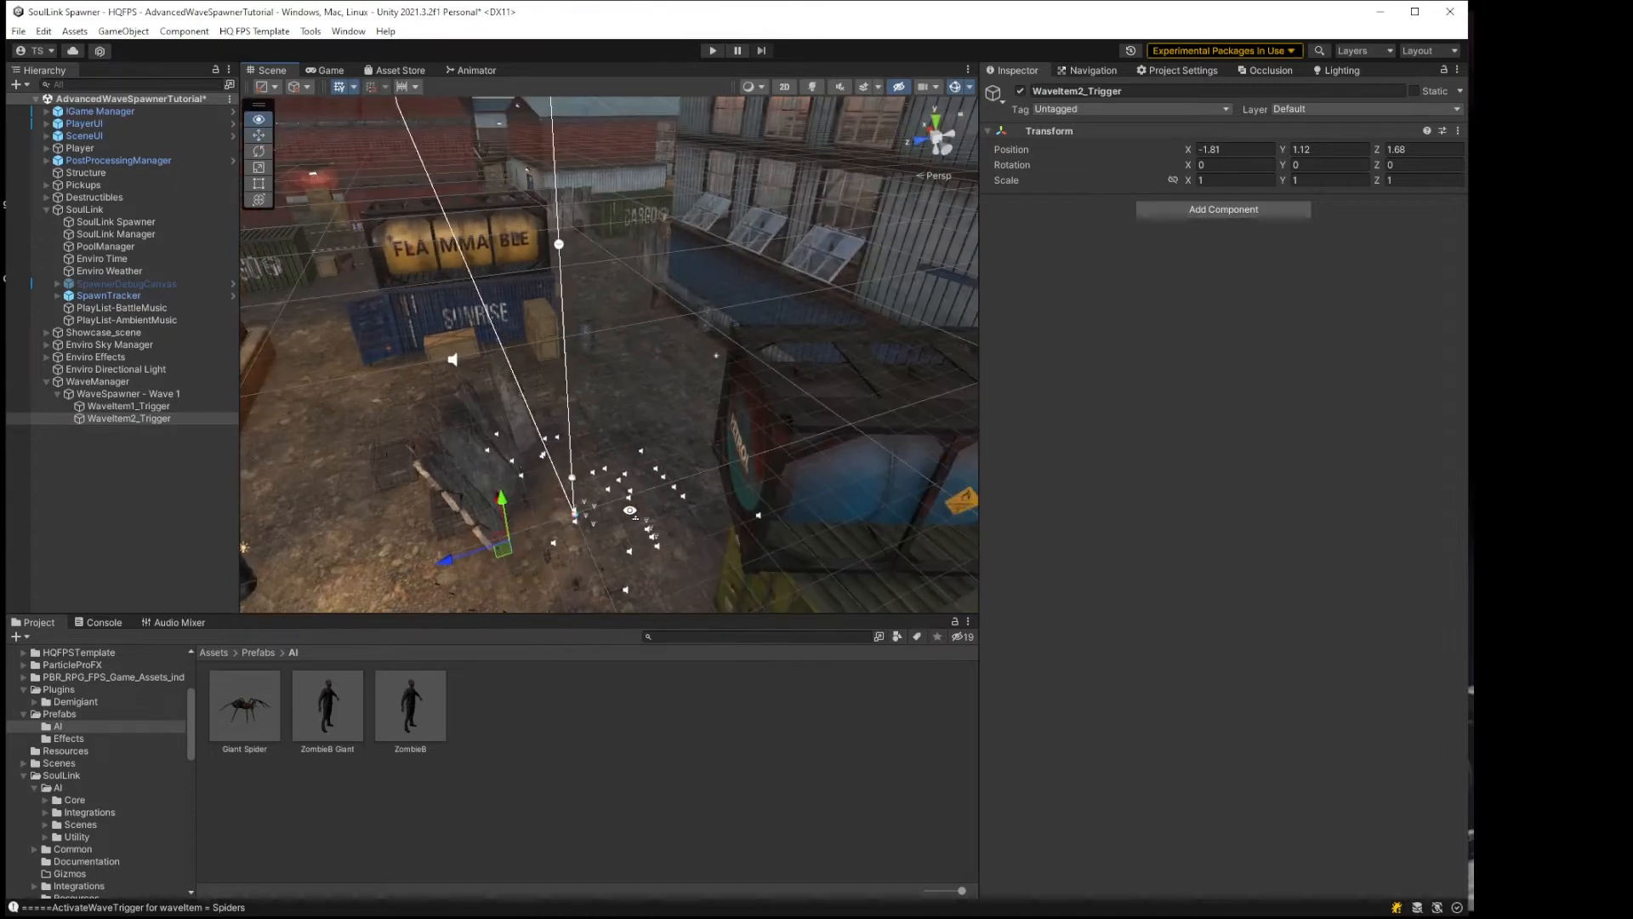
right_drag(458, 521, 544, 519)
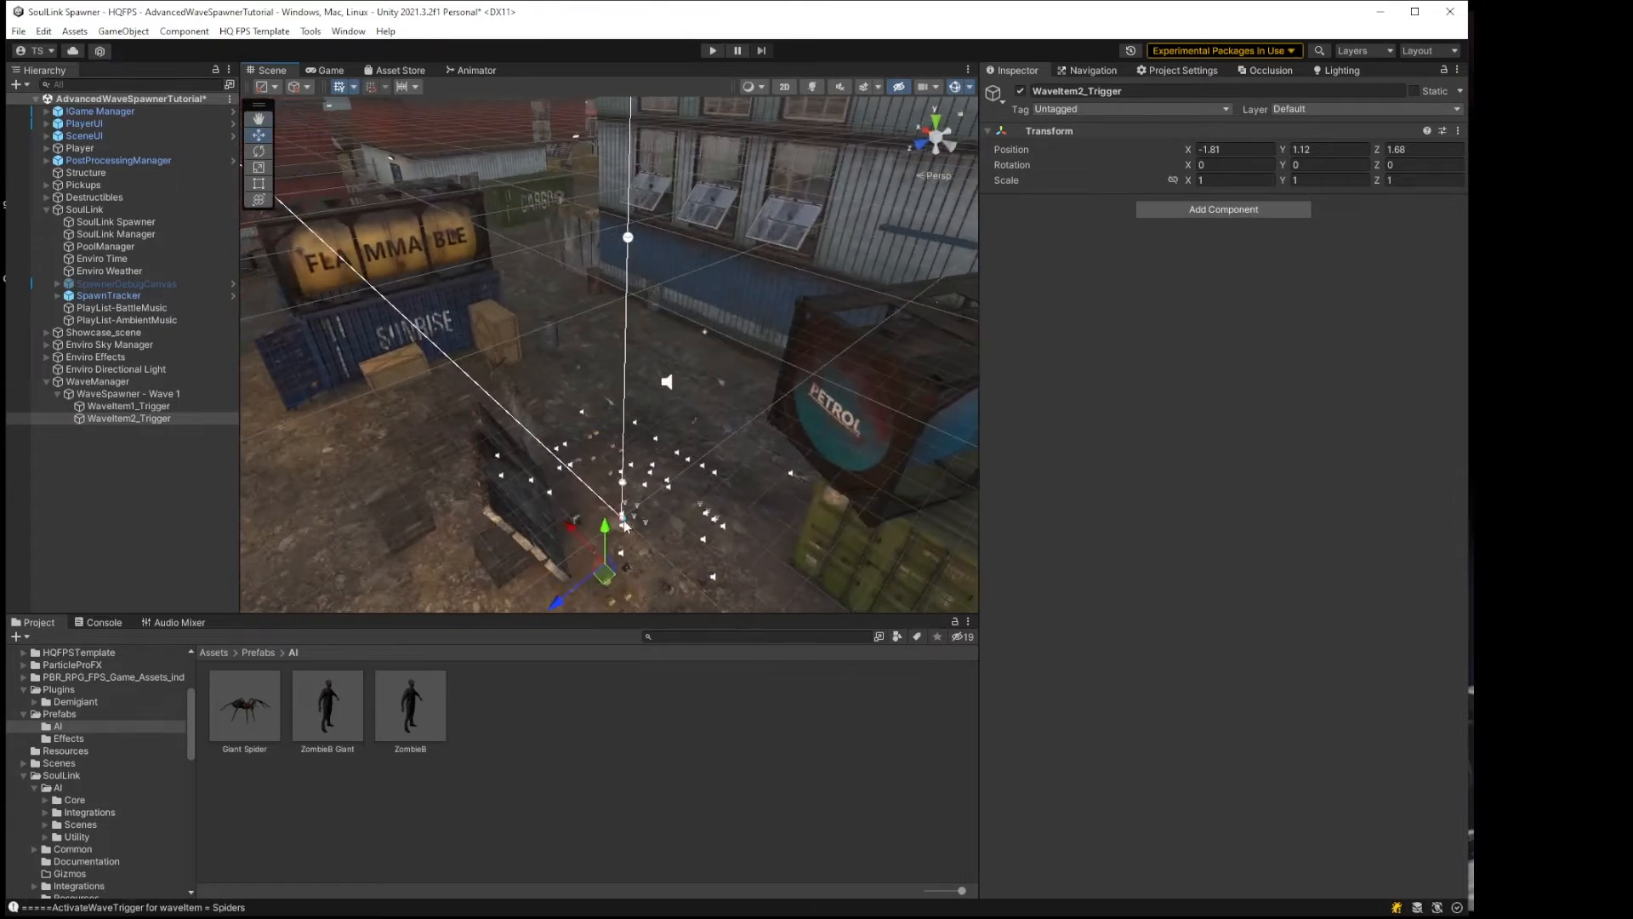
drag(575, 528, 586, 397)
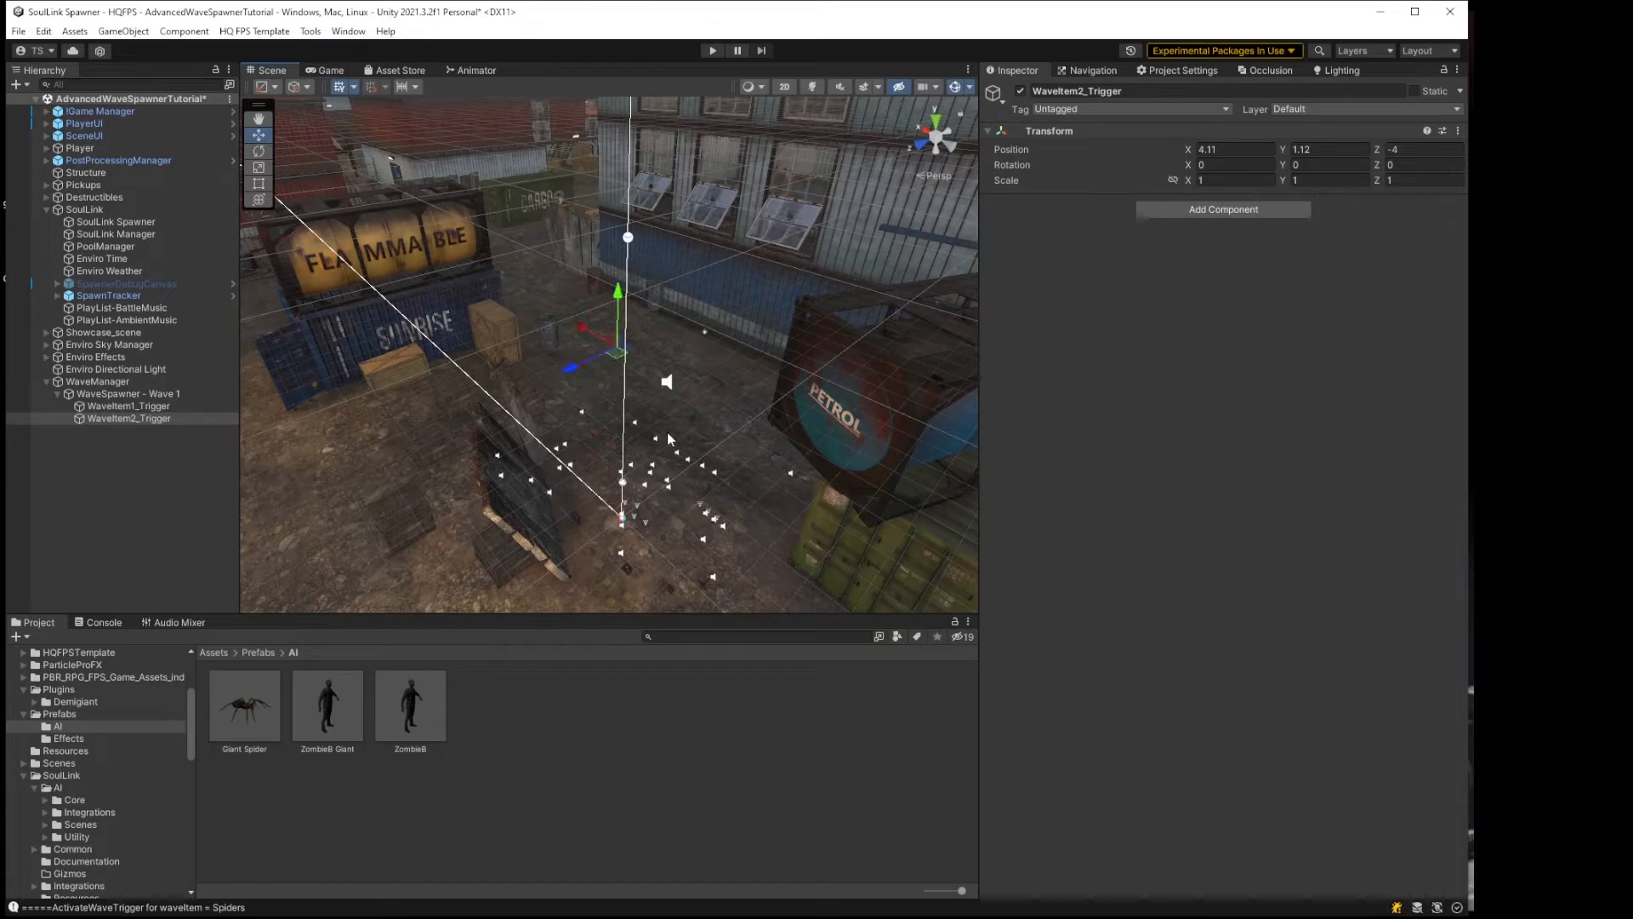
Step: Lower WaveItem2_Trigger to the ground of the container yard, at about Y -0.16
key(f)
scroll(621, 451, up, 3)
scroll(620, 446, up, 9)
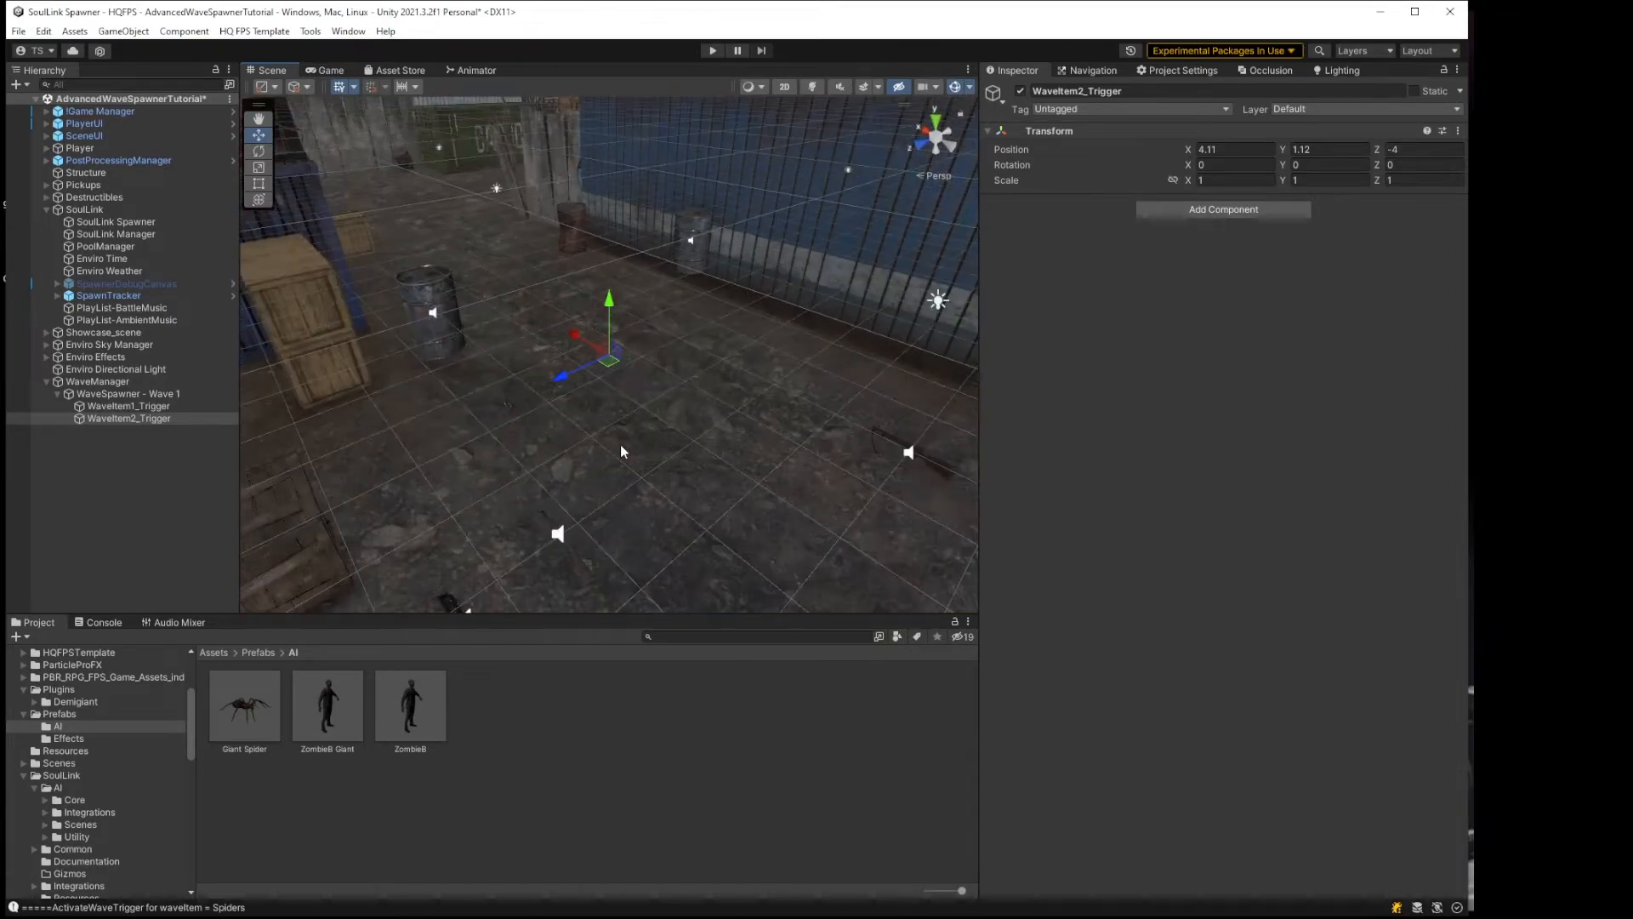
right_drag(620, 437, 621, 432)
middle_drag(620, 432, 634, 379)
drag(575, 270, 655, 458)
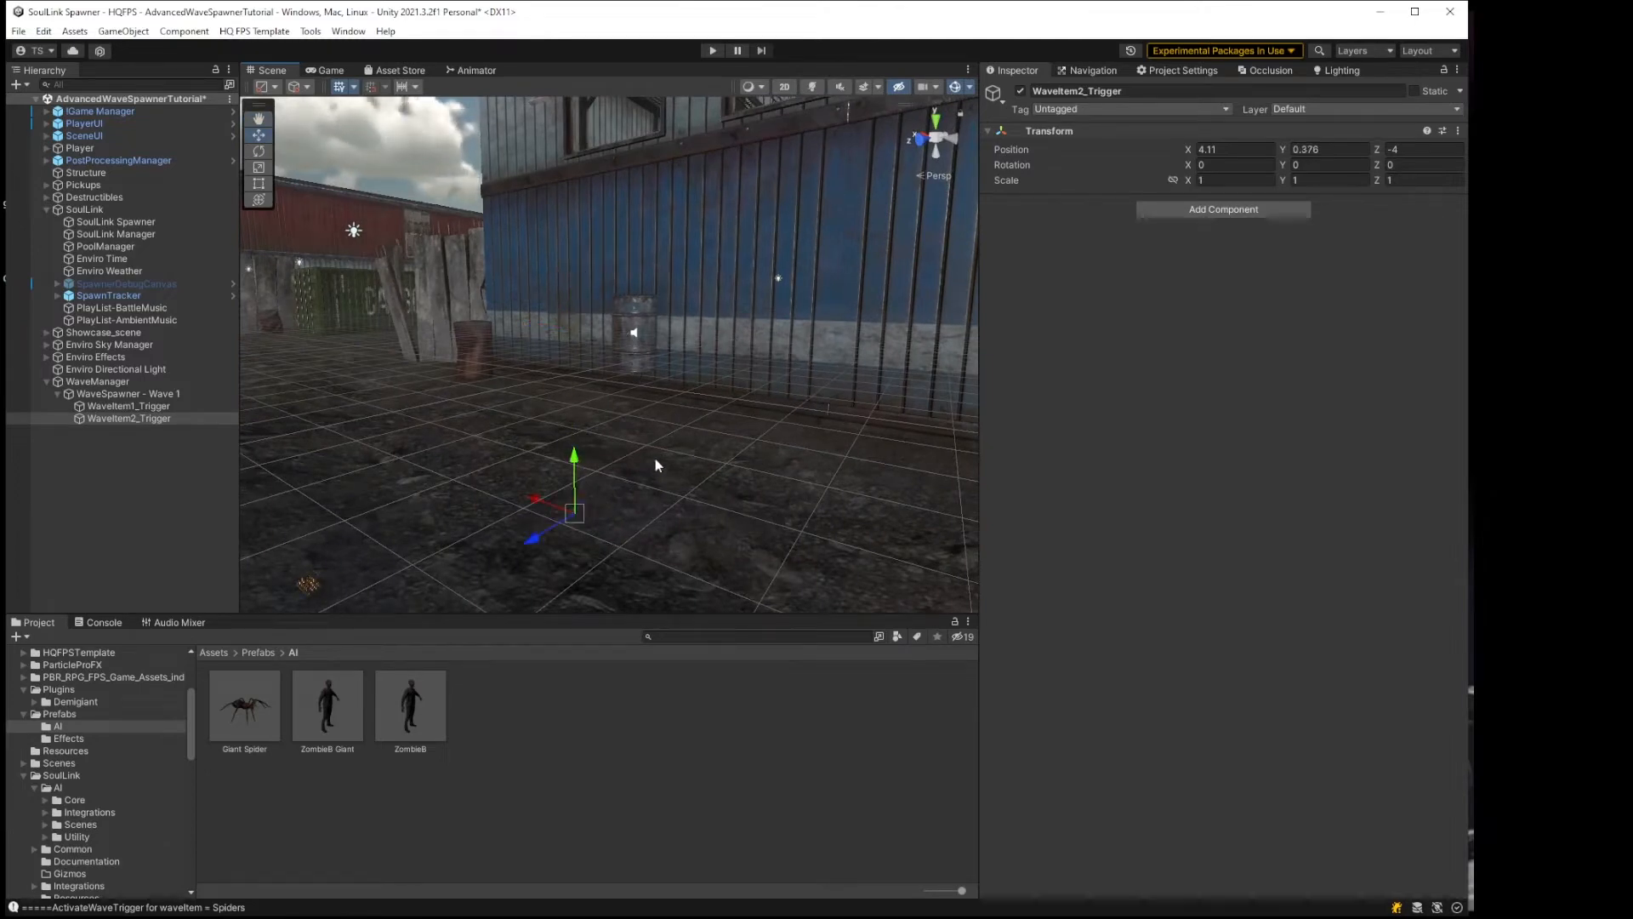
middle_drag(654, 458, 655, 408)
drag(571, 307, 572, 400)
right_drag(713, 330, 640, 387)
scroll(641, 386, down, 6)
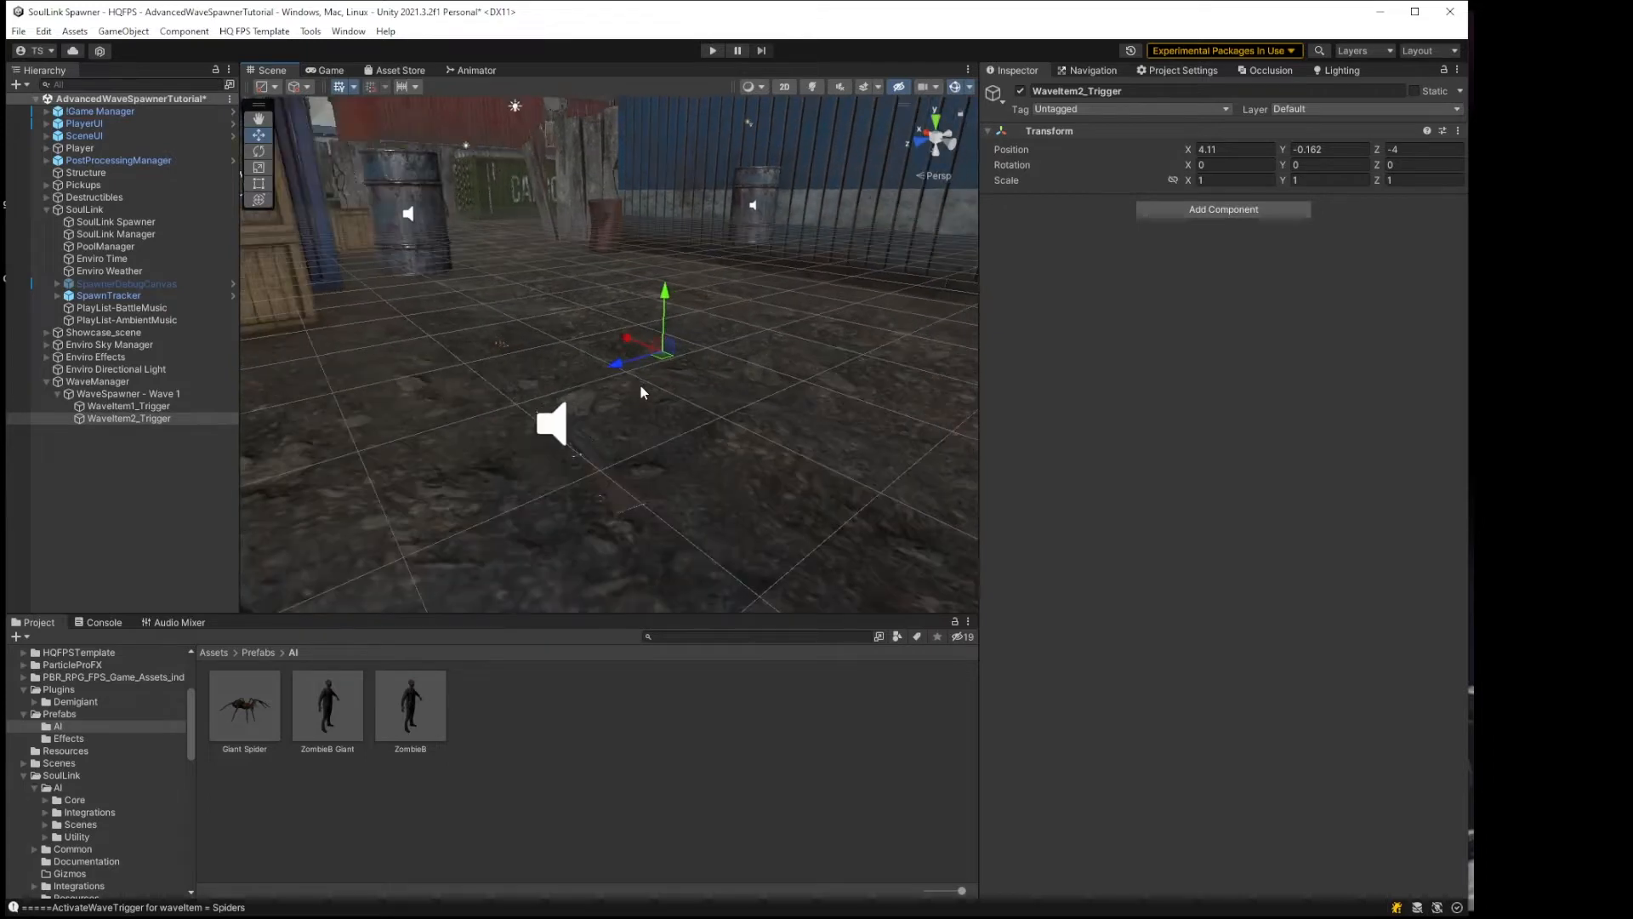
right_drag(707, 332, 677, 406)
scroll(676, 408, down, 4)
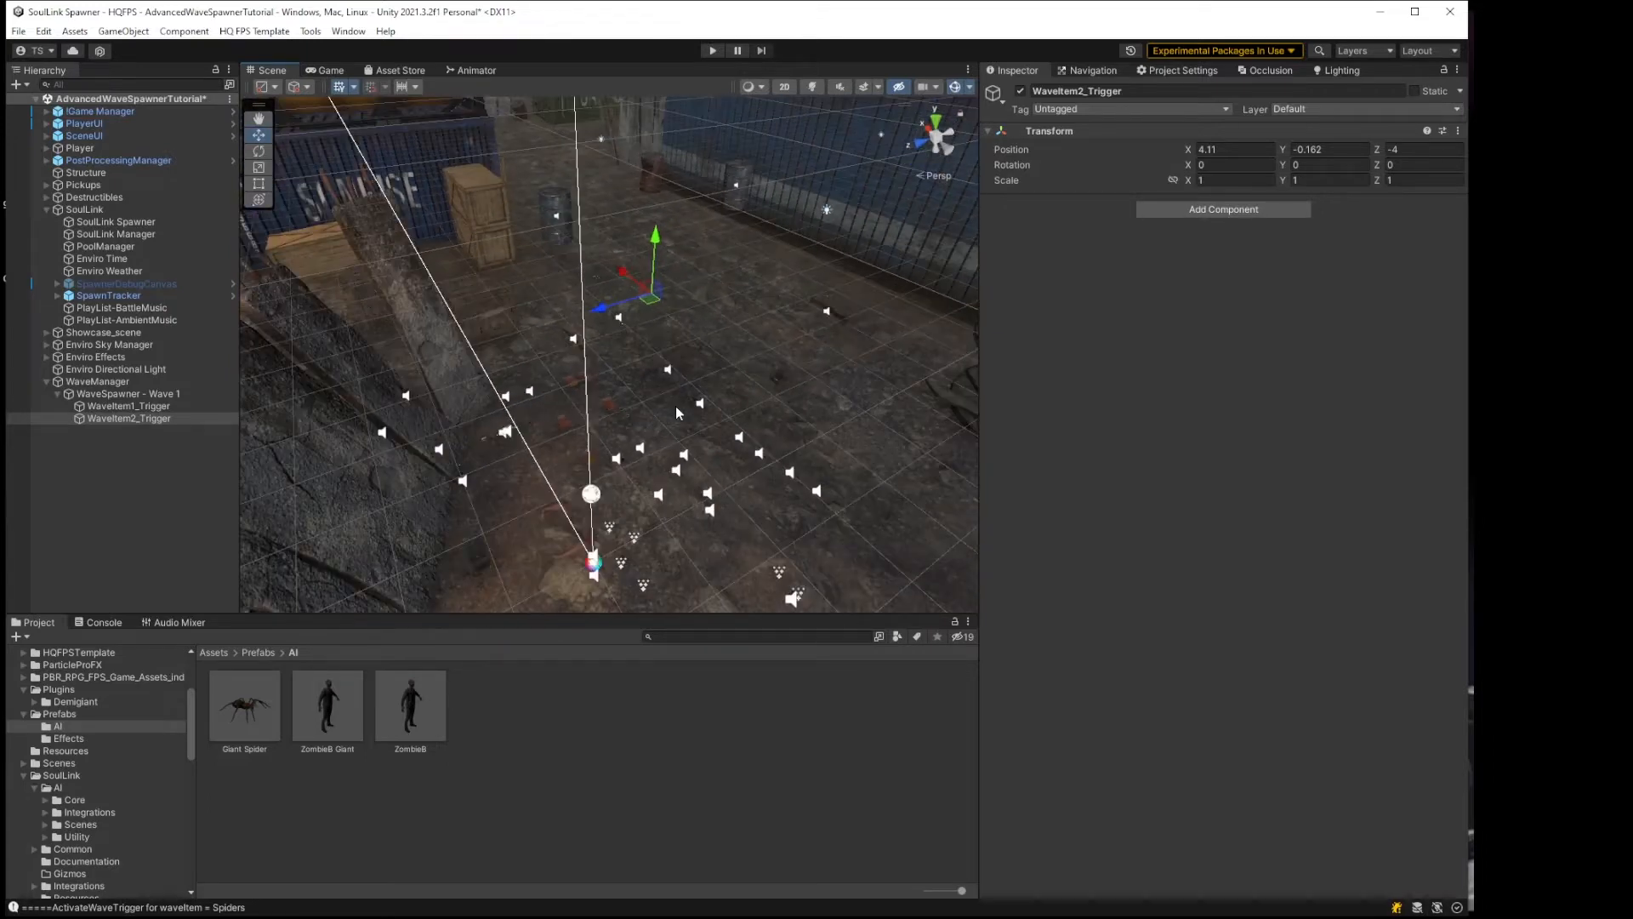
Step: Set the spawn radius of the Giant Zombie item in WaveSpawner - Wave 1 to 5
click(179, 393)
scroll(672, 340, down, 3)
scroll(672, 340, down, 5)
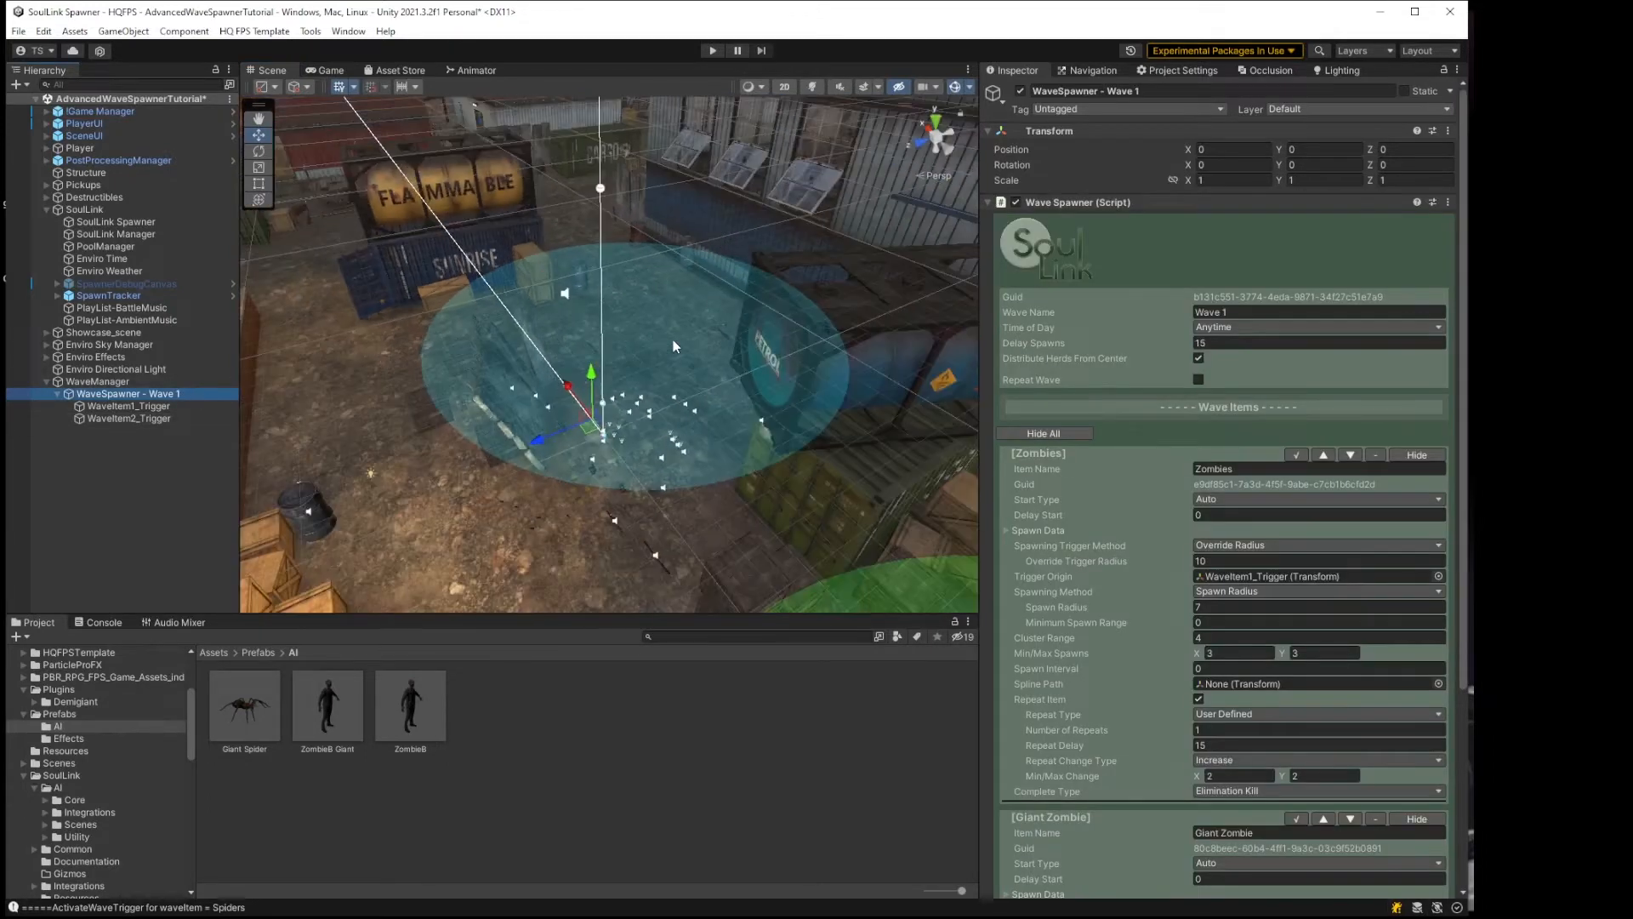
right_drag(672, 340, 740, 340)
scroll(1139, 748, down, 5)
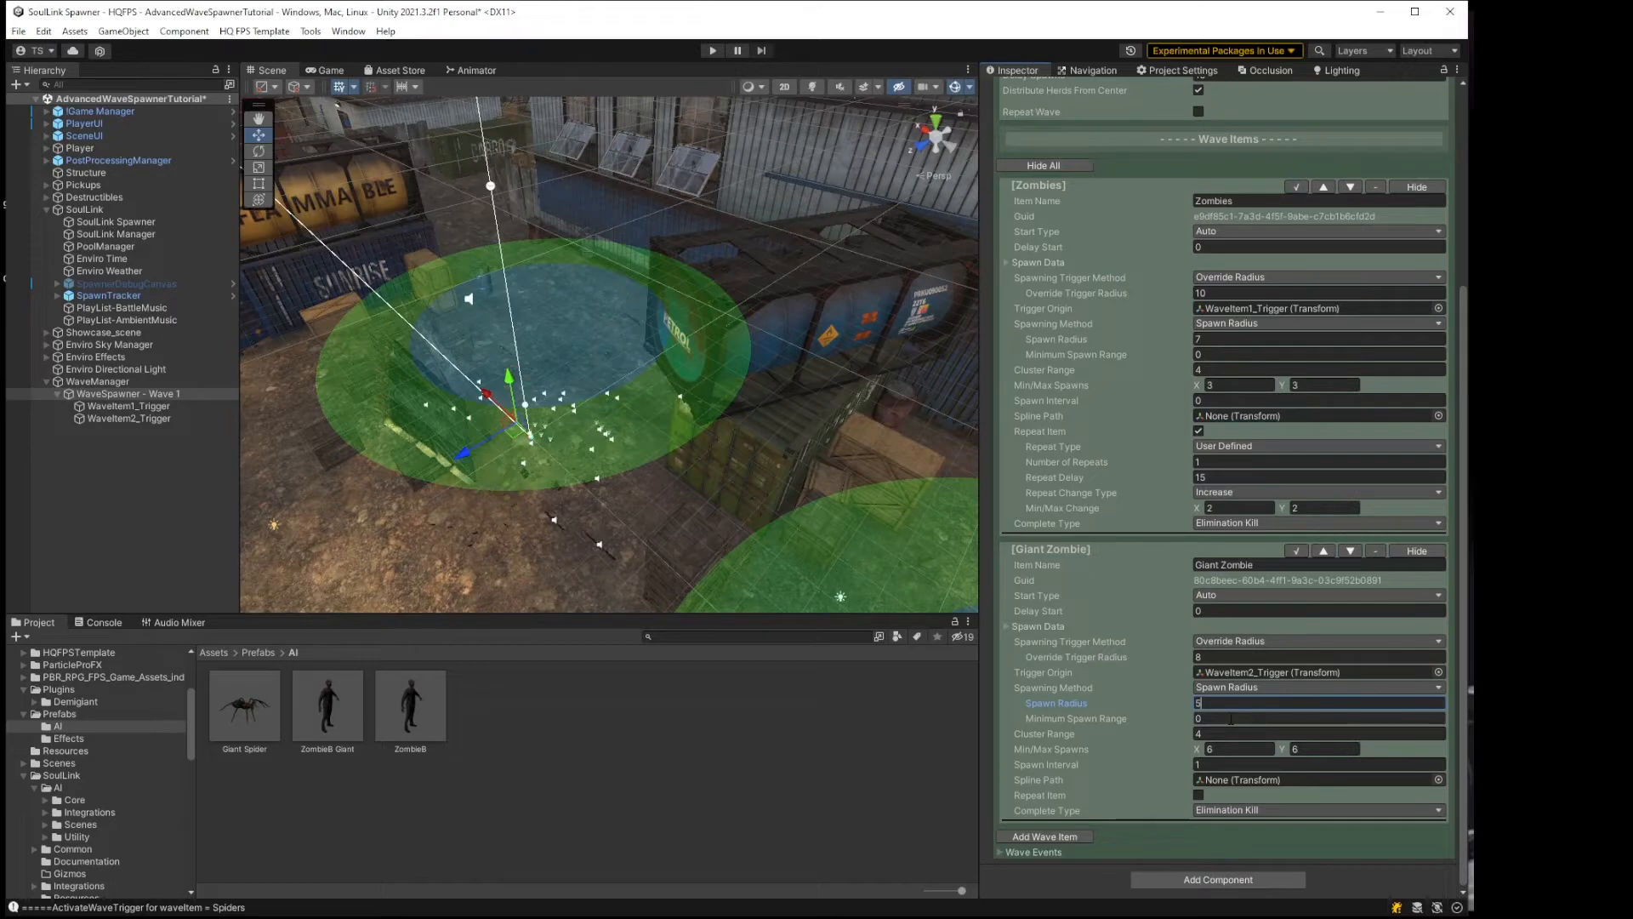
Step: Change the Giant Zombie's spawning trigger method to Global Radius and inspect the area it covers
click(1228, 642)
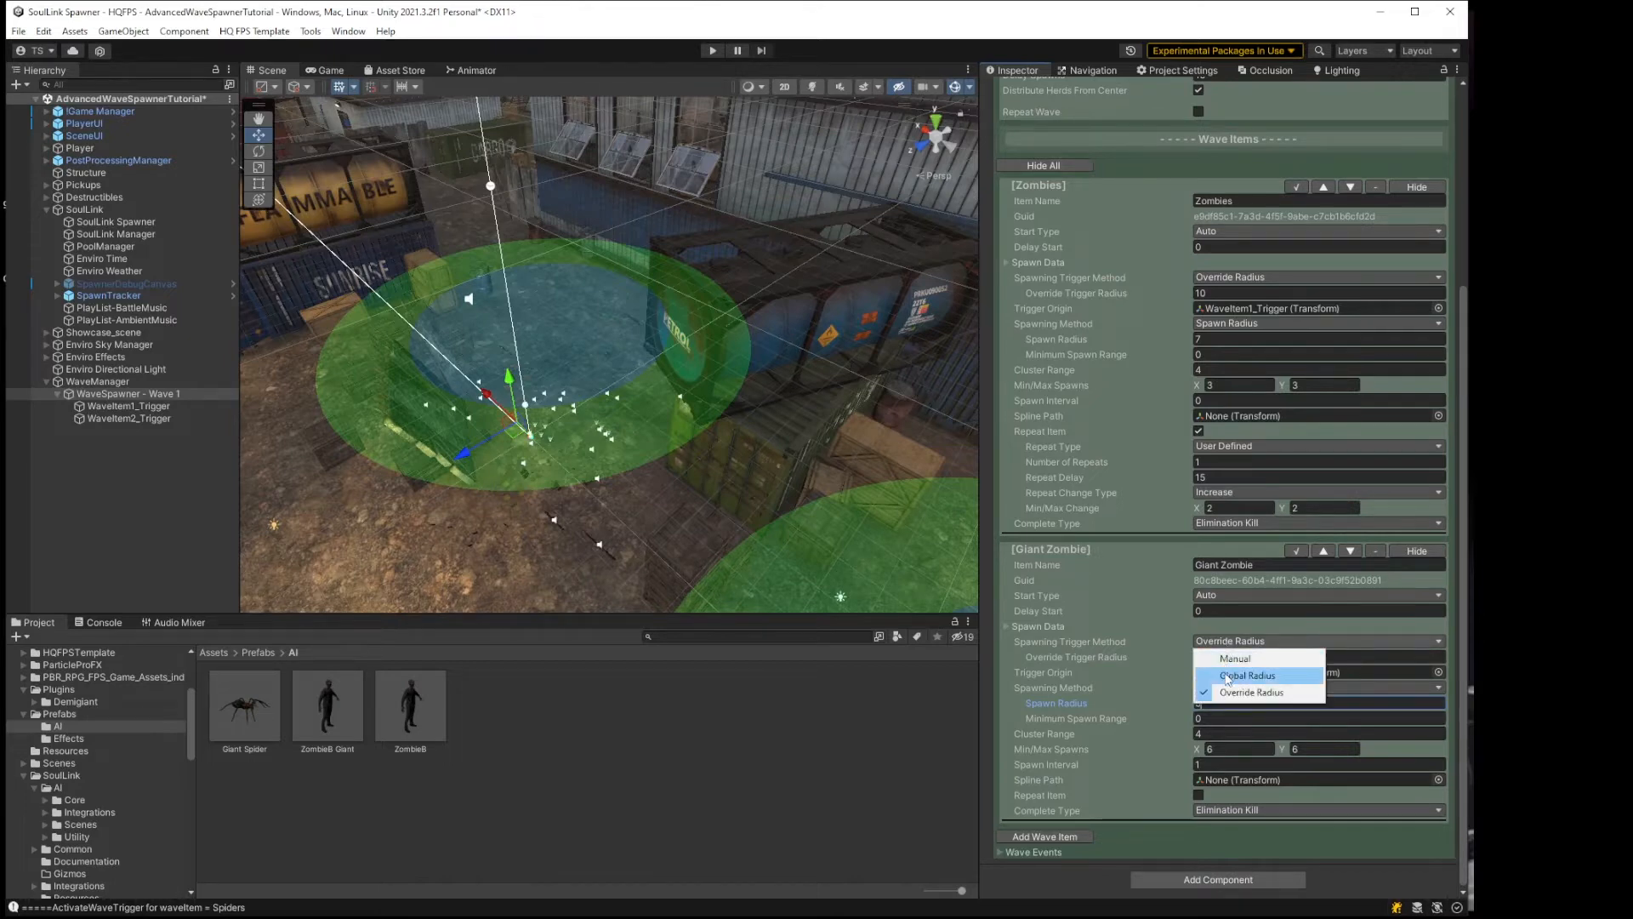
click(1228, 677)
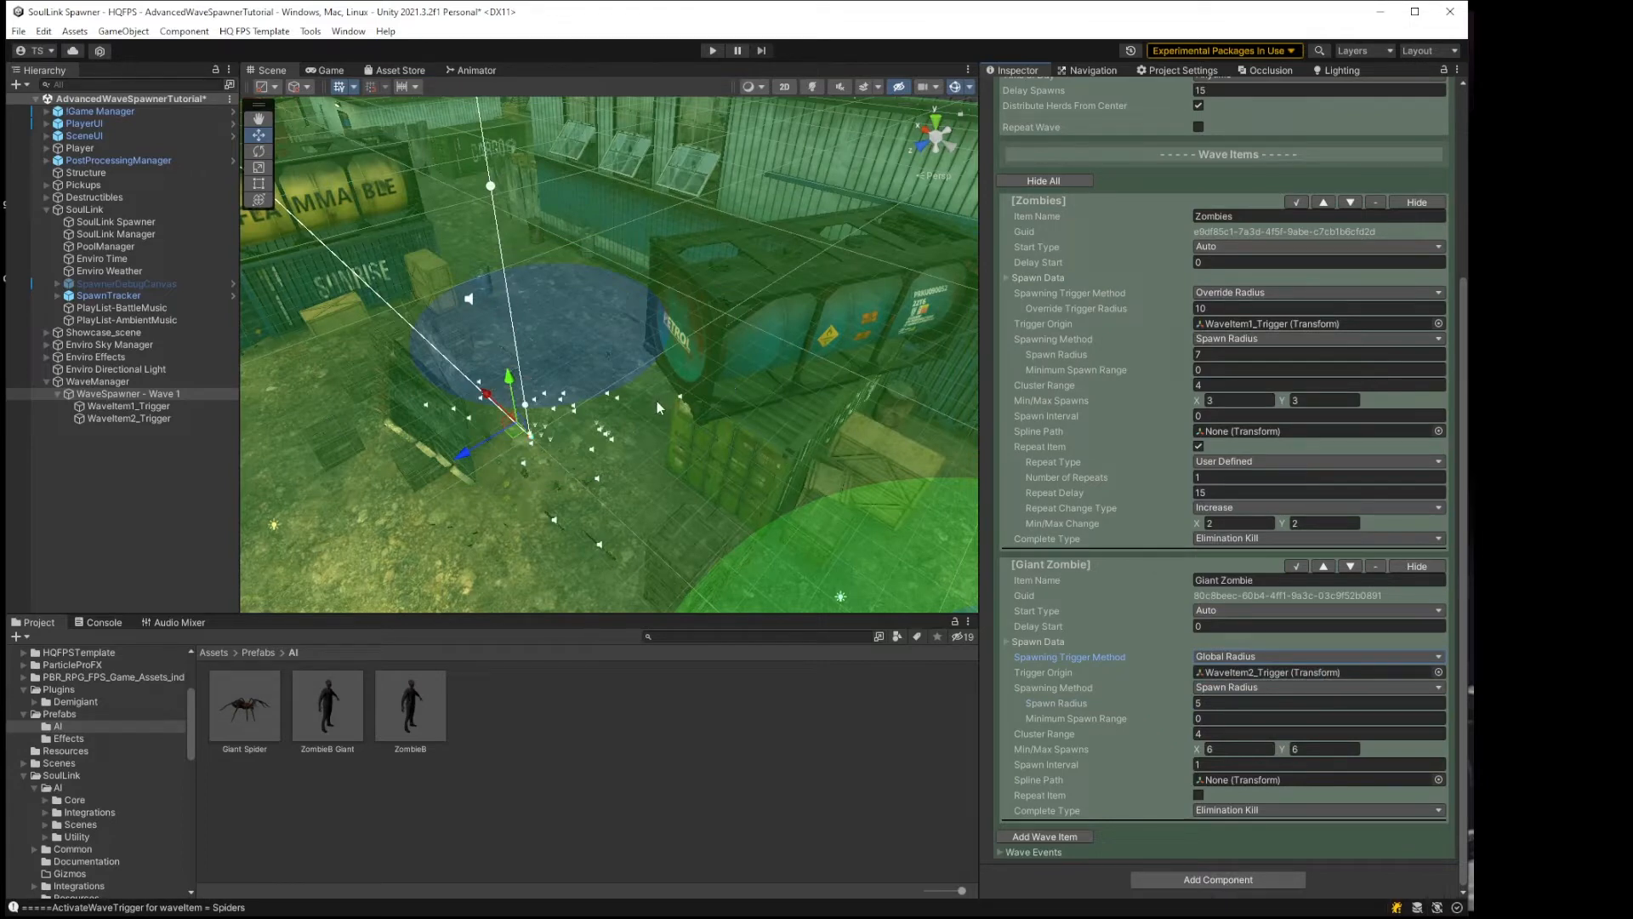
right_drag(690, 322, 509, 293)
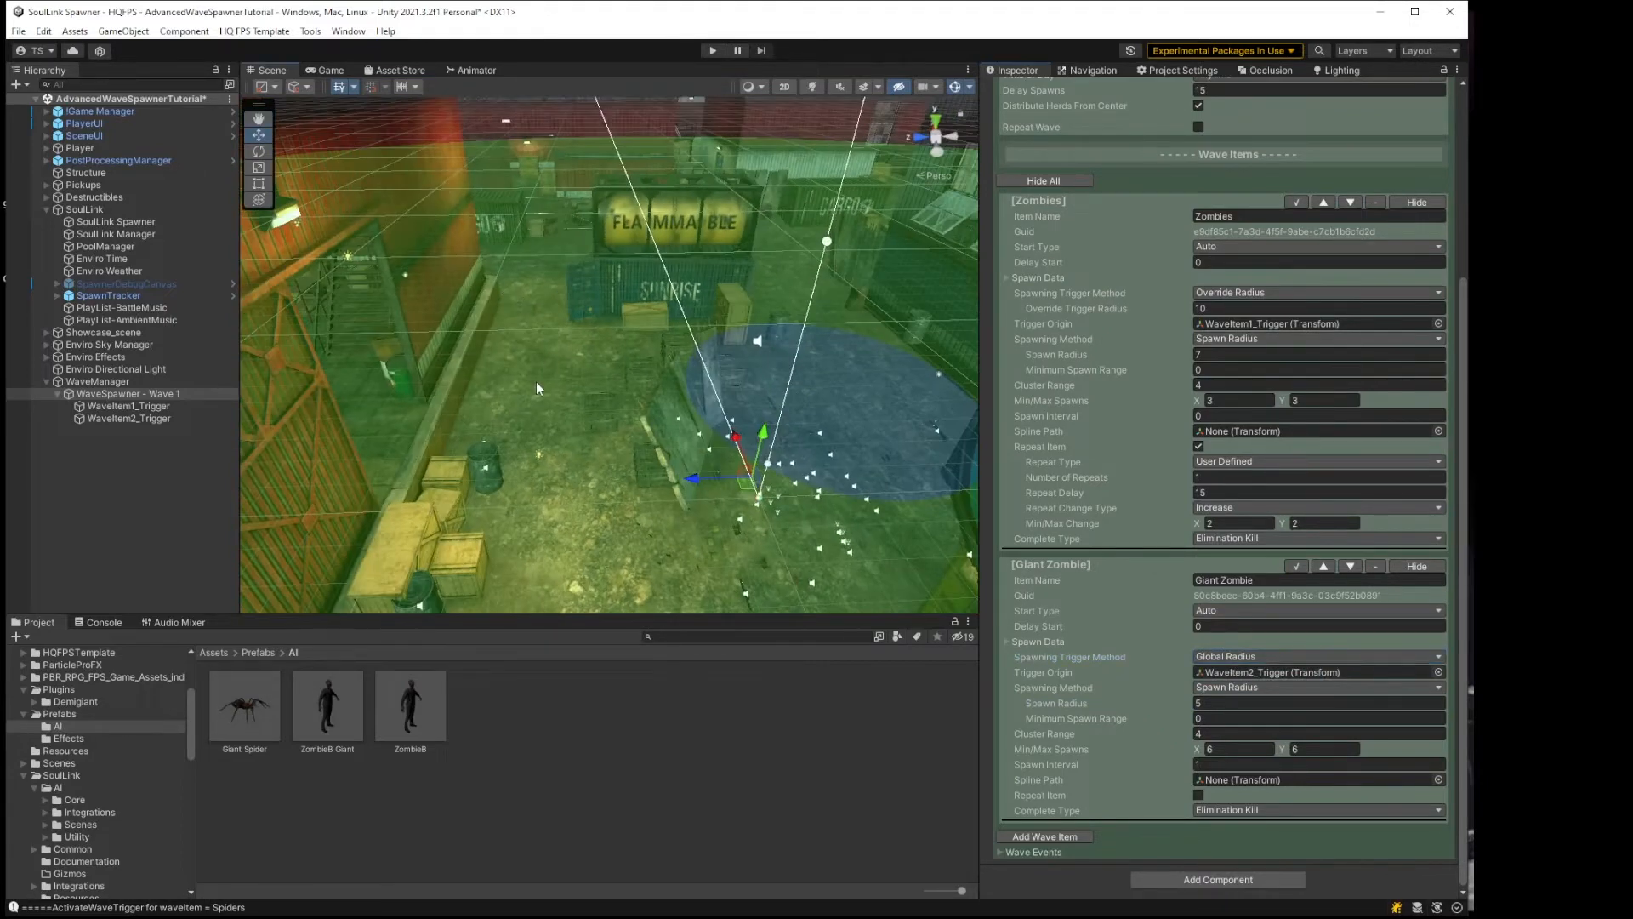
middle_drag(536, 381, 505, 348)
right_drag(505, 348, 798, 375)
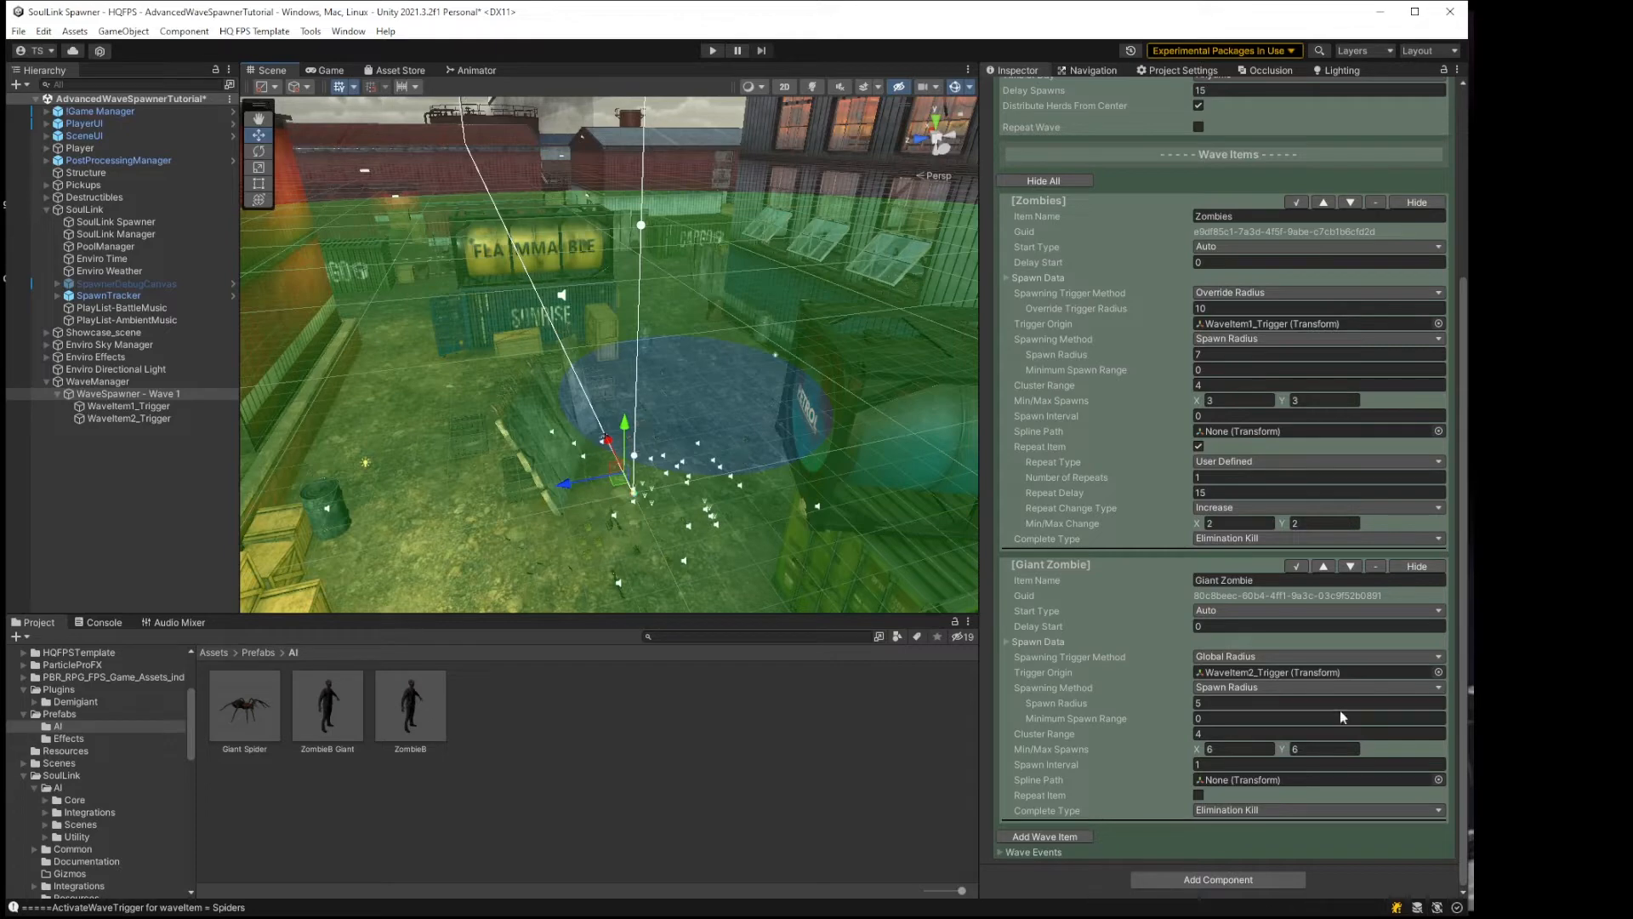
Step: Set the Giant Zombie's minimum and maximum spawns to 1 and its spawn interval to 0
click(1240, 749)
text(1)
click(1327, 748)
text(1)
click(1238, 749)
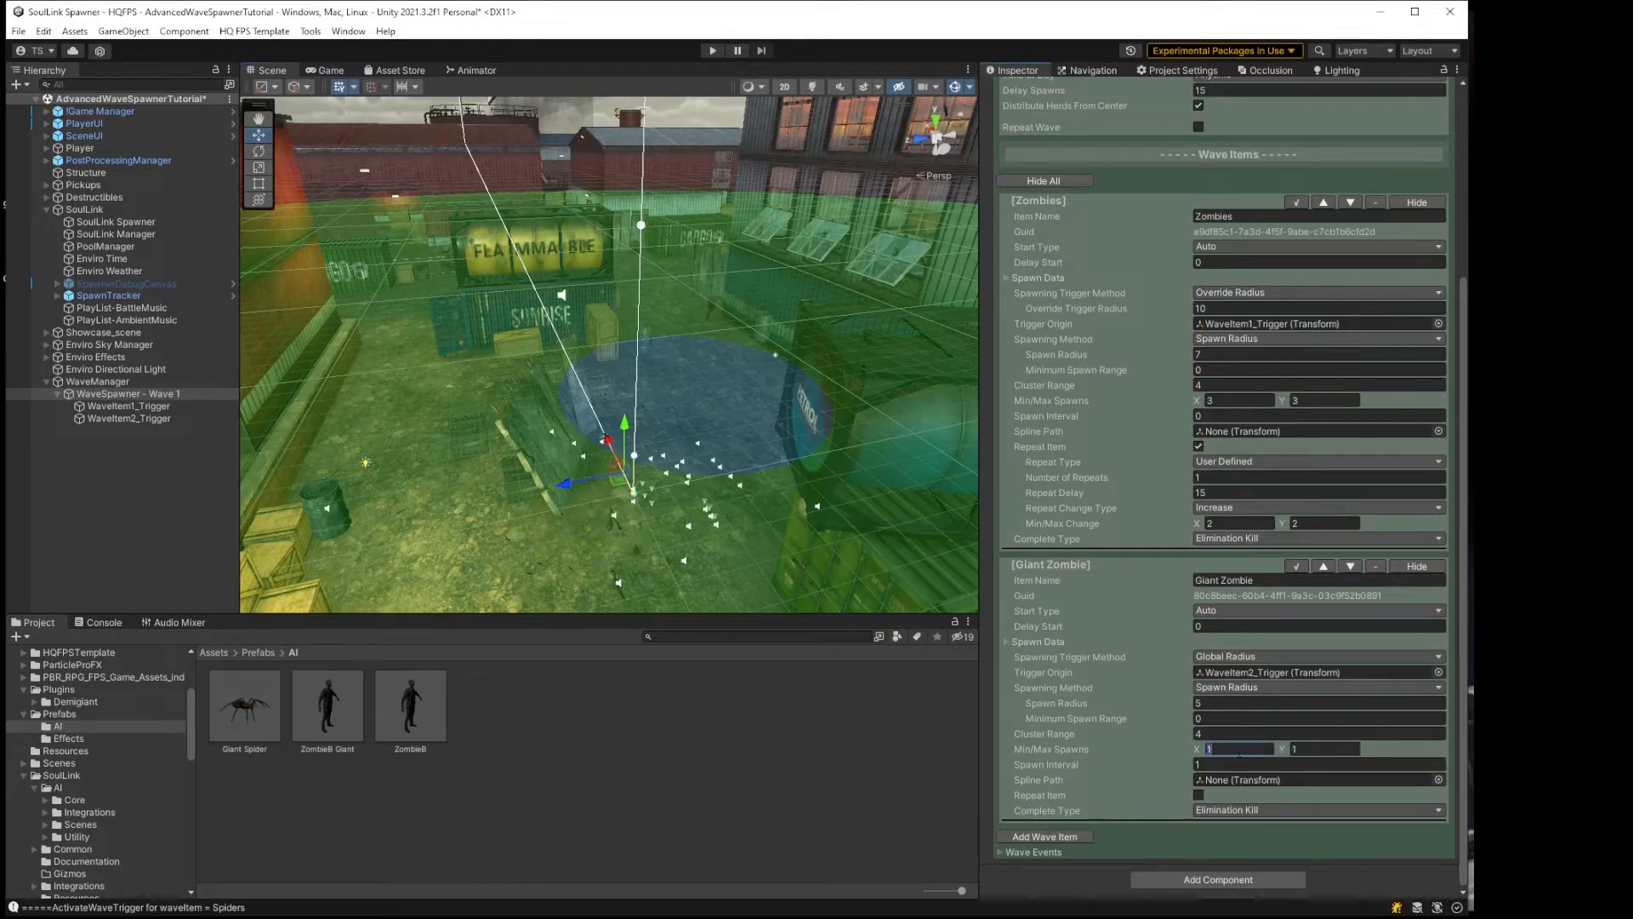
click(1228, 763)
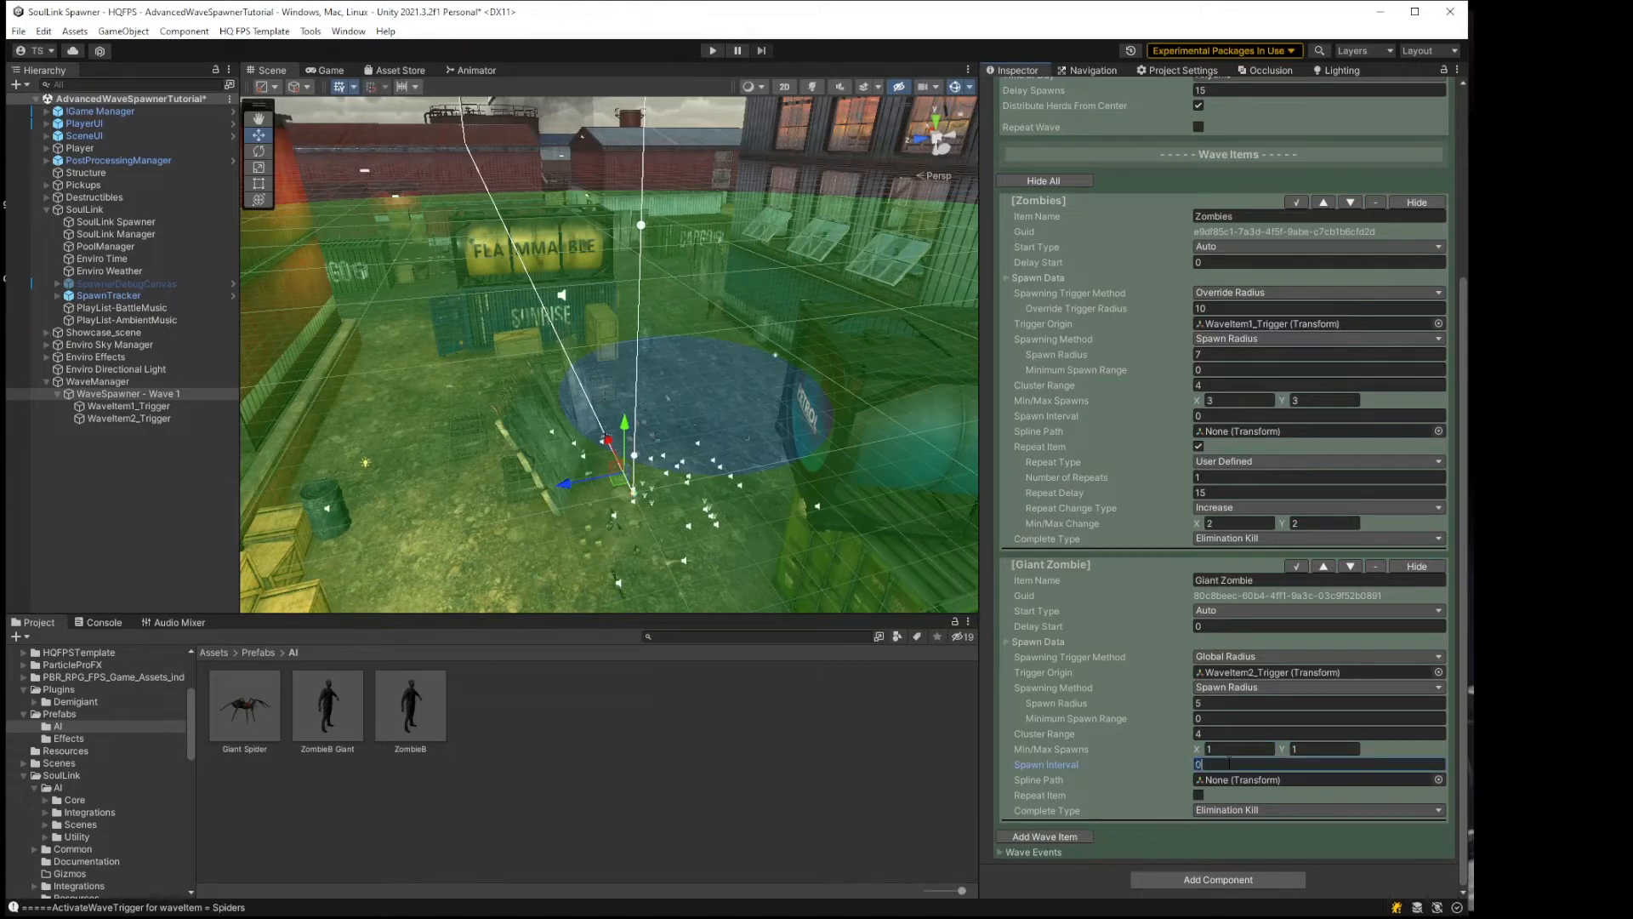
text(0)
click(1247, 733)
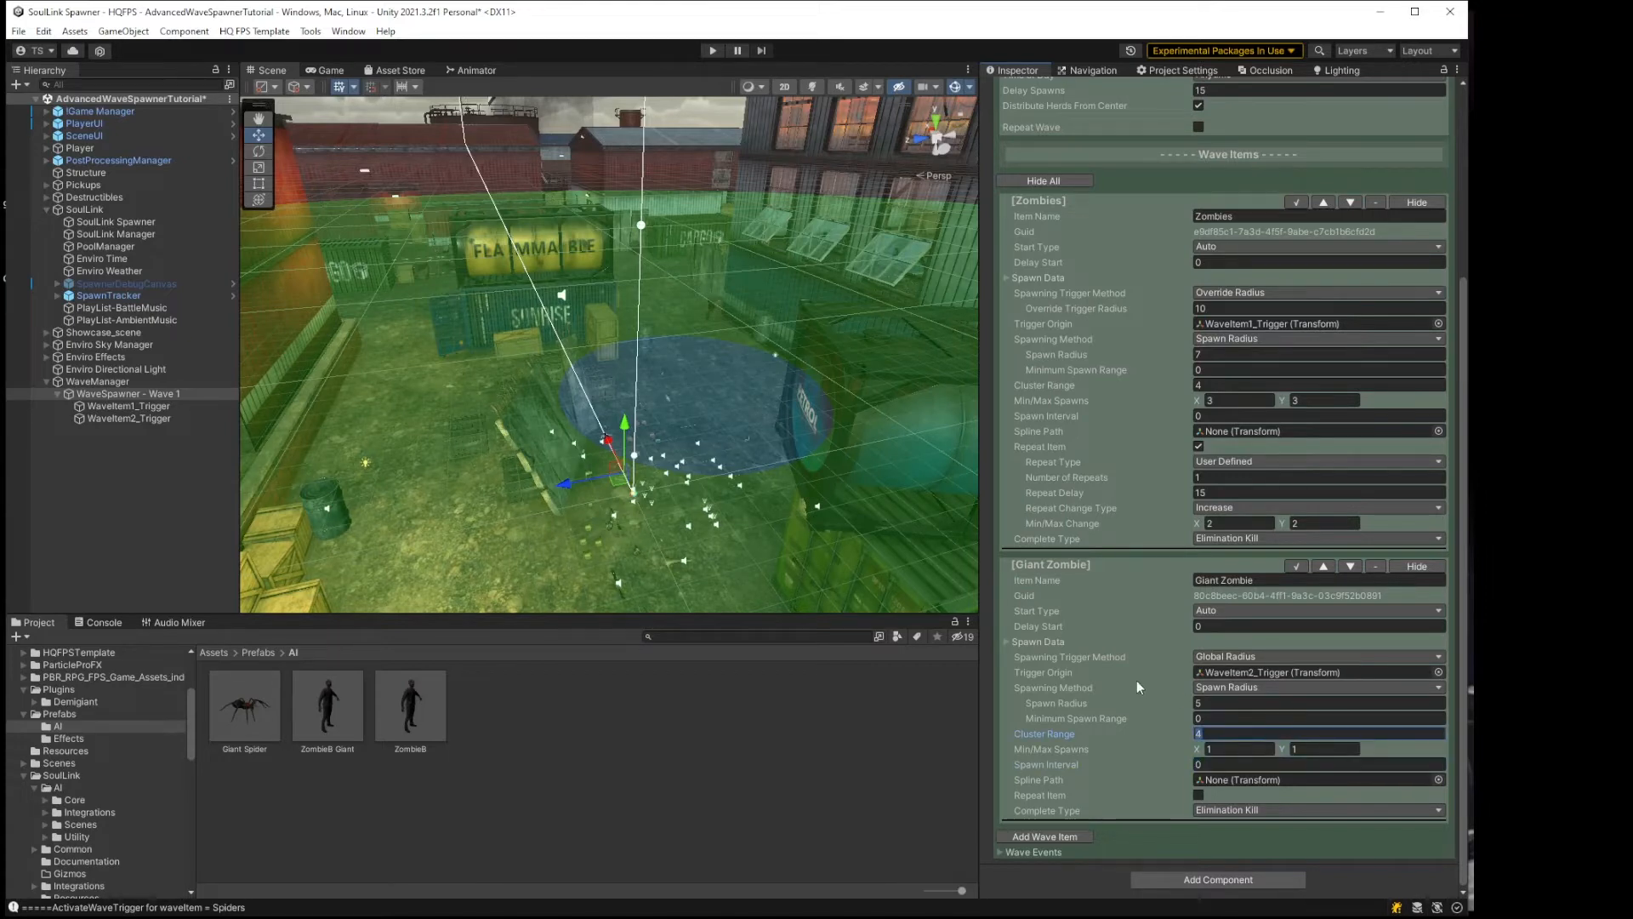
Step: Make the Giant Zombie start on Wave Item Complete, with Zombies as the wave item name
click(1206, 609)
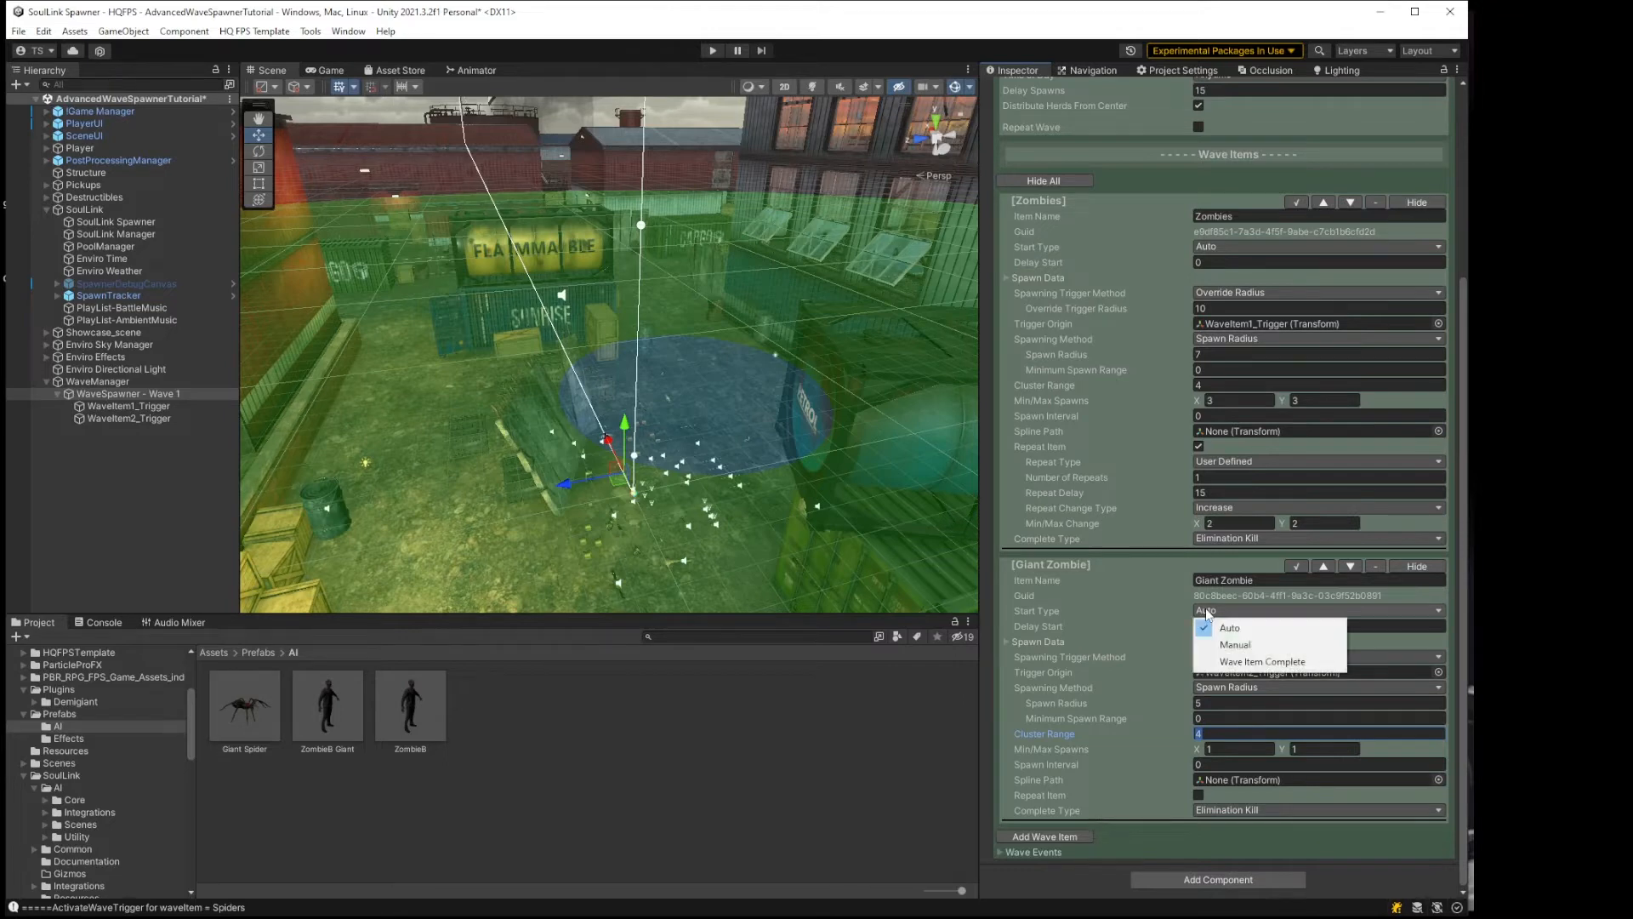
click(1260, 661)
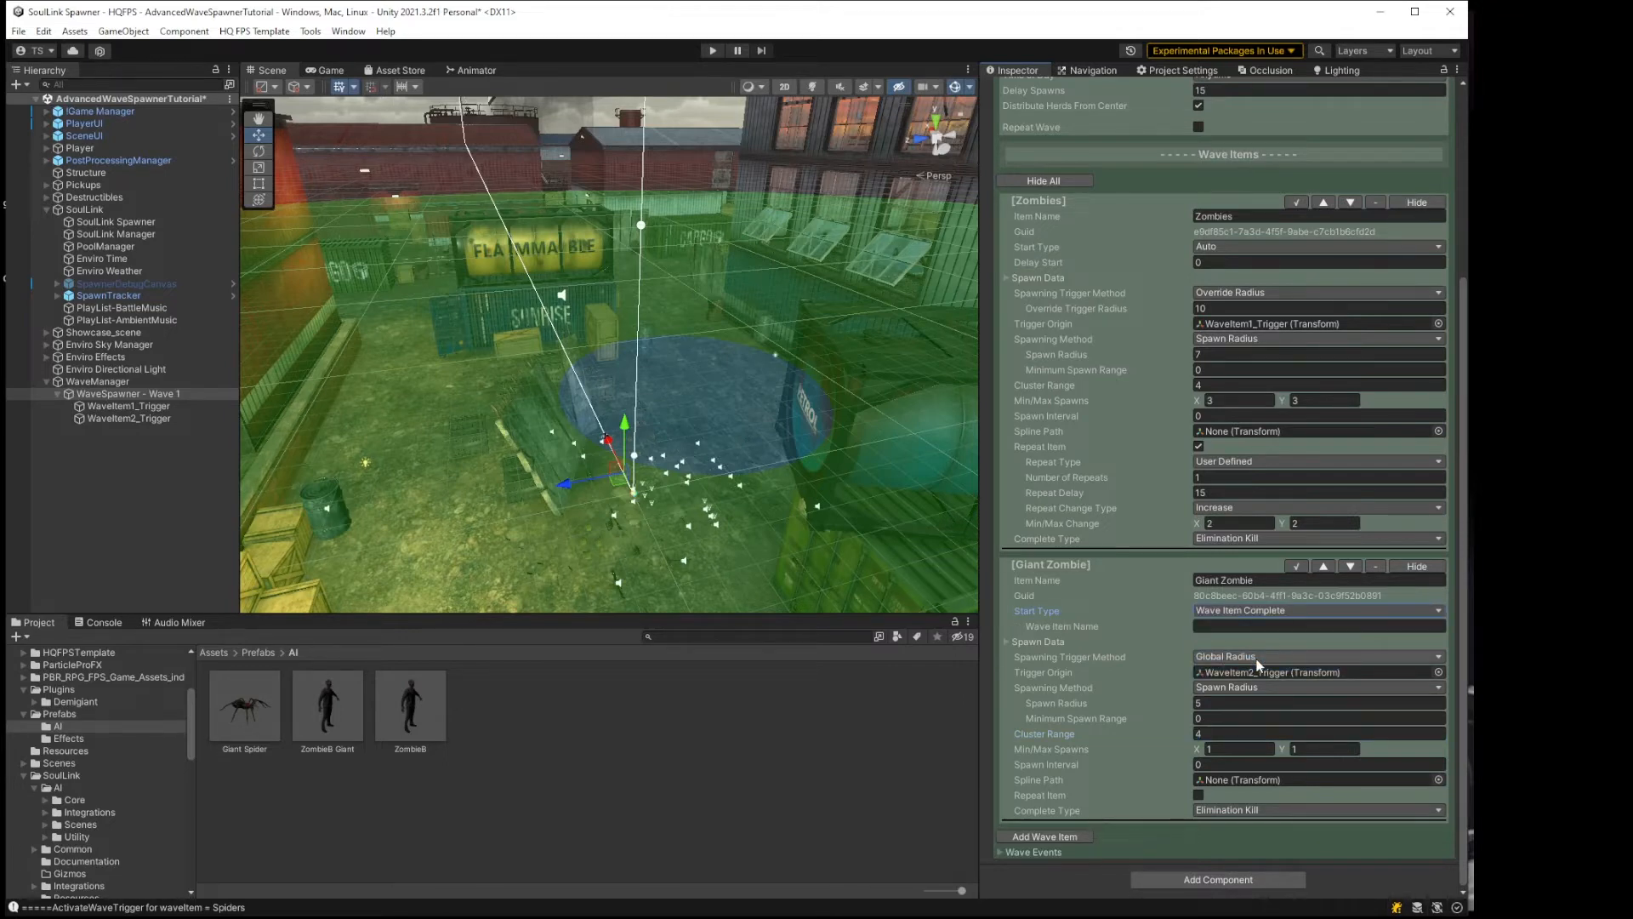
click(1237, 626)
text(Z)
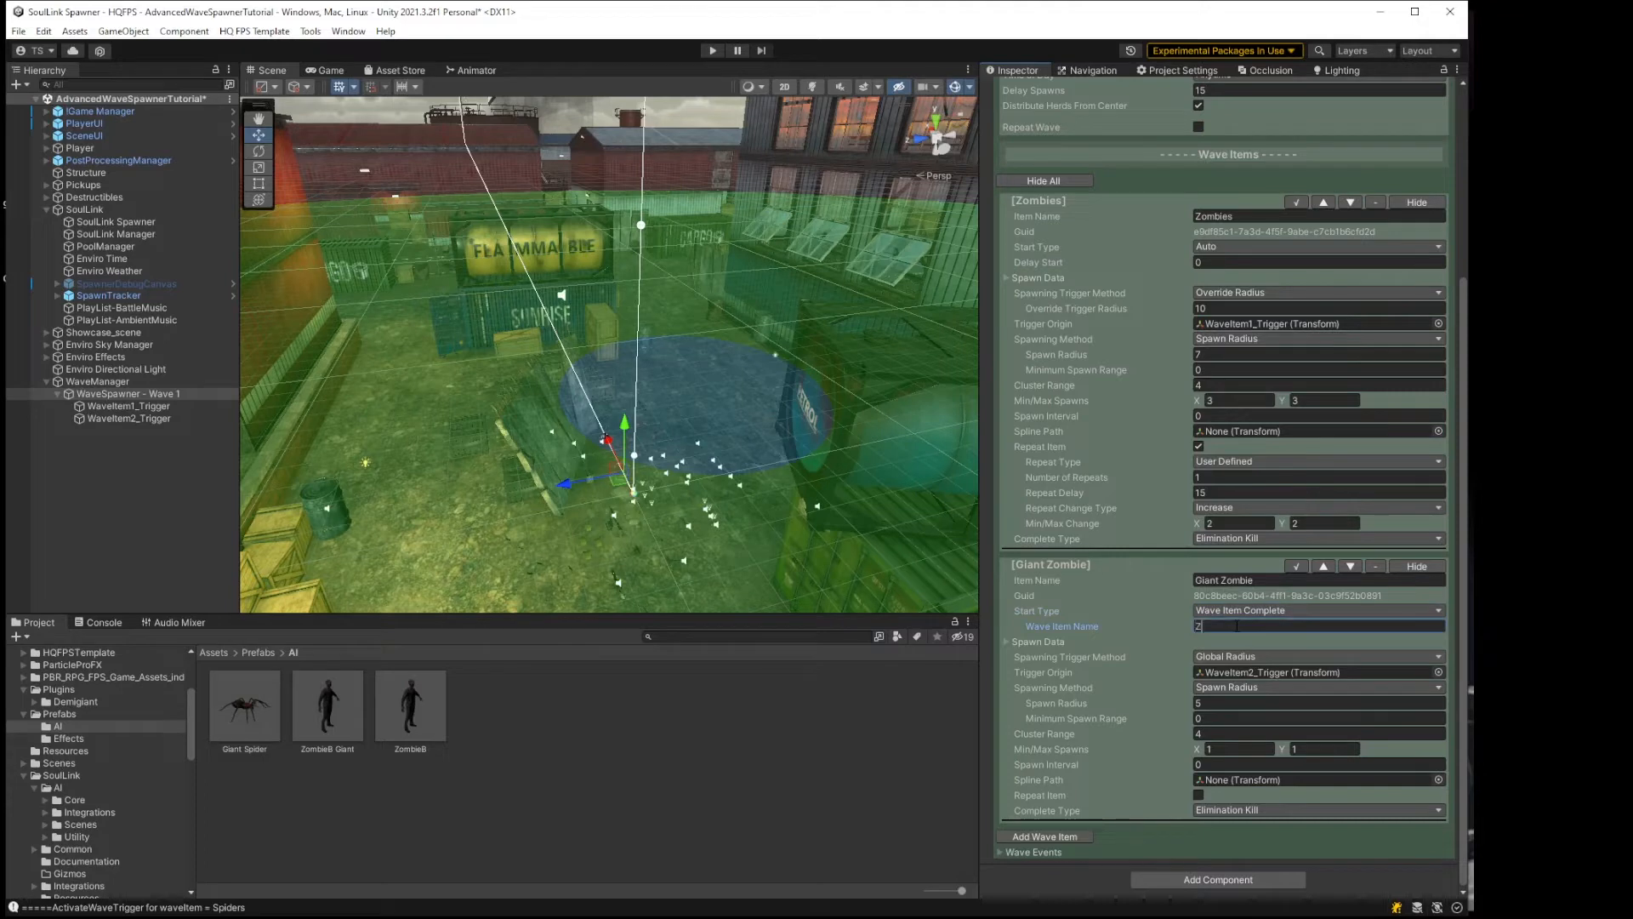
text(ombies)
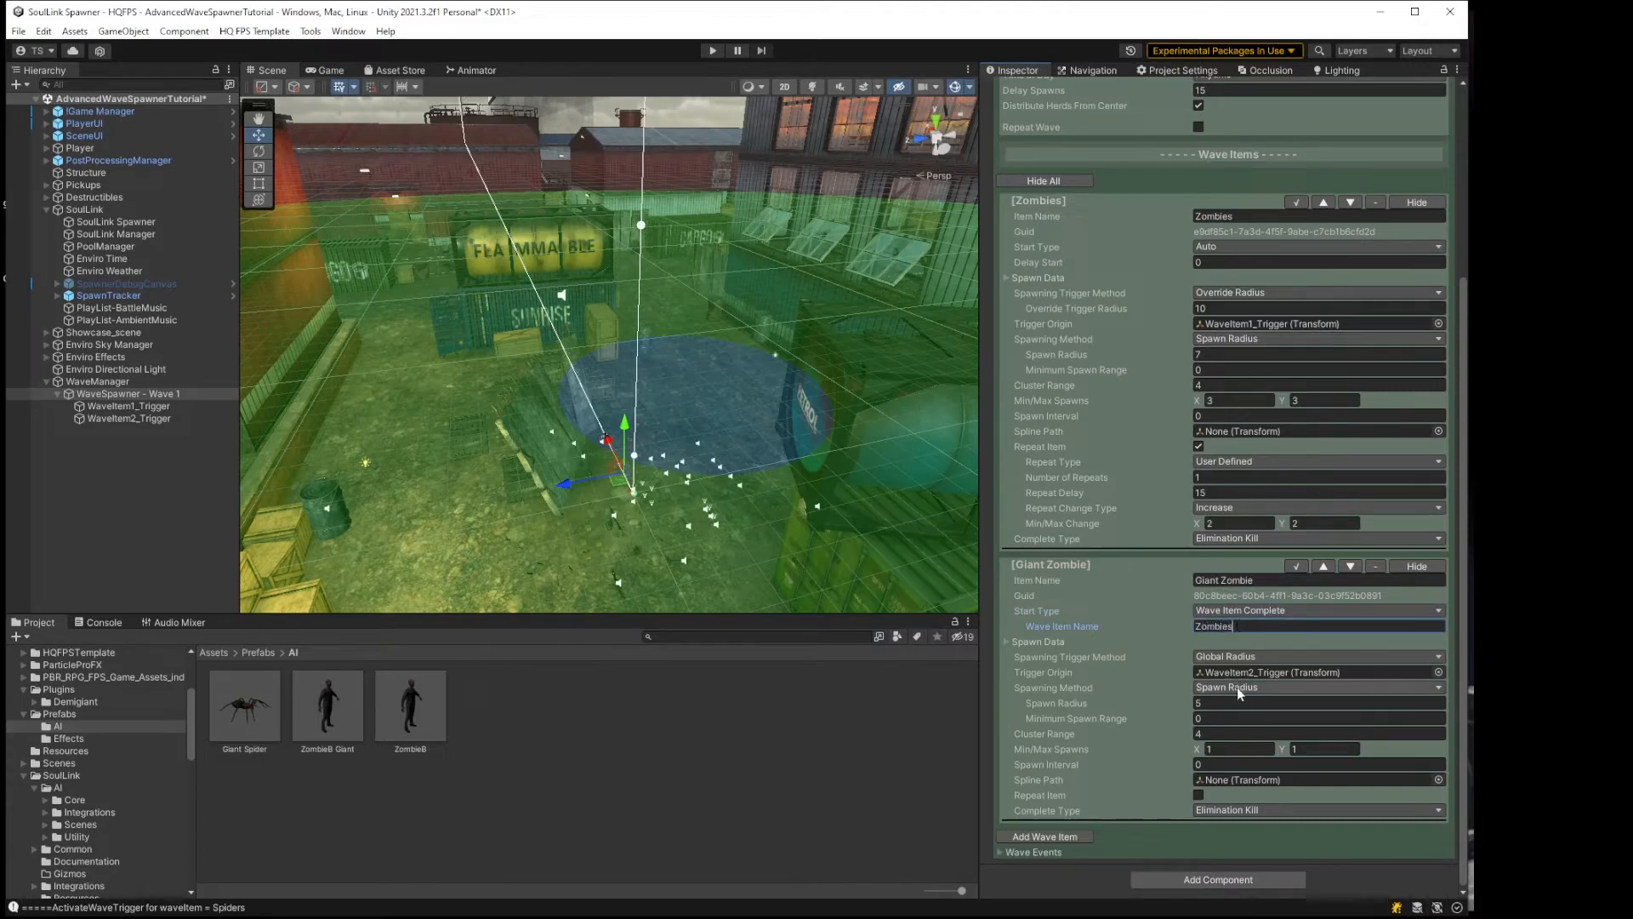
click(1237, 704)
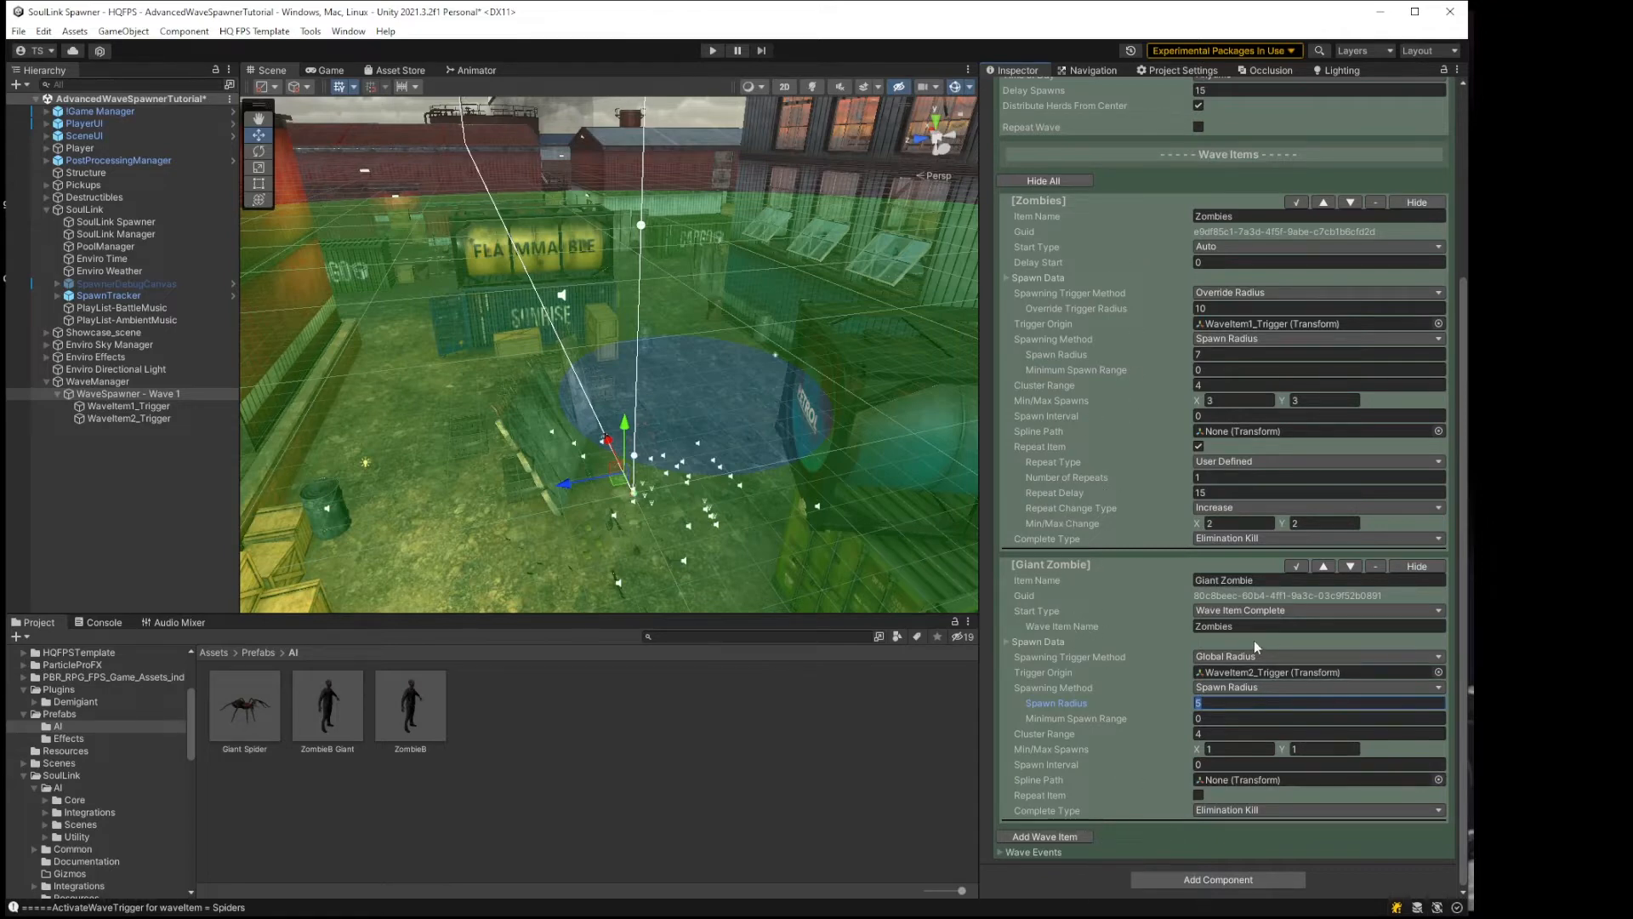
Step: Examine the Zombies and Giant Zombie trigger and spawn areas from above and across the yard
right_drag(762, 329, 676, 387)
scroll(675, 386, down, 3)
scroll(675, 387, down, 6)
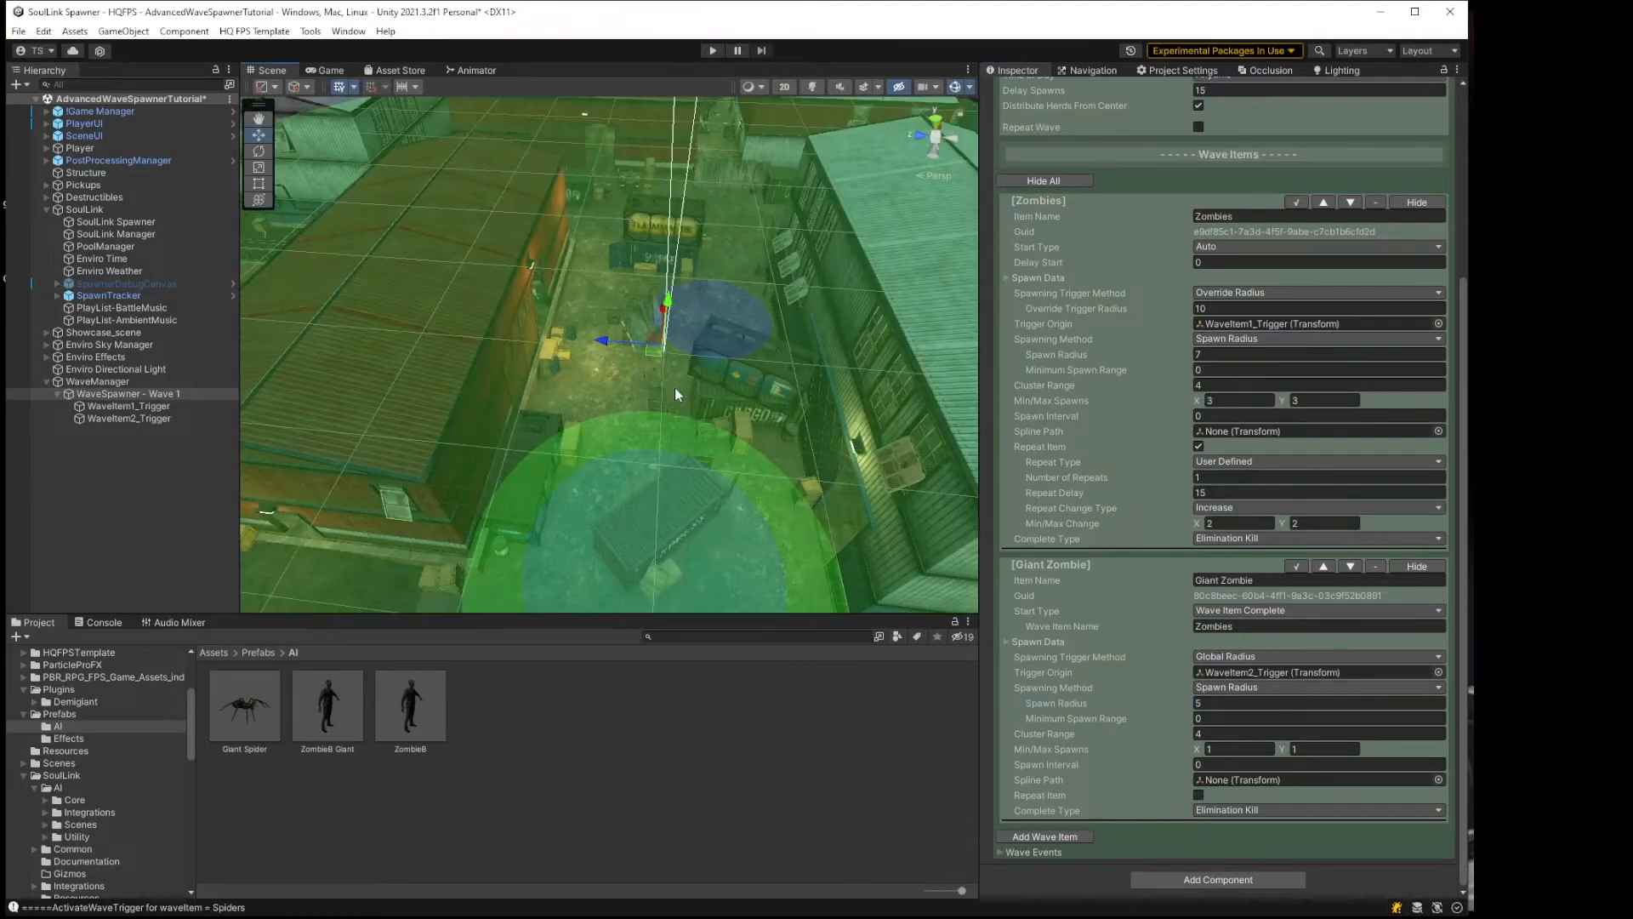
scroll(712, 393, up, 5)
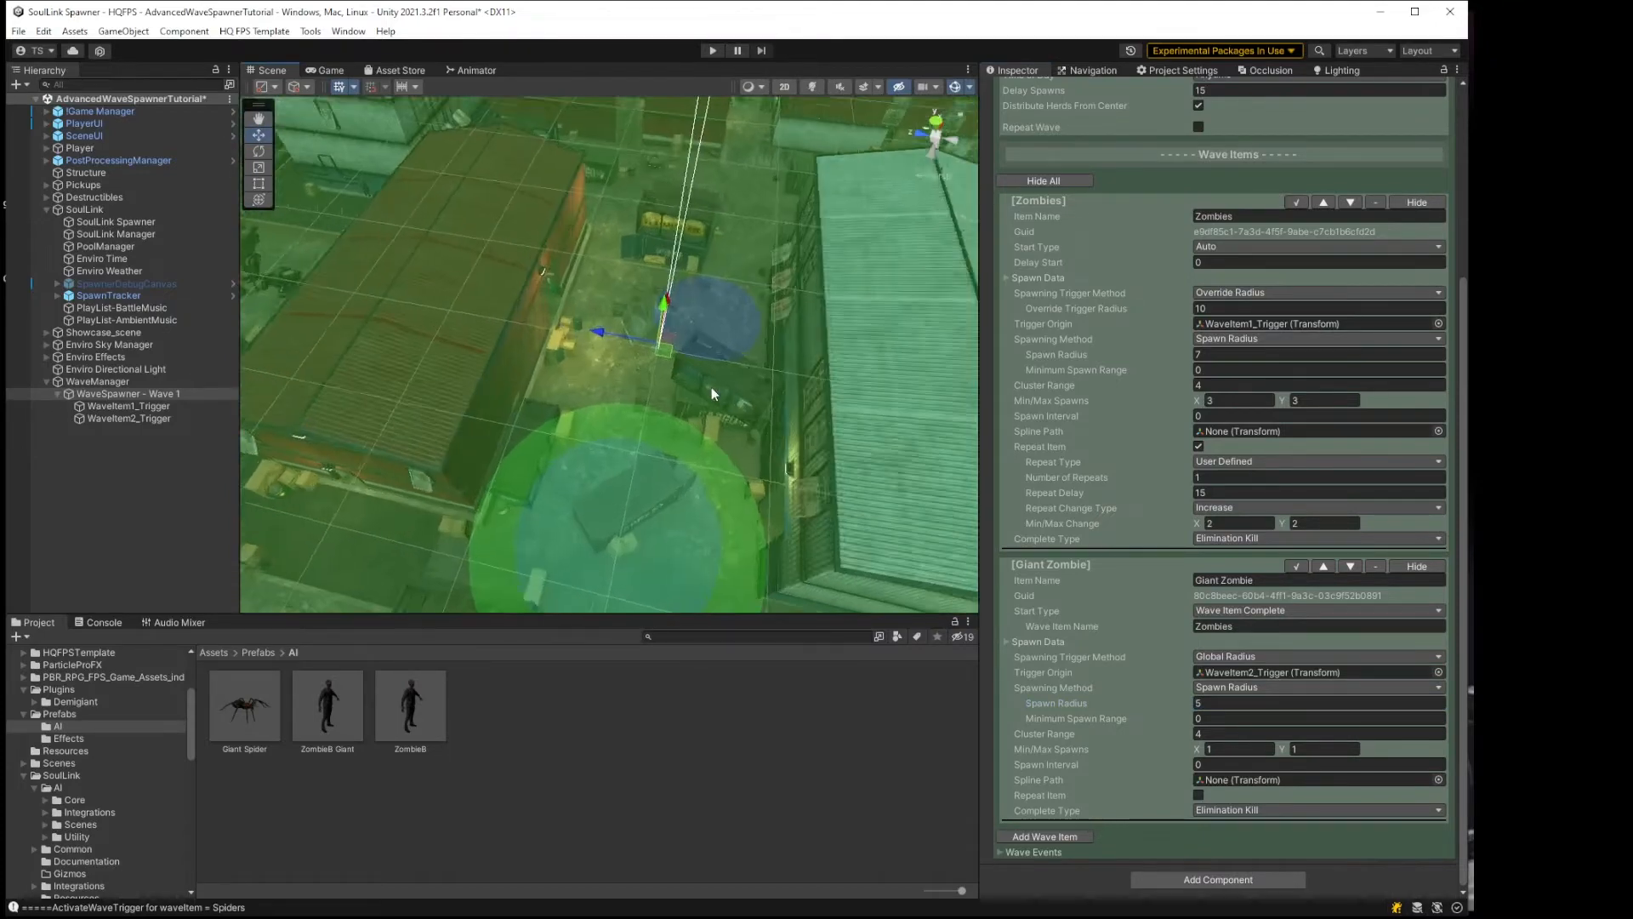
scroll(753, 302, up, 1)
middle_drag(720, 315, 700, 247)
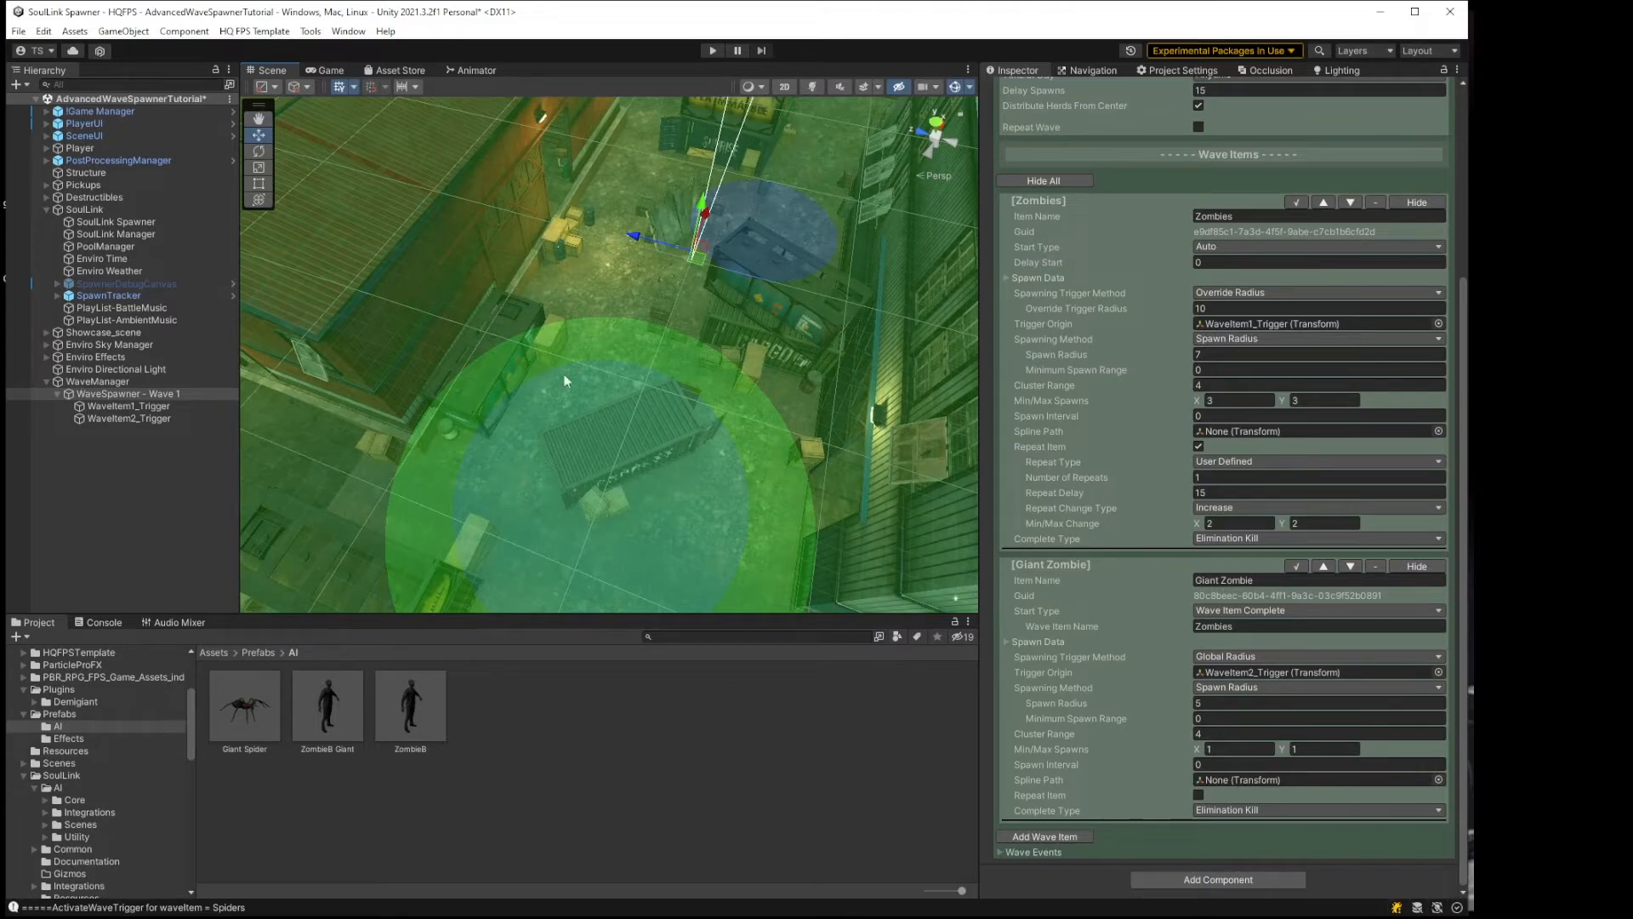
right_drag(634, 375, 693, 297)
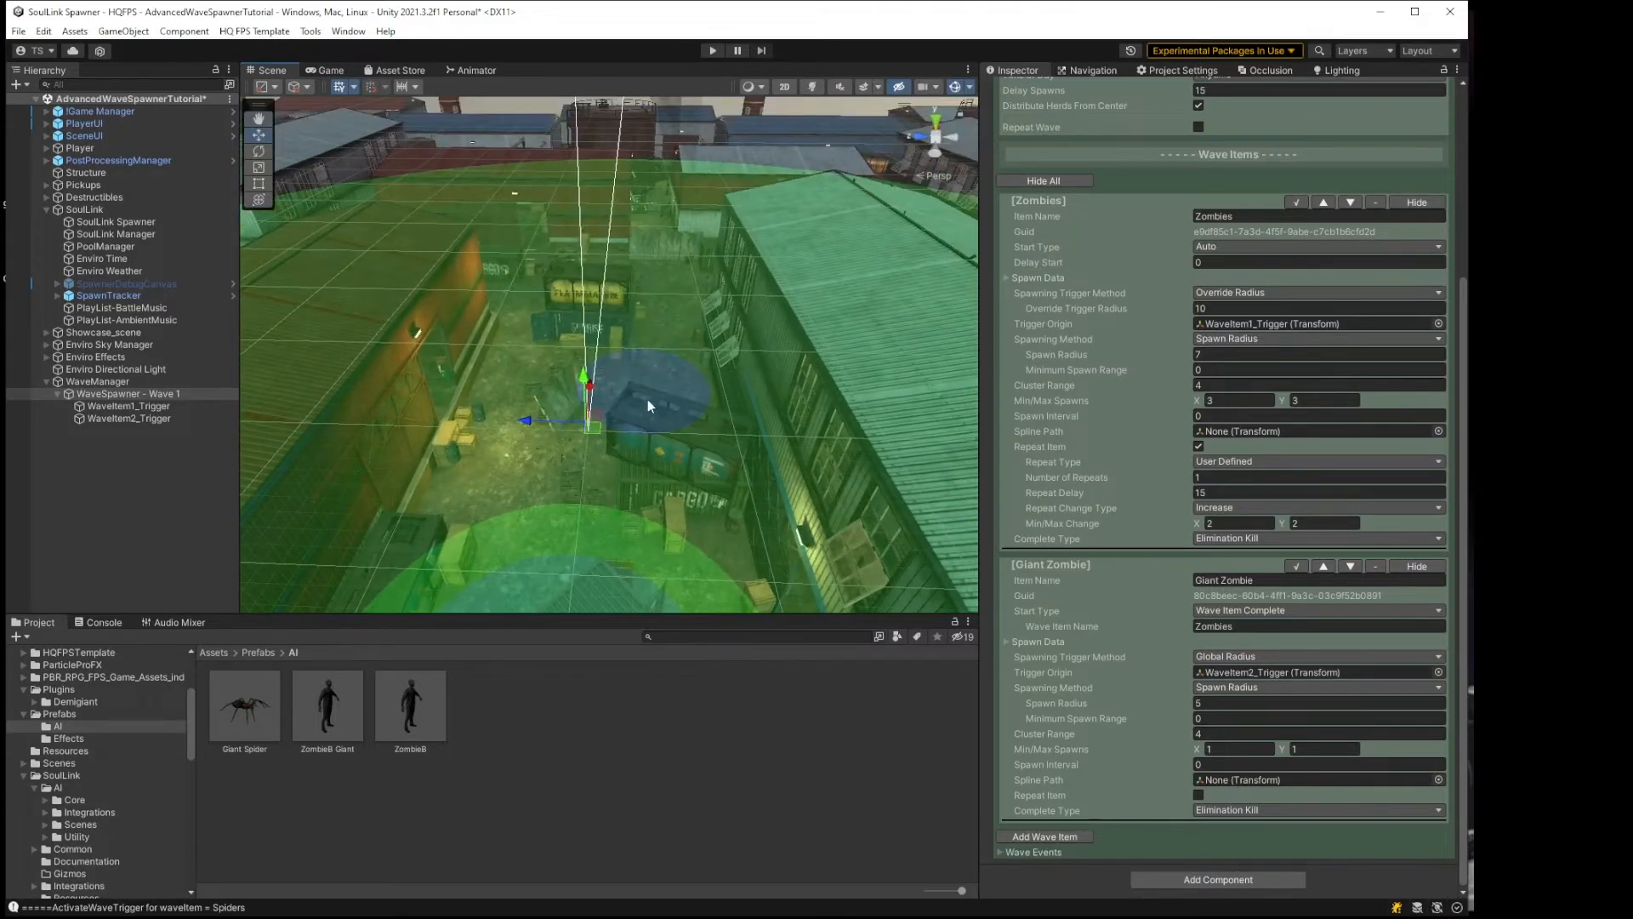
middle_drag(649, 403, 694, 342)
right_drag(694, 342, 702, 280)
middle_drag(704, 383, 717, 330)
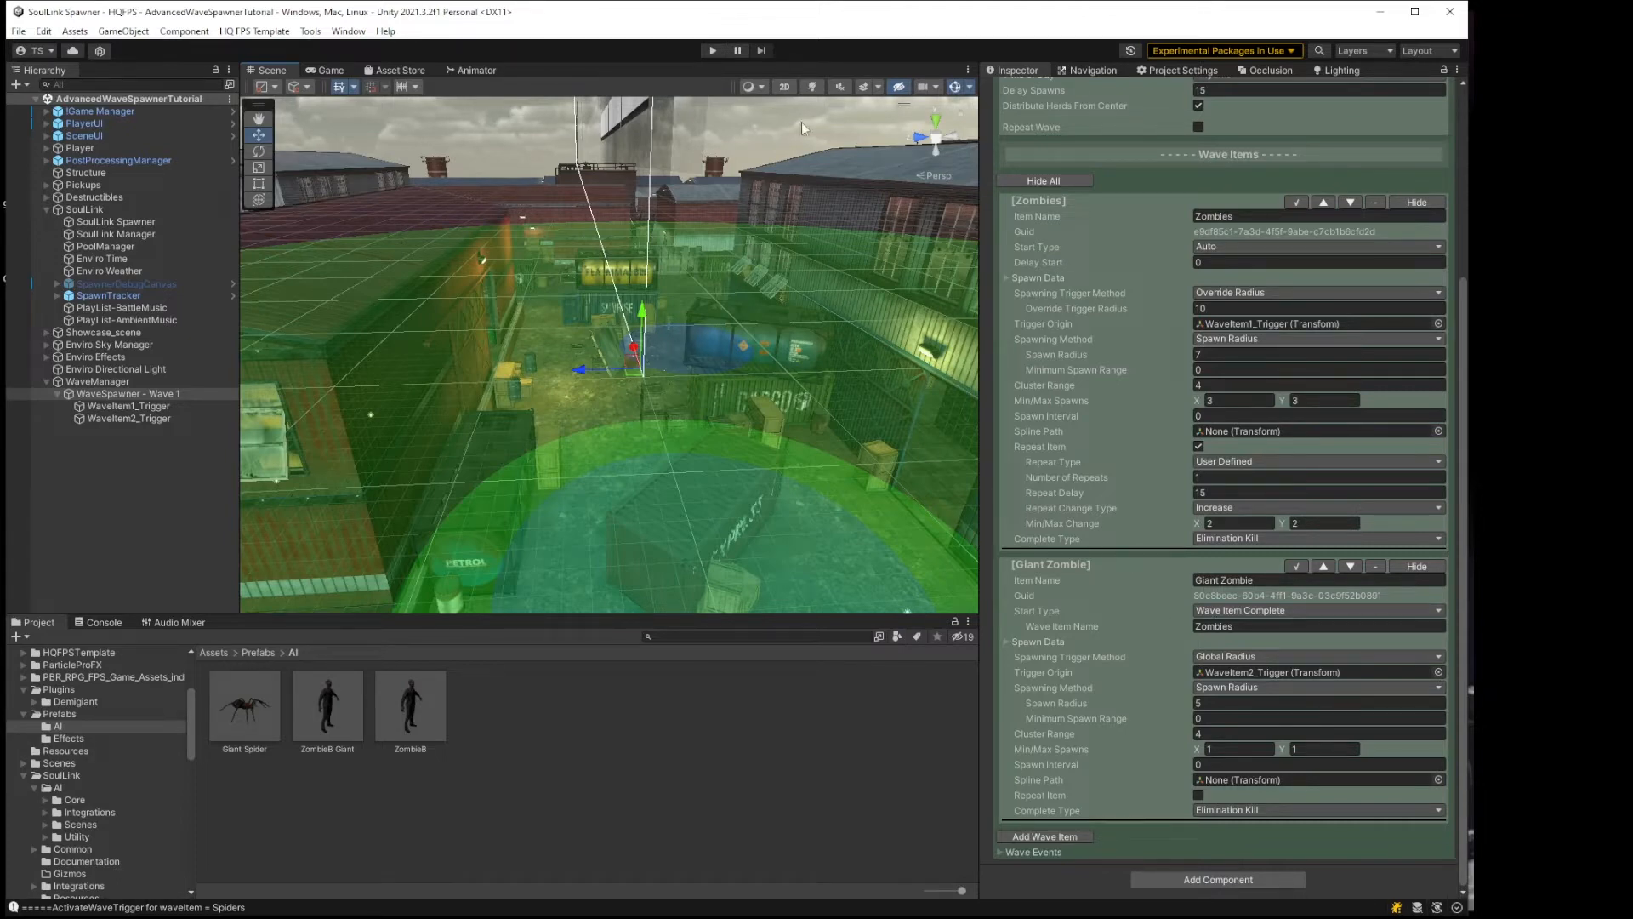
Step: Start a playtest of the scene and collect the weapons and ammunition lying around the player's starting area
click(711, 51)
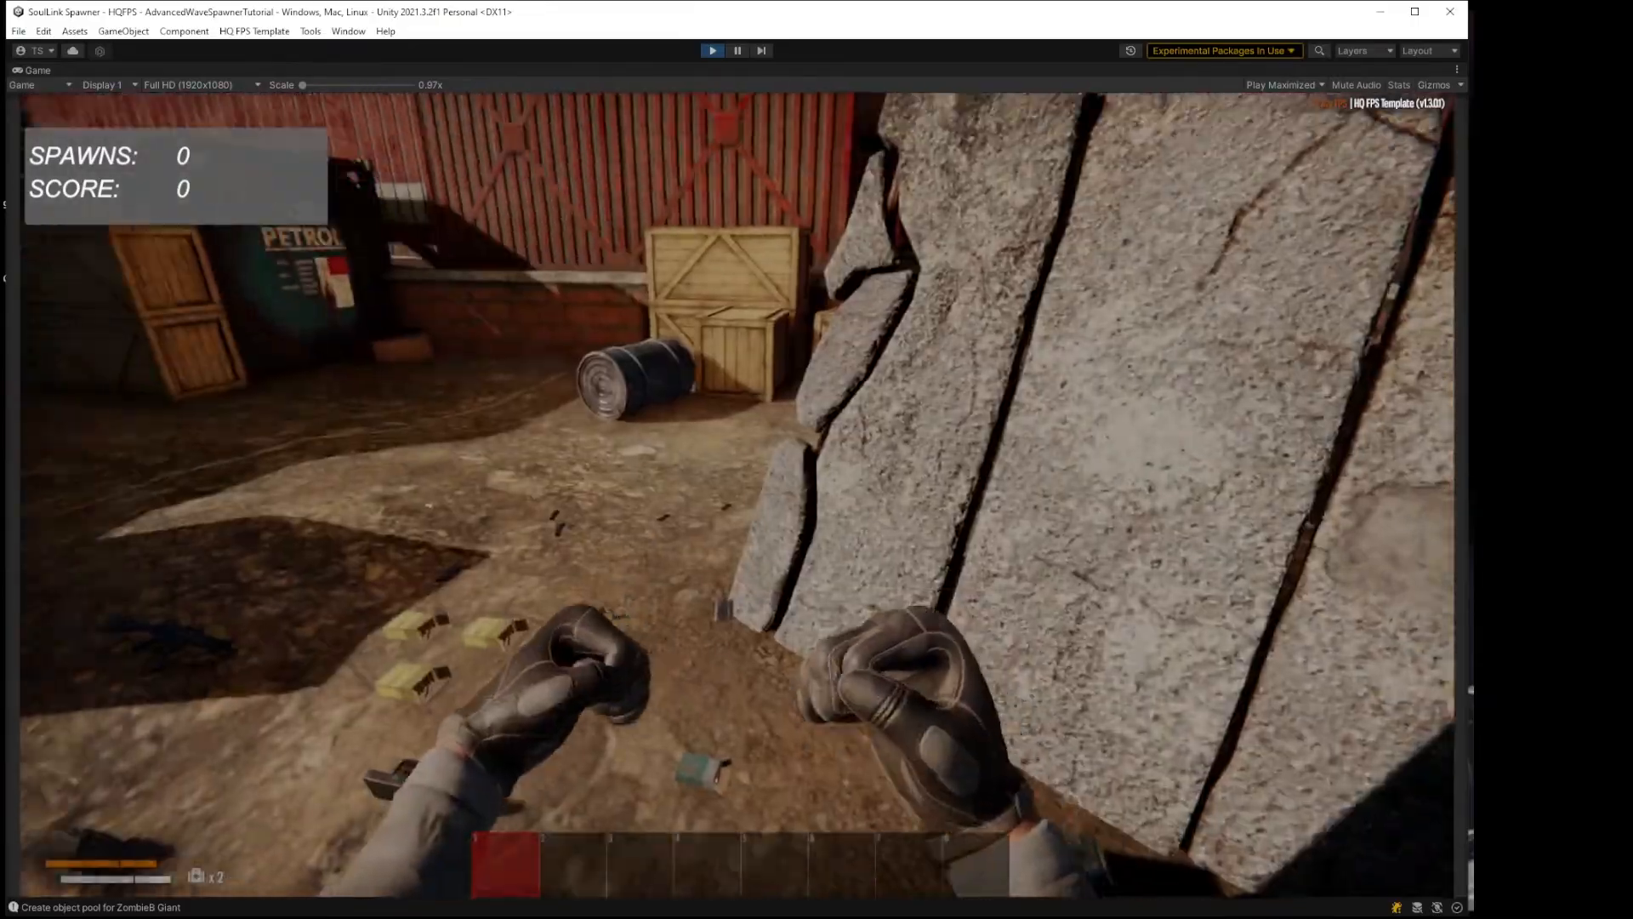
key(e)
key(e)
key(e)
key(e)
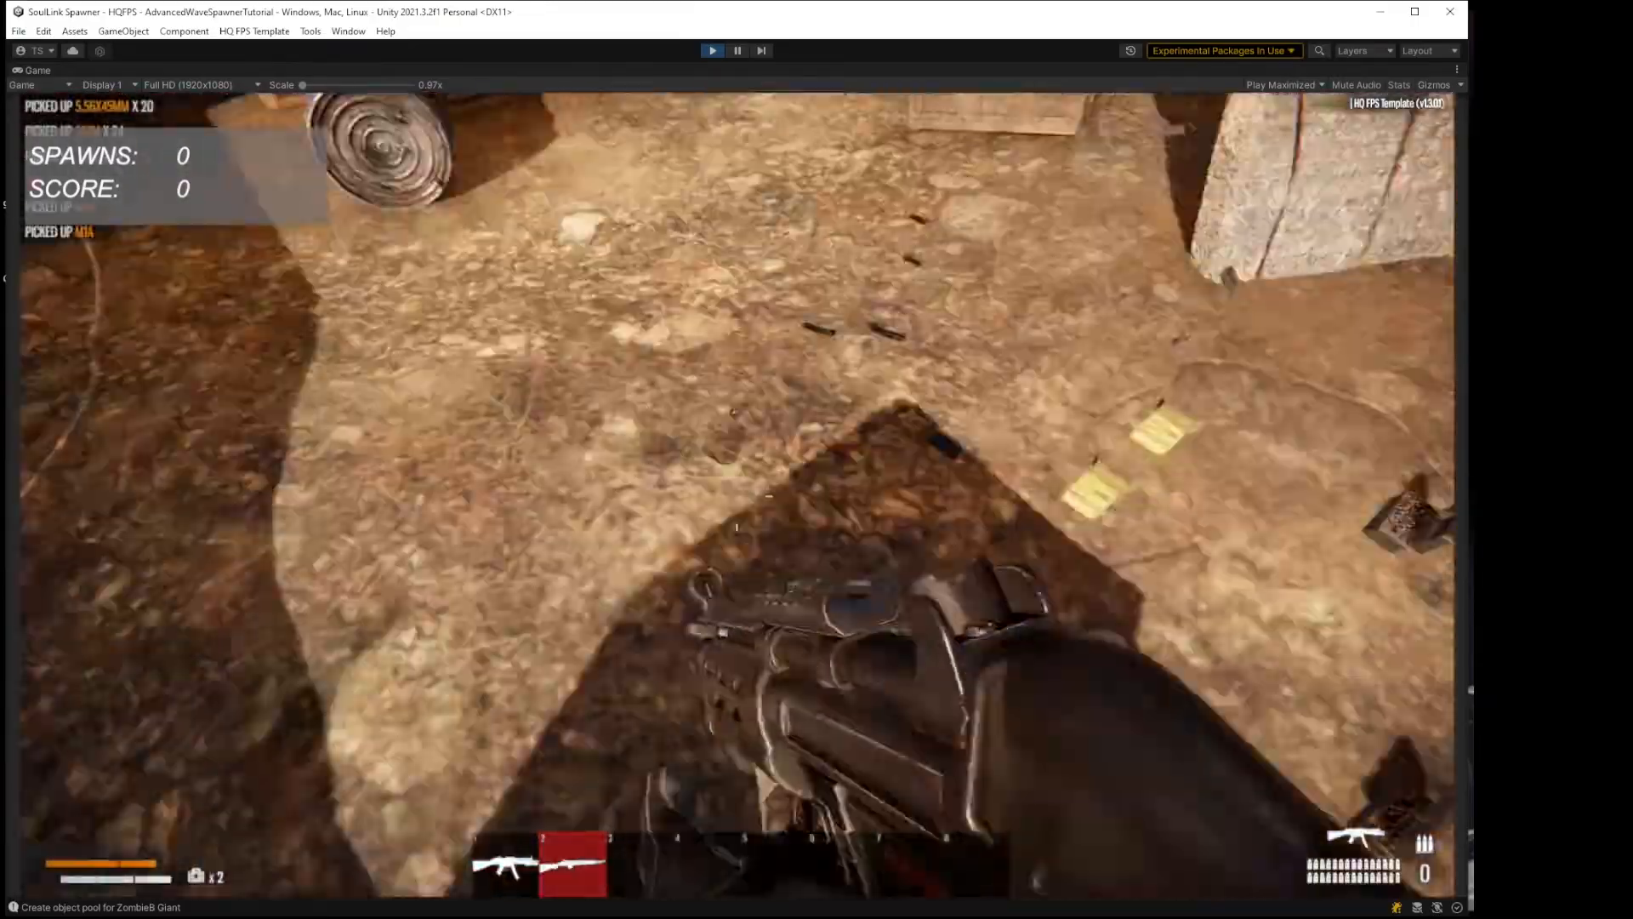
key(e)
key(e)
key(e)
key(e)
key(e)
key(e)
key(e)
key(e)
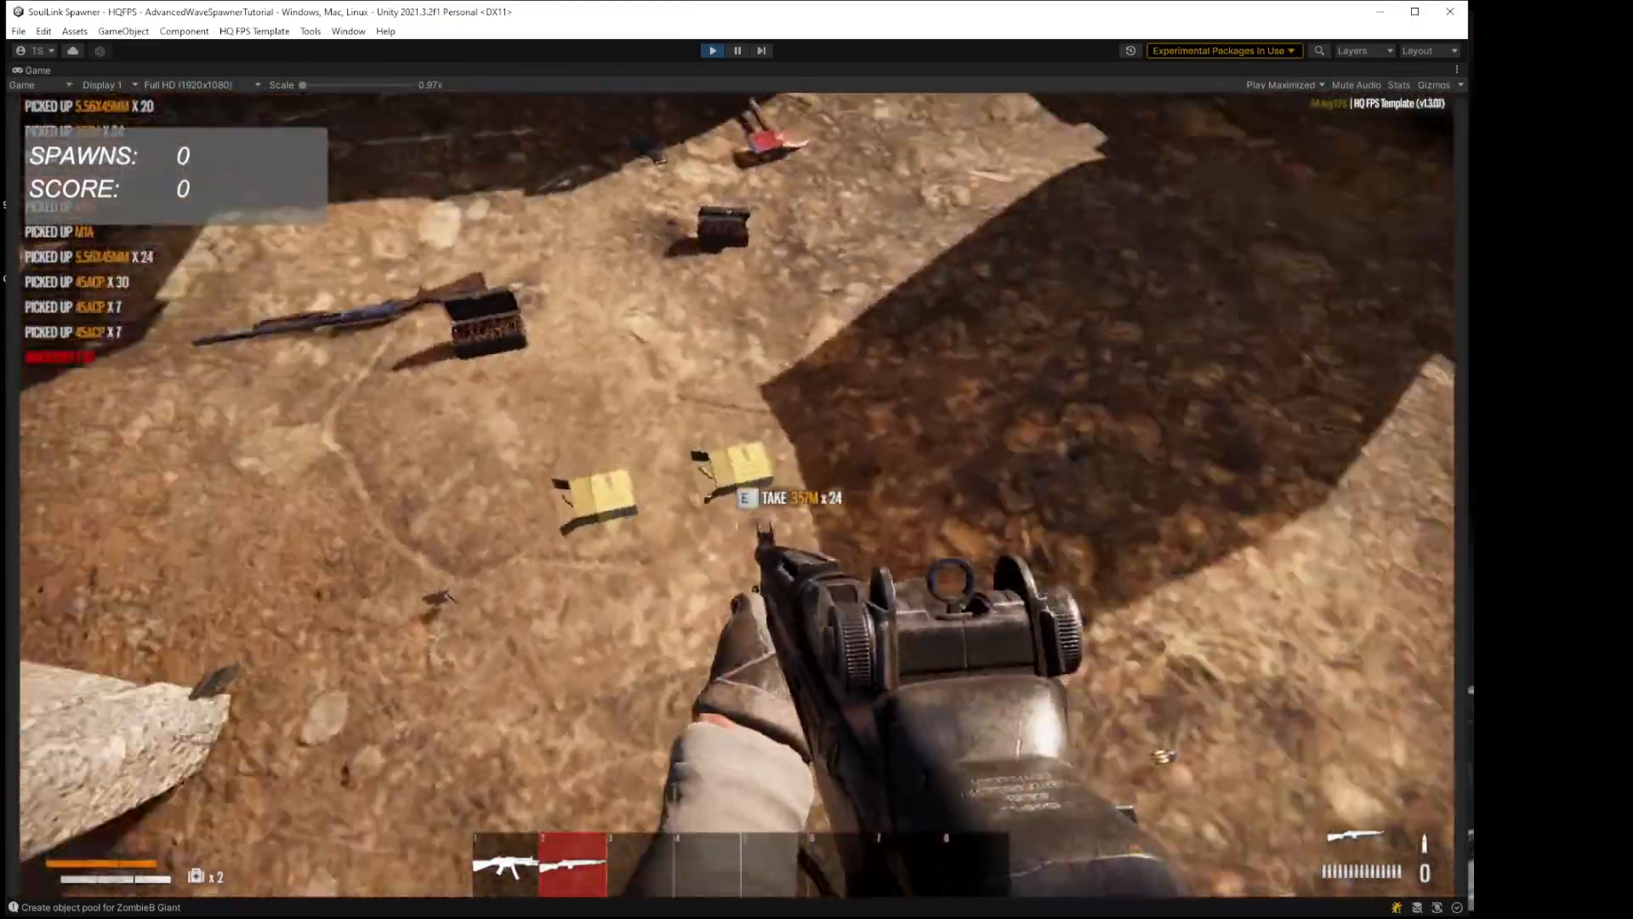
key(e)
key(e)
key(e)
key(e)
key(e)
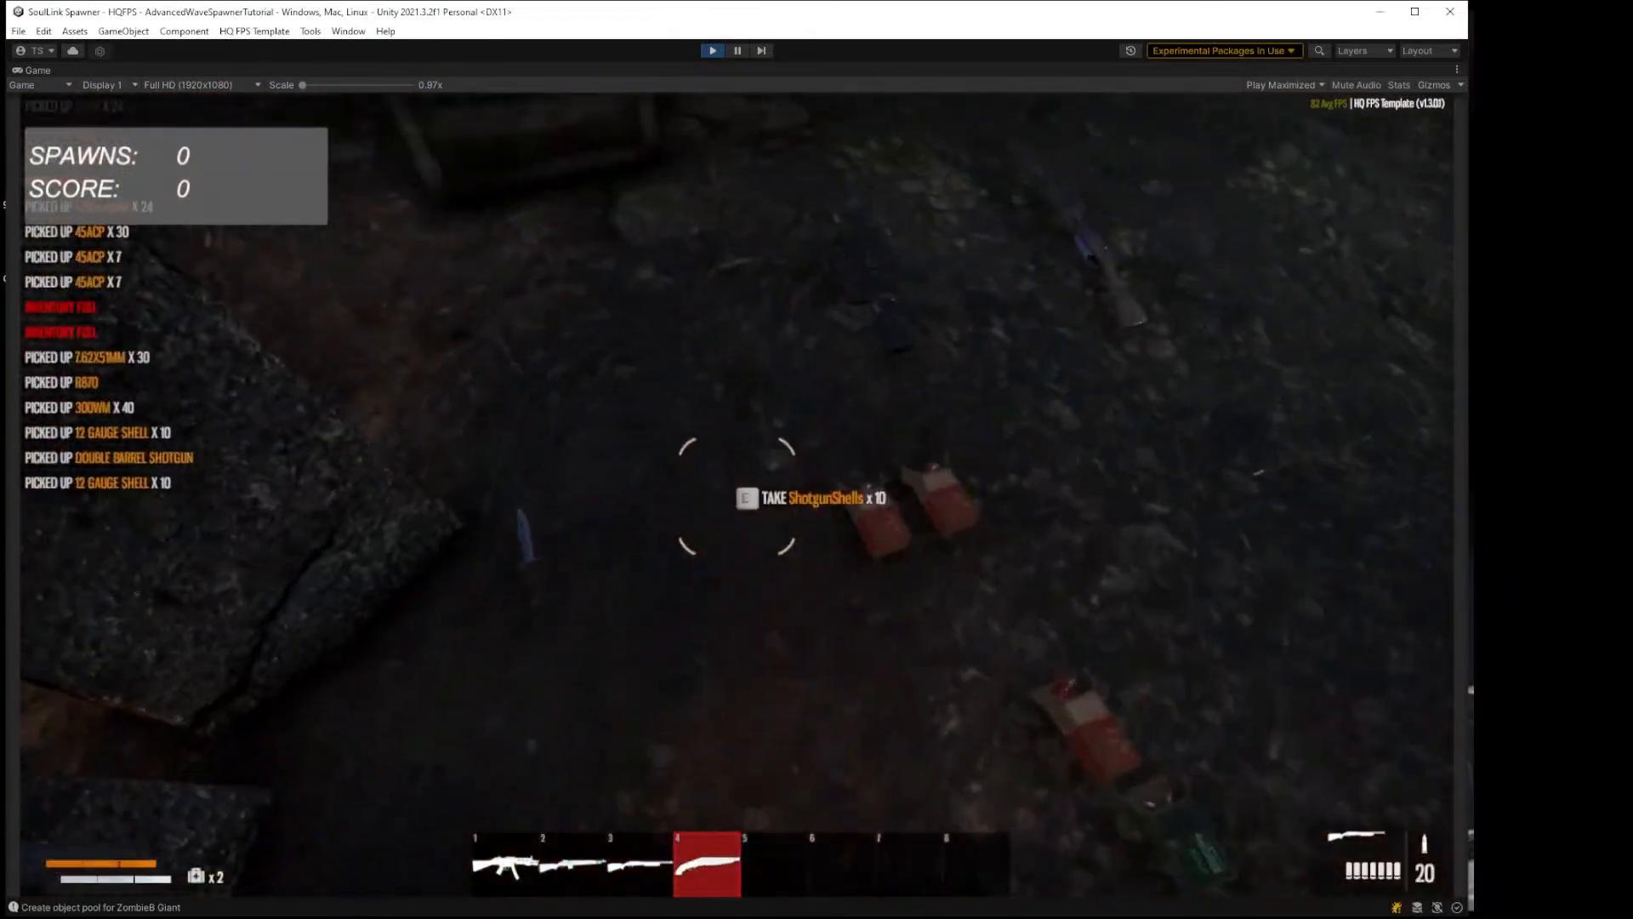
key(e)
key(e)
key(e)
key(e)
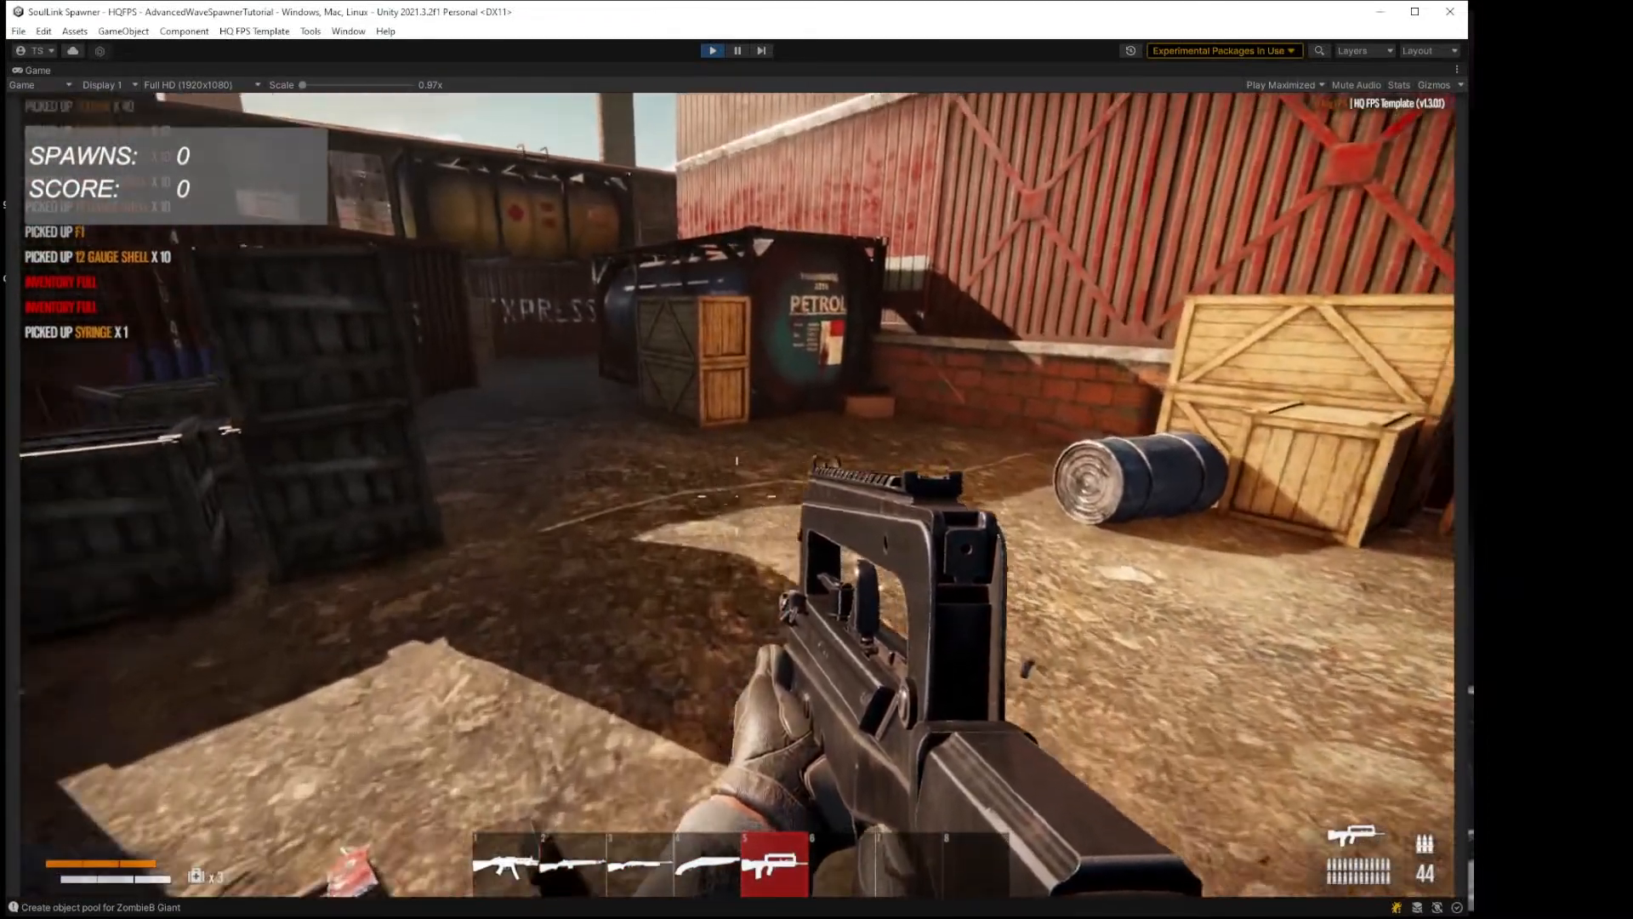
Step: Equip the rifle in slot 1 and shoot the spawned zombies among the containers, reloading when the magazine runs low
key(3)
key(1)
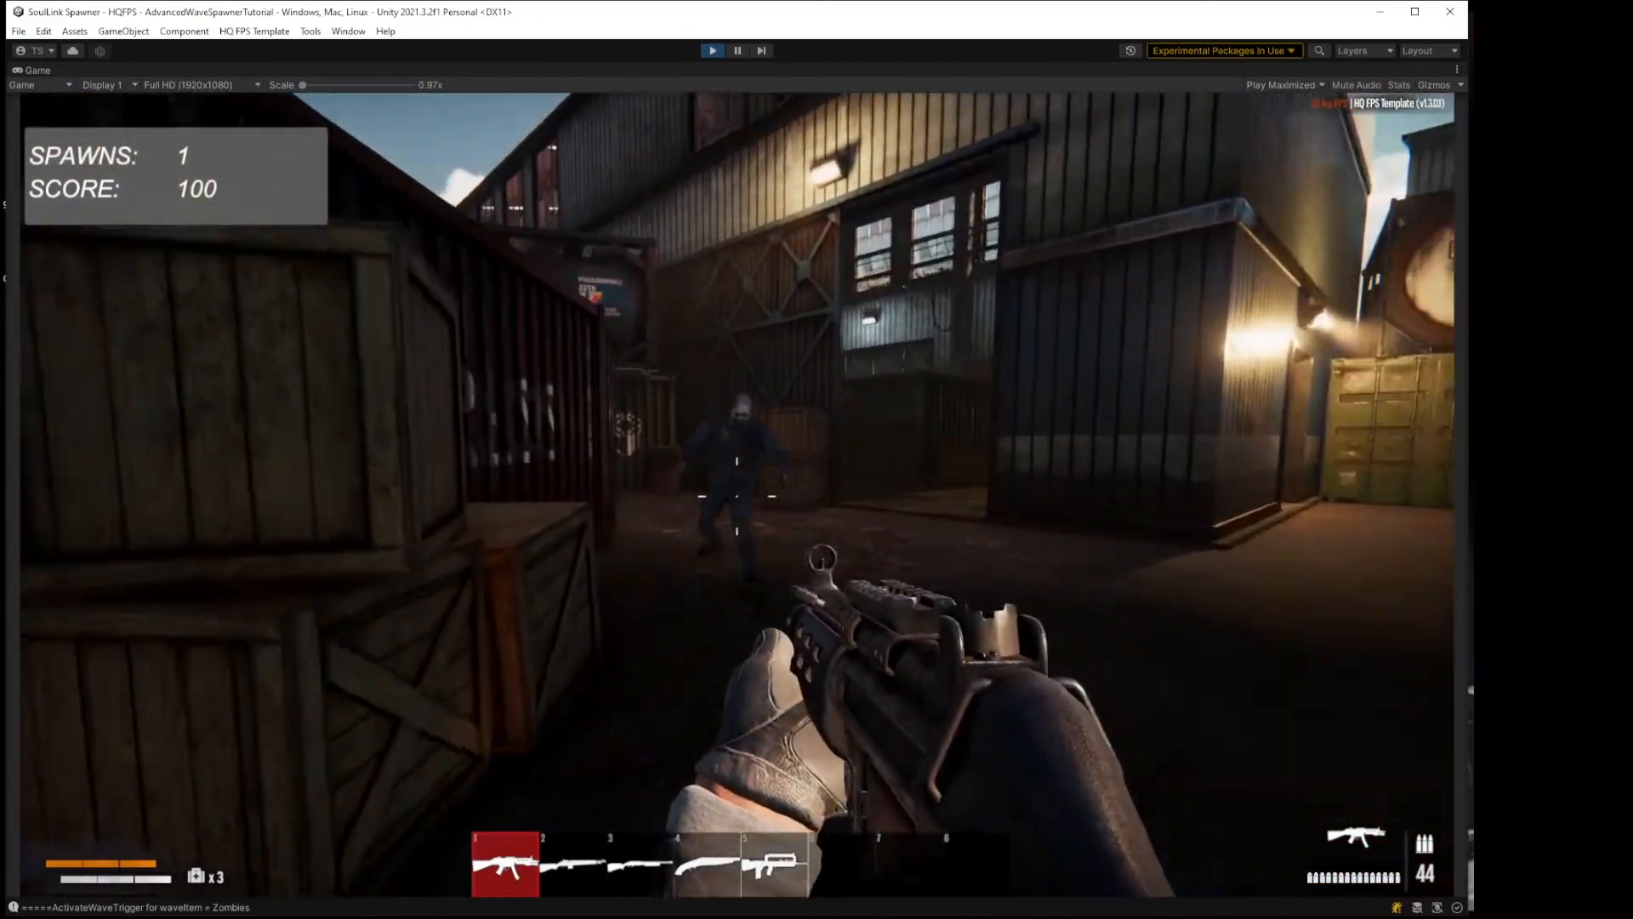
click(736, 496)
click(737, 495)
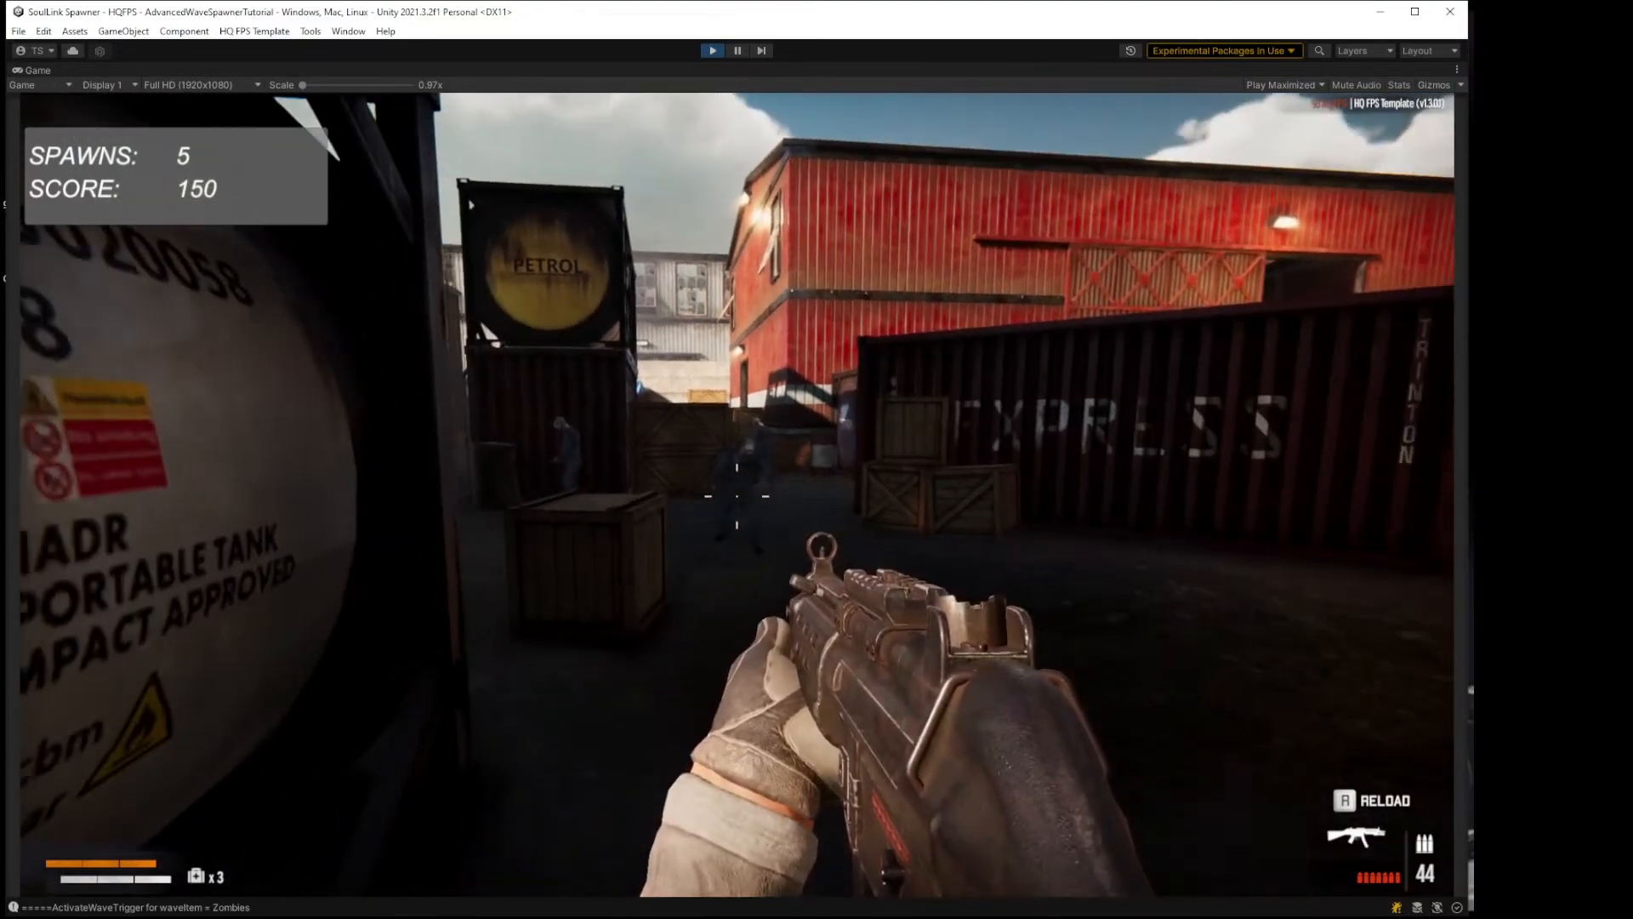
key(w)
click(737, 496)
click(737, 496)
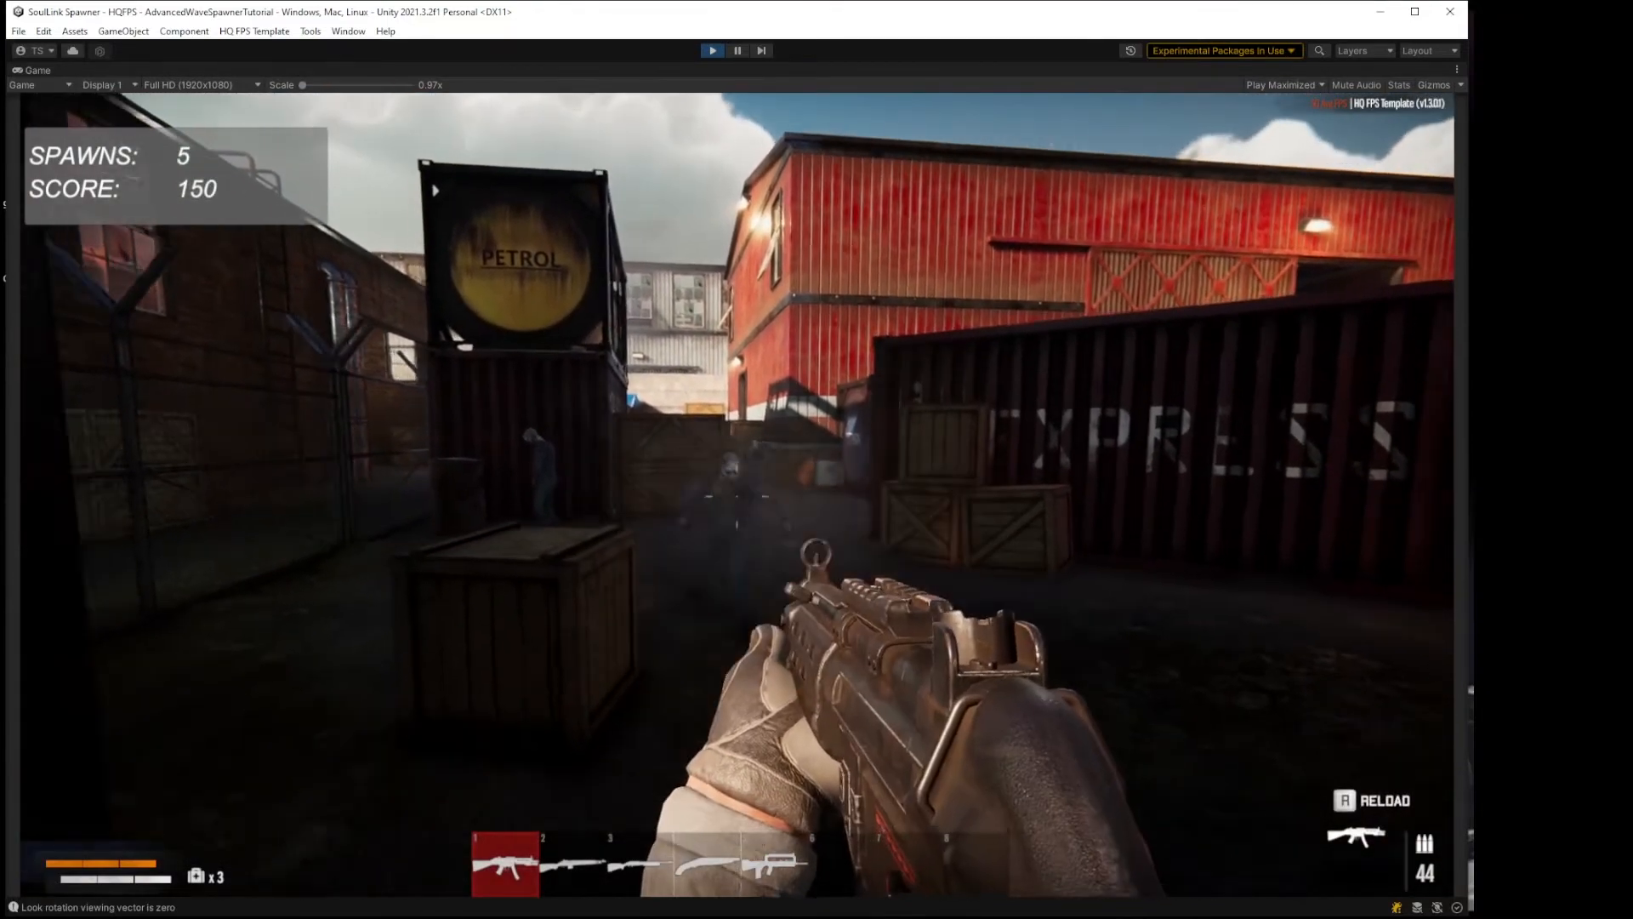
key(r)
key(s)
key(s)
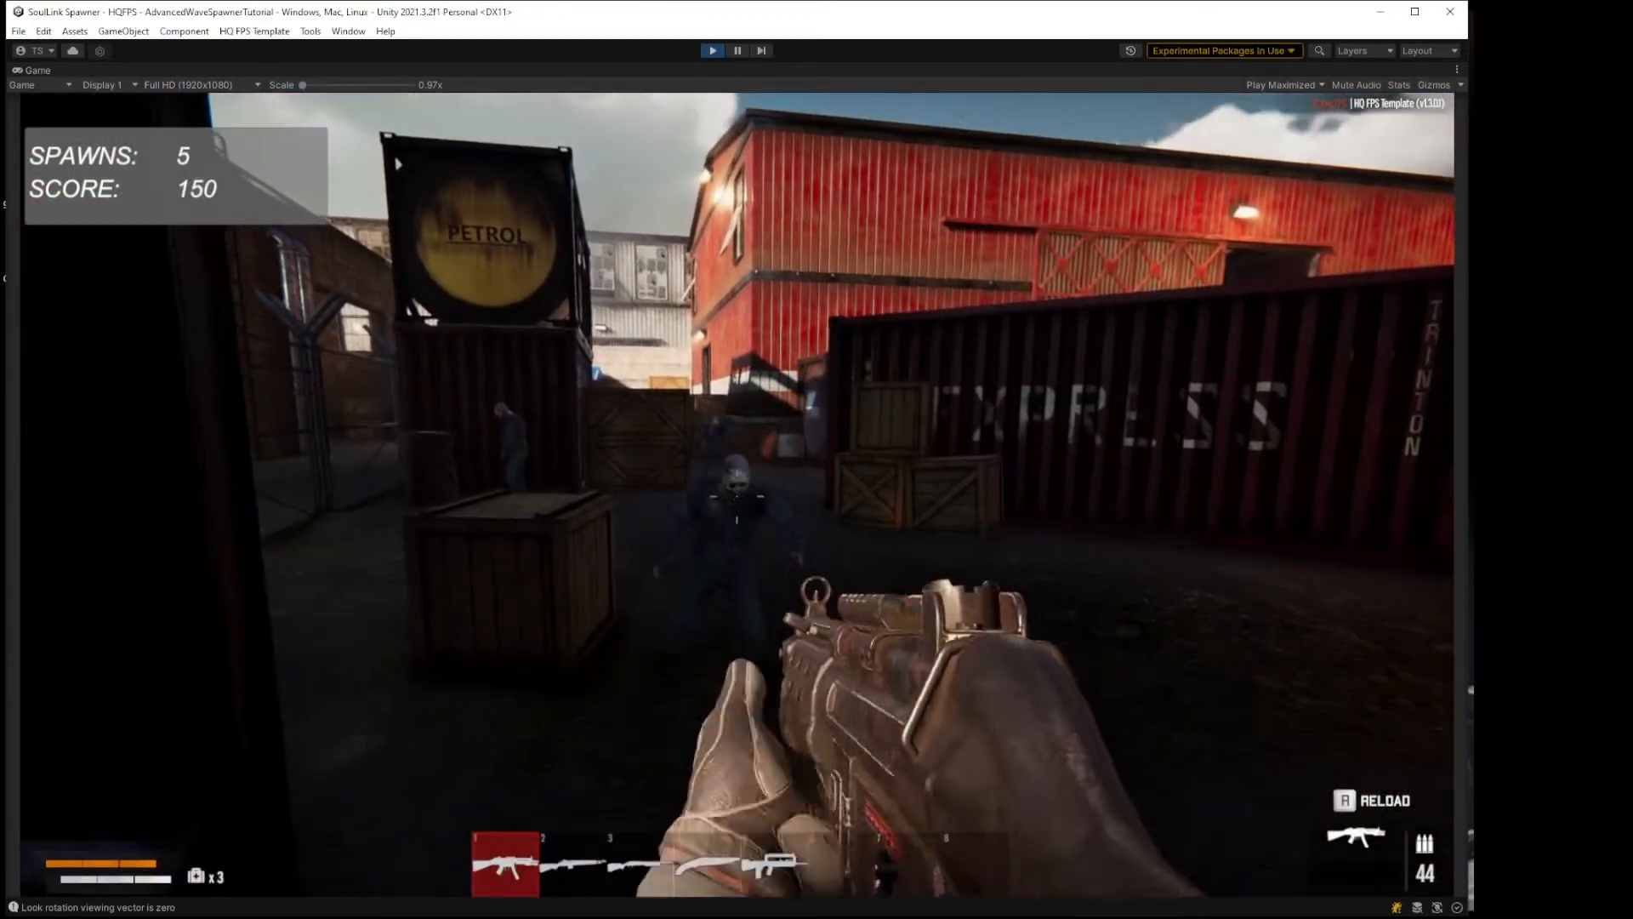
click(737, 496)
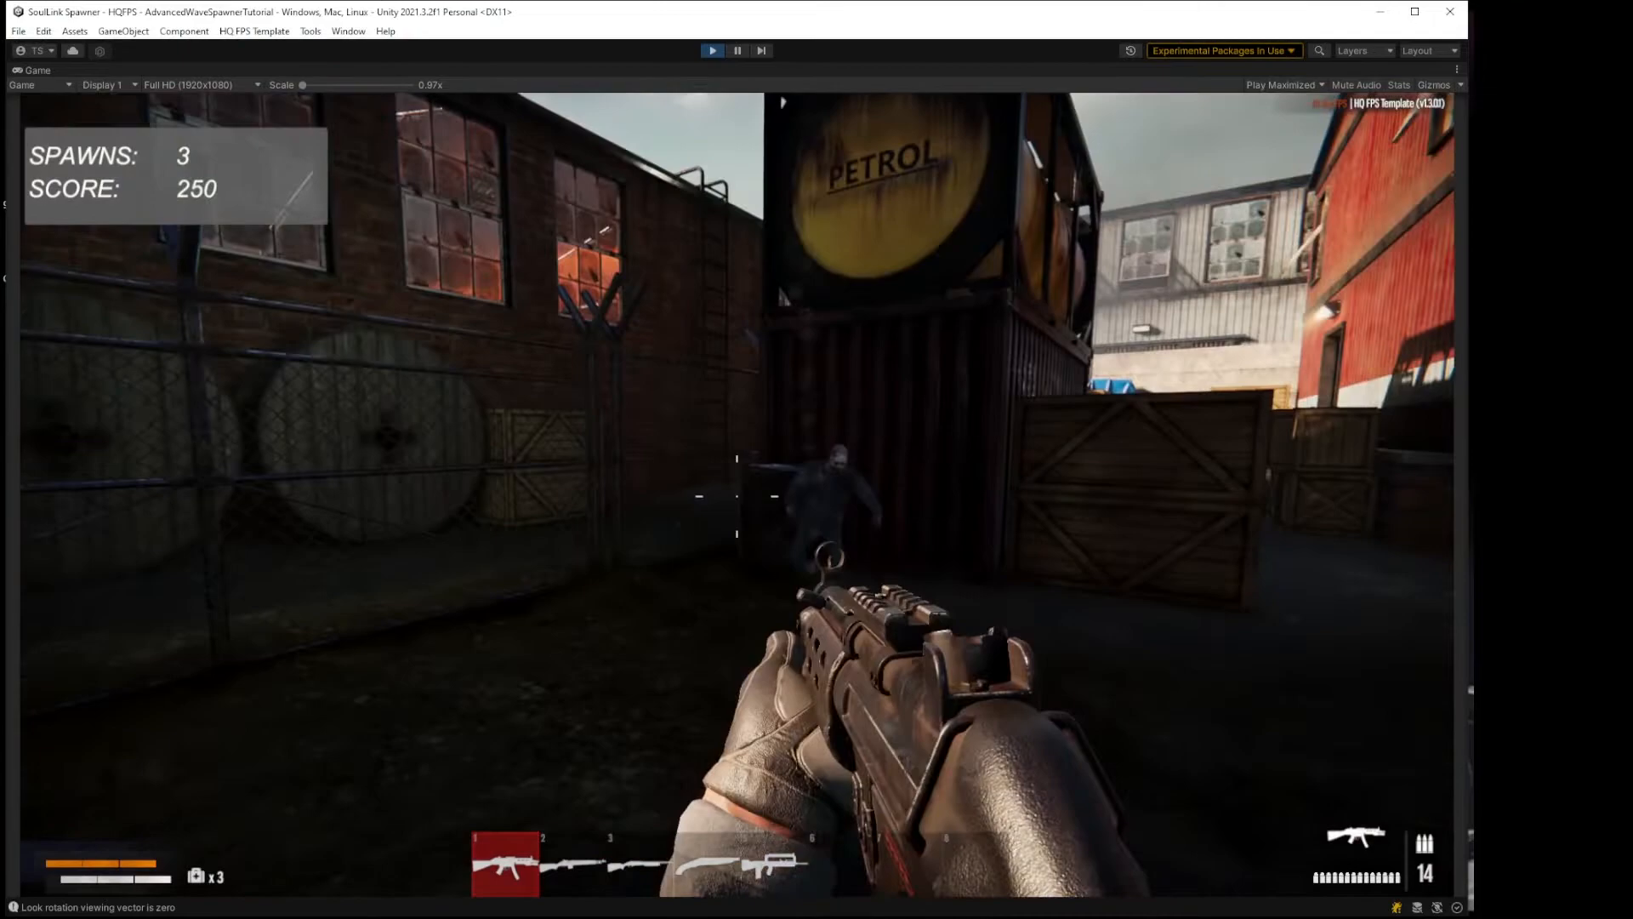
click(737, 496)
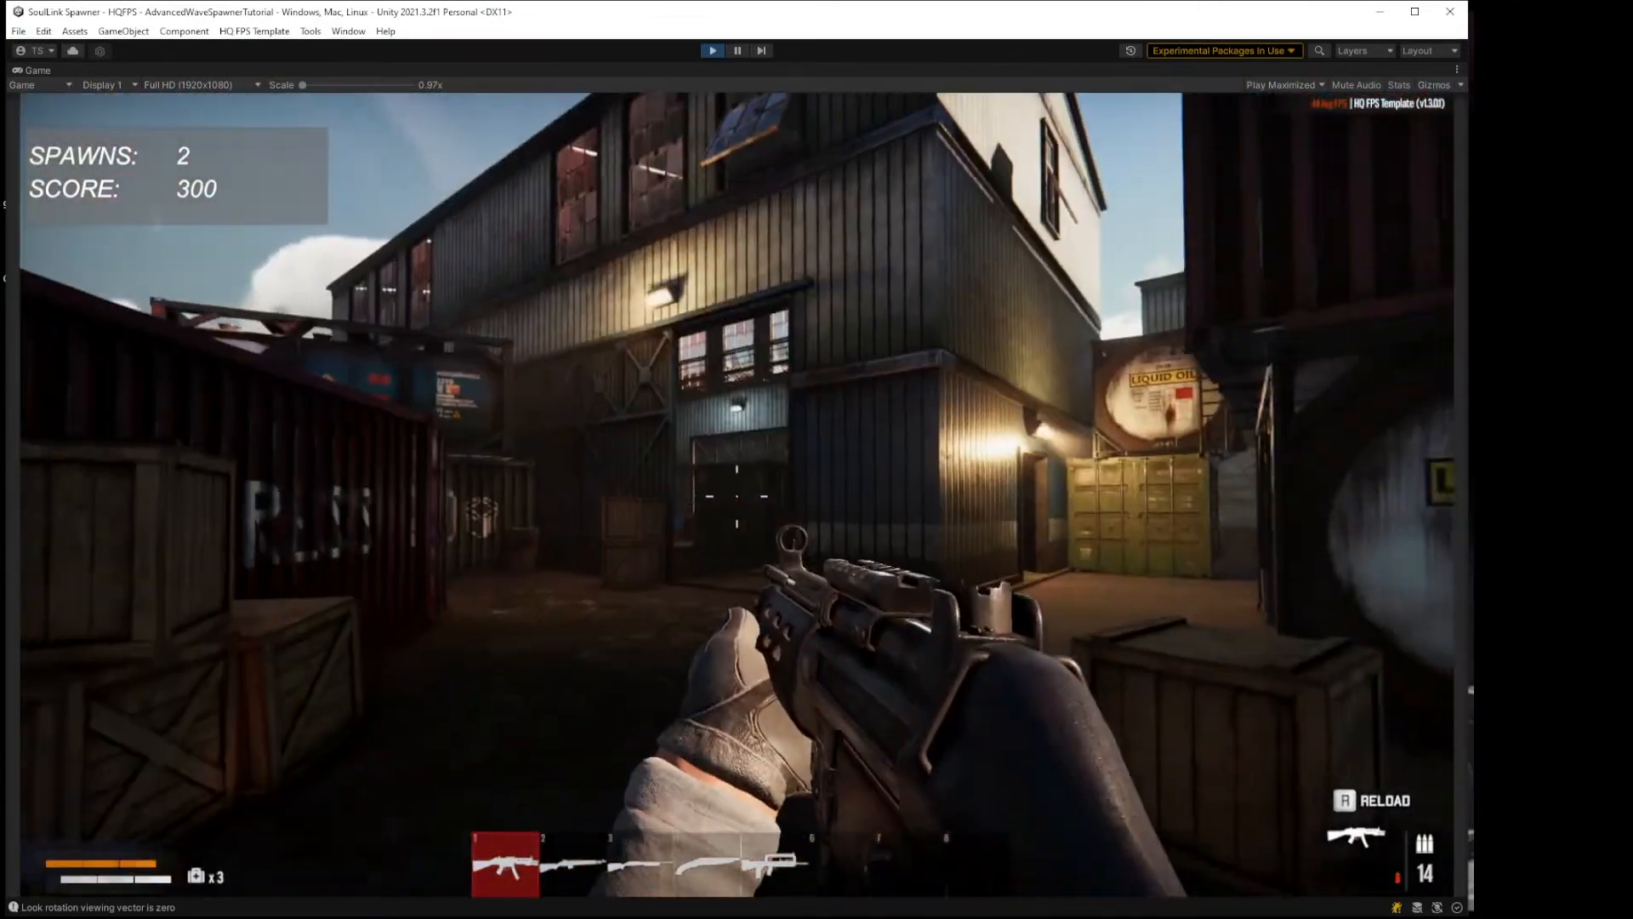
Step: Track down and shoot the remaining regular zombies near the red warehouse to complete the Zombies wave item
key(shift+w)
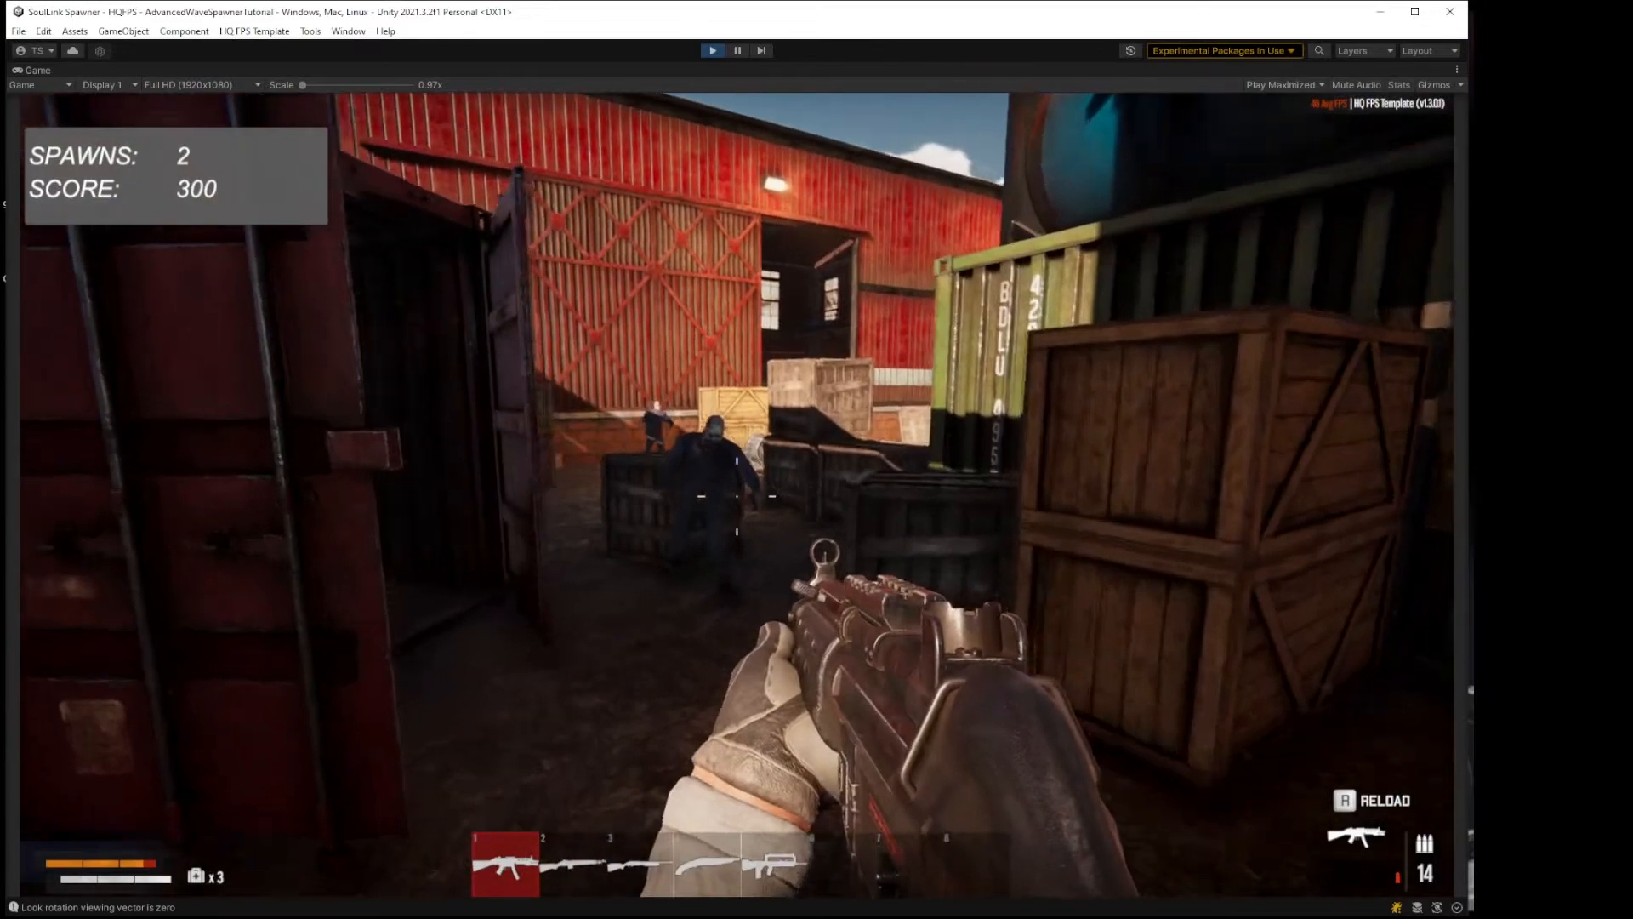
key(w)
click(736, 496)
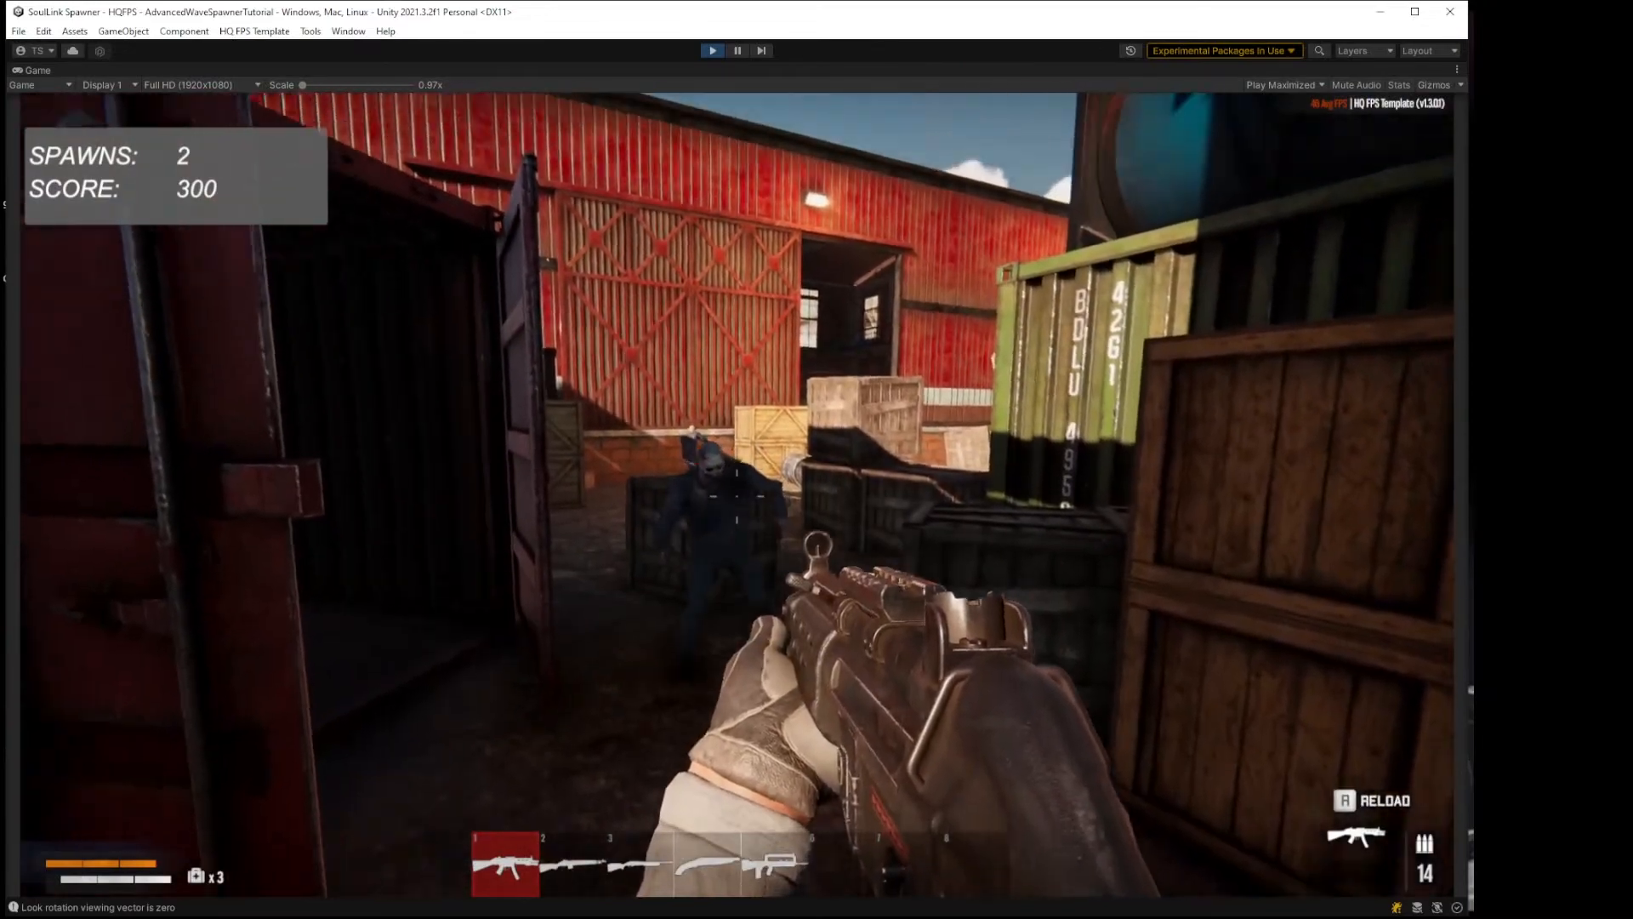
key(r)
key(s)
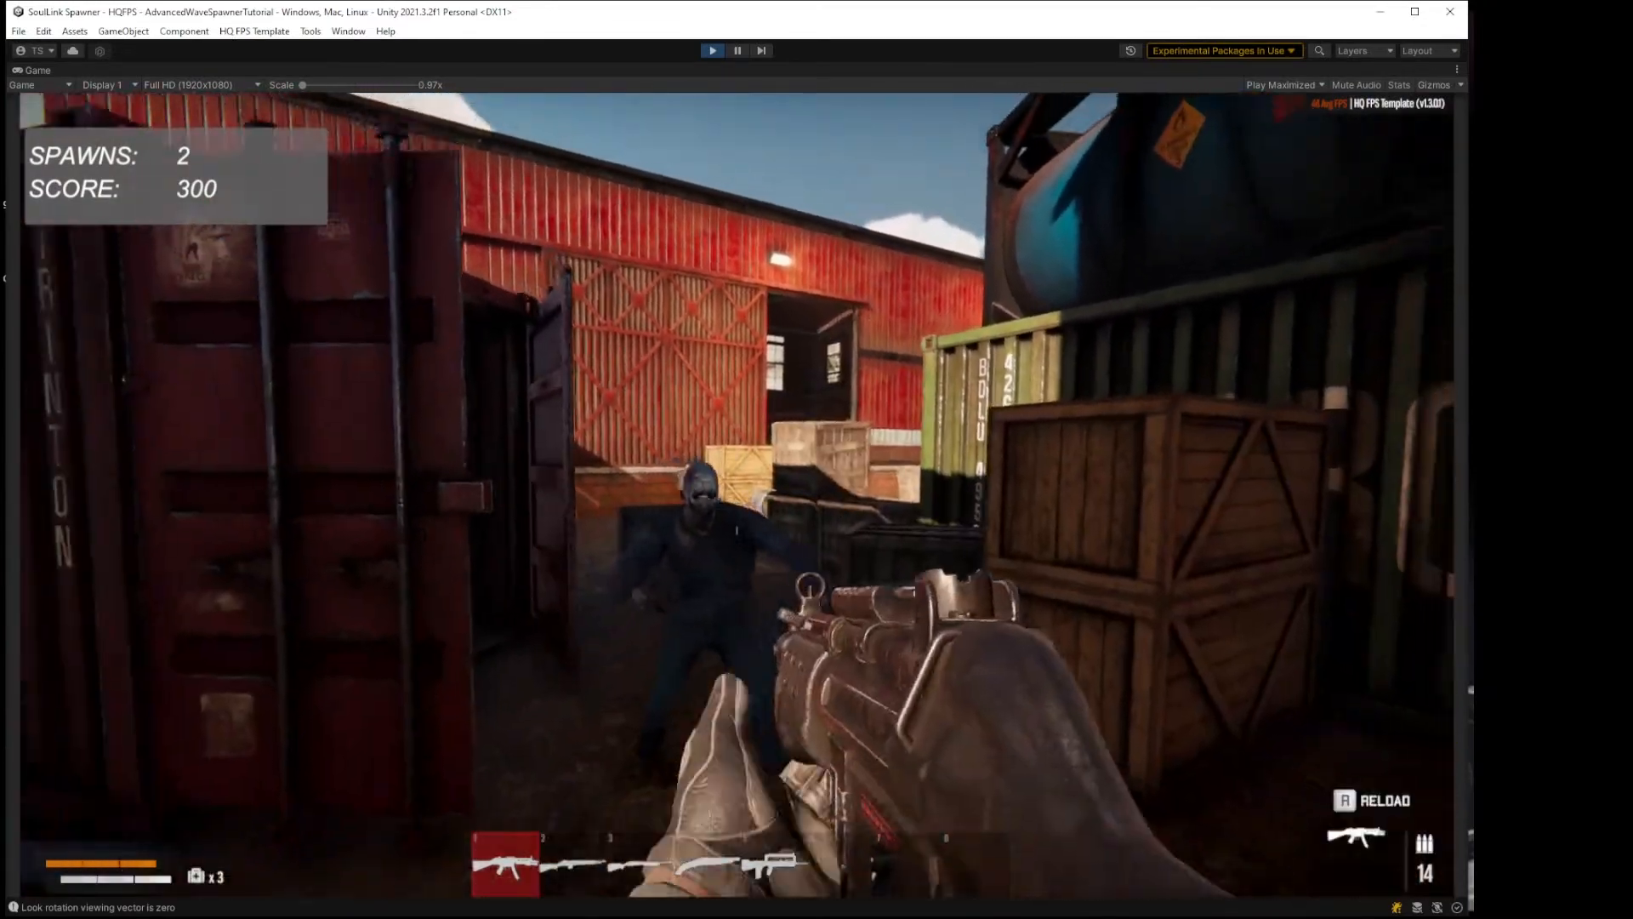
click(737, 496)
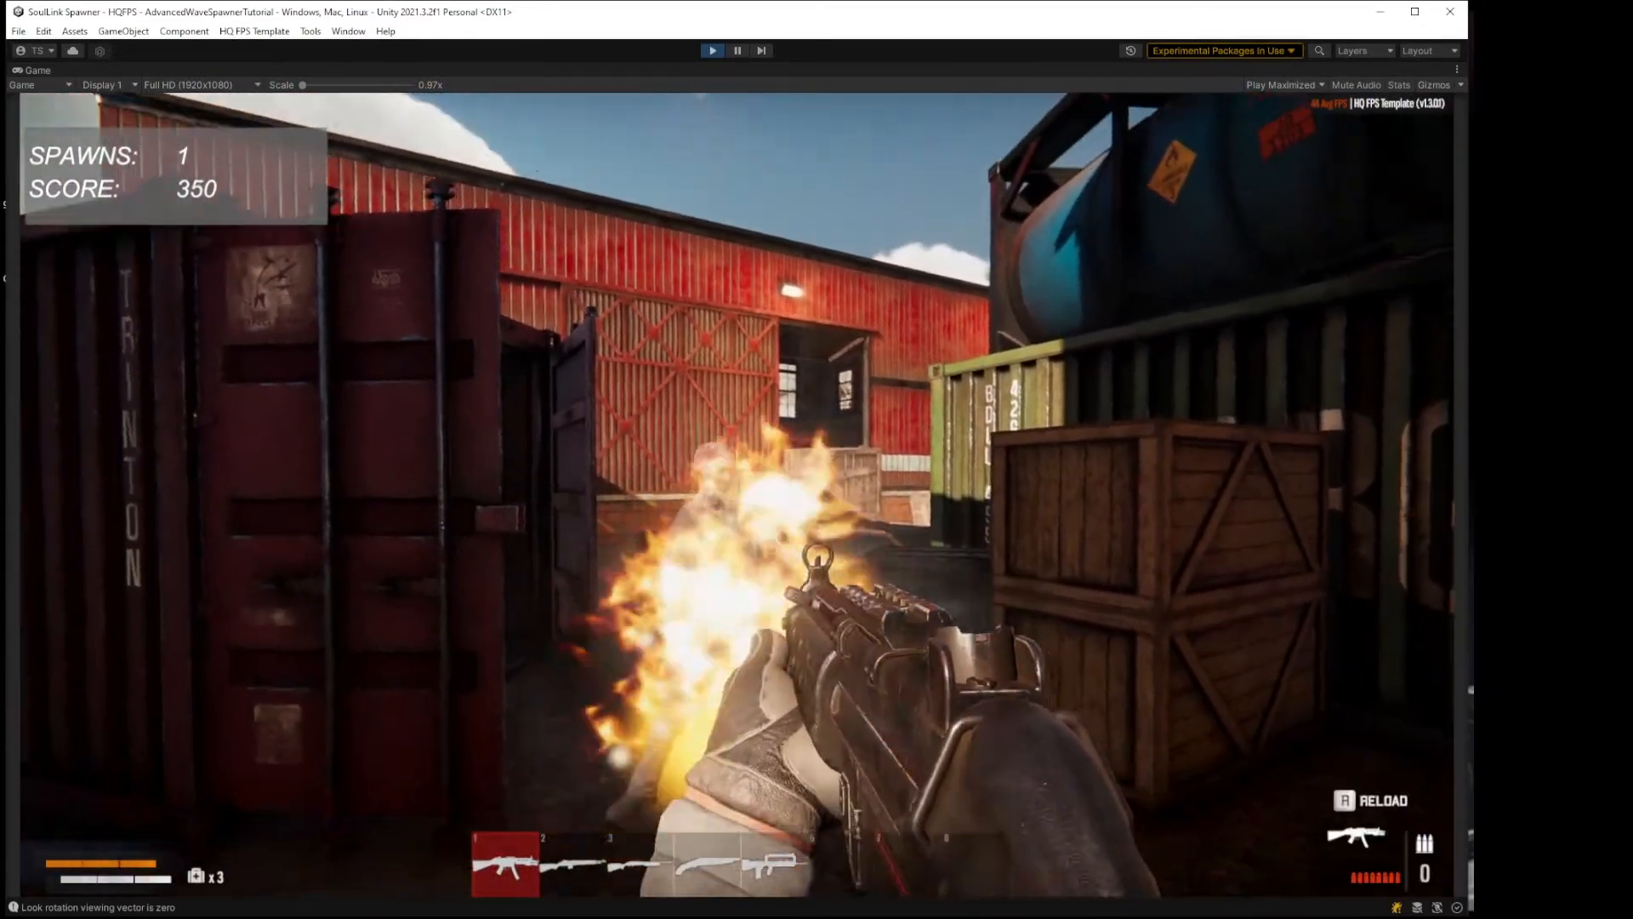
key(w)
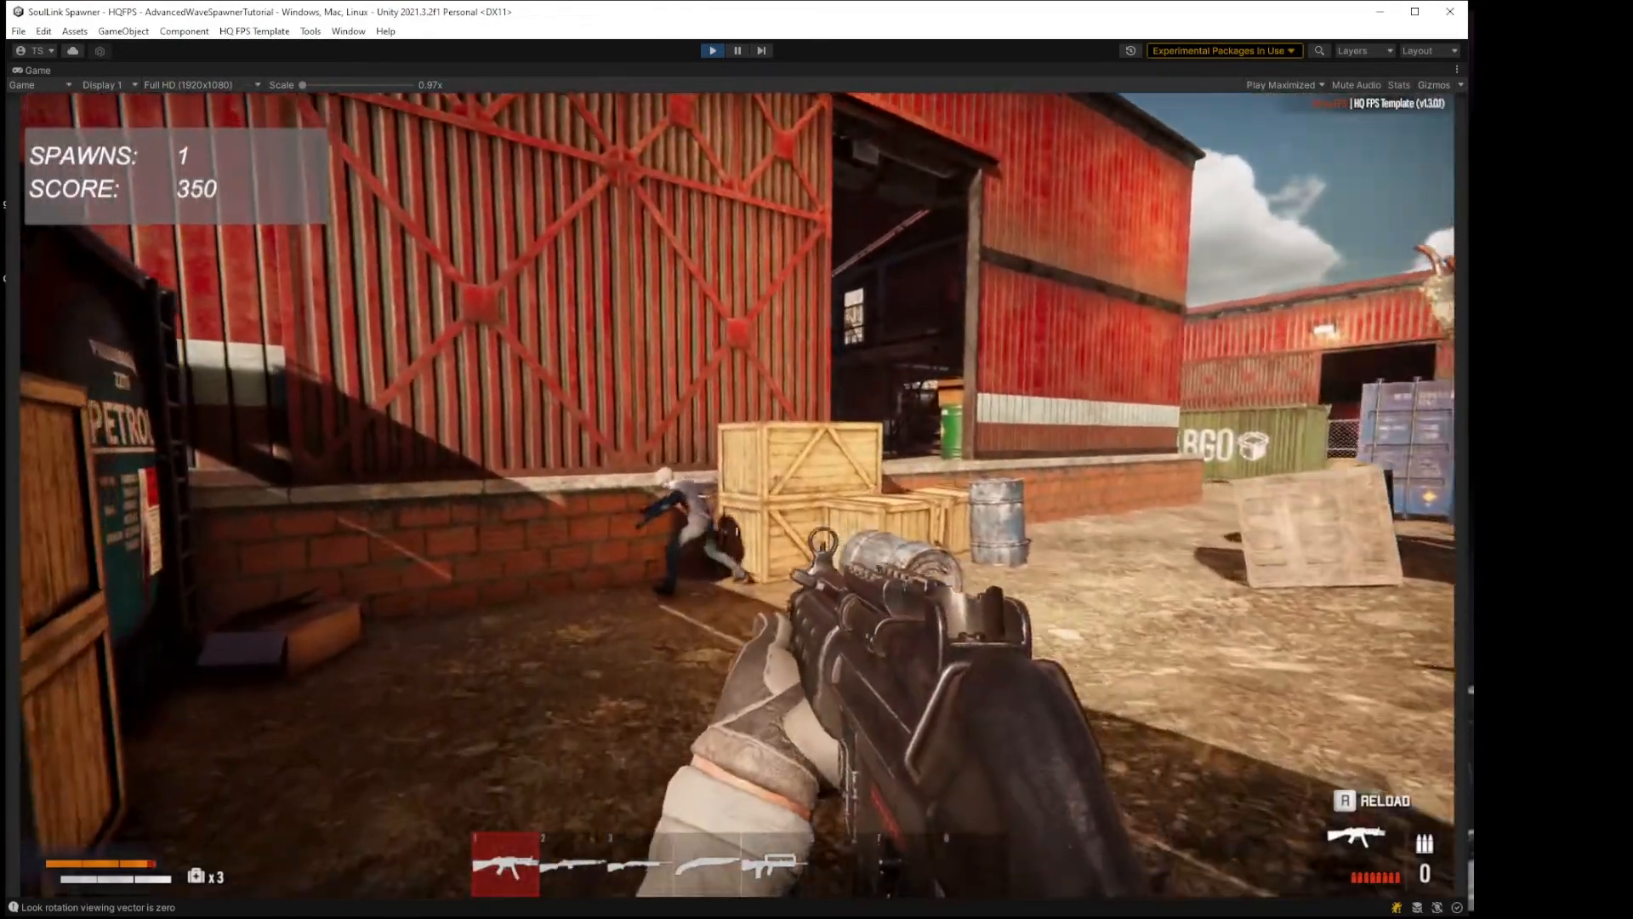
click(736, 496)
key(w)
click(737, 496)
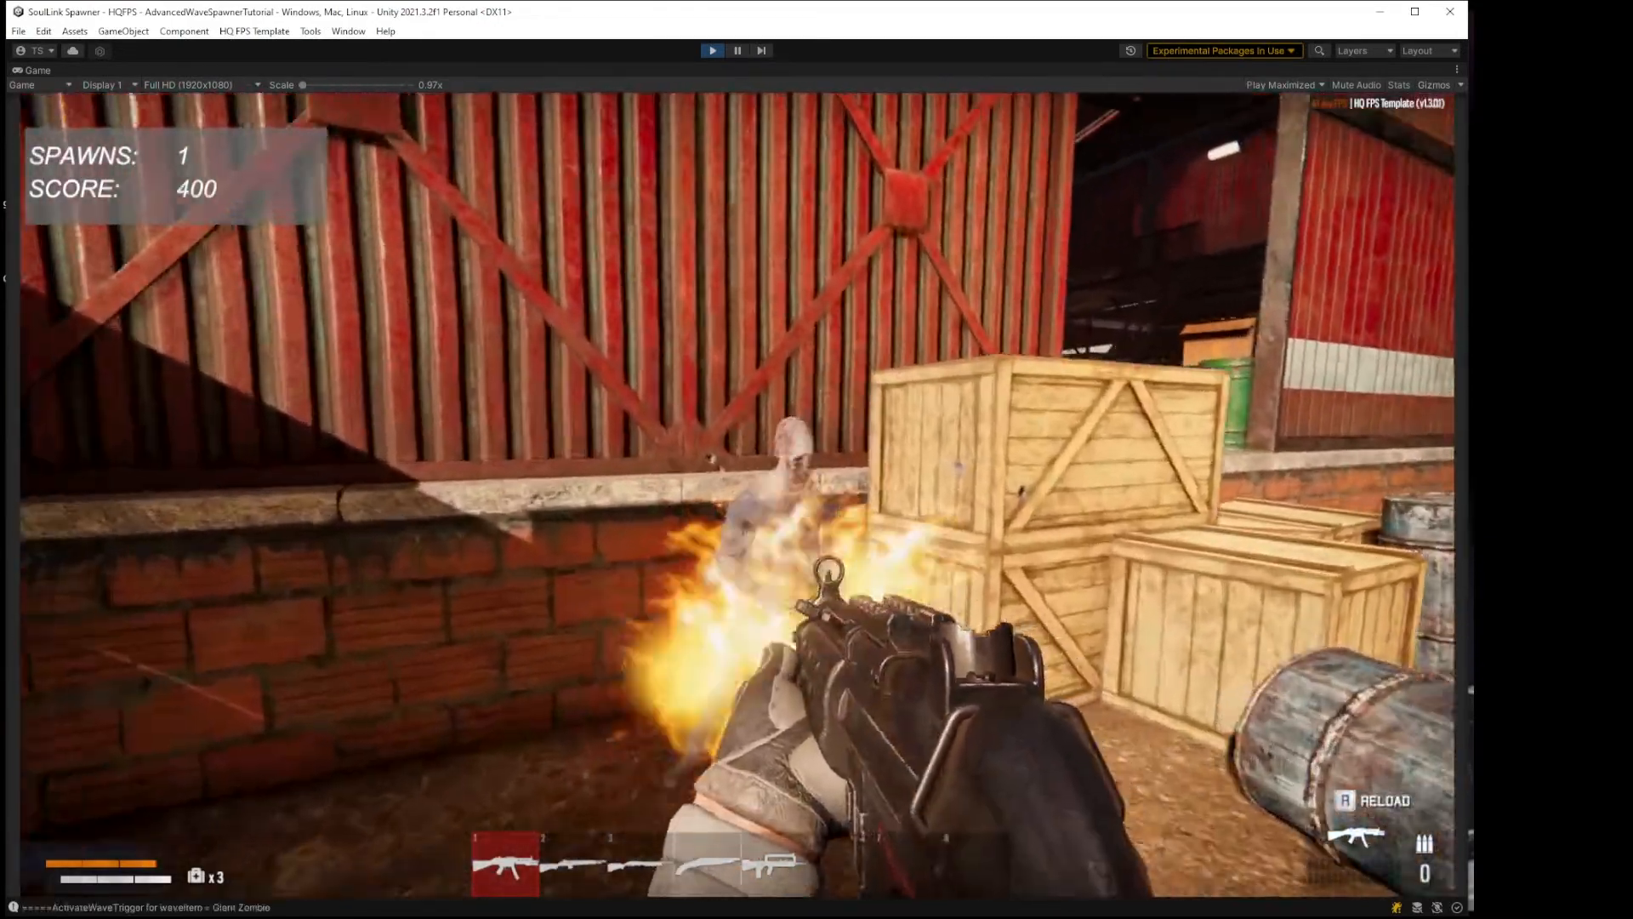
Step: Back away from the Giant Zombie, kill it with the double-barrel shotgun, and end the playtest
key(w)
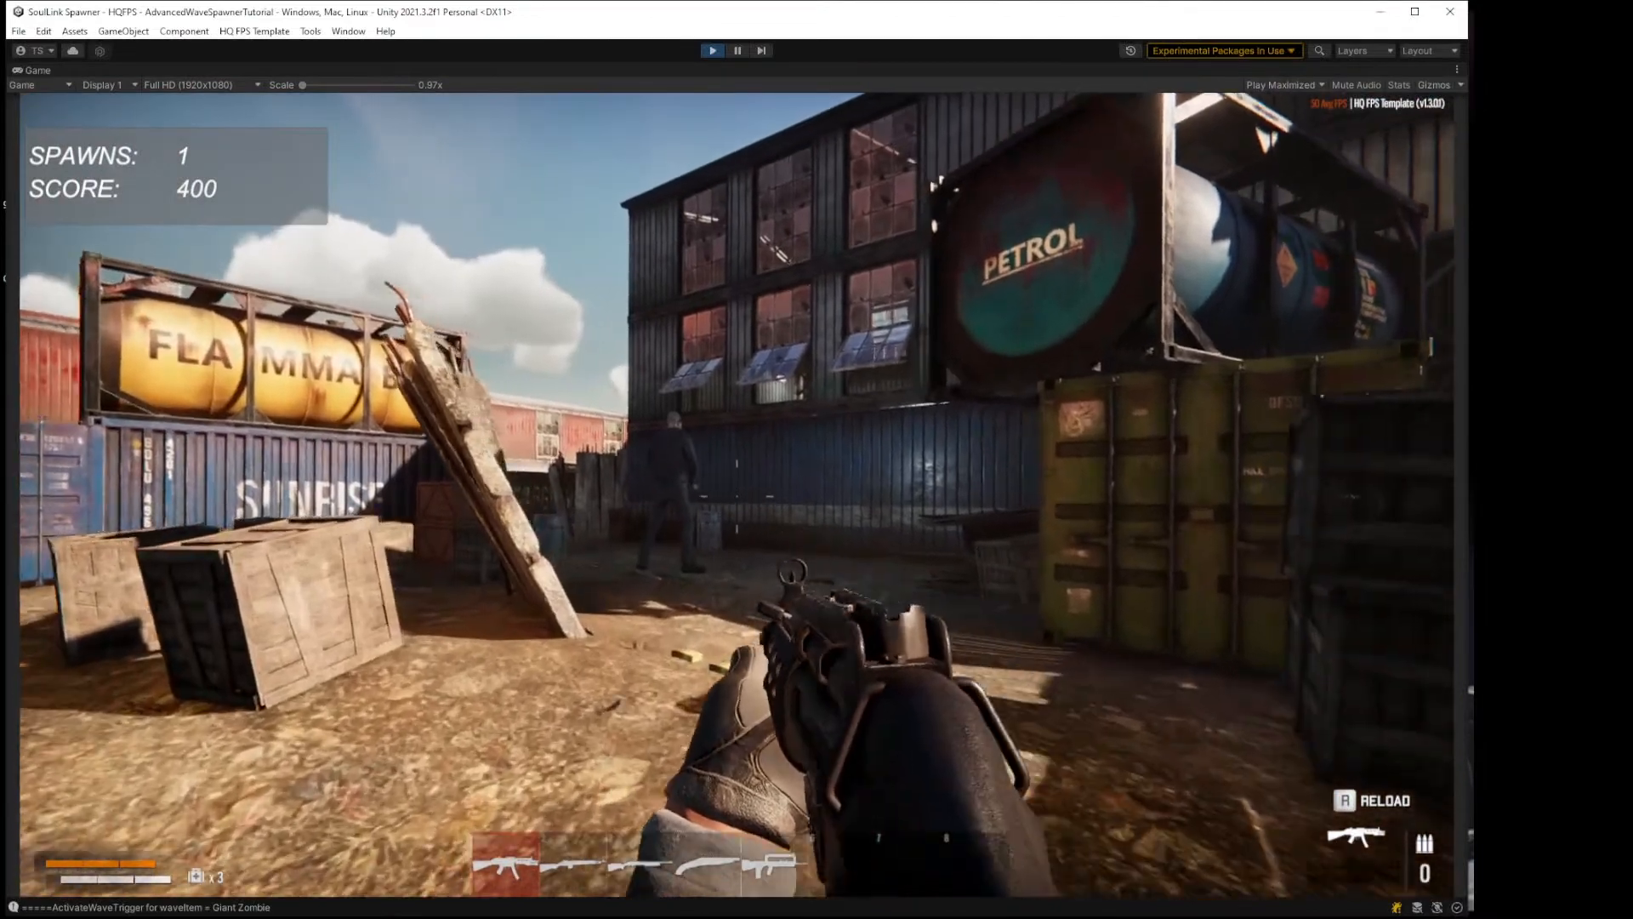
key(s)
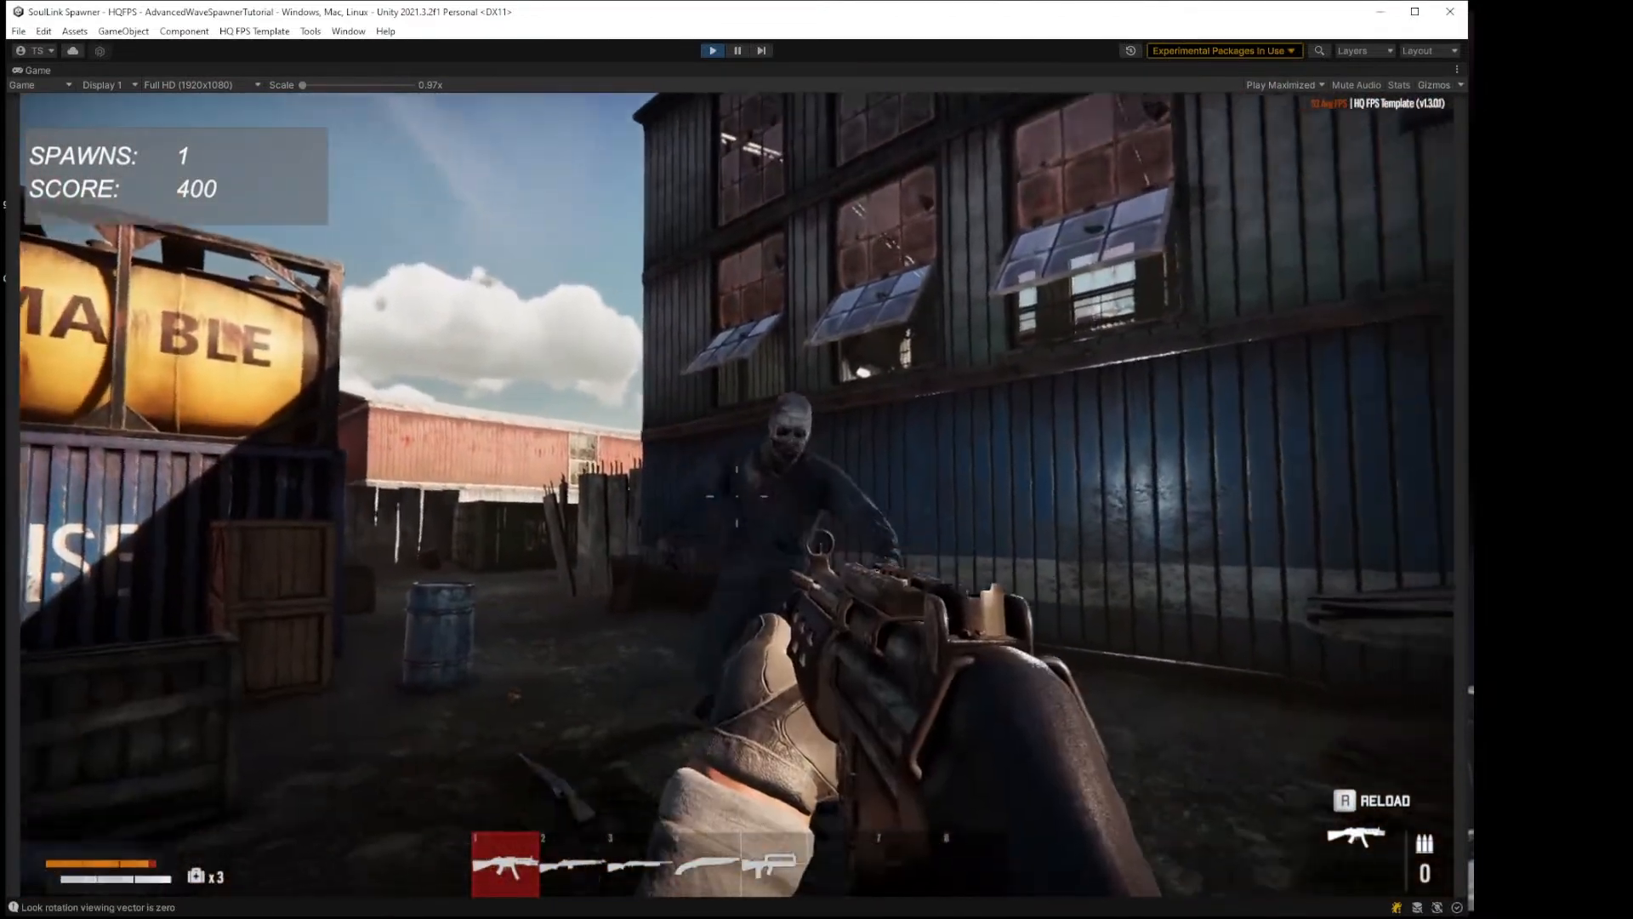
key(s)
scroll(736, 496, up, 1)
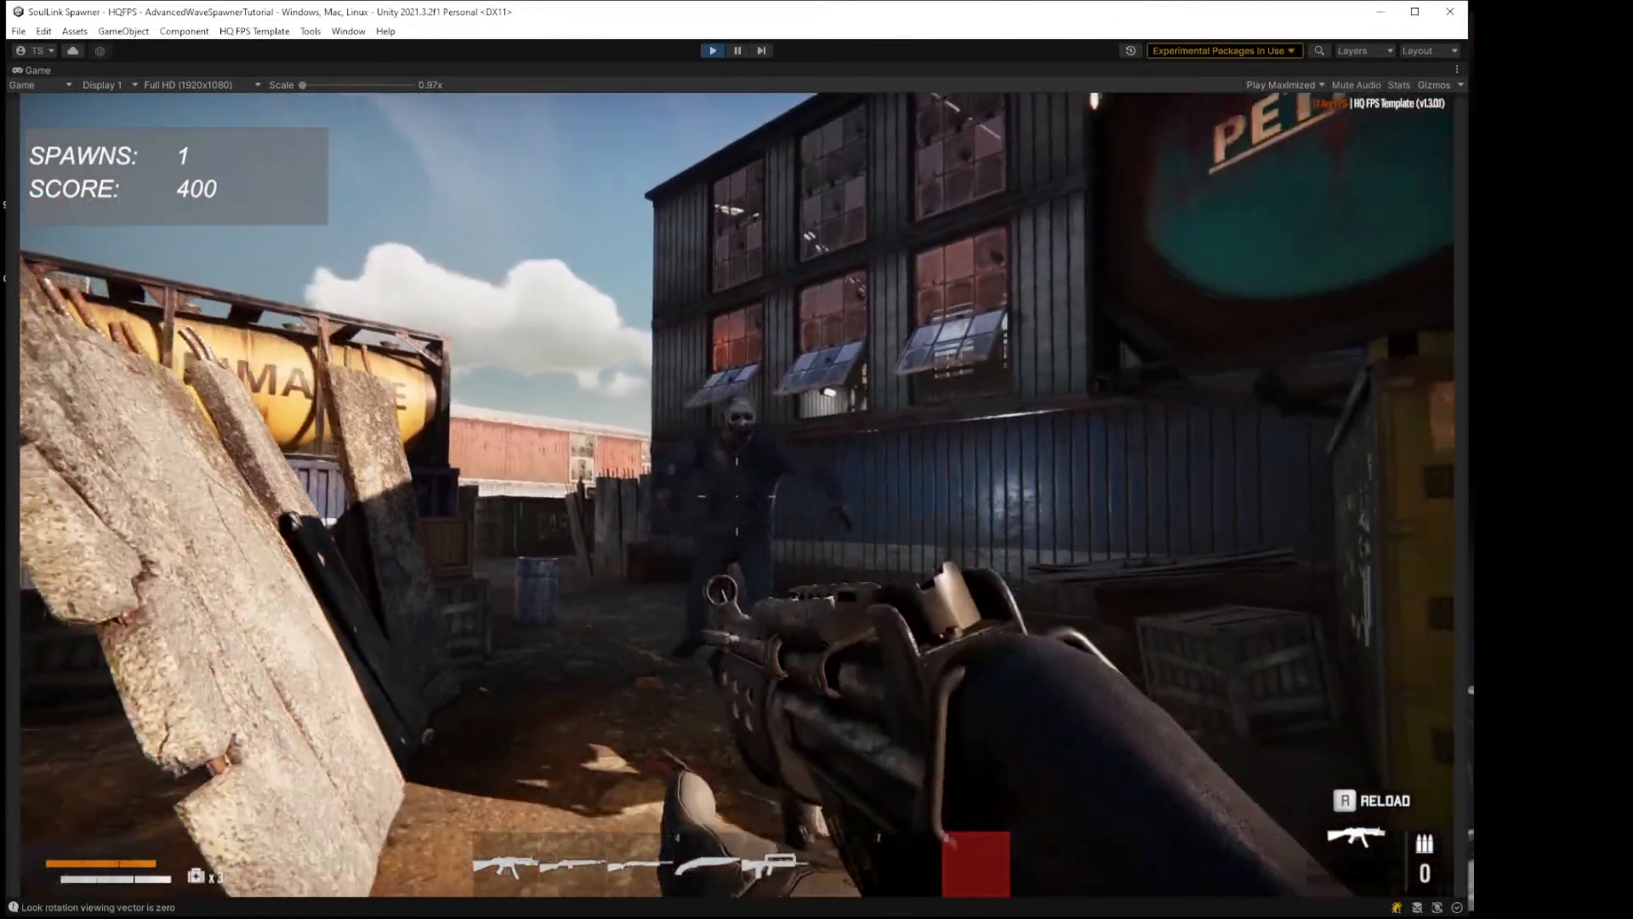
scroll(737, 496, down, 2)
key(s)
scroll(737, 496, down, 2)
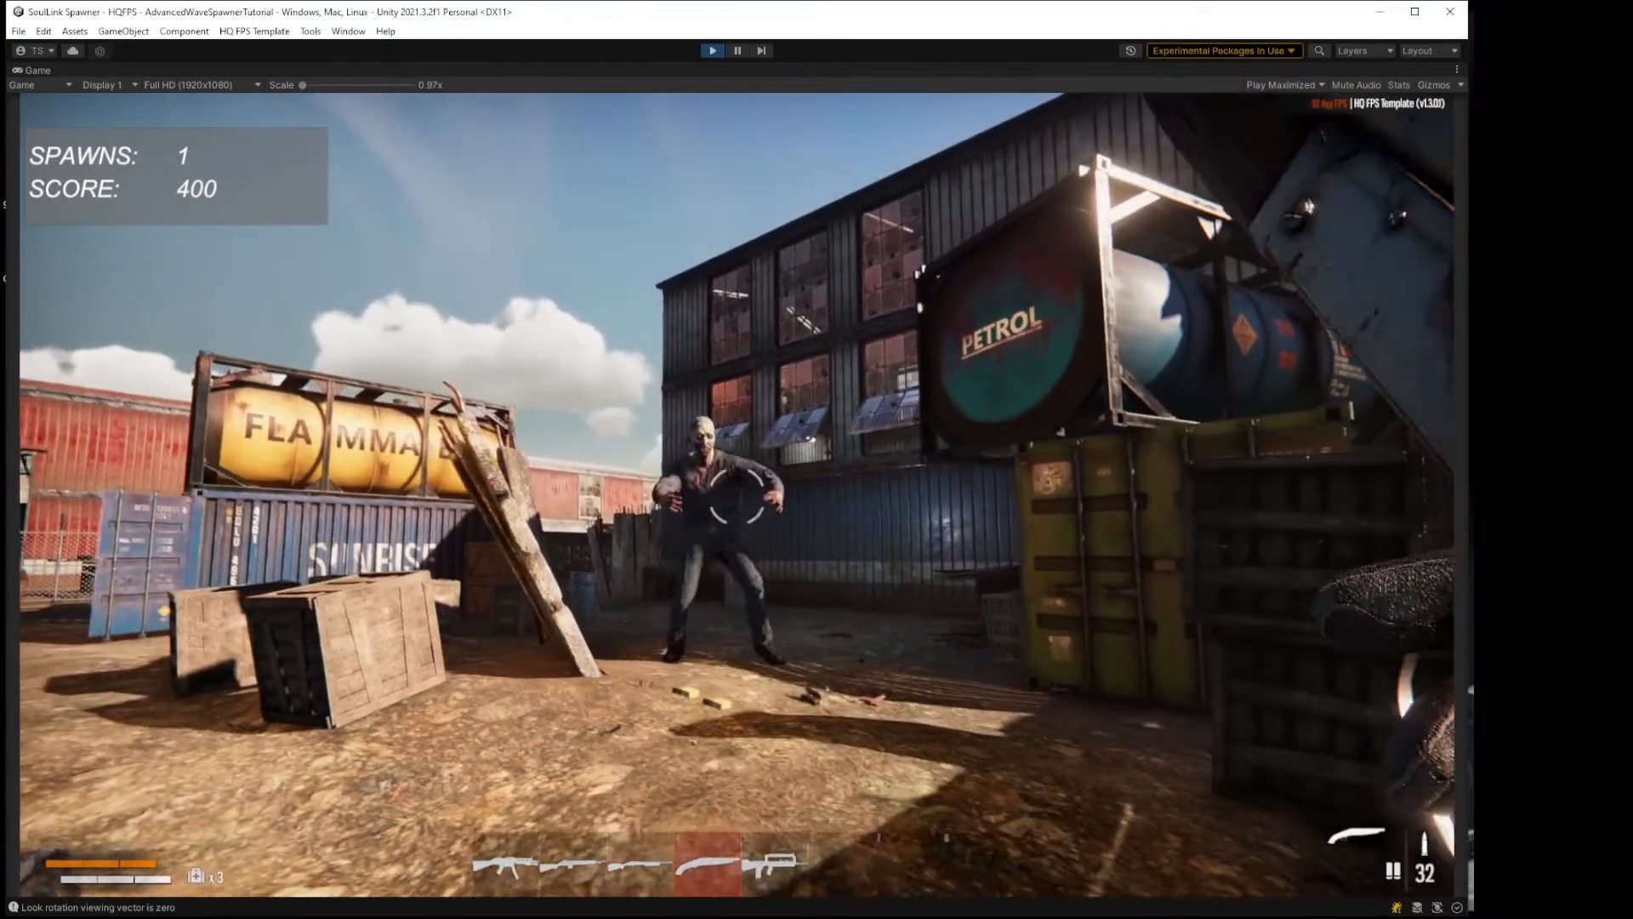
key(s)
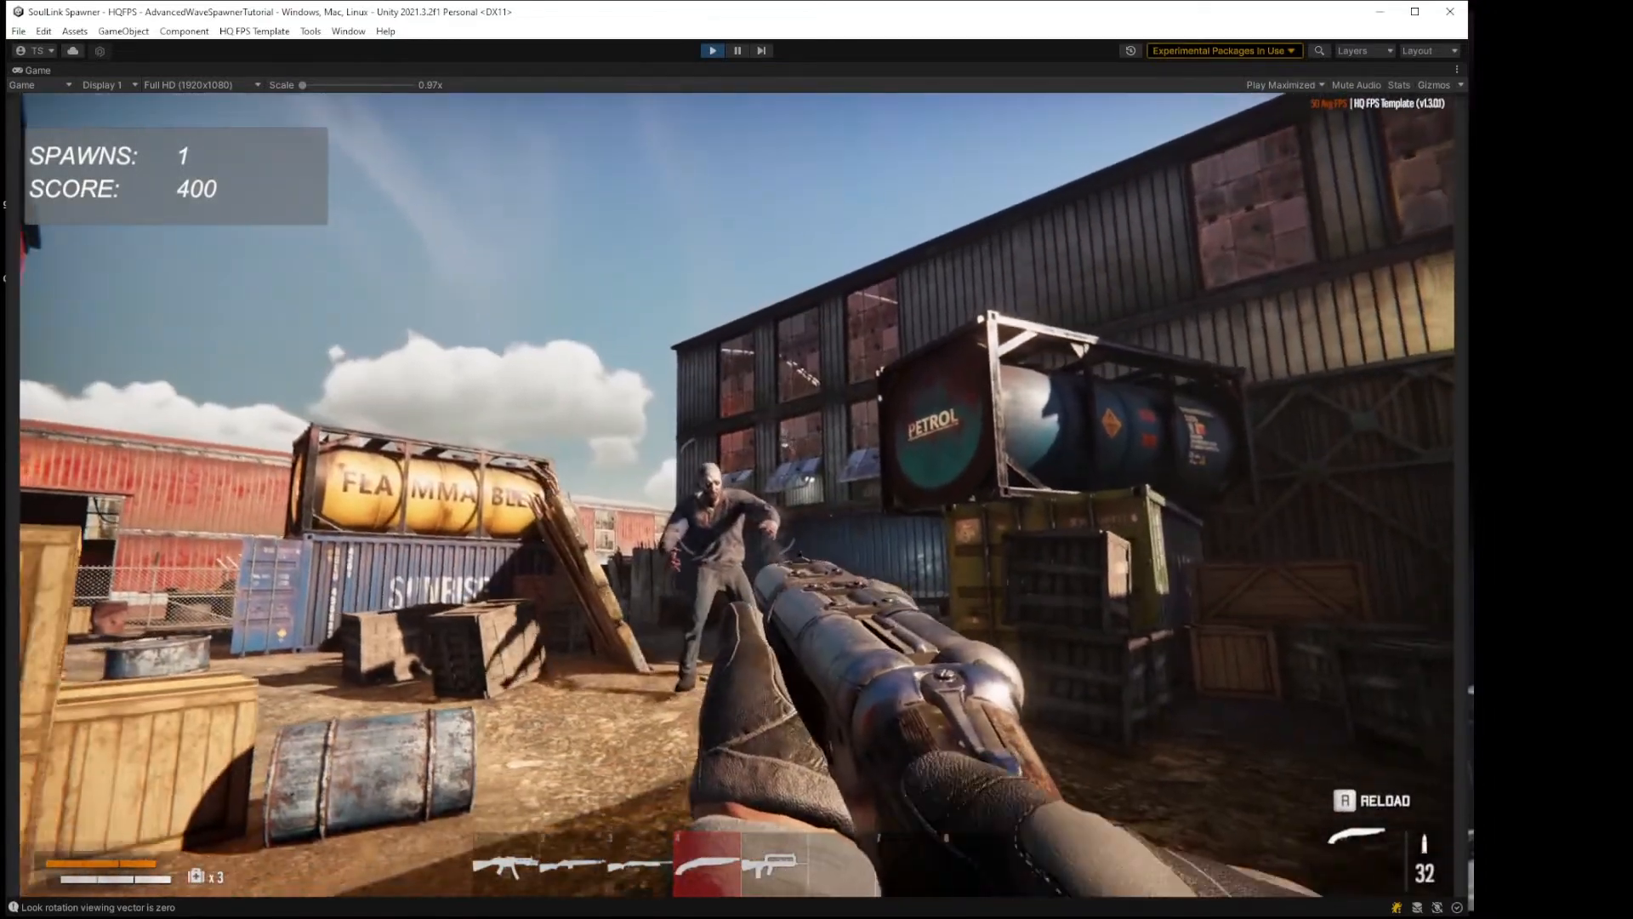
key(r)
key(s)
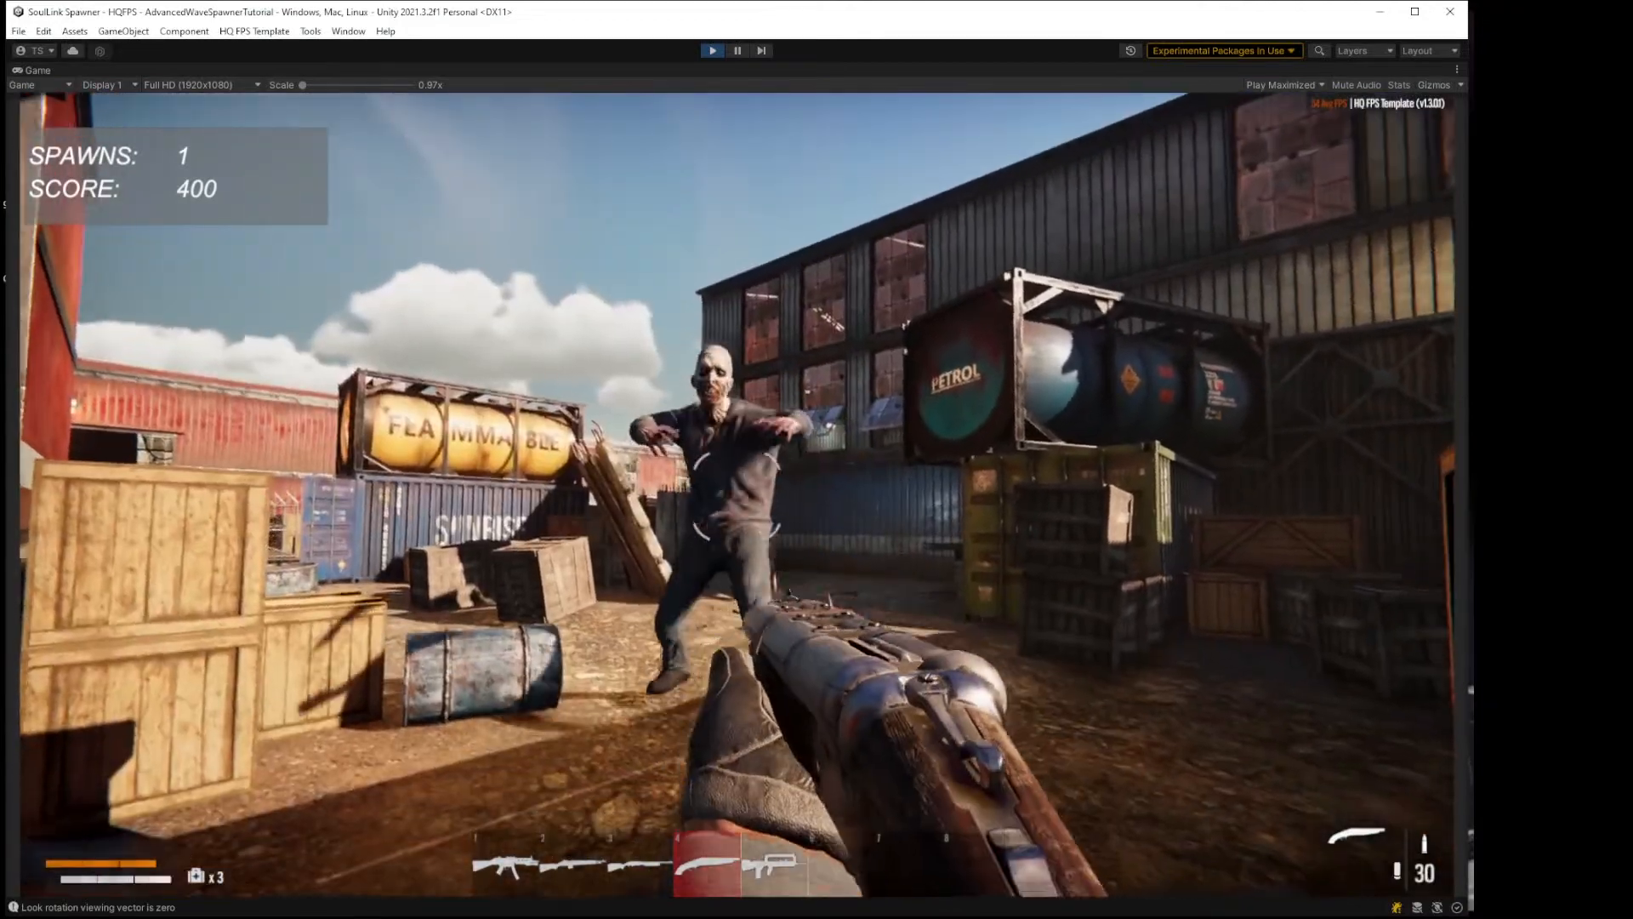
key(s)
click(737, 496)
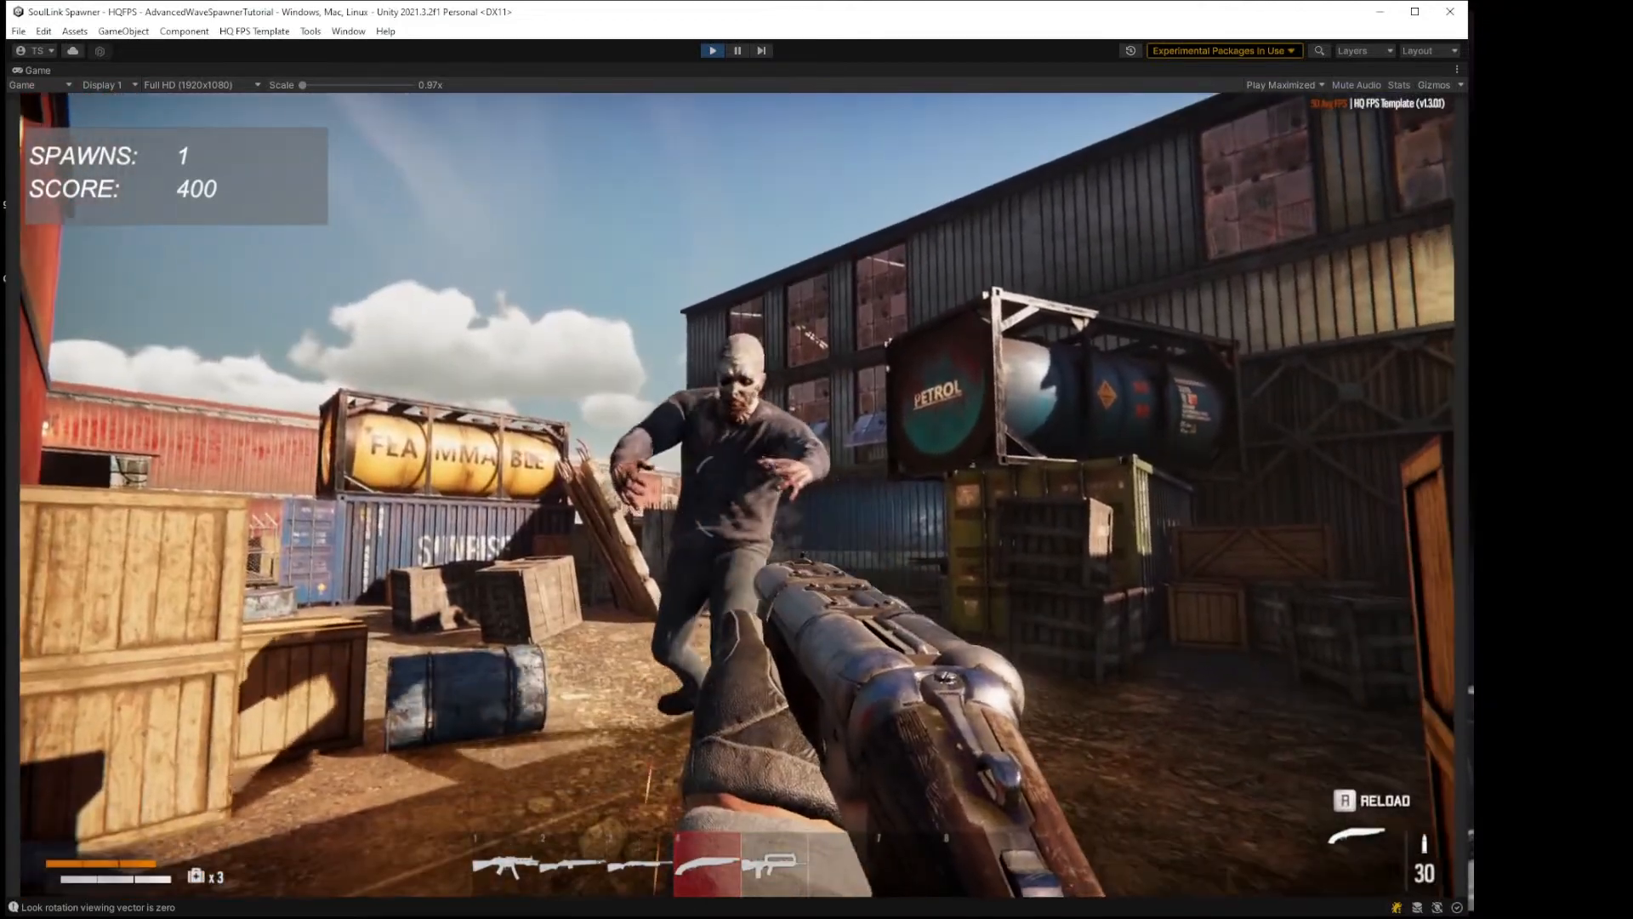
key(r)
key(w)
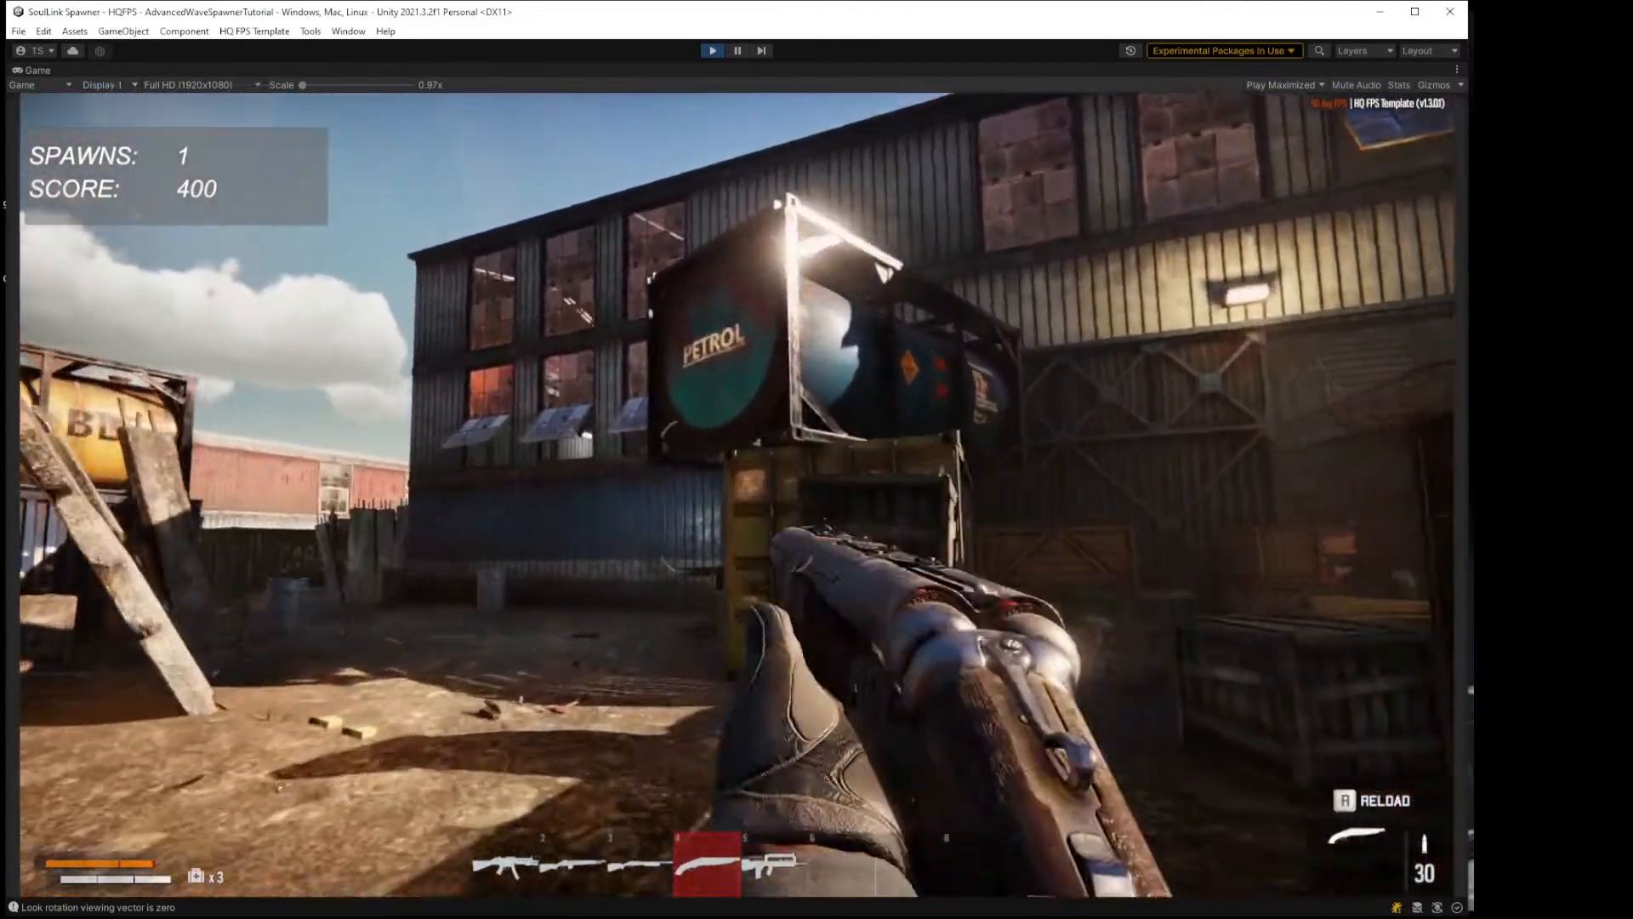
key(s)
key(s)
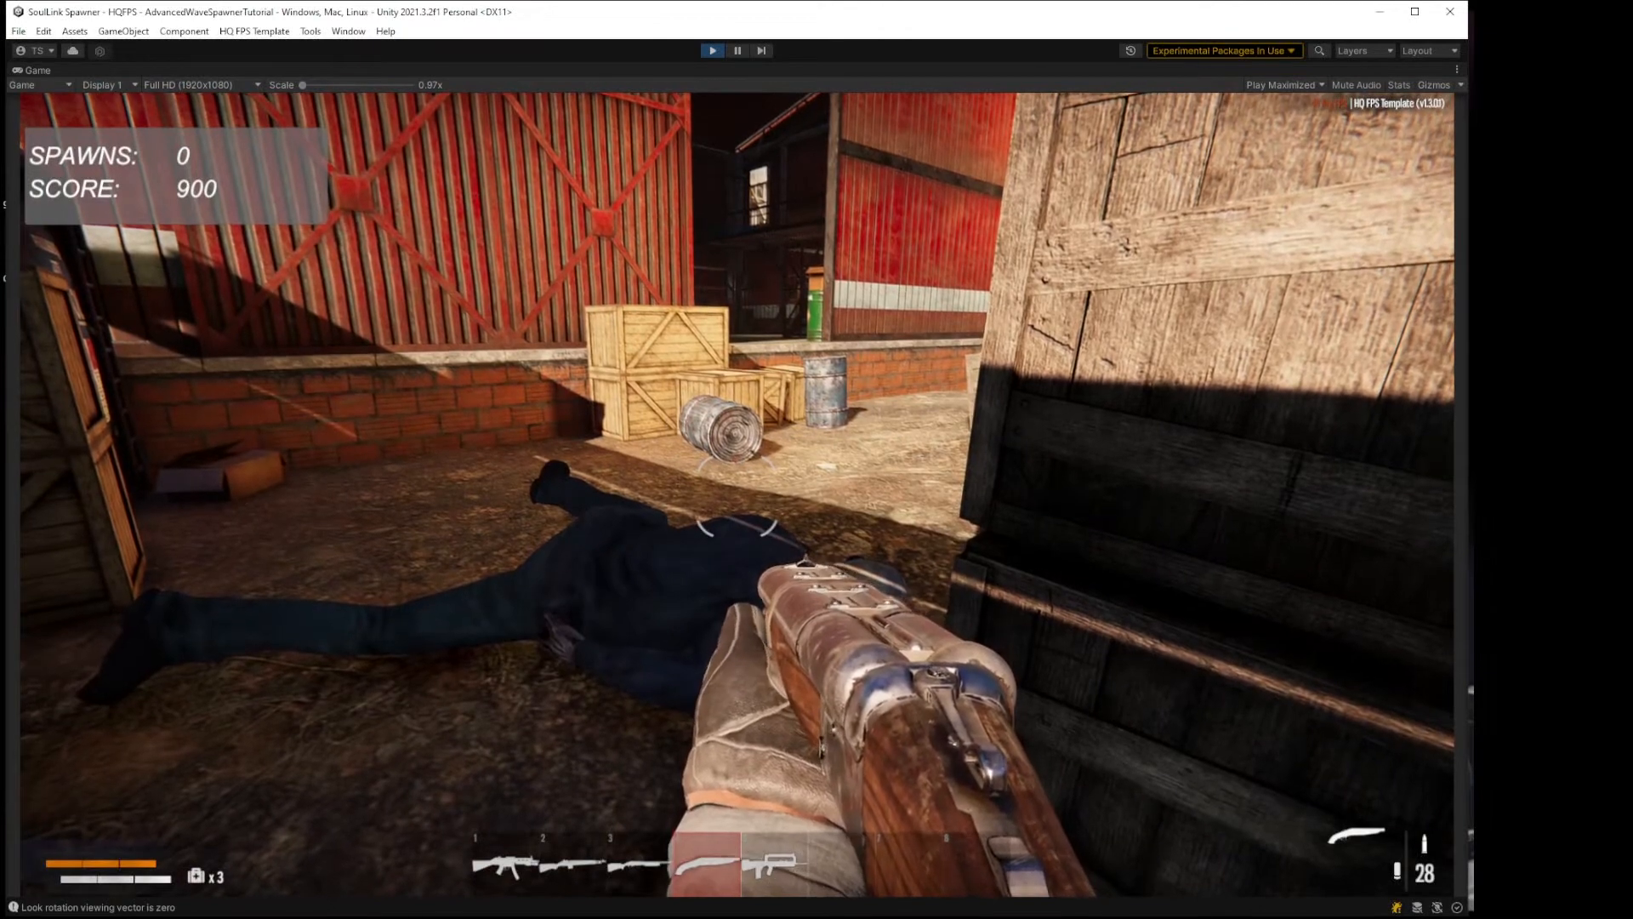
key(Escape)
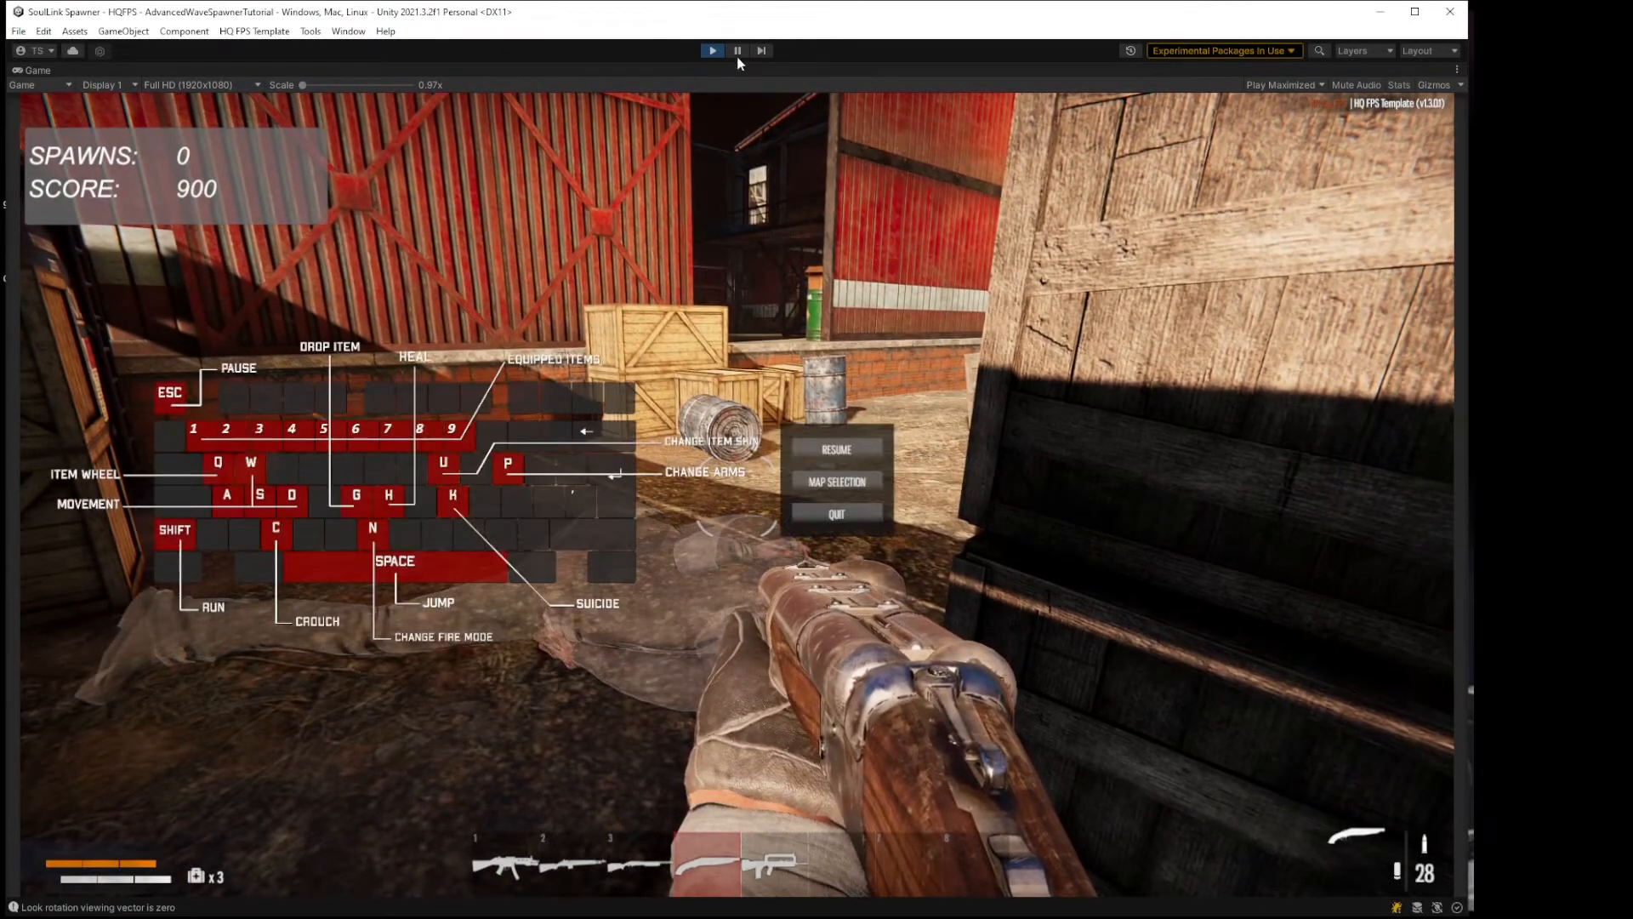
click(714, 51)
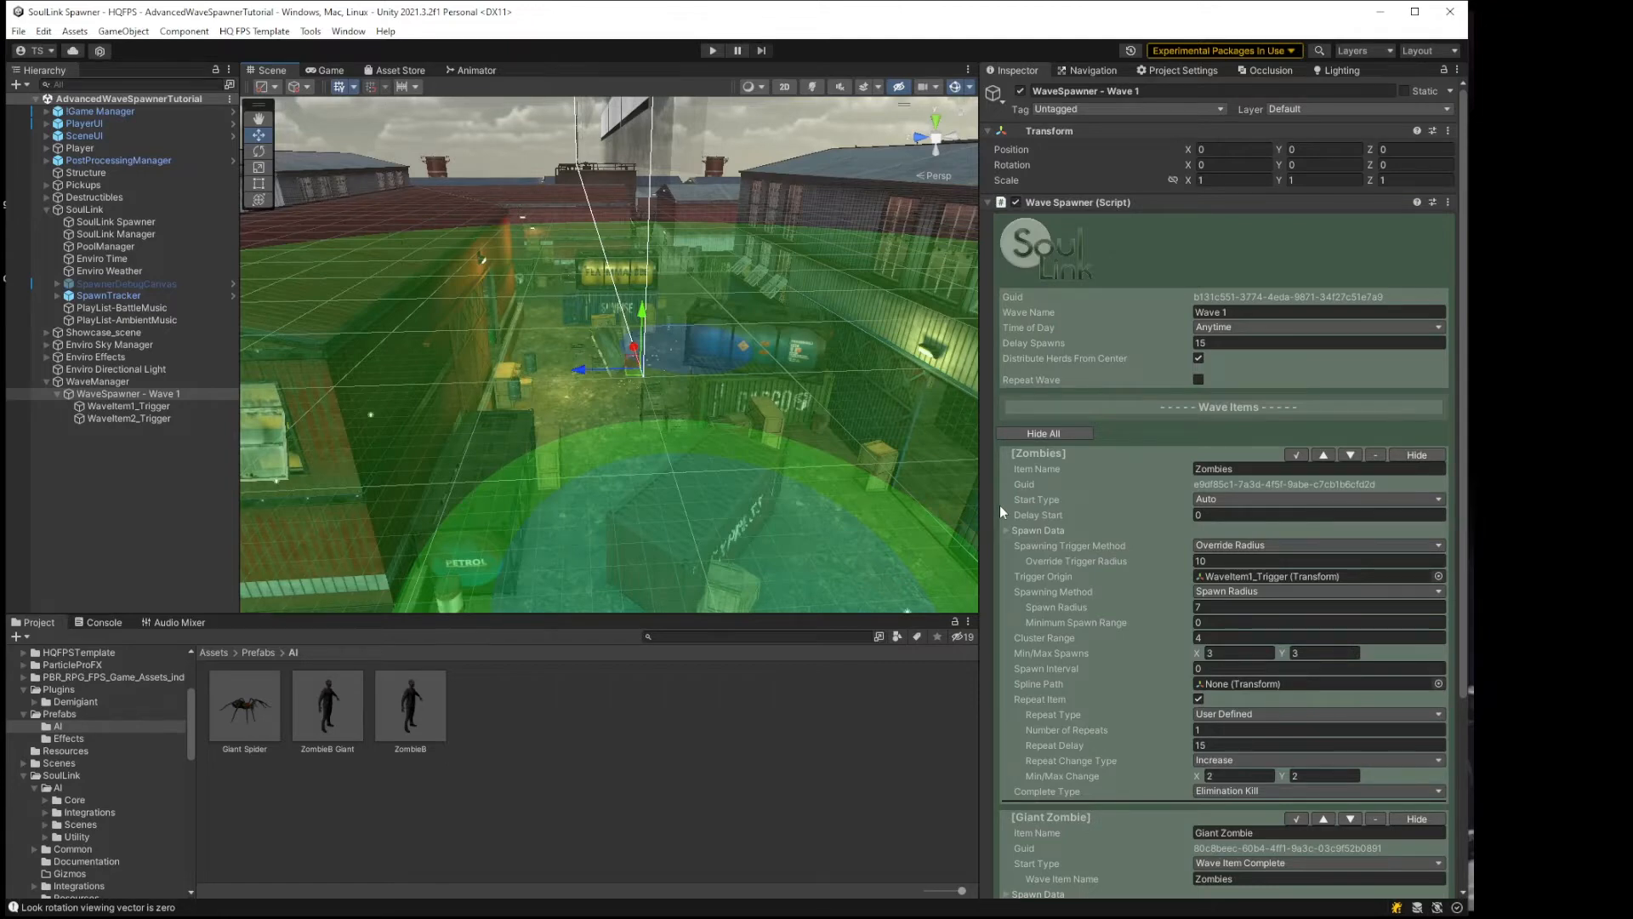
Step: Collapse WaveSpawner - Wave 1 in the scene hierarchy and hide the details of its Zombies and Giant Zombie items
scroll(998, 553, down, 3)
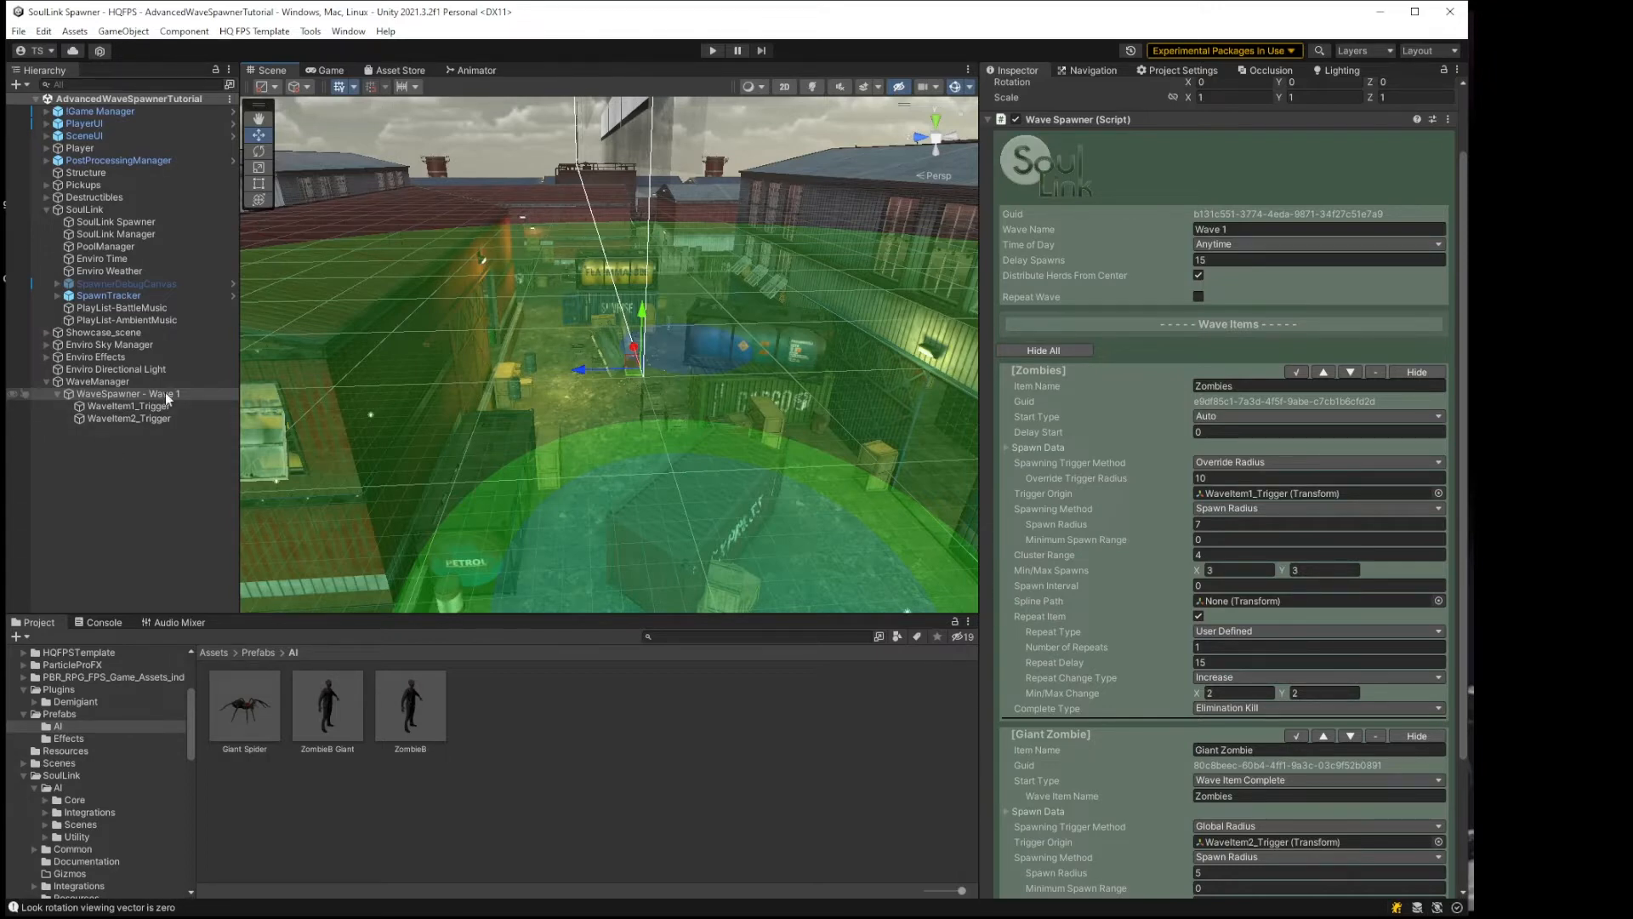
click(57, 394)
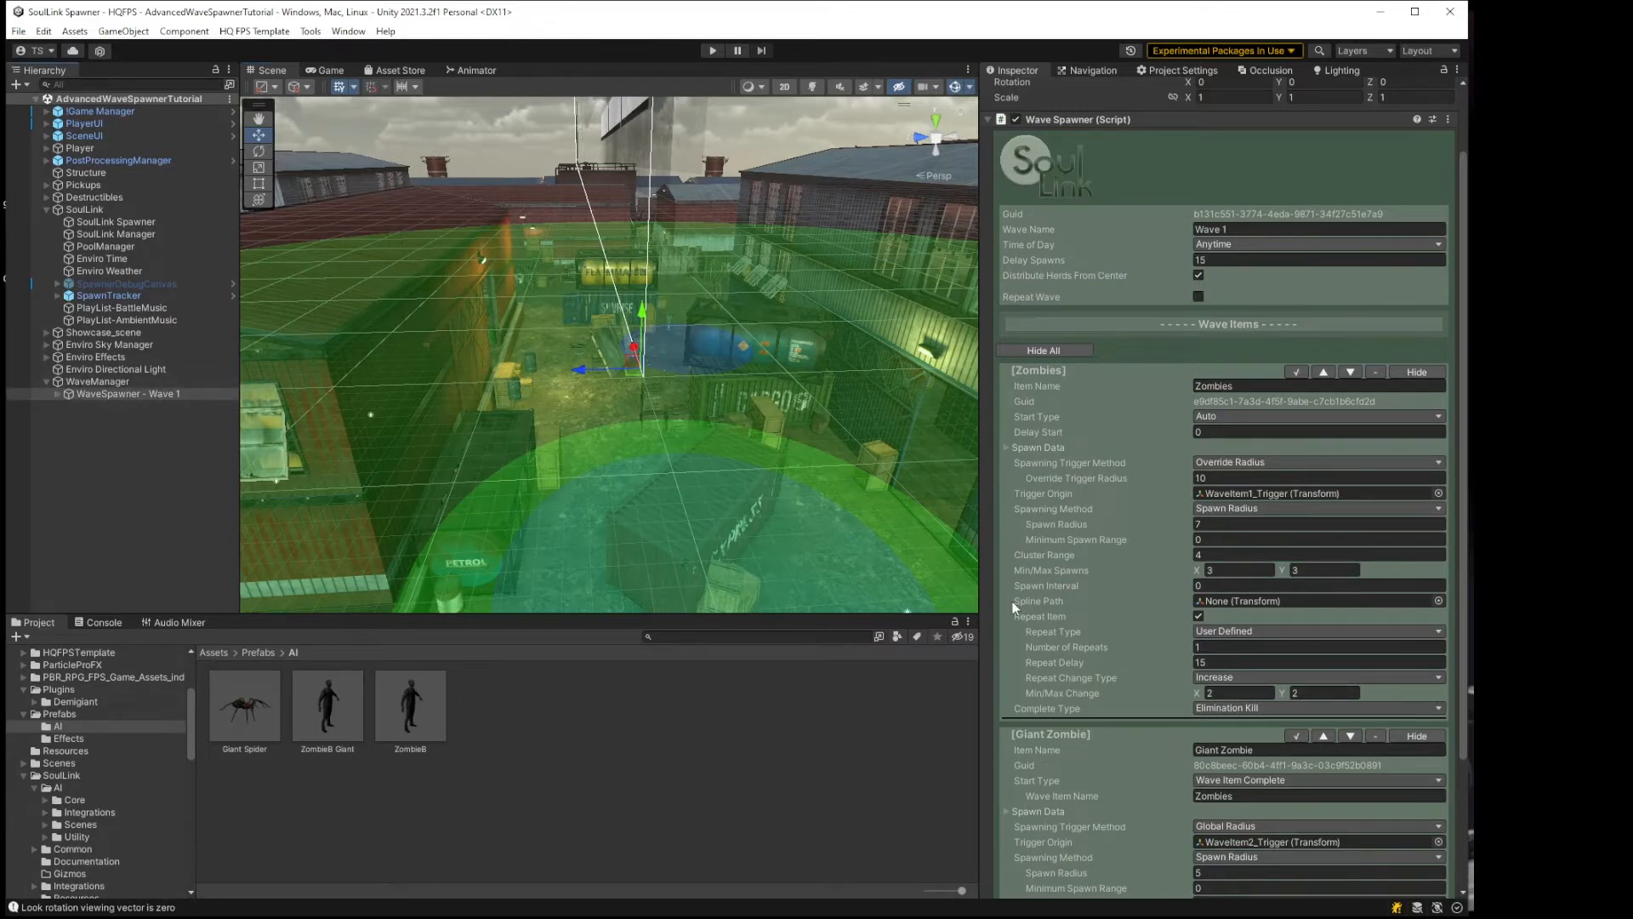
scroll(1016, 602, down, 3)
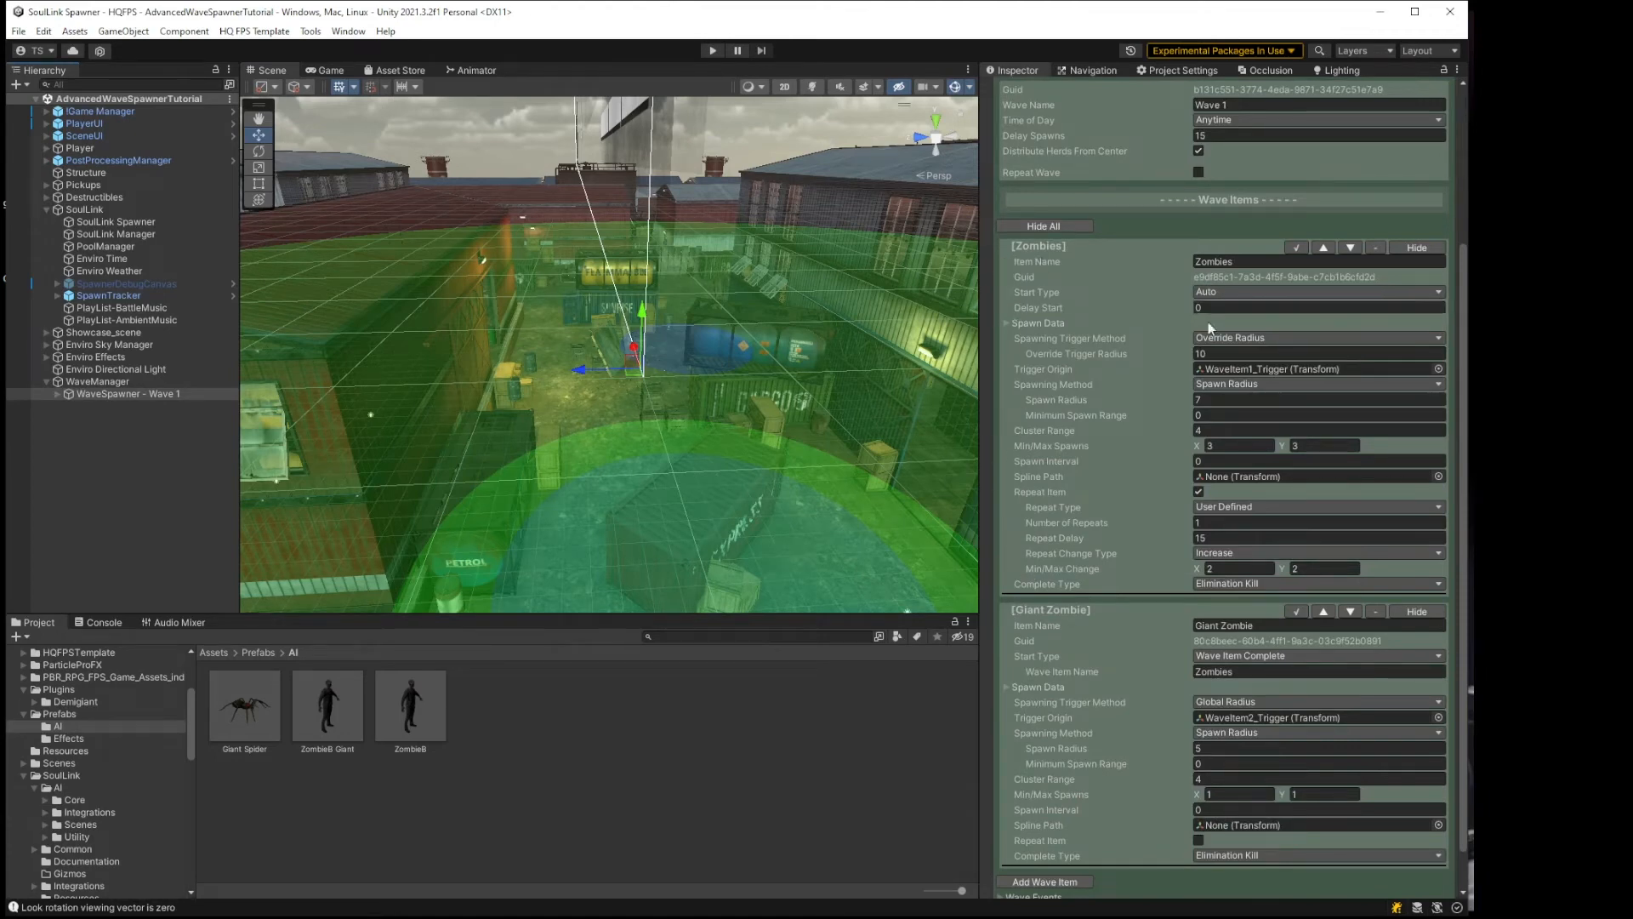
click(1397, 609)
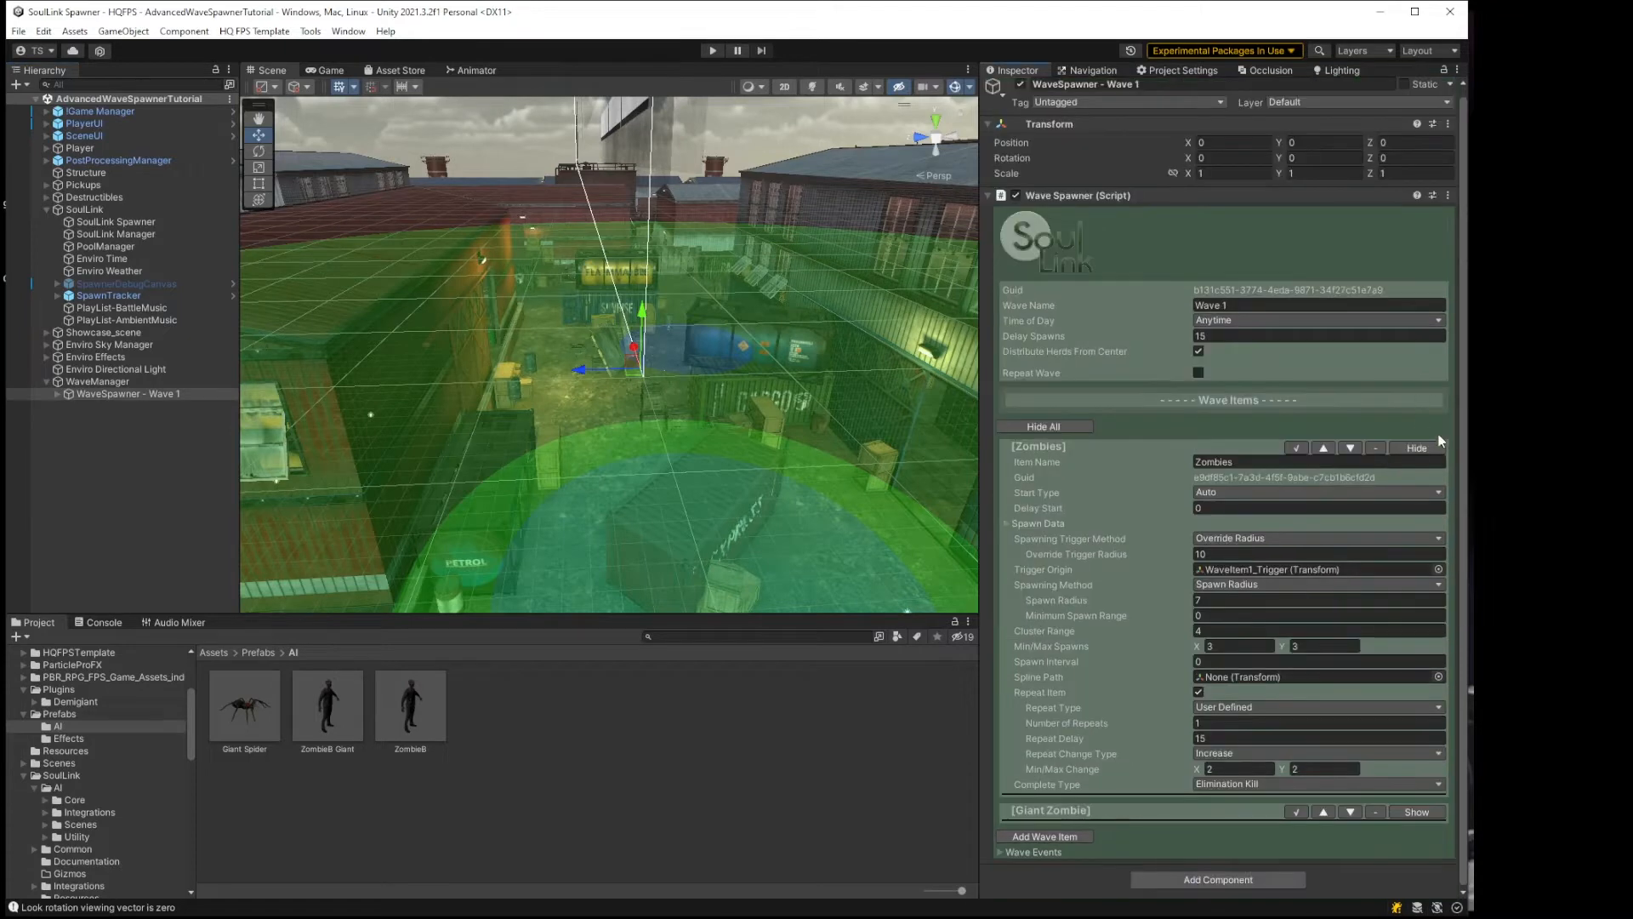
click(1419, 454)
Step: Add a wave named Wave 2 to the WaveManager and open its new wave spawner's settings
click(161, 381)
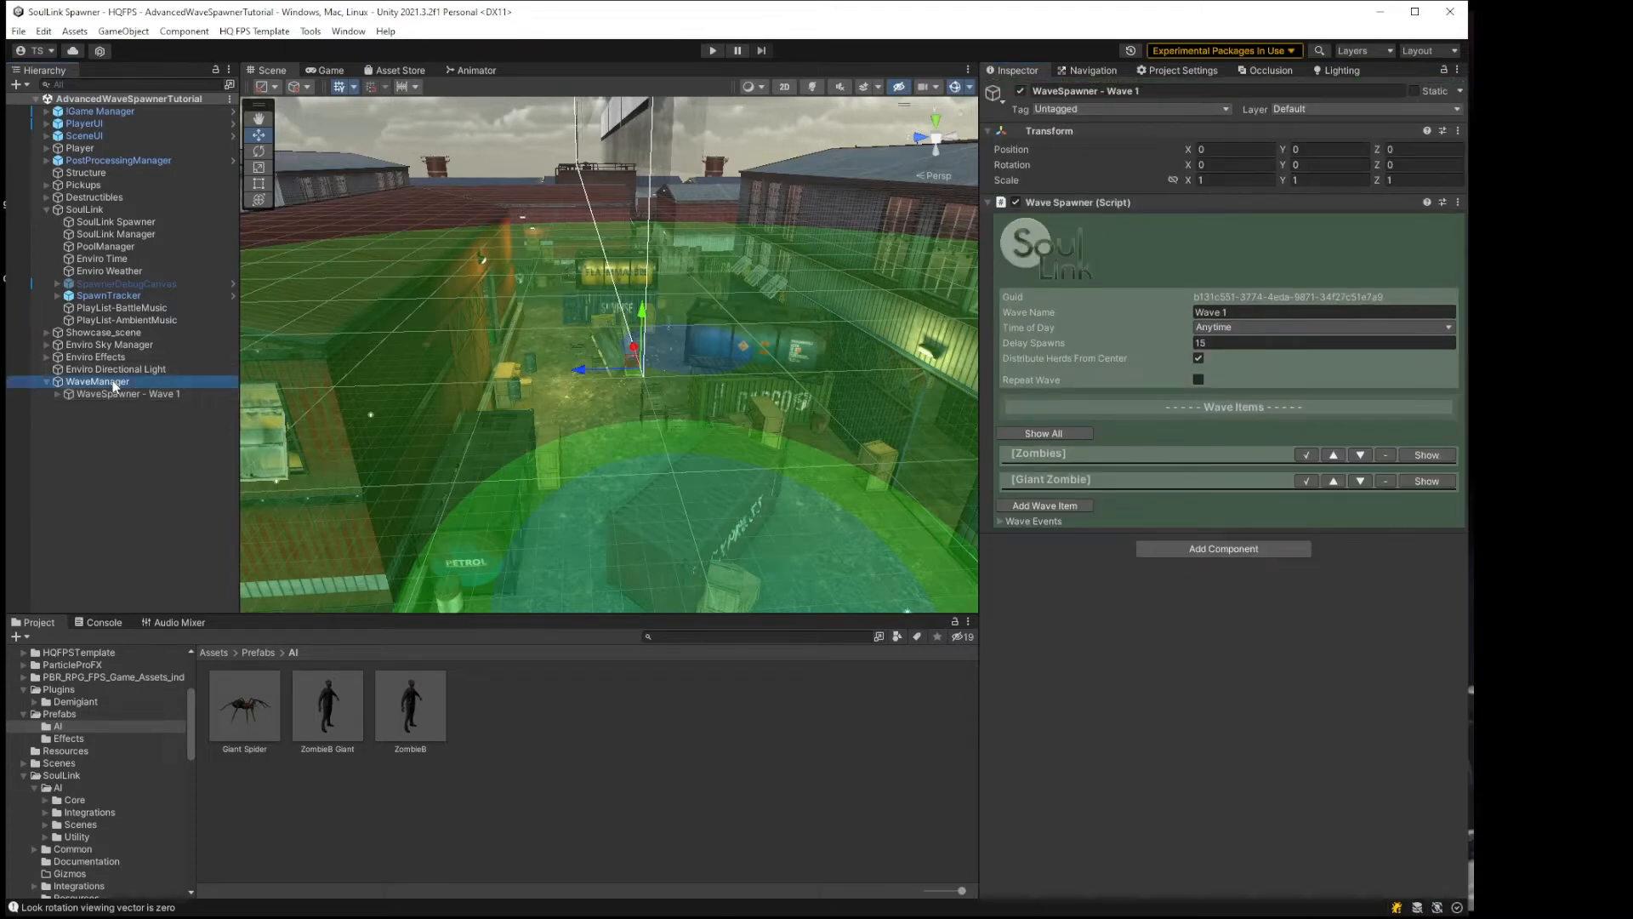
click(1276, 298)
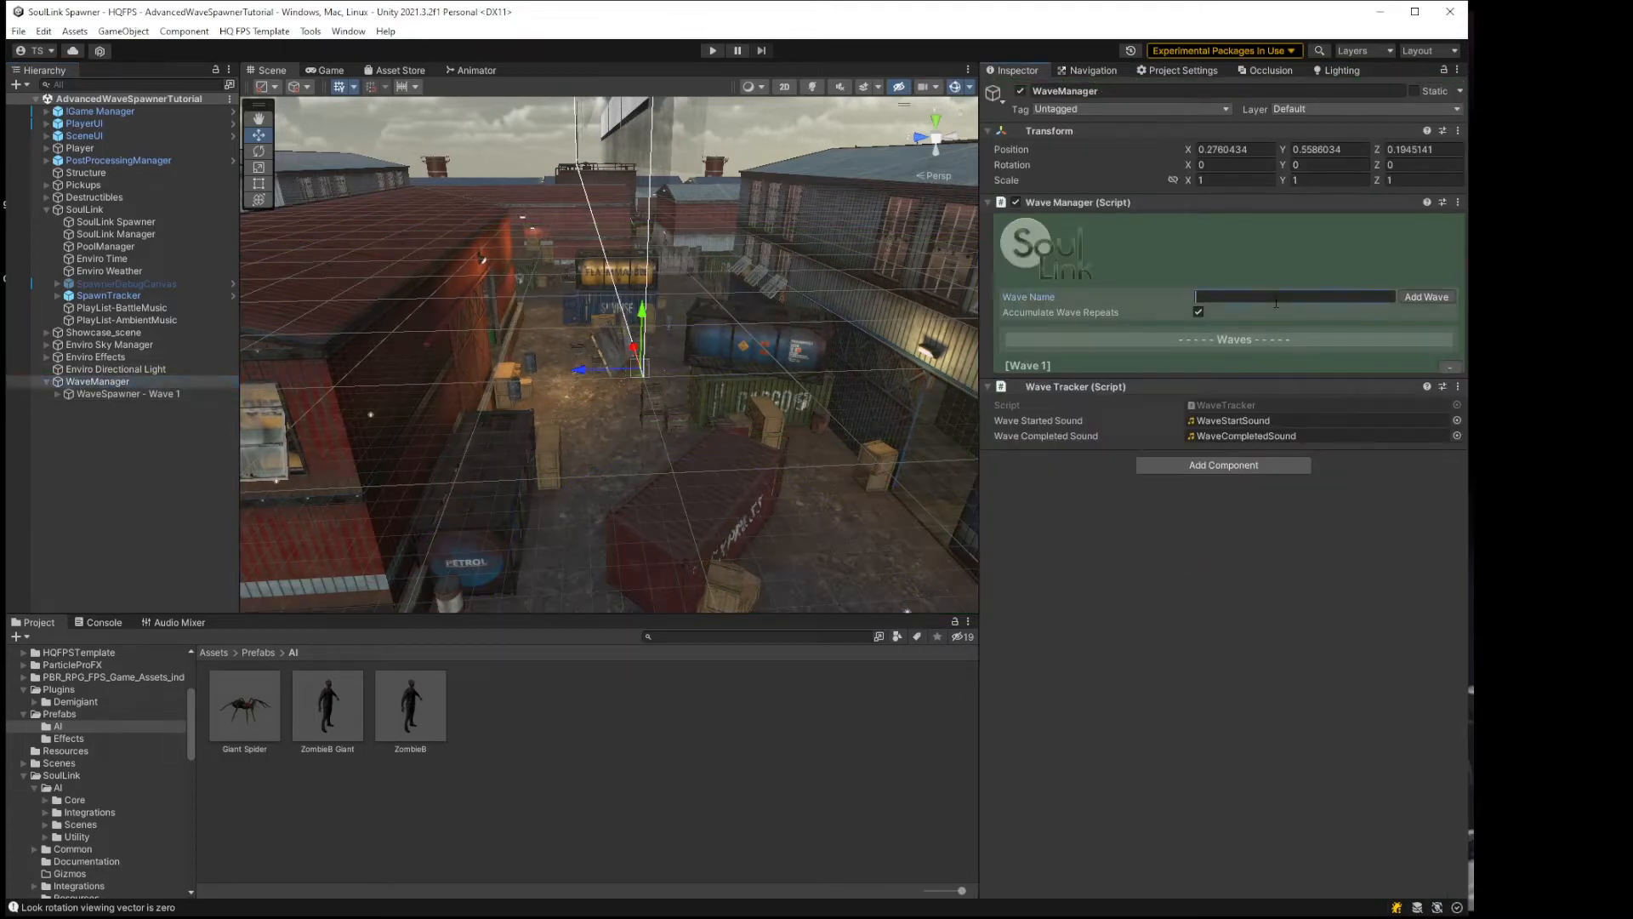
text(Wave 2)
click(1412, 296)
click(150, 406)
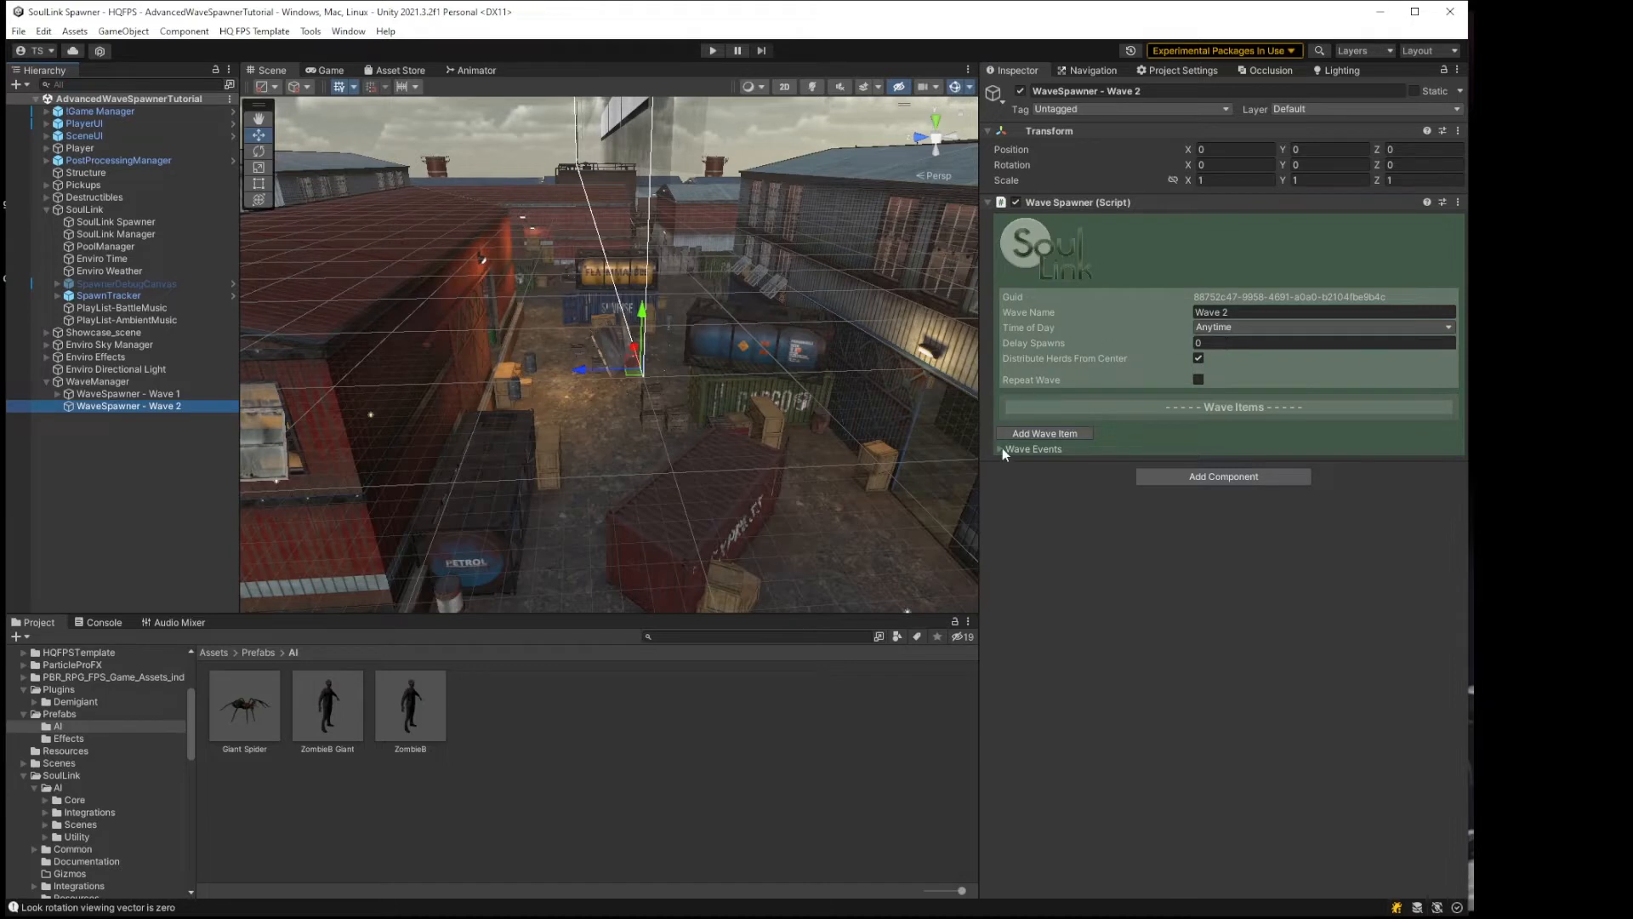
Step: Add a wave item named Spiders to Wave 2 and assign the Giant Spider prefab to it
click(1033, 435)
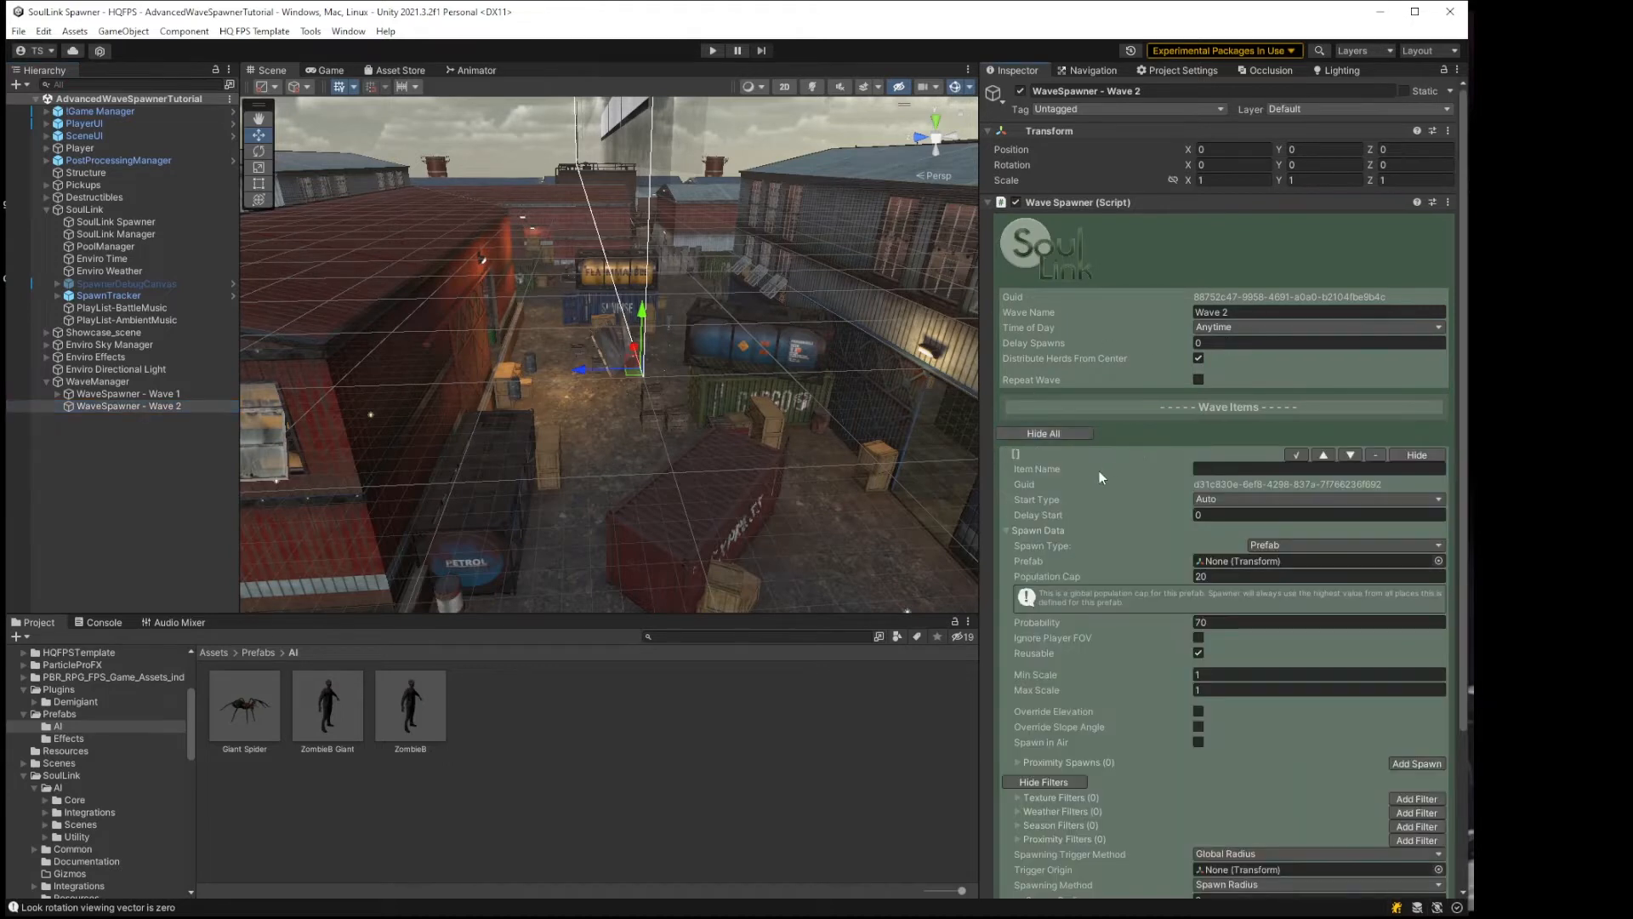
click(1208, 468)
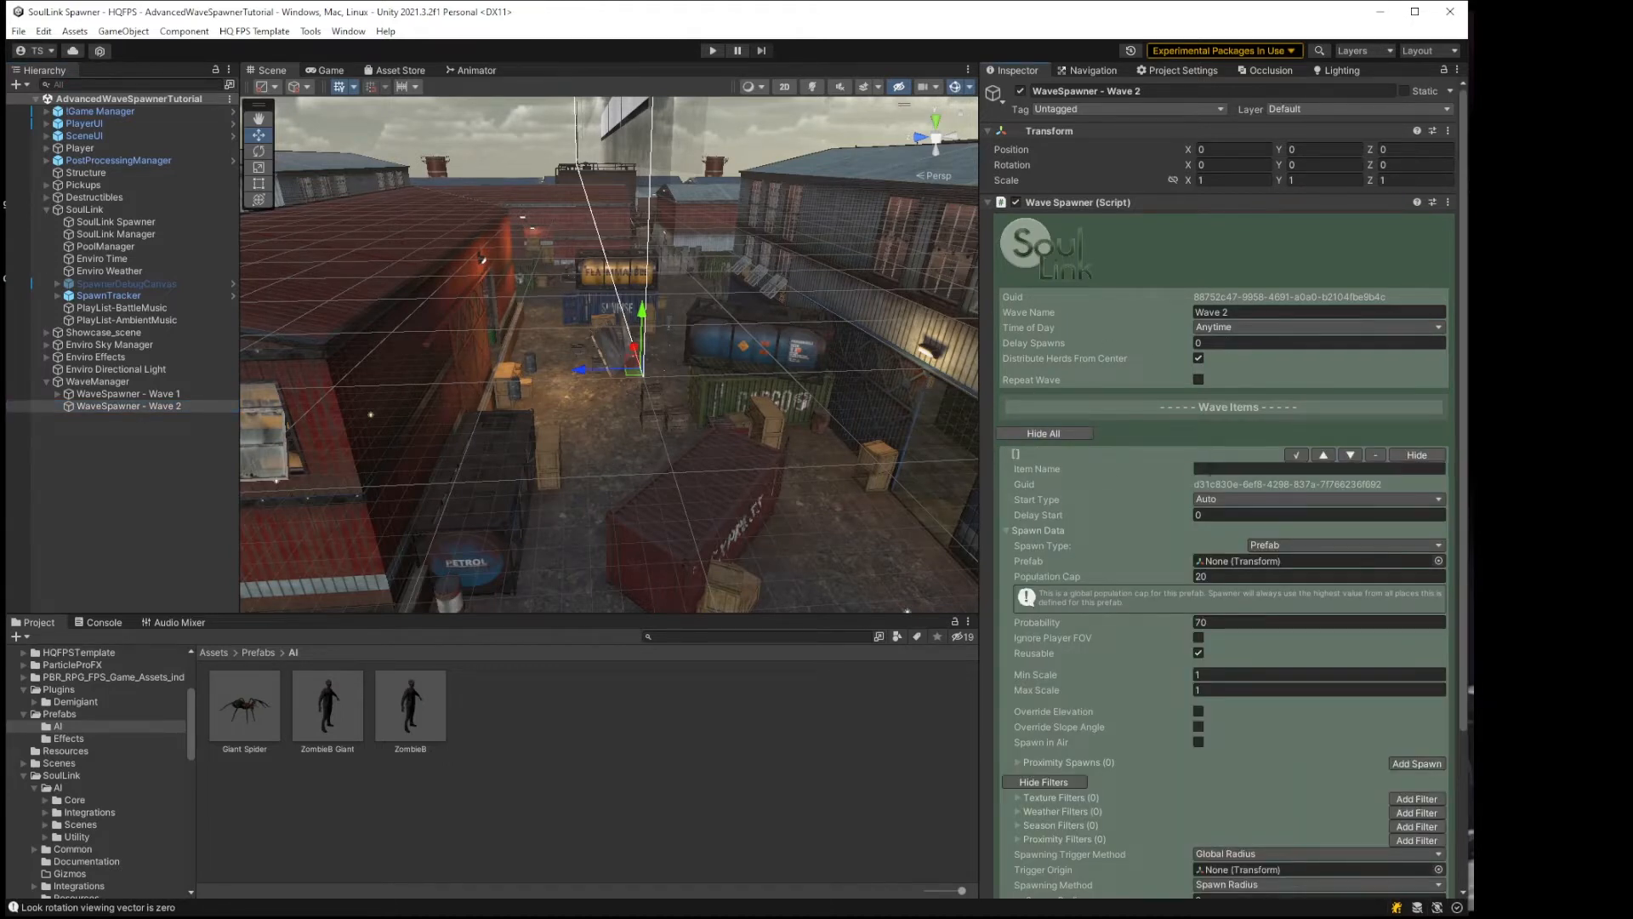
text(Spiders)
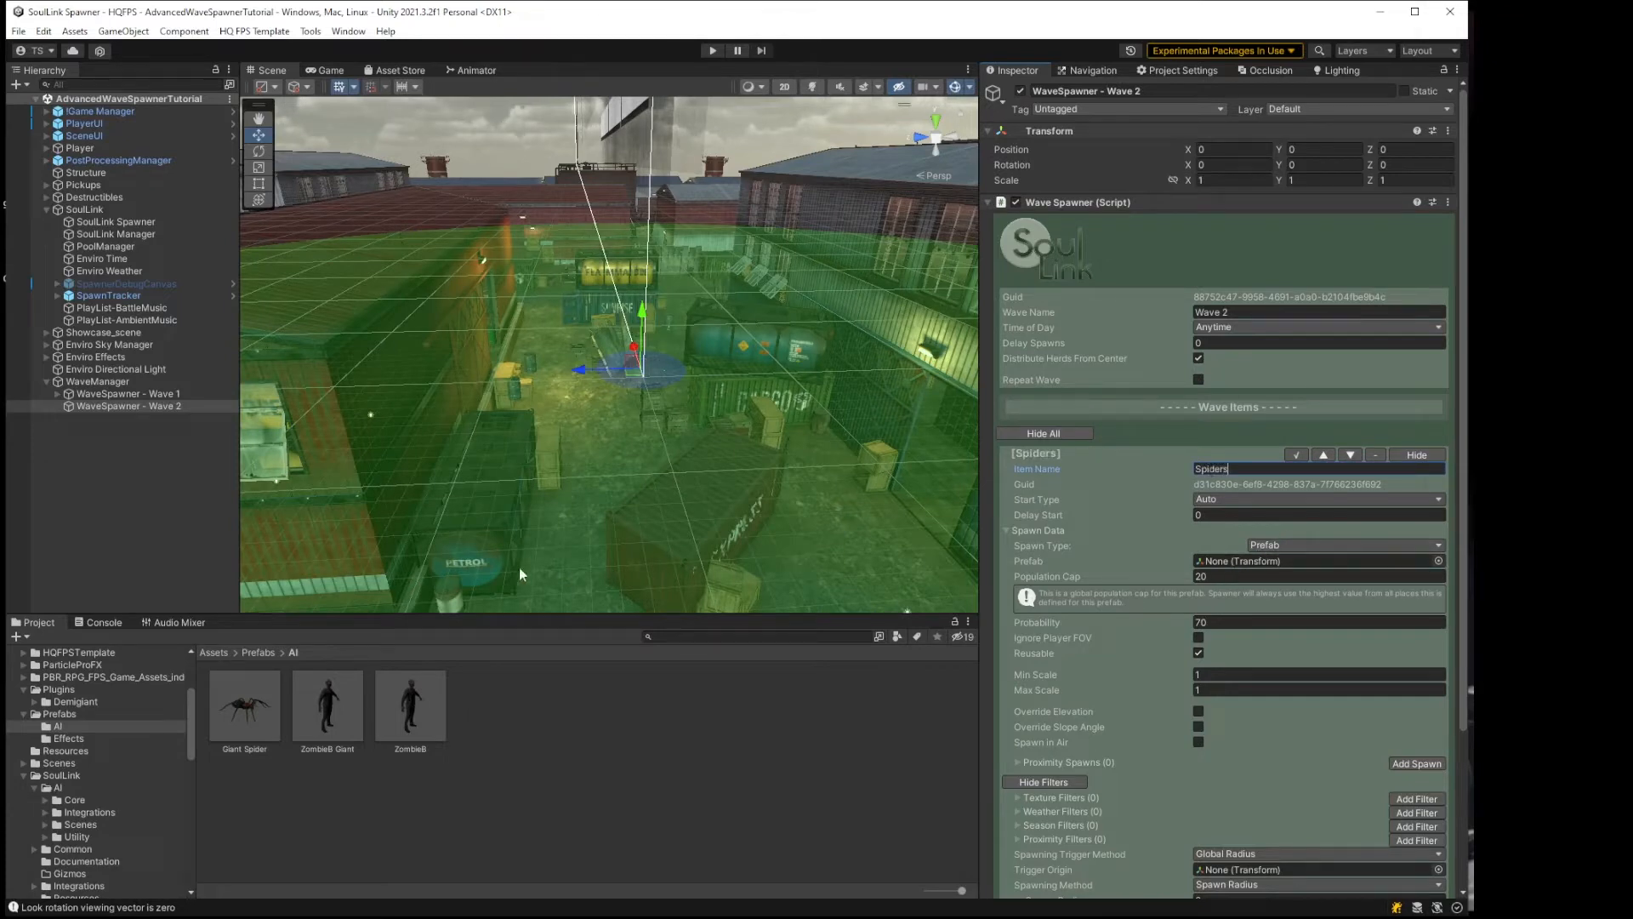
drag(272, 693, 1258, 569)
Step: Set the Spiders item's spawn probability to 100 and maximum scale to 1.5, and collapse its Spawn Data
click(1257, 622)
text(100)
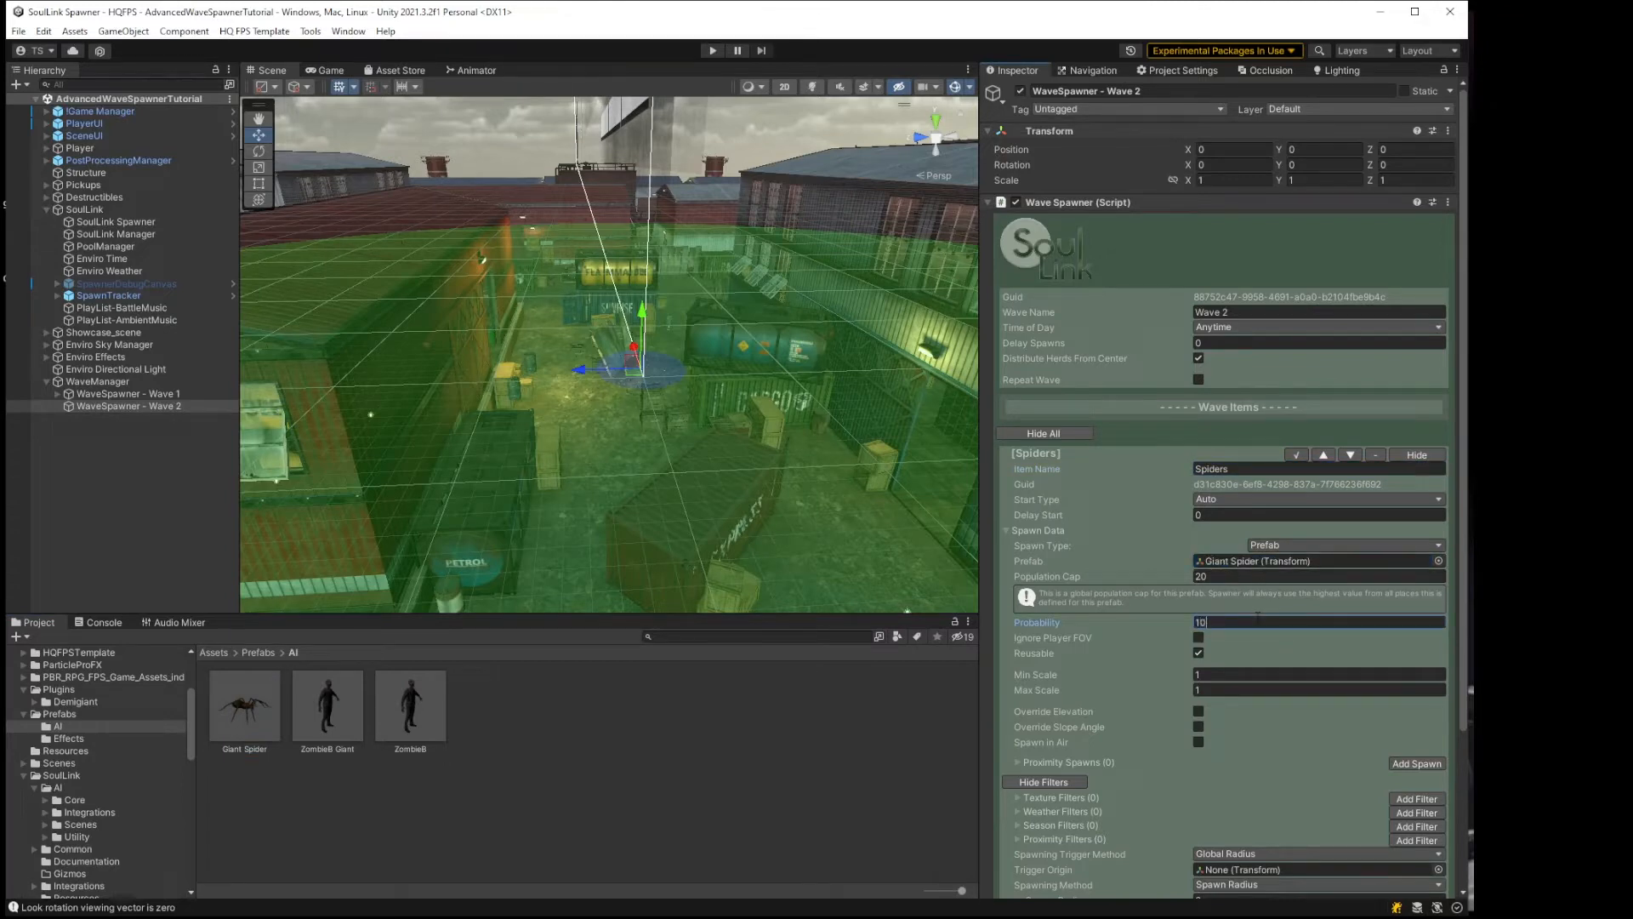
click(1249, 674)
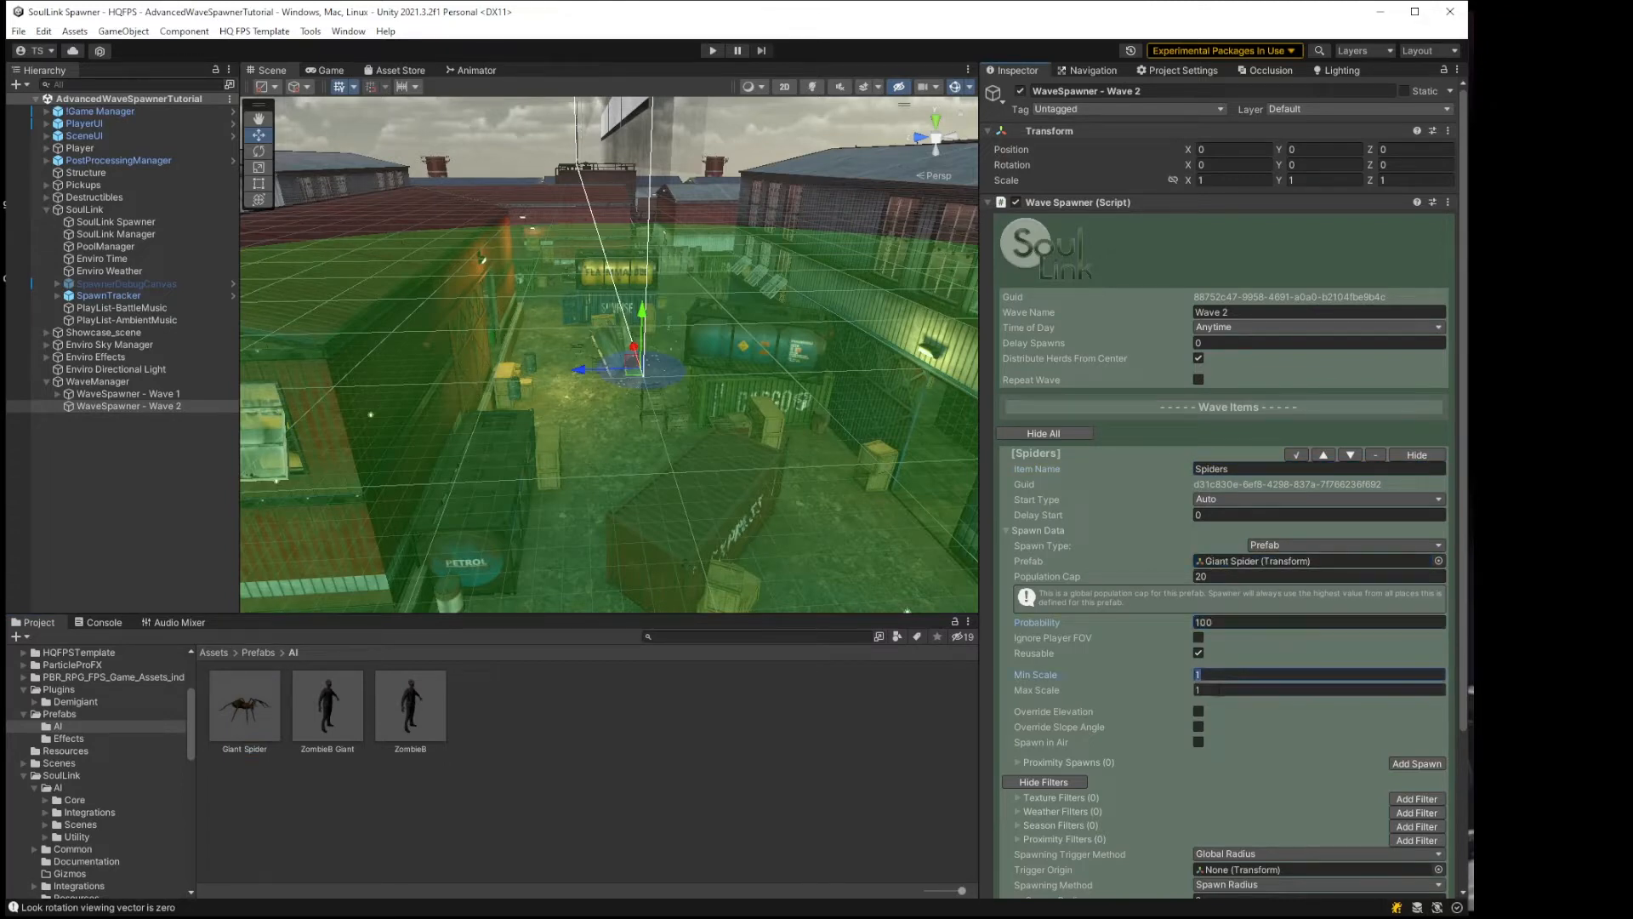
click(1218, 690)
text(1.5)
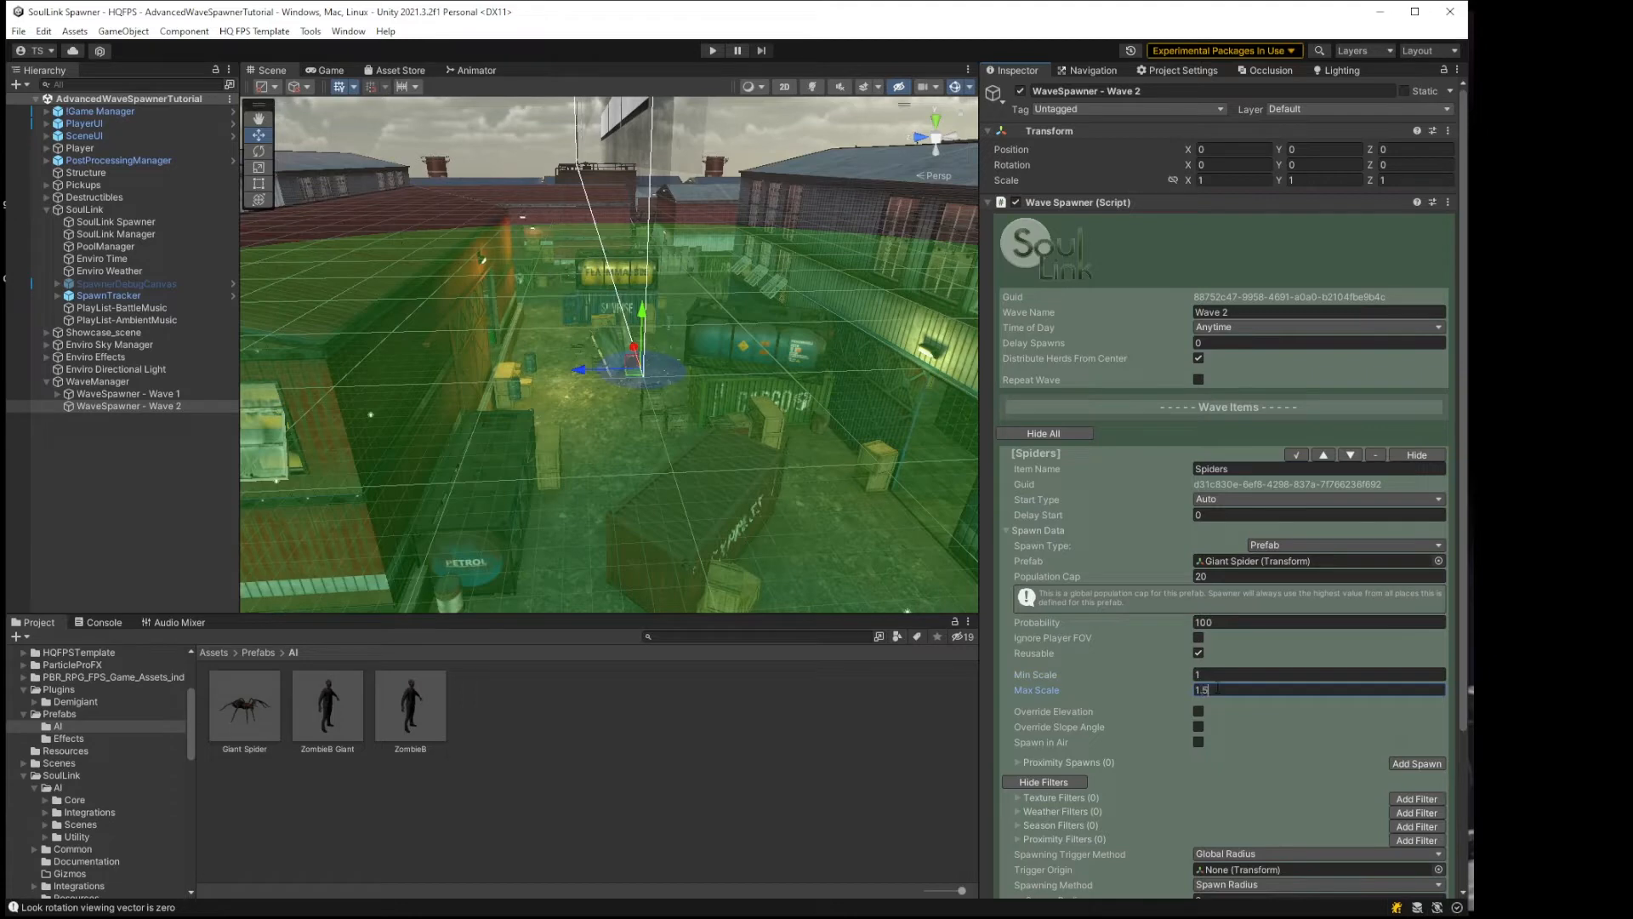
key(Tab)
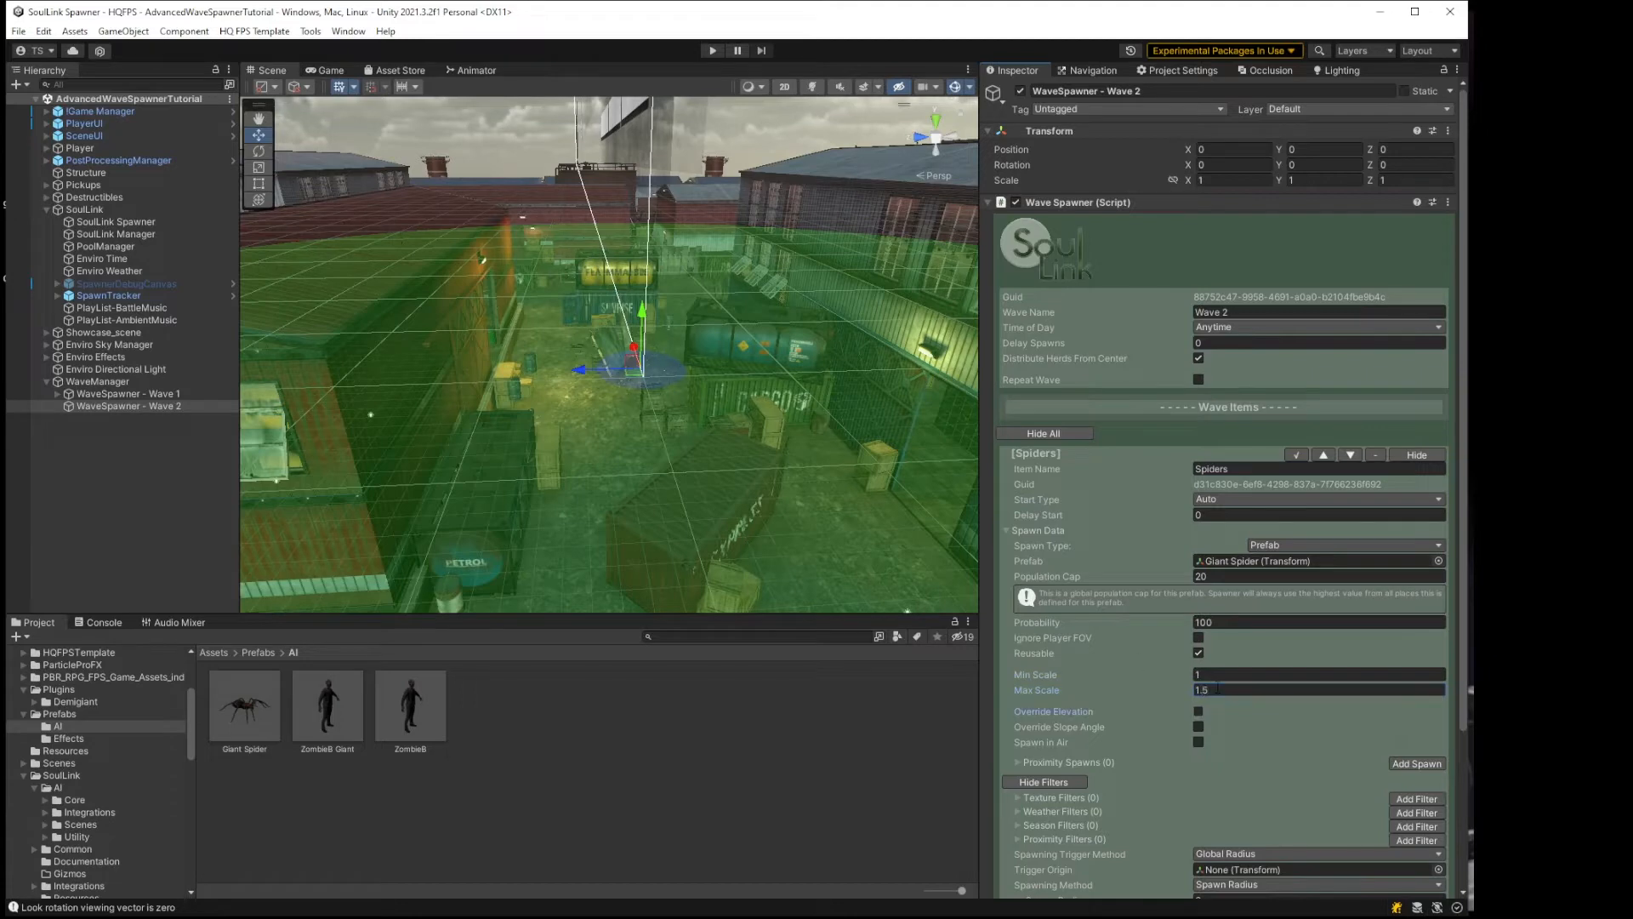
click(1007, 532)
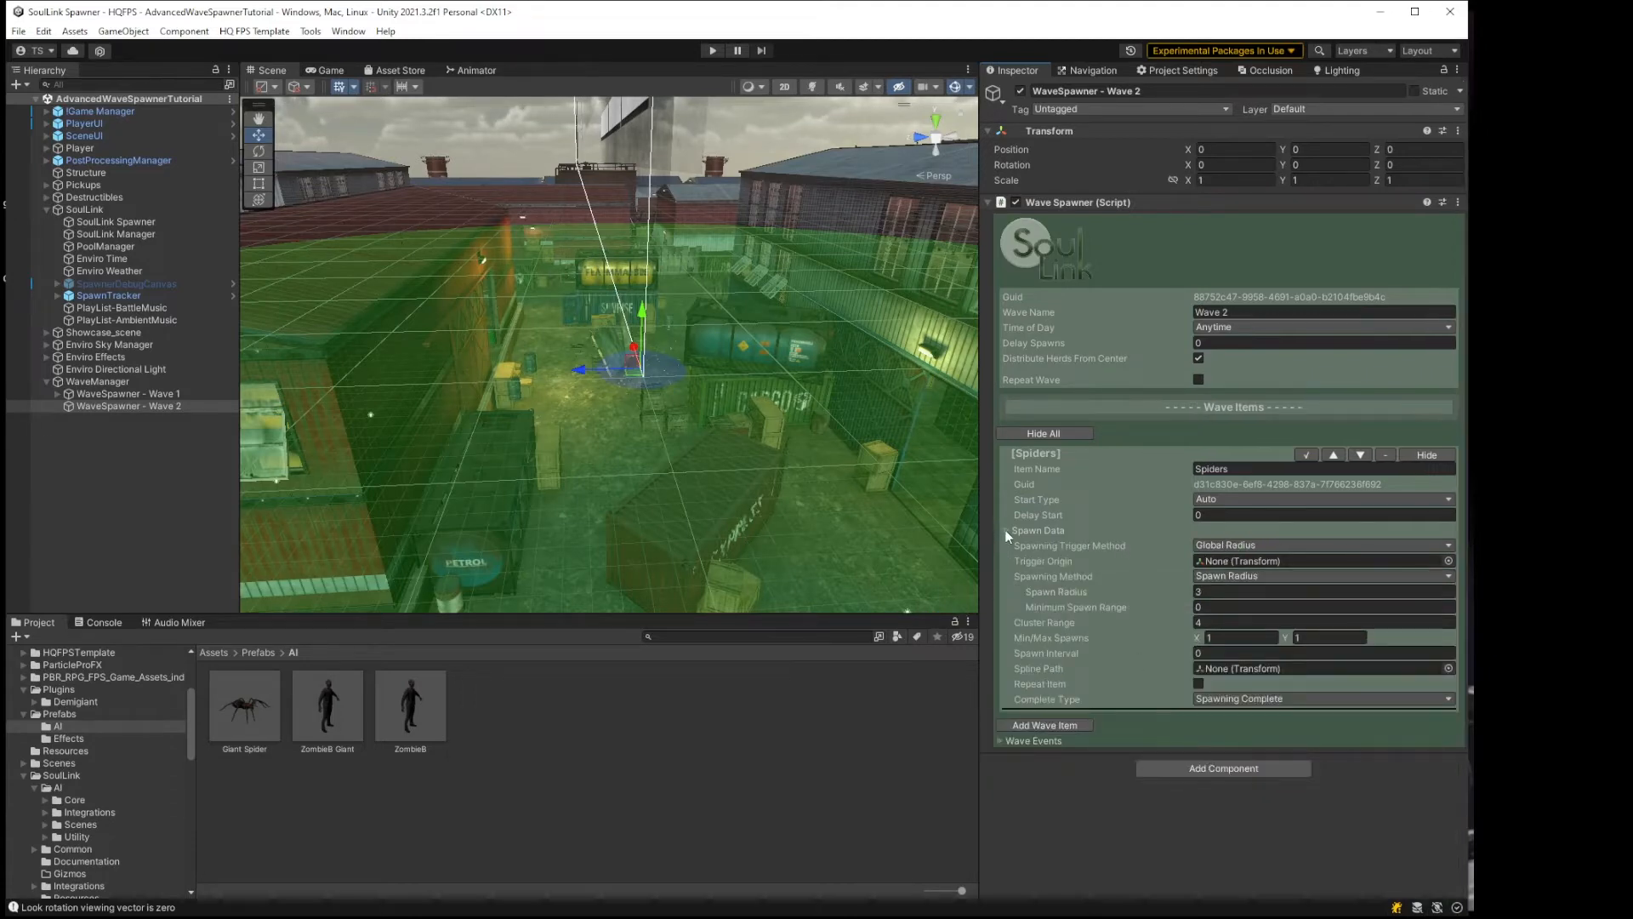
Step: Set the Spiders item's spawn radius to 10 and both its minimum and maximum spawns to 3
alt+drag(631, 346, 677, 357)
right_drag(651, 381, 663, 376)
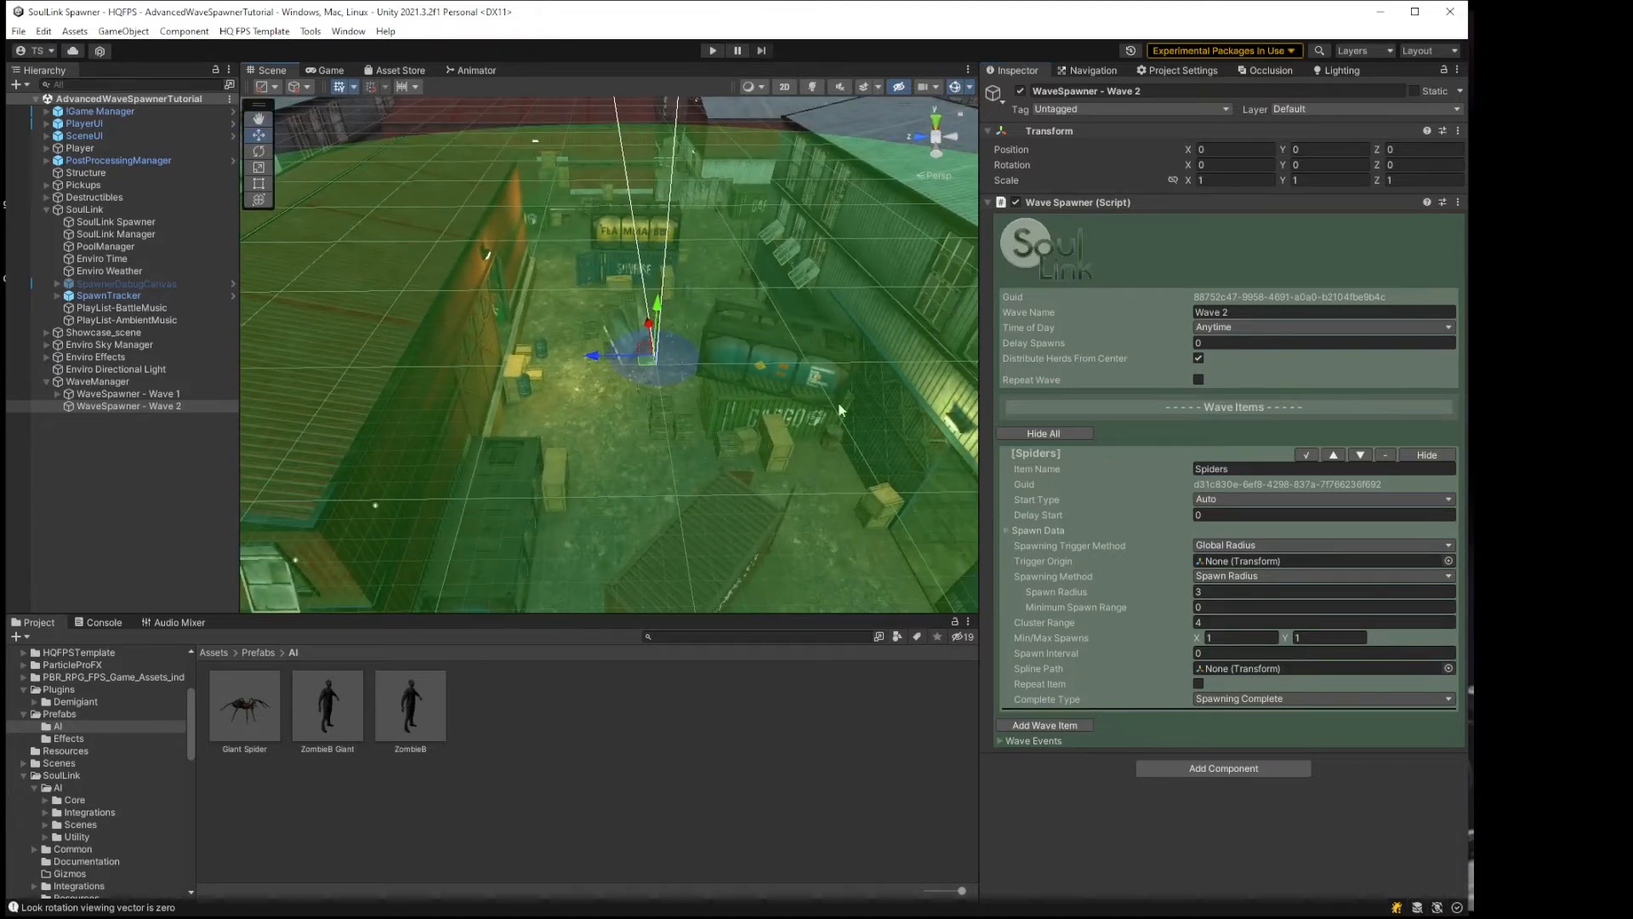
click(1221, 593)
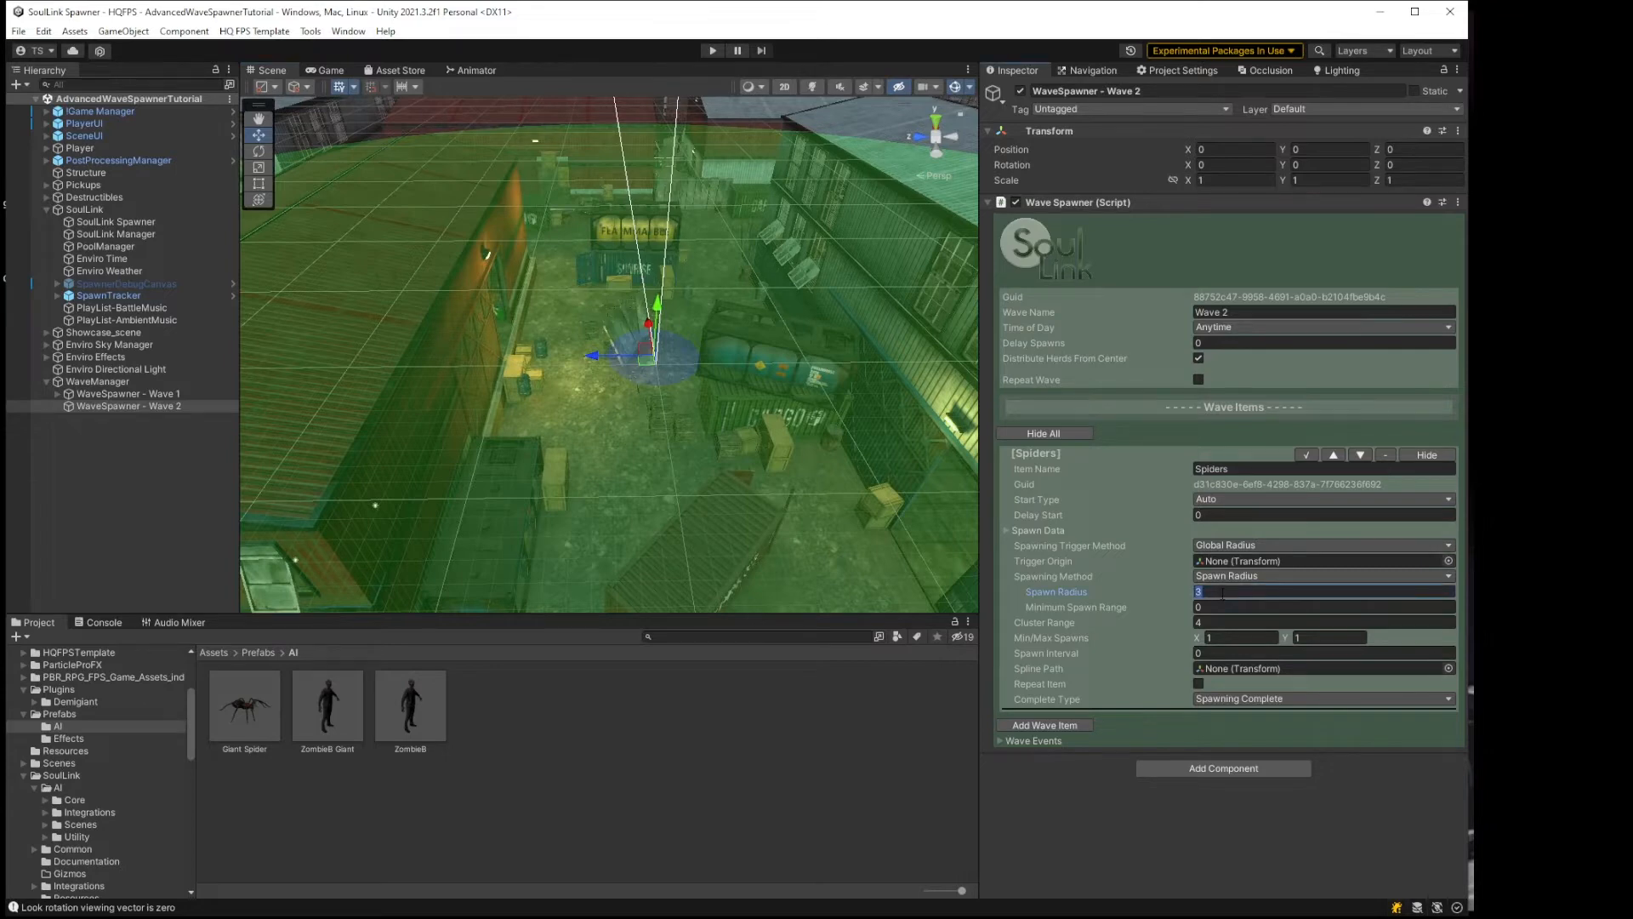
text(10)
click(1237, 638)
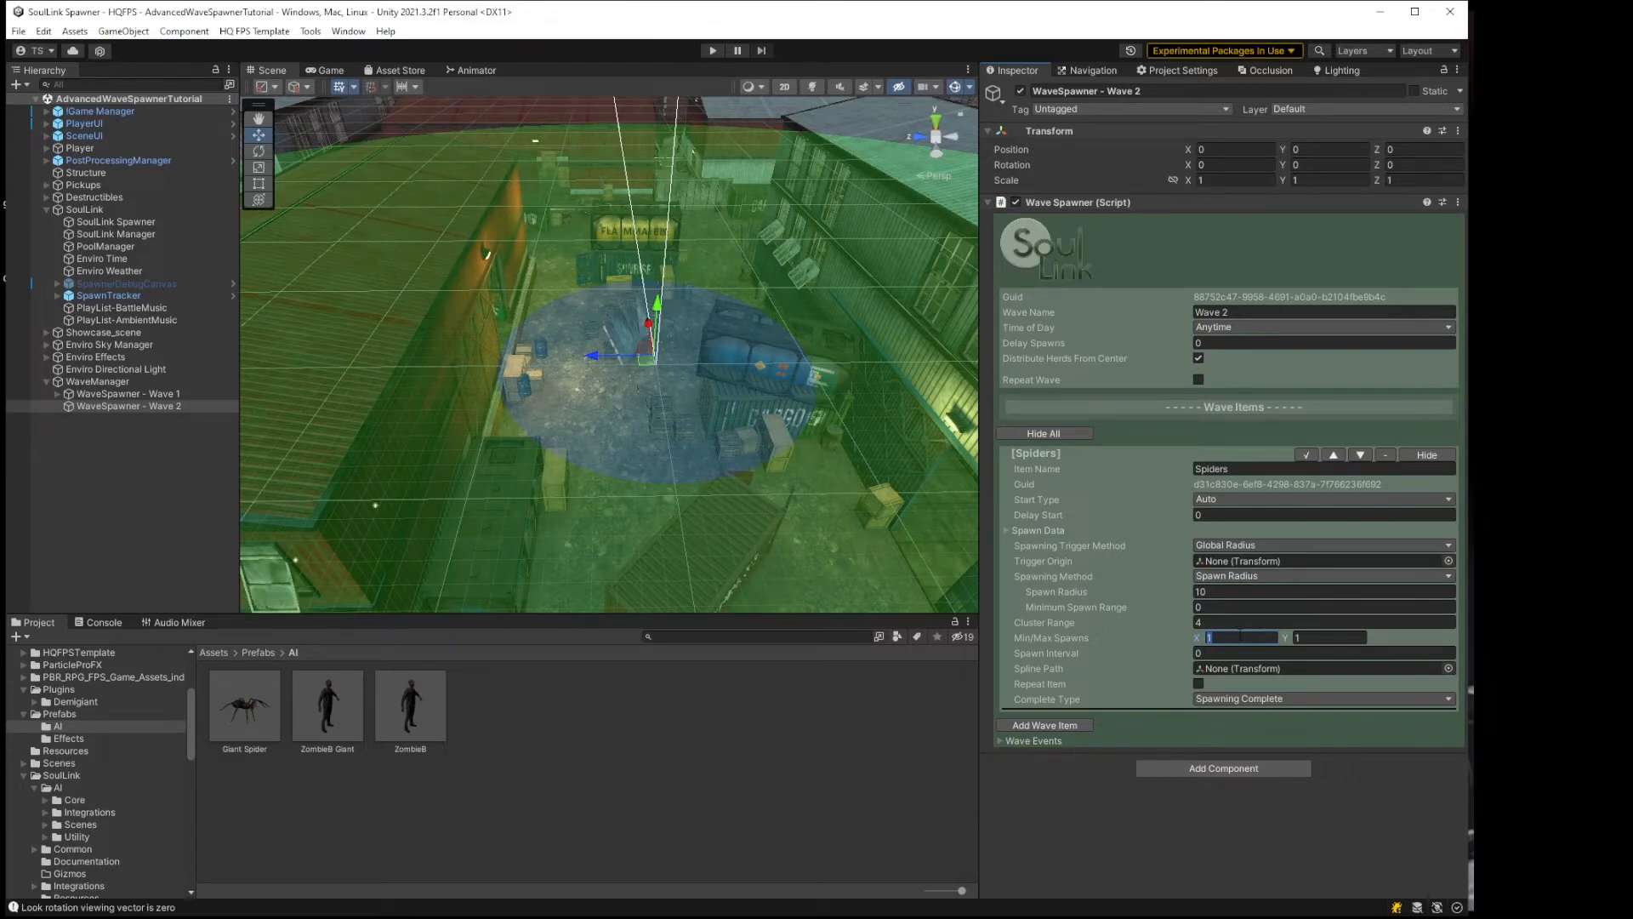
text(3)
key(Tab)
text(3)
key(Tab)
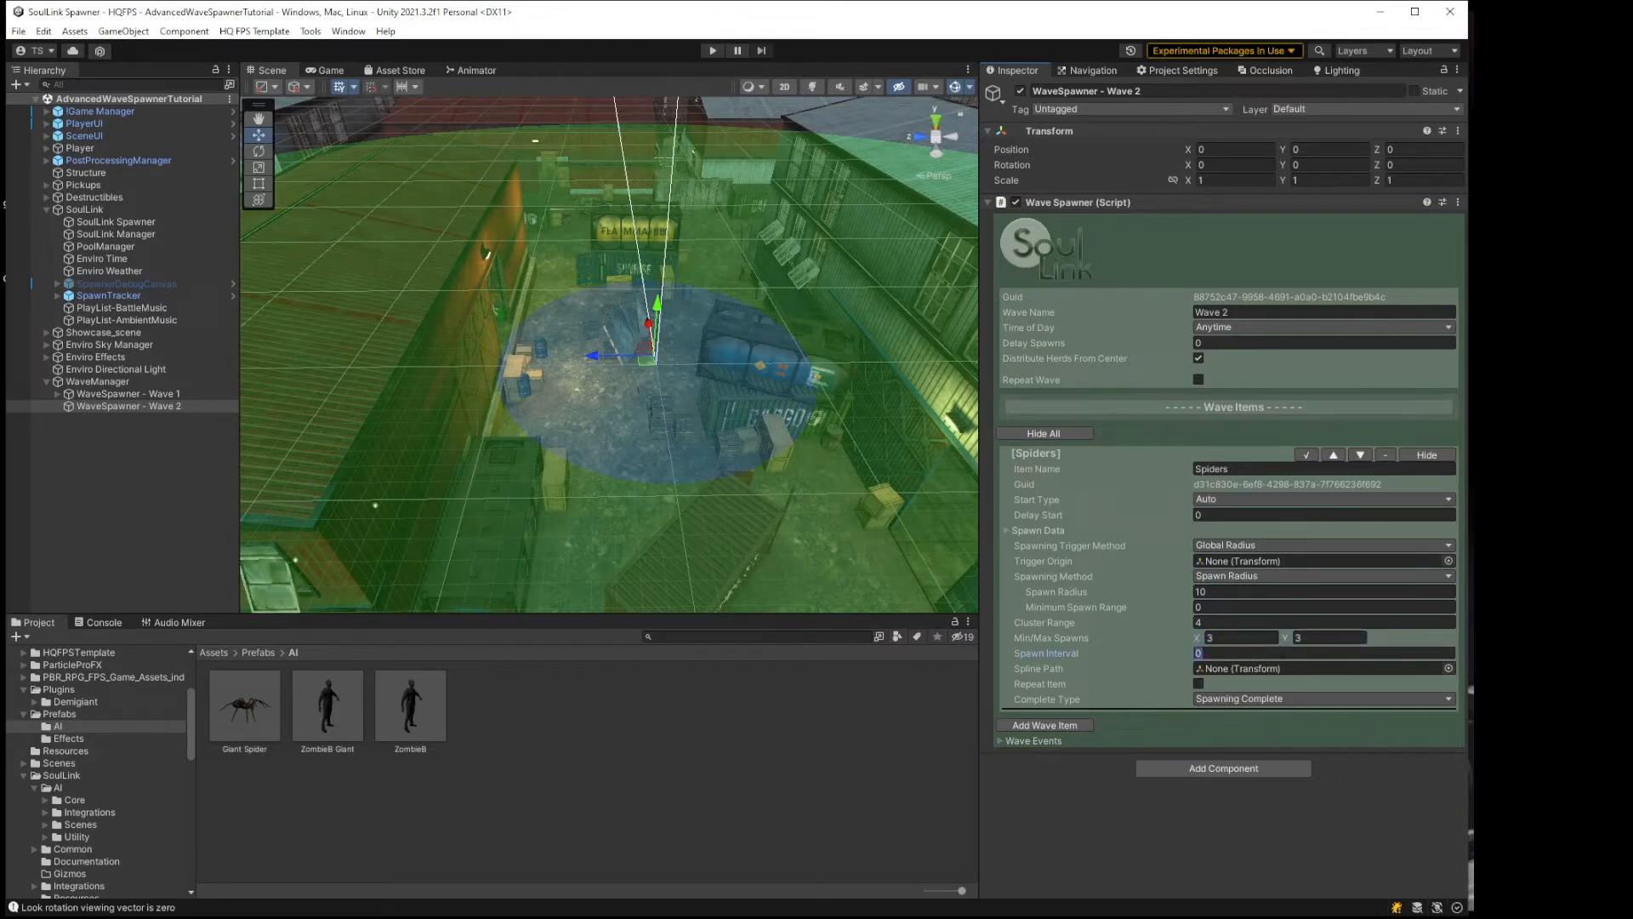
Step: Set the Spiders item's Complete Type to Elimination Kill and make the item repeat with the Unlimited repeat type
click(1222, 699)
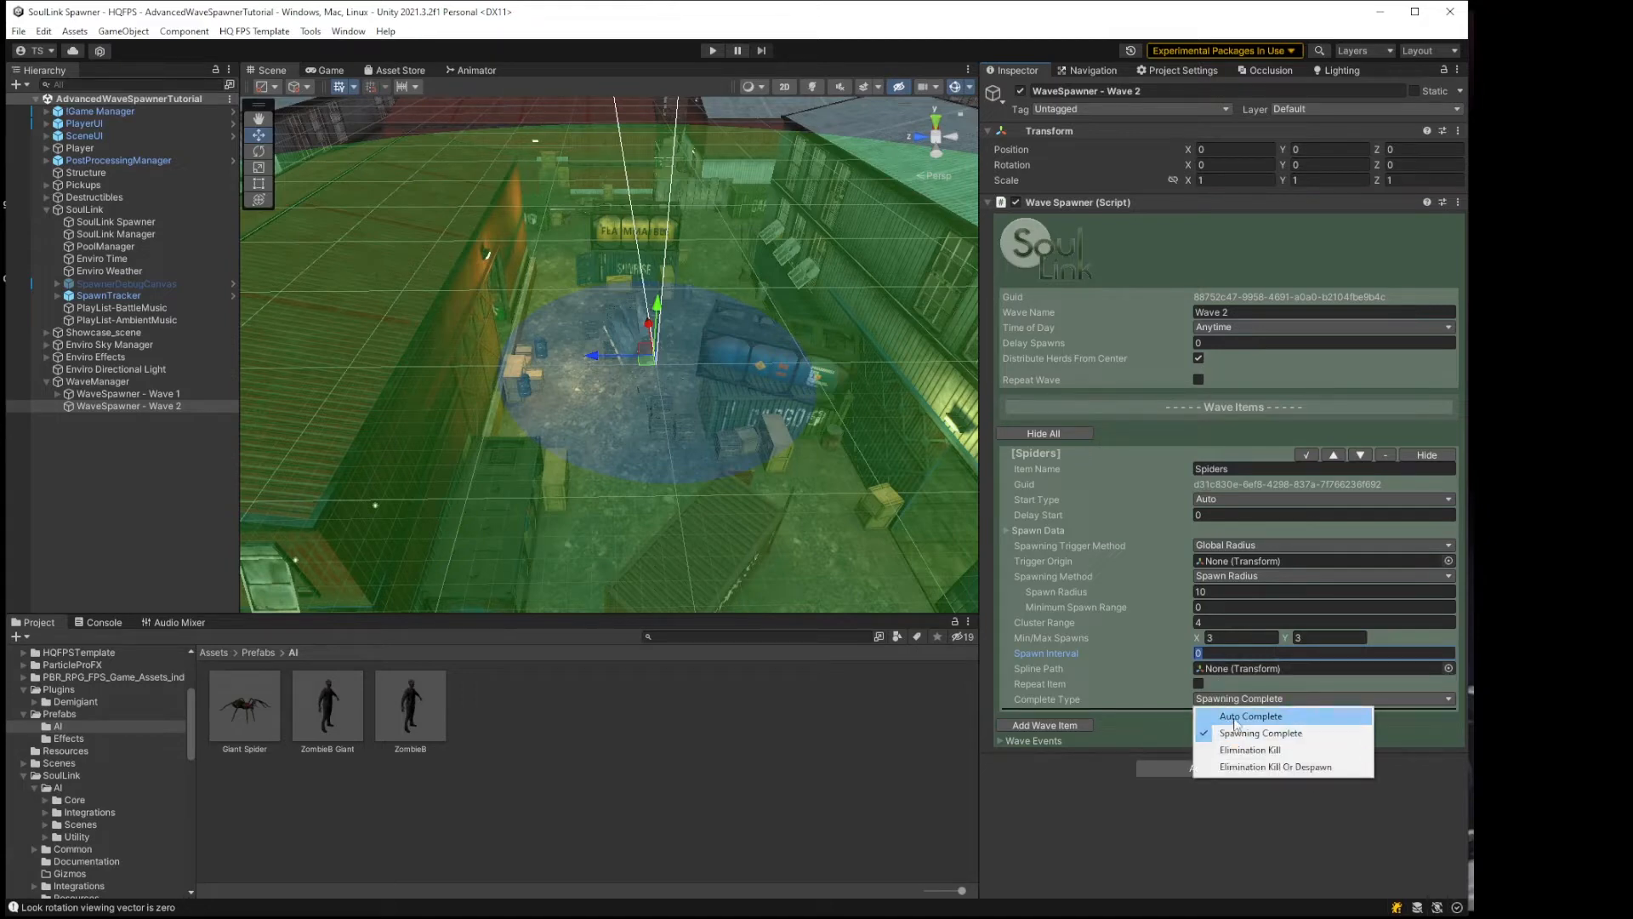
click(1251, 749)
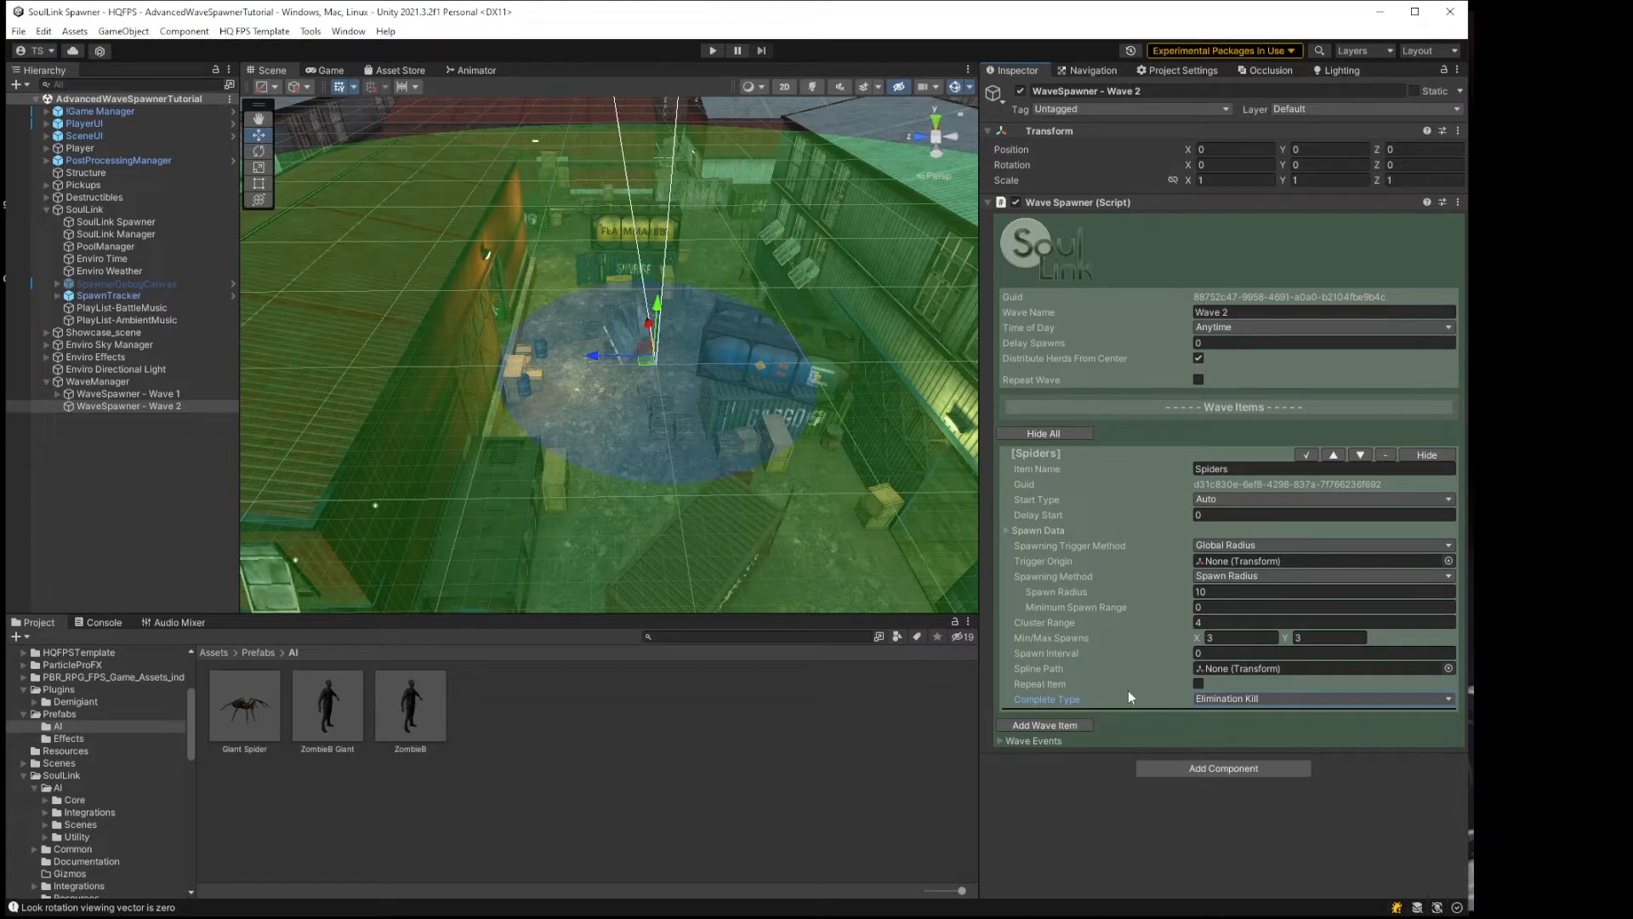
click(1198, 685)
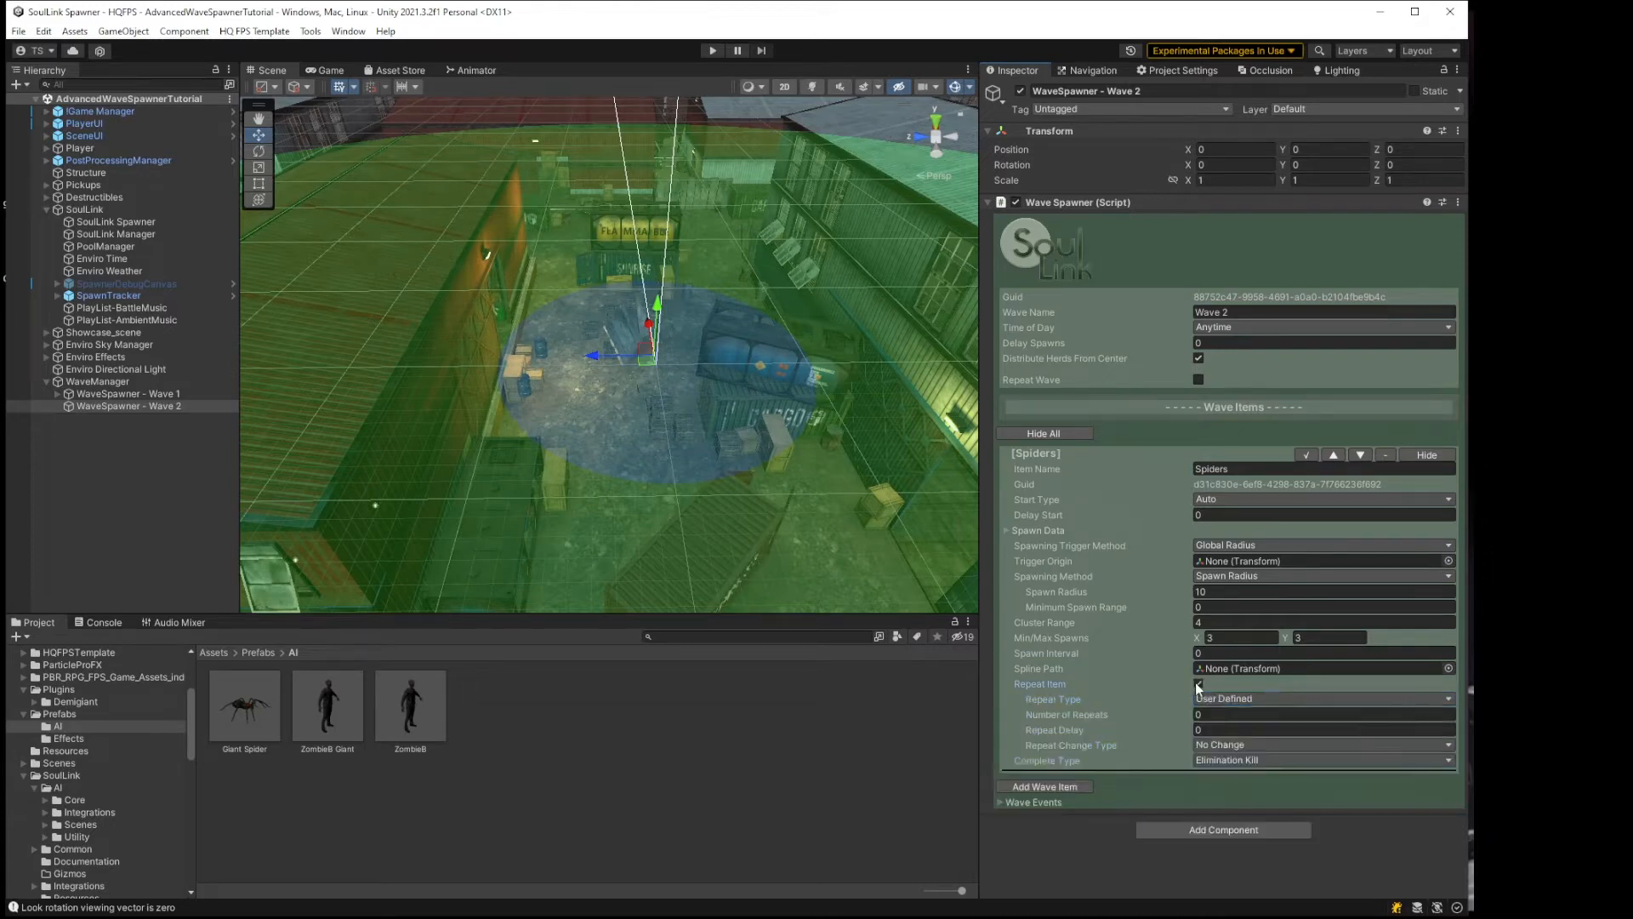
click(1230, 699)
click(1225, 716)
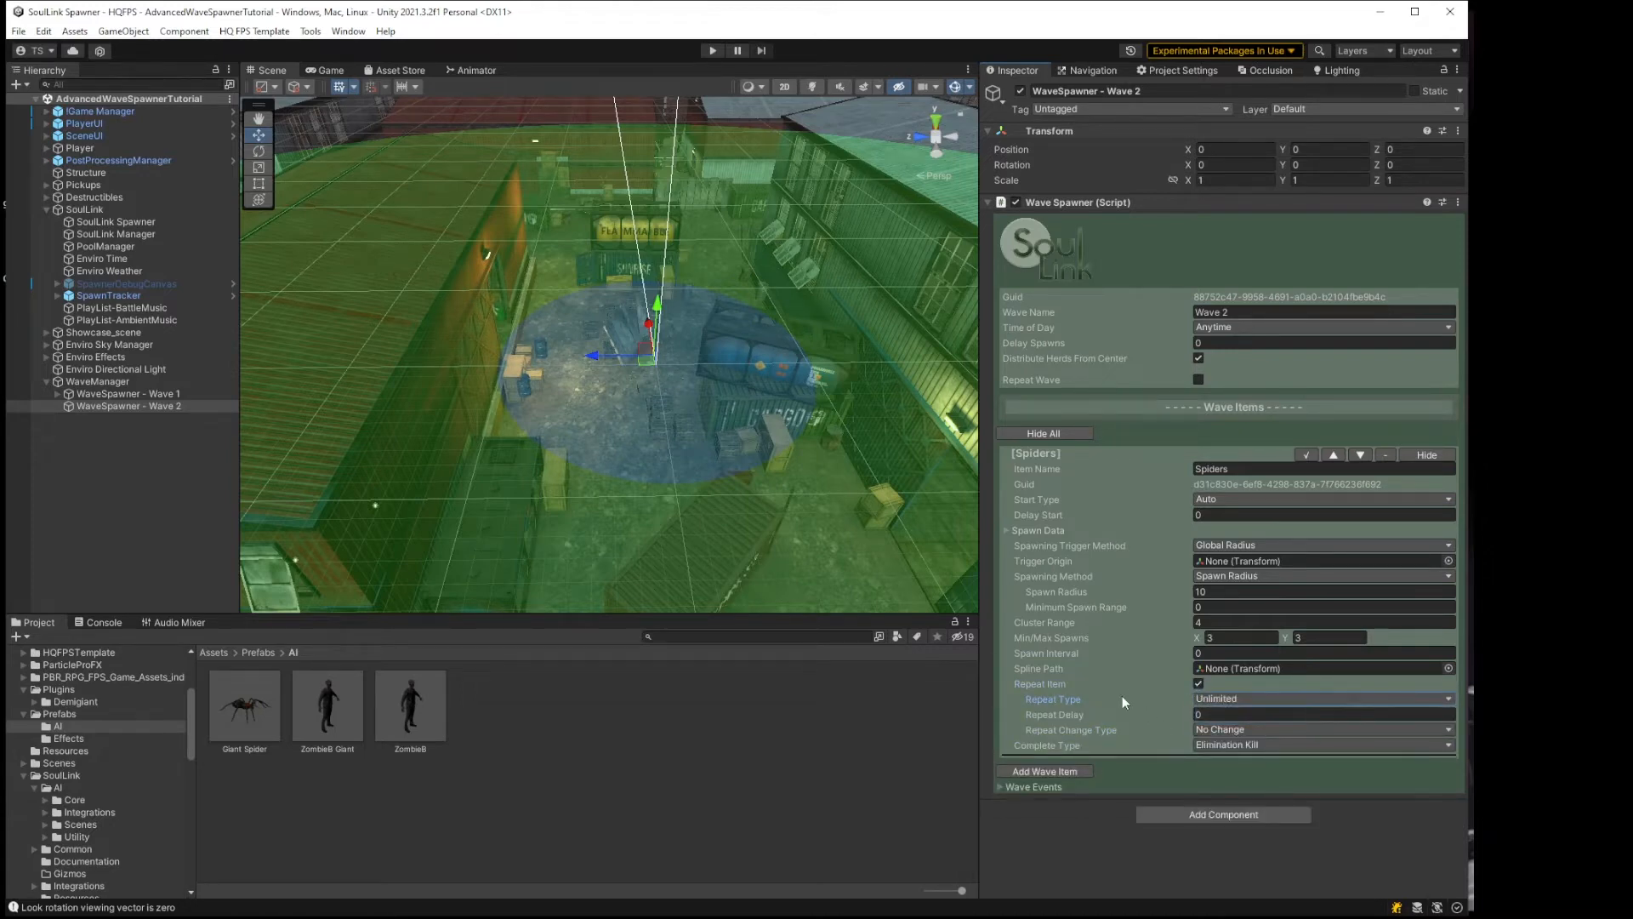
Step: Set the Spiders item's Repeat Change Type to Increase, with a Min/Max Change of 3 and 3
click(1242, 730)
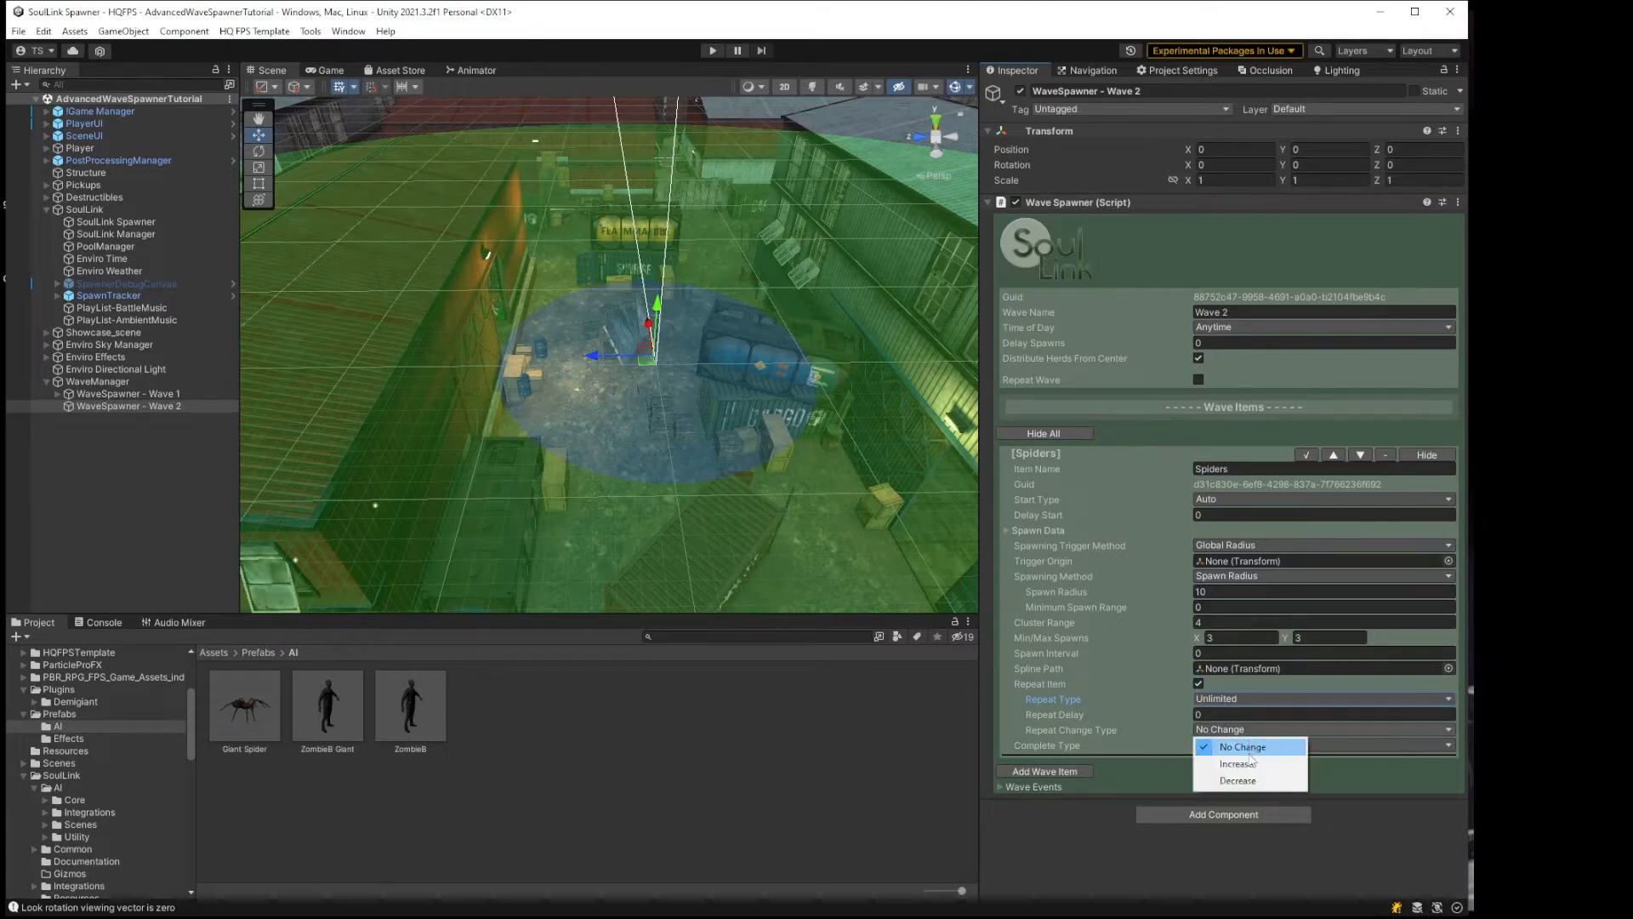
click(1246, 764)
click(1248, 745)
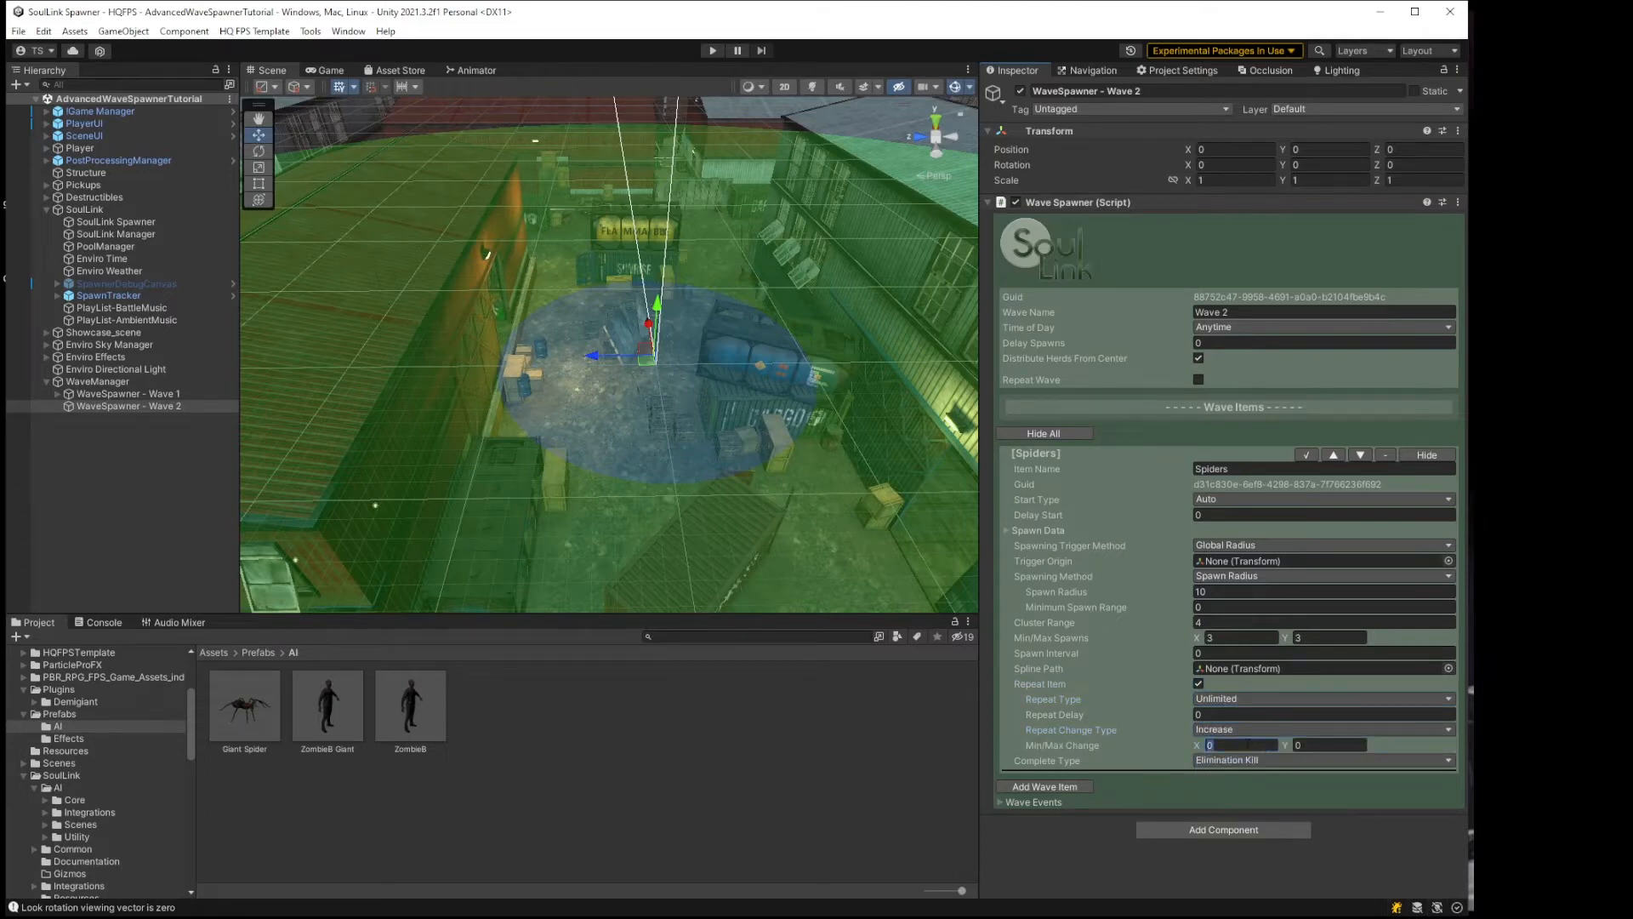
text(1)
key(Tab)
drag(1214, 745, 1184, 745)
text(3)
key(Tab)
text(3)
click(1229, 745)
Step: Compare the spawn areas of WaveSpawner - Wave 1 and WaveSpawner - Wave 2 in the scene
right_drag(690, 535, 747, 528)
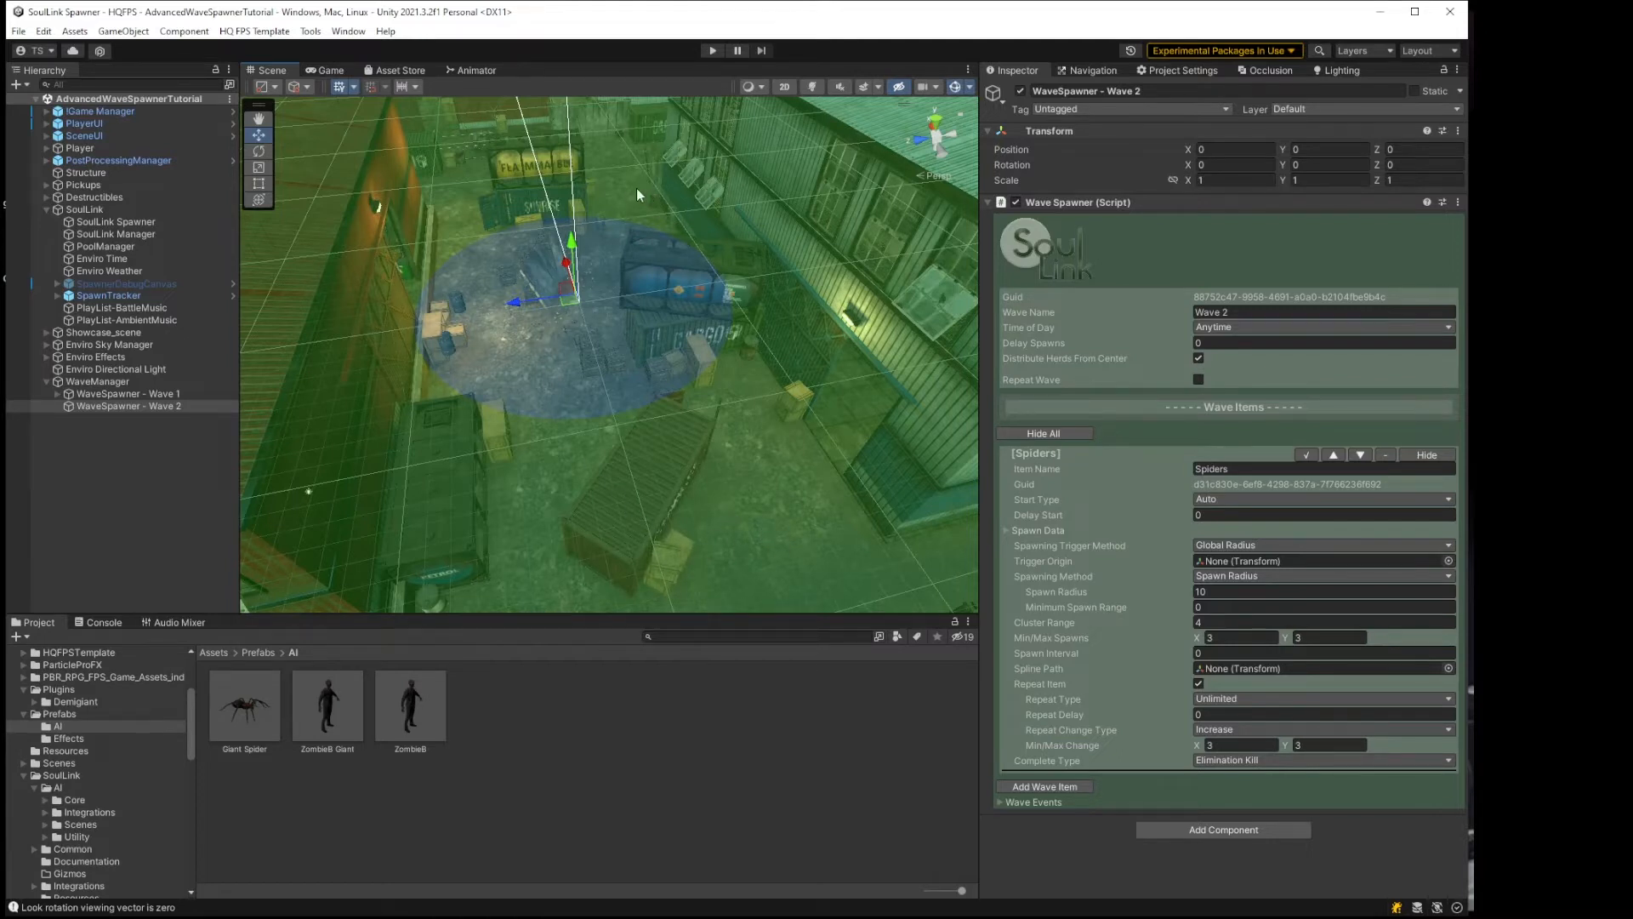
click(161, 393)
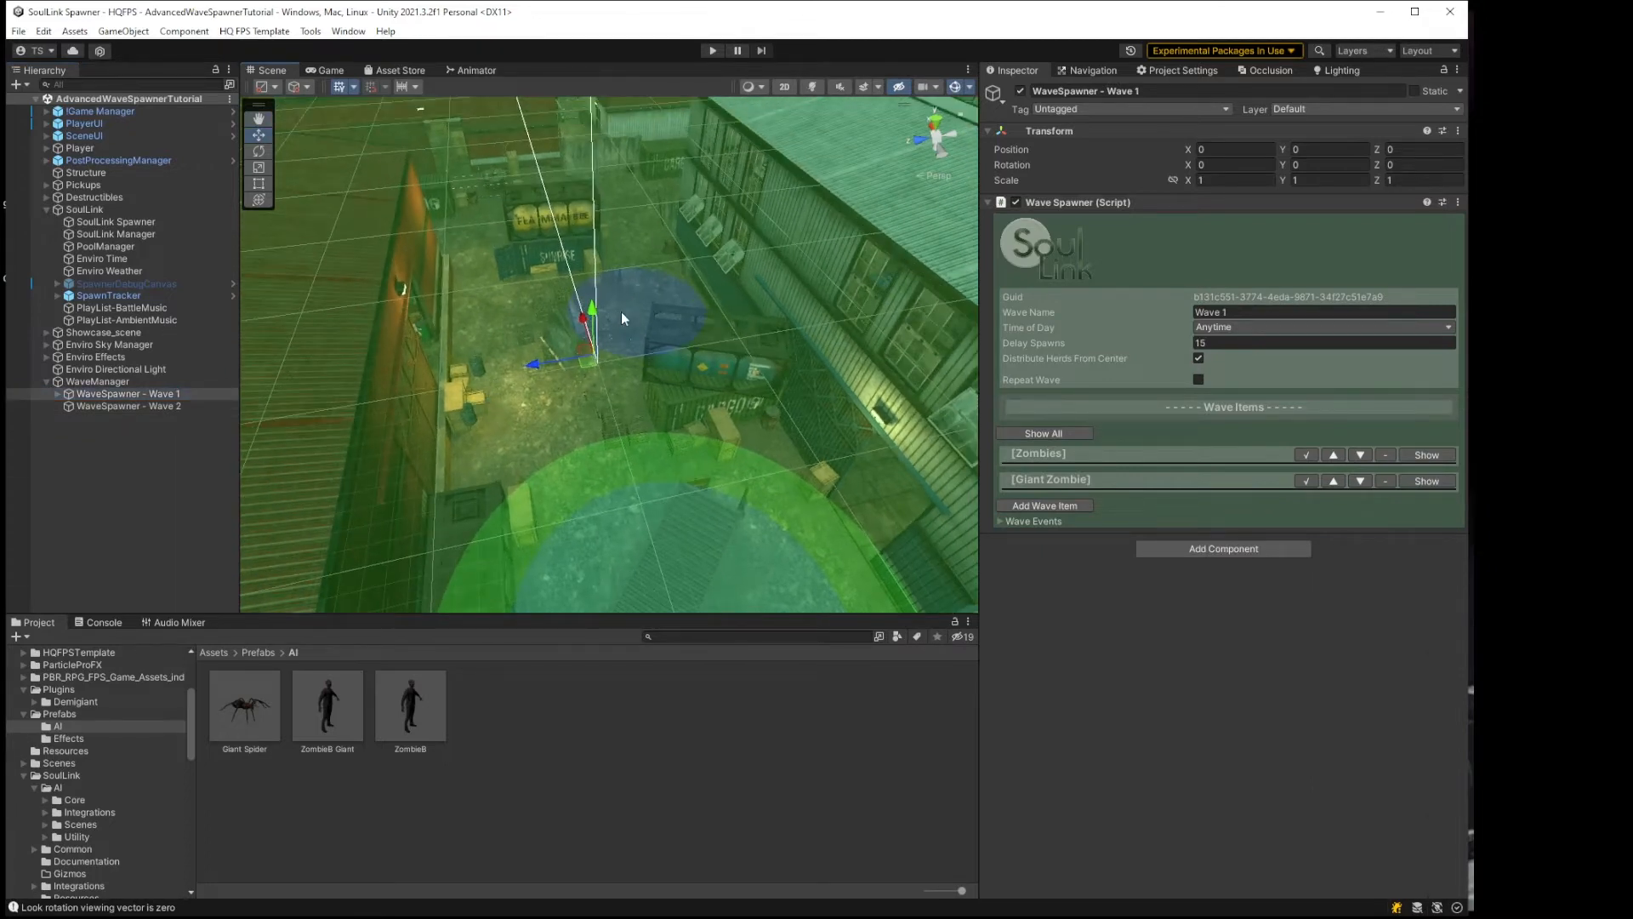
click(183, 407)
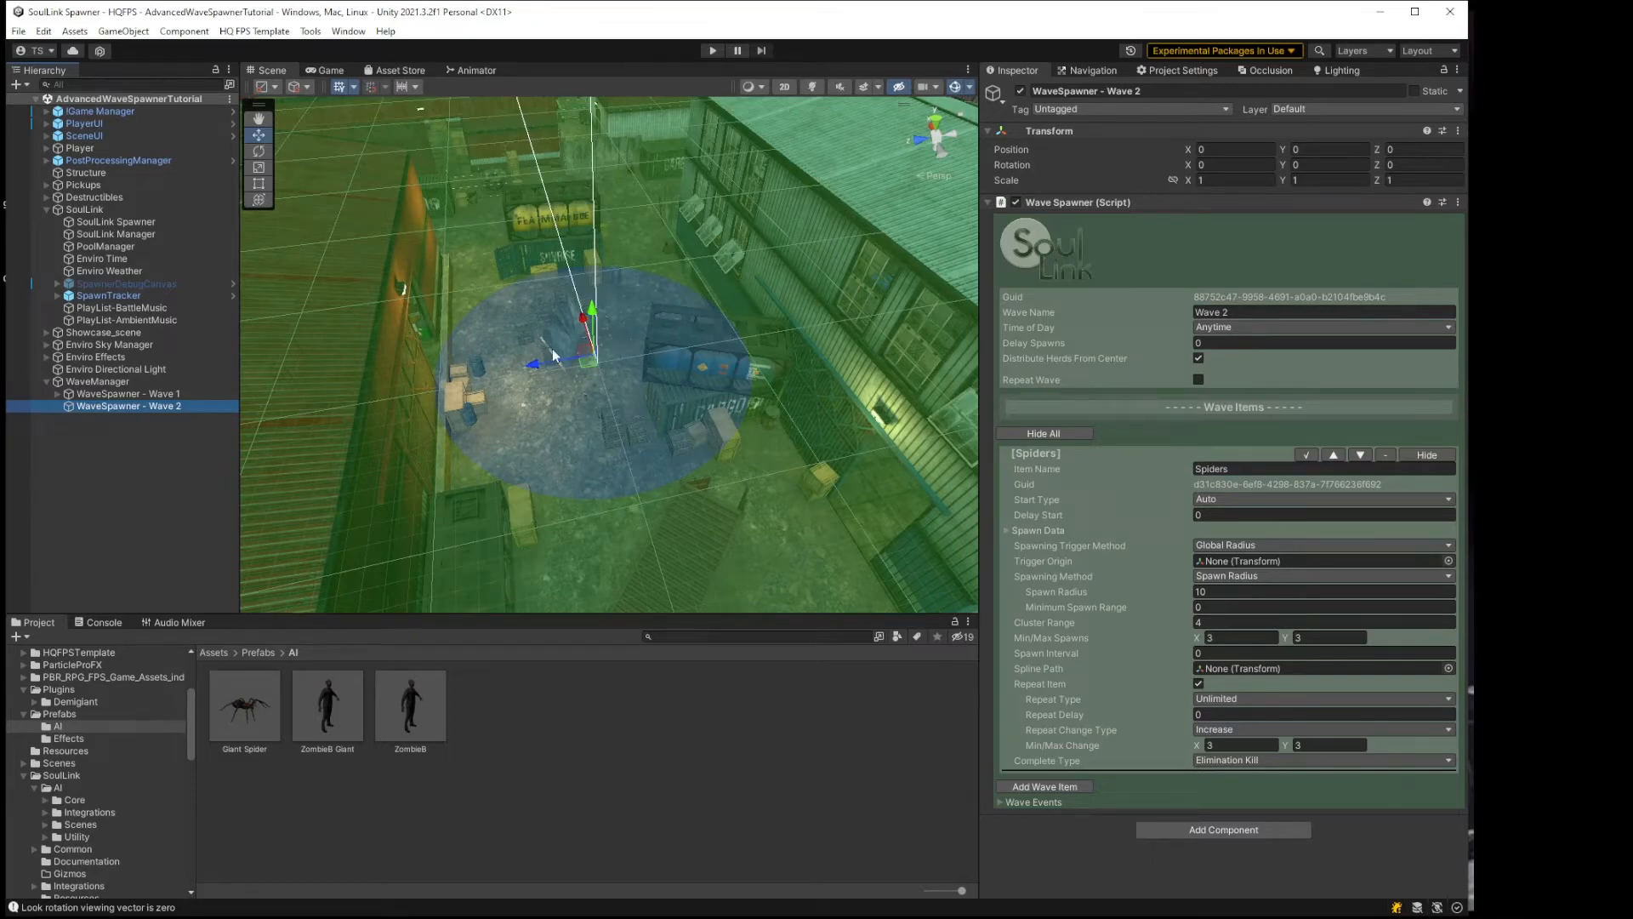
Step: Start a playtest and pick up the weapons, ammunition and supplies lying on the ground around the player
click(712, 51)
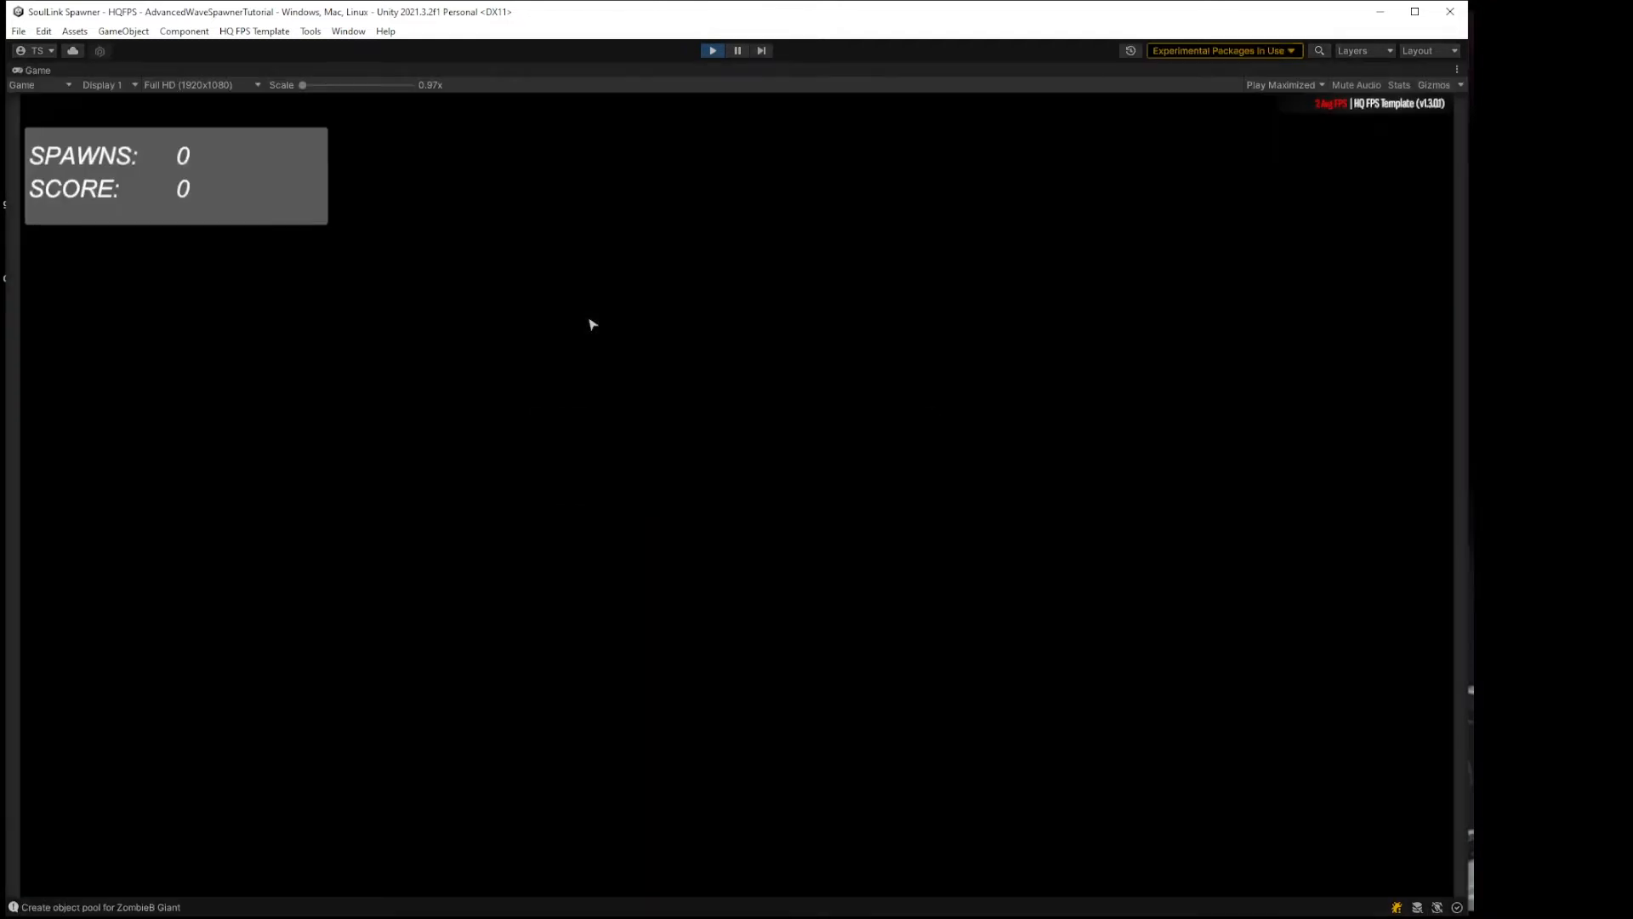
key(e)
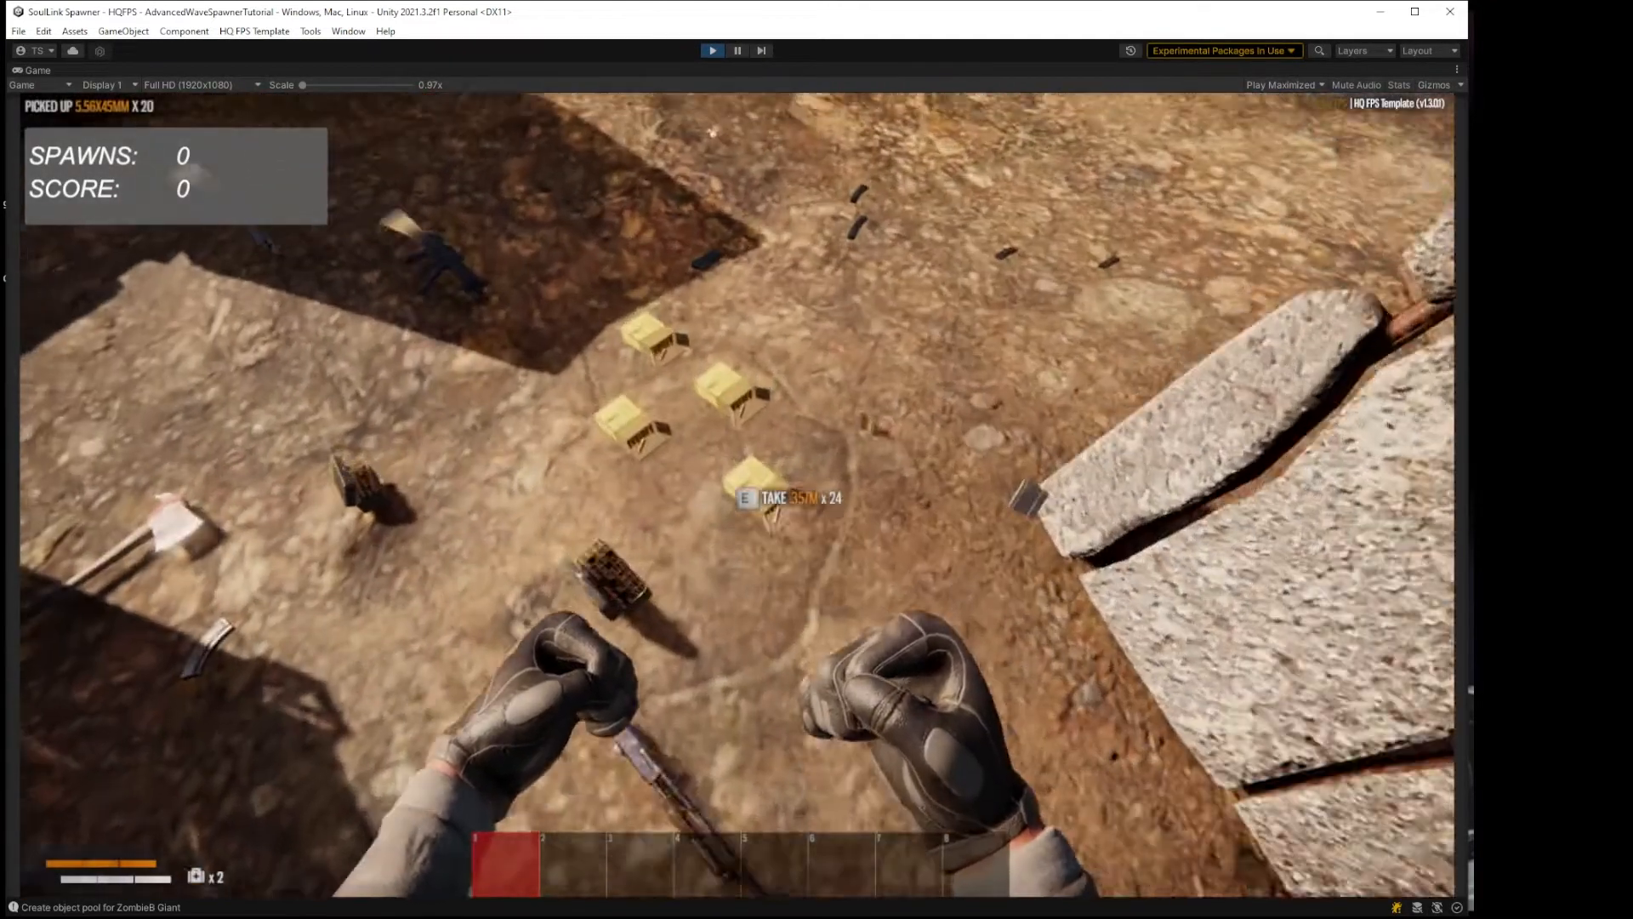
key(e)
key(e)
key(e)
key(e)
key(e)
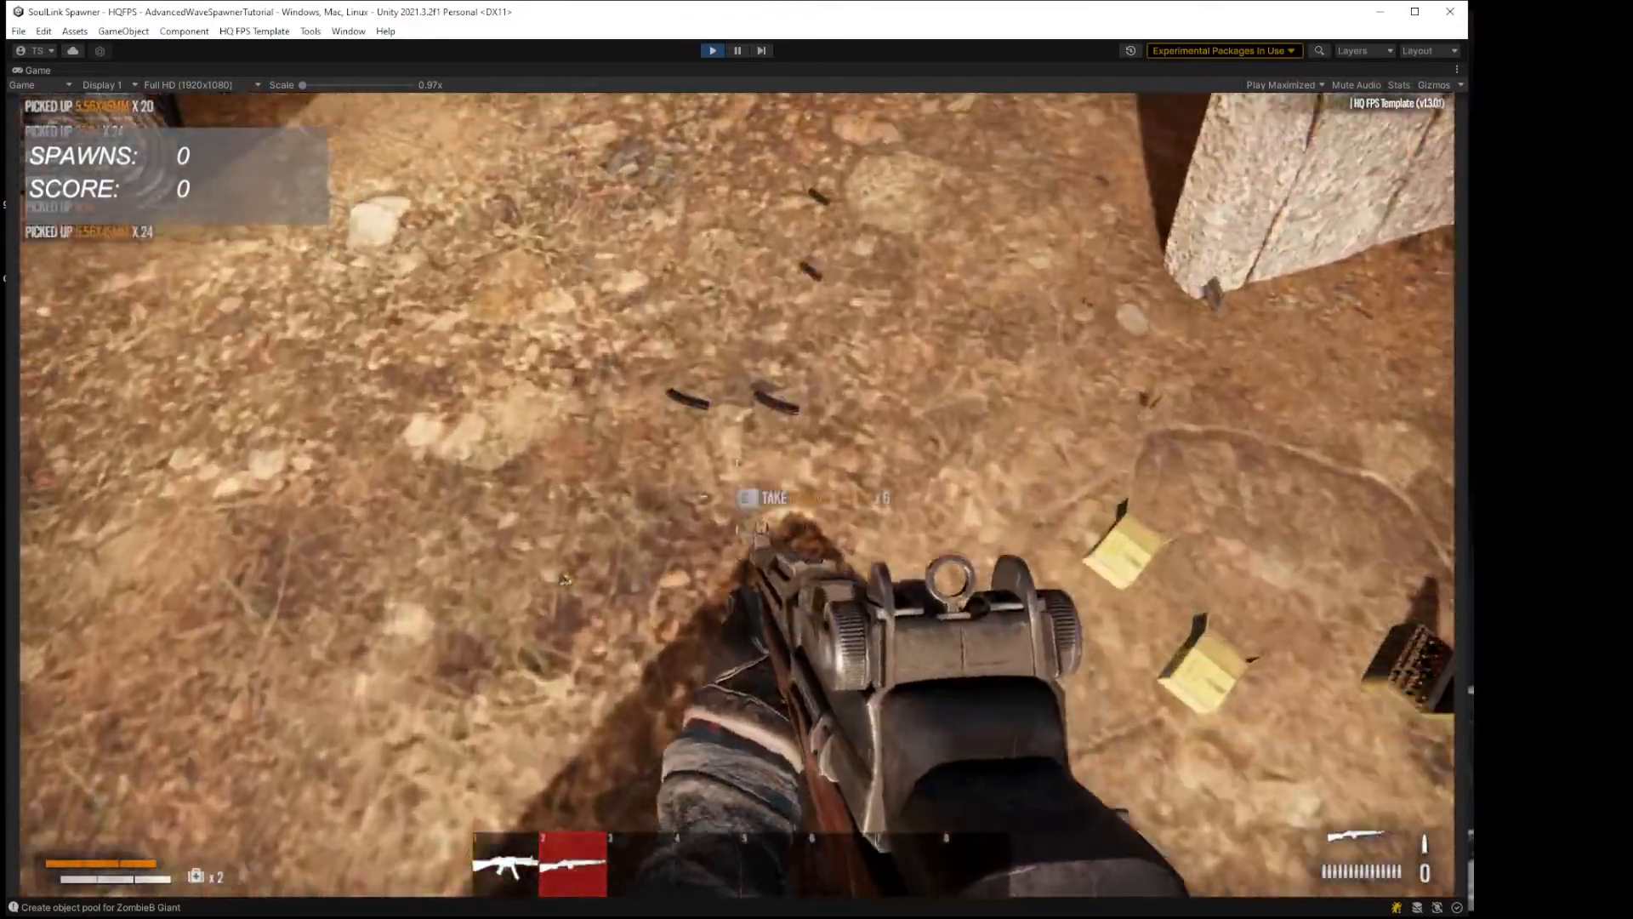
key(e)
key(e)
key(e)
key(e)
key(e)
key(e)
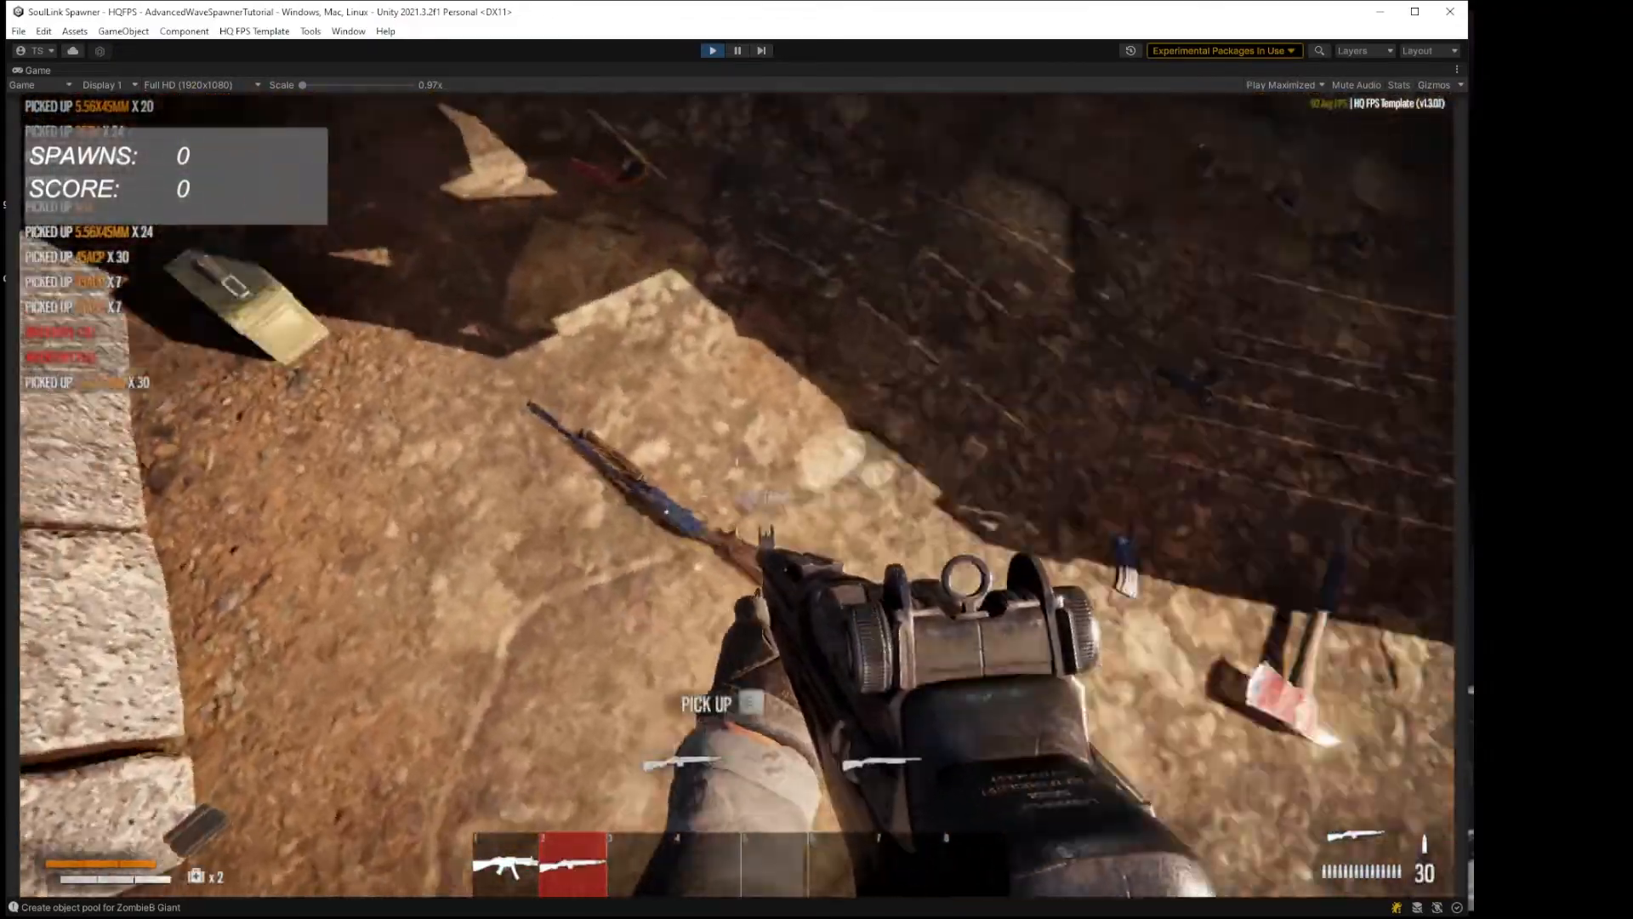
key(e)
key(e)
key(e)
key(e)
key(e)
key(e)
key(e)
key(e)
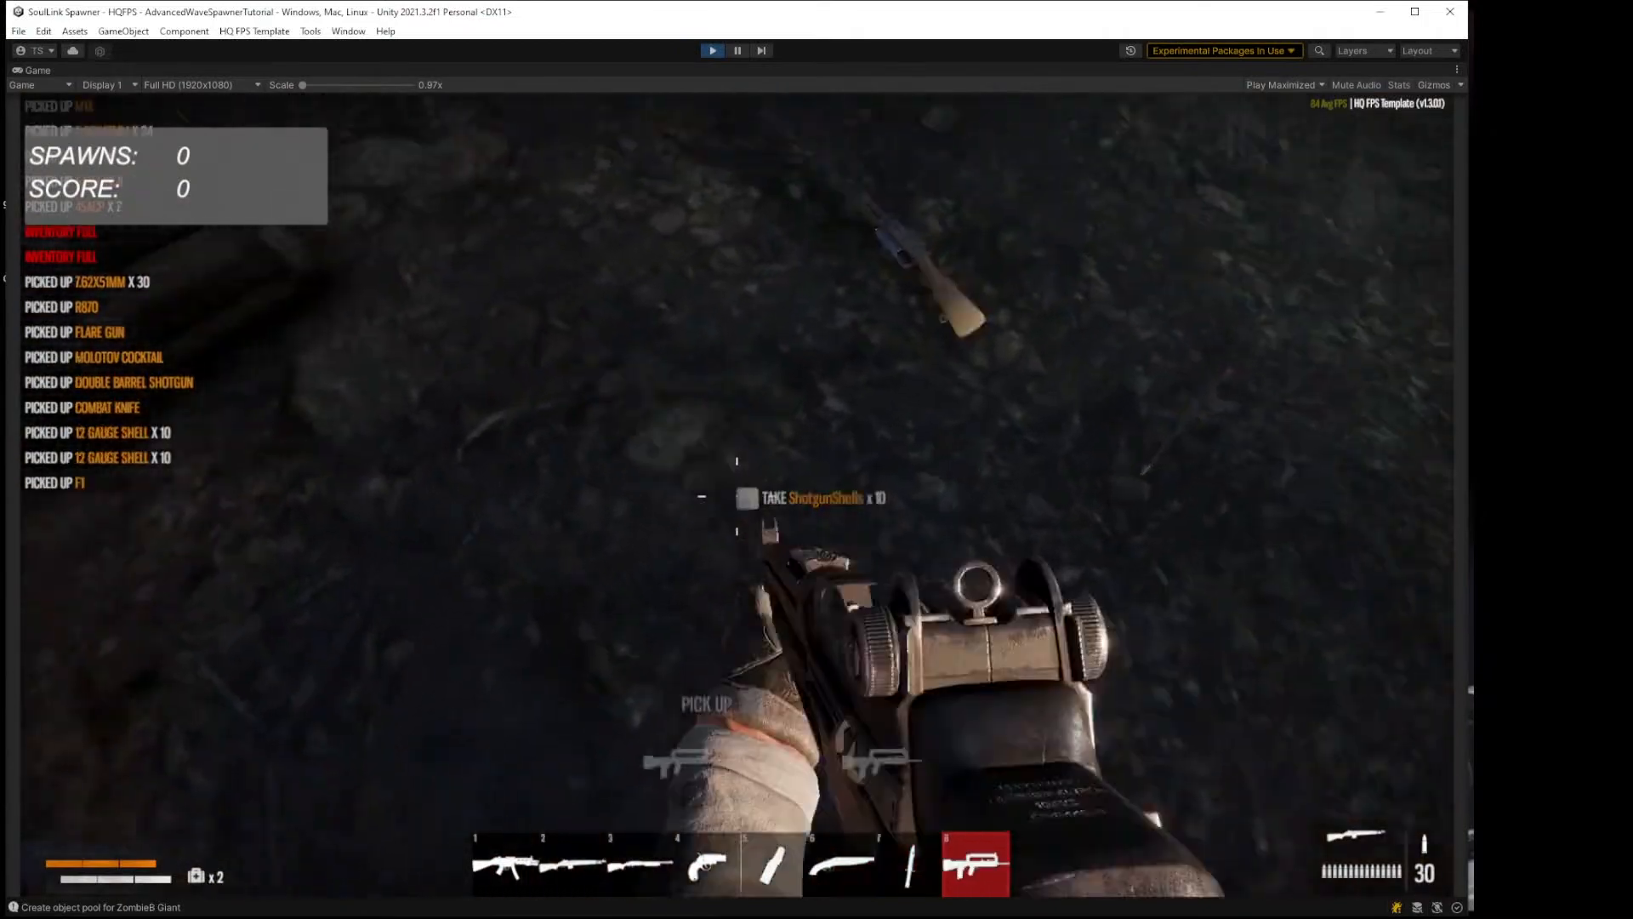
key(e)
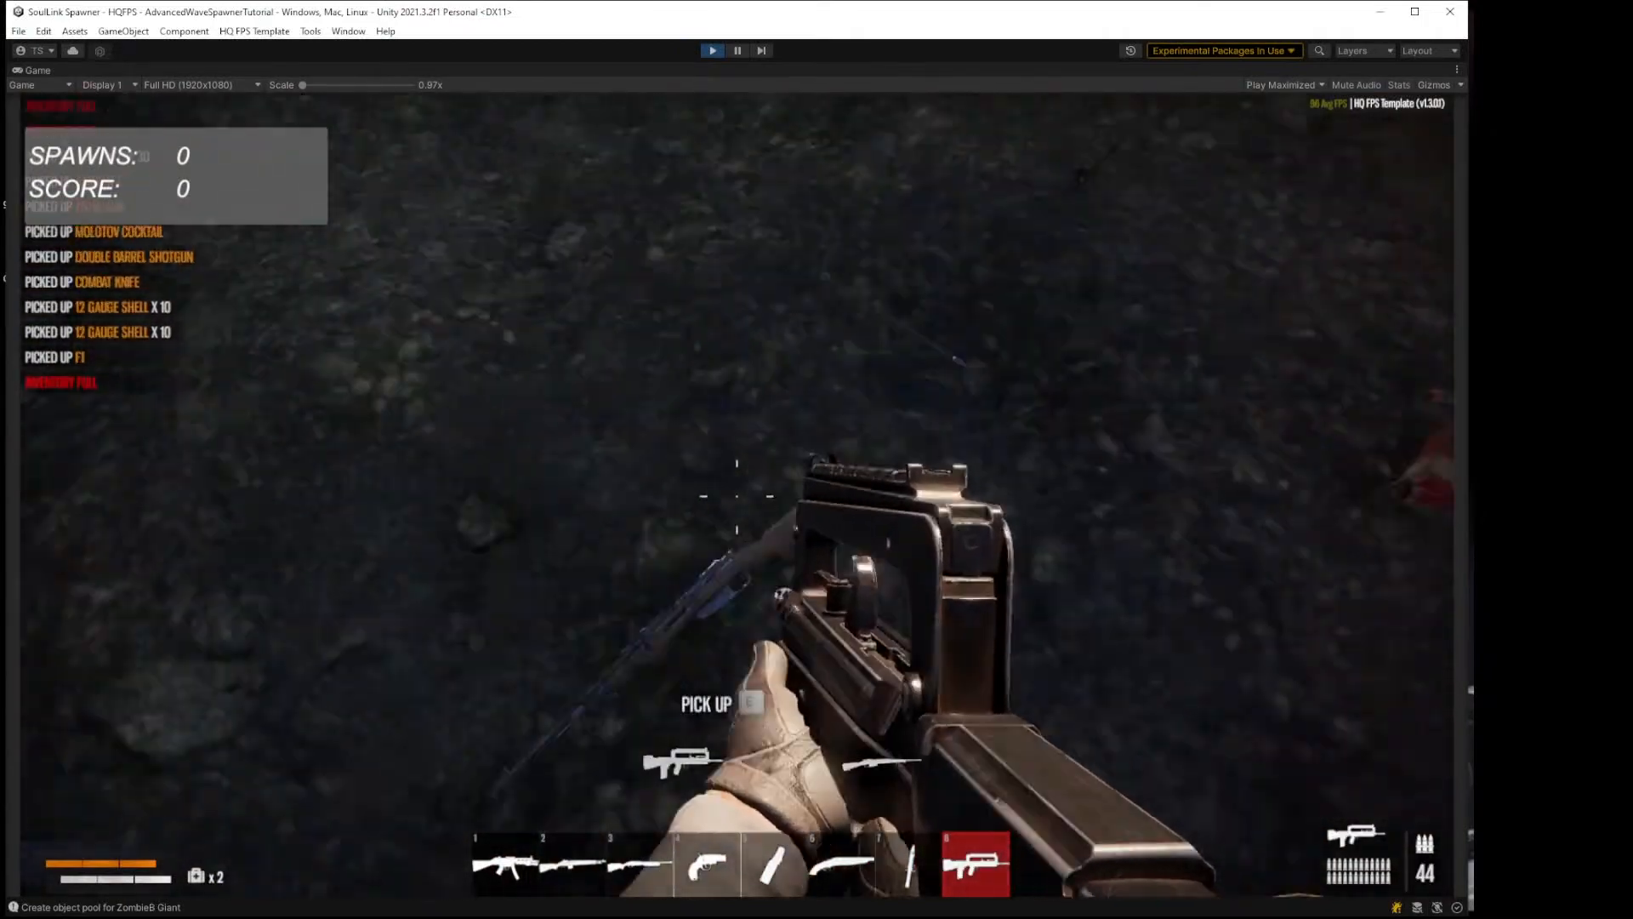
key(e)
key(e)
key(e)
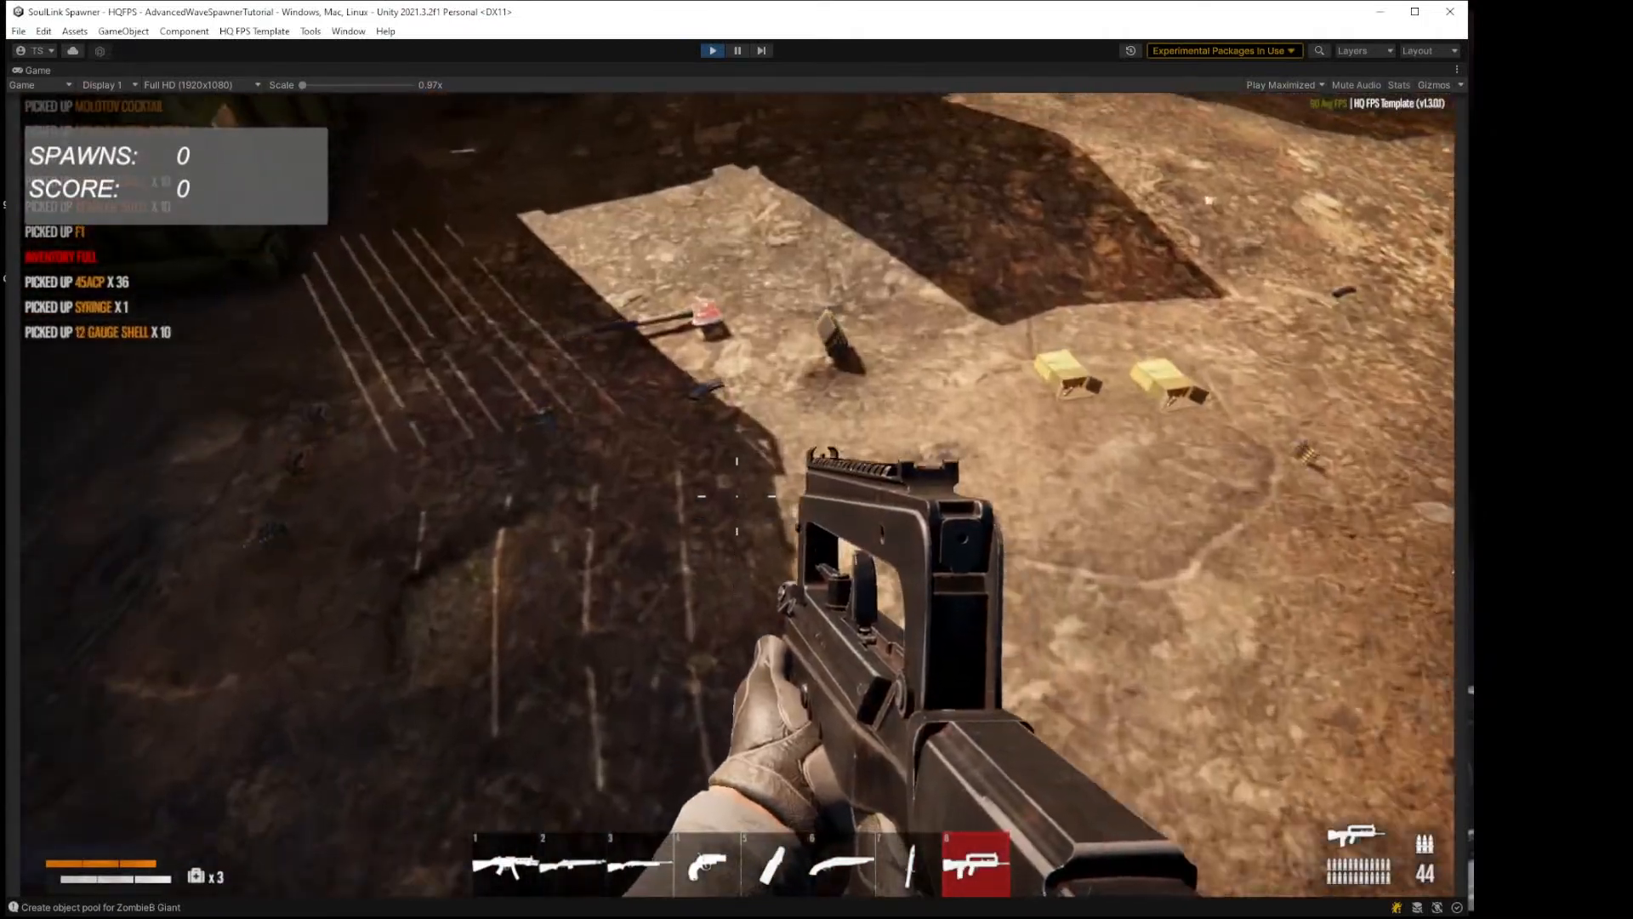
key(w)
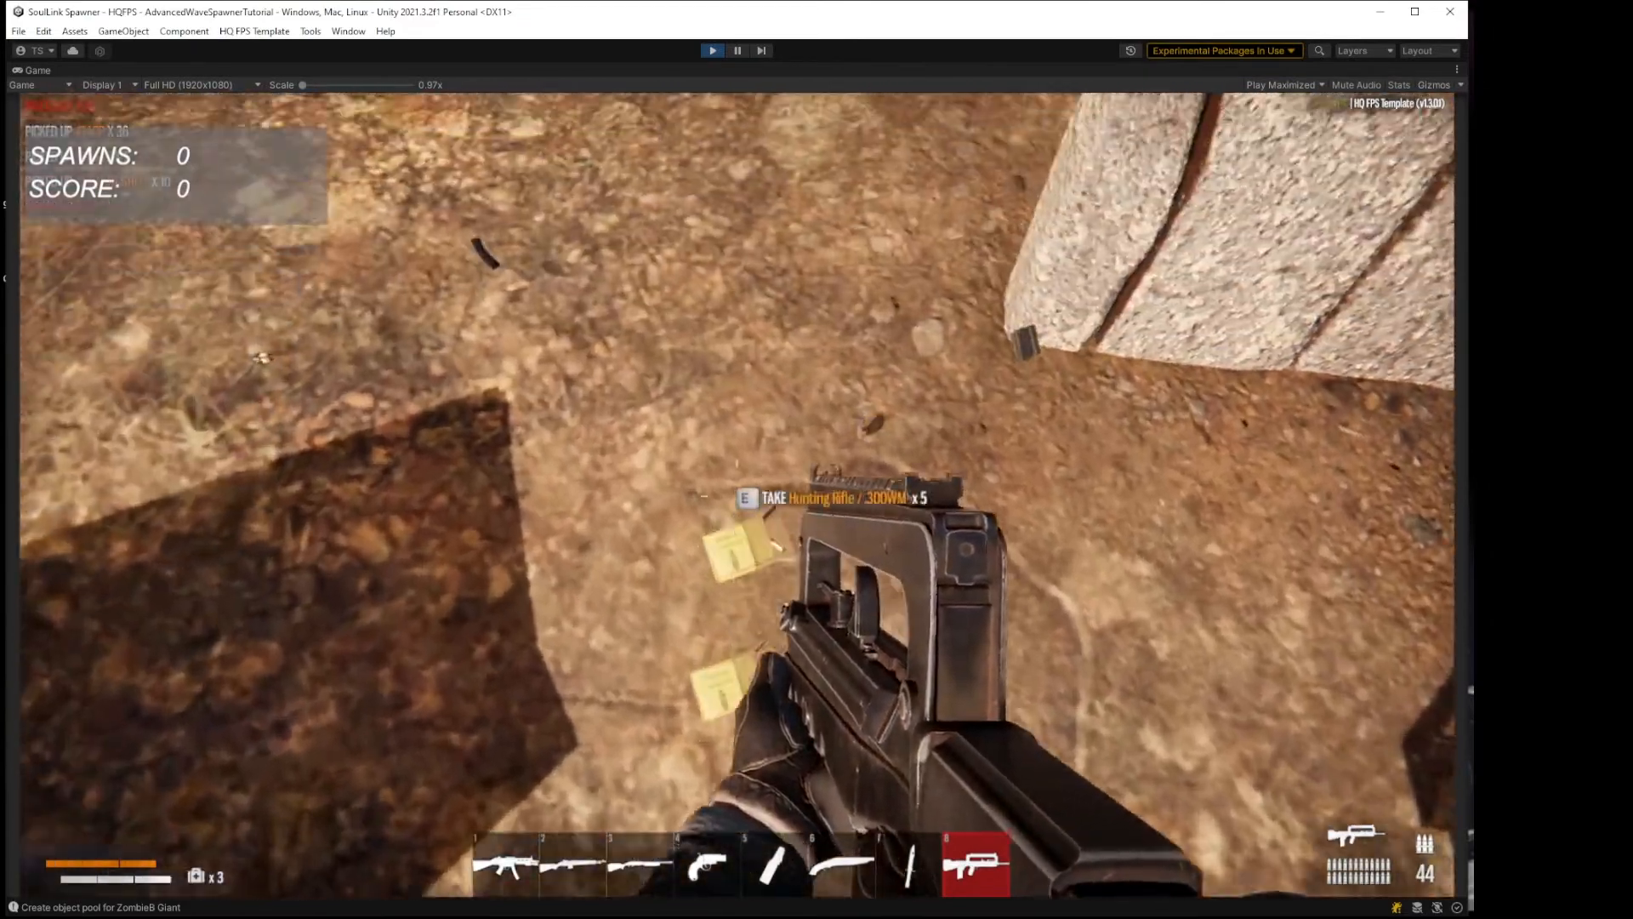
key(e)
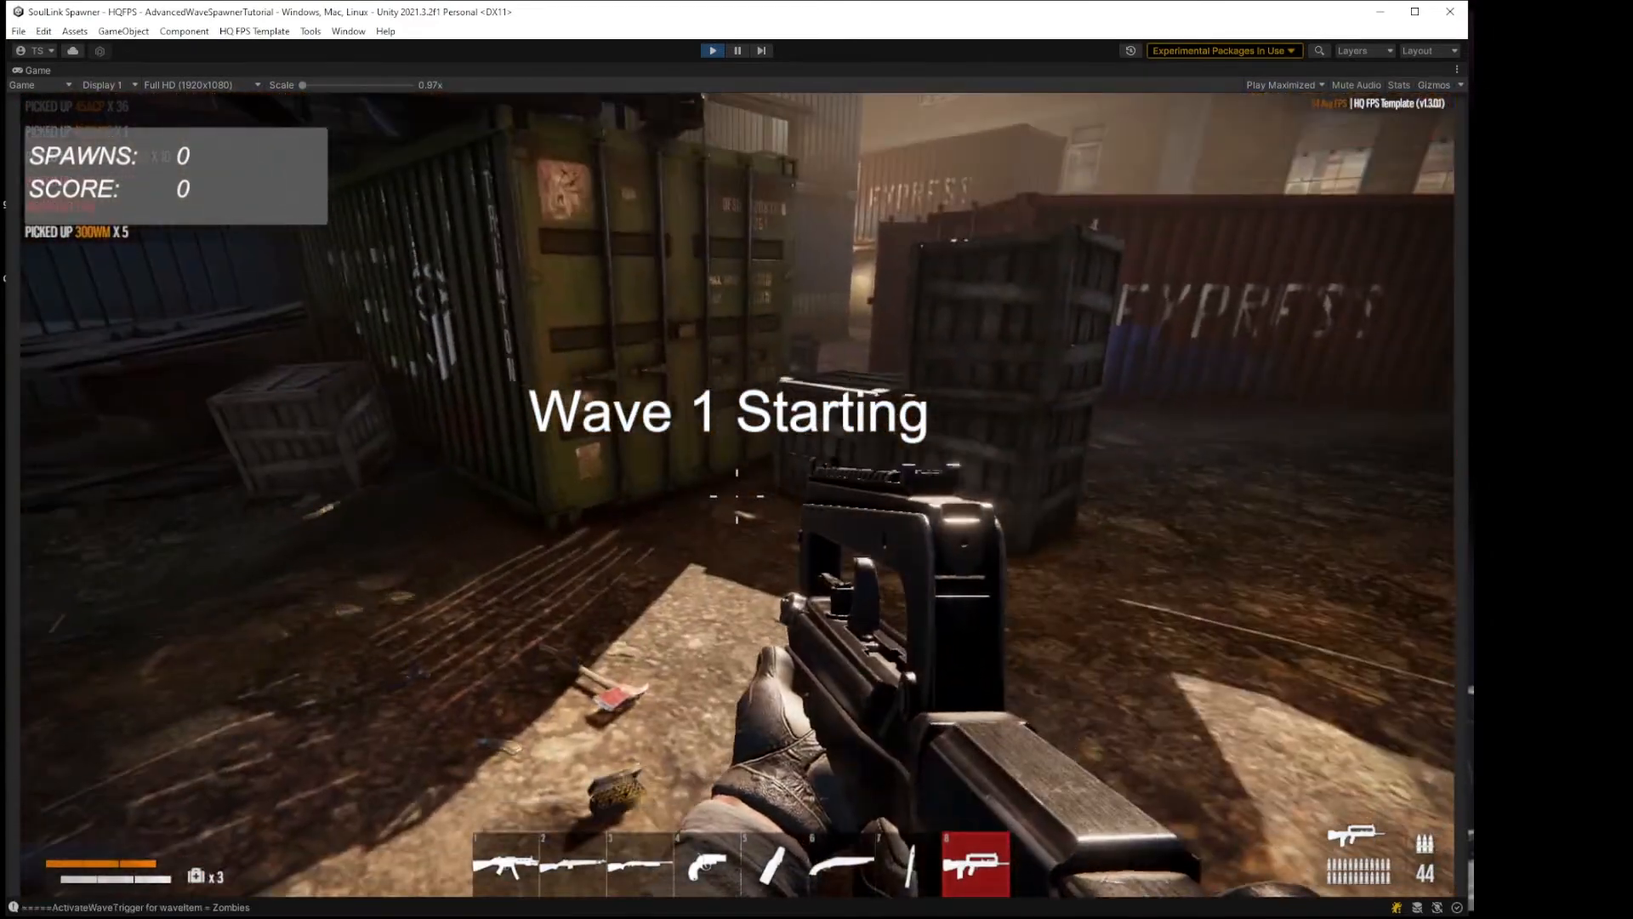
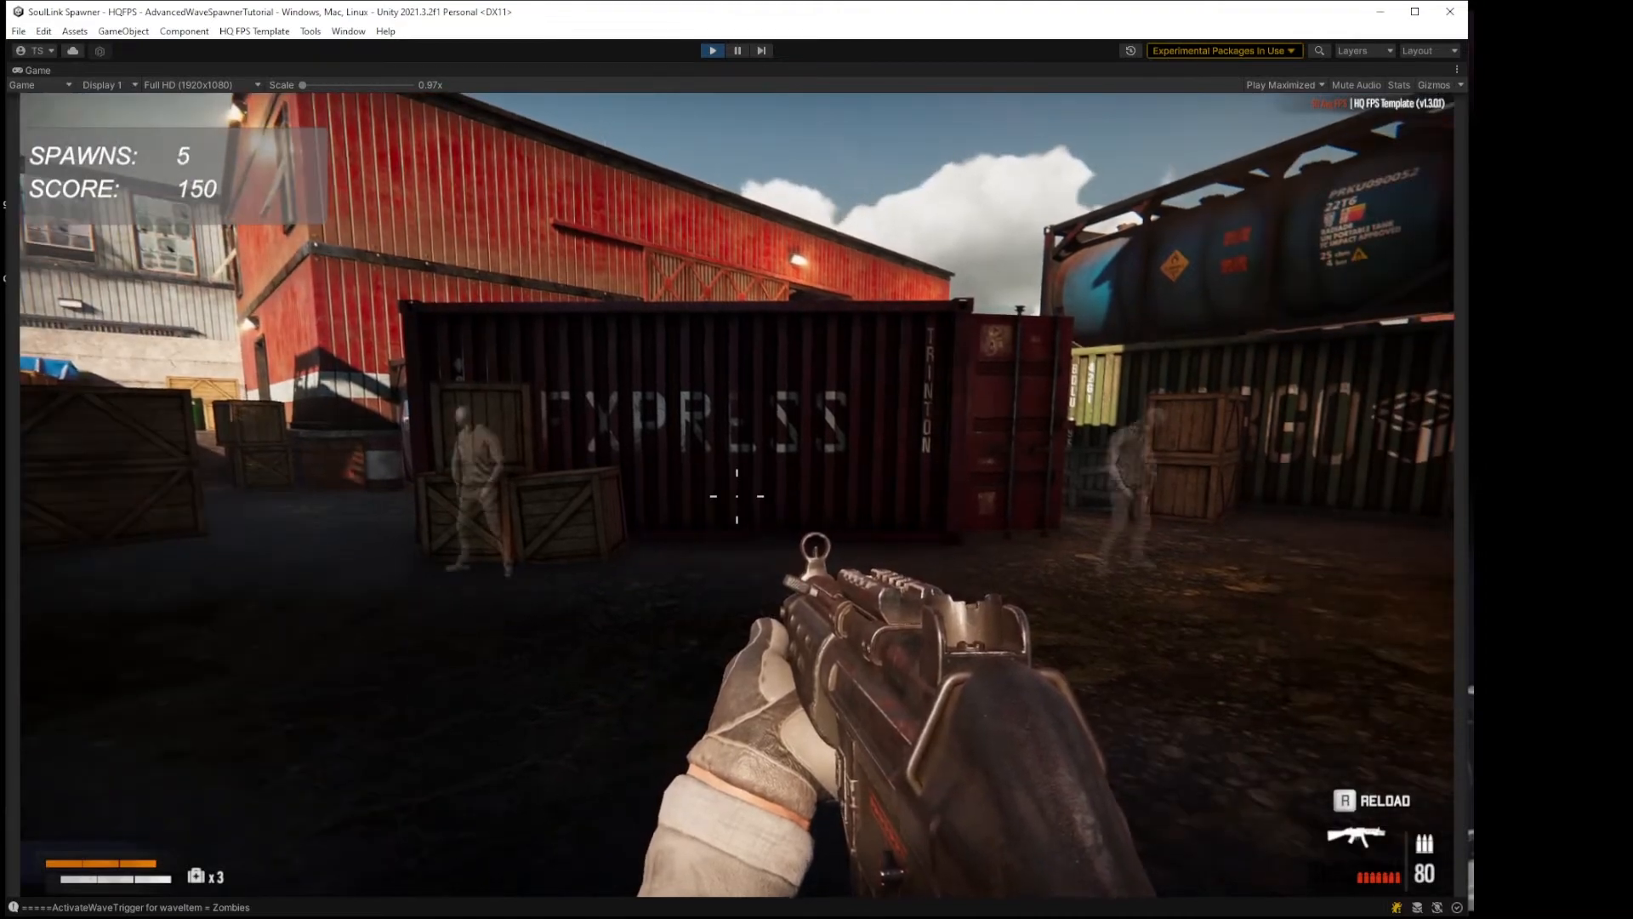
Step: Shoot the remaining Wave 1 zombies among the containers, reloading the rifle between bursts
click(737, 496)
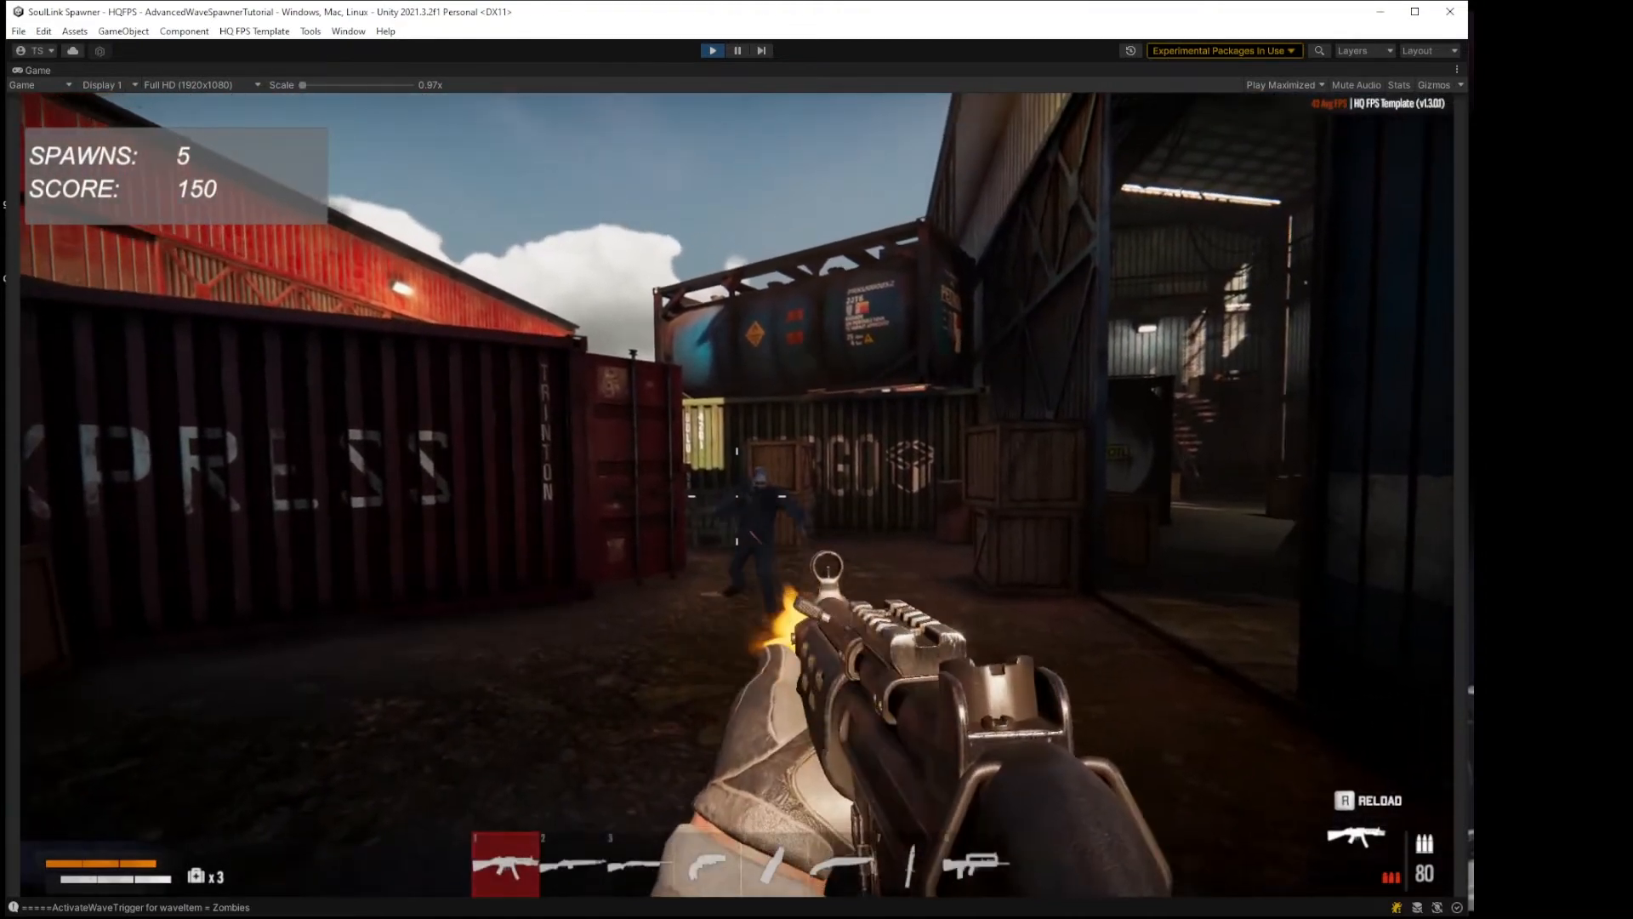
key(r)
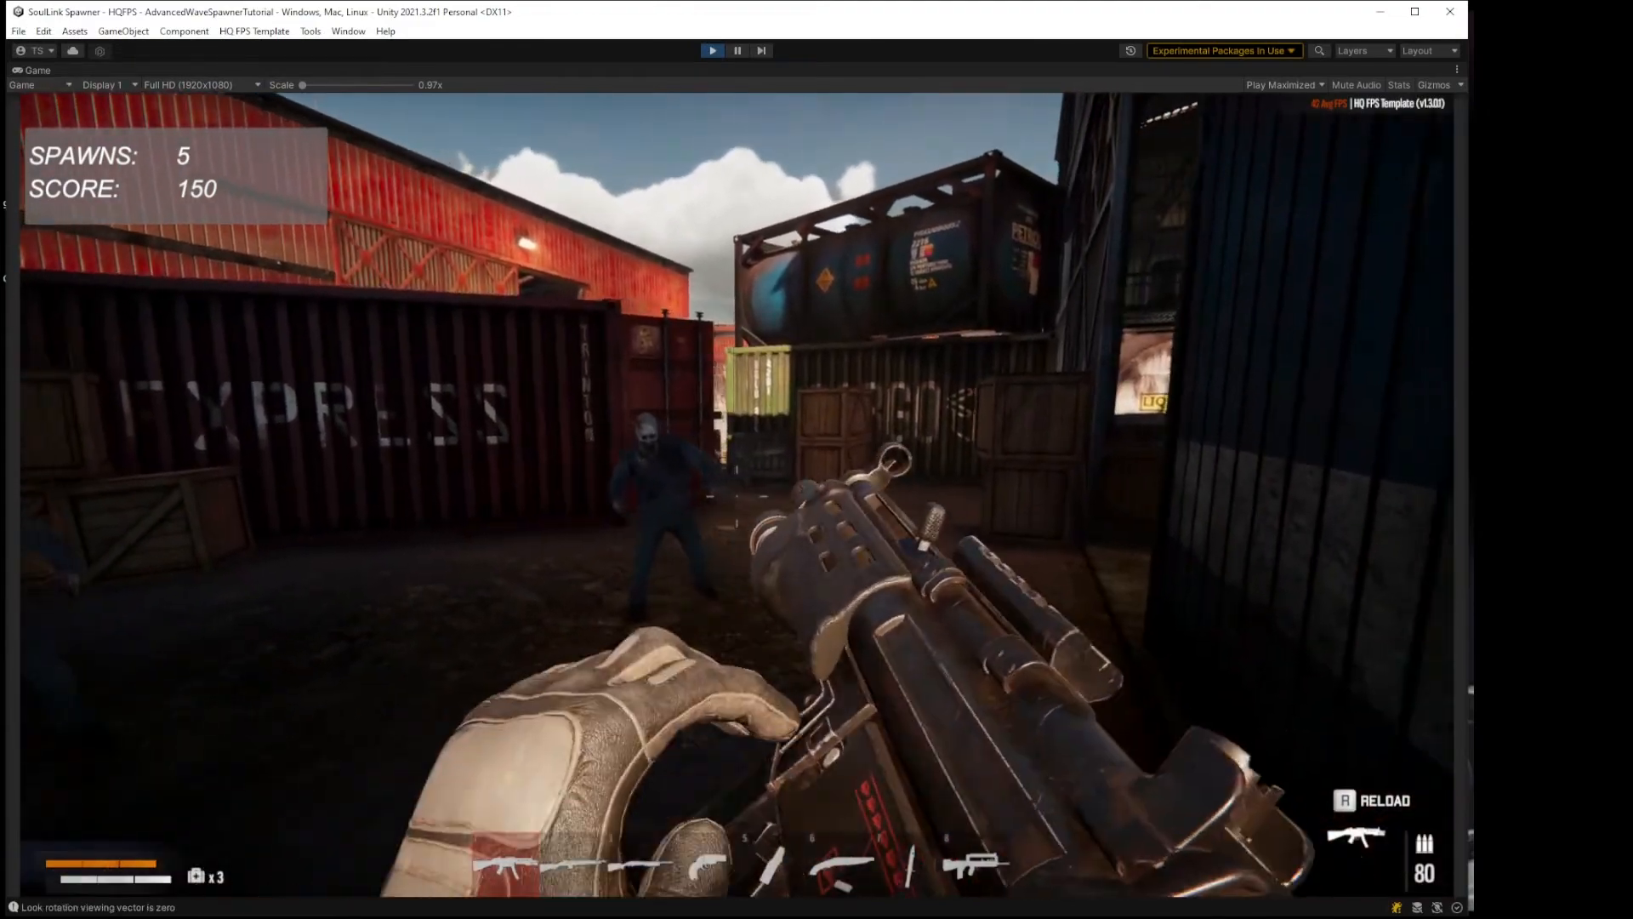
key(d)
drag(737, 496, 736, 496)
key(w)
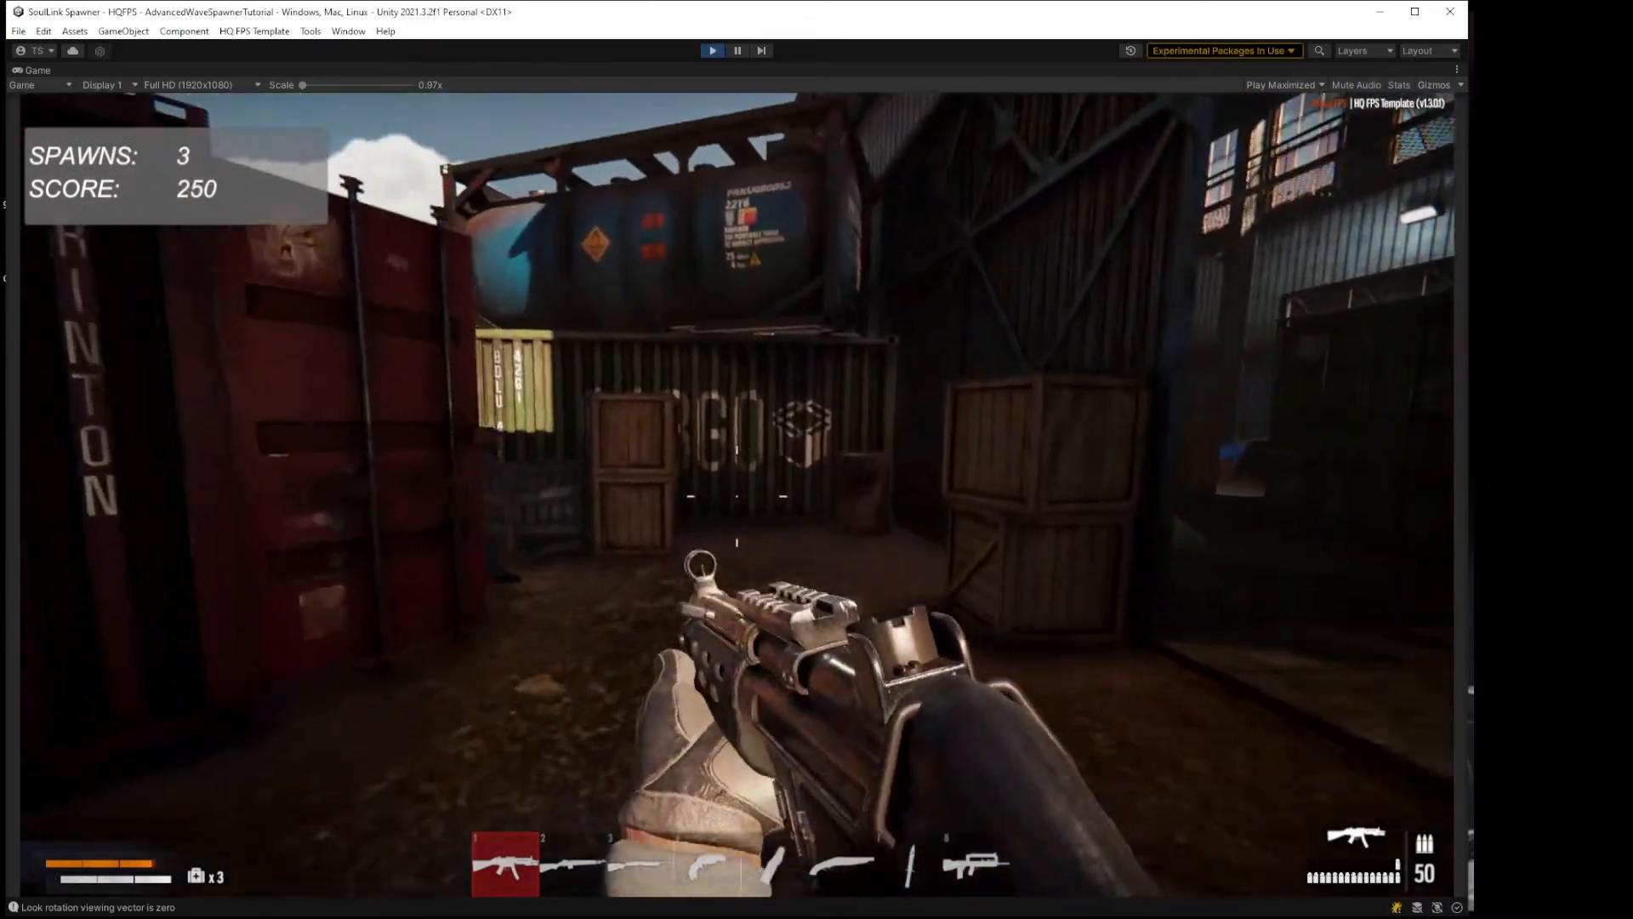
drag(737, 496, 737, 496)
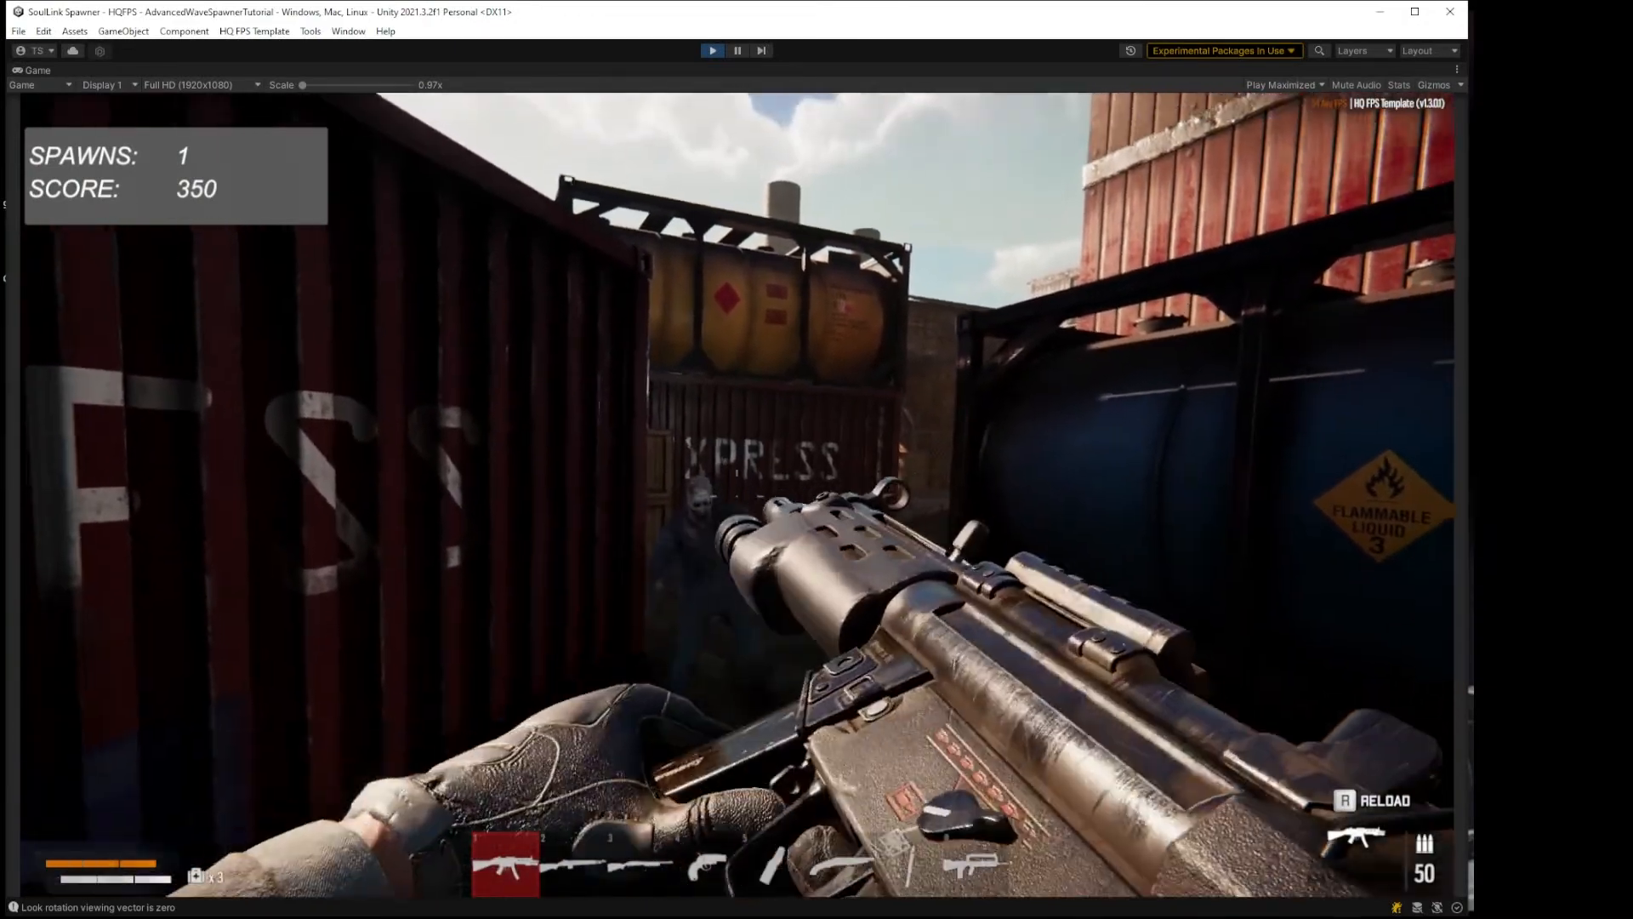
key(s)
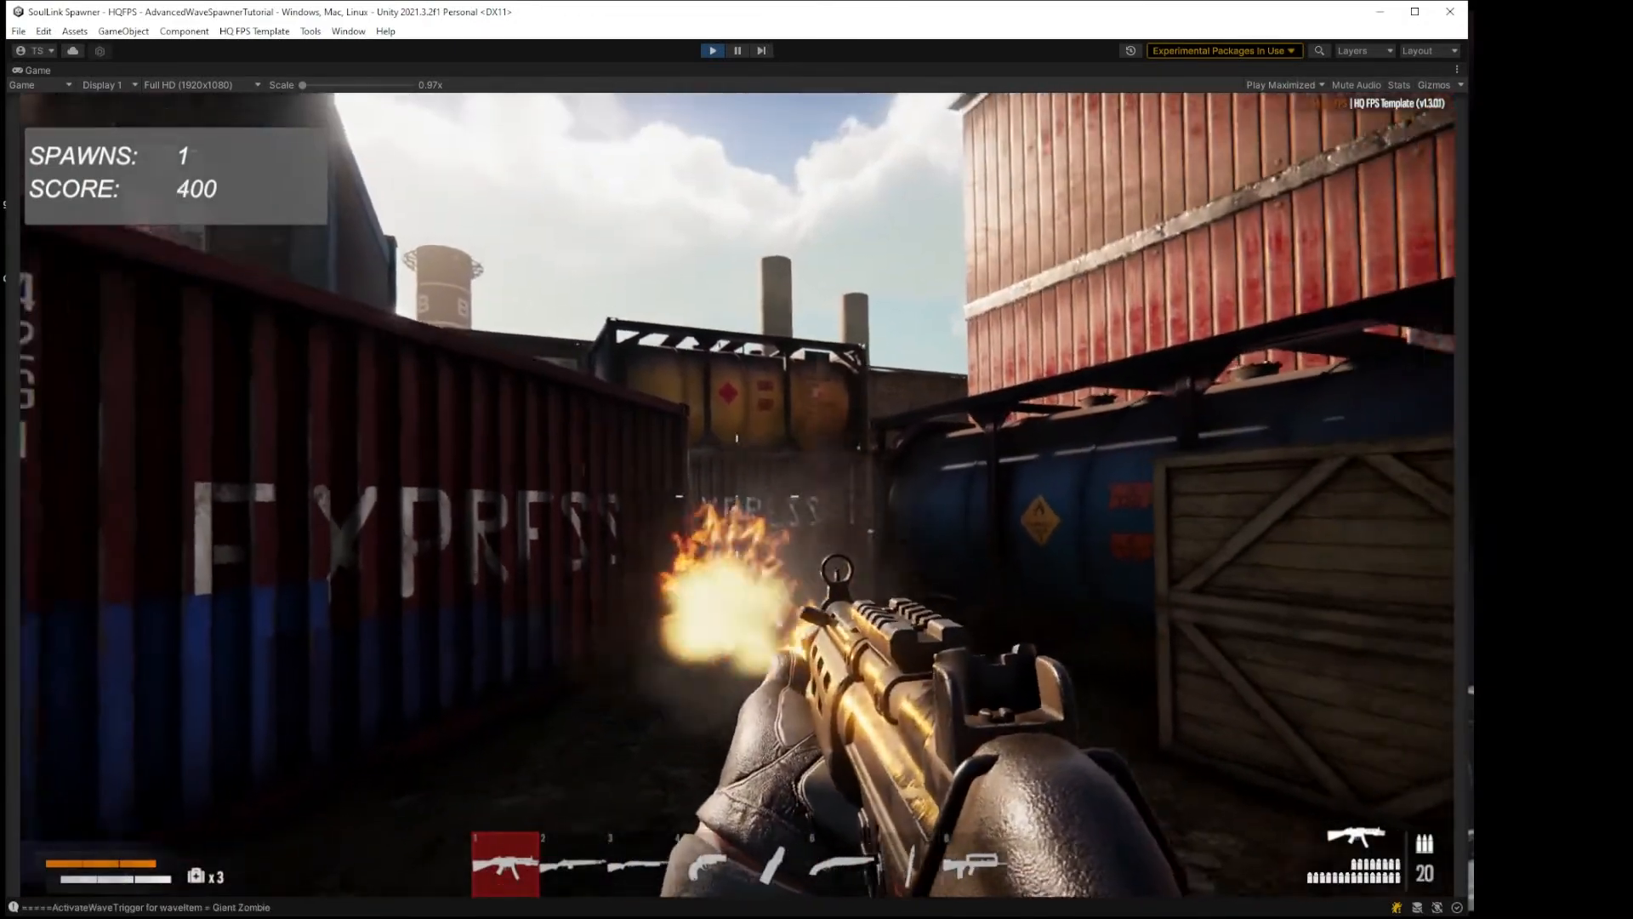
Step: Search the yard around the Express and Cargo containers for the Giant Zombie
key(w)
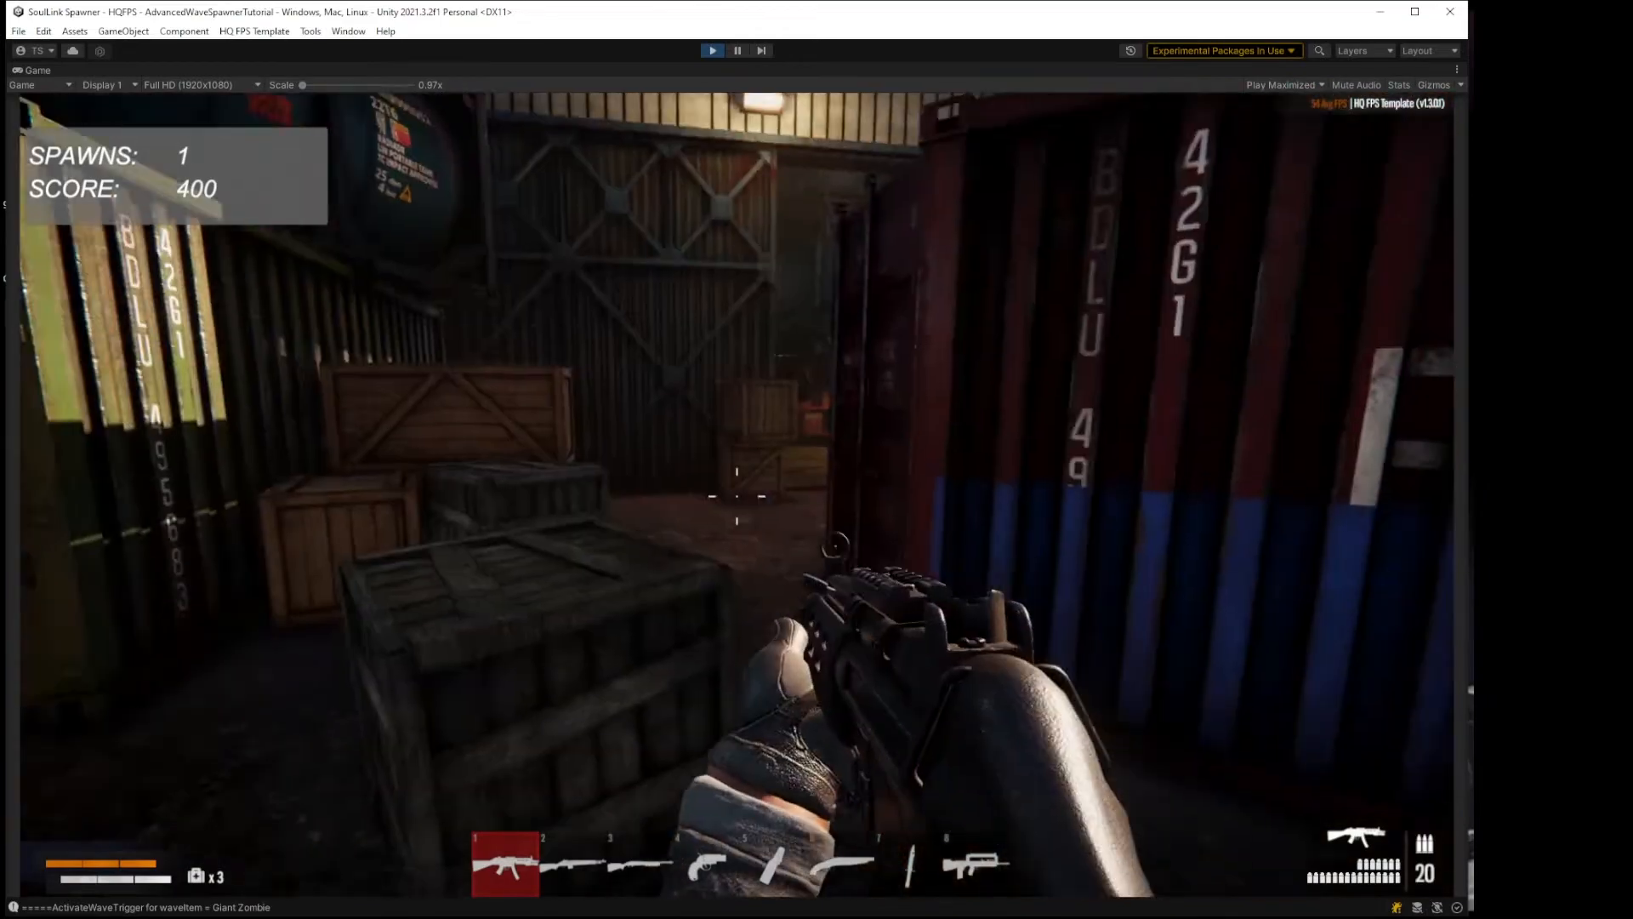
key(w)
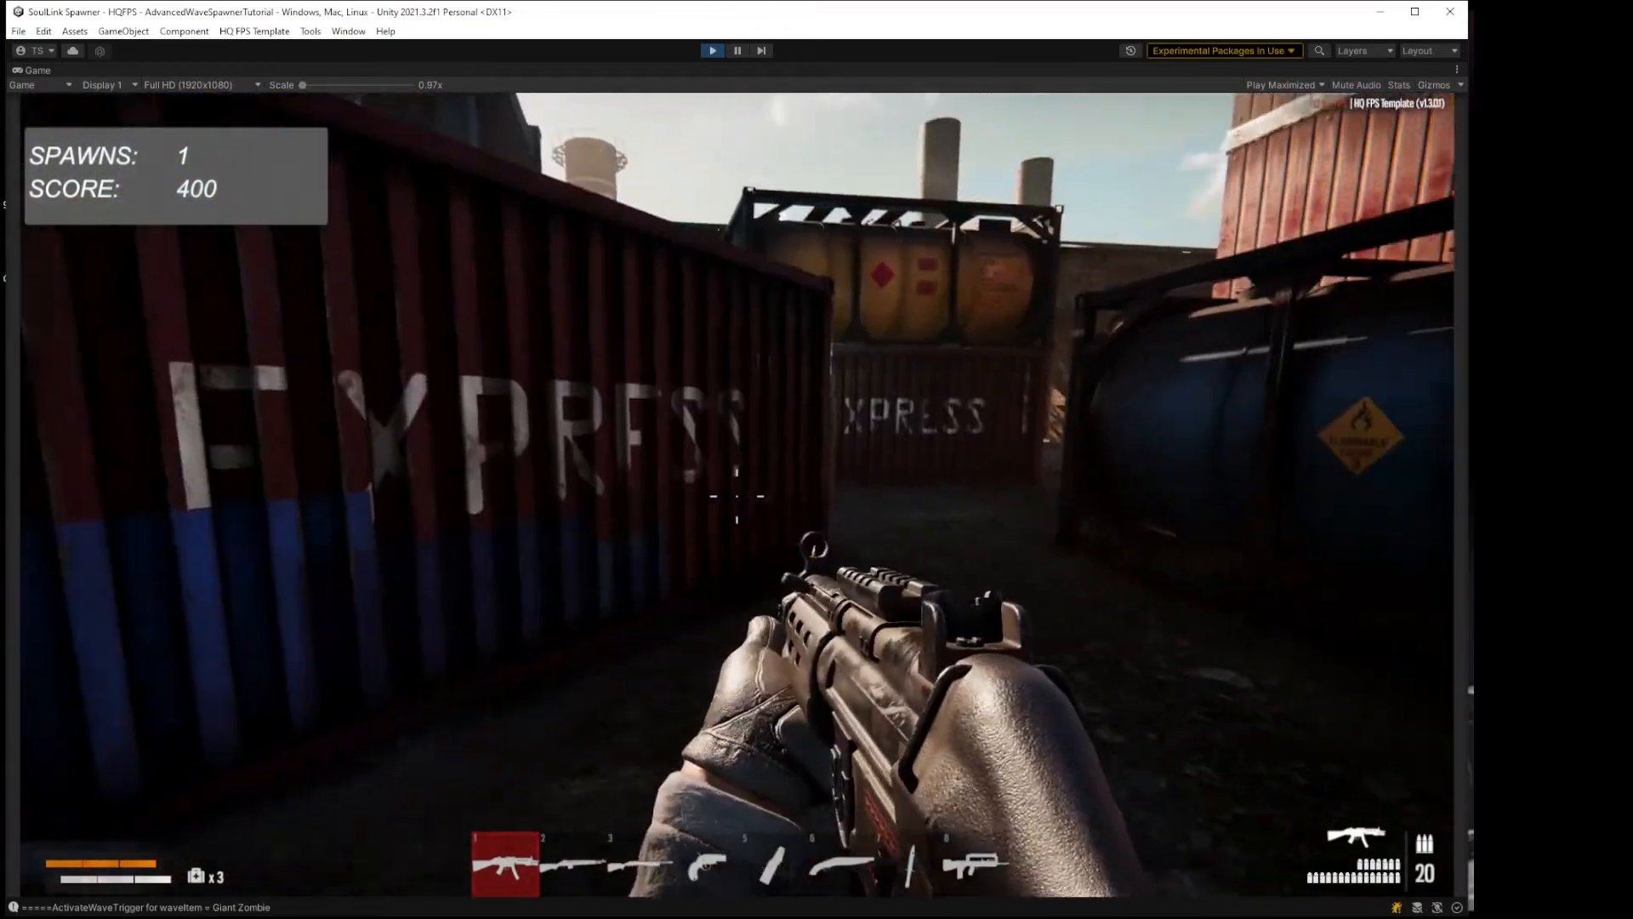
key(w)
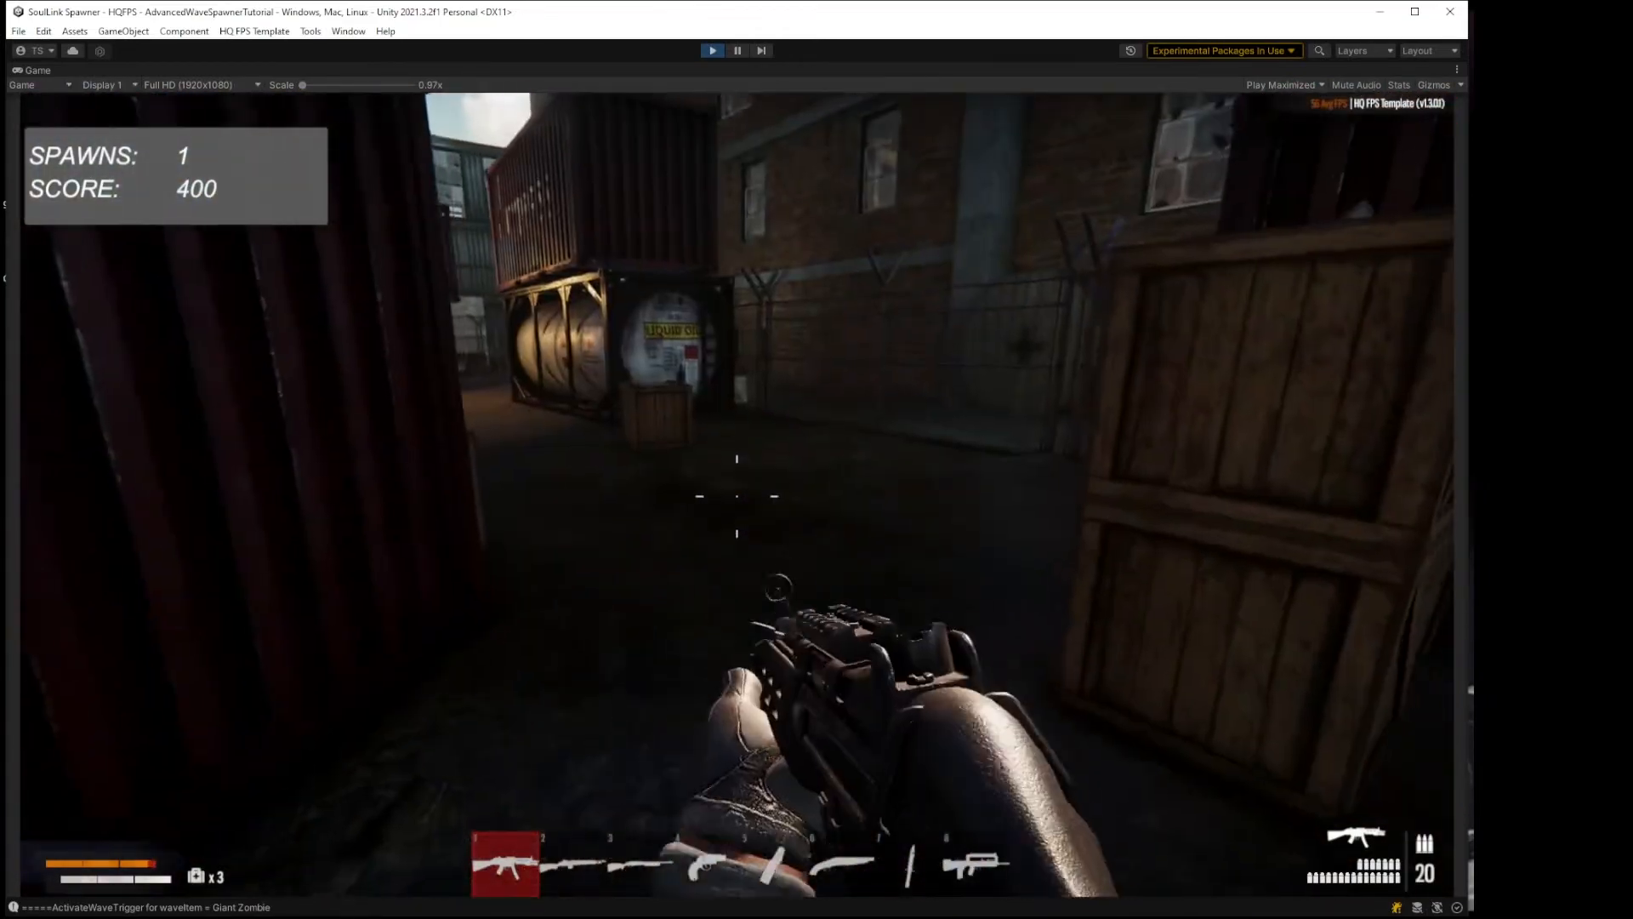
key(w)
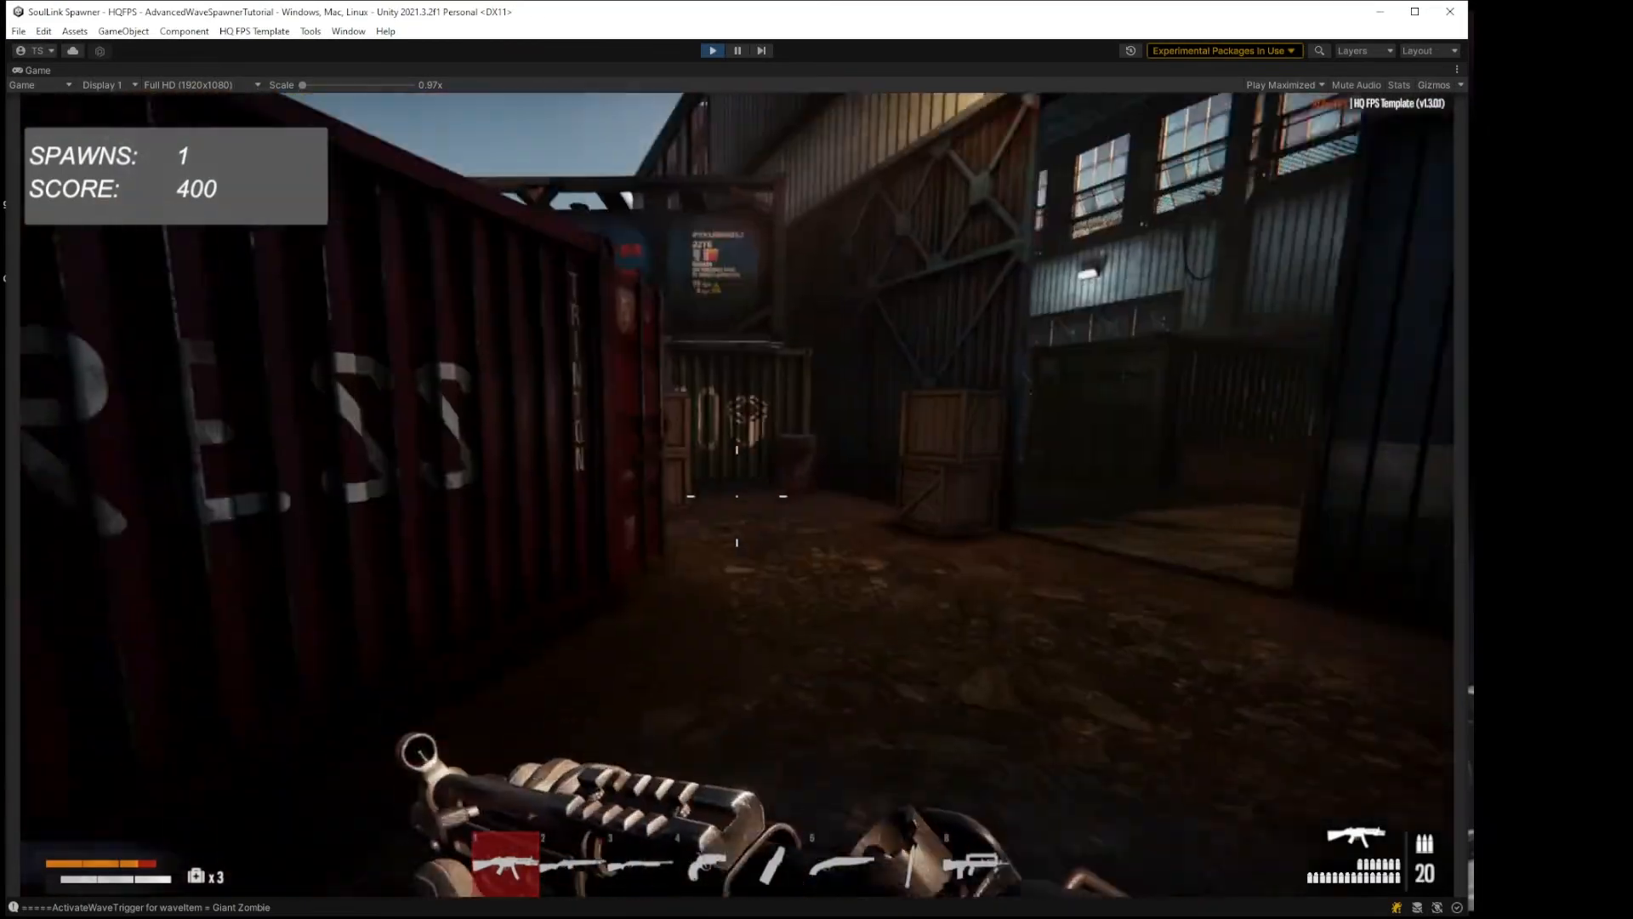
key(w)
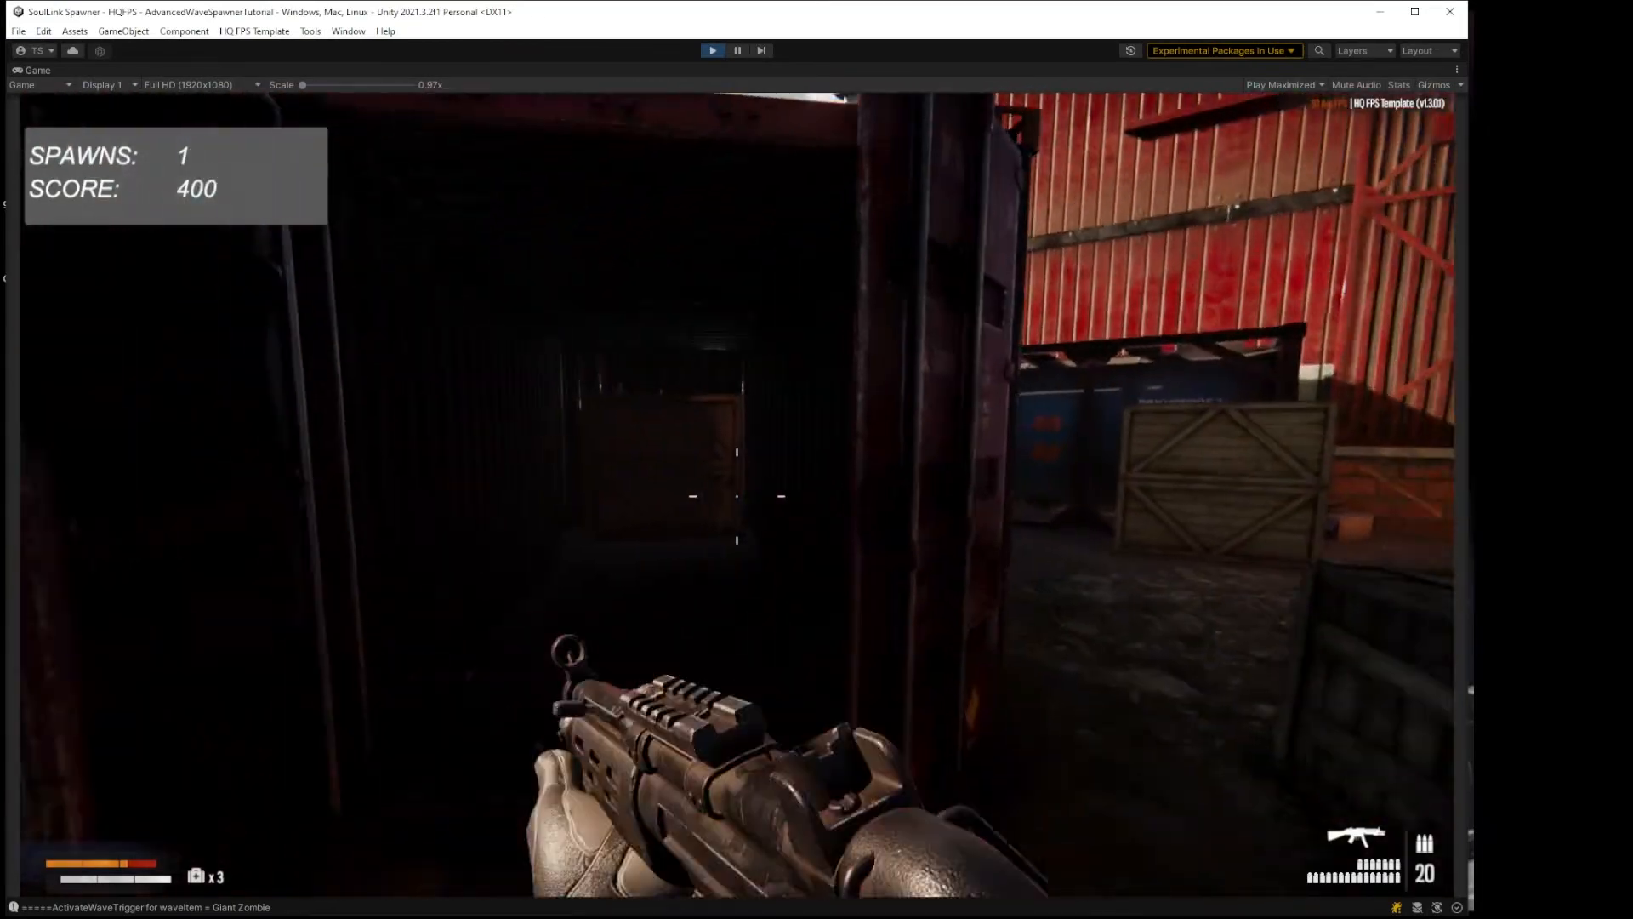
key(w)
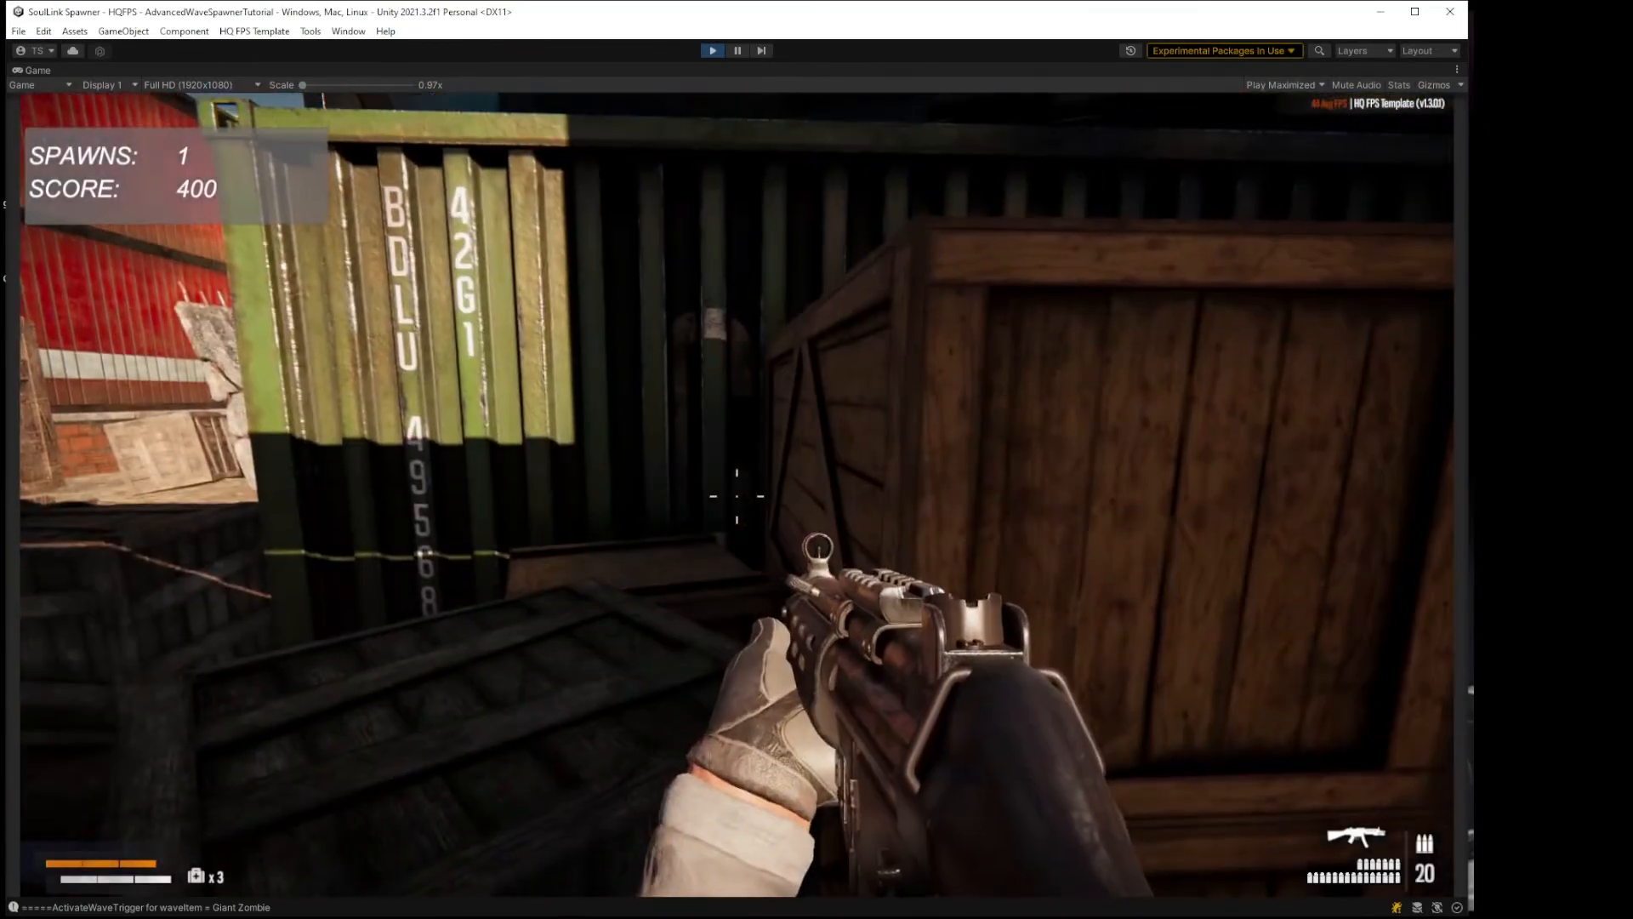
key(w)
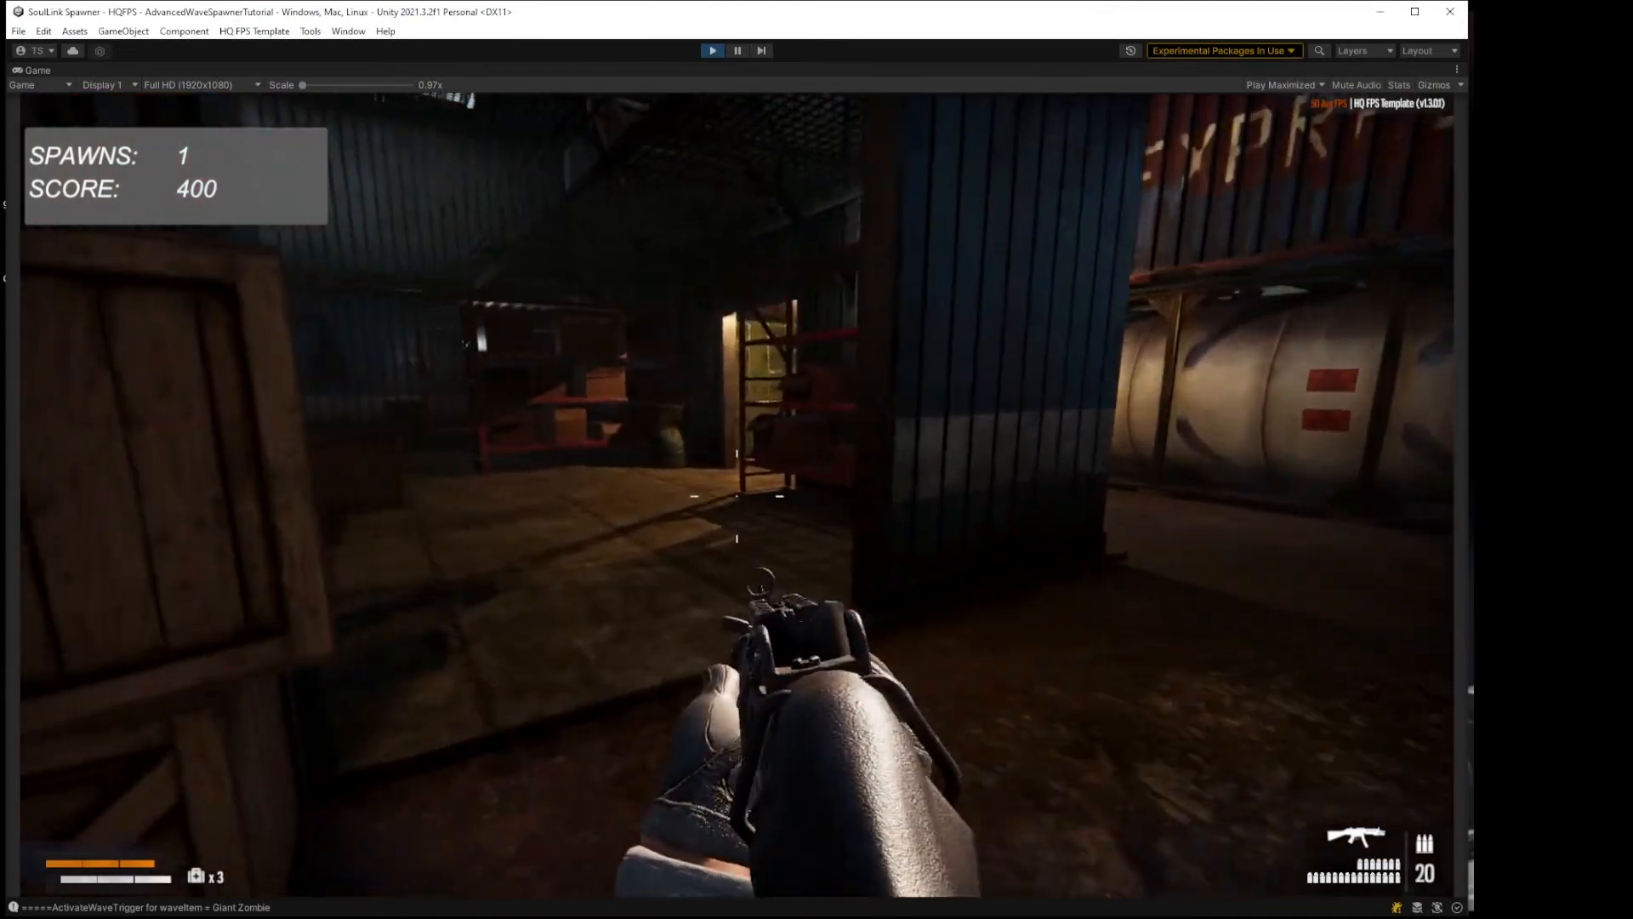
Step: Search the inside of the dark warehouse for the Giant Zombie, past the tanks, crates and storage shelves
key(w)
key(w)
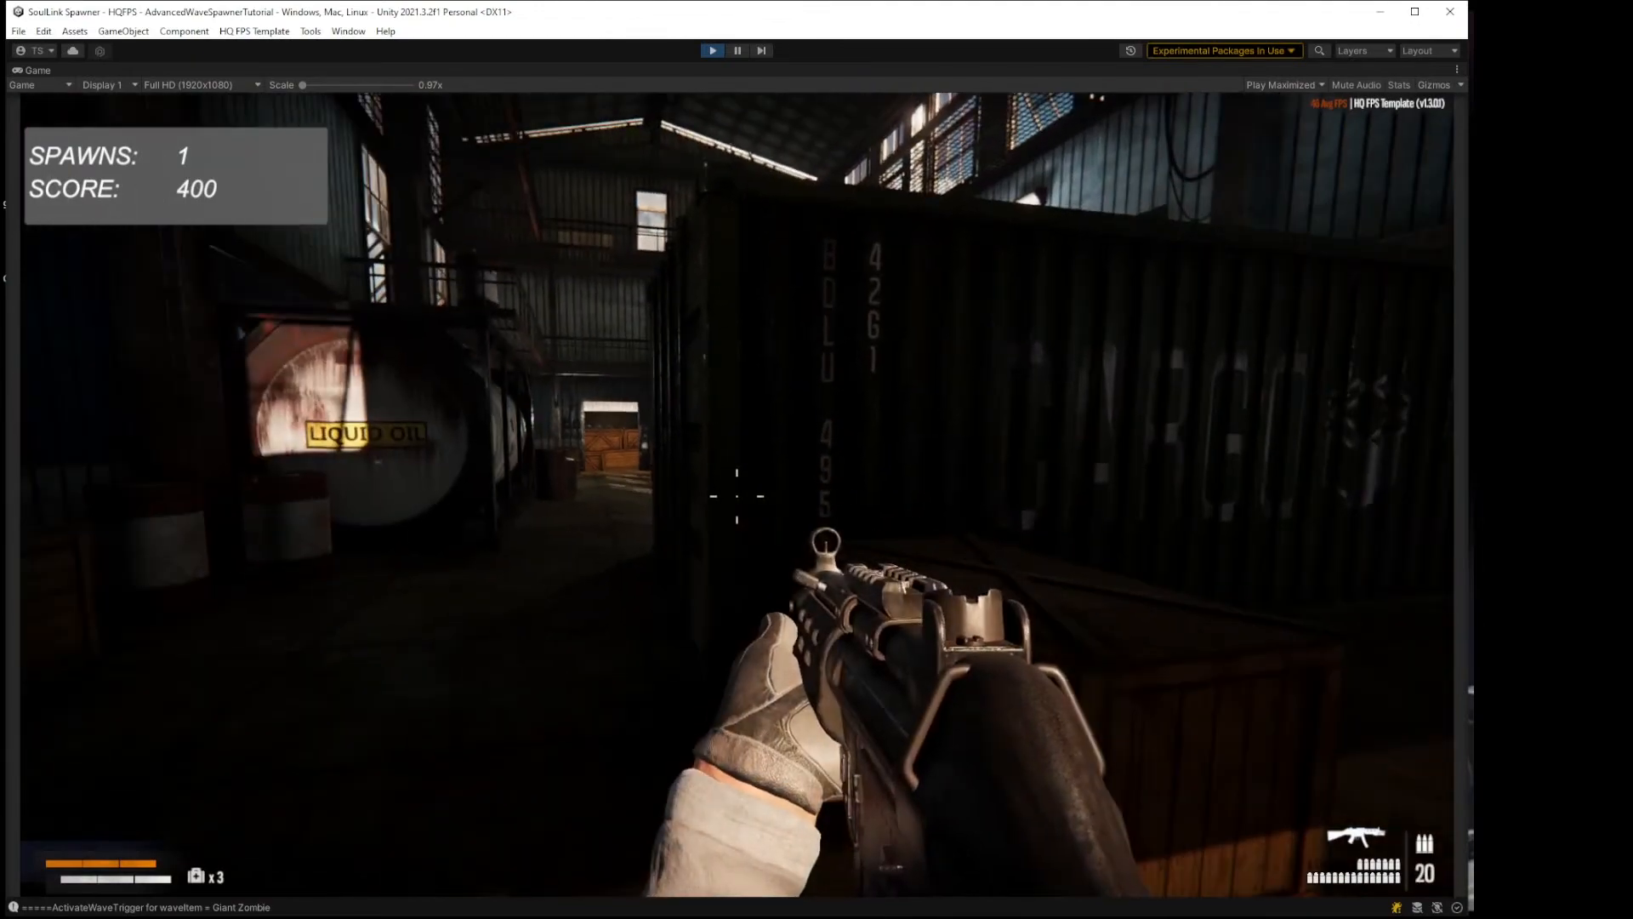
key(w)
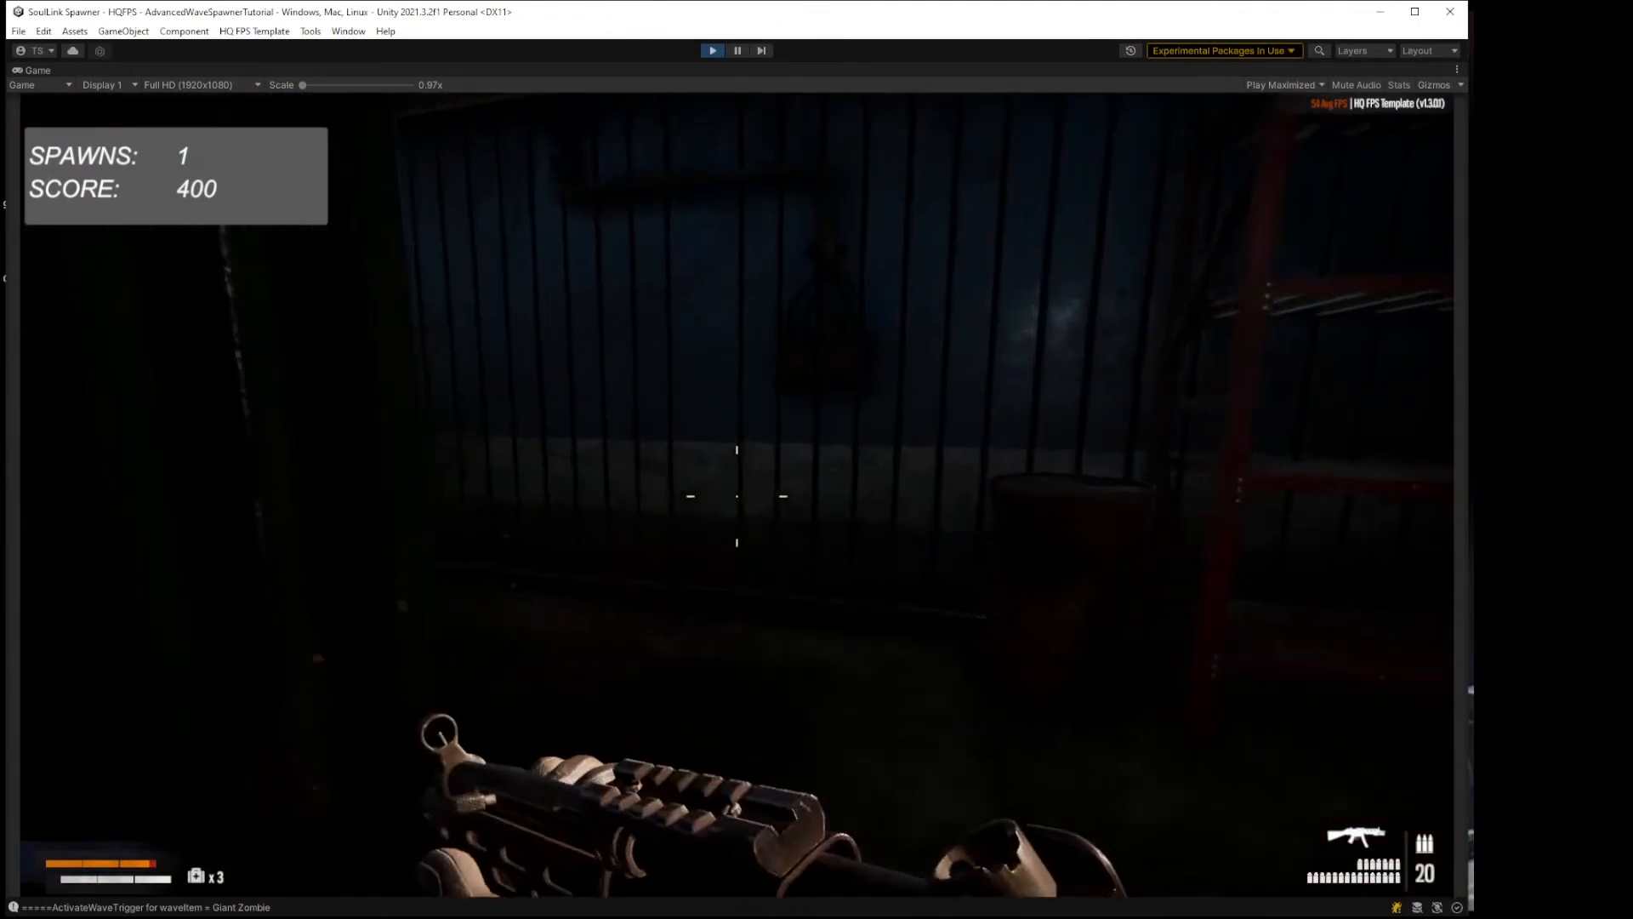
key(w)
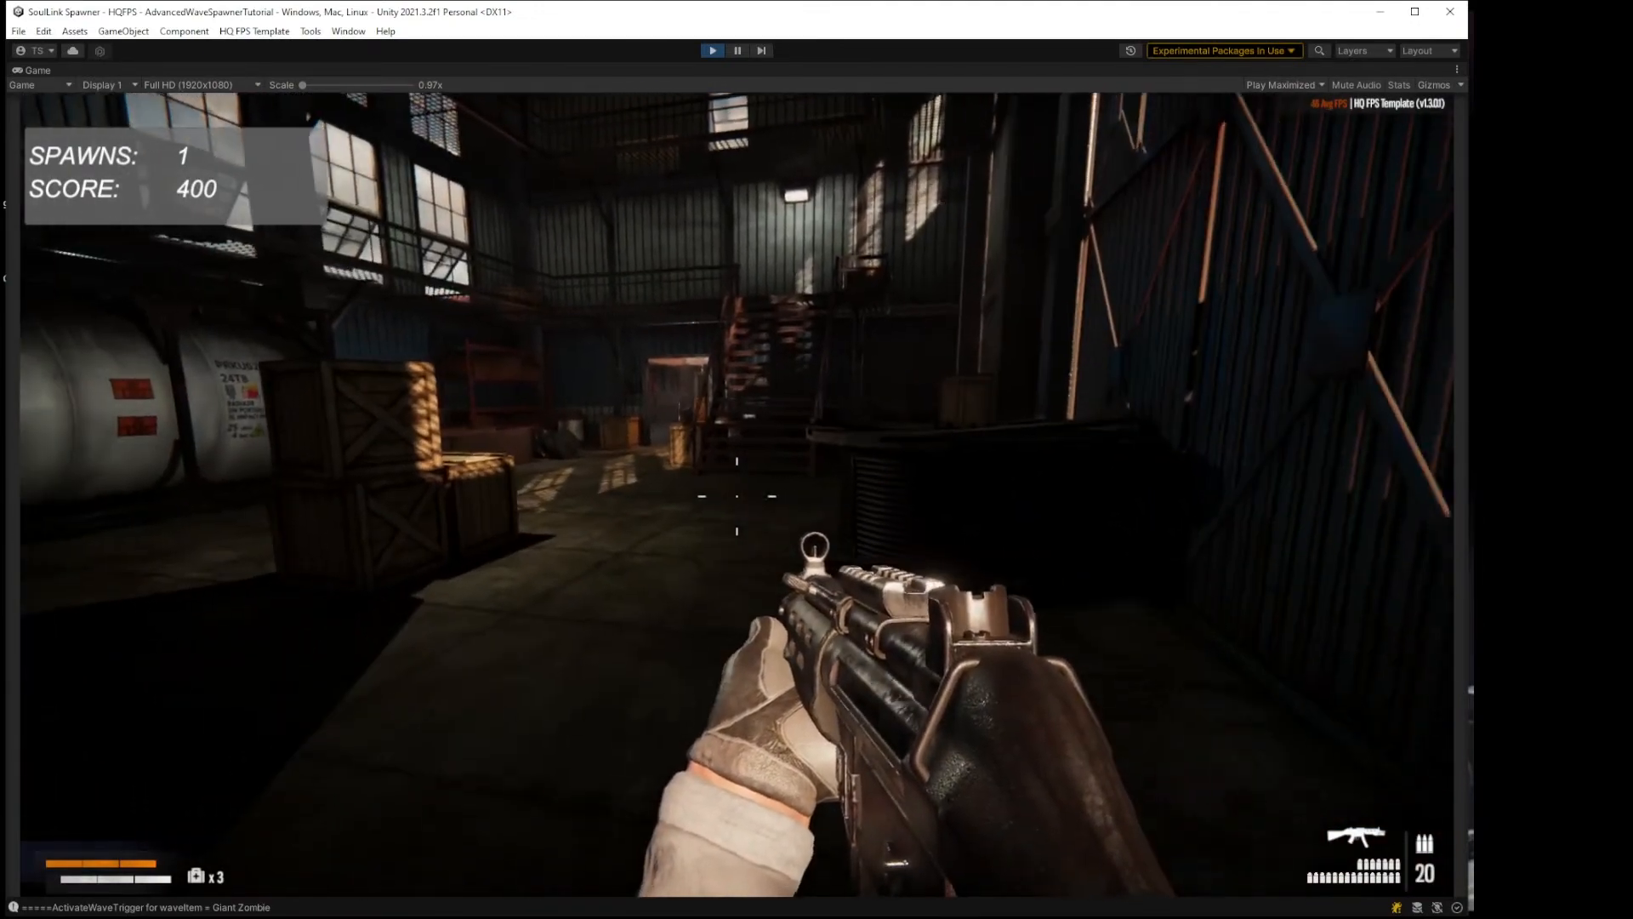
key(w)
key(shift+w)
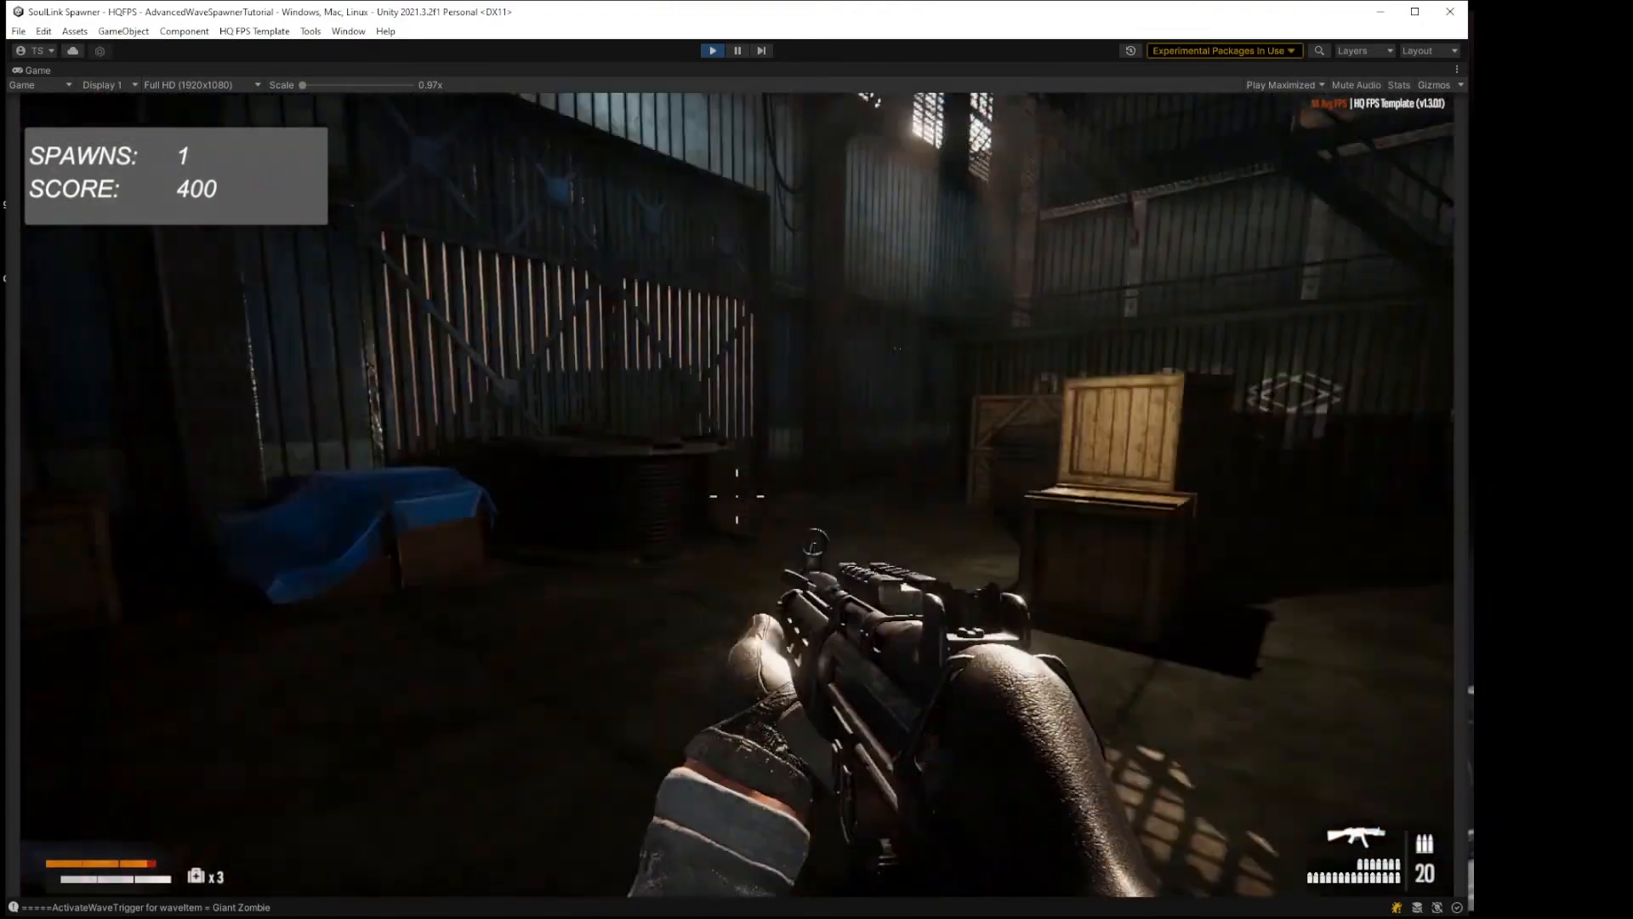
key(w)
key(w)
key(shift+w)
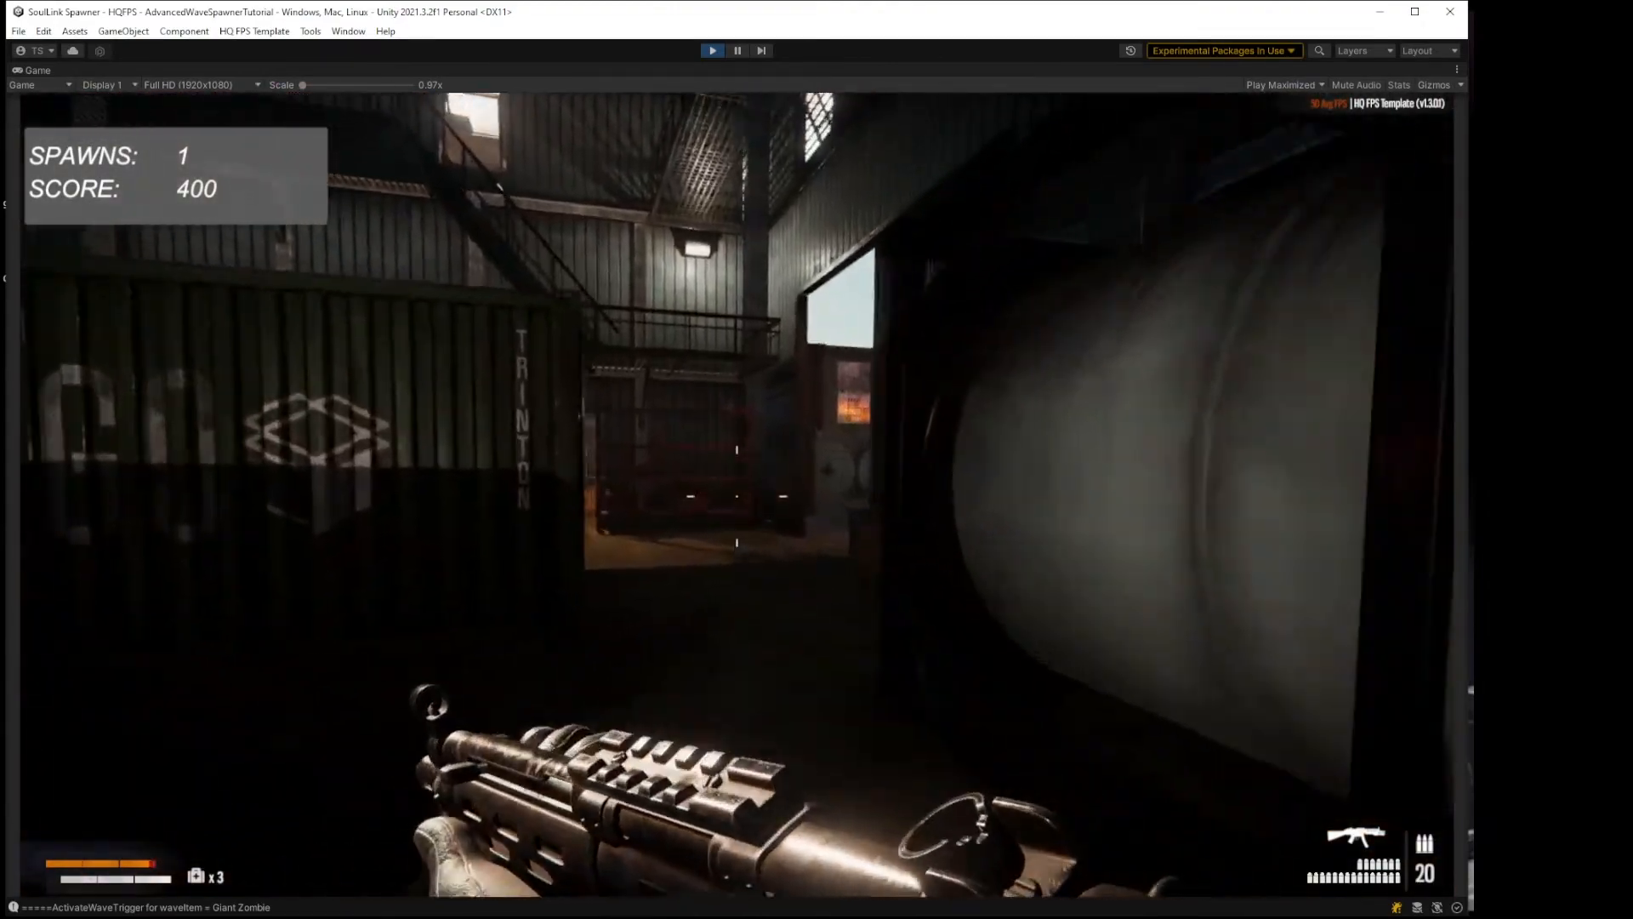
key(w)
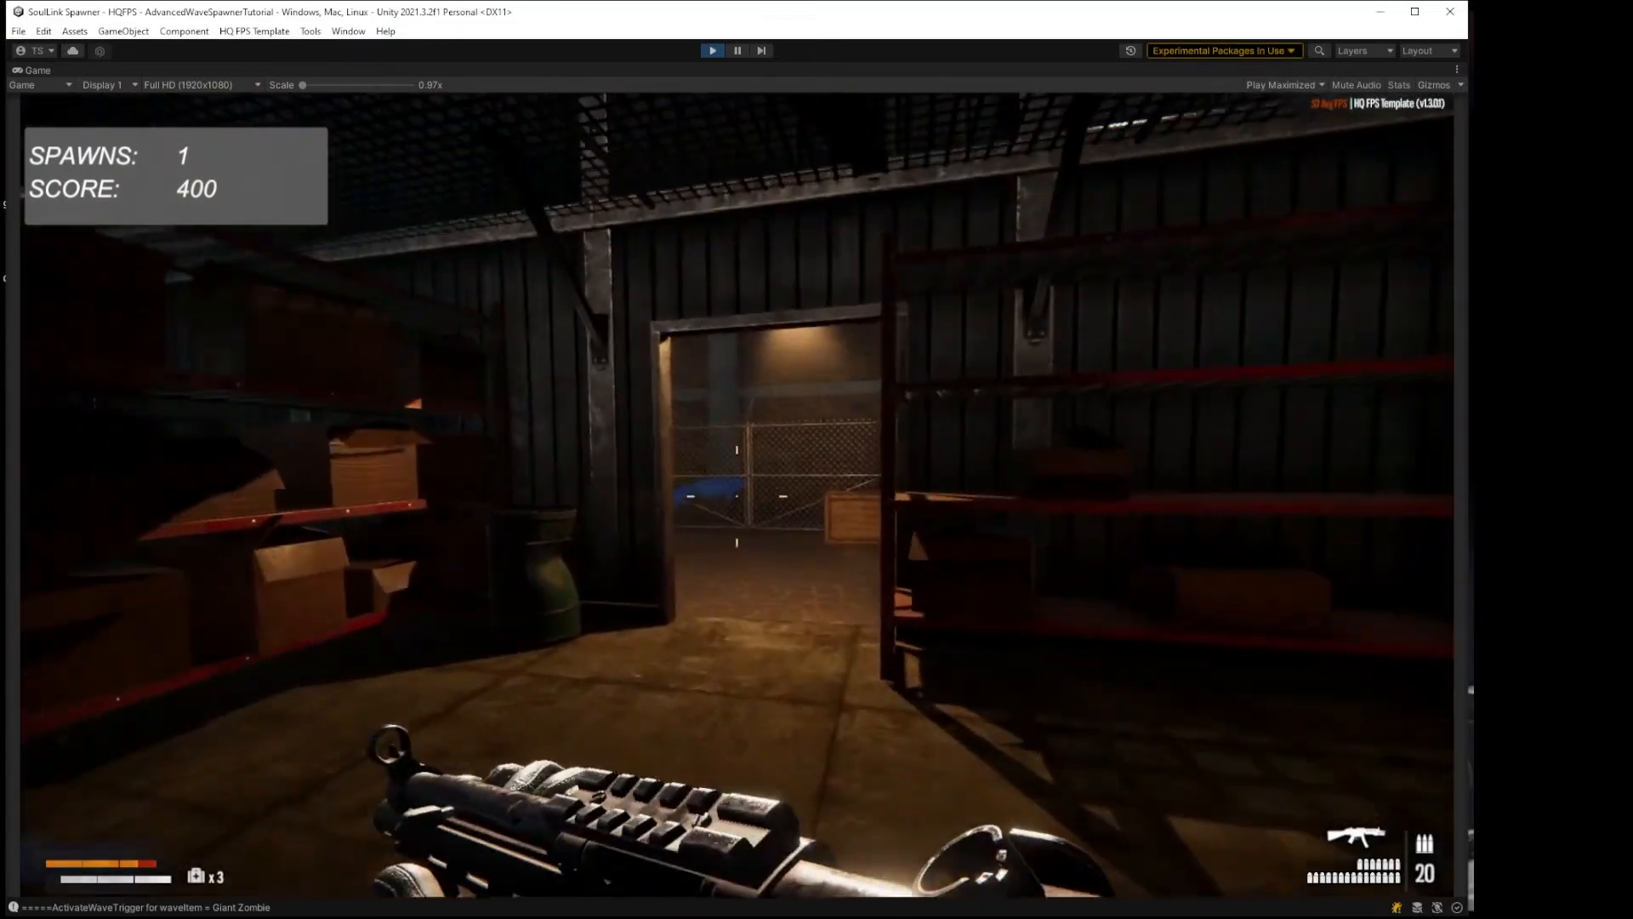
Step: Search the fenced alley, the open yard and the red building for the Giant Zombie
key(w)
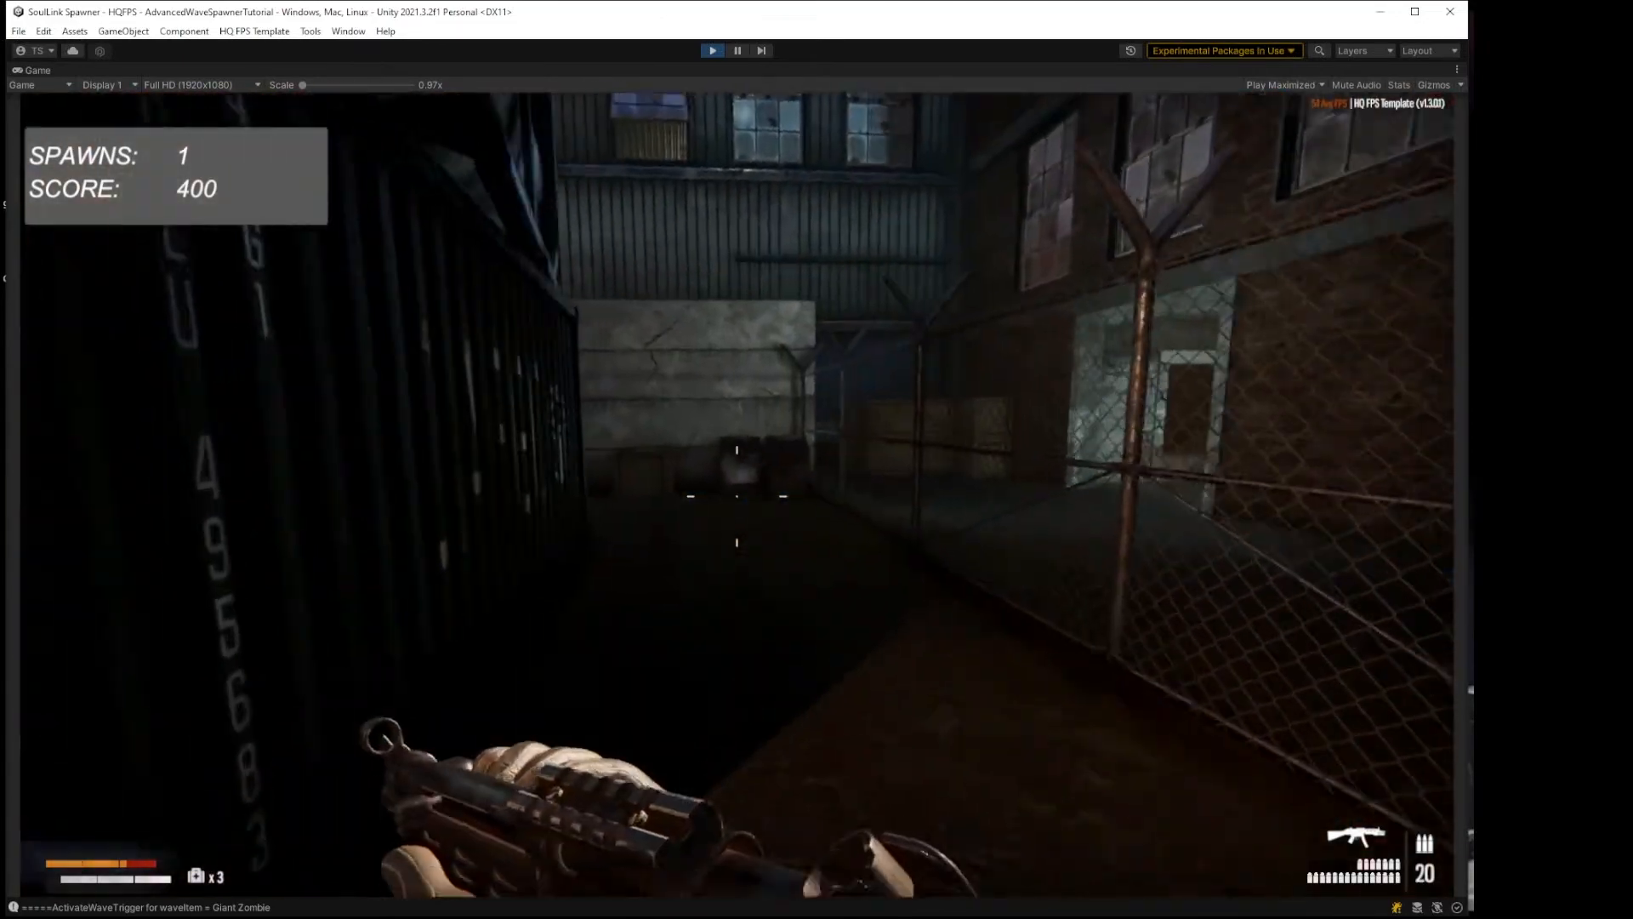
key(w)
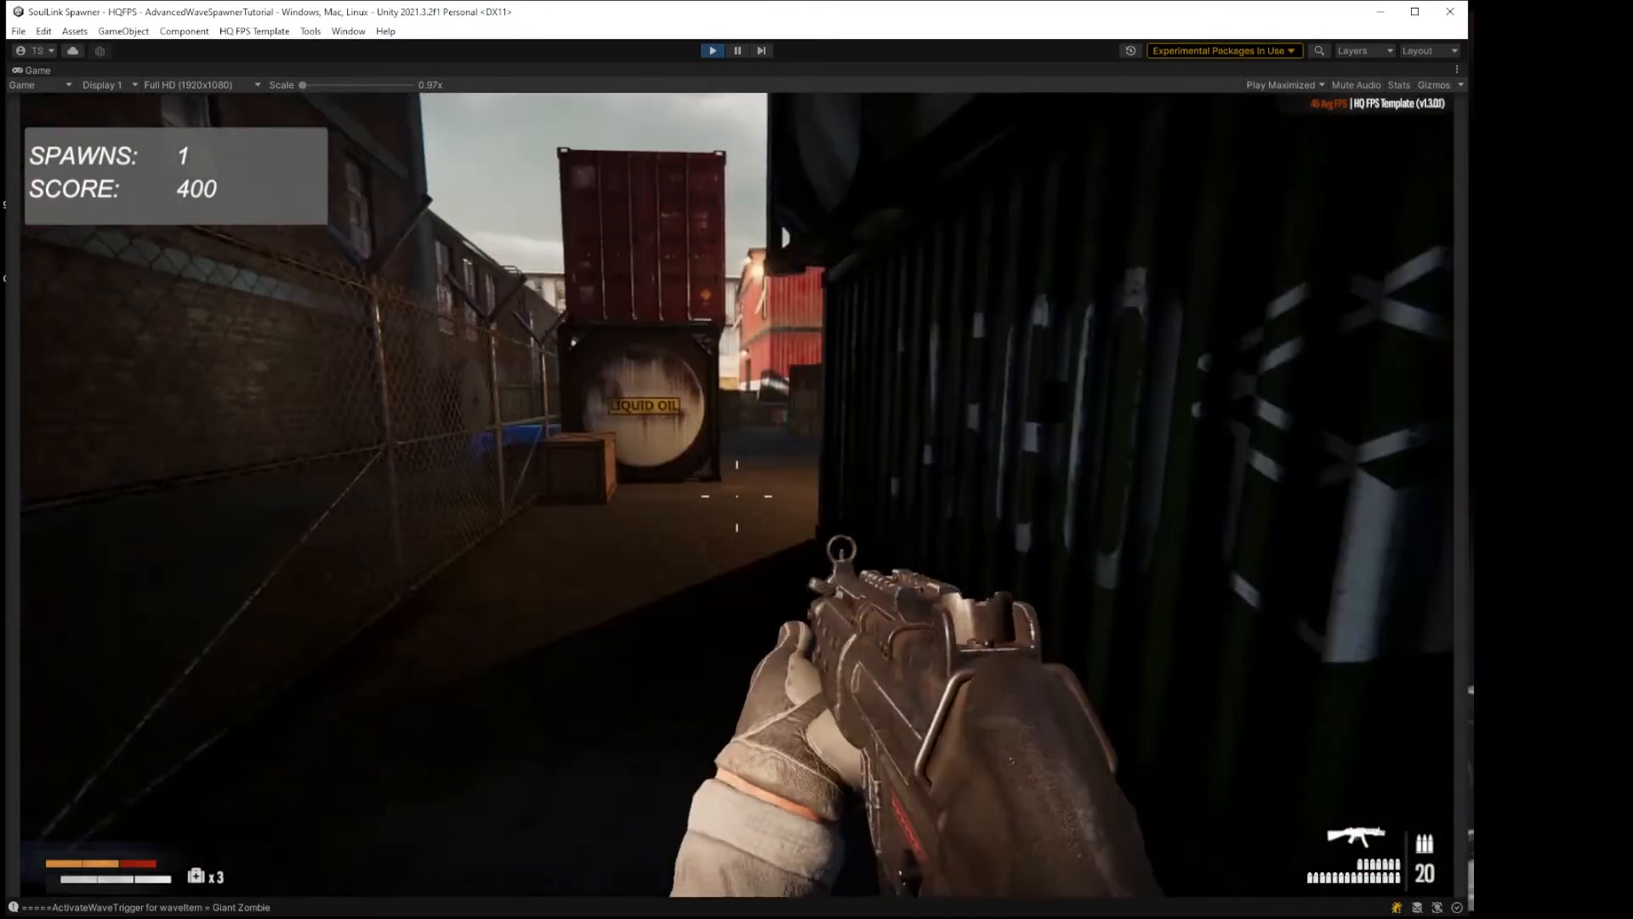
key(w)
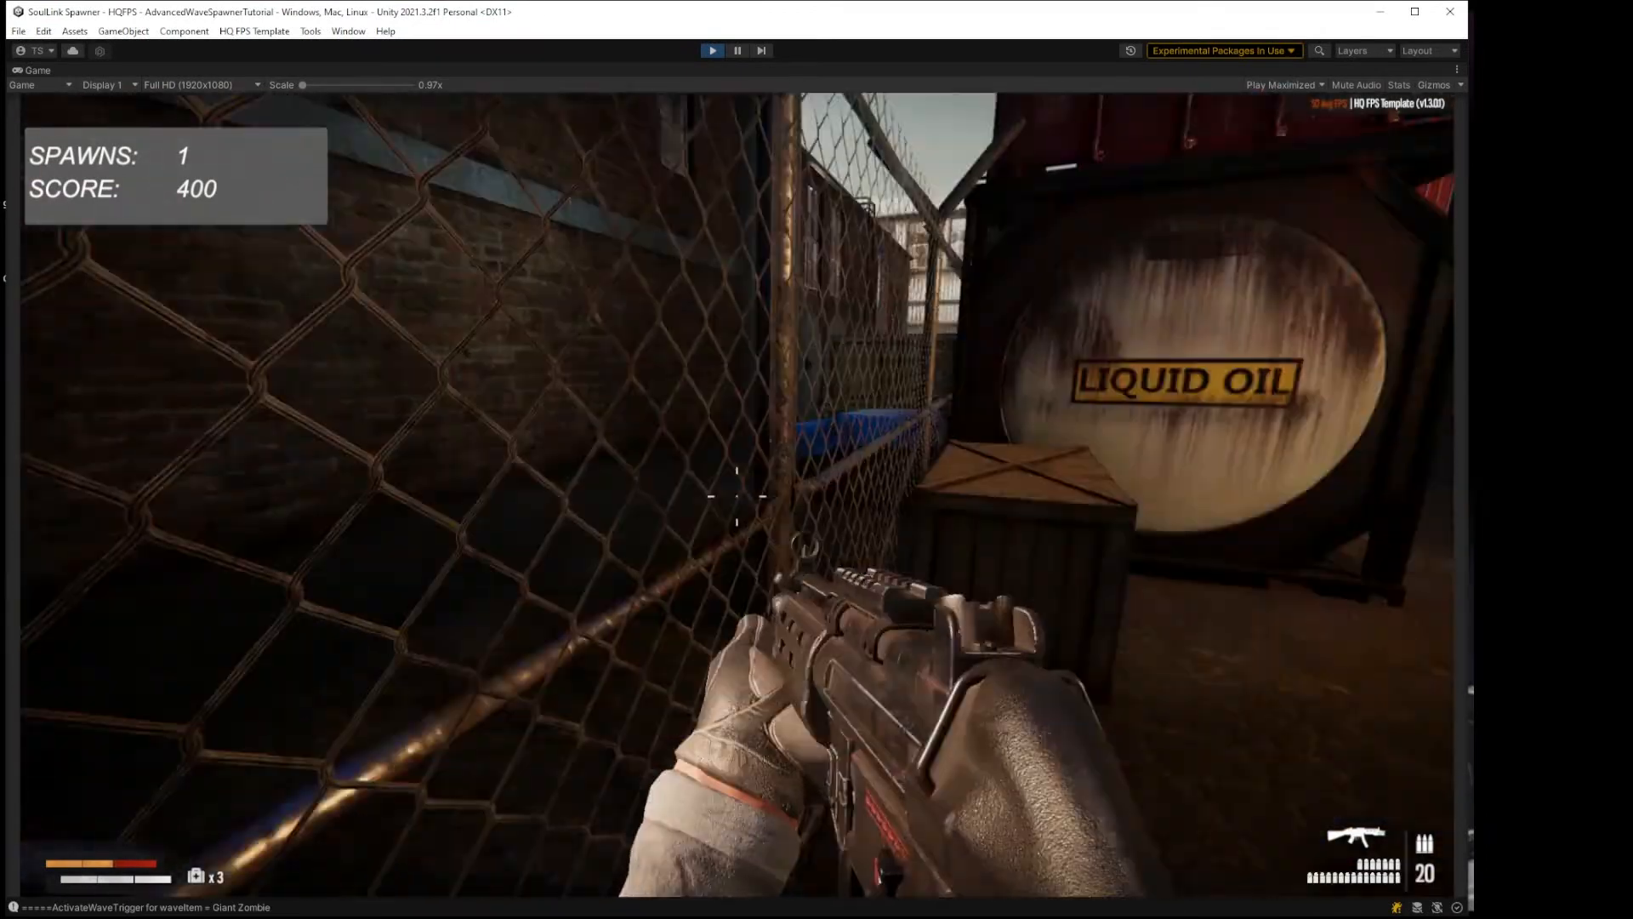
key(w)
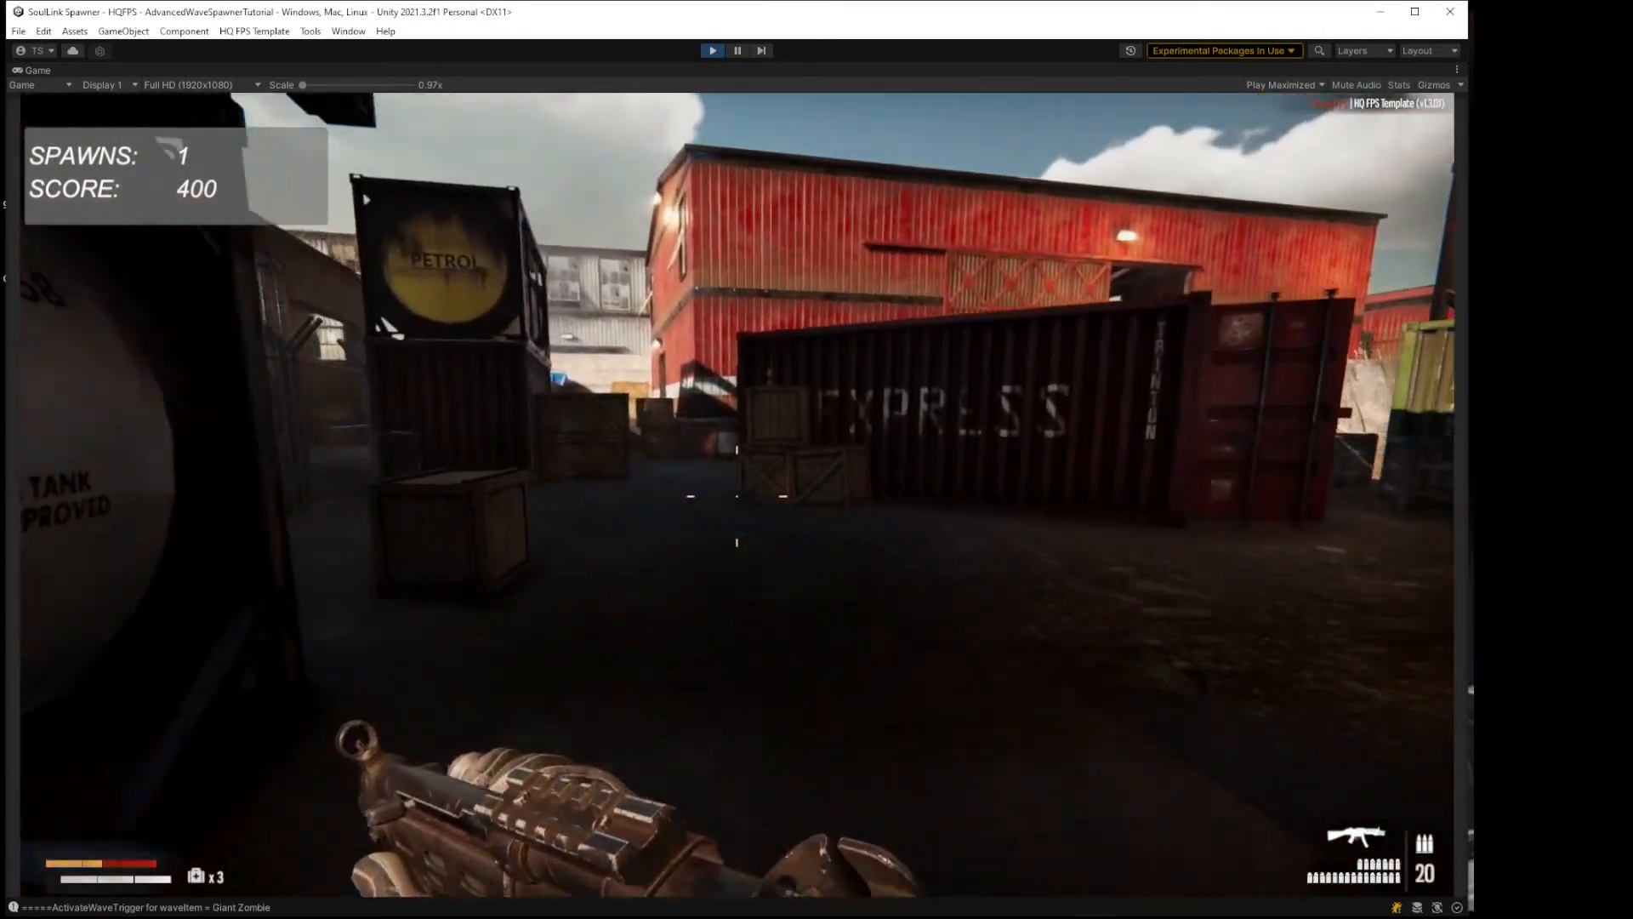
key(w)
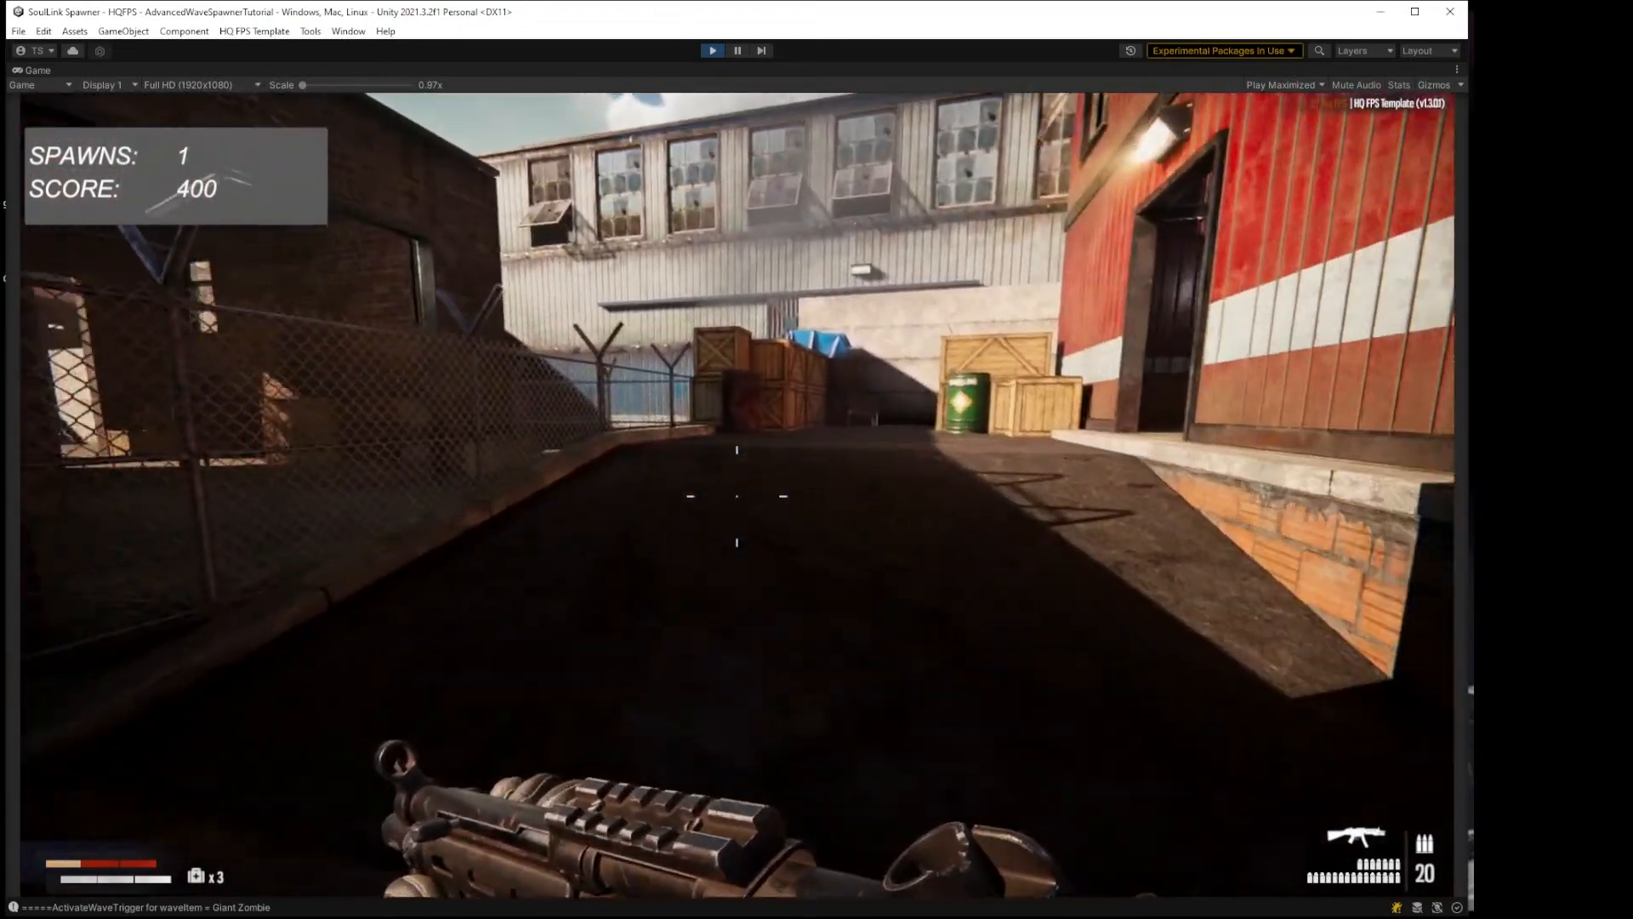
key(w)
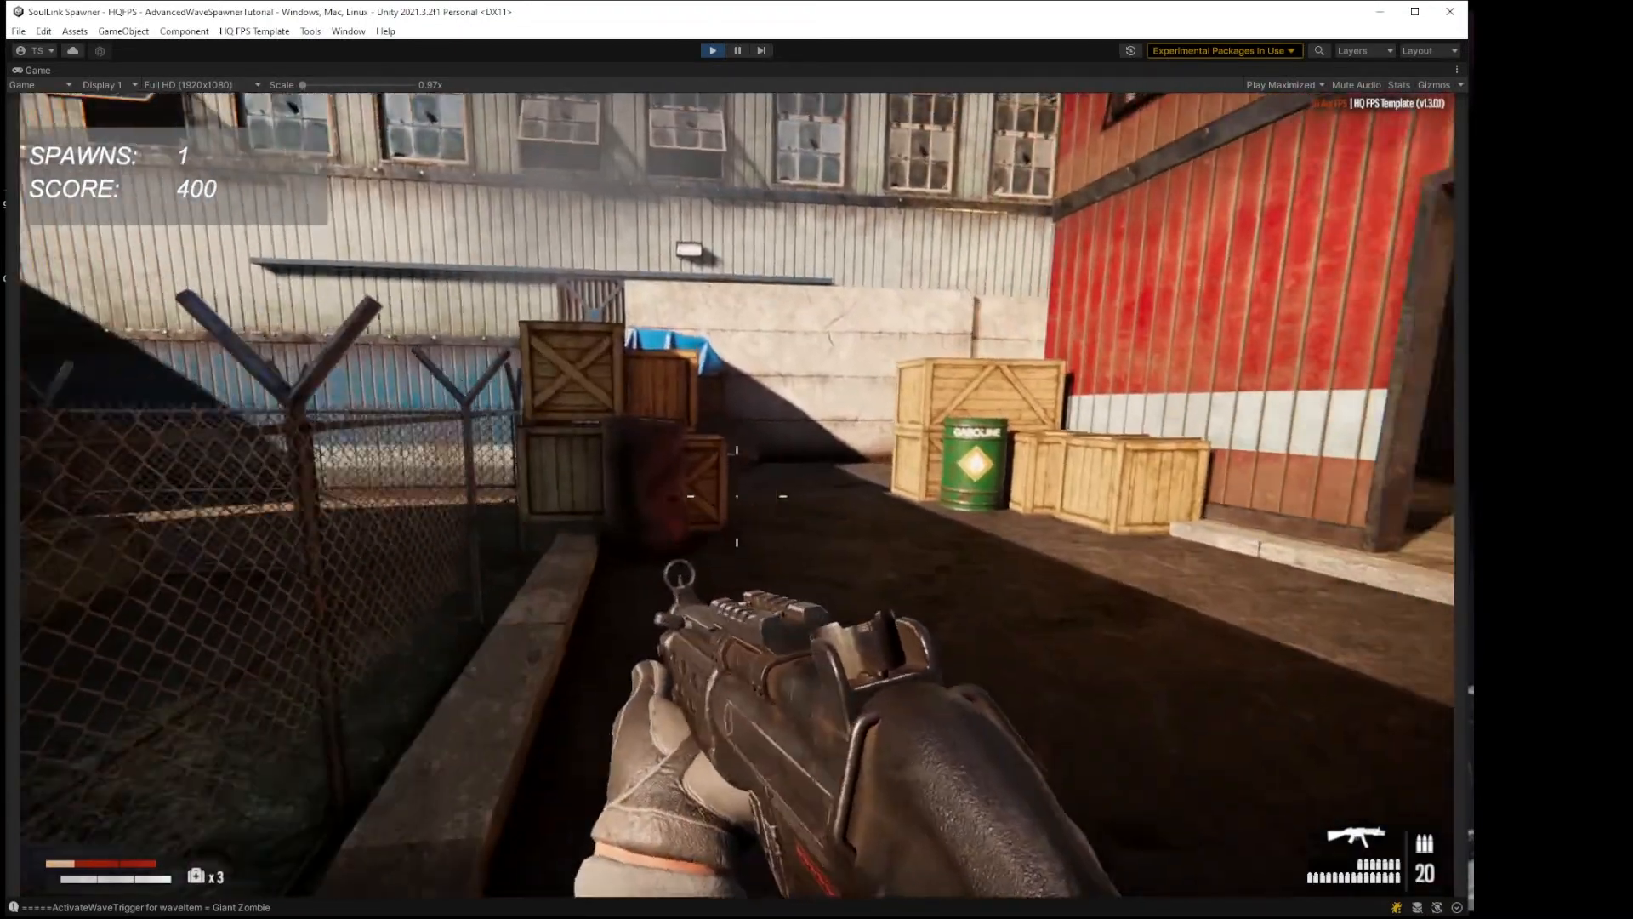
key(w)
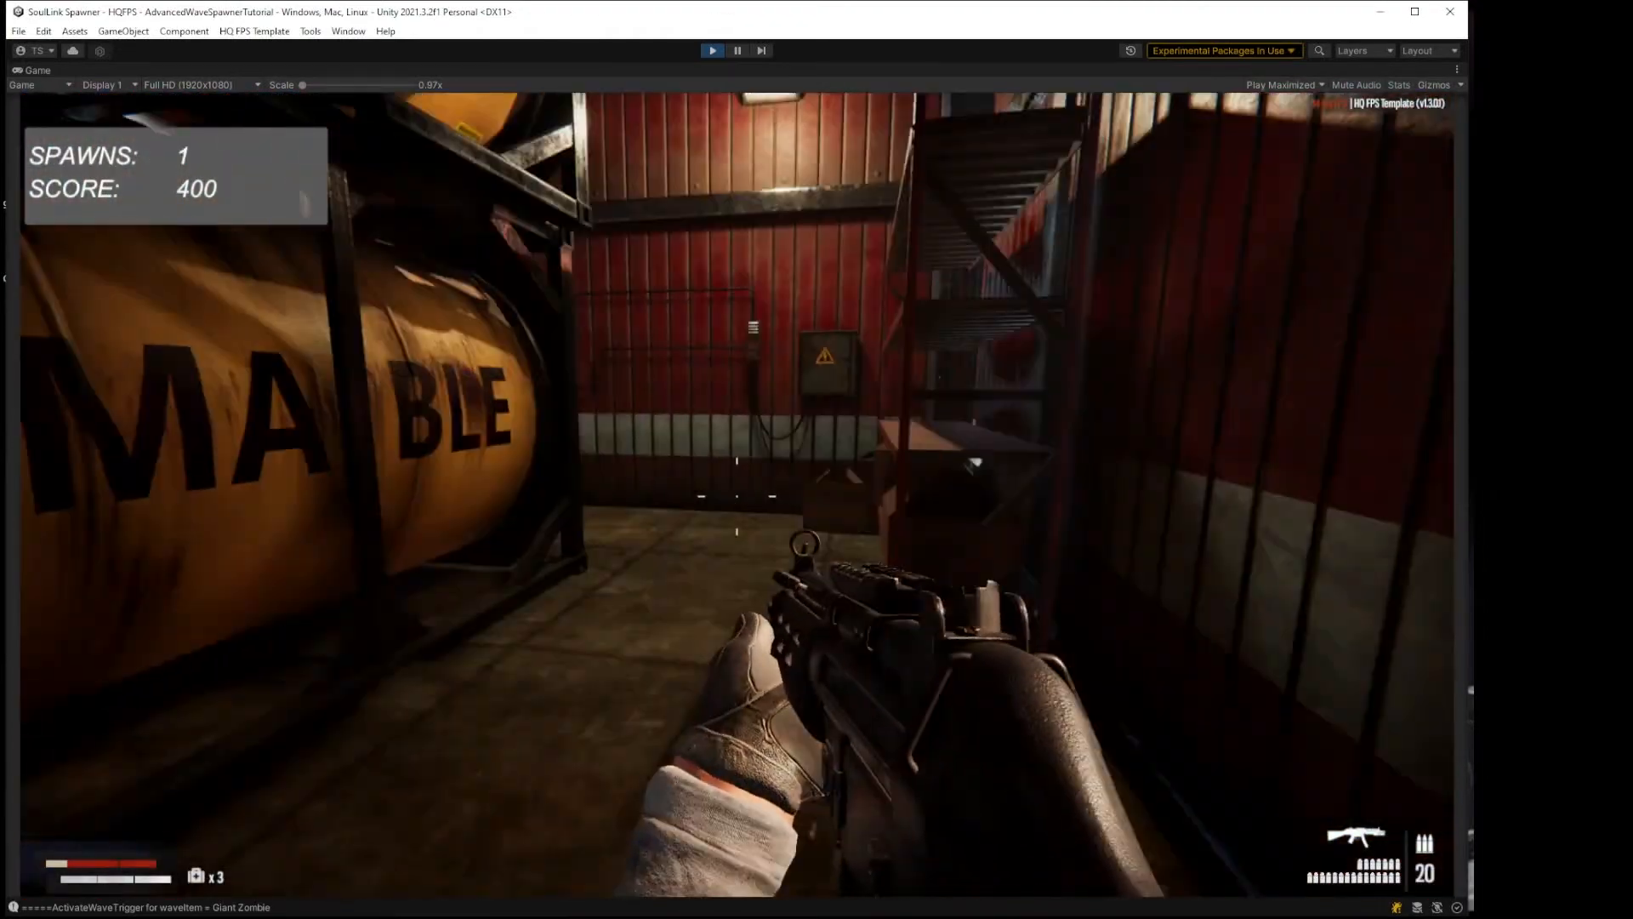
key(w)
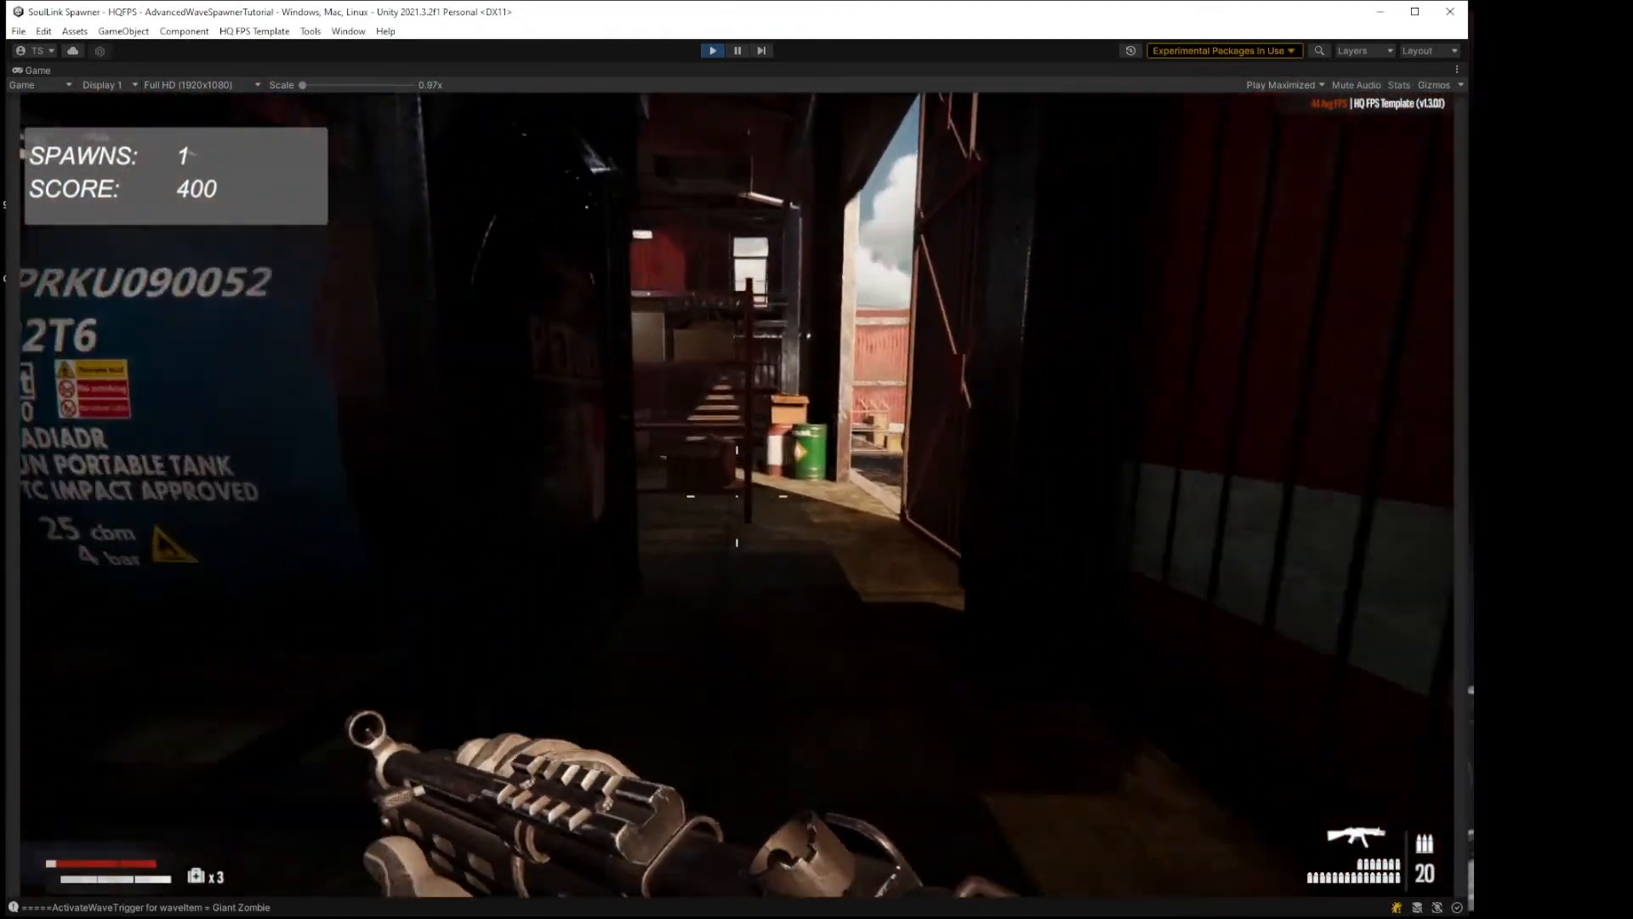
key(w)
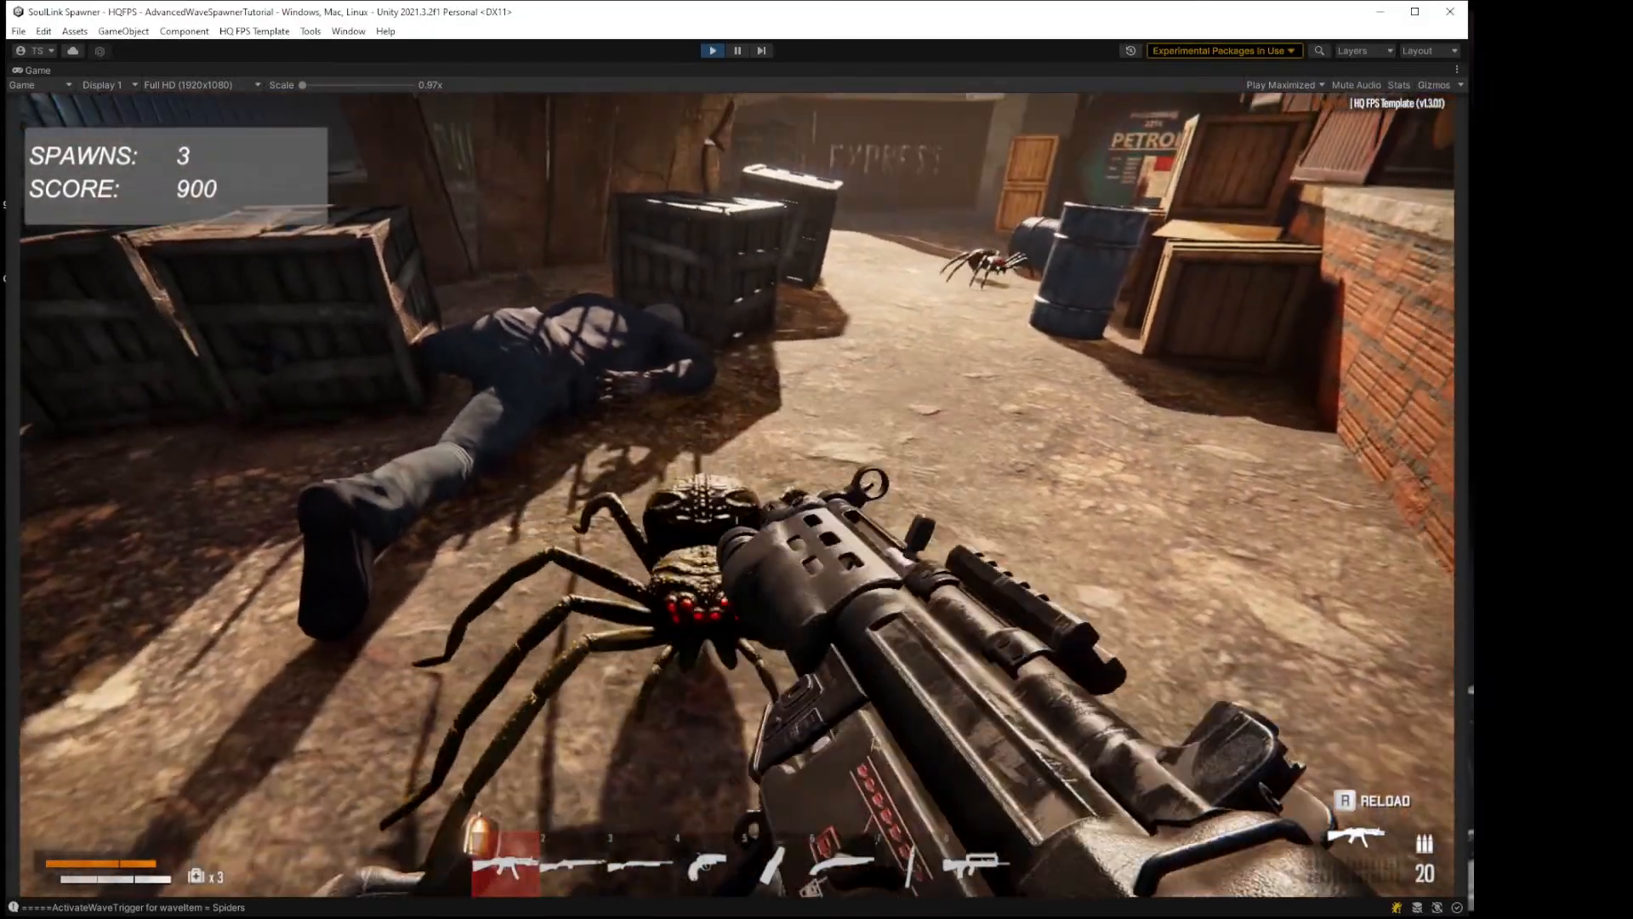
Step: Shoot the first group of Wave 2 spiders in the yard beside the red building
click(738, 496)
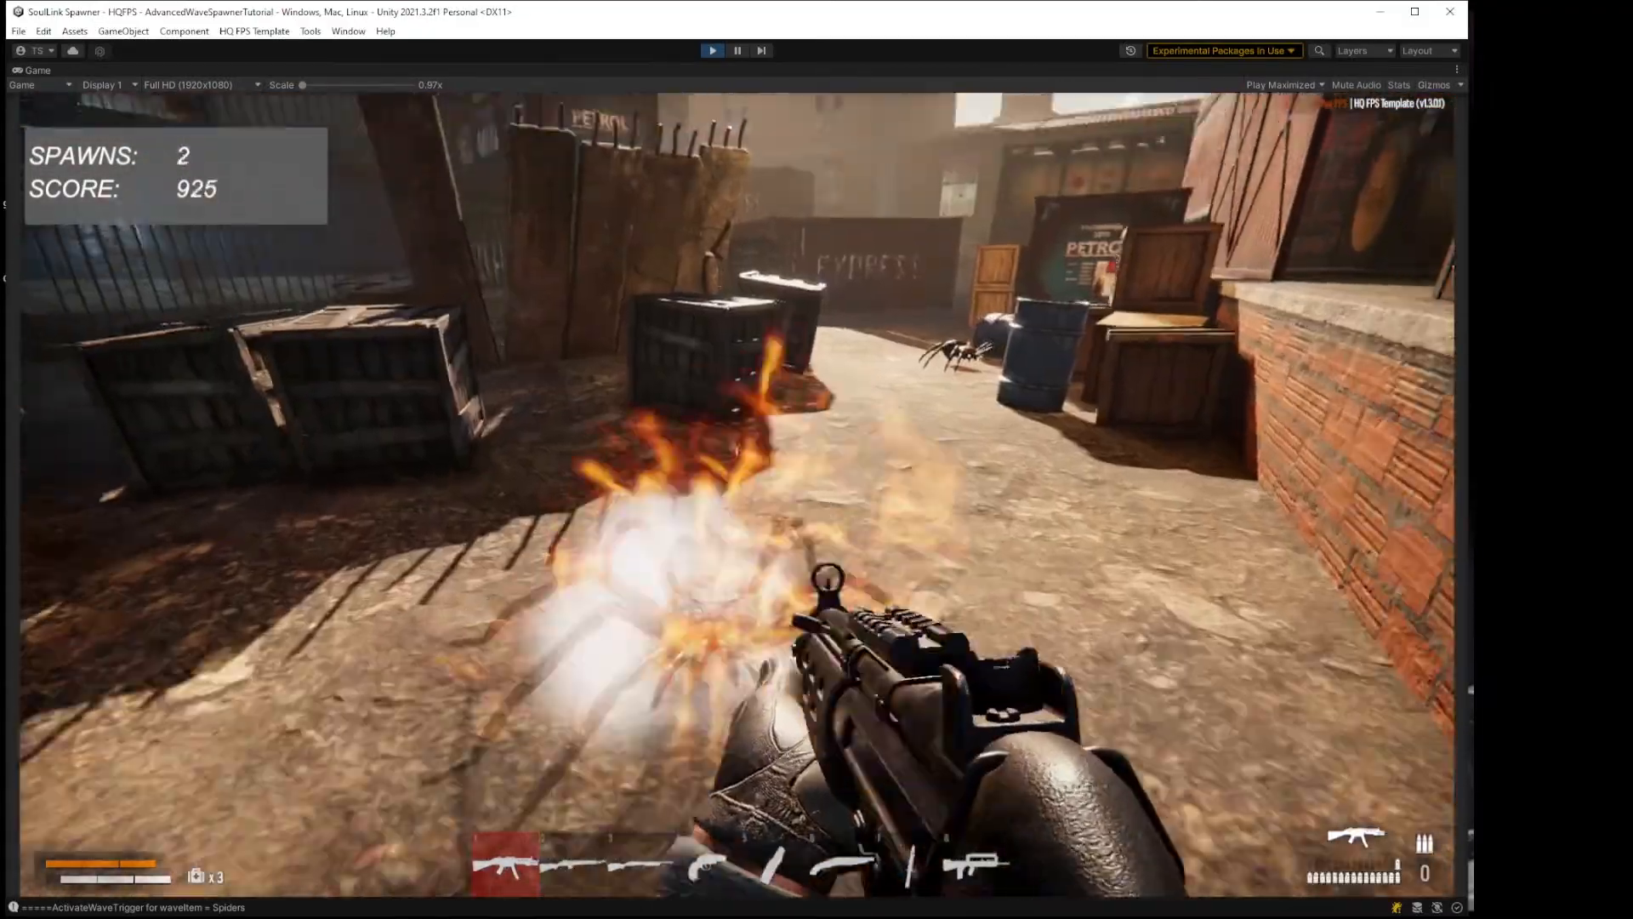
key(w)
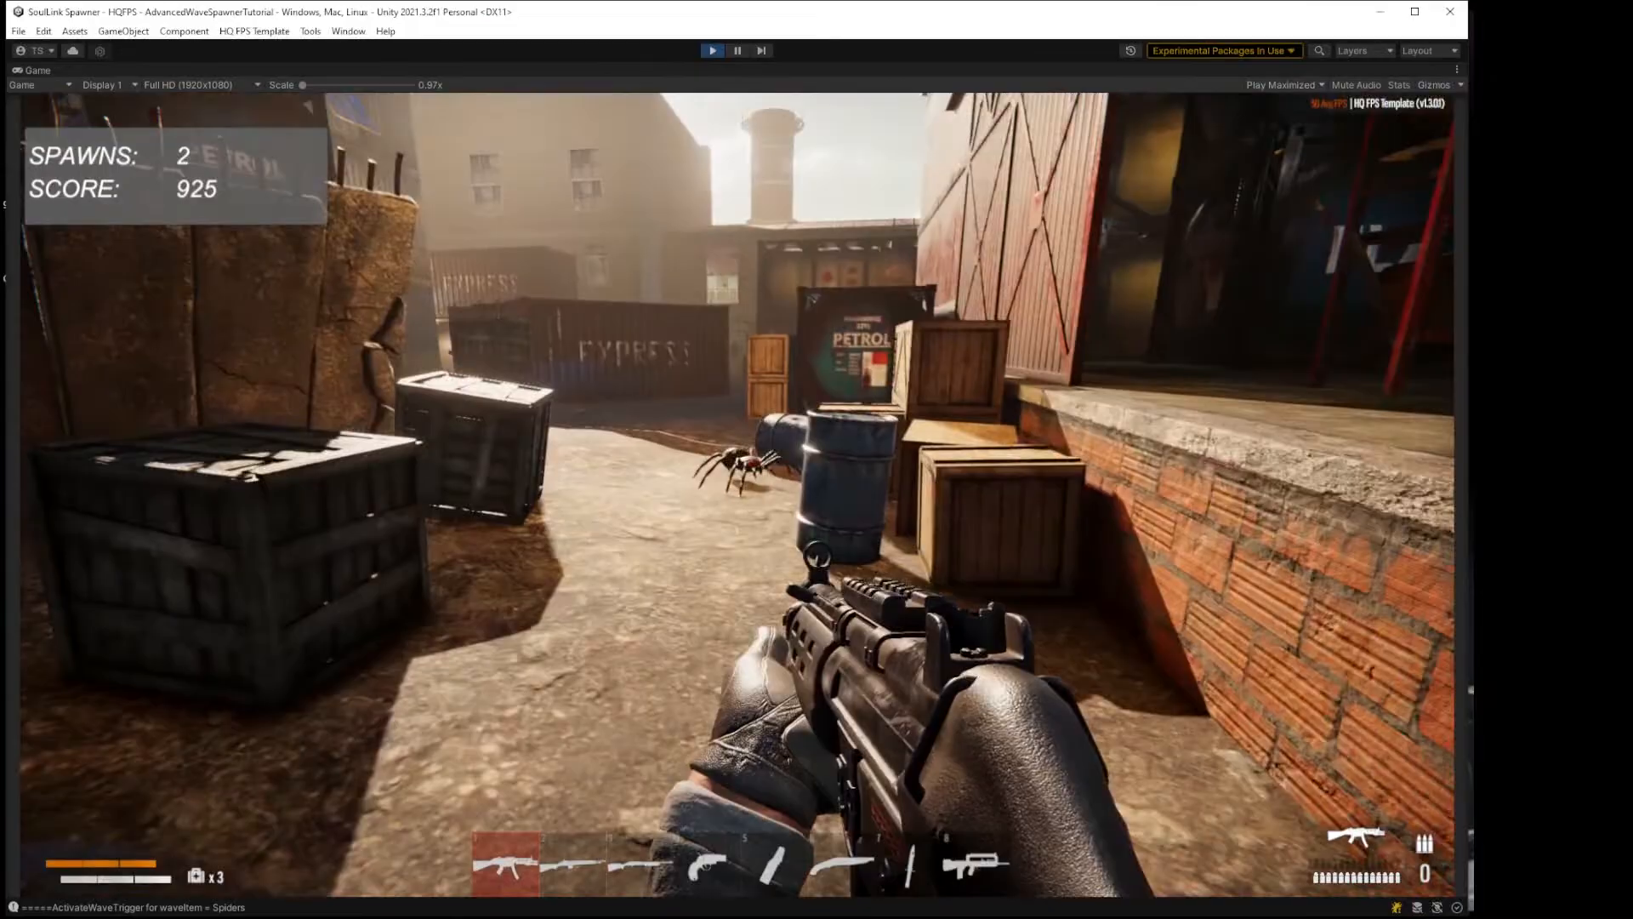
click(737, 495)
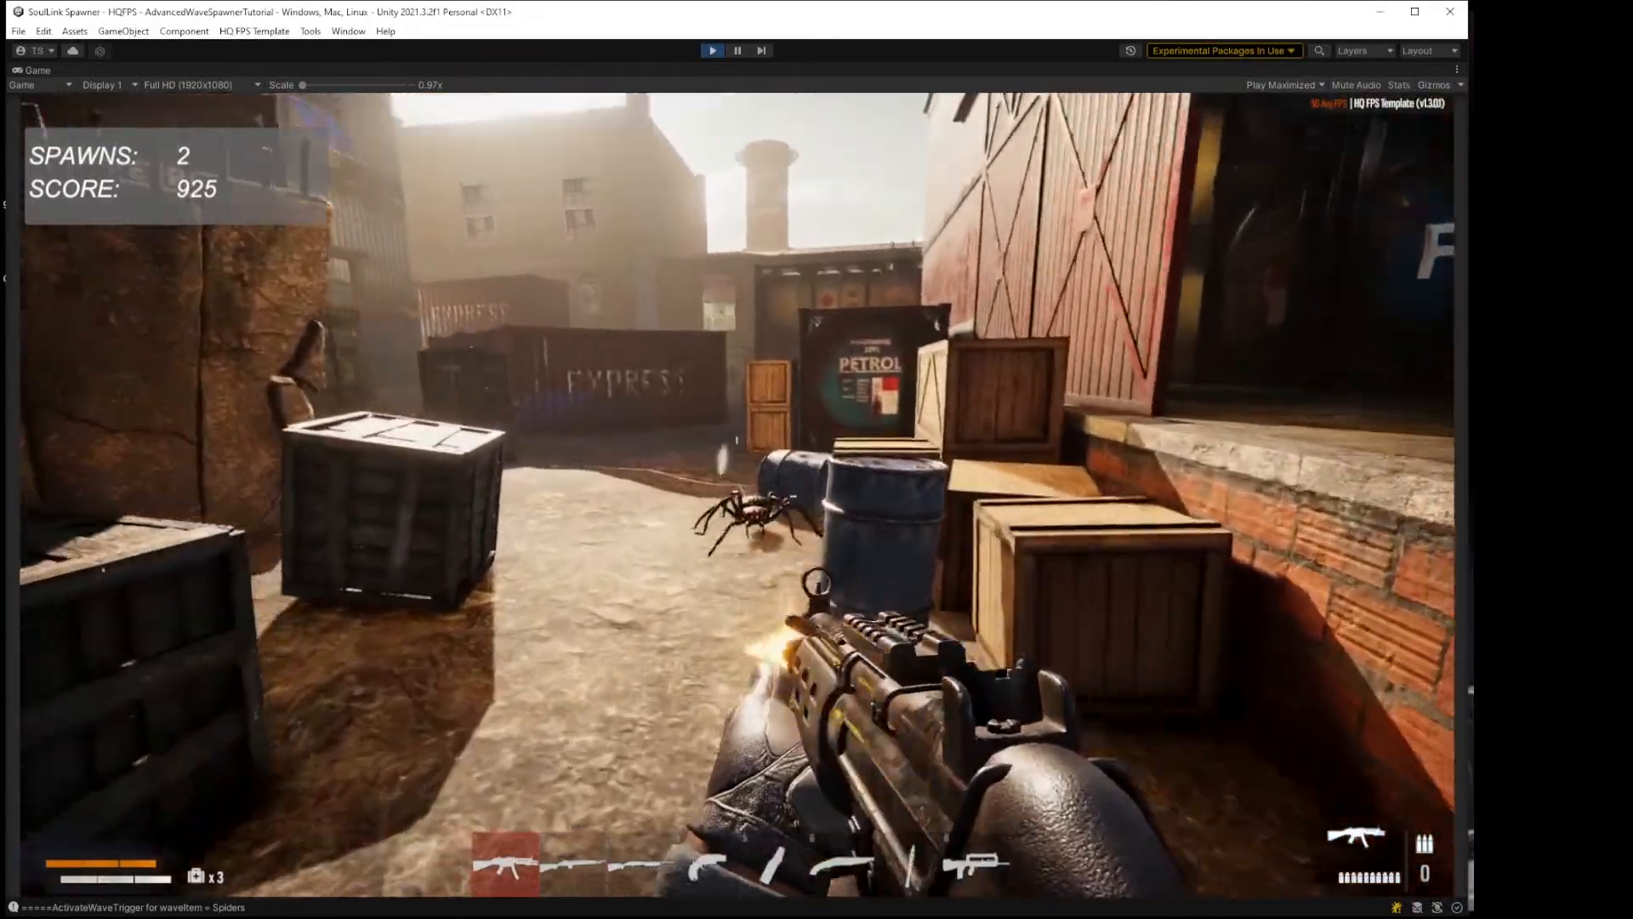
click(738, 495)
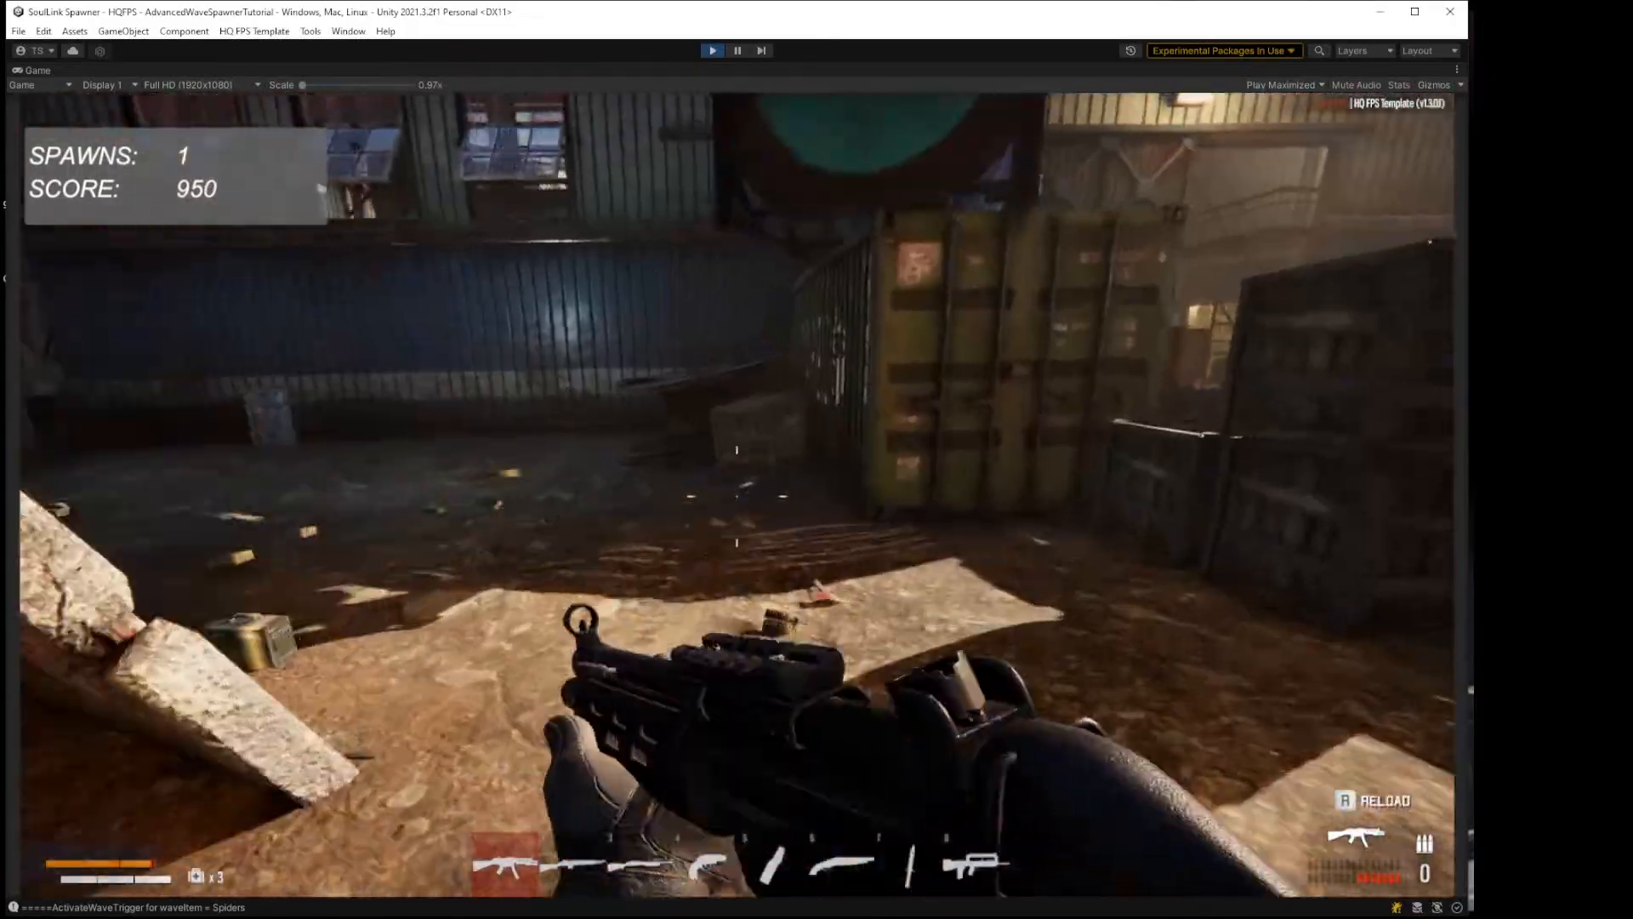
key(w)
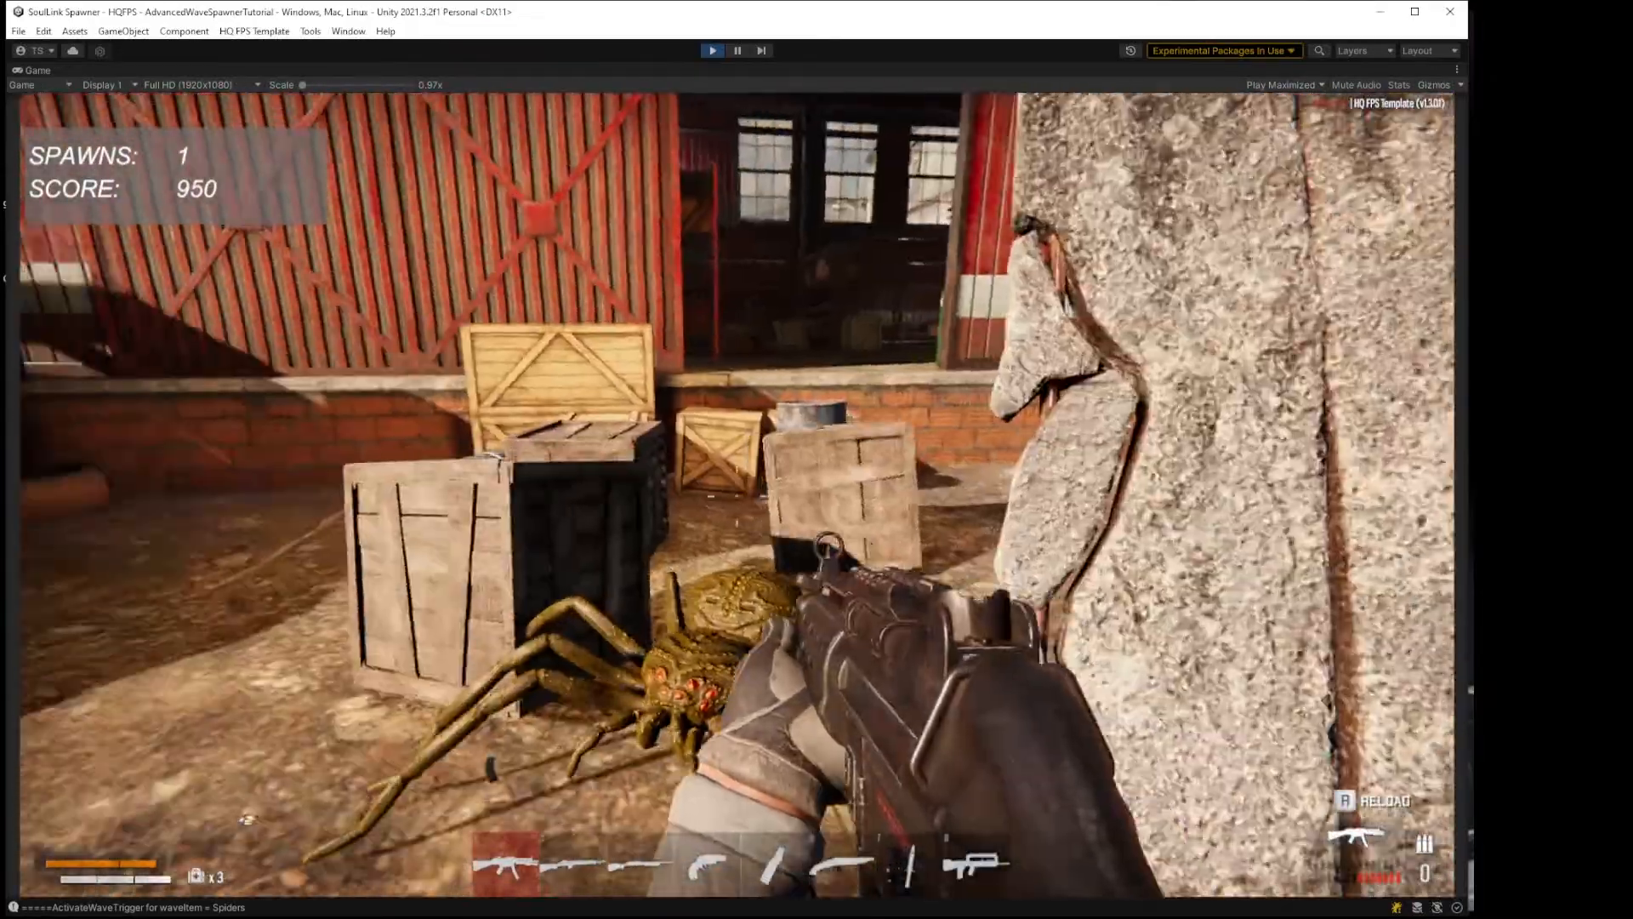
key(s)
click(738, 495)
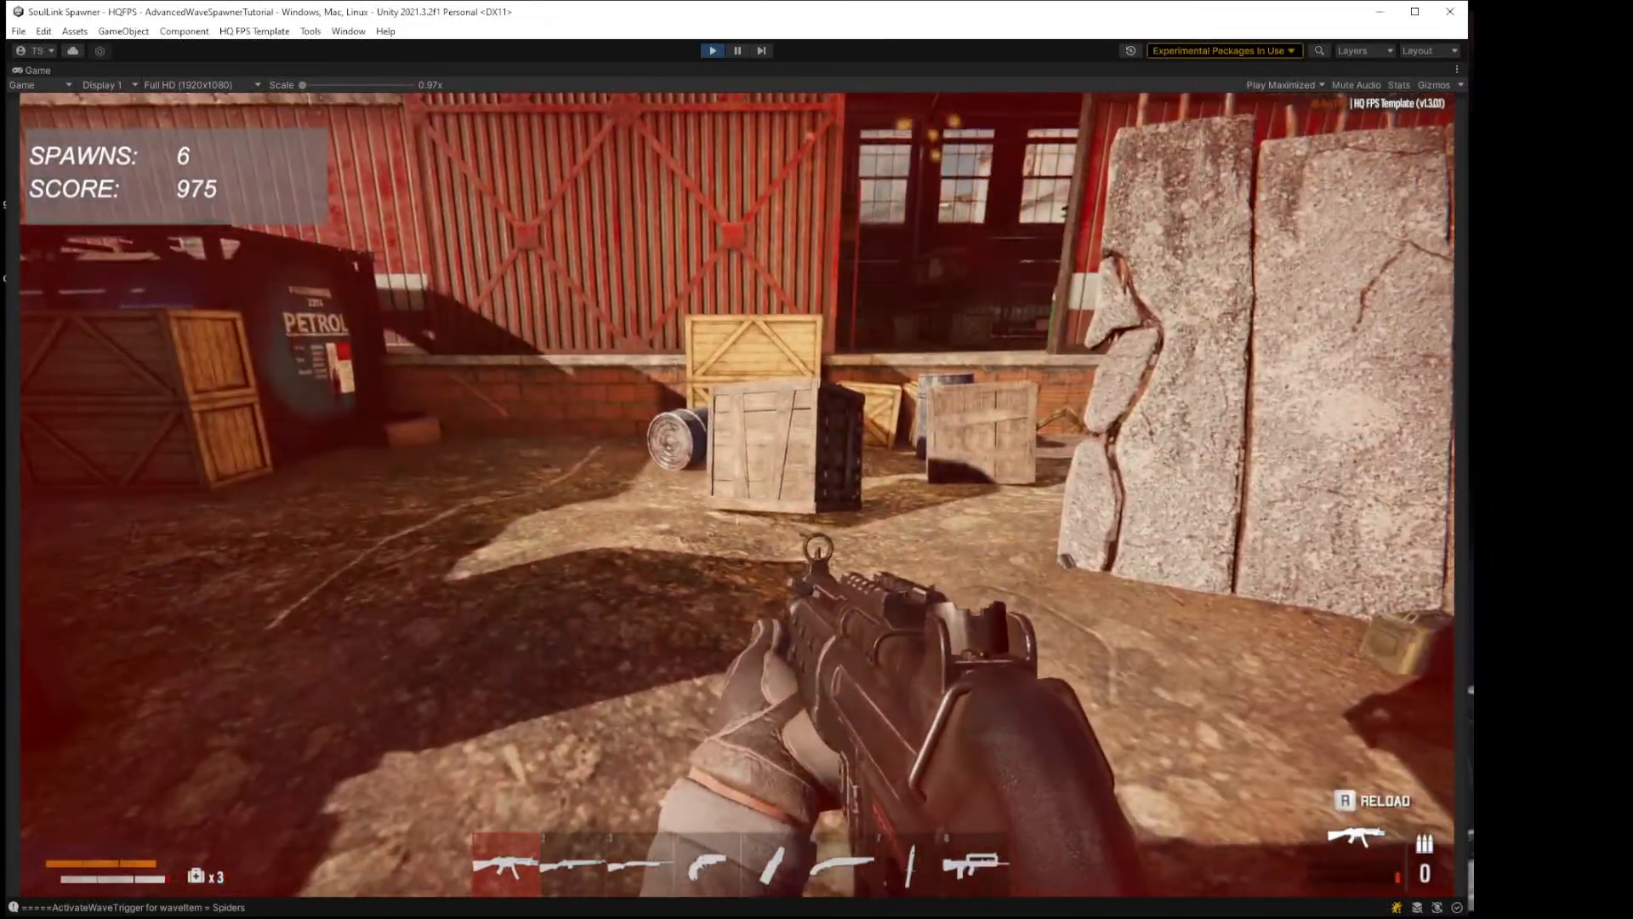
Step: Retreat from the Wave 2 spiders between the yard's crates and the Express container, and switch to the rifle in slot 8
key(w)
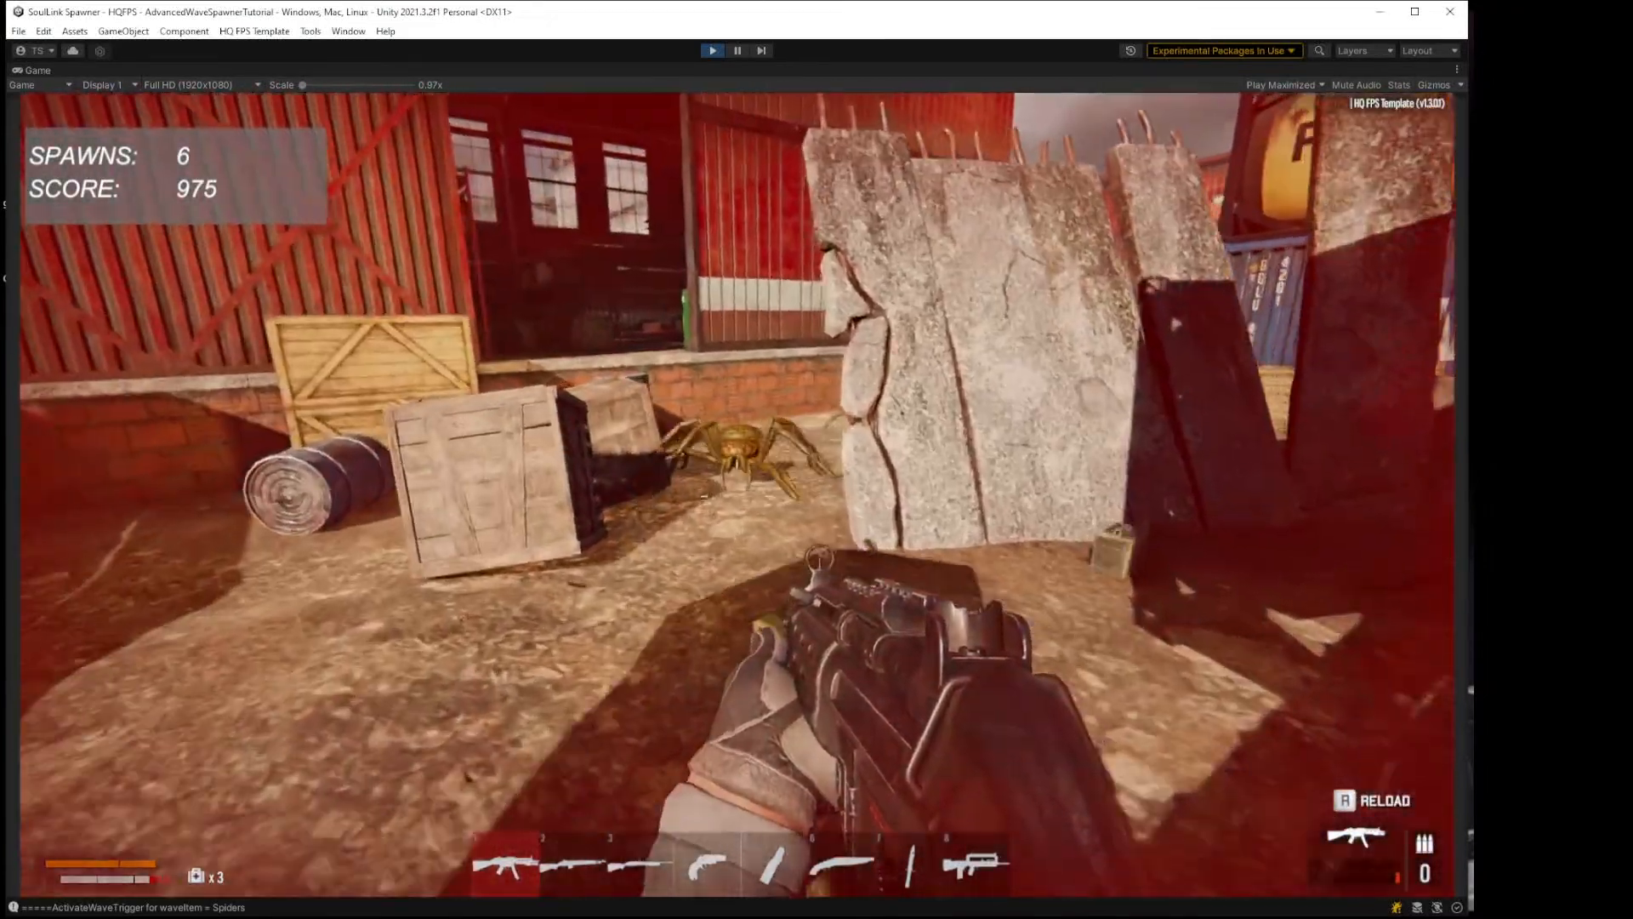
key(w)
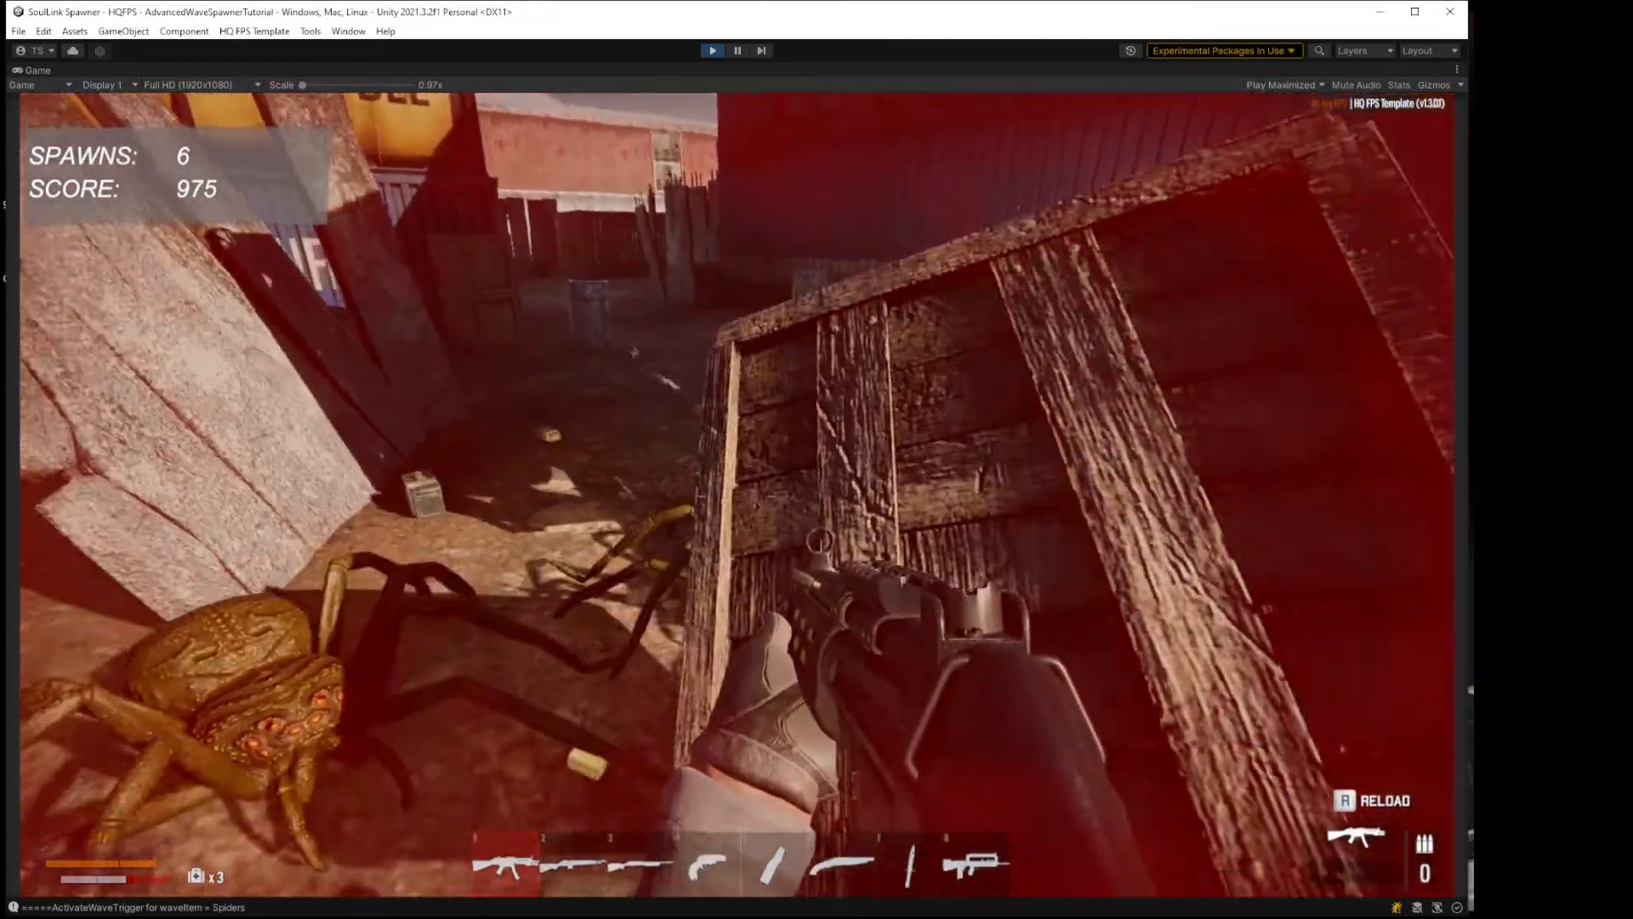
key(s)
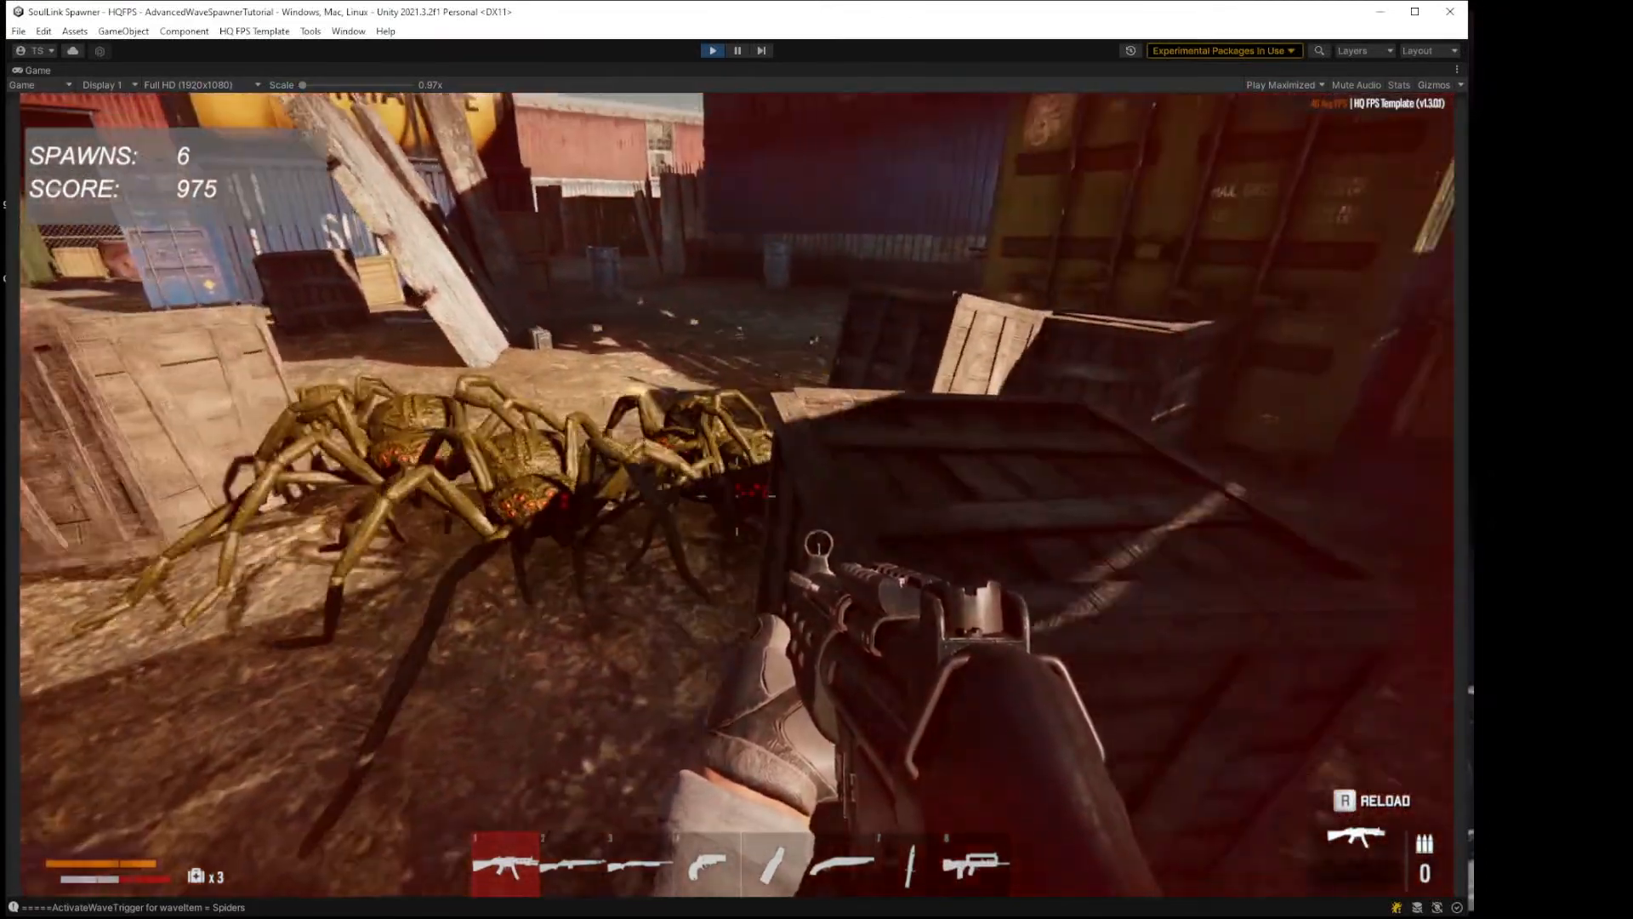
key(w)
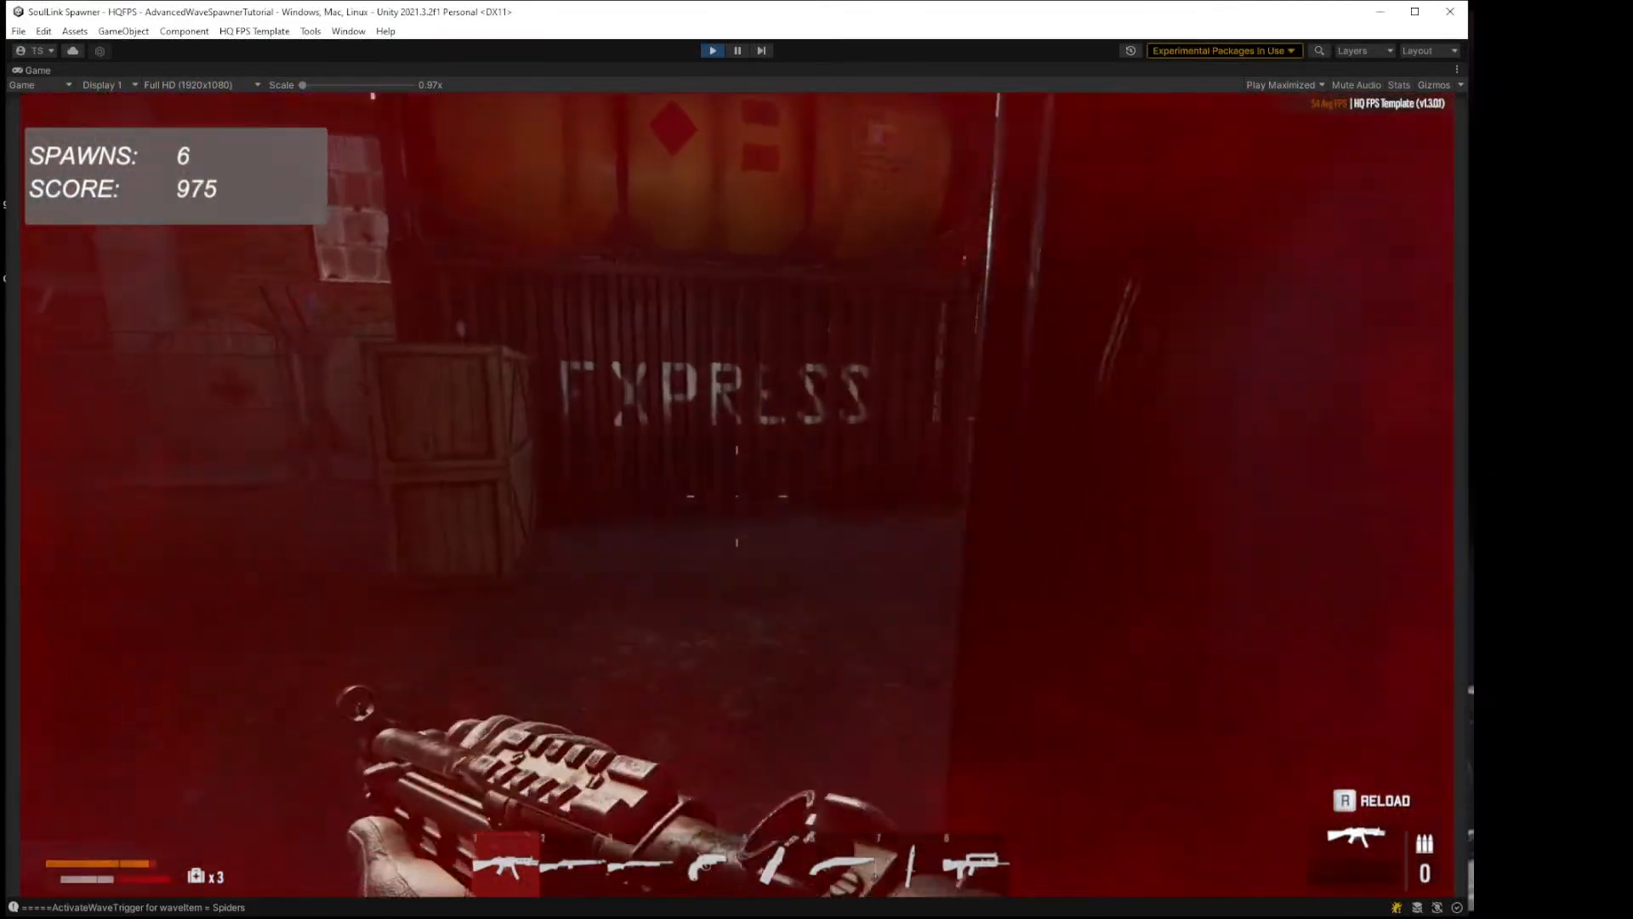
key(8)
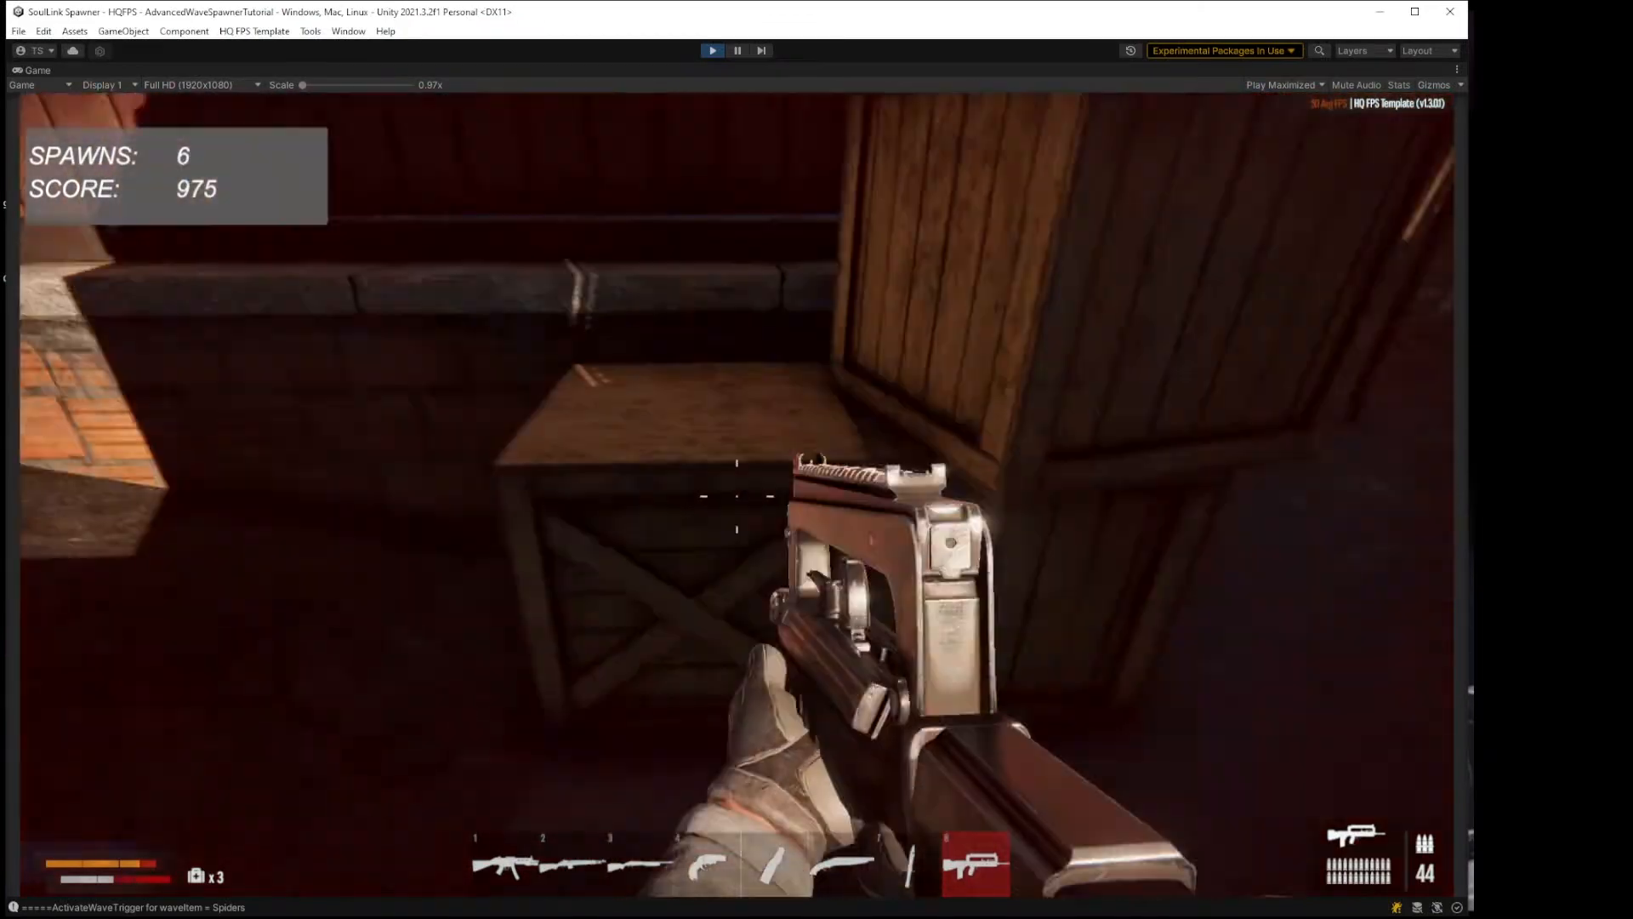
Step: Shoot the pursuing spiders with the slot 8 rifle while backing along the fenced alley beside the red building
key(s)
click(736, 496)
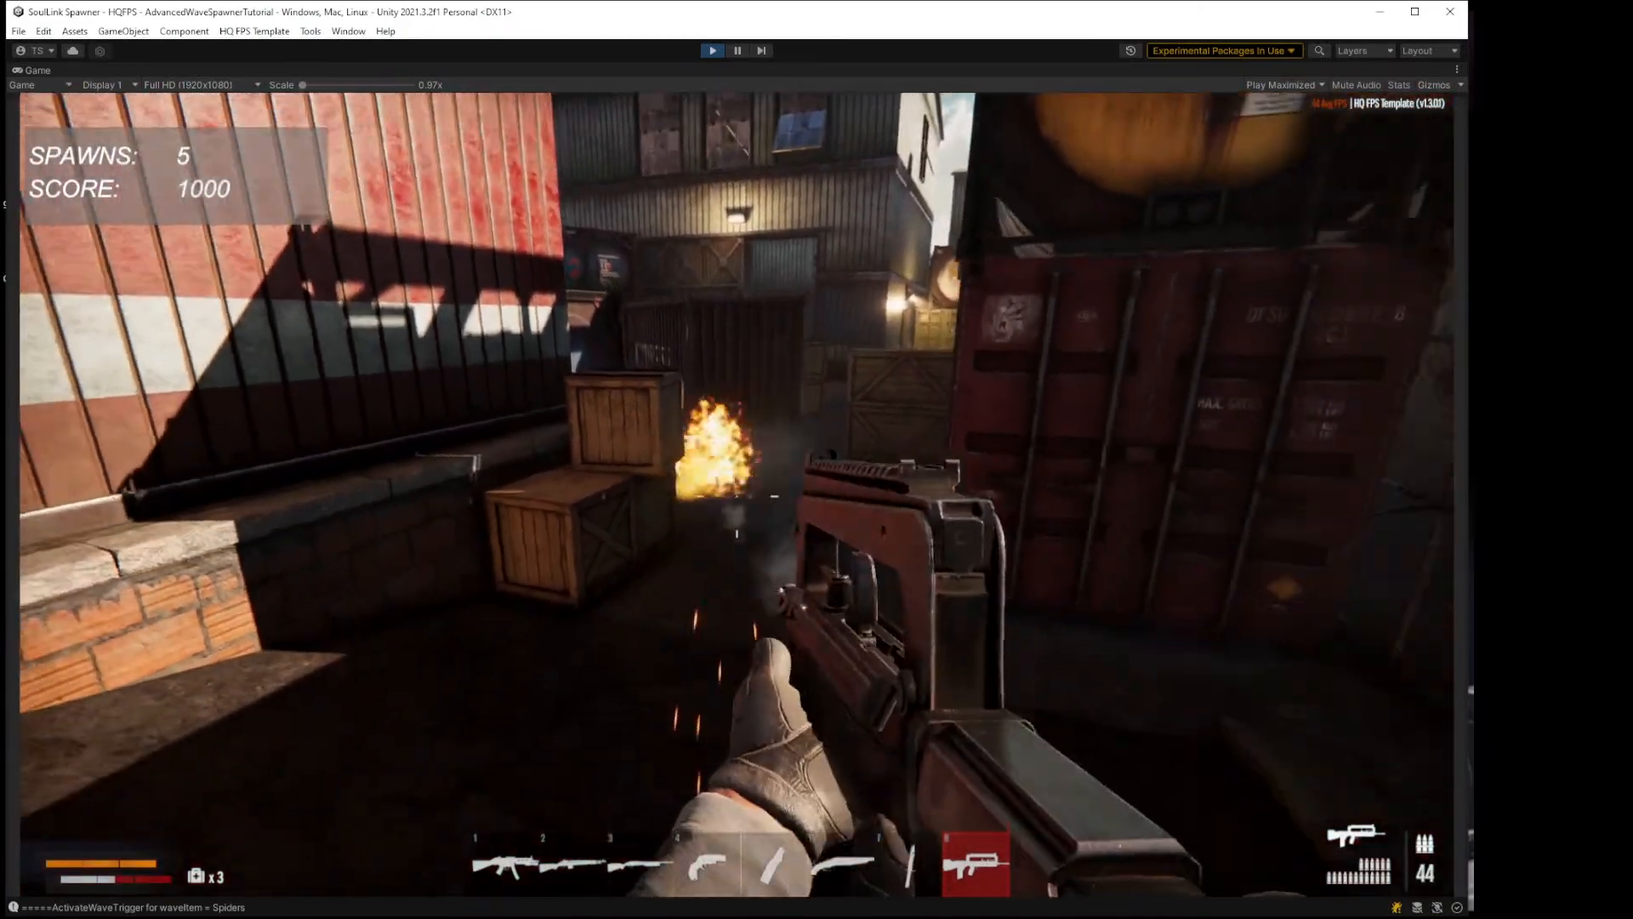
click(737, 495)
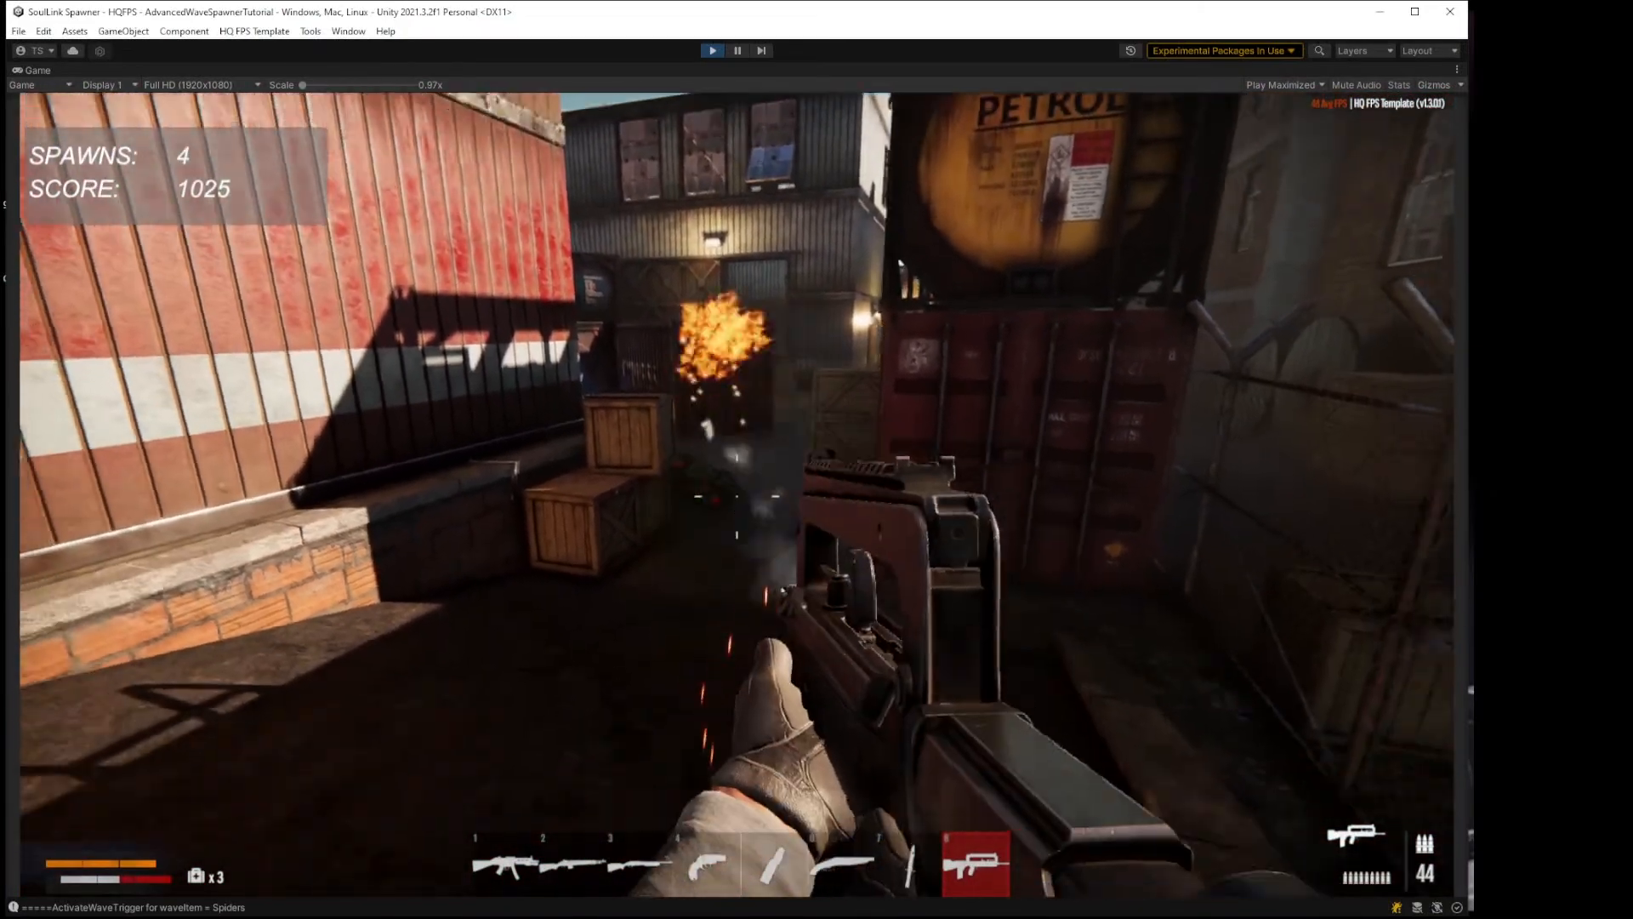
key(s)
click(737, 496)
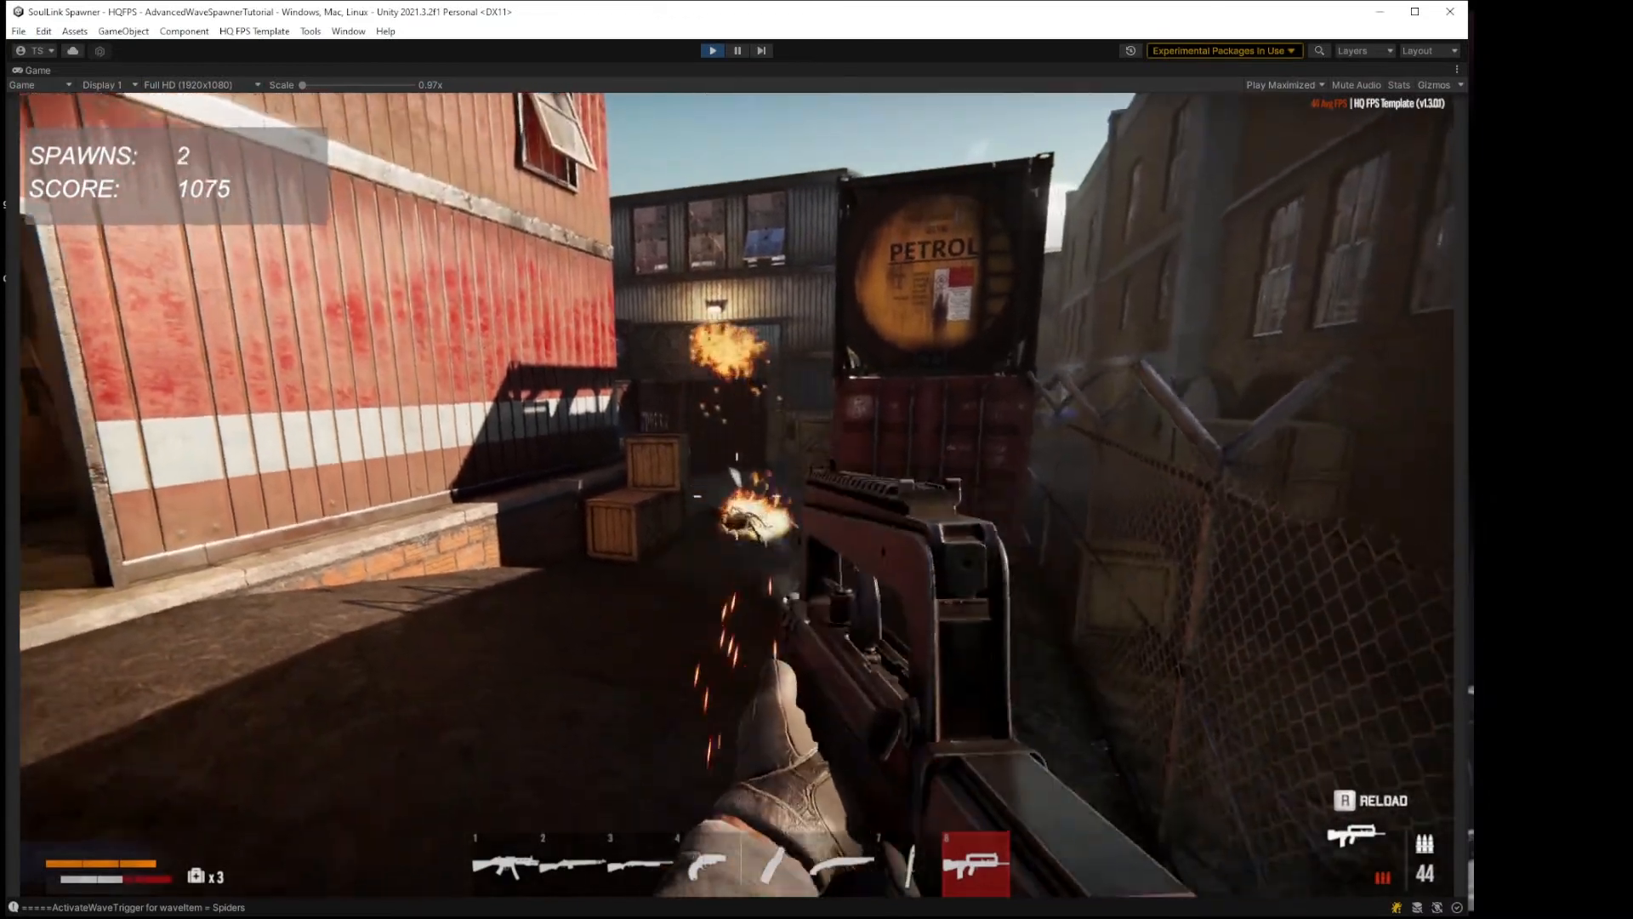
key(s)
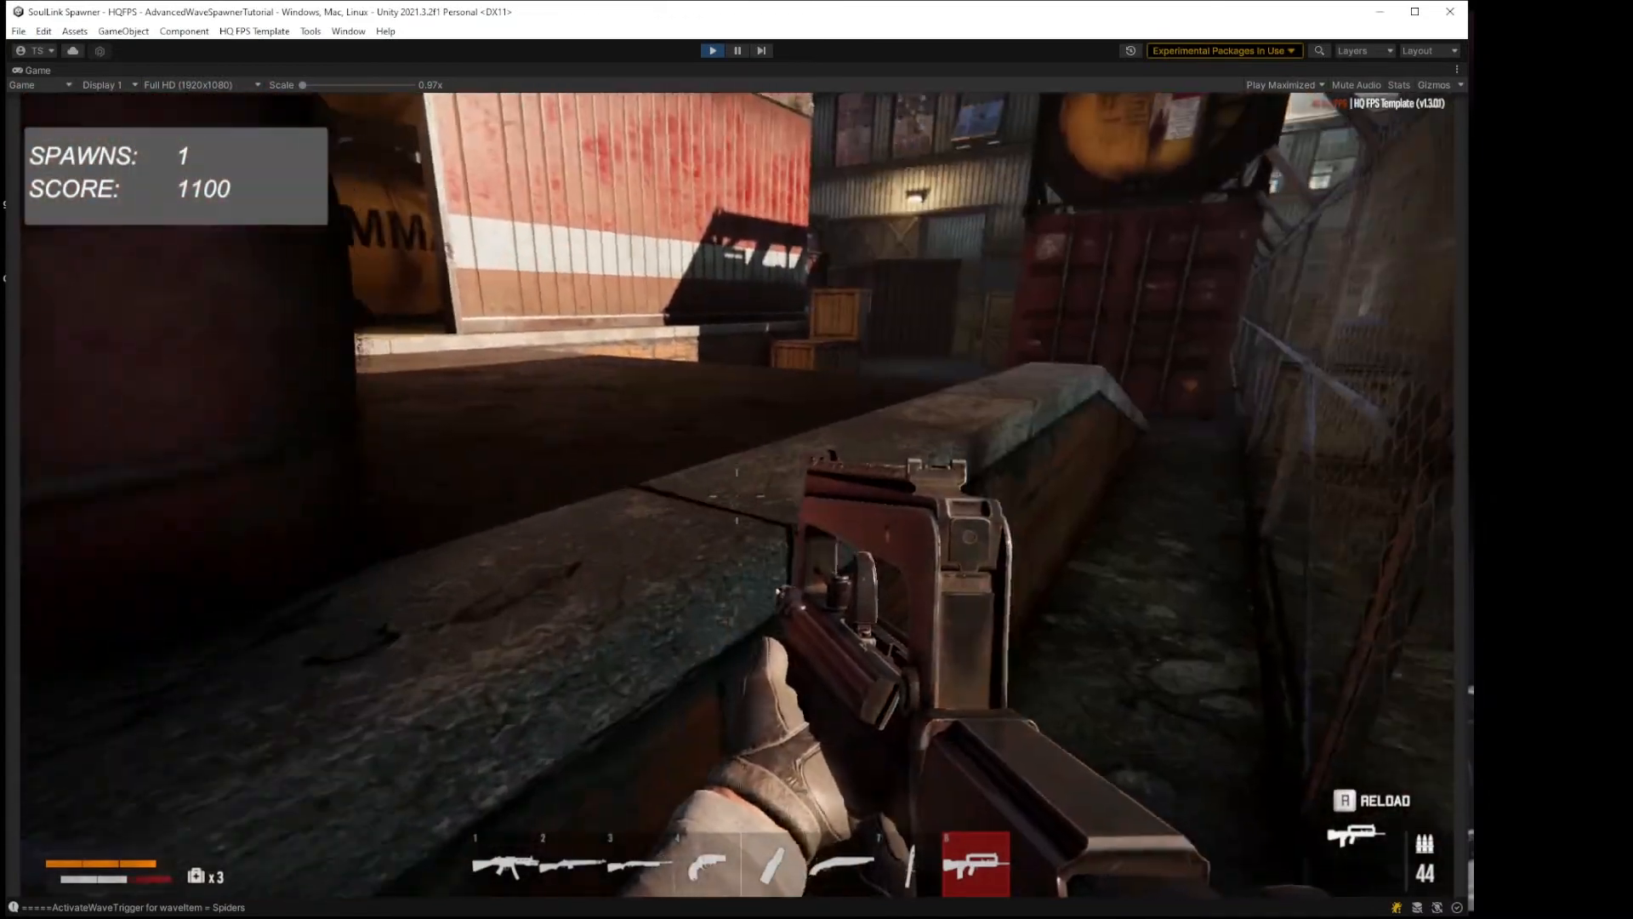
Step: Reload the rifle, shoot the last spider of this group in the fenced alley and back away from the spot
key(space)
key(w)
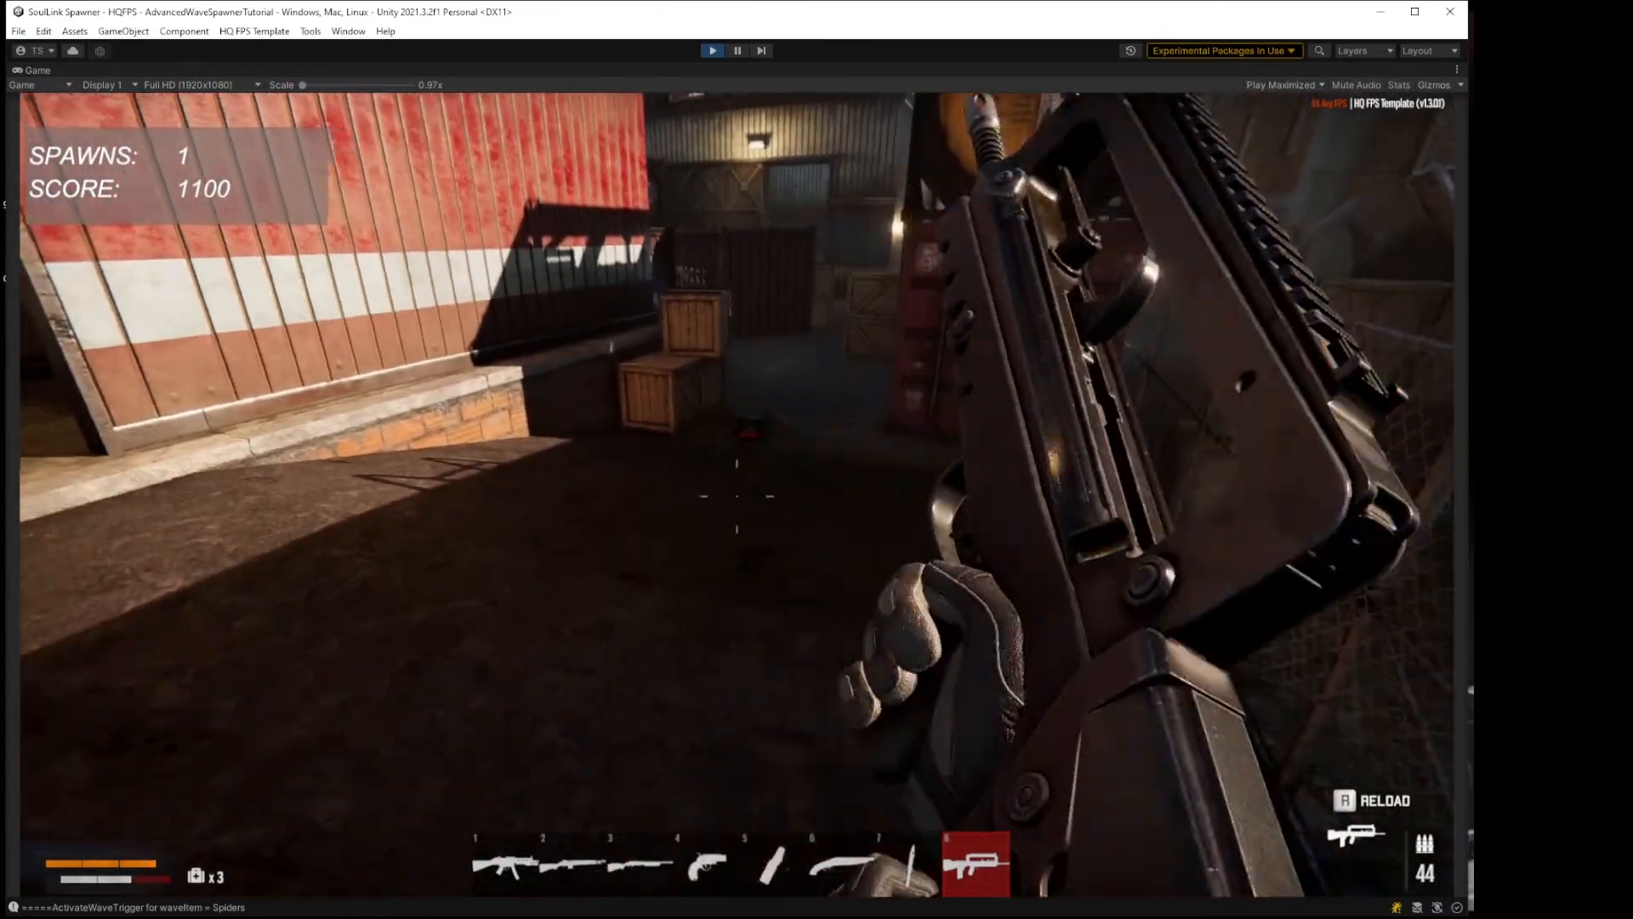
key(r)
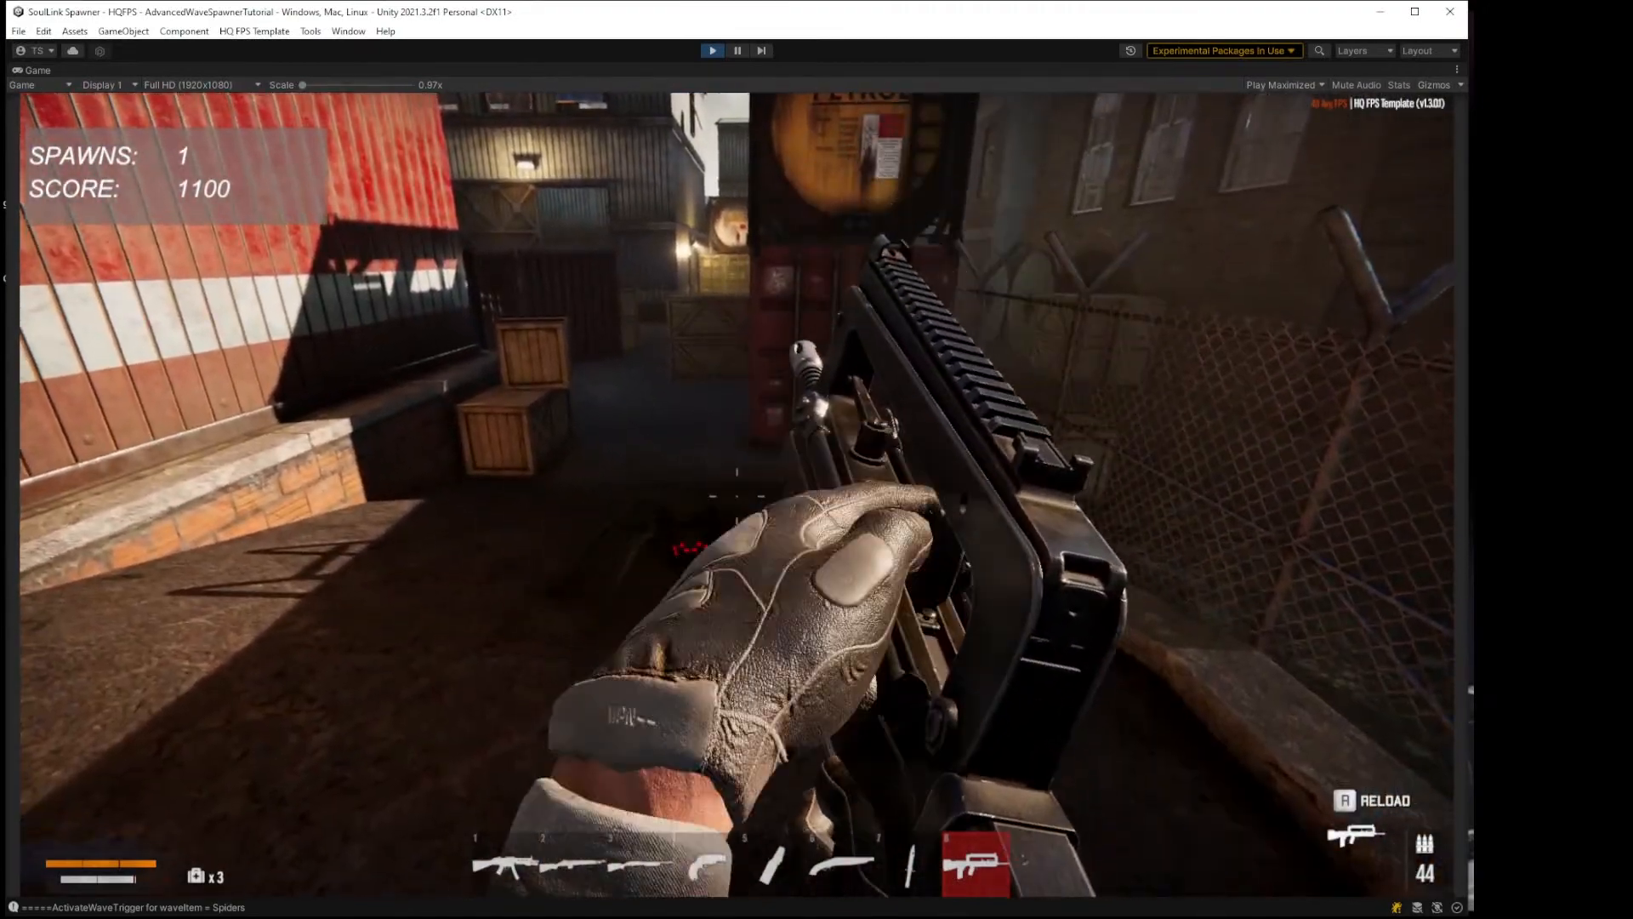
click(736, 496)
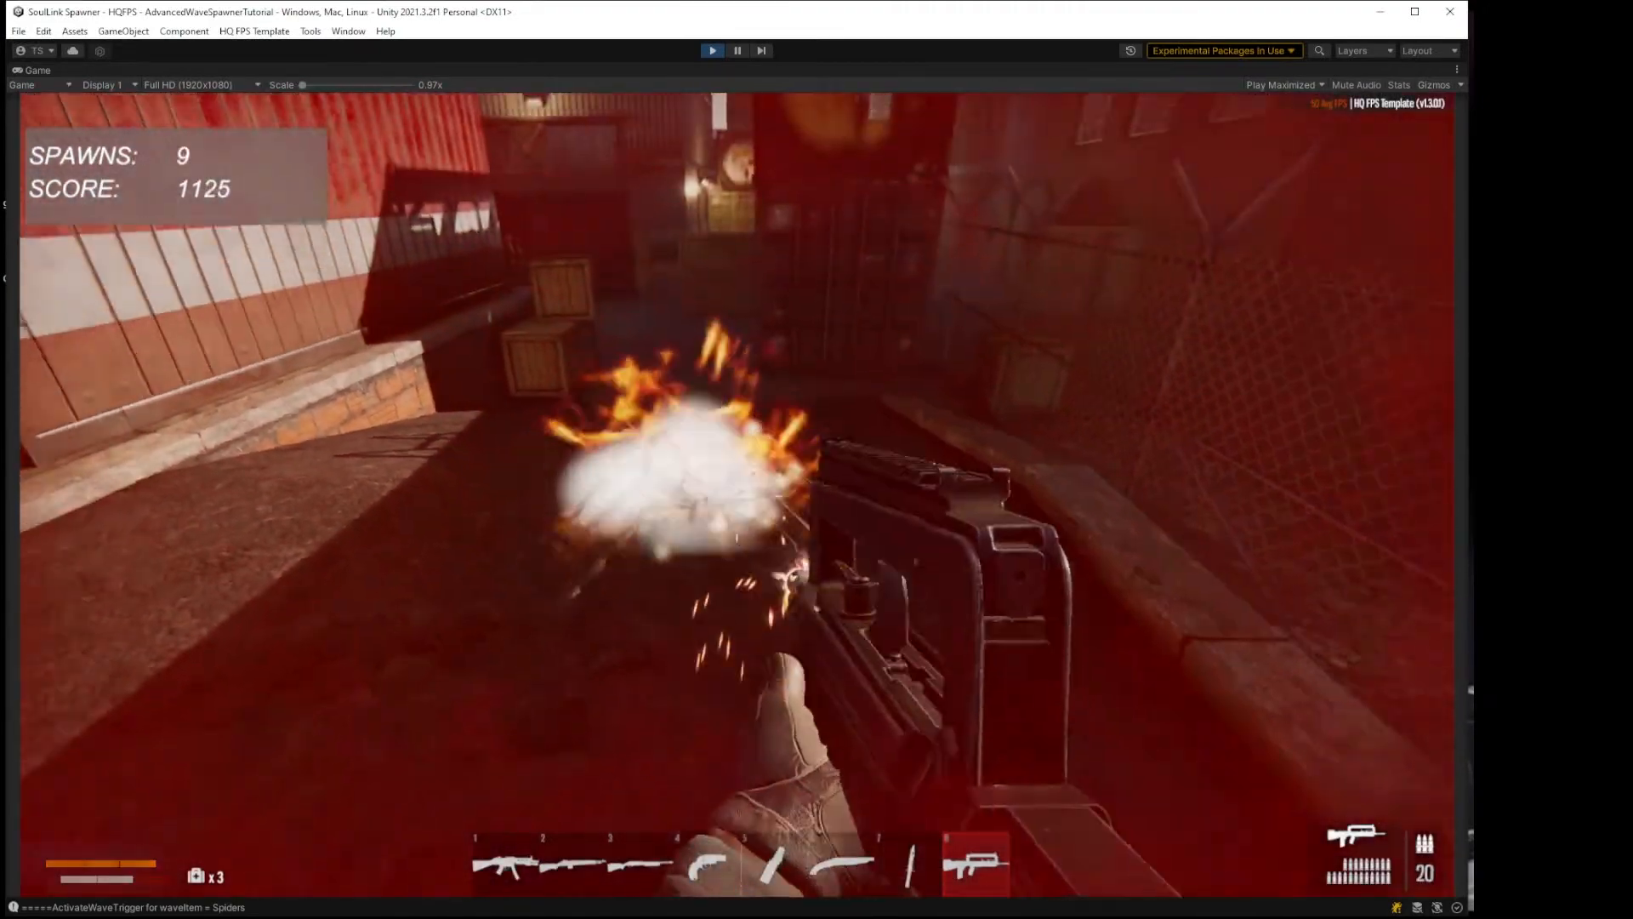
key(s)
key(w)
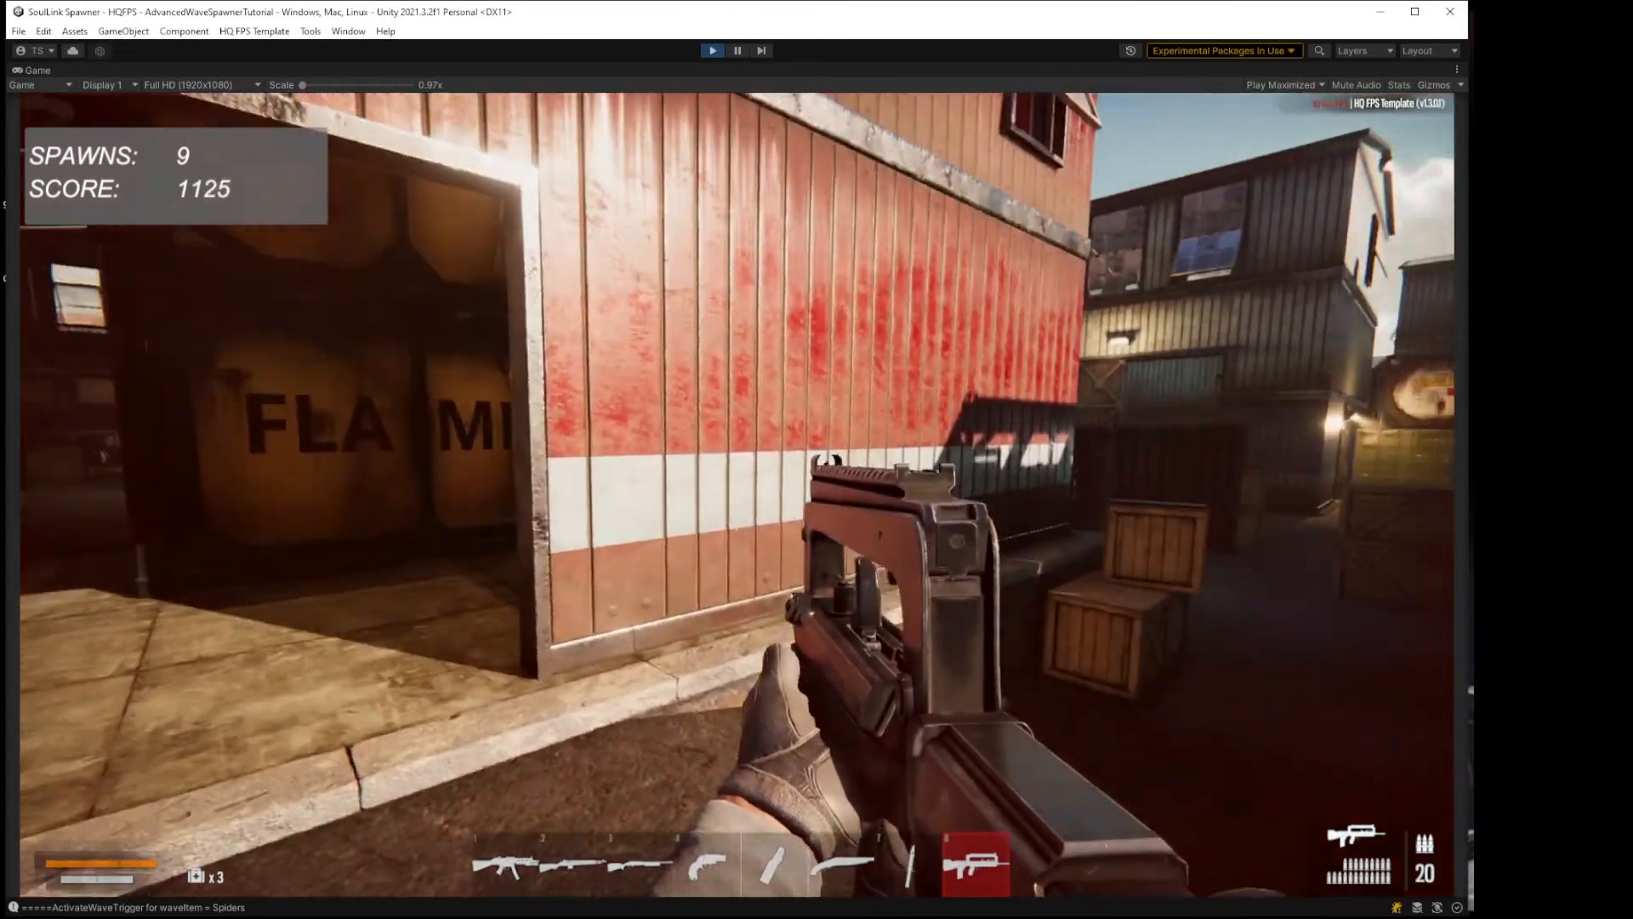
key(s)
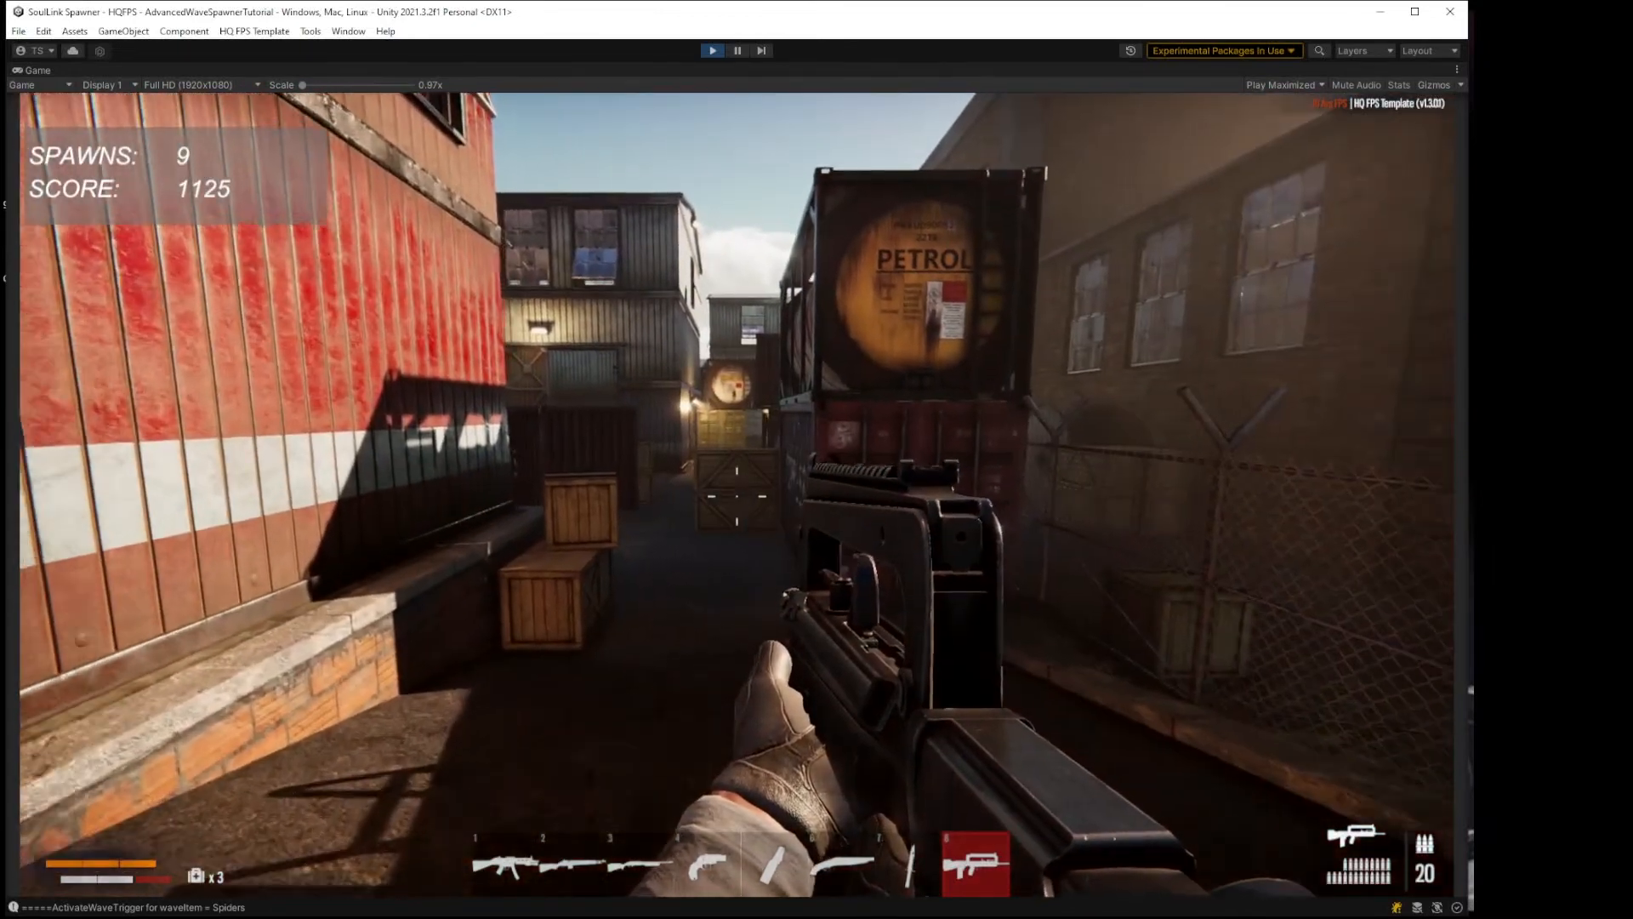
Step: Reload in the yard and shoot the next repeat of Wave 2 spiders while backing away from them
key(w)
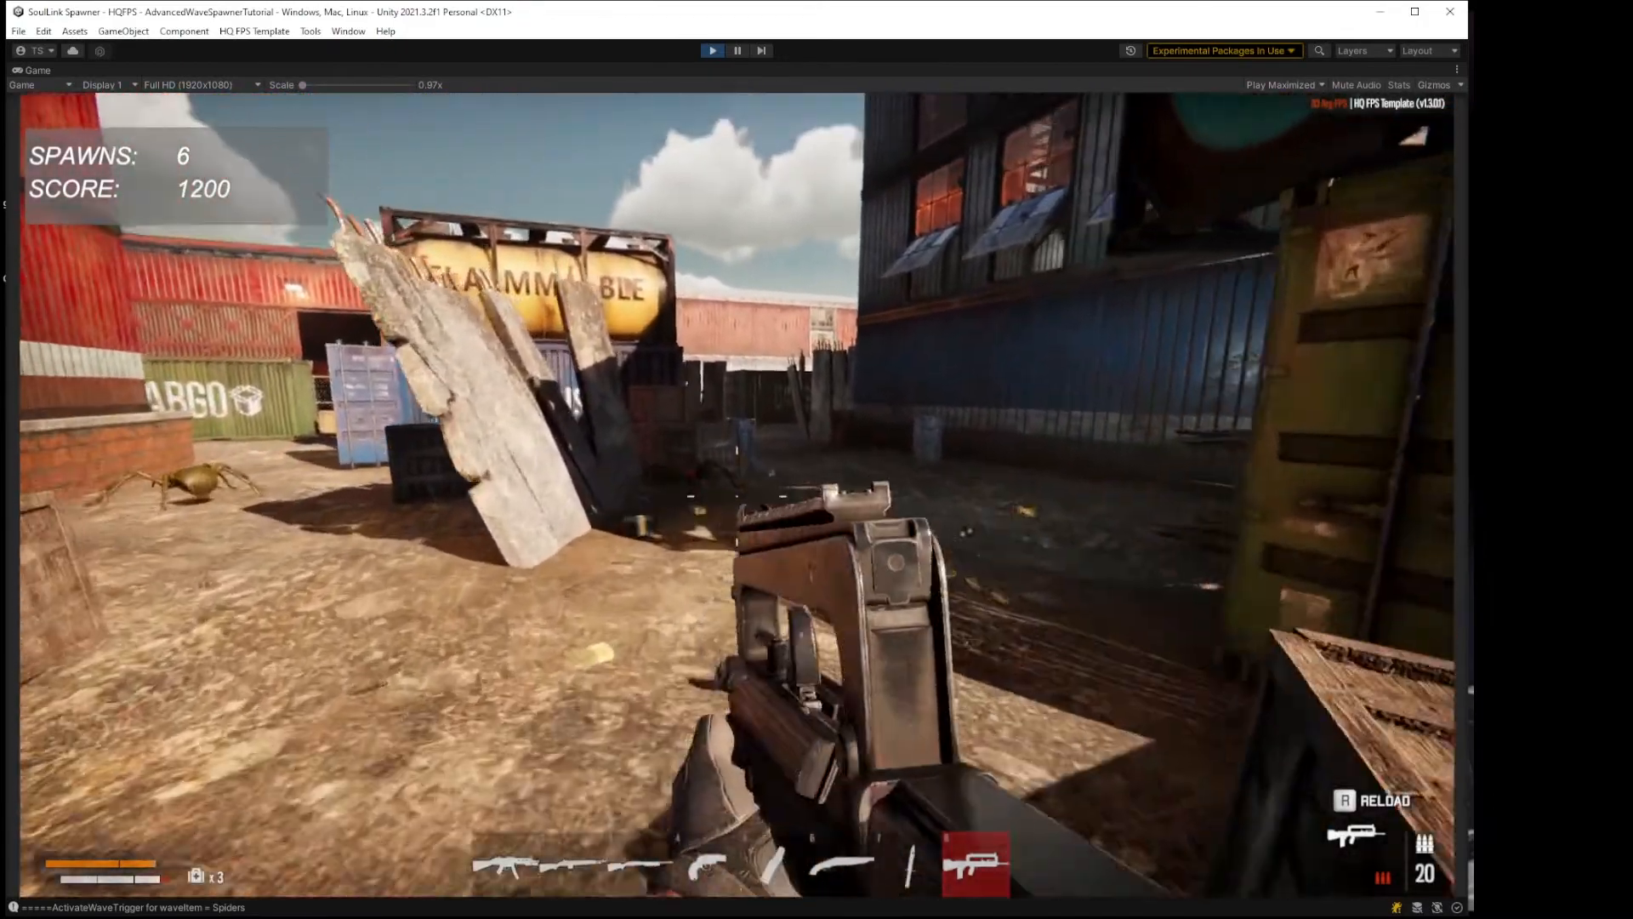
key(r)
key(s)
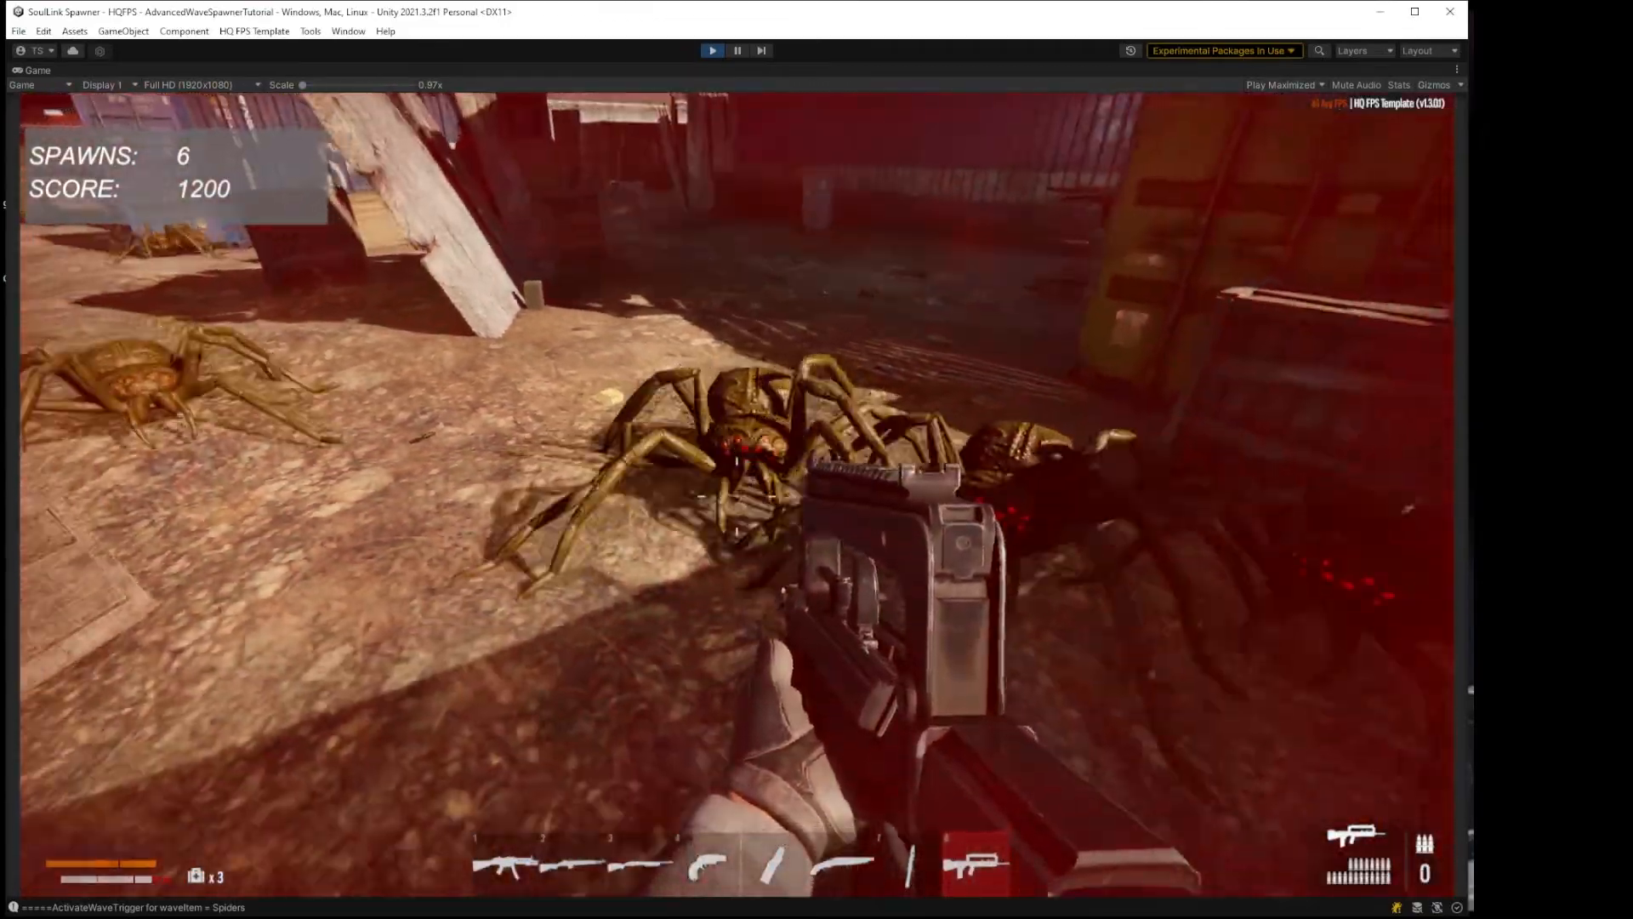
click(738, 495)
click(737, 495)
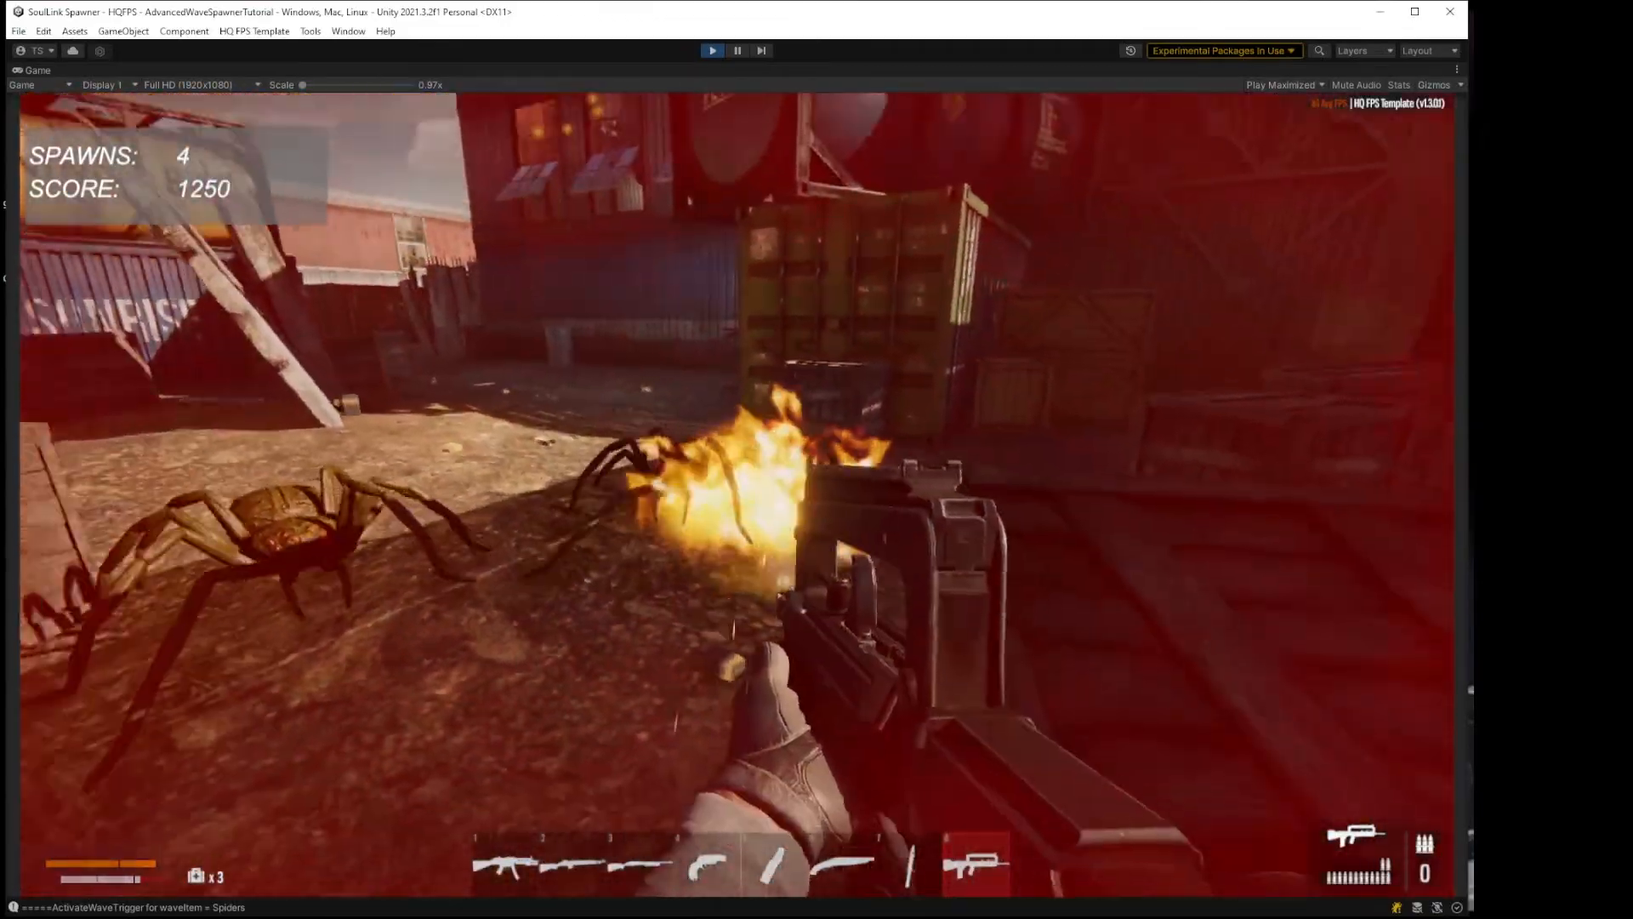
click(737, 495)
click(737, 495)
key(s)
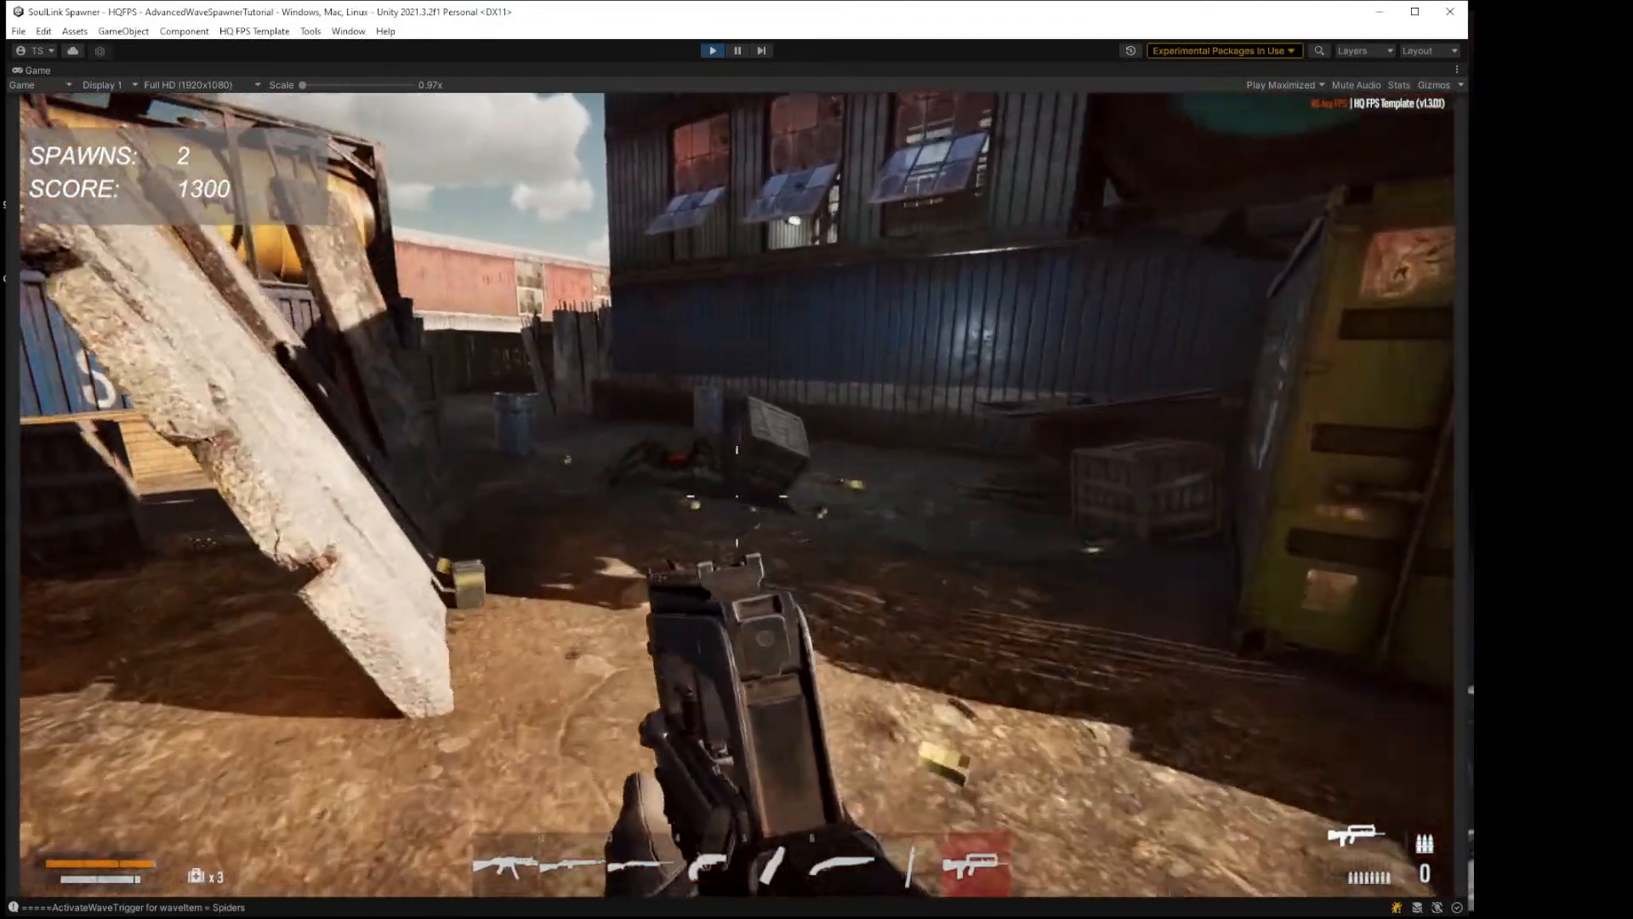
click(738, 495)
key(s)
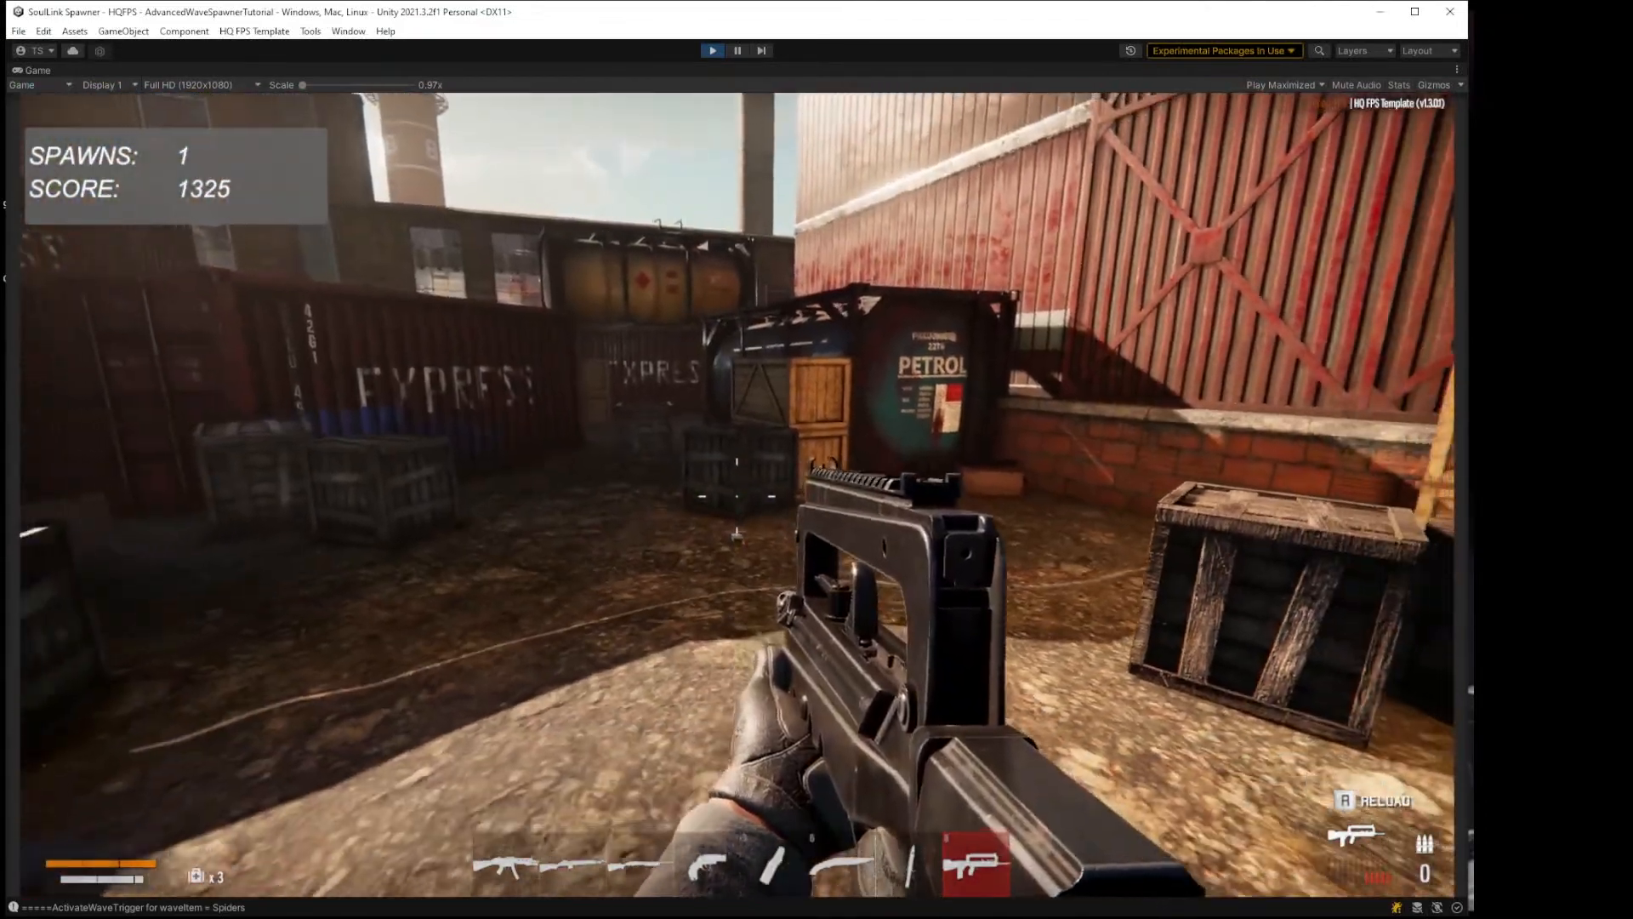
Step: Search the yard around the Sunrise and Trinton containers for the remaining spider
key(w)
key(shift+w)
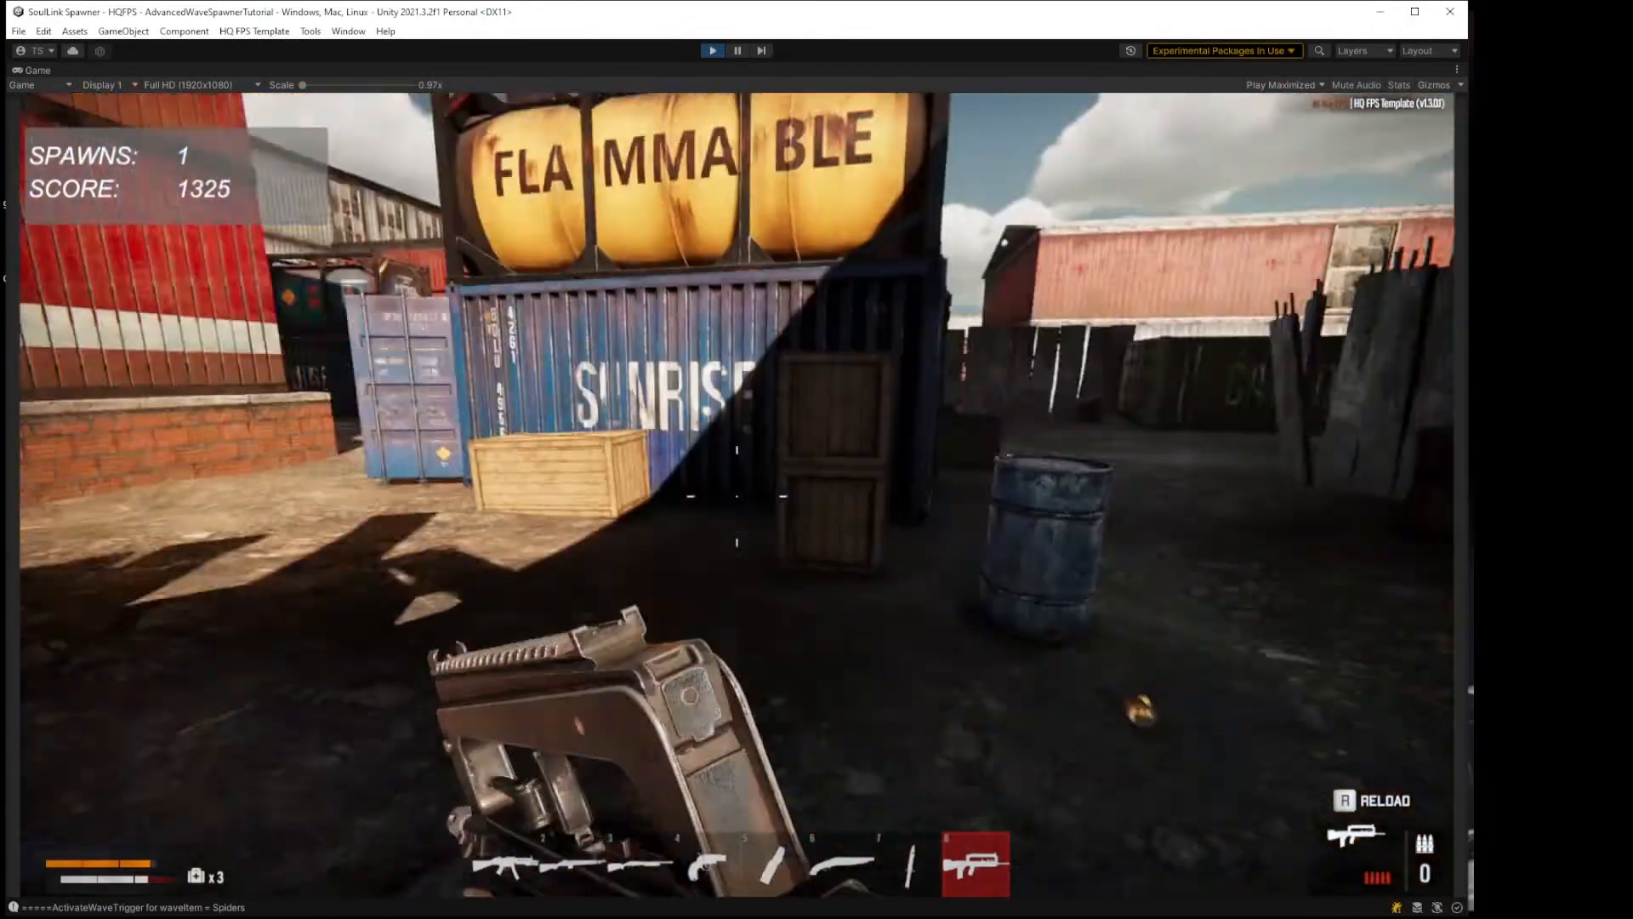
key(s)
key(s)
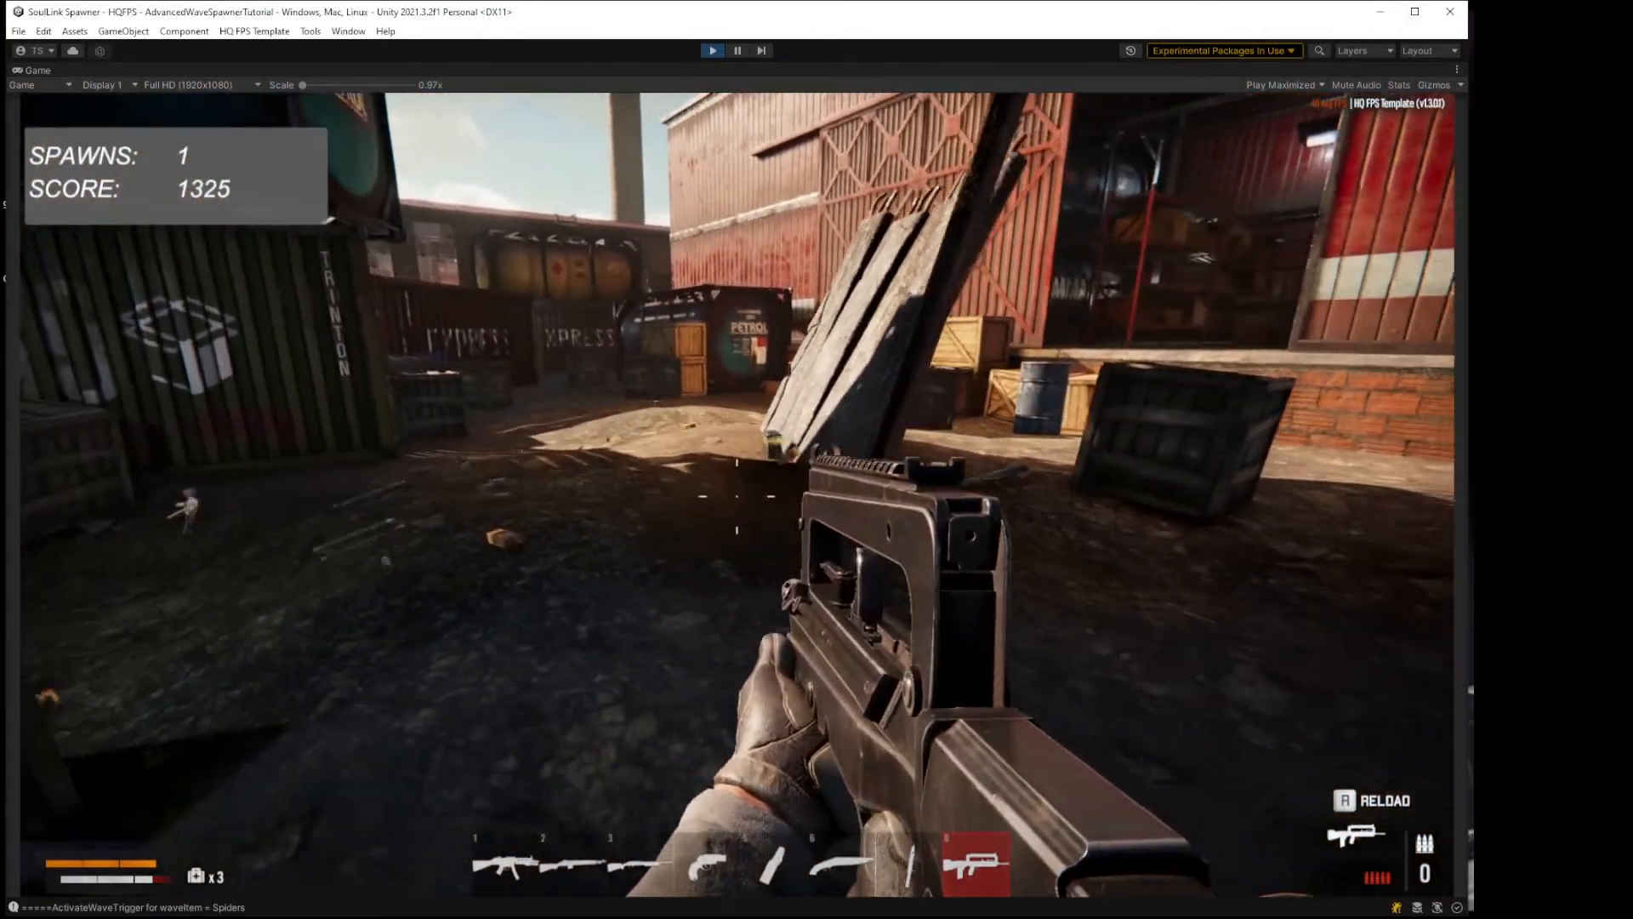
Step: Pause the game and stop the playtest to return to editing the scene
key(Escape)
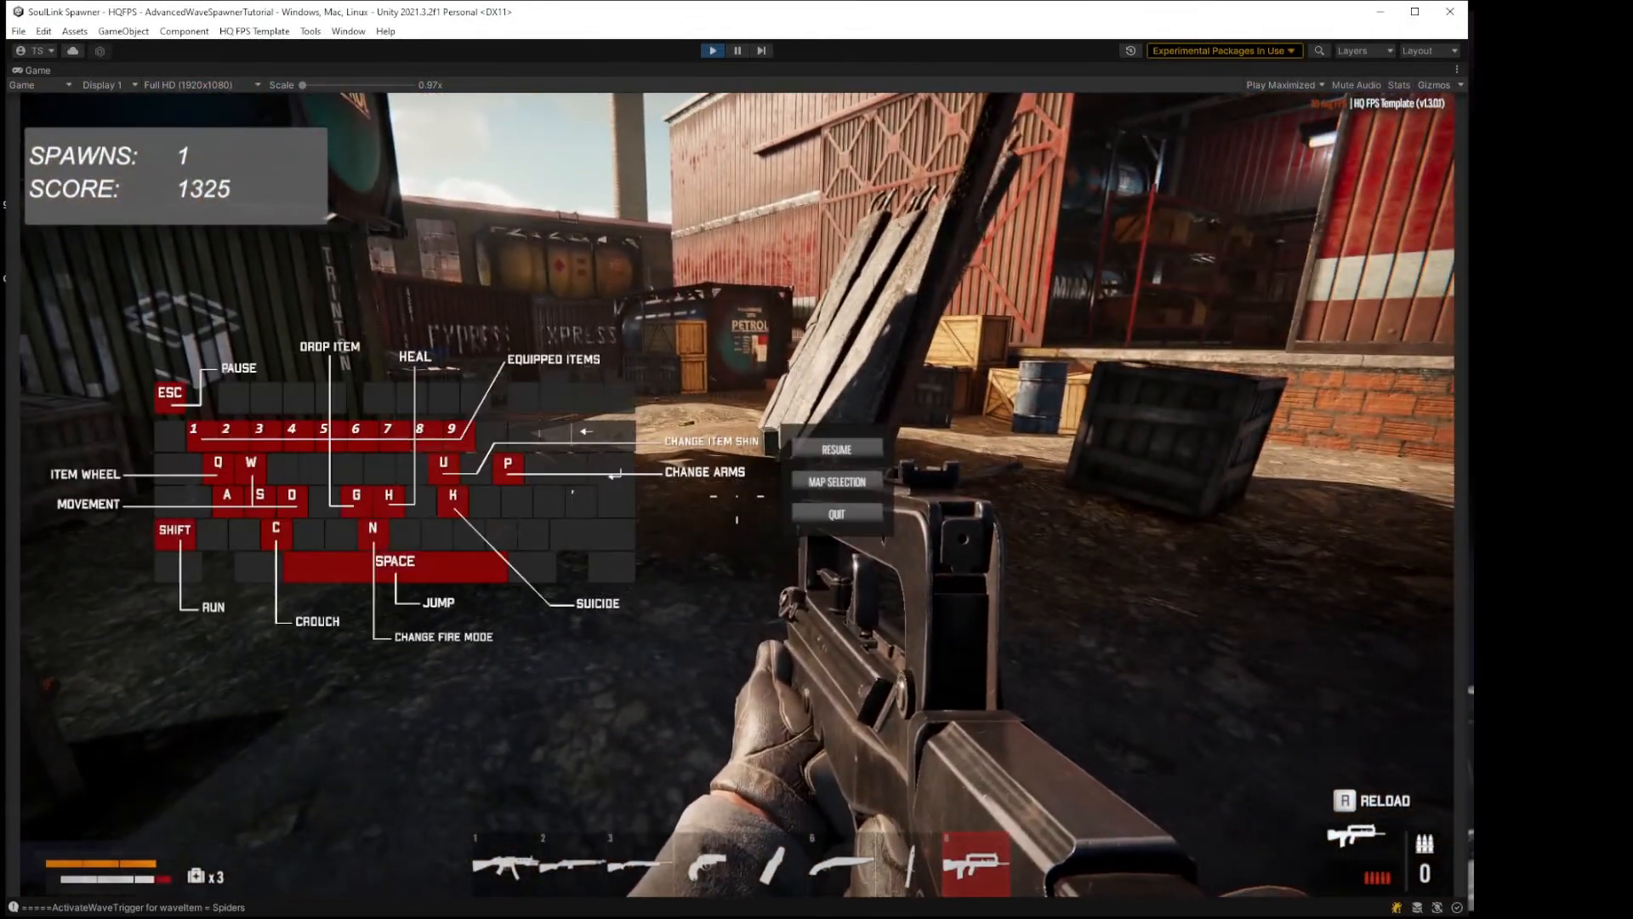
click(712, 51)
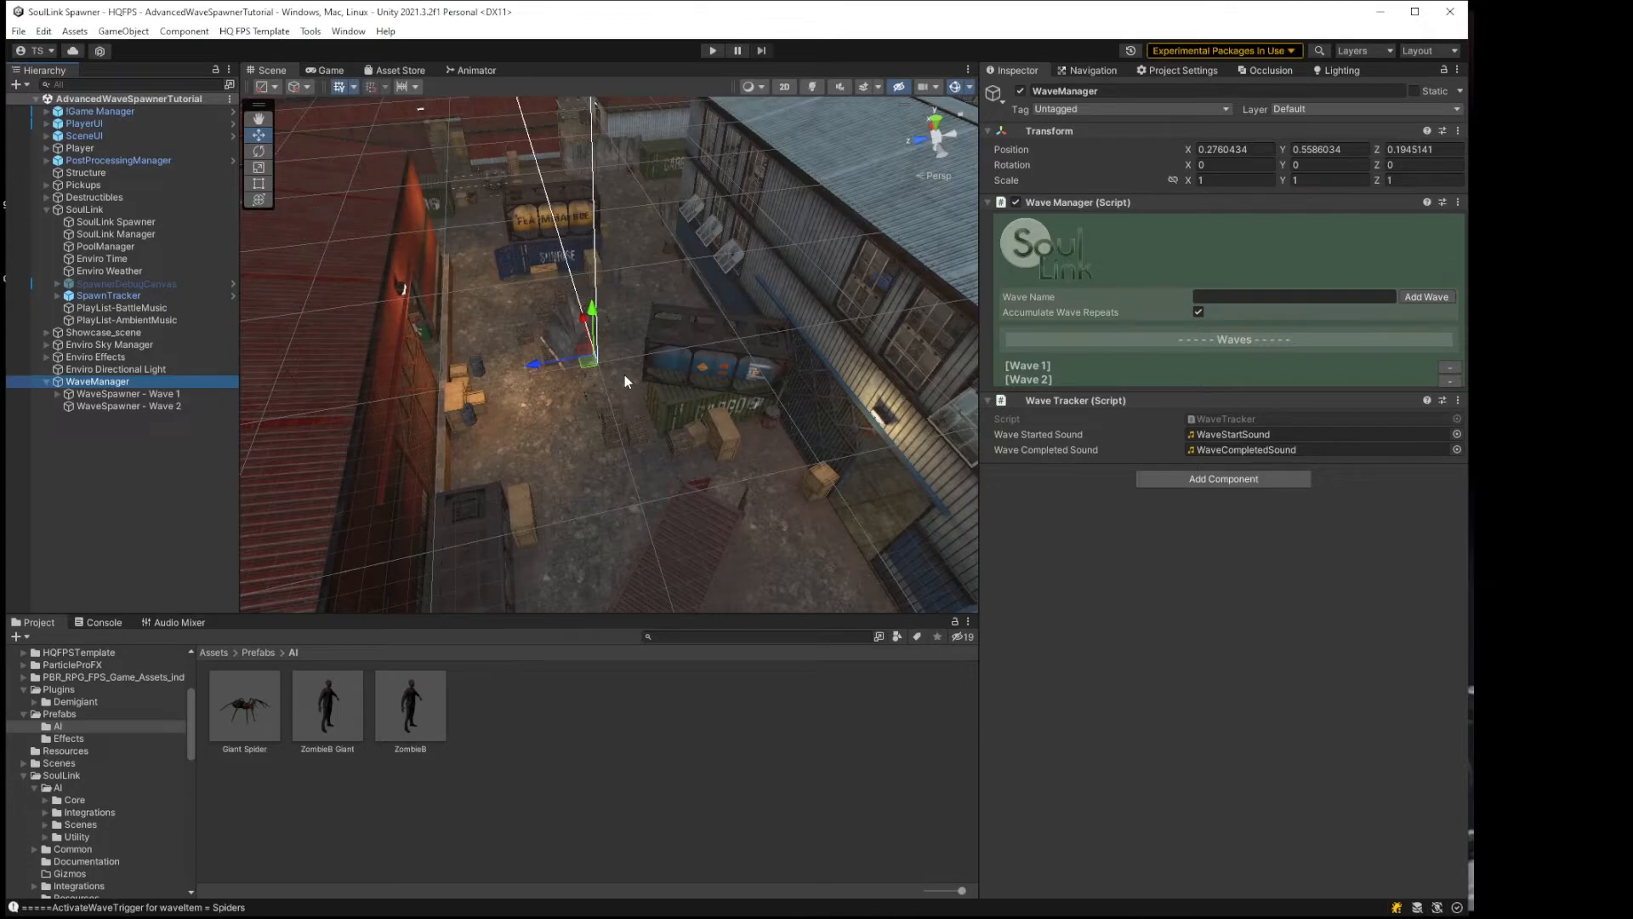
right_drag(575, 445, 584, 393)
scroll(583, 393, up, 2)
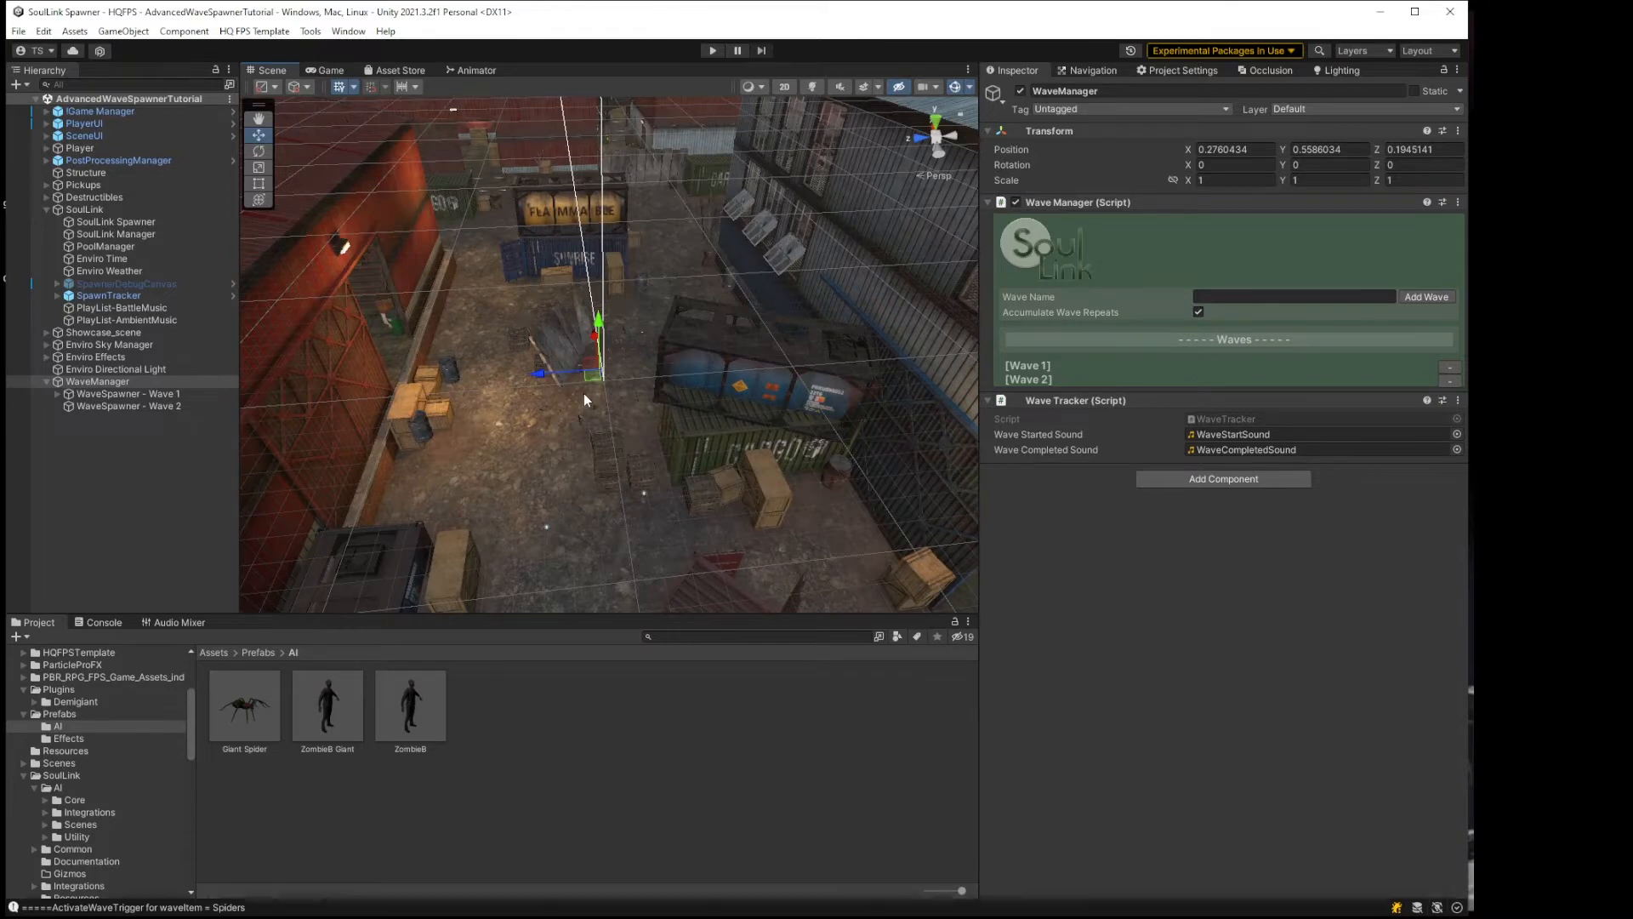
right_drag(583, 393, 568, 417)
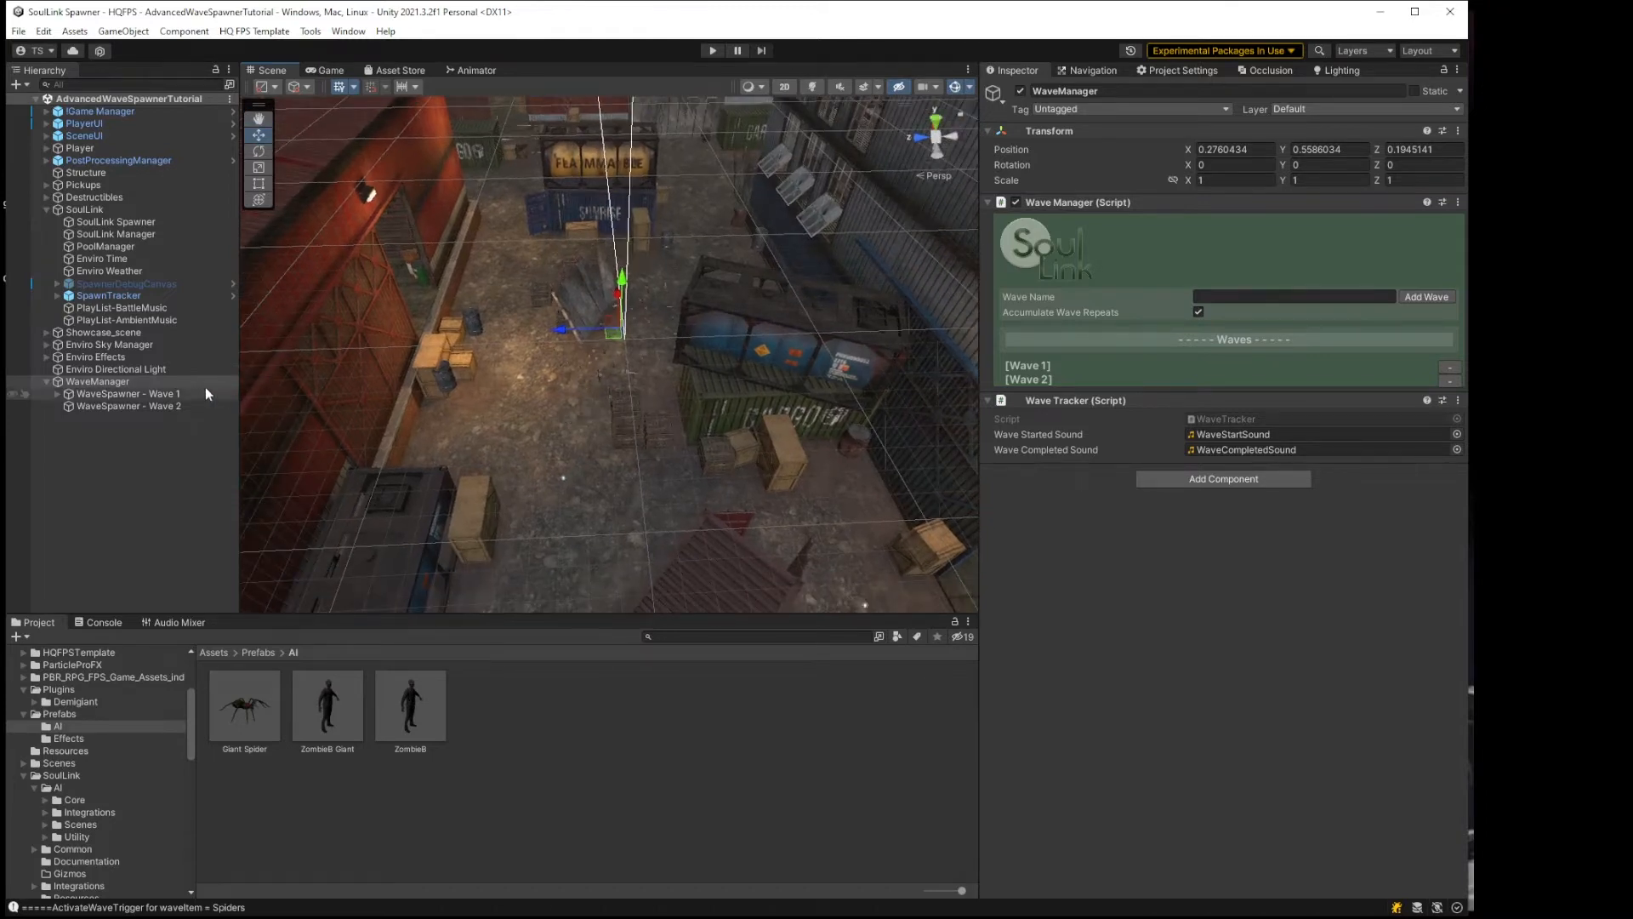
Step: Review the Wave 1 and Wave 2 spawners, and remove Wave 2 from the WaveManager
click(170, 396)
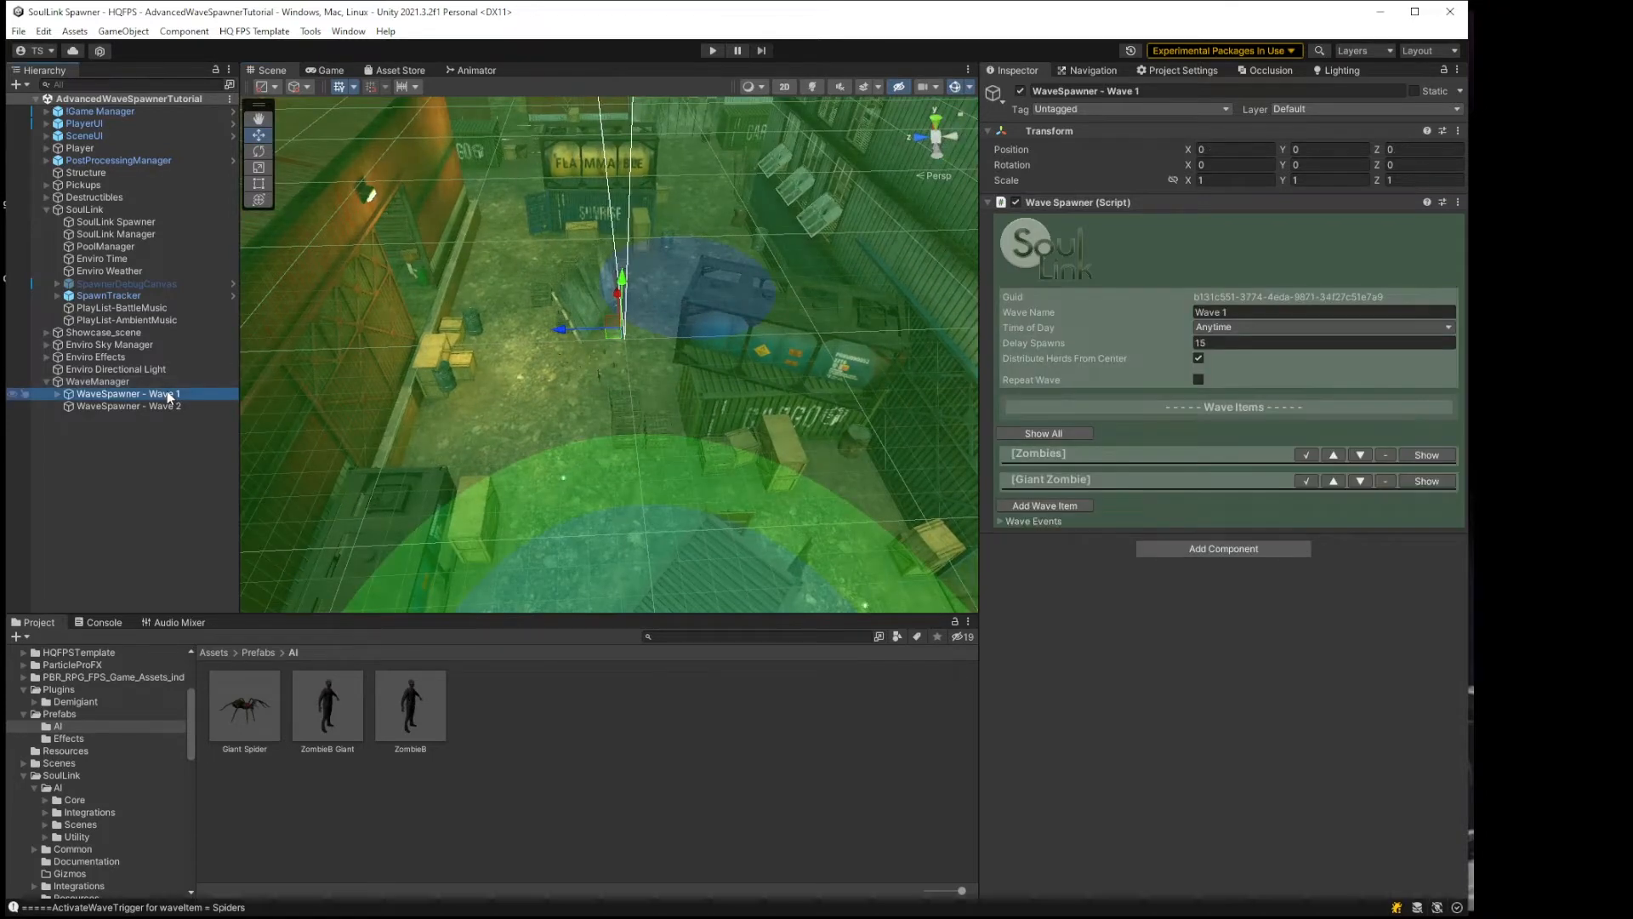
click(166, 403)
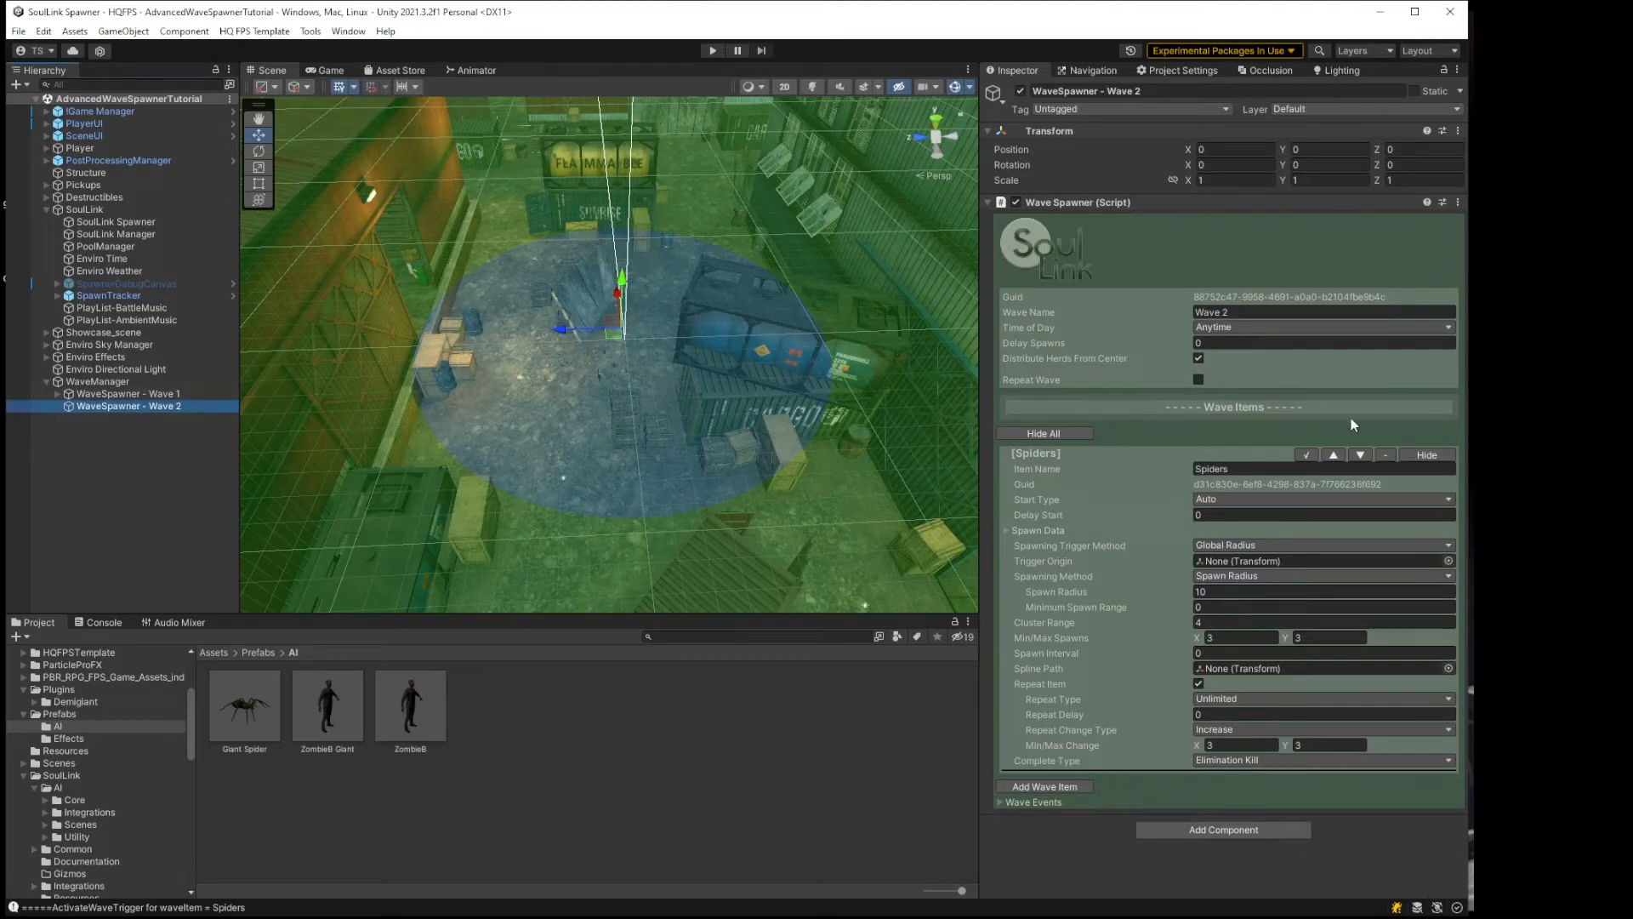
click(132, 382)
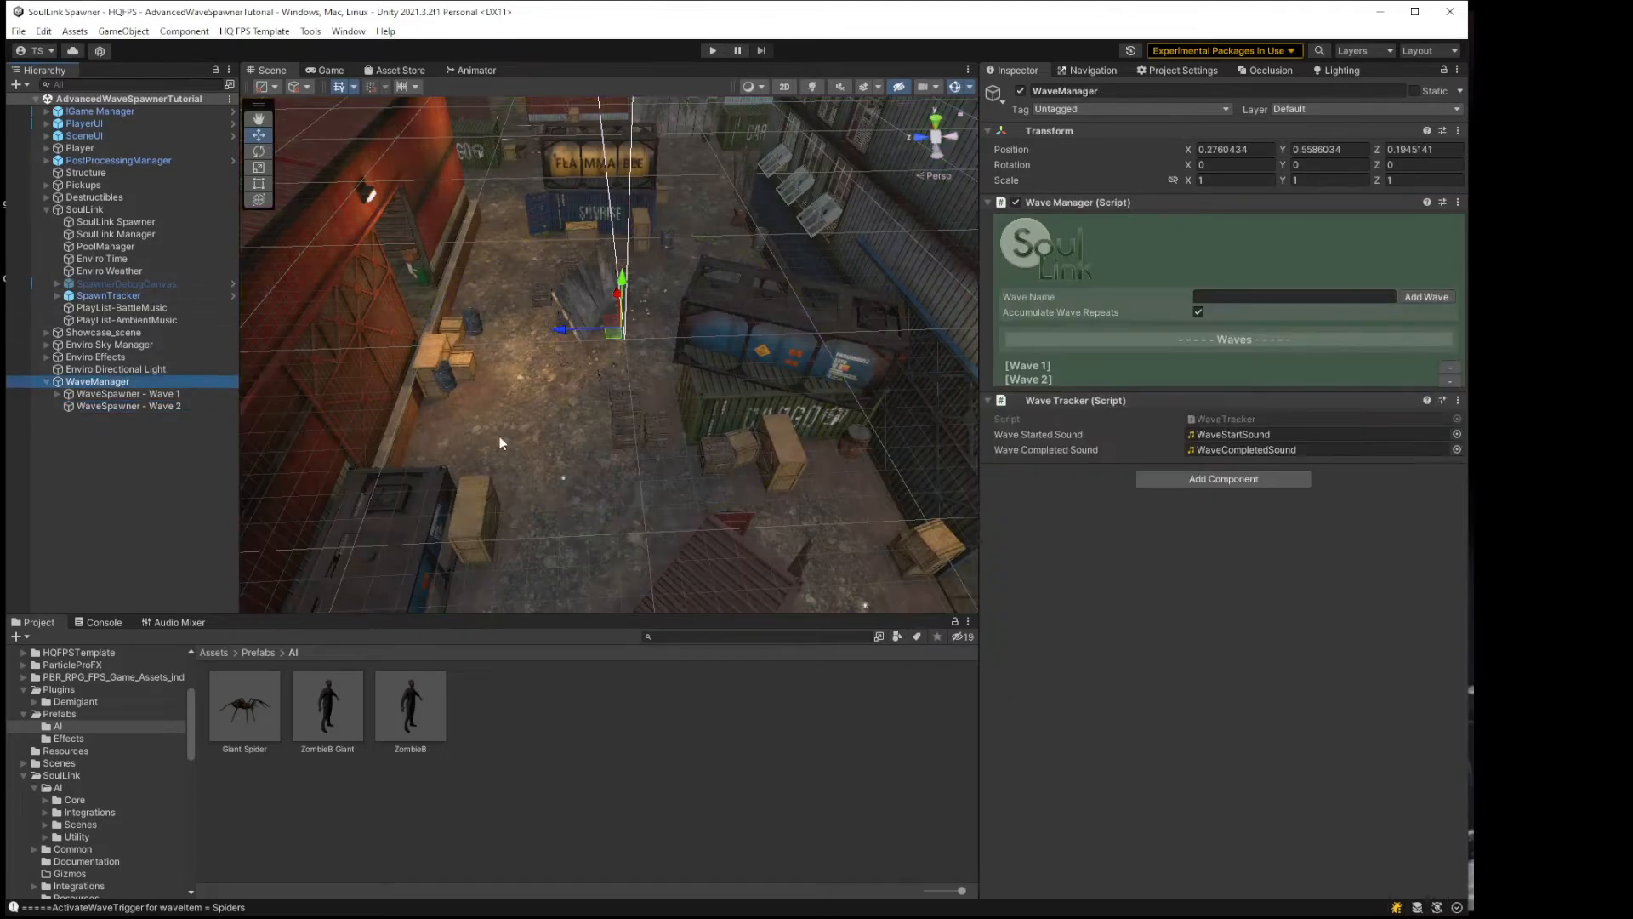
click(1454, 386)
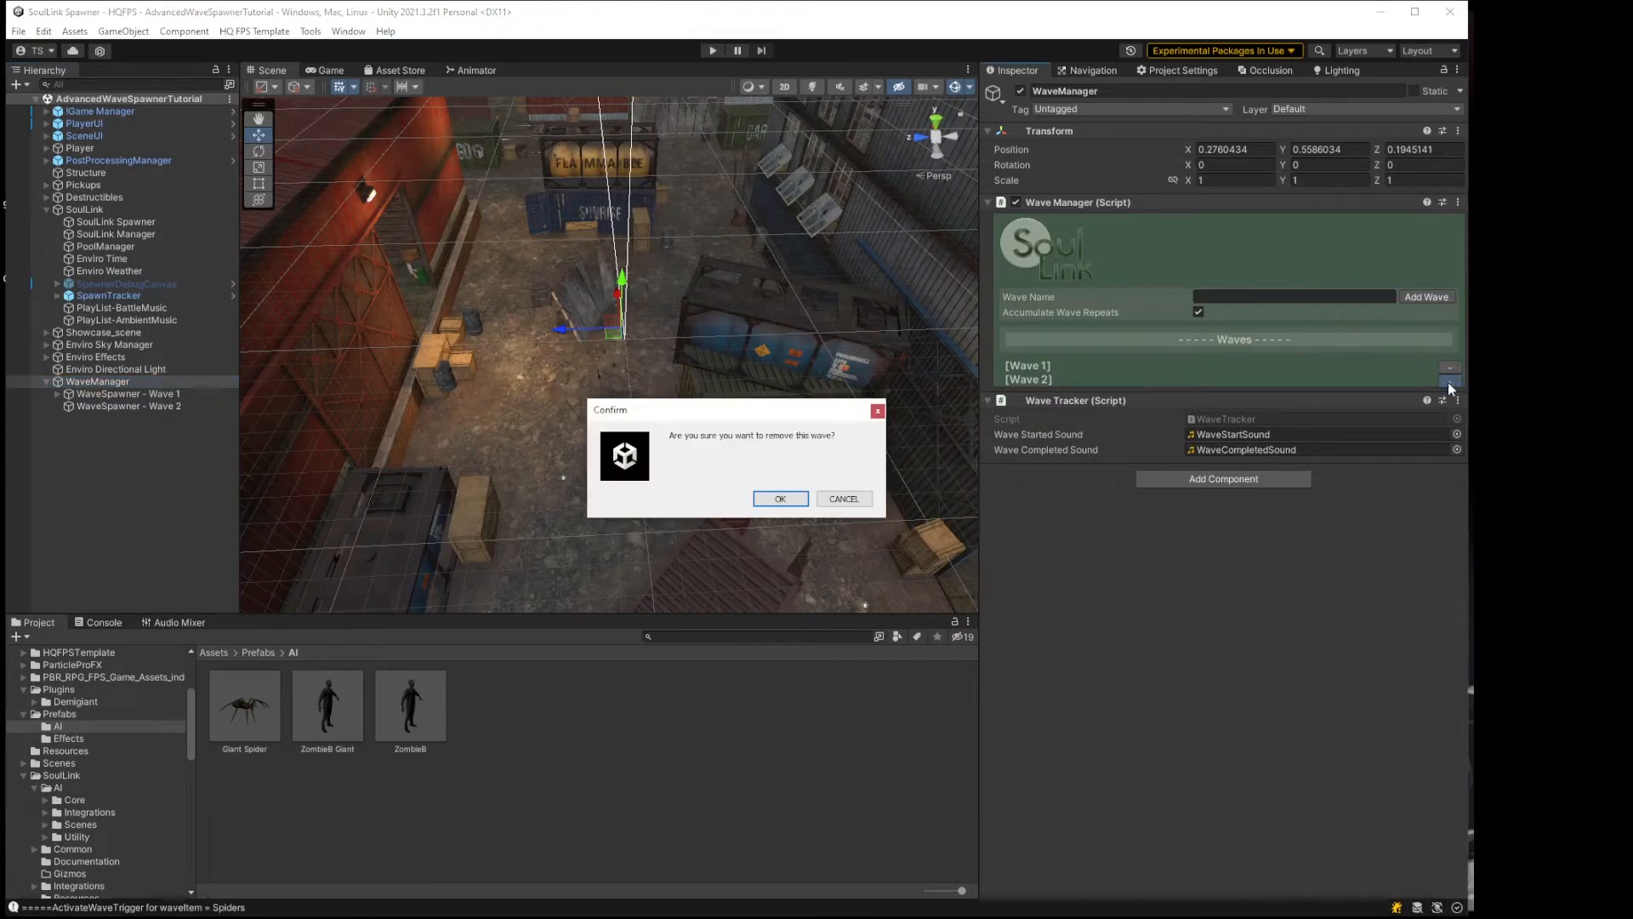
click(775, 499)
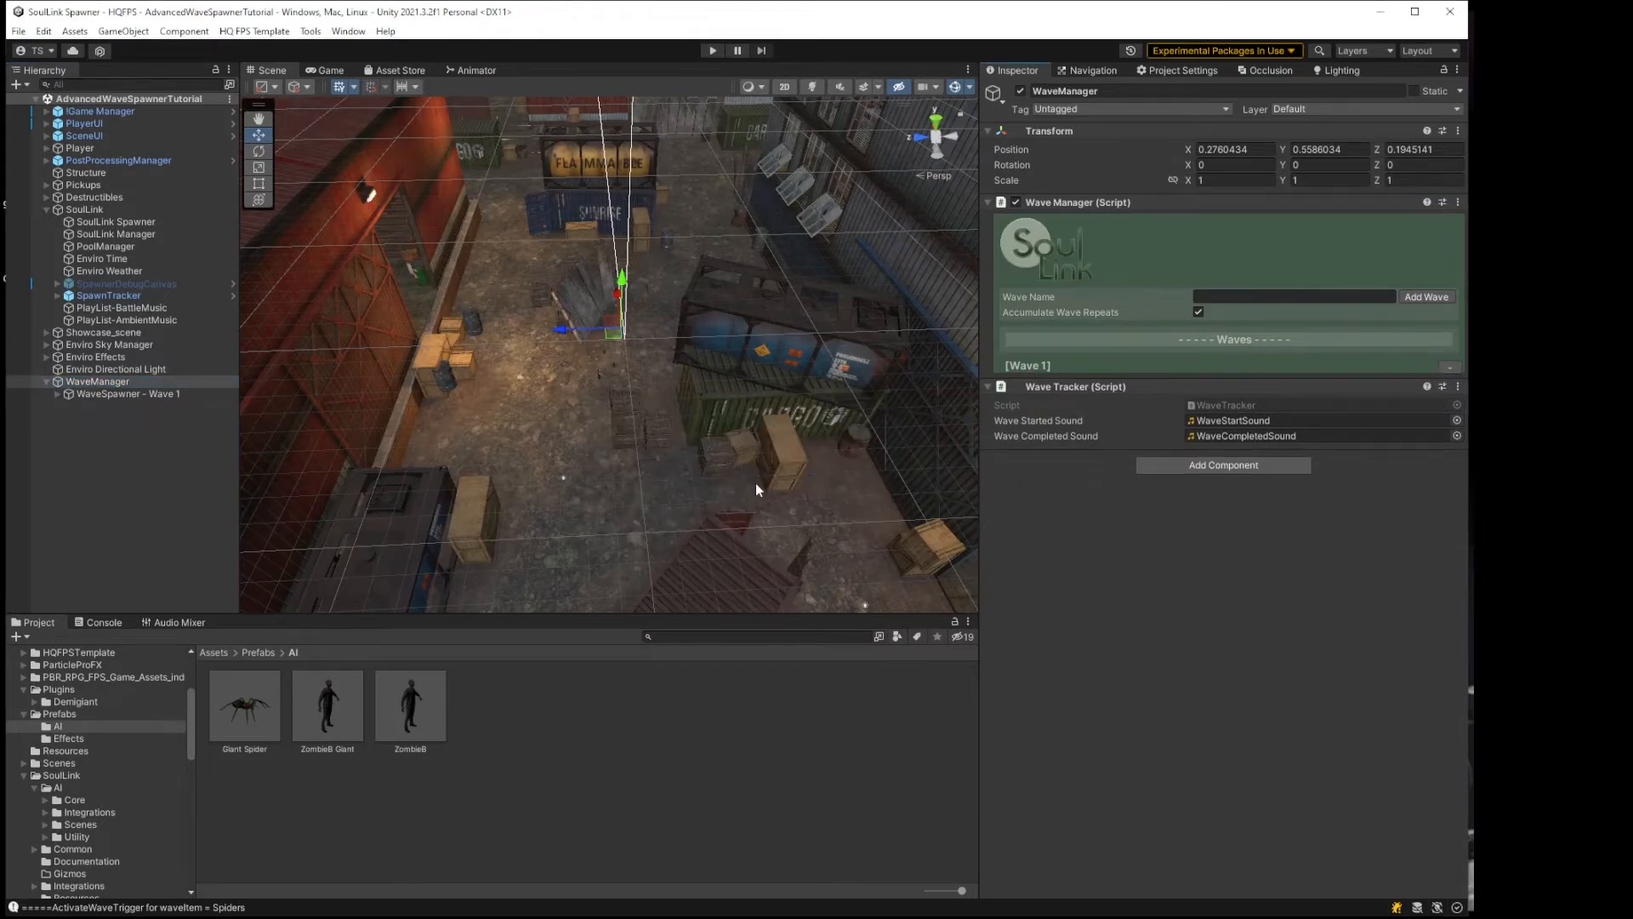
Step: Remove the Giant Zombie wave item from the Wave 1 spawner
click(162, 395)
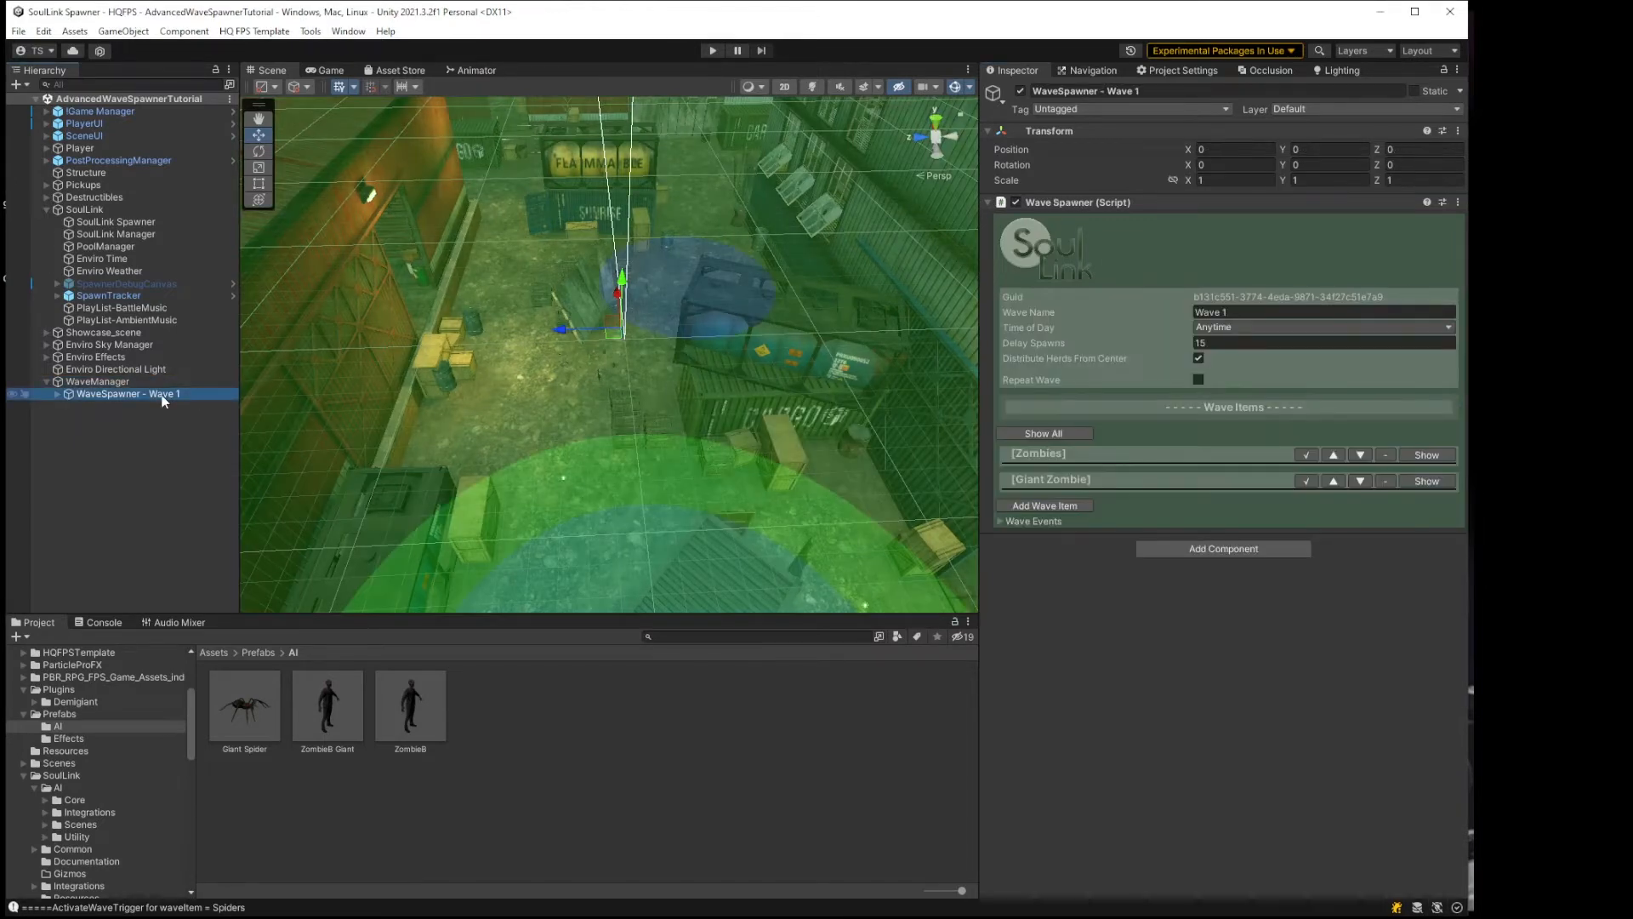
mouse_move(818, 435)
alt+mouse_down()
mouse_move(778, 422)
mouse_move(815, 415)
alt+mouse_up()
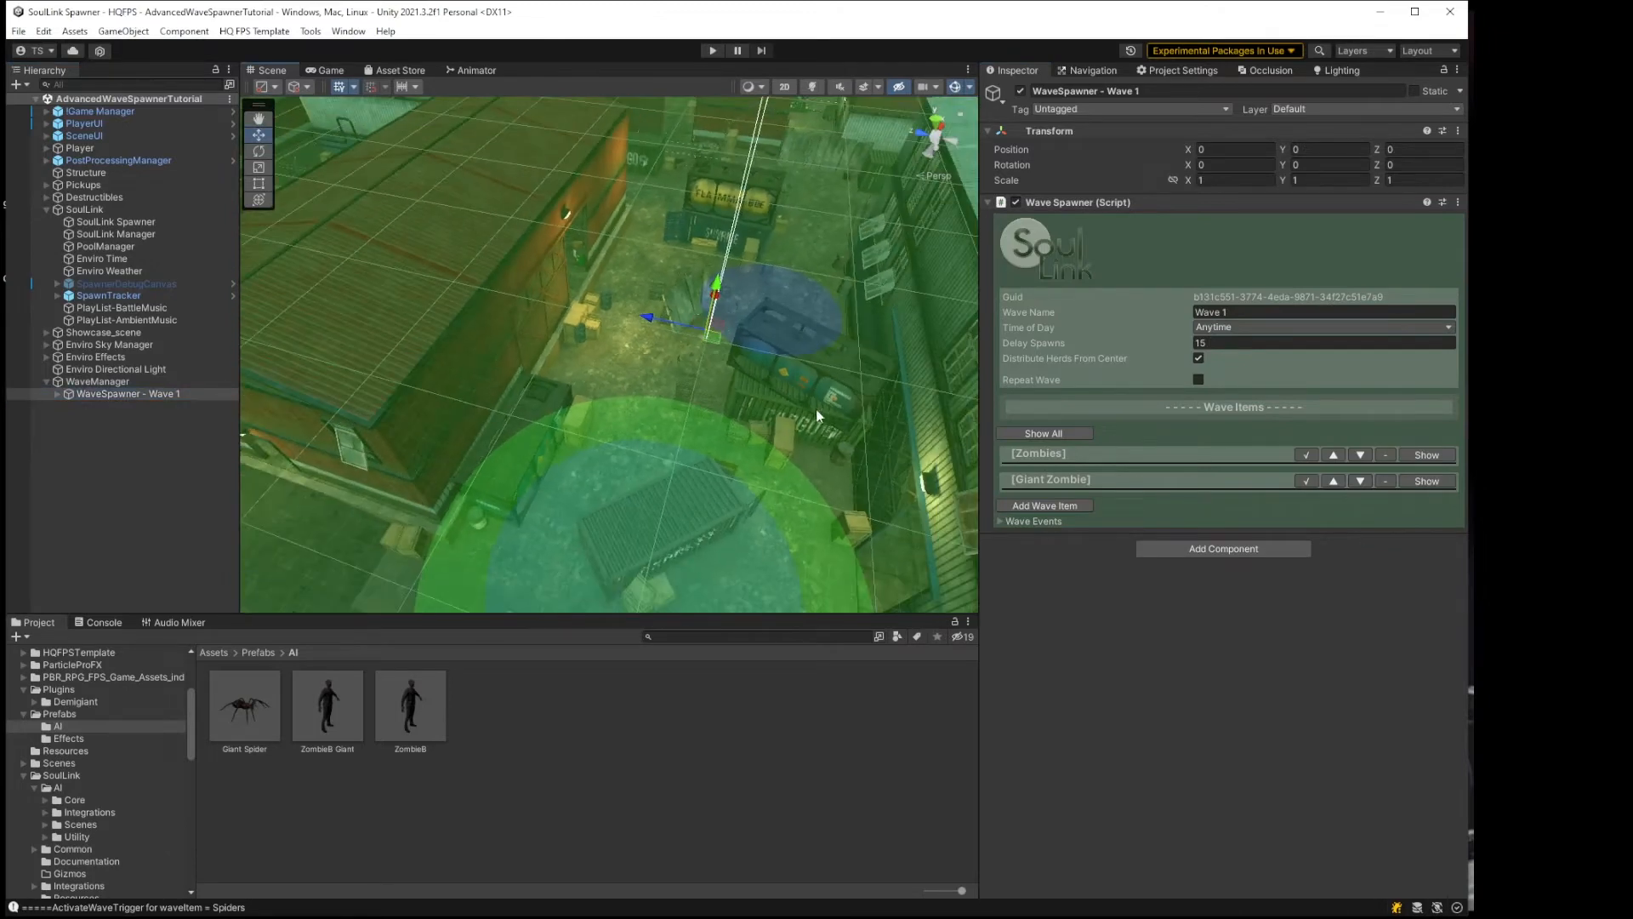
click(1386, 481)
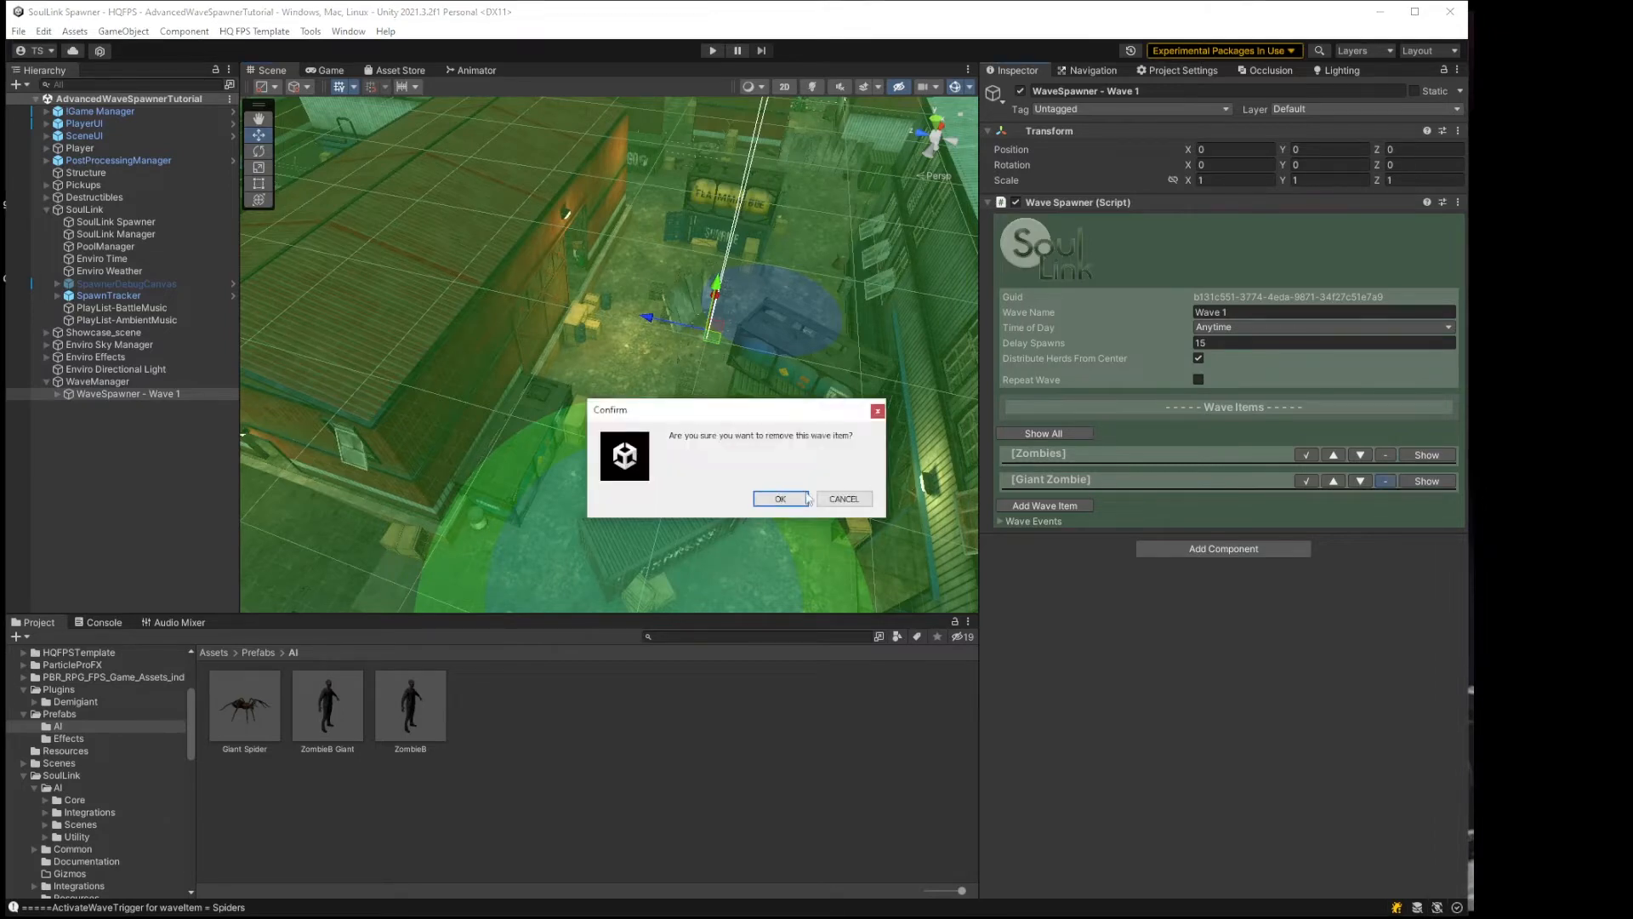
click(776, 501)
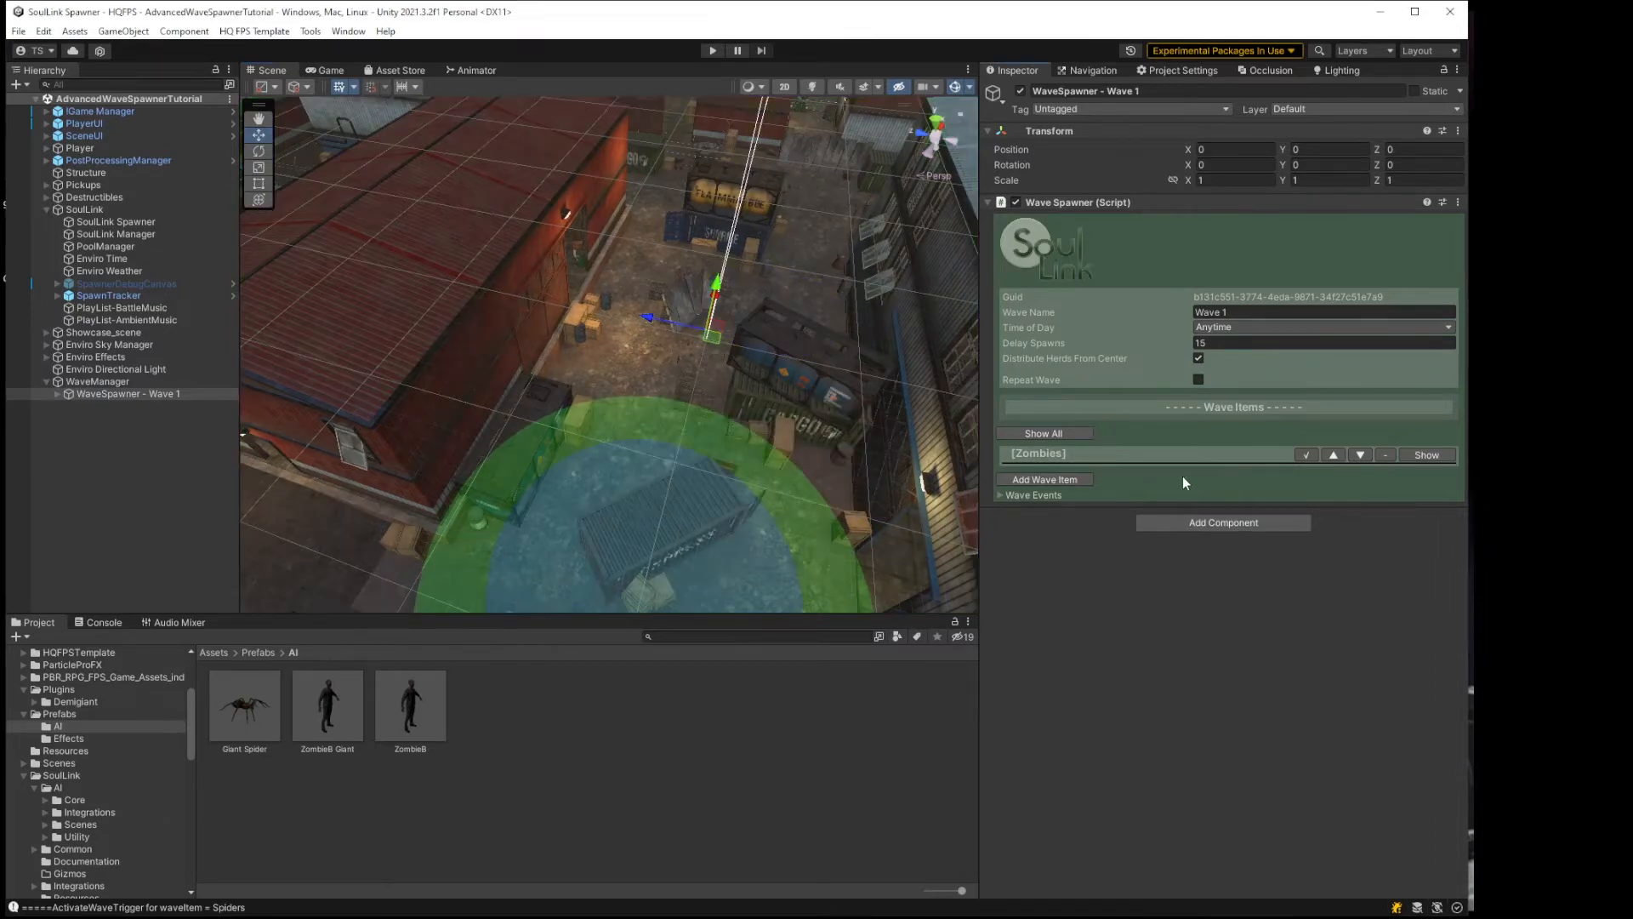
Step: Clear the Trigger Origin of Wave 1's Zombies item and set its Spawning Method to Spawn Points
click(1410, 458)
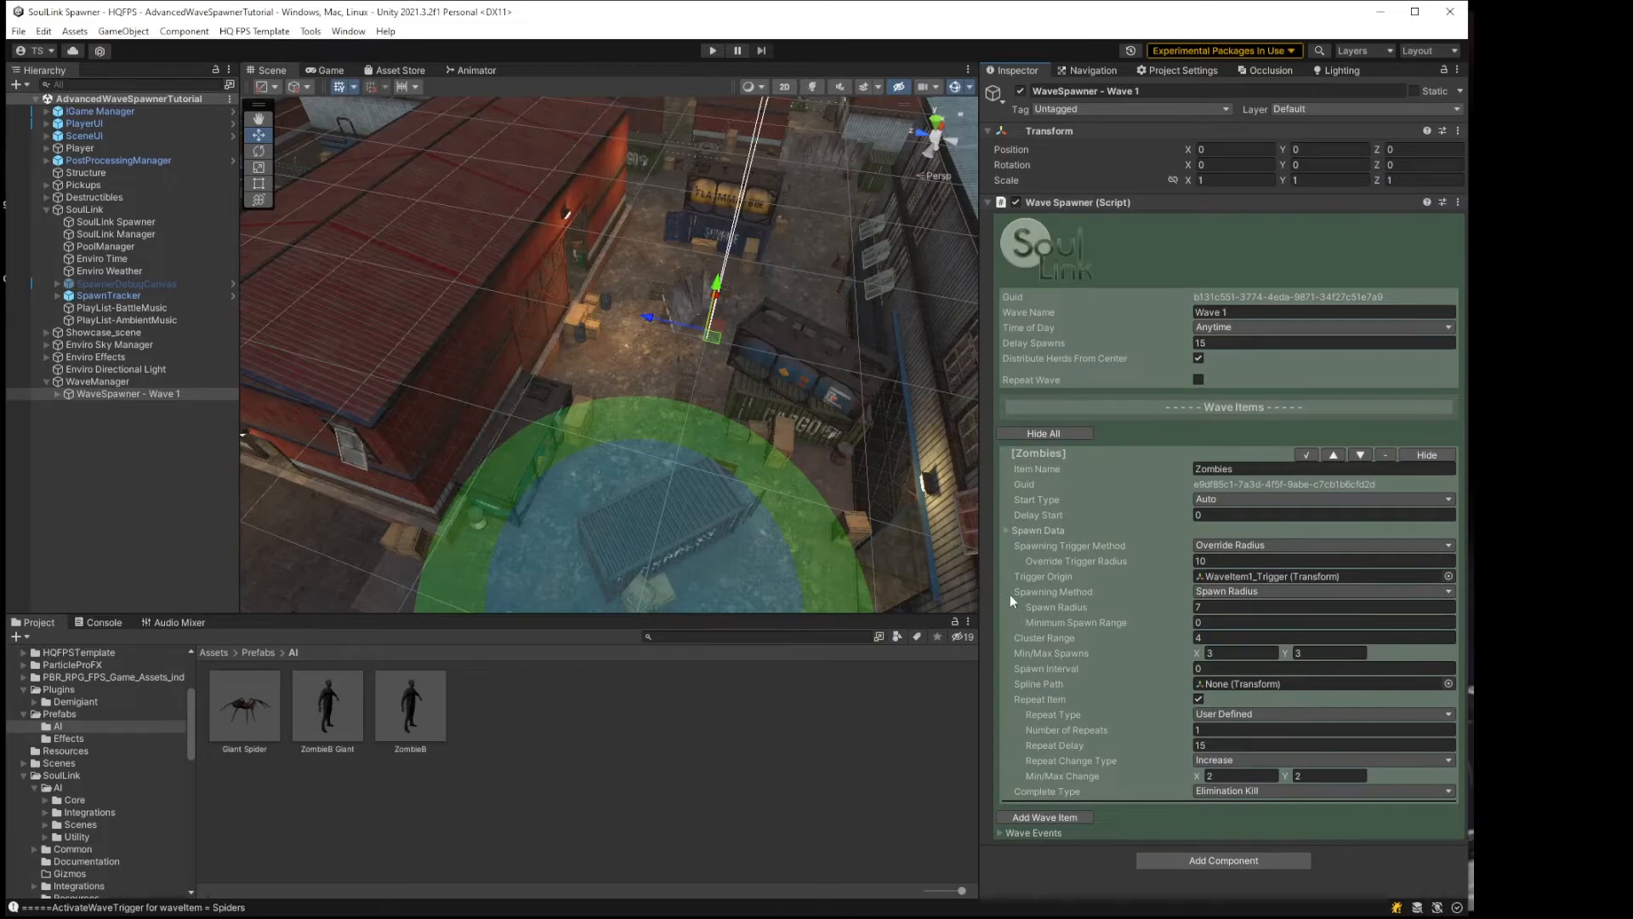
middle_drag(723, 383, 661, 343)
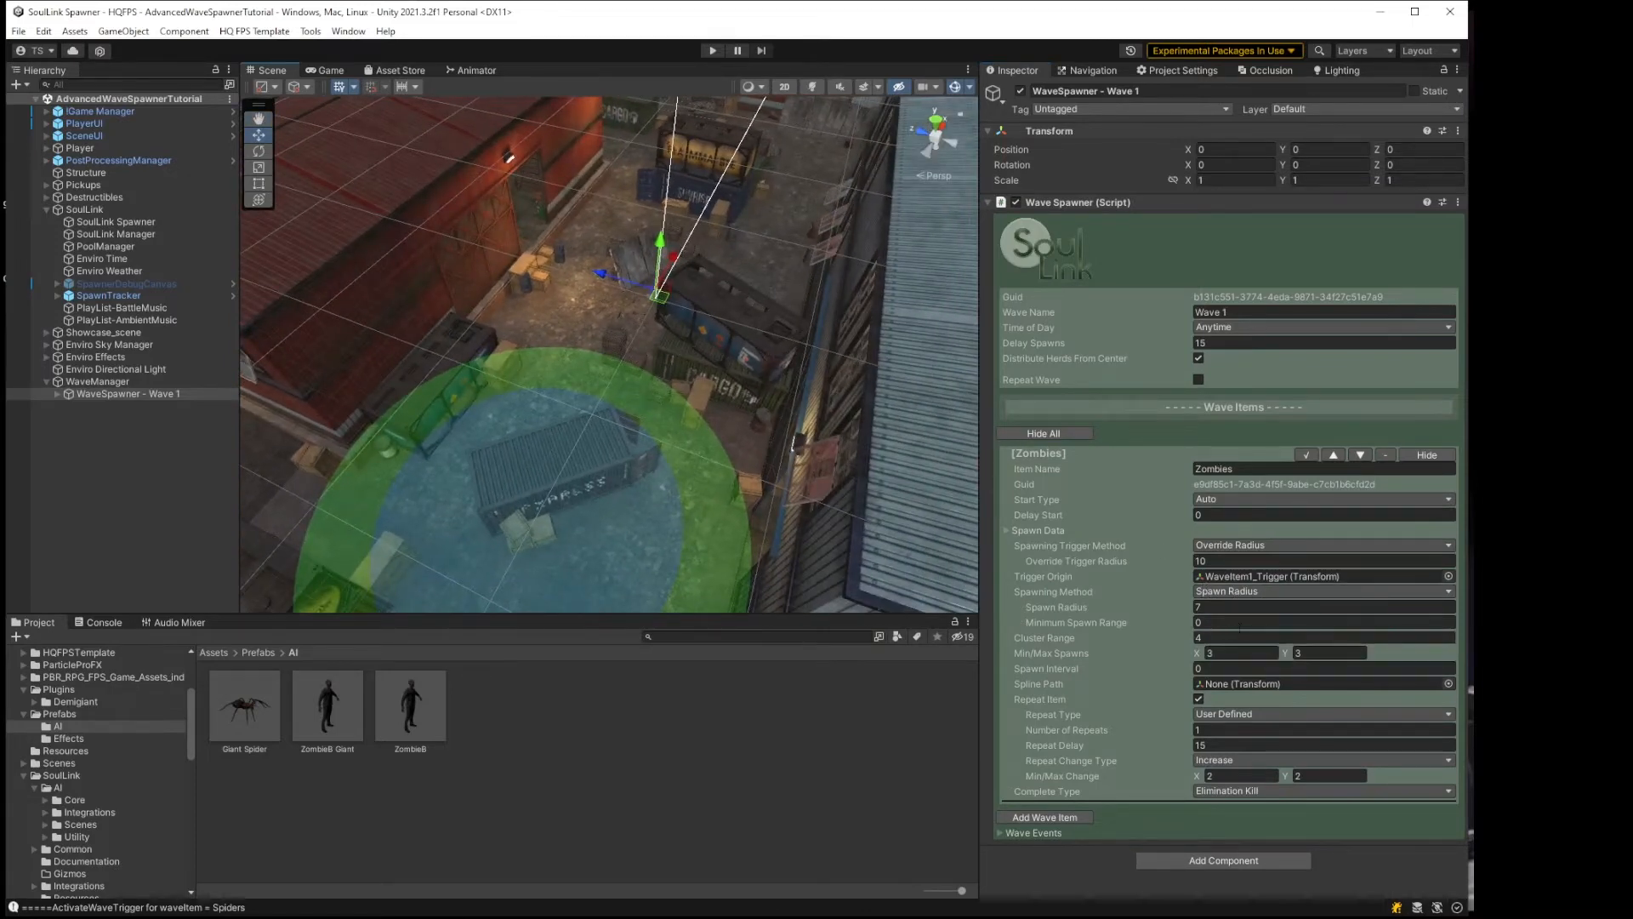
click(1269, 576)
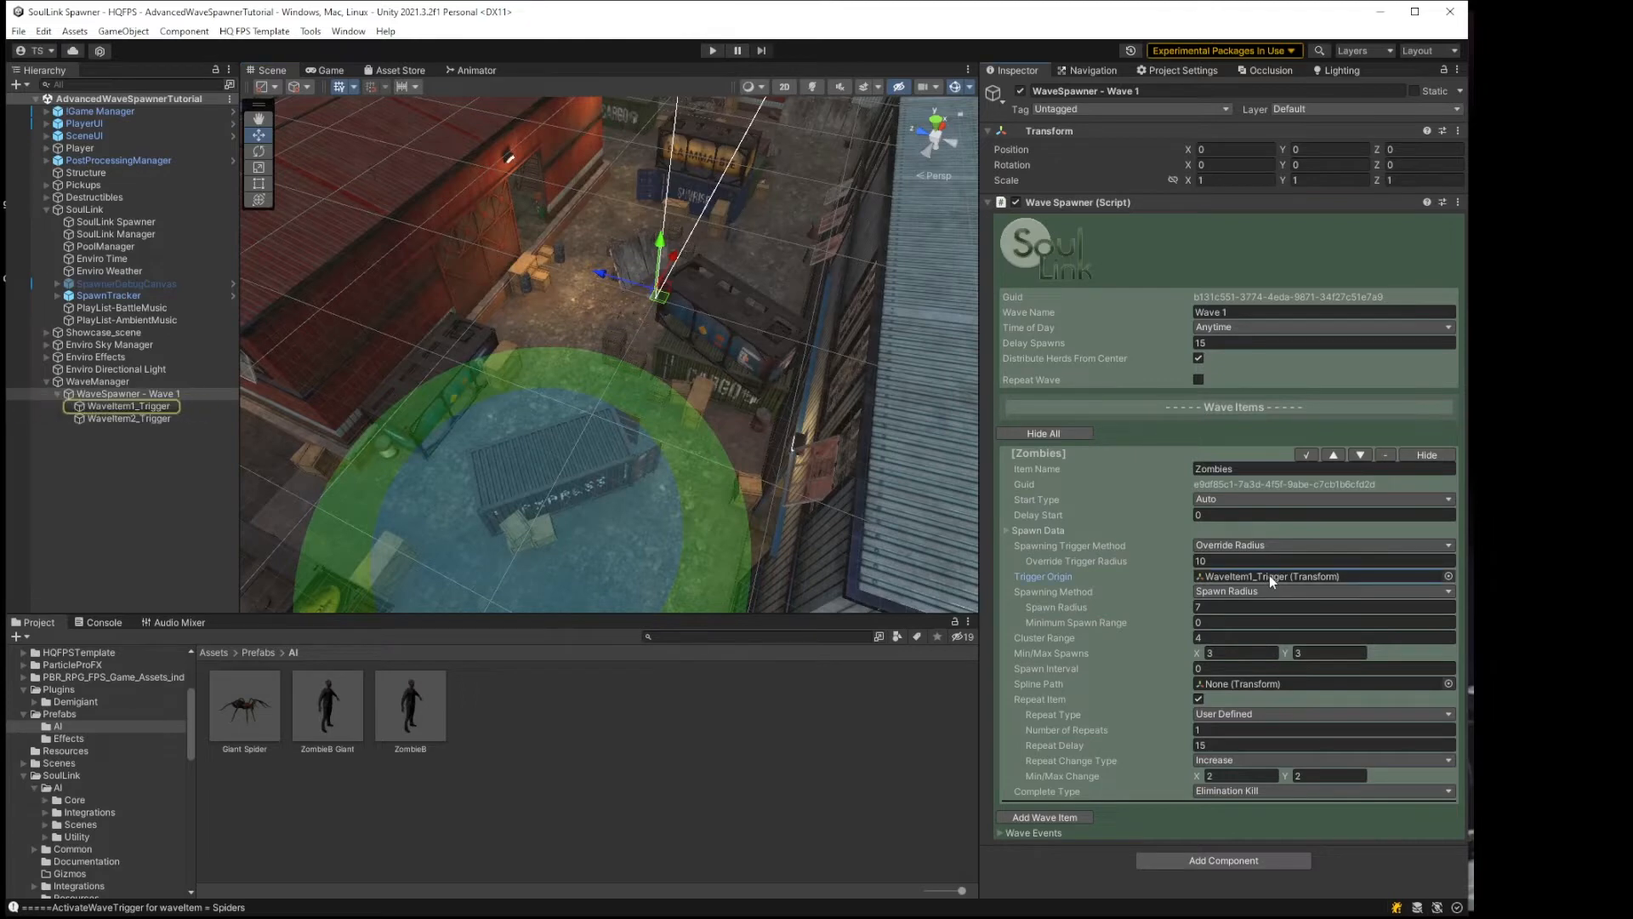
key(Delete)
right_drag(667, 401, 738, 383)
middle_drag(680, 397, 740, 401)
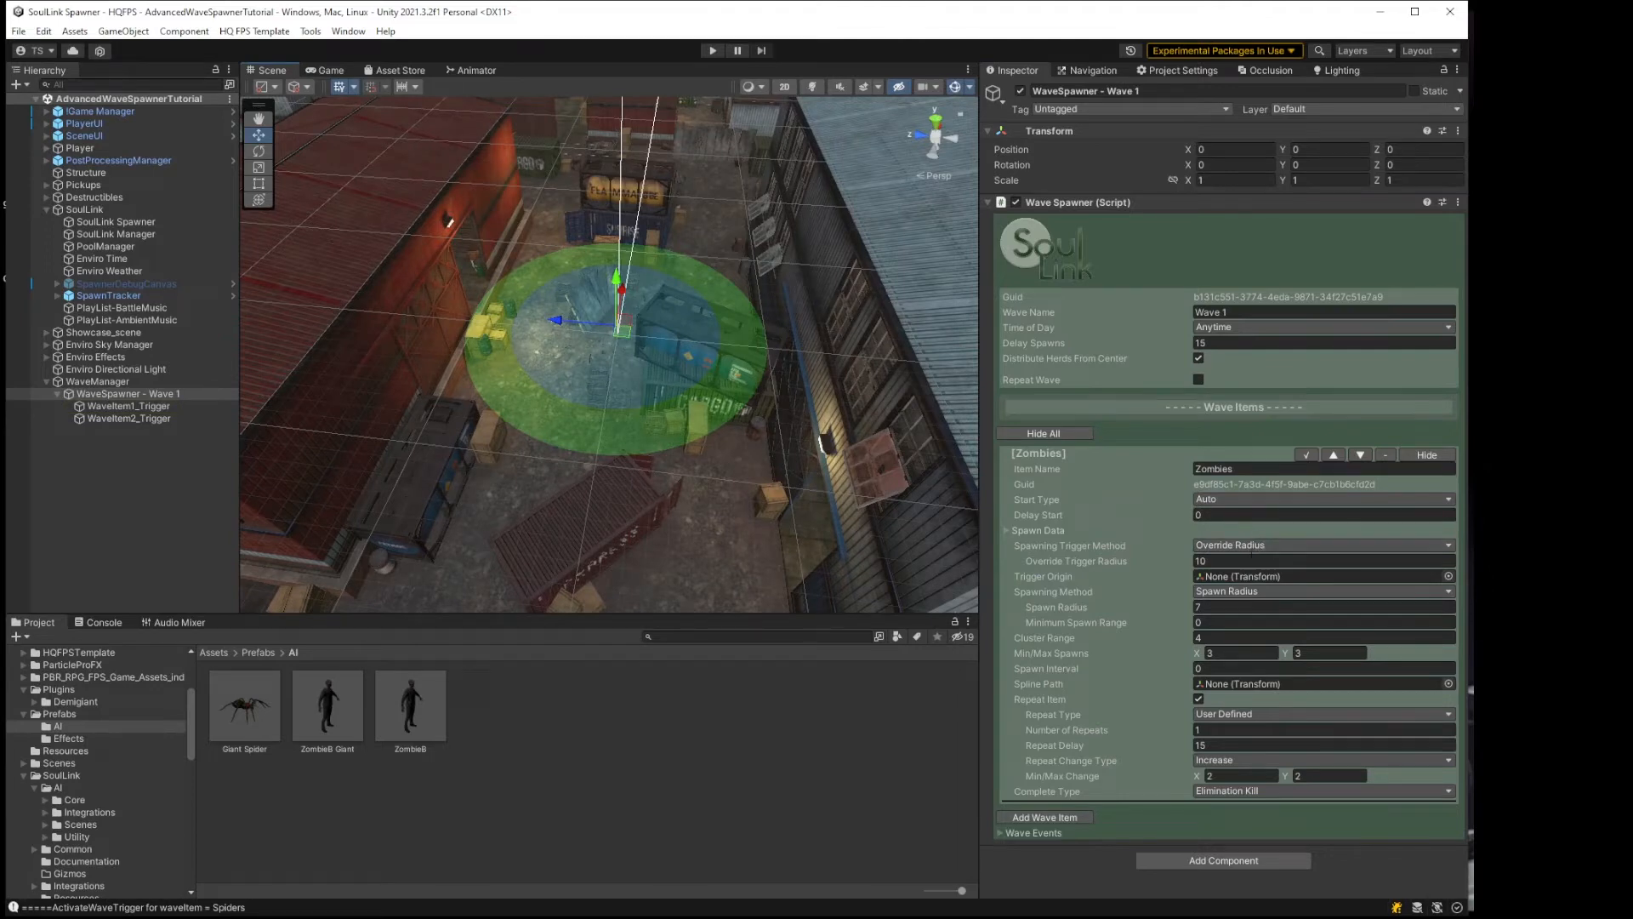
click(1223, 590)
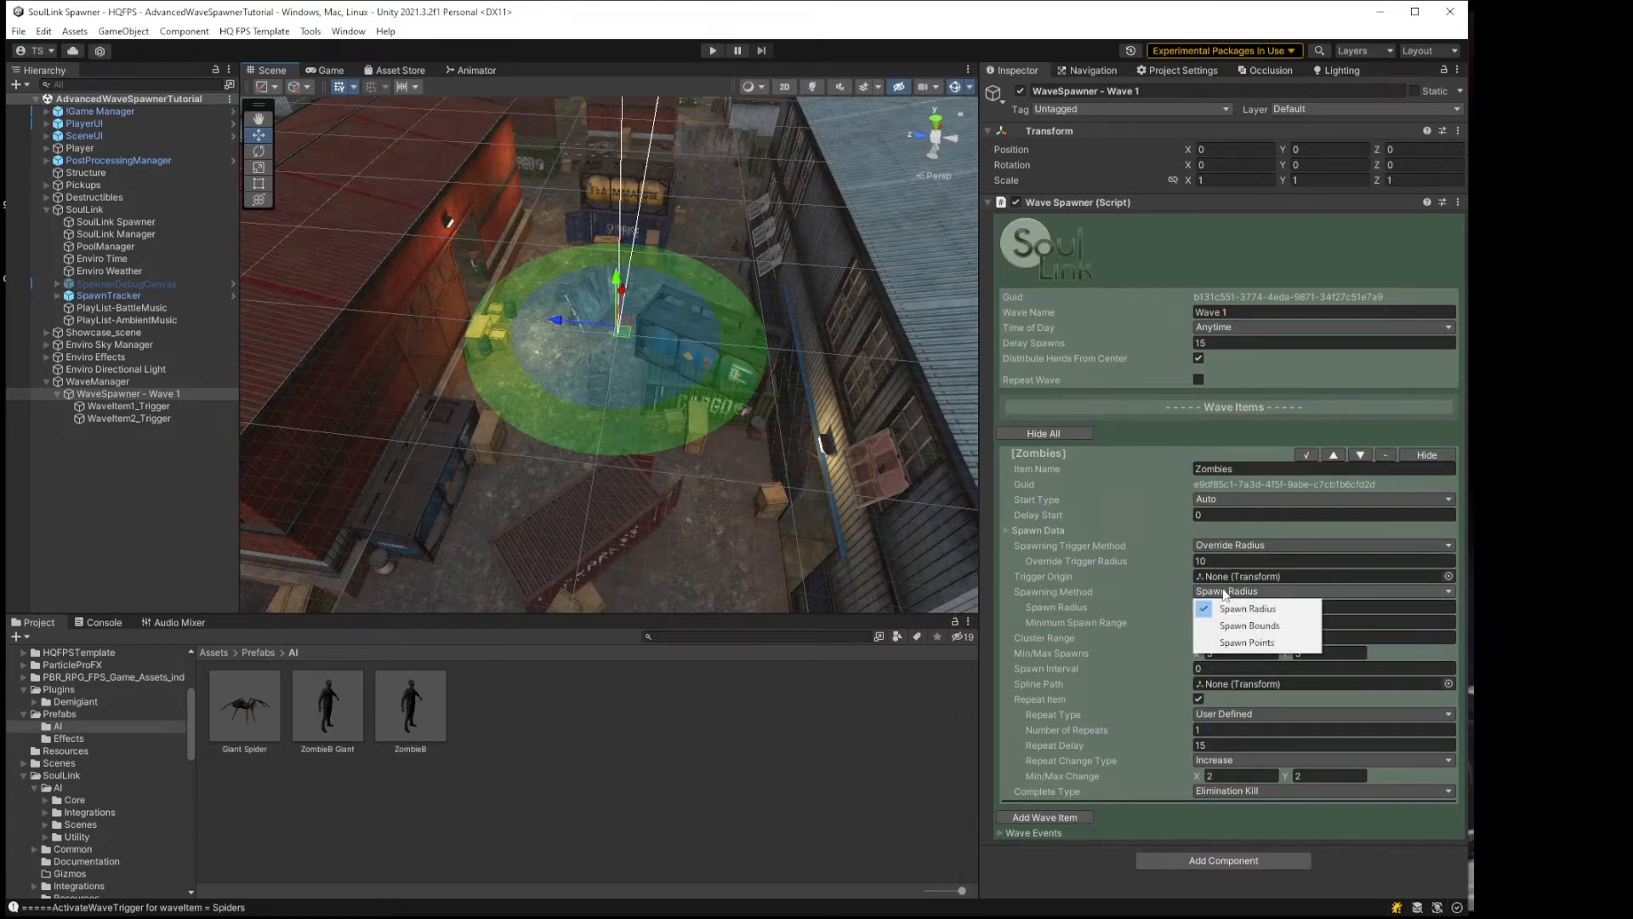
click(1262, 644)
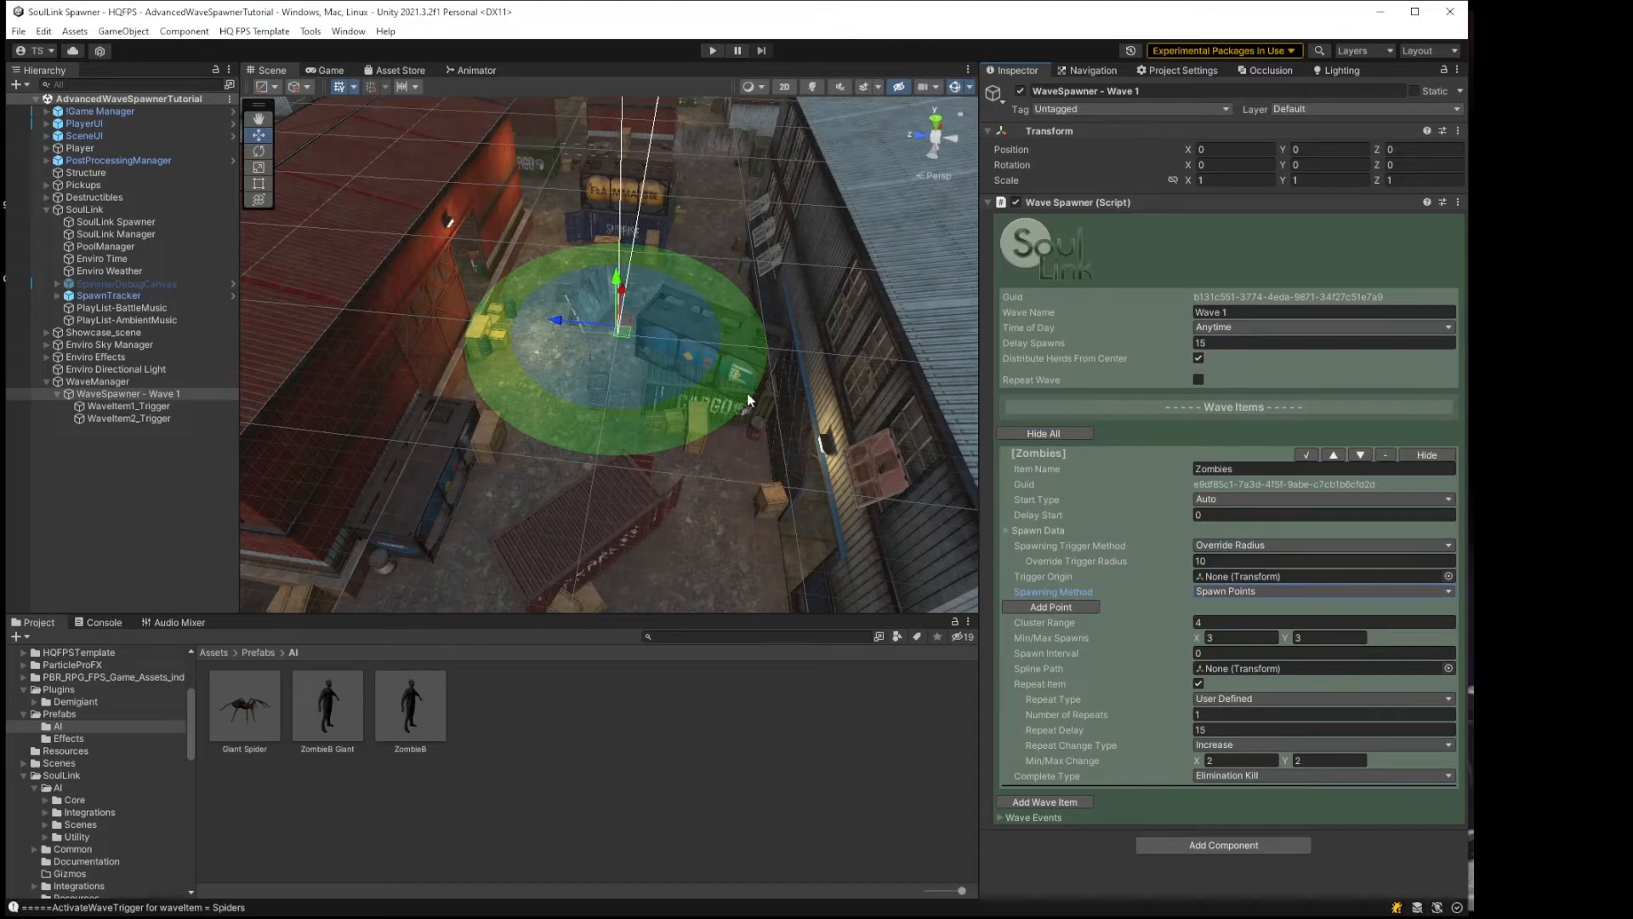
Step: Examine the yard around the Wave 1 trigger radius for suitable spawn locations at either end
middle_drag(664, 350, 686, 386)
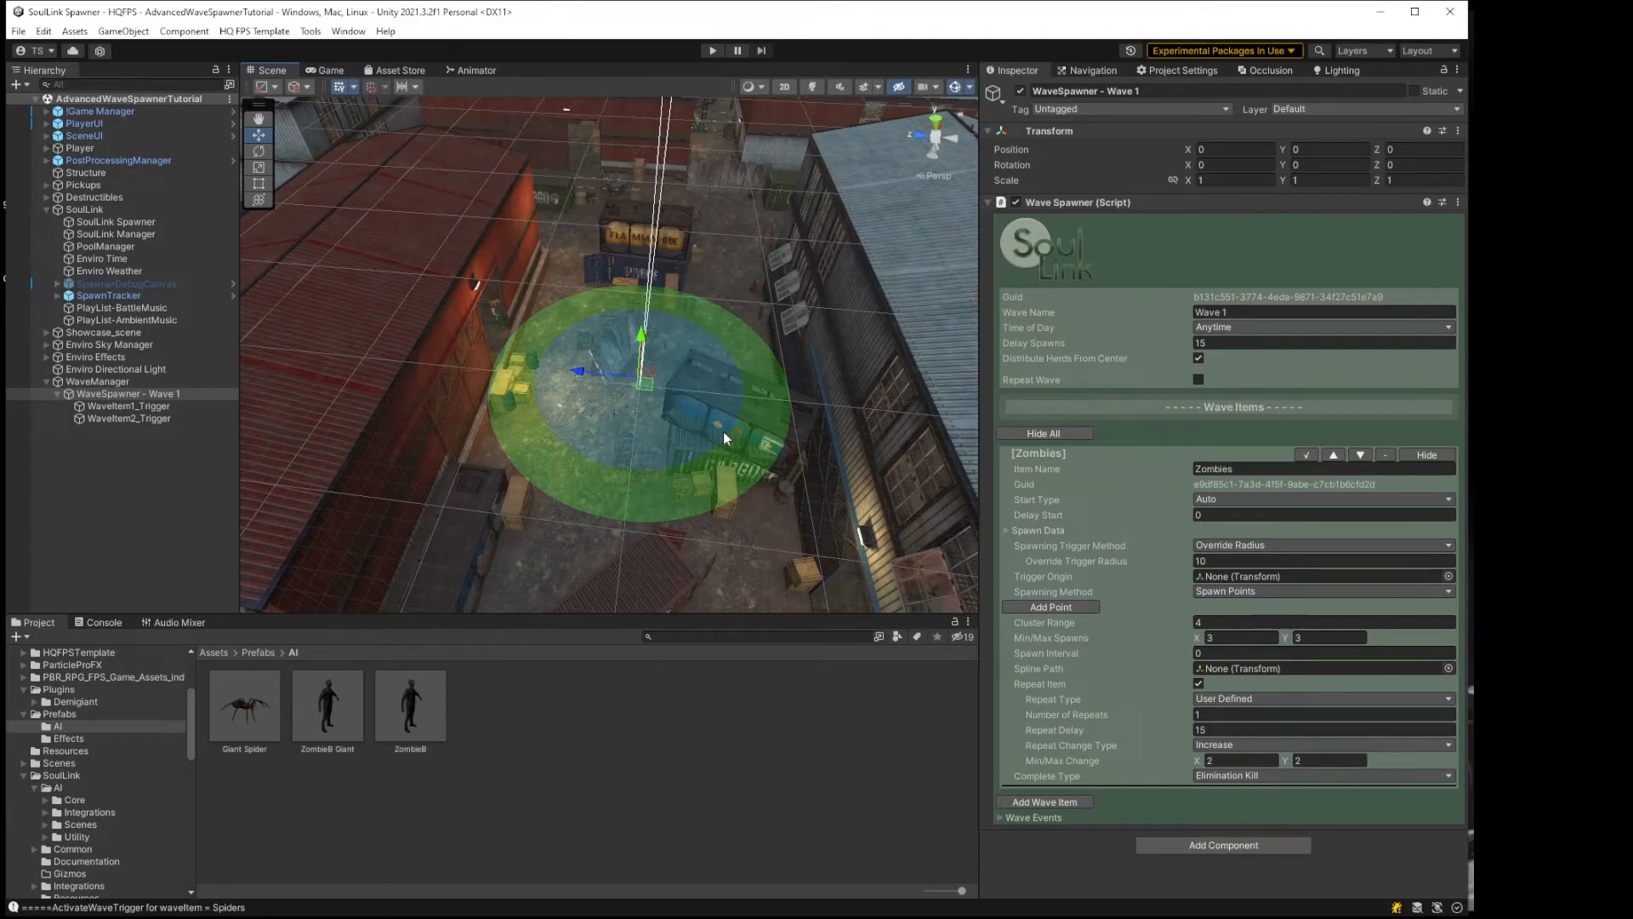
middle_drag(723, 431, 738, 394)
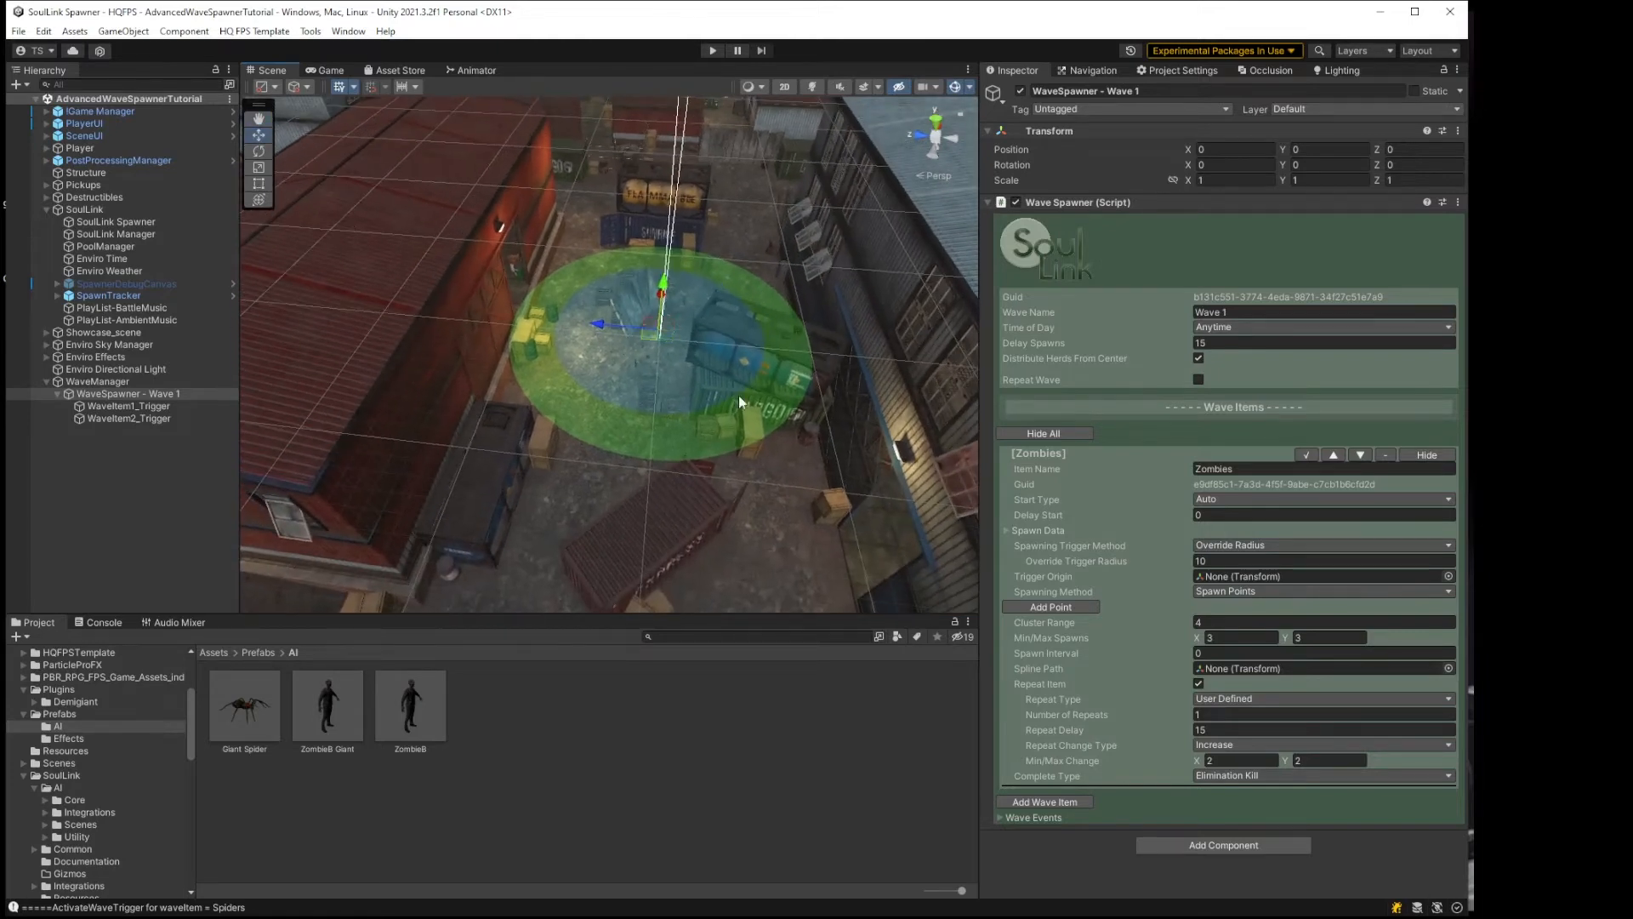
right_drag(748, 328, 729, 353)
middle_drag(729, 353, 719, 383)
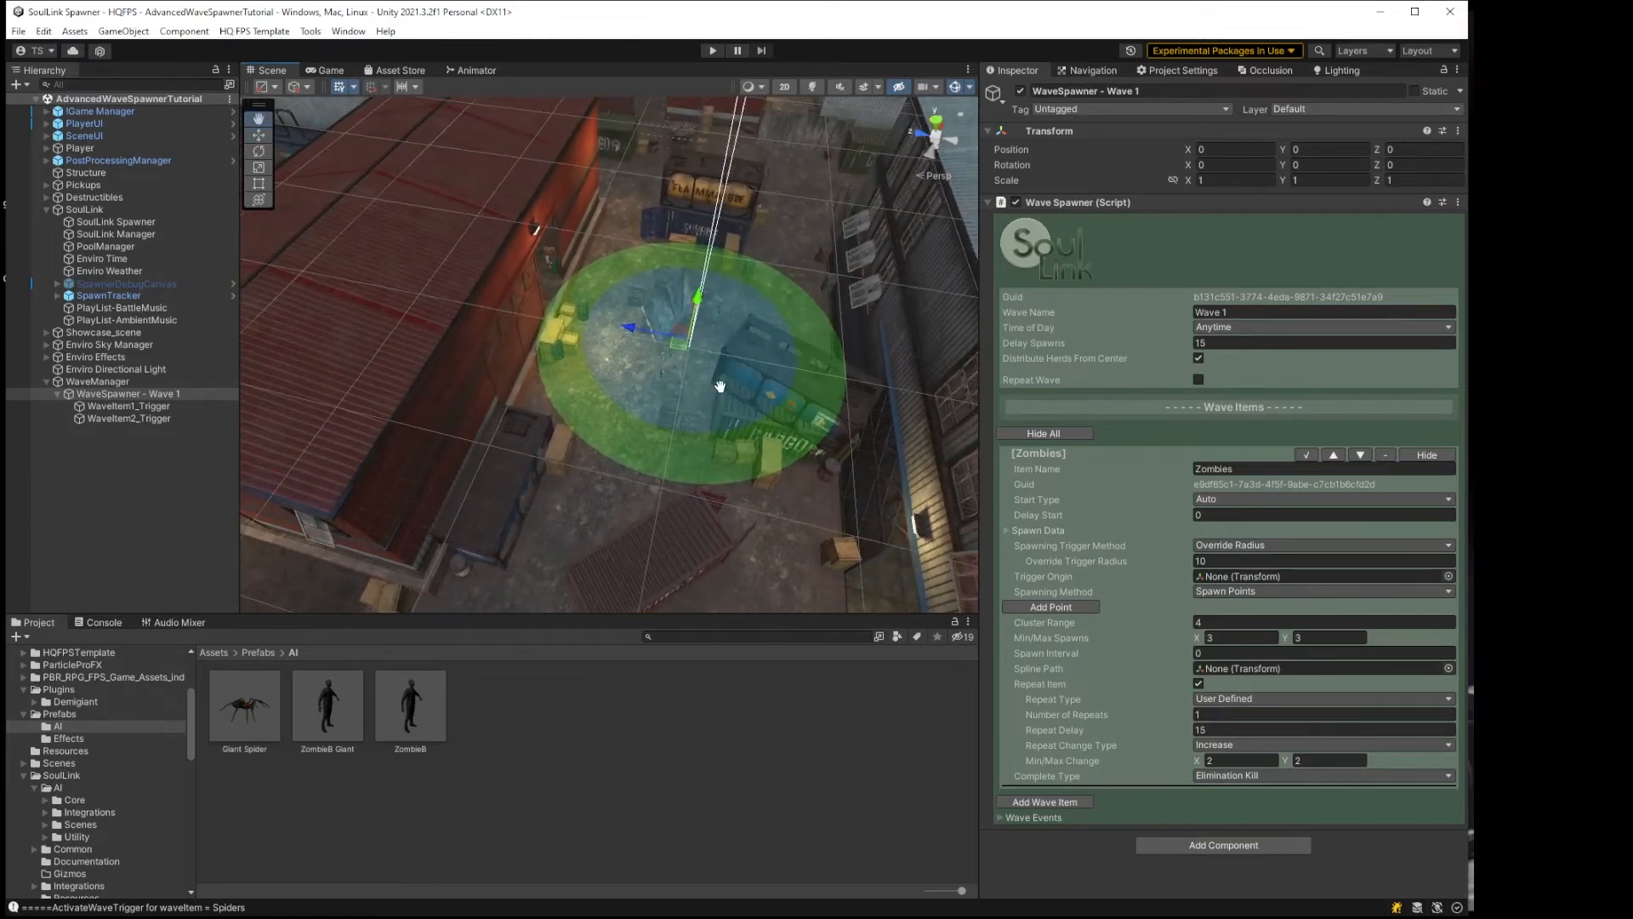
scroll(758, 274, down, 2)
mouse_move(758, 274)
middle_down()
mouse_move(780, 274)
mouse_move(779, 315)
mouse_move(778, 294)
middle_up()
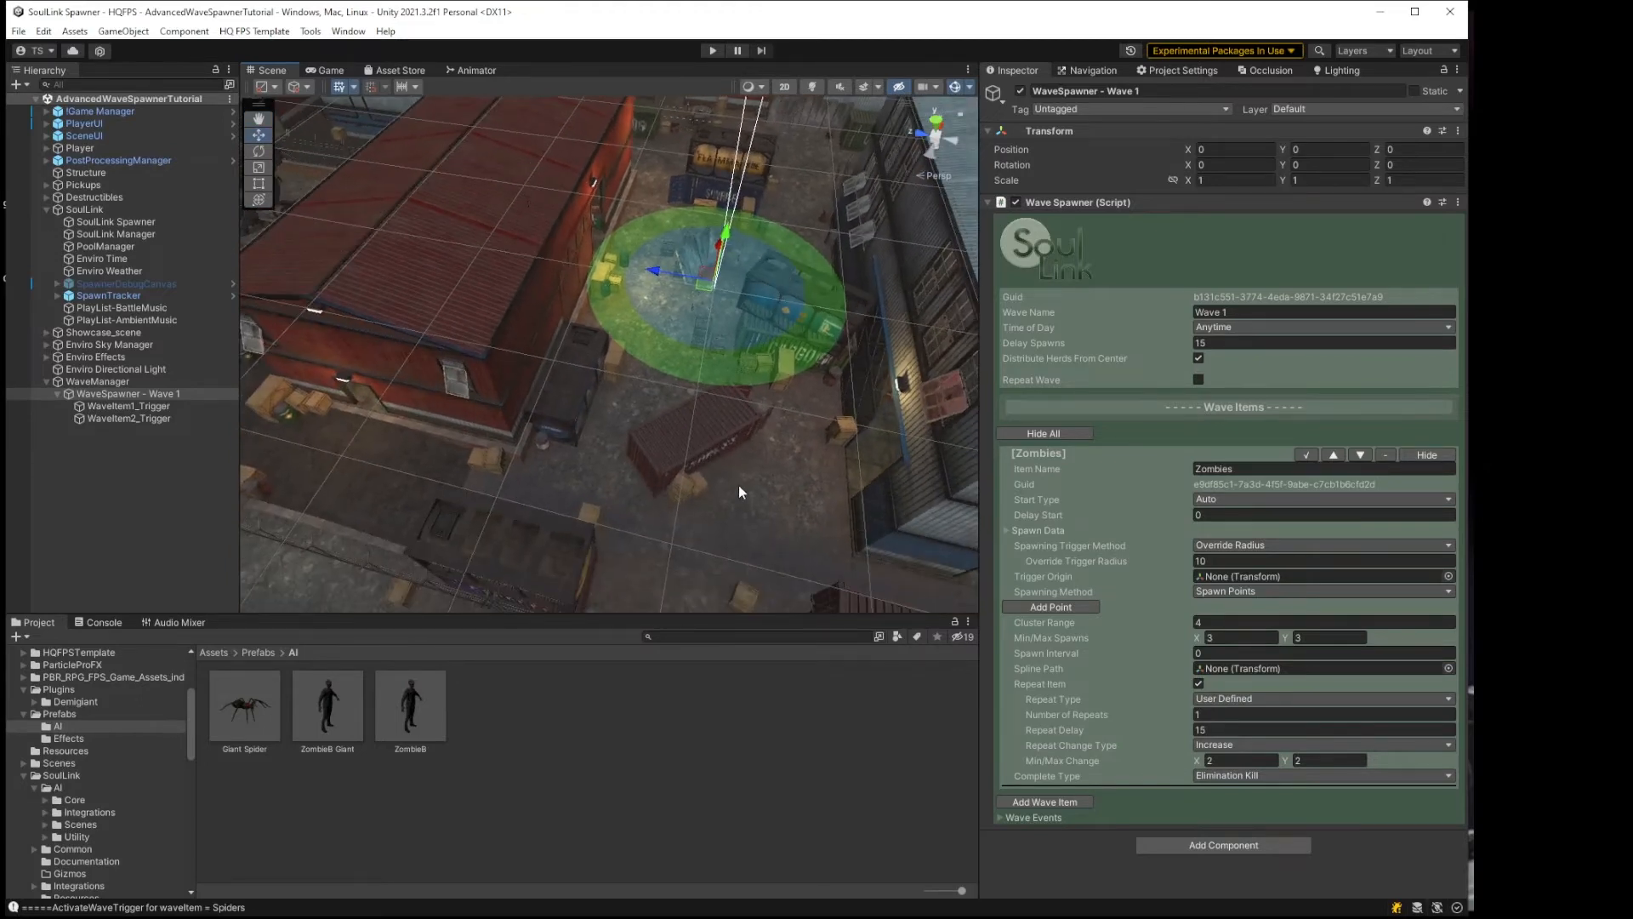
middle_drag(683, 432, 661, 534)
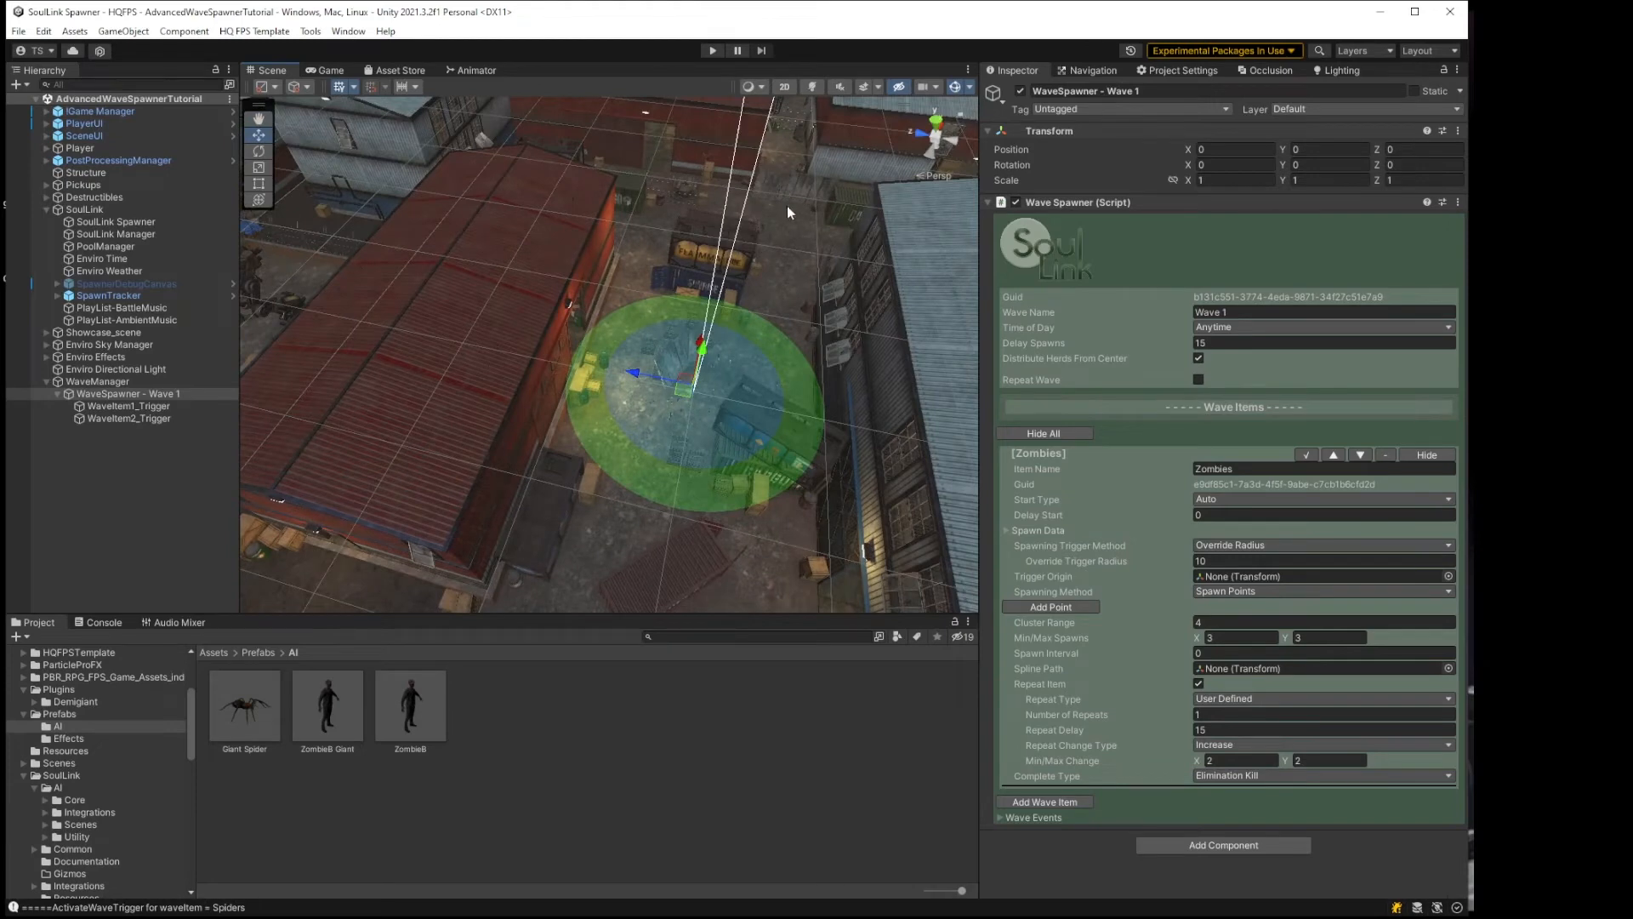
middle_drag(749, 304, 774, 278)
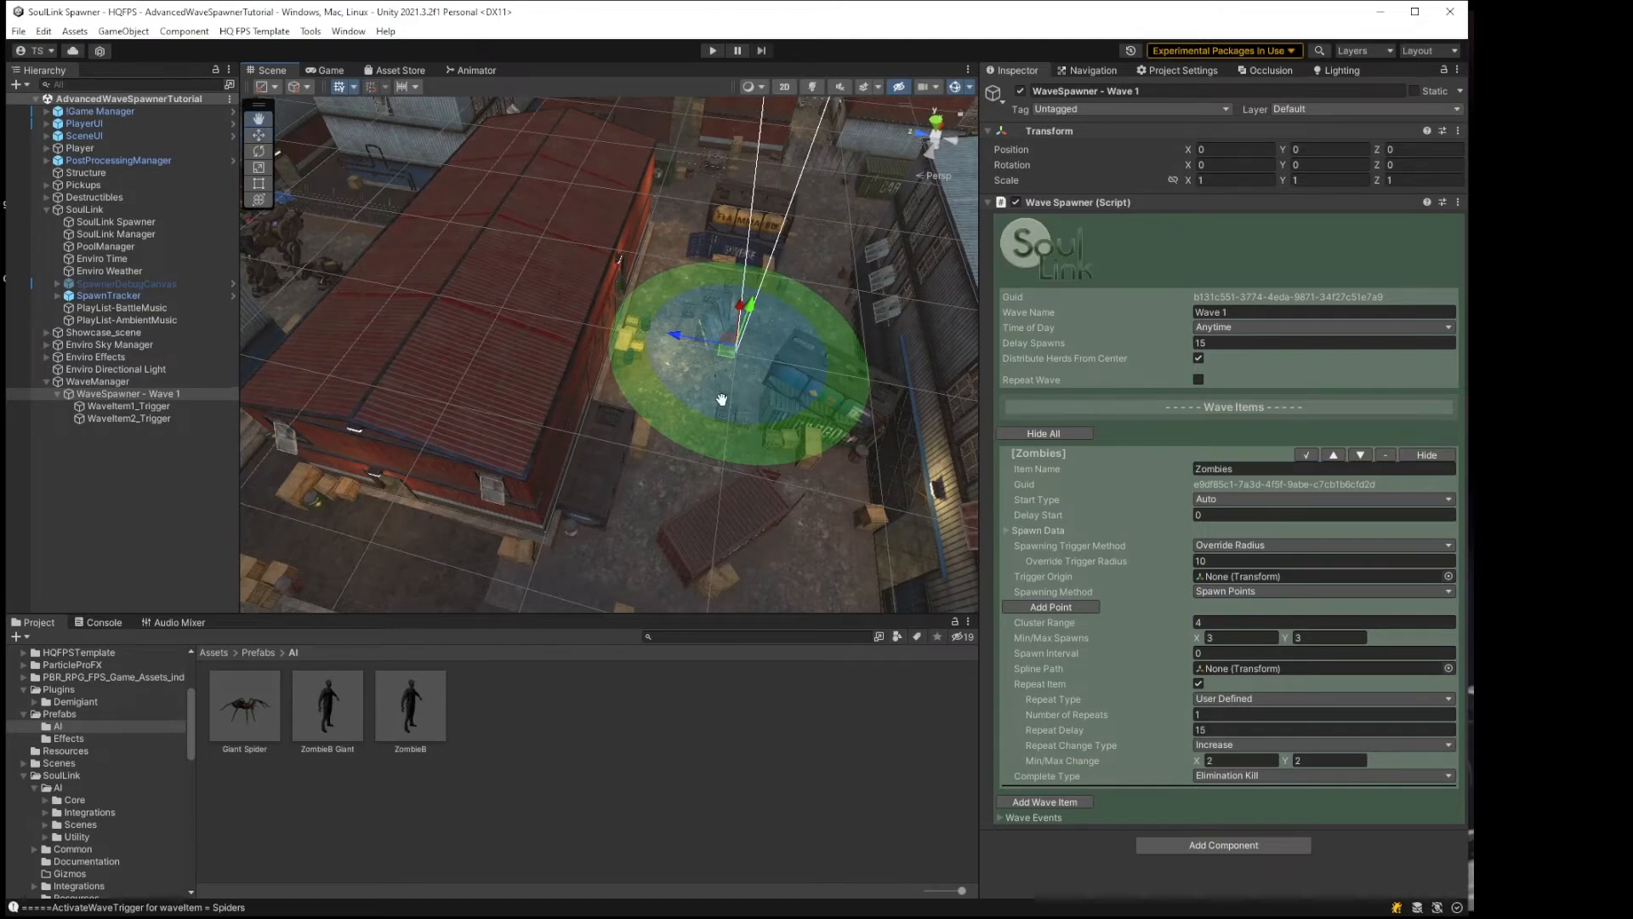
middle_drag(731, 386, 717, 397)
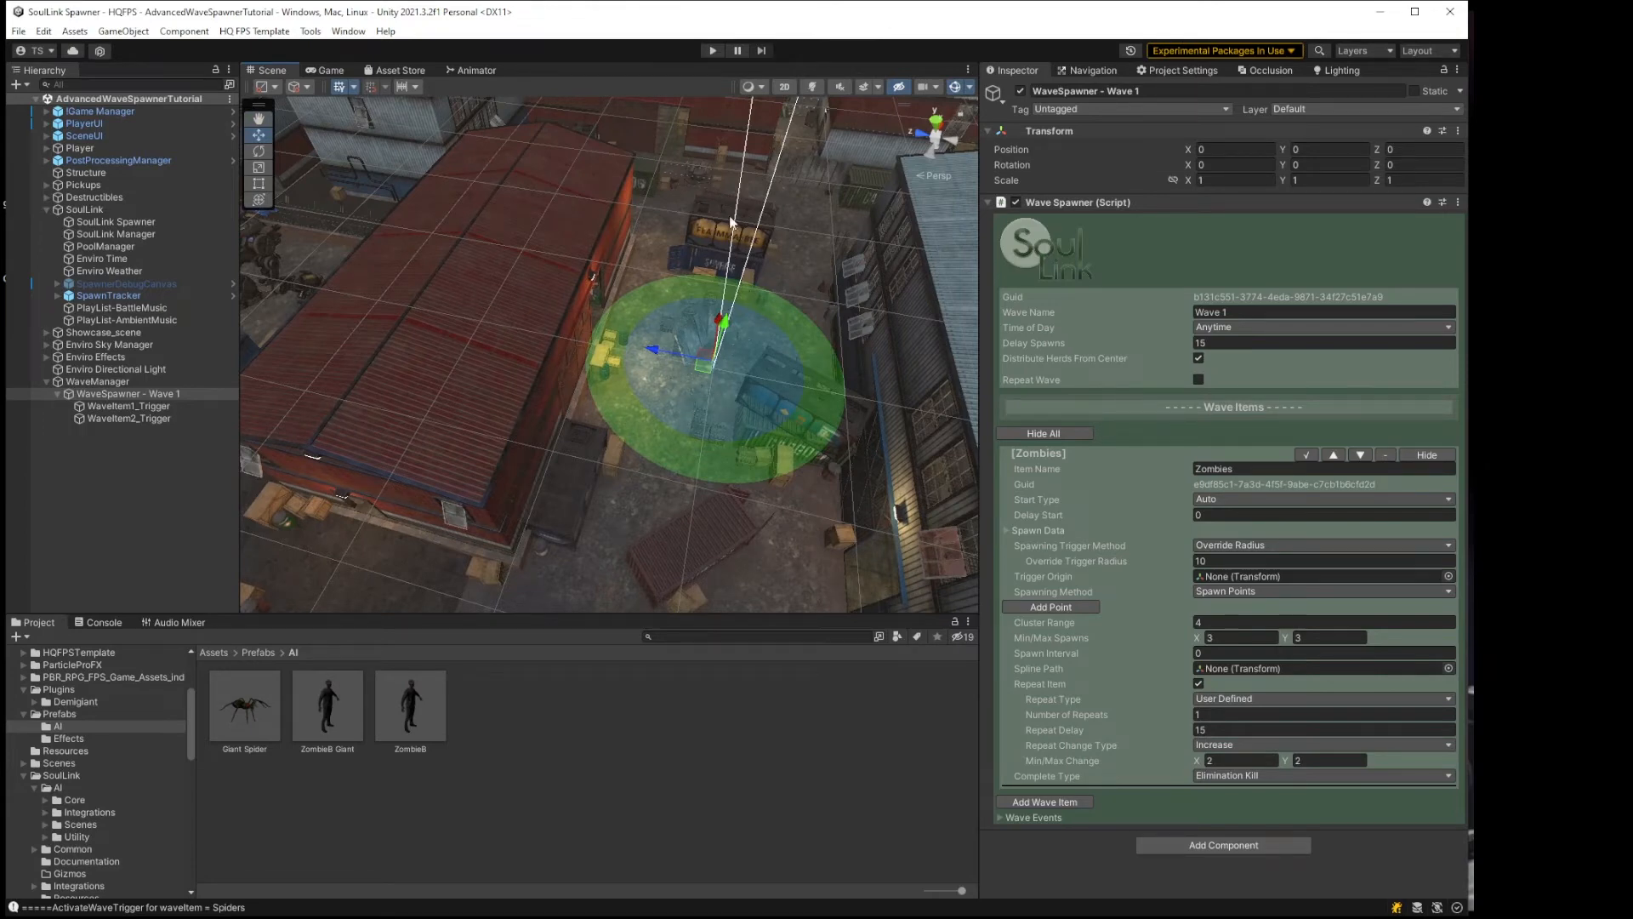
middle_drag(722, 529, 730, 481)
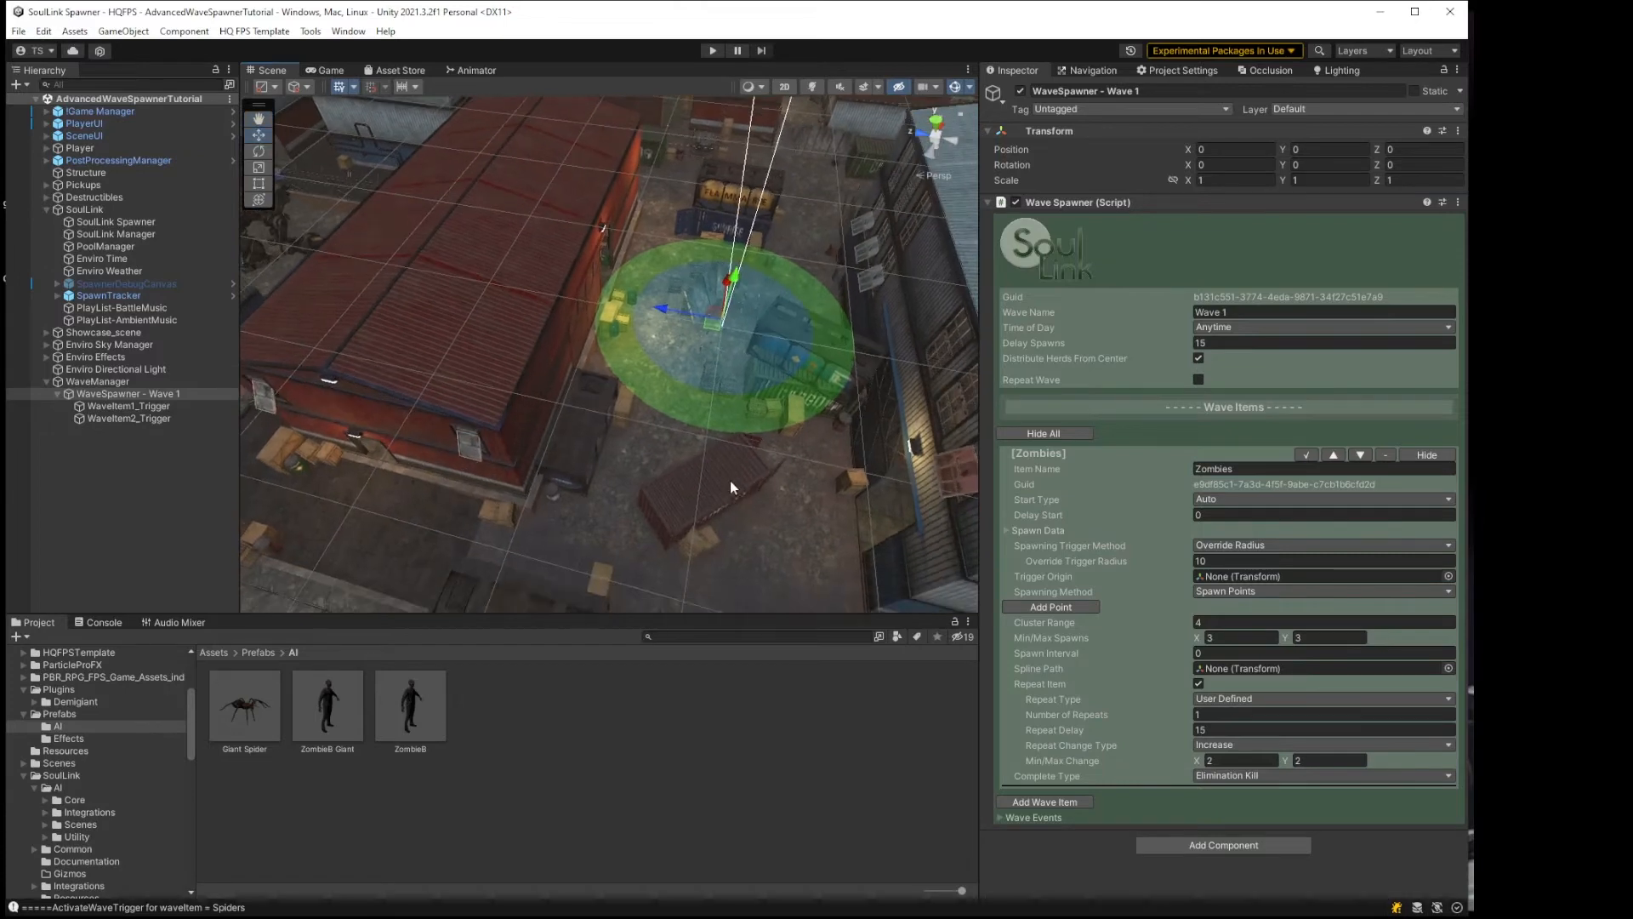
middle_drag(686, 401, 696, 428)
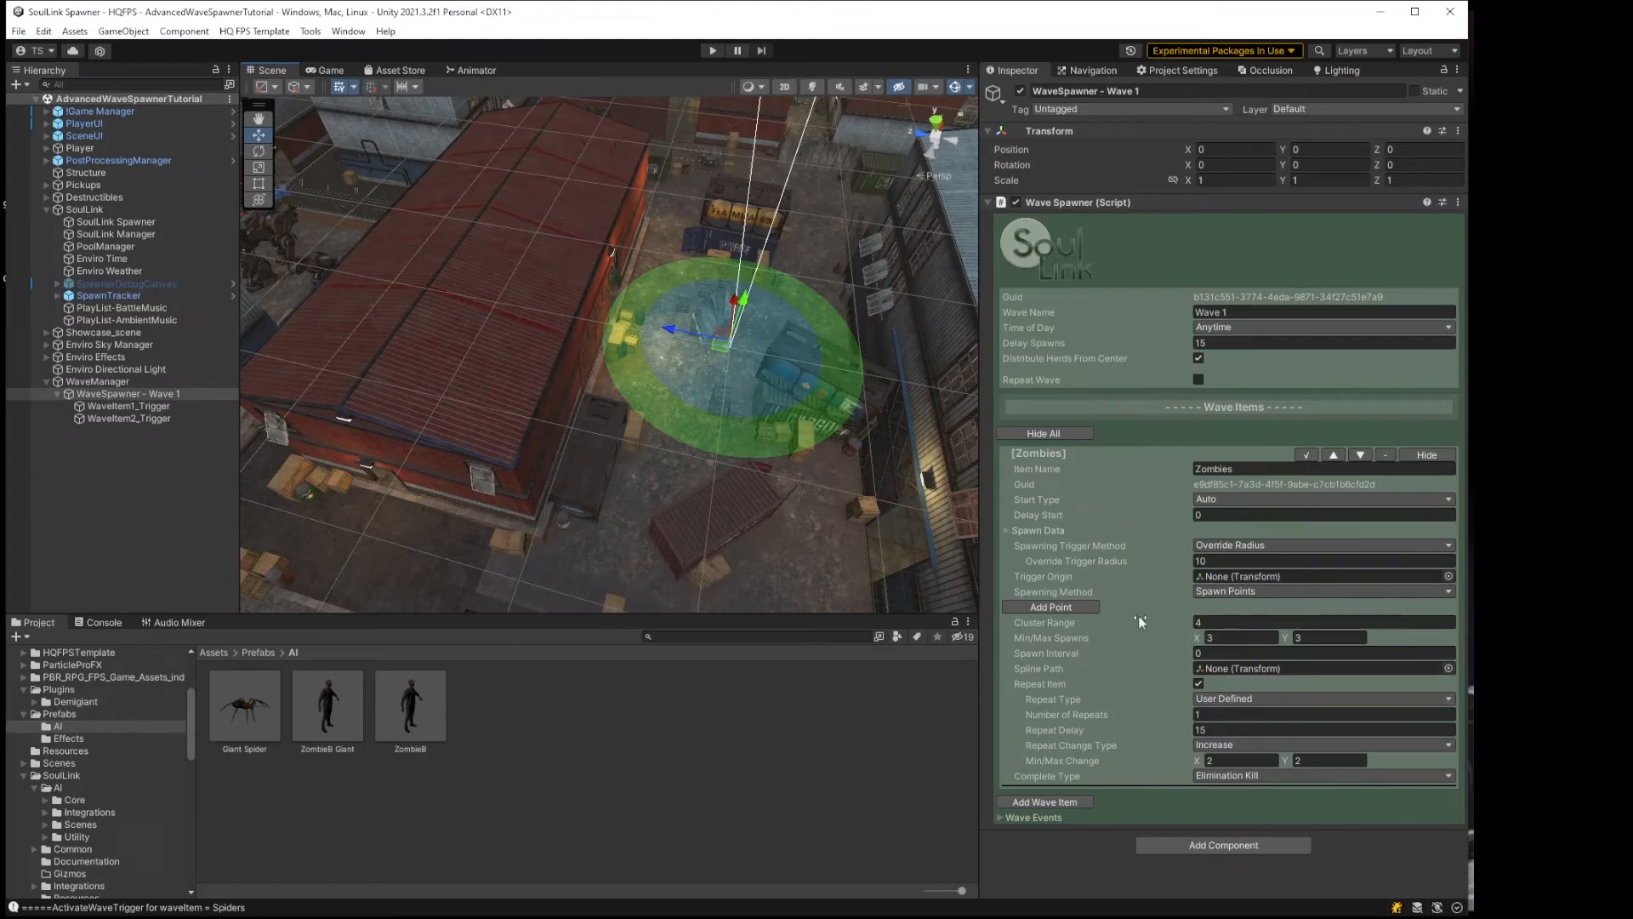
Step: Add three spawn points to the Zombies wave item
click(1068, 606)
click(1054, 656)
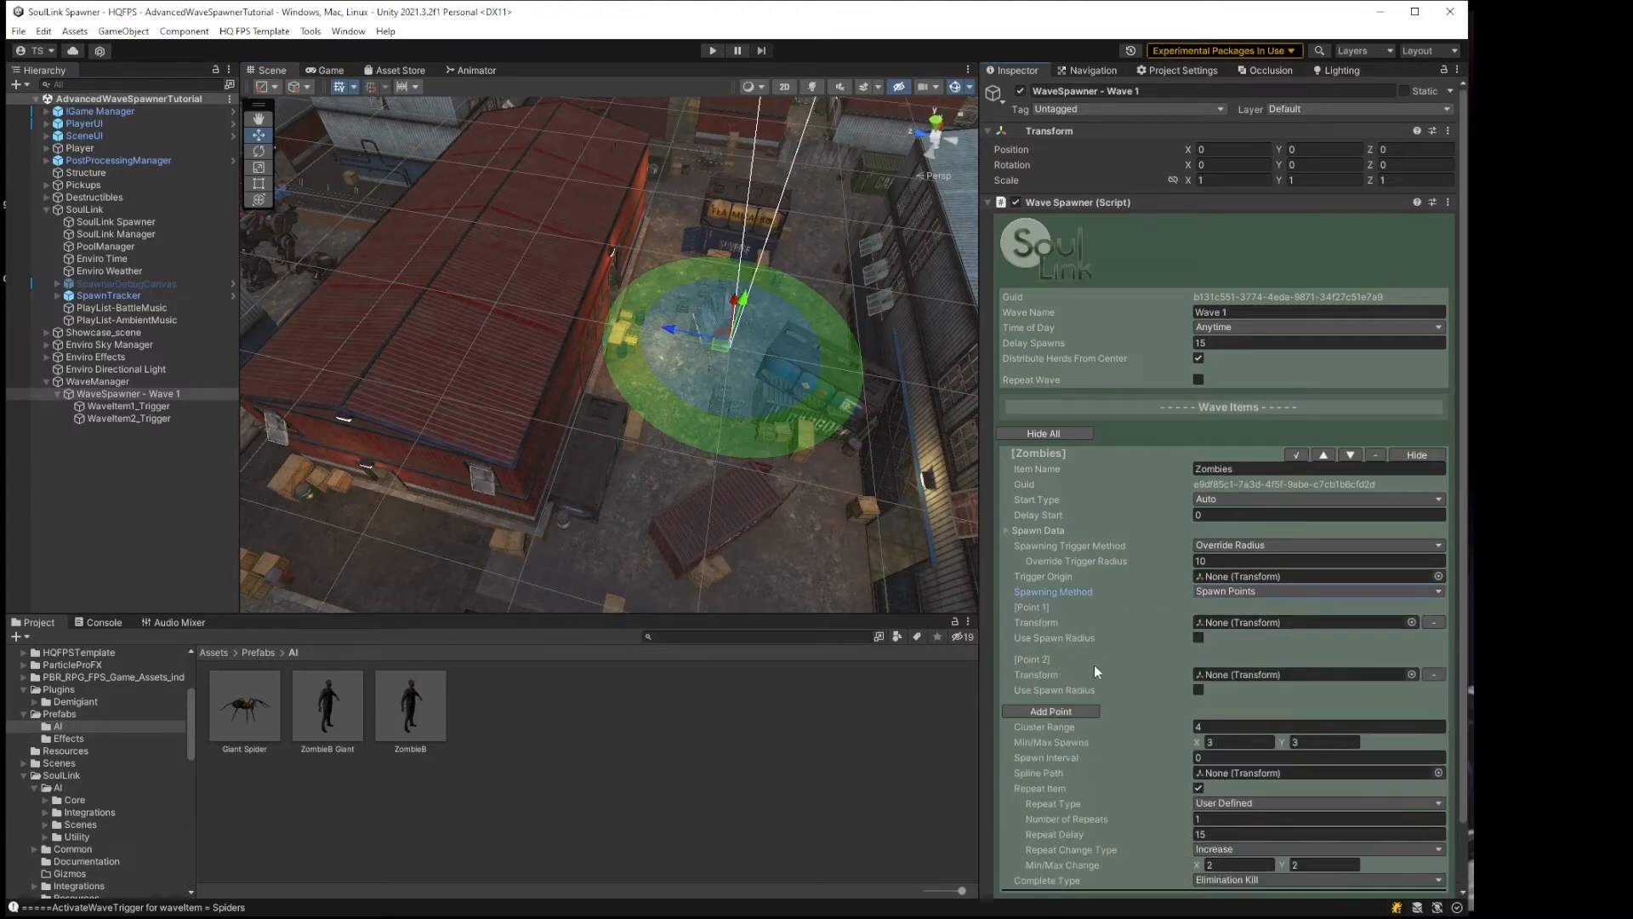
click(1073, 710)
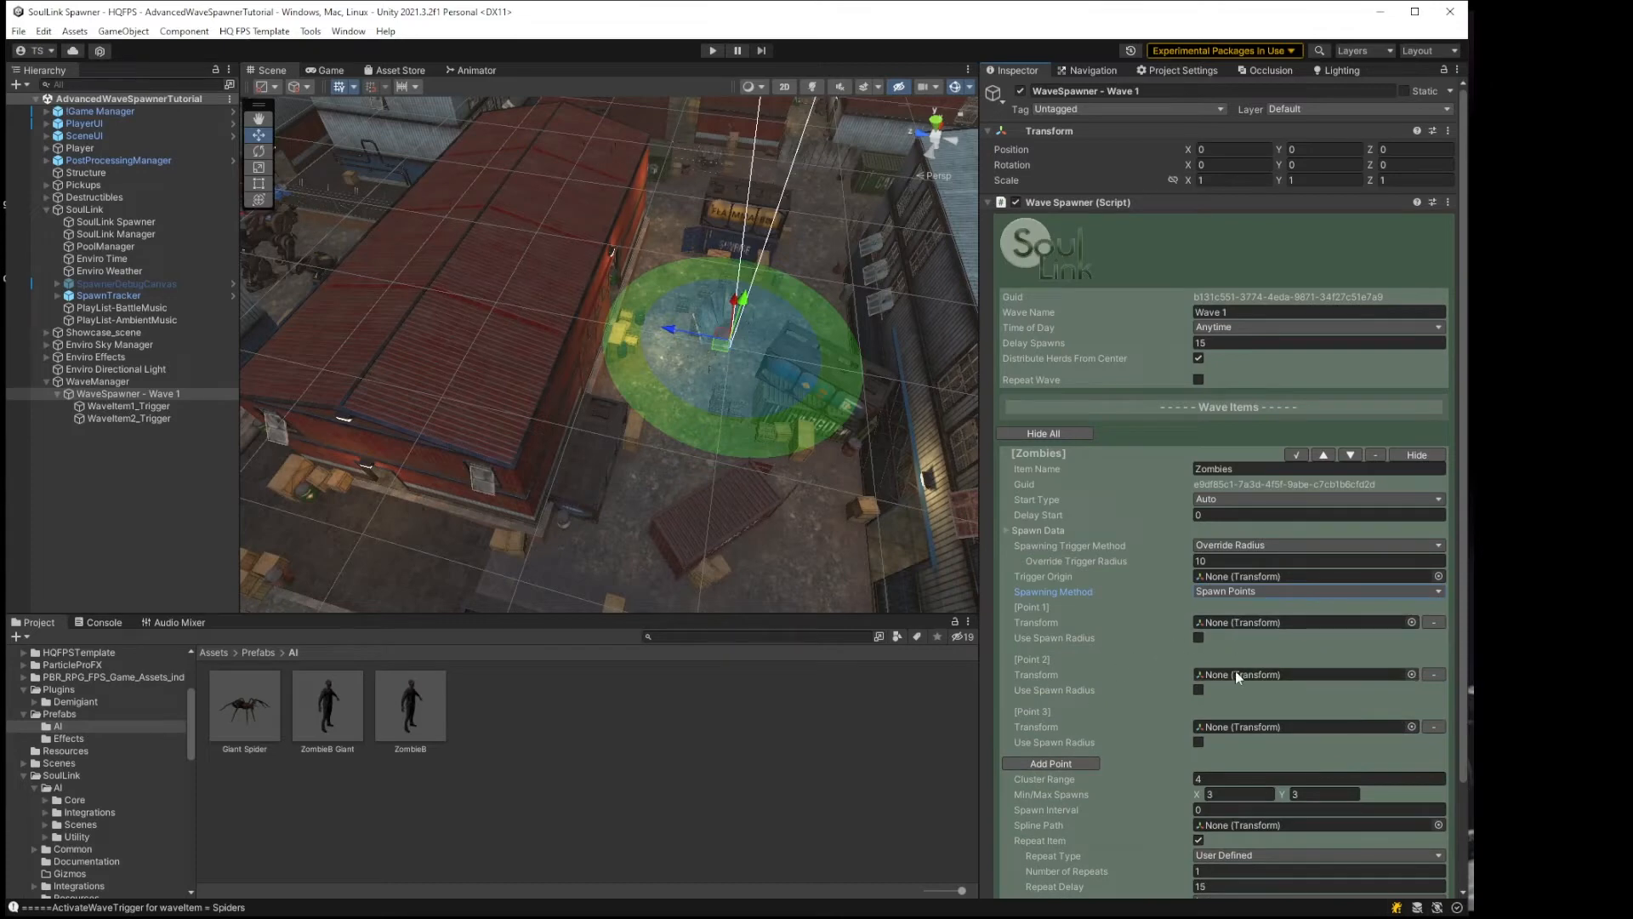
Step: Rename the WaveItem1_Trigger object as WaveItem1-SpawnPoint1
click(145, 408)
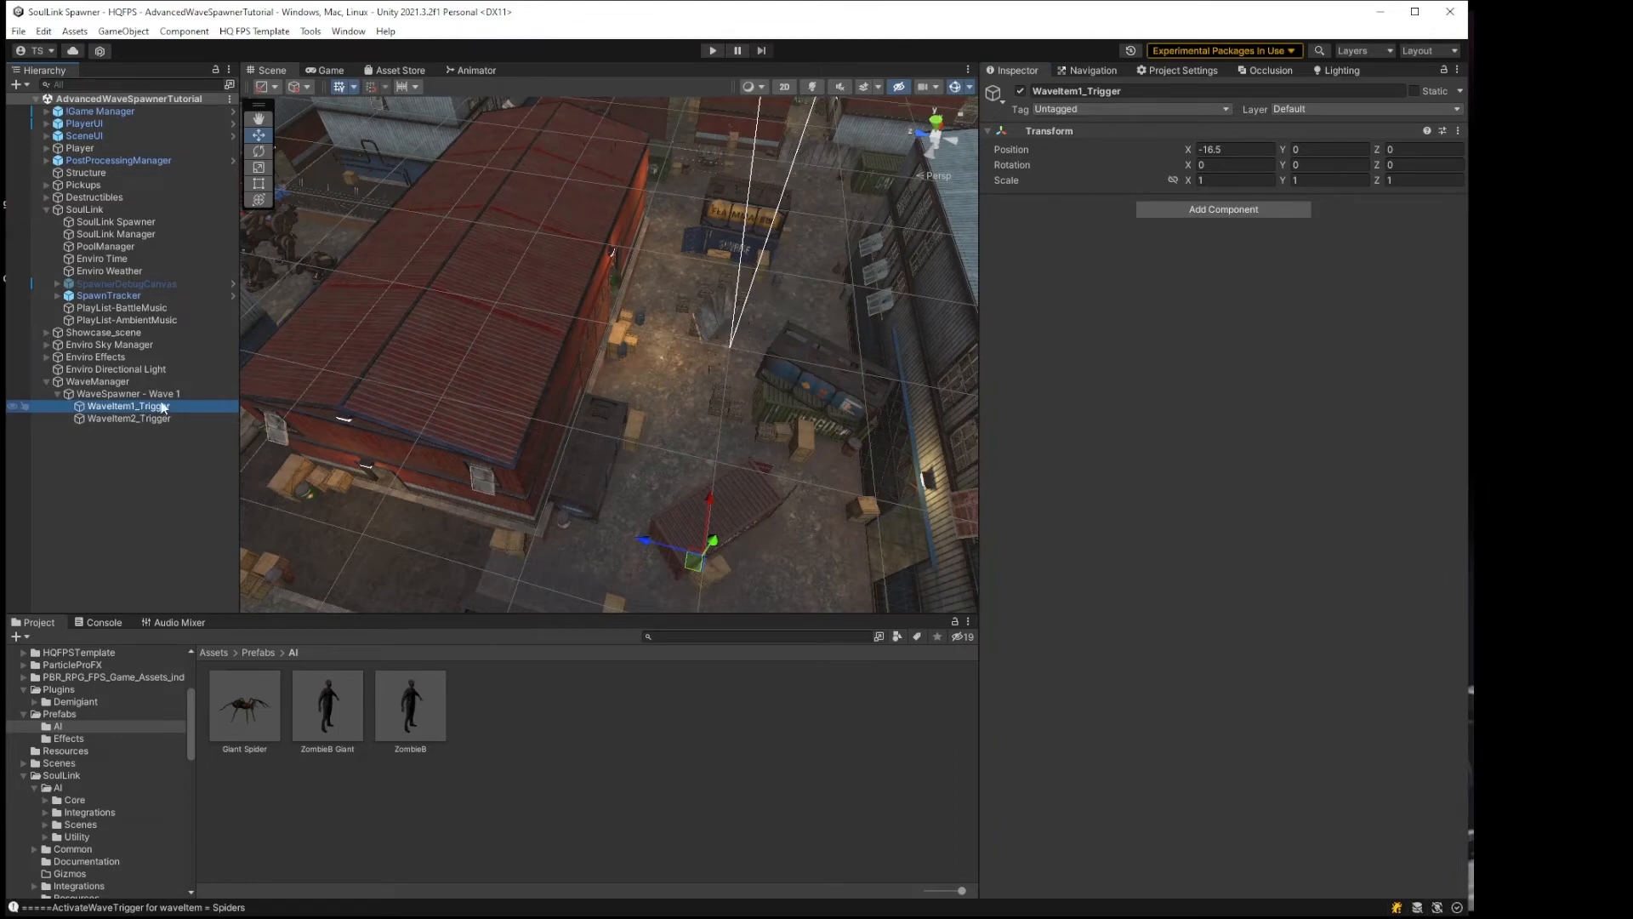
click(141, 416)
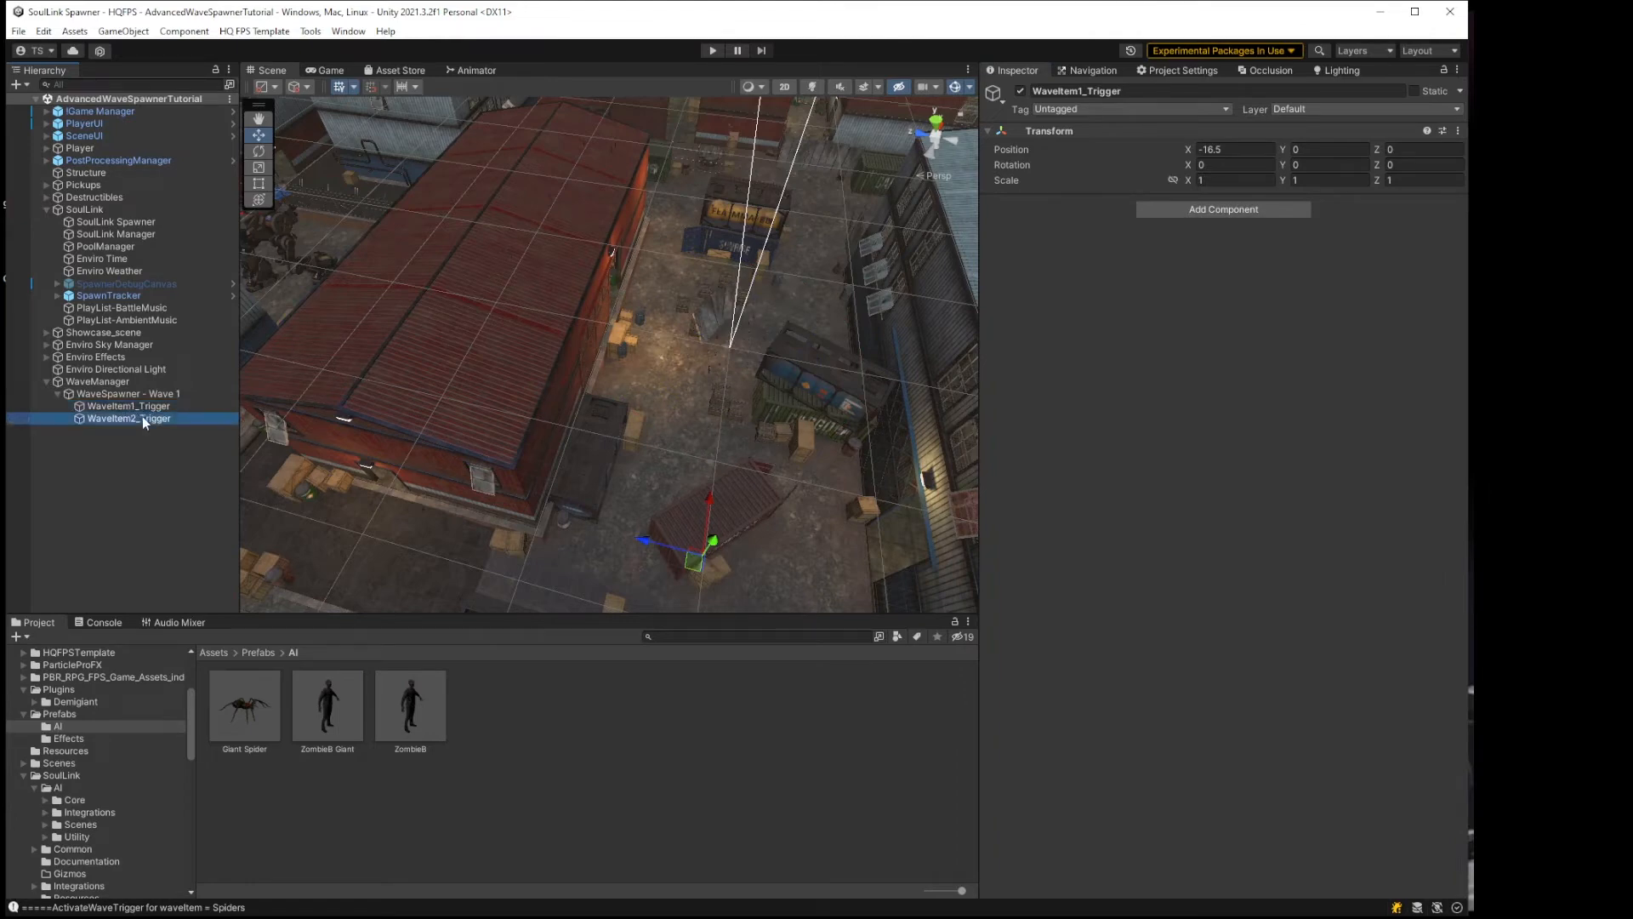
click(155, 408)
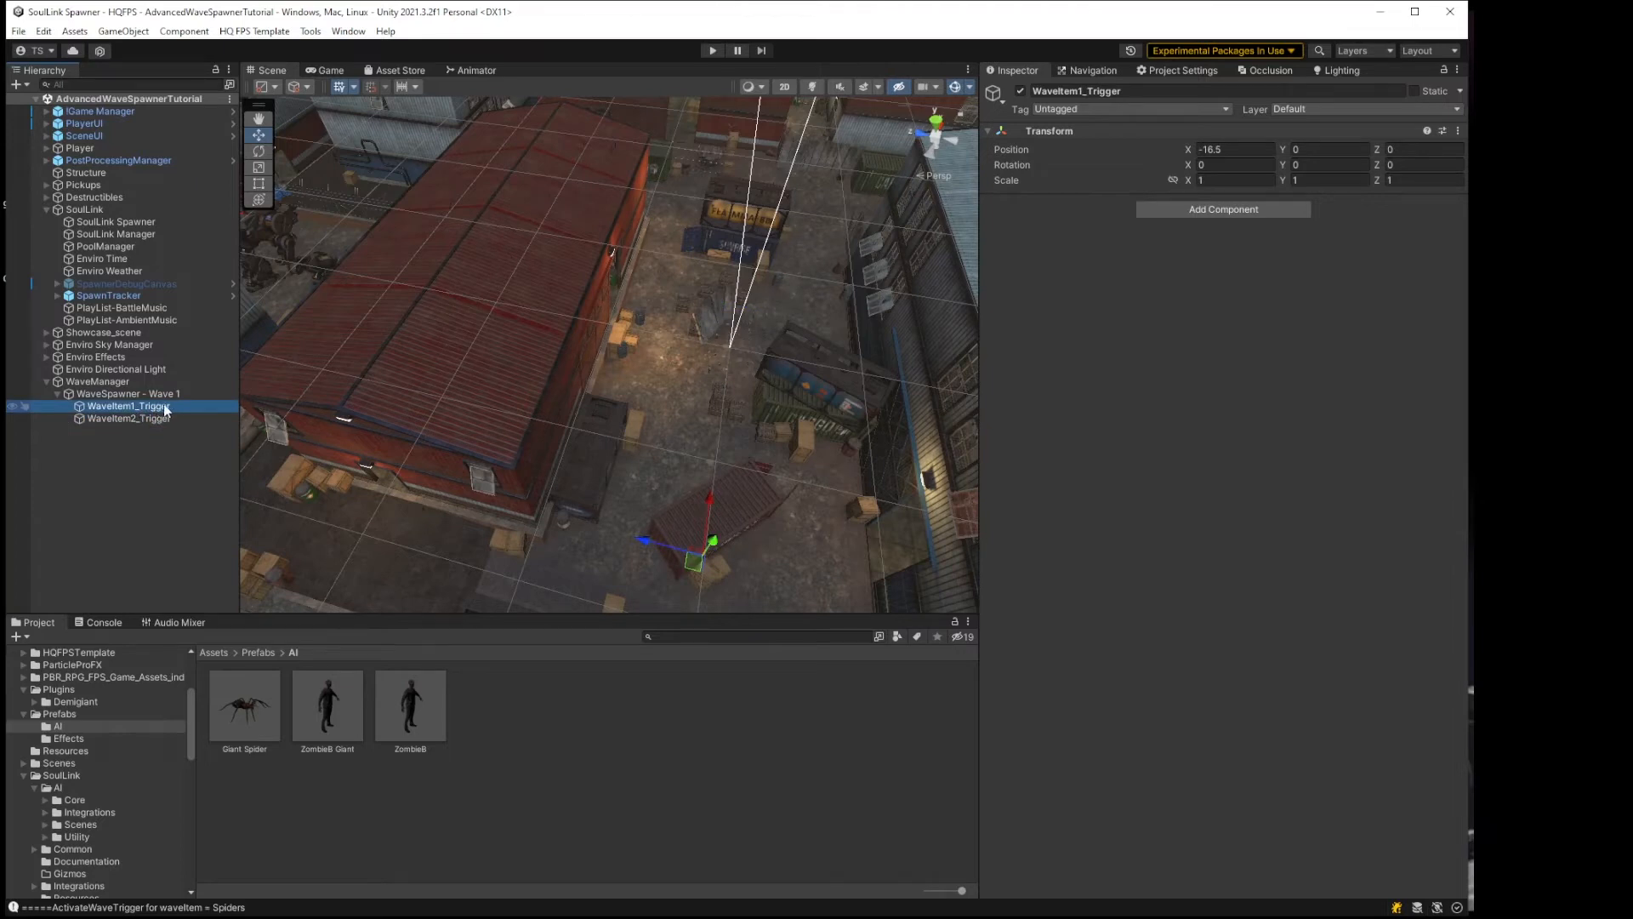
click(156, 408)
text(W)
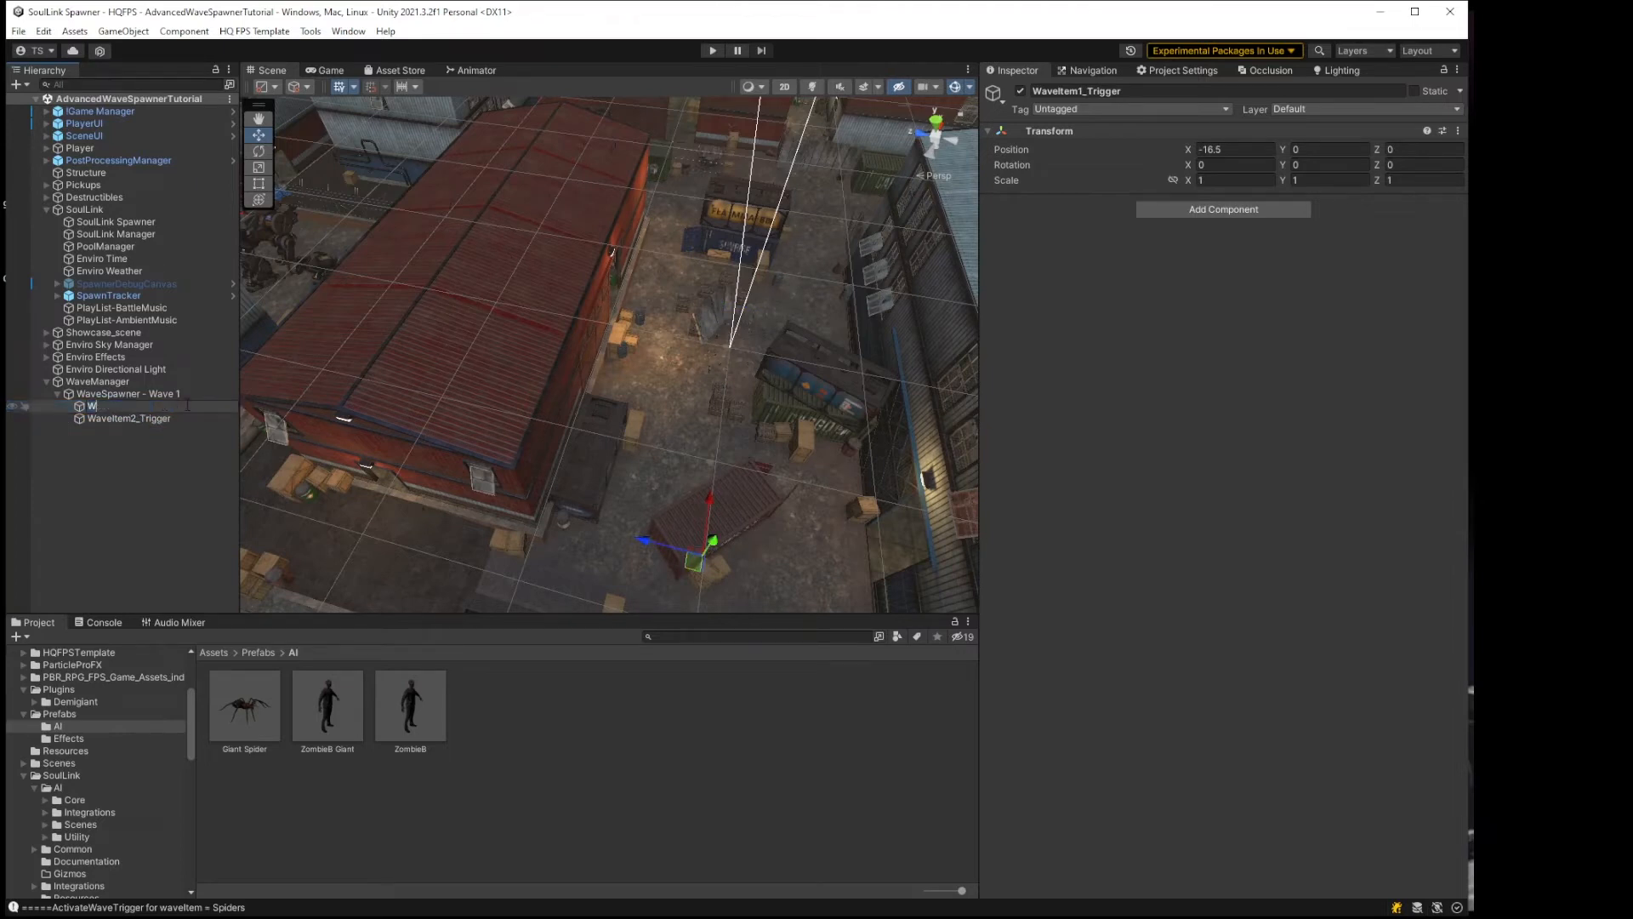
text(aveItem)
text(-SpawnPoint)
key(Delete)
key(Delete)
key(Delete)
key(Delete)
key(Delete)
key(Delete)
key(Delete)
key(Delete)
key(Delete)
text(WaveItem1-SpawnPoint1)
key(Return)
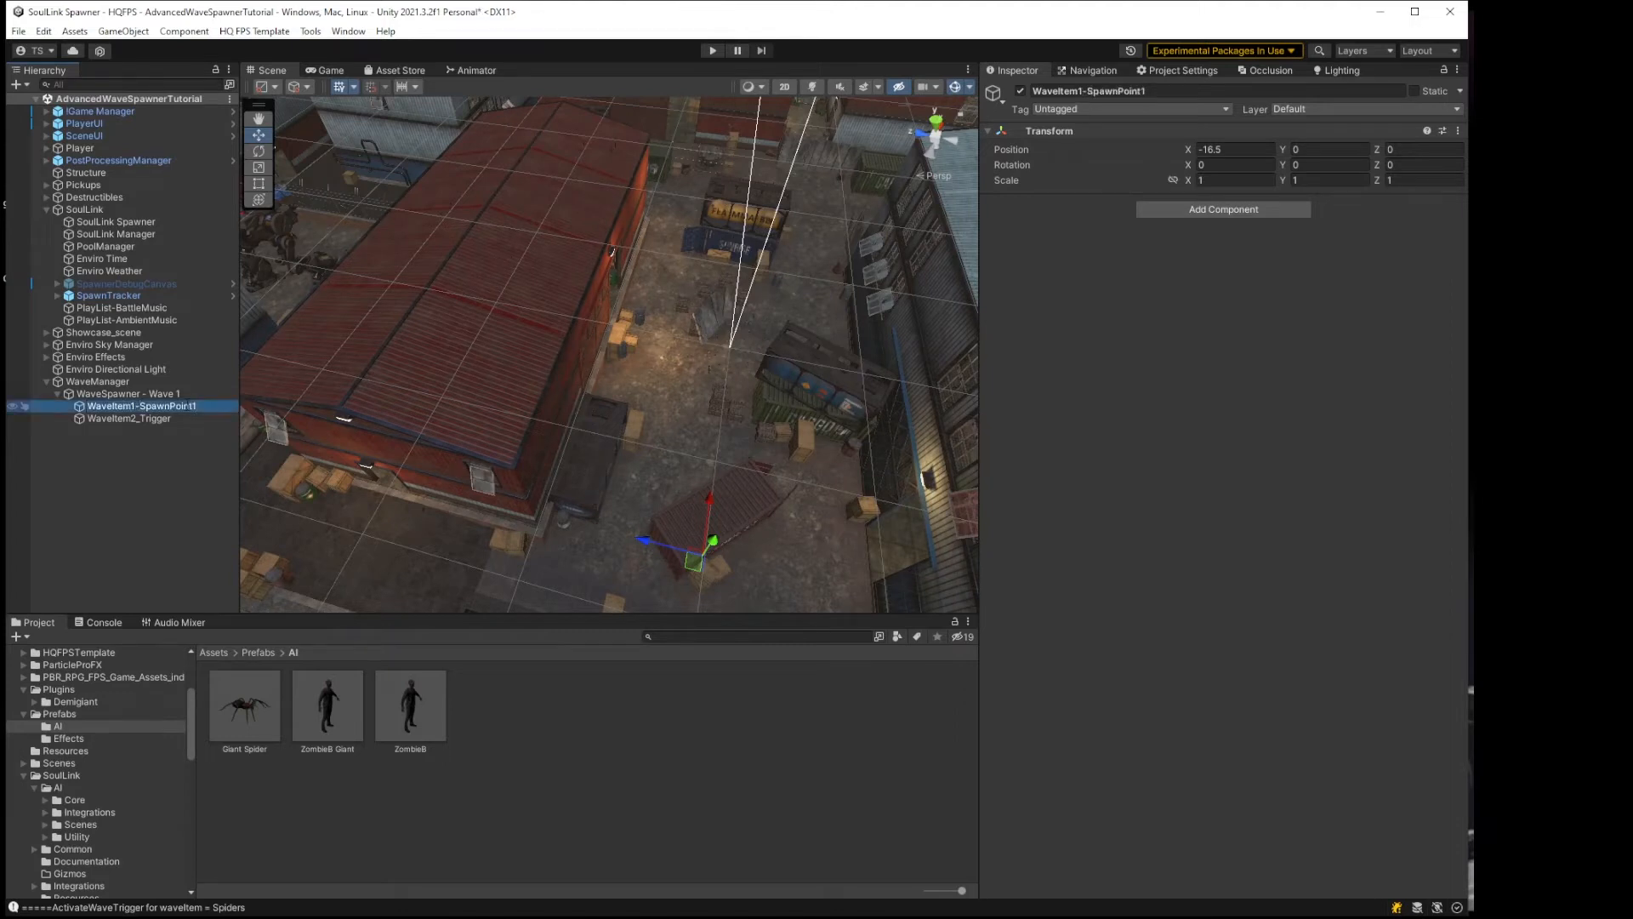
Step: Rename the WaveItem2_Trigger object as WaveItem1-SpawnPoint2
click(150, 417)
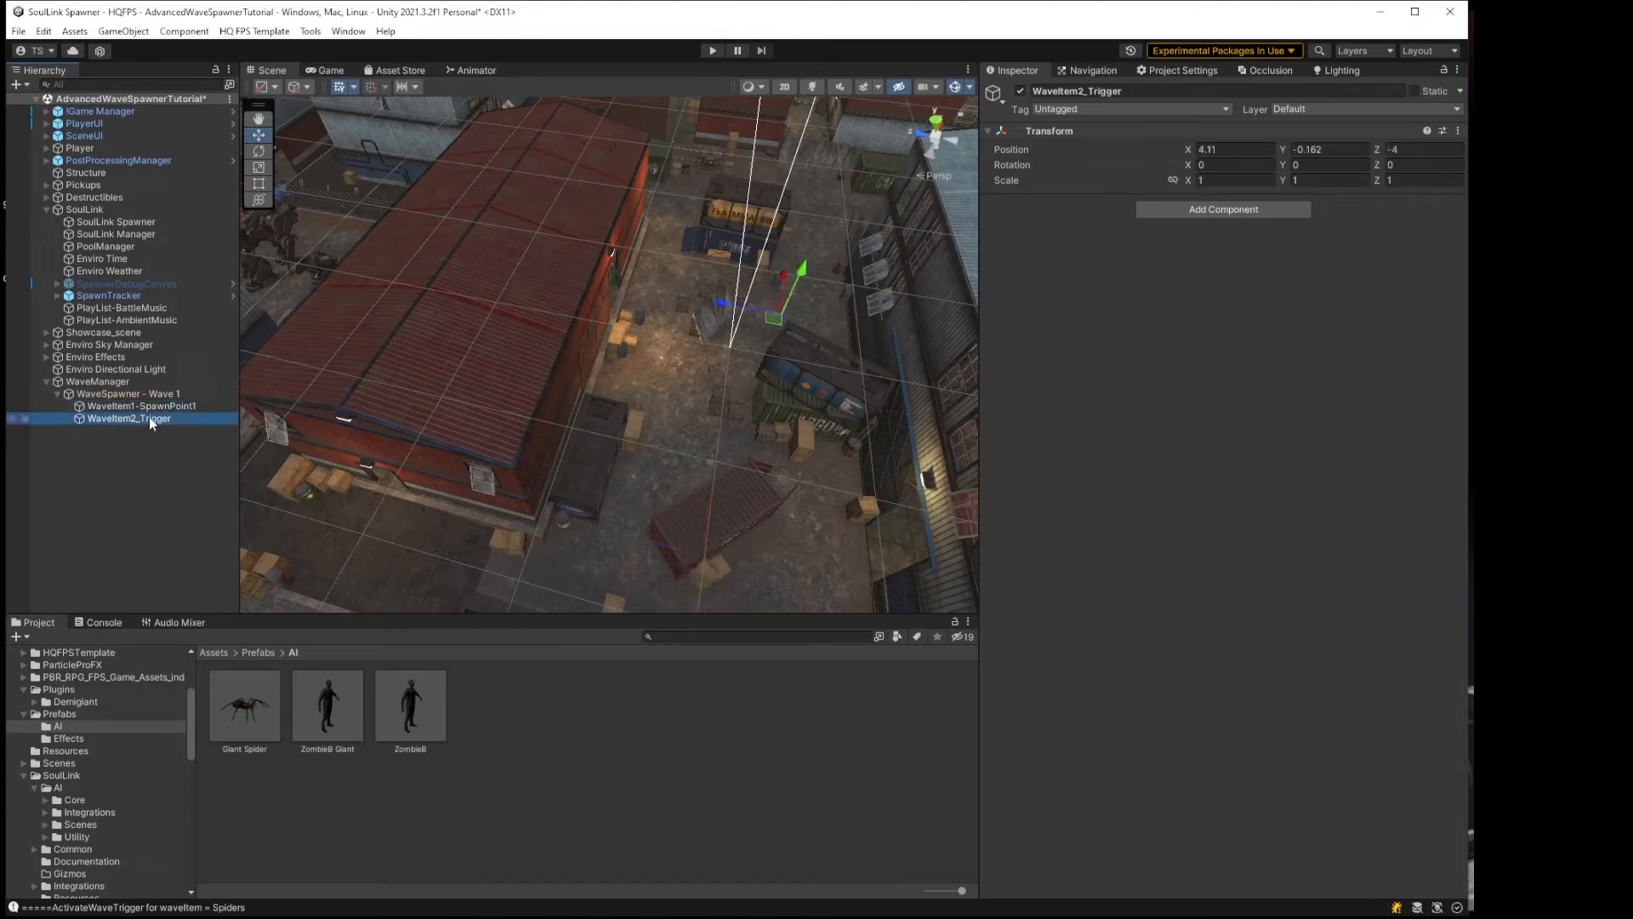
click(185, 419)
text(Wave)
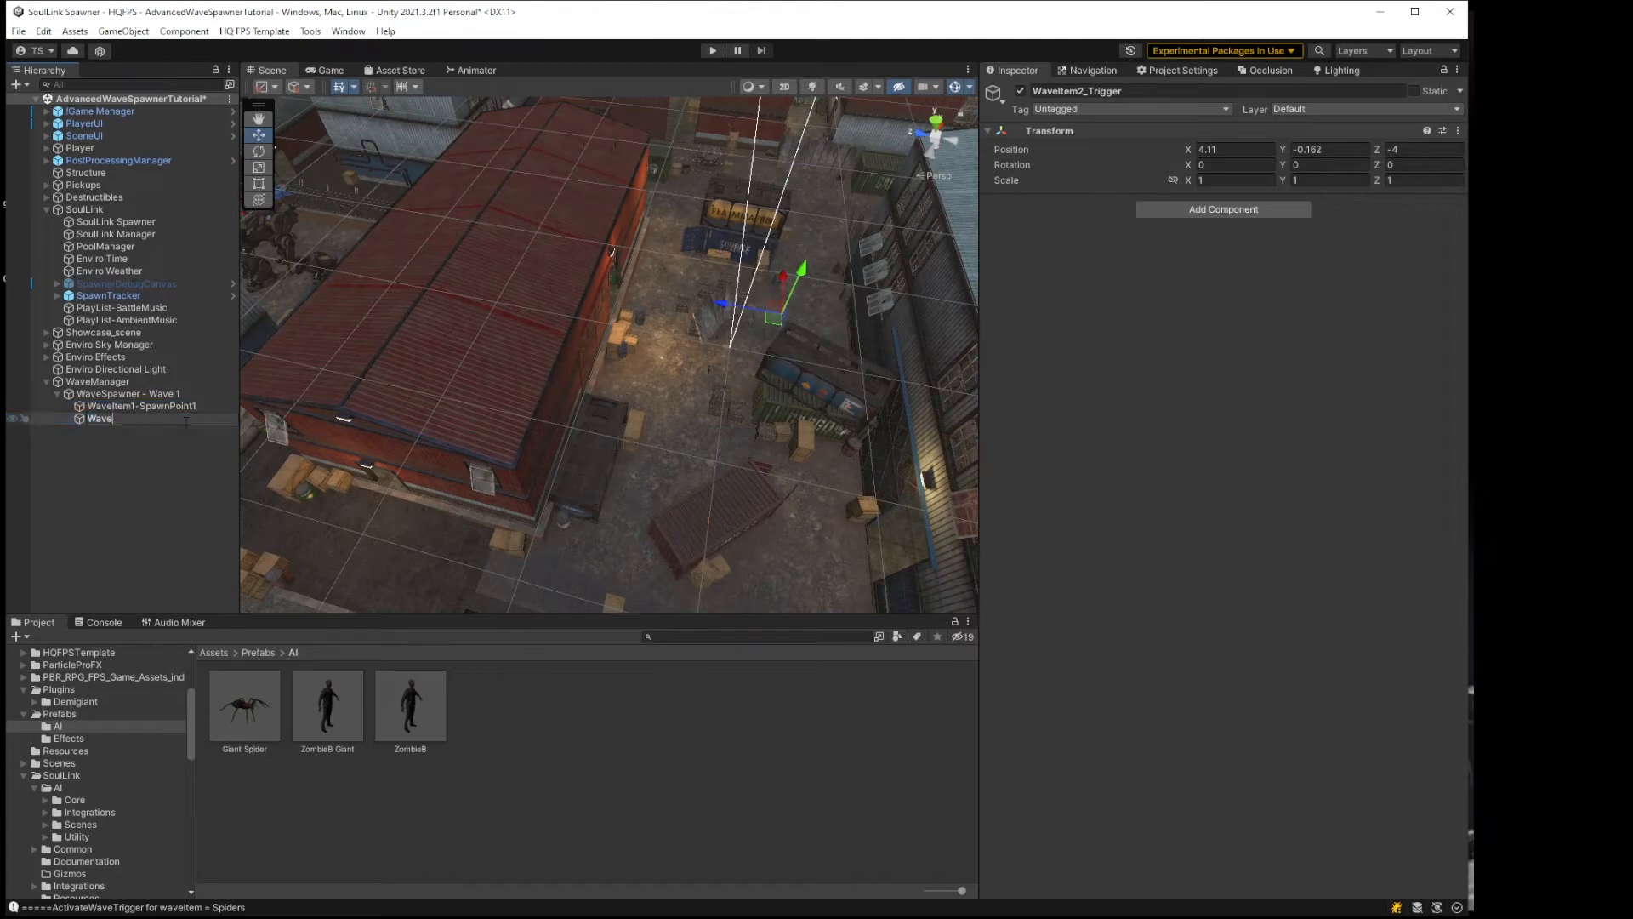
text(Item1-SpawnPoint2)
key(Return)
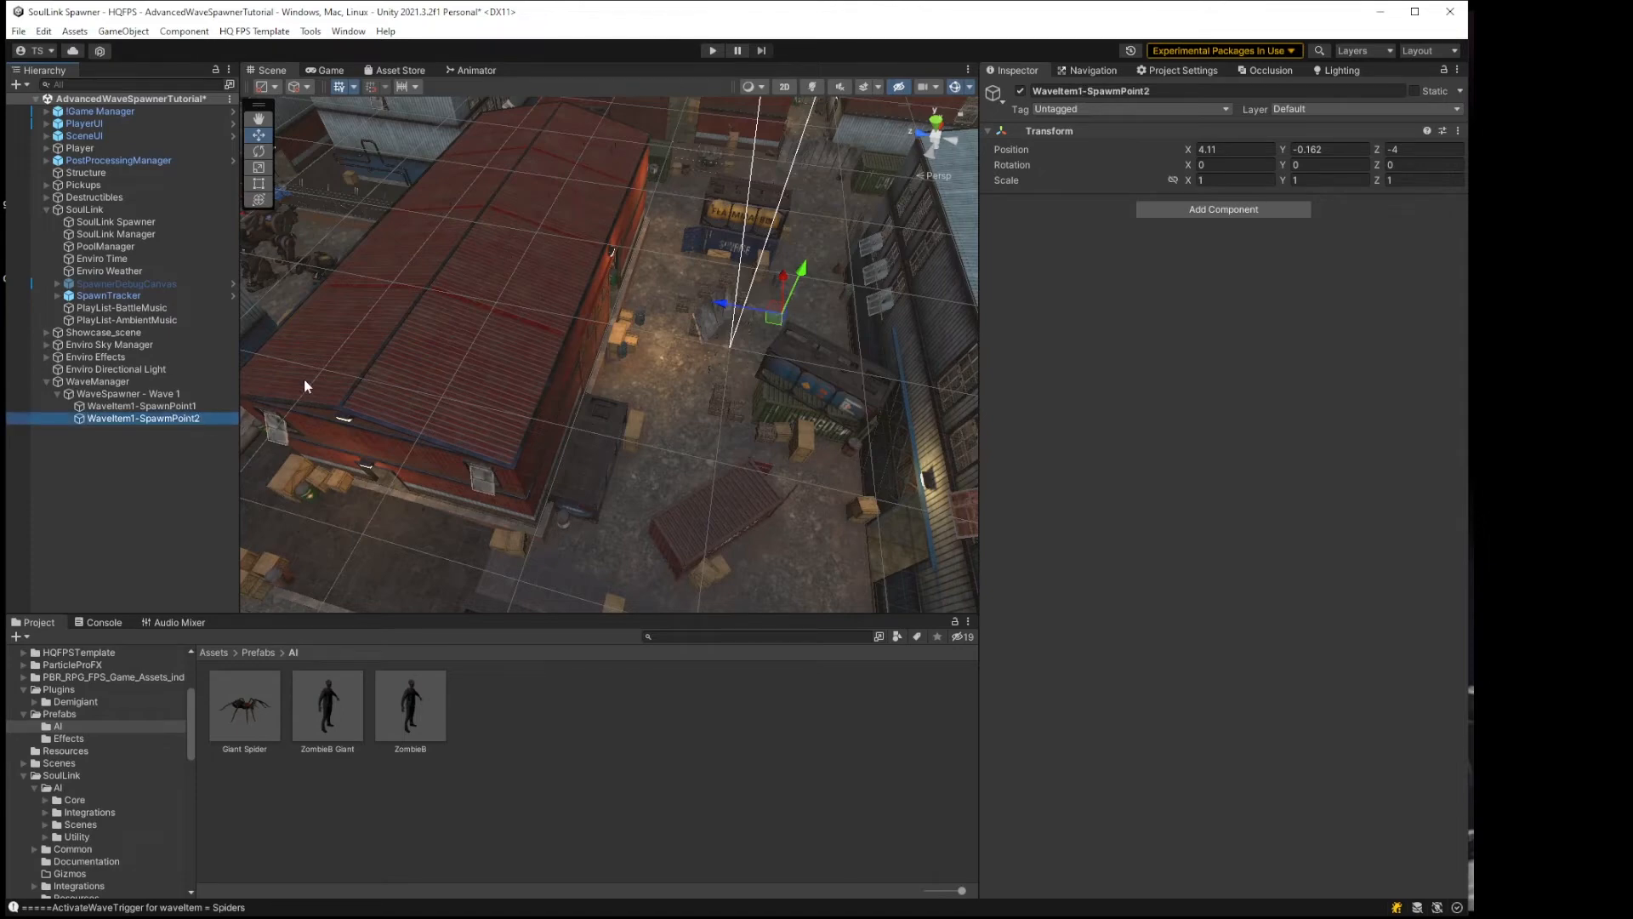
Step: Move WaveItem1-SpawnPoint2 along the X axis past the yellow-barrel container, to about X 23.73
click(161, 406)
right_drag(693, 362, 664, 361)
click(143, 417)
key(f)
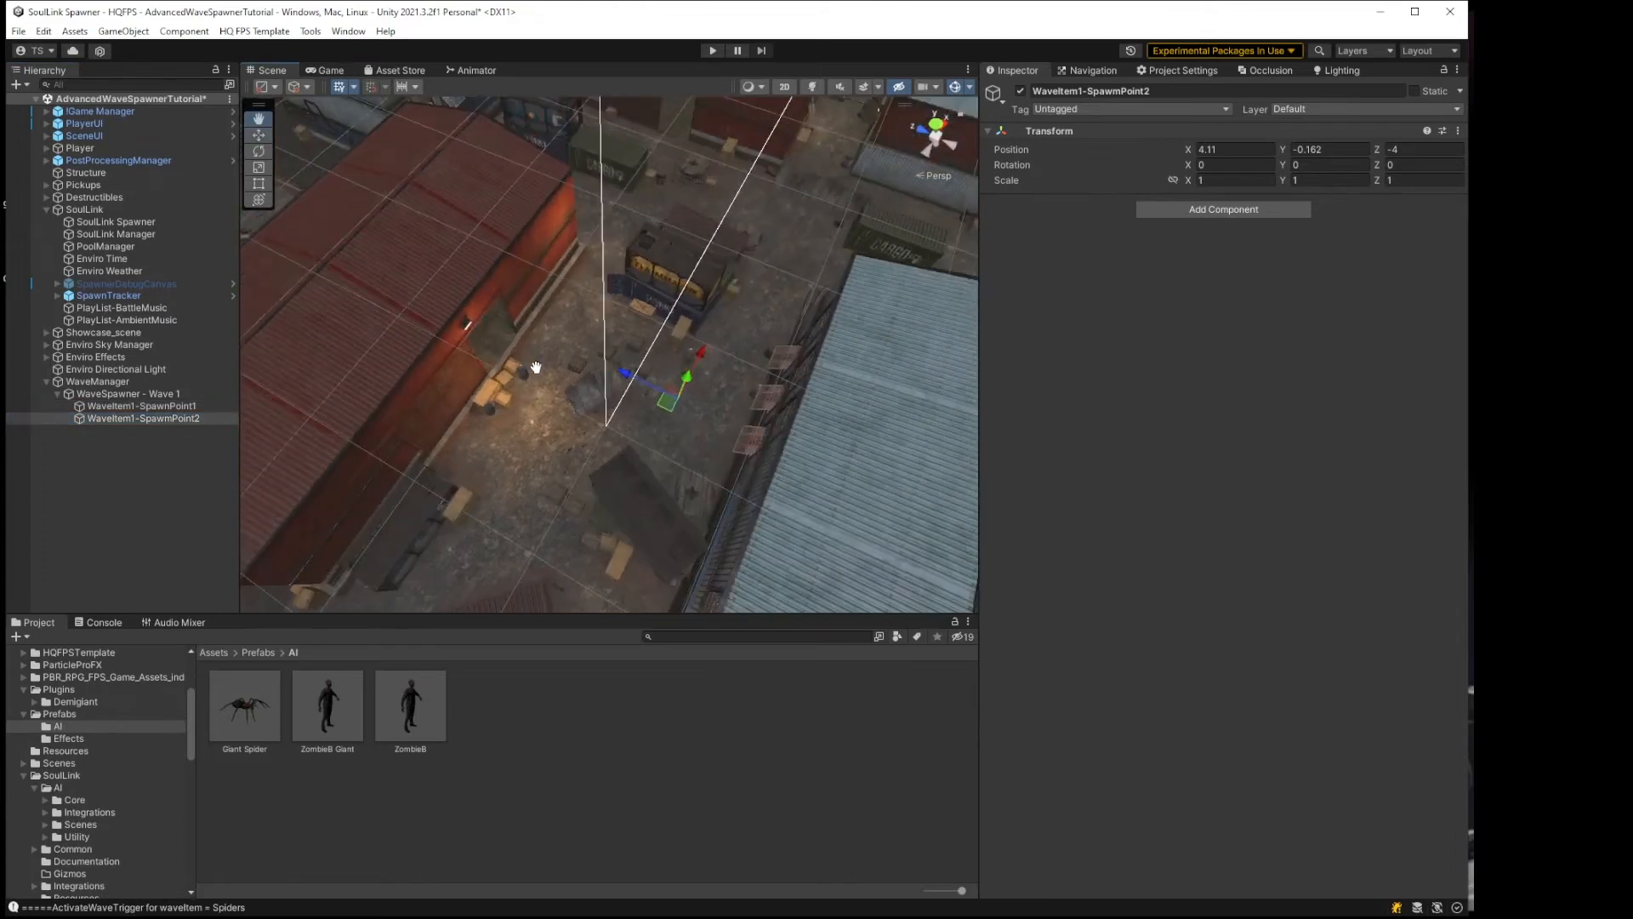
drag(661, 369, 776, 214)
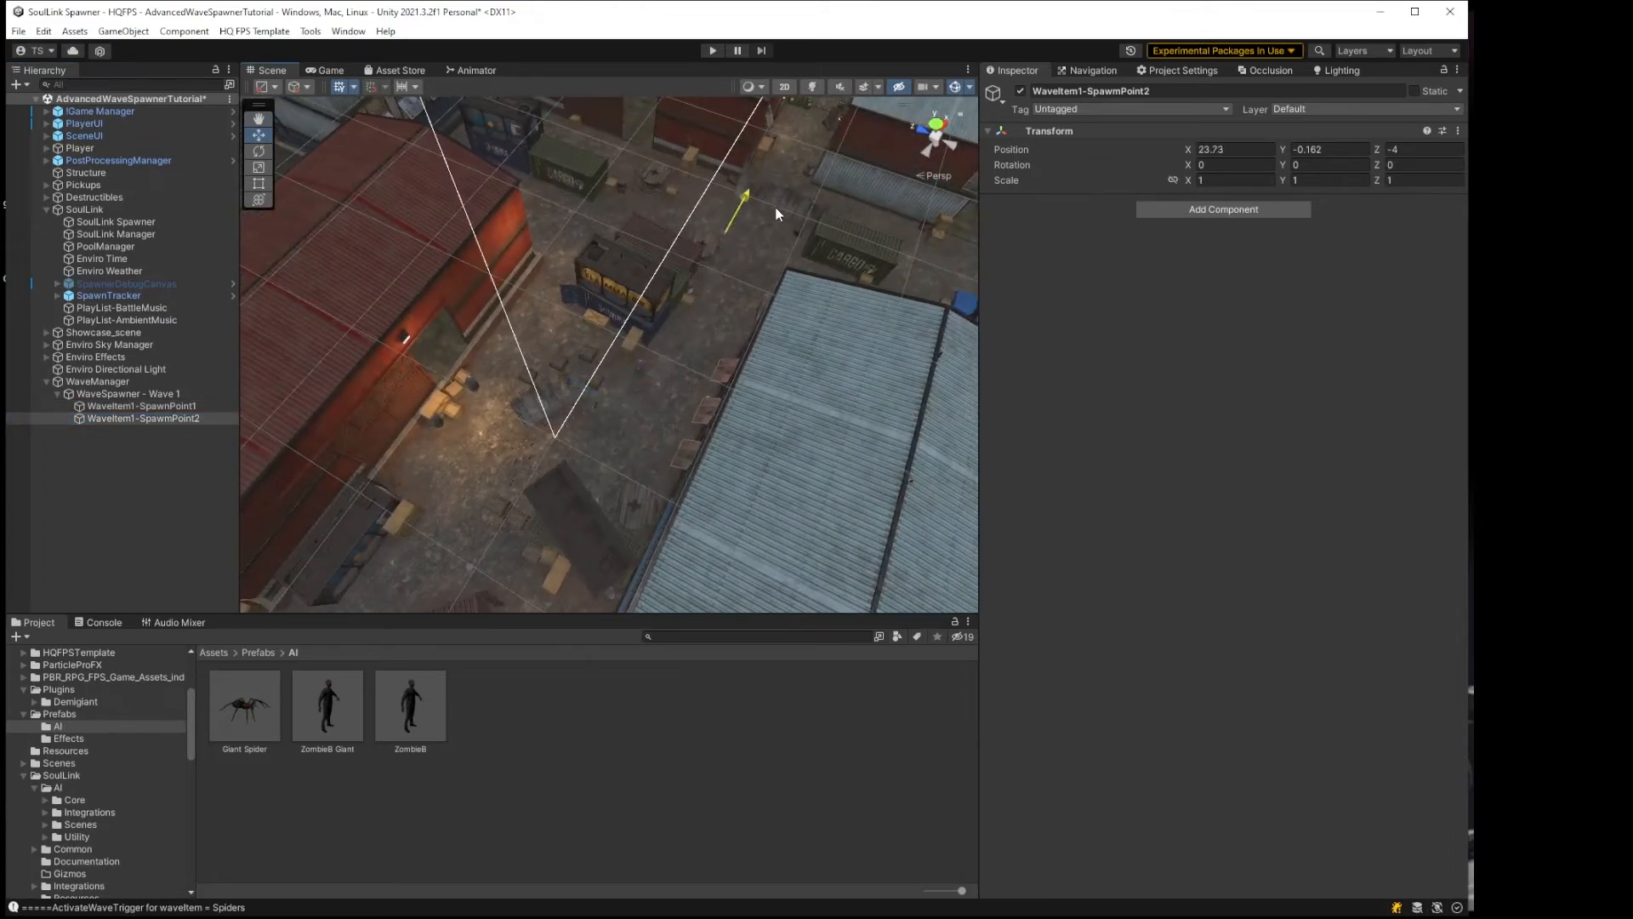
Step: Assign WaveItem1-SpawnPoint1 and WaveItem1-SpawnPoint2 to Points 1 and 2 of the Zombies item, and remove Point 3
click(175, 390)
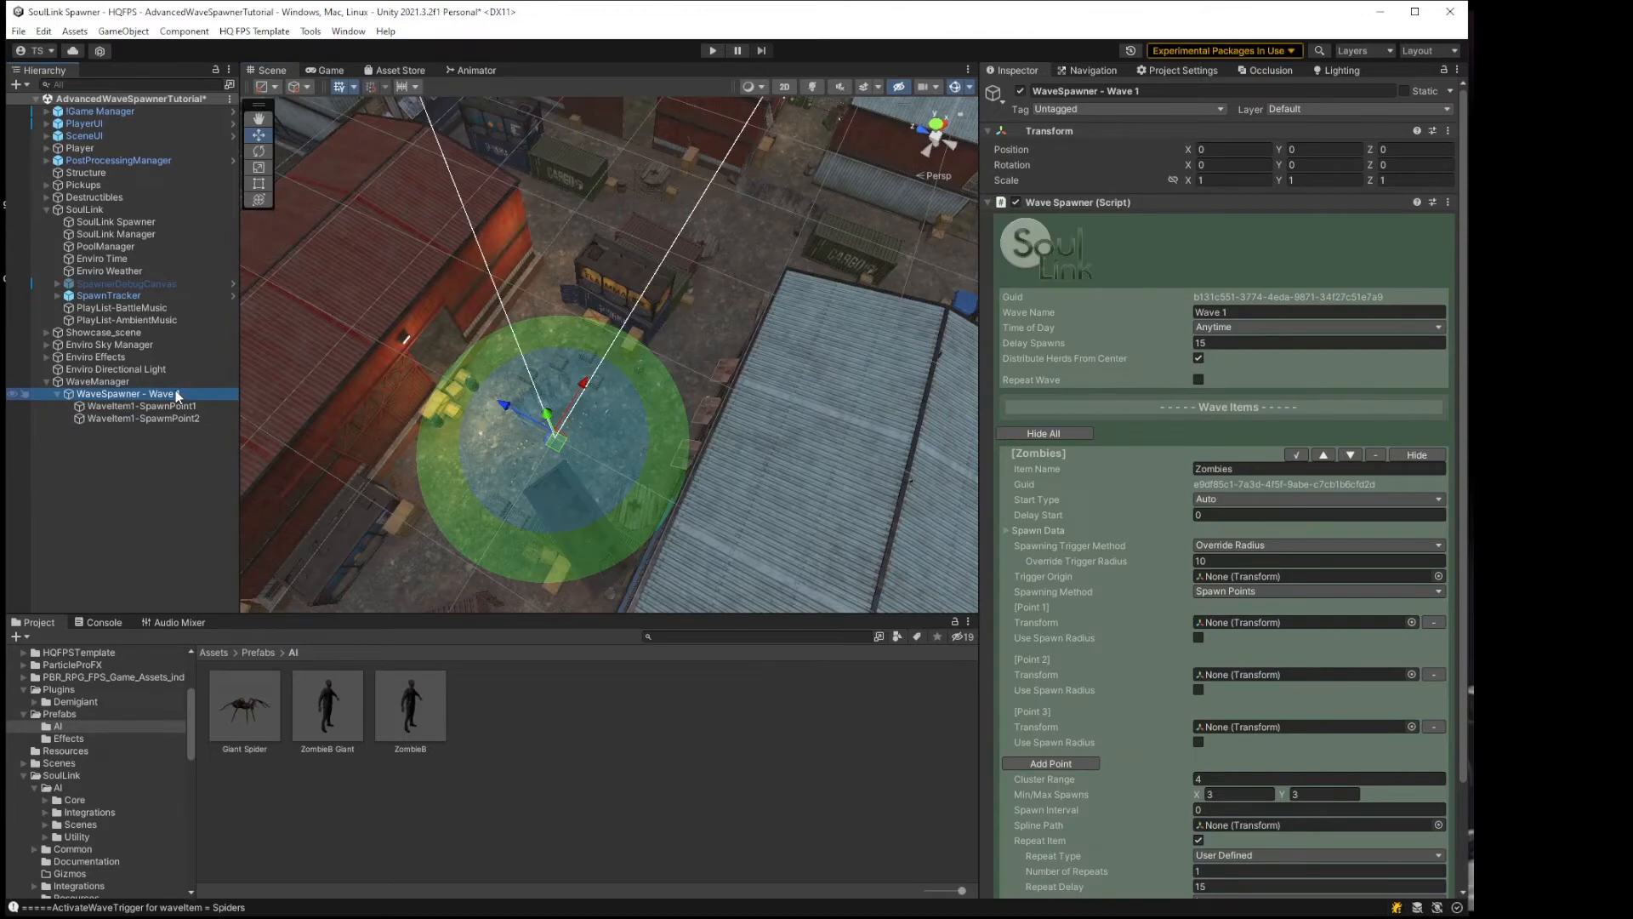
click(187, 407)
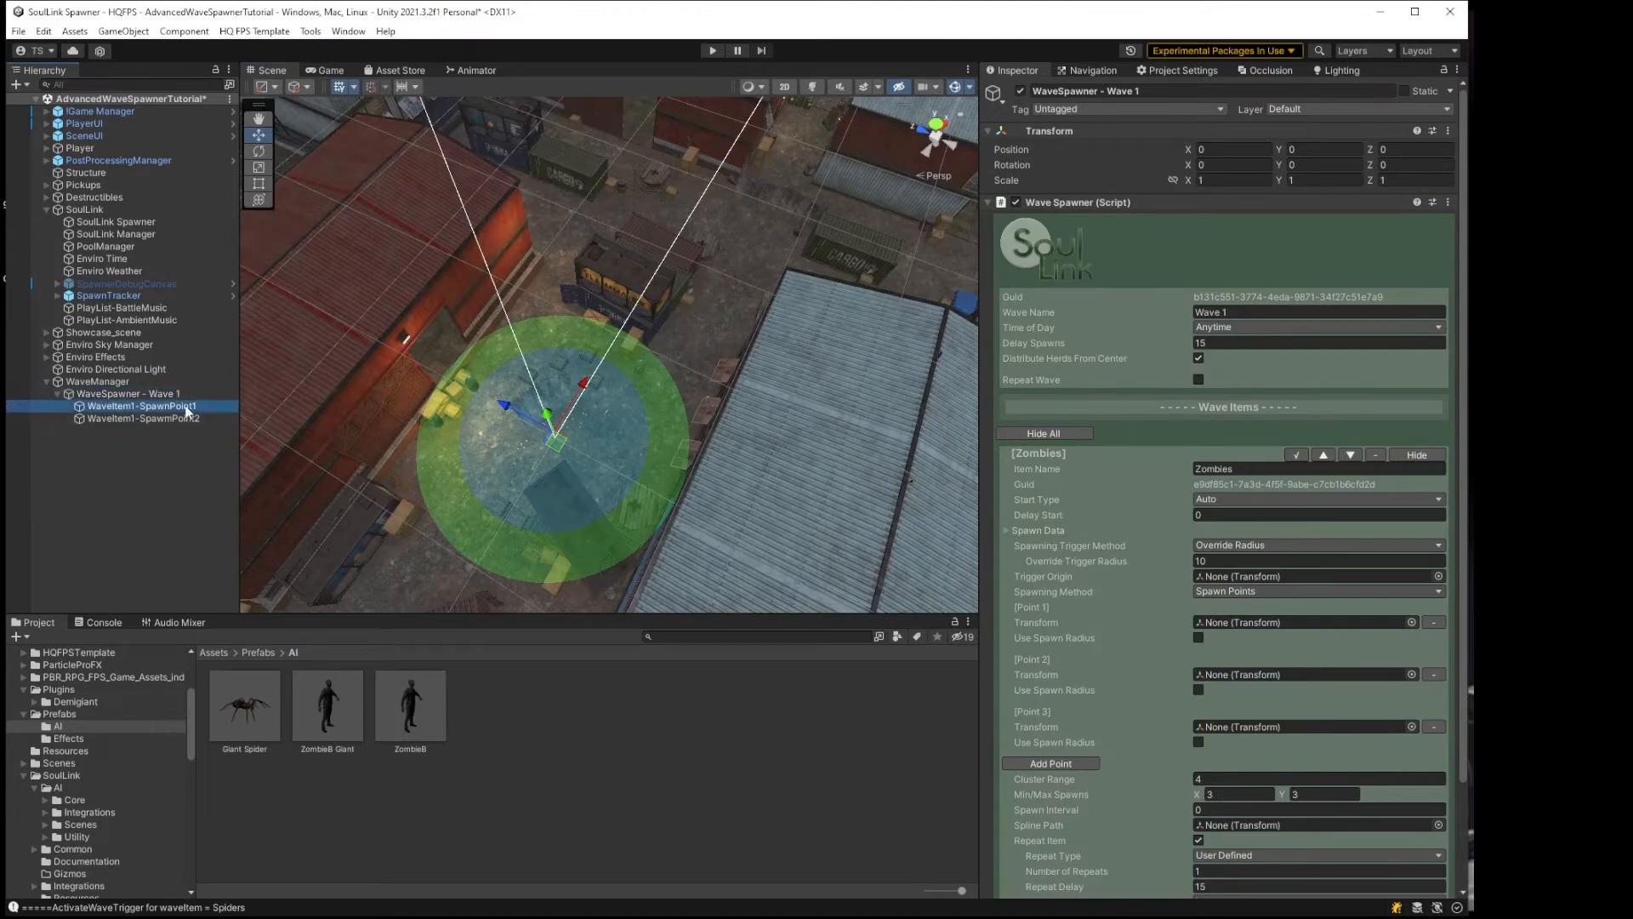
drag(187, 407, 1230, 621)
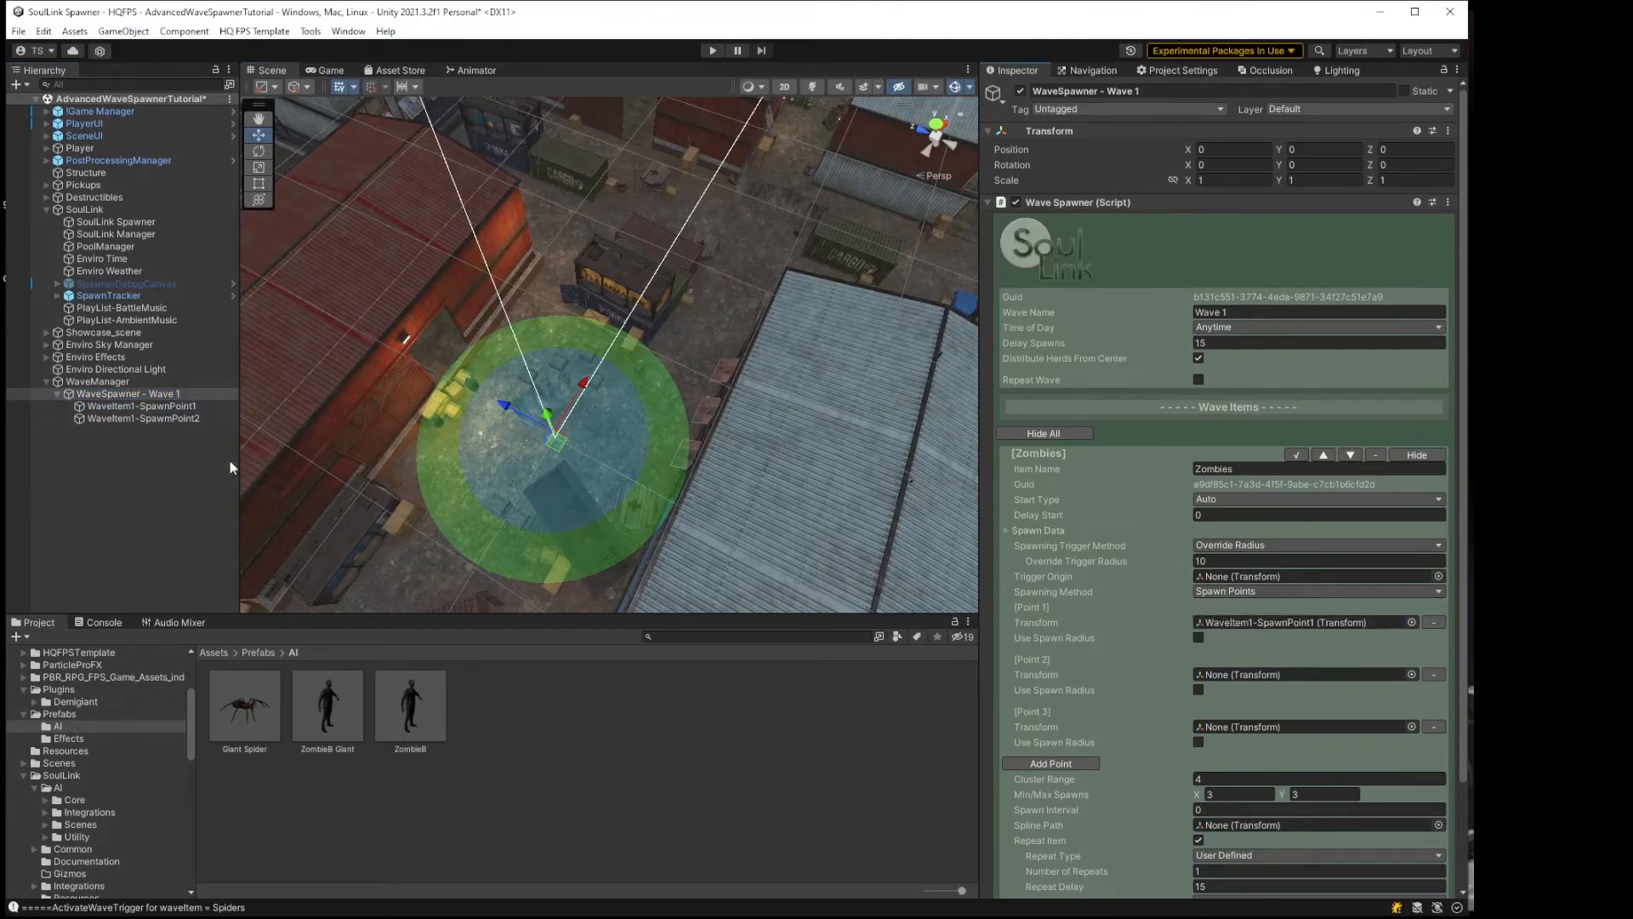
drag(161, 417, 1234, 677)
click(1433, 726)
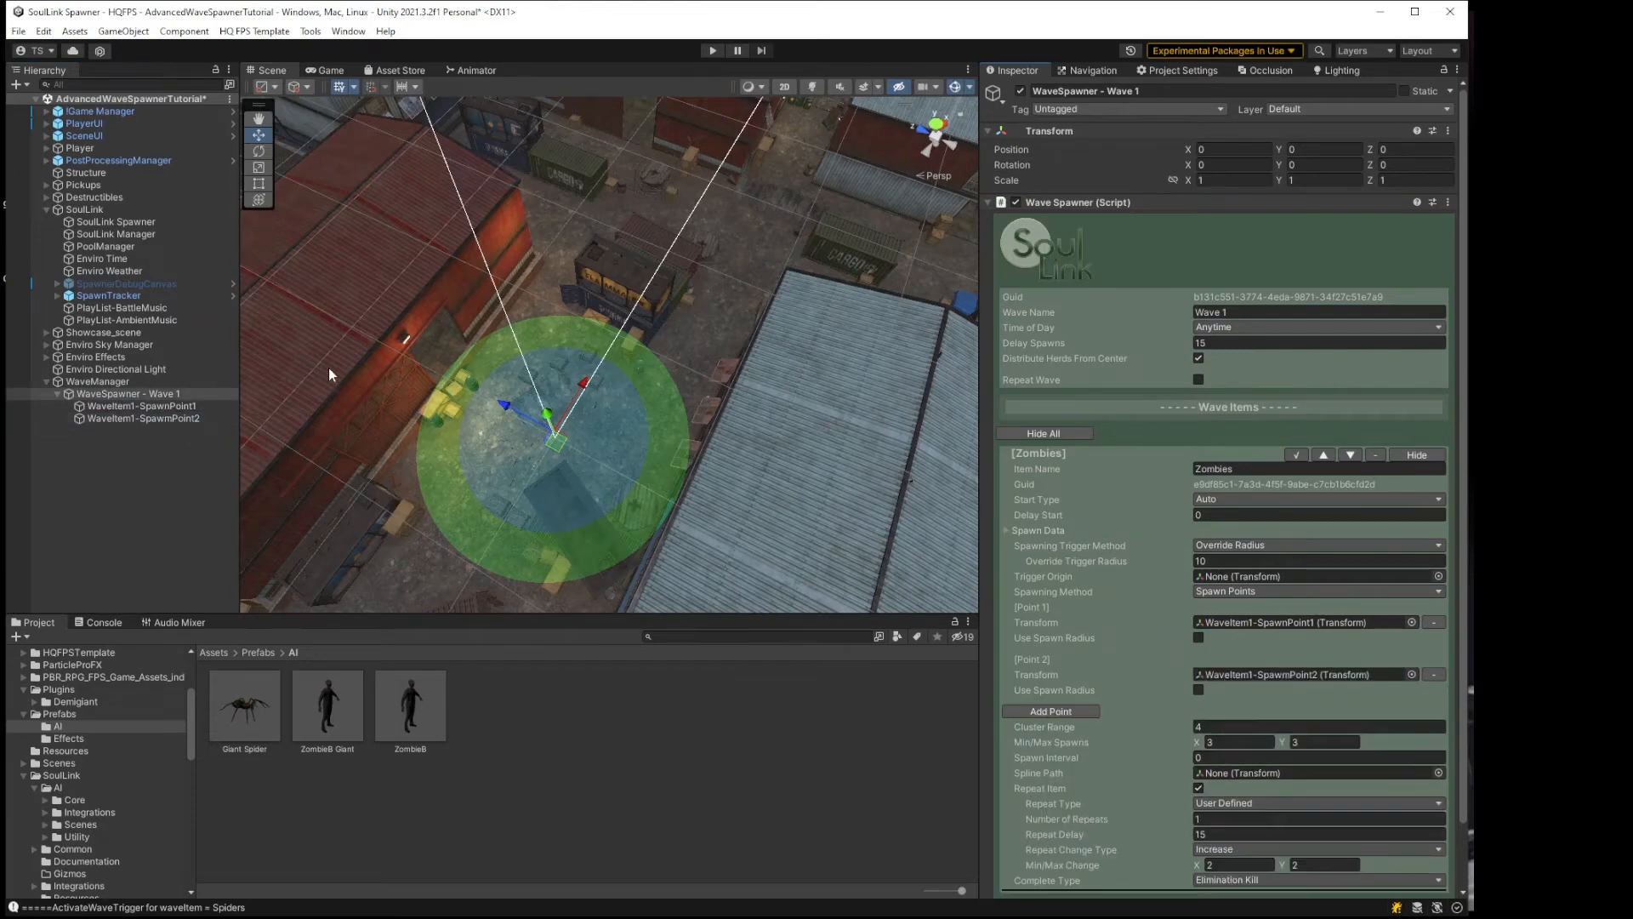
Step: Review the Wave 1 spawner's trigger radius and the yard between its two spawn points
click(162, 405)
click(160, 395)
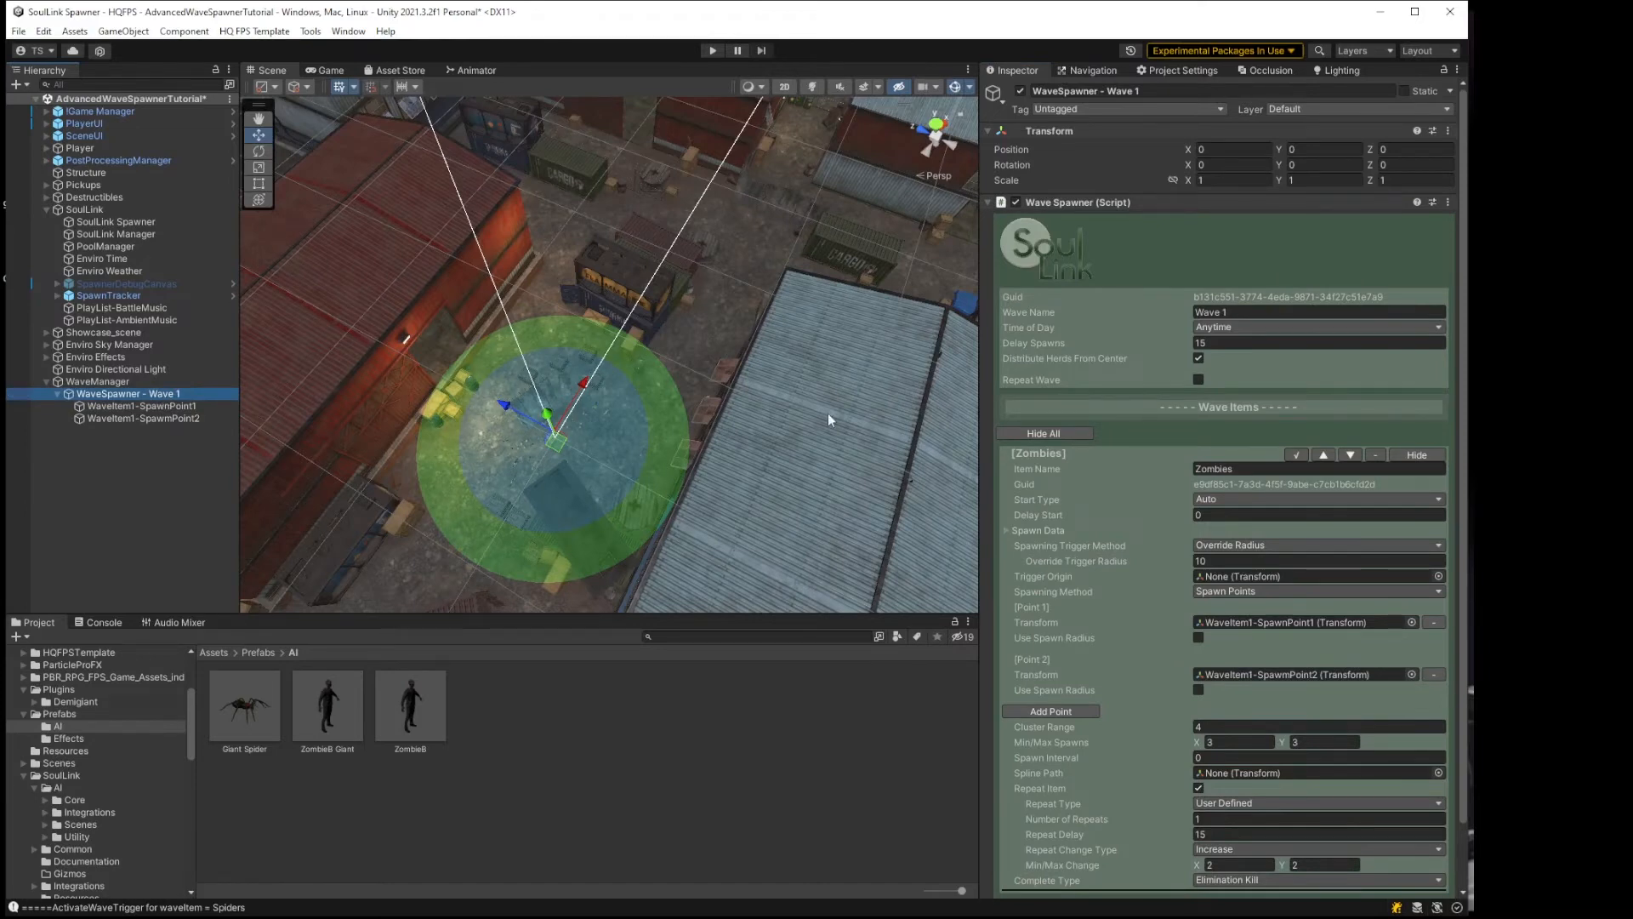
middle_drag(650, 425, 718, 375)
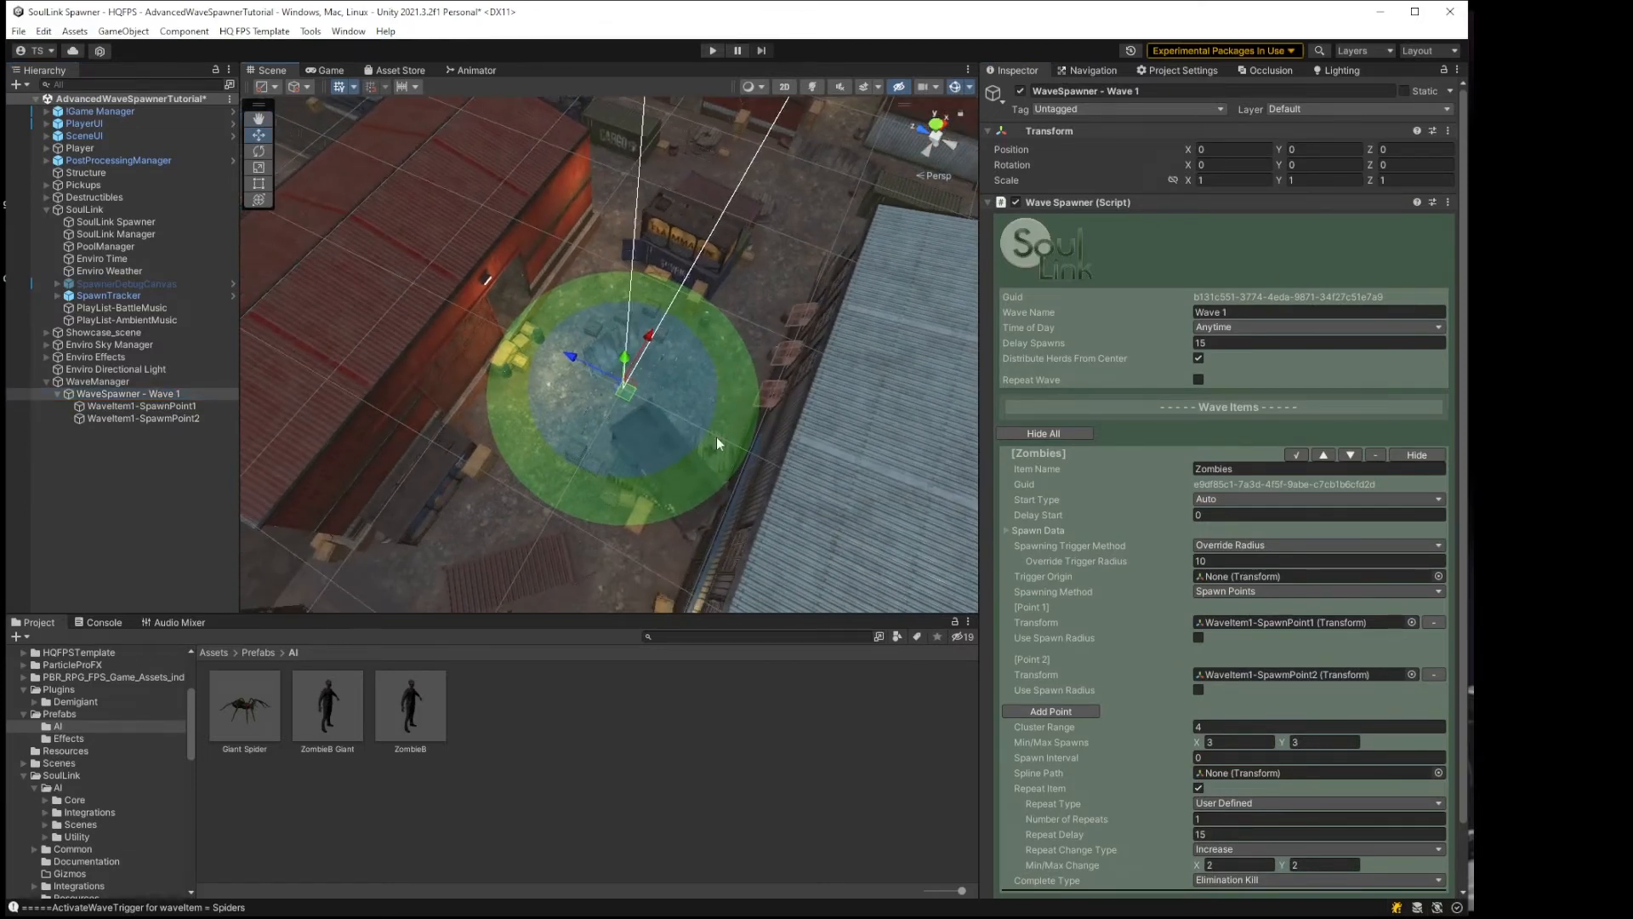
right_drag(716, 438, 739, 419)
middle_drag(739, 419, 723, 394)
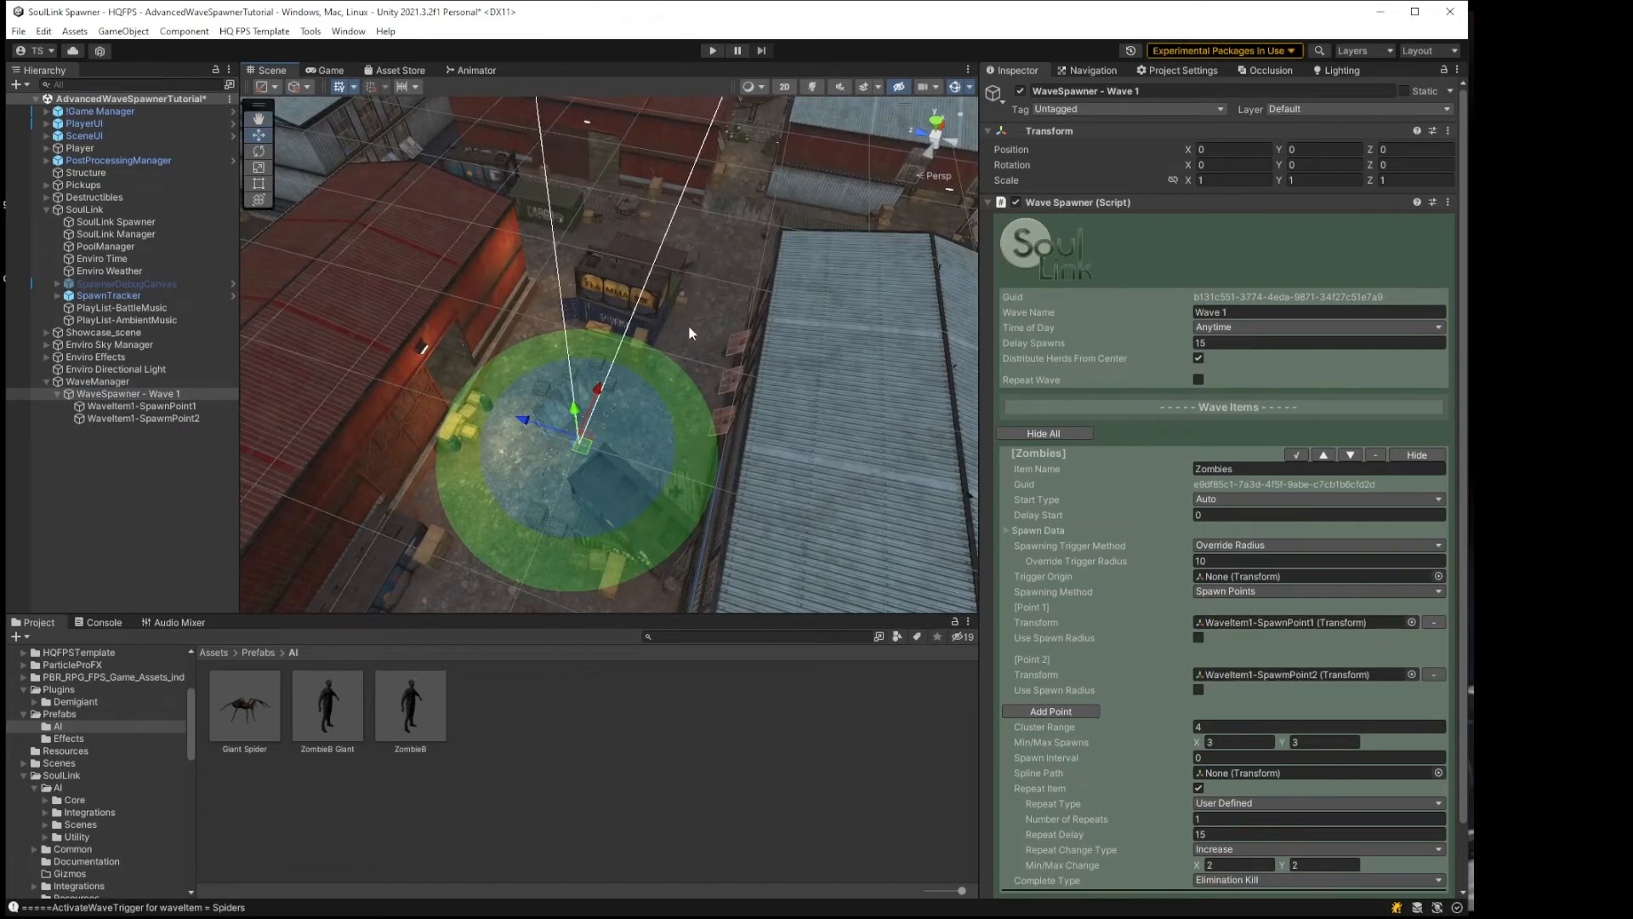
middle_drag(688, 365, 676, 350)
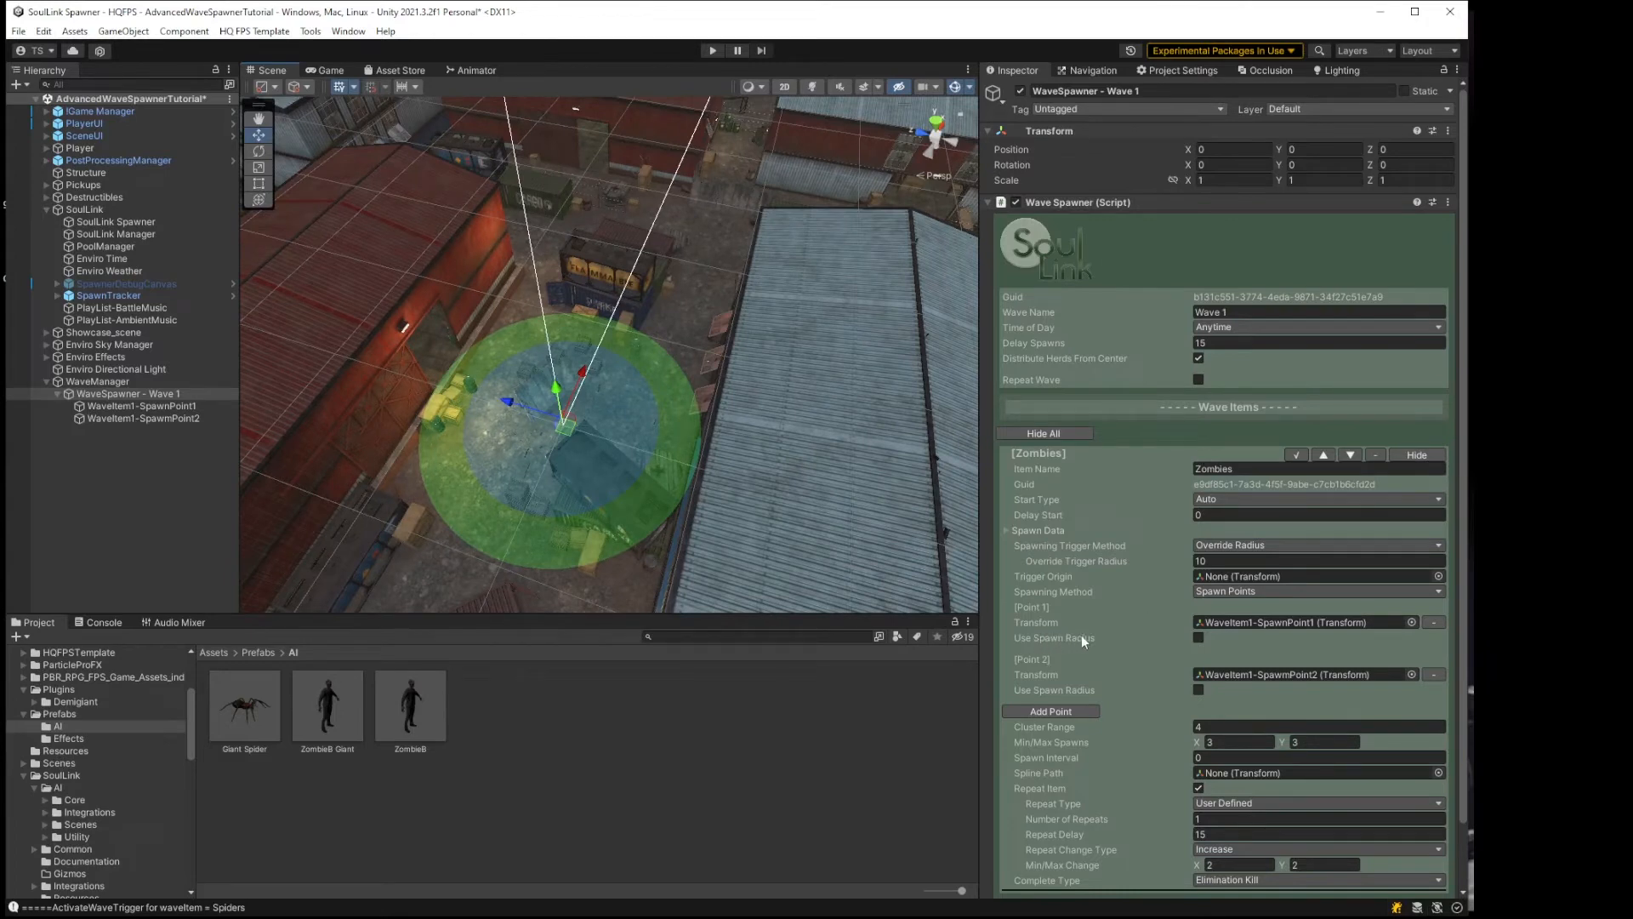
Step: Enable the spawn radius on Point 1 of the Zombies item and set it to 5
click(1198, 638)
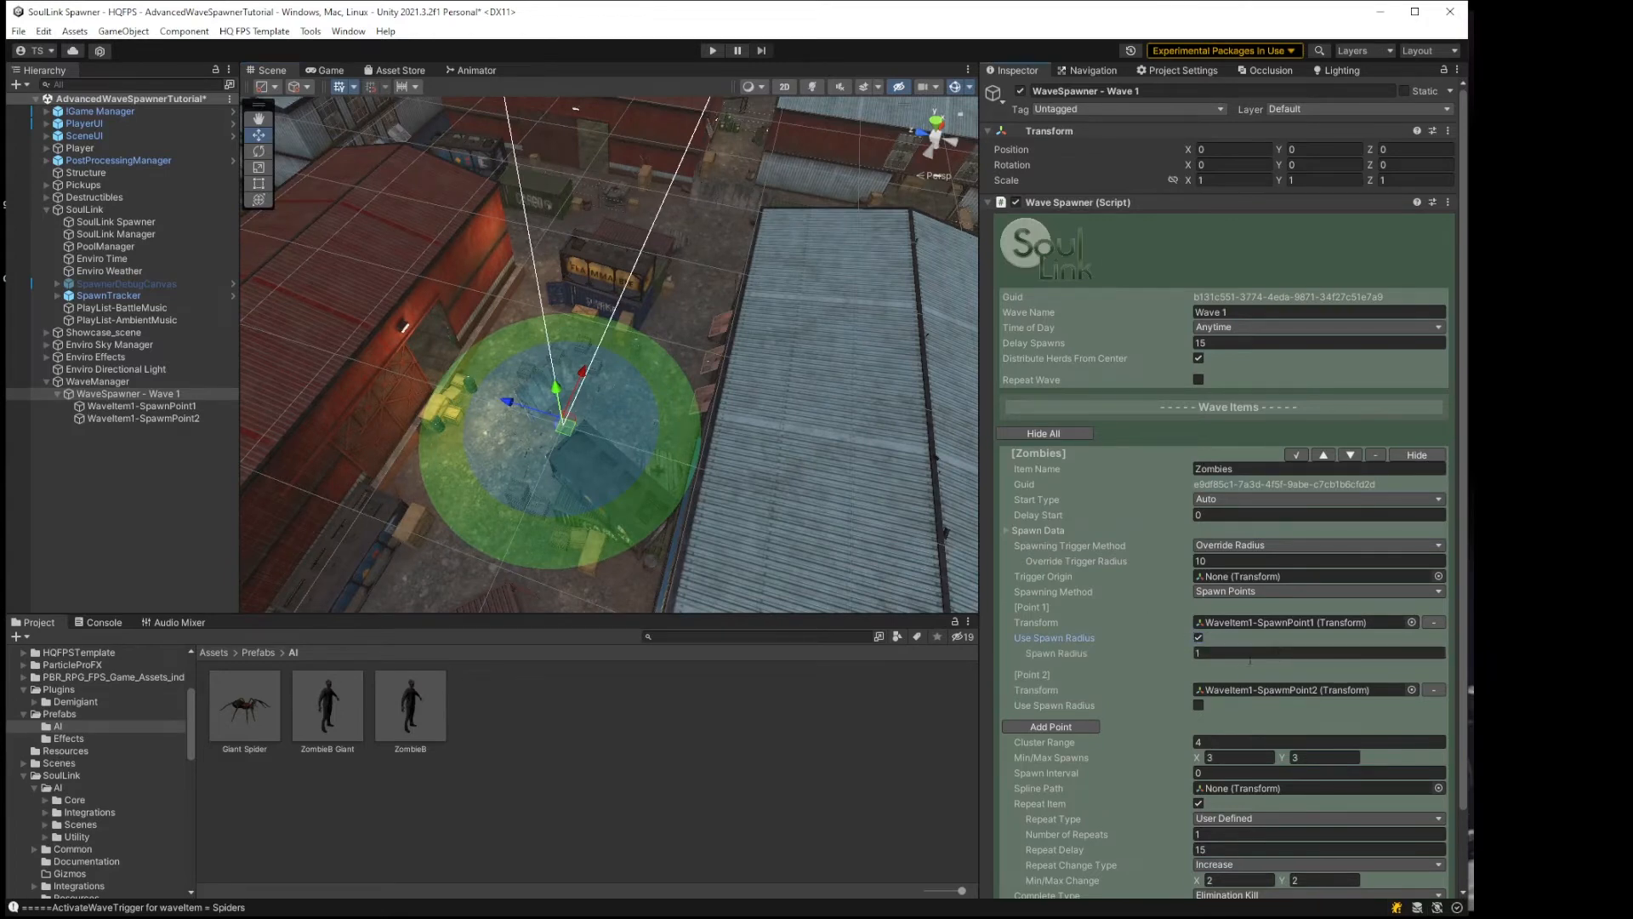
click(1227, 655)
text(5)
right_drag(782, 437, 681, 452)
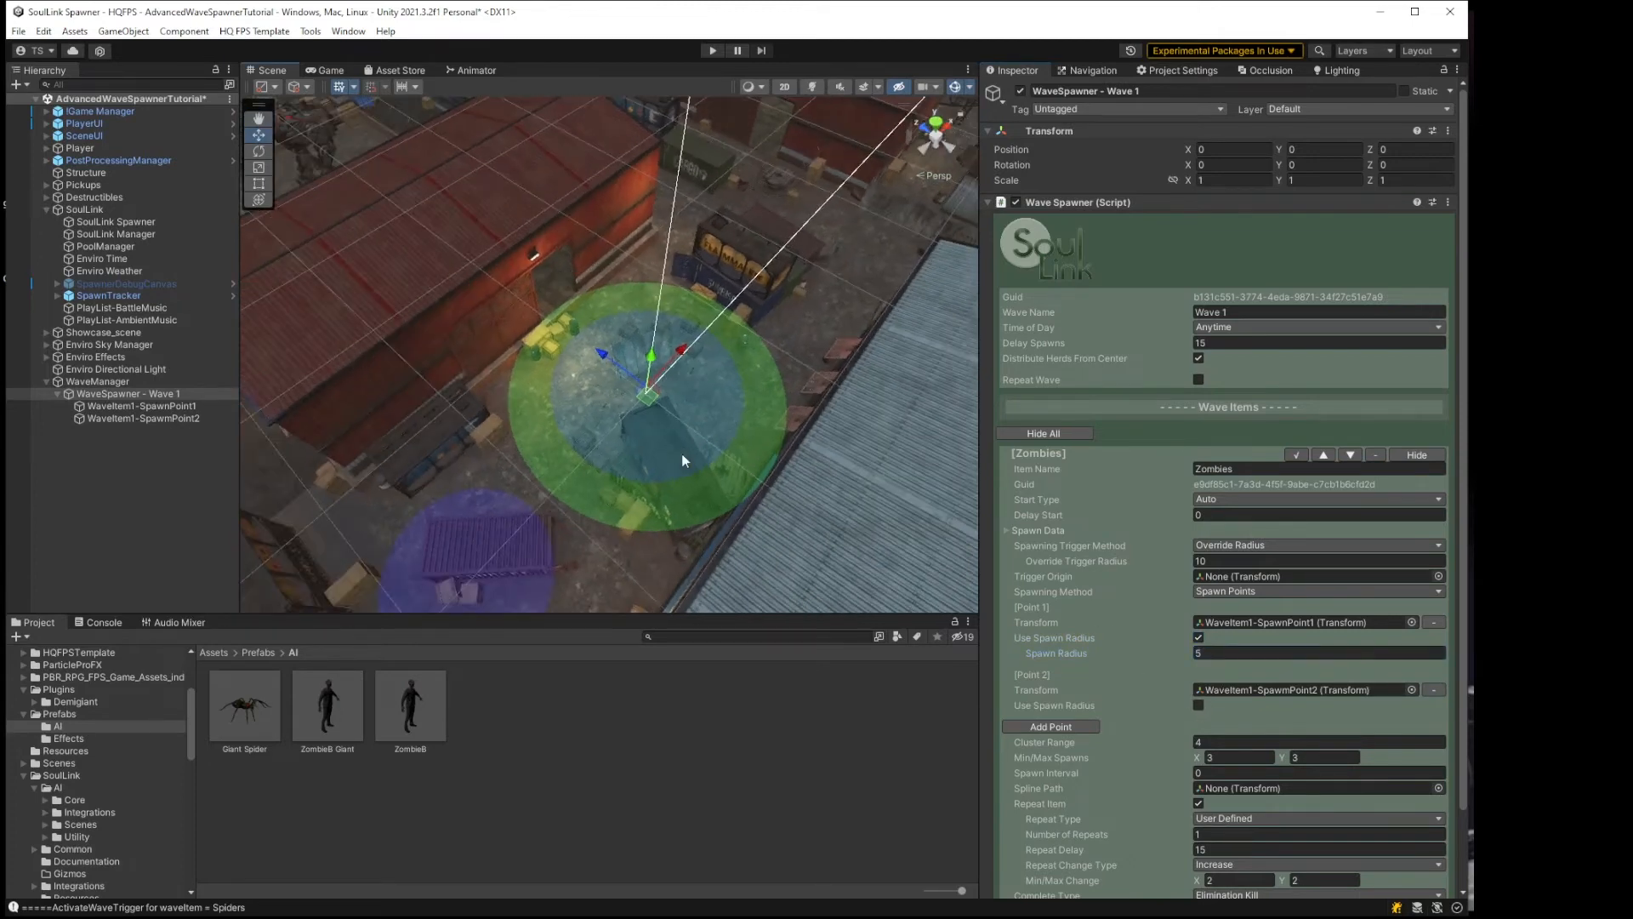
scroll(681, 452, down, 3)
middle_drag(715, 475, 717, 451)
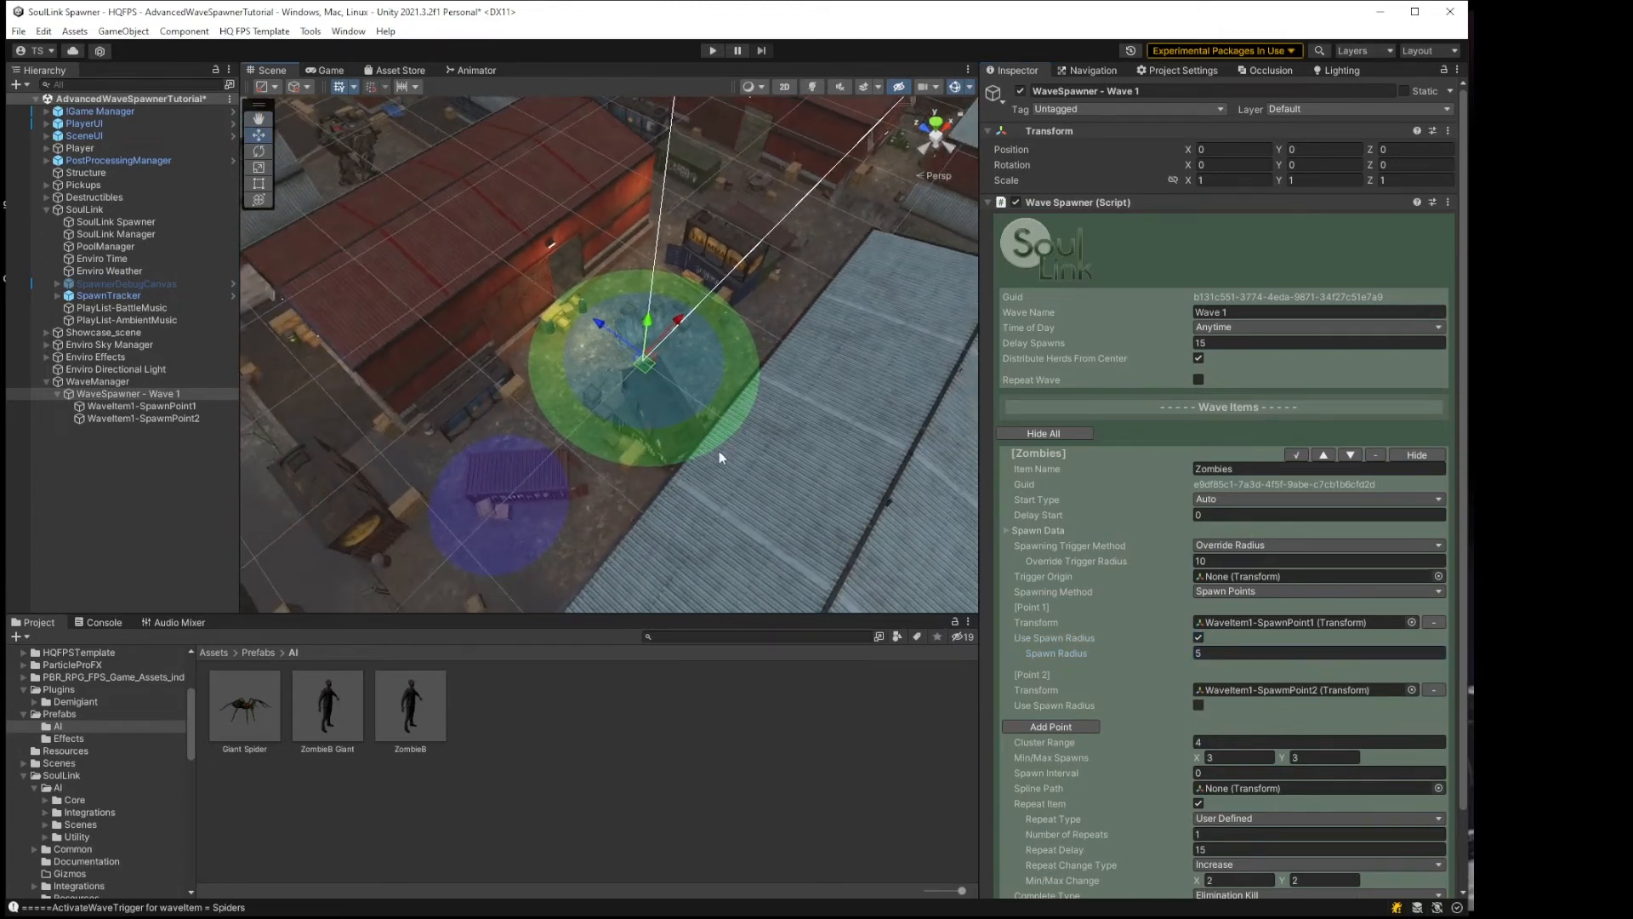
Step: Enable the spawn radius on Point 2 of the Zombies item with a radius of 5
click(1199, 704)
click(1214, 721)
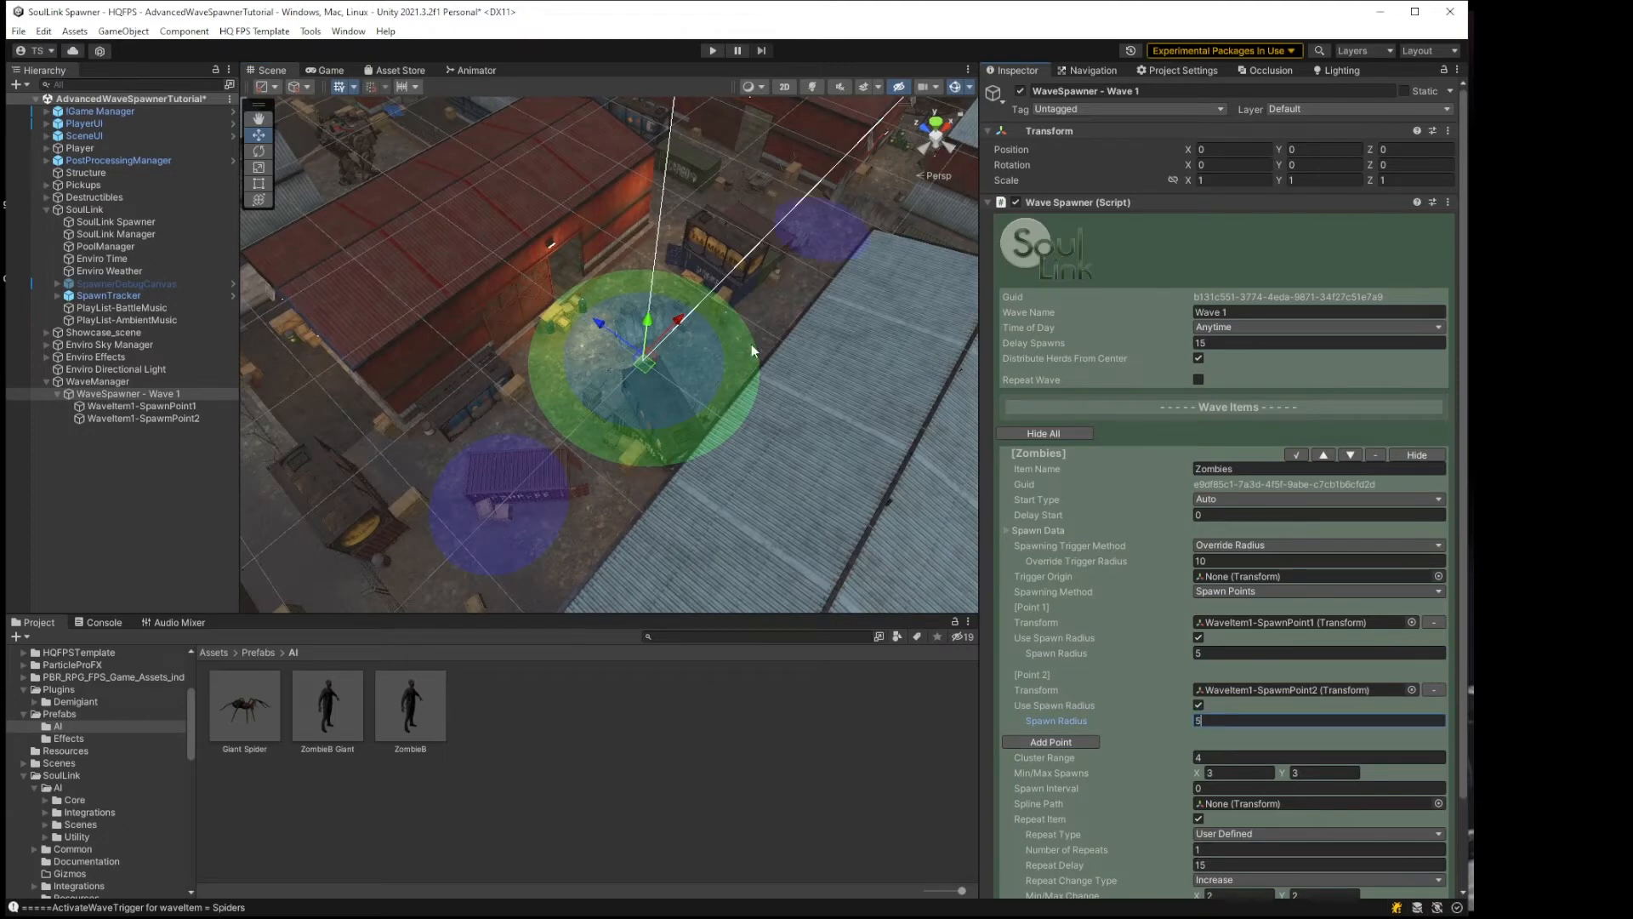
right_drag(752, 345, 728, 347)
middle_drag(728, 347, 701, 378)
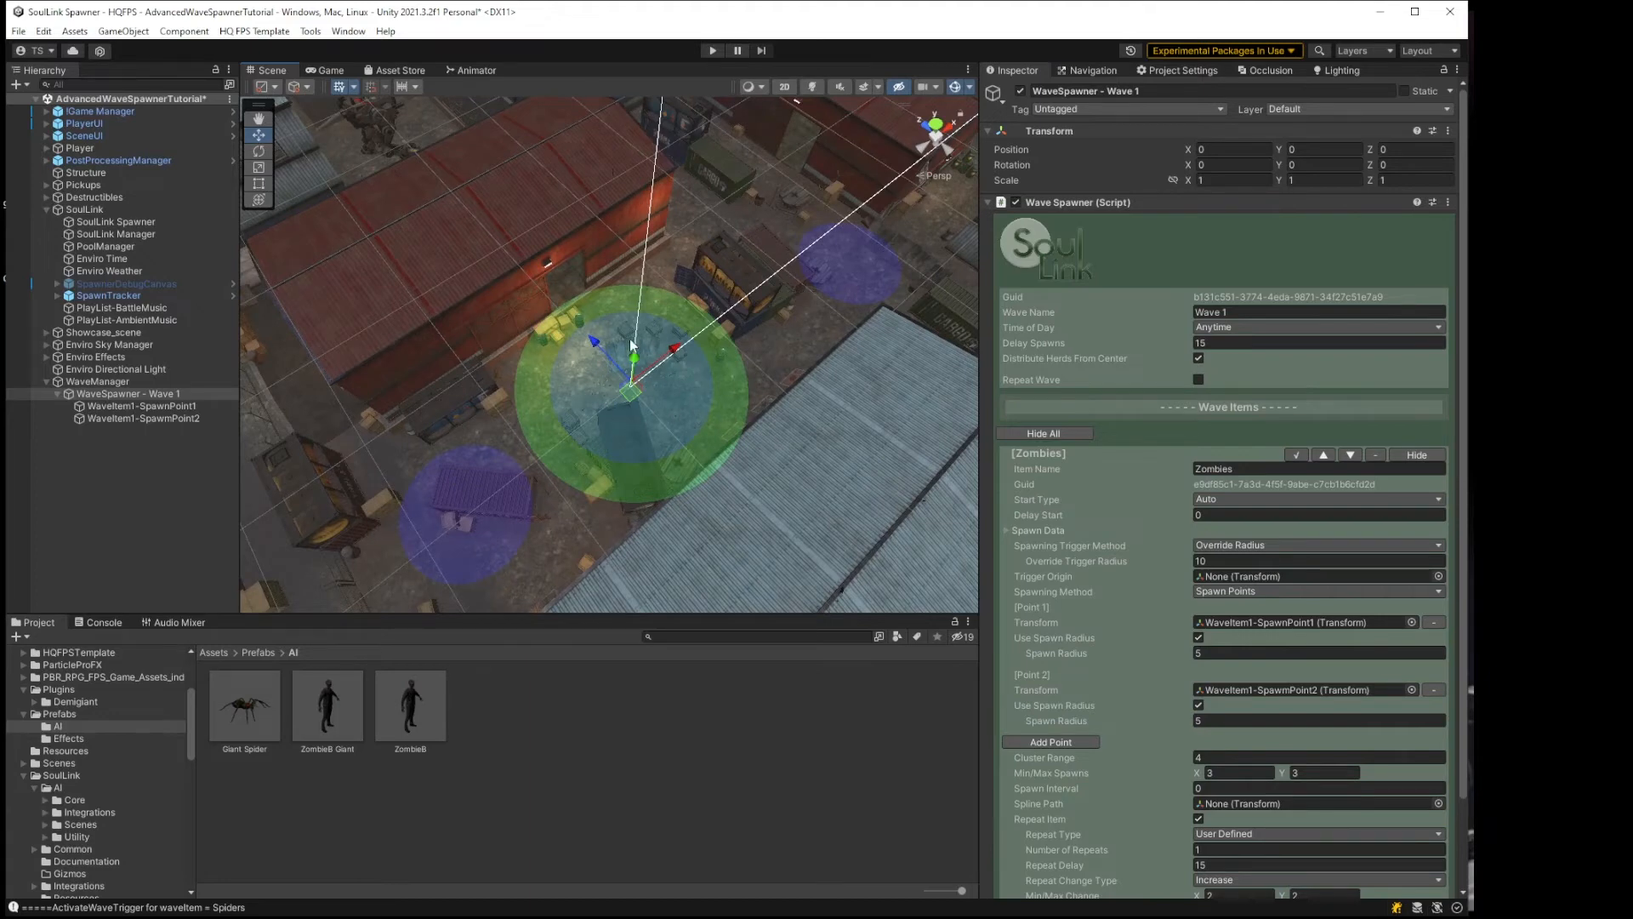
Step: Set both the minimum and maximum spawns of the Zombies item to 6
middle_drag(718, 416, 772, 414)
alt+drag(772, 414, 723, 400)
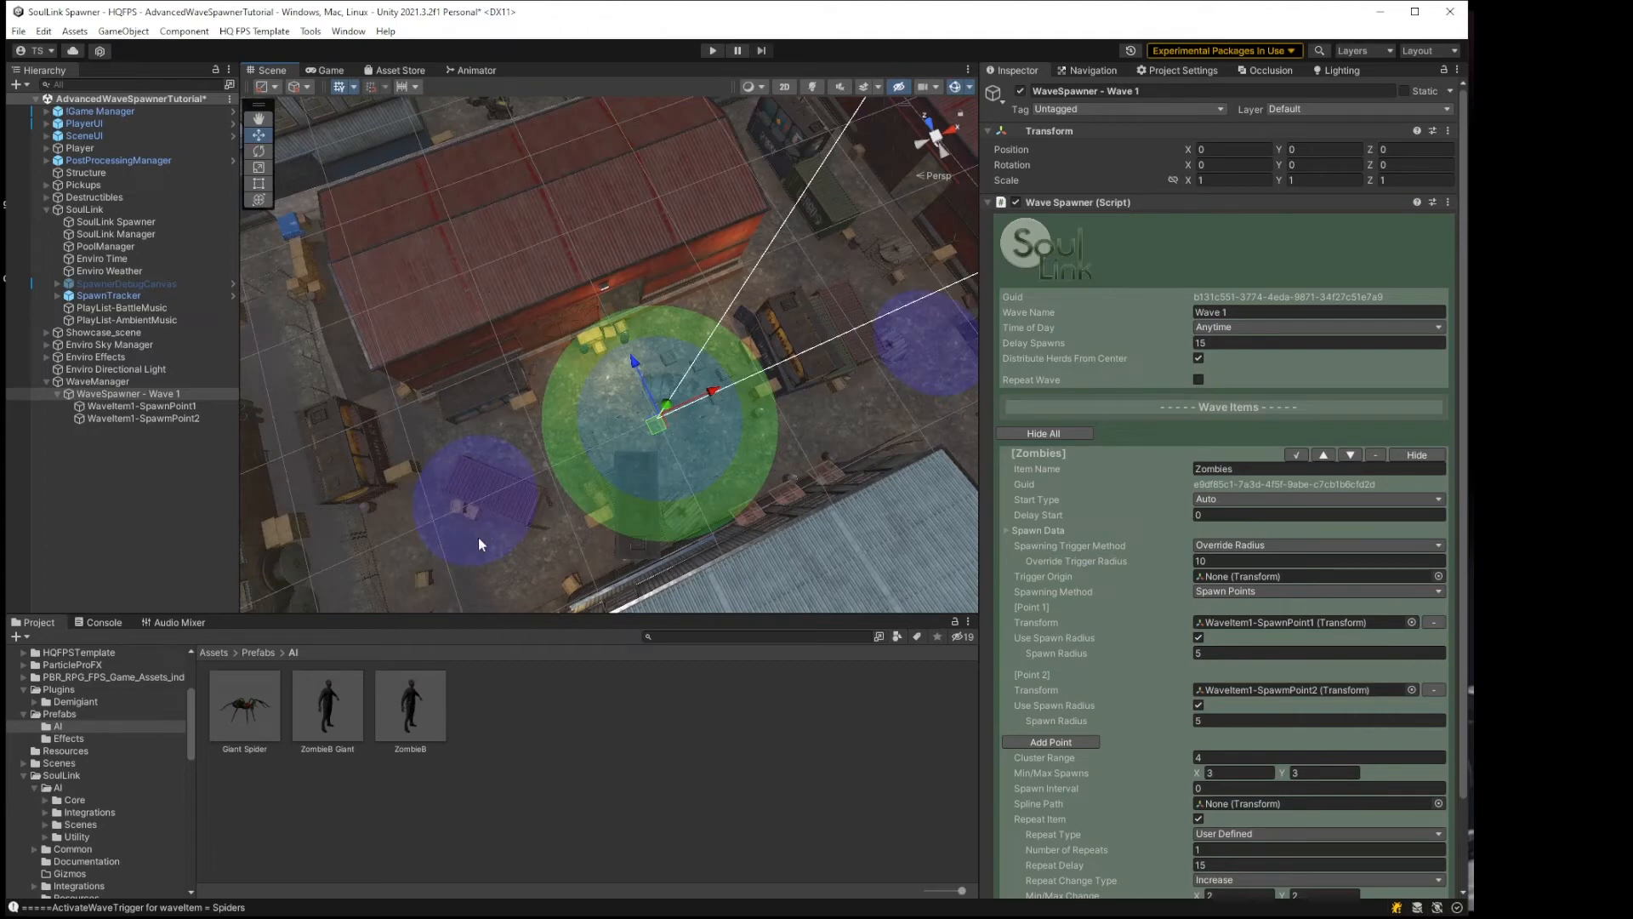
middle_drag(770, 391, 798, 333)
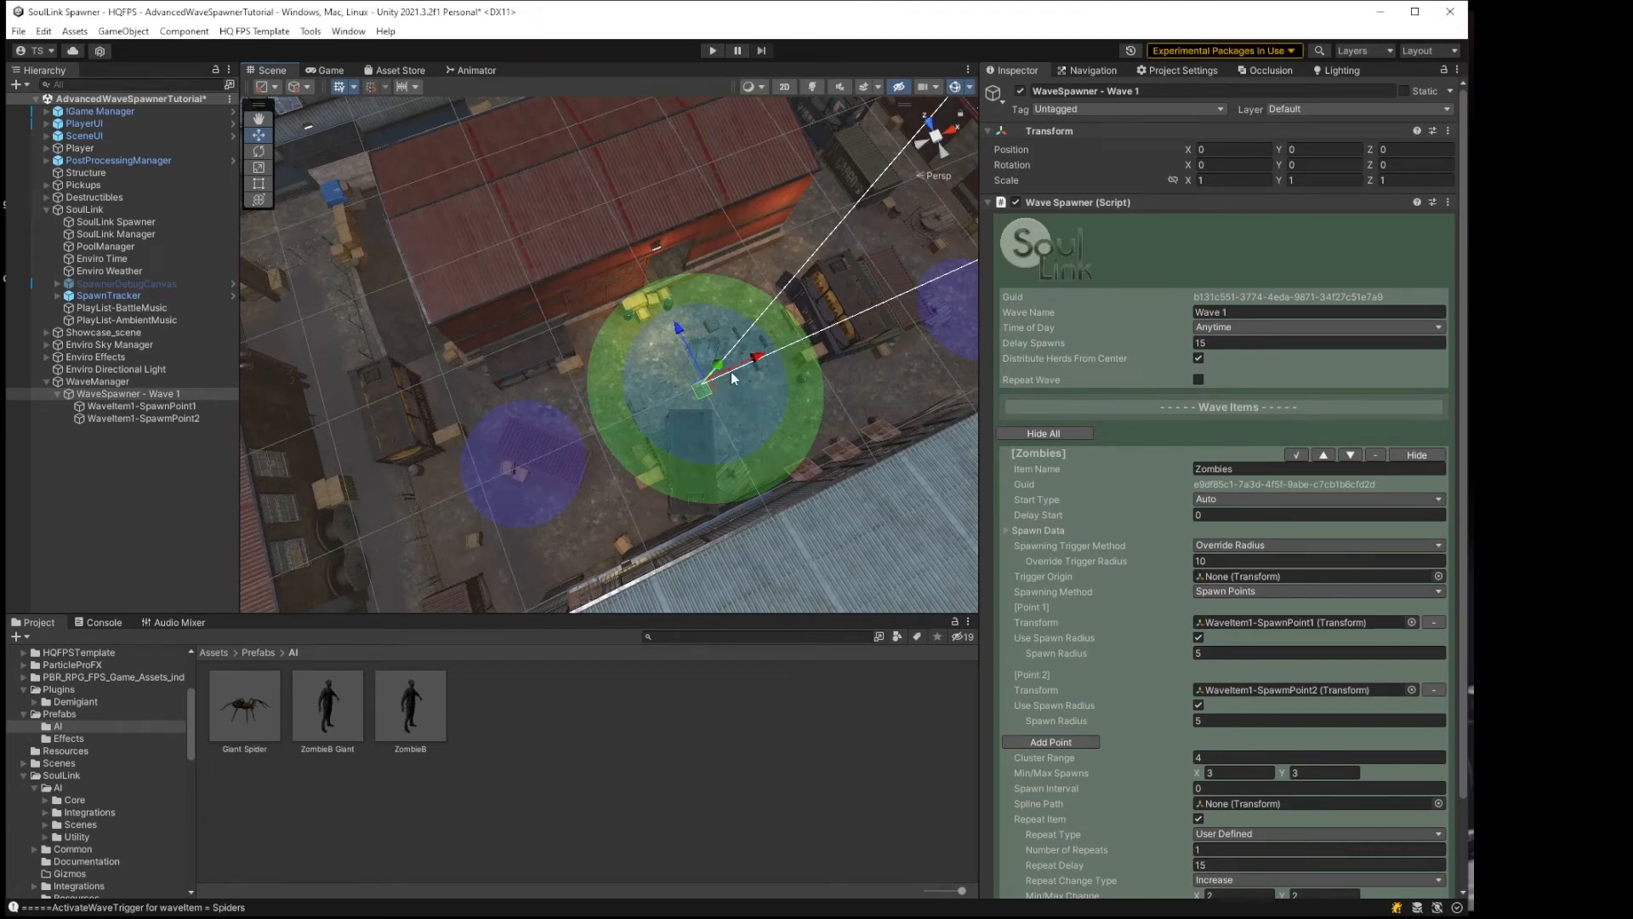
middle_drag(731, 374, 728, 345)
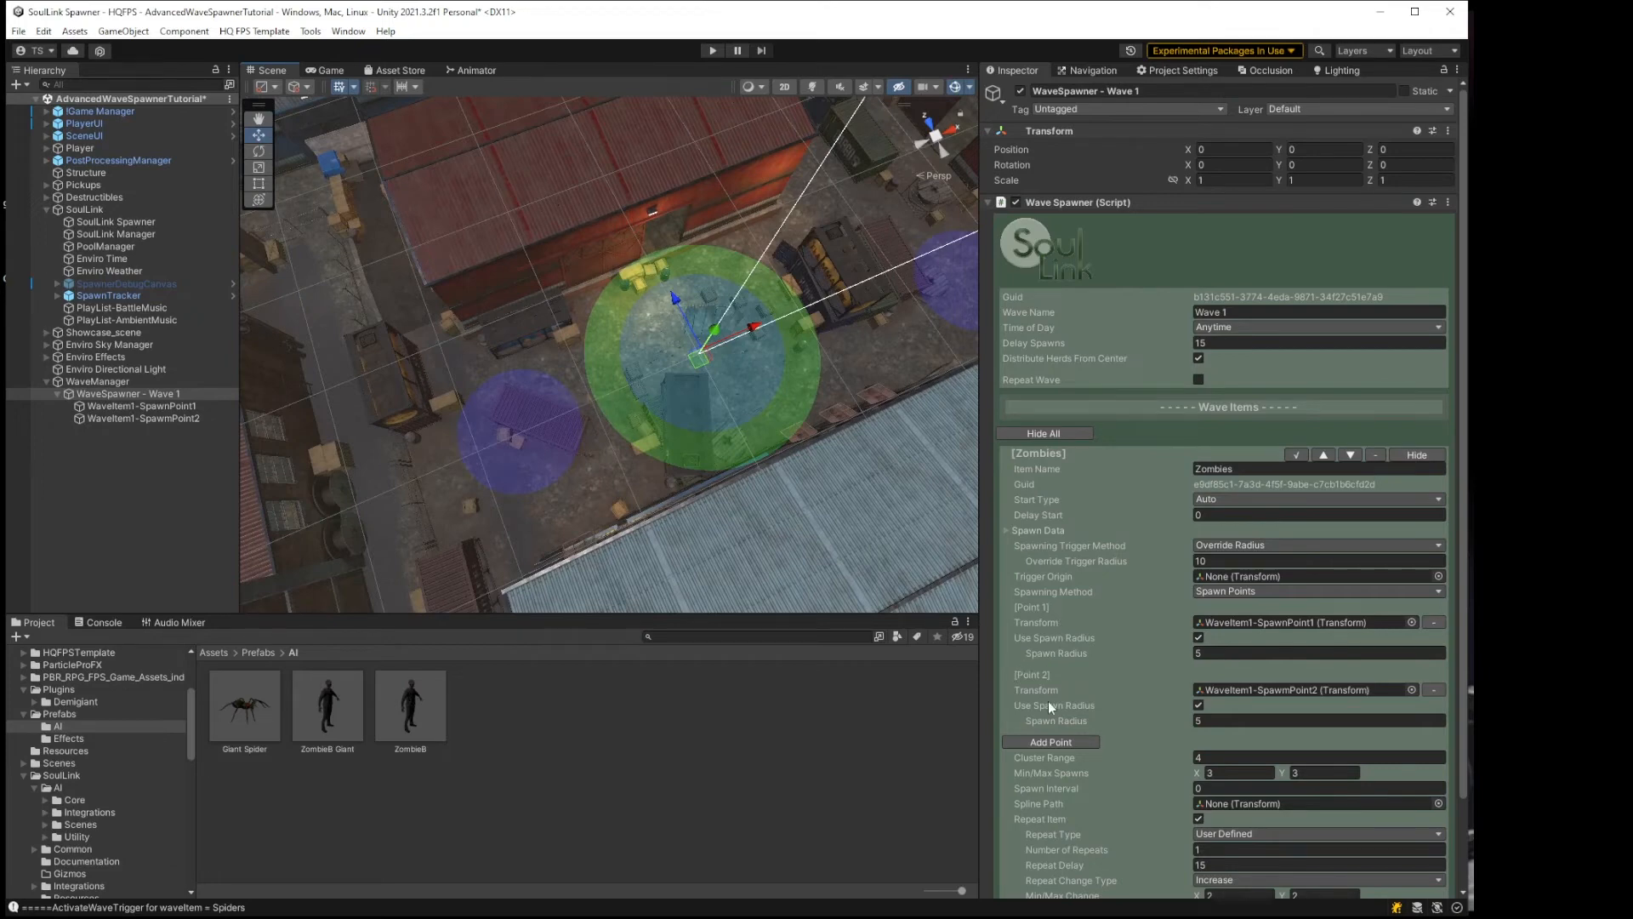
scroll(1048, 701, down, 2)
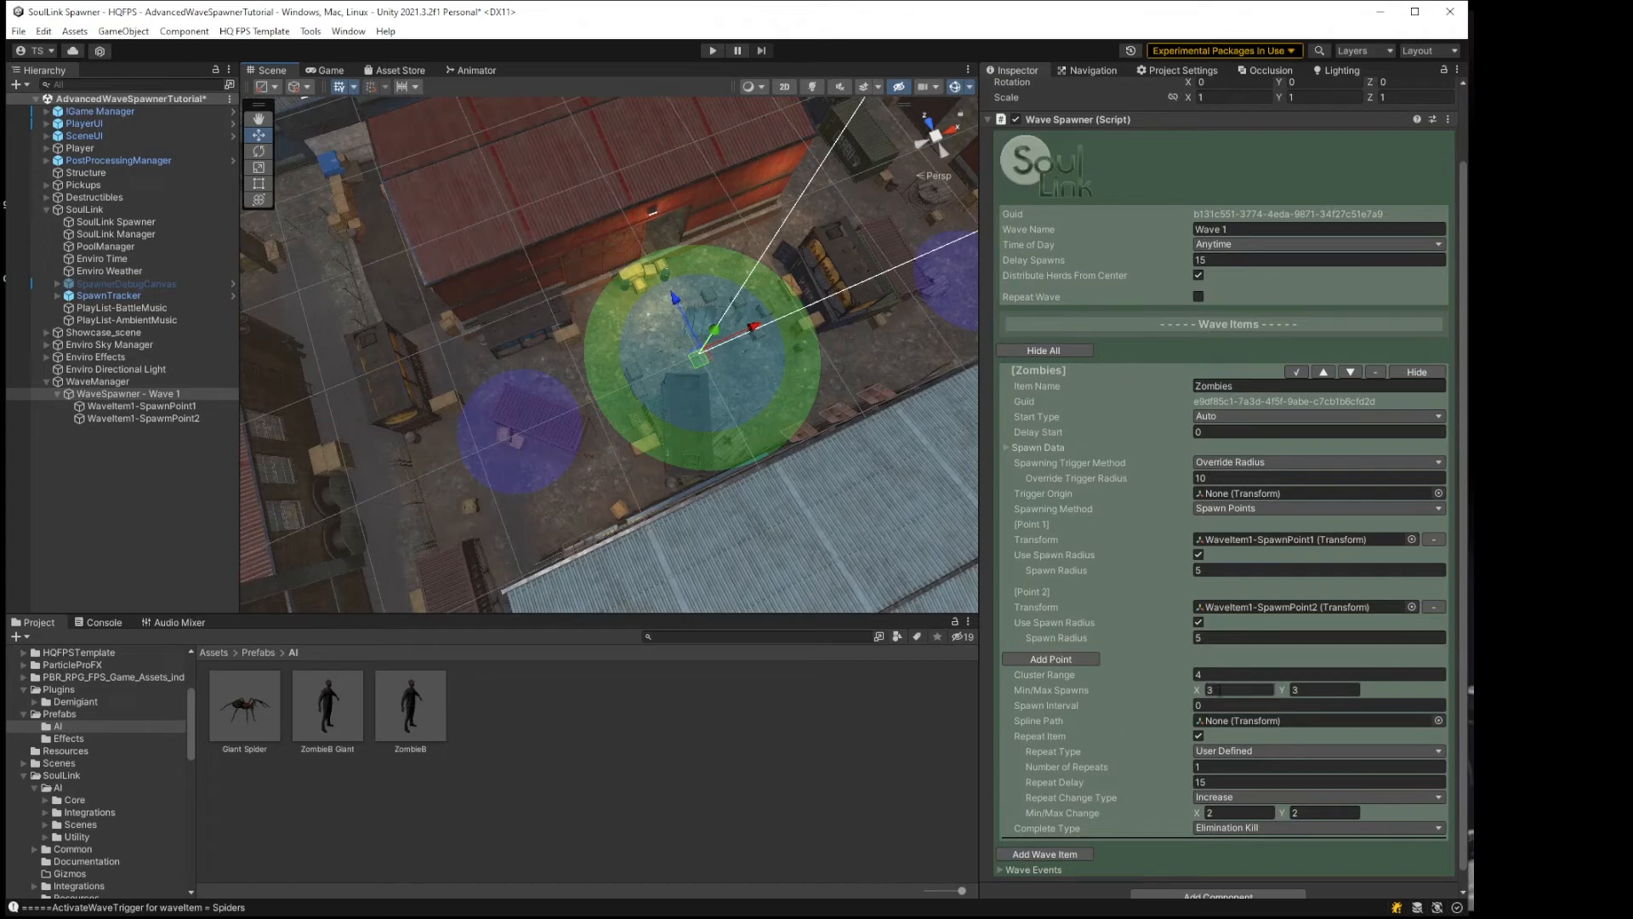
click(1232, 690)
text(6)
mouse_move(825, 367)
middle_down()
mouse_move(861, 351)
mouse_move(829, 376)
middle_up()
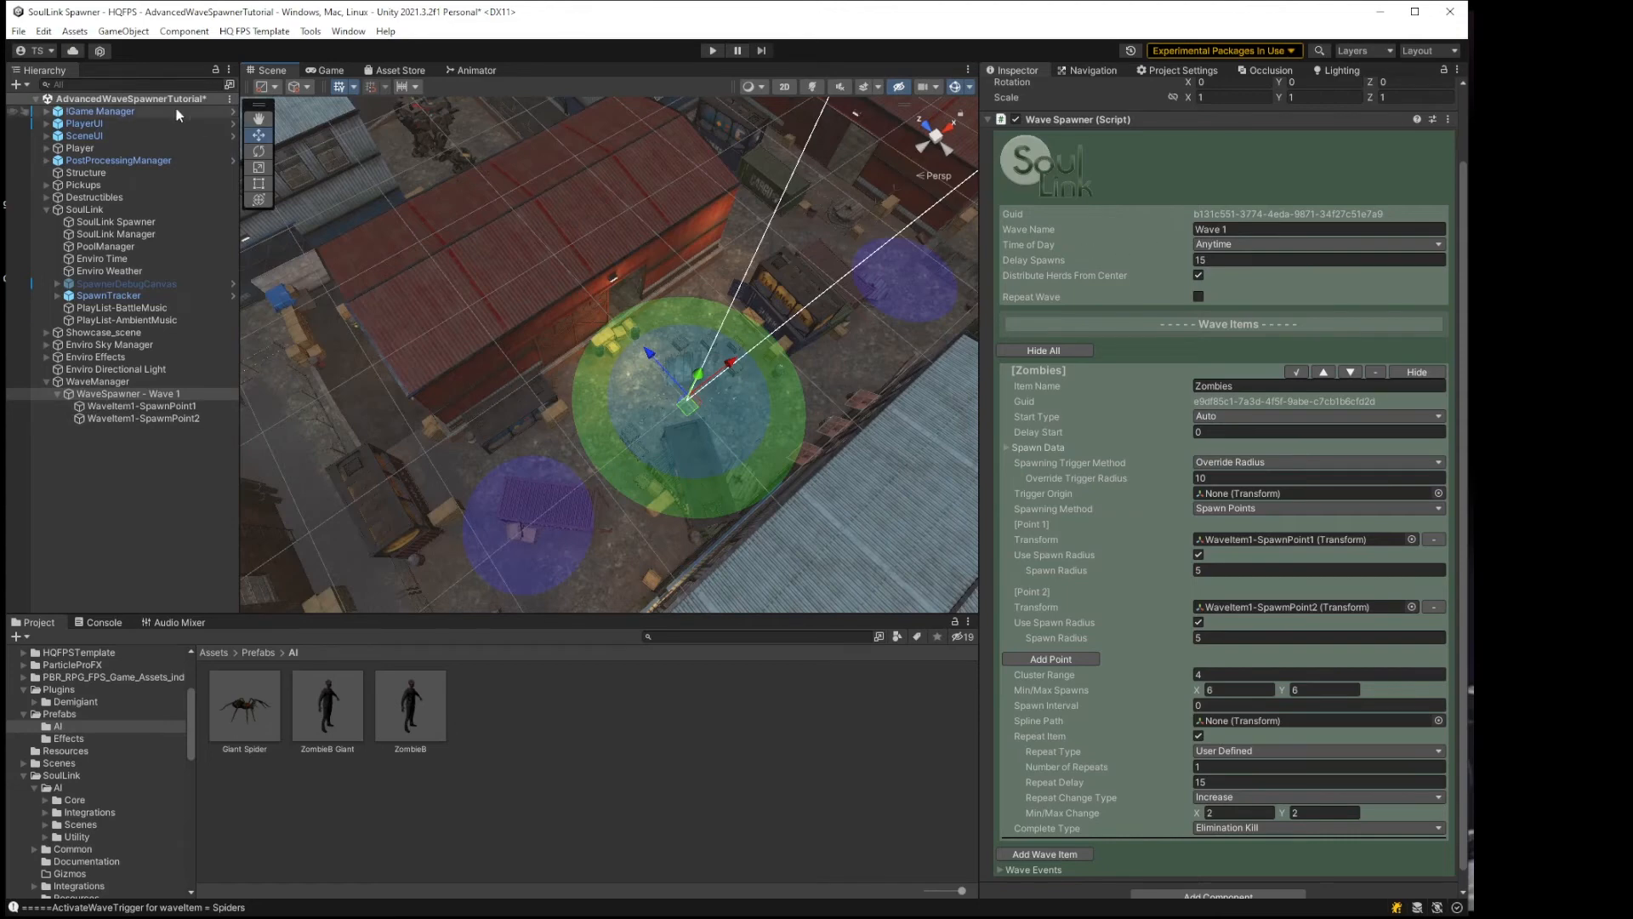
Step: Save the scene and start play mode
click(18, 30)
click(40, 106)
click(712, 52)
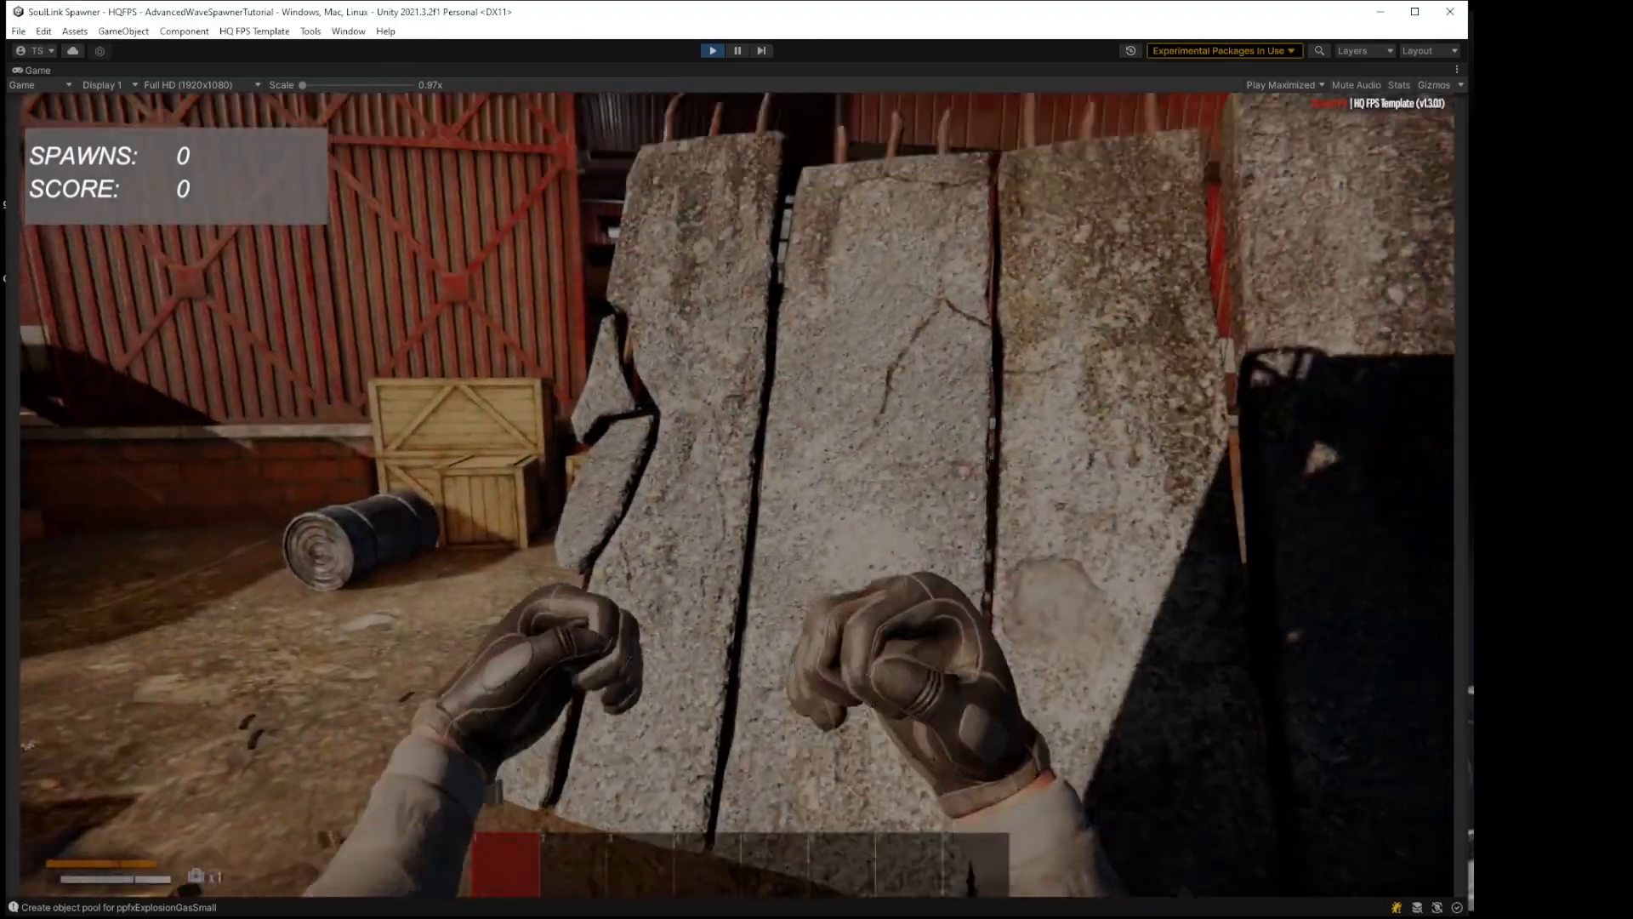
Step: Collect the weapons and ammunition lying on the ground around the player's starting area
key(e)
key(e)
key(e)
key(e)
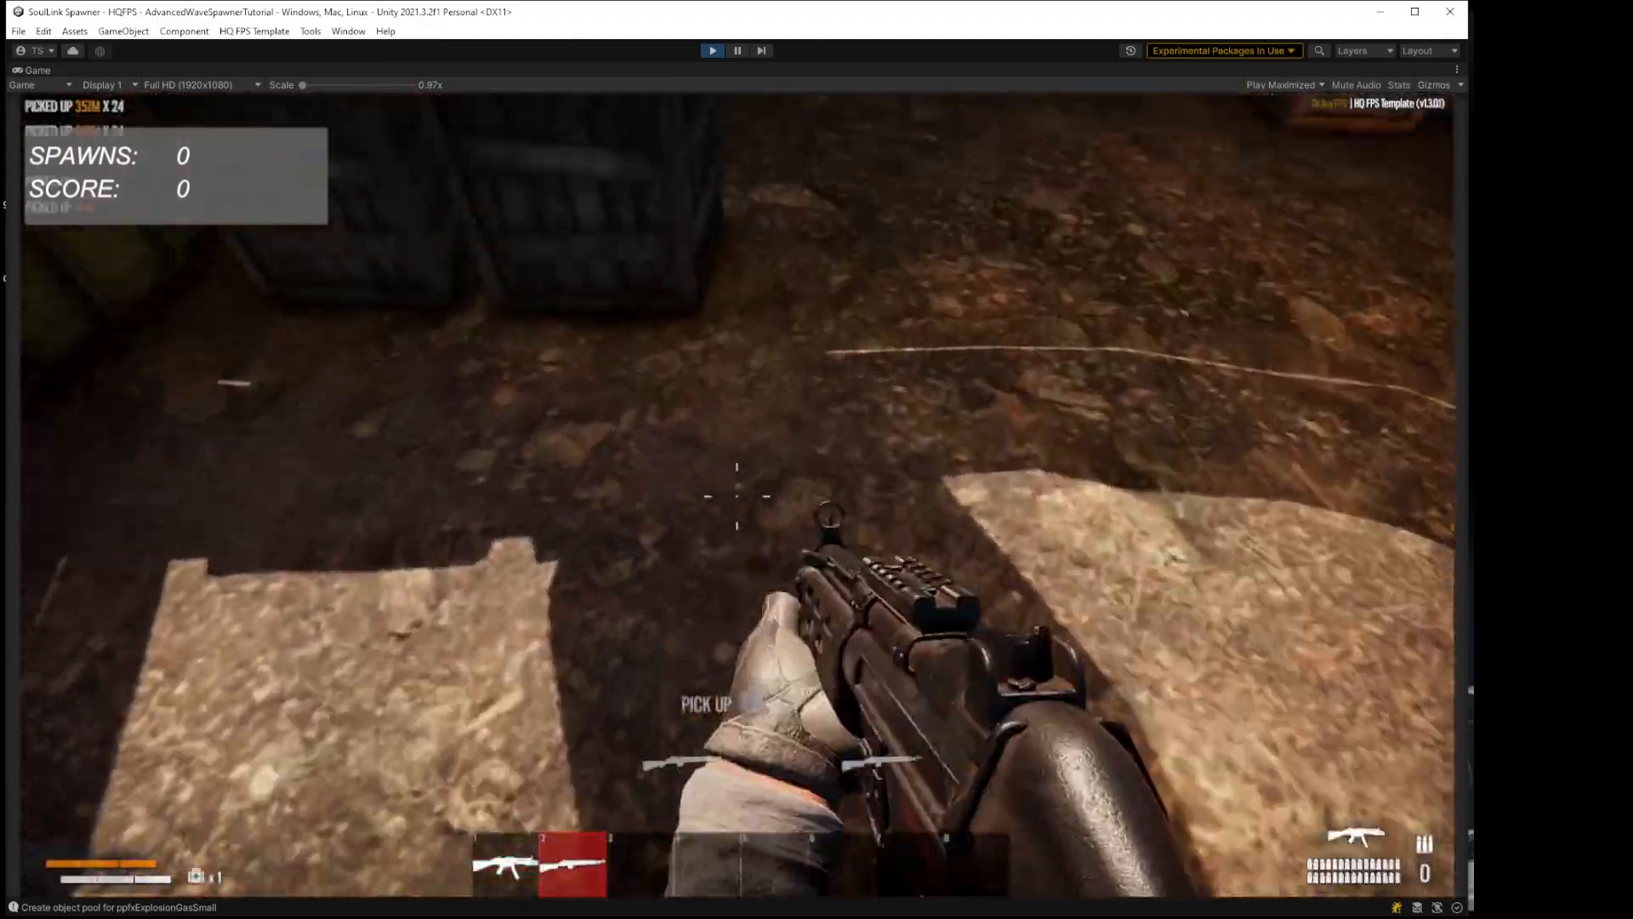
key(e)
key(e)
key(e)
key(e)
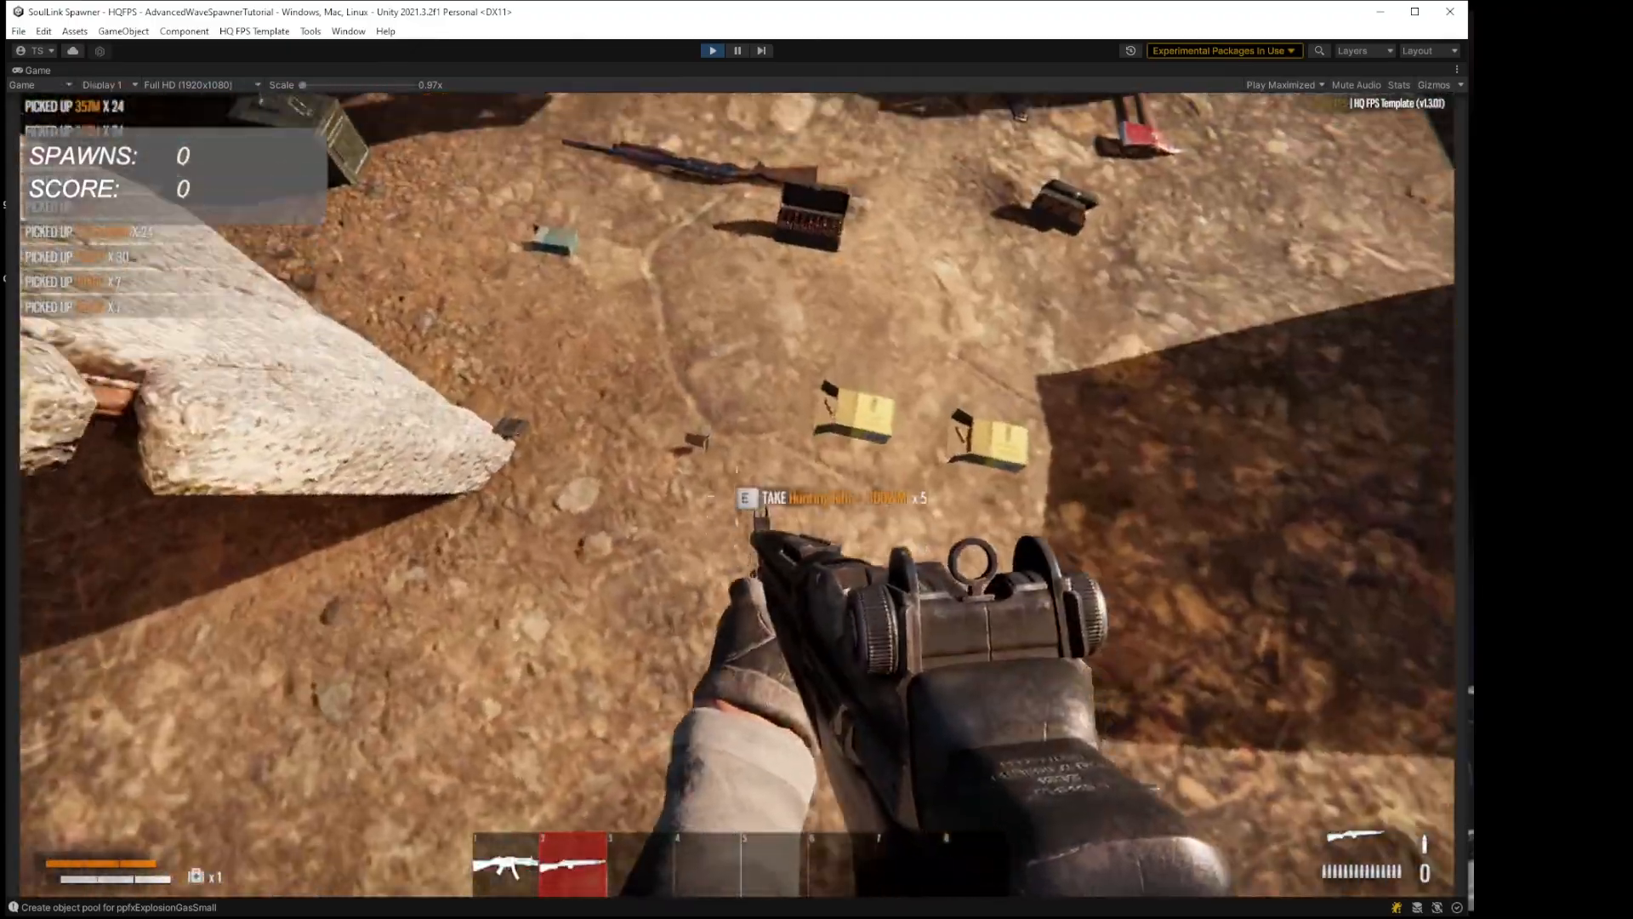
key(e)
key(e)
key(e)
key(e)
key(e)
key(e)
key(e)
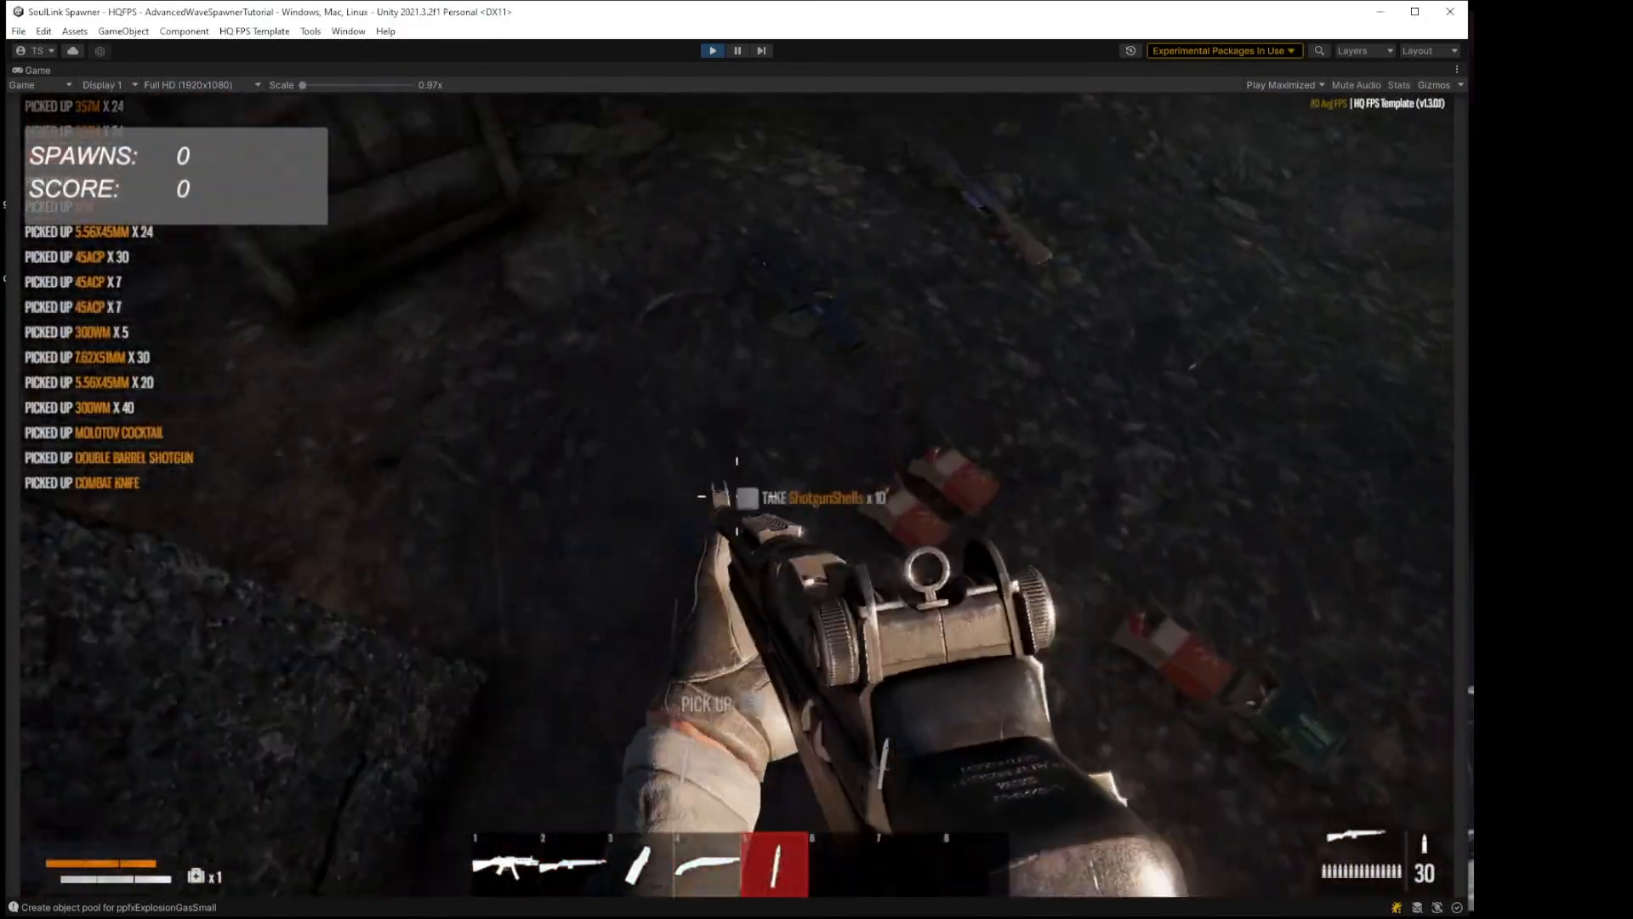
key(e)
key(e)
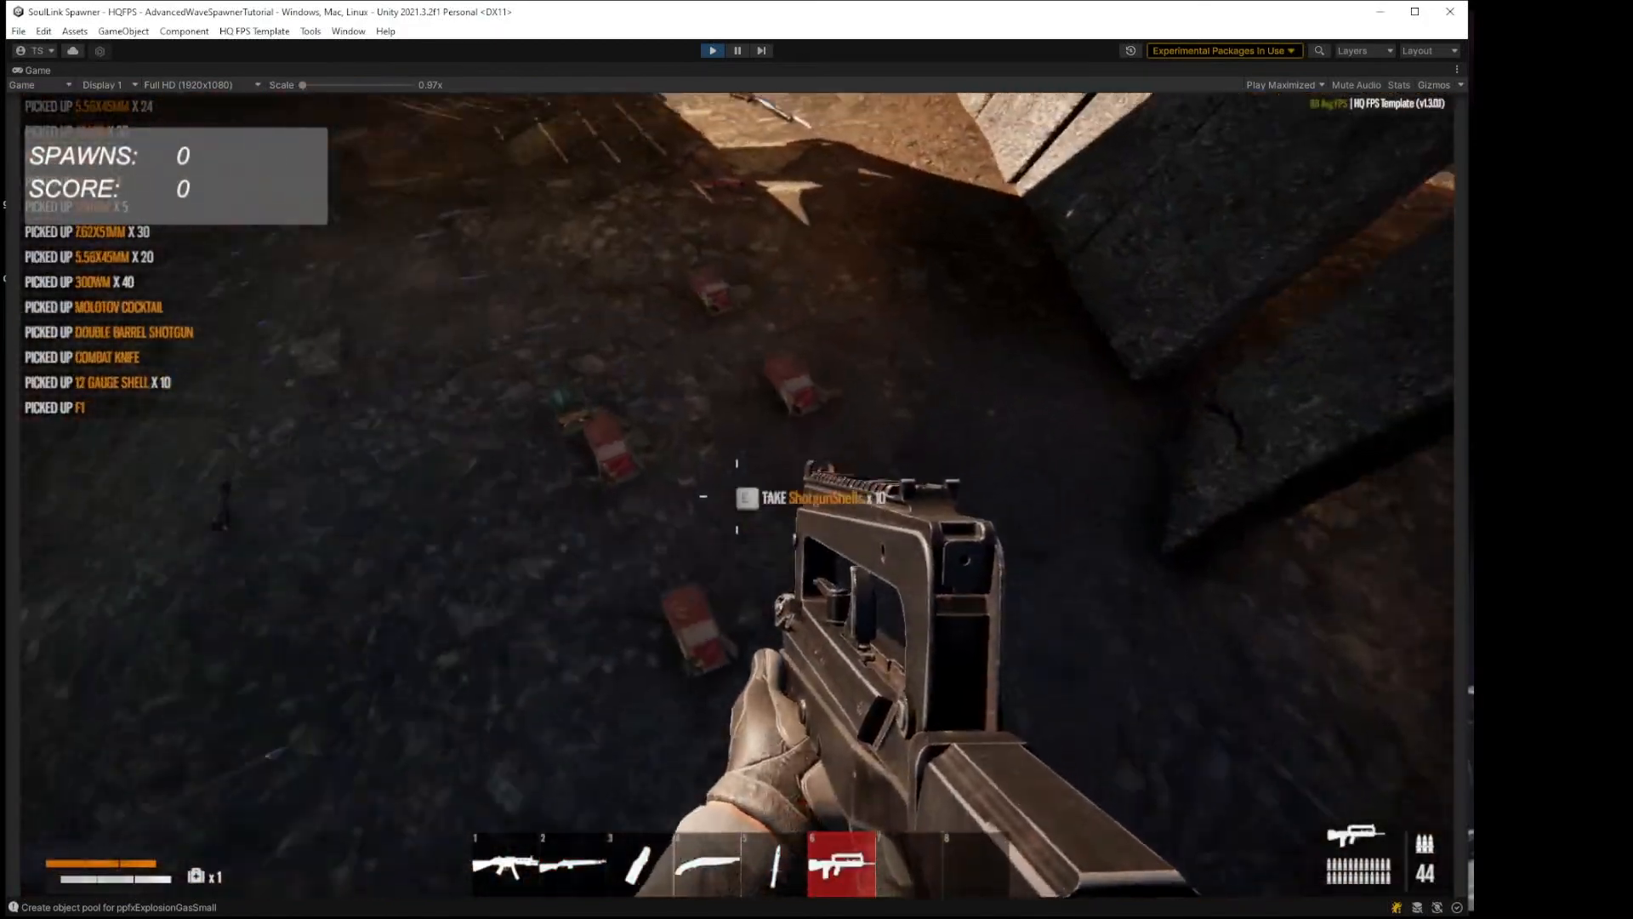
key(e)
key(e)
key(e)
Step: Walk into the yard to trigger Wave 1's Zombies item and eliminate its first group of zombies
key(w)
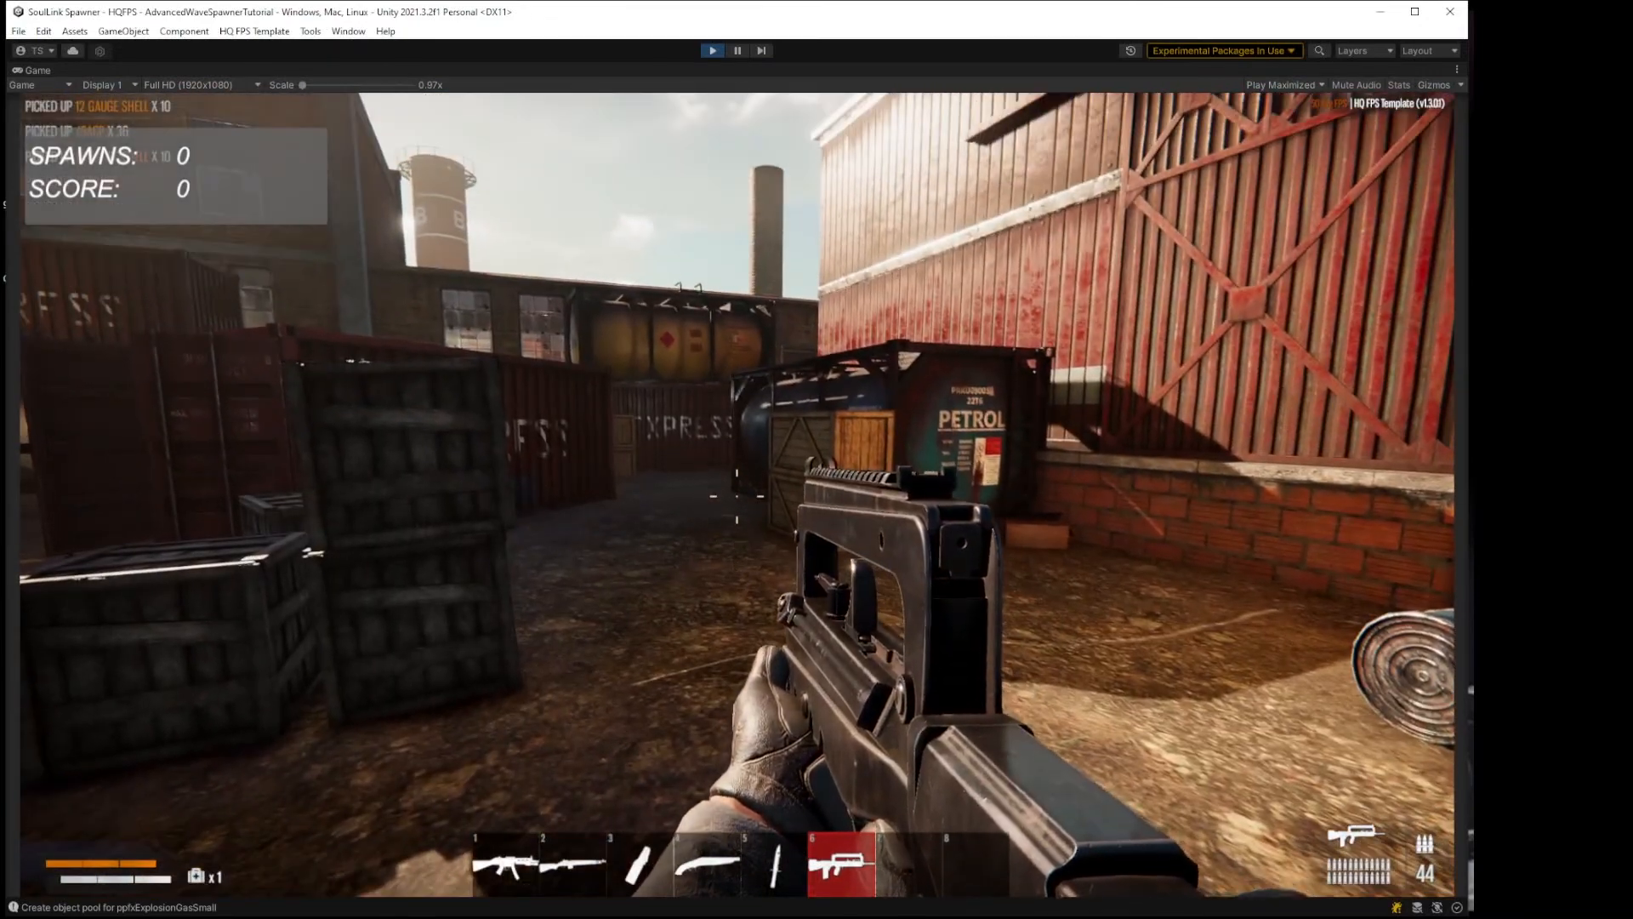
key(d)
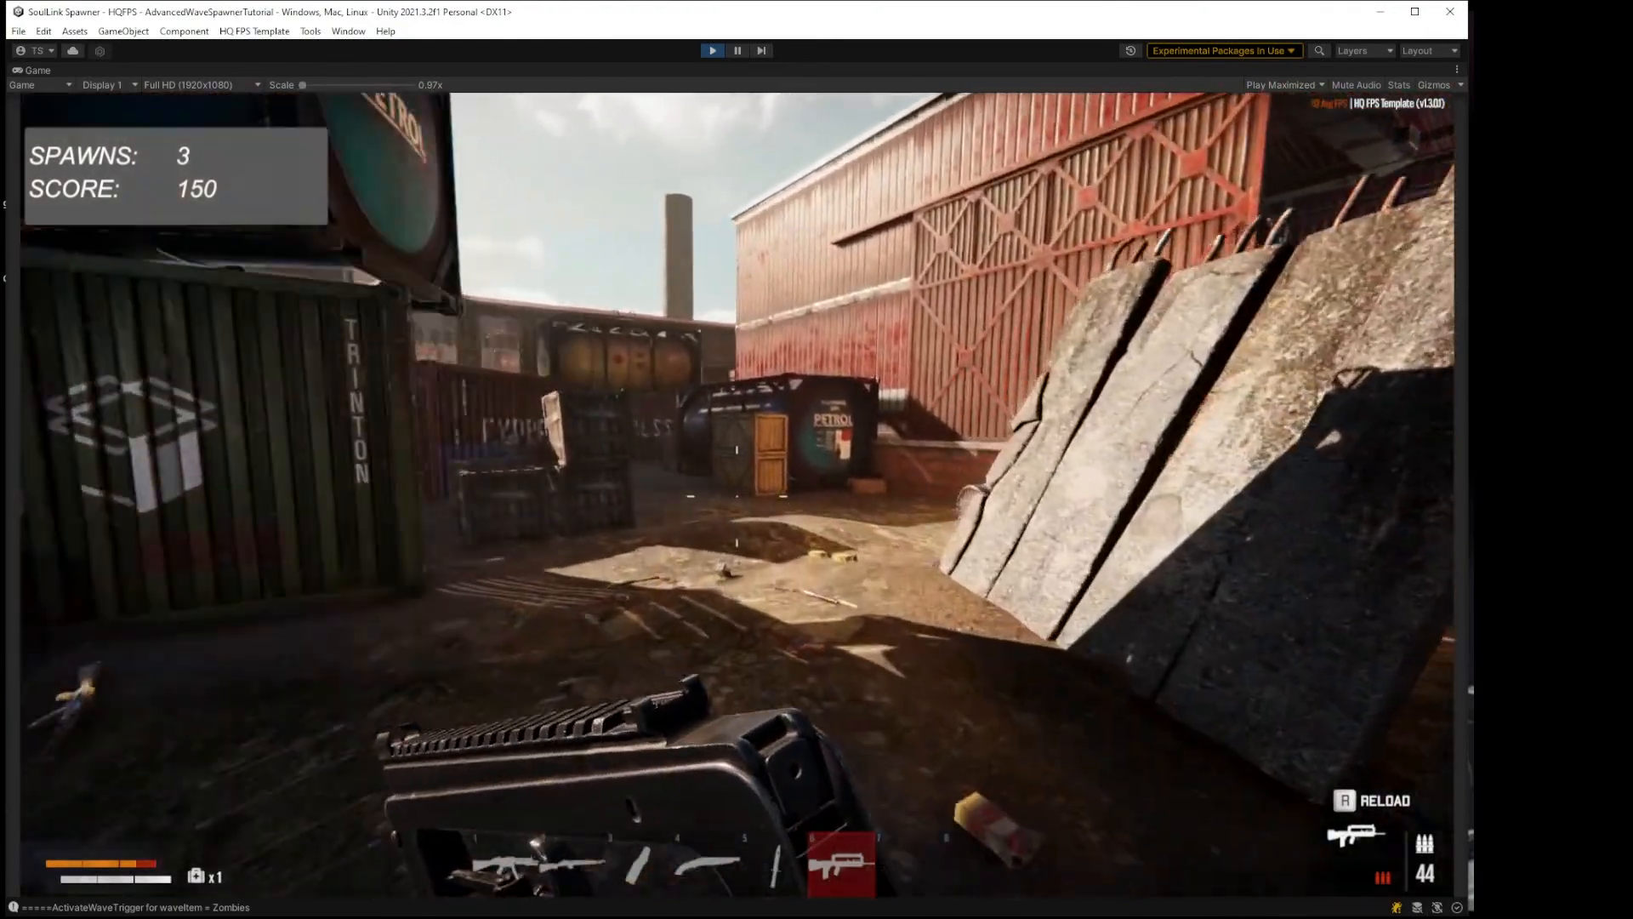
key(w)
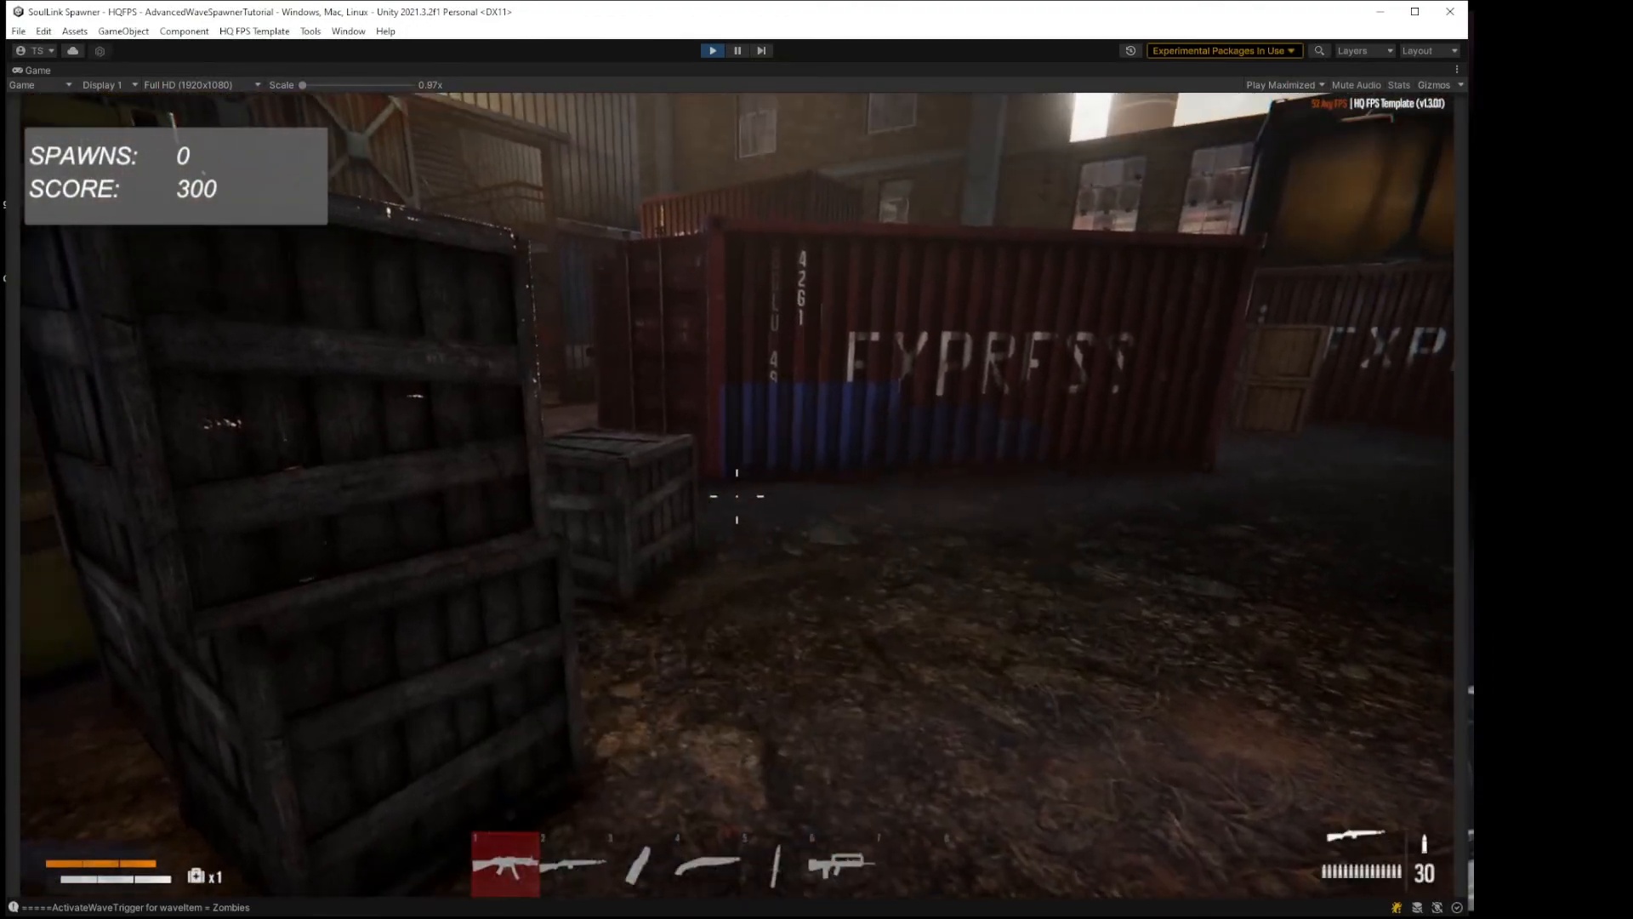
Step: Shoot the repeat-wave zombies approaching around the red EXPRESS containers
click(737, 496)
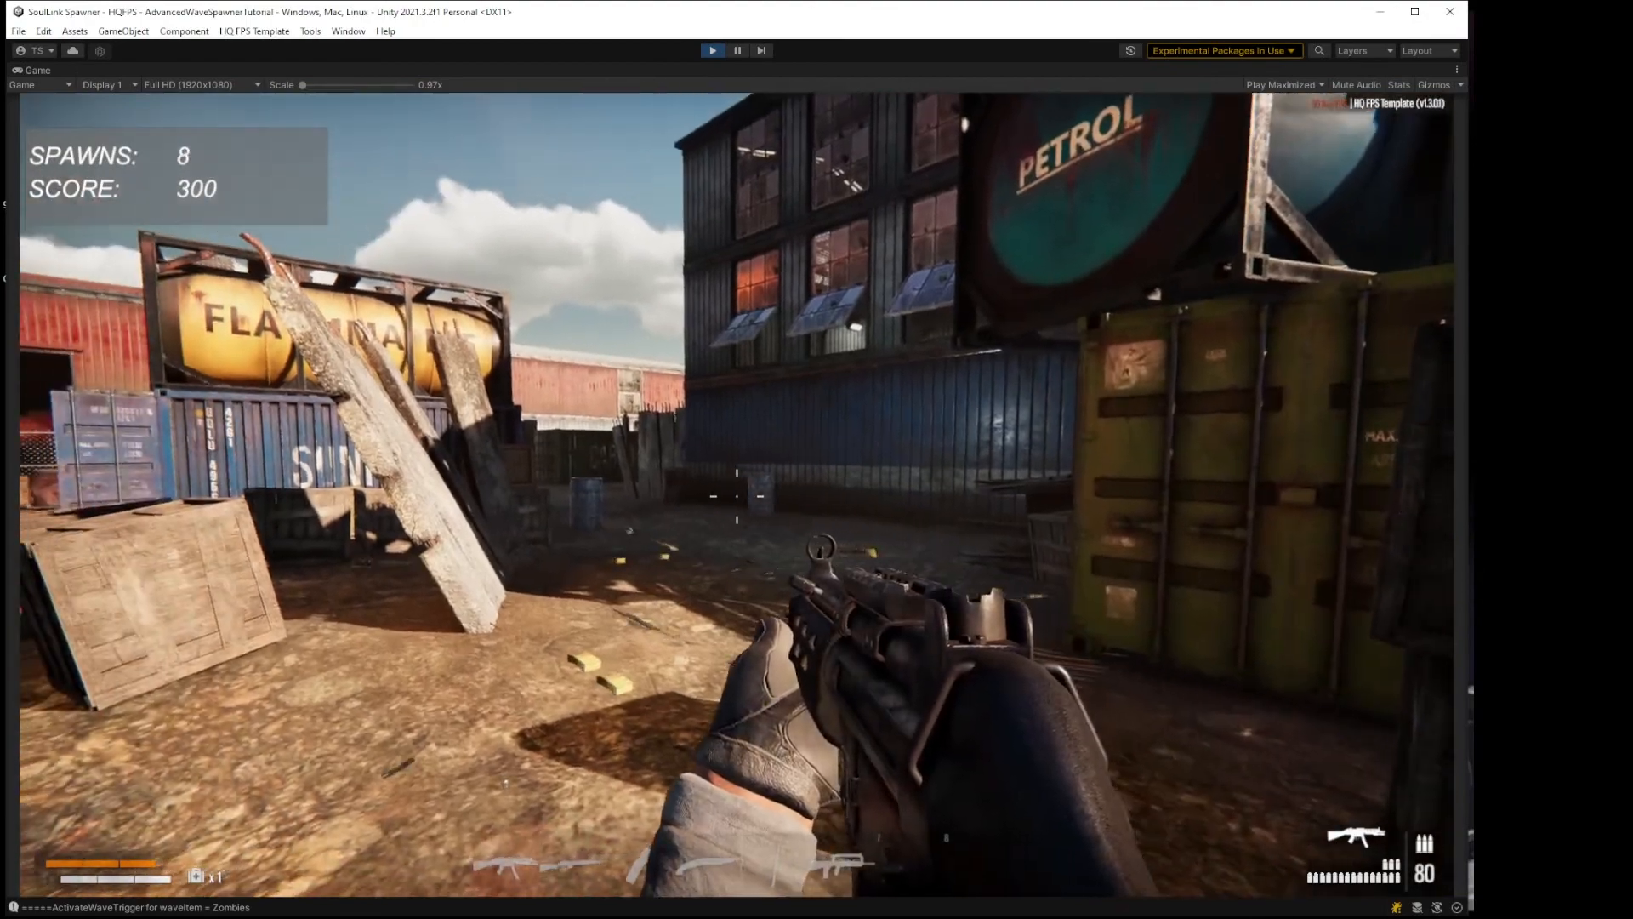
key(w)
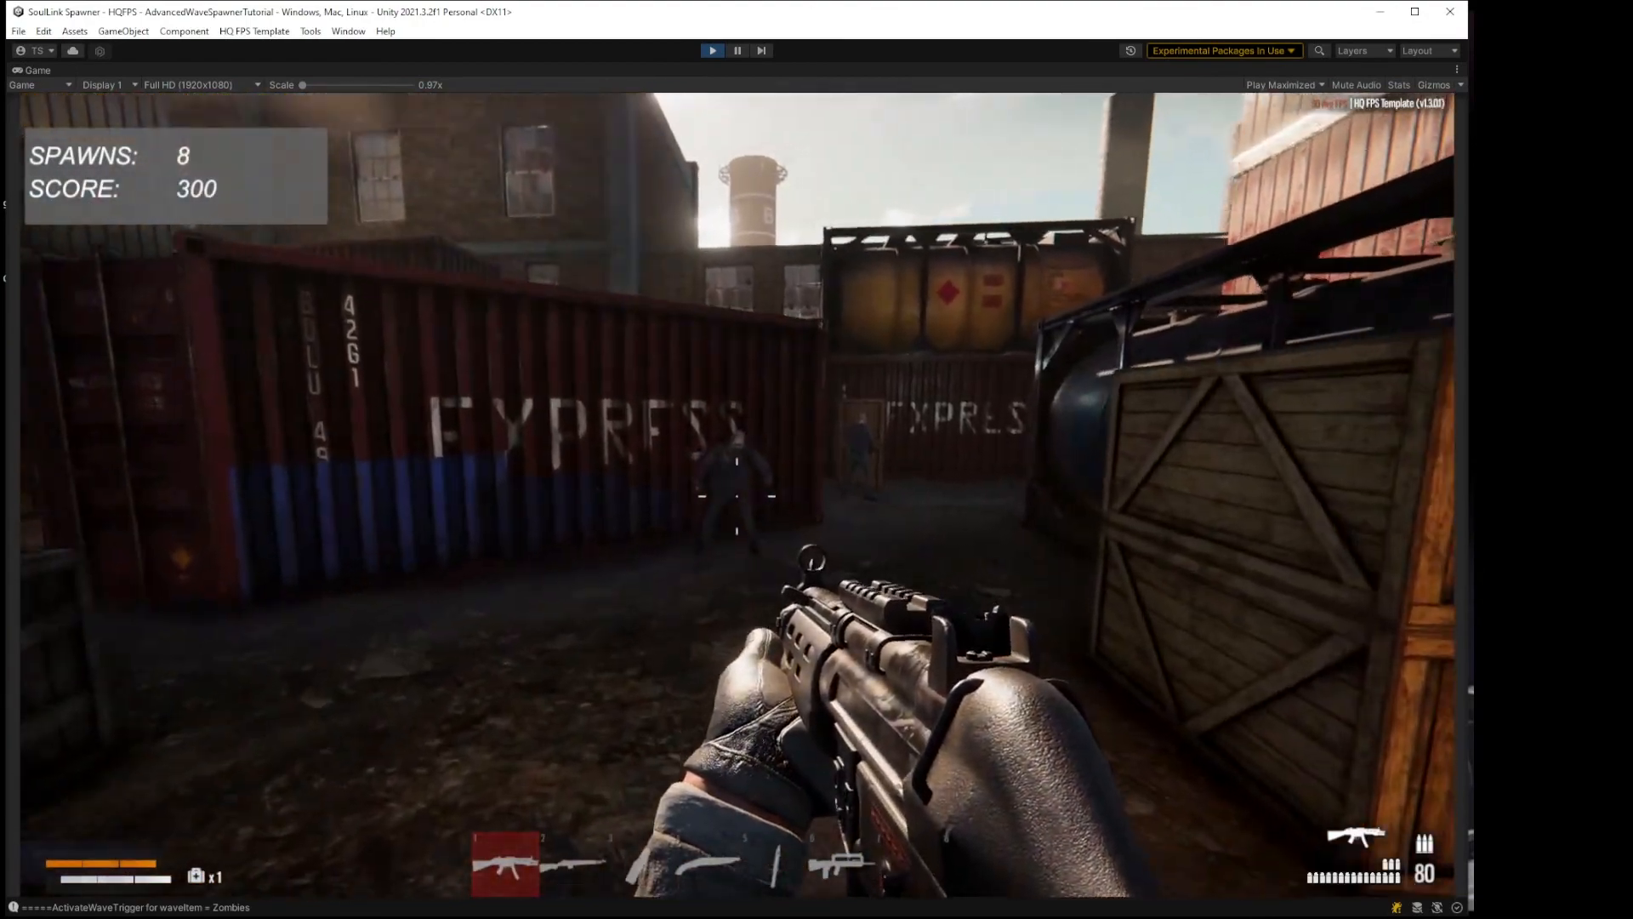
click(737, 496)
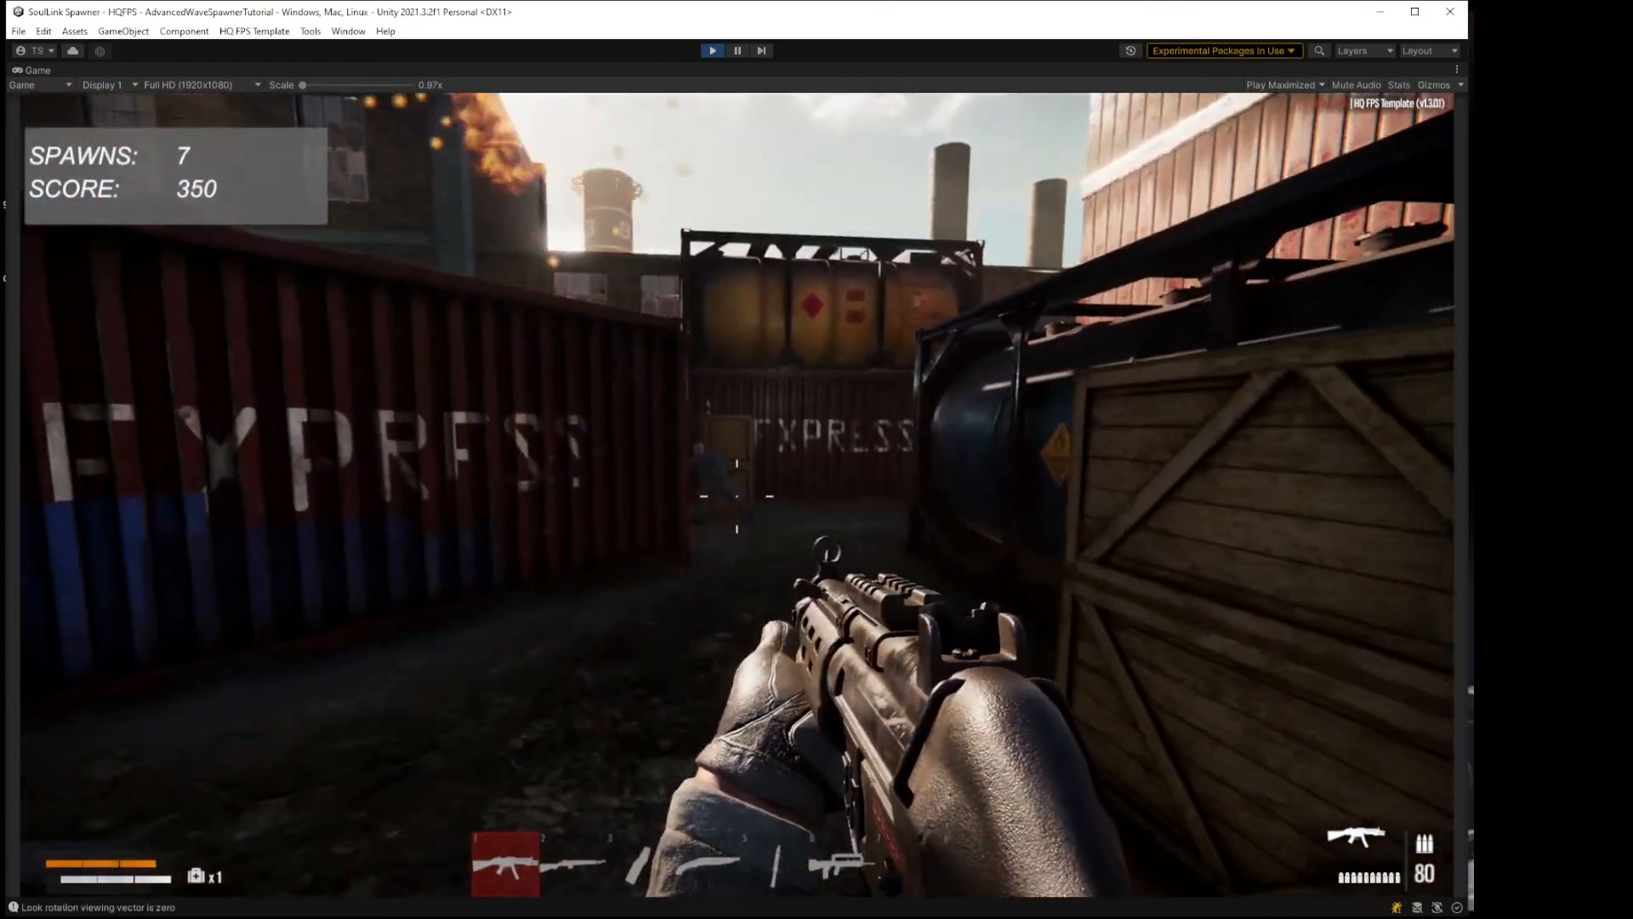
click(737, 495)
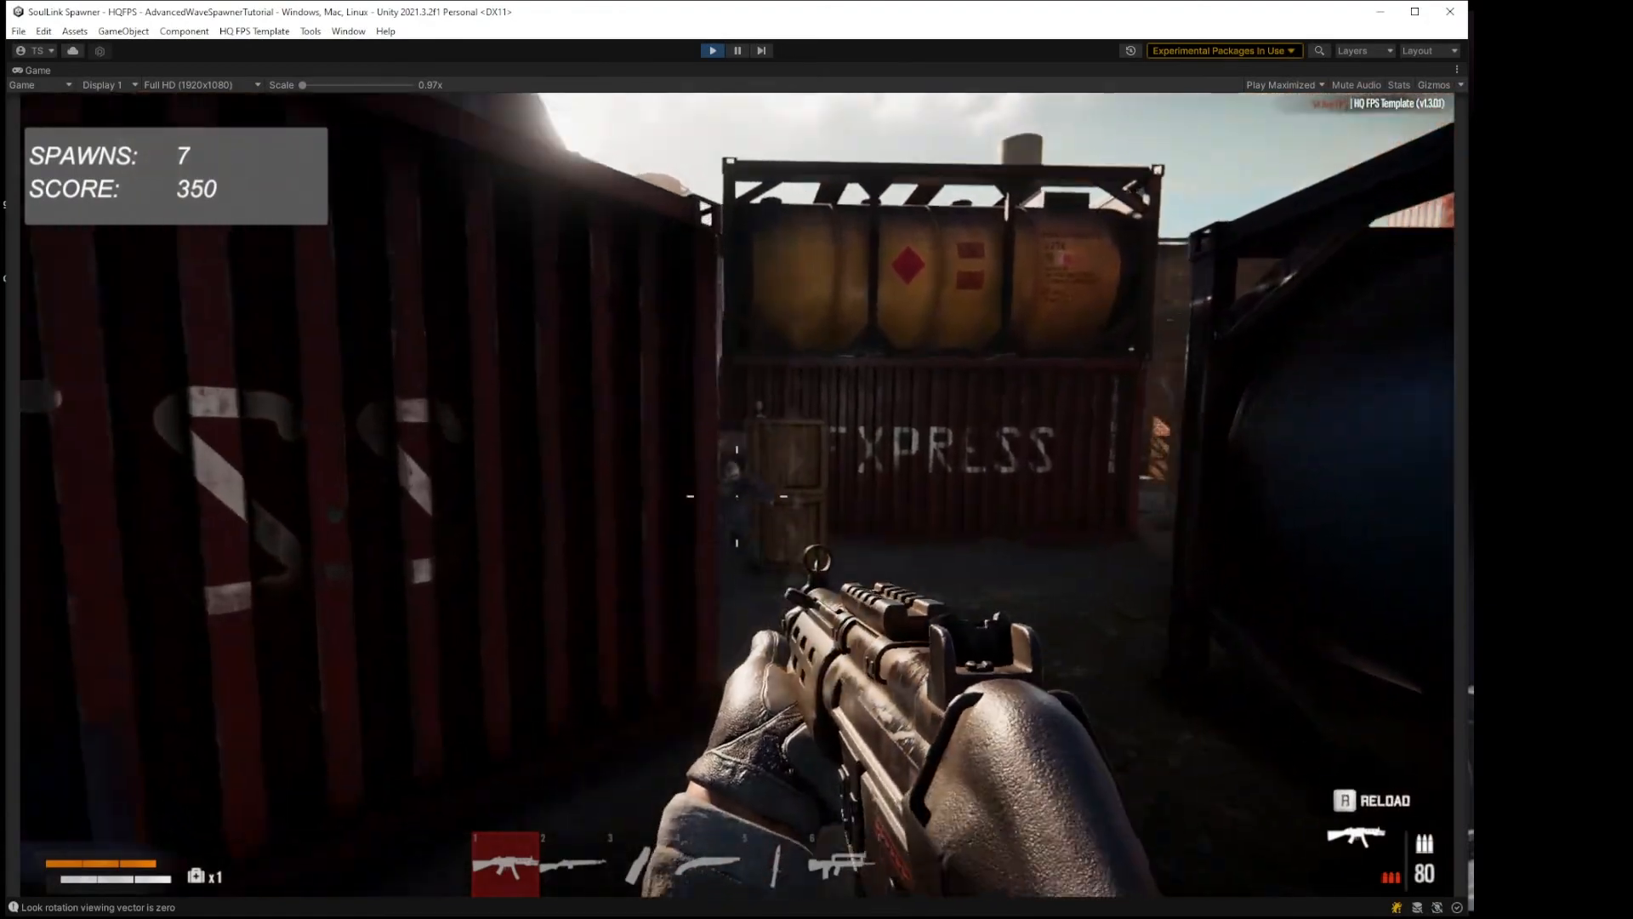
click(737, 496)
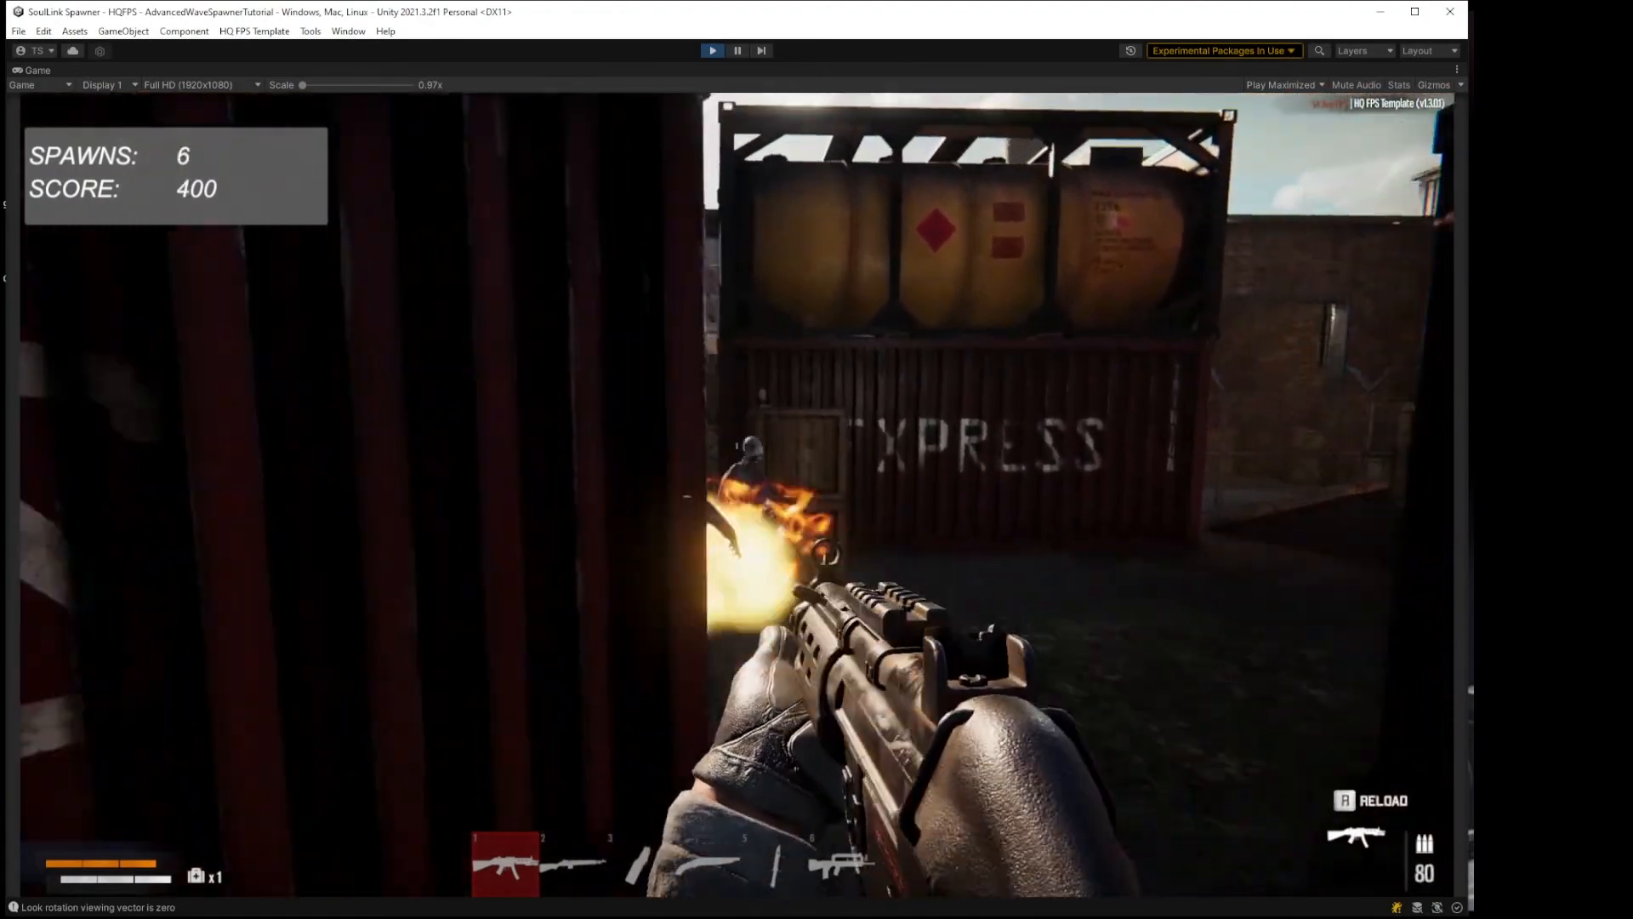
key(s)
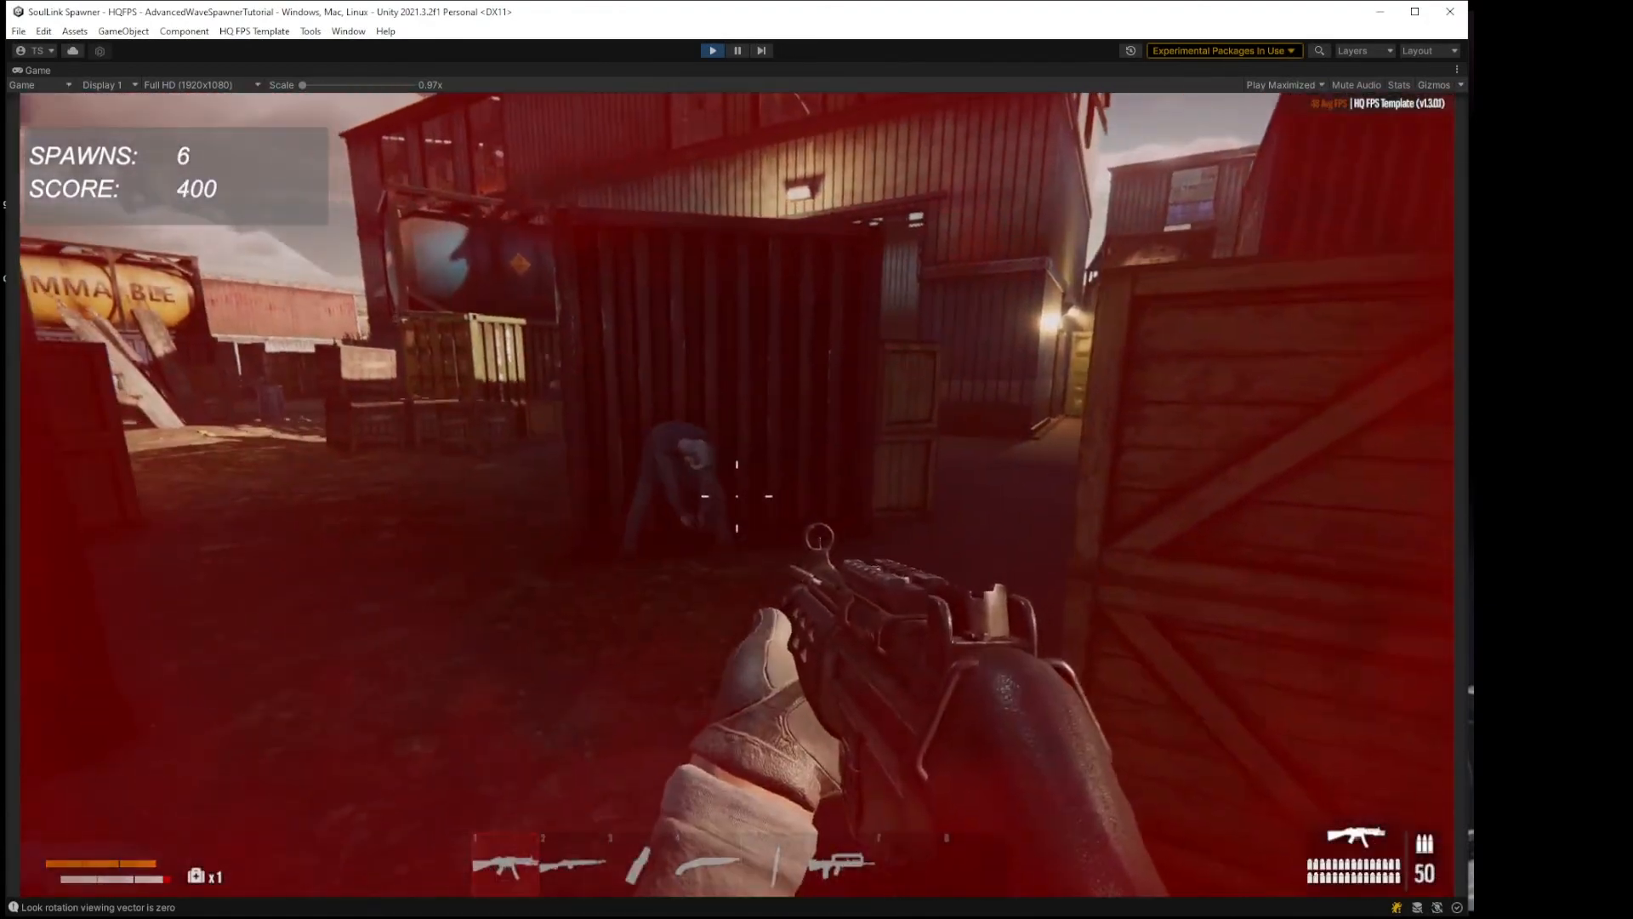
click(737, 496)
key(w)
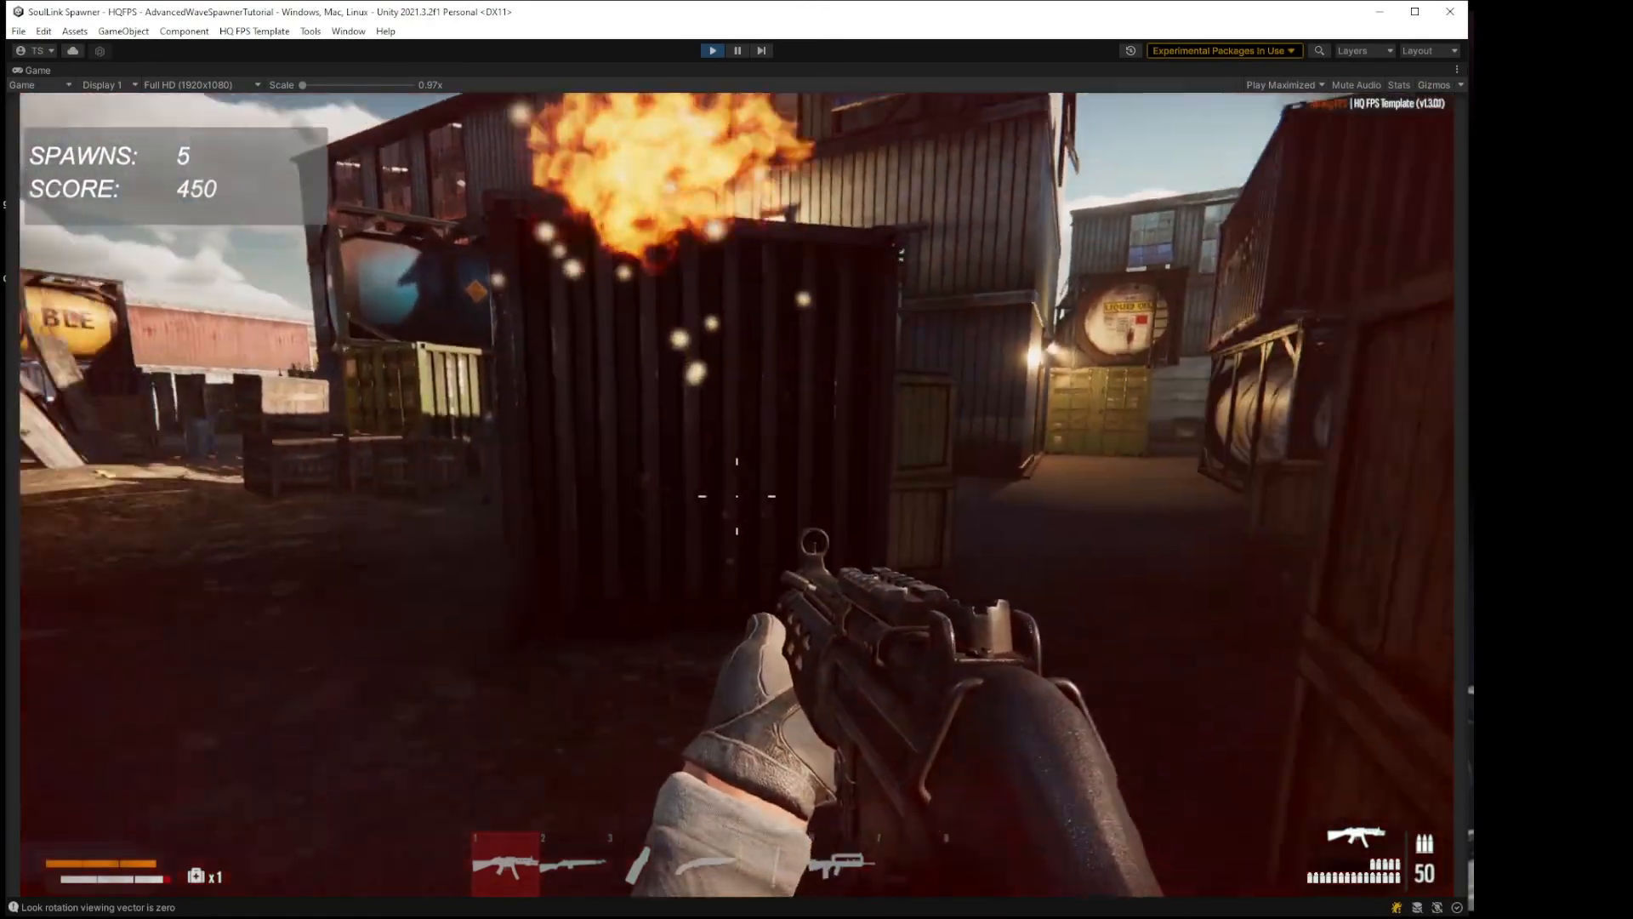
Step: Eliminate the remaining repeat-wave zombies among the crates and containers, and exit play mode
key(w)
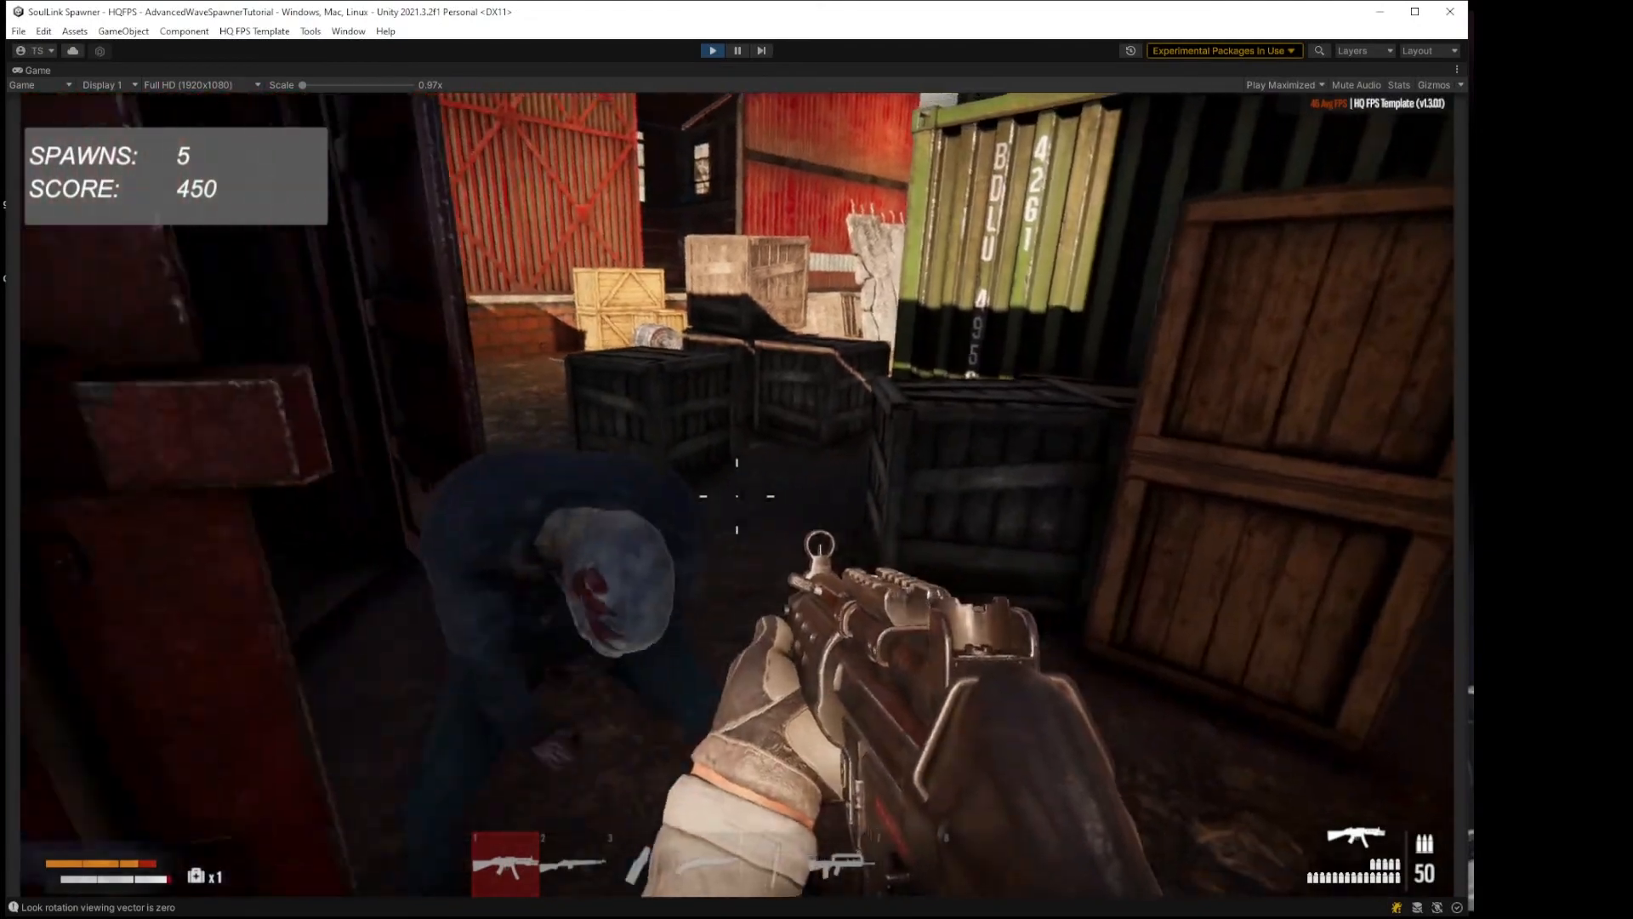
click(737, 496)
key(w)
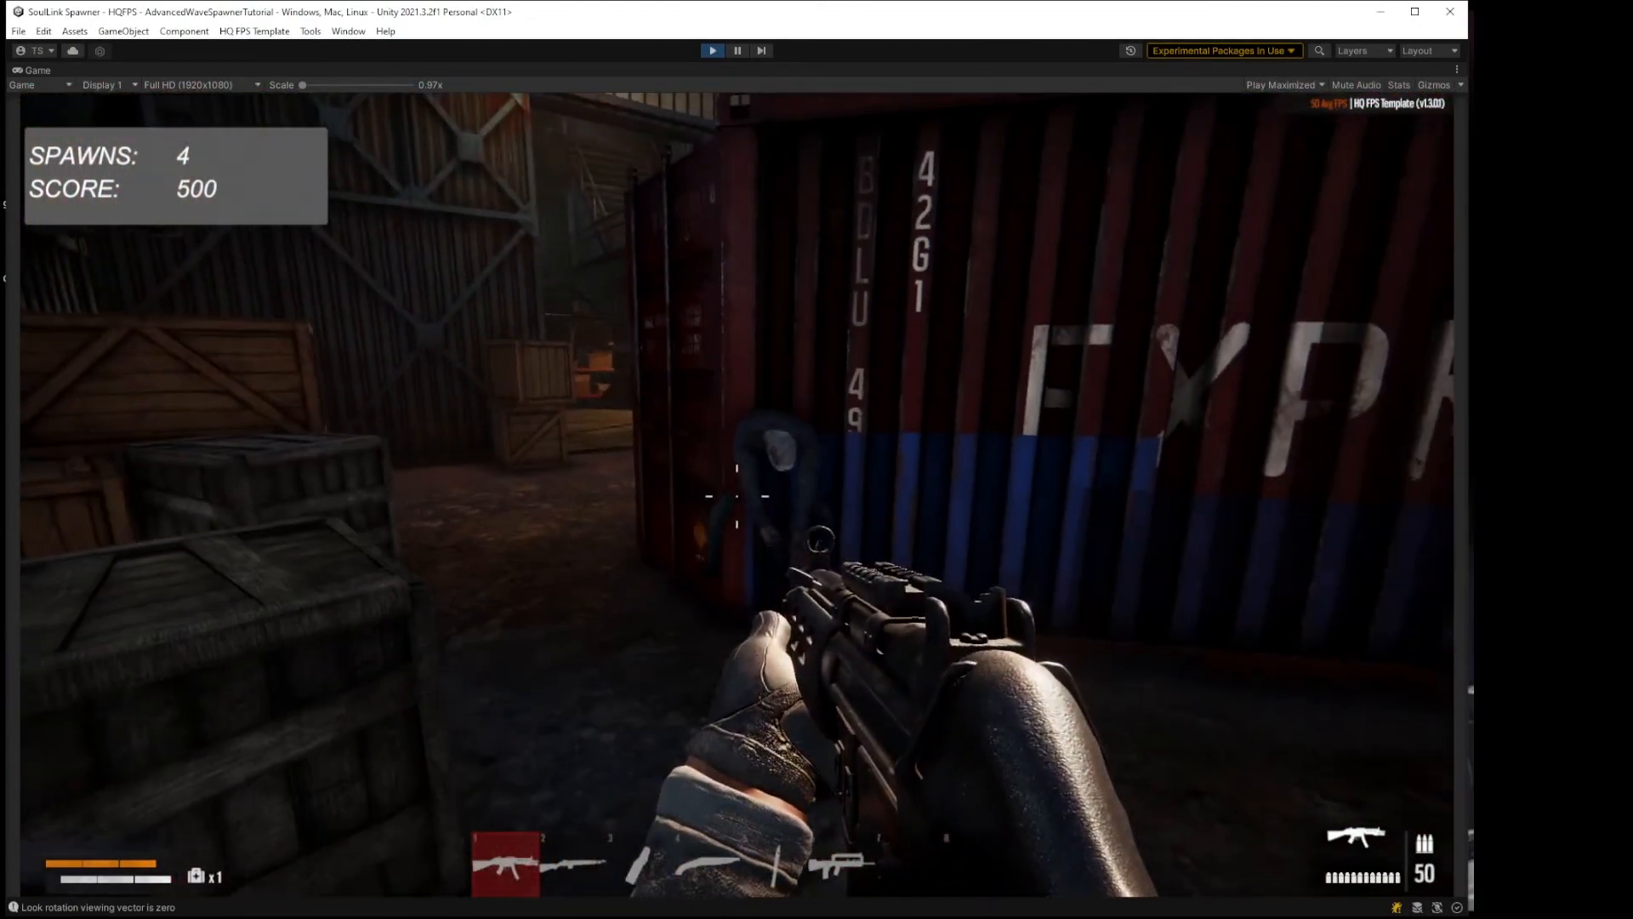
click(737, 496)
click(736, 496)
key(s)
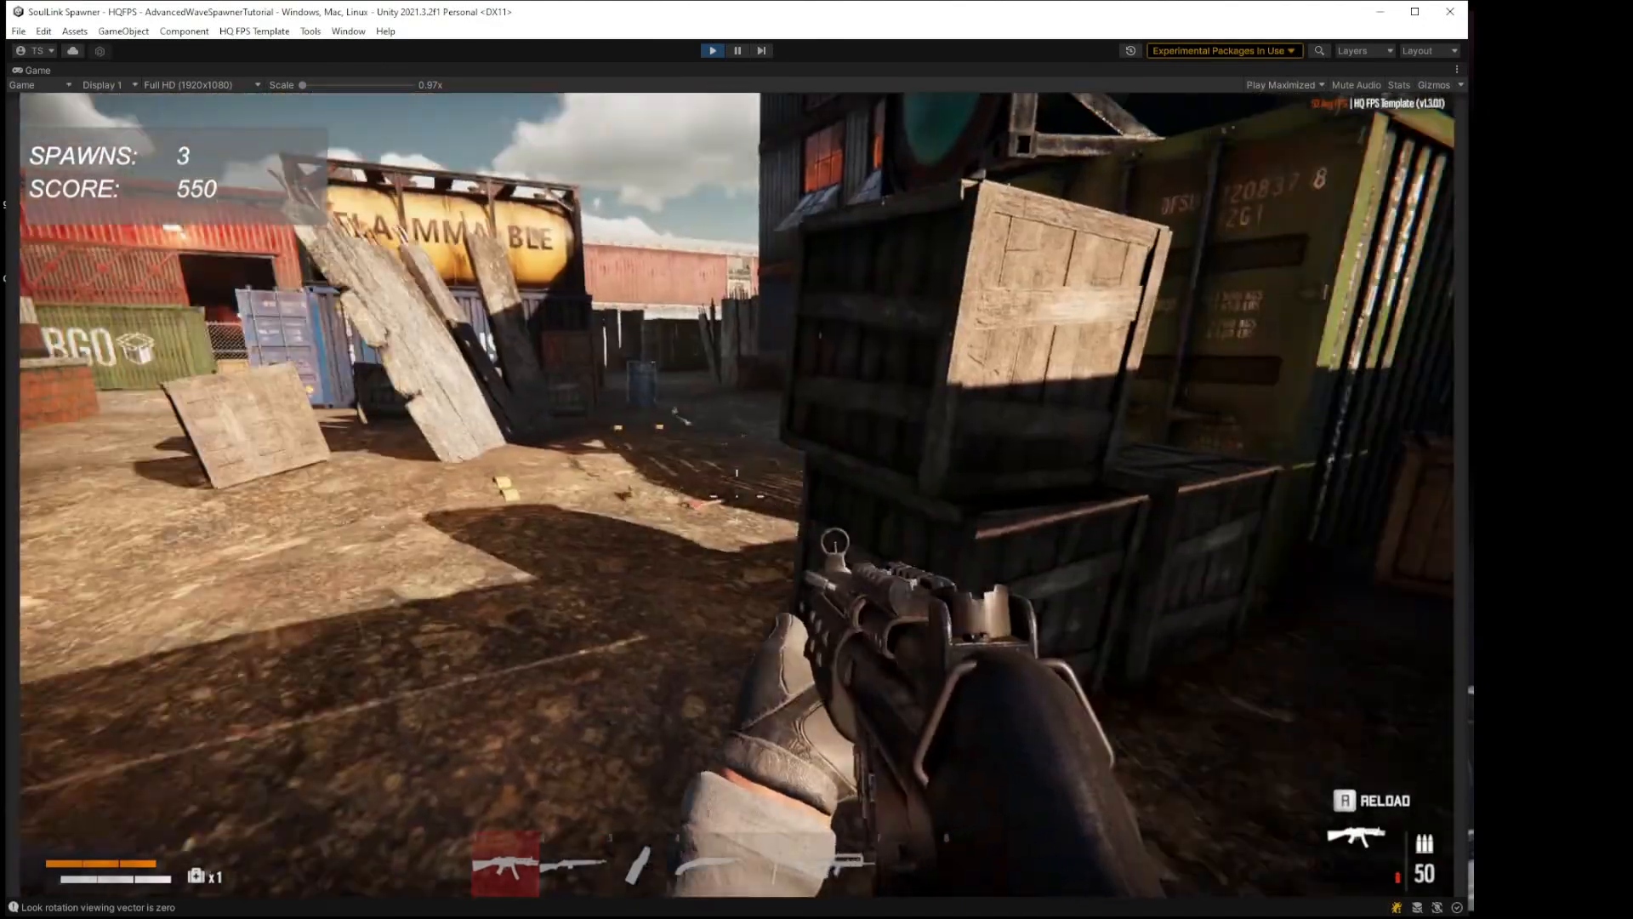
key(w)
key(w)
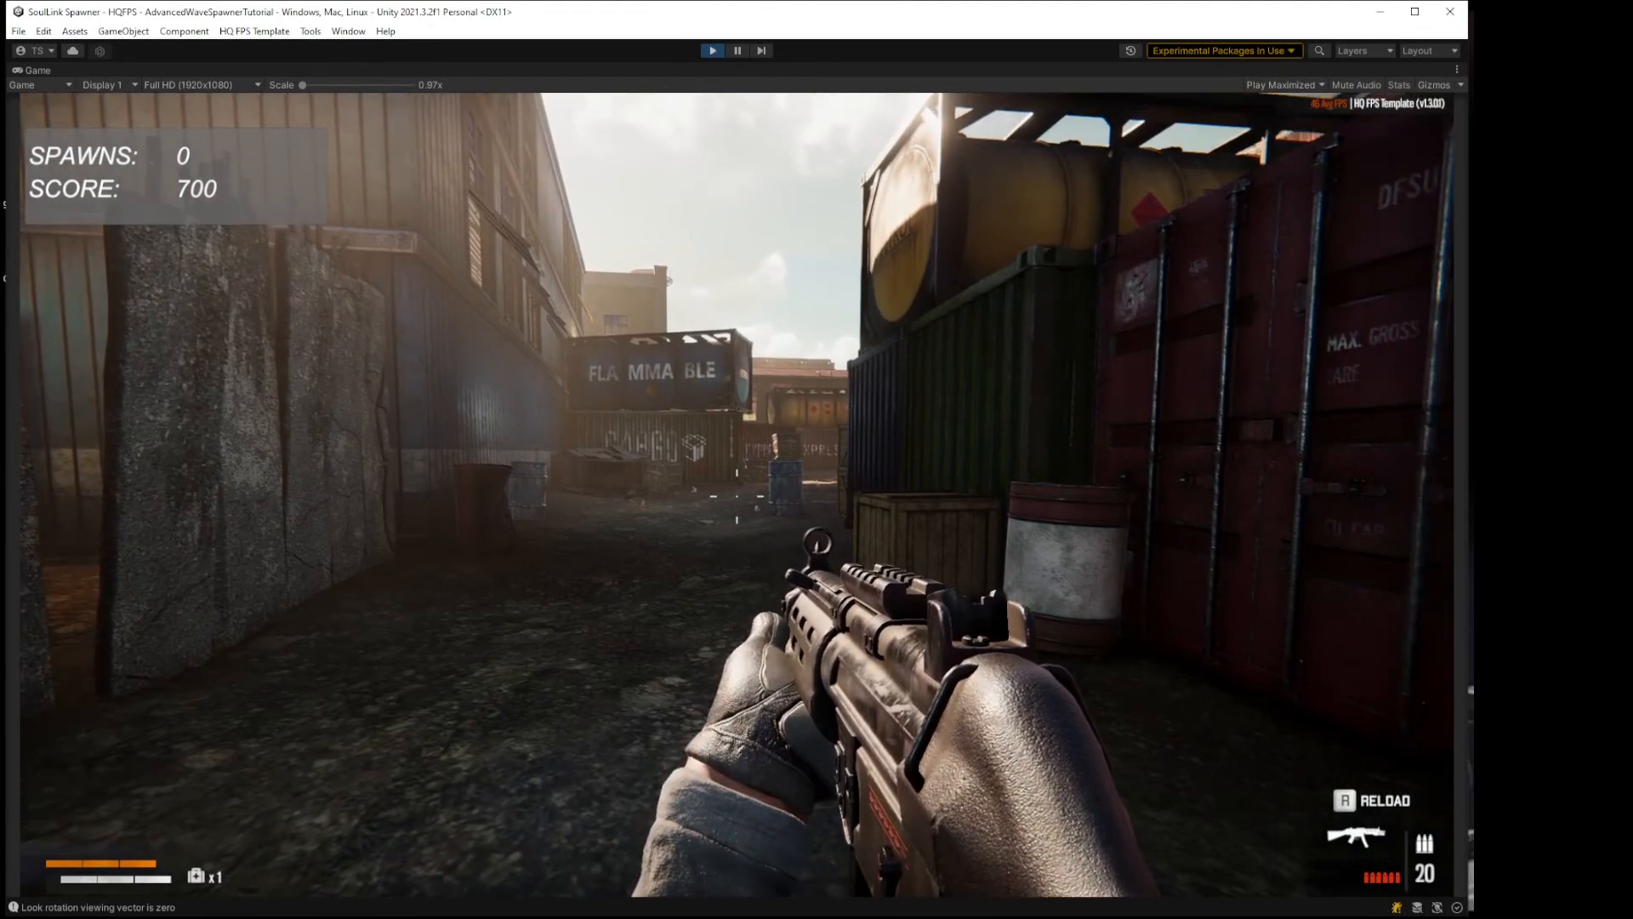
key(Escape)
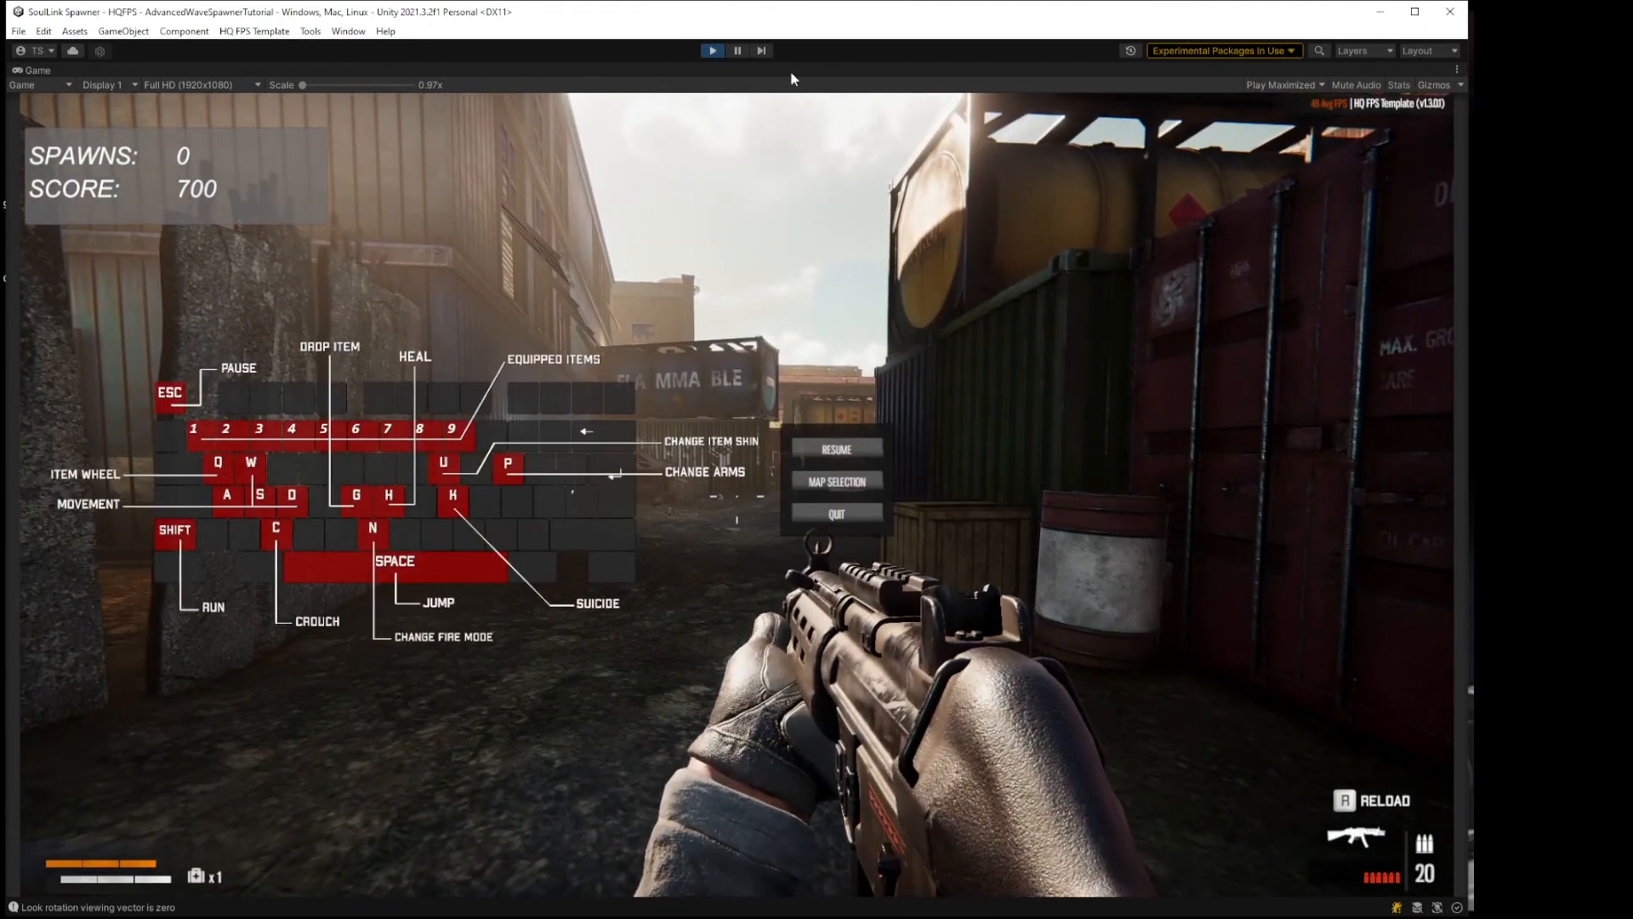
click(713, 53)
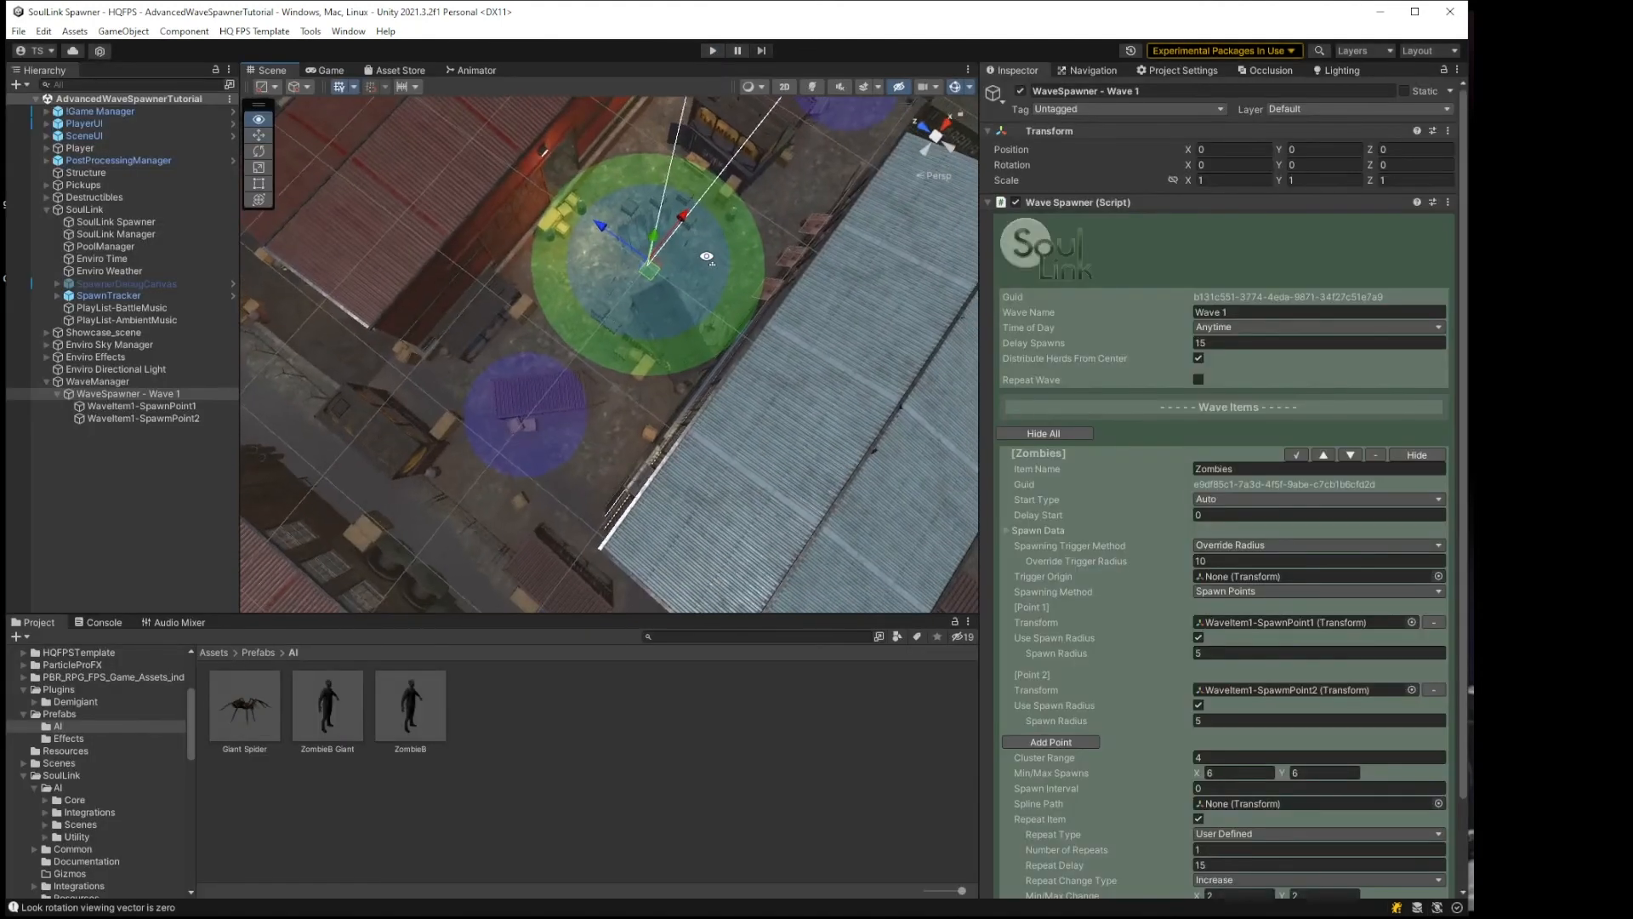
right_drag(706, 256, 725, 229)
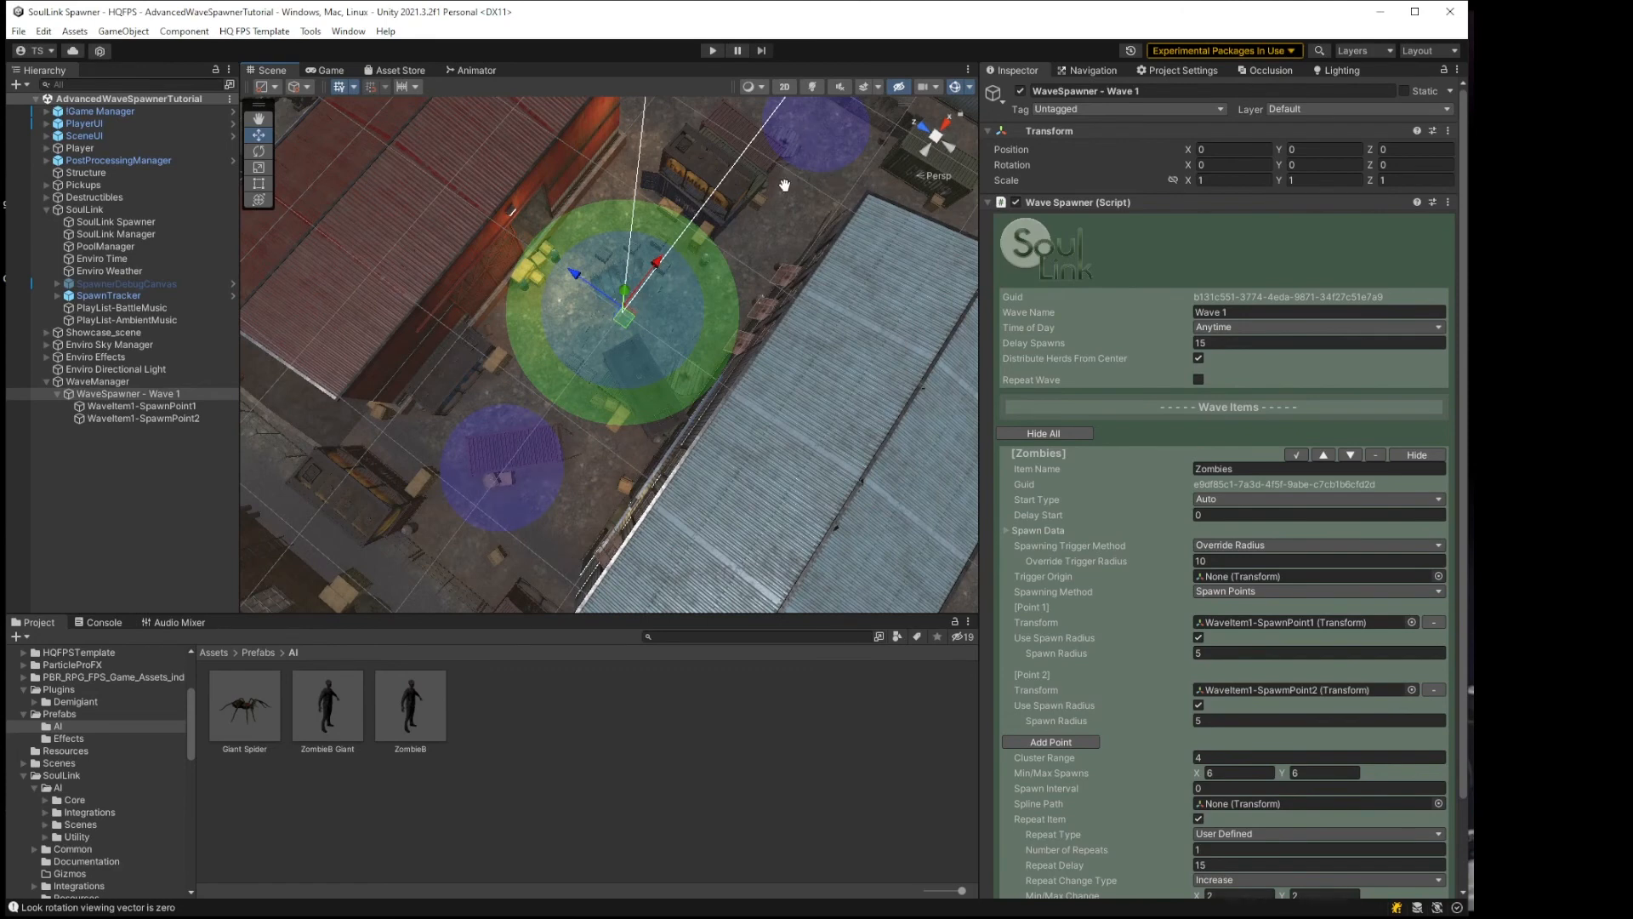
middle_drag(785, 185, 782, 209)
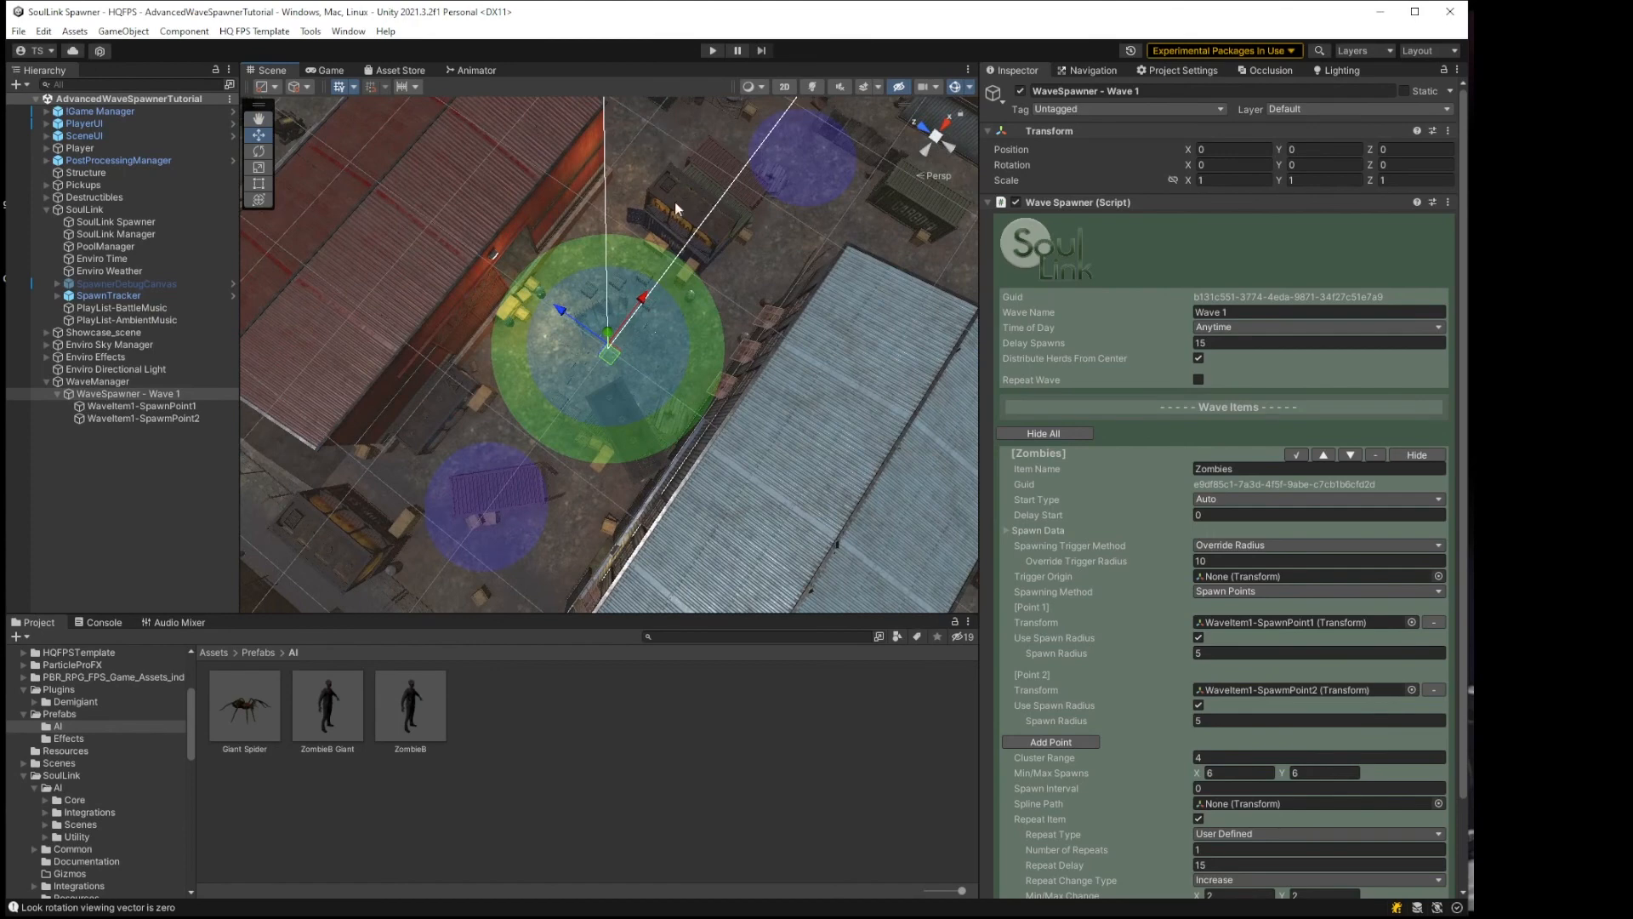
middle_drag(592, 274, 655, 227)
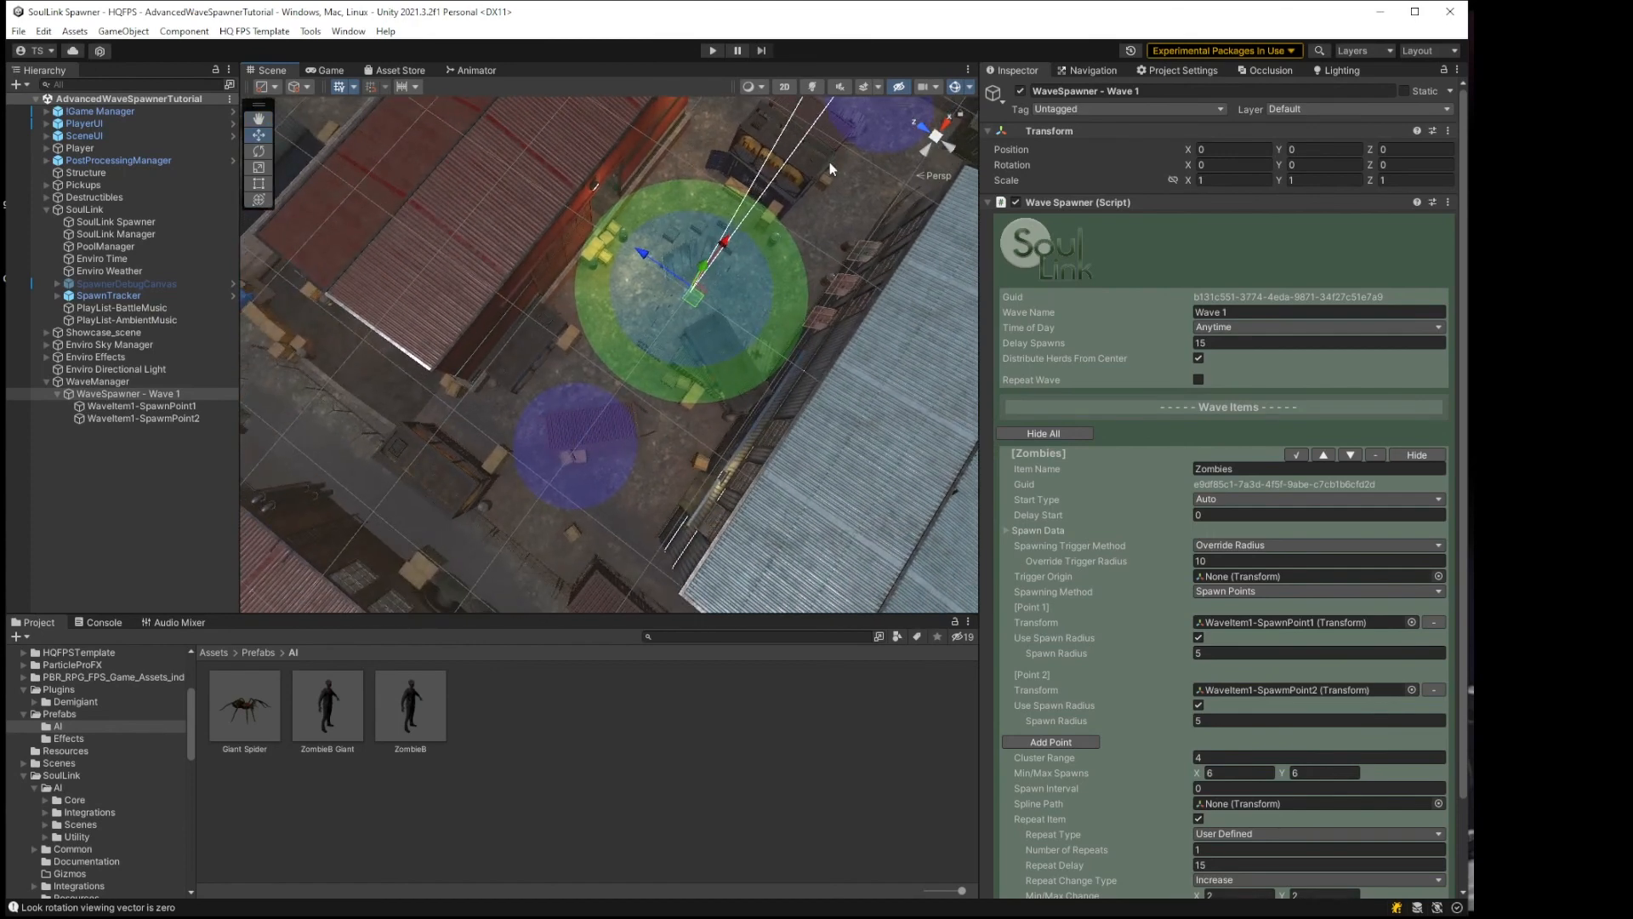
right_drag(580, 403, 621, 379)
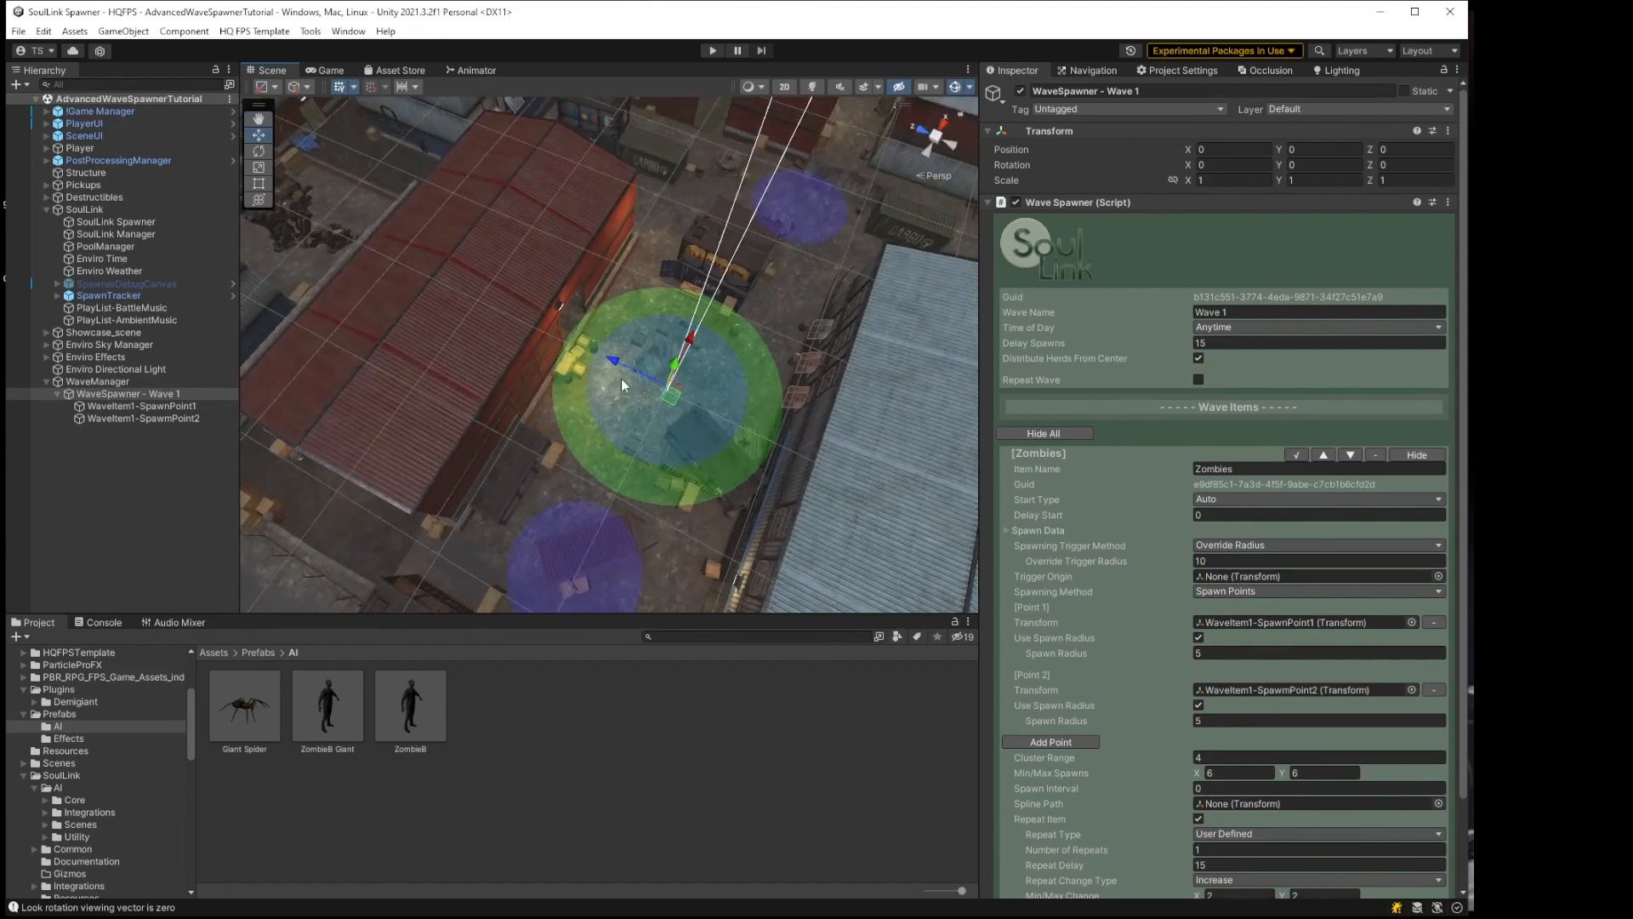
middle_drag(659, 363, 607, 336)
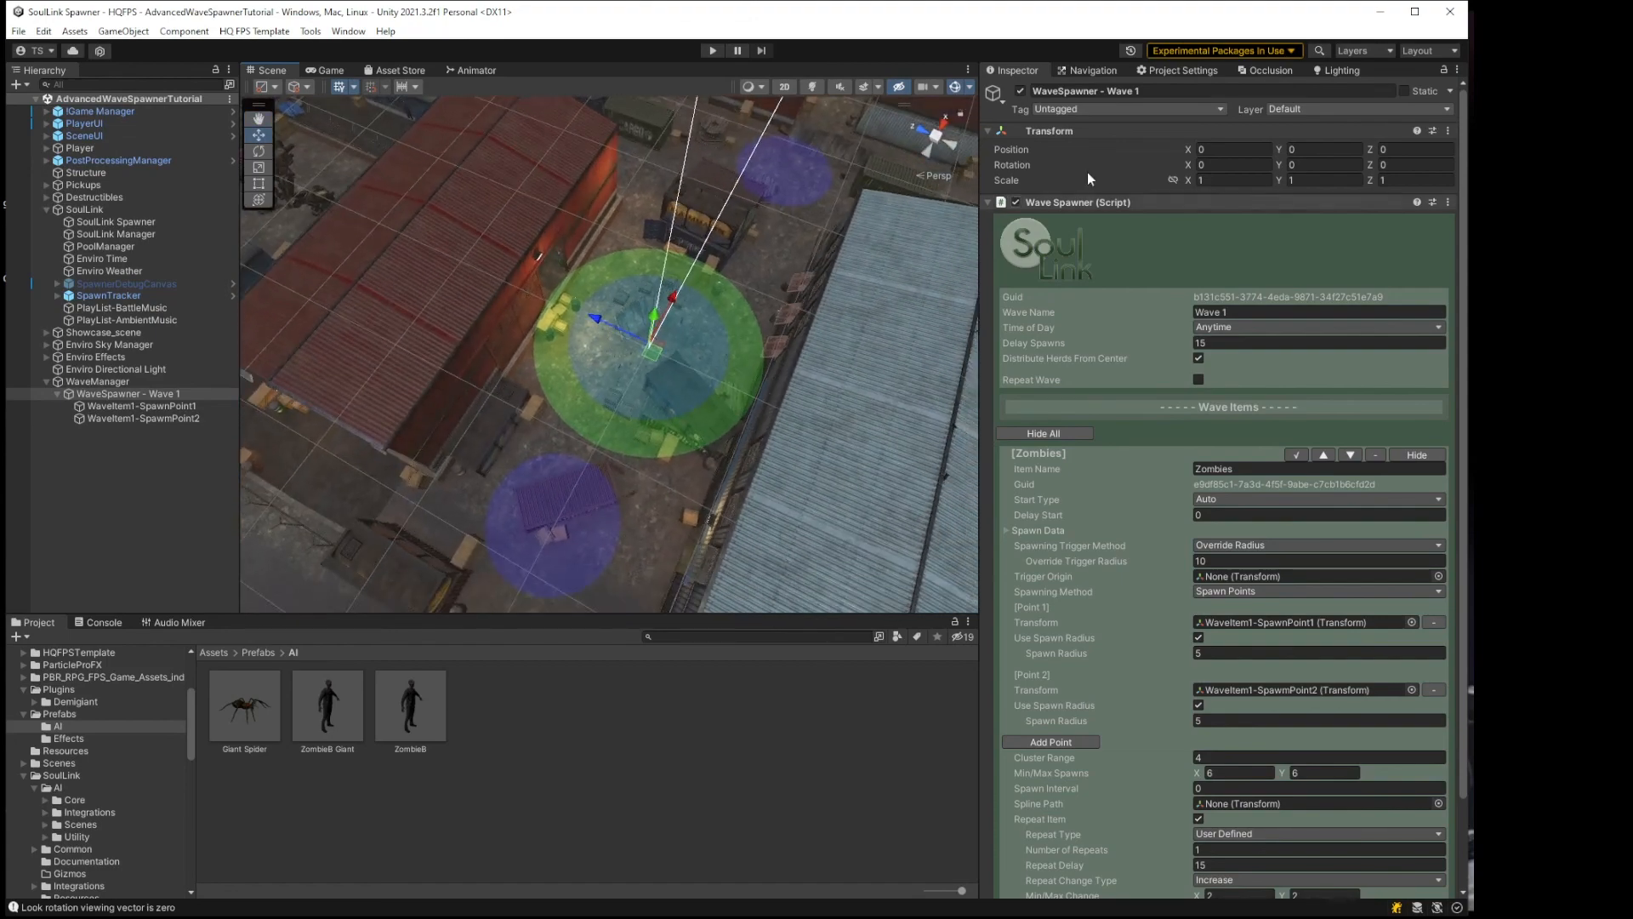